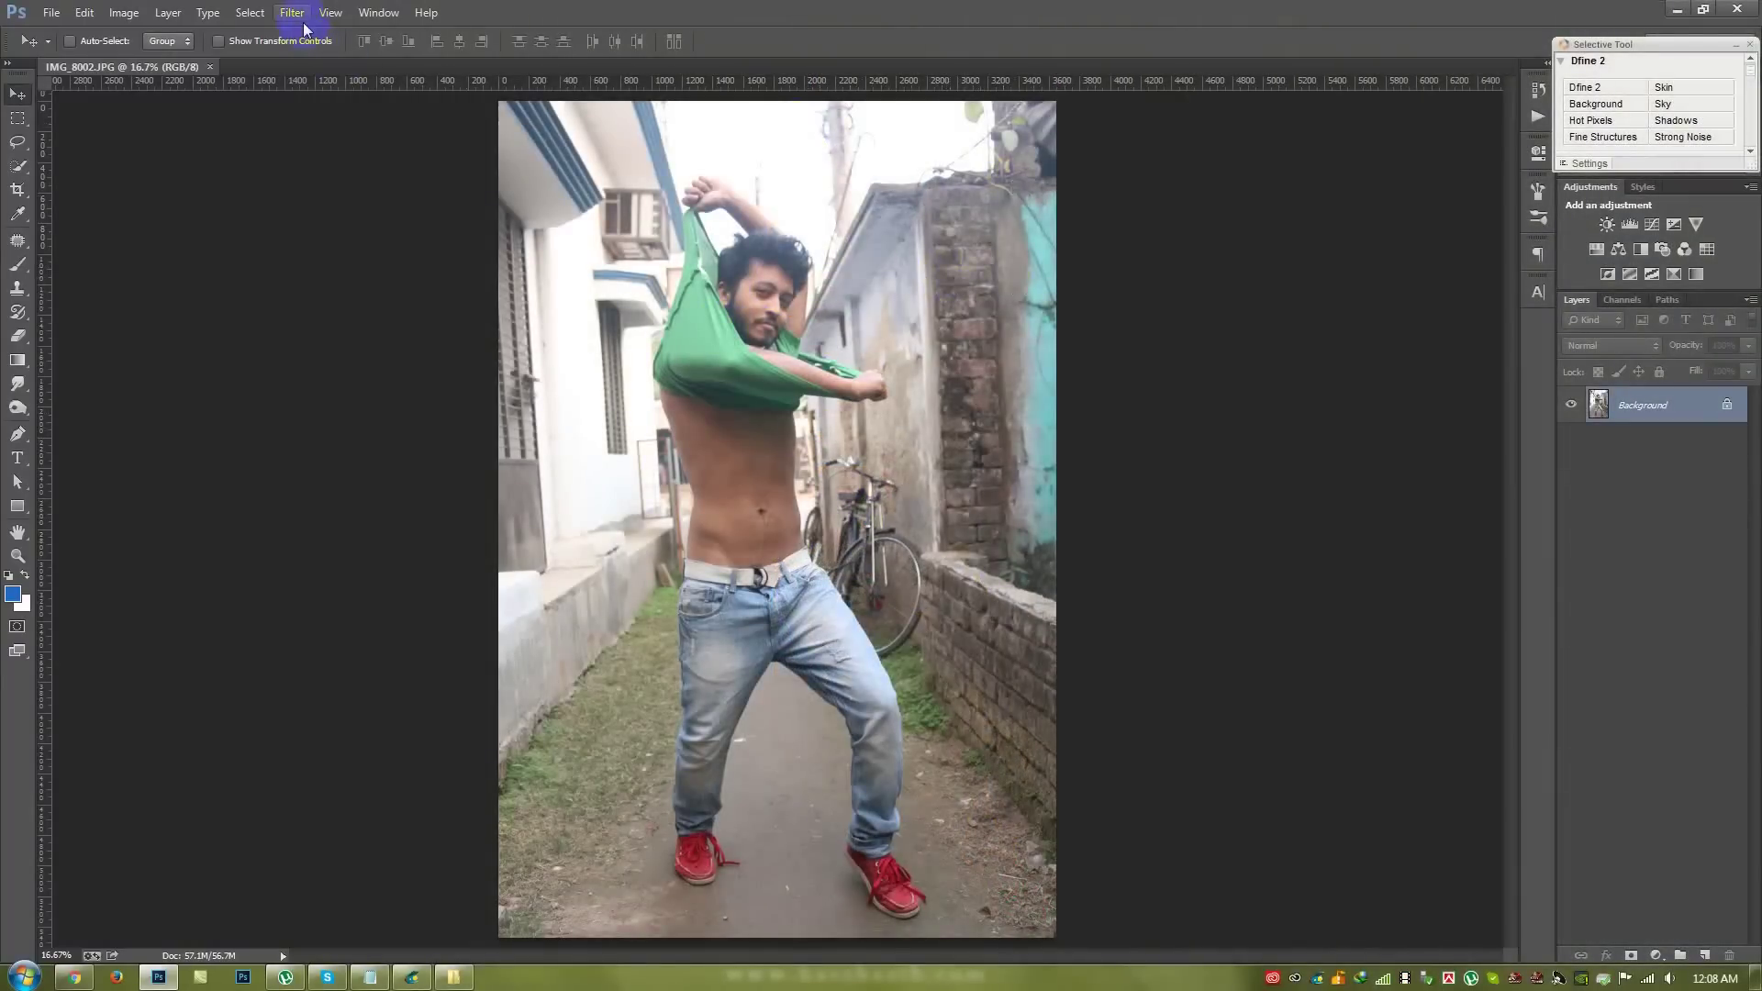
- Use Camera Raw Filter to set Highlights -100, Shadows +100, Whites +41, Clarity +88, Blacks -41
{"action": "left_click", "coordinate": [302, 17]}
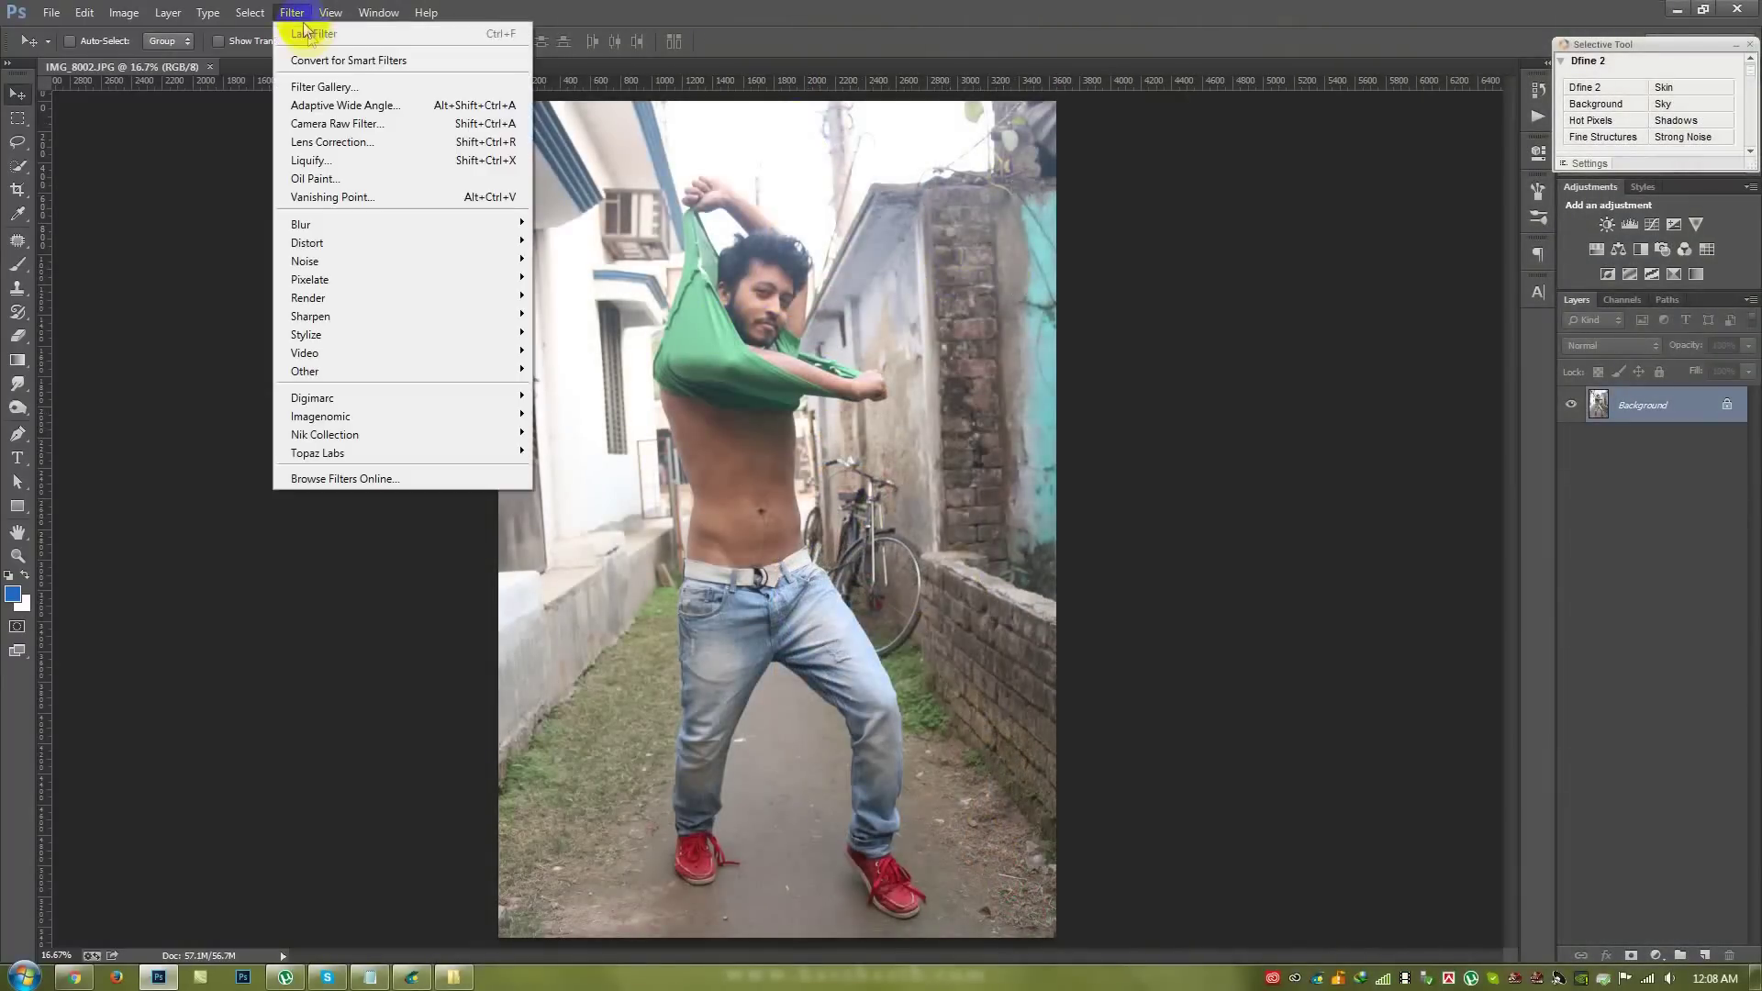
{"action": "left_click", "coordinate": [339, 125]}
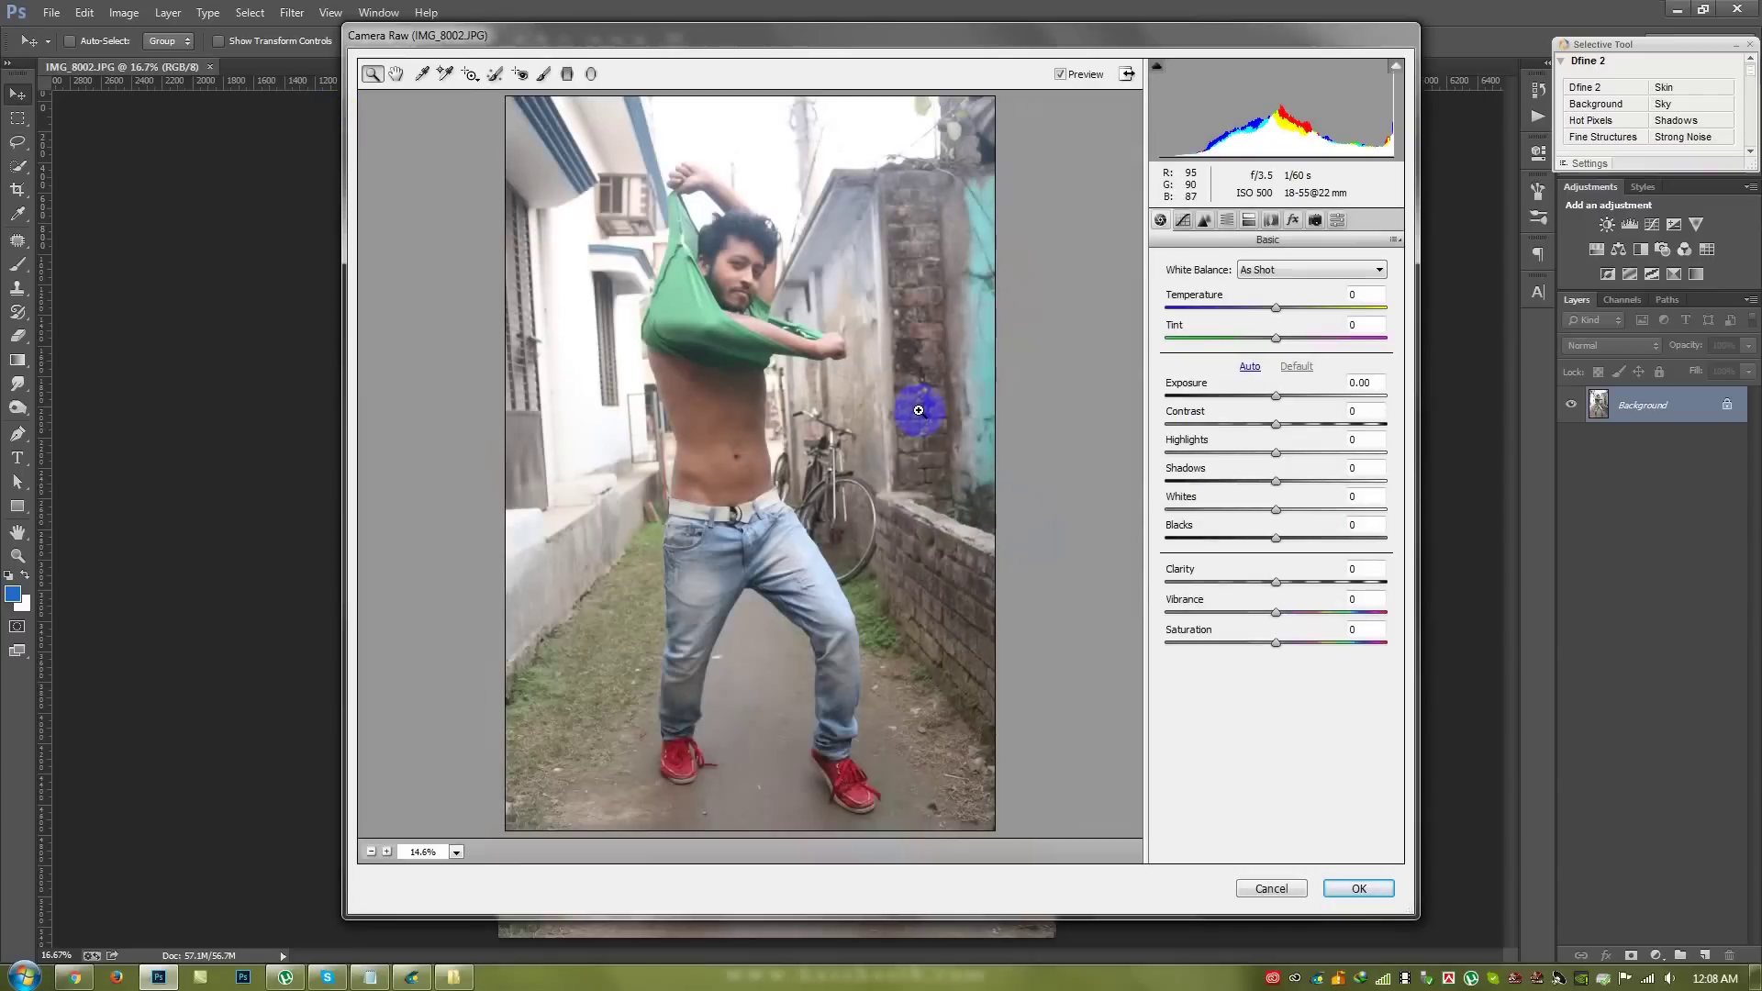
{"action": "left_click_drag", "start_coordinate": [1276, 456], "coordinate": [1152, 468]}
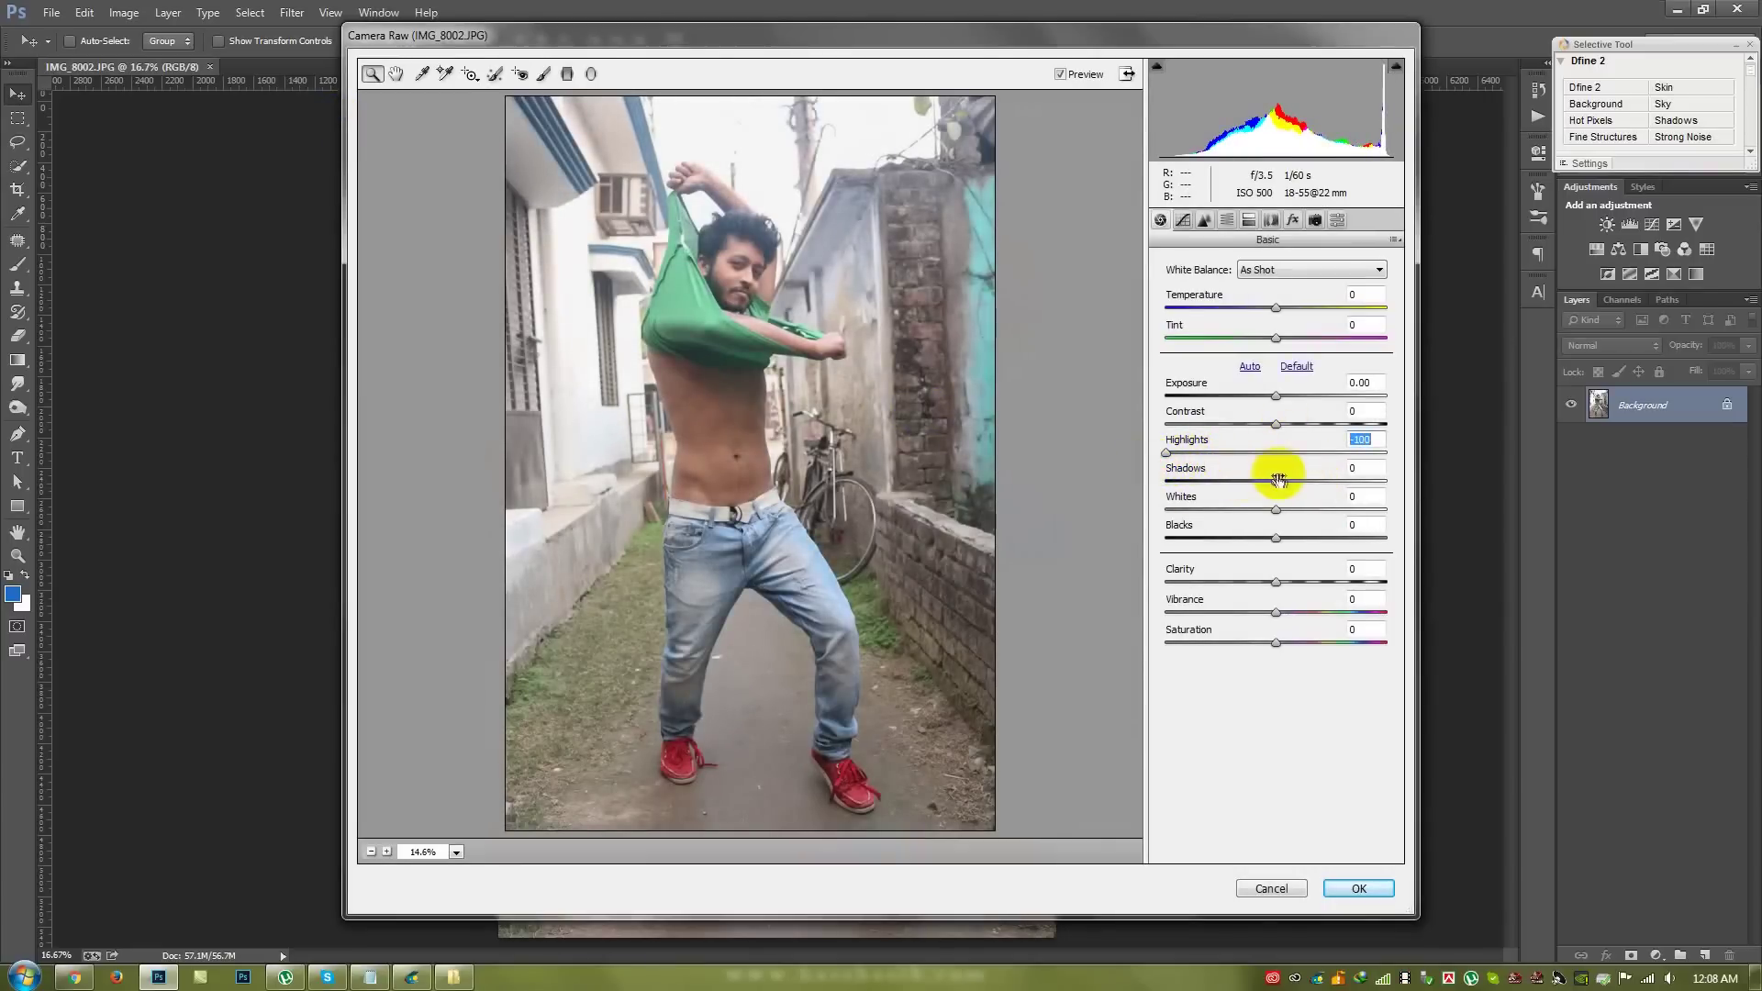
{"action": "left_click_drag", "start_coordinate": [1283, 482], "coordinate": [1391, 498]}
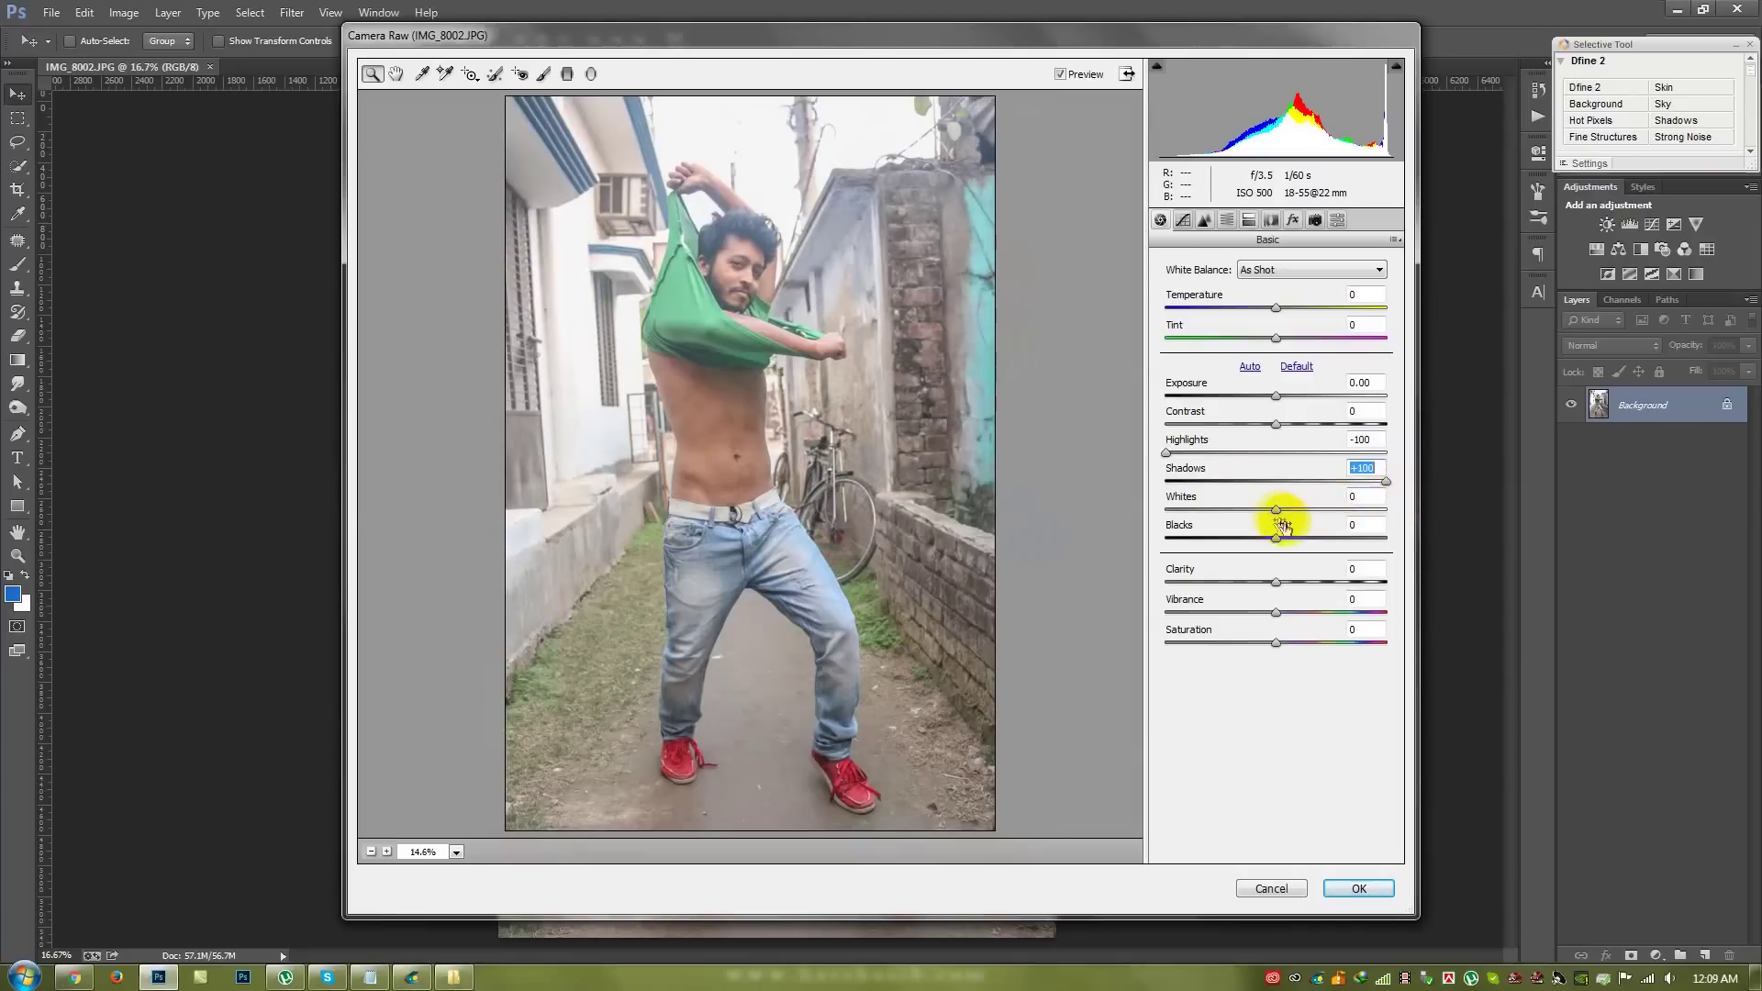
{"action": "left_click_drag", "start_coordinate": [1276, 510], "coordinate": [1321, 510]}
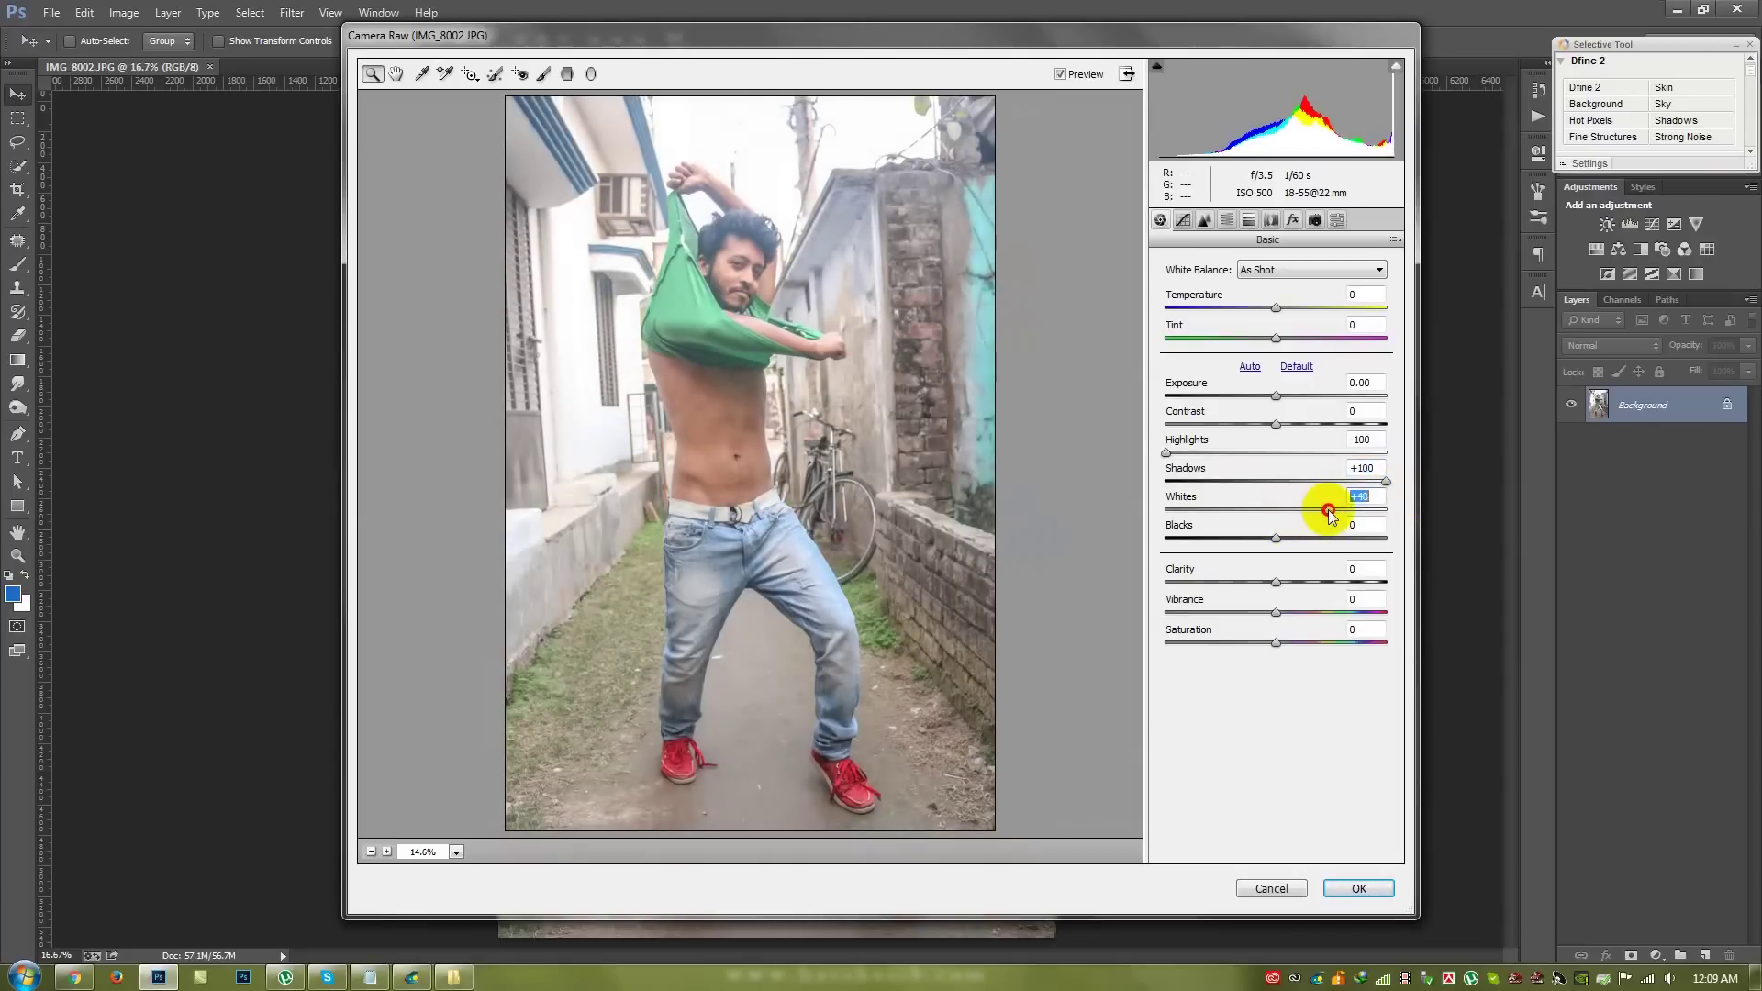
{"action": "left_click_drag", "start_coordinate": [1276, 584], "coordinate": [1368, 585]}
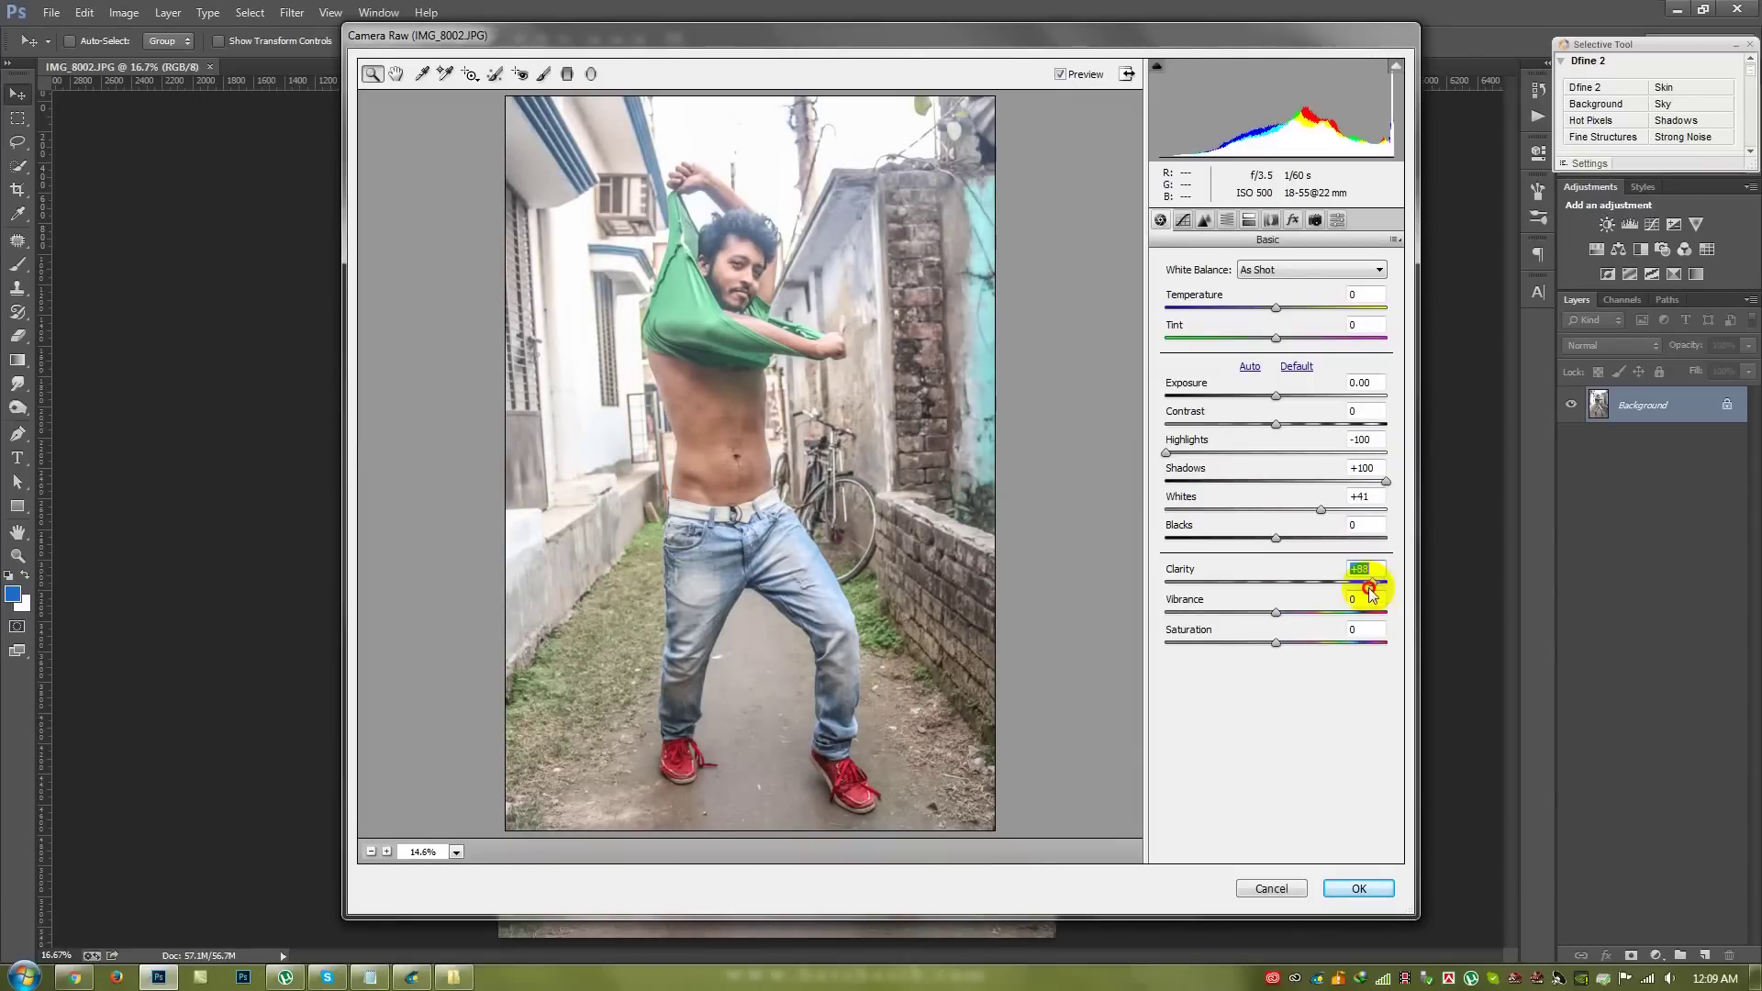
{"action": "mouse_move", "coordinate": [1275, 538]}
{"action": "left_mouse_down"}
{"action": "mouse_move", "coordinate": [1229, 543]}
{"action": "mouse_move", "coordinate": [1270, 547]}
{"action": "left_mouse_up"}
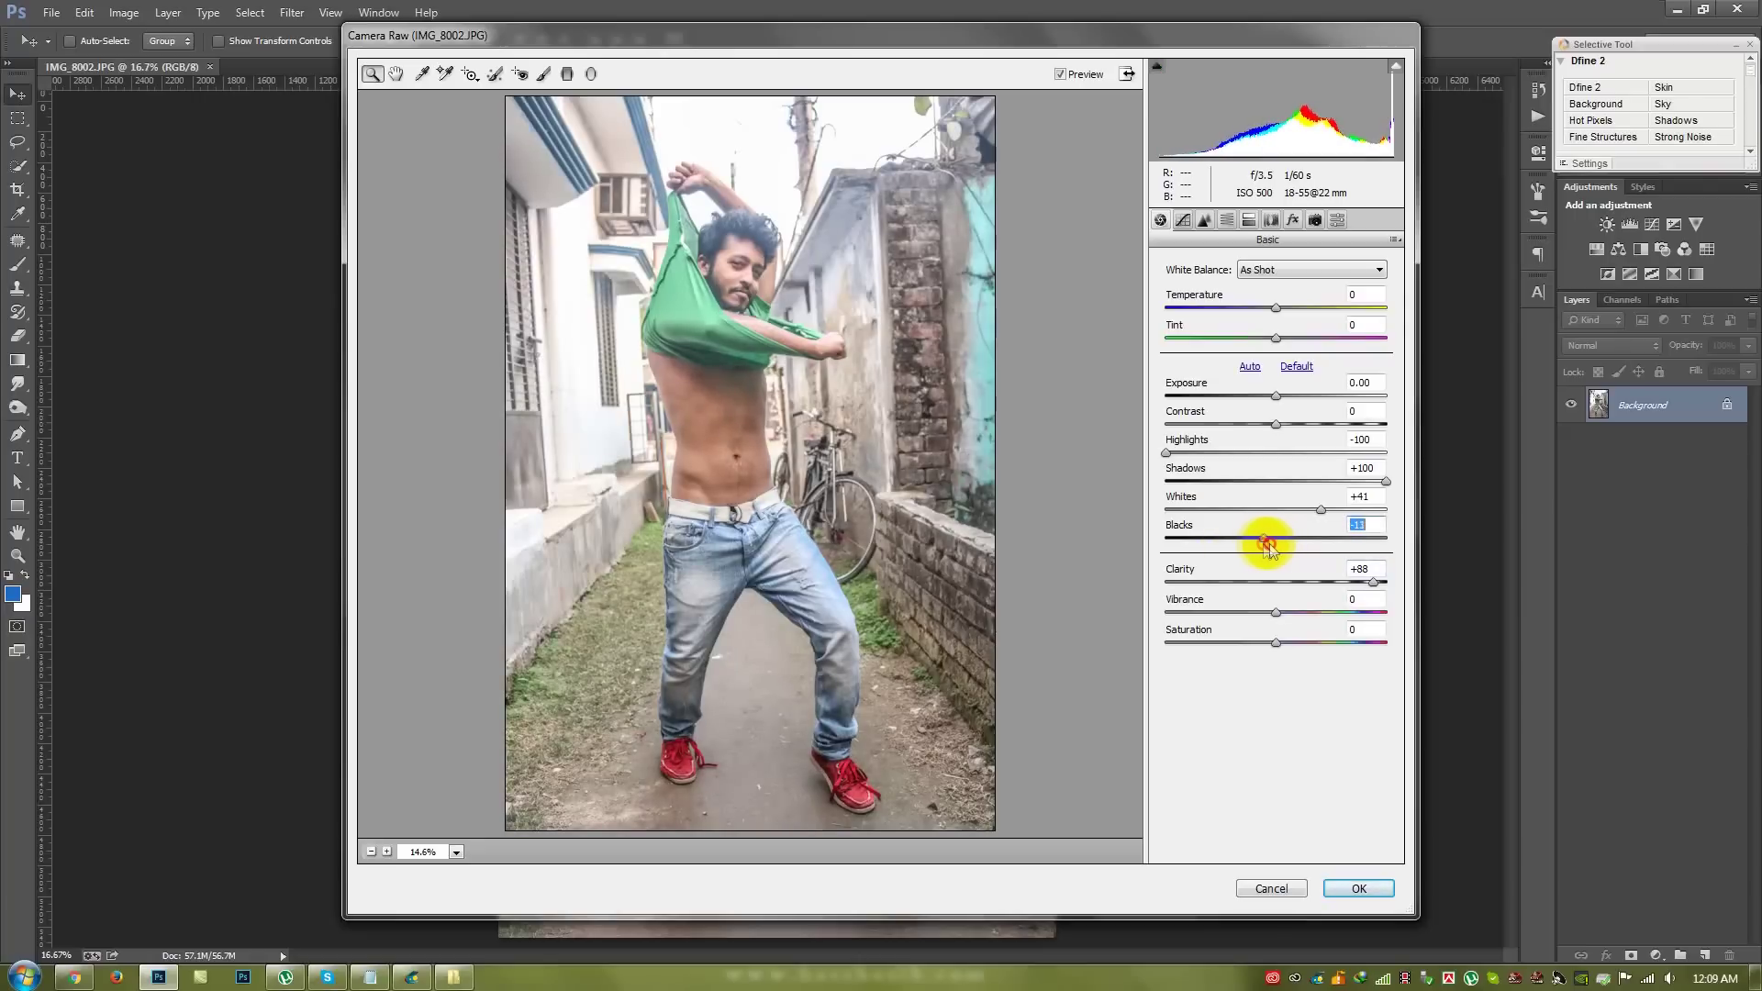
- Set sharpening Amount 61 and Detail 42, then apply the Camera Raw adjustments
{"action": "left_click", "coordinate": [1182, 220]}
{"action": "left_click", "coordinate": [1203, 221]}
{"action": "left_click_drag", "start_coordinate": [1208, 293], "coordinate": [1224, 294]}
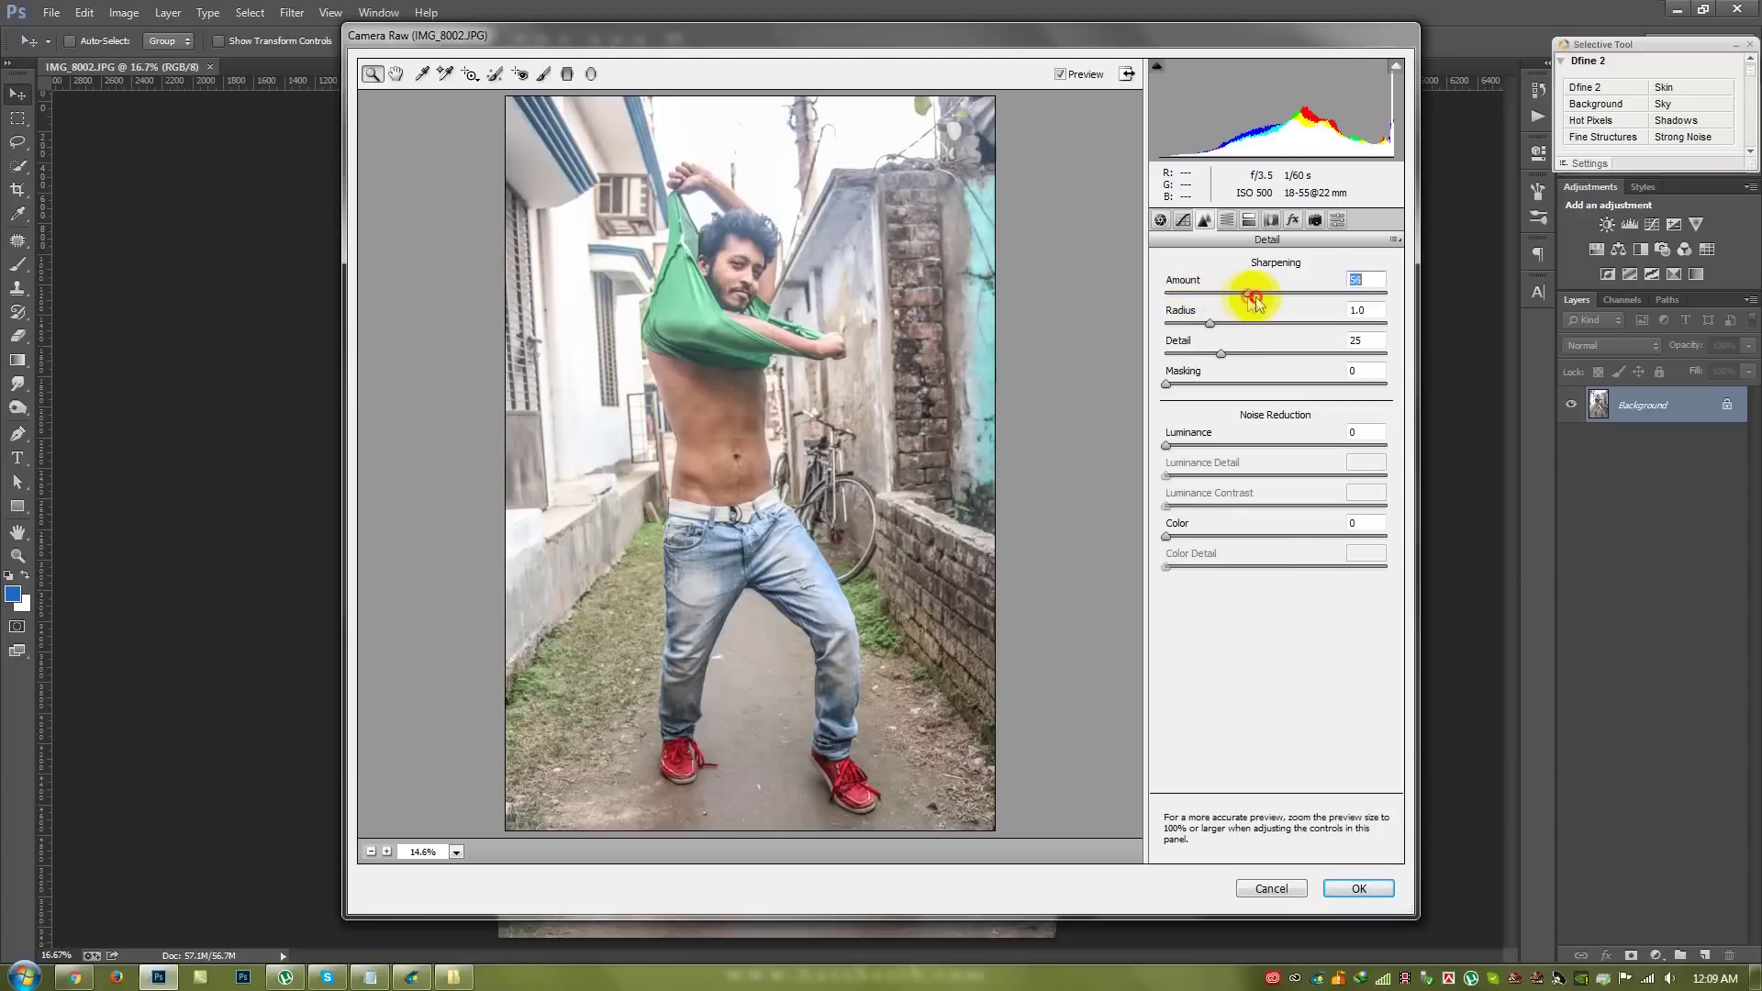
{"action": "left_click_drag", "start_coordinate": [1221, 354], "coordinate": [1267, 358]}
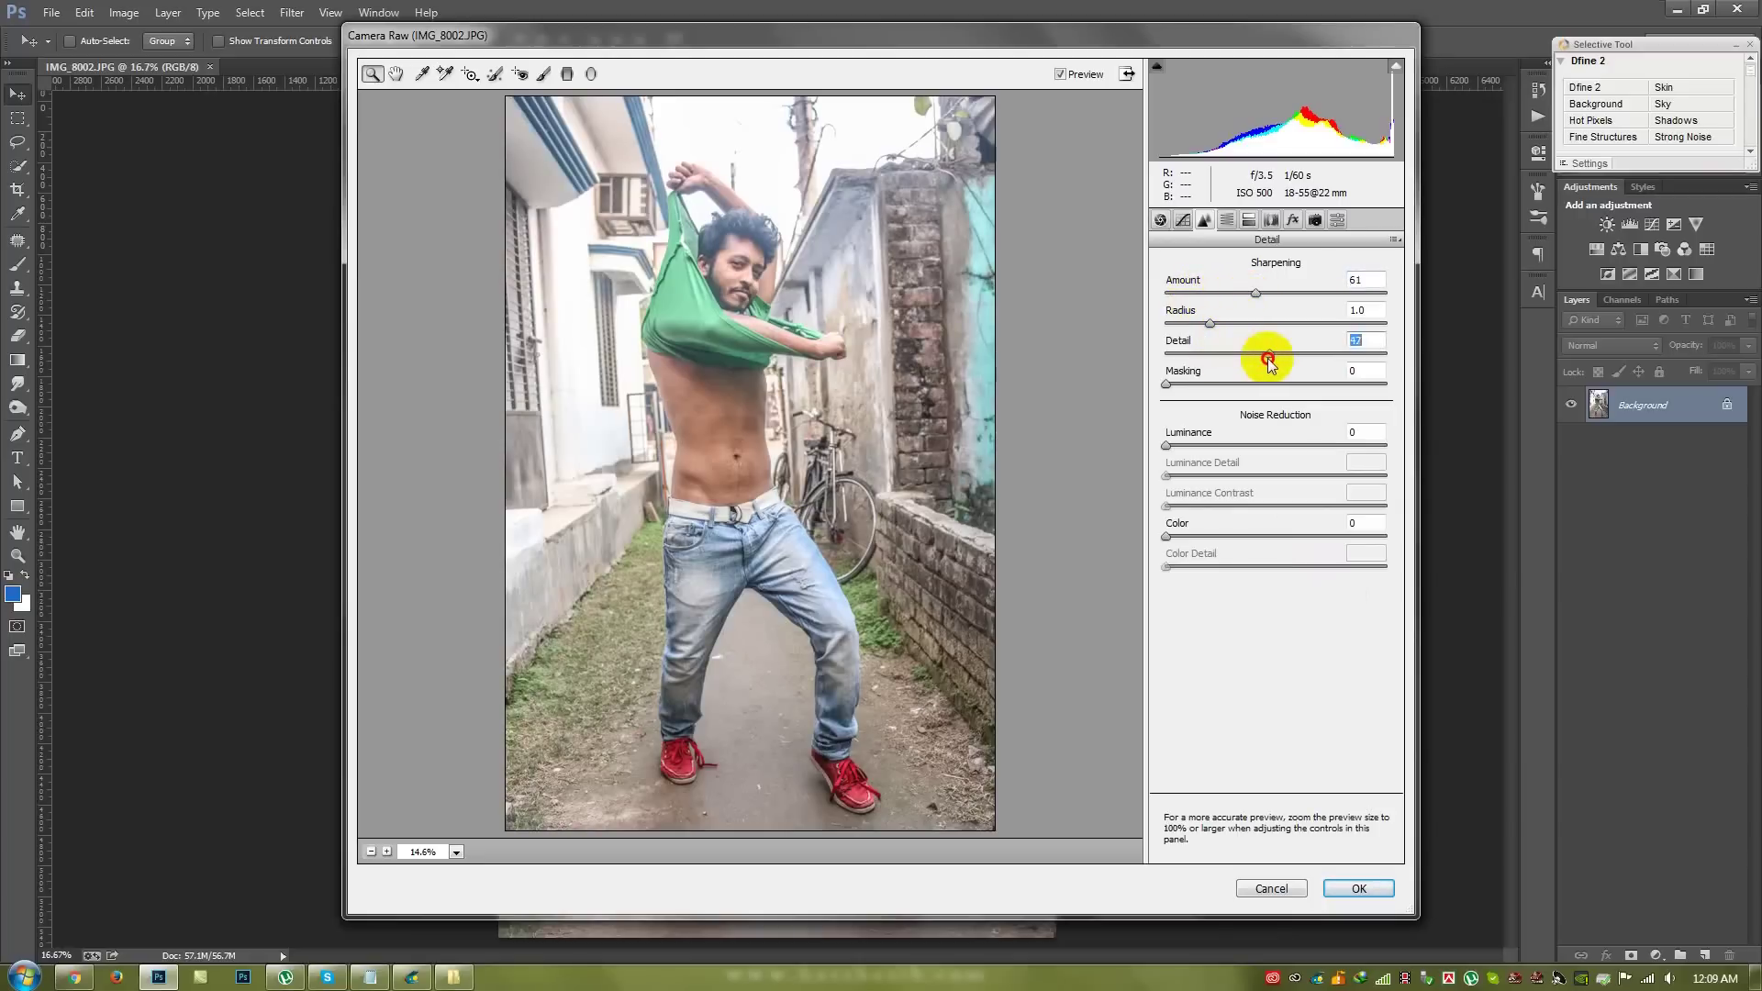
{"action": "left_click", "coordinate": [1359, 887]}
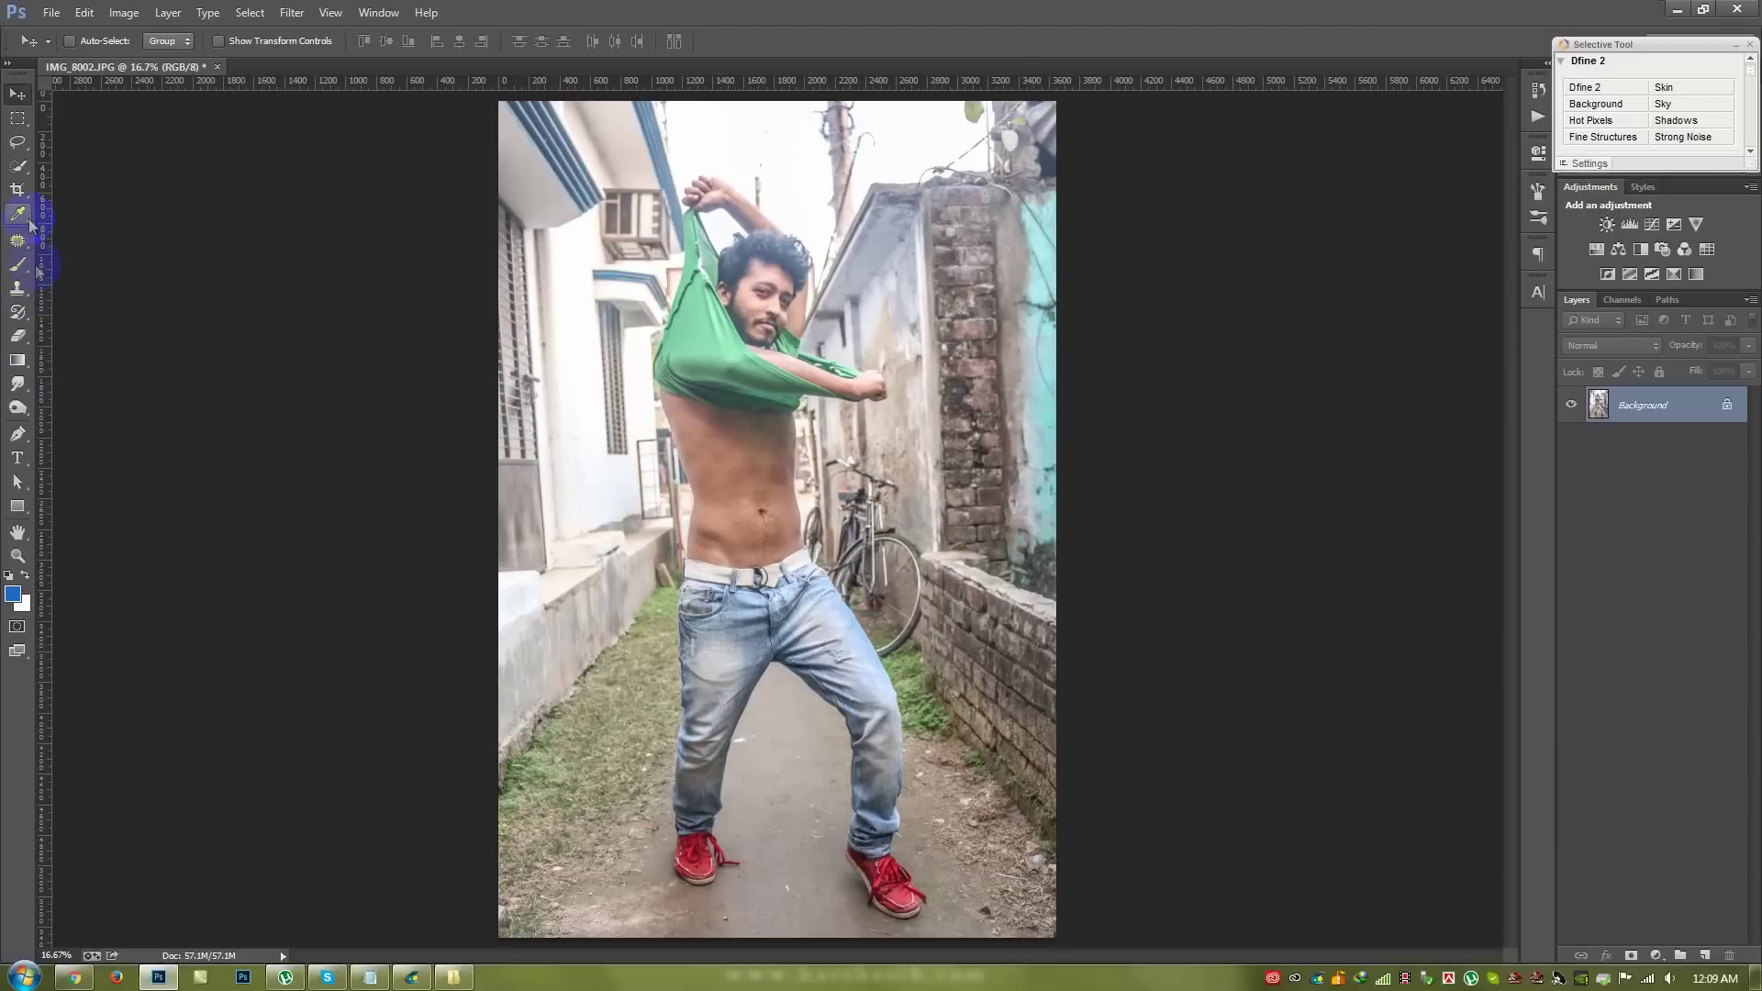
- With the Pen tool, anchor and curve the path along the jeans' left edge
{"action": "left_click_drag", "start_coordinate": [18, 433], "coordinate": [86, 434]}
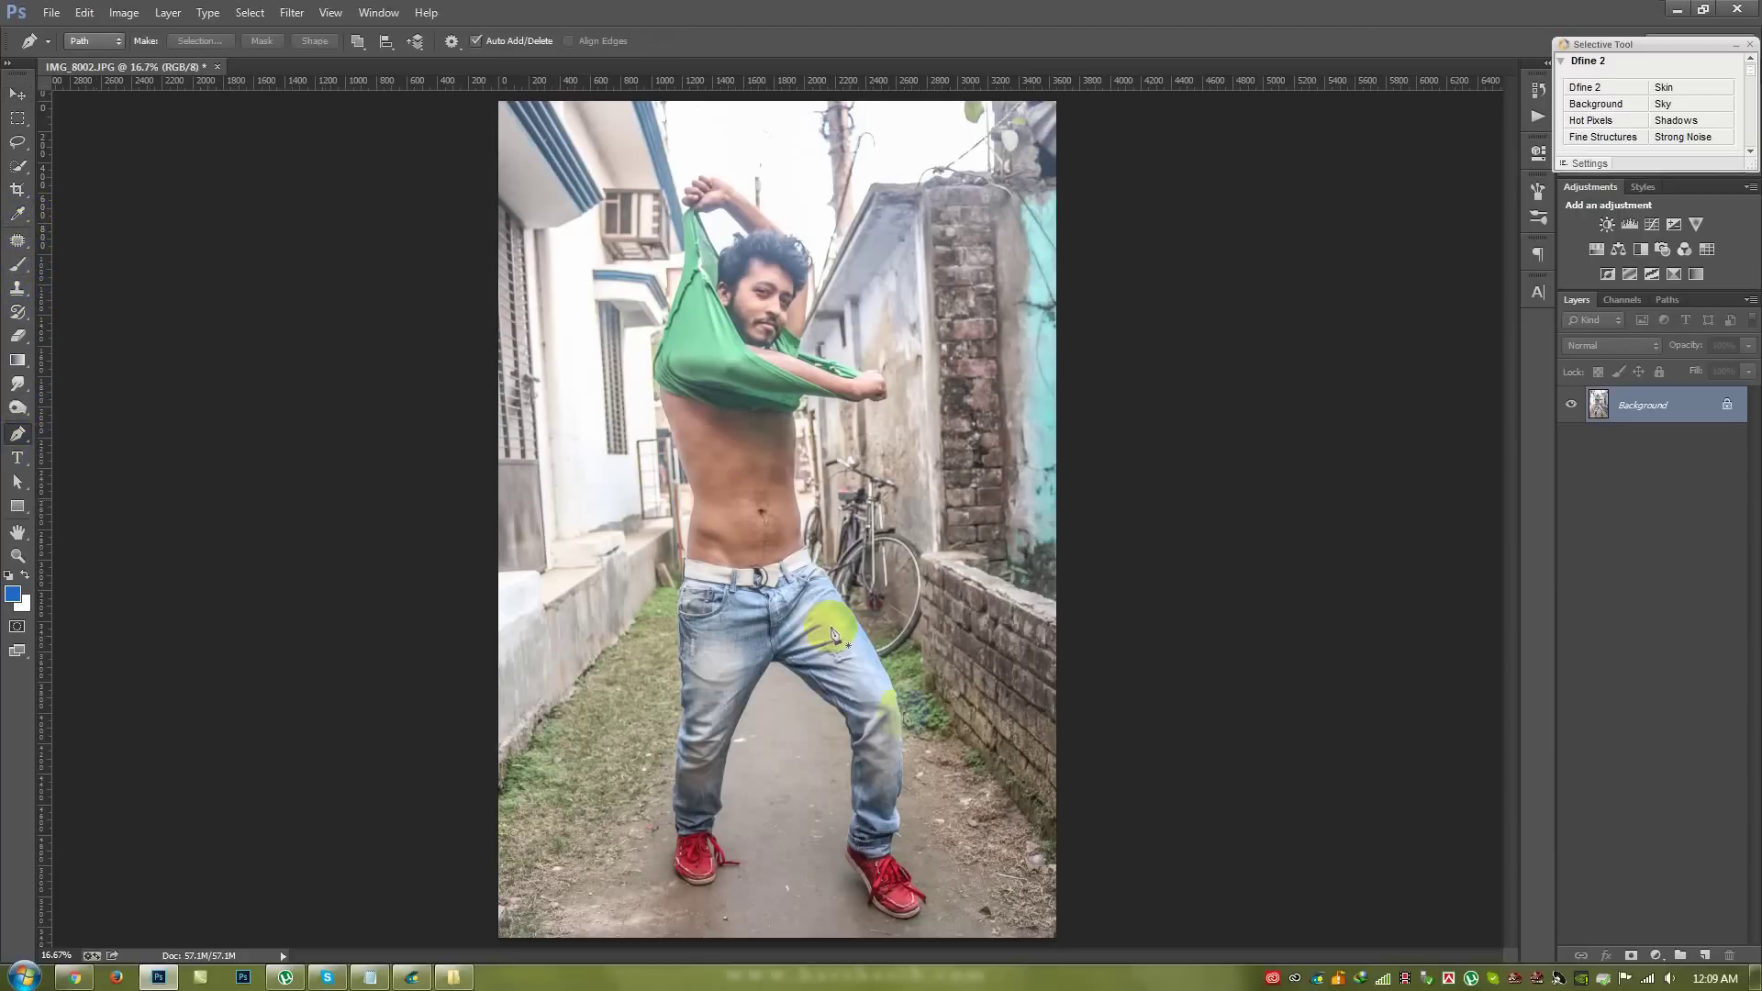
{"action": "scroll", "coordinate": [698, 734], "scroll_direction": "up", "scroll_amount": 3}
{"action": "scroll", "coordinate": [697, 738], "scroll_direction": "up", "scroll_amount": 3}
{"action": "scroll", "coordinate": [699, 741], "scroll_direction": "up", "scroll_amount": 2}
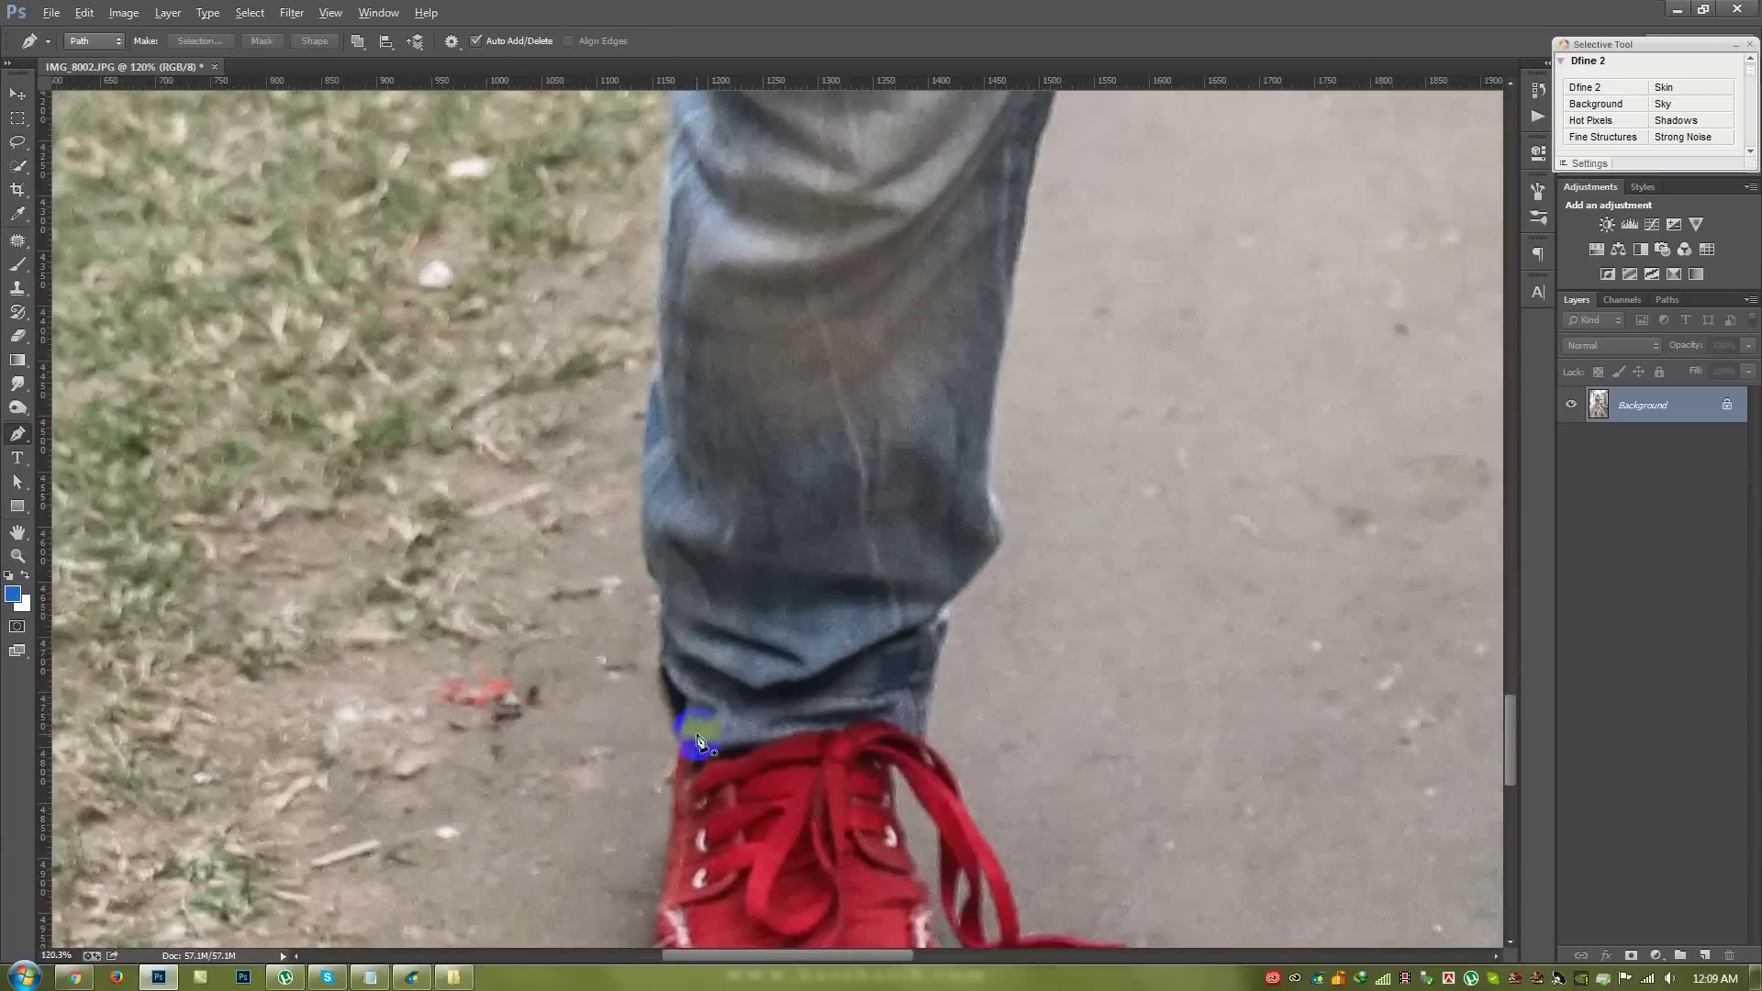
{"action": "scroll", "coordinate": [693, 742], "scroll_direction": "up", "scroll_amount": 1}
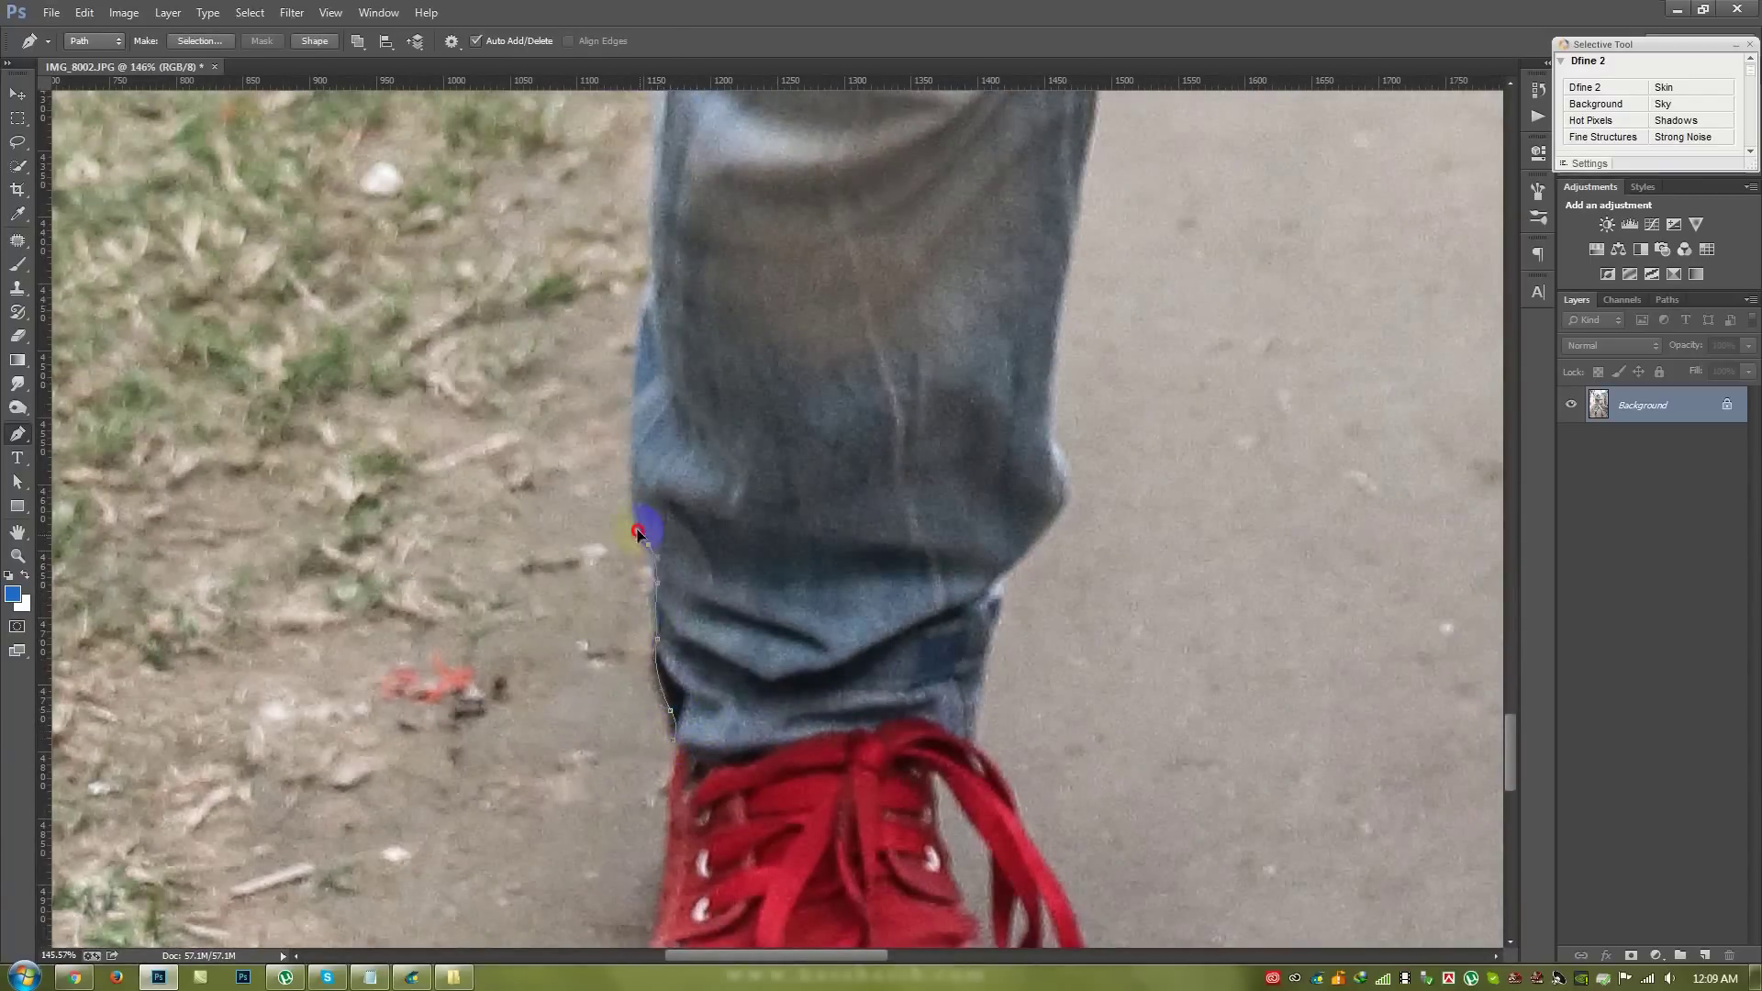
{"action": "scroll", "coordinate": [659, 280], "scroll_direction": "up", "scroll_amount": 5}
{"action": "left_click", "coordinate": [687, 235]}
{"action": "left_click_drag", "start_coordinate": [716, 157], "coordinate": [710, 361]}
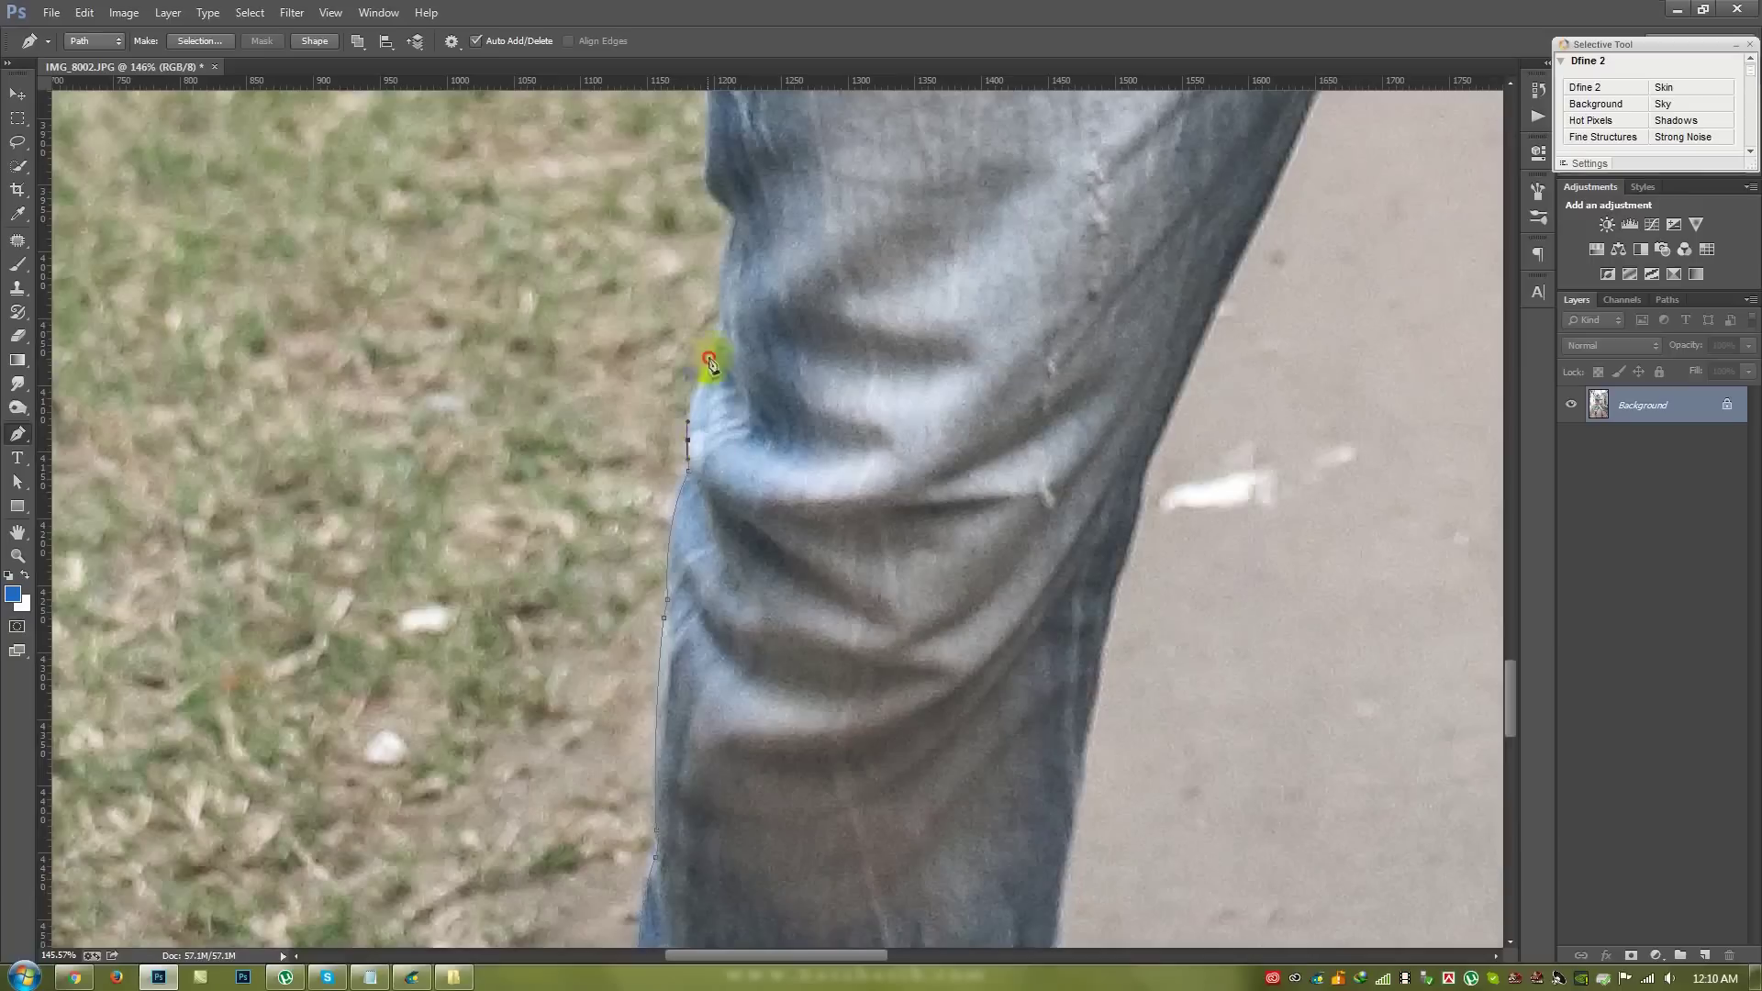
{"action": "left_click", "coordinate": [702, 190]}
{"action": "scroll", "coordinate": [695, 325], "scroll_direction": "up", "scroll_amount": 3}
{"action": "scroll", "coordinate": [709, 156], "scroll_direction": "up", "scroll_amount": 4}
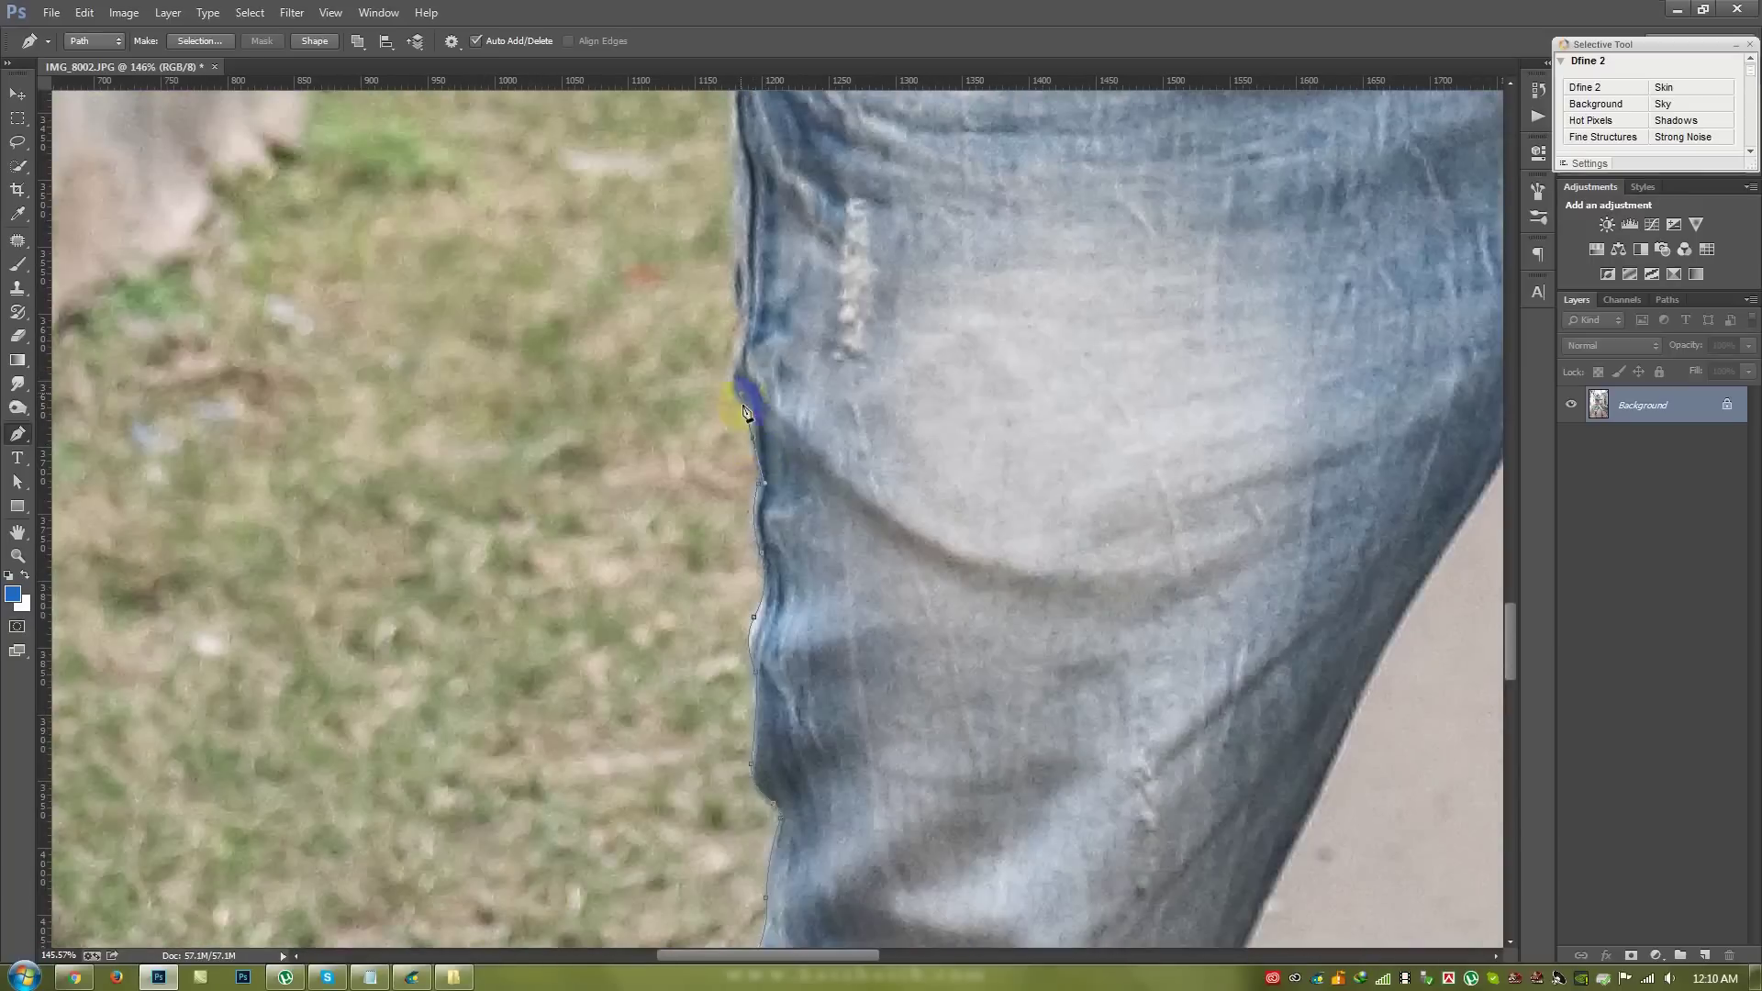
{"action": "scroll", "coordinate": [733, 295], "scroll_direction": "up", "scroll_amount": 5}
{"action": "scroll", "coordinate": [743, 367], "scroll_direction": "up", "scroll_amount": 2}
{"action": "scroll", "coordinate": [743, 367], "scroll_direction": "up", "scroll_amount": 2}
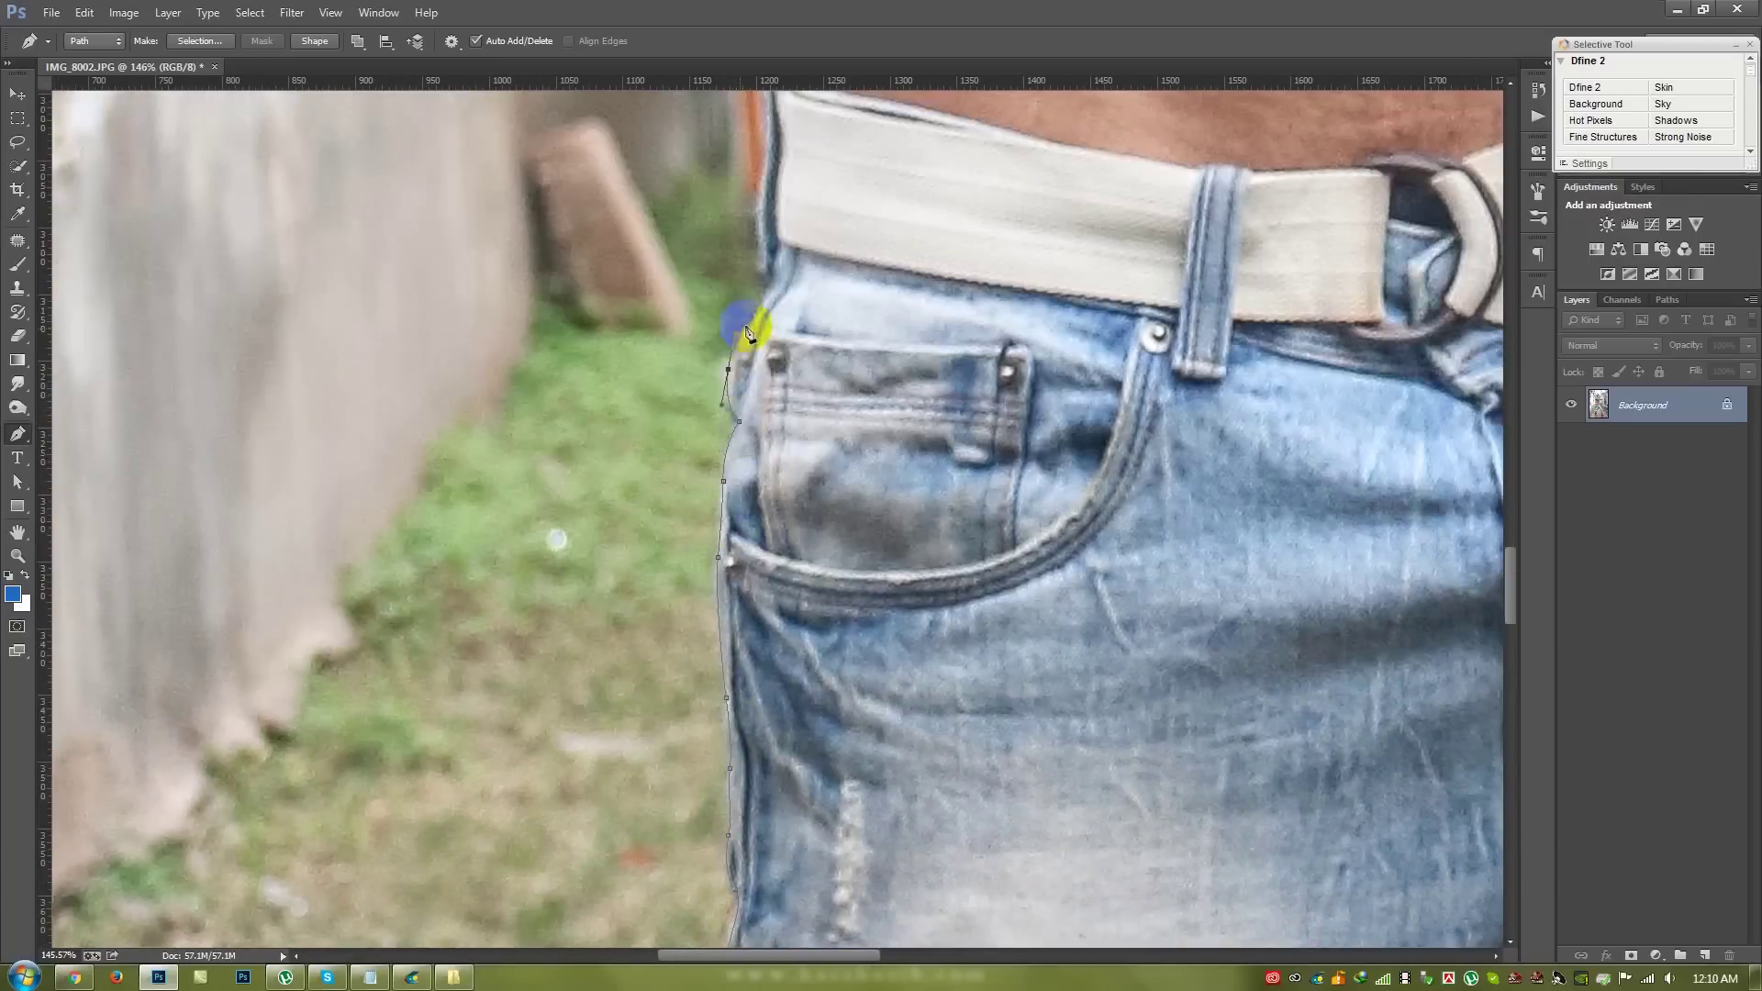
{"action": "scroll", "coordinate": [773, 539], "scroll_direction": "up", "scroll_amount": 3}
{"action": "scroll", "coordinate": [769, 356], "scroll_direction": "up", "scroll_amount": 4}
- Extend the path up the body edge and along the green shirt
{"action": "left_click", "coordinate": [831, 165]}
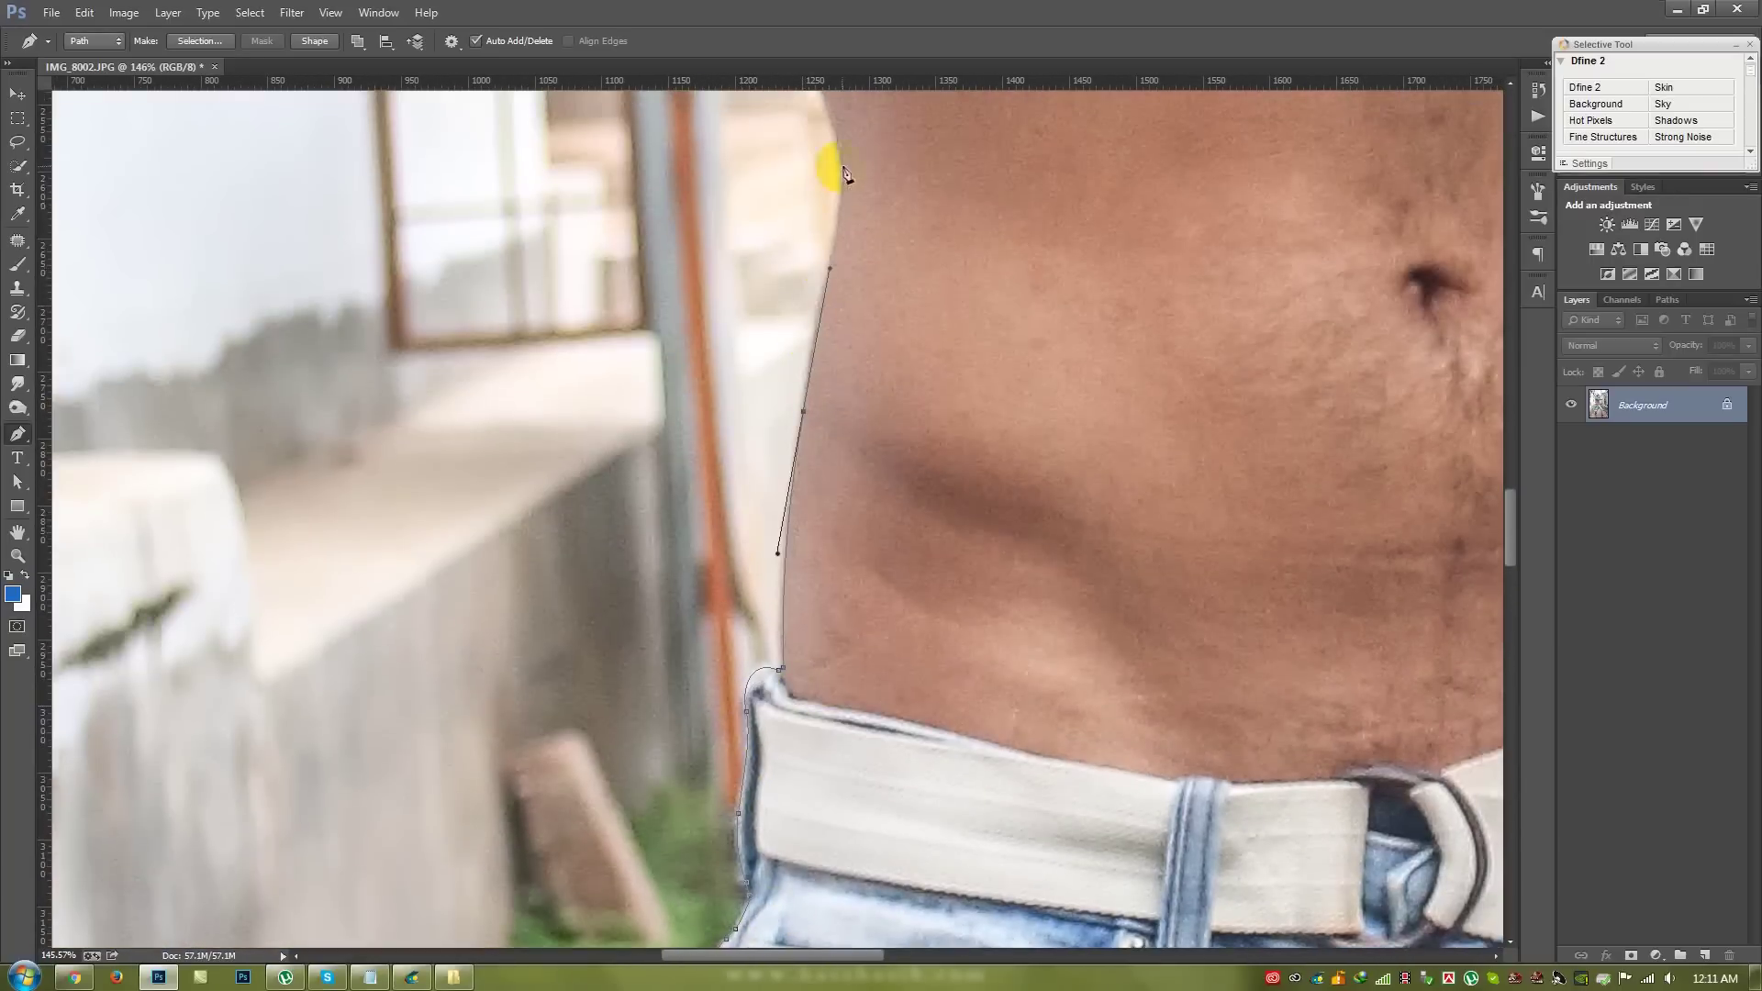
{"action": "scroll", "coordinate": [729, 275], "scroll_direction": "up", "scroll_amount": 5}
{"action": "scroll", "coordinate": [729, 275], "scroll_direction": "up", "scroll_amount": 4}
{"action": "left_click", "coordinate": [716, 433]}
{"action": "left_click", "coordinate": [694, 240]}
{"action": "scroll", "coordinate": [708, 267], "scroll_direction": "up", "scroll_amount": 4}
{"action": "left_click_drag", "start_coordinate": [792, 457], "coordinate": [795, 463]}
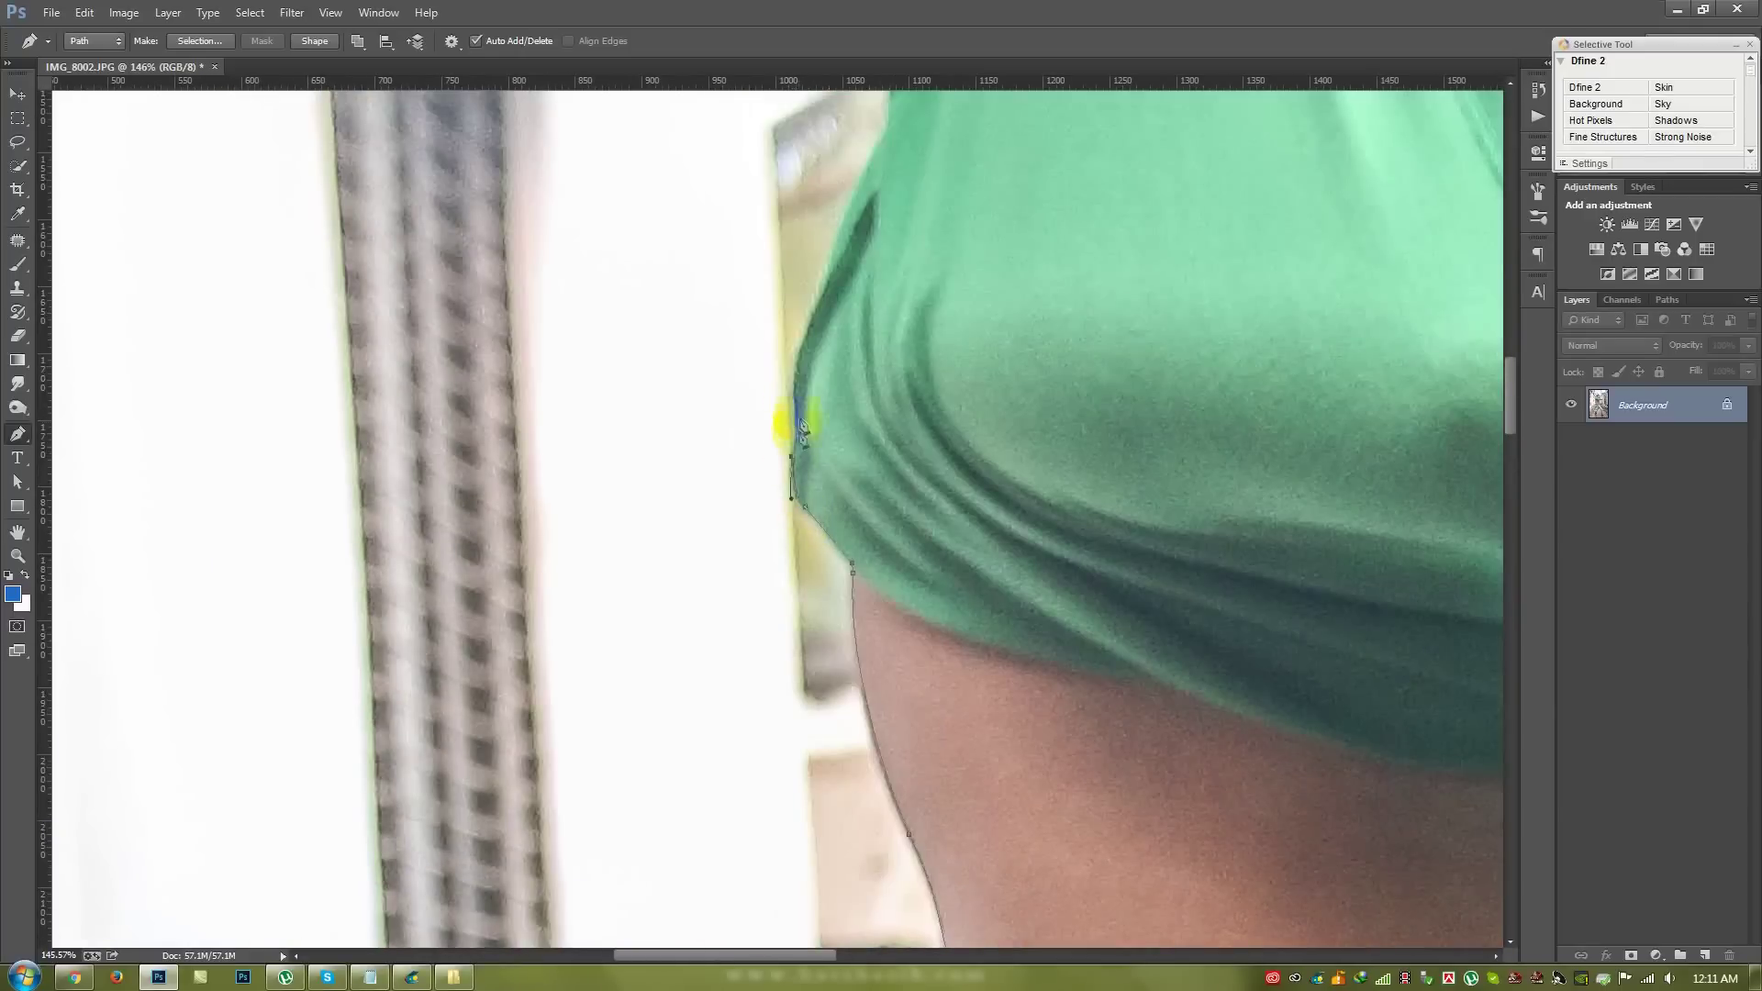
{"action": "scroll", "coordinate": [798, 523], "scroll_direction": "up", "scroll_amount": 5}
{"action": "left_click", "coordinate": [896, 334]}
{"action": "scroll", "coordinate": [912, 342], "scroll_direction": "up", "scroll_amount": 5}
{"action": "left_click_drag", "start_coordinate": [920, 199], "coordinate": [954, 163]}
- Trace the path up the hand edge and around the fingers
{"action": "left_click", "coordinate": [950, 156]}
{"action": "scroll", "coordinate": [886, 224], "scroll_direction": "up", "scroll_amount": 4}
{"action": "left_click", "coordinate": [886, 229]}
{"action": "left_click", "coordinate": [926, 180]}
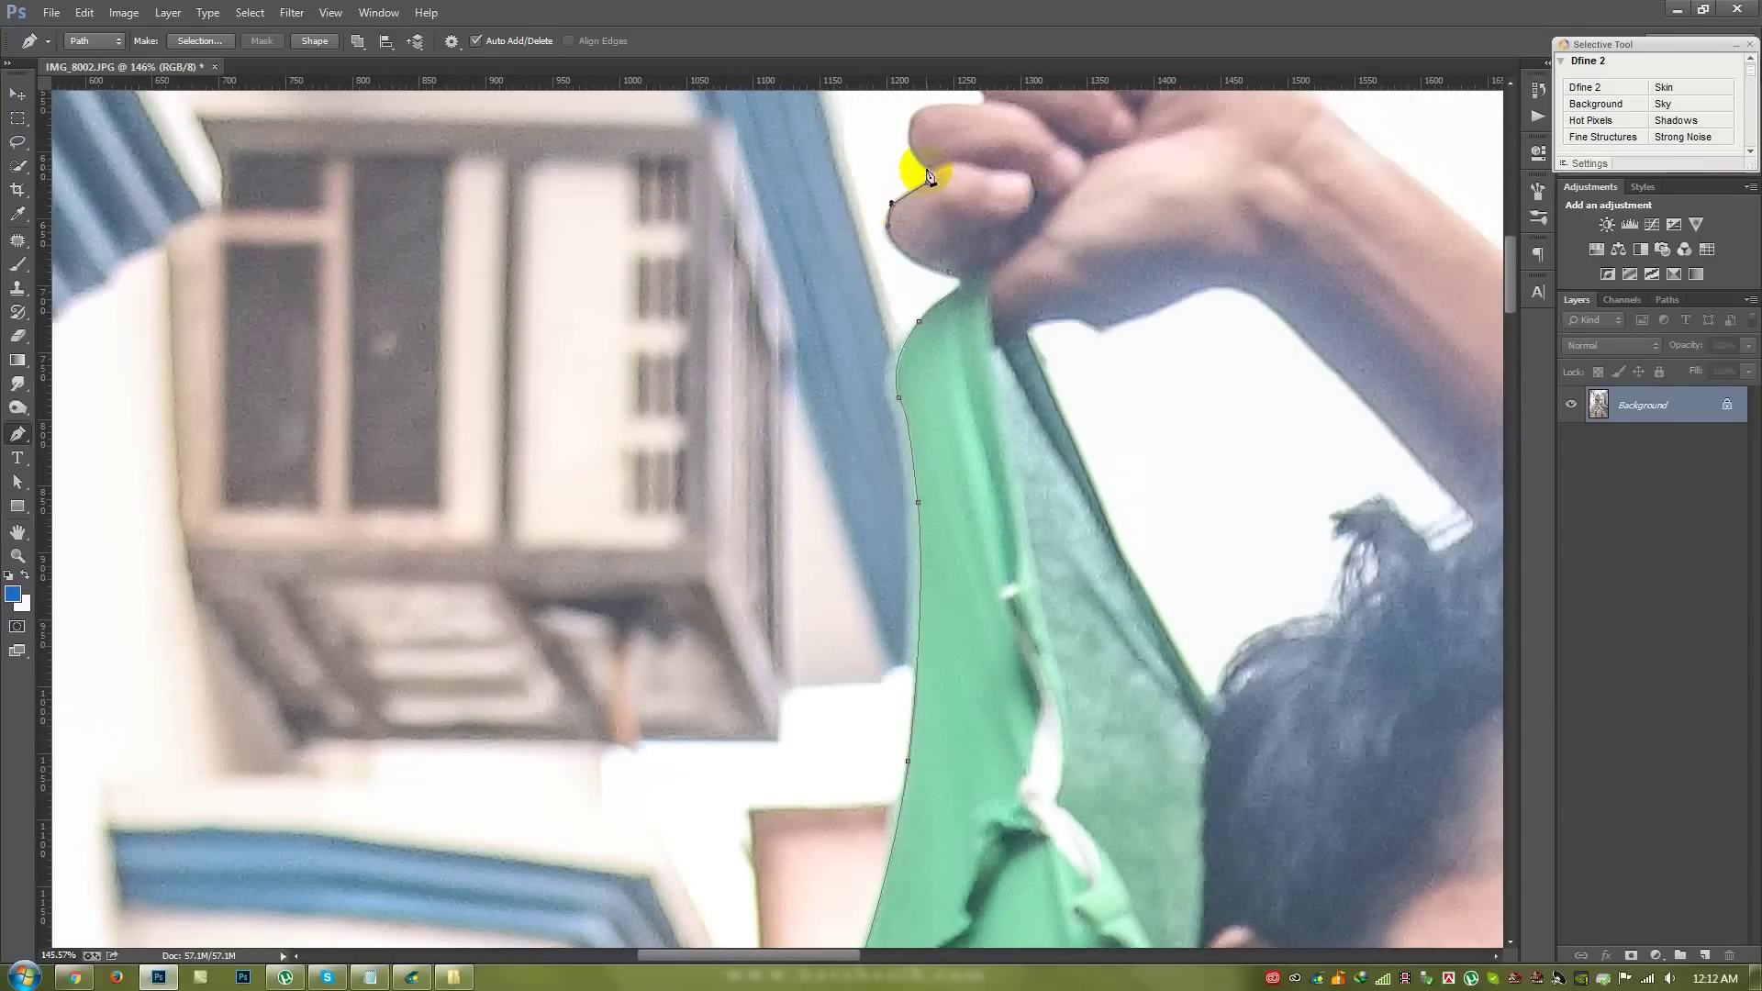
{"action": "scroll", "coordinate": [925, 177], "scroll_direction": "up", "scroll_amount": 5}
{"action": "left_click_drag", "start_coordinate": [865, 373], "coordinate": [886, 344]}
{"action": "left_click", "coordinate": [929, 359]}
{"action": "left_click", "coordinate": [930, 308]}
{"action": "left_click", "coordinate": [977, 301]}
{"action": "left_click", "coordinate": [1003, 256]}
{"action": "left_click_drag", "start_coordinate": [1033, 261], "coordinate": [1053, 273]}
- Trace the path down along the raised arm's edge
{"action": "scroll", "coordinate": [1101, 282], "scroll_direction": "right", "scroll_amount": 5}
{"action": "left_click", "coordinate": [948, 366]}
{"action": "left_click", "coordinate": [1147, 515]}
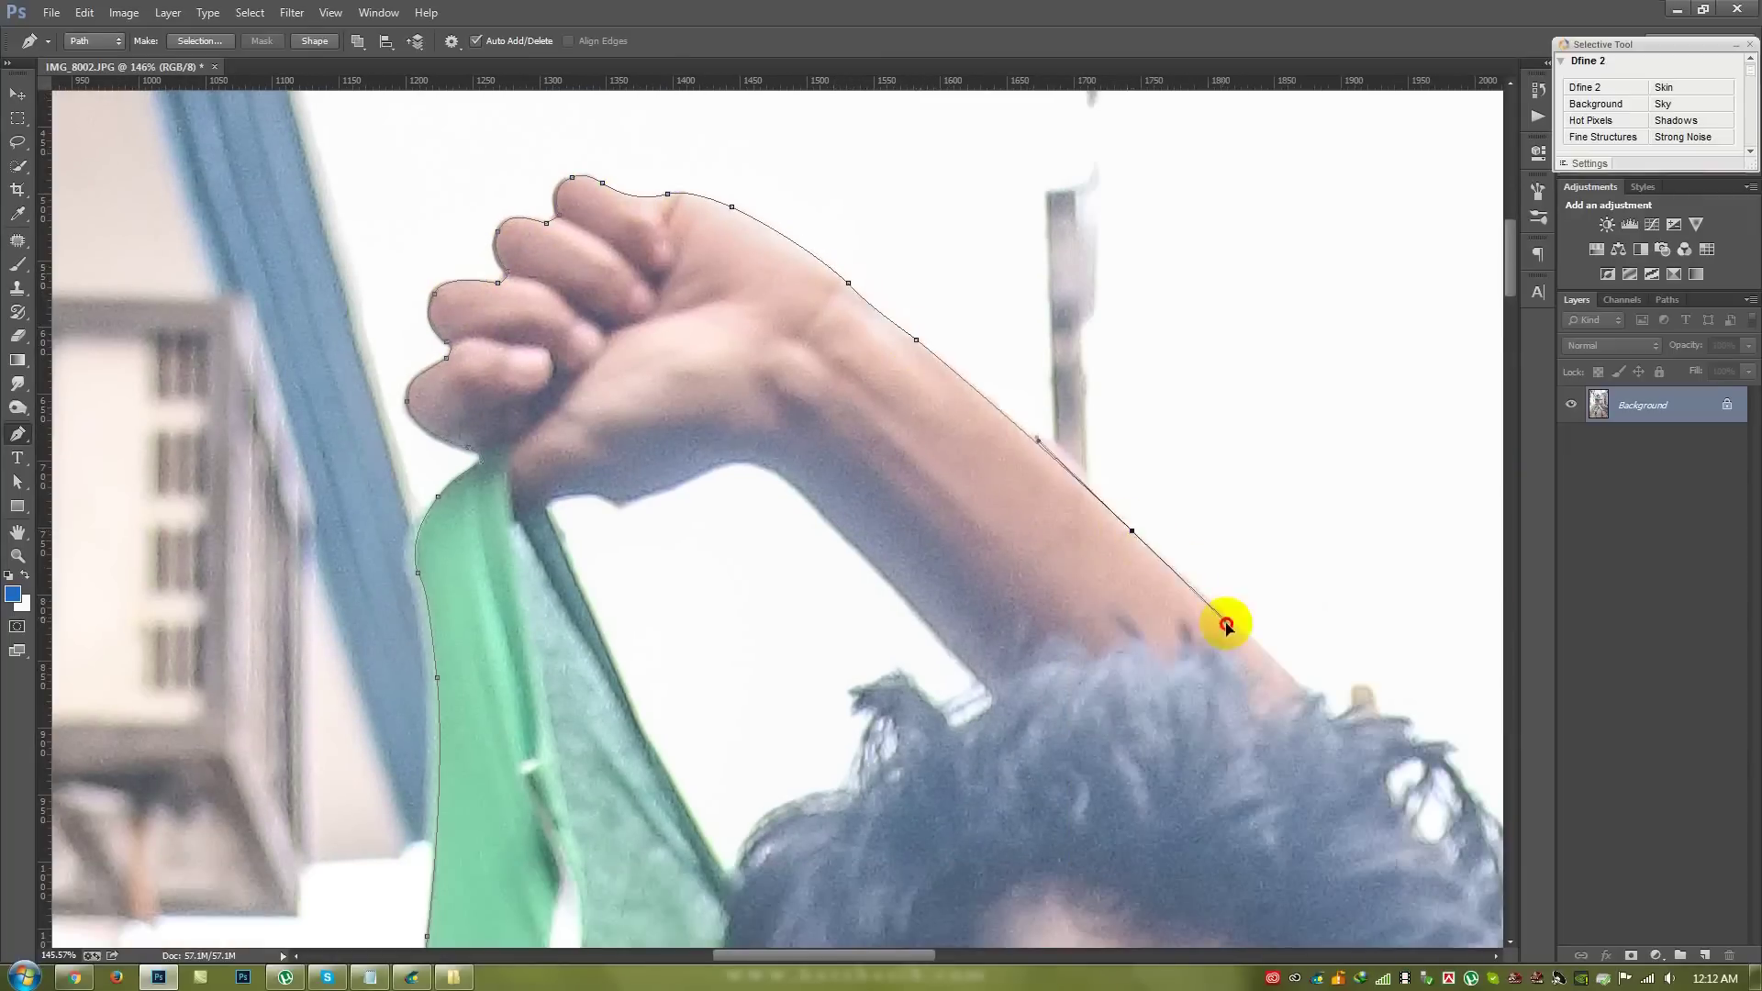
{"action": "scroll", "coordinate": [1215, 609], "scroll_direction": "right", "scroll_amount": 5}
{"action": "left_click_drag", "start_coordinate": [709, 384], "coordinate": [728, 403]}
{"action": "scroll", "coordinate": [728, 404], "scroll_direction": "down", "scroll_amount": 5}
{"action": "left_click", "coordinate": [921, 368]}
{"action": "scroll", "coordinate": [924, 425], "scroll_direction": "down", "scroll_amount": 5}
{"action": "left_click_drag", "start_coordinate": [878, 640], "coordinate": [918, 638]}
- Trace the path past the shirt knot and around the fist
{"action": "left_click", "coordinate": [866, 733]}
{"action": "left_click", "coordinate": [1133, 813]}
{"action": "scroll", "coordinate": [1193, 825], "scroll_direction": "down", "scroll_amount": 3}
{"action": "scroll", "coordinate": [1193, 826], "scroll_direction": "right", "scroll_amount": 5}
{"action": "left_click", "coordinate": [829, 633]}
{"action": "left_click", "coordinate": [954, 614]}
{"action": "left_click", "coordinate": [973, 643]}
{"action": "left_click", "coordinate": [988, 673]}
{"action": "left_click", "coordinate": [1015, 721]}
{"action": "left_click", "coordinate": [1021, 778]}
{"action": "left_click_drag", "start_coordinate": [1036, 839], "coordinate": [1018, 870]}
{"action": "left_click", "coordinate": [923, 881]}
{"action": "left_click", "coordinate": [865, 855]}
- Continue the path along the shirt's bottom edge and belly, past the belt onto the jeans
{"action": "scroll", "coordinate": [866, 863], "scroll_direction": "down", "scroll_amount": 3}
{"action": "scroll", "coordinate": [866, 862], "scroll_direction": "left", "scroll_amount": 5}
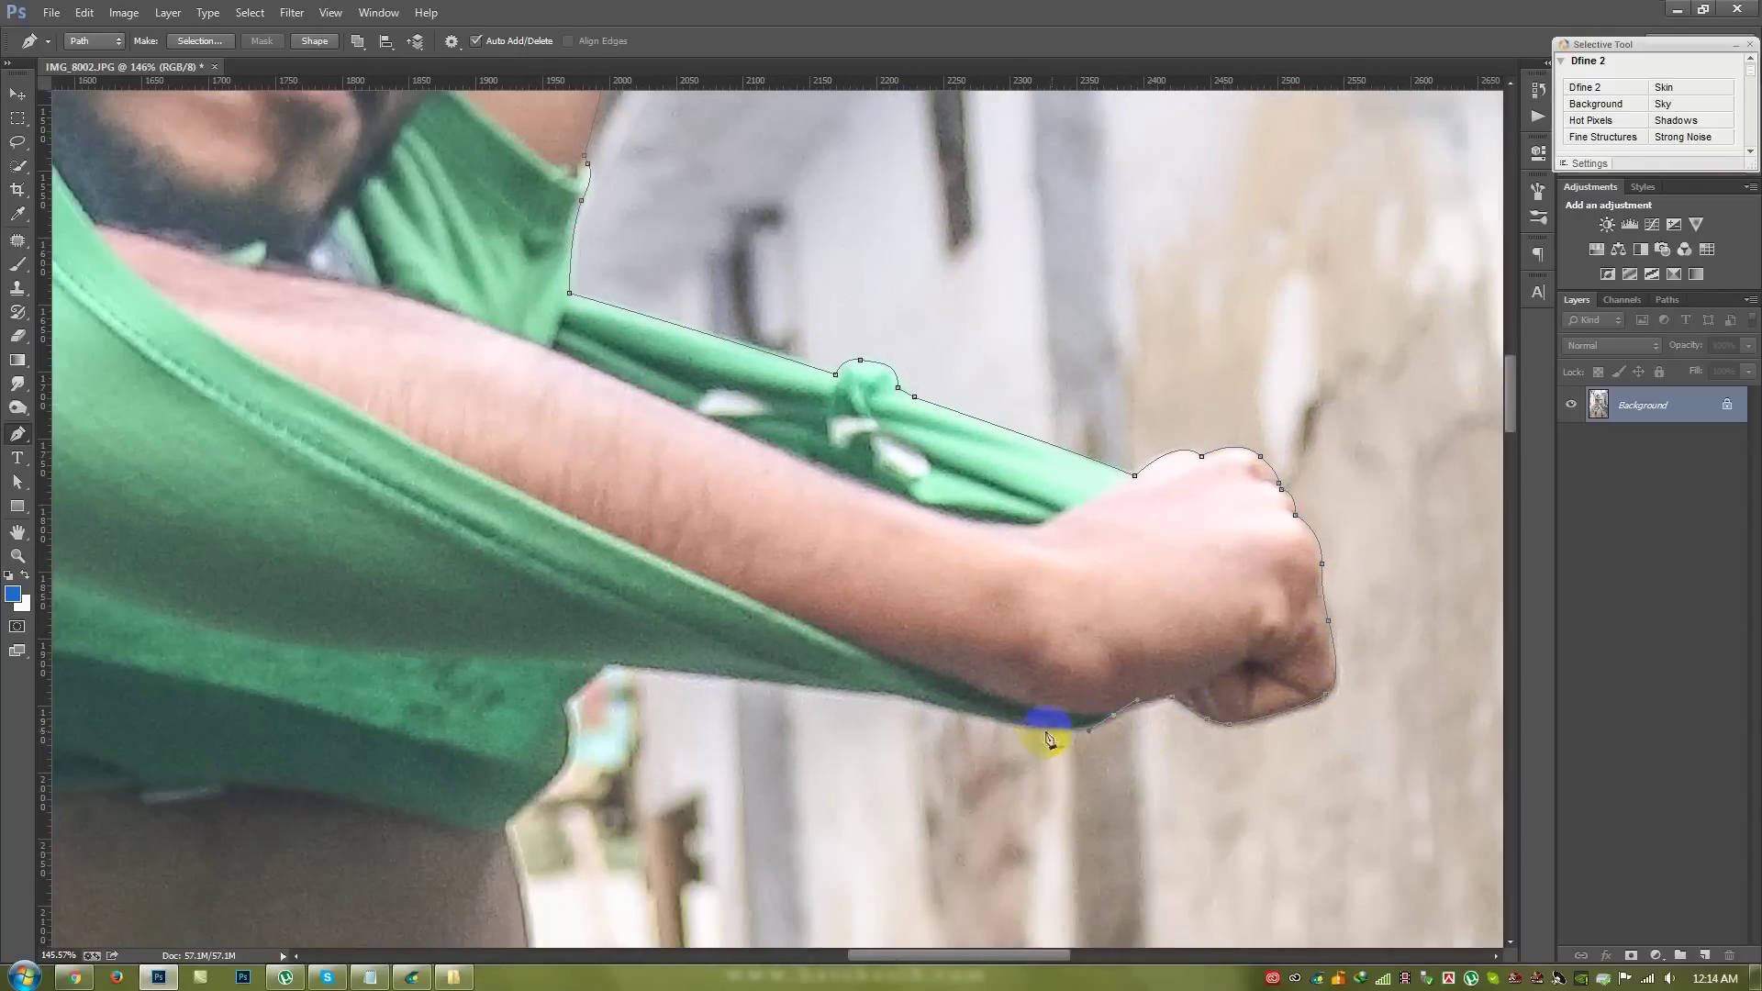
{"action": "left_click", "coordinate": [602, 668]}
{"action": "scroll", "coordinate": [567, 715], "scroll_direction": "down", "scroll_amount": 3}
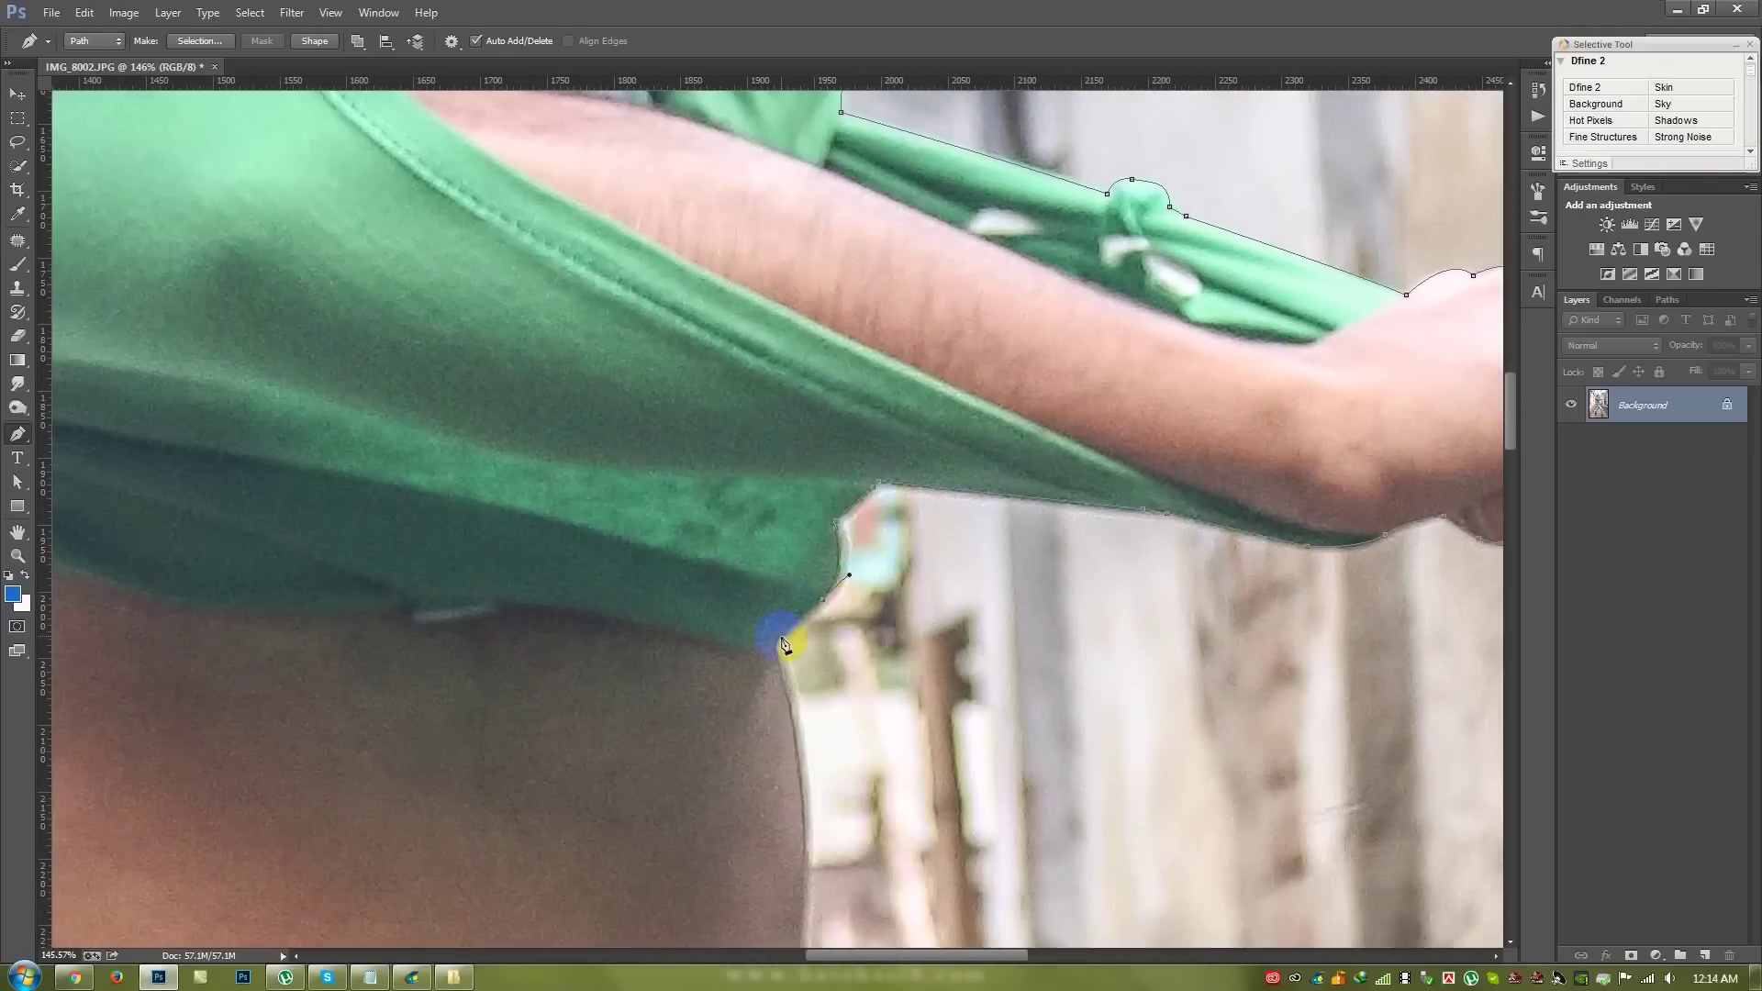
{"action": "scroll", "coordinate": [808, 820], "scroll_direction": "down", "scroll_amount": 3}
{"action": "scroll", "coordinate": [866, 623], "scroll_direction": "down", "scroll_amount": 3}
{"action": "left_click", "coordinate": [881, 709]}
{"action": "scroll", "coordinate": [881, 709], "scroll_direction": "down", "scroll_amount": 5}
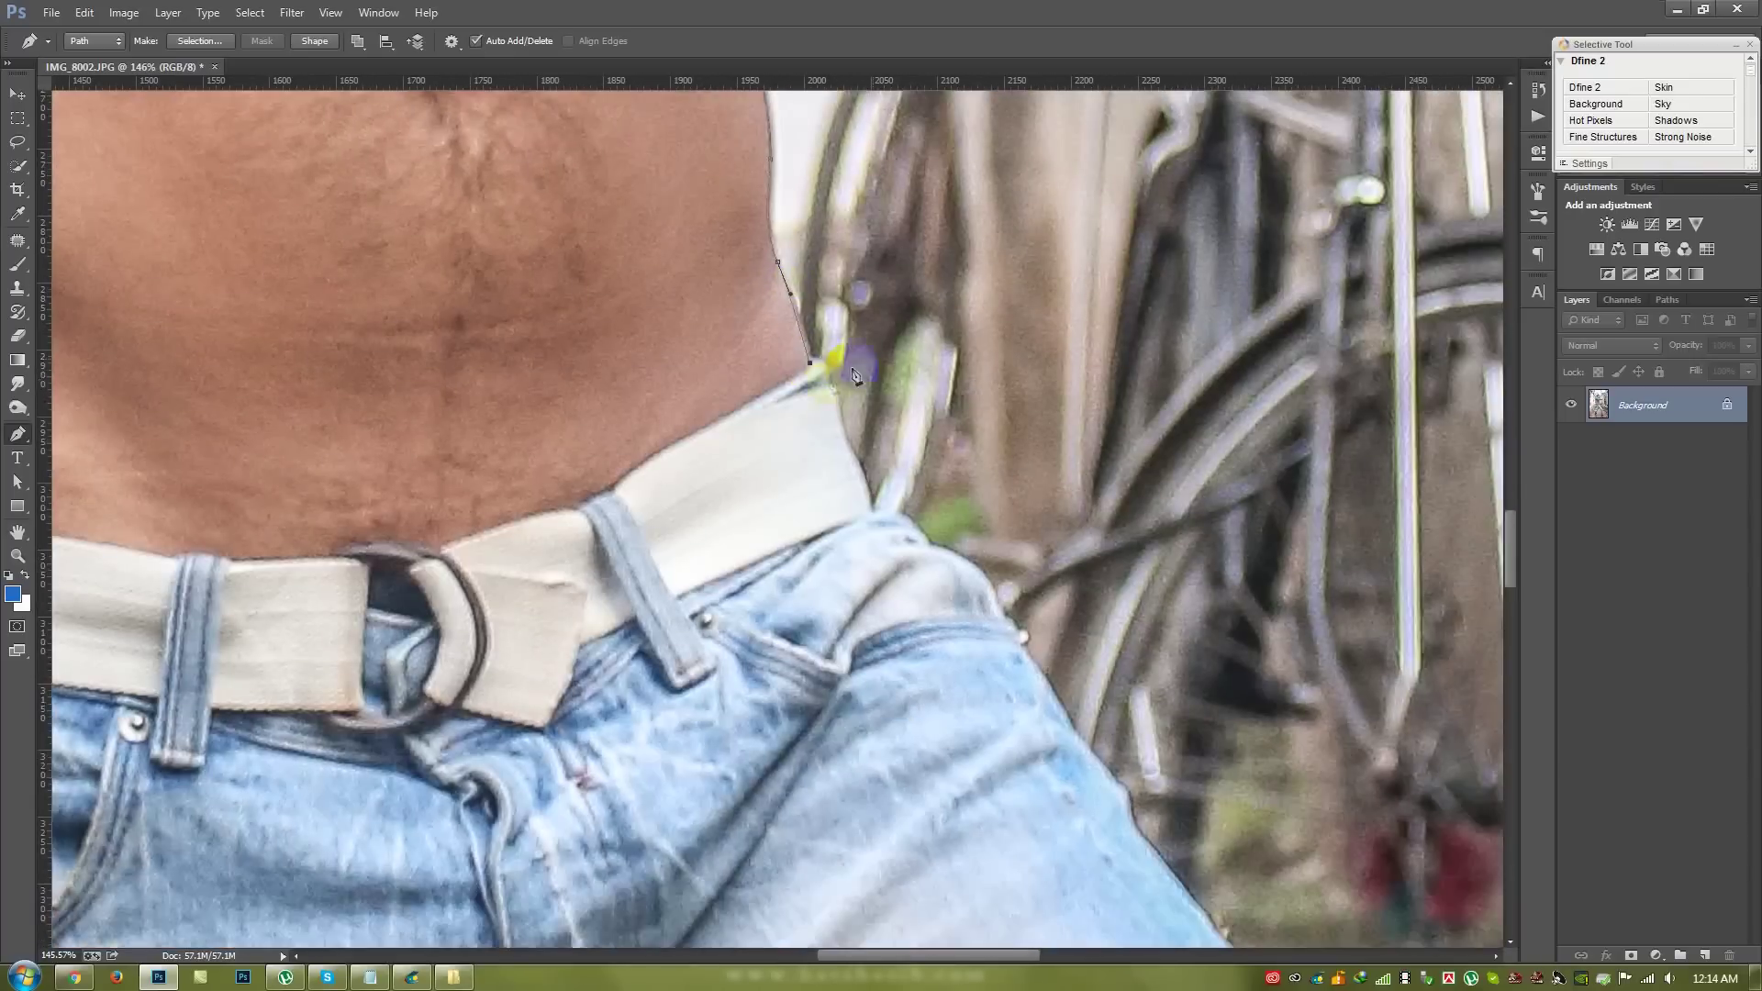
{"action": "scroll", "coordinate": [826, 361], "scroll_direction": "right", "scroll_amount": 2}
{"action": "left_click", "coordinate": [826, 326]}
{"action": "left_click", "coordinate": [853, 399]}
{"action": "left_click", "coordinate": [911, 431]}
{"action": "left_click", "coordinate": [979, 484]}
- Add anchors along the jeans' outer edge
{"action": "scroll", "coordinate": [984, 502], "scroll_direction": "down", "scroll_amount": 3}
{"action": "left_click", "coordinate": [1022, 472]}
{"action": "scroll", "coordinate": [1023, 472], "scroll_direction": "down", "scroll_amount": 3}
{"action": "left_click", "coordinate": [947, 315]}
{"action": "scroll", "coordinate": [1026, 450], "scroll_direction": "down", "scroll_amount": 3}
{"action": "left_click", "coordinate": [944, 374]}
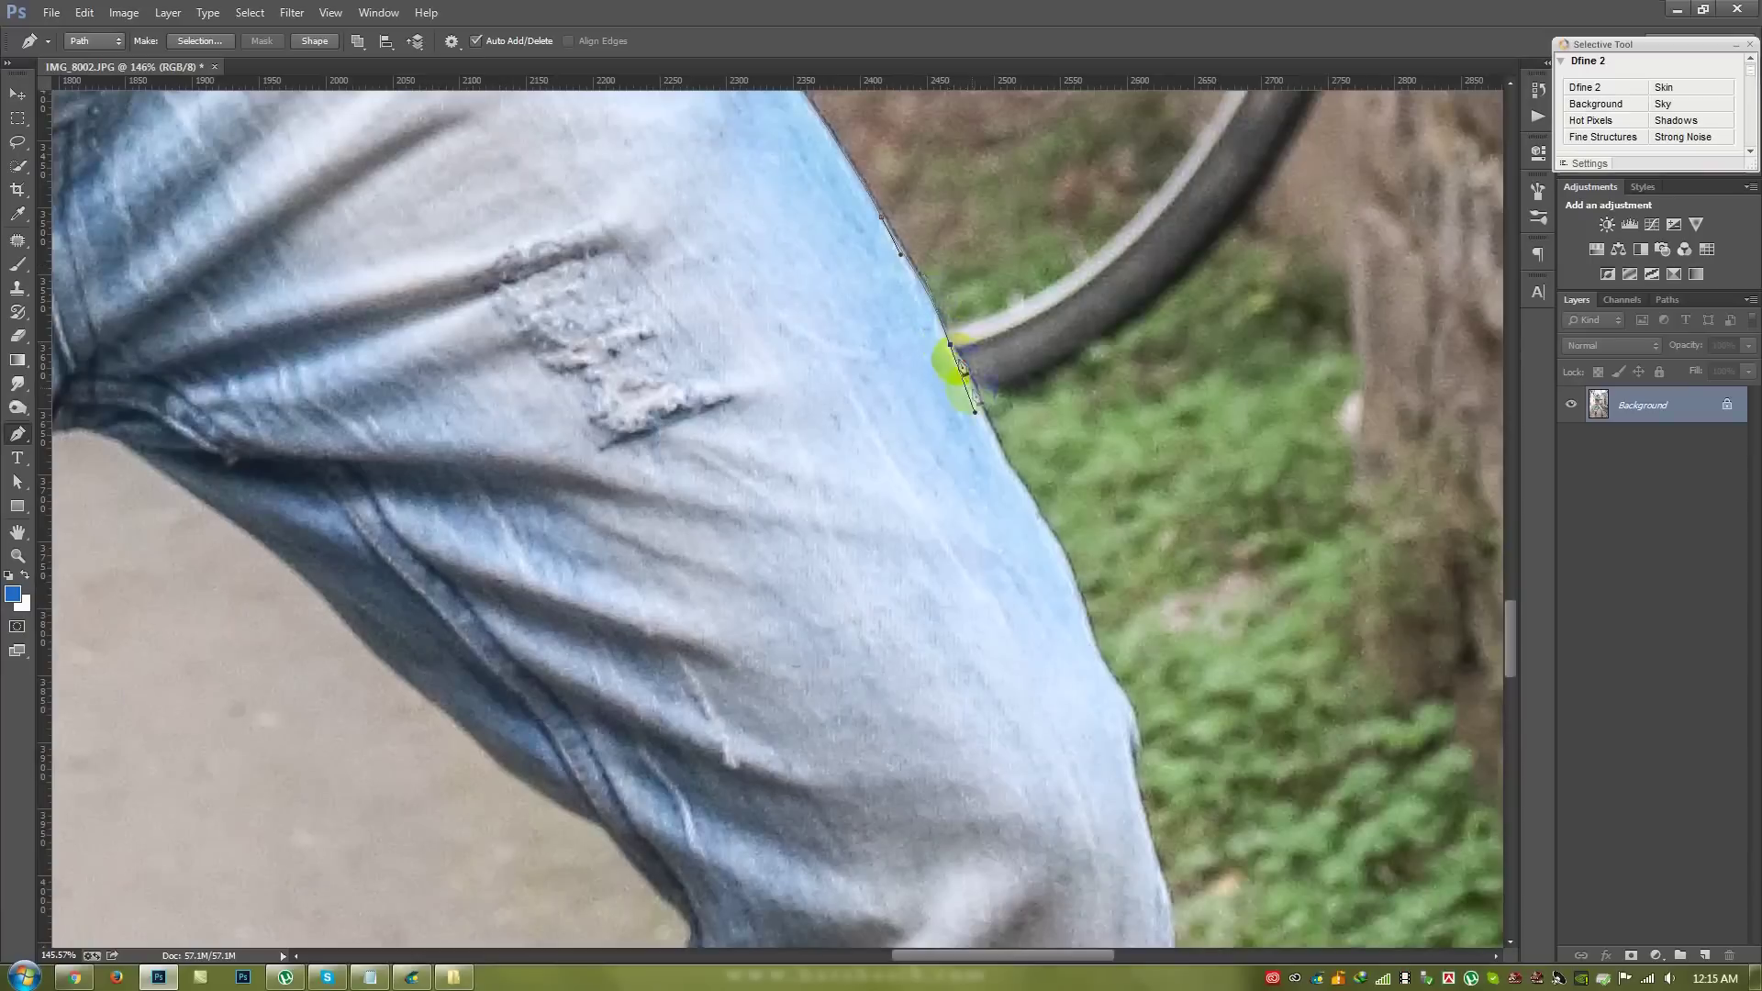
{"action": "scroll", "coordinate": [946, 330], "scroll_direction": "down", "scroll_amount": 3}
{"action": "left_click", "coordinate": [958, 297]}
{"action": "left_click", "coordinate": [993, 390]}
{"action": "left_click", "coordinate": [1021, 441]}
- Trace down the jeans' right edge toward the cuff
{"action": "left_click", "coordinate": [1055, 669]}
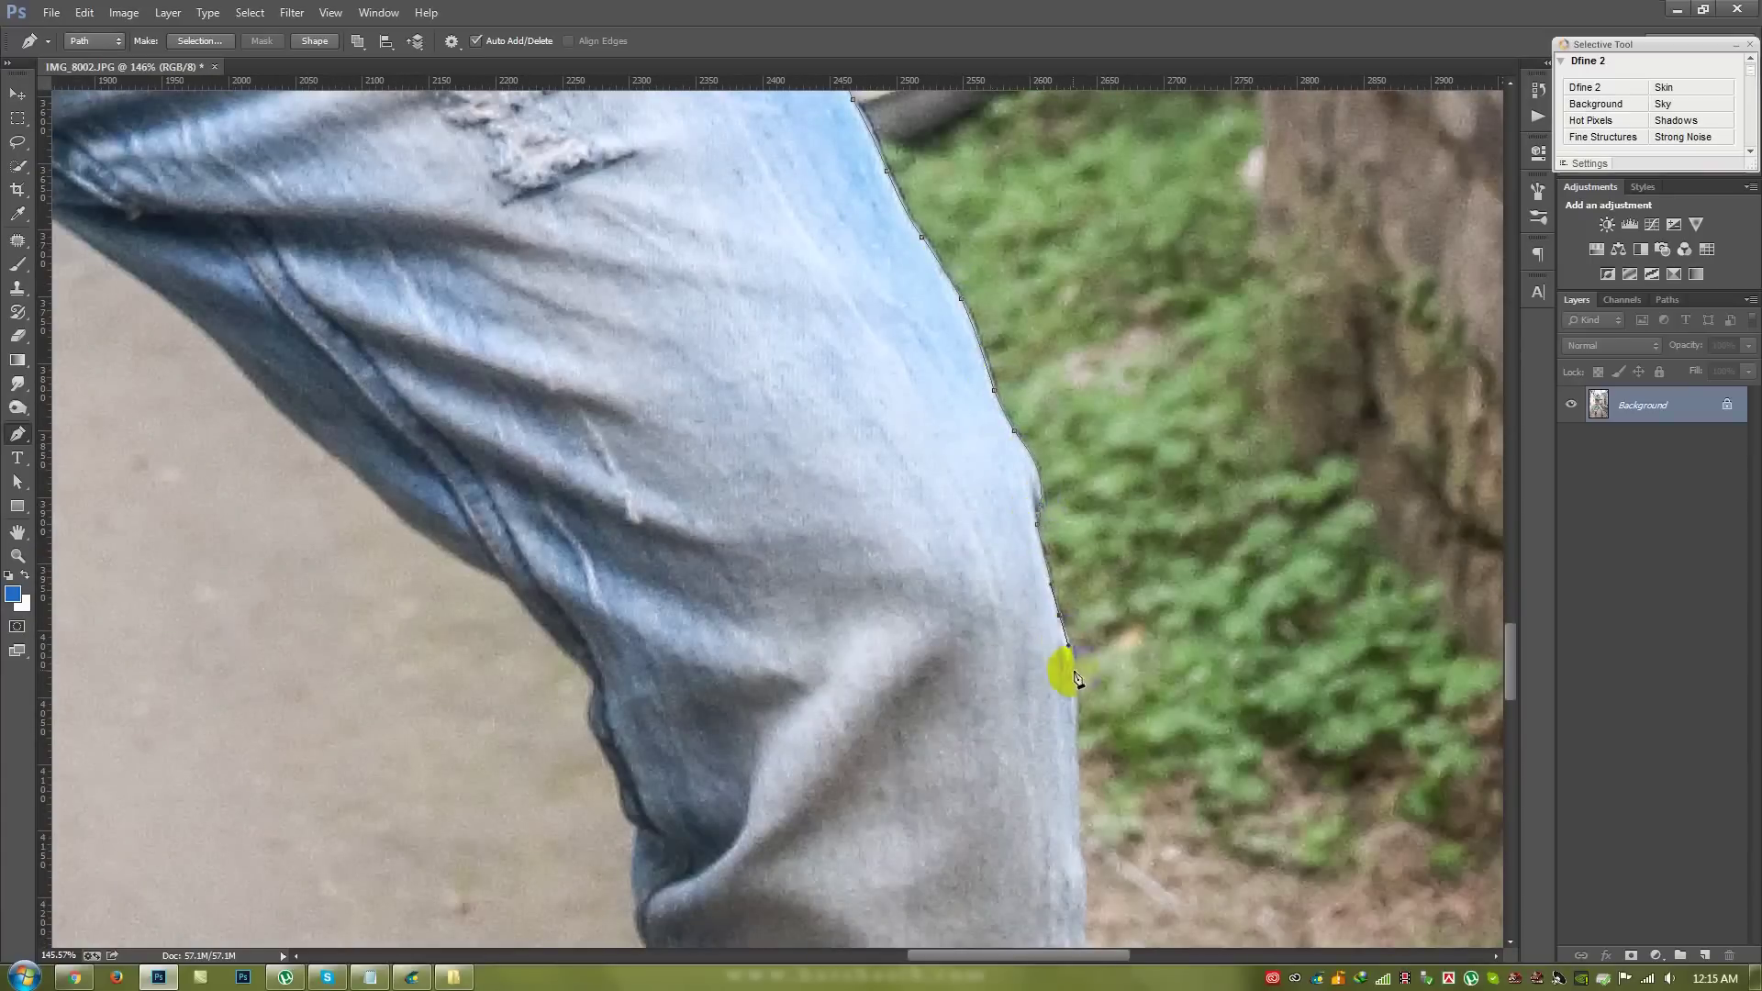
{"action": "scroll", "coordinate": [1056, 669], "scroll_direction": "down", "scroll_amount": 3}
{"action": "left_click", "coordinate": [1063, 563]}
{"action": "left_click", "coordinate": [1062, 688]}
{"action": "scroll", "coordinate": [1062, 688], "scroll_direction": "down", "scroll_amount": 3}
{"action": "scroll", "coordinate": [1046, 695], "scroll_direction": "down", "scroll_amount": 3}
{"action": "left_click", "coordinate": [1141, 630]}
{"action": "scroll", "coordinate": [1141, 630], "scroll_direction": "down", "scroll_amount": 3}
{"action": "left_click", "coordinate": [1170, 622]}
- Trace down the jeans cuff and the shoe's edge
{"action": "left_click", "coordinate": [1165, 674]}
{"action": "left_click", "coordinate": [1180, 722]}
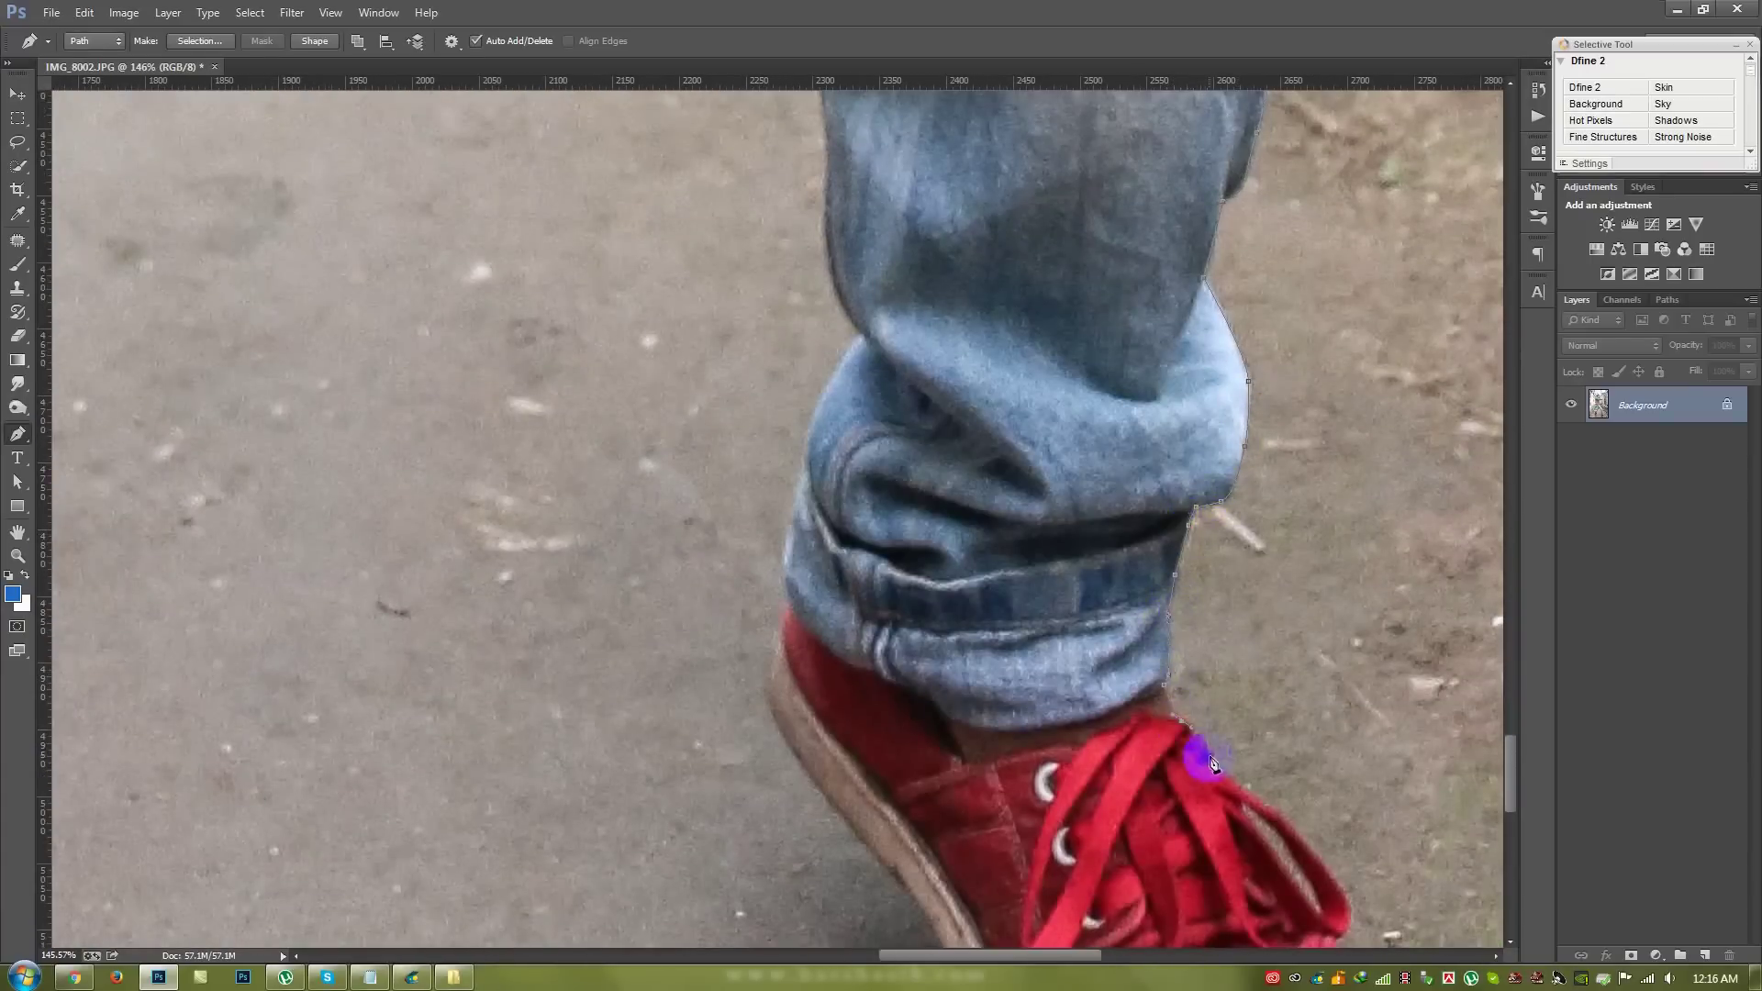
{"action": "left_click", "coordinate": [1212, 762]}
{"action": "scroll", "coordinate": [1211, 762], "scroll_direction": "down", "scroll_amount": 3}
{"action": "left_click", "coordinate": [1055, 588]}
{"action": "left_click", "coordinate": [1074, 653]}
{"action": "scroll", "coordinate": [1104, 701], "scroll_direction": "down", "scroll_amount": 3}
- Outline the first shoe from the lace tip along the sole and up the heel
{"action": "left_click", "coordinate": [1068, 534]}
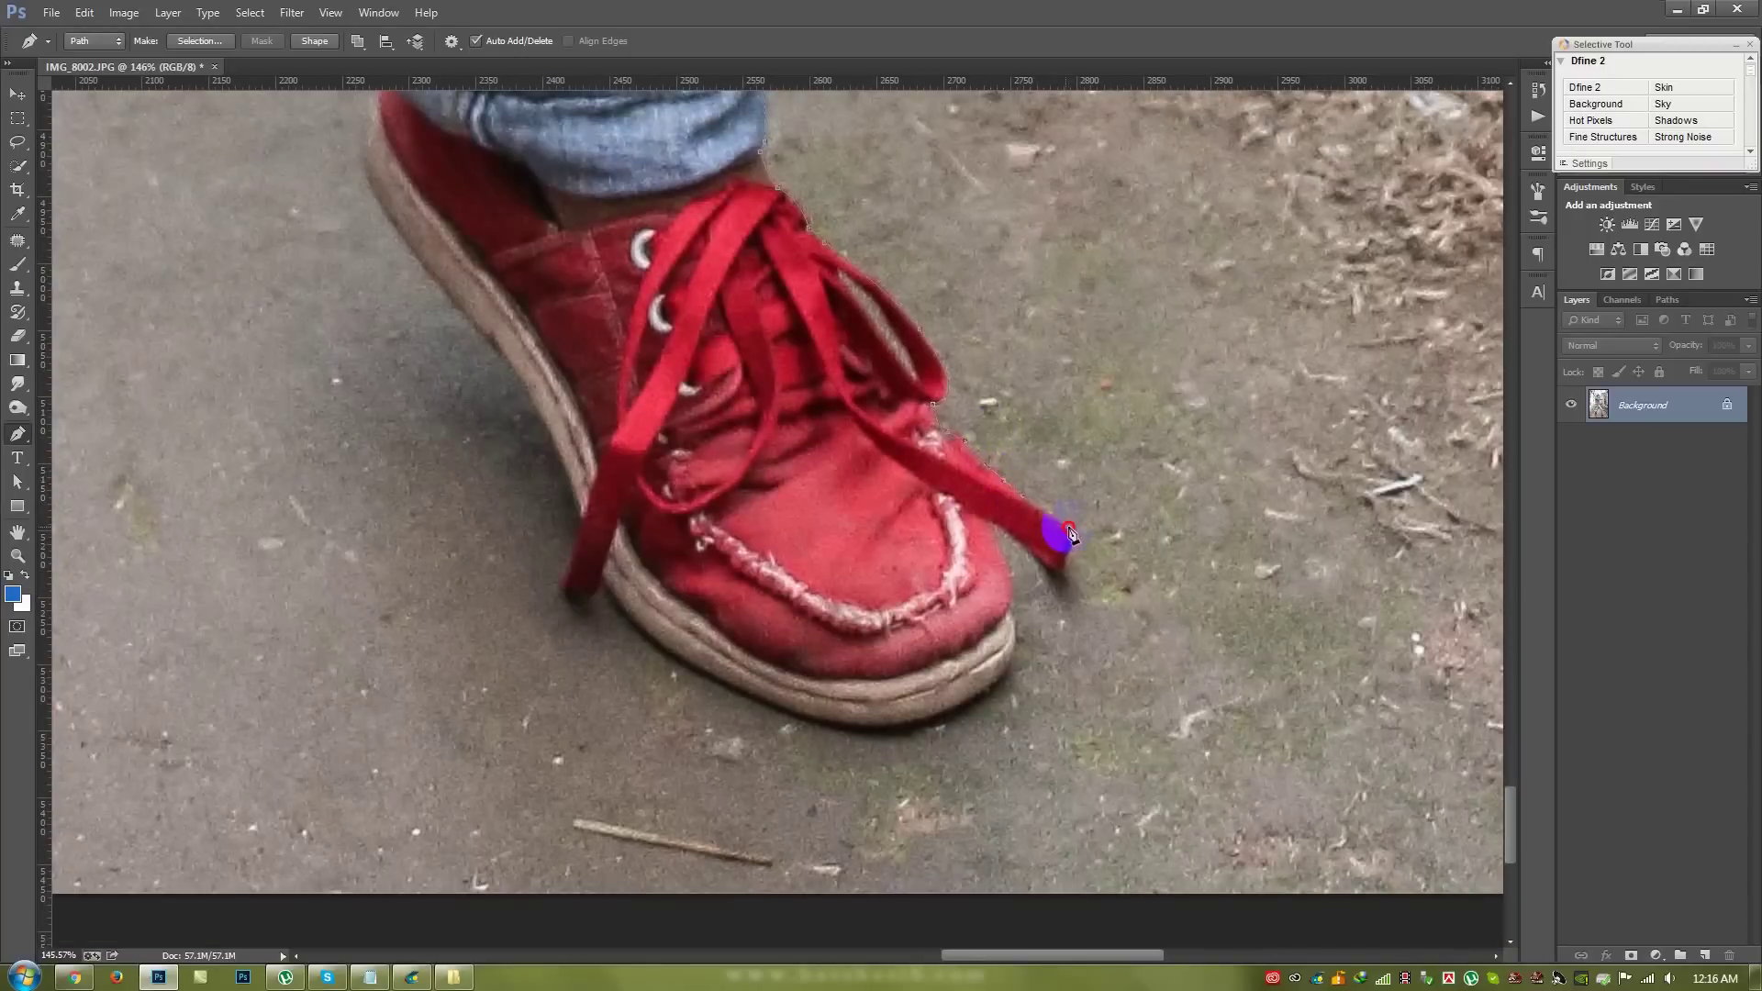
{"action": "left_click", "coordinate": [993, 682]}
{"action": "left_click", "coordinate": [851, 724]}
{"action": "left_click", "coordinate": [695, 664]}
{"action": "left_click", "coordinate": [606, 584]}
{"action": "left_click", "coordinate": [584, 532]}
{"action": "left_click", "coordinate": [535, 408]}
{"action": "left_click", "coordinate": [493, 335]}
{"action": "left_click", "coordinate": [451, 297]}
- Add anchors above the heel and up the jeans edge
{"action": "scroll", "coordinate": [541, 440], "scroll_direction": "up", "scroll_amount": 3}
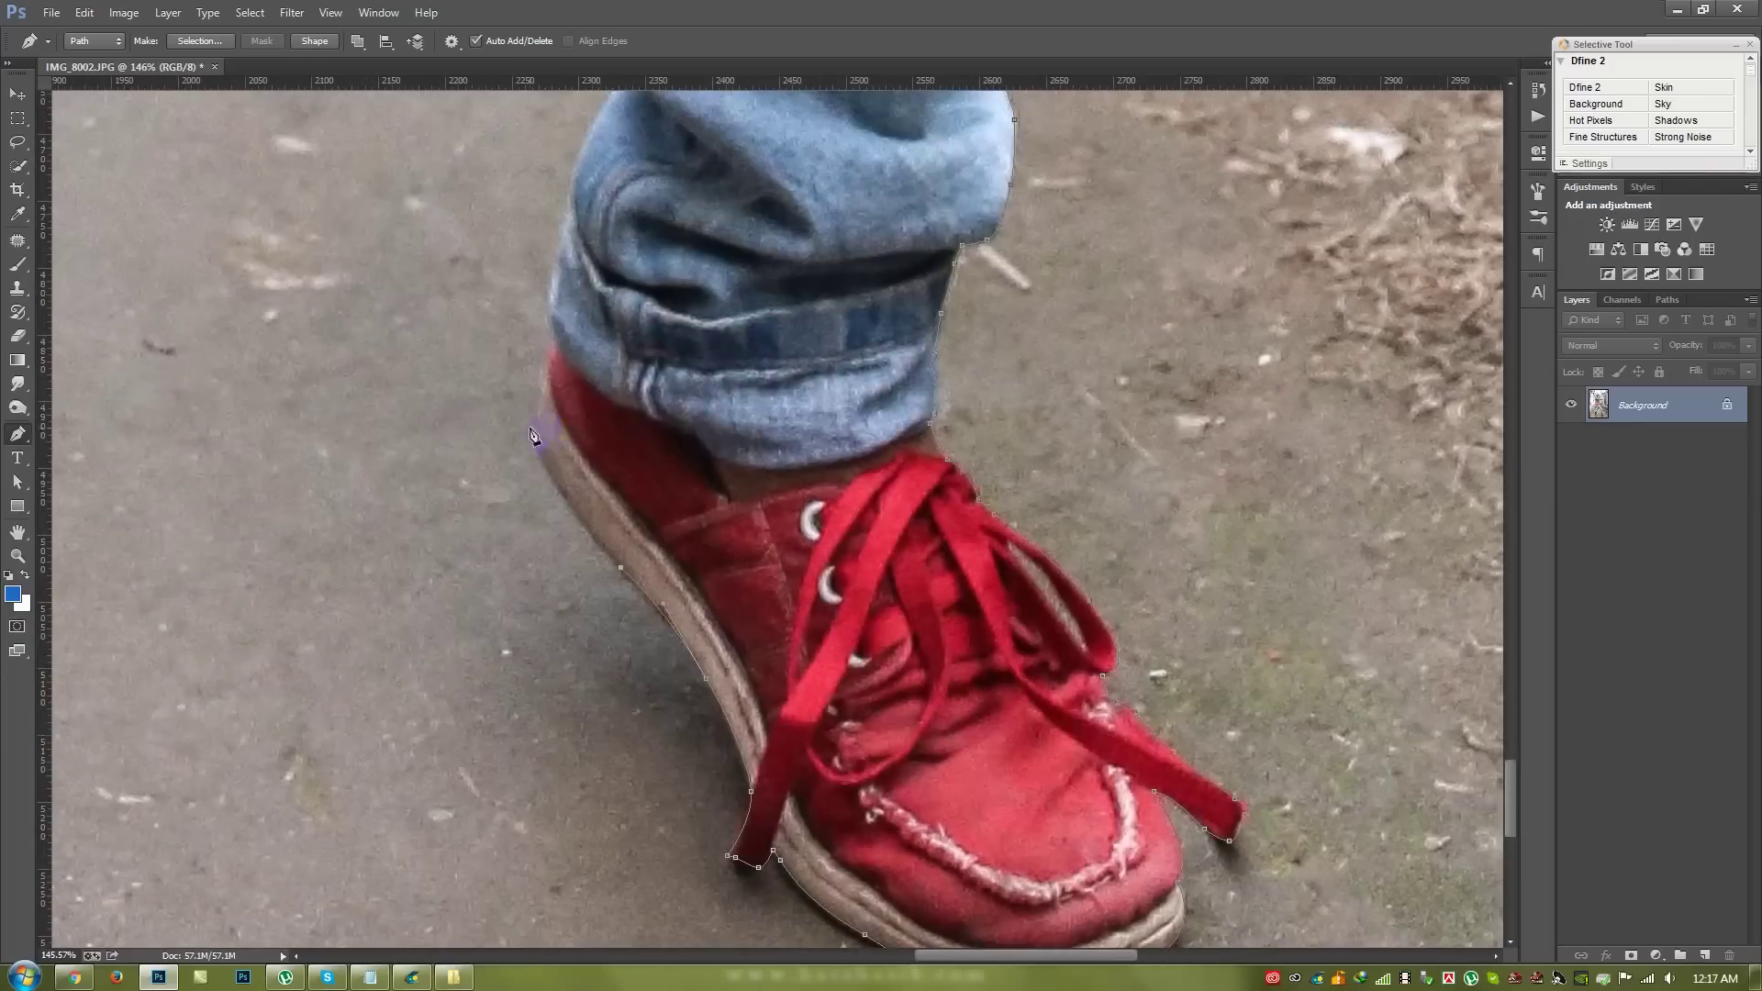
{"action": "left_click", "coordinate": [571, 212]}
{"action": "scroll", "coordinate": [850, 372], "scroll_direction": "up", "scroll_amount": 3}
{"action": "left_click", "coordinate": [747, 228]}
{"action": "scroll", "coordinate": [751, 321], "scroll_direction": "up", "scroll_amount": 3}
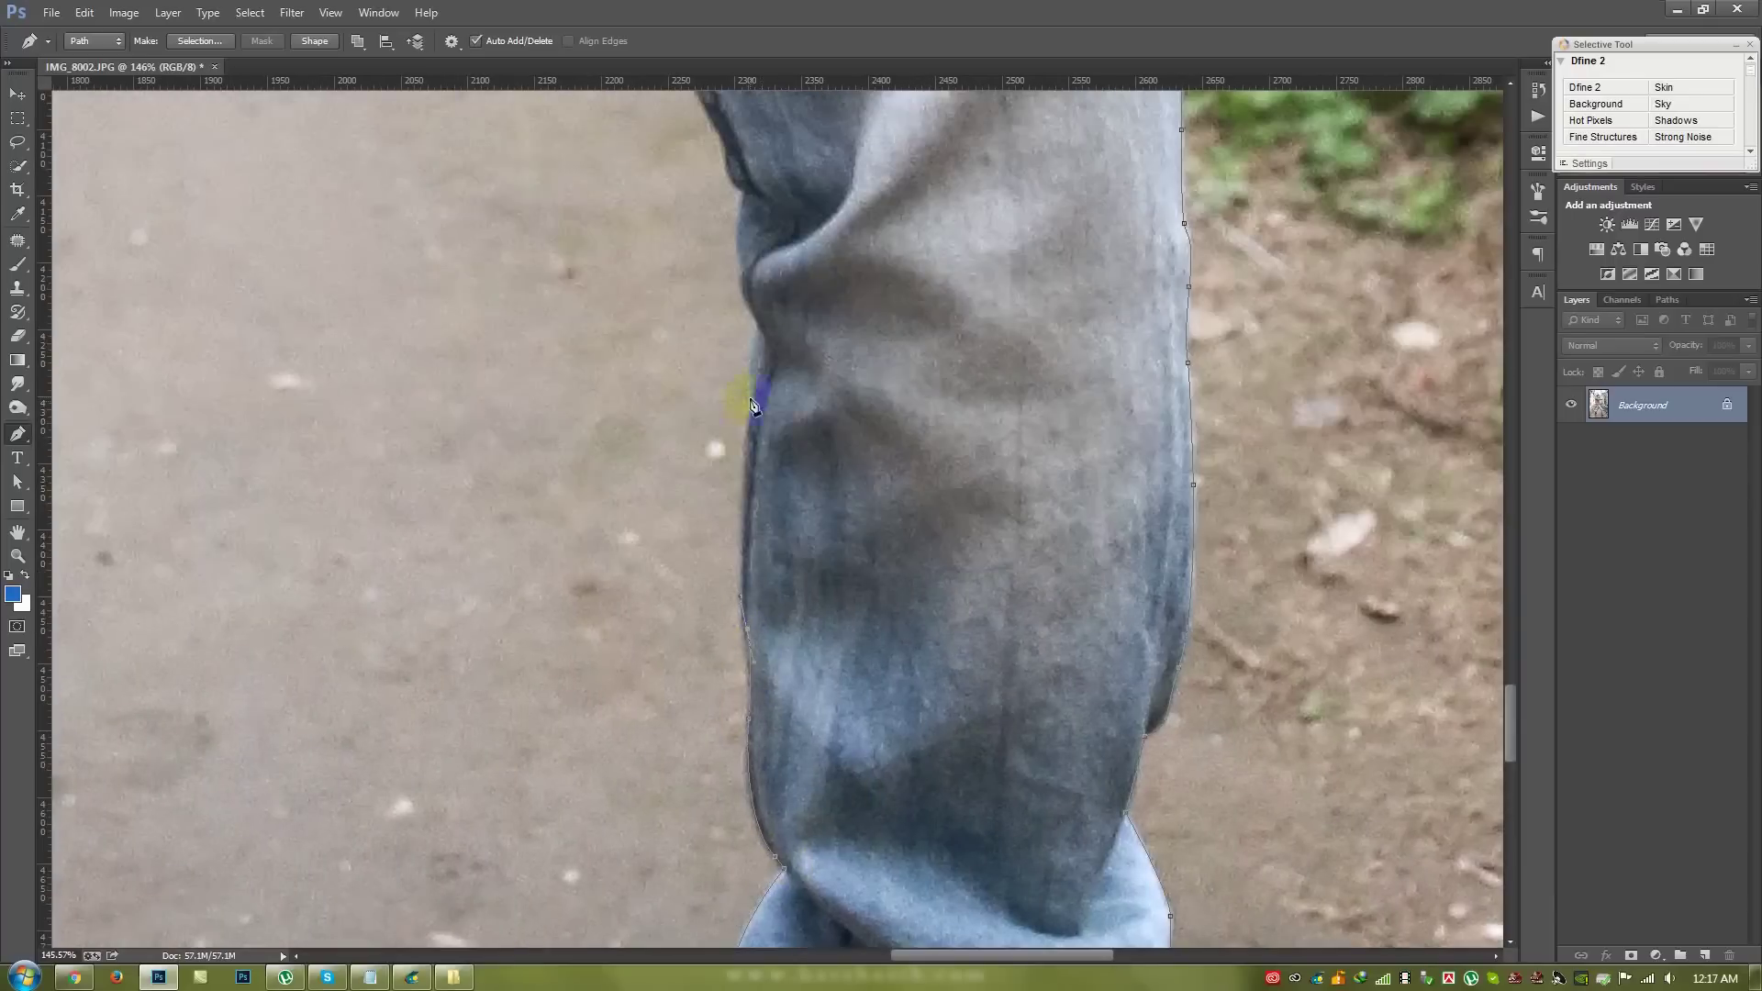
{"action": "left_click_drag", "start_coordinate": [748, 299], "coordinate": [925, 413]}
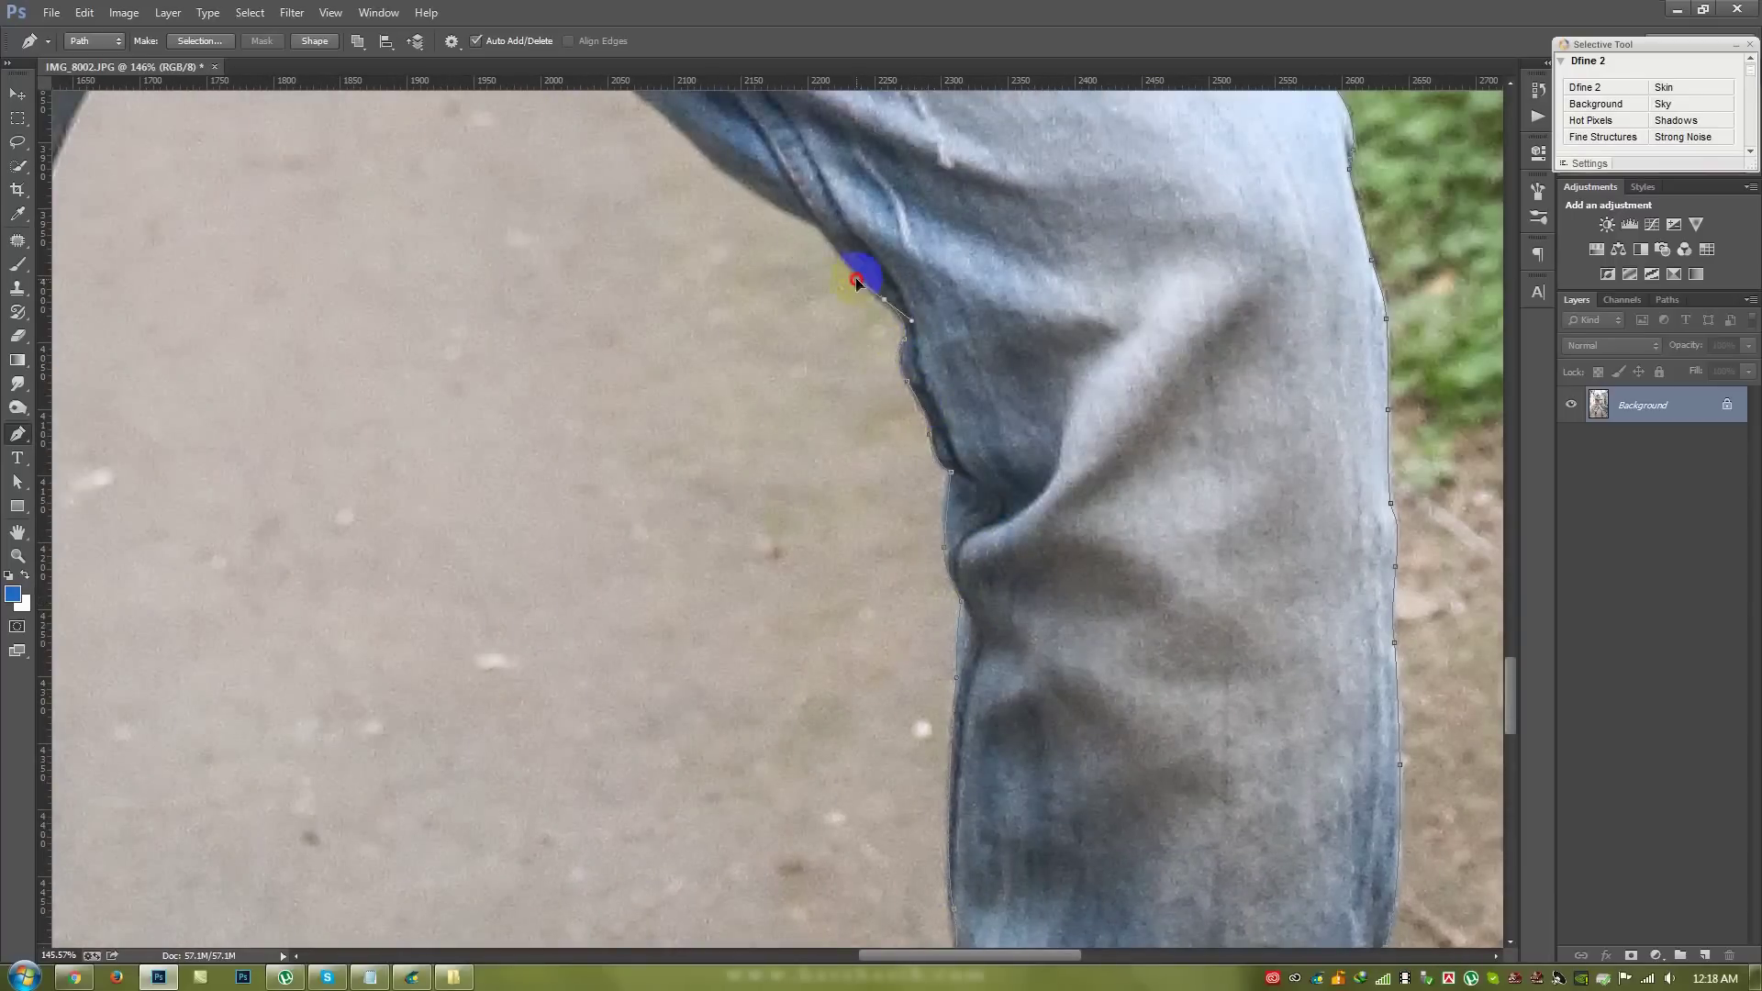
{"action": "left_click", "coordinate": [821, 229]}
{"action": "scroll", "coordinate": [826, 239], "scroll_direction": "up", "scroll_amount": 3}
- Trace down the left leg's inner edge and along the shoelace
{"action": "left_click", "coordinate": [354, 334]}
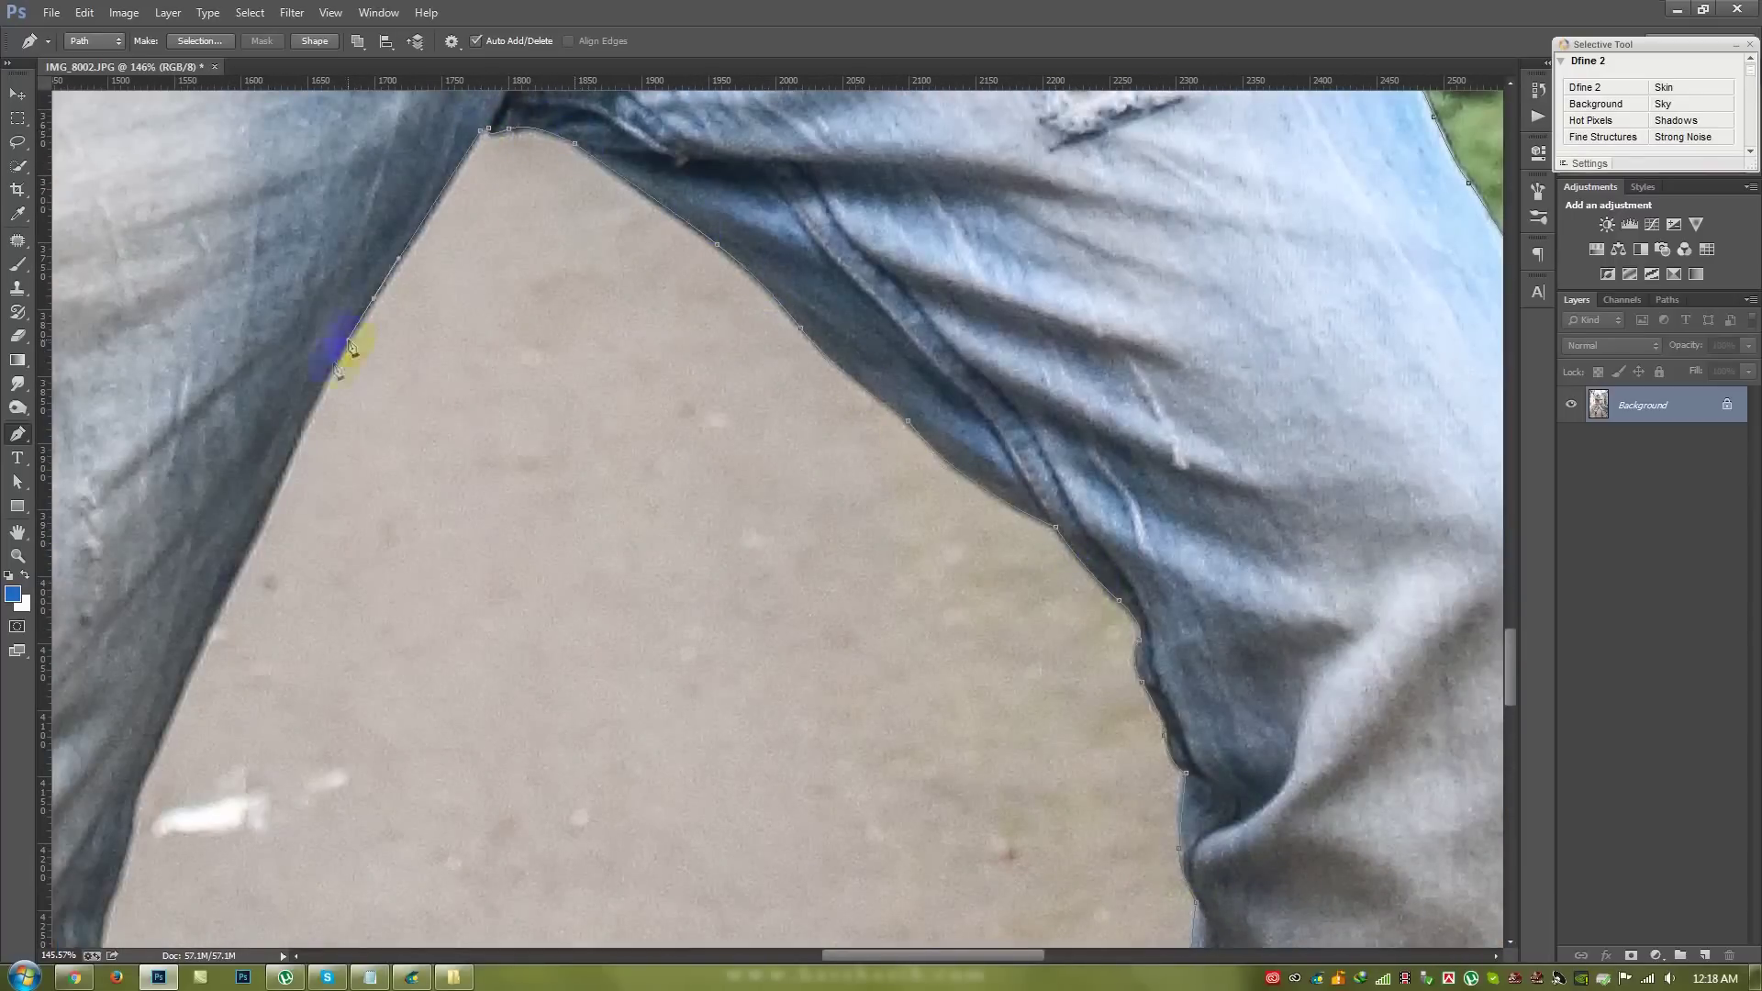
{"action": "scroll", "coordinate": [597, 275], "scroll_direction": "down", "scroll_amount": 10}
{"action": "left_click", "coordinate": [721, 473]}
{"action": "scroll", "coordinate": [825, 459], "scroll_direction": "down", "scroll_amount": 3}
{"action": "left_click", "coordinate": [916, 438]}
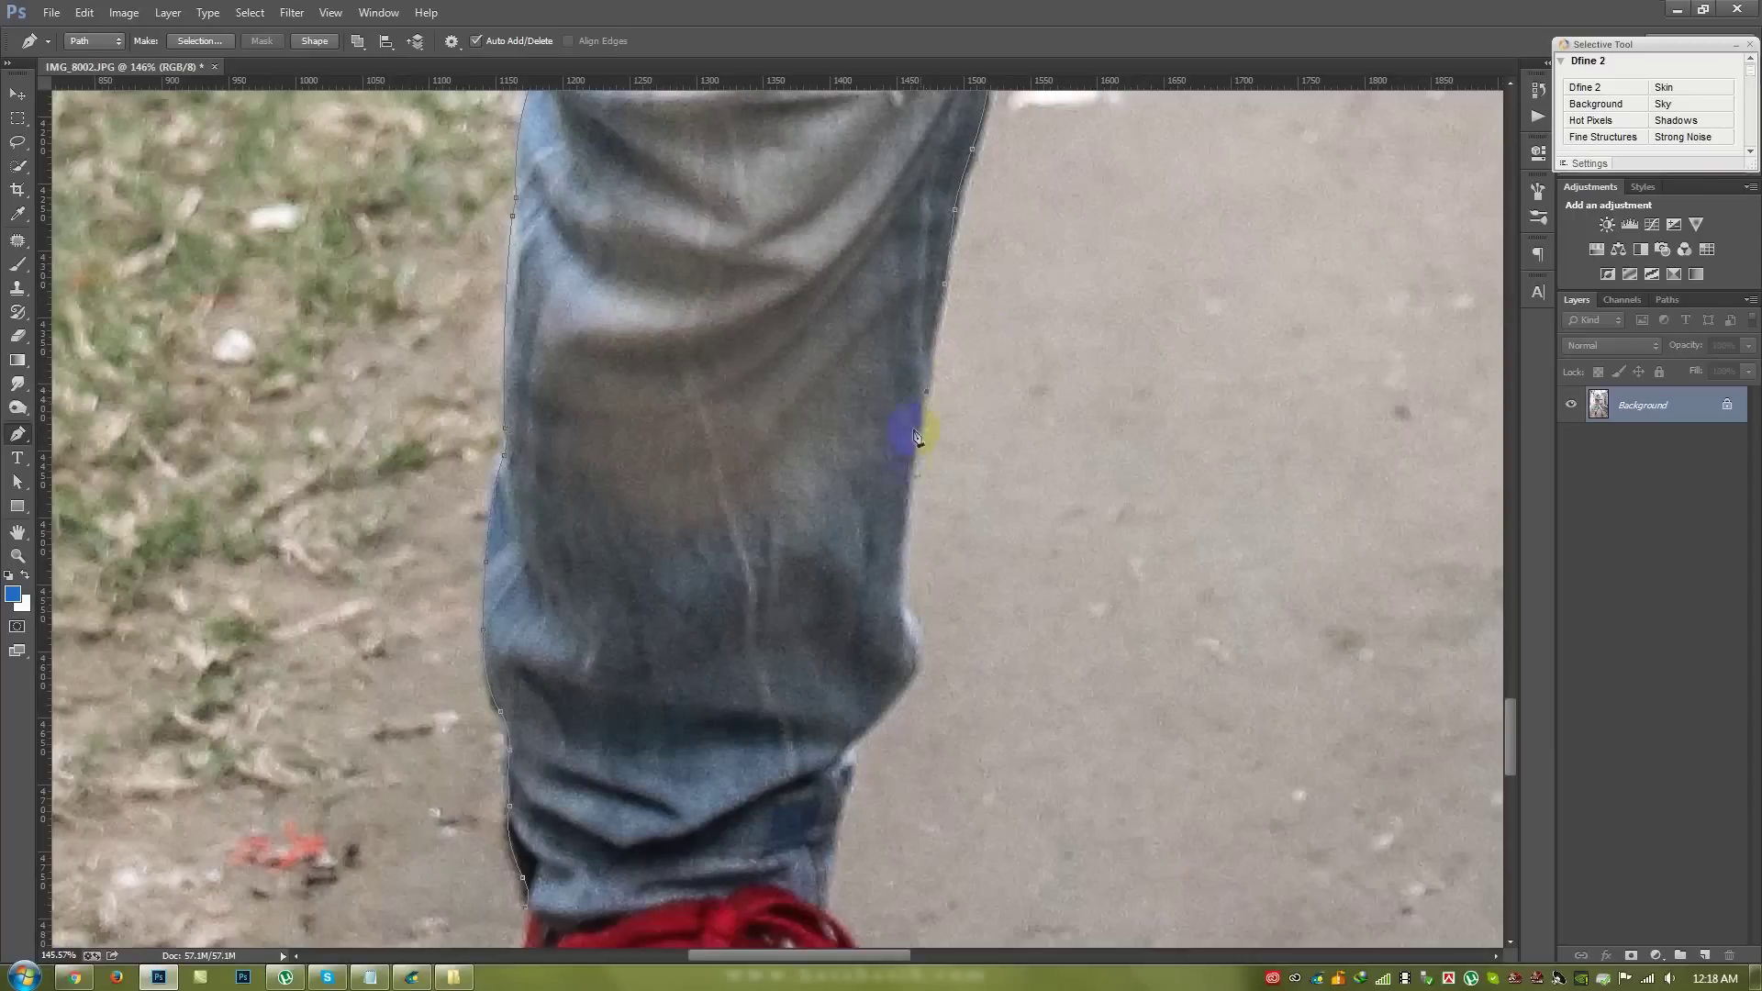
{"action": "scroll", "coordinate": [881, 807], "scroll_direction": "down", "scroll_amount": 3}
{"action": "left_click", "coordinate": [937, 681]}
{"action": "left_click", "coordinate": [986, 768]}
{"action": "left_click", "coordinate": [1003, 830]}
- Trace the lace back toward the tongue, then around the red shoe's outer edge and sole
{"action": "left_click", "coordinate": [989, 851]}
{"action": "left_click", "coordinate": [941, 862]}
{"action": "left_click", "coordinate": [930, 834]}
{"action": "left_click", "coordinate": [904, 712]}
{"action": "left_click", "coordinate": [845, 621]}
{"action": "scroll", "coordinate": [886, 743], "scroll_direction": "down", "scroll_amount": 3}
{"action": "left_click", "coordinate": [924, 683]}
{"action": "left_click", "coordinate": [899, 764]}
{"action": "left_click", "coordinate": [740, 795]}
{"action": "left_click", "coordinate": [609, 696]}
{"action": "left_click", "coordinate": [570, 610]}
{"action": "left_click_drag", "start_coordinate": [580, 532], "coordinate": [606, 493]}
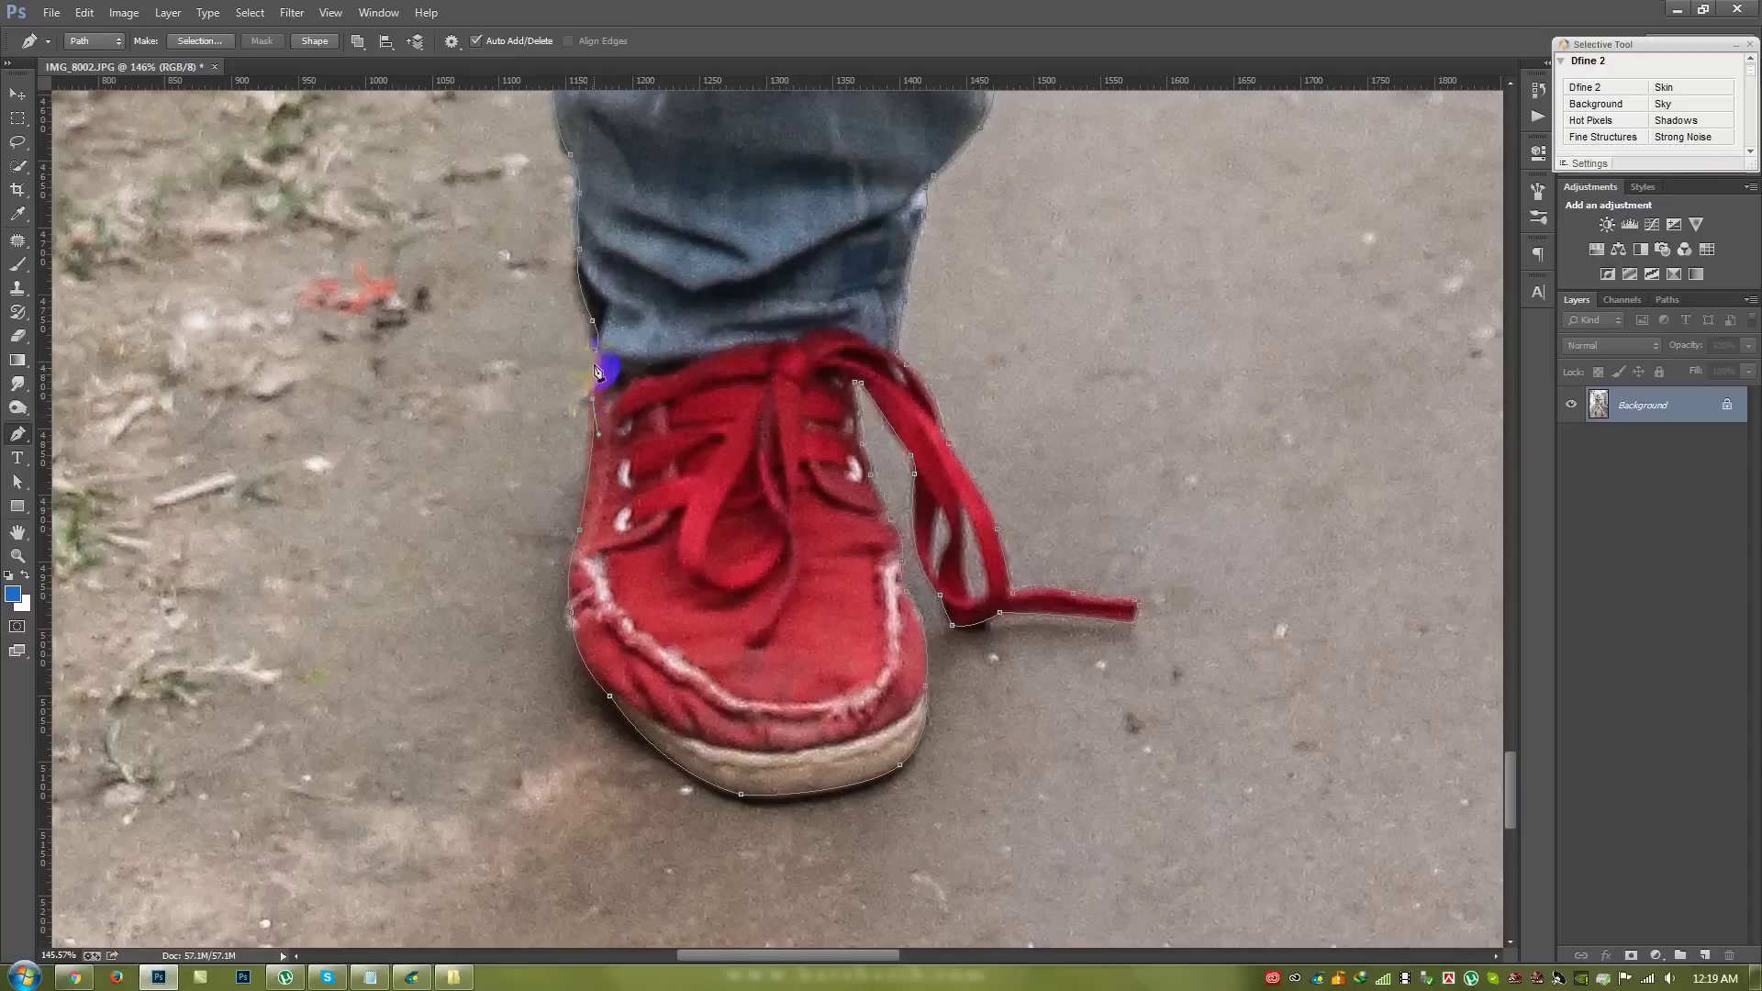
- Zoom out to view the complete path around the man
{"action": "scroll", "coordinate": [616, 425], "scroll_direction": "down", "scroll_amount": 3}
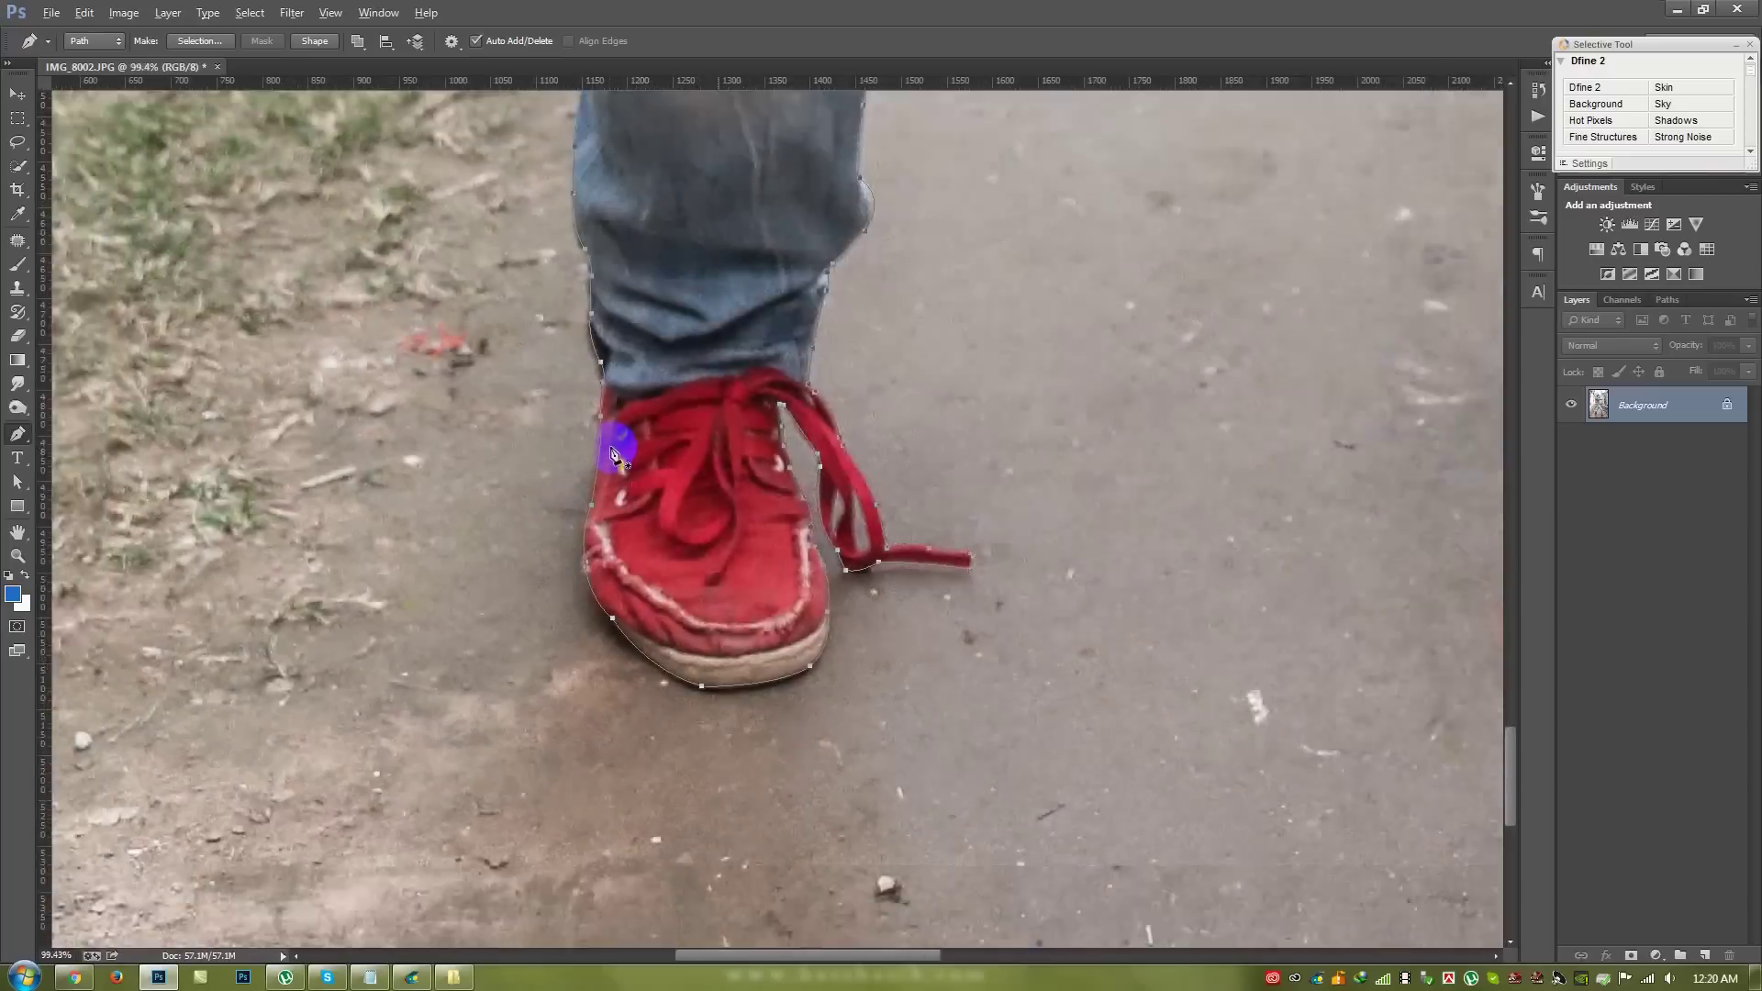
{"action": "scroll", "coordinate": [617, 449], "scroll_direction": "down", "scroll_amount": 2}
{"action": "scroll", "coordinate": [616, 458], "scroll_direction": "down", "scroll_amount": 1}
{"action": "scroll", "coordinate": [617, 464], "scroll_direction": "down", "scroll_amount": 2}
{"action": "scroll", "coordinate": [624, 459], "scroll_direction": "down", "scroll_amount": 2}
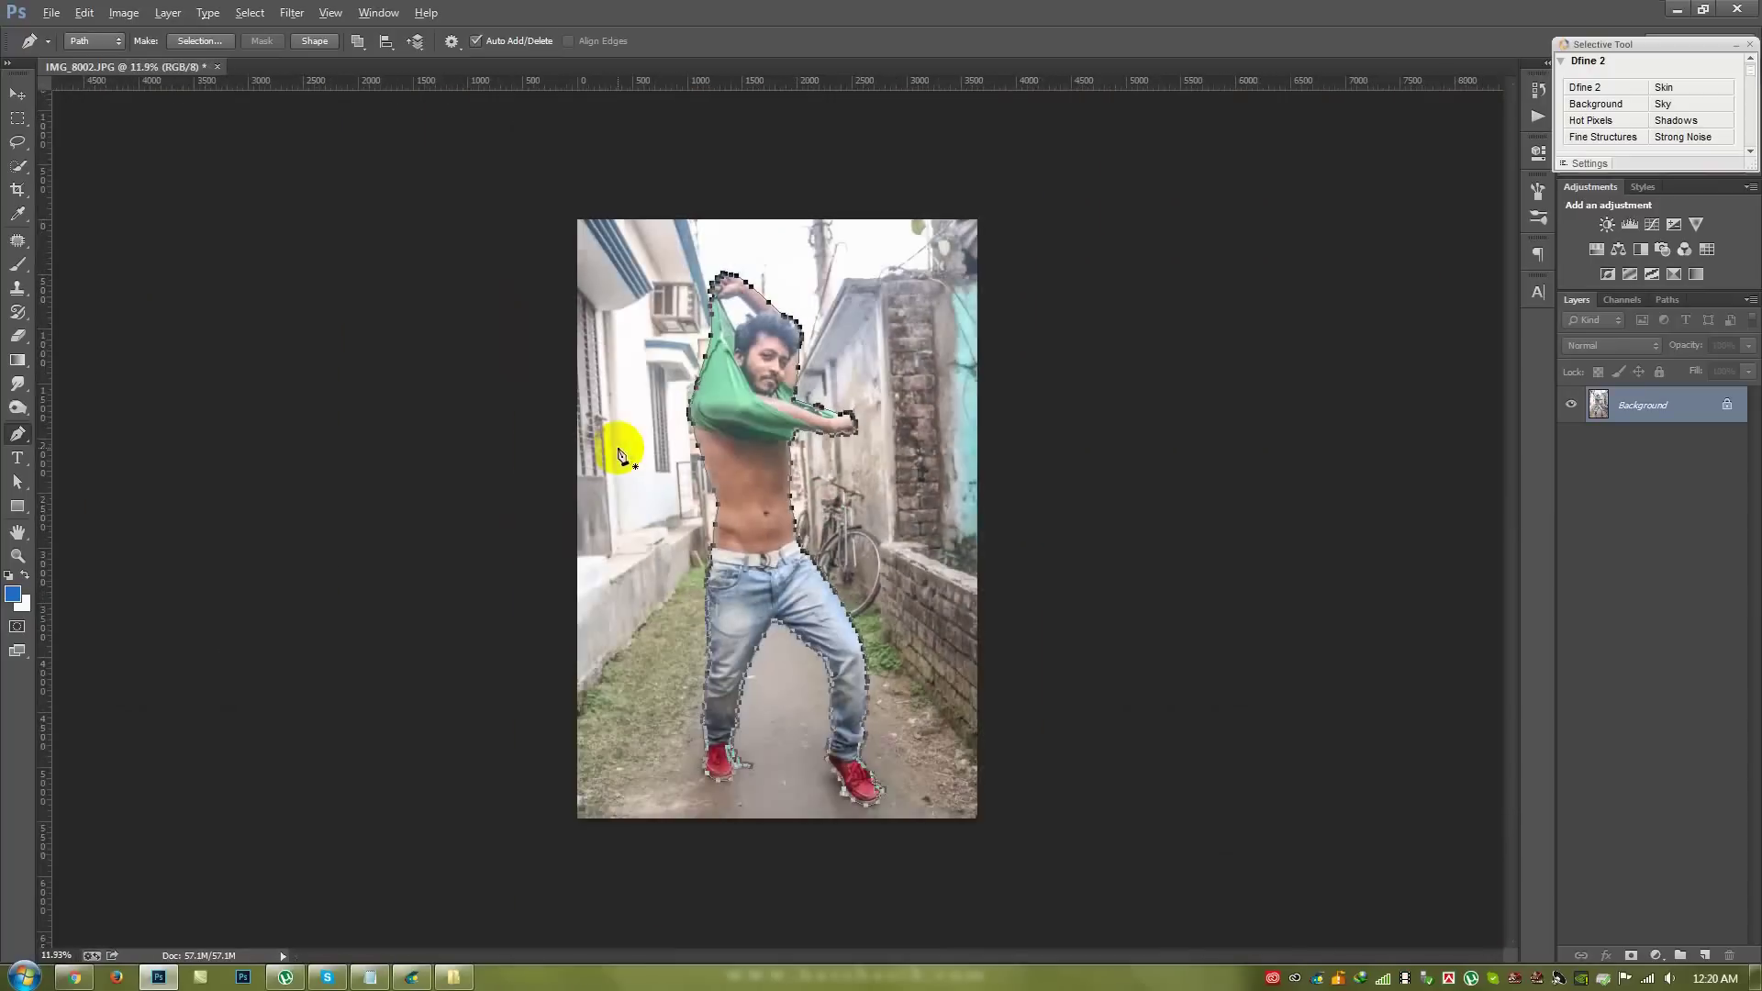
- Convert the traced path to a selection and mask the man onto a transparent background
{"action": "scroll", "coordinate": [633, 442], "scroll_direction": "up", "scroll_amount": 1}
{"action": "right_click", "coordinate": [870, 358]}
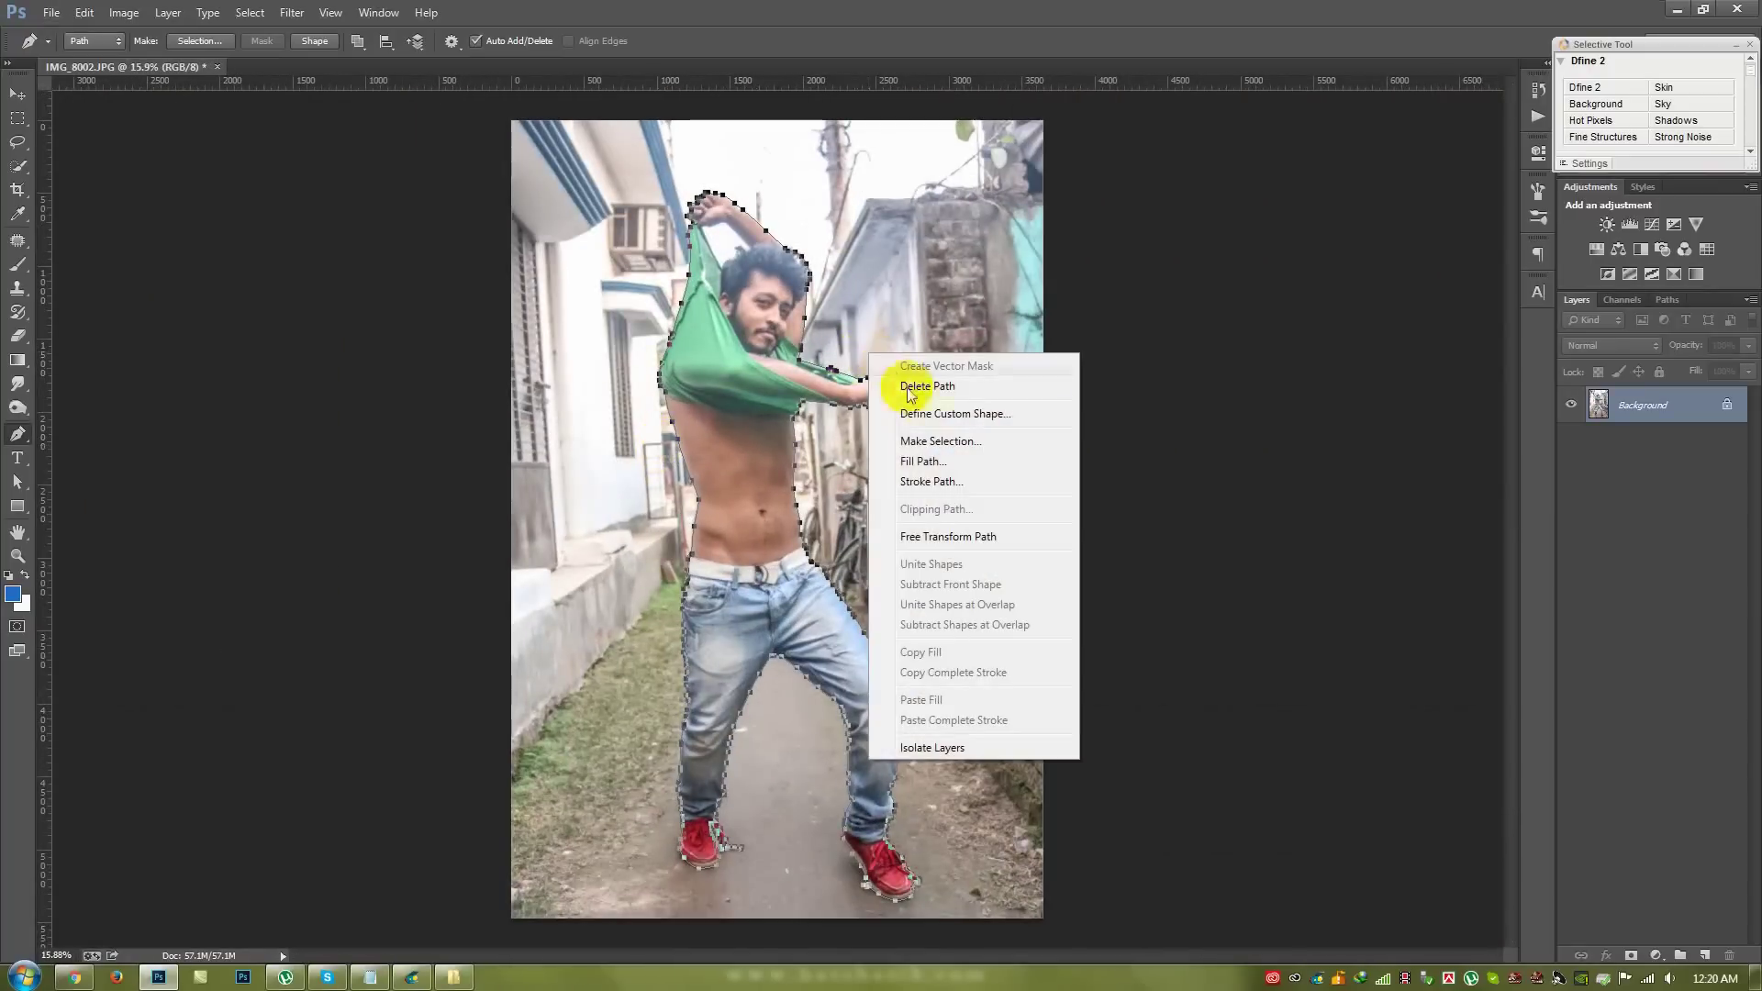
{"action": "left_click", "coordinate": [942, 435]}
{"action": "left_click", "coordinate": [976, 292]}
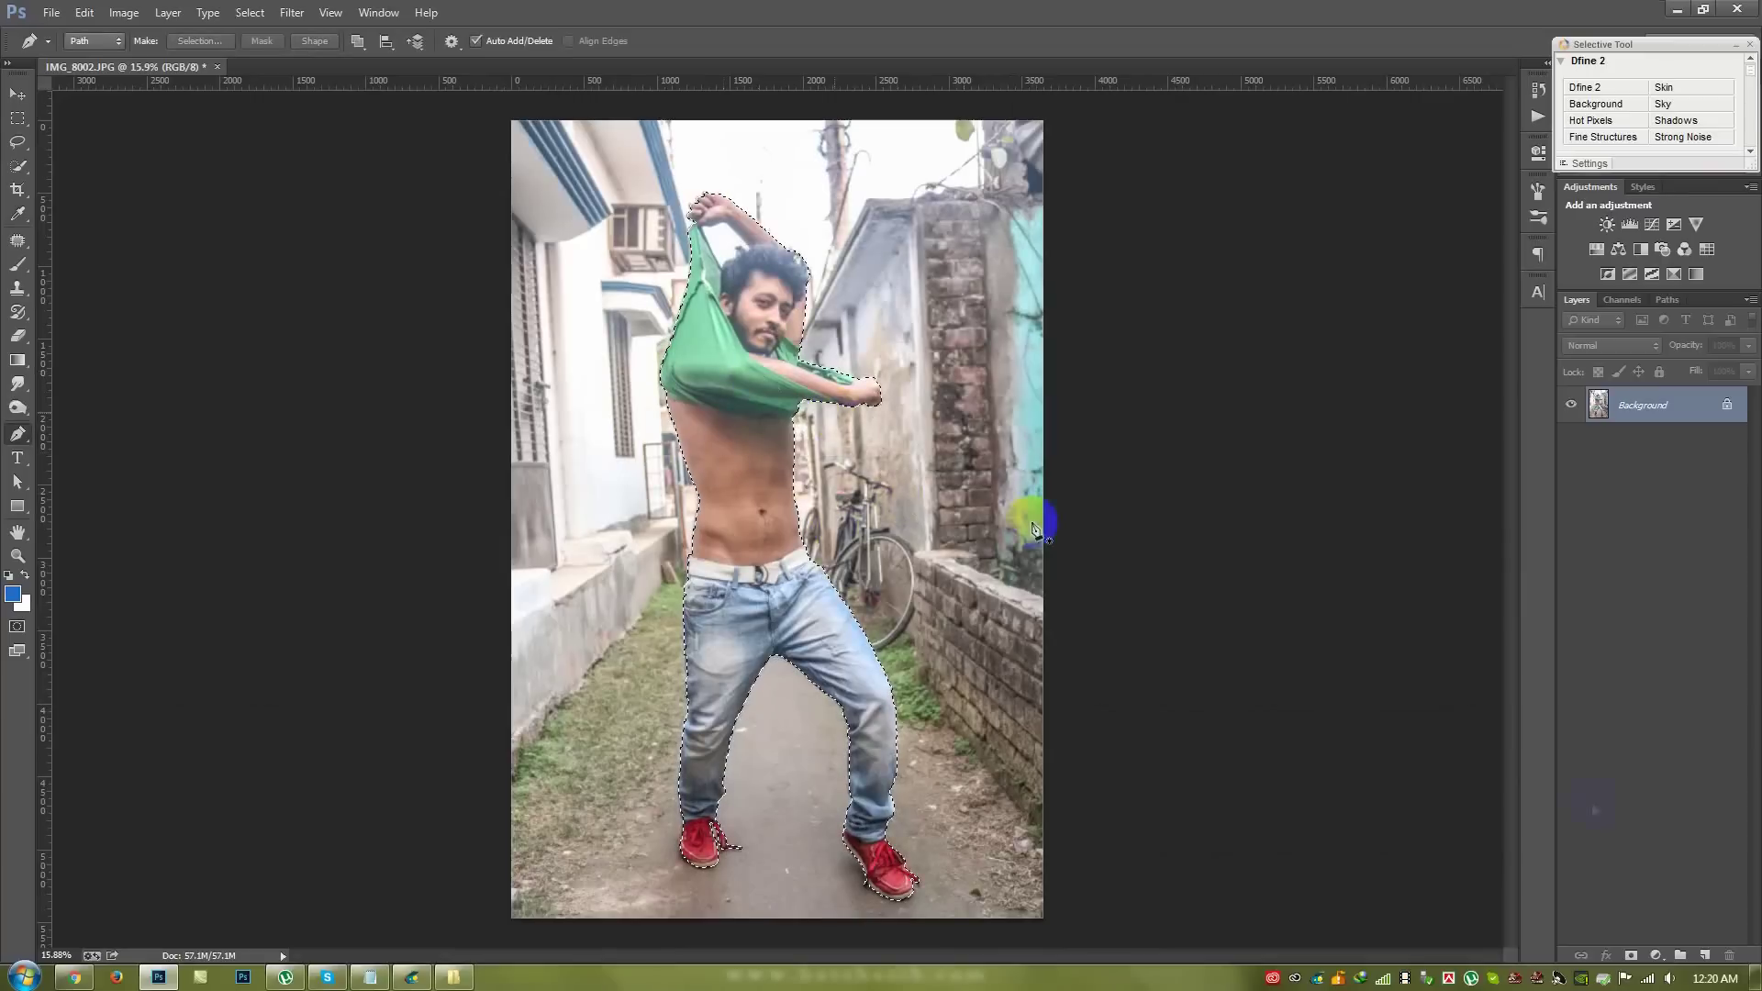
{"action": "left_click", "coordinate": [1624, 955]}
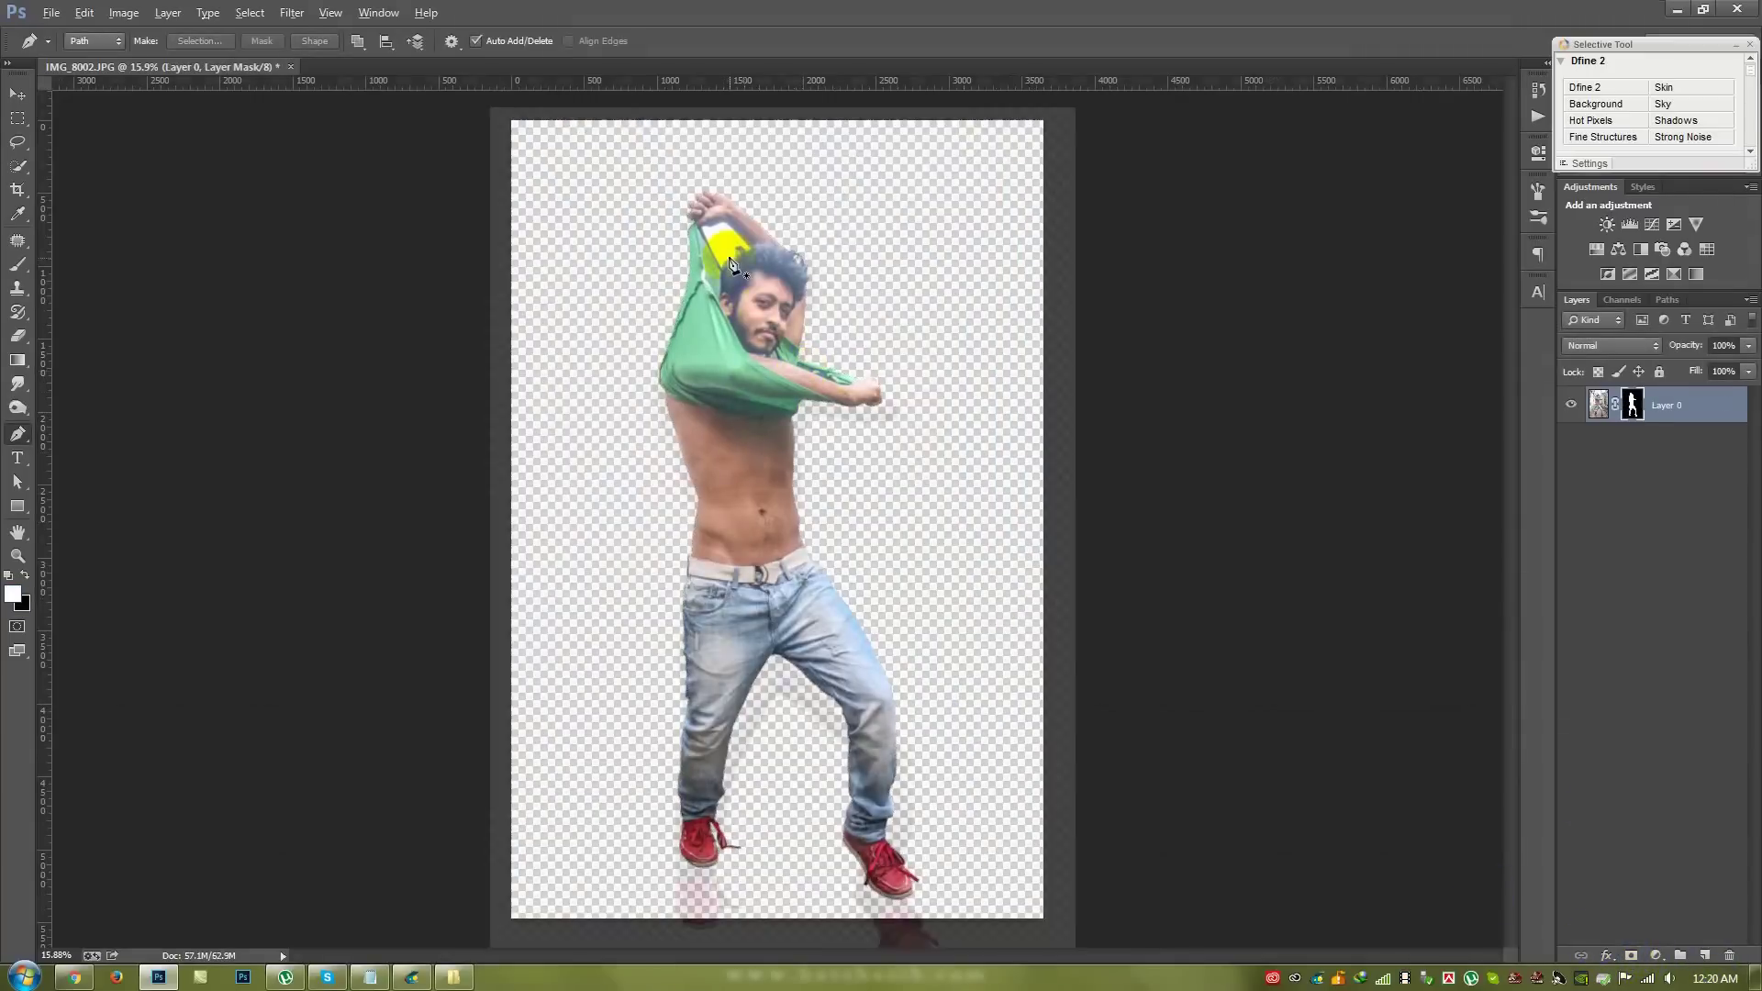
- Outline the white gap between the arm and head and delete it from the mask
{"action": "scroll", "coordinate": [725, 248], "scroll_direction": "up", "scroll_amount": 2}
{"action": "scroll", "coordinate": [707, 230], "scroll_direction": "up", "scroll_amount": 2}
{"action": "scroll", "coordinate": [697, 220], "scroll_direction": "up", "scroll_amount": 2}
{"action": "scroll", "coordinate": [622, 273], "scroll_direction": "up", "scroll_amount": 1}
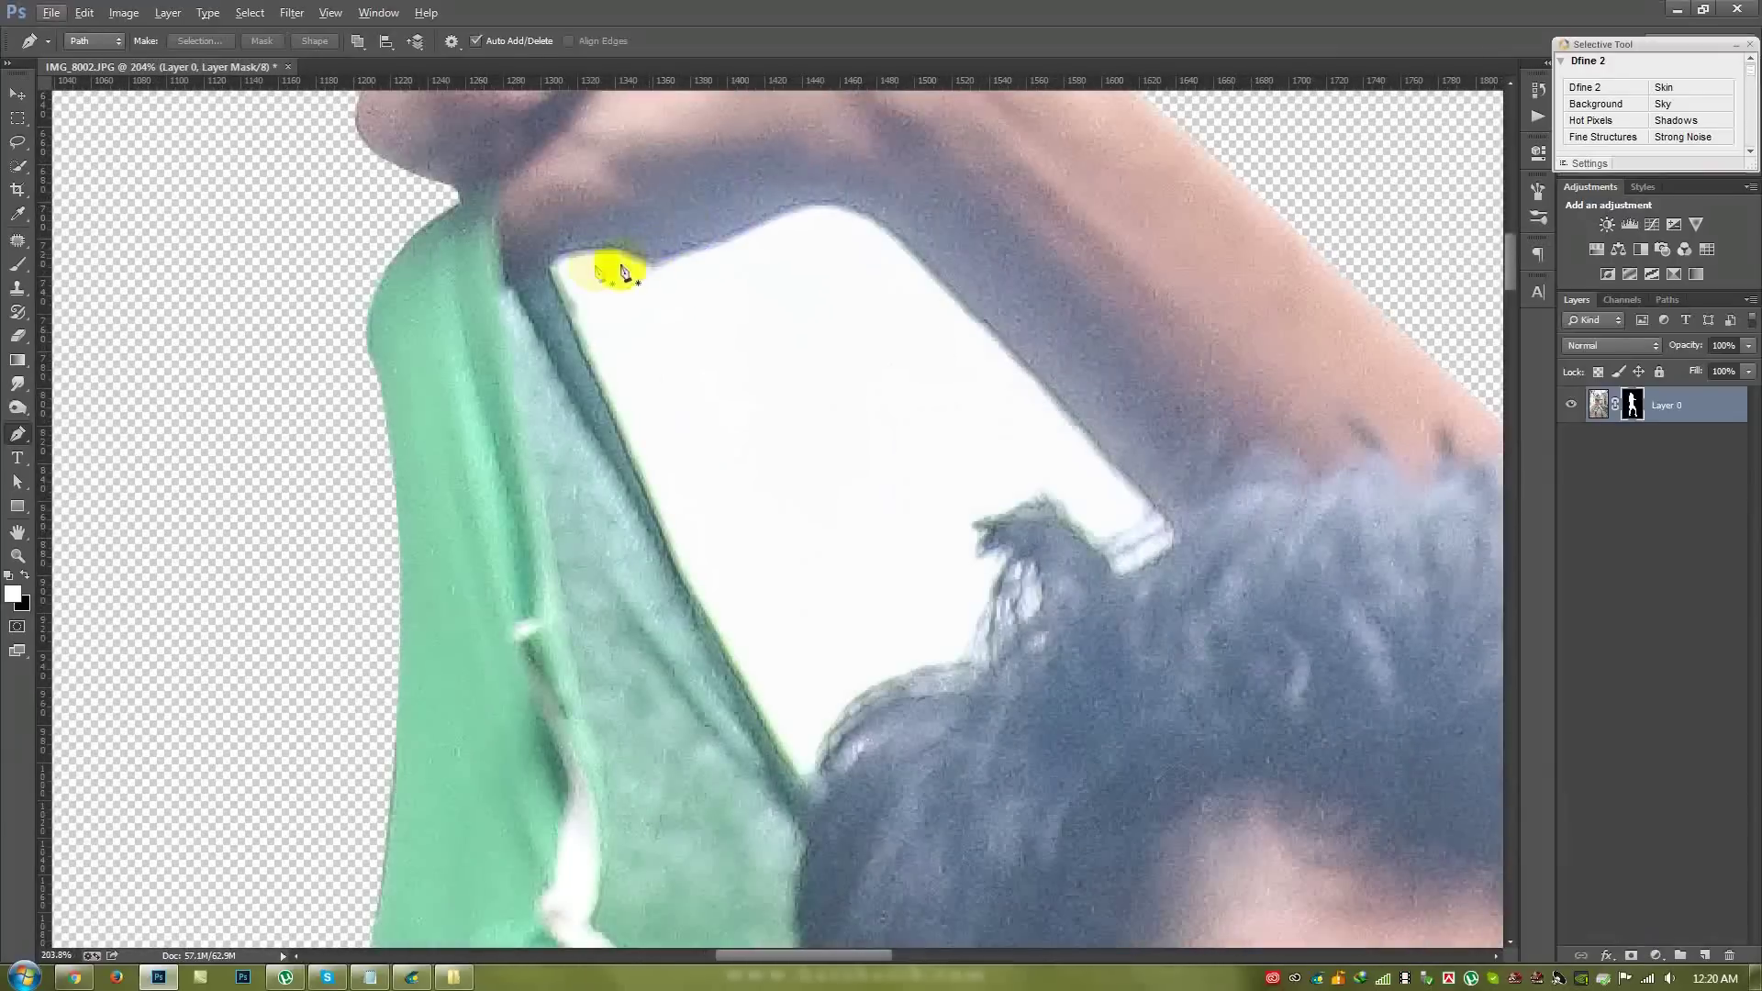
{"action": "left_click", "coordinate": [551, 267]}
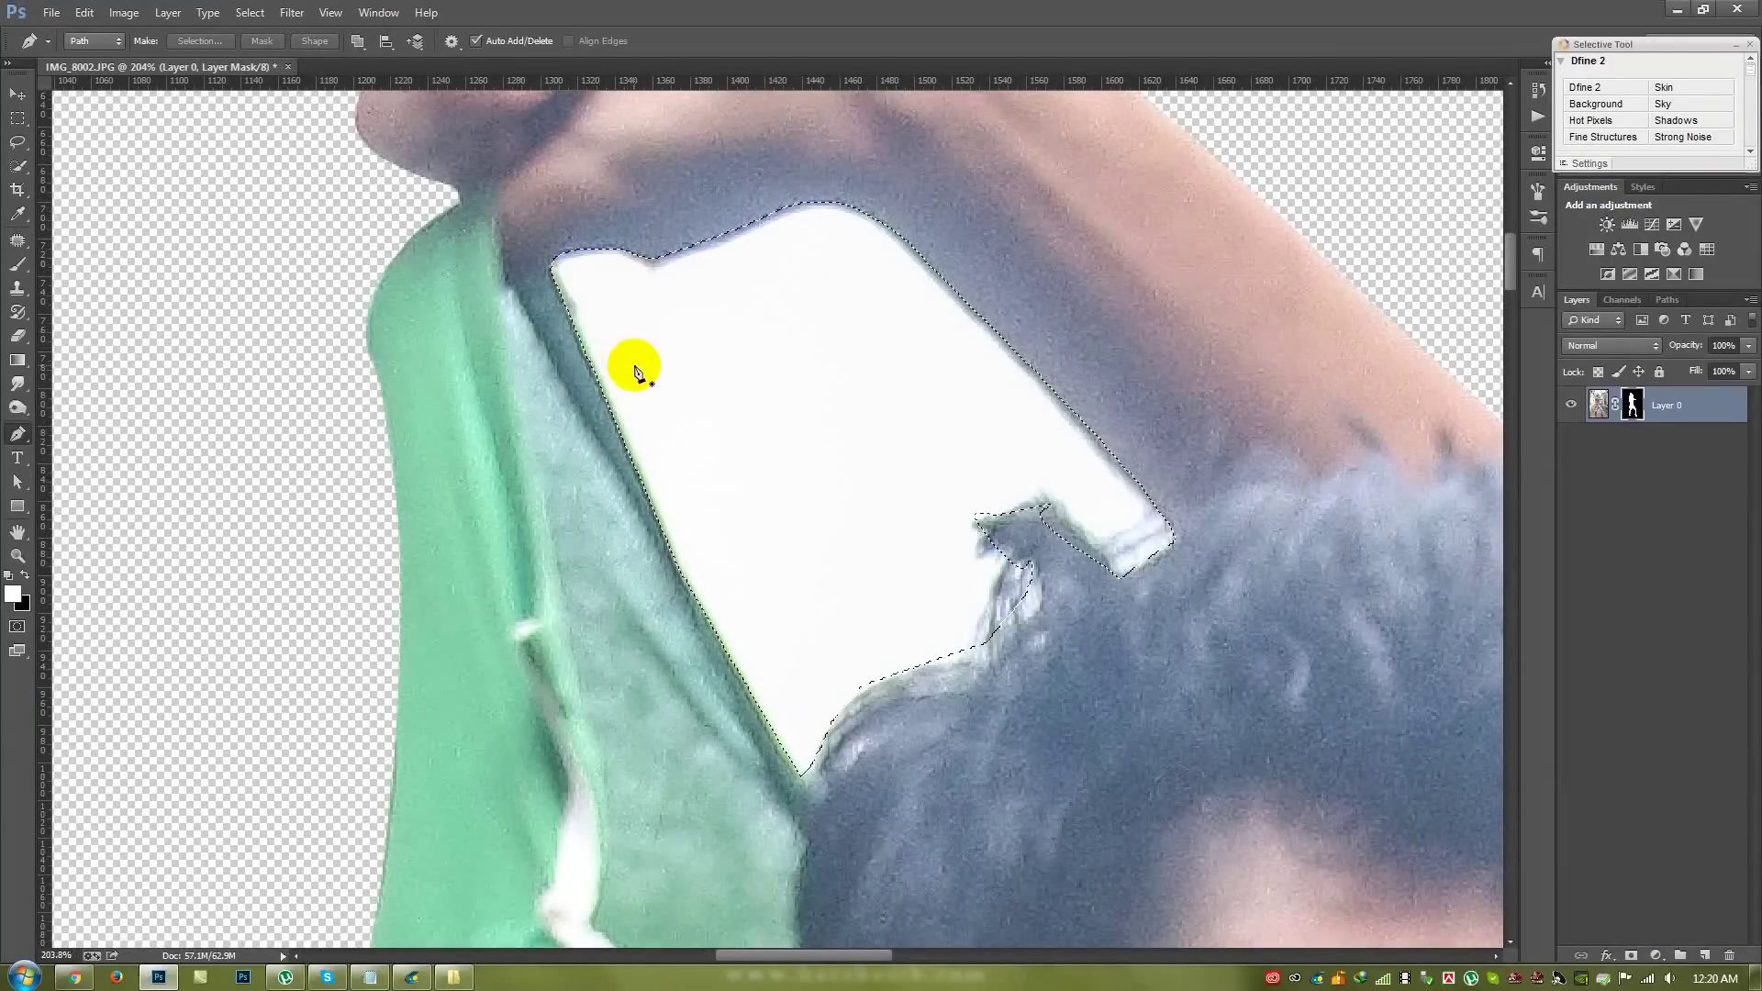
{"action": "key", "text": "Delete"}
{"action": "mouse_move", "coordinate": [918, 673]}
{"action": "left_mouse_down"}
{"action": "mouse_move", "coordinate": [1004, 397]}
{"action": "mouse_move", "coordinate": [931, 602]}
{"action": "mouse_move", "coordinate": [994, 579]}
{"action": "mouse_move", "coordinate": [575, 719]}
{"action": "mouse_move", "coordinate": [679, 682]}
{"action": "mouse_move", "coordinate": [740, 487]}
{"action": "mouse_move", "coordinate": [660, 594]}
{"action": "mouse_move", "coordinate": [841, 504]}
{"action": "mouse_move", "coordinate": [912, 315]}
{"action": "mouse_move", "coordinate": [1015, 590]}
{"action": "mouse_move", "coordinate": [952, 322]}
{"action": "mouse_move", "coordinate": [873, 876]}
{"action": "mouse_move", "coordinate": [893, 514]}
{"action": "mouse_move", "coordinate": [917, 421]}
{"action": "mouse_move", "coordinate": [858, 641]}
{"action": "left_mouse_up"}
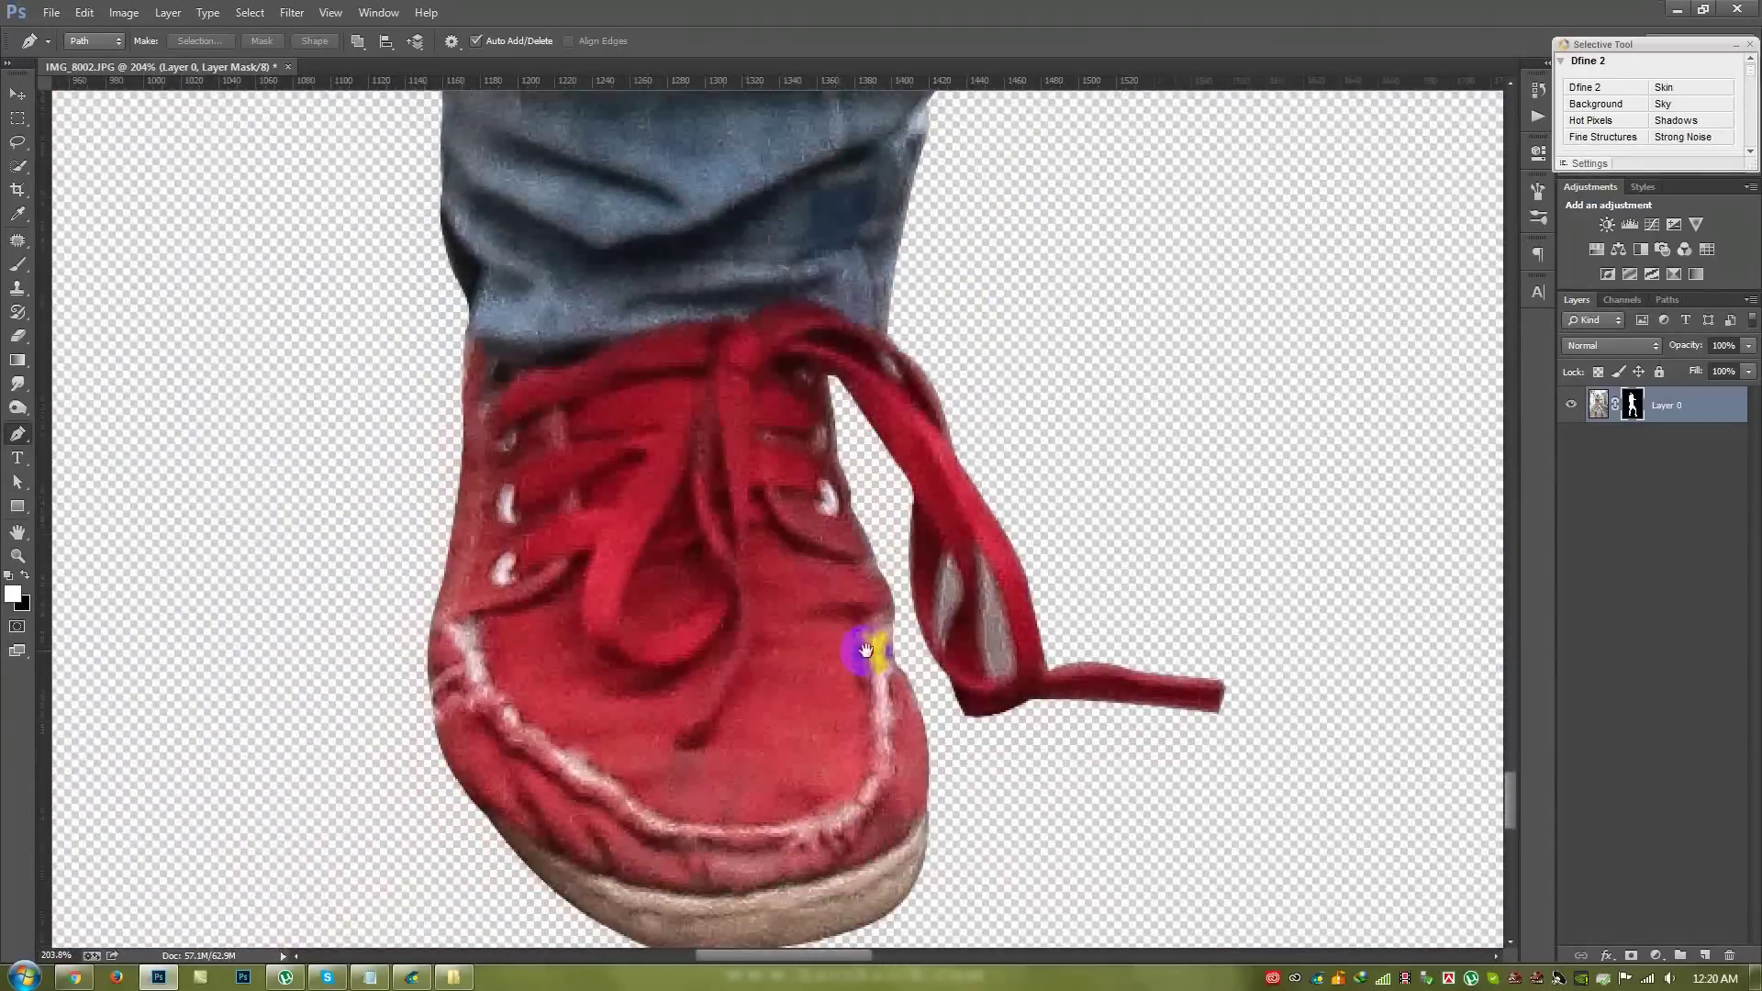
- Outline the gap inside the first shoe's laces with the Pen tool
{"action": "left_click", "coordinate": [977, 548]}
{"action": "left_click", "coordinate": [983, 674]}
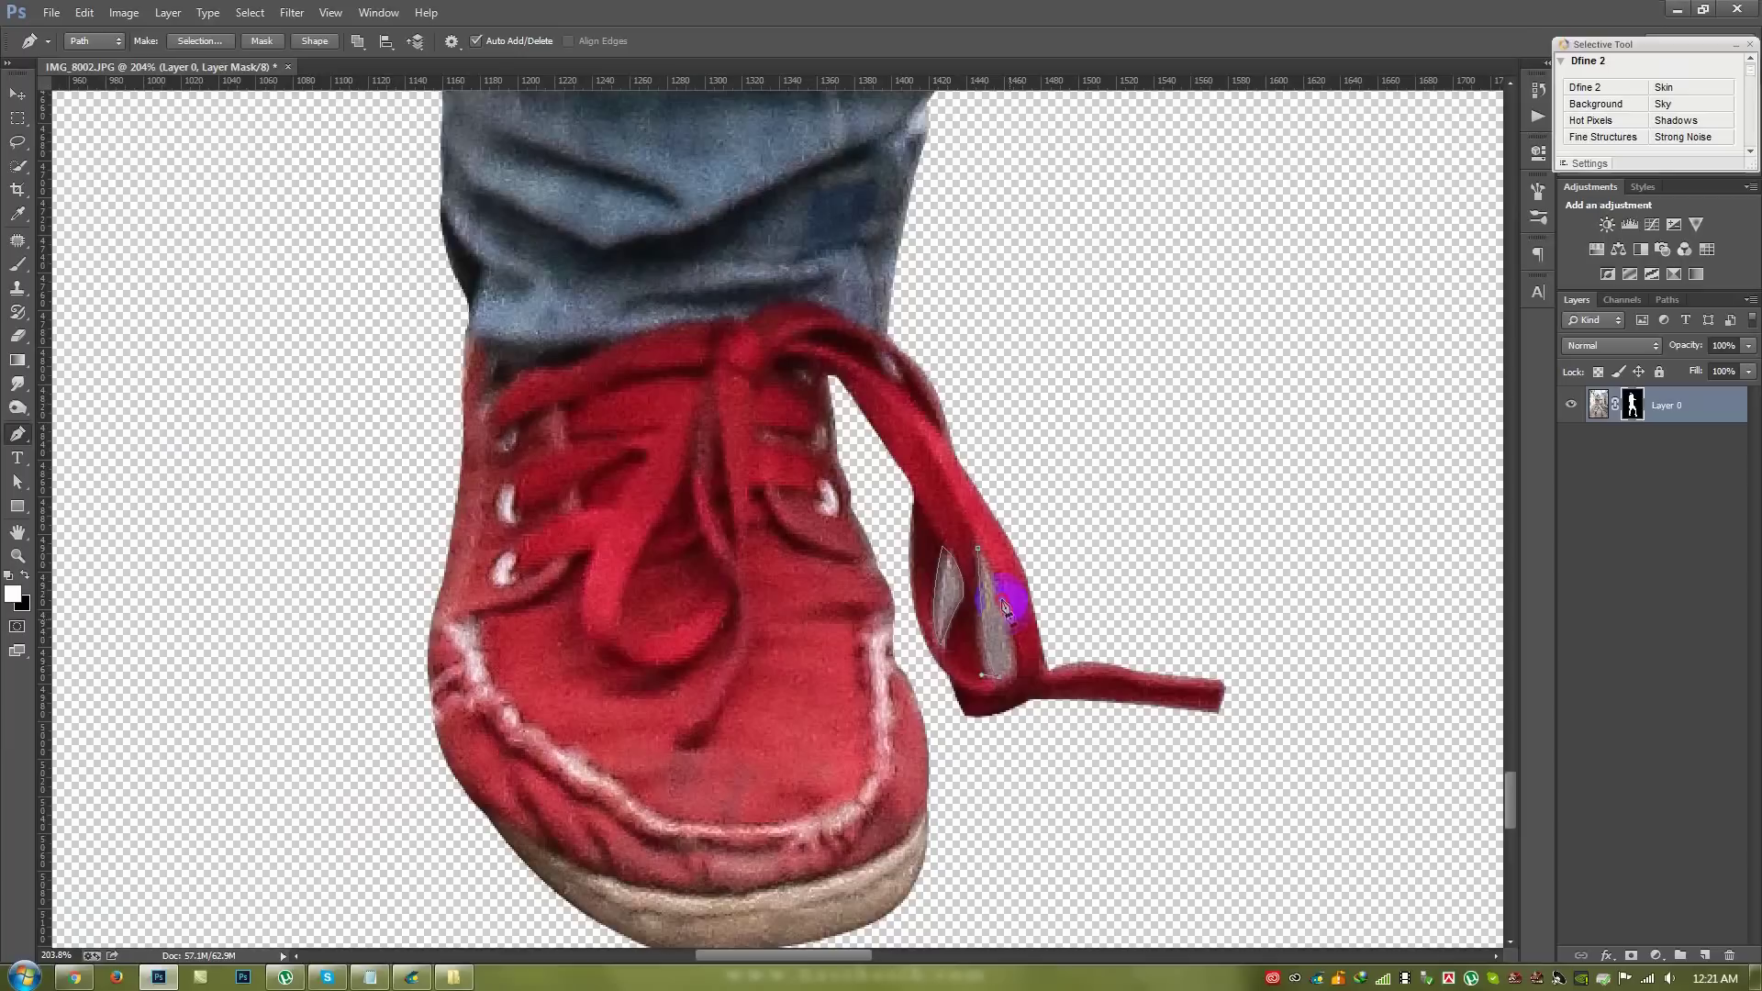
{"action": "left_click", "coordinate": [977, 550]}
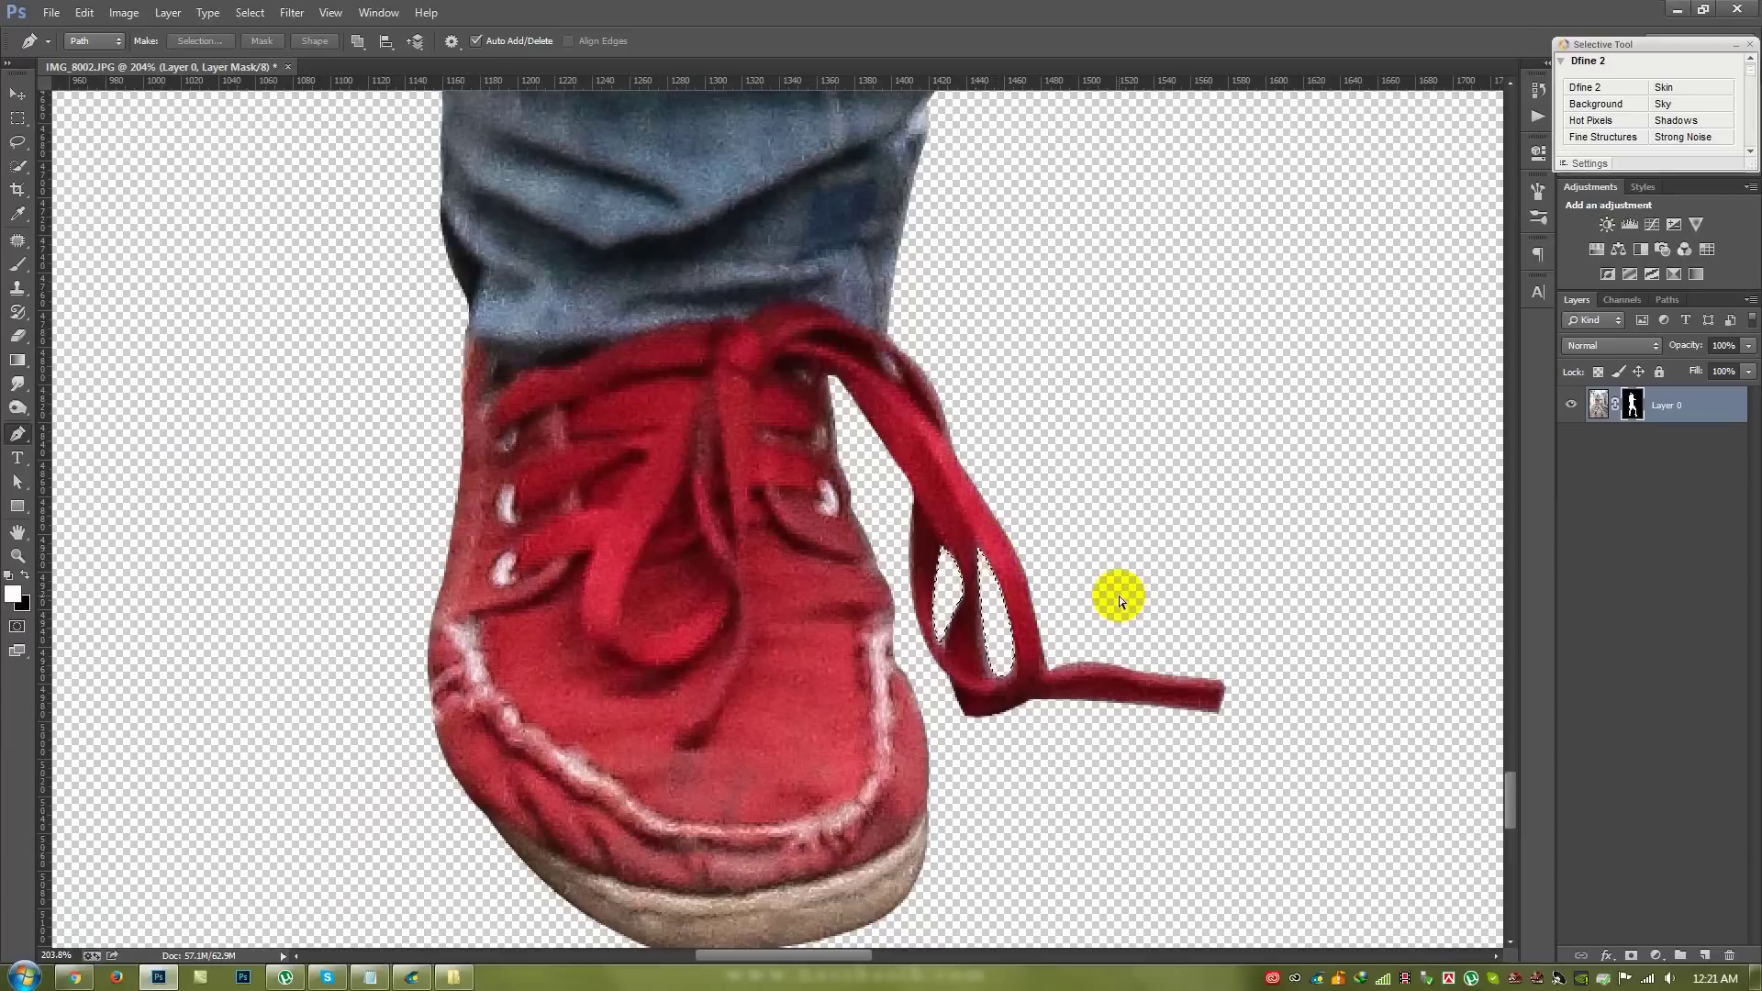
{"action": "scroll", "coordinate": [1108, 519], "scroll_direction": "down", "scroll_amount": 5}
{"action": "scroll", "coordinate": [1109, 523], "scroll_direction": "down", "scroll_amount": 2}
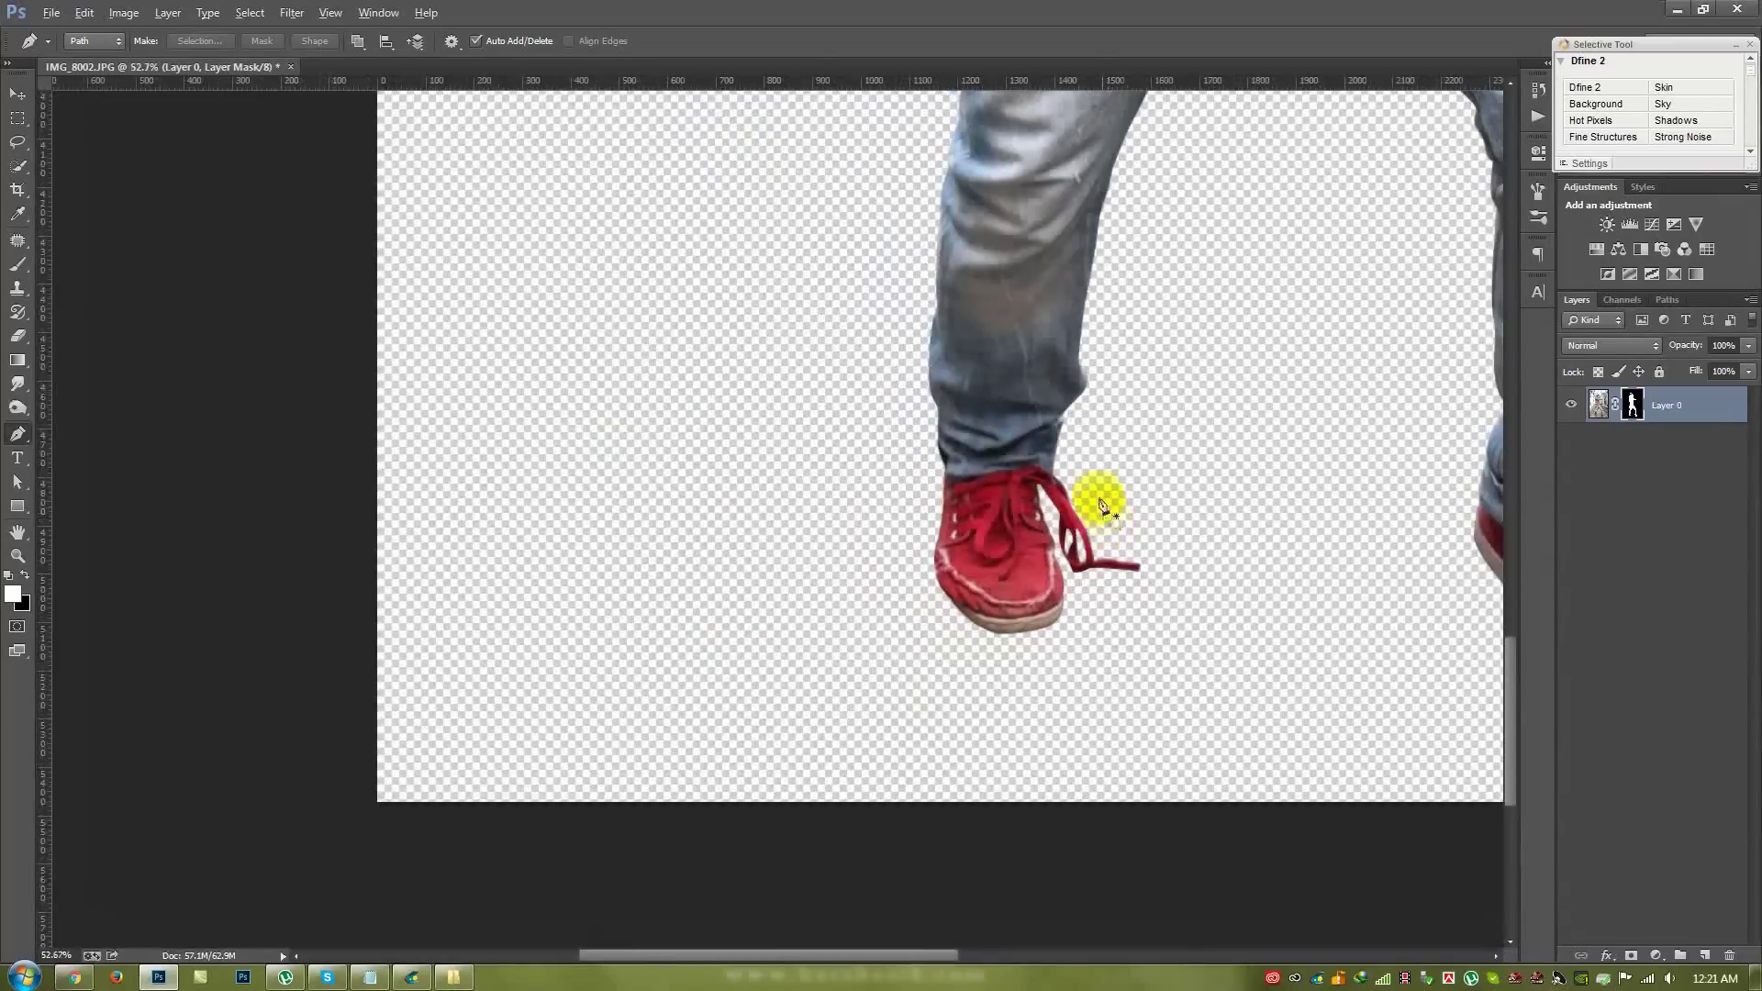
{"action": "scroll", "coordinate": [1104, 500], "scroll_direction": "down", "scroll_amount": 2}
{"action": "scroll", "coordinate": [1098, 425], "scroll_direction": "down", "scroll_amount": 2}
- Outline the gap between the other shoe's laces and turn it into a selection
{"action": "scroll", "coordinate": [1352, 537], "scroll_direction": "up", "scroll_amount": 4}
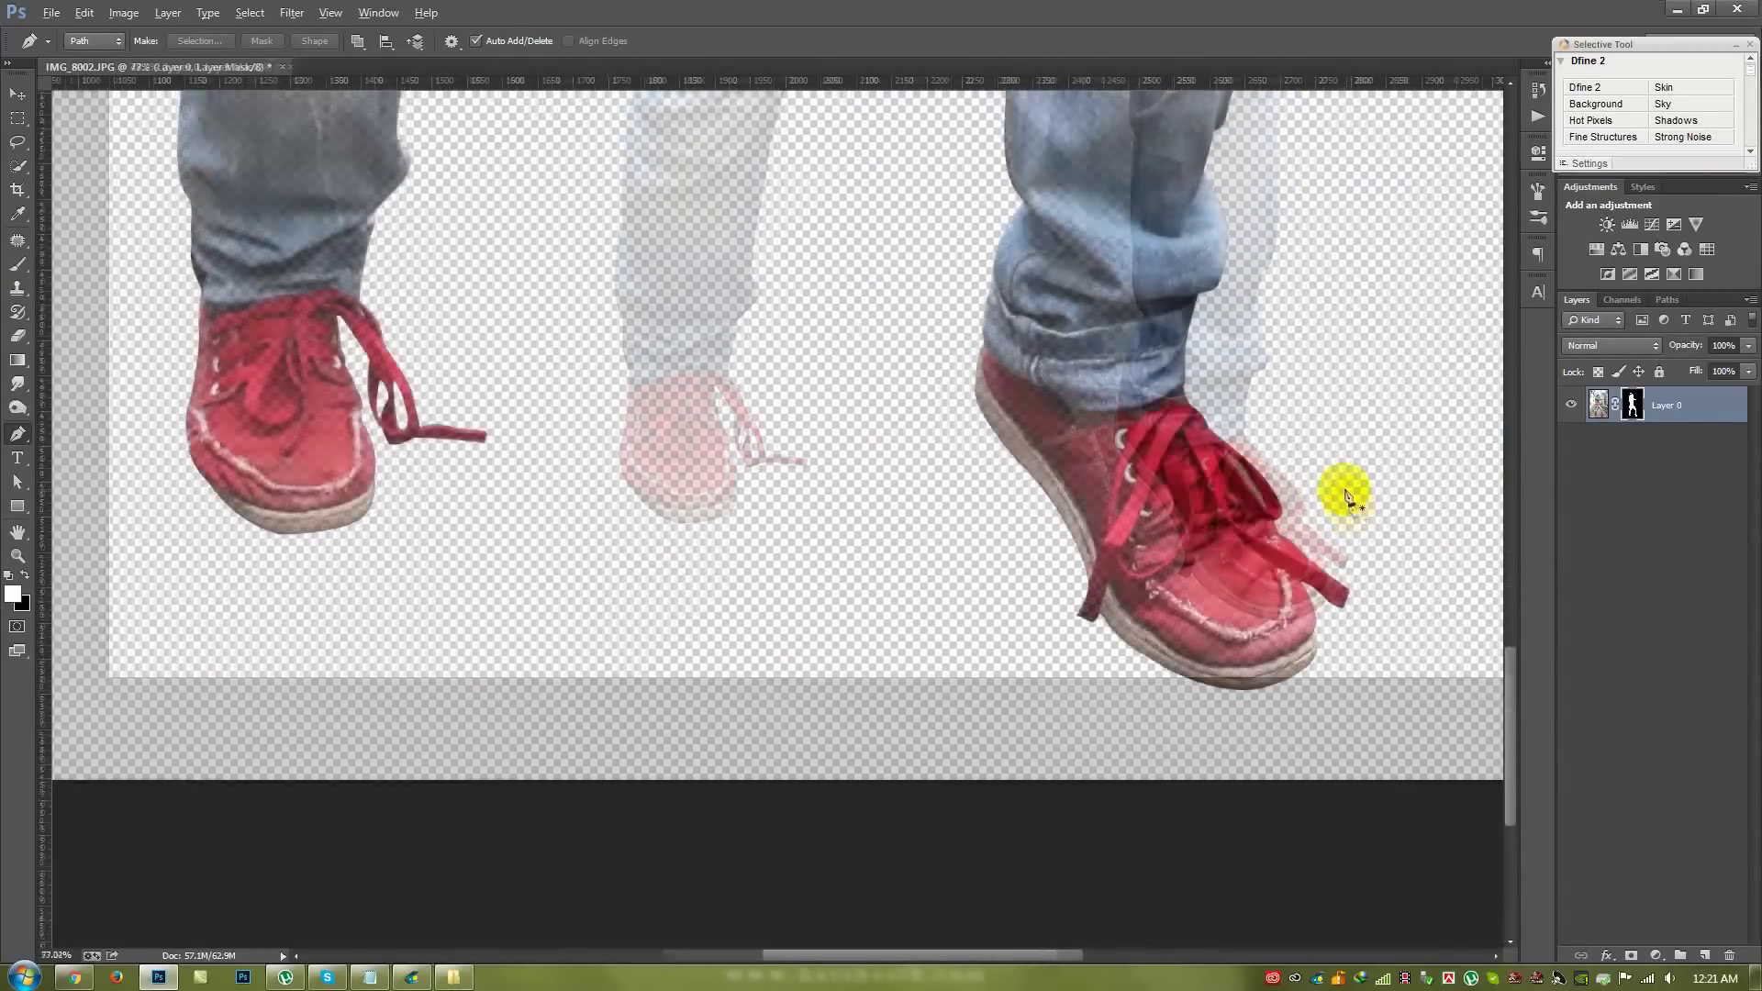
{"action": "scroll", "coordinate": [1345, 492], "scroll_direction": "up", "scroll_amount": 5}
{"action": "scroll", "coordinate": [1322, 487], "scroll_direction": "up", "scroll_amount": 1}
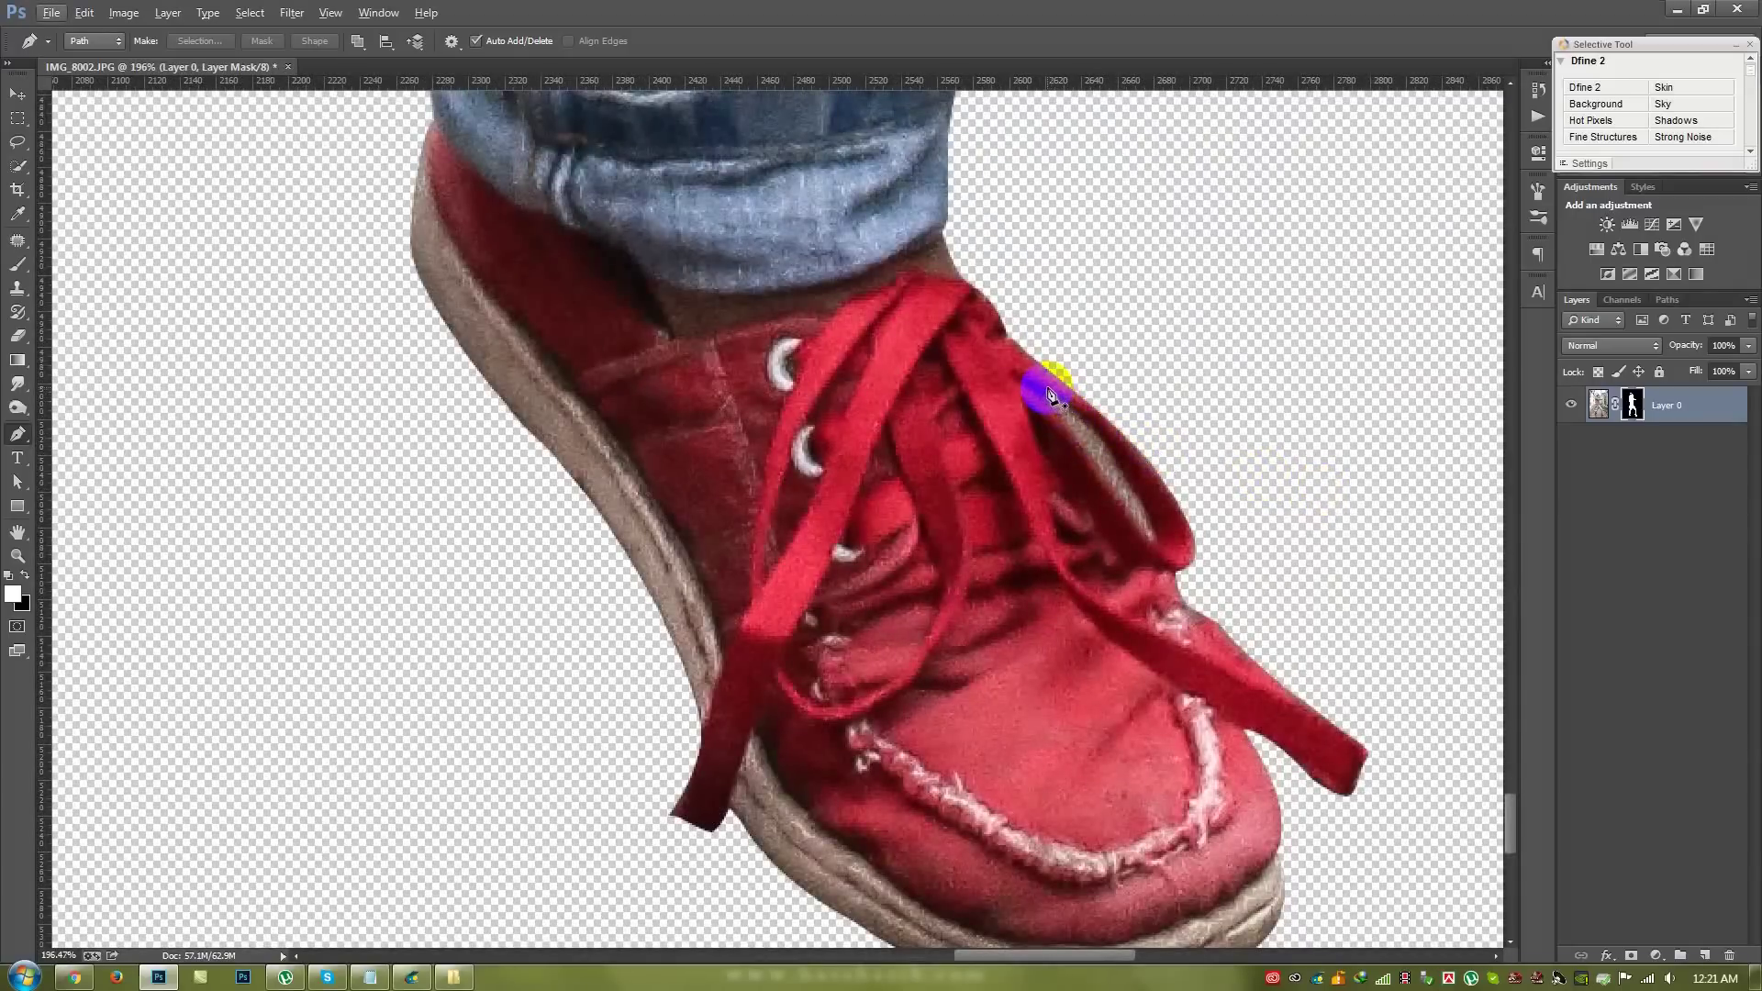
{"action": "left_click", "coordinate": [1048, 390]}
{"action": "left_click", "coordinate": [1119, 459]}
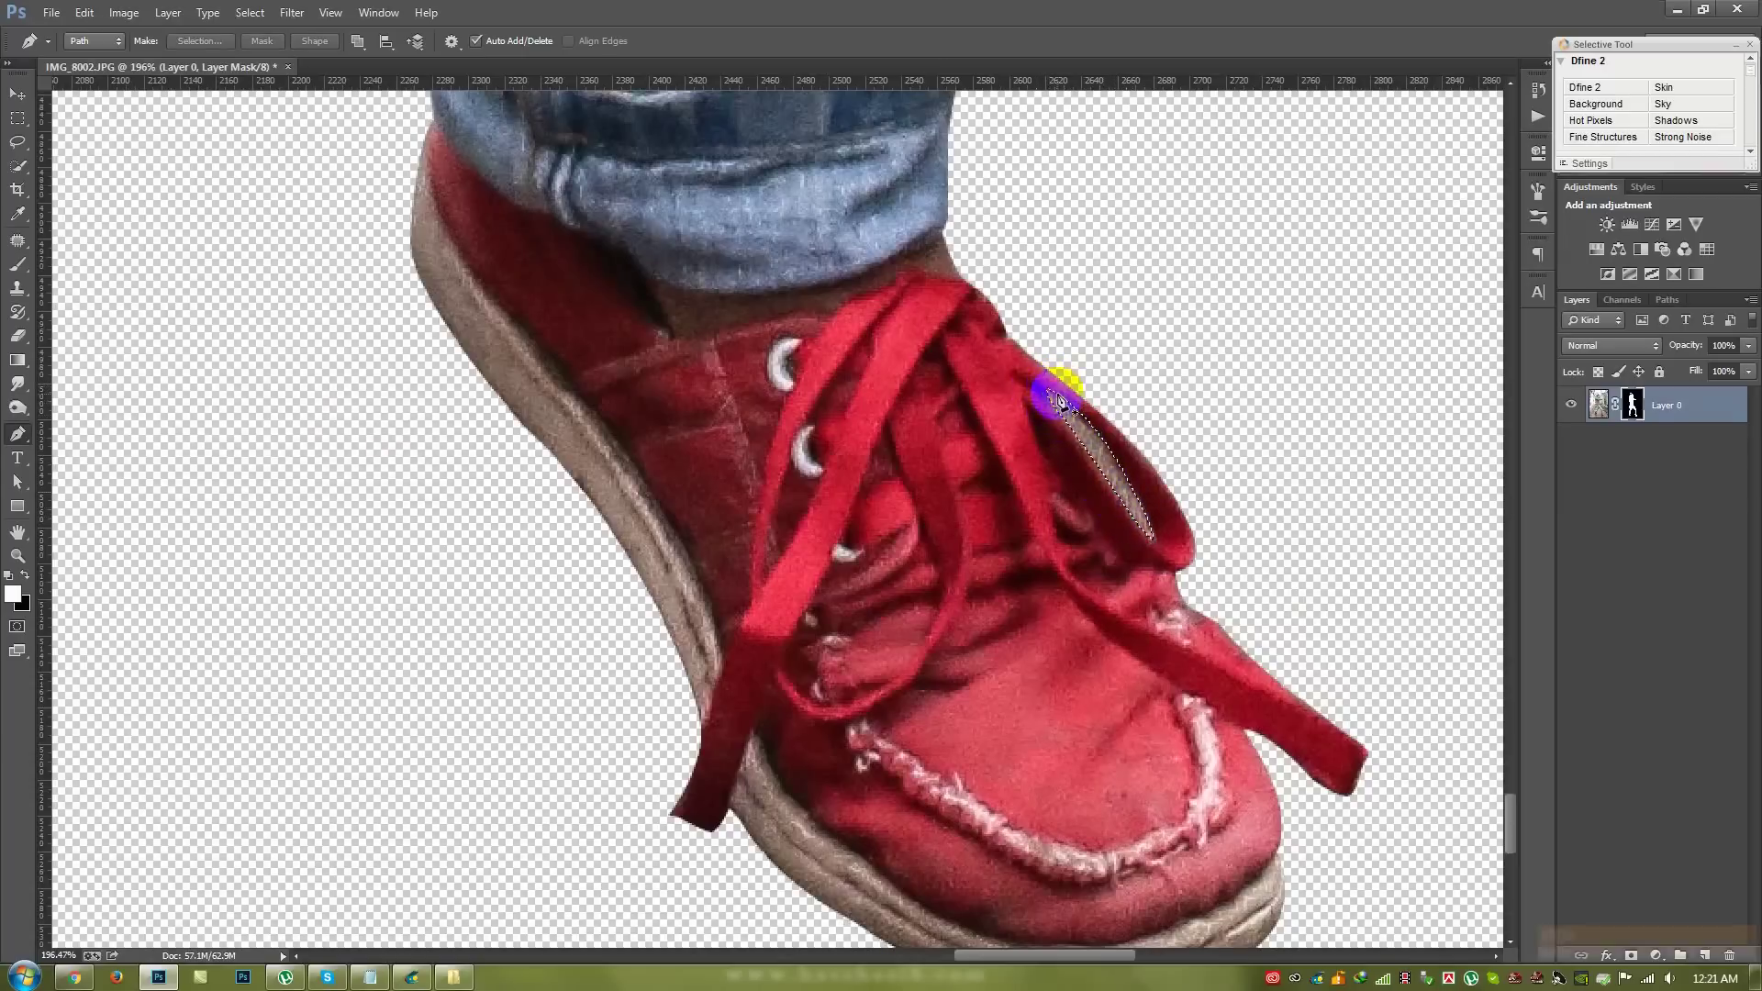
{"action": "key", "text": "ctrl+Return"}
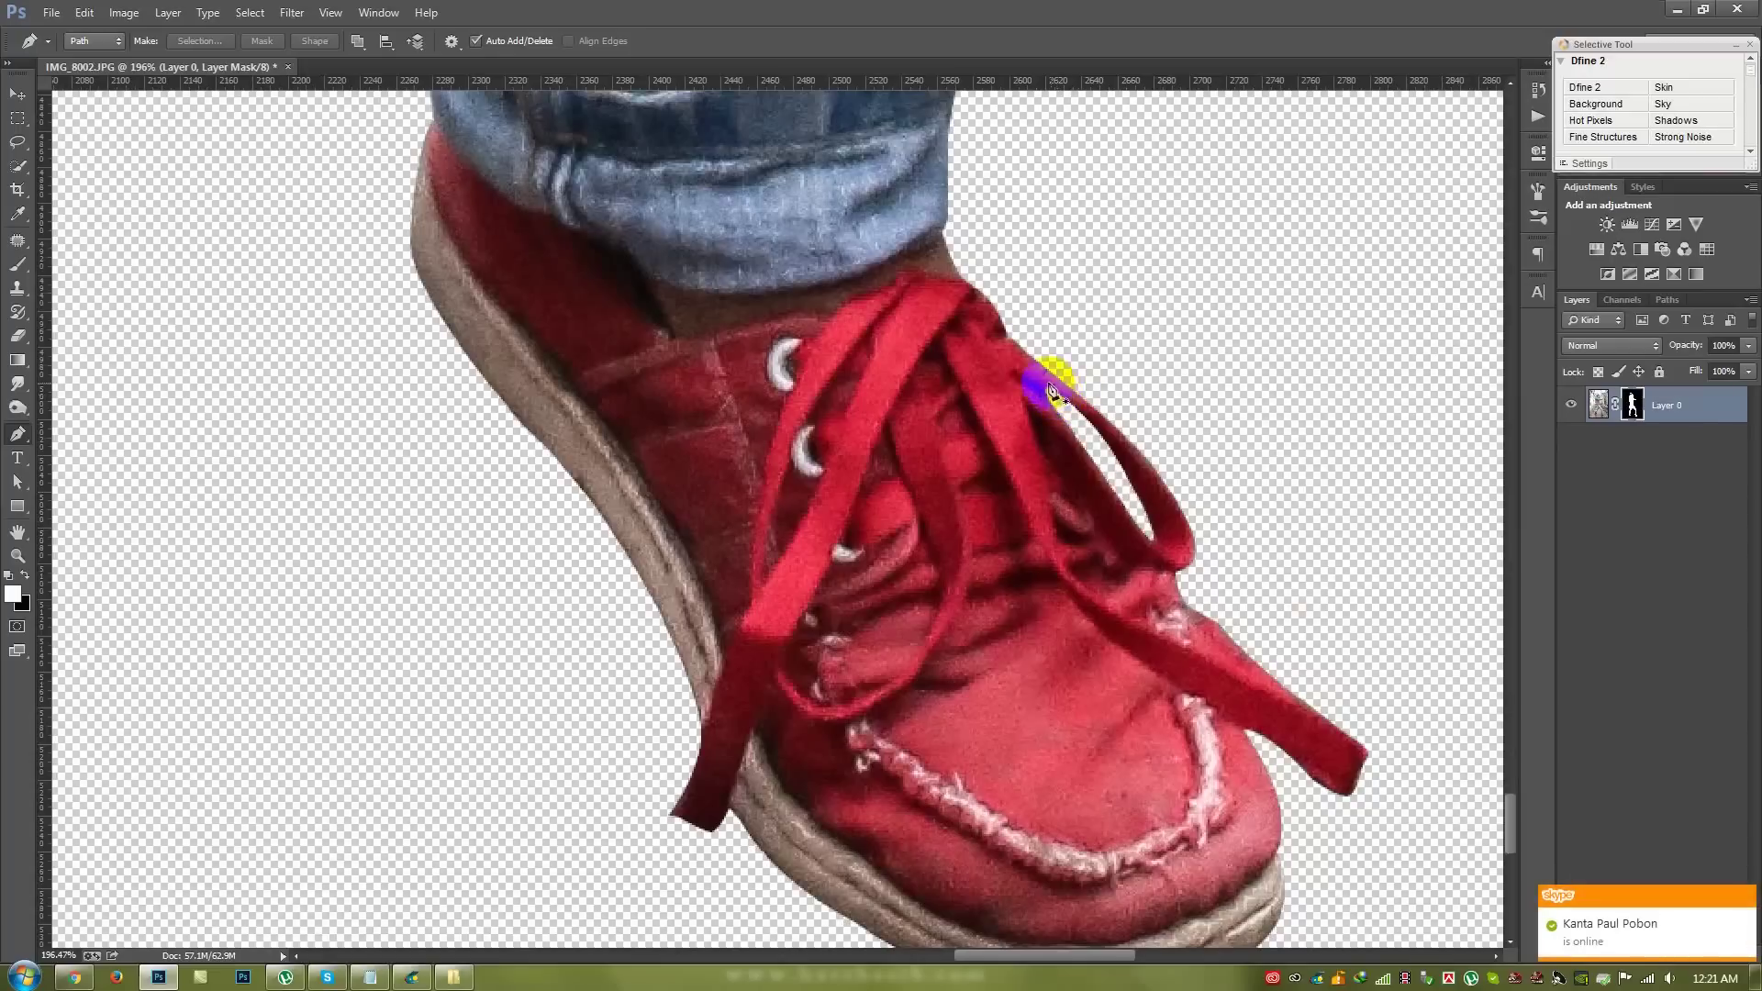
{"action": "scroll", "coordinate": [1057, 399], "scroll_direction": "down", "scroll_amount": 5}
{"action": "scroll", "coordinate": [1023, 381], "scroll_direction": "down", "scroll_amount": 3}
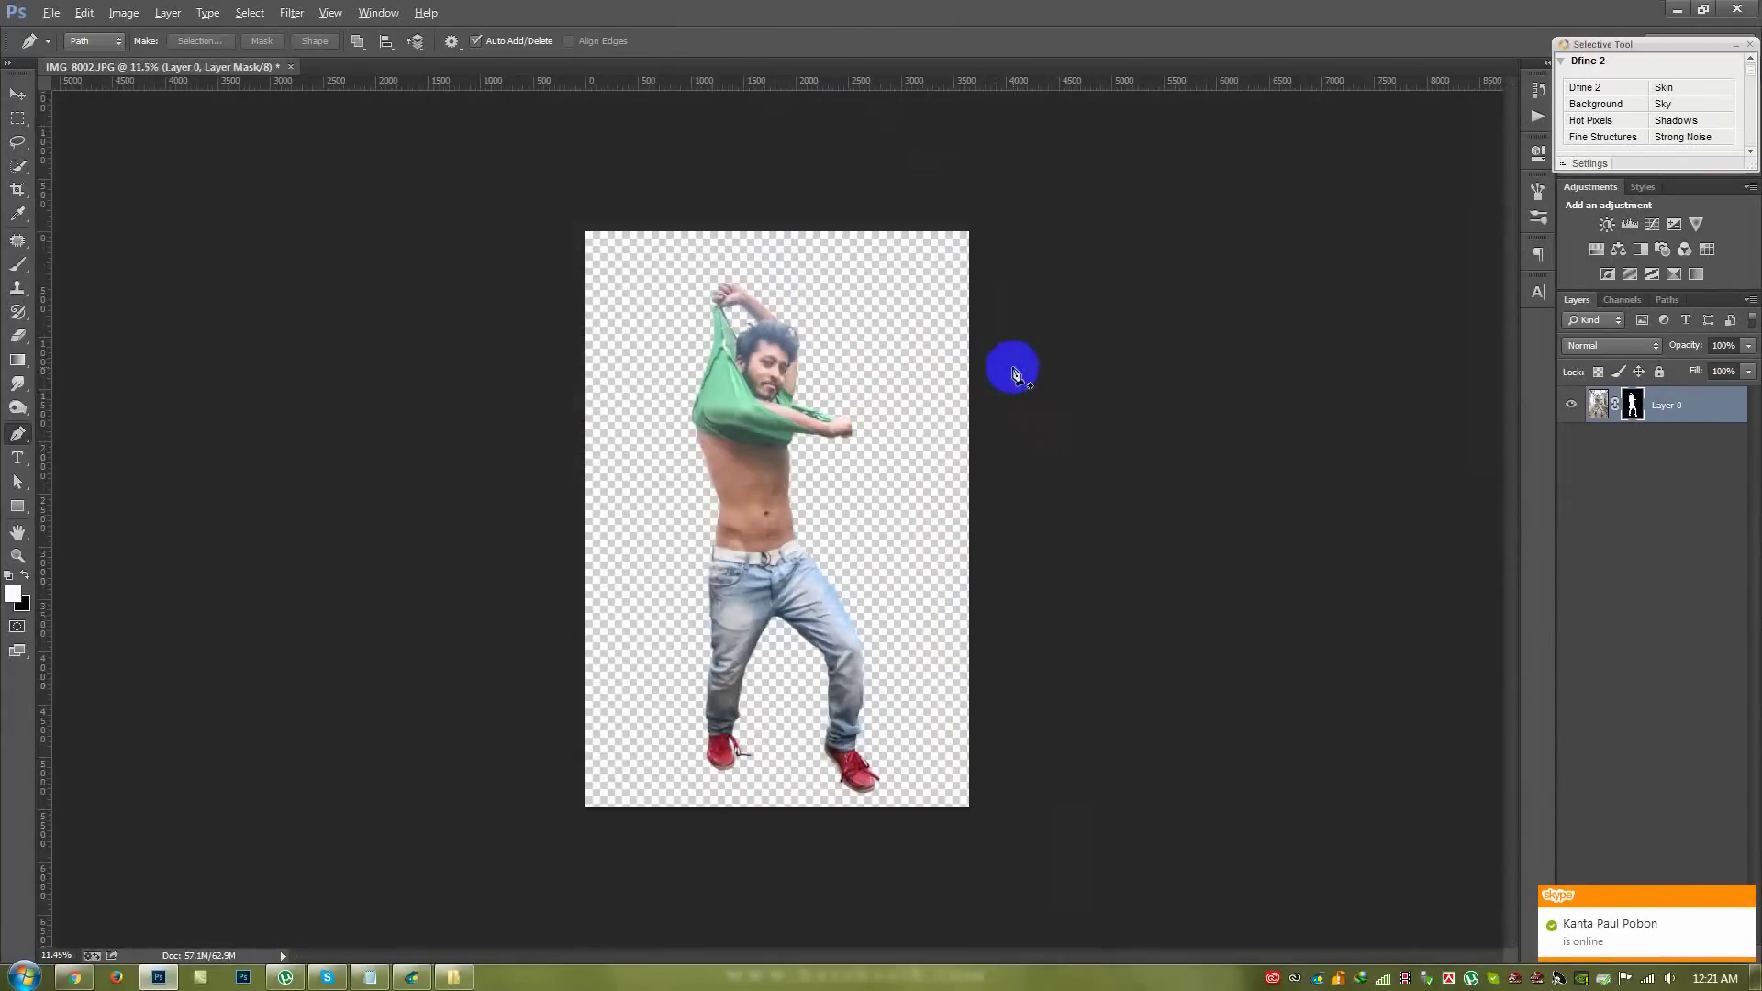
- Select the cut-out figure's layer image, not its mask, with the Move tool active
{"action": "scroll", "coordinate": [856, 381], "scroll_direction": "up", "scroll_amount": 2}
{"action": "left_click", "coordinate": [15, 96]}
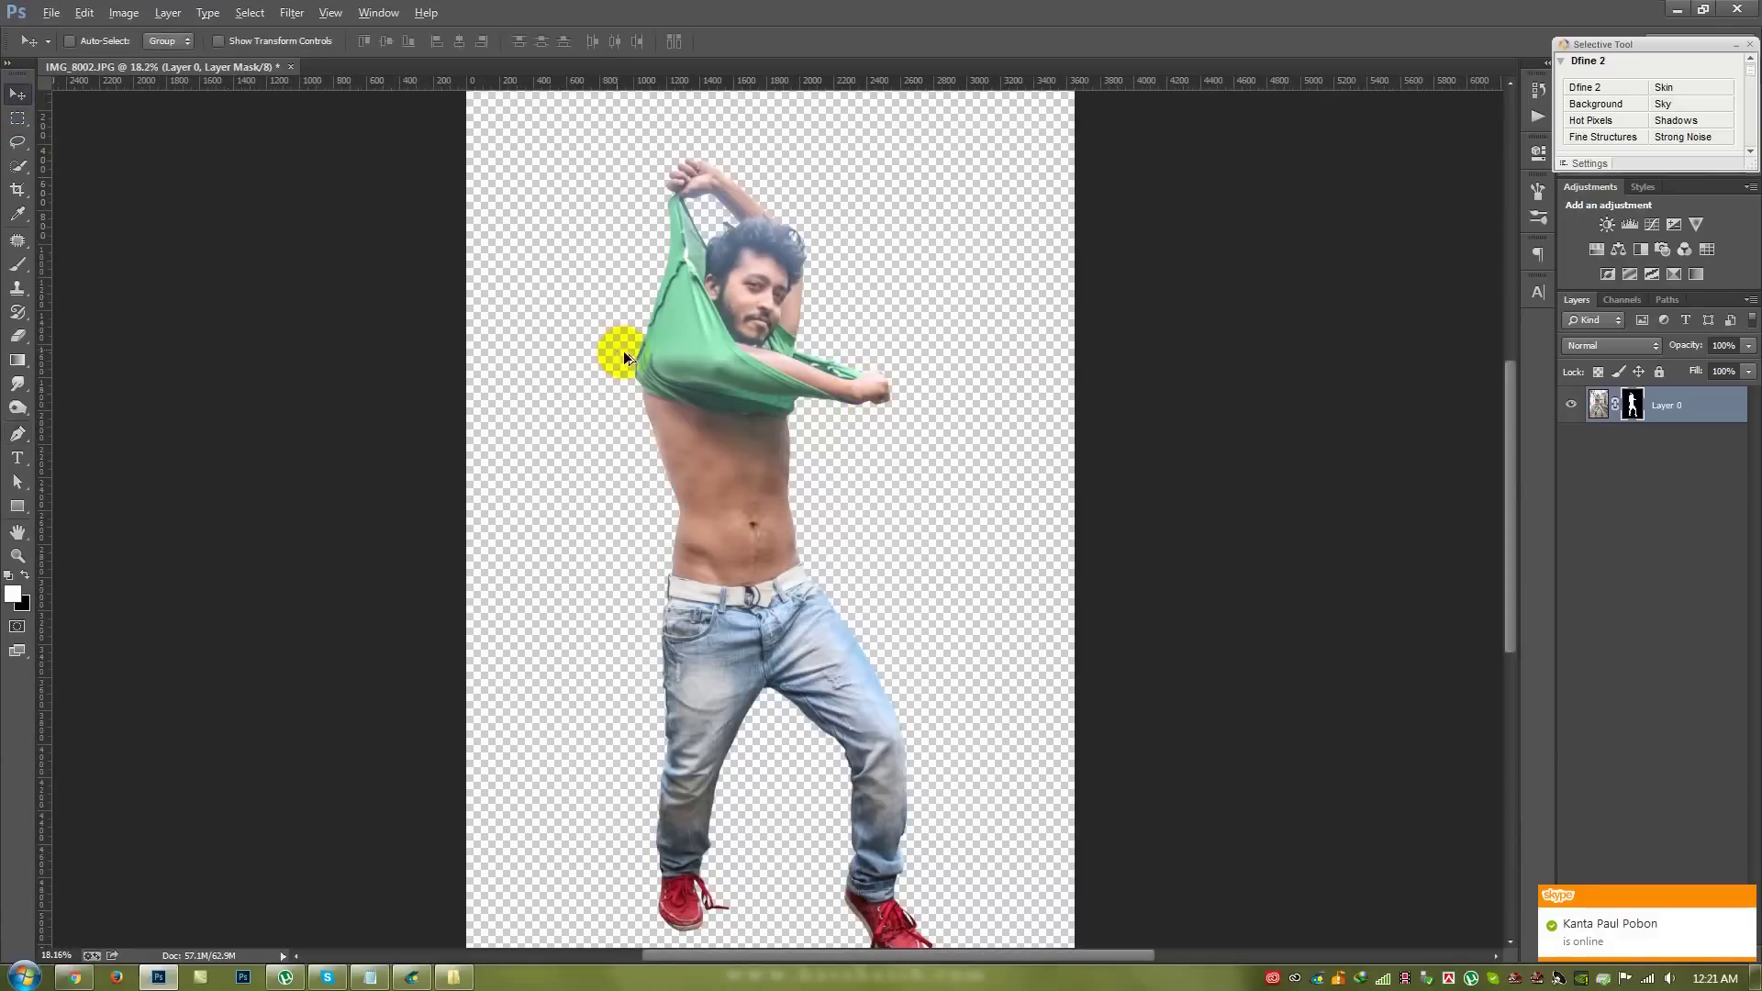
{"action": "scroll", "coordinate": [618, 350], "scroll_direction": "down", "scroll_amount": 2}
{"action": "scroll", "coordinate": [618, 351], "scroll_direction": "up", "scroll_amount": 2}
{"action": "left_click", "coordinate": [287, 12]}
{"action": "left_click", "coordinate": [1685, 418]}
{"action": "left_click", "coordinate": [1598, 403]}
- Create a new 1920×1080 px document with a white background
{"action": "left_click", "coordinate": [123, 13]}
{"action": "left_click", "coordinate": [181, 103]}
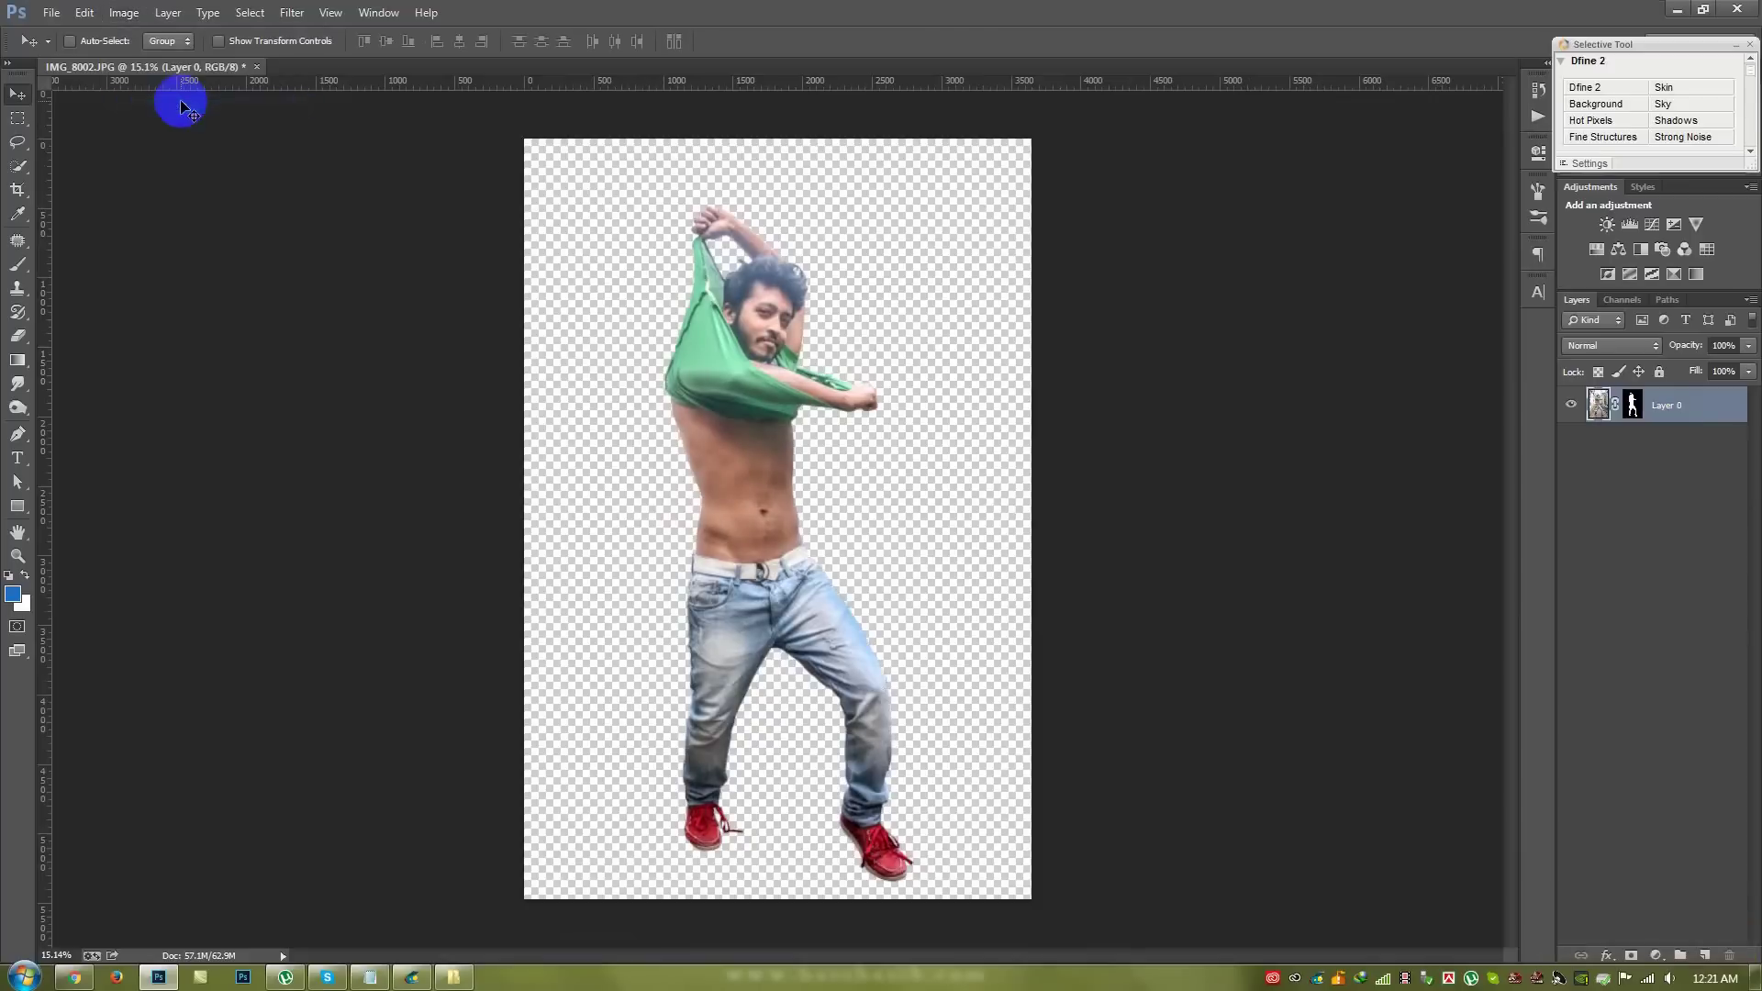
{"action": "left_click", "coordinate": [74, 12]}
{"action": "left_click", "coordinate": [51, 13]}
{"action": "double_click", "coordinate": [816, 335]}
{"action": "double_click", "coordinate": [807, 362]}
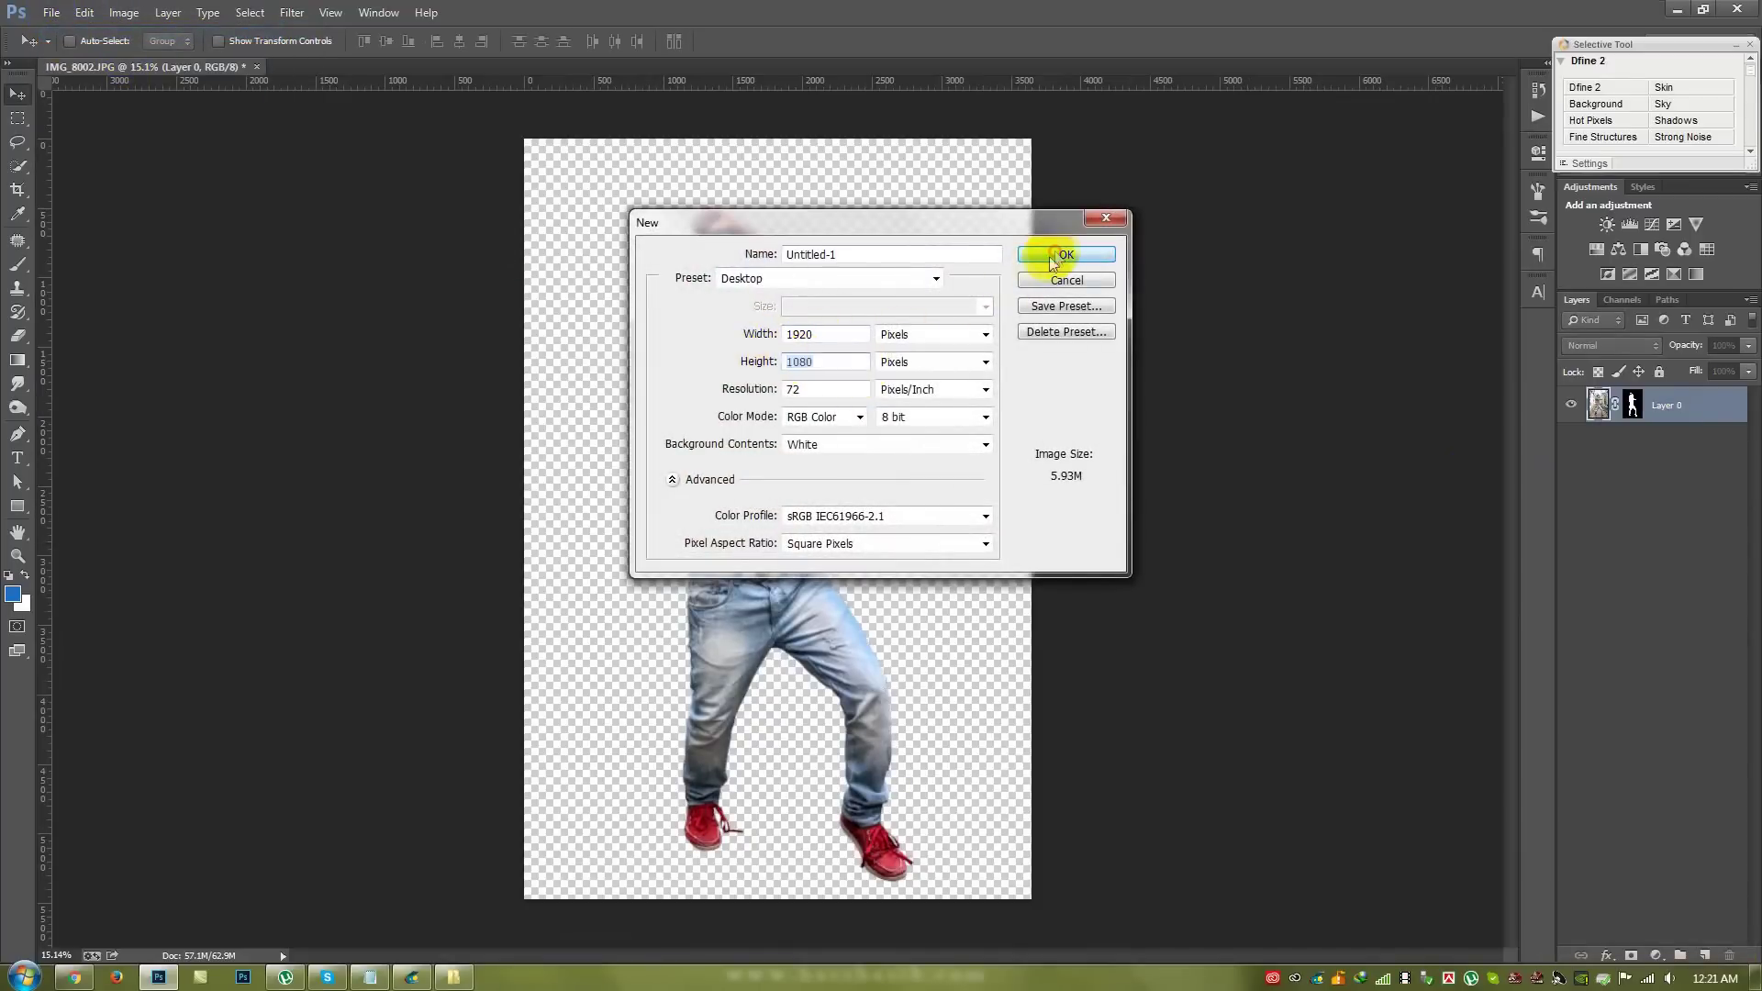
{"action": "left_click", "coordinate": [1052, 257]}
- Add a reversed black–white radial Gradient Fill layer, angle 0, scale 200, at 40% opacity
{"action": "left_click", "coordinate": [1656, 954]}
{"action": "left_click", "coordinate": [1574, 571]}
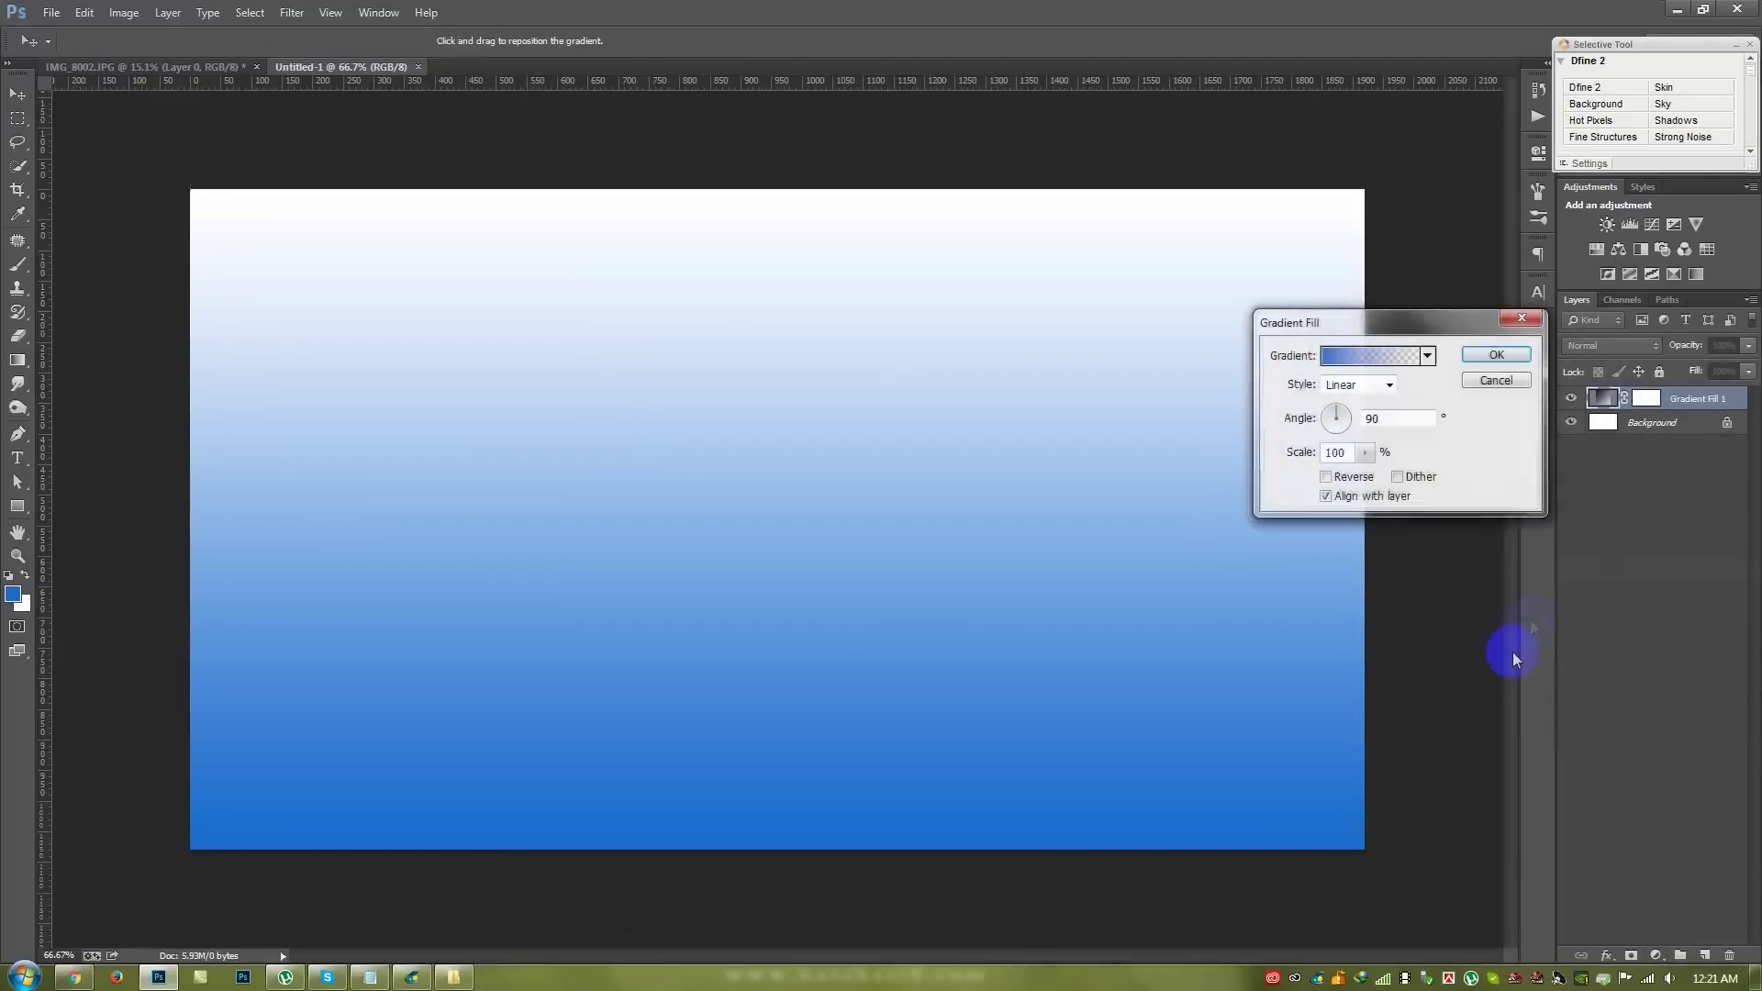
{"action": "left_click", "coordinate": [1427, 355]}
{"action": "left_click", "coordinate": [1345, 393]}
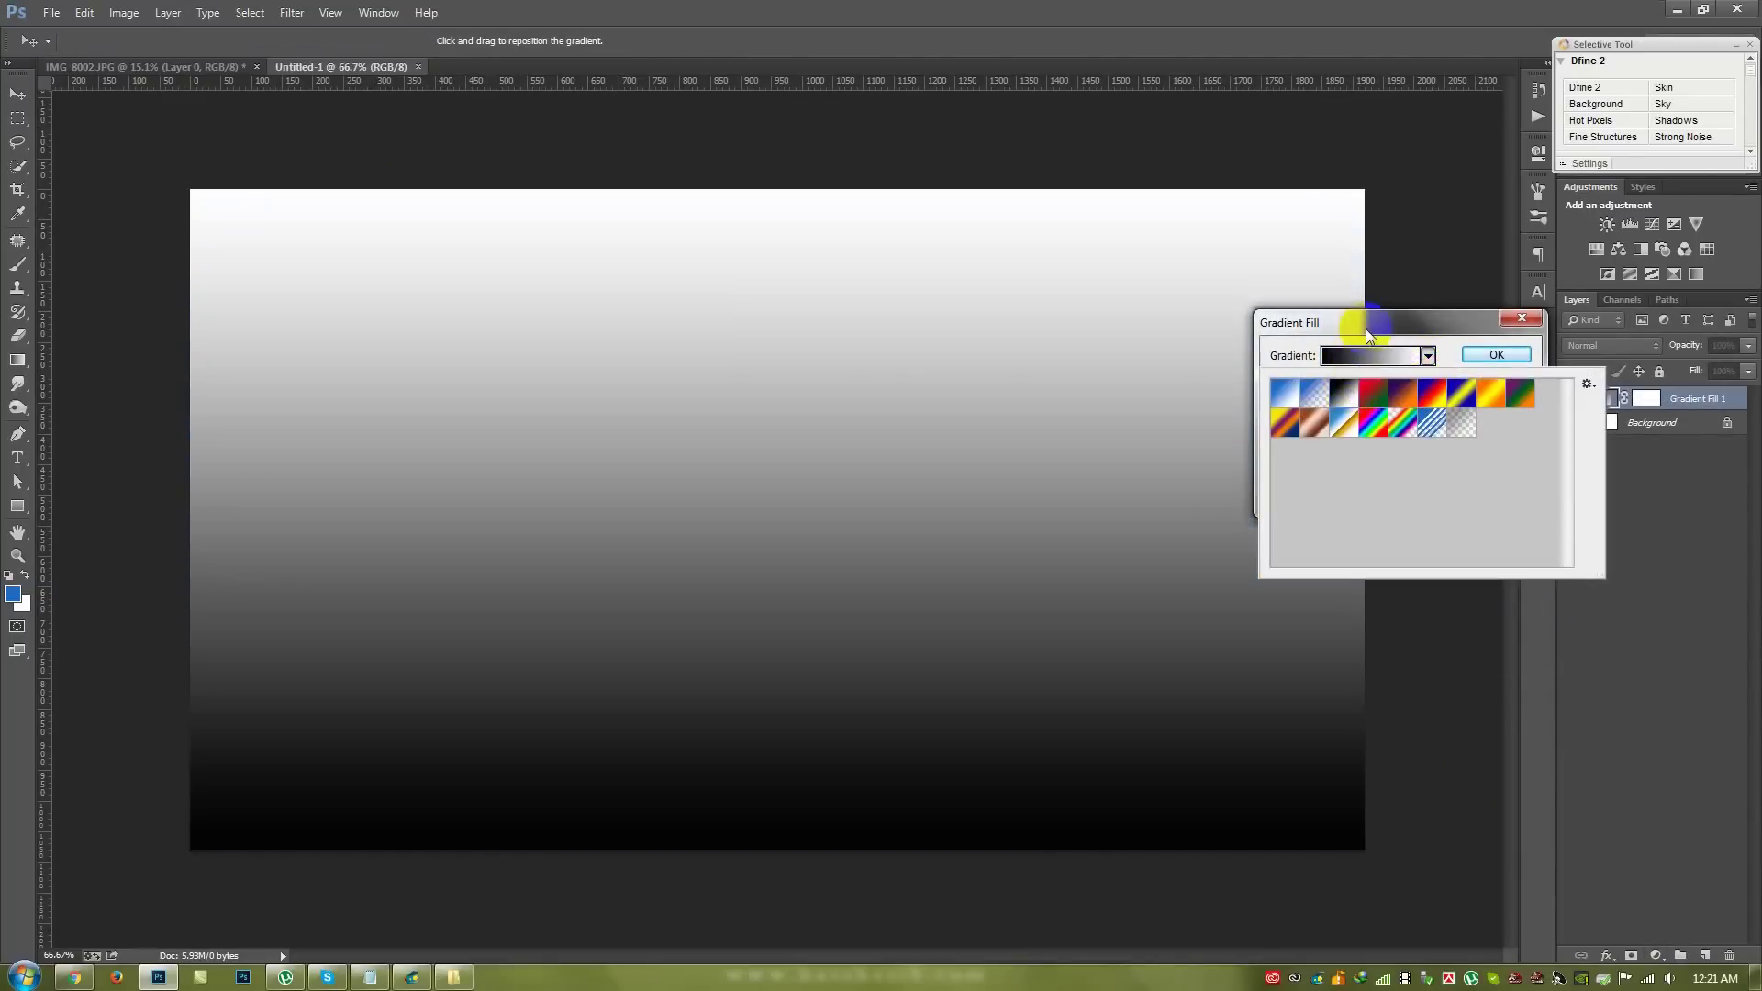
{"action": "left_click", "coordinate": [1367, 332]}
{"action": "left_click", "coordinate": [1356, 419]}
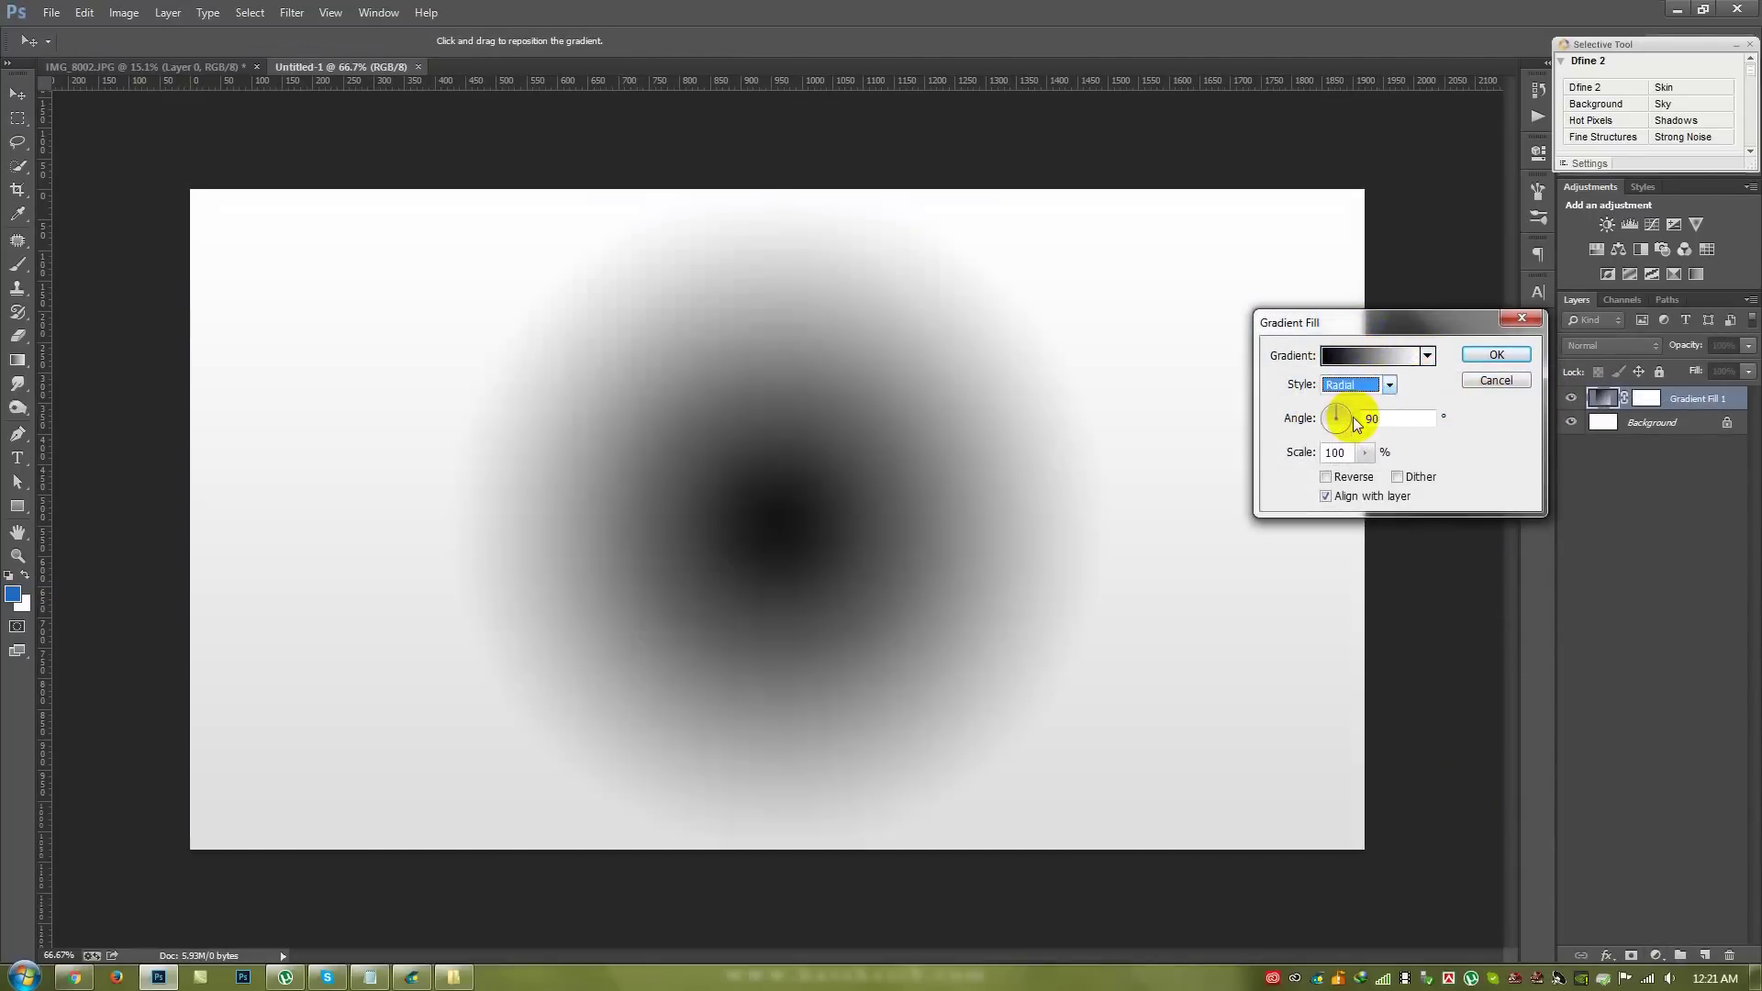
{"action": "left_click", "coordinate": [1342, 477]}
{"action": "key", "text": "BackSpace"}
{"action": "key", "text": "BackSpace"}
{"action": "type", "text": "0"}
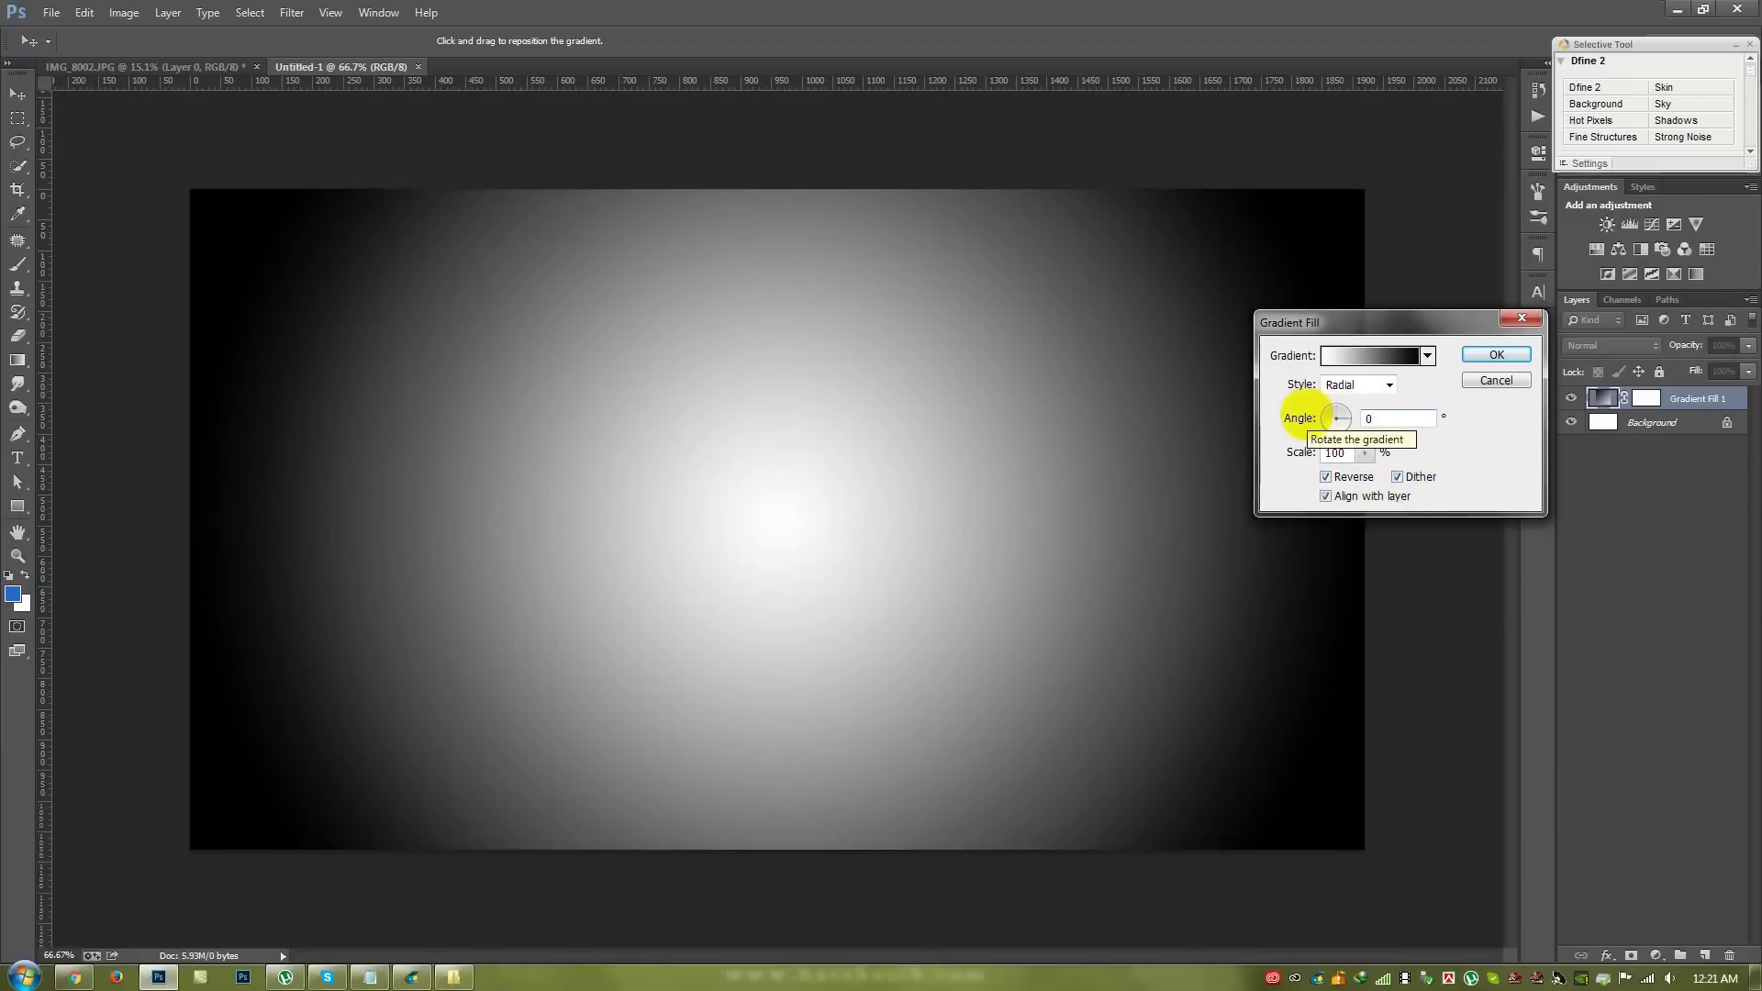
{"action": "left_click", "coordinate": [1269, 461]}
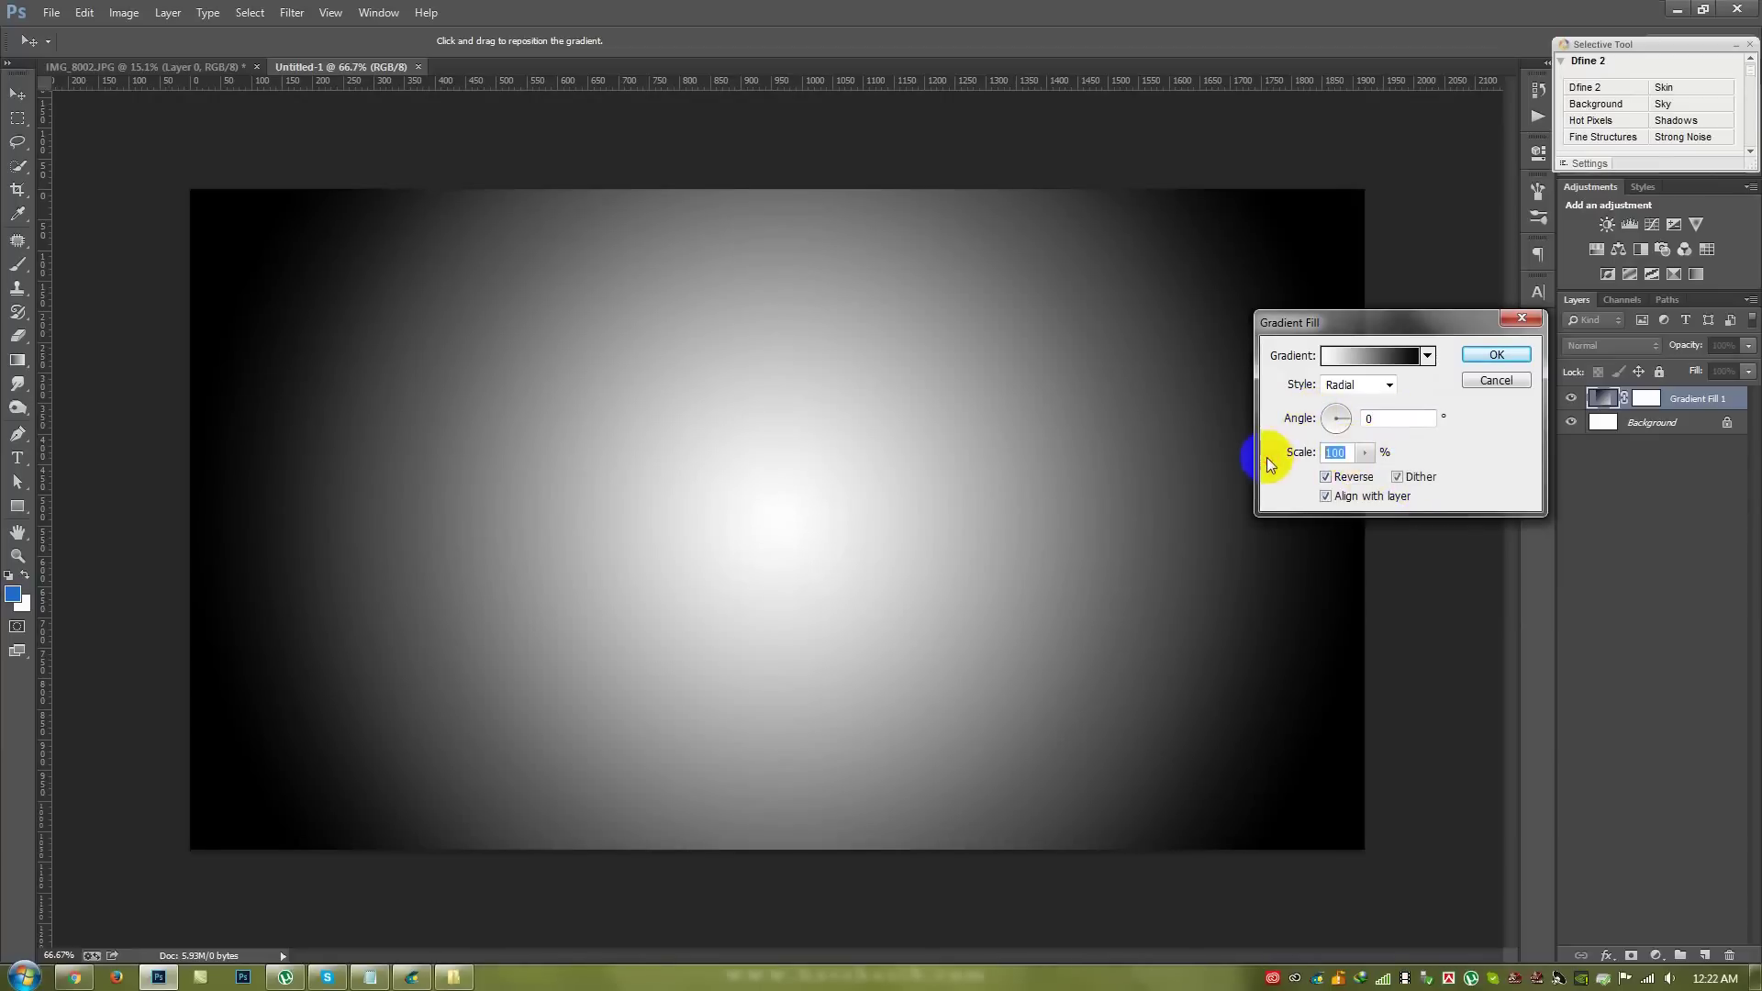
{"action": "type", "text": "200"}
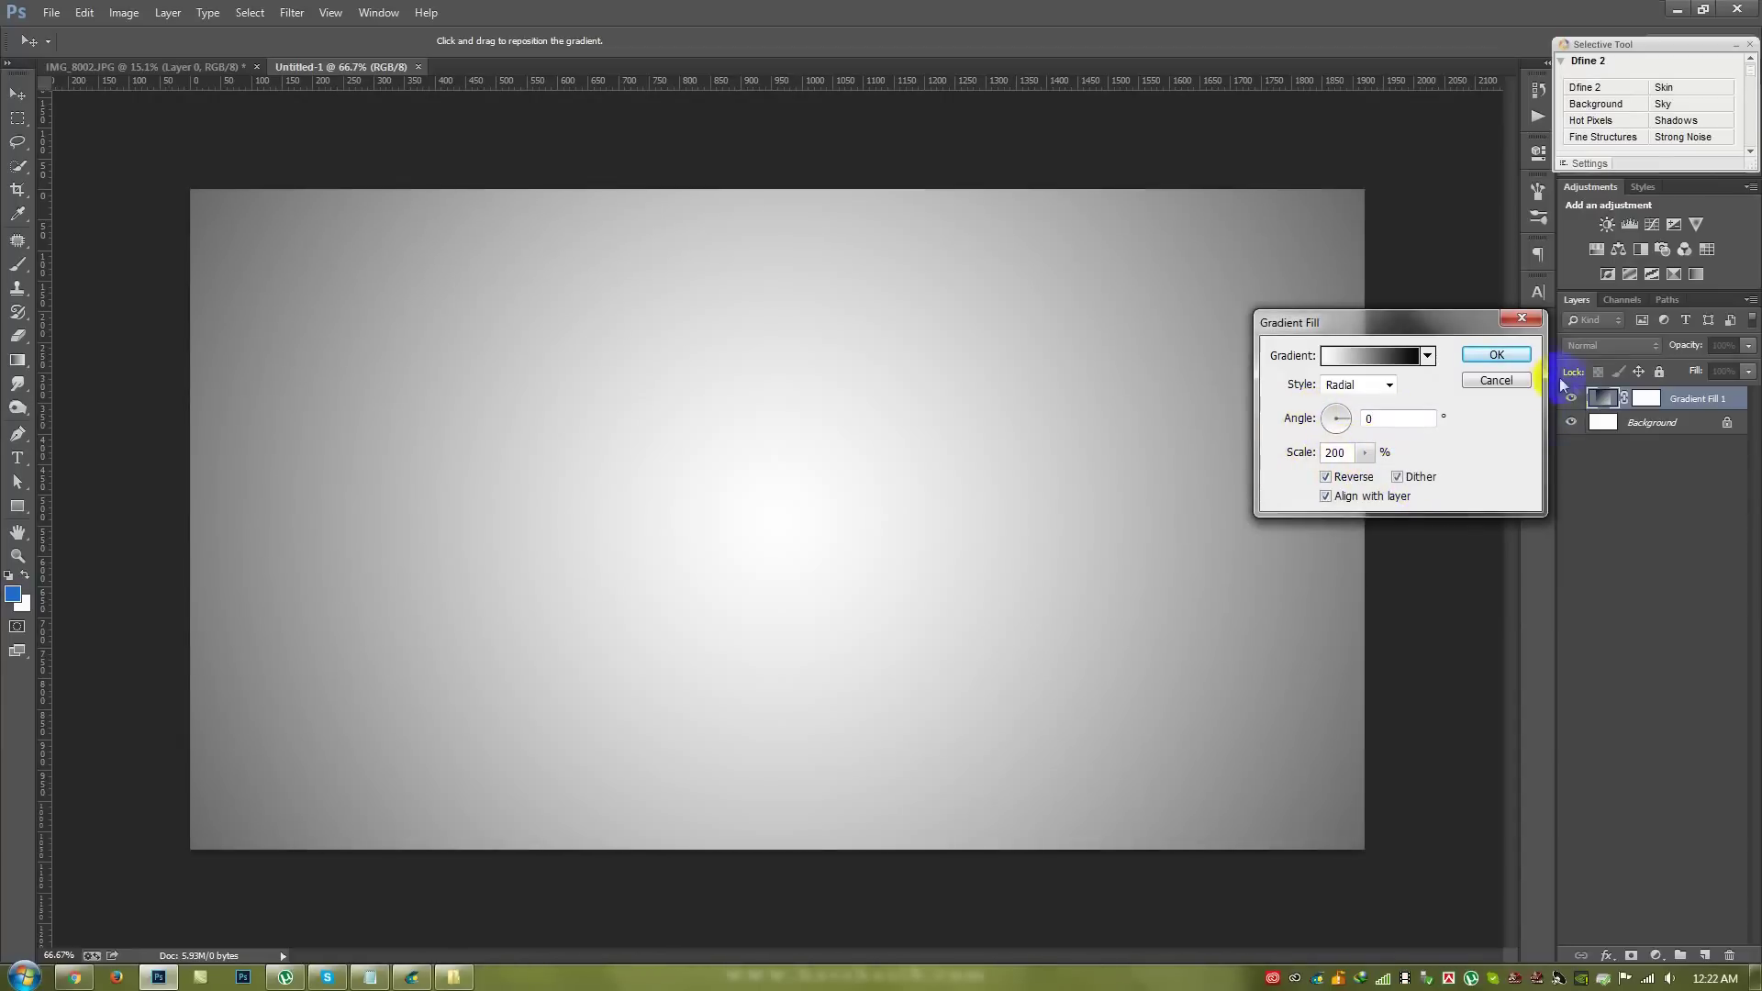
{"action": "left_click", "coordinate": [1496, 355]}
{"action": "key", "text": "4"}
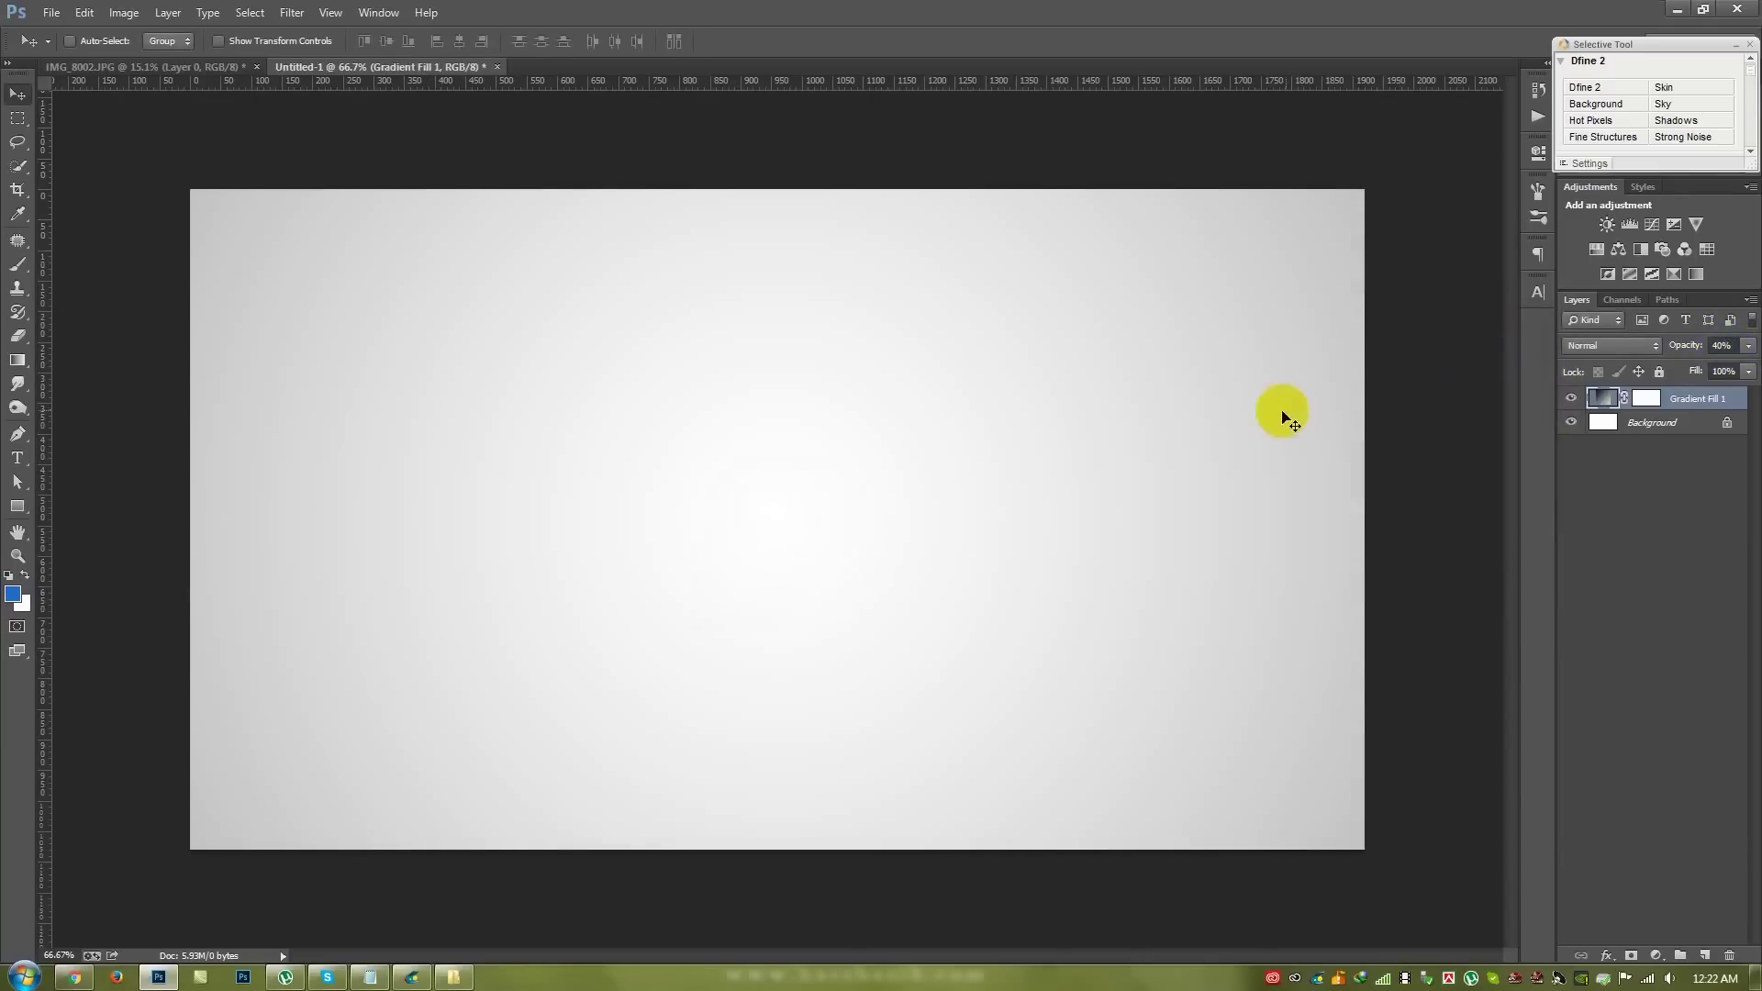
- Move the gradient's bright centre toward the top and set its scale to 150
{"action": "double_click", "coordinate": [1602, 399]}
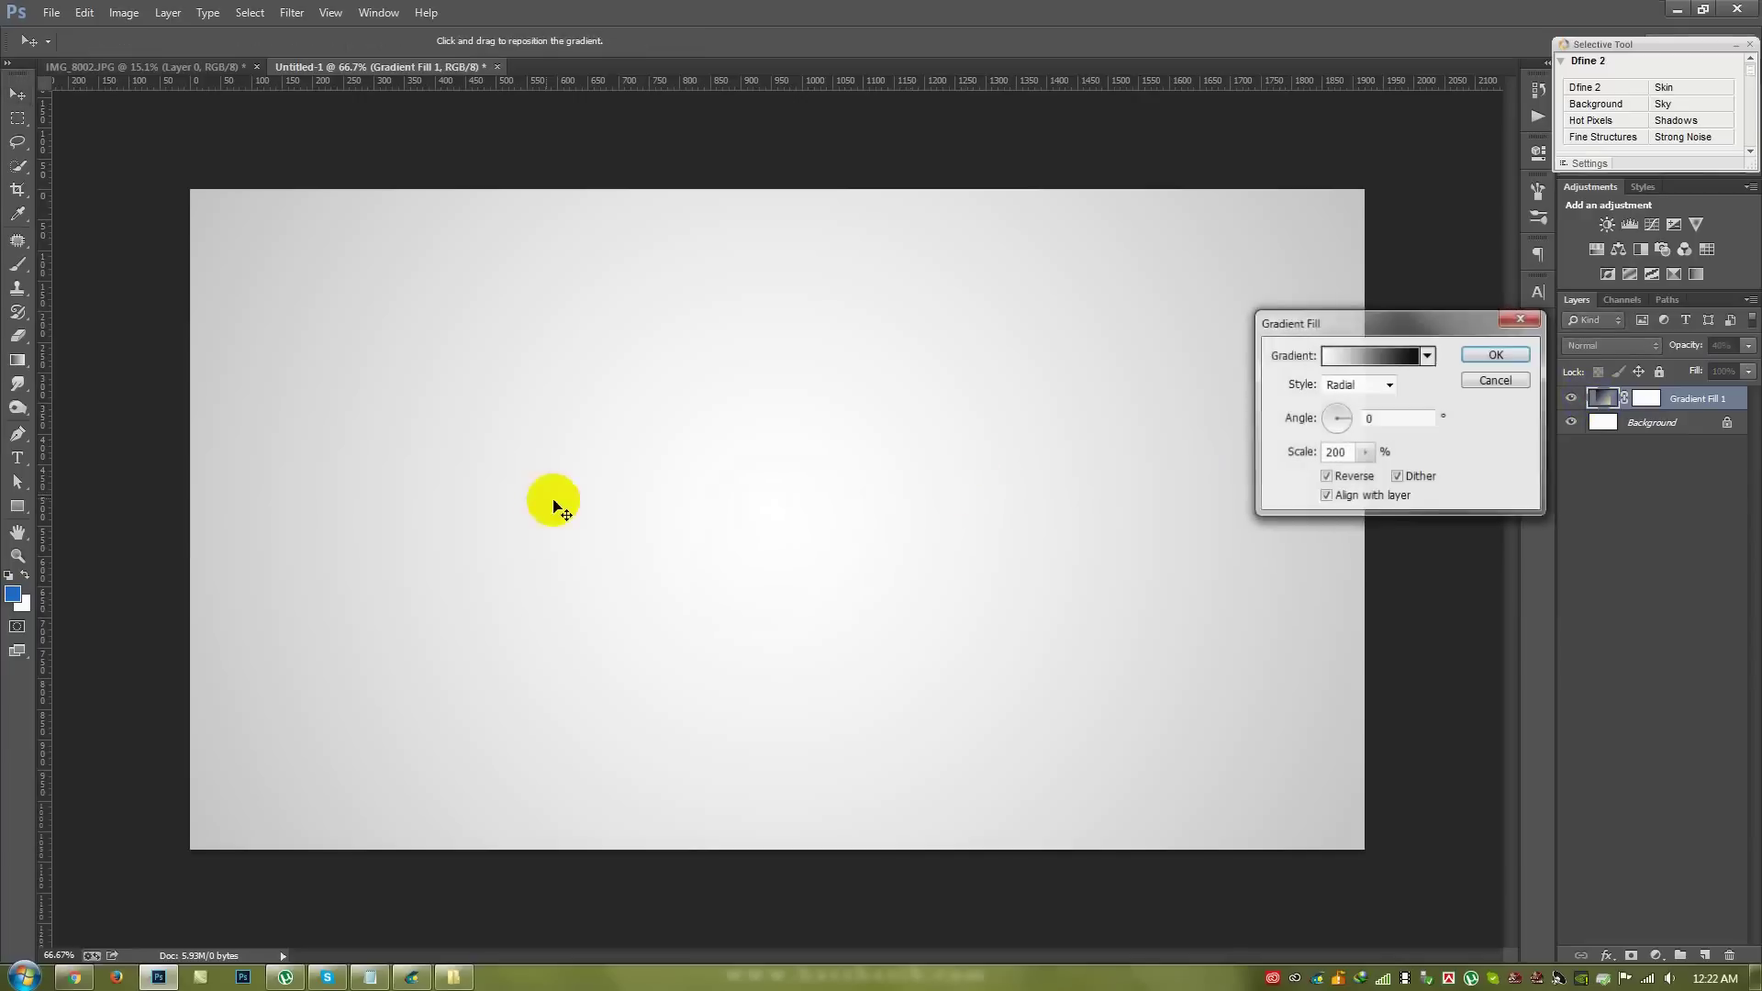
{"action": "mouse_move", "coordinate": [845, 492]}
{"action": "left_mouse_down"}
{"action": "mouse_move", "coordinate": [789, 175]}
{"action": "mouse_move", "coordinate": [783, 822]}
{"action": "mouse_move", "coordinate": [794, 262]}
{"action": "left_mouse_up"}
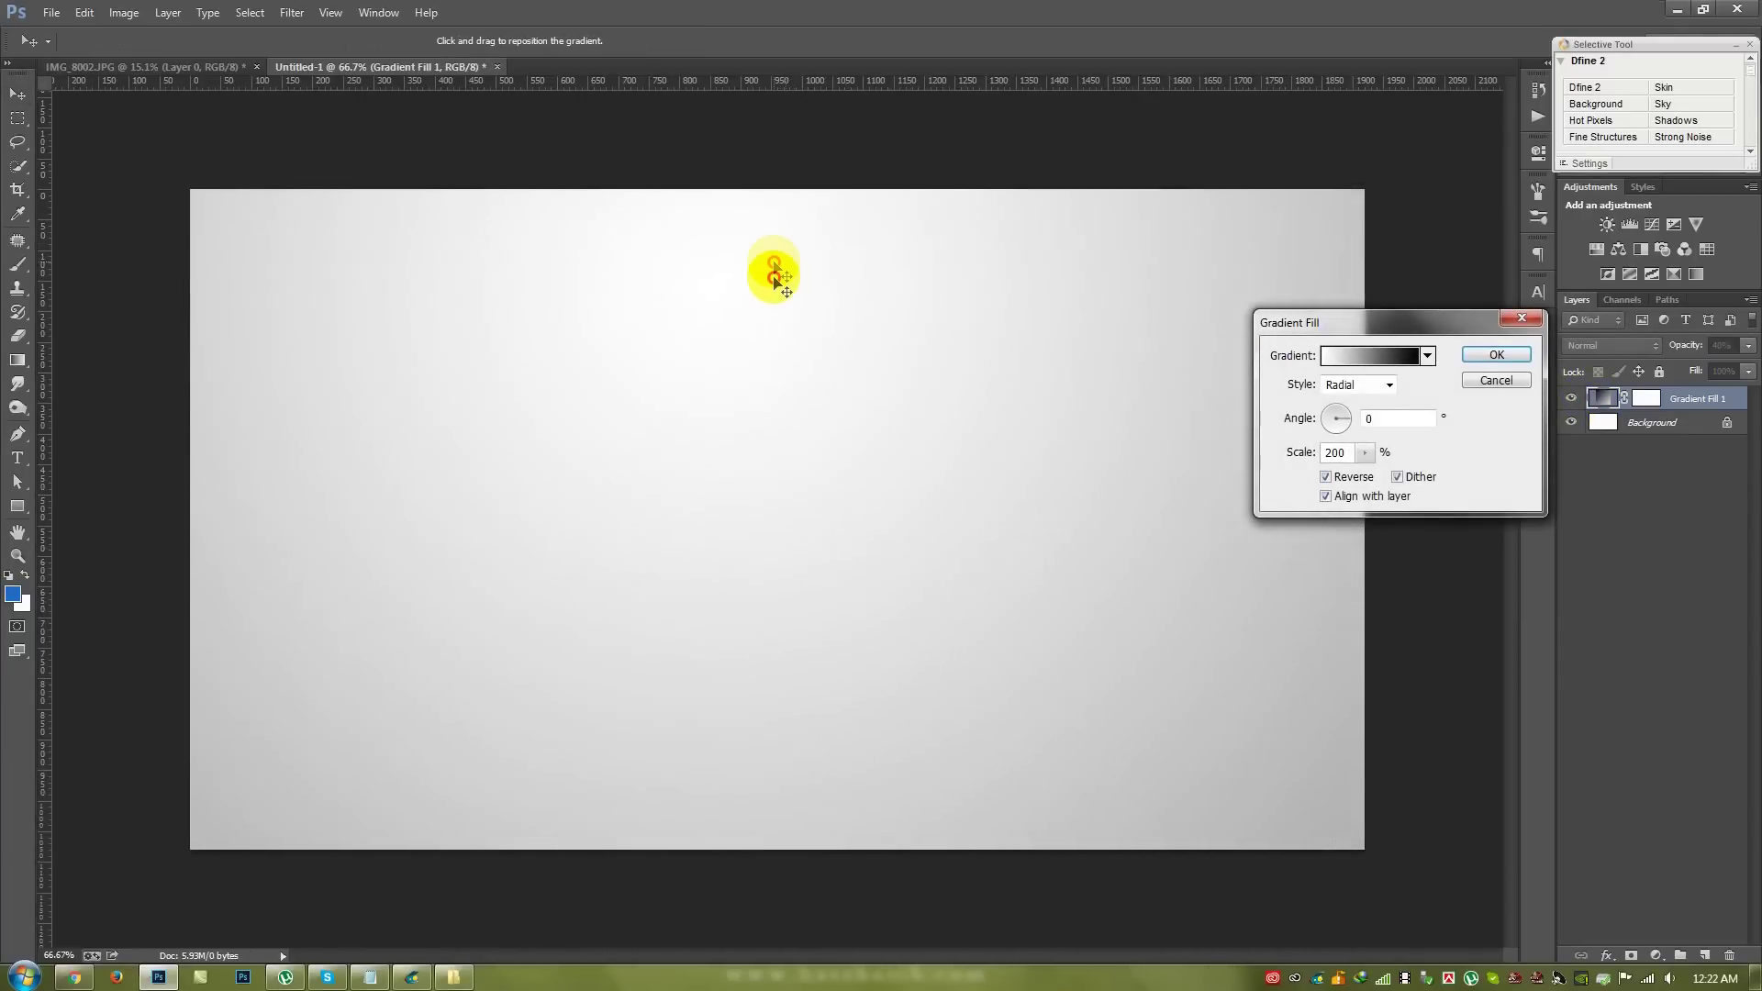
{"action": "left_click", "coordinate": [1356, 452]}
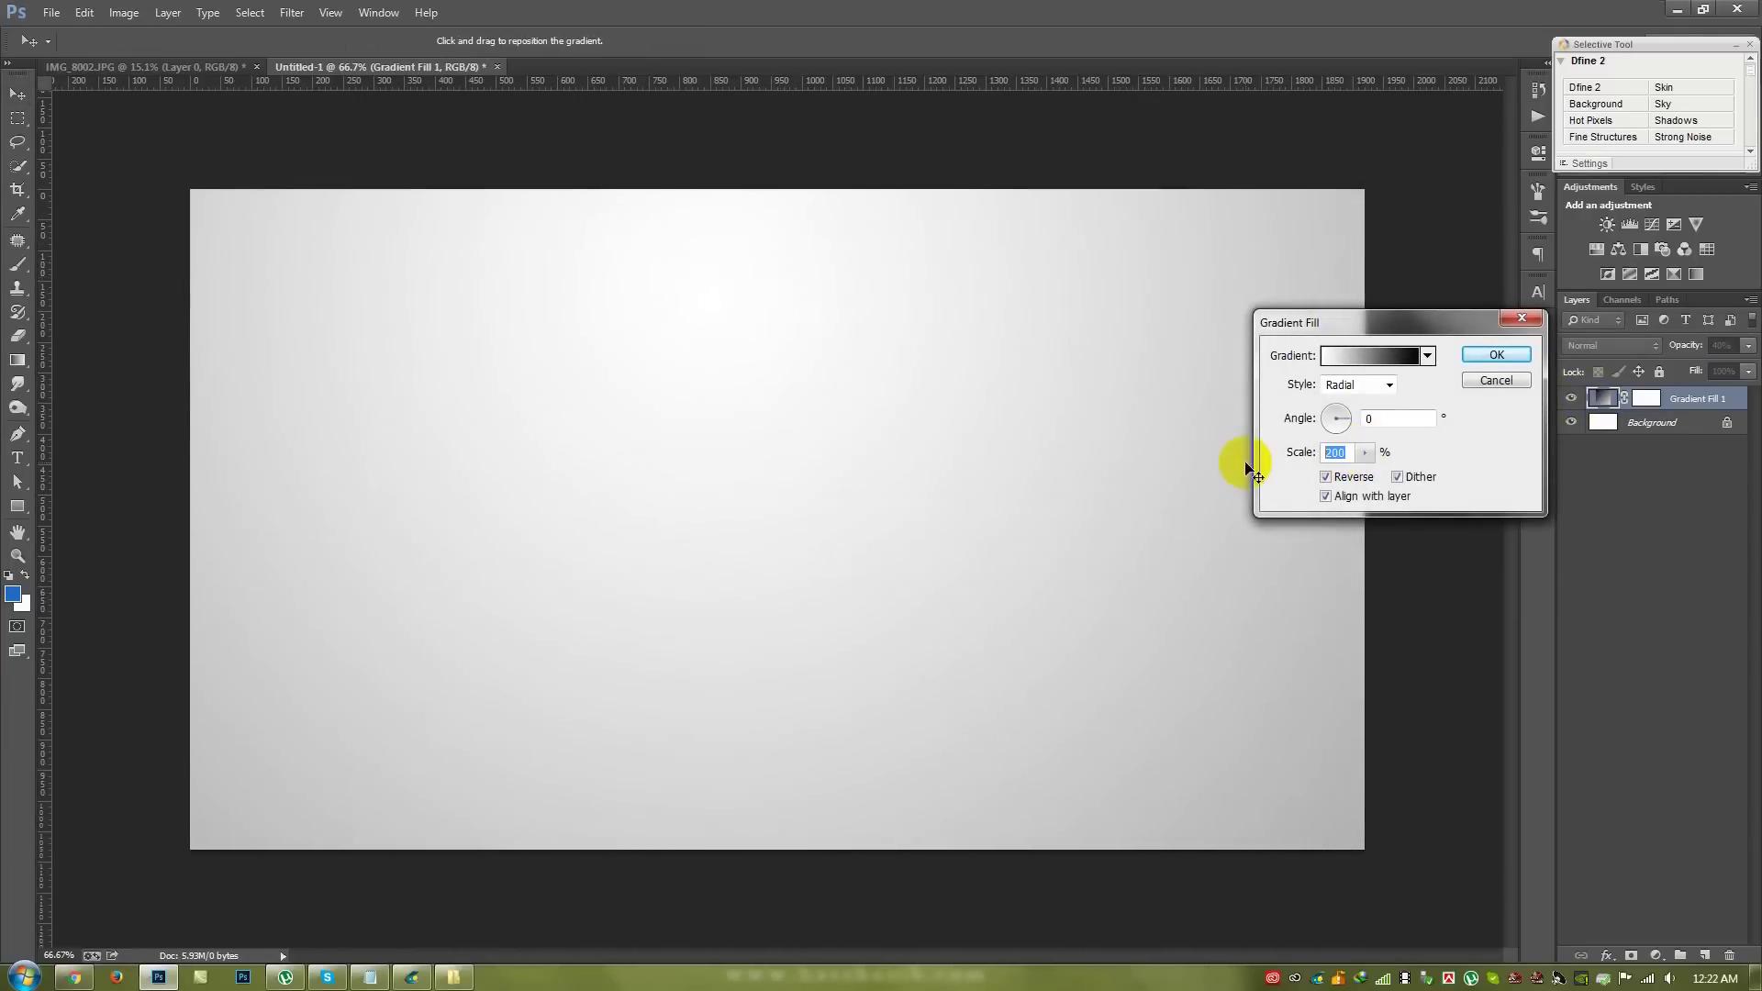
{"action": "type", "text": "150"}
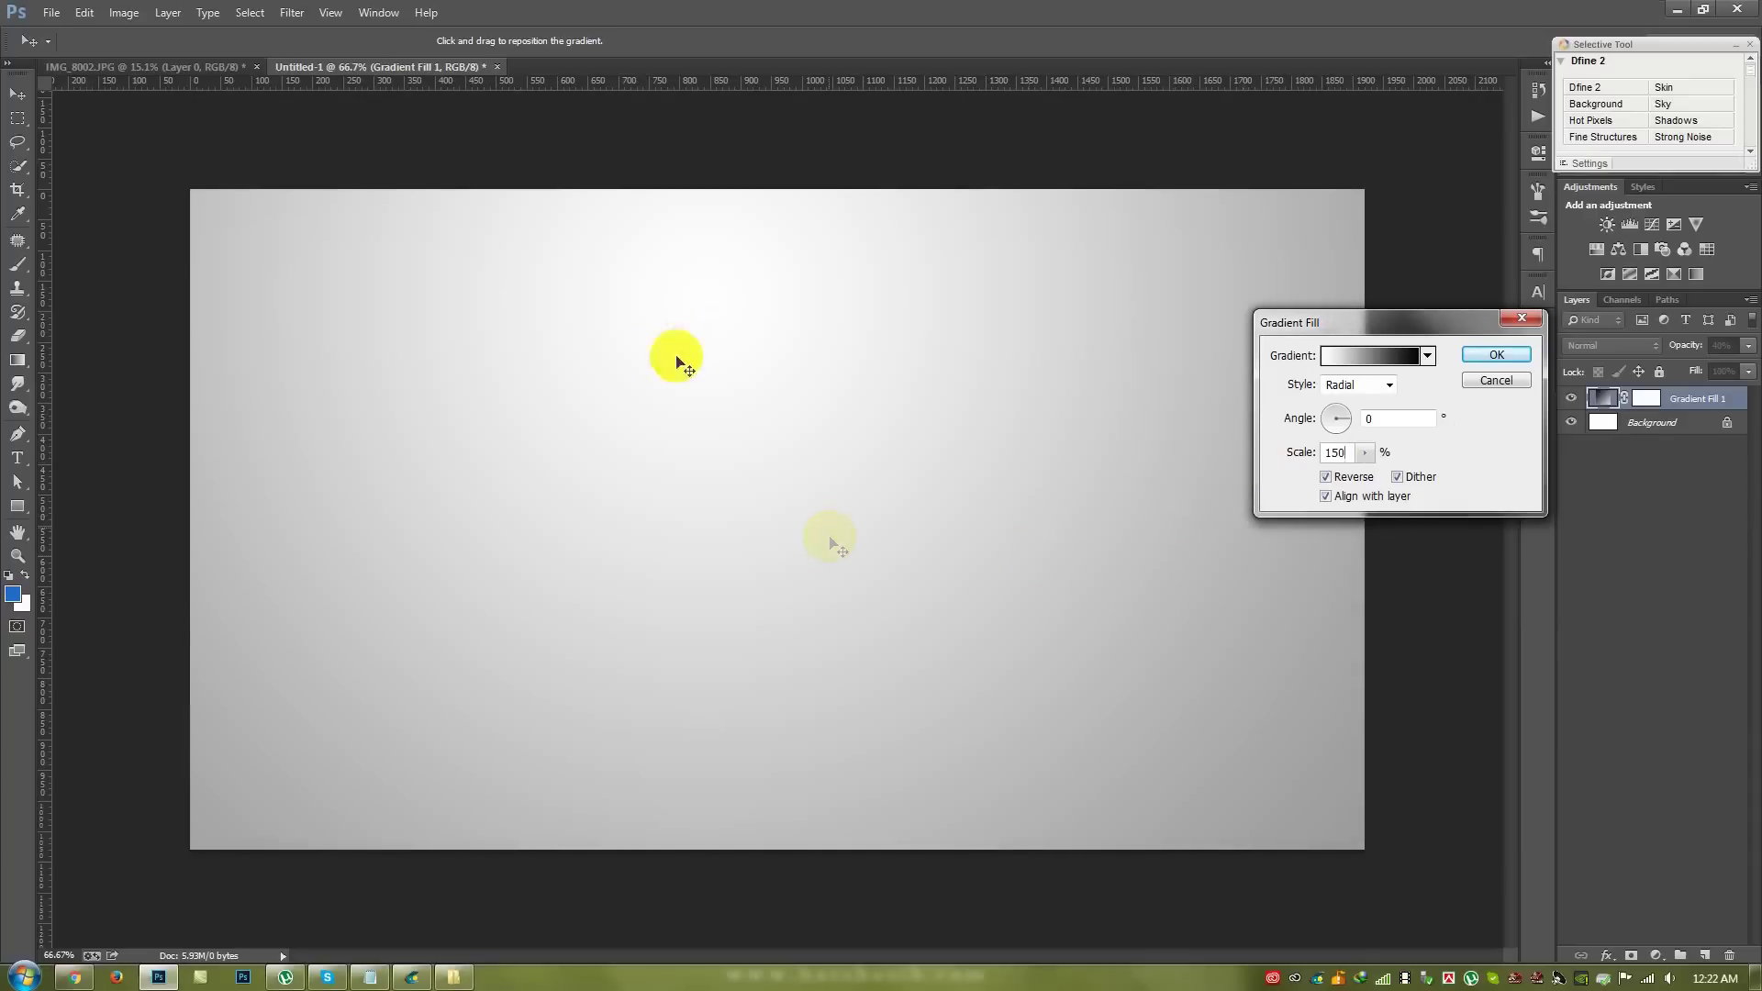
{"action": "left_click", "coordinate": [1496, 354]}
{"action": "left_click", "coordinate": [237, 69]}
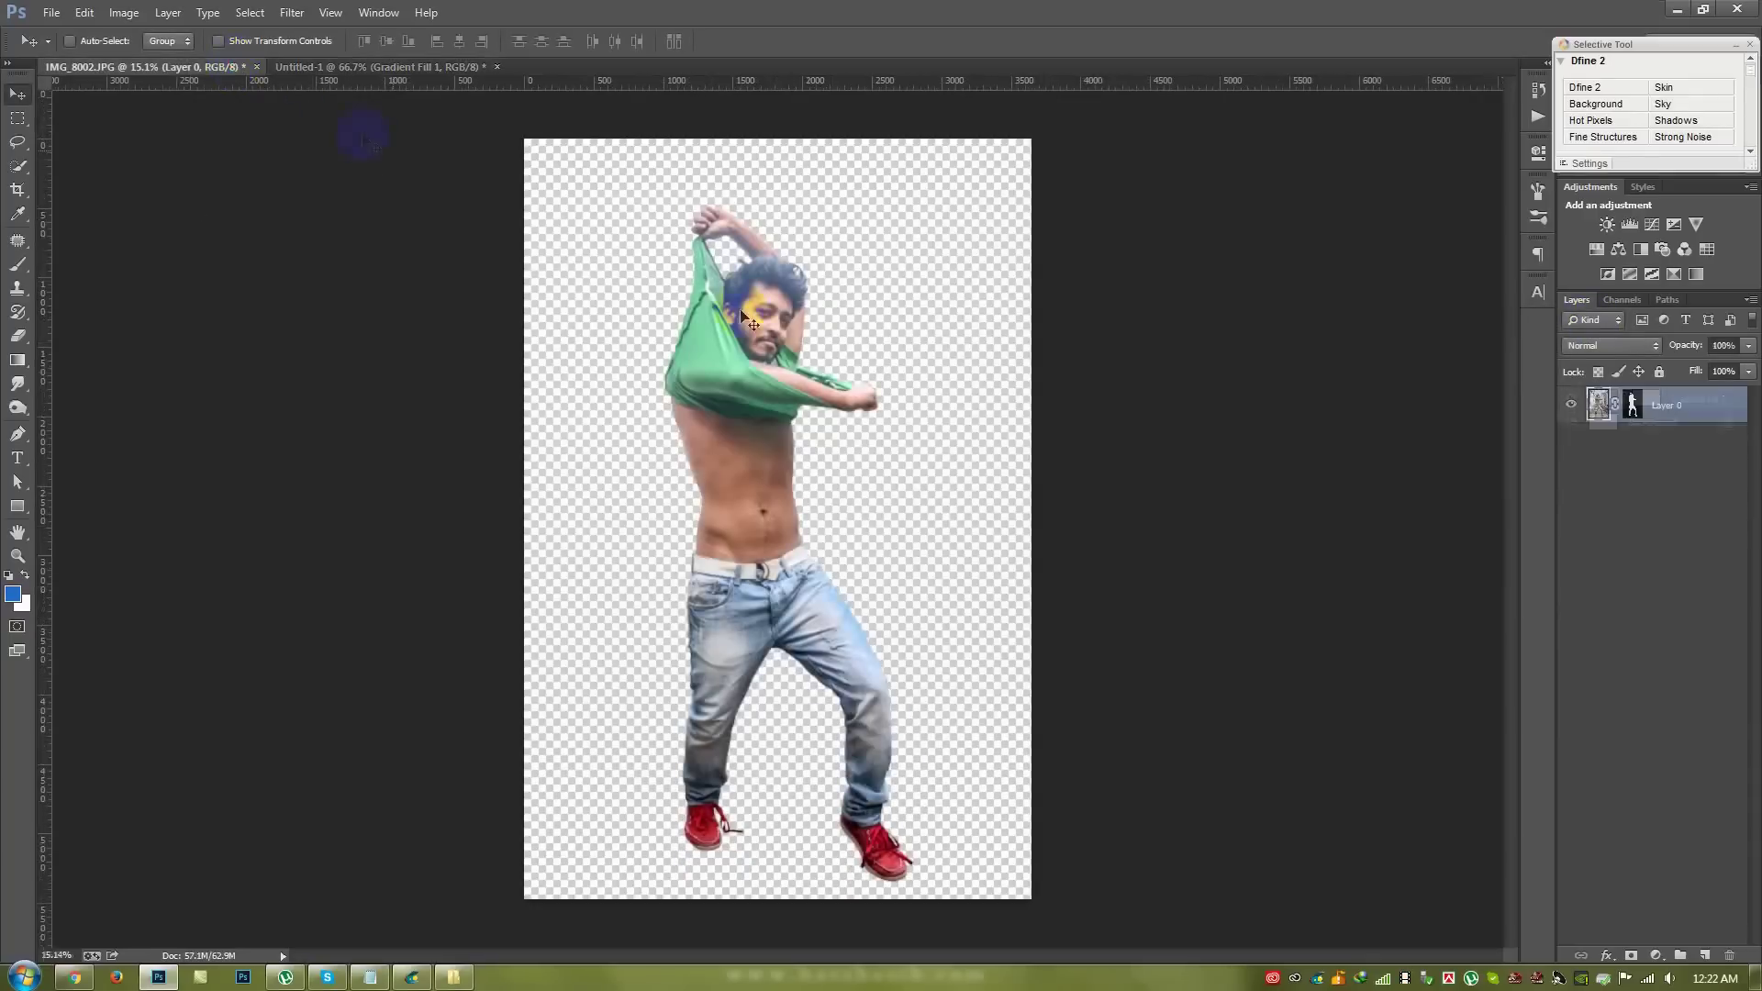
- Drag the cut-out man into the gradient document and lower him to show his head and arm
{"action": "mouse_move", "coordinate": [818, 491]}
{"action": "left_mouse_down"}
{"action": "mouse_move", "coordinate": [457, 74]}
{"action": "mouse_move", "coordinate": [833, 417]}
{"action": "left_mouse_up"}
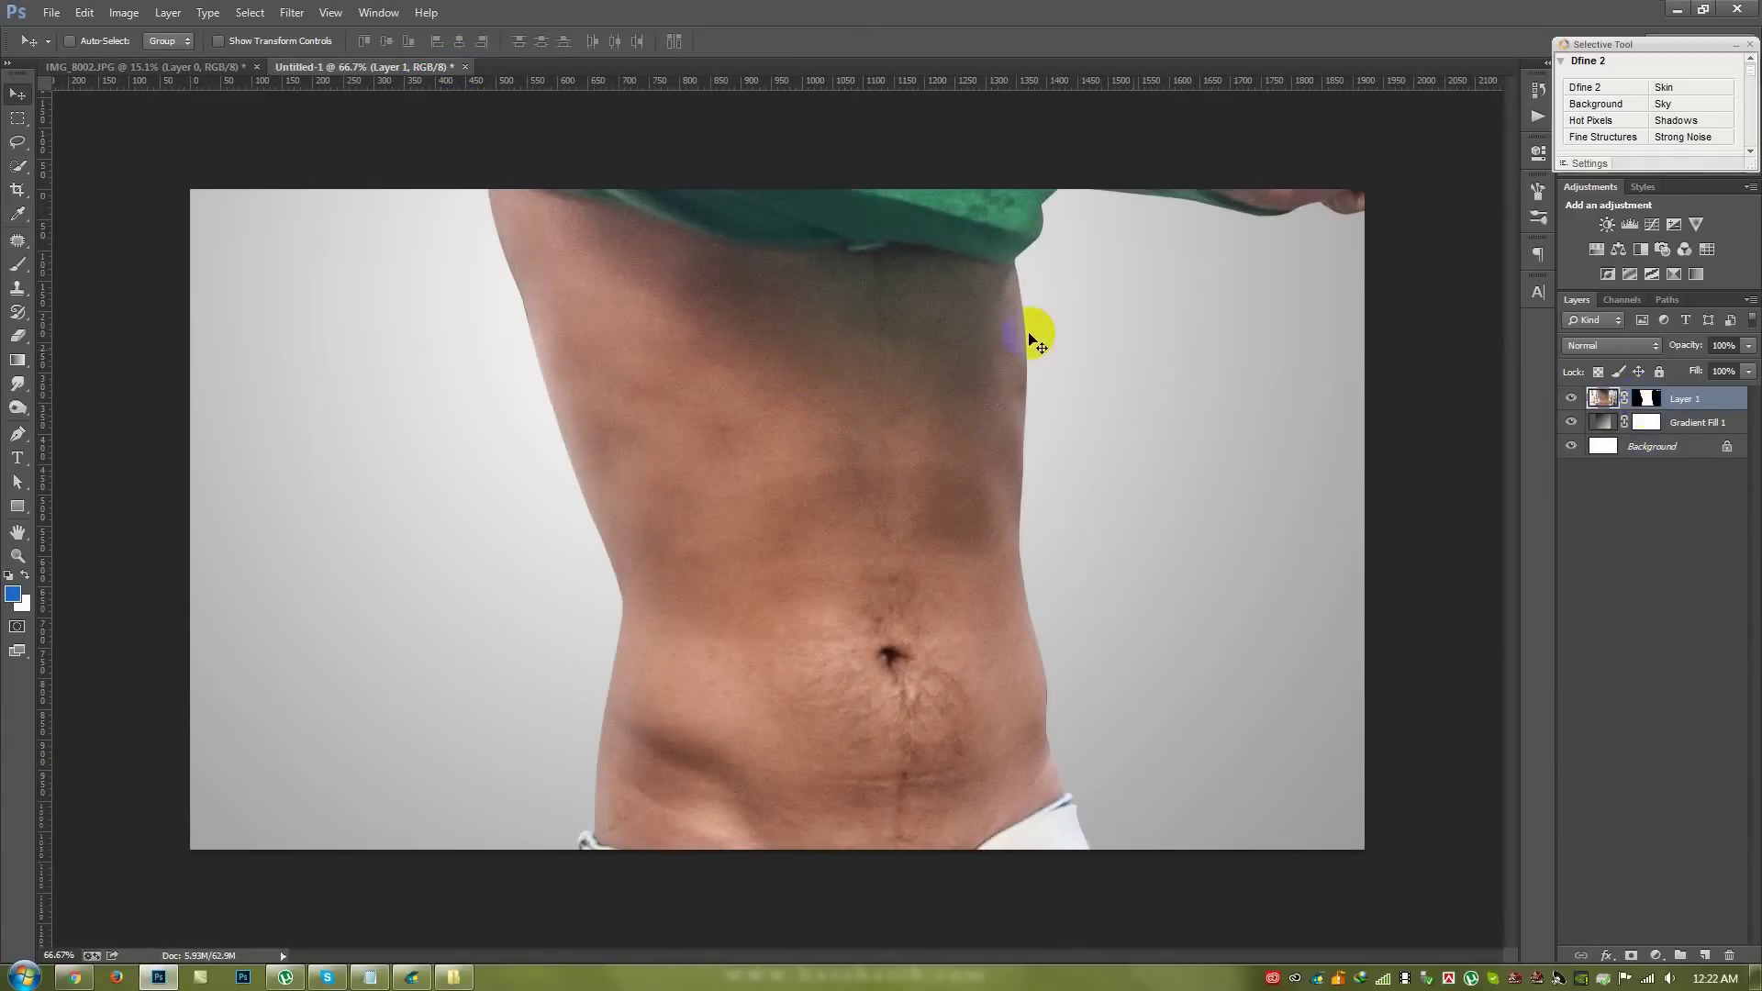
{"action": "left_click_drag", "start_coordinate": [1029, 339], "coordinate": [965, 488]}
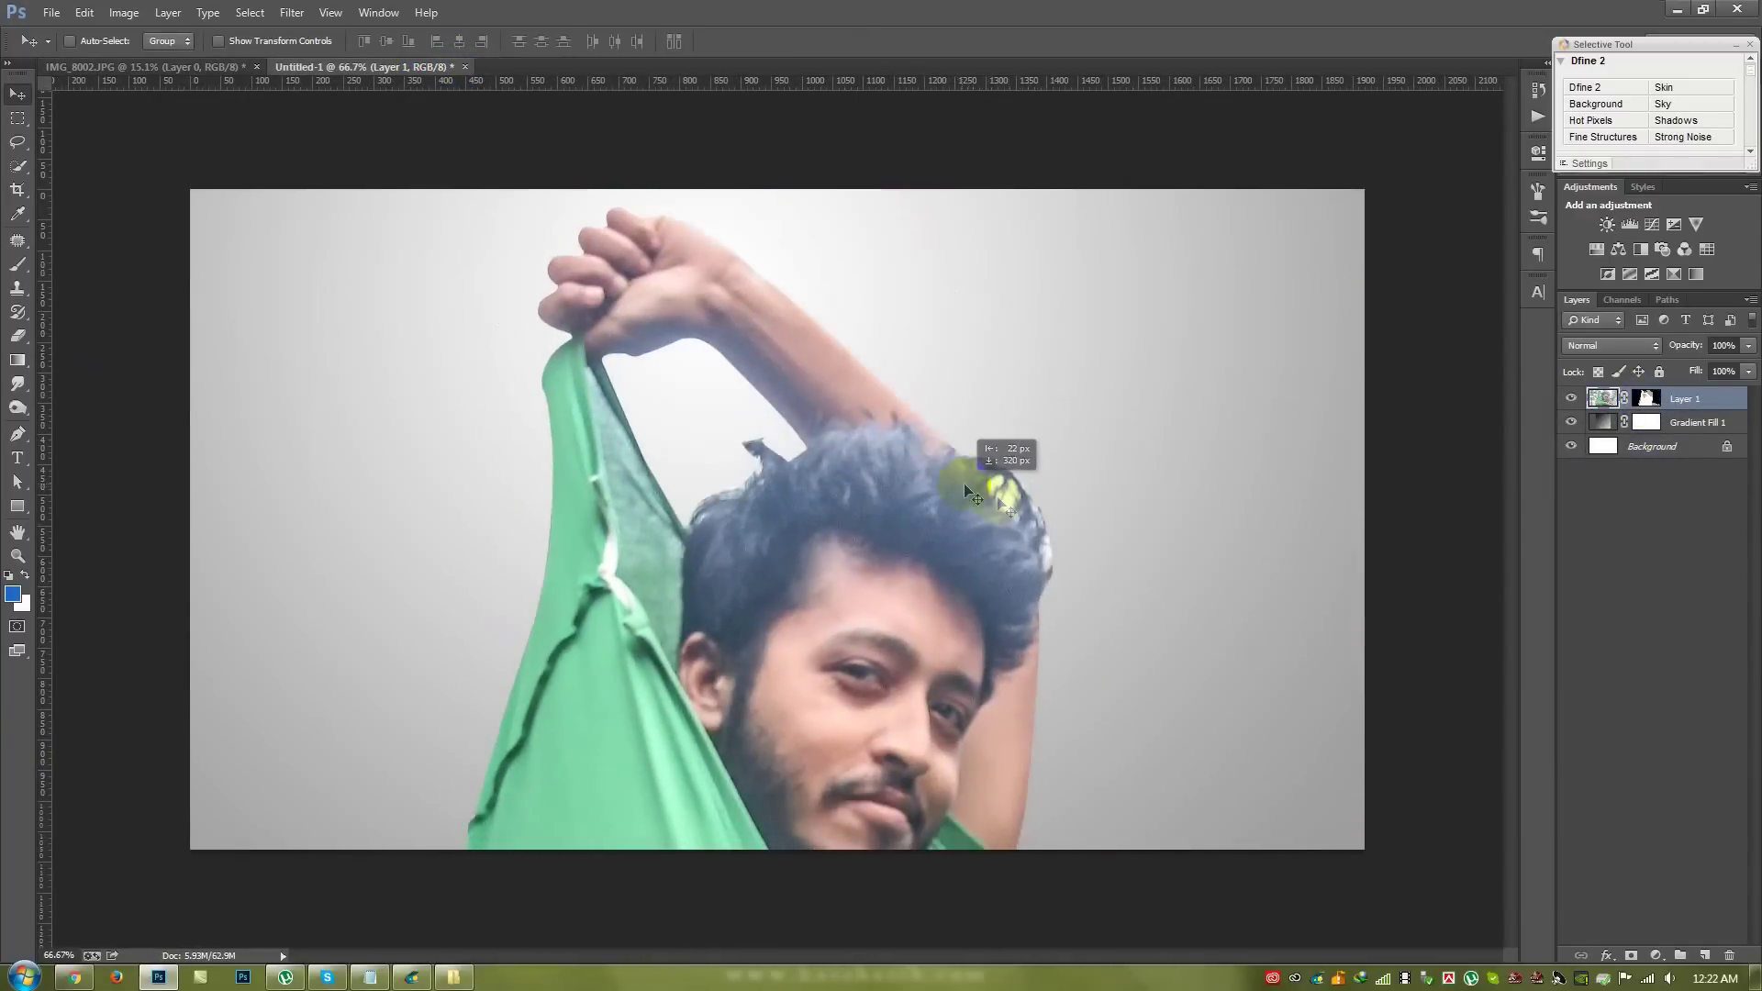
{"action": "right_click", "coordinate": [1645, 398]}
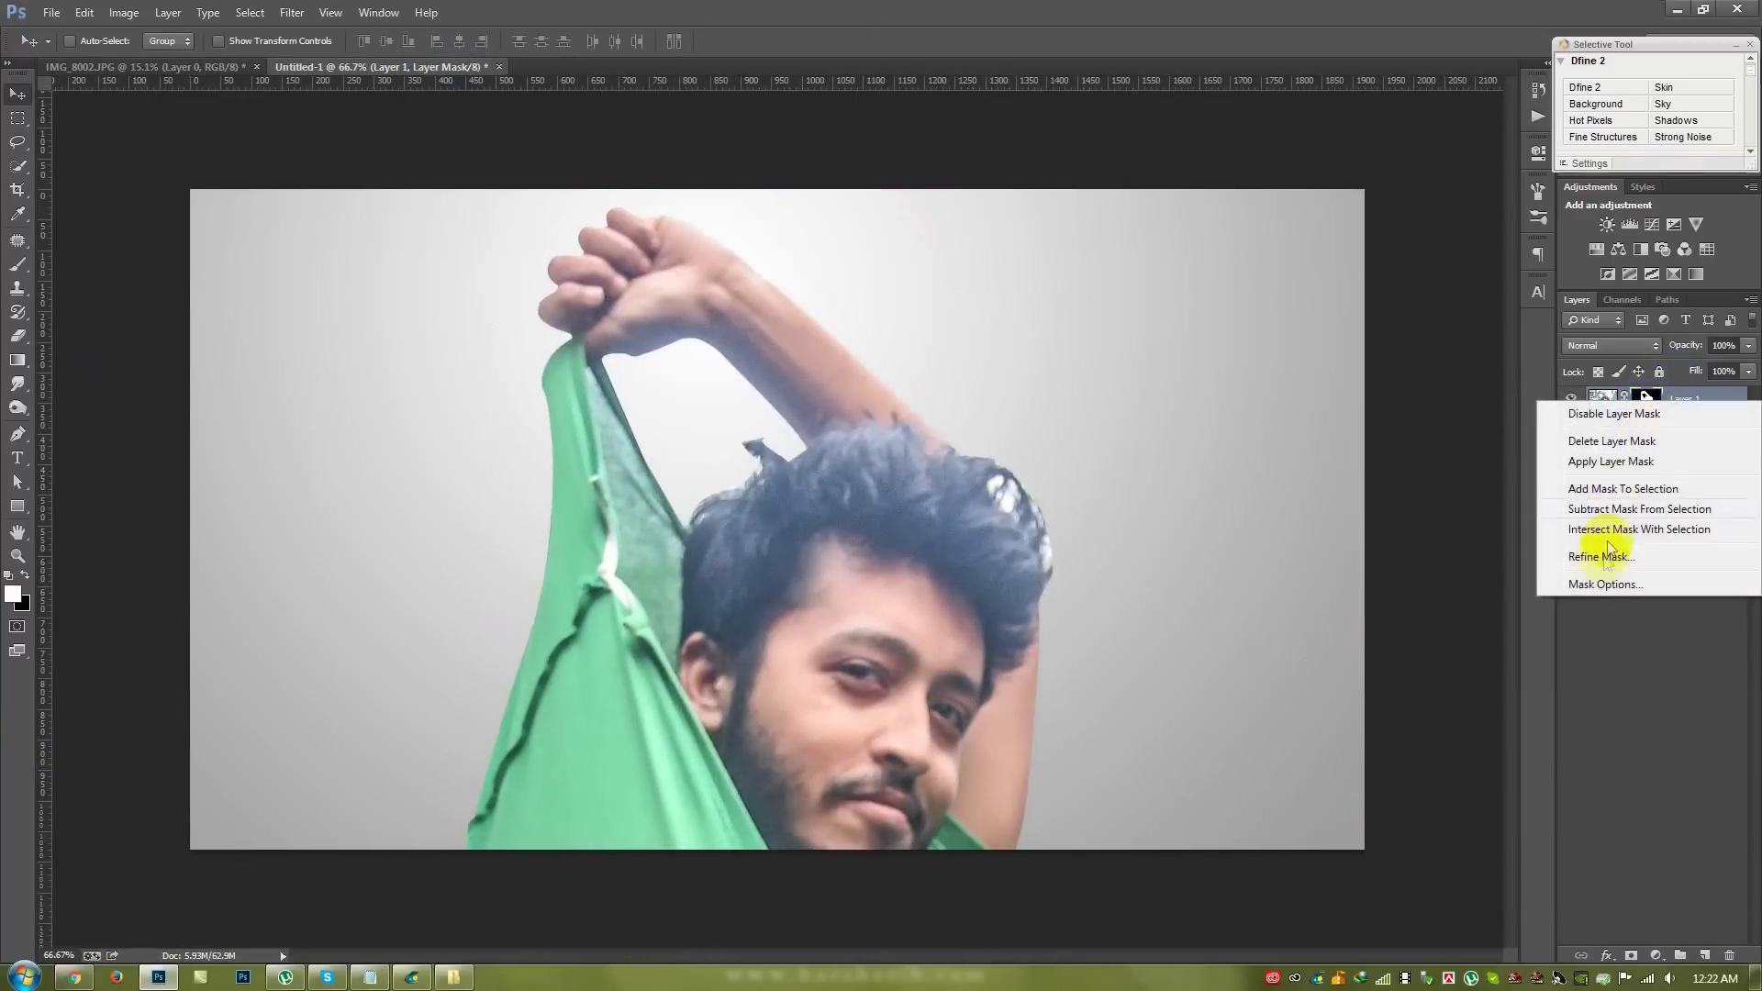
{"action": "left_click", "coordinate": [1598, 557]}
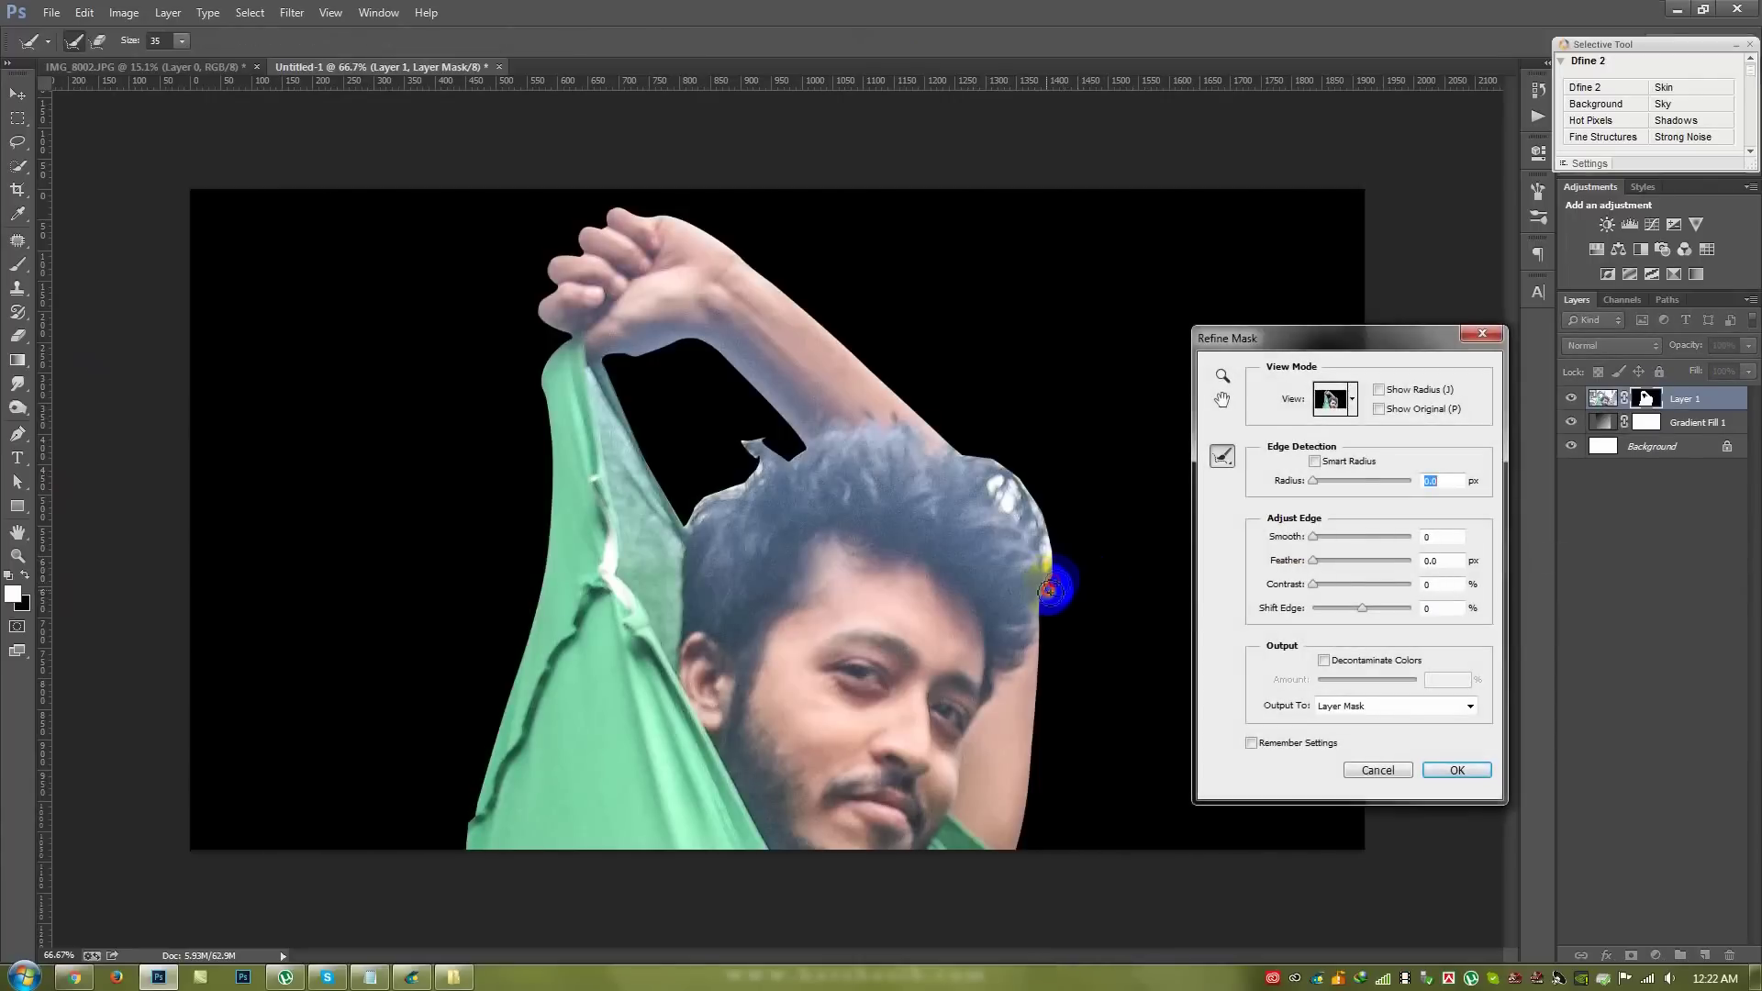
- Refine the mask edges around the man's hair with Refine Mask
{"action": "mouse_move", "coordinate": [1058, 556]}
{"action": "left_mouse_down"}
{"action": "mouse_move", "coordinate": [1048, 502]}
{"action": "mouse_move", "coordinate": [980, 457]}
{"action": "left_mouse_up"}
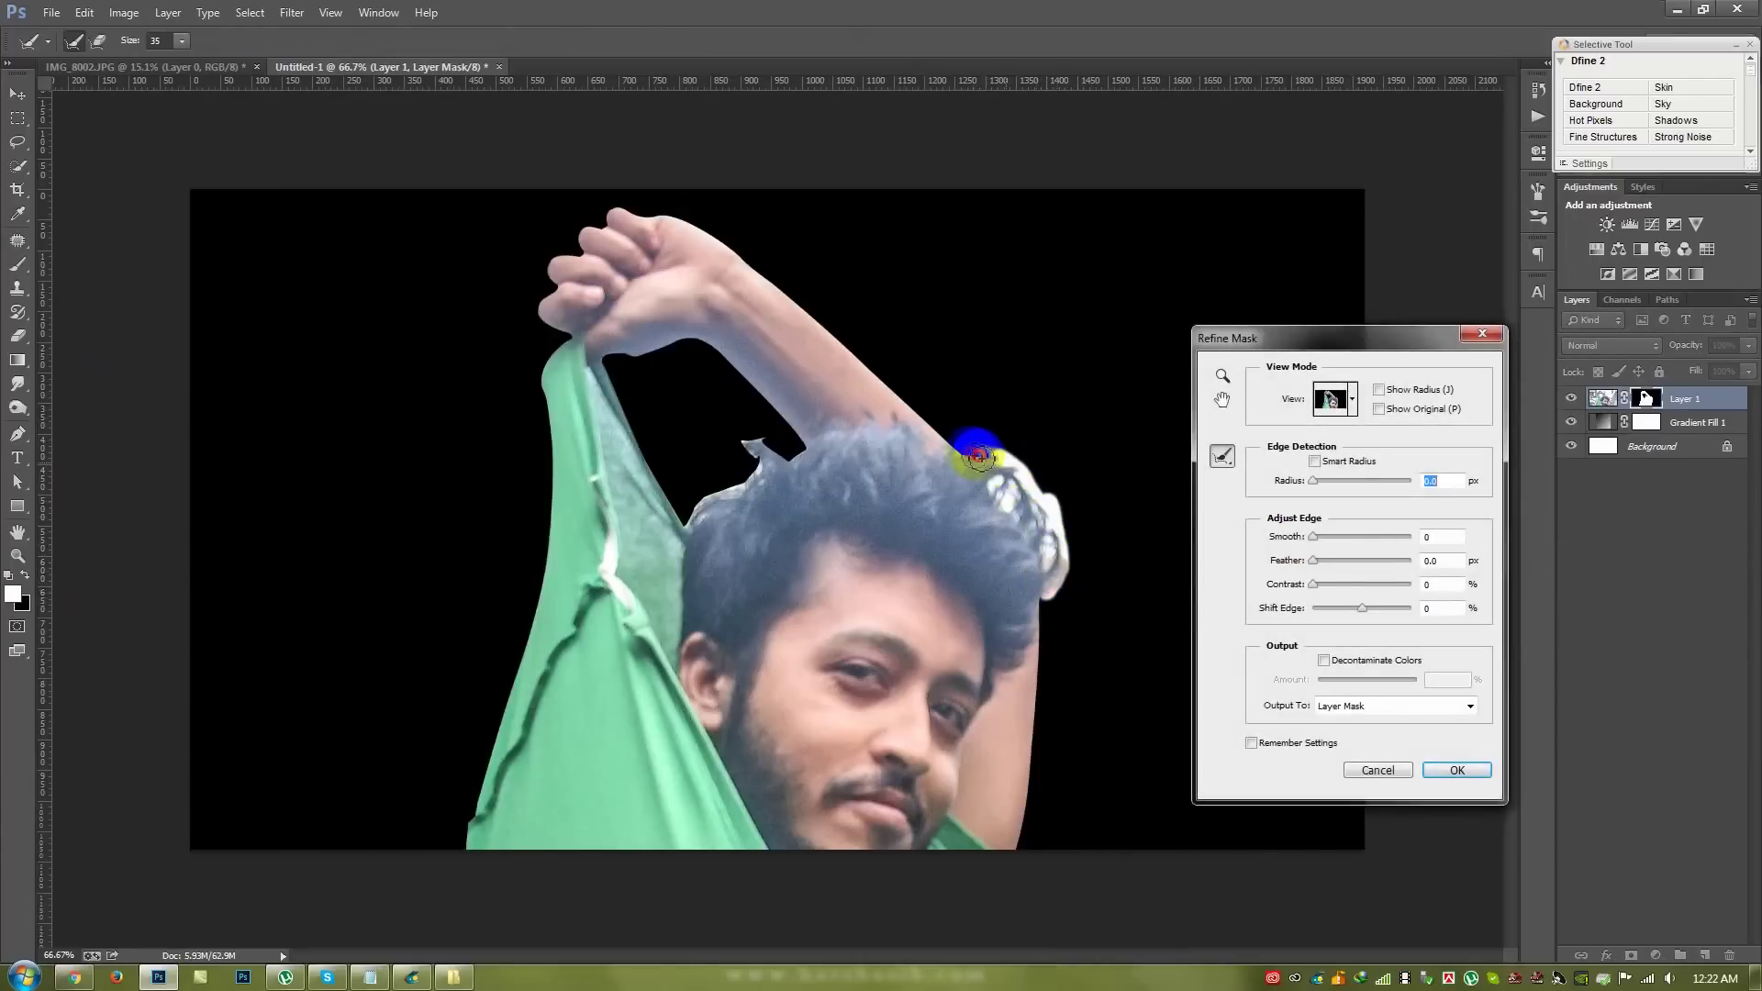
{"action": "left_click_drag", "start_coordinate": [978, 452], "coordinate": [995, 485]}
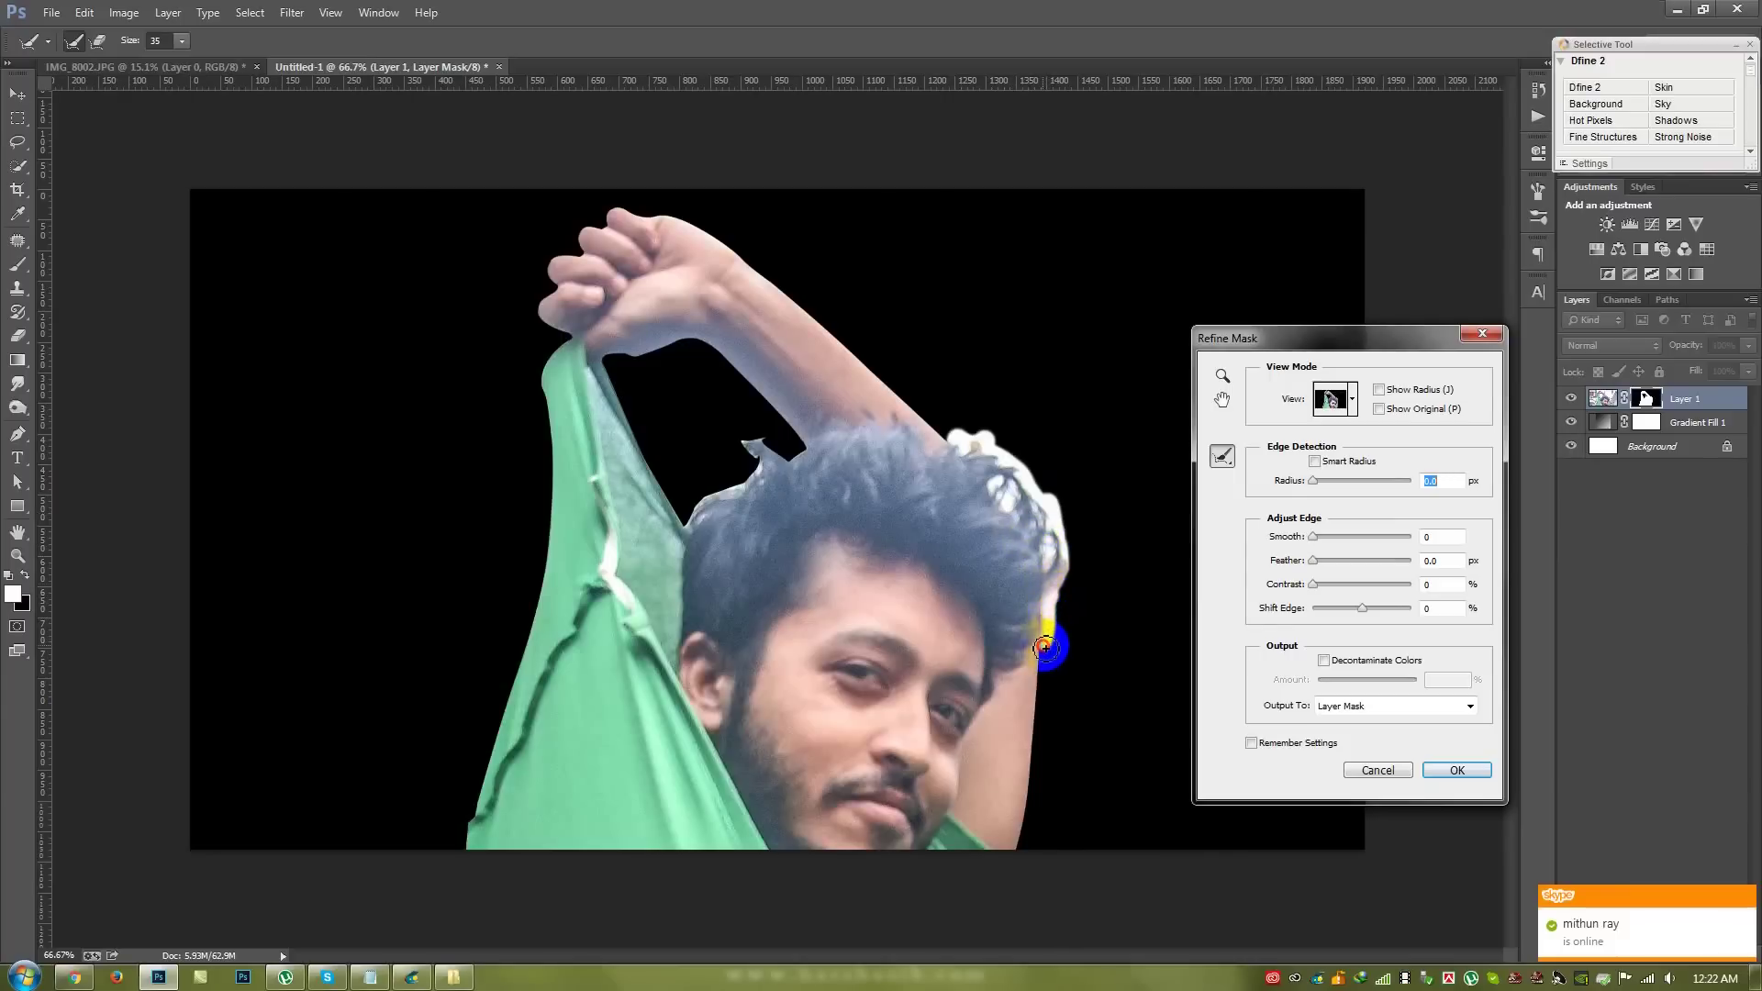
{"action": "left_click_drag", "start_coordinate": [1045, 647], "coordinate": [1051, 637]}
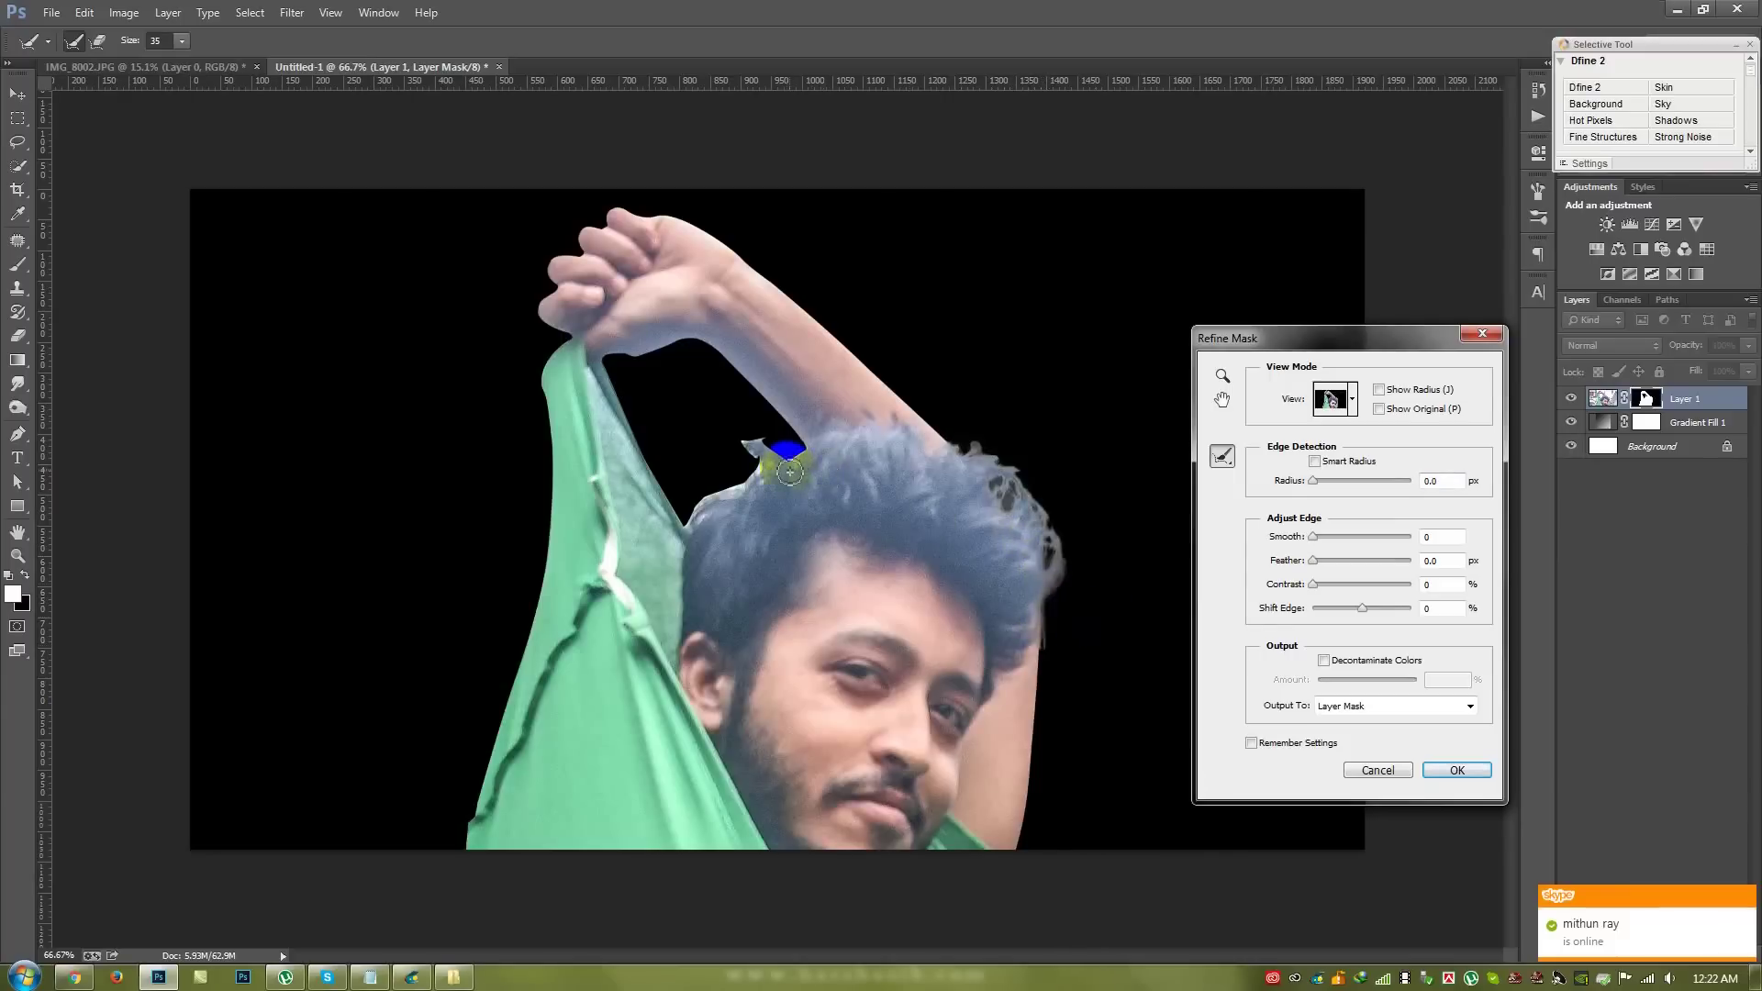
{"action": "left_click_drag", "start_coordinate": [808, 474], "coordinate": [742, 443]}
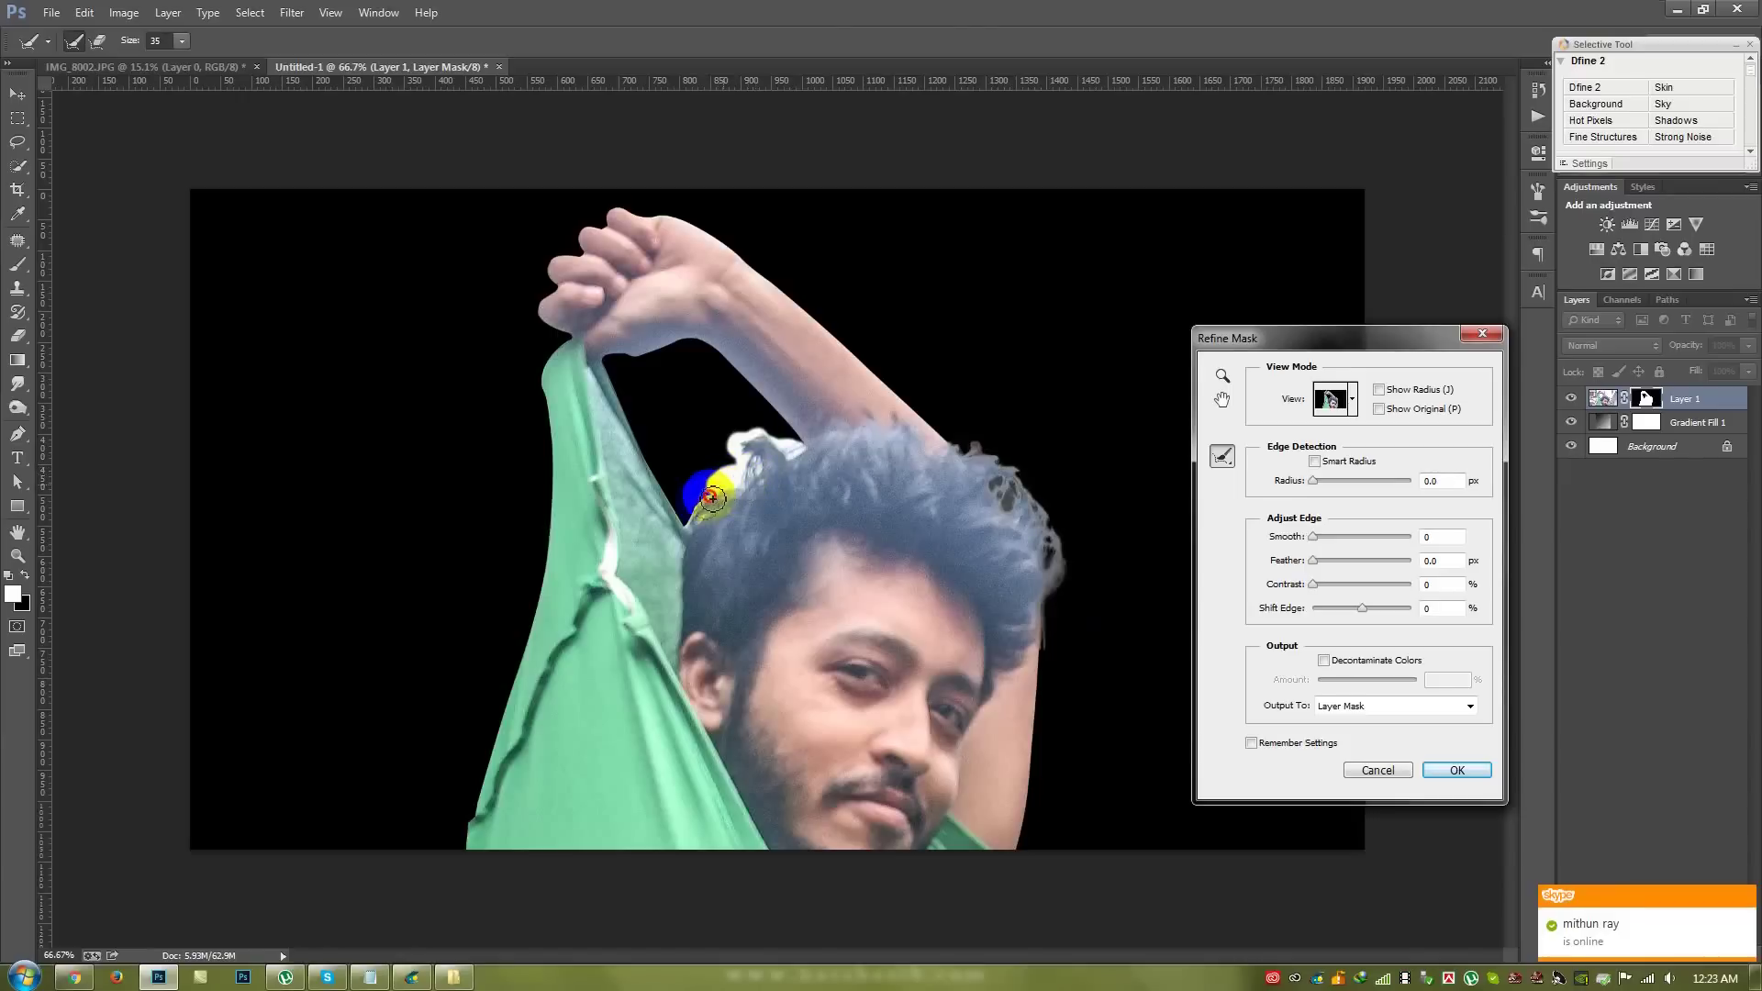
{"action": "mouse_move", "coordinate": [697, 523]}
{"action": "left_mouse_down"}
{"action": "mouse_move", "coordinate": [729, 475]}
{"action": "mouse_move", "coordinate": [787, 447]}
{"action": "left_mouse_up"}
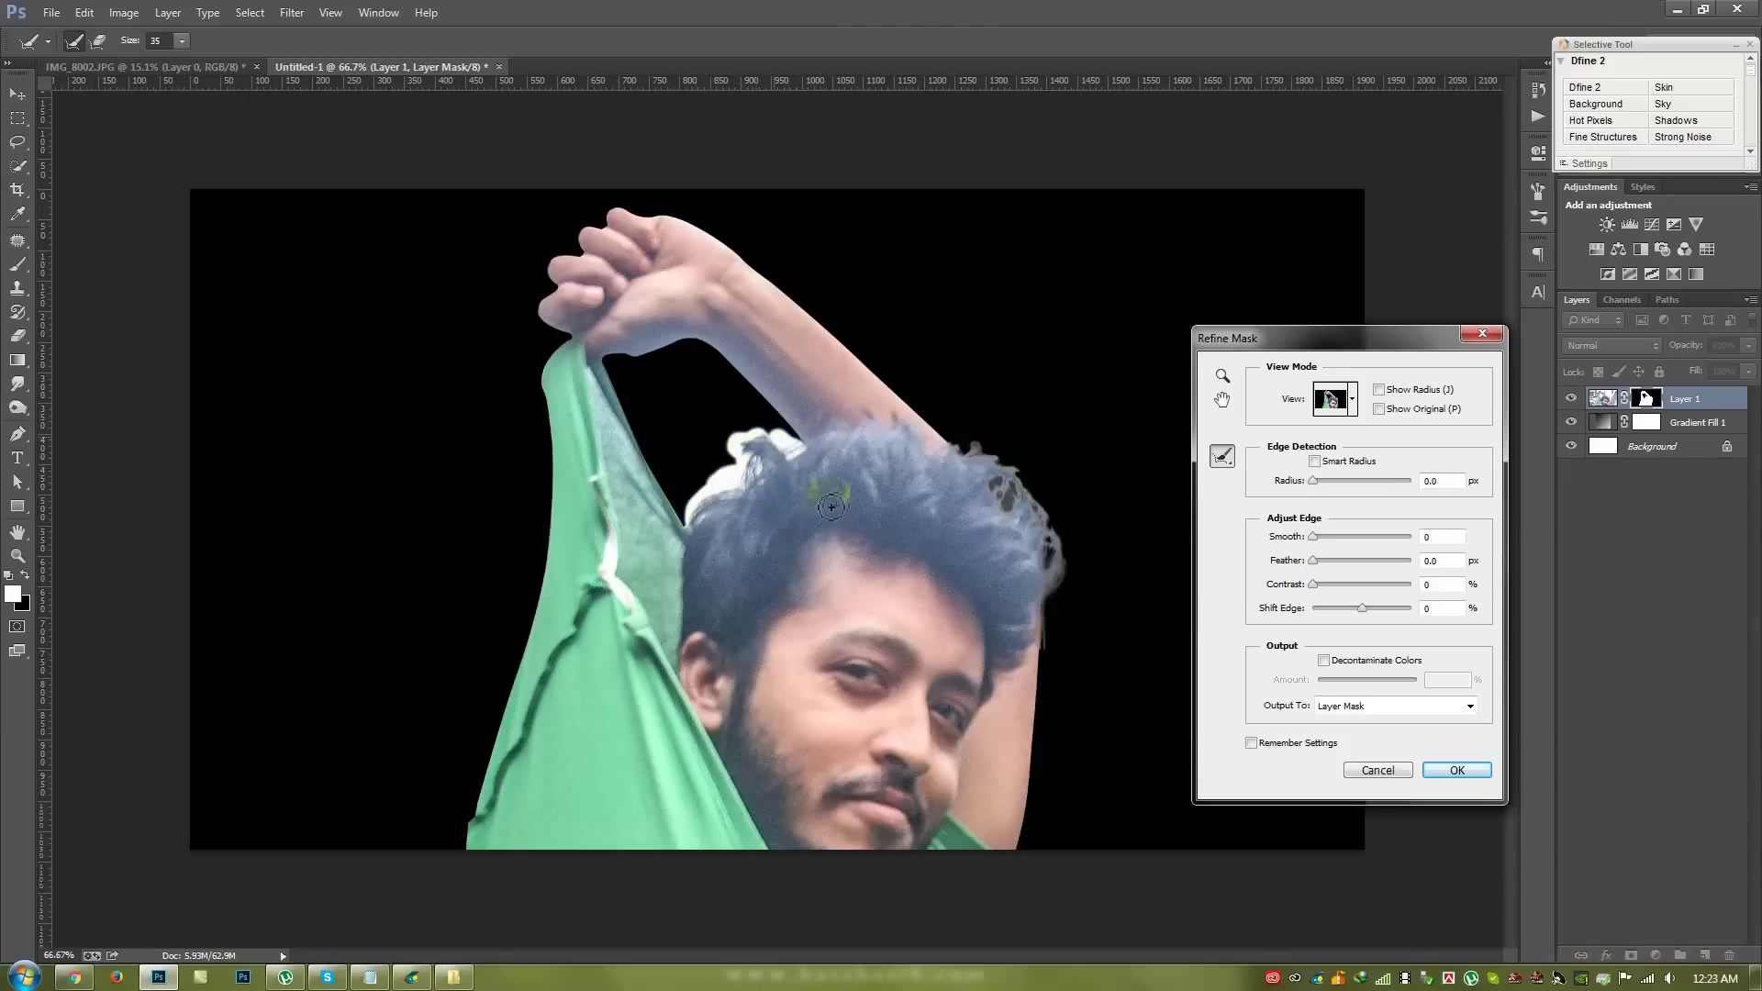
{"action": "left_click_drag", "start_coordinate": [1044, 500], "coordinate": [1089, 551]}
{"action": "left_click", "coordinate": [1456, 770]}
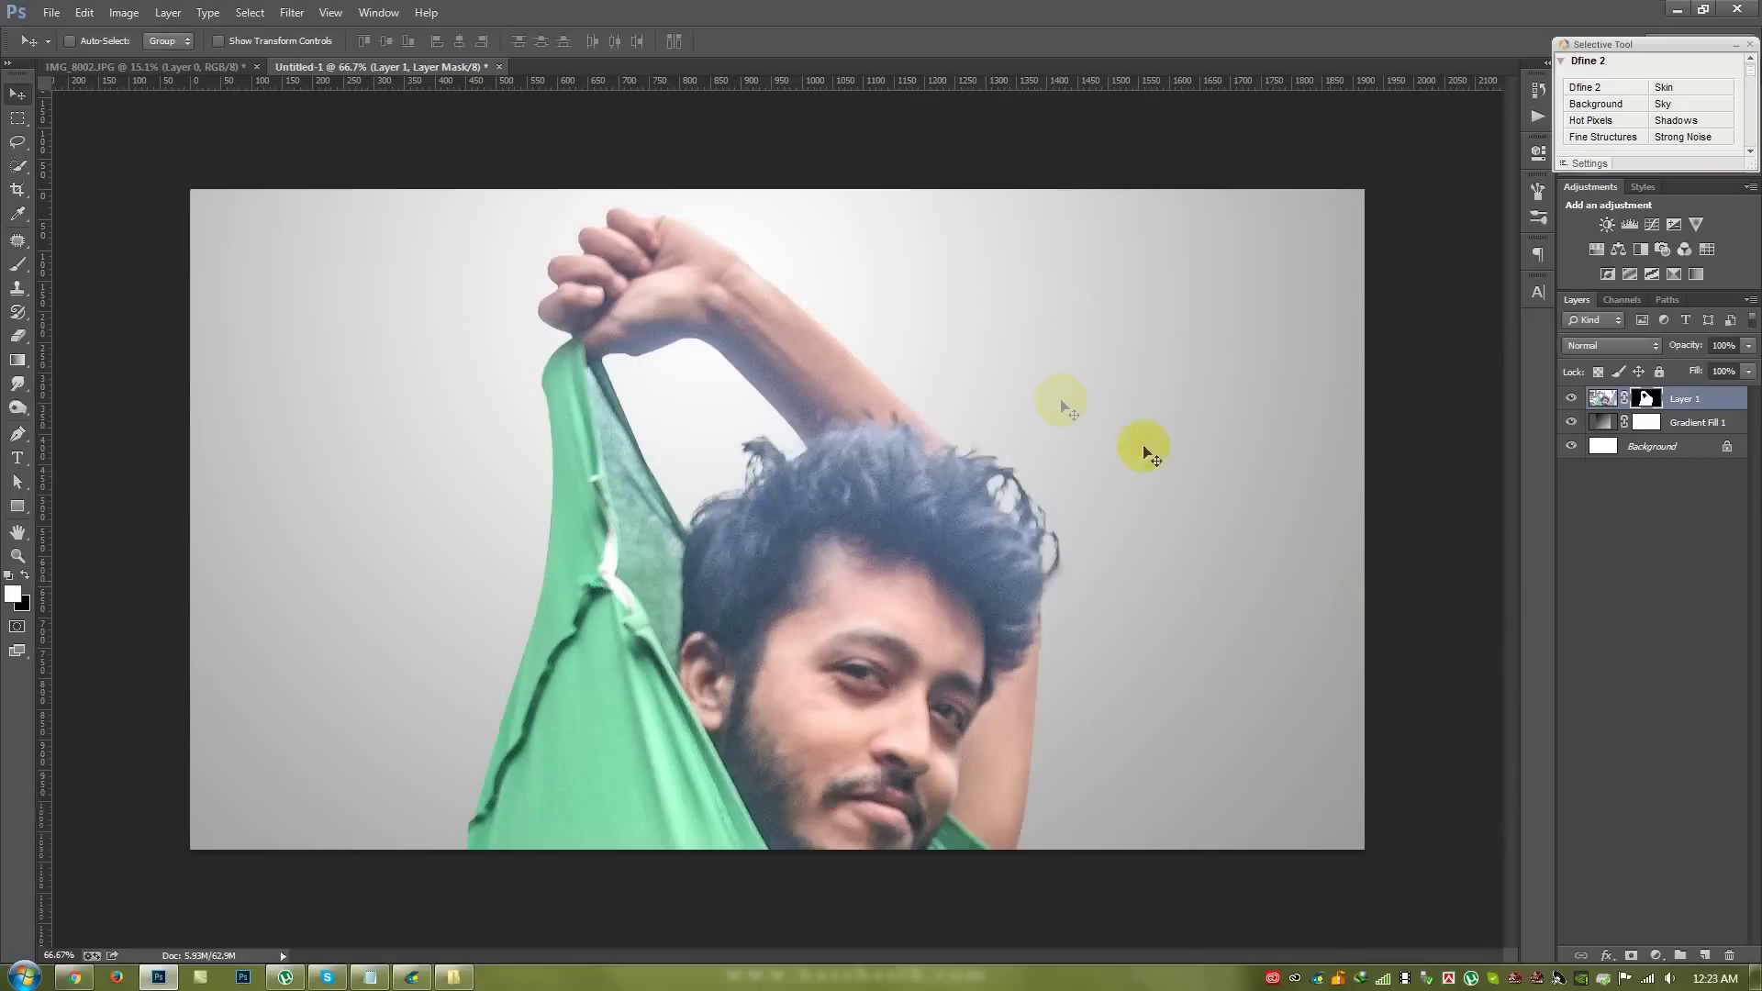
- Touch up the mask along the hair tips with a size-100 brush
{"action": "left_click", "coordinate": [79, 307]}
{"action": "left_click", "coordinate": [20, 275]}
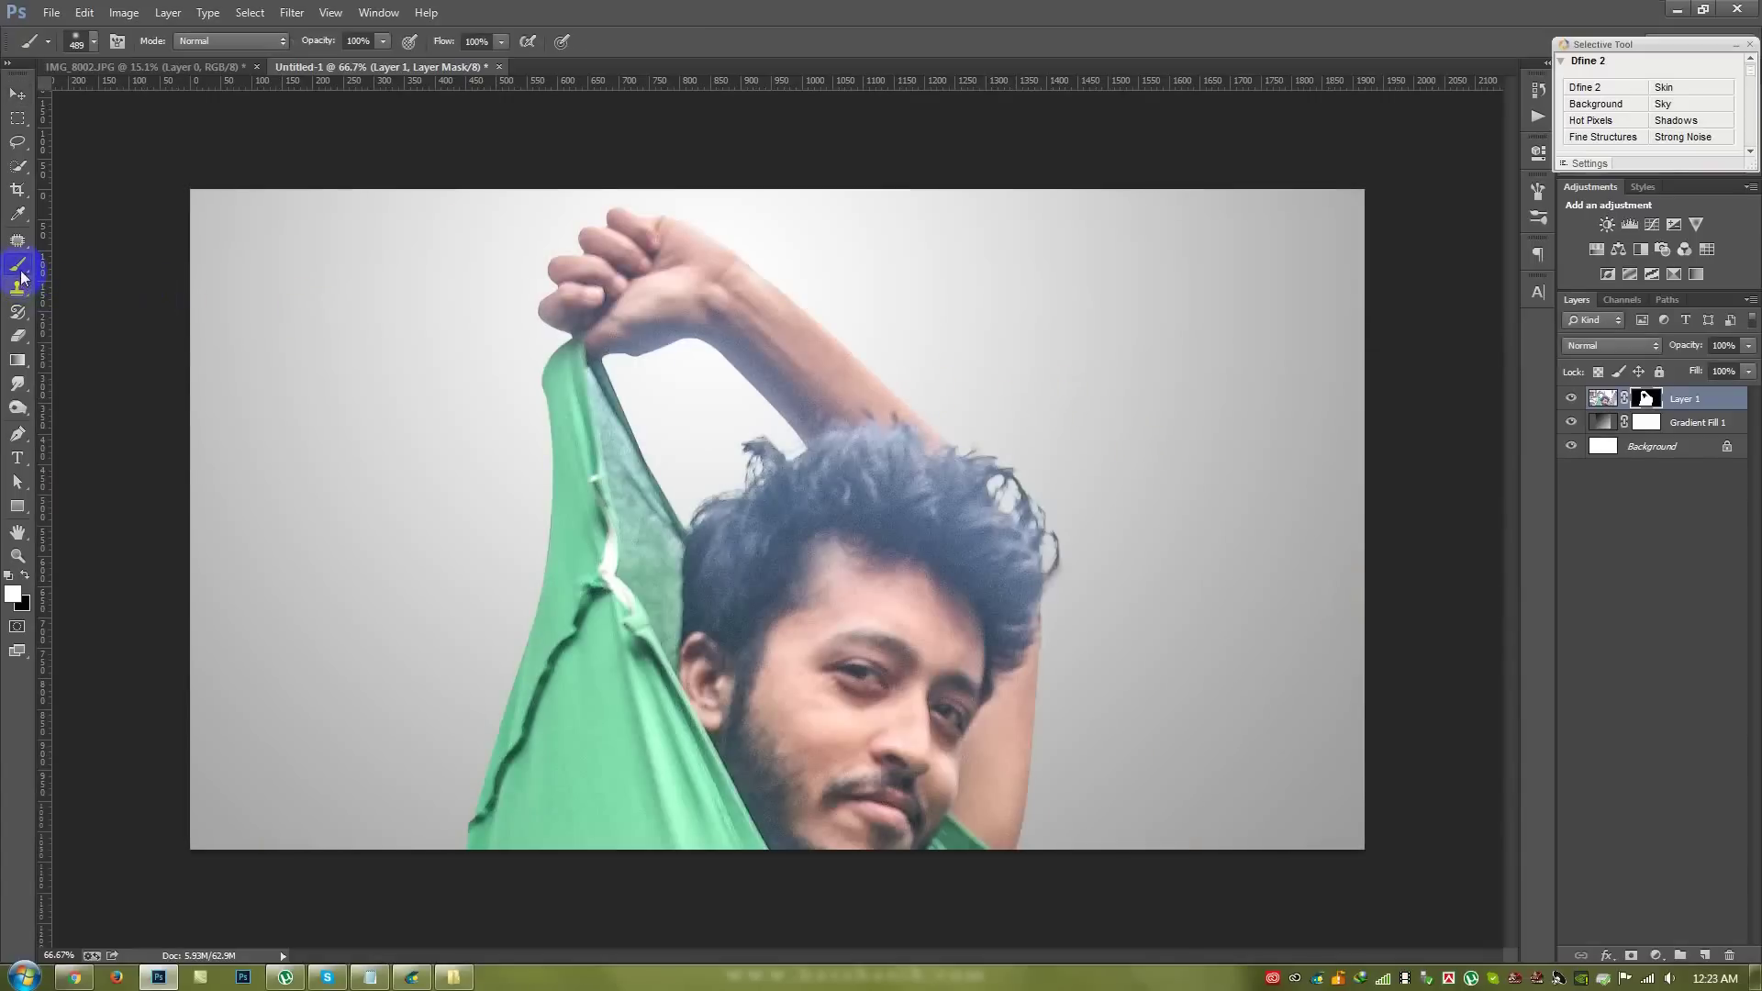
{"action": "key", "text": "bracketleft"}
{"action": "key", "text": "bracketleft"}
{"action": "key", "text": "bracketleft"}
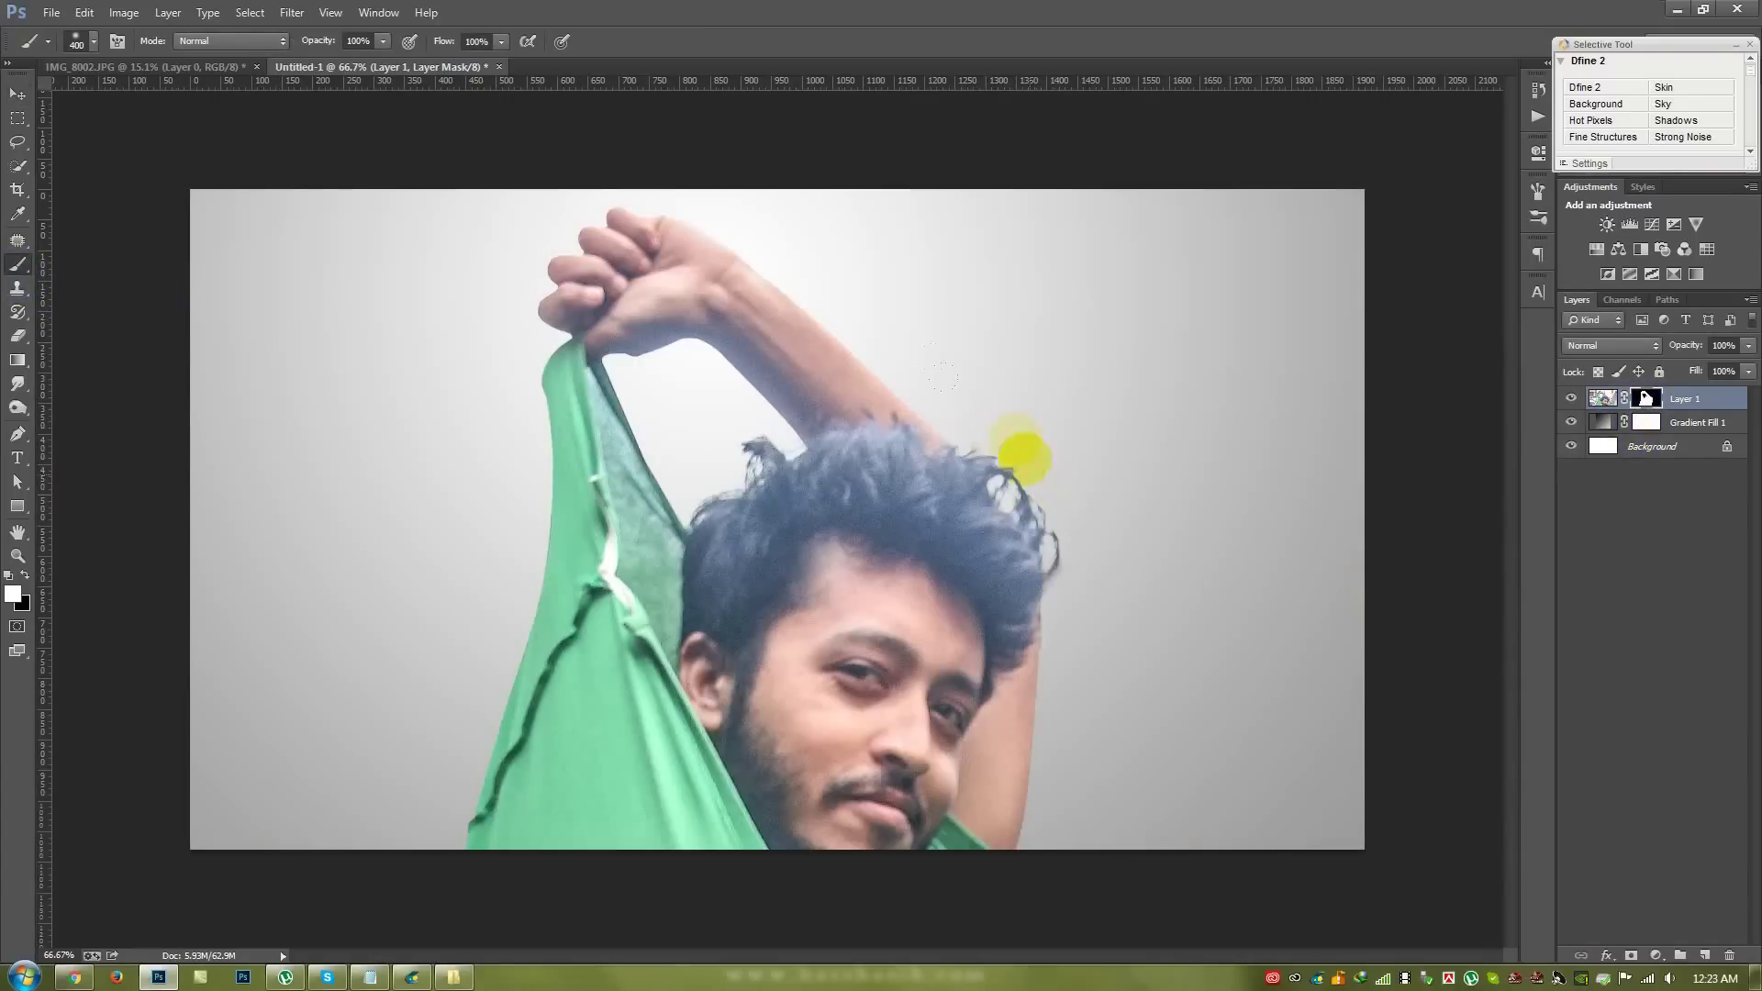
{"action": "left_click_drag", "start_coordinate": [975, 447], "coordinate": [1038, 450]}
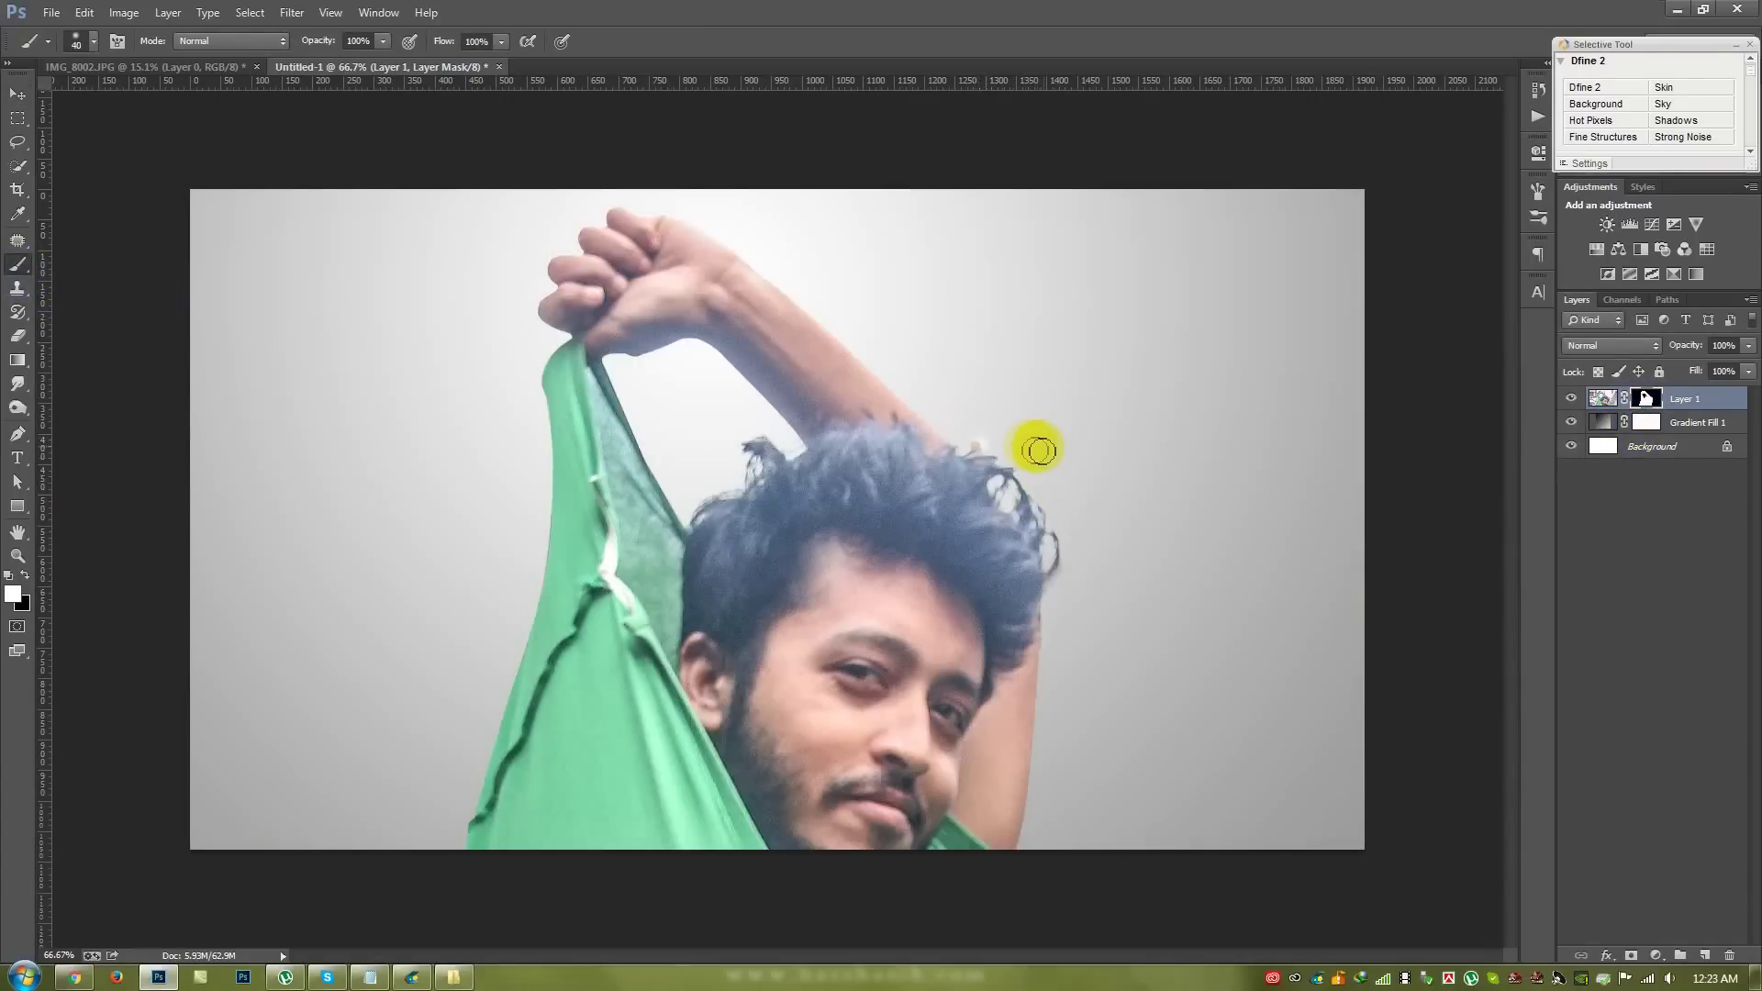
{"action": "left_click", "coordinate": [989, 452]}
{"action": "left_click_drag", "start_coordinate": [982, 451], "coordinate": [1054, 444]}
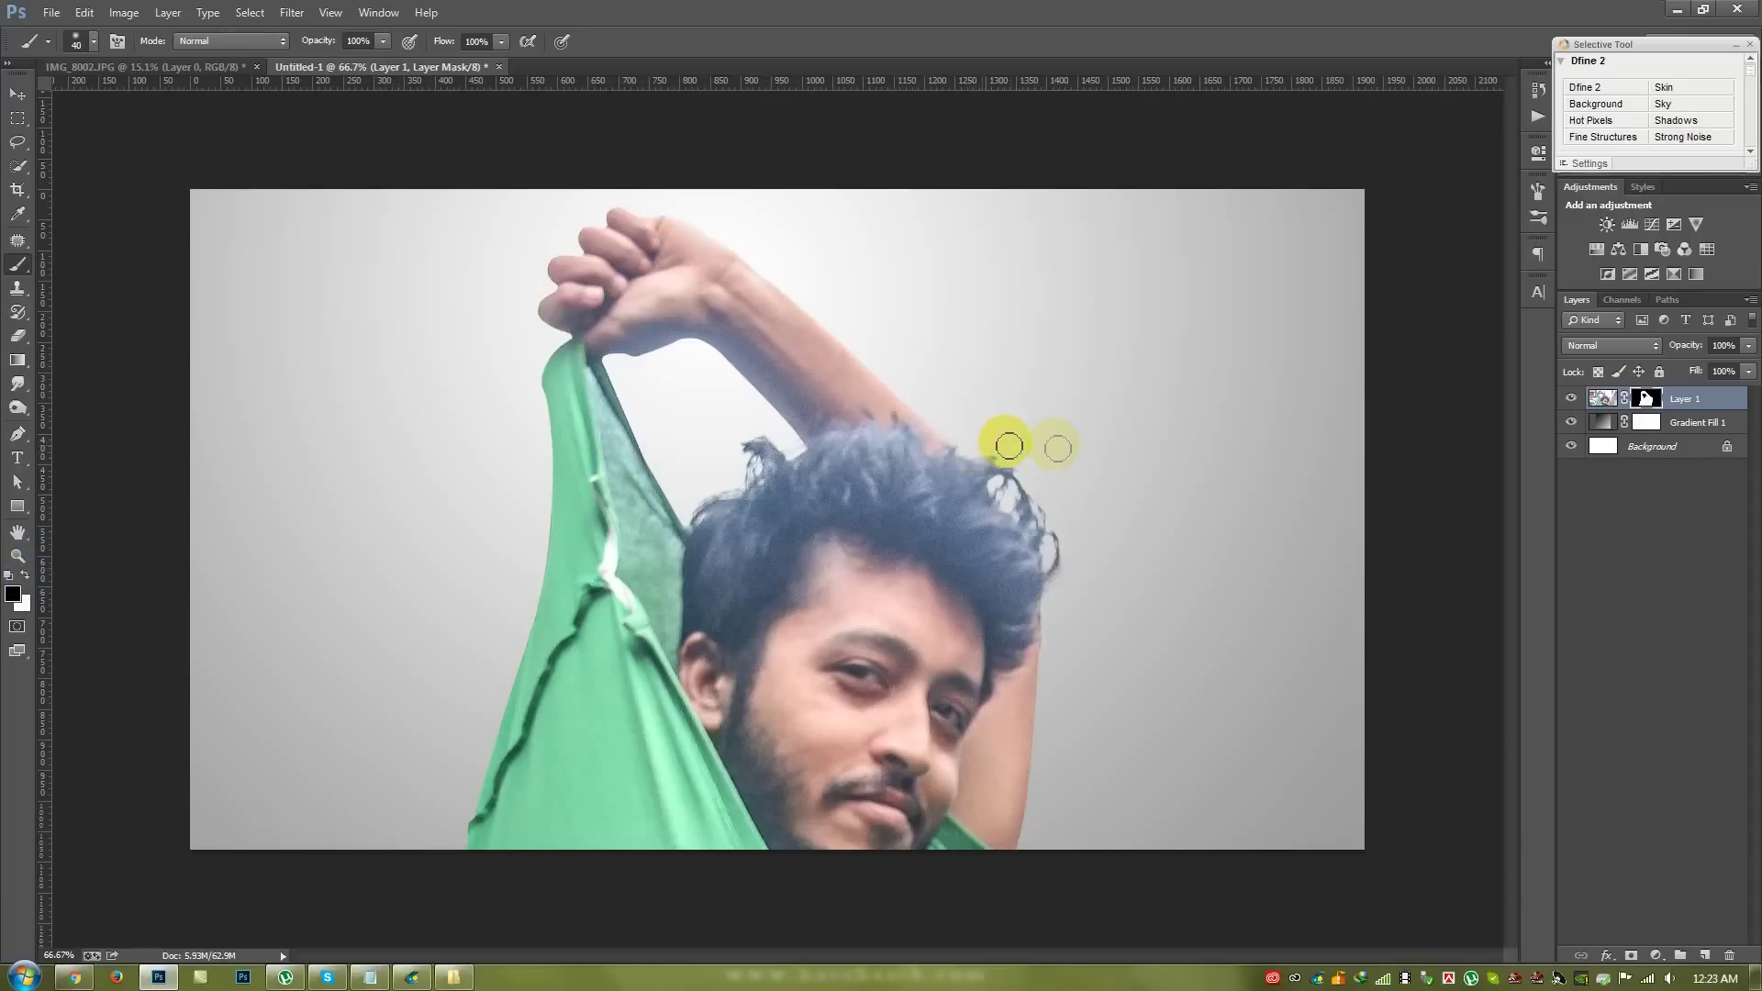
{"action": "key", "text": "ctrl+minus"}
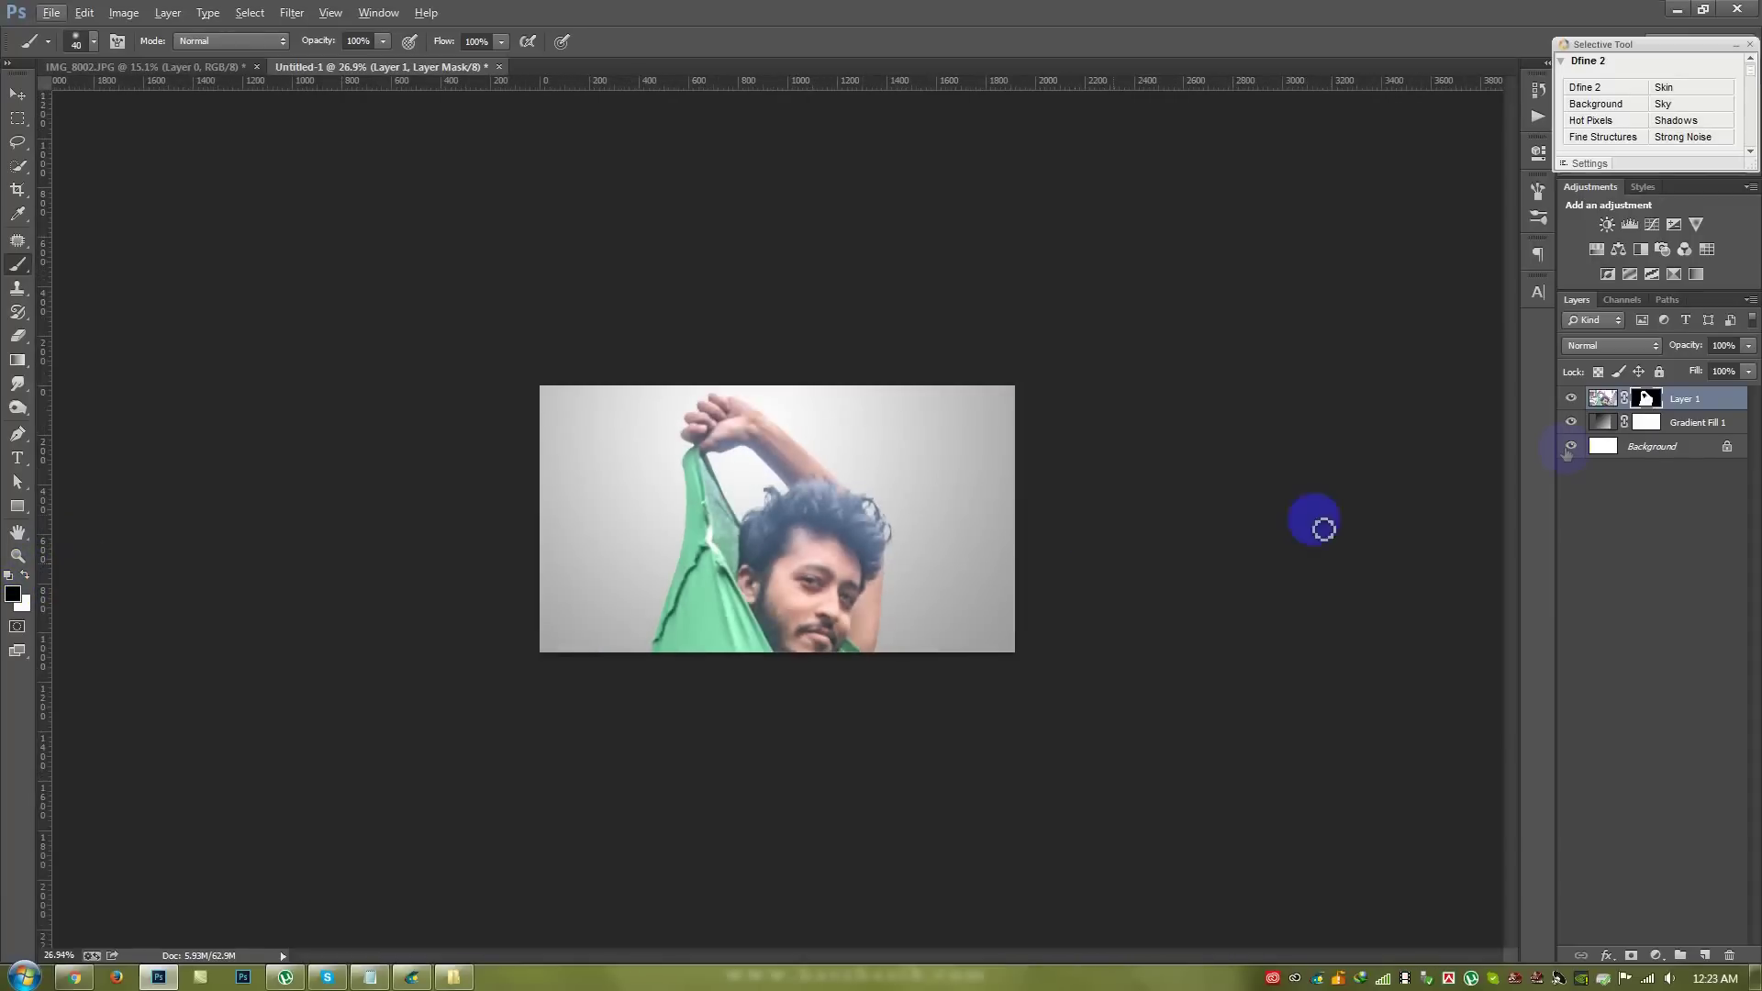
- Convert the man's layer to a smart object and scale him down to fit the canvas
{"action": "right_click", "coordinate": [1696, 398]}
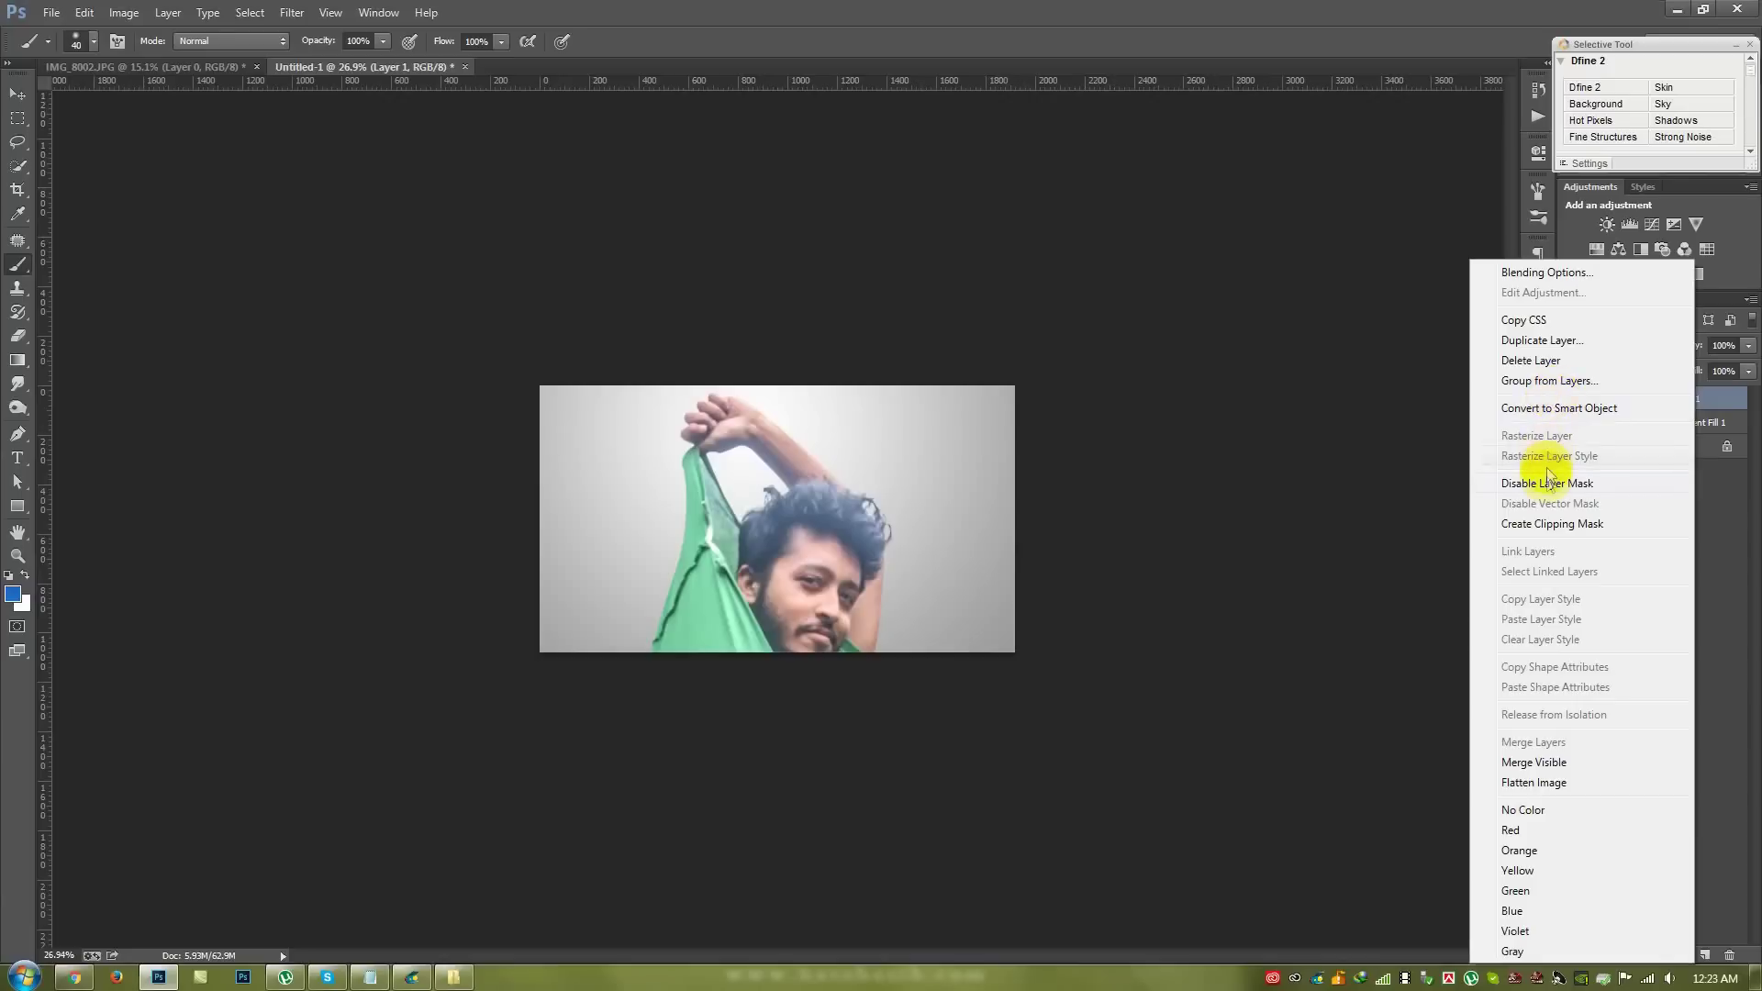
{"action": "left_click", "coordinate": [1542, 409]}
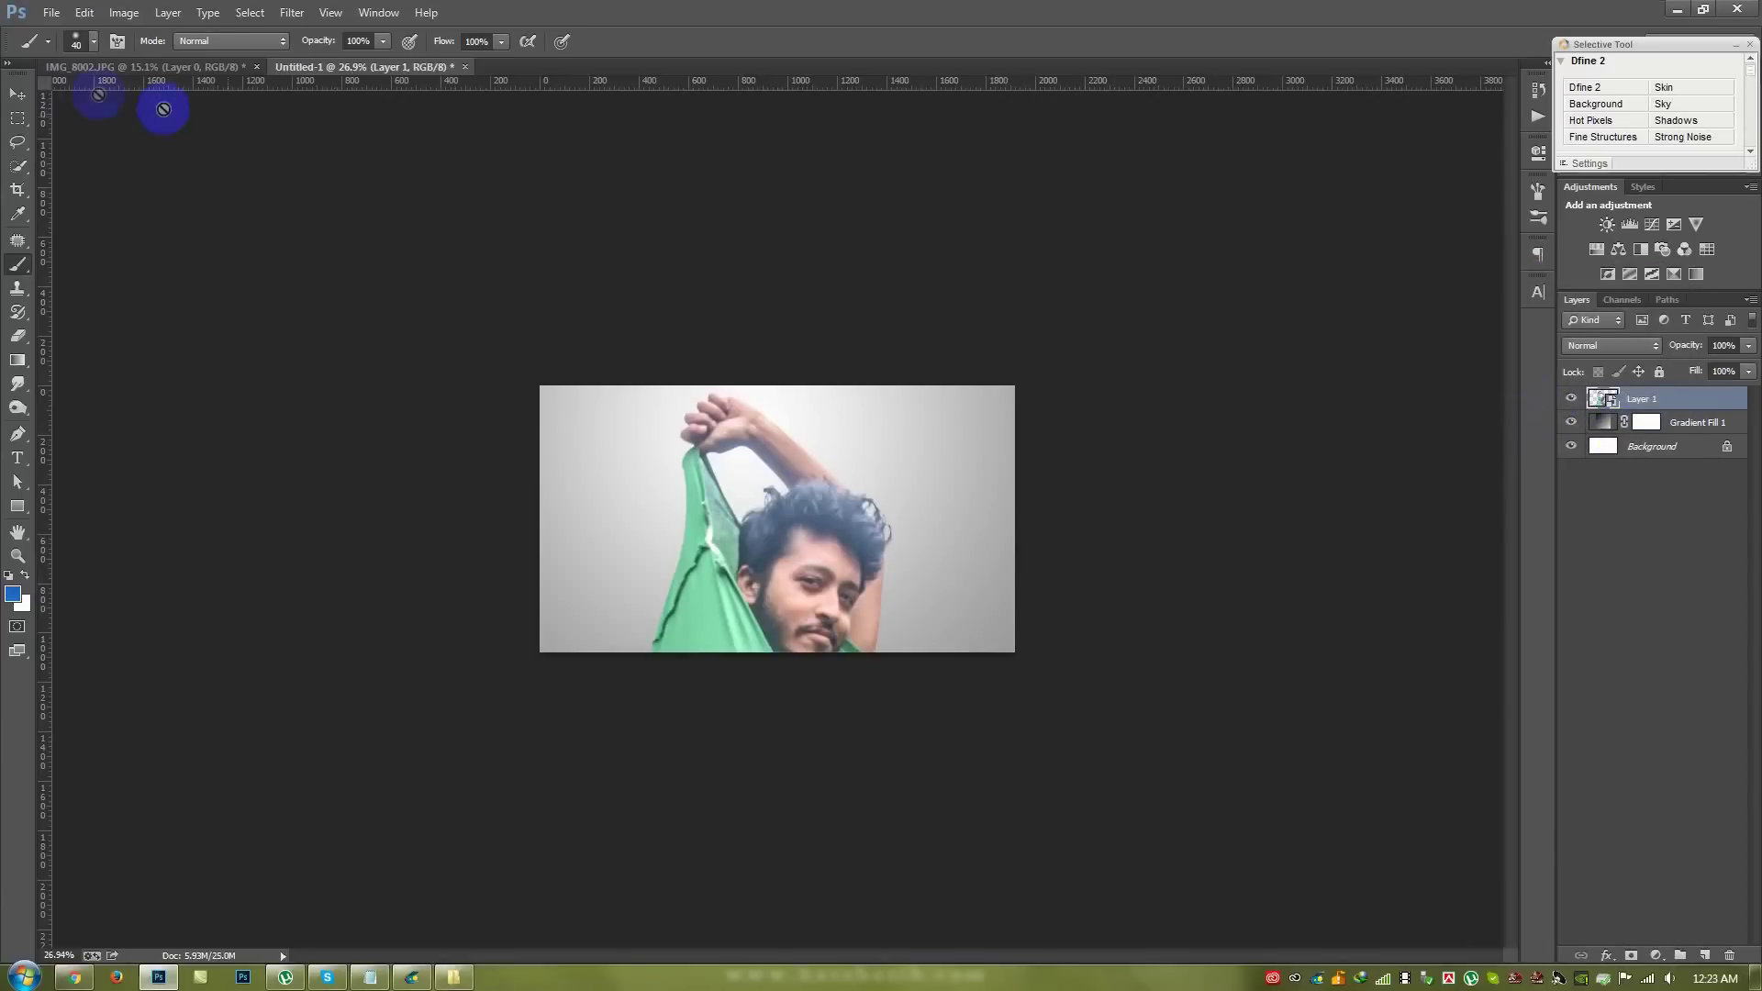
{"action": "left_click", "coordinate": [24, 94]}
{"action": "left_click", "coordinate": [124, 13]}
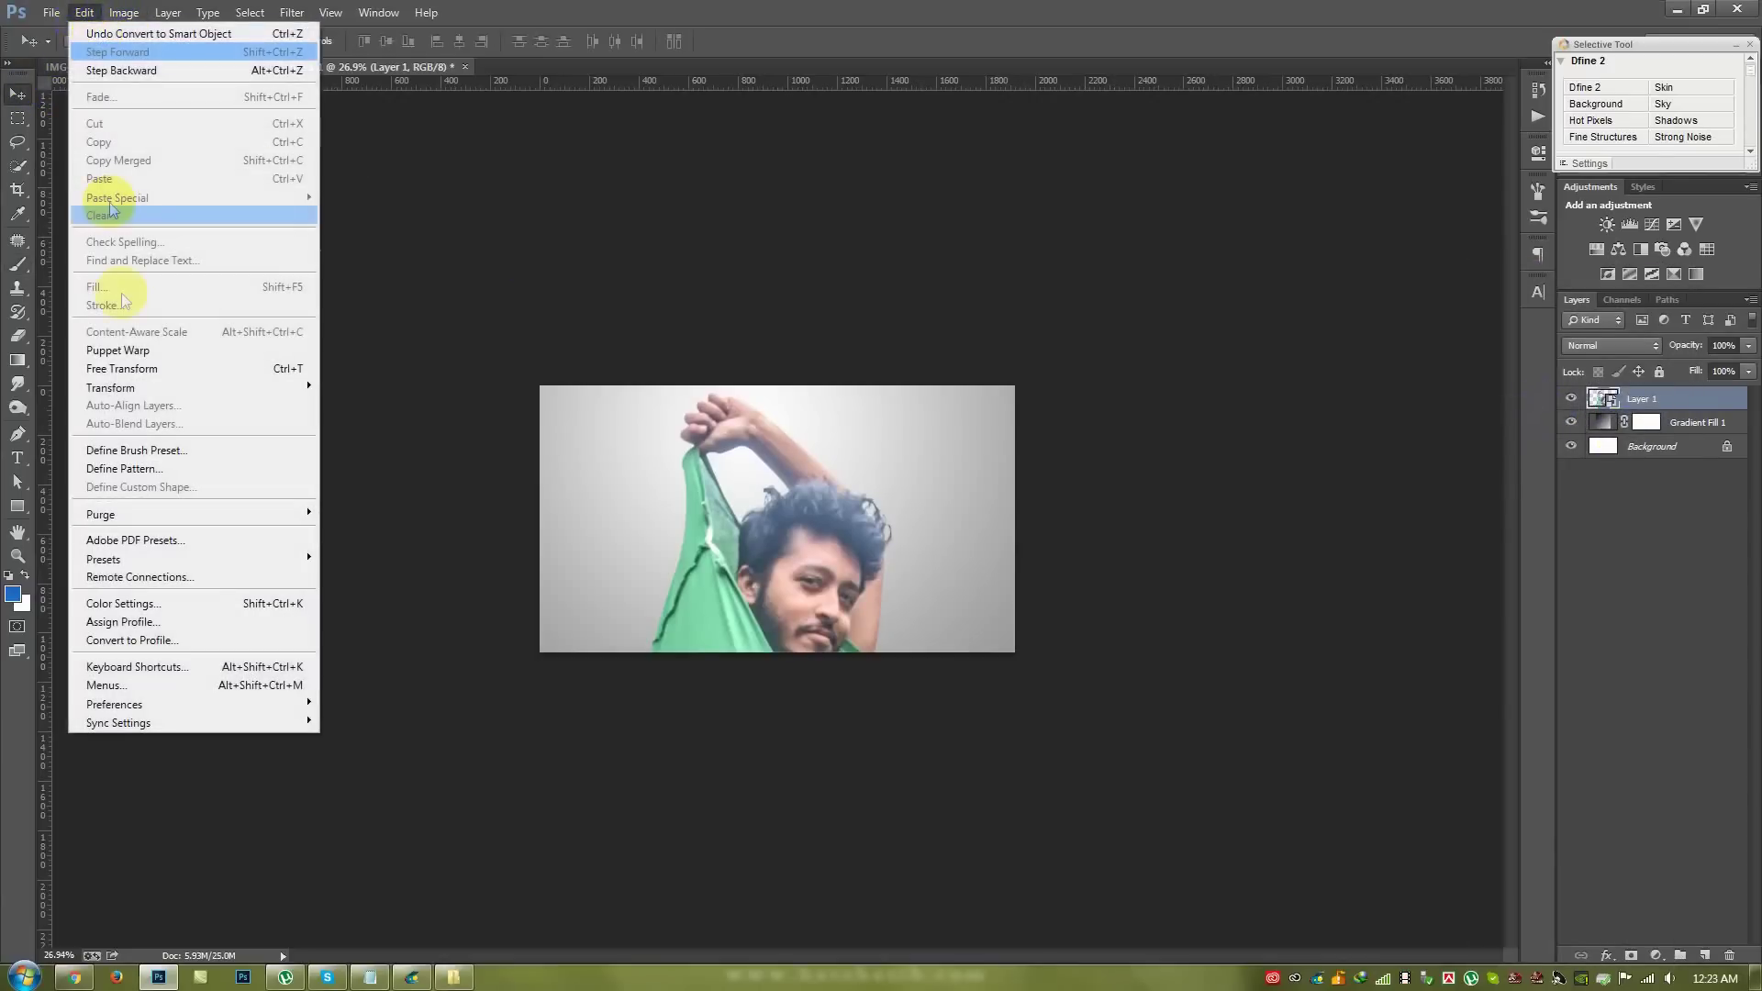
{"action": "left_click", "coordinate": [122, 368]}
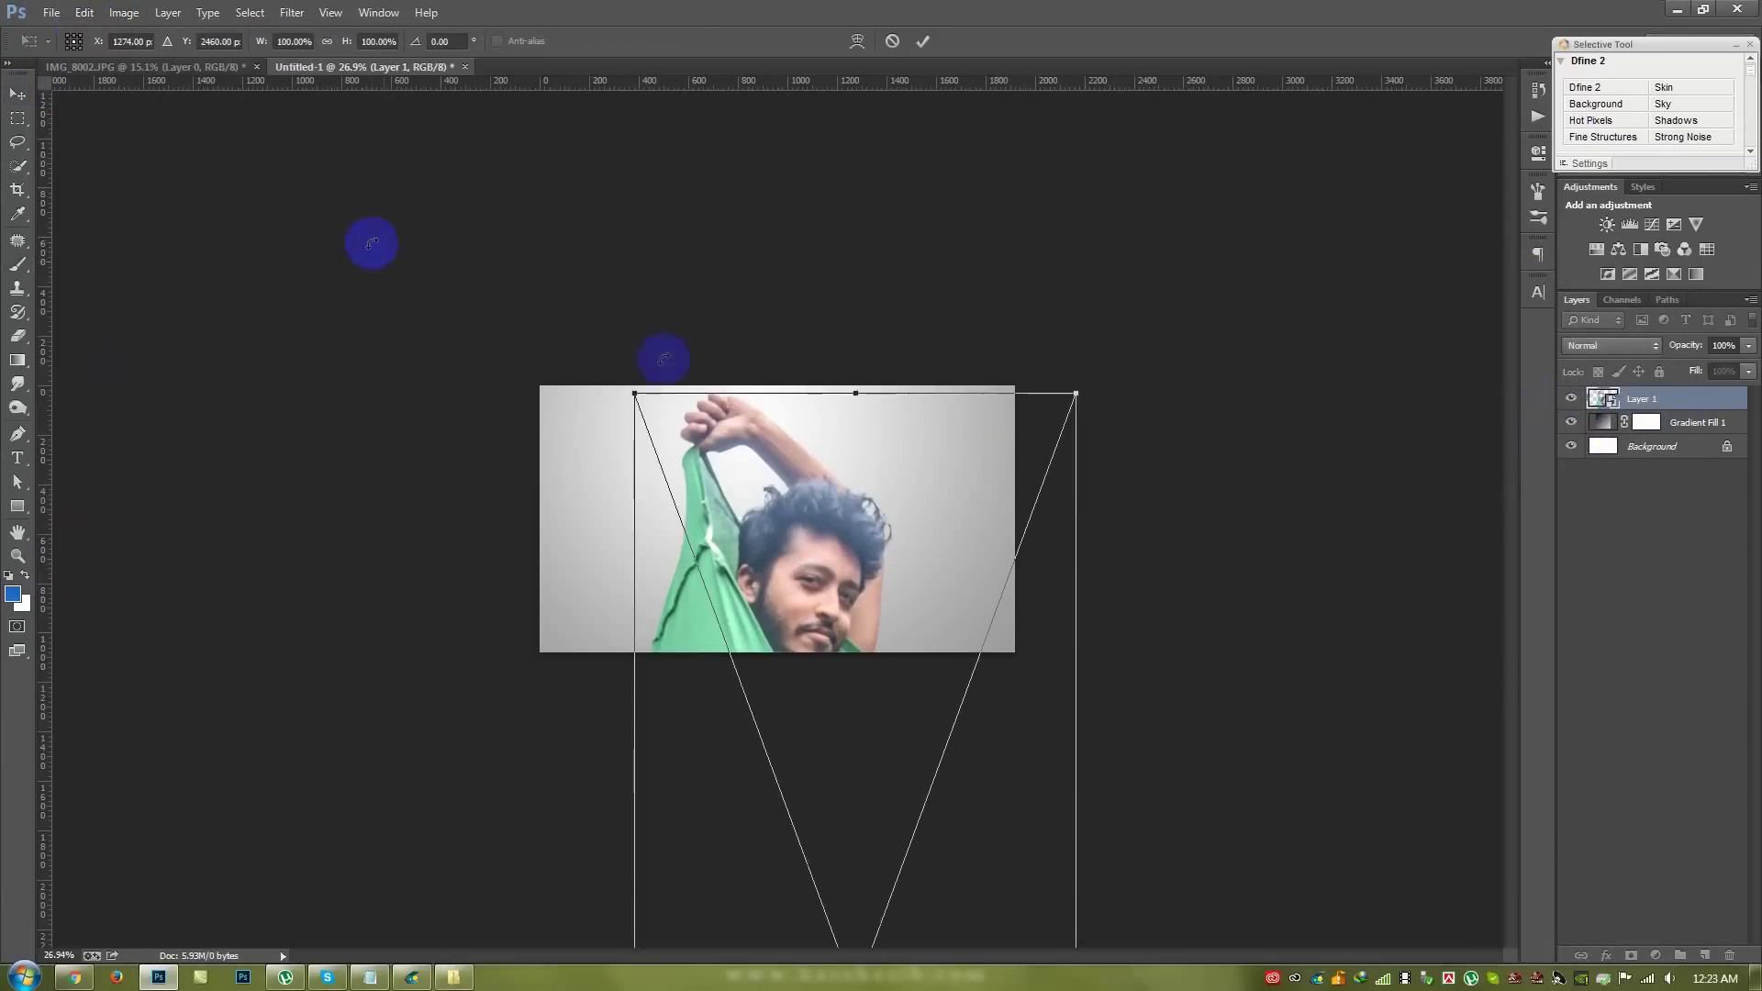
{"action": "mouse_move", "coordinate": [1077, 394]}
{"action": "left_mouse_down"}
{"action": "mouse_move", "coordinate": [837, 701]}
{"action": "mouse_move", "coordinate": [883, 363]}
{"action": "mouse_move", "coordinate": [825, 387]}
{"action": "mouse_move", "coordinate": [818, 438]}
{"action": "mouse_move", "coordinate": [824, 418]}
{"action": "left_mouse_up"}
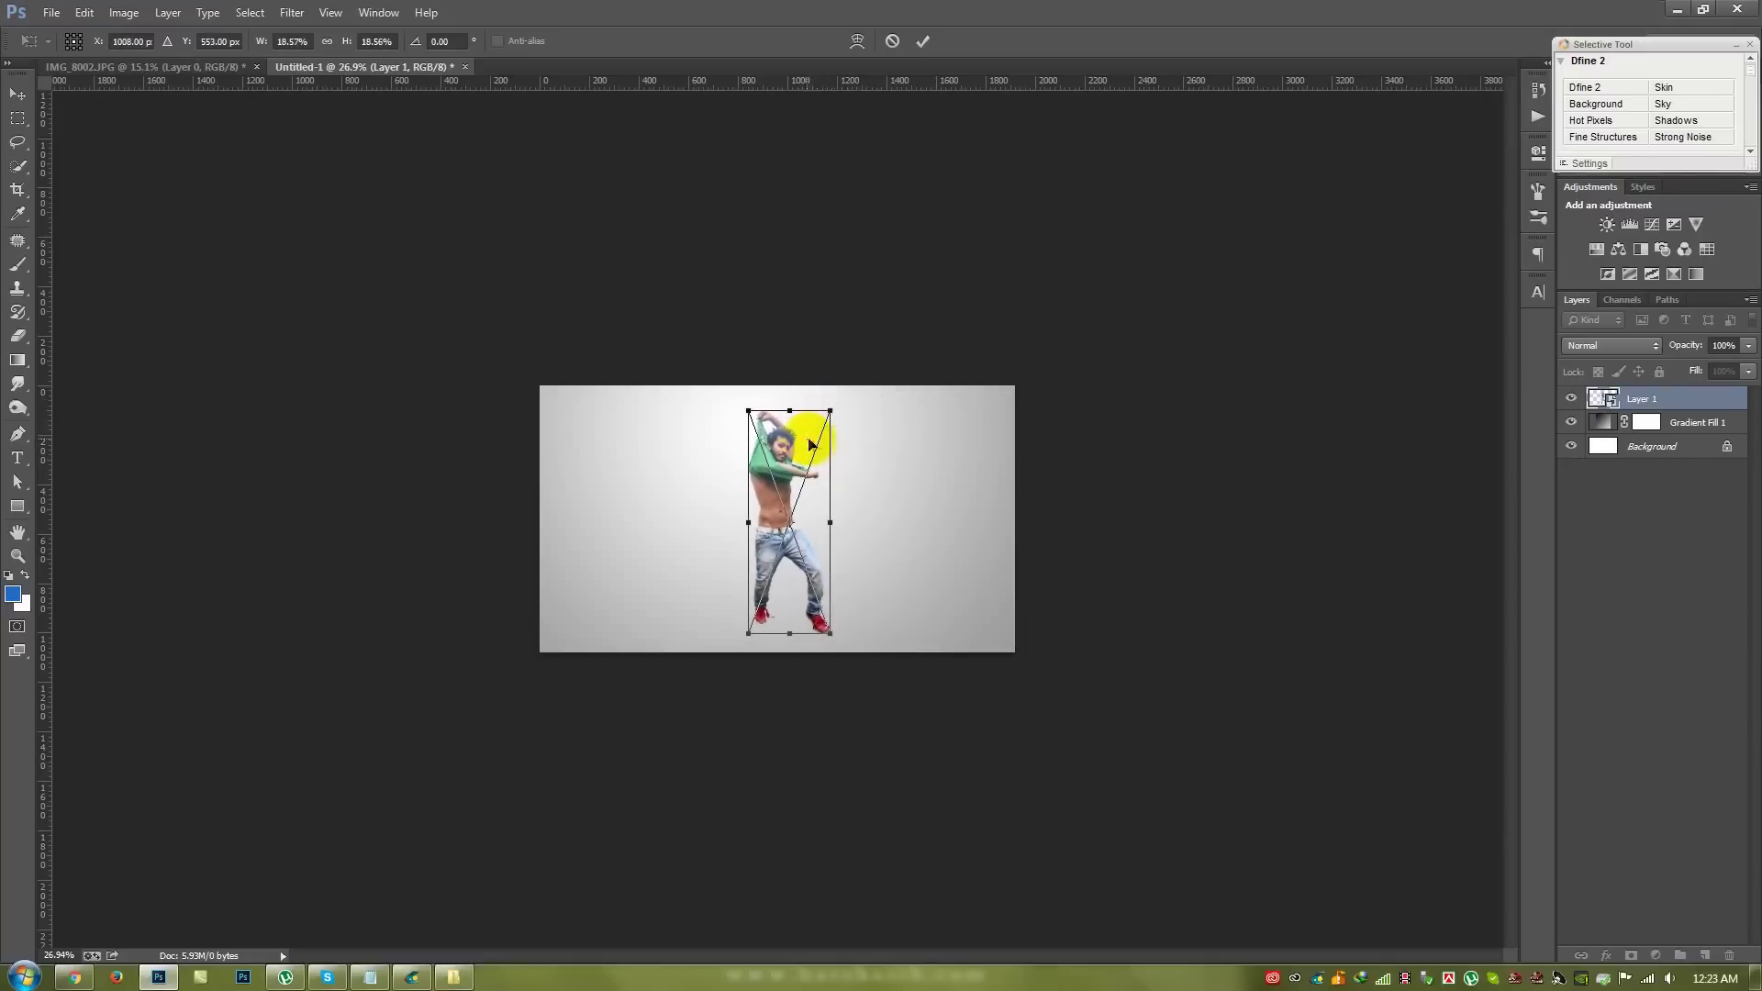
{"action": "key", "text": "Return"}
- Nudge the man slightly on the canvas and enlarge him a little
{"action": "scroll", "coordinate": [788, 530], "scroll_direction": "up", "scroll_amount": 1}
{"action": "scroll", "coordinate": [786, 531], "scroll_direction": "up", "scroll_amount": 8}
{"action": "left_click_drag", "start_coordinate": [831, 536], "coordinate": [808, 546]}
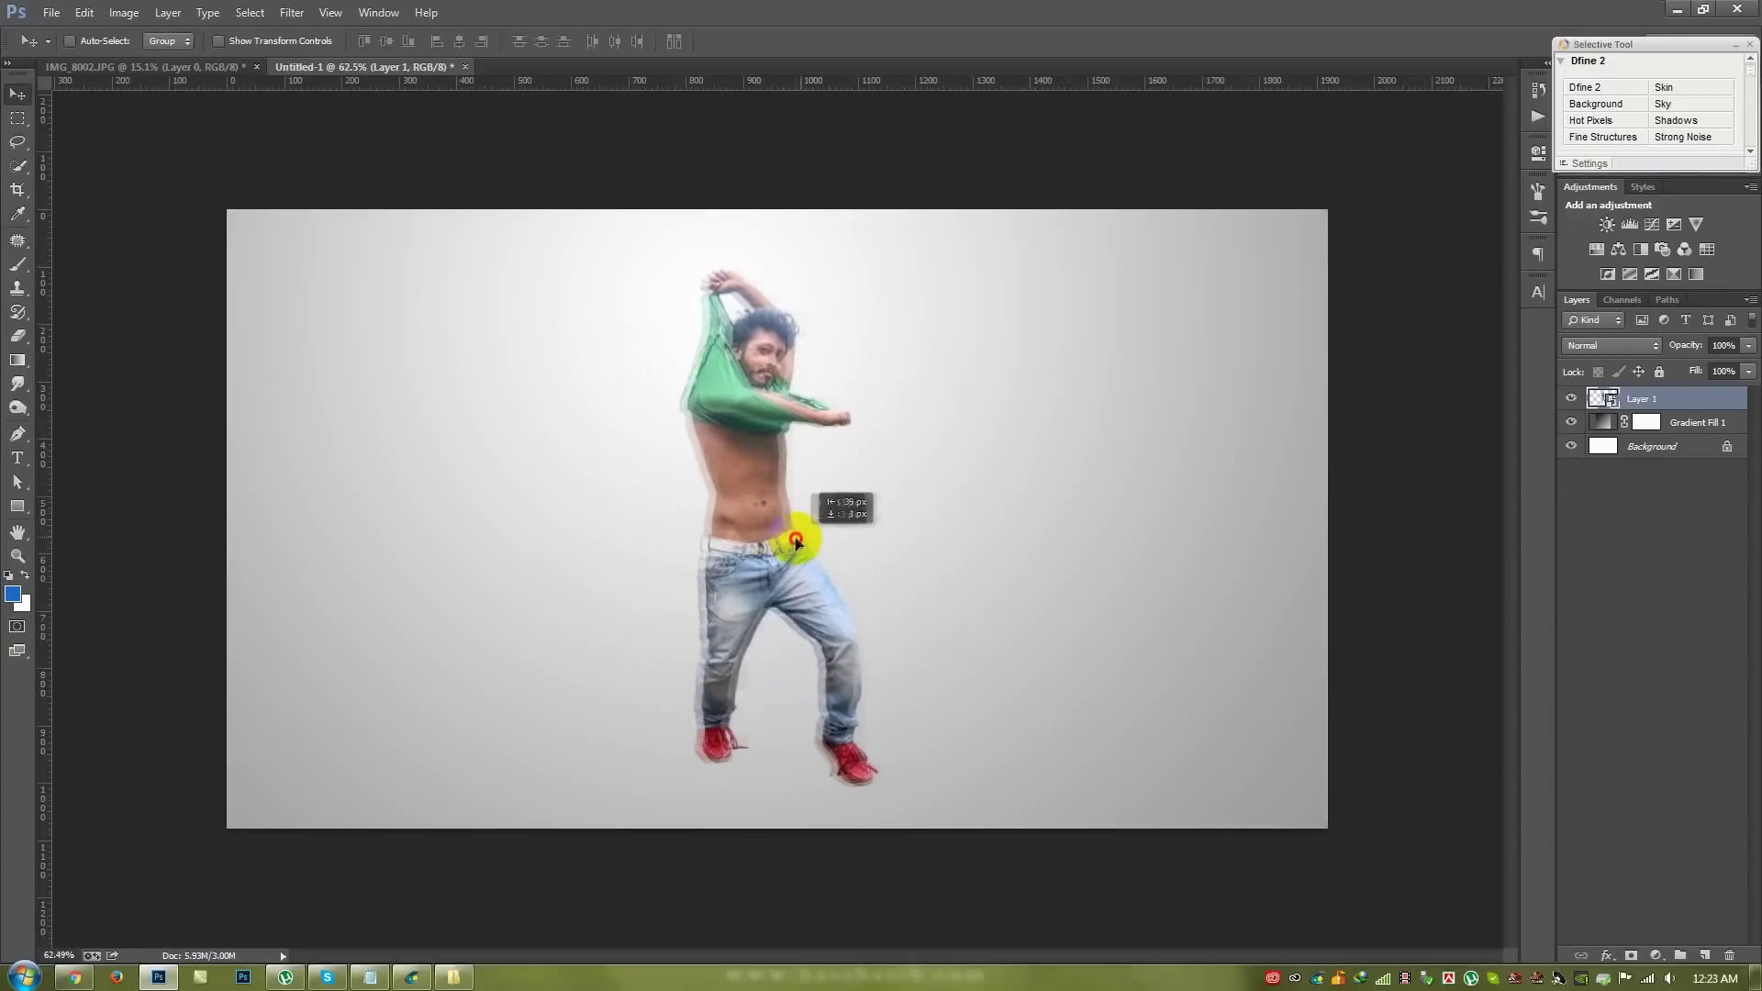
{"action": "key", "text": "ctrl+t"}
{"action": "left_click_drag", "start_coordinate": [870, 267], "coordinate": [904, 269]}
{"action": "key", "text": "Return"}
- Set the gradient fill scale to 120 and shift its bright centre behind the man's upper body
{"action": "double_click", "coordinate": [1602, 422]}
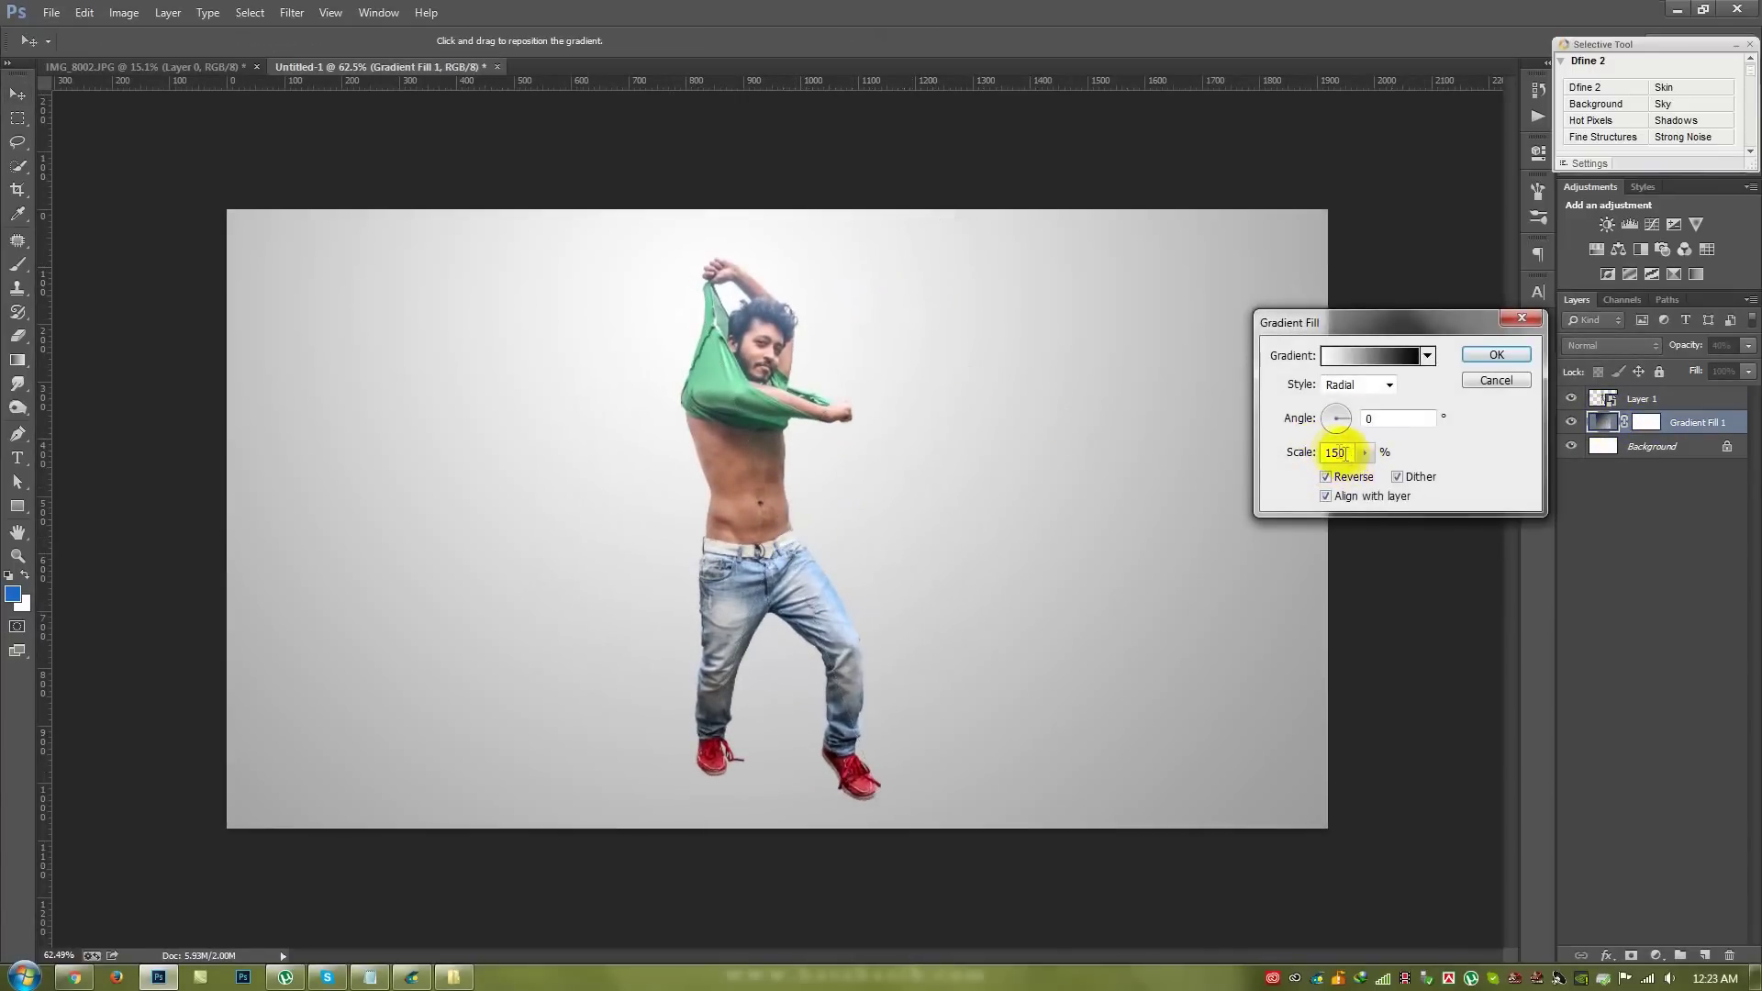
{"action": "double_click", "coordinate": [1333, 452]}
{"action": "type", "text": "120"}
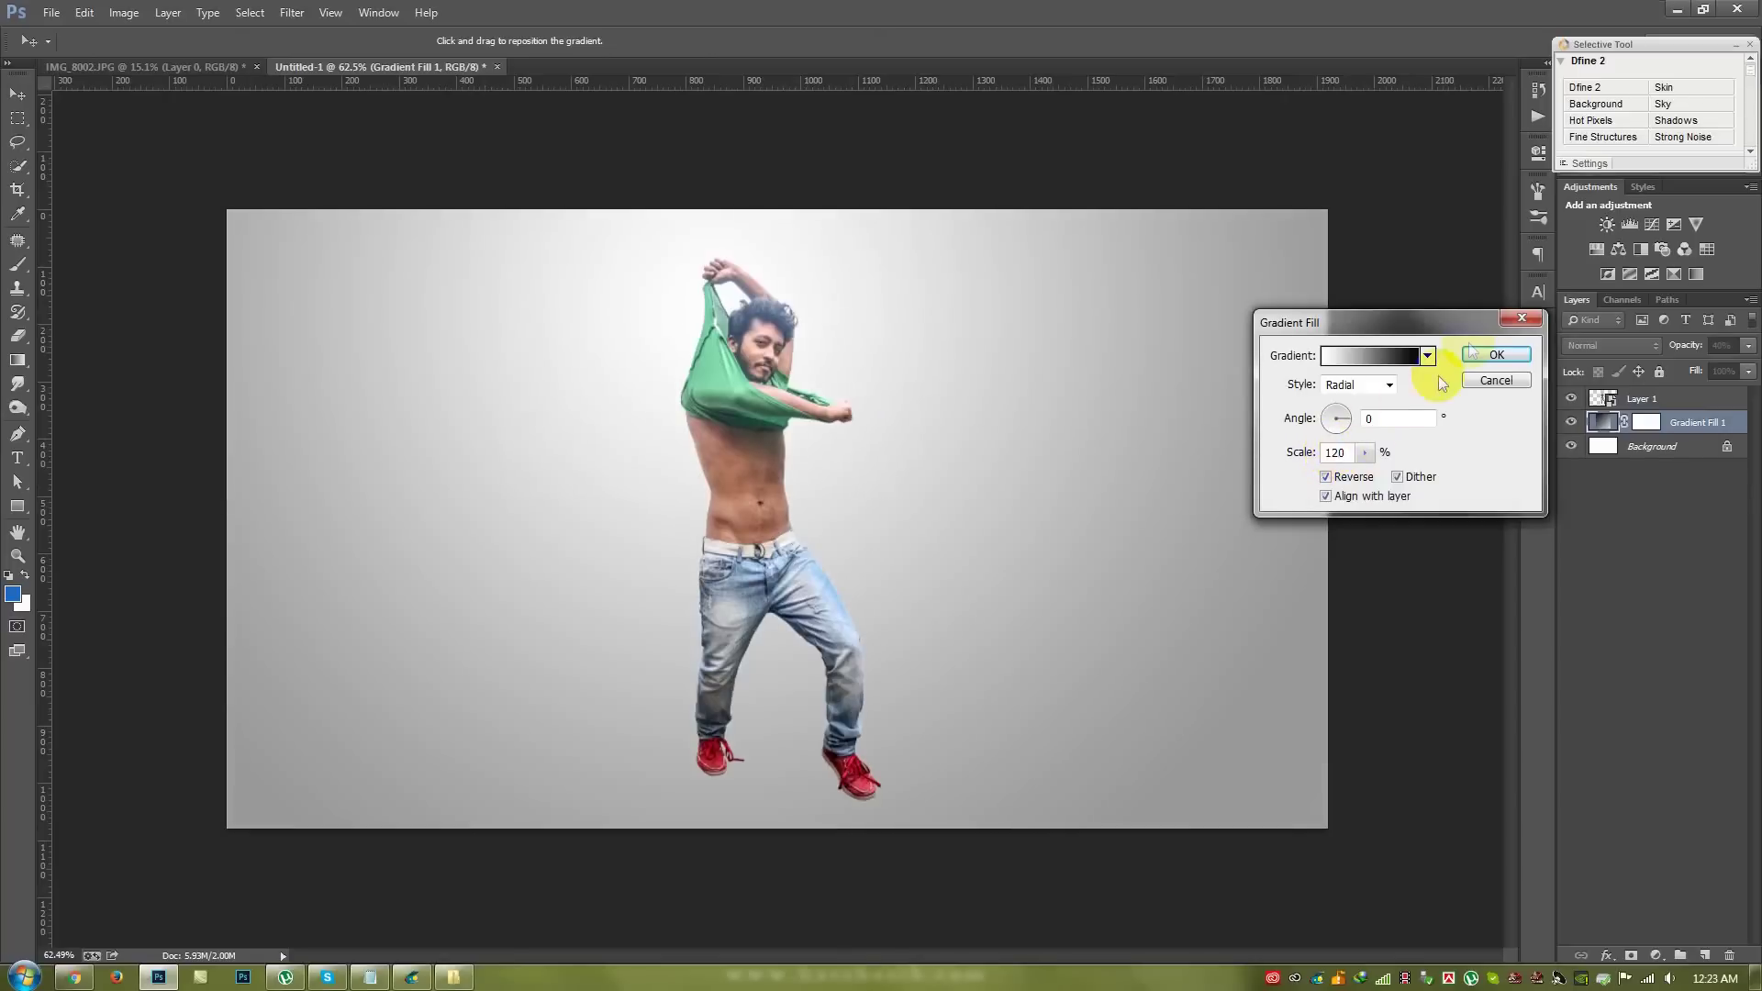
{"action": "left_click", "coordinate": [1493, 356]}
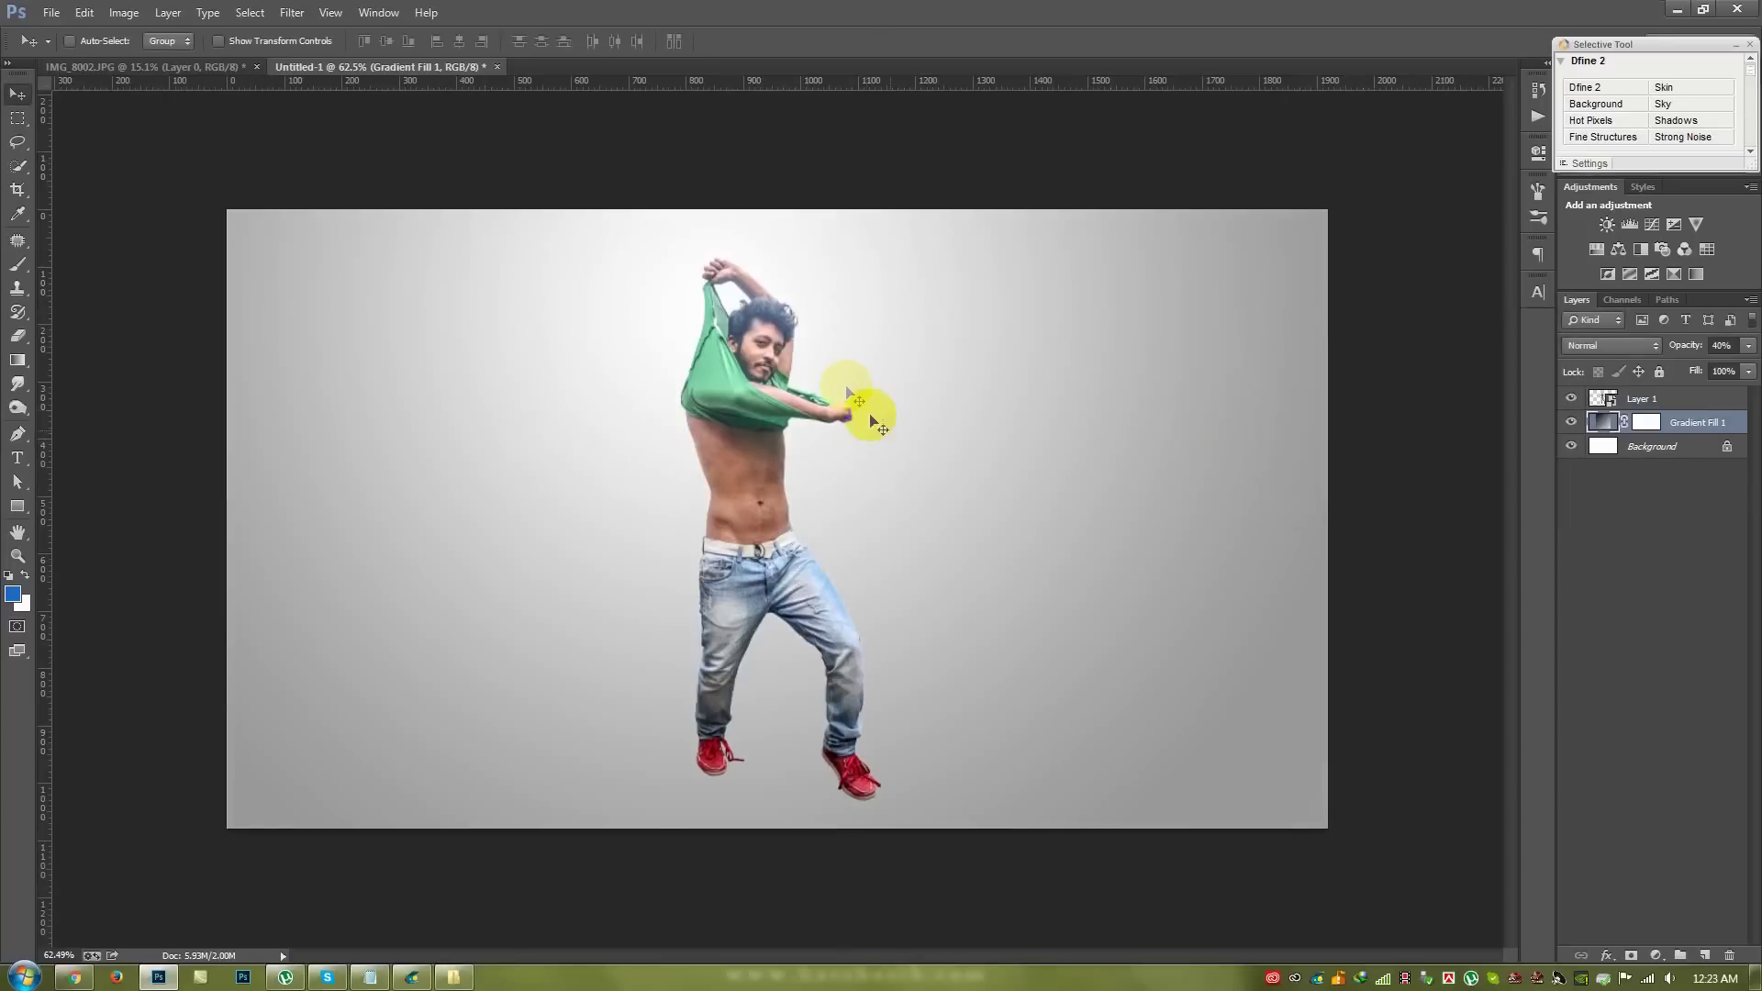
{"action": "double_click", "coordinate": [1605, 424]}
{"action": "left_click_drag", "start_coordinate": [881, 394], "coordinate": [842, 345]}
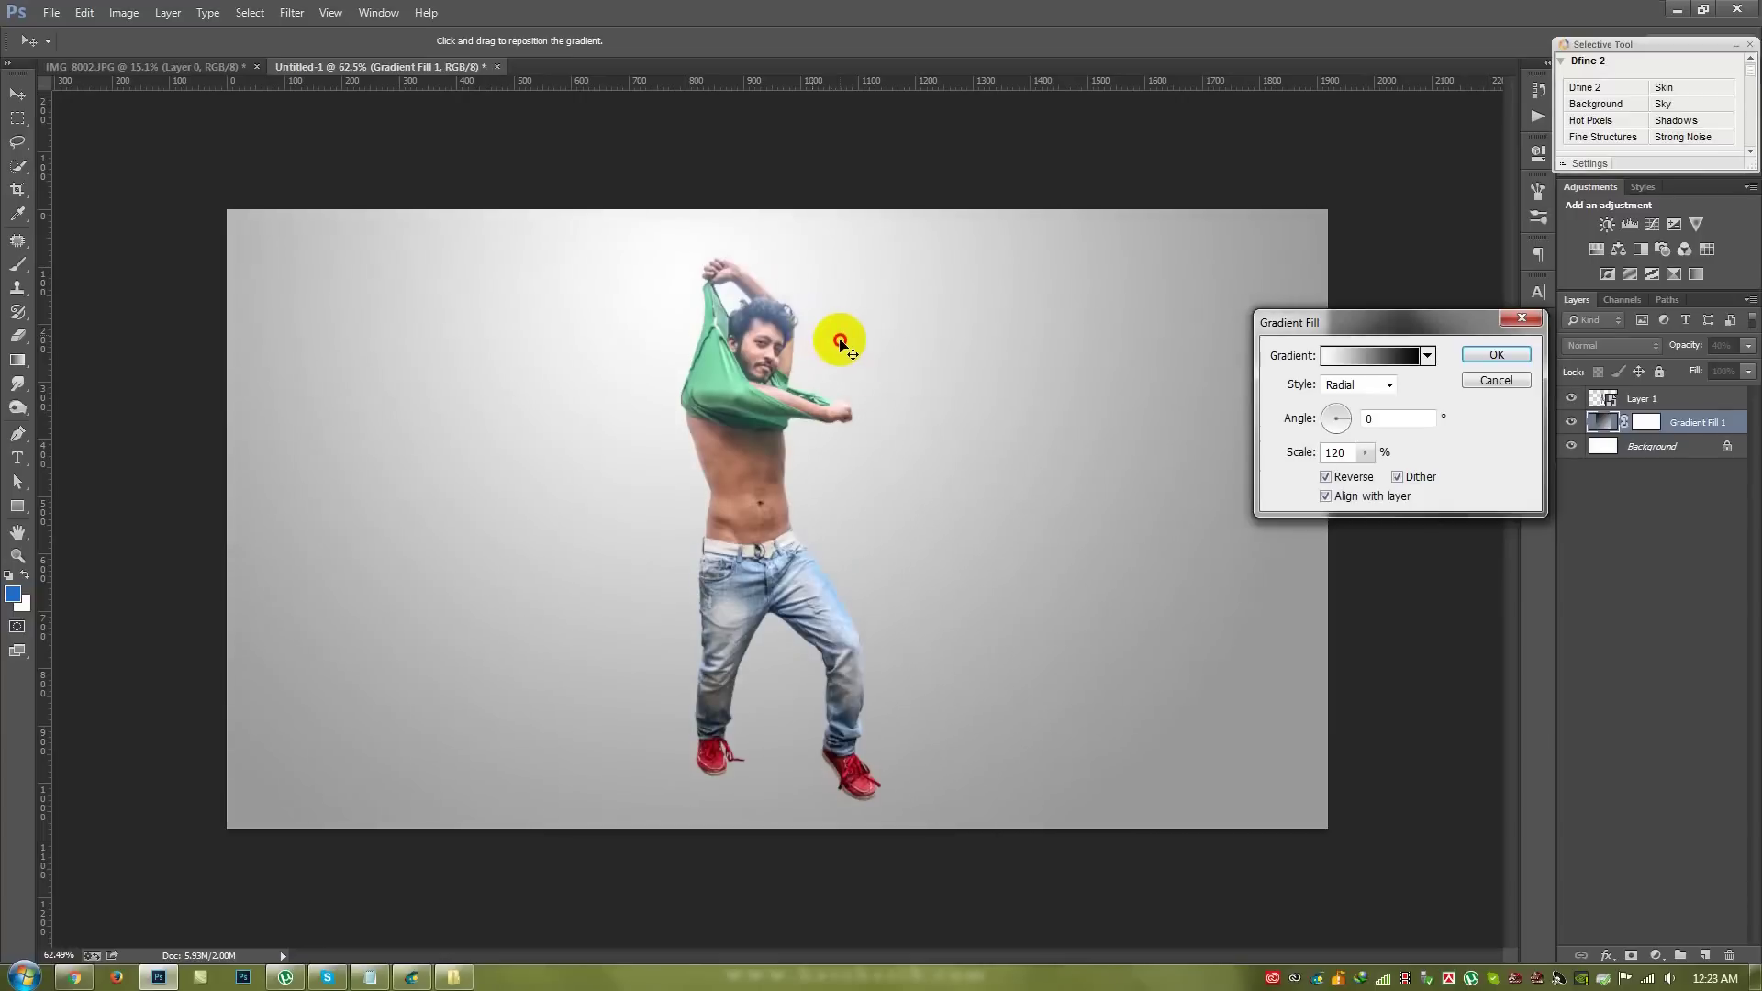
{"action": "left_click", "coordinate": [1496, 355]}
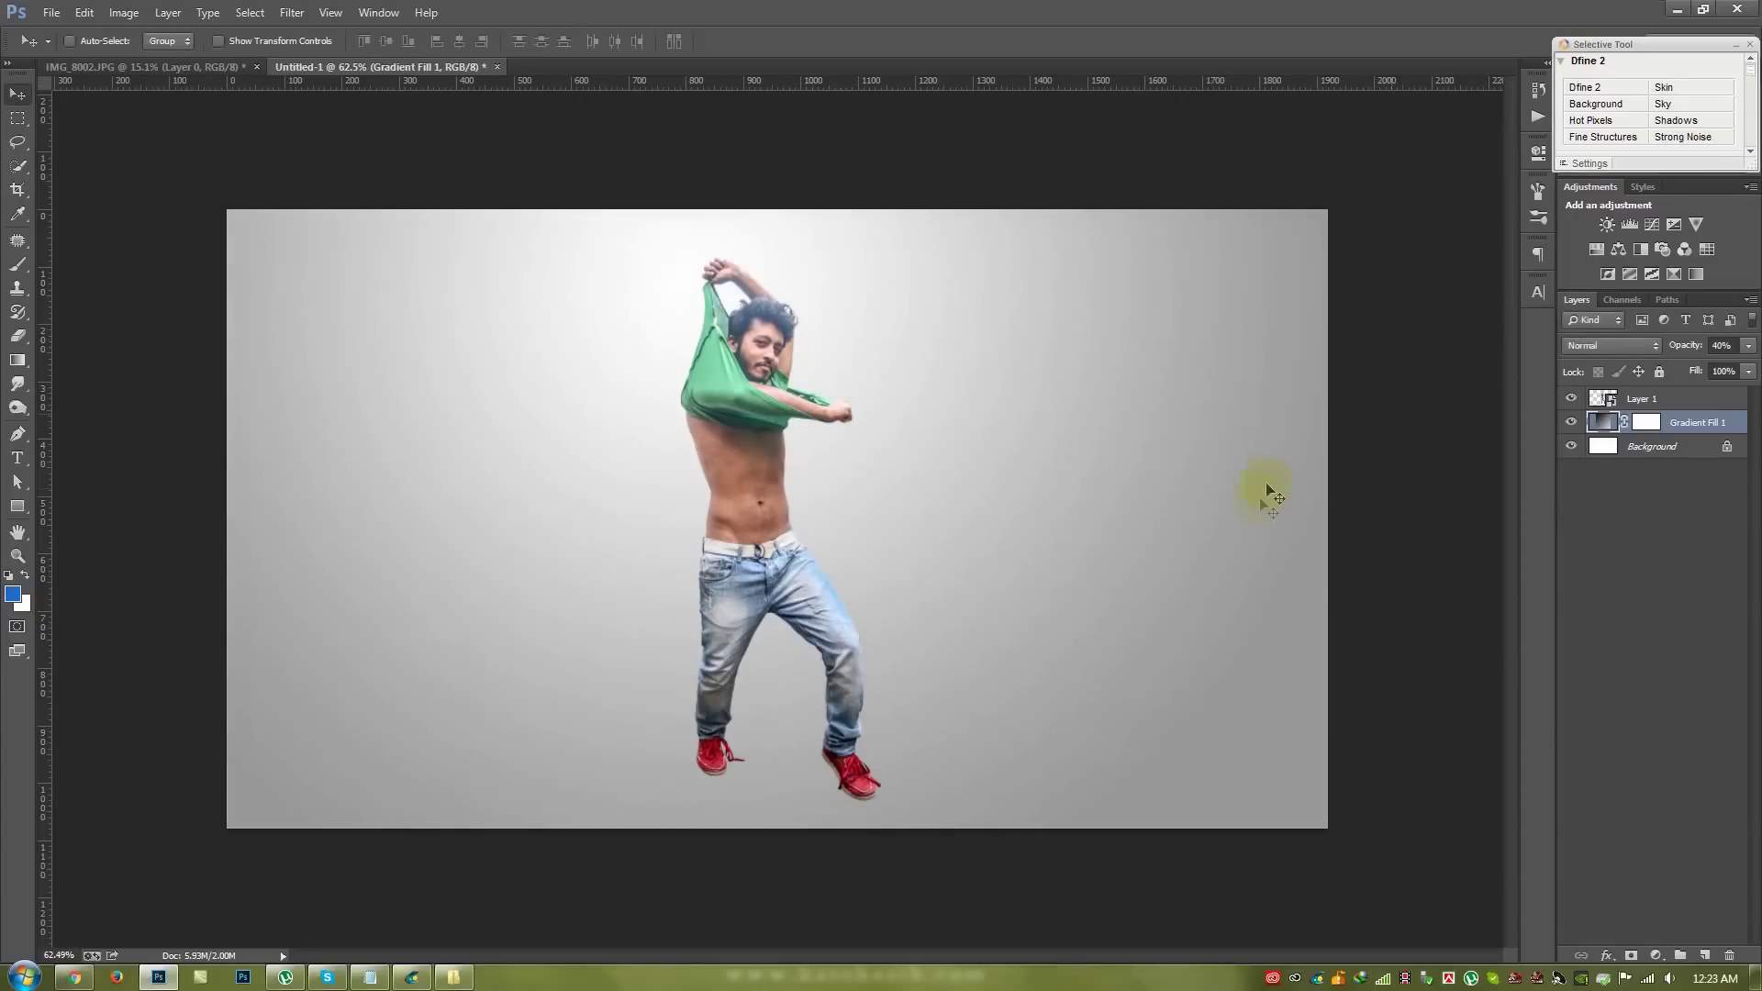
- Move the man slightly left and down and rotate him about 1°
{"action": "left_click", "coordinate": [1642, 398]}
{"action": "left_click_drag", "start_coordinate": [985, 530], "coordinate": [1126, 562]}
{"action": "key", "text": "ctrl+t"}
{"action": "double_click", "coordinate": [834, 516]}
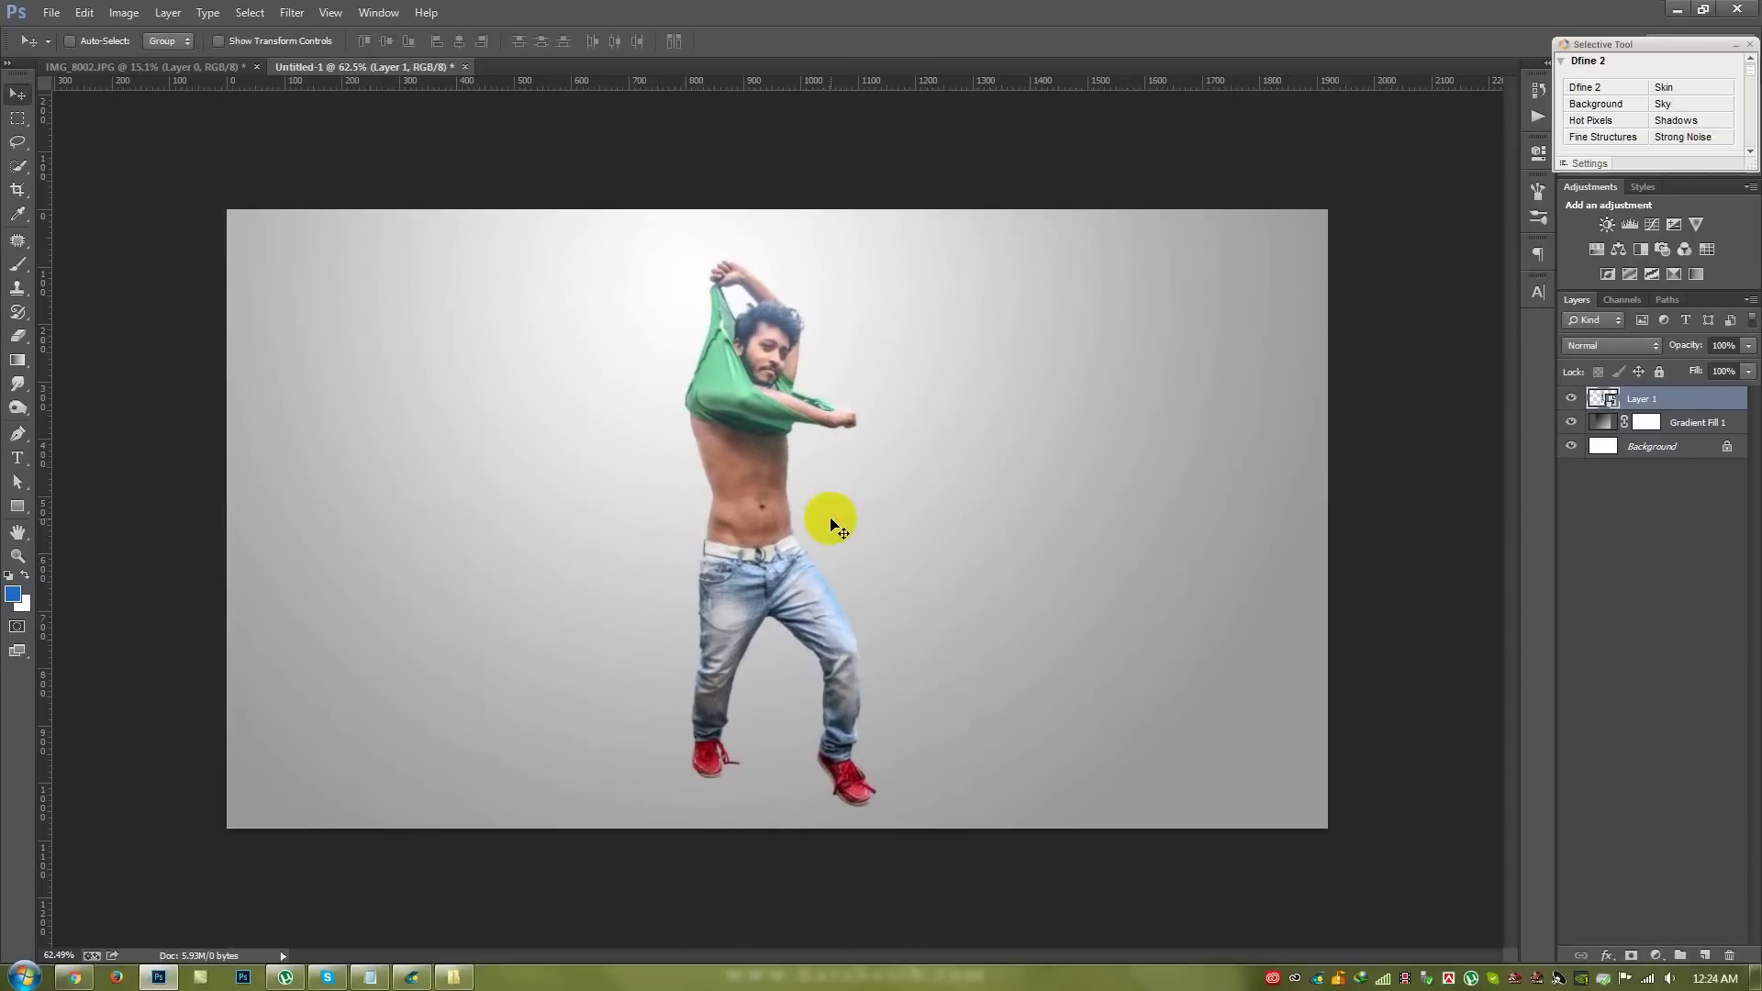
- Add a new layer mask to the man's smart-object layer
{"action": "scroll", "coordinate": [831, 523], "scroll_direction": "up", "scroll_amount": 1}
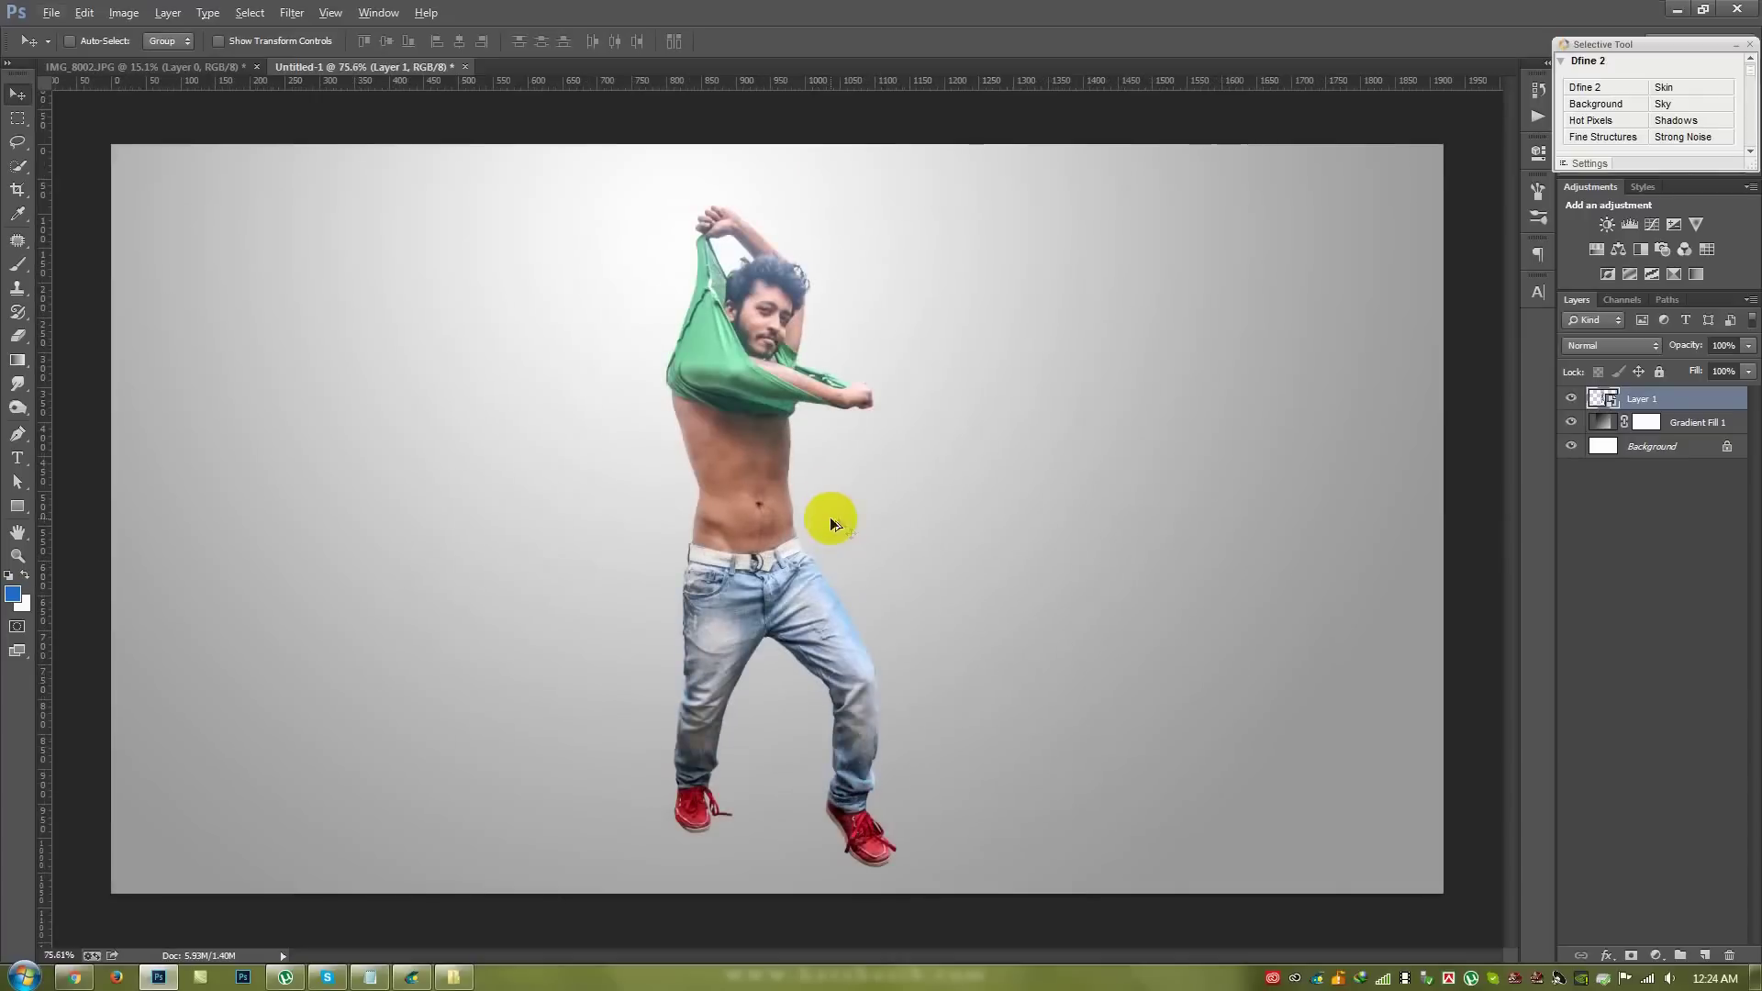
{"action": "right_click", "coordinate": [1680, 405]}
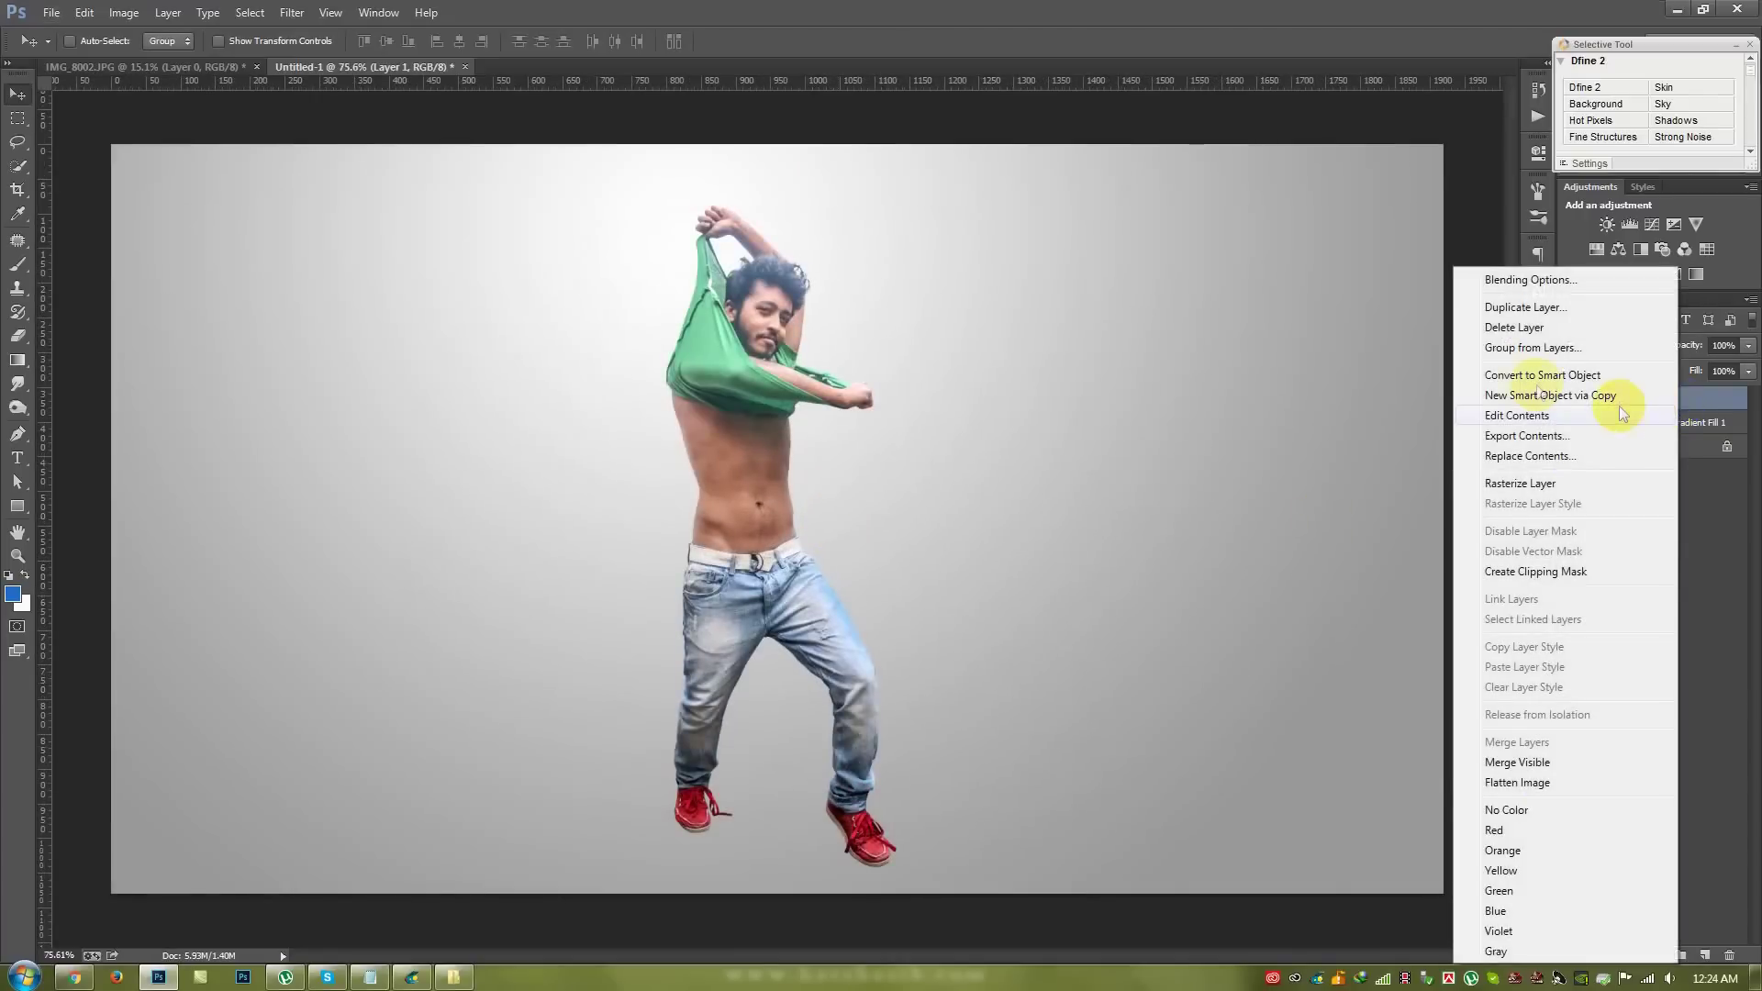
{"action": "left_click", "coordinate": [1053, 519]}
{"action": "left_click", "coordinate": [1630, 943]}
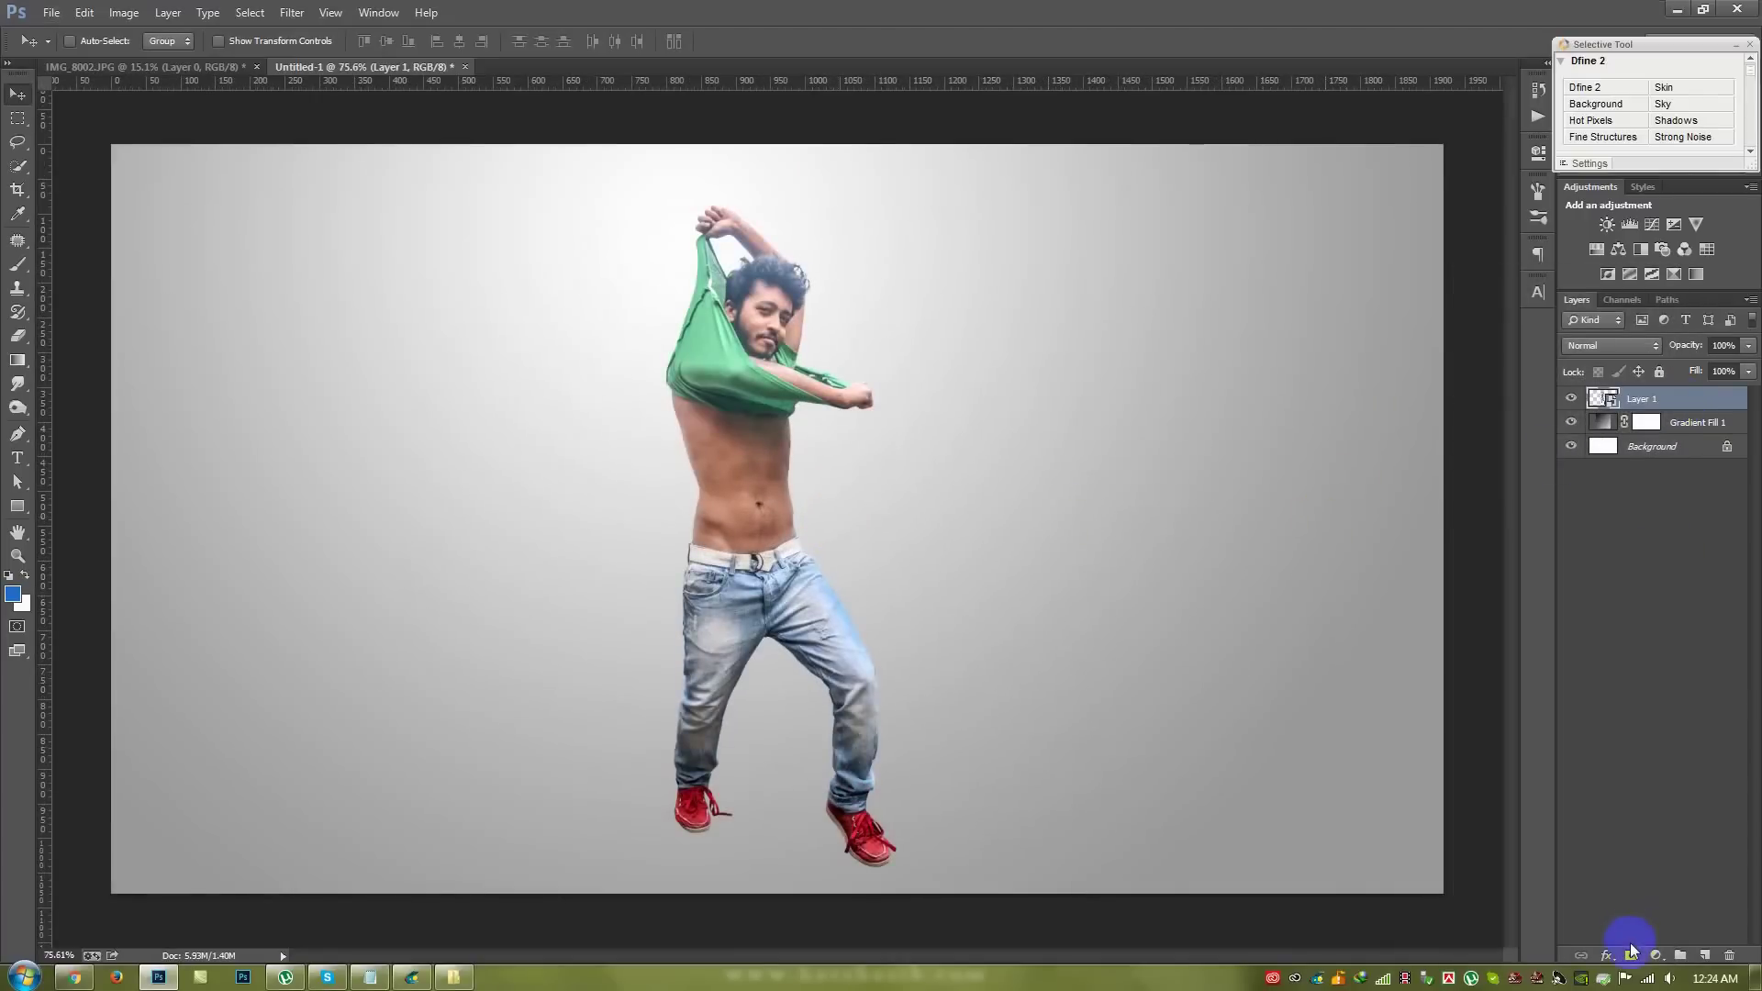
{"action": "left_click", "coordinate": [1671, 397]}
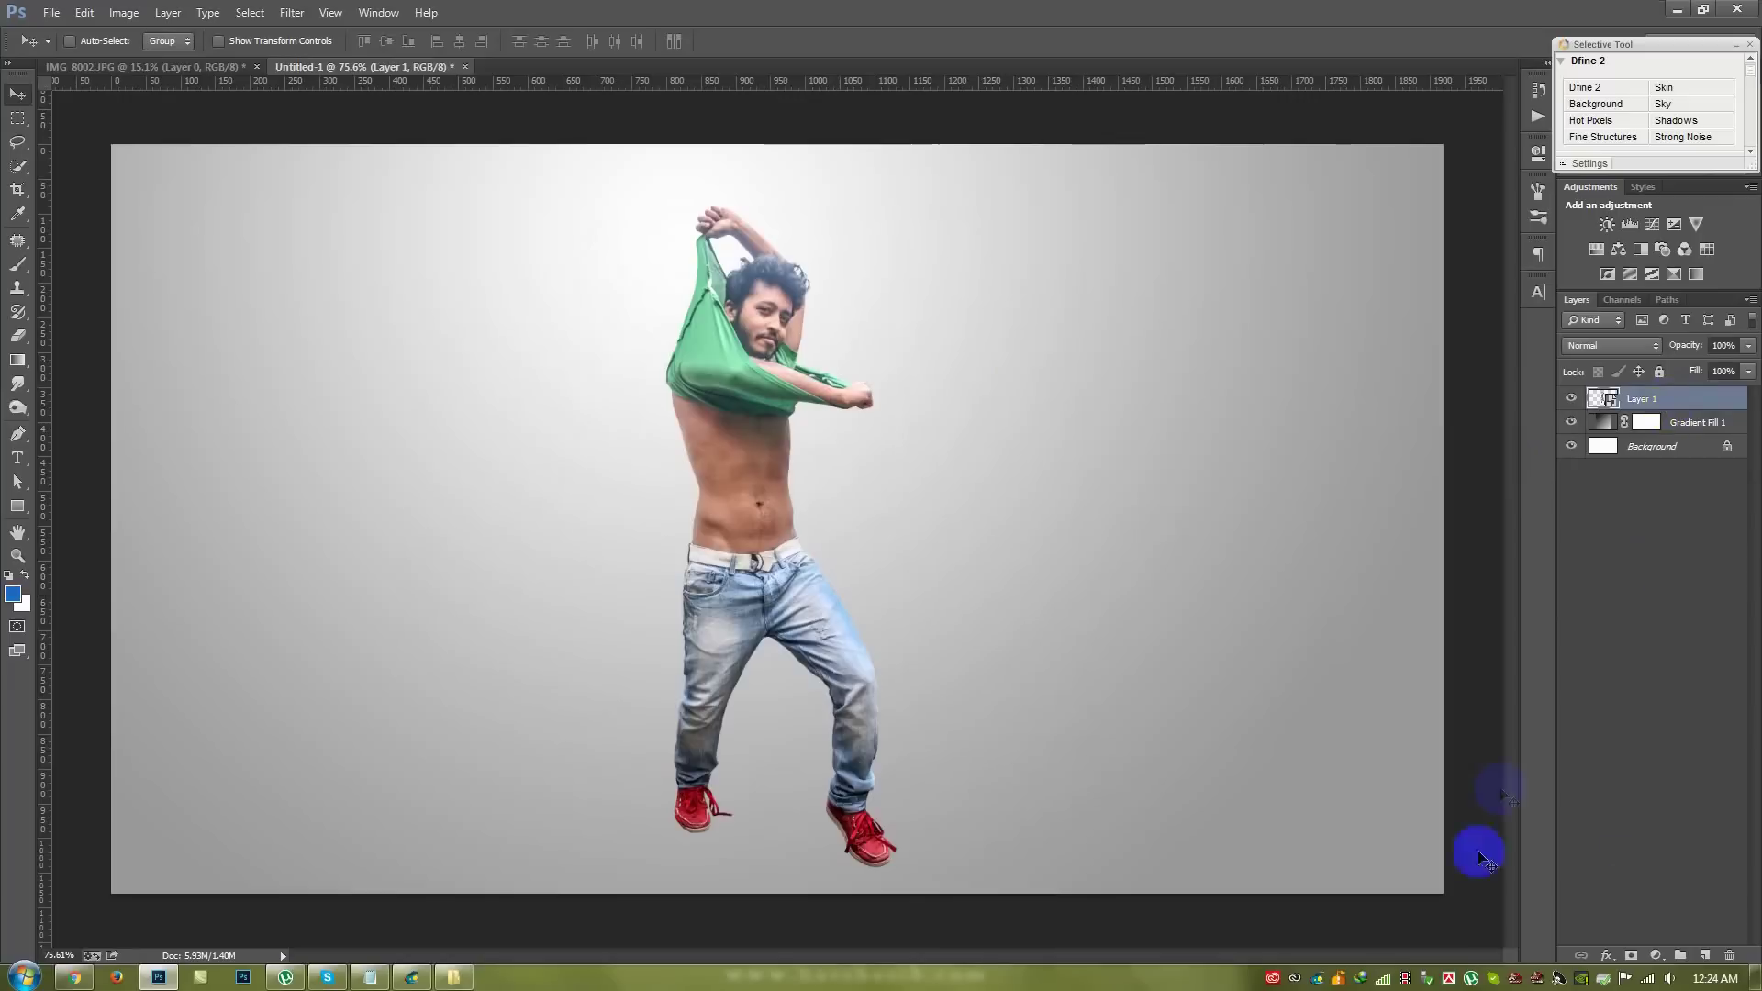
{"action": "left_click", "coordinate": [1630, 956]}
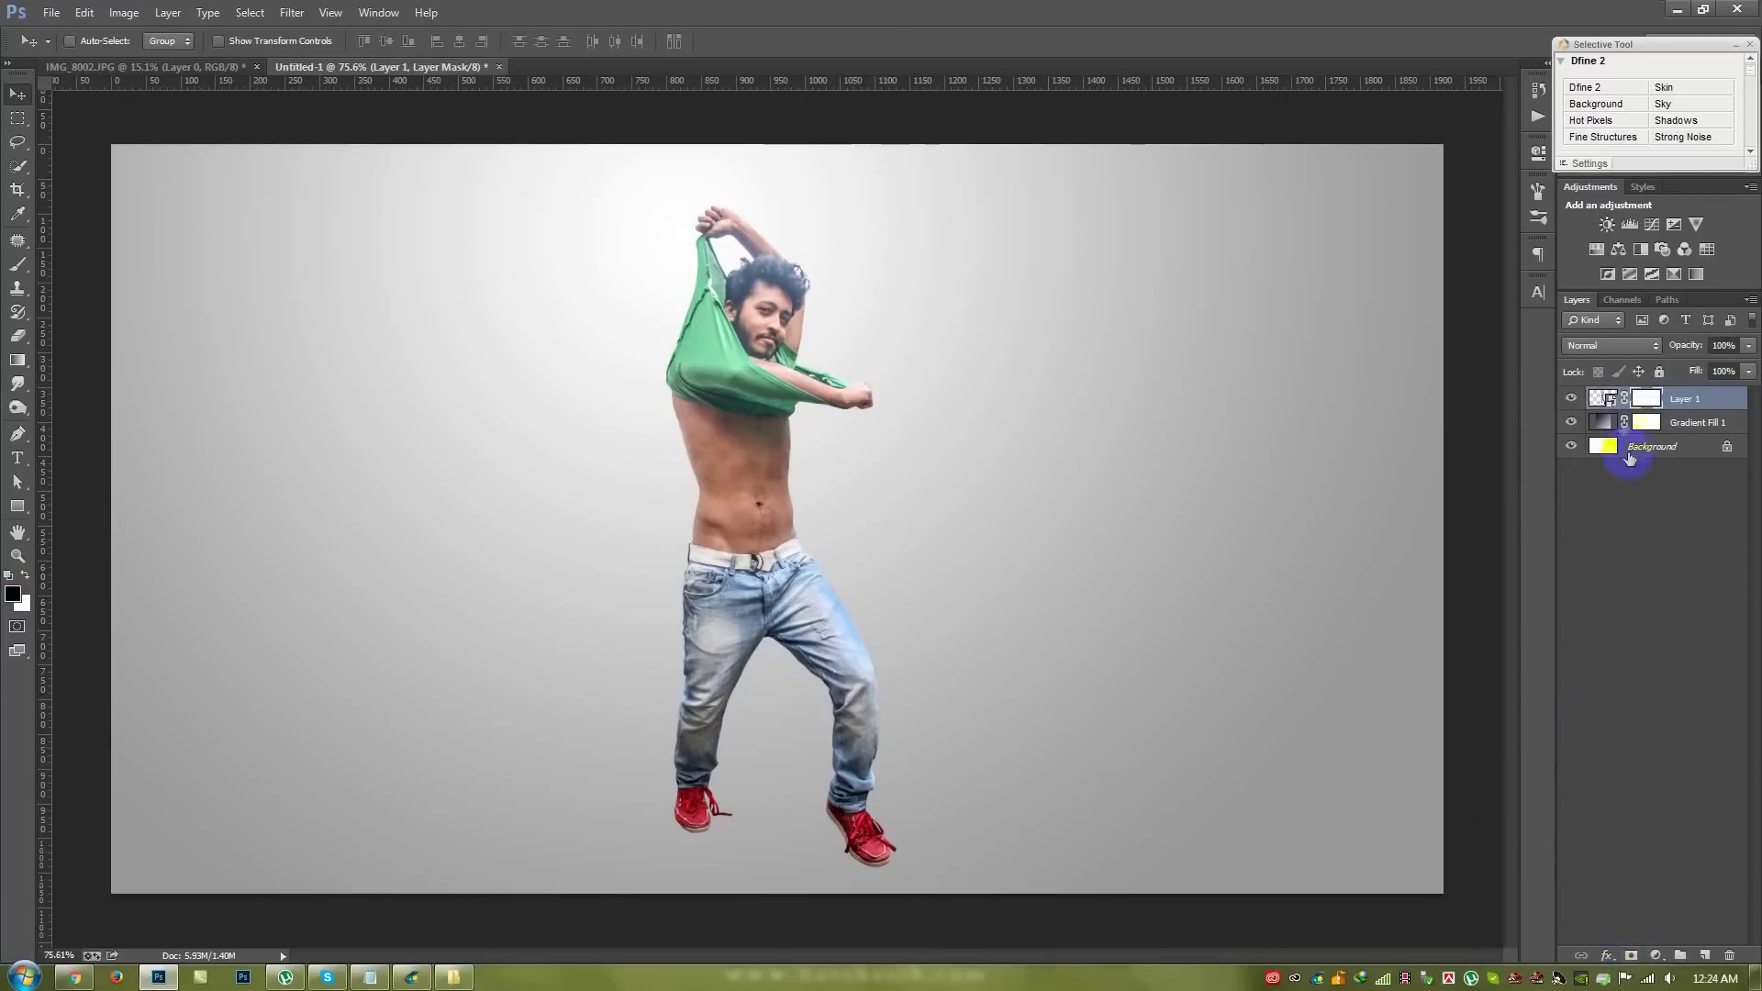
- Paint out the bare torso beneath the shirt with a soft round black brush
{"action": "scroll", "coordinate": [665, 429], "scroll_direction": "up", "scroll_amount": 5}
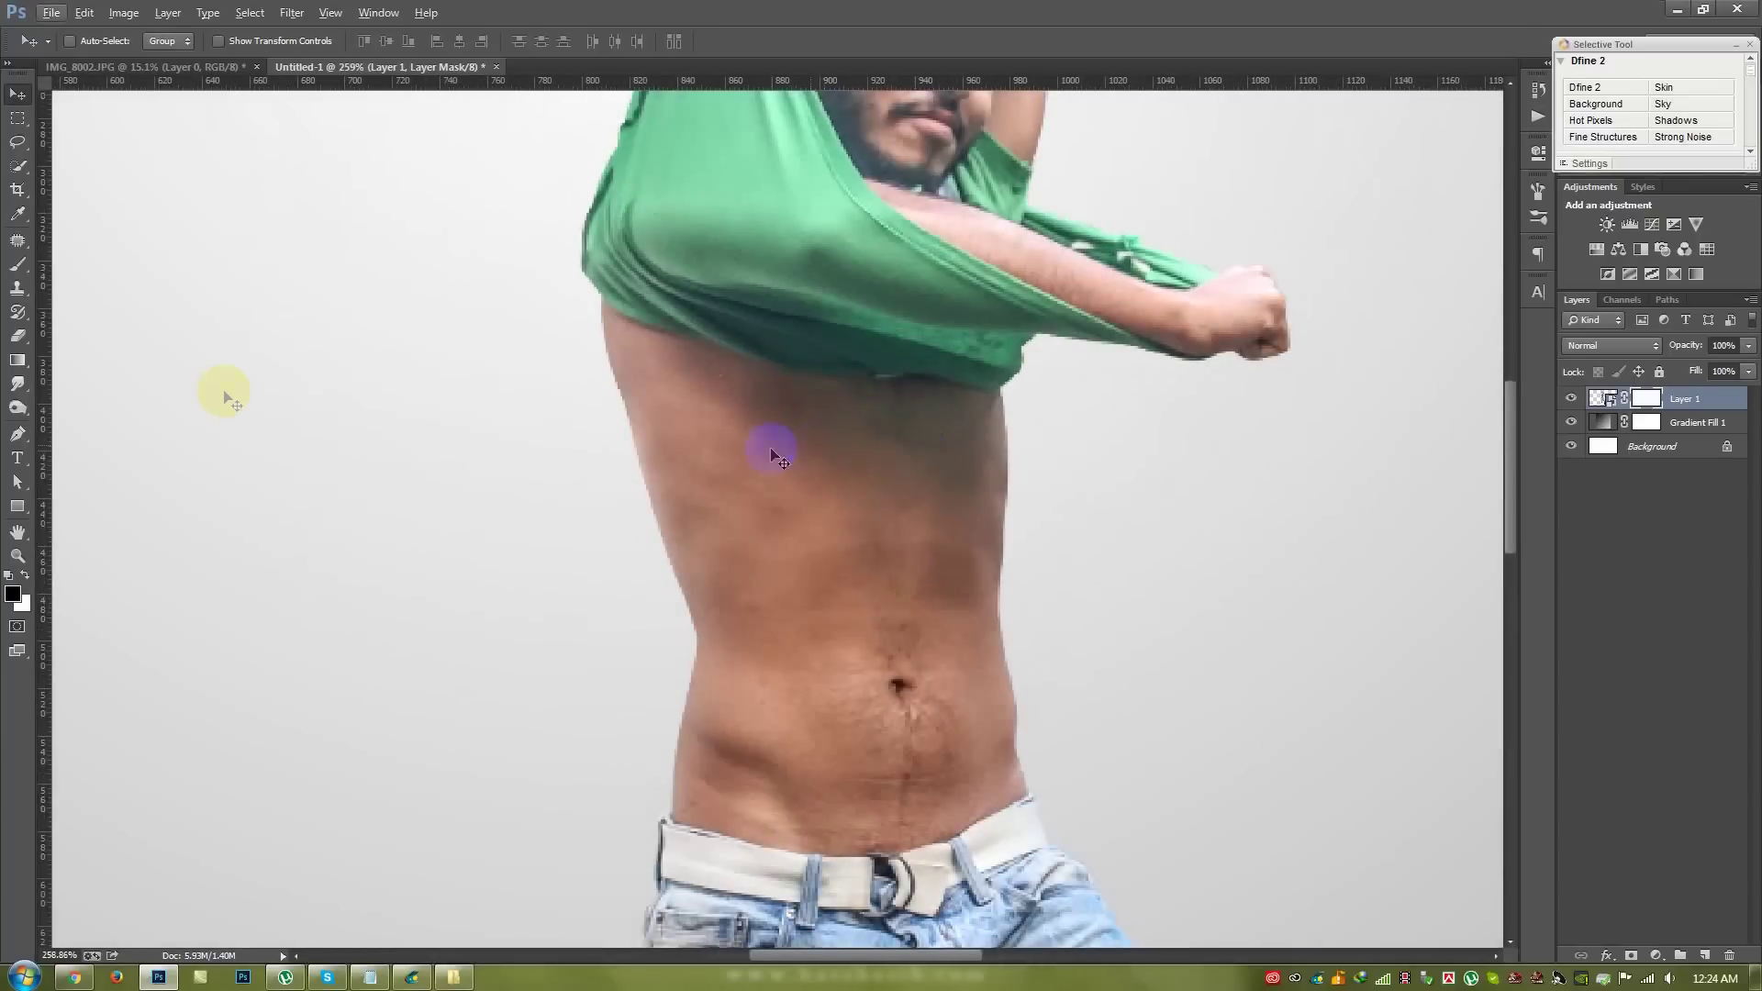
{"action": "left_click", "coordinate": [18, 266]}
{"action": "right_click", "coordinate": [317, 420]}
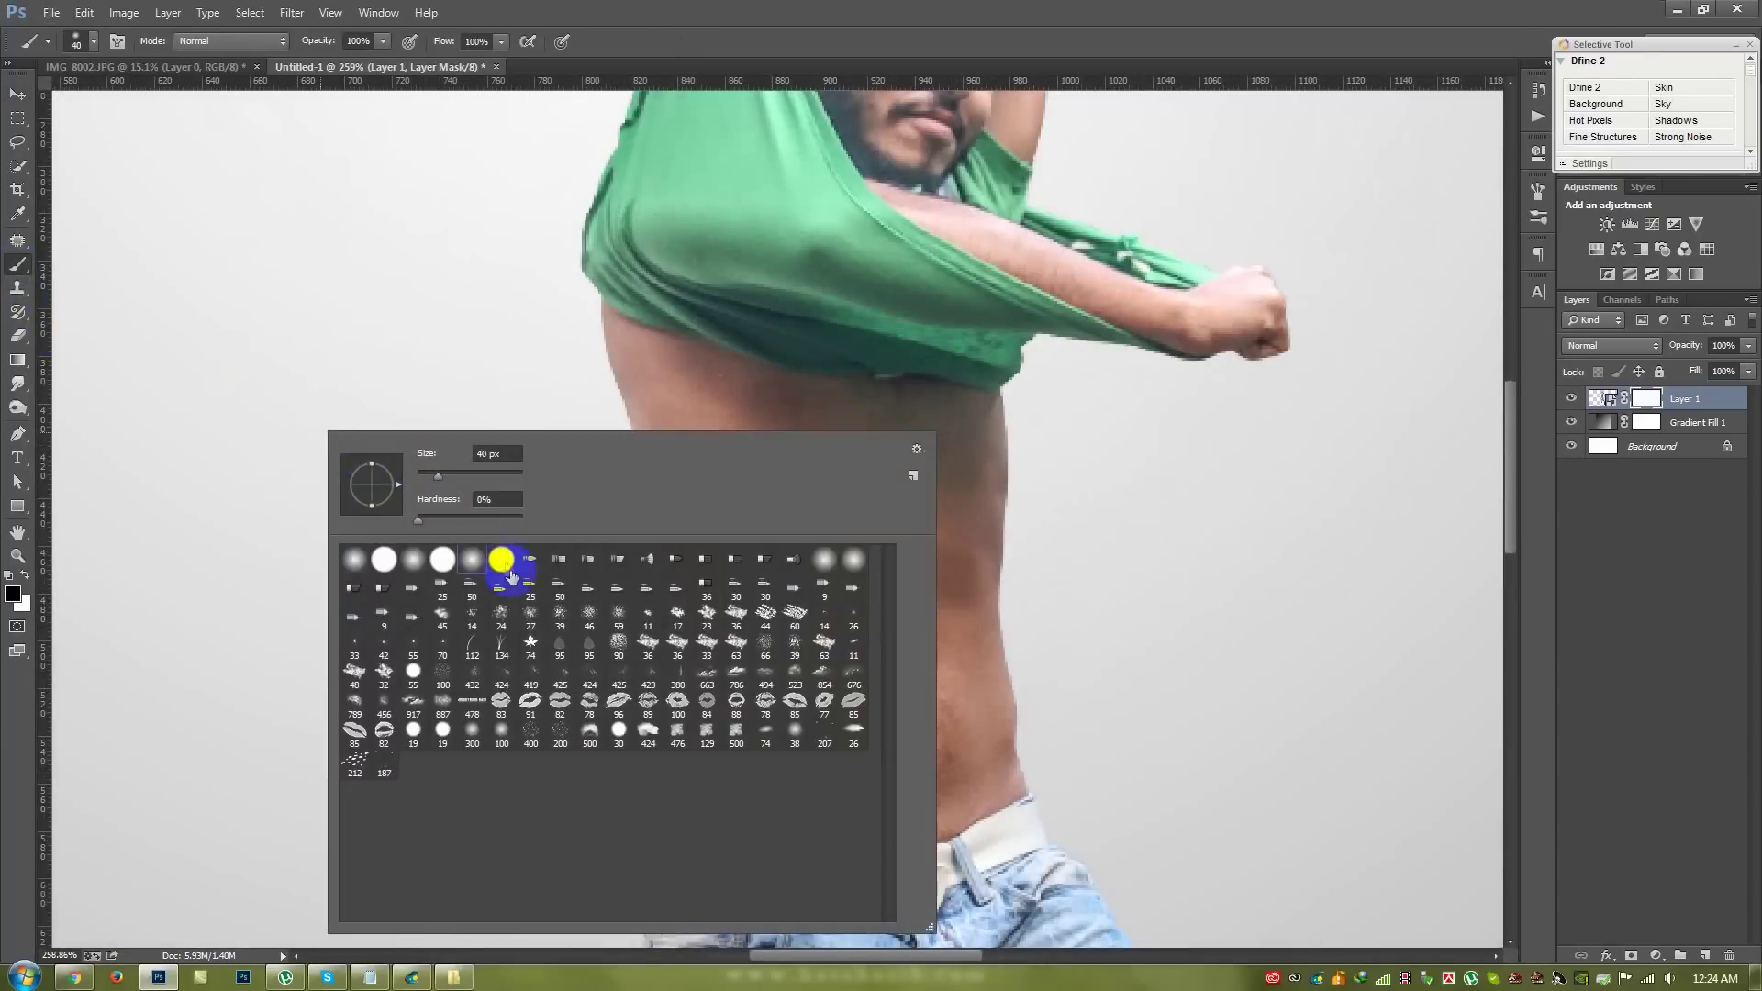
{"action": "left_click", "coordinate": [392, 350]}
{"action": "mouse_move", "coordinate": [660, 575]}
{"action": "left_mouse_down"}
{"action": "mouse_move", "coordinate": [870, 663]}
{"action": "mouse_move", "coordinate": [884, 726]}
{"action": "mouse_move", "coordinate": [999, 445]}
{"action": "left_mouse_up"}
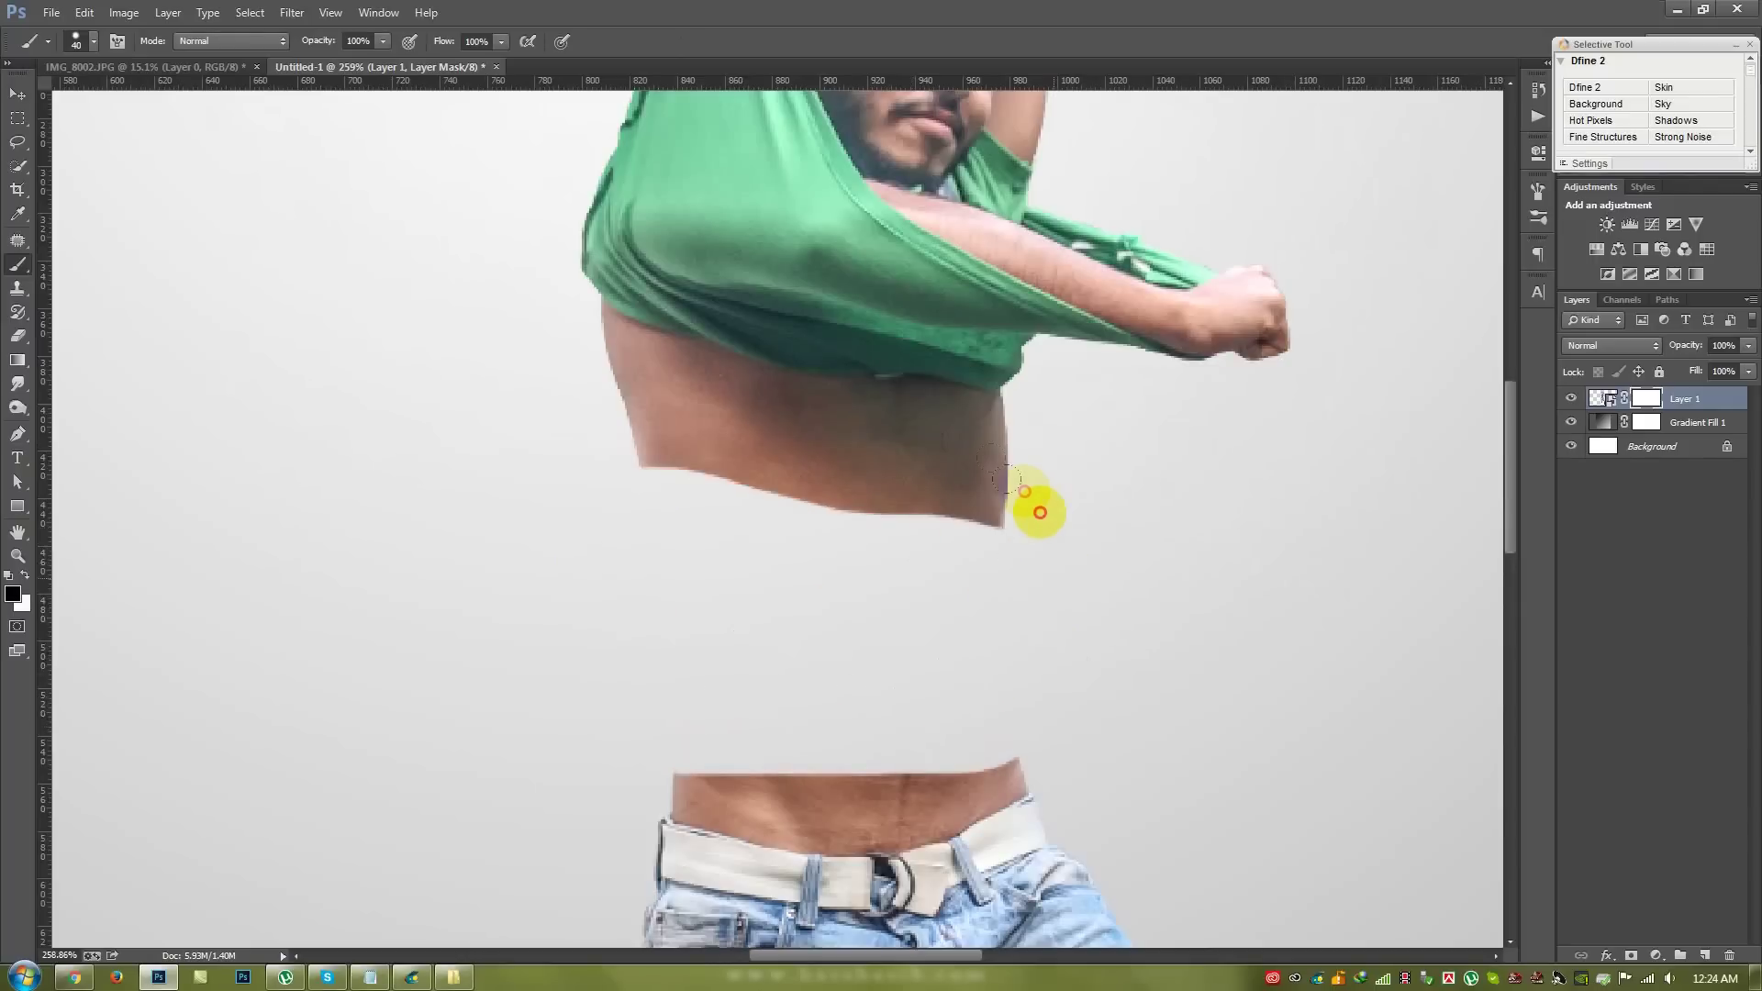
{"action": "scroll", "coordinate": [975, 410], "scroll_direction": "up", "scroll_amount": 5}
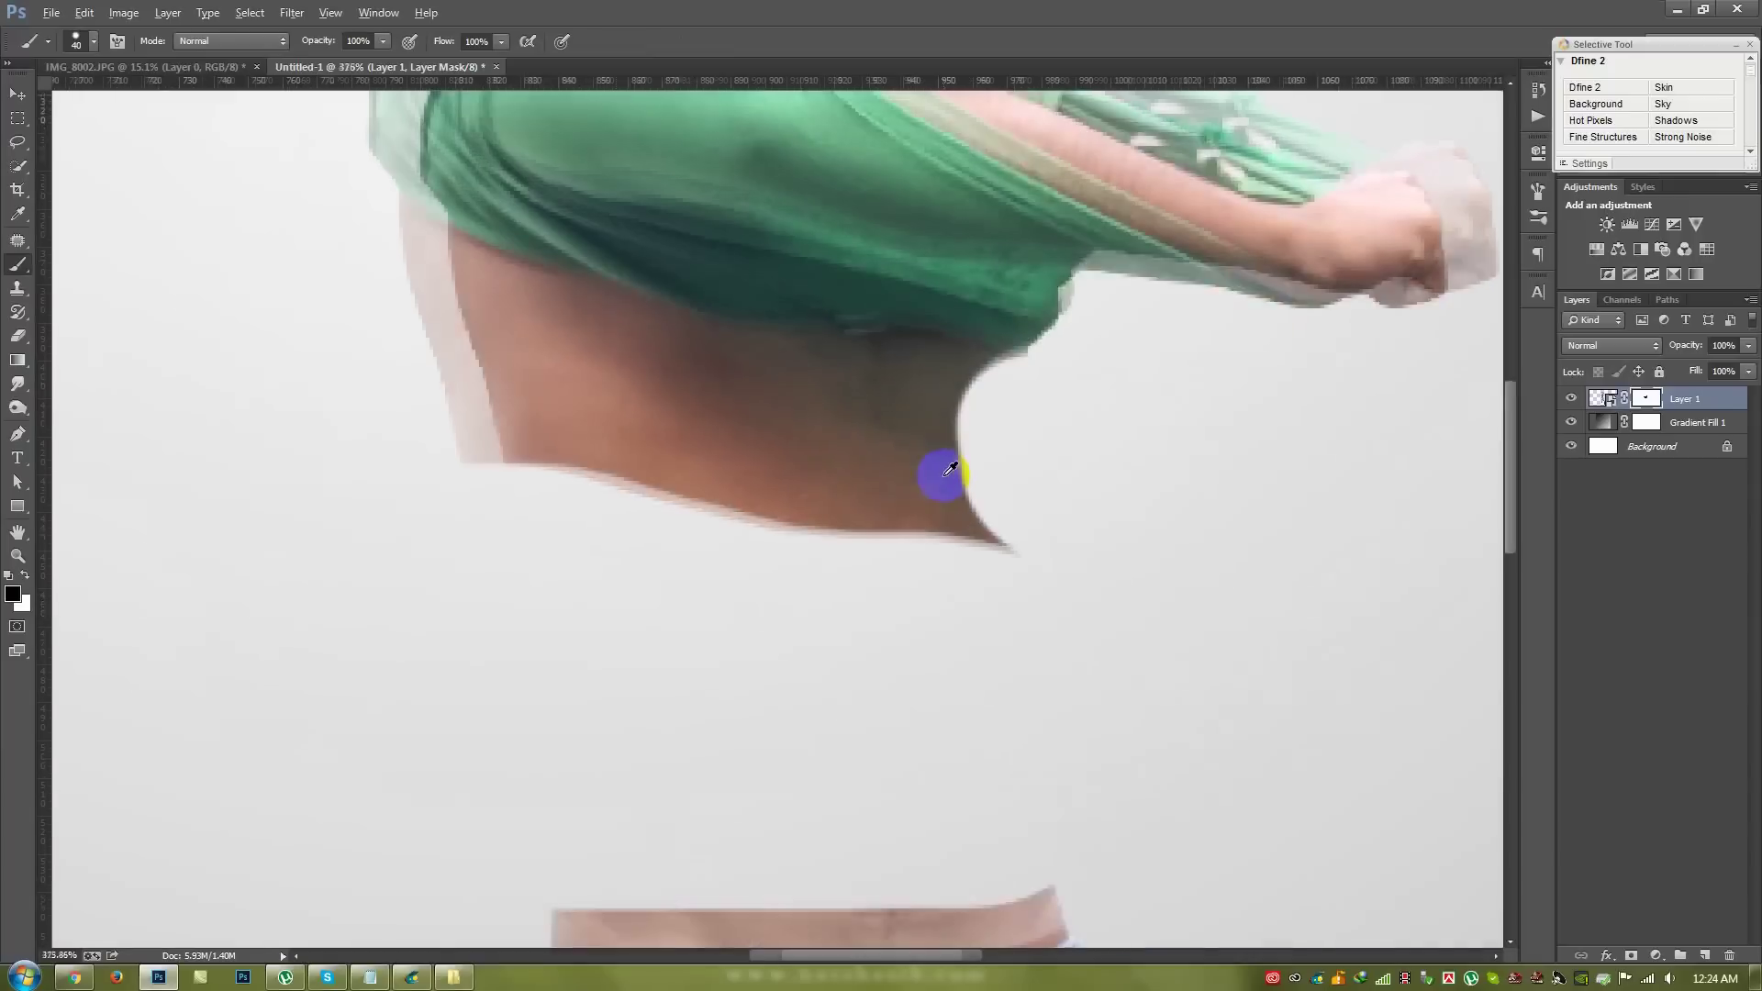
{"action": "mouse_move", "coordinate": [890, 387]}
{"action": "left_mouse_down"}
{"action": "mouse_move", "coordinate": [720, 398]}
{"action": "mouse_move", "coordinate": [903, 395]}
{"action": "left_mouse_up"}
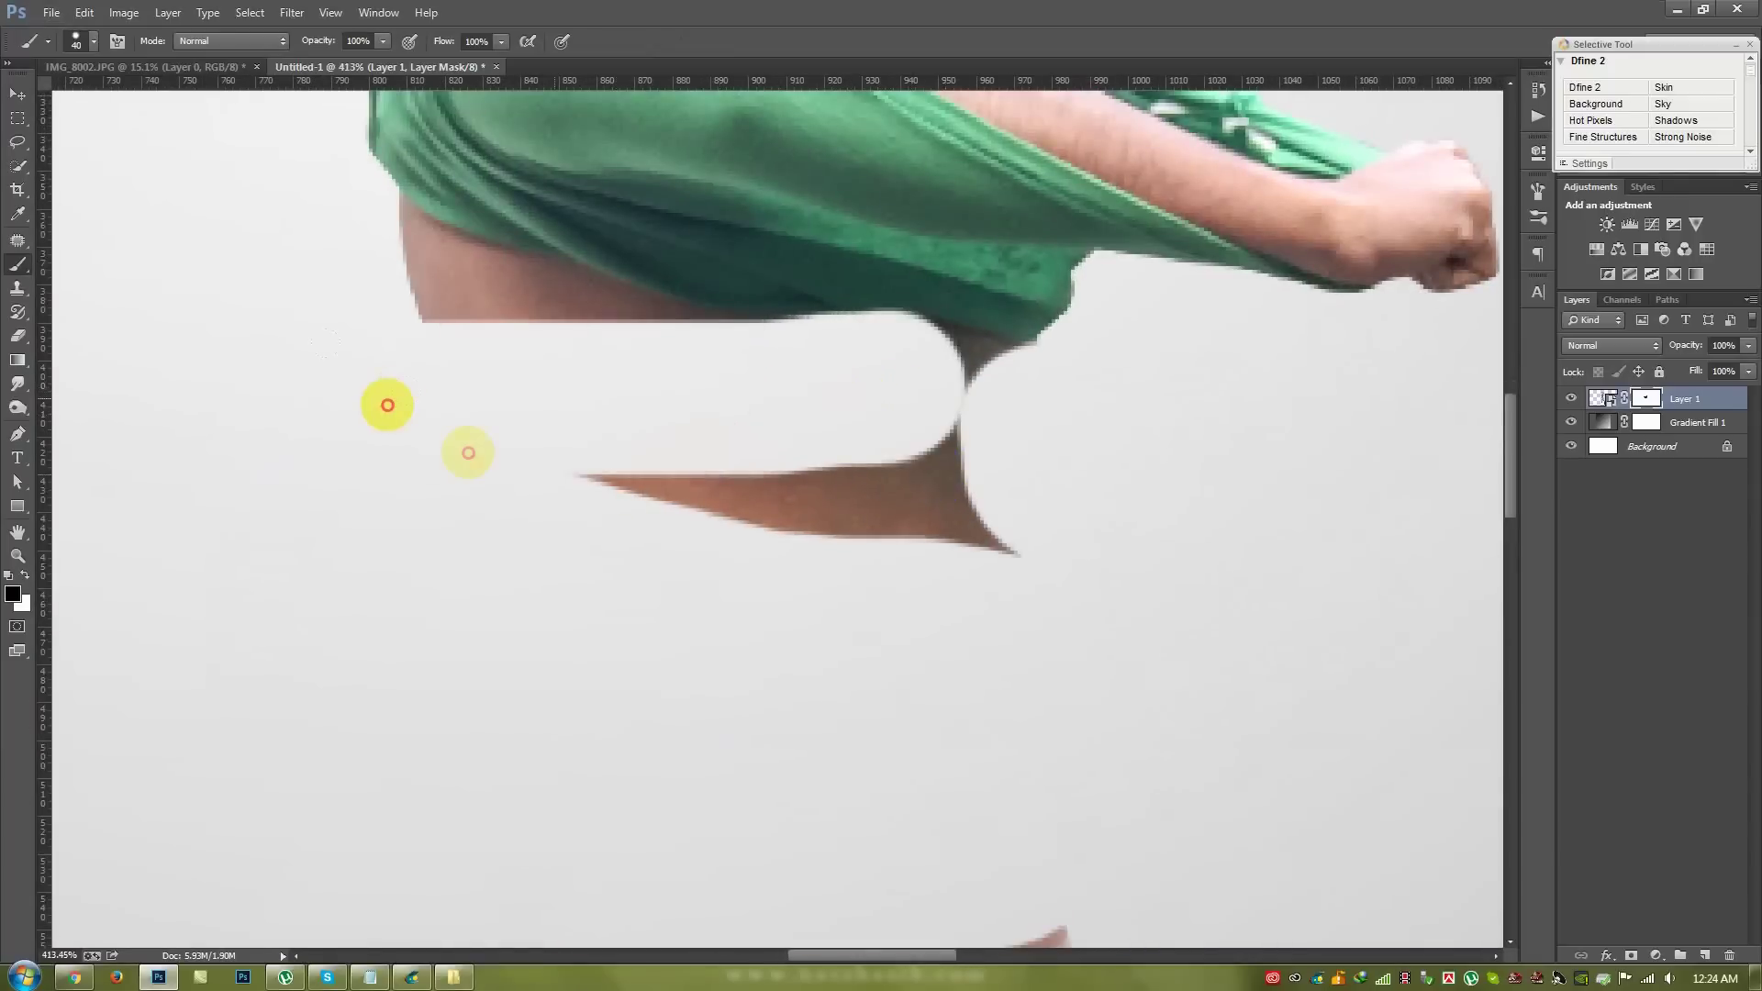
{"action": "left_click_drag", "start_coordinate": [839, 327], "coordinate": [1064, 349]}
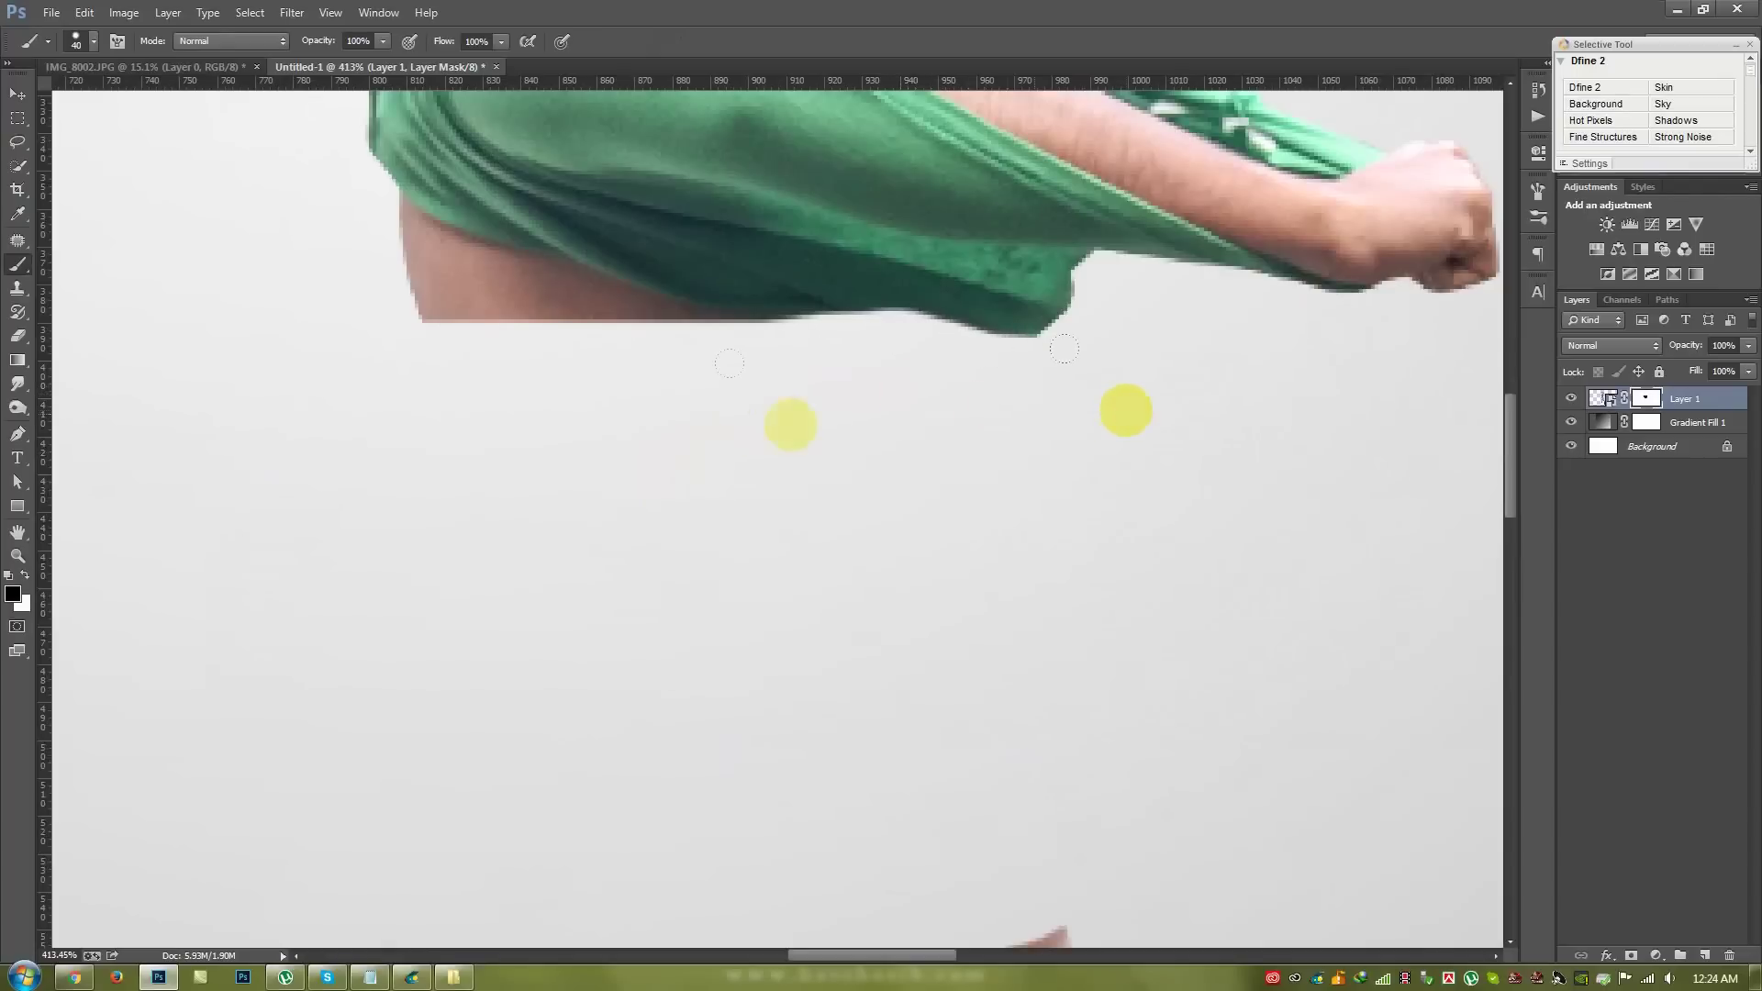
- Hide the remaining skin along the shirt's hem and smooth its edge with a smaller brush
{"action": "scroll", "coordinate": [1010, 459], "scroll_direction": "up", "scroll_amount": 3}
{"action": "scroll", "coordinate": [950, 554], "scroll_direction": "left", "scroll_amount": 3}
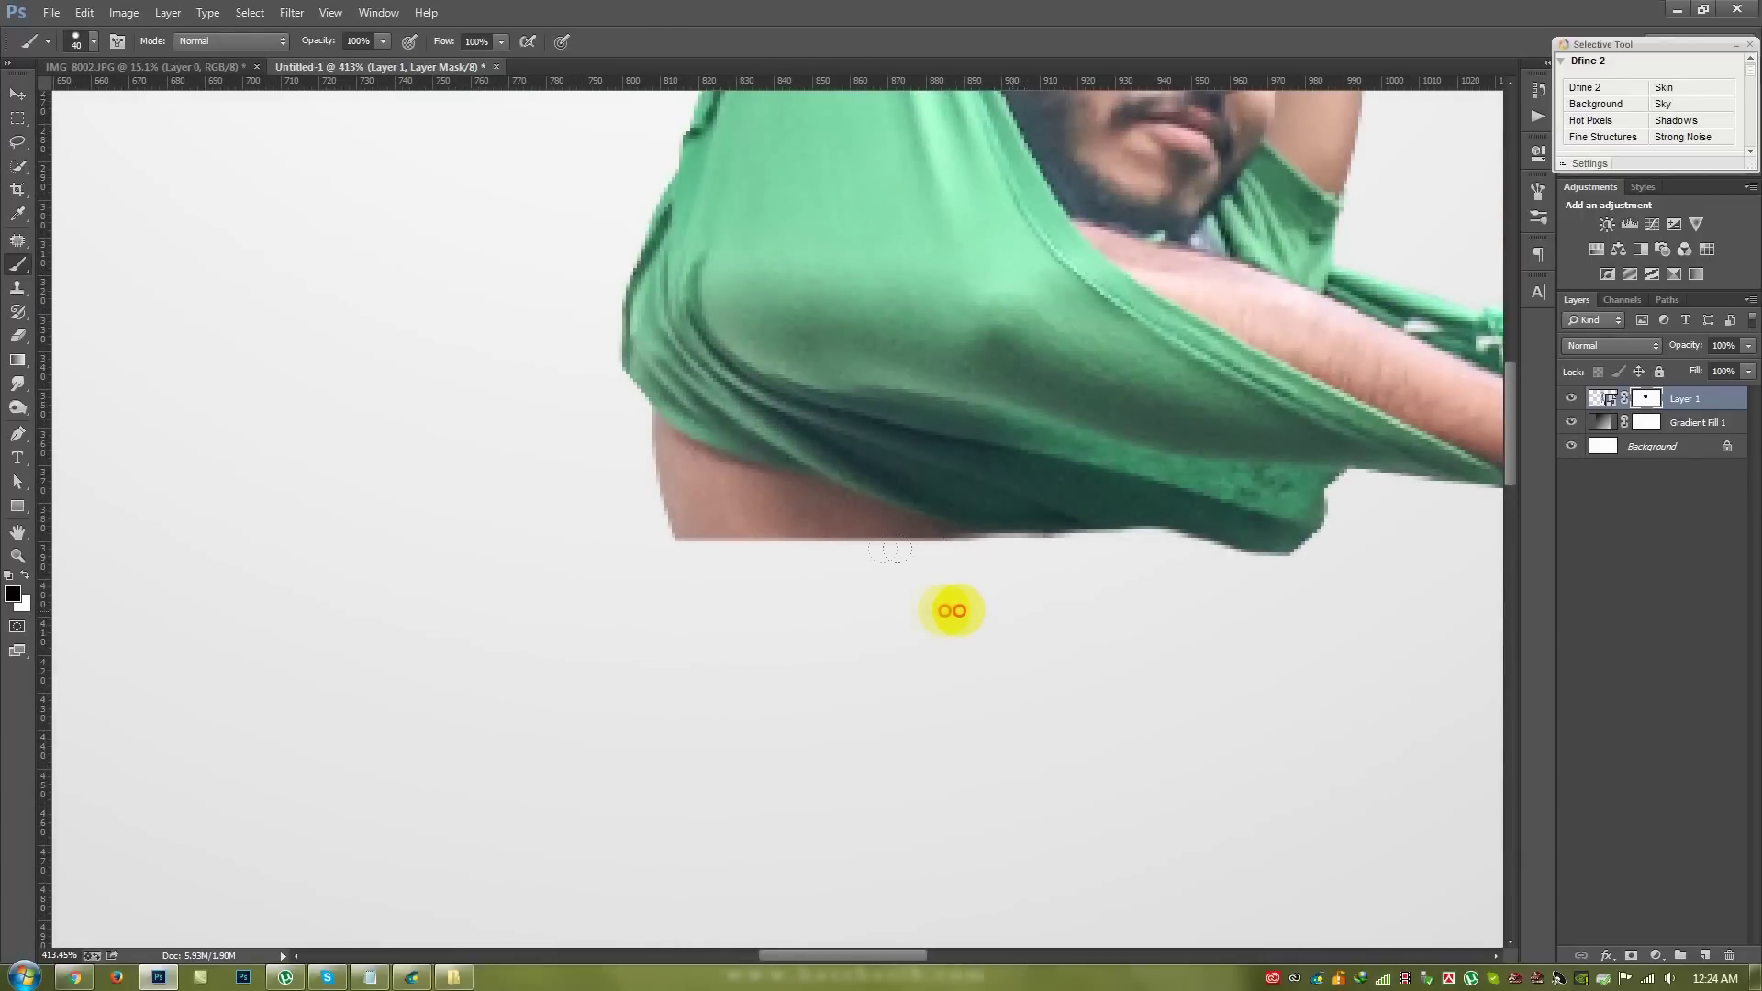
{"action": "left_click_drag", "start_coordinate": [964, 549], "coordinate": [602, 491]}
{"action": "left_click_drag", "start_coordinate": [540, 406], "coordinate": [761, 503]}
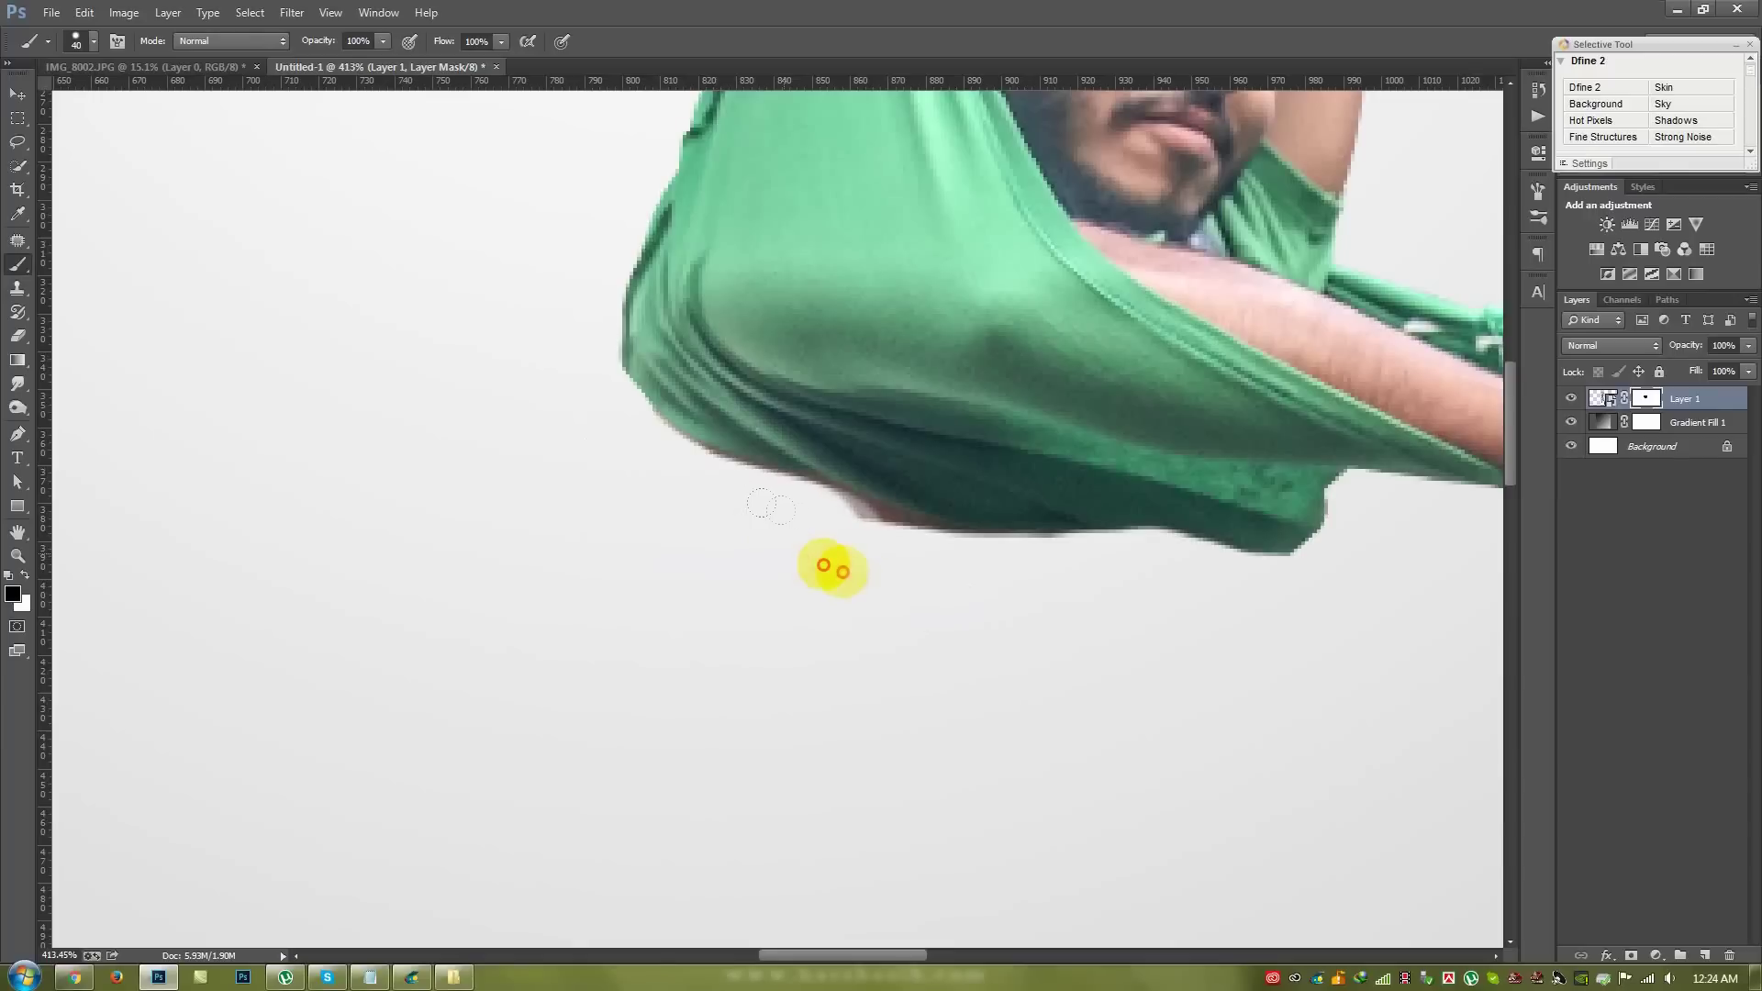
{"action": "left_click_drag", "start_coordinate": [760, 502], "coordinate": [904, 550]}
{"action": "key", "text": "bracketleft"}
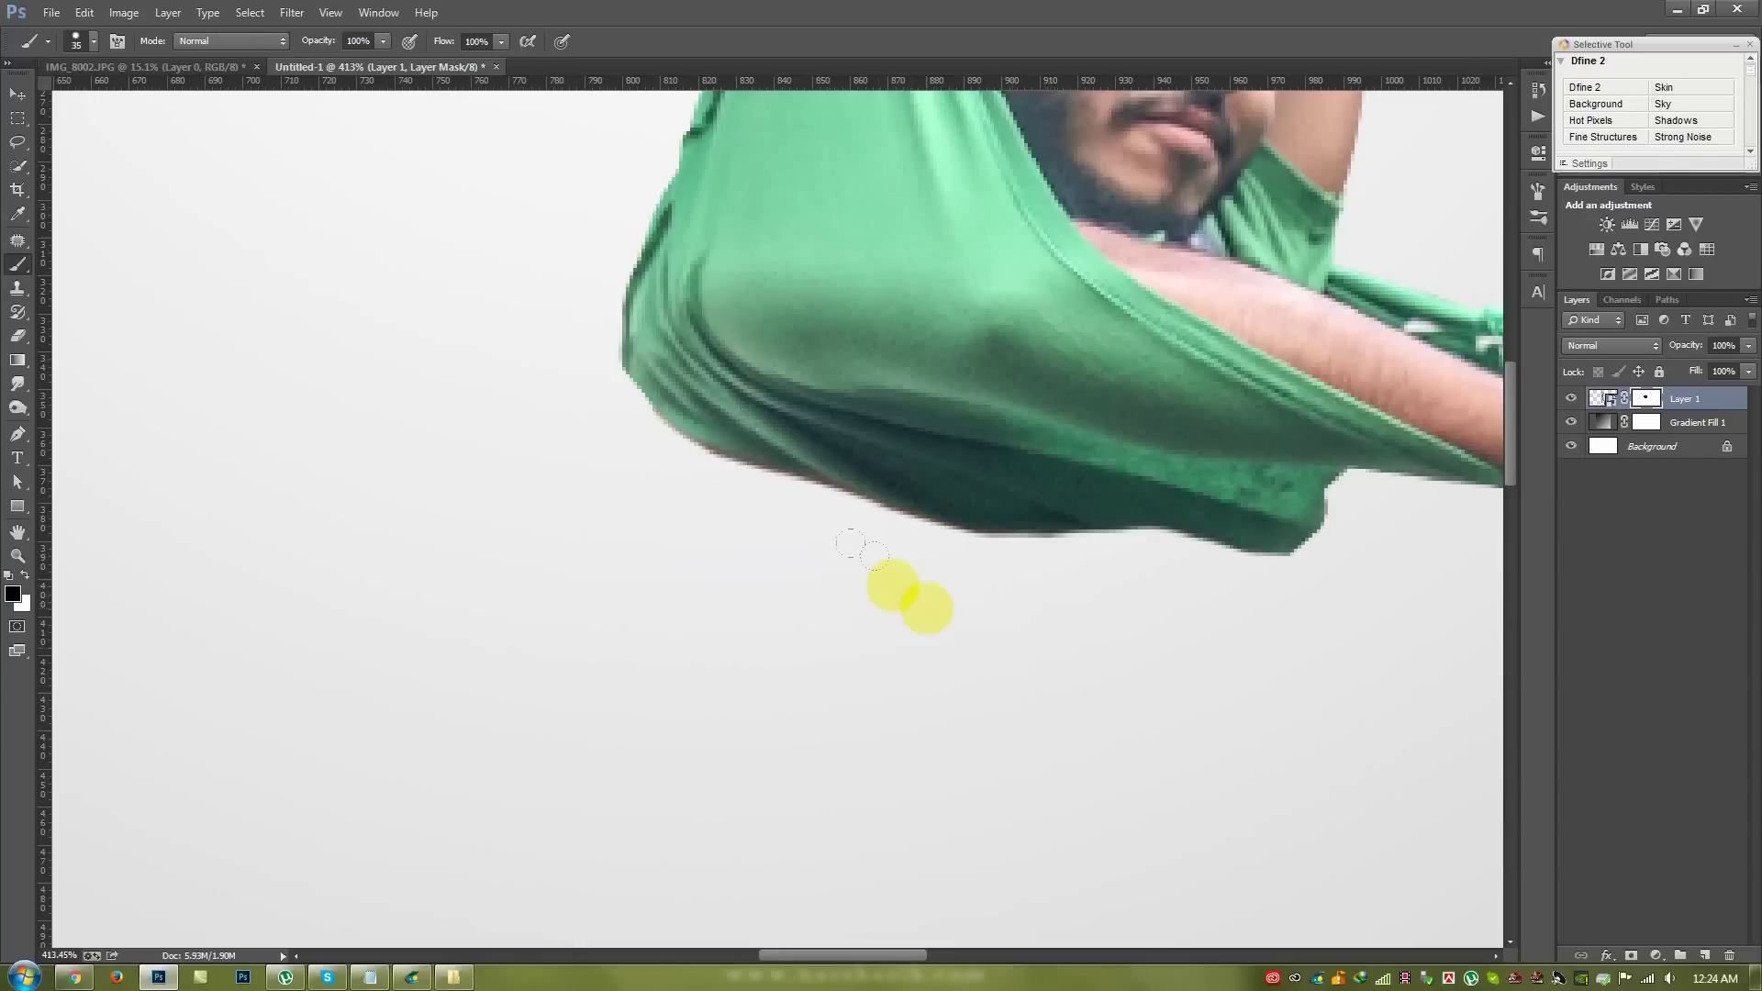
{"action": "key", "text": "bracketleft"}
{"action": "key", "text": "bracketleft"}
{"action": "key", "text": "bracketleft"}
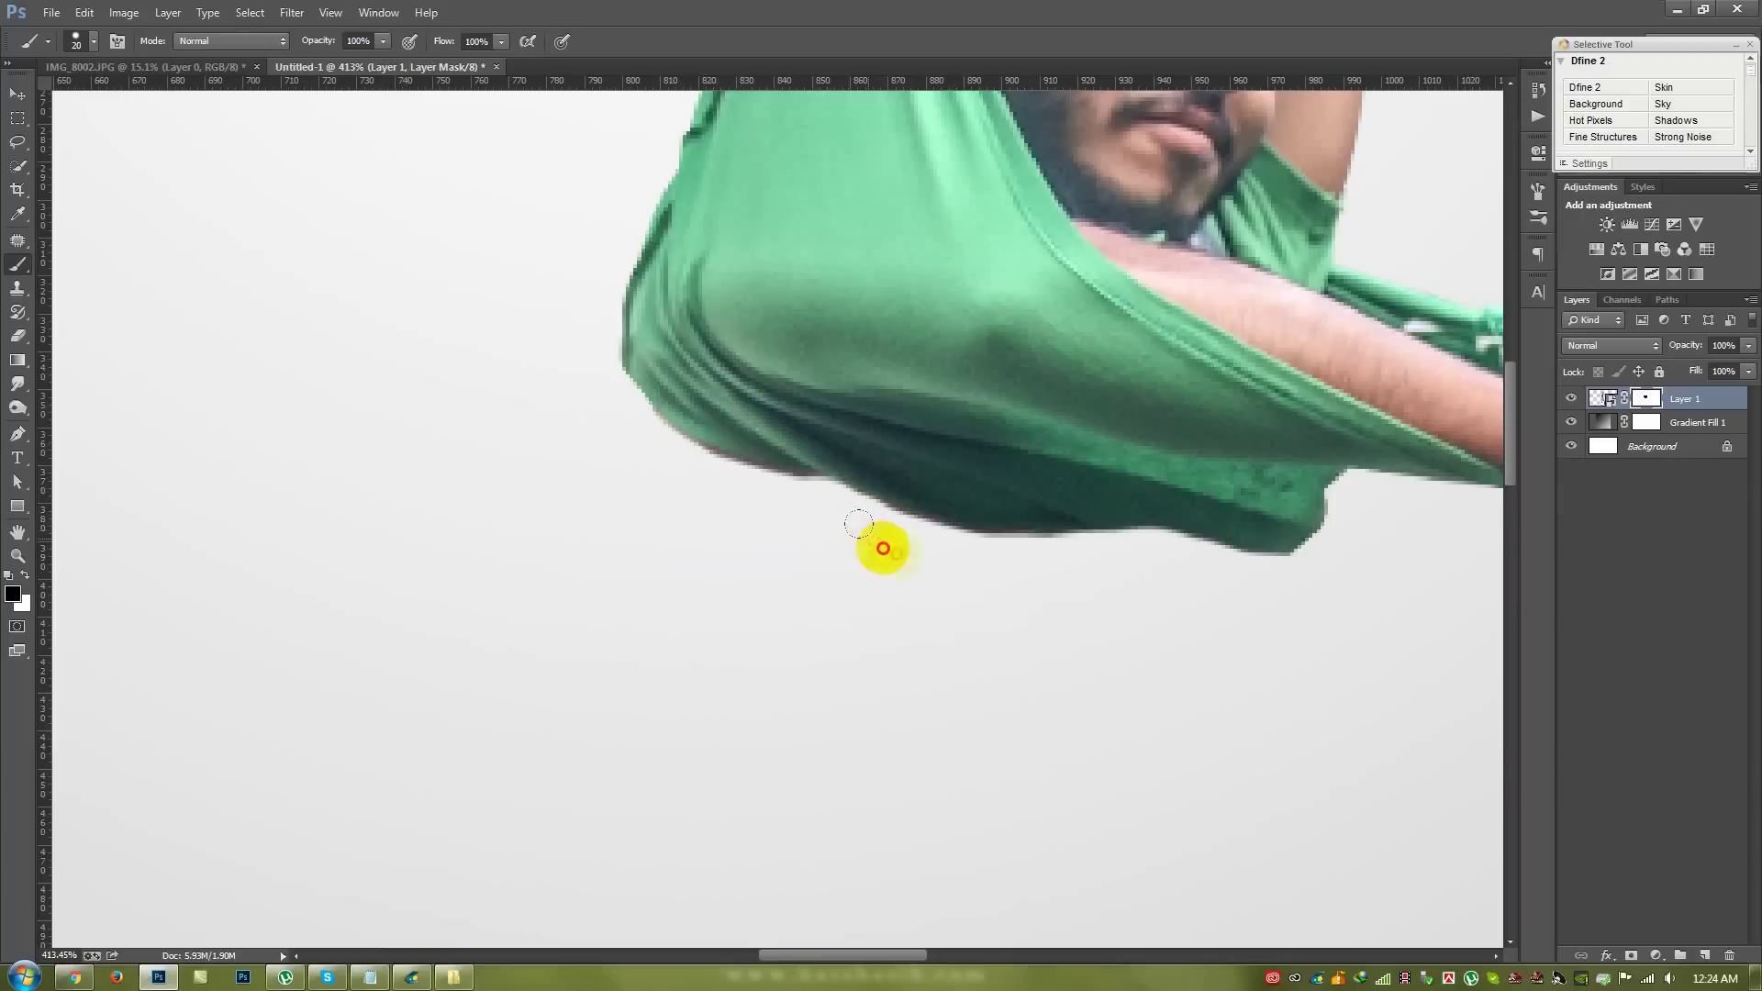
{"action": "mouse_move", "coordinate": [881, 547]}
{"action": "left_mouse_down"}
{"action": "mouse_move", "coordinate": [969, 573]}
{"action": "mouse_move", "coordinate": [799, 515]}
{"action": "left_mouse_up"}
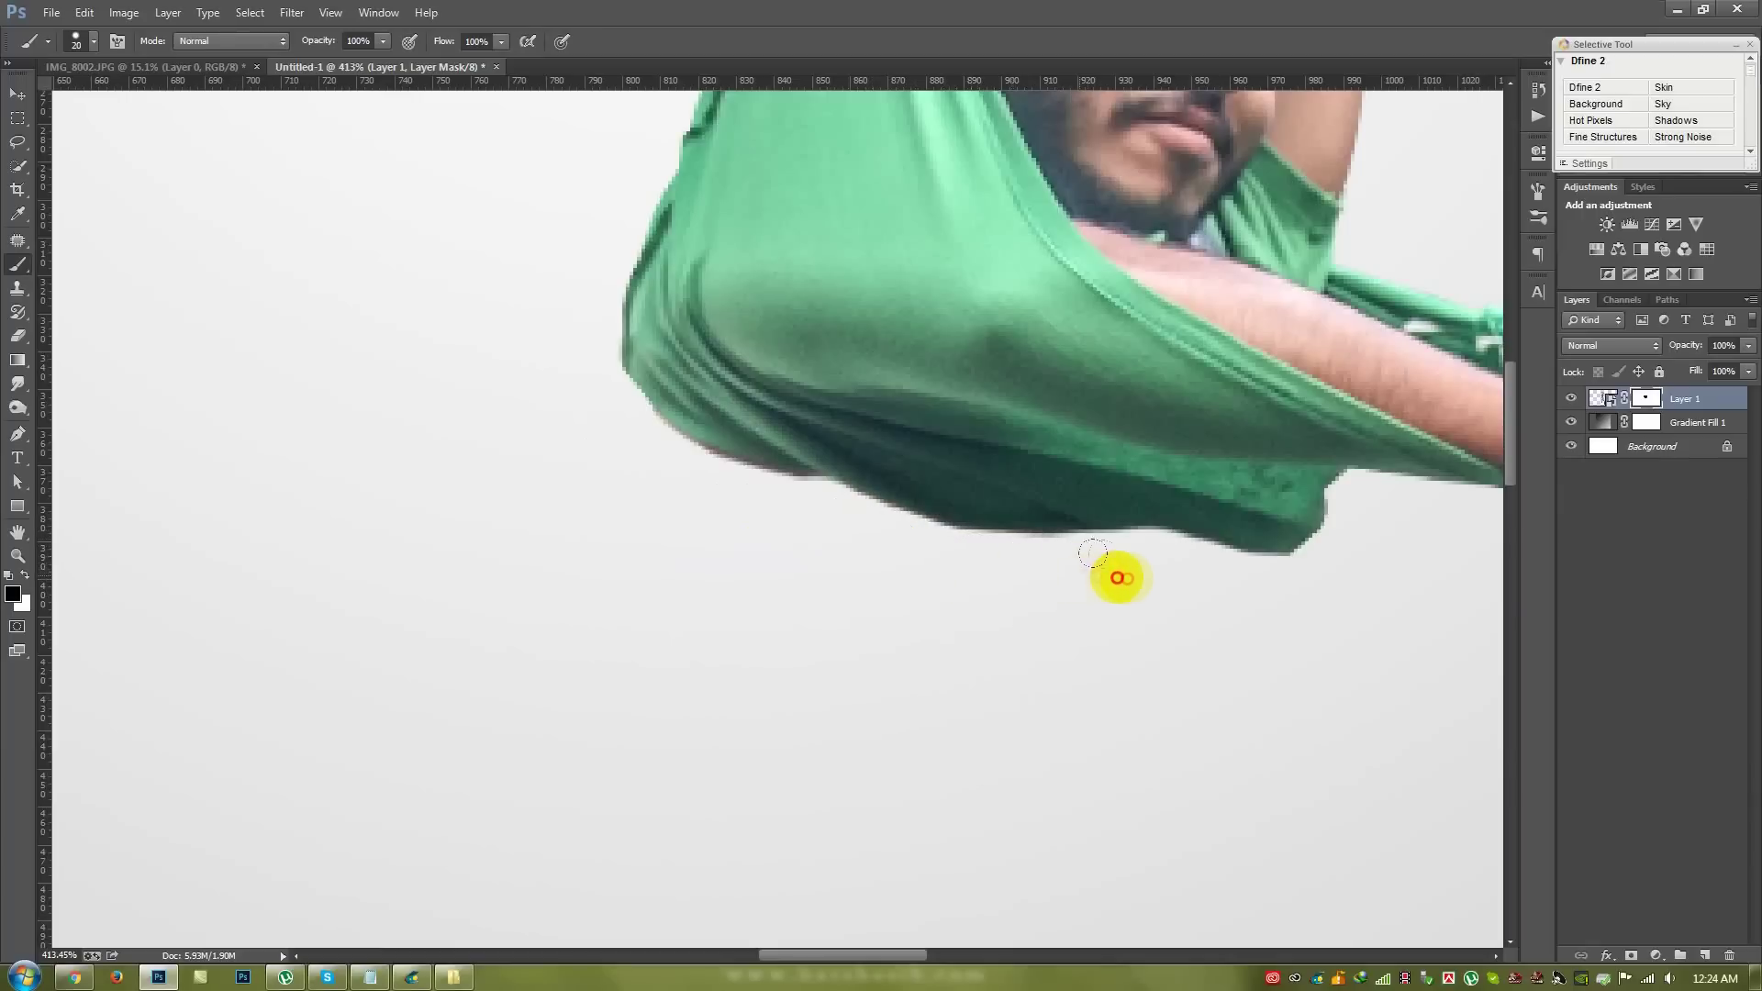
{"action": "mouse_move", "coordinate": [743, 483]}
{"action": "left_mouse_down"}
{"action": "mouse_move", "coordinate": [635, 438]}
{"action": "mouse_move", "coordinate": [789, 491]}
{"action": "mouse_move", "coordinate": [809, 536]}
{"action": "left_mouse_up"}
{"action": "scroll", "coordinate": [808, 538], "scroll_direction": "down", "scroll_amount": 2}
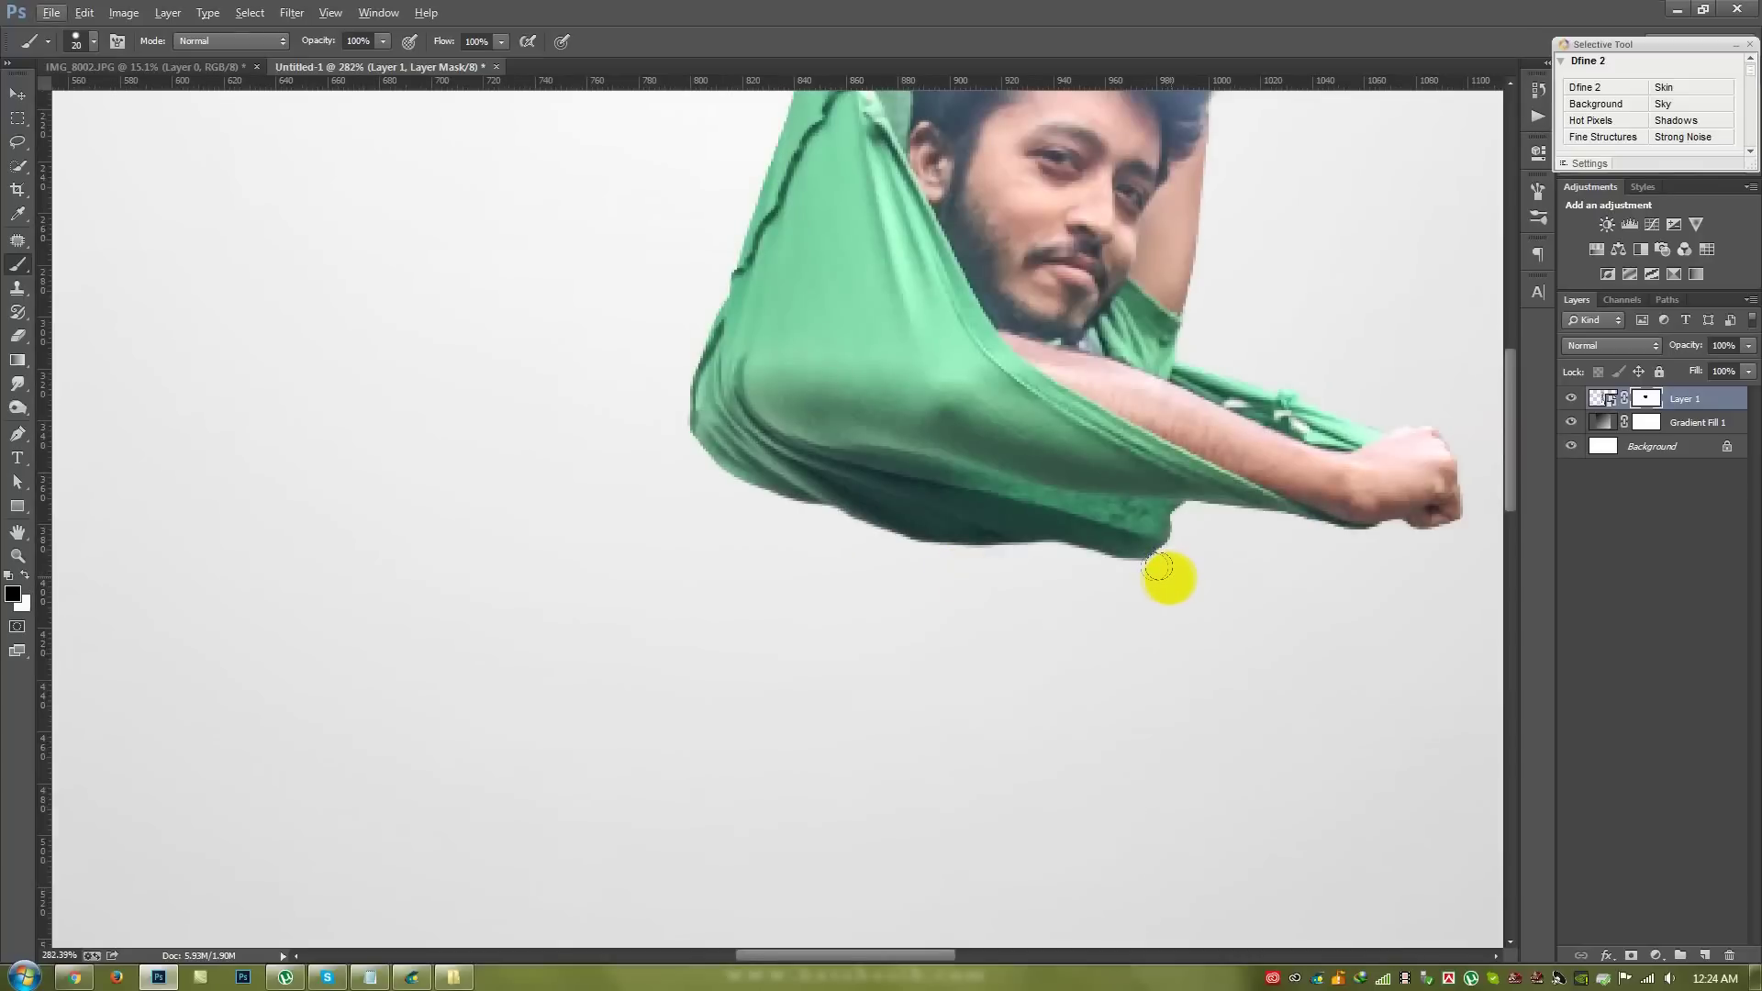
- Paint out the skin above the belt on Layer 1's mask, along the waist's top-left and left edges
{"action": "left_click", "coordinate": [1195, 532]}
{"action": "scroll", "coordinate": [1141, 633], "scroll_direction": "down", "scroll_amount": 2}
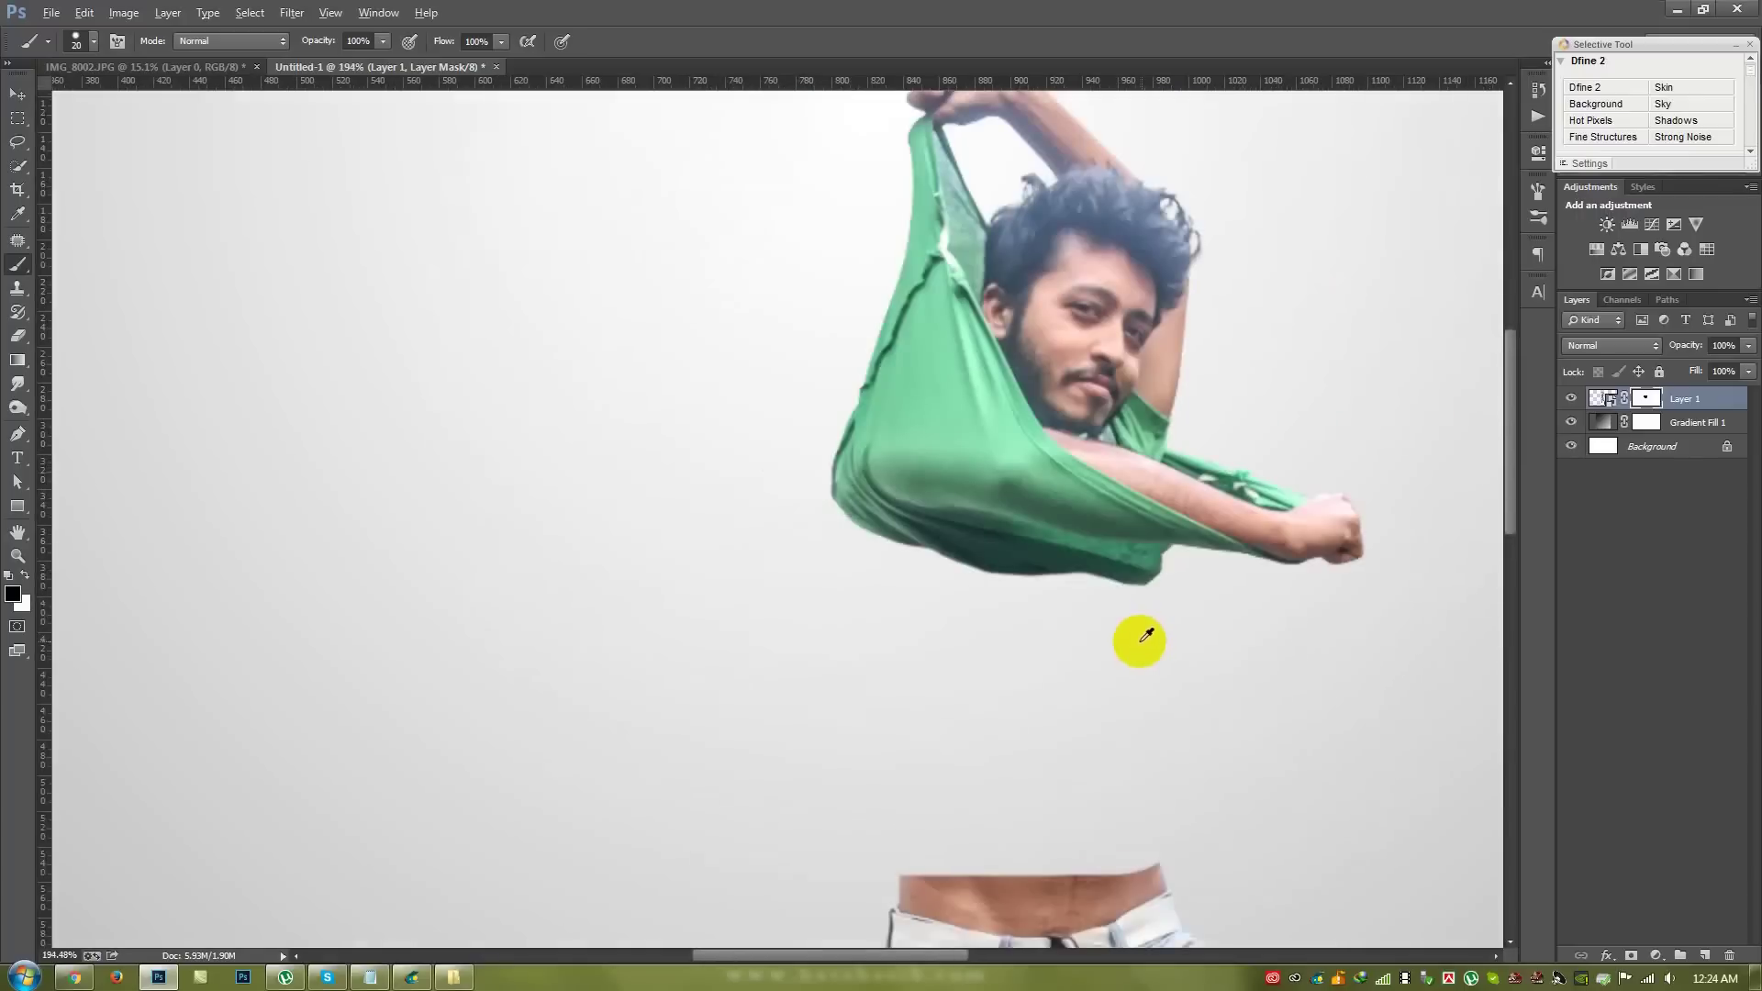
{"action": "scroll", "coordinate": [1138, 638], "scroll_direction": "down", "scroll_amount": 2}
{"action": "scroll", "coordinate": [1129, 647], "scroll_direction": "down", "scroll_amount": 2}
{"action": "scroll", "coordinate": [1128, 734], "scroll_direction": "down", "scroll_amount": 2}
{"action": "scroll", "coordinate": [709, 478], "scroll_direction": "down", "scroll_amount": 1}
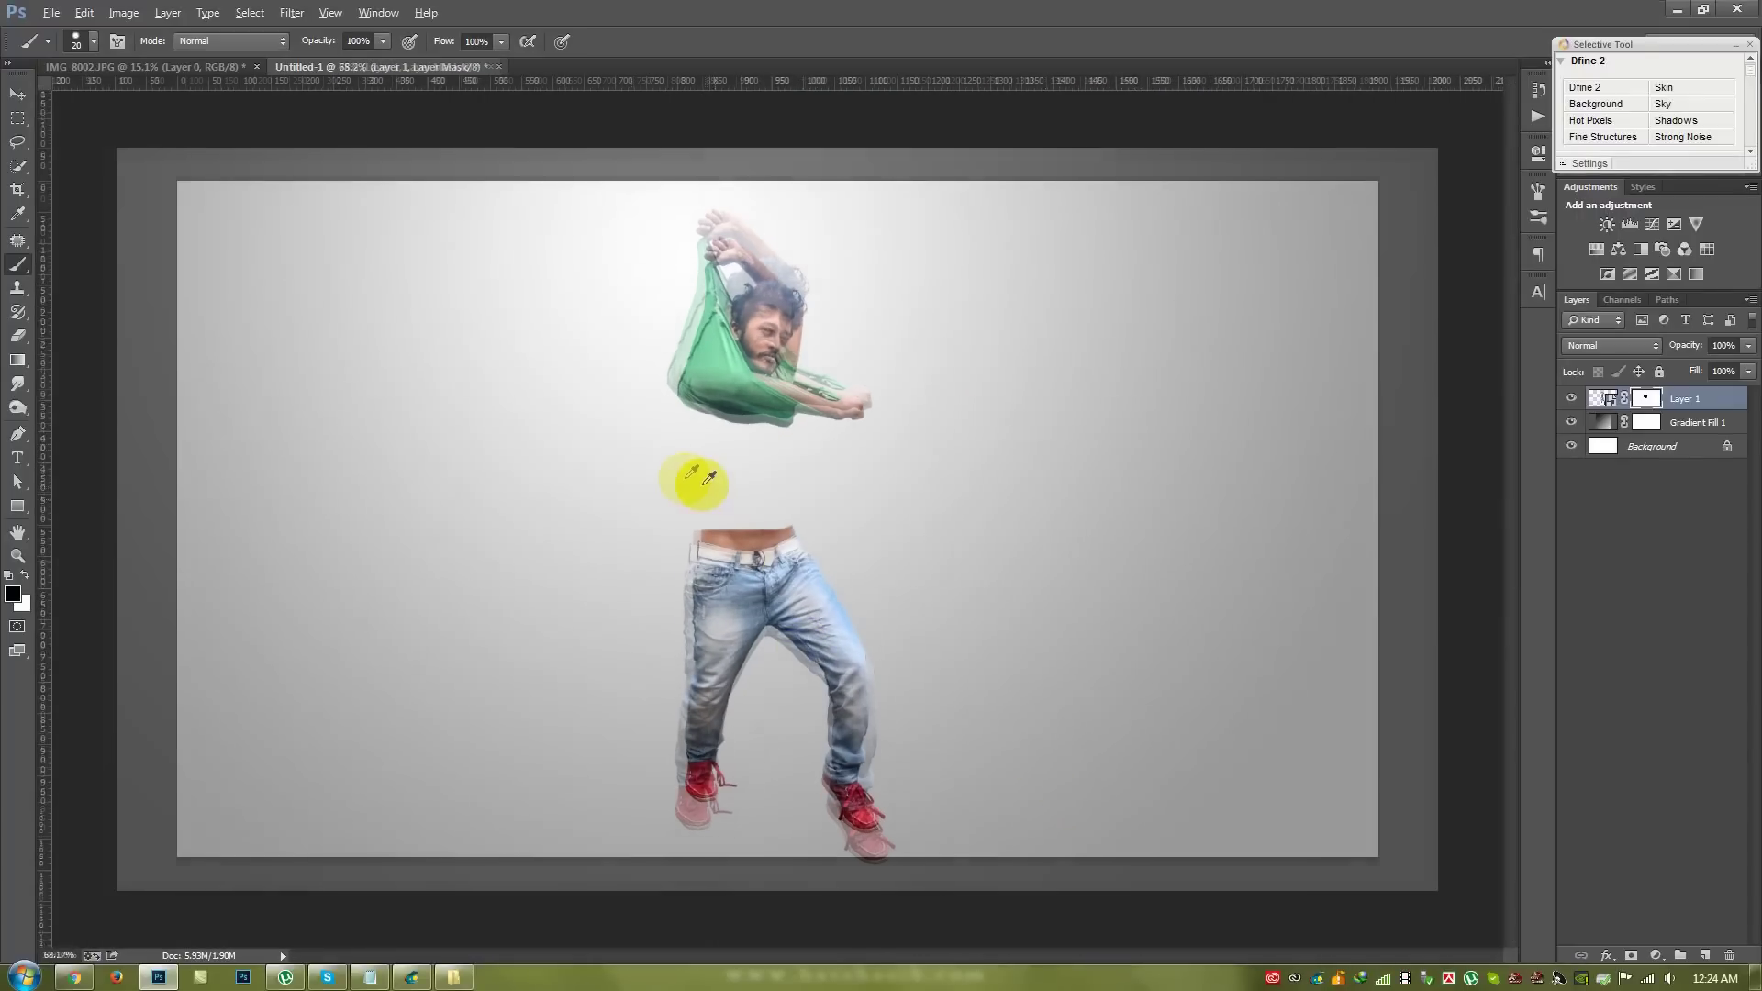
{"action": "scroll", "coordinate": [786, 602], "scroll_direction": "up", "scroll_amount": 3}
{"action": "scroll", "coordinate": [798, 602], "scroll_direction": "up", "scroll_amount": 2}
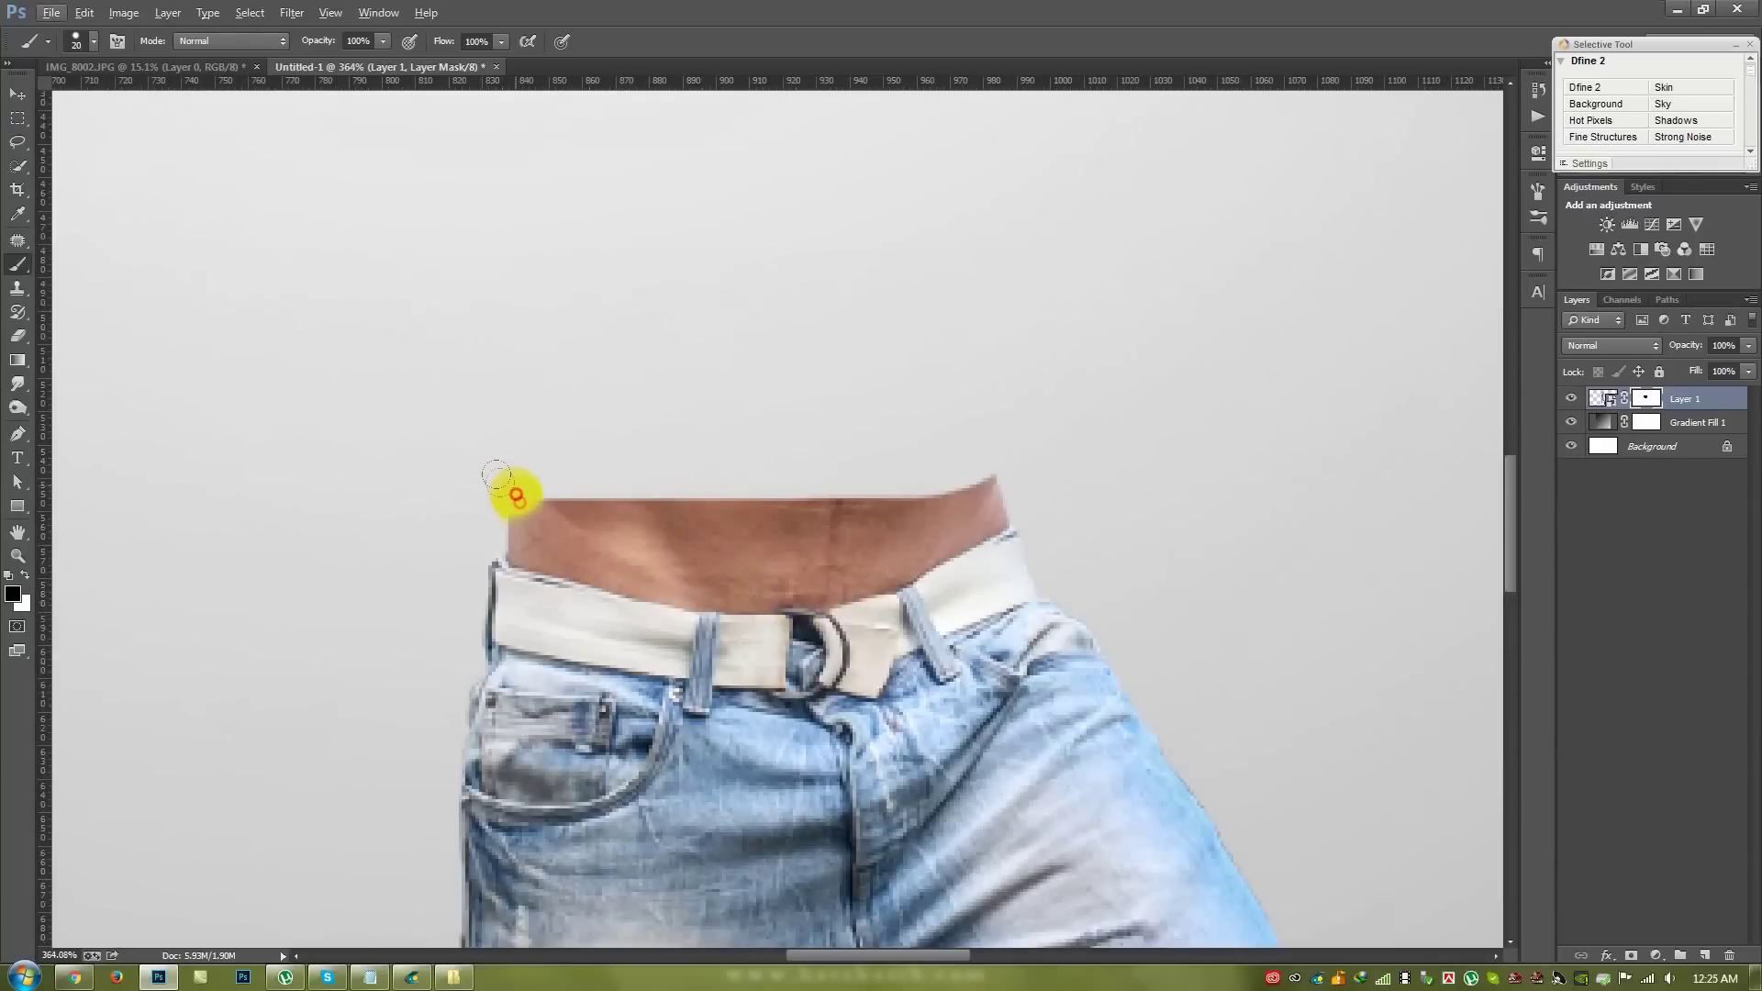
{"action": "left_click_drag", "start_coordinate": [495, 474], "coordinate": [507, 507]}
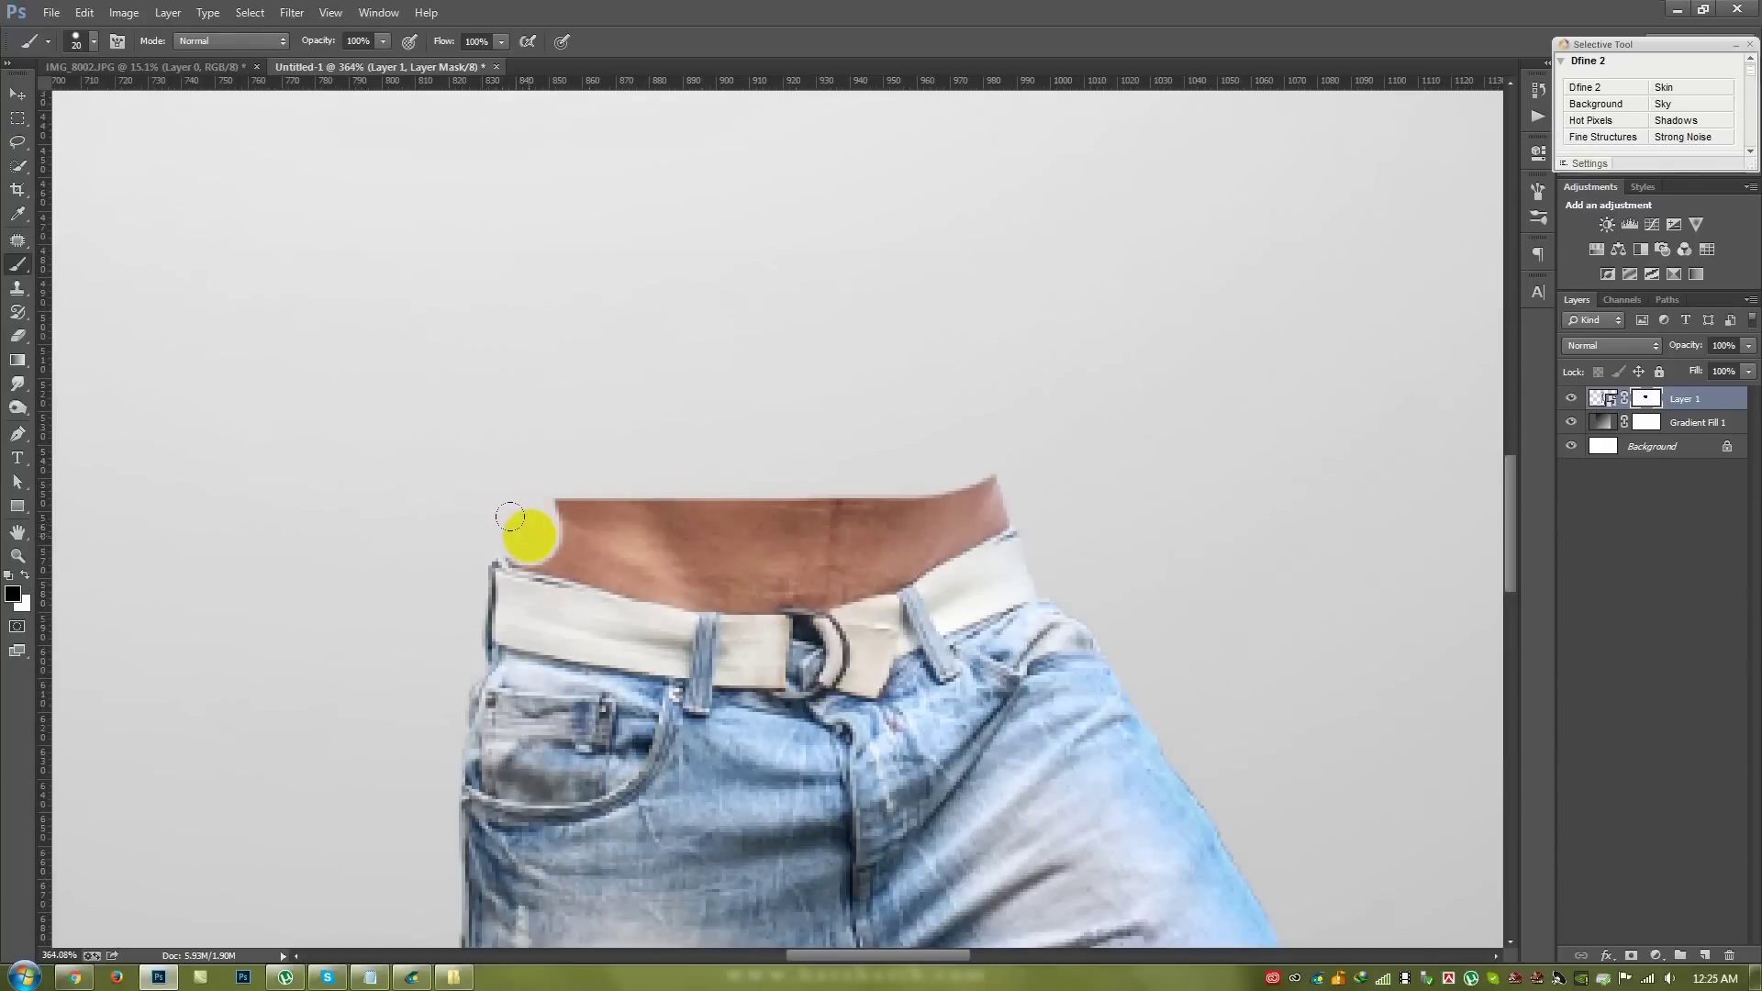
{"action": "mouse_move", "coordinate": [518, 517]}
{"action": "left_mouse_down"}
{"action": "mouse_move", "coordinate": [739, 563]}
{"action": "mouse_move", "coordinate": [971, 512]}
{"action": "mouse_move", "coordinate": [582, 487]}
{"action": "mouse_move", "coordinate": [685, 518]}
{"action": "left_mouse_up"}
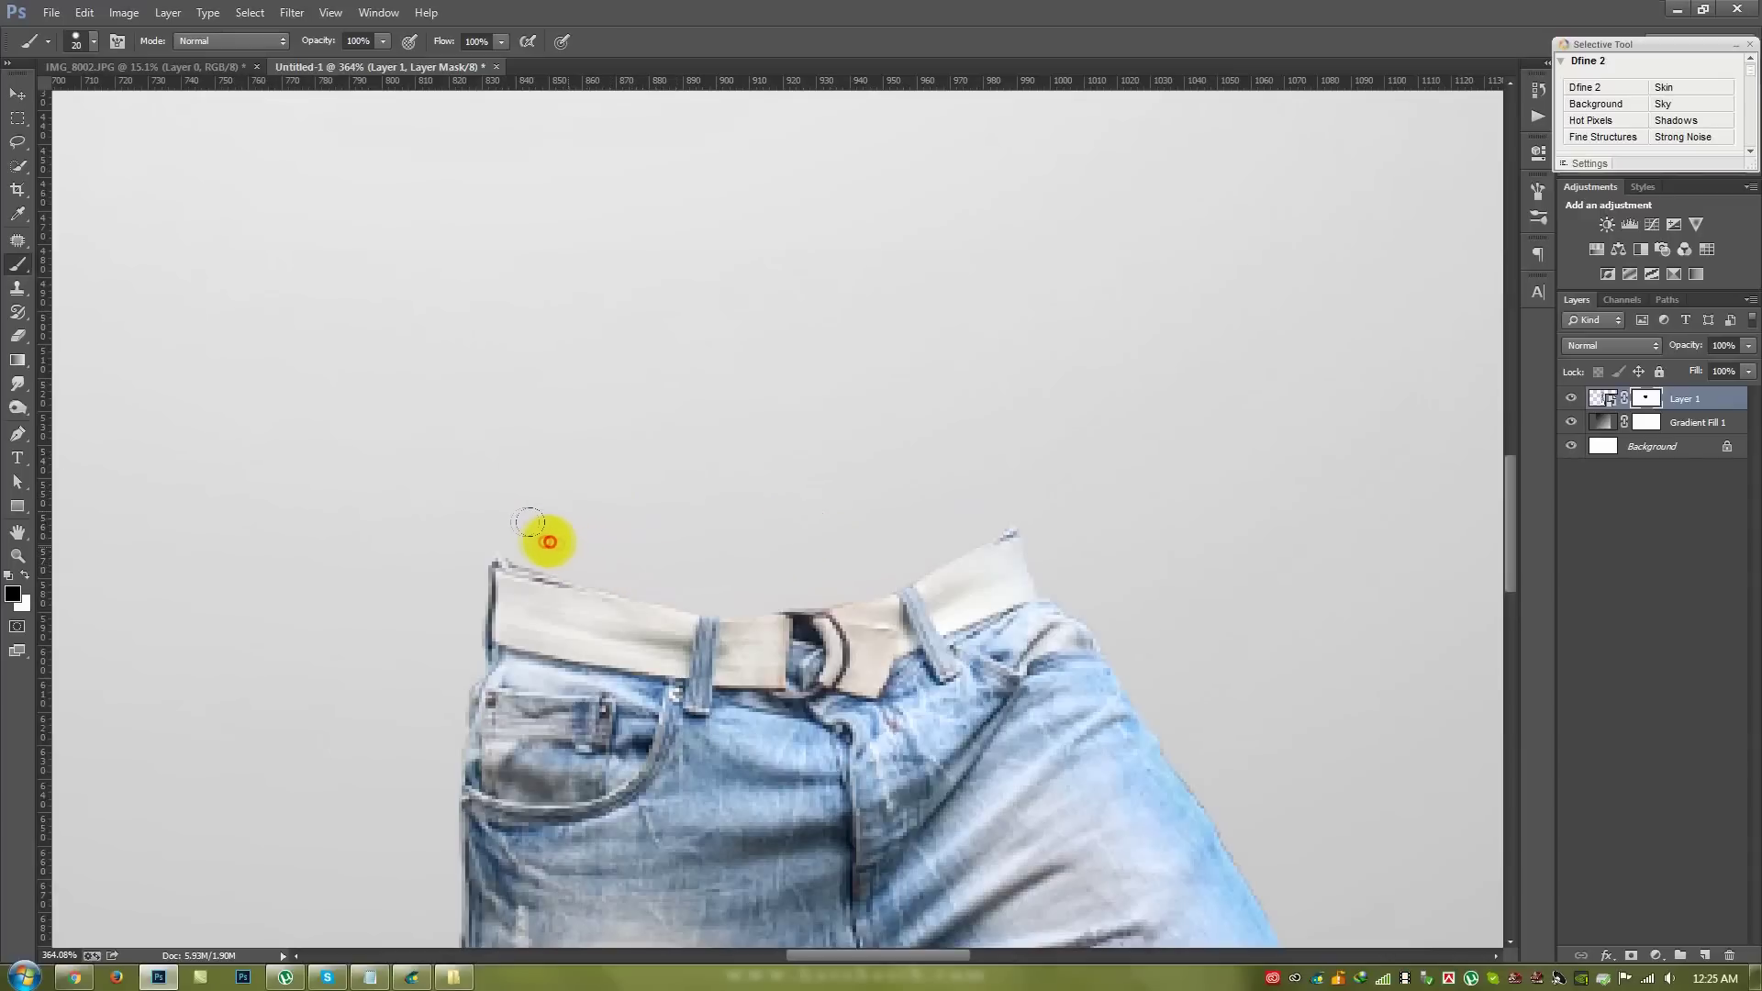
{"action": "mouse_move", "coordinate": [521, 516]}
{"action": "left_mouse_down"}
{"action": "mouse_move", "coordinate": [792, 555]}
{"action": "mouse_move", "coordinate": [504, 514]}
{"action": "left_mouse_up"}
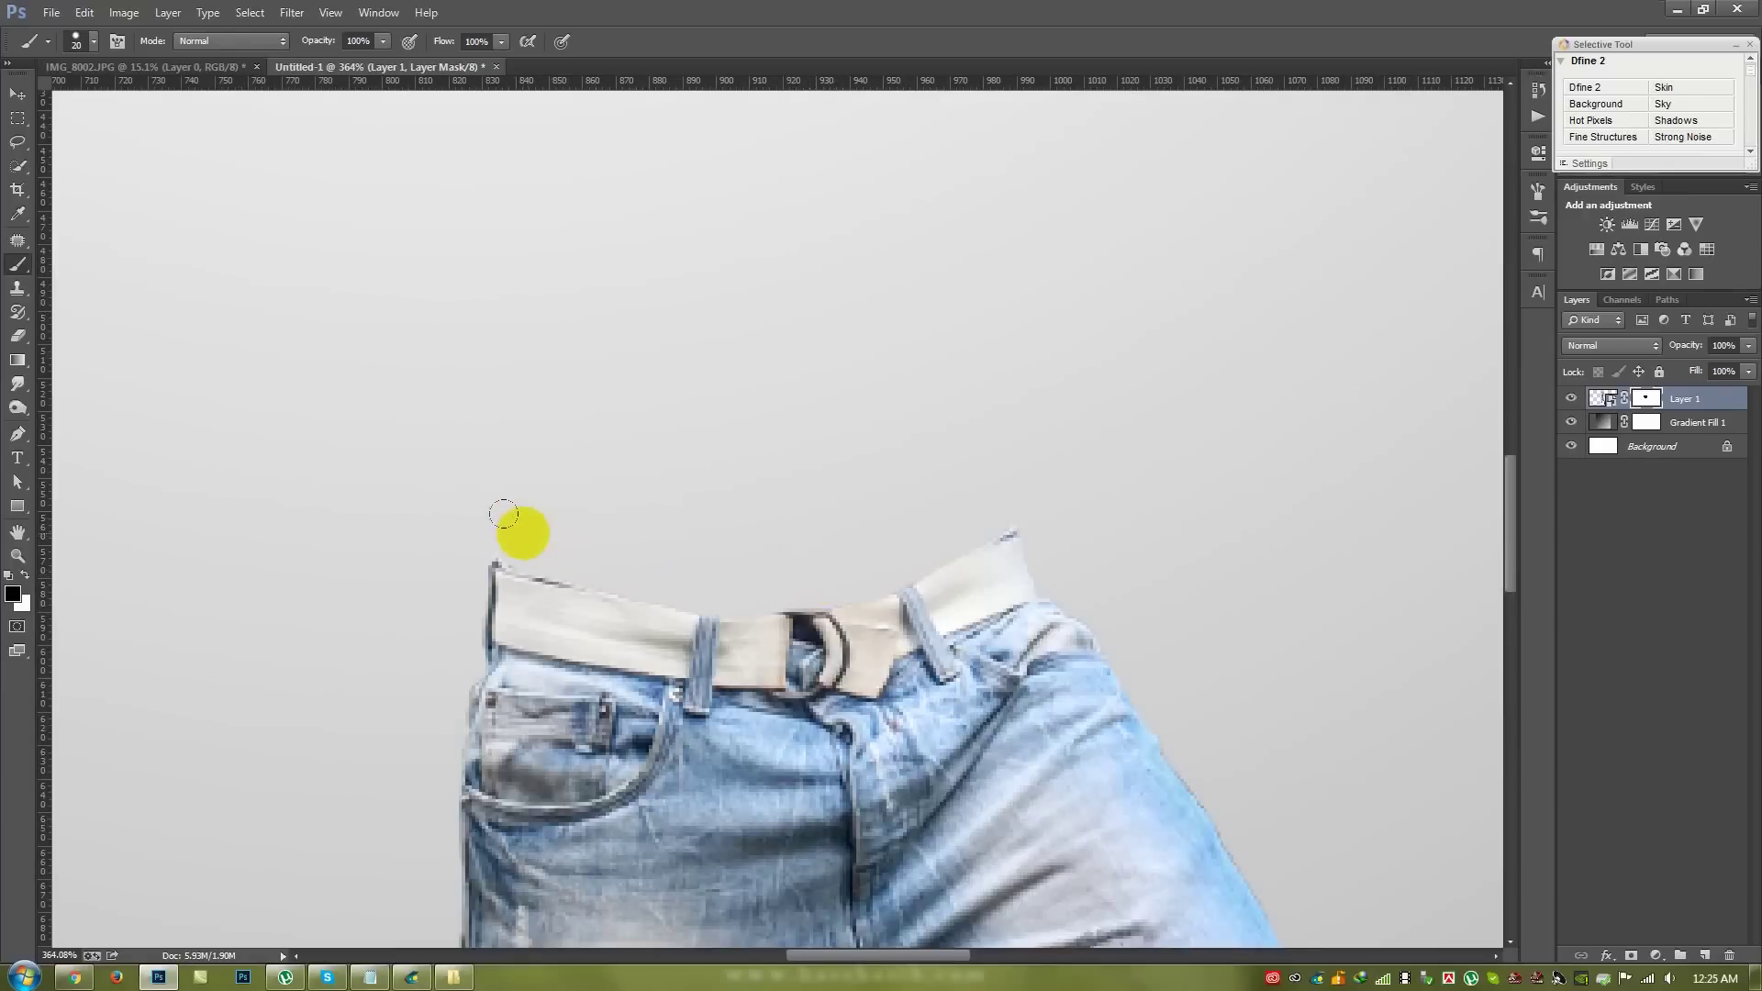
- Make the Gradient Fill 1 layer active in the Layers panel
{"action": "scroll", "coordinate": [527, 533], "scroll_direction": "down", "scroll_amount": 3}
{"action": "scroll", "coordinate": [569, 514], "scroll_direction": "down", "scroll_amount": 3}
{"action": "scroll", "coordinate": [576, 510], "scroll_direction": "down", "scroll_amount": 1}
{"action": "scroll", "coordinate": [575, 509], "scroll_direction": "down", "scroll_amount": 1}
{"action": "scroll", "coordinate": [541, 510], "scroll_direction": "up", "scroll_amount": 1}
{"action": "scroll", "coordinate": [537, 509], "scroll_direction": "down", "scroll_amount": 1}
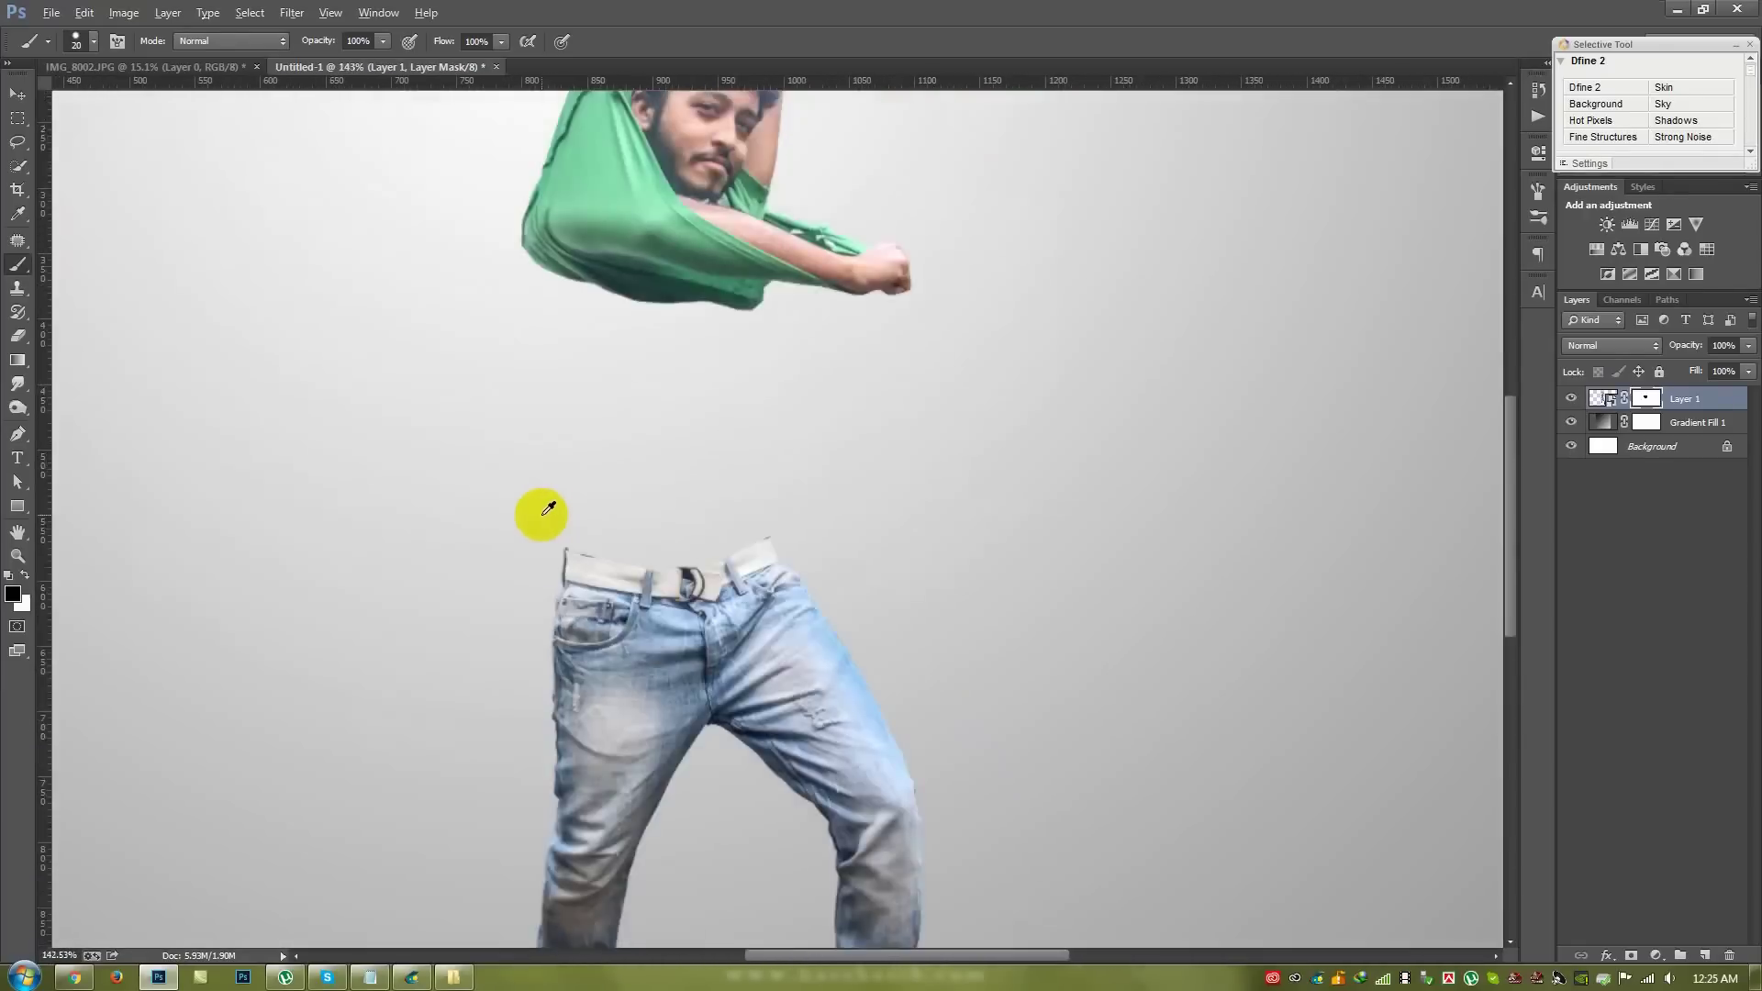
{"action": "scroll", "coordinate": [542, 509], "scroll_direction": "down", "scroll_amount": 1}
{"action": "scroll", "coordinate": [545, 509], "scroll_direction": "up", "scroll_amount": 3}
{"action": "scroll", "coordinate": [545, 510], "scroll_direction": "up", "scroll_amount": 2}
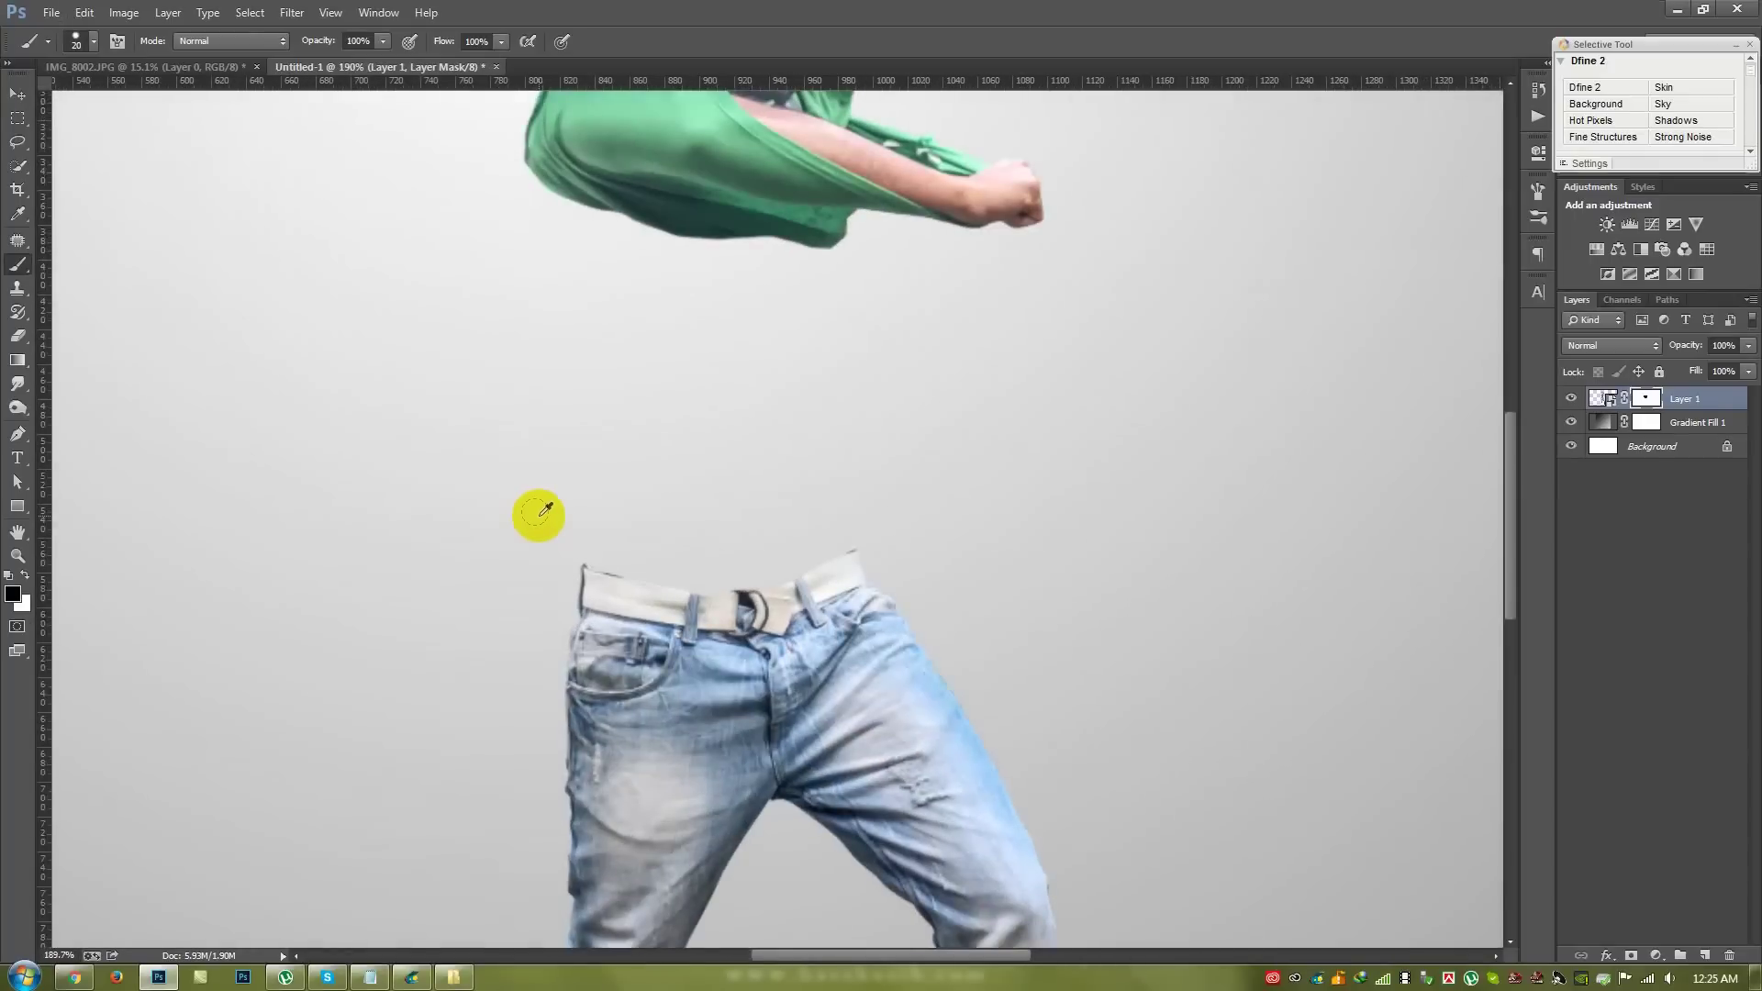
{"action": "left_click", "coordinate": [1695, 430]}
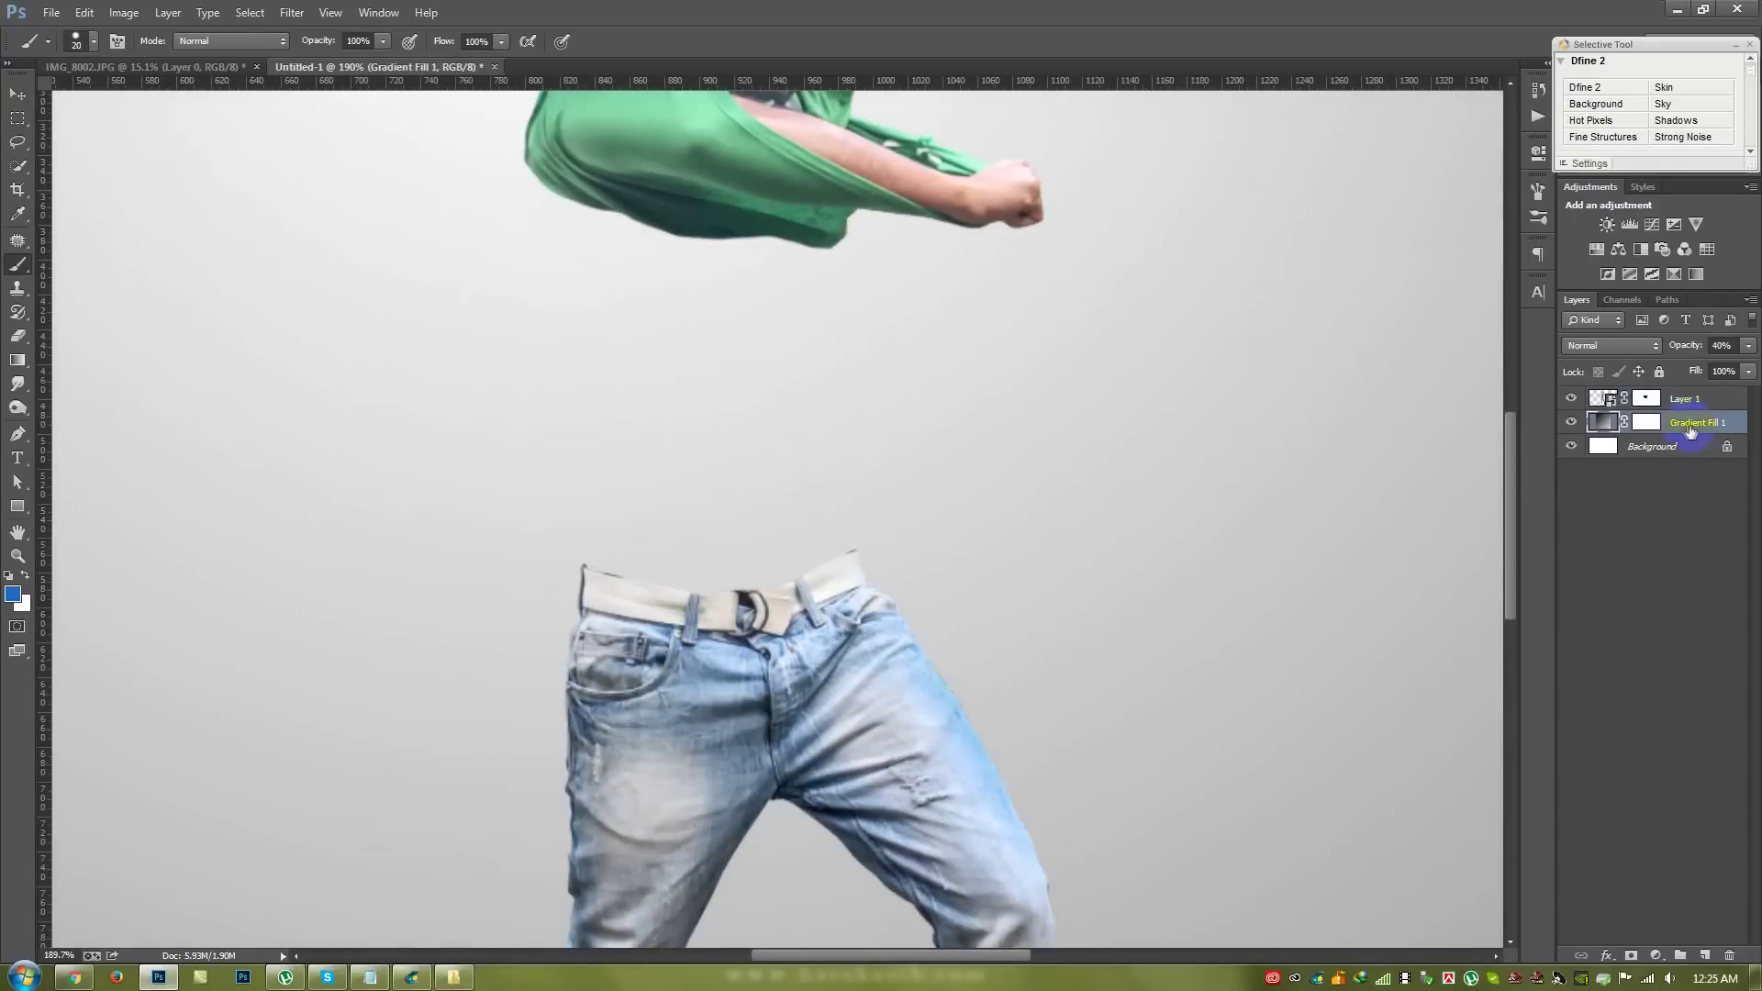
- Draw a black Pen-tool shape with a curved top around the belt's upper edge
{"action": "left_click", "coordinate": [18, 433]}
{"action": "left_click", "coordinate": [92, 40]}
{"action": "left_click", "coordinate": [87, 57]}
{"action": "left_click", "coordinate": [584, 567]}
{"action": "left_click", "coordinate": [578, 609]}
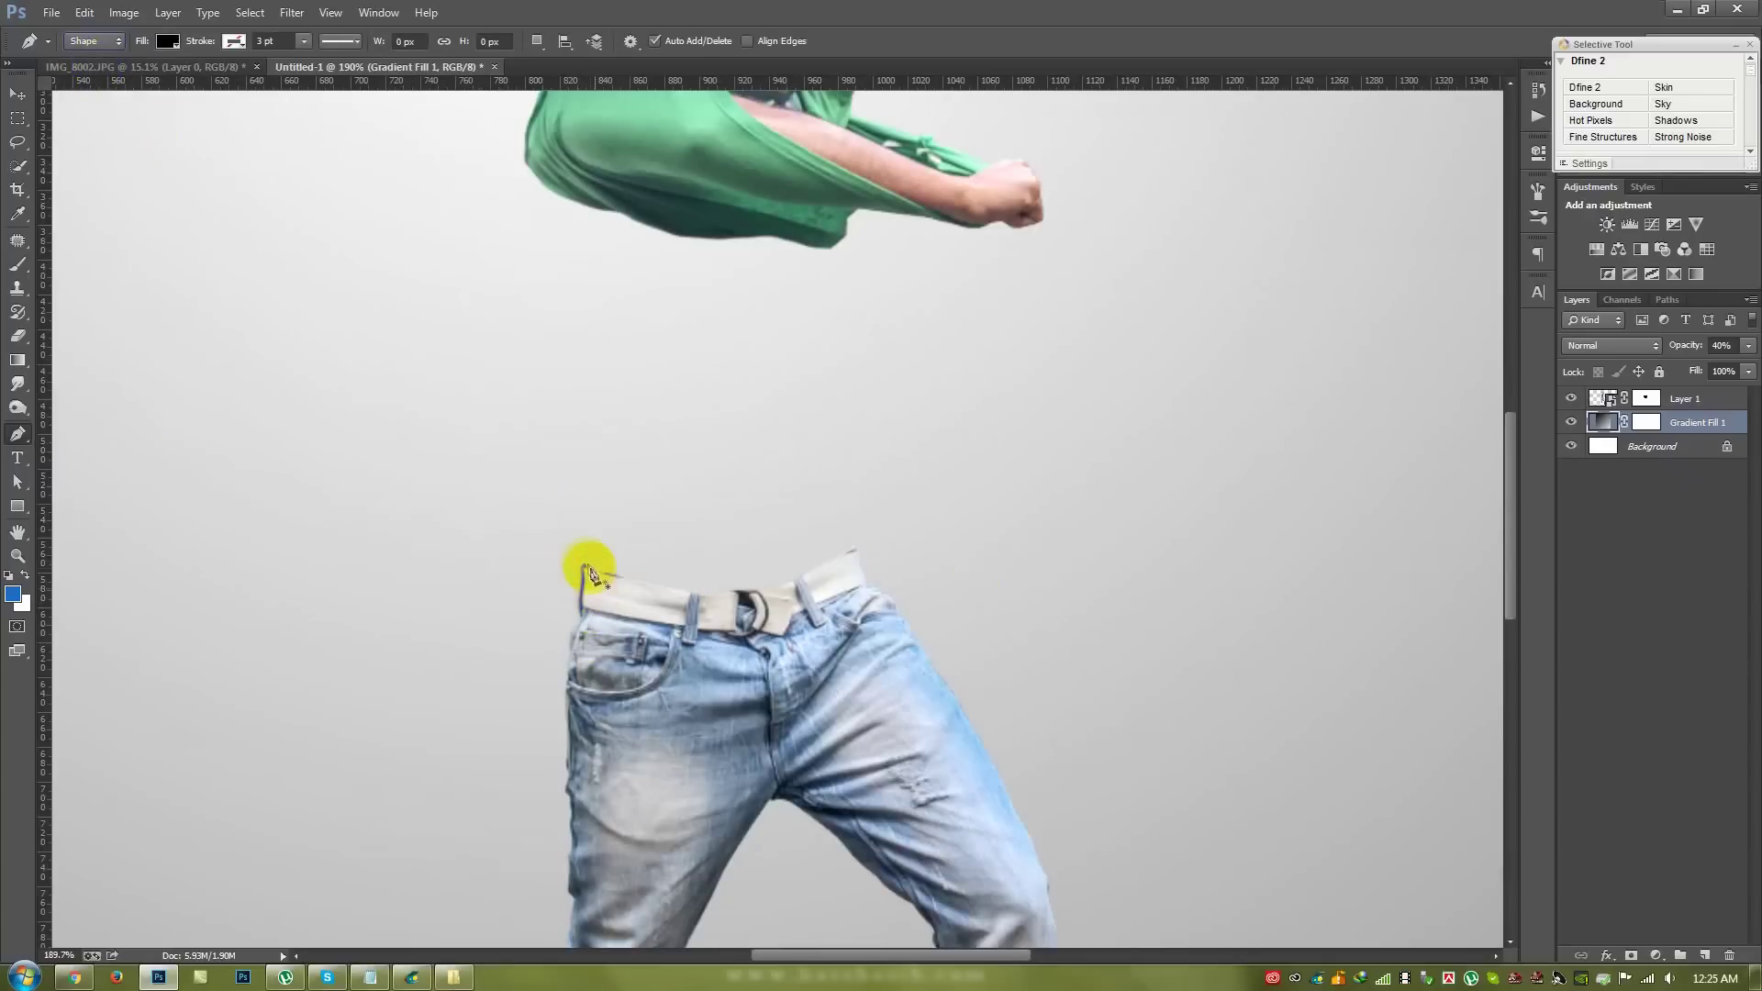
{"action": "left_click", "coordinate": [585, 569]}
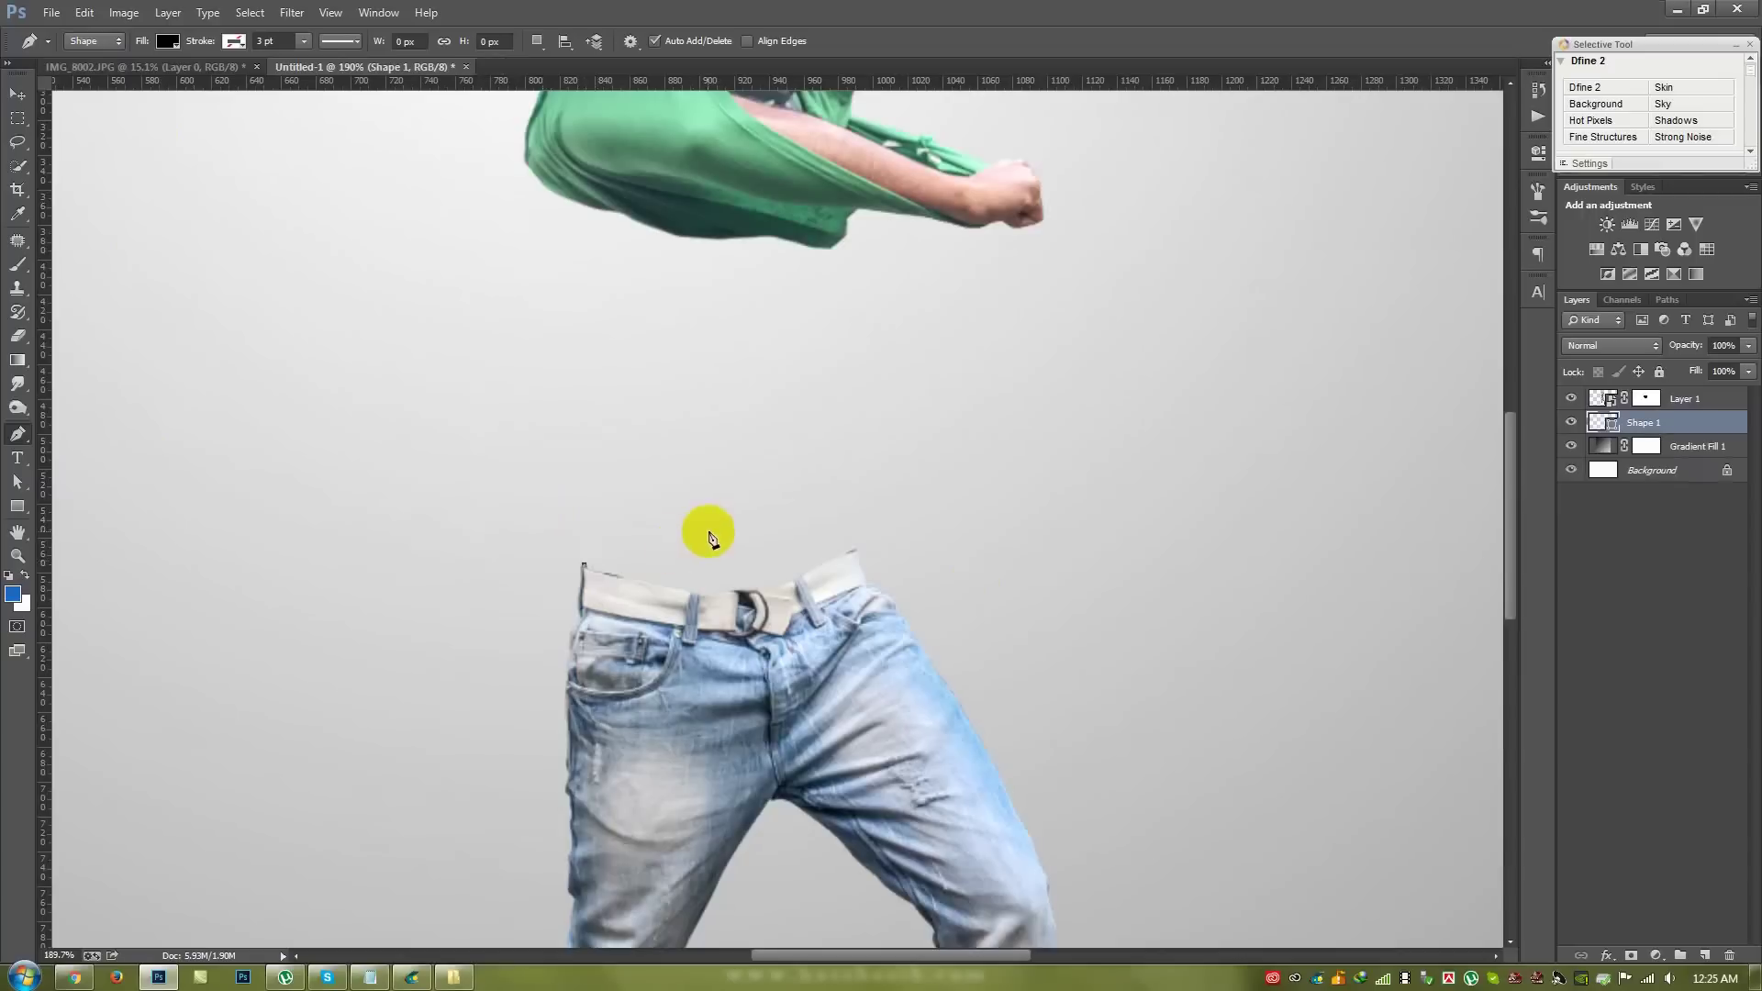
{"action": "mouse_move", "coordinate": [717, 527]}
{"action": "left_mouse_down"}
{"action": "mouse_move", "coordinate": [814, 526]}
{"action": "mouse_move", "coordinate": [857, 568]}
{"action": "left_mouse_up"}
{"action": "left_click", "coordinate": [808, 602]}
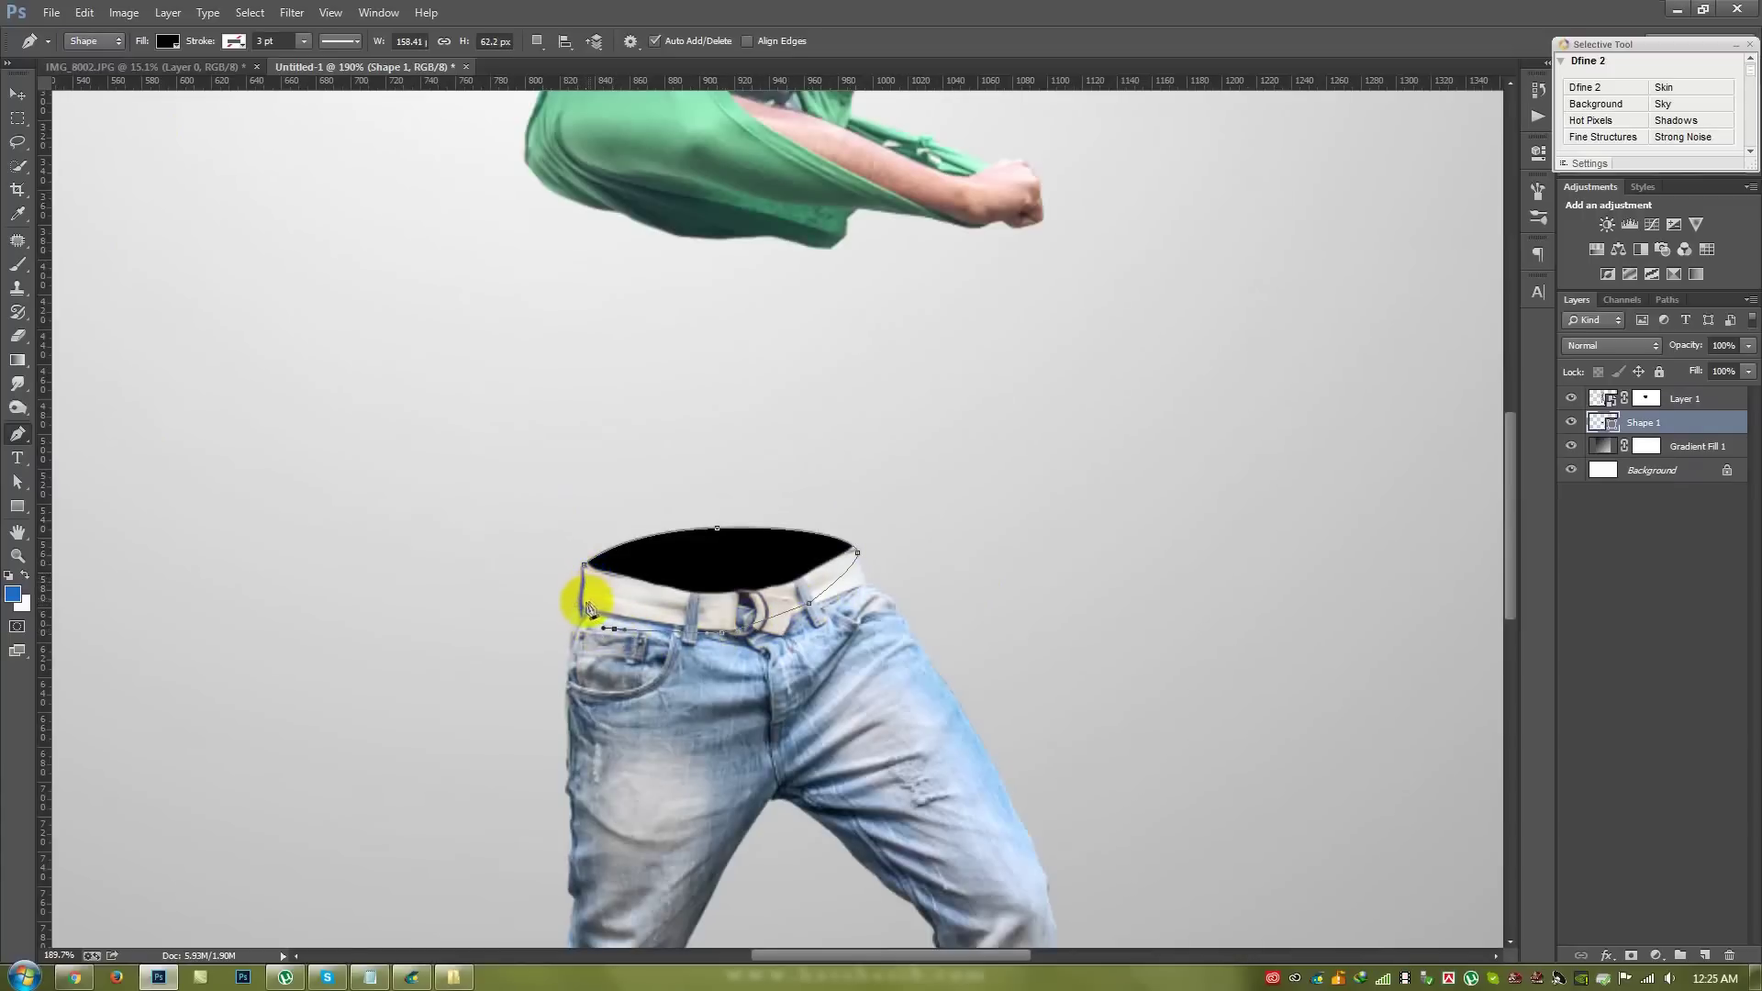
{"action": "left_click", "coordinate": [587, 571]}
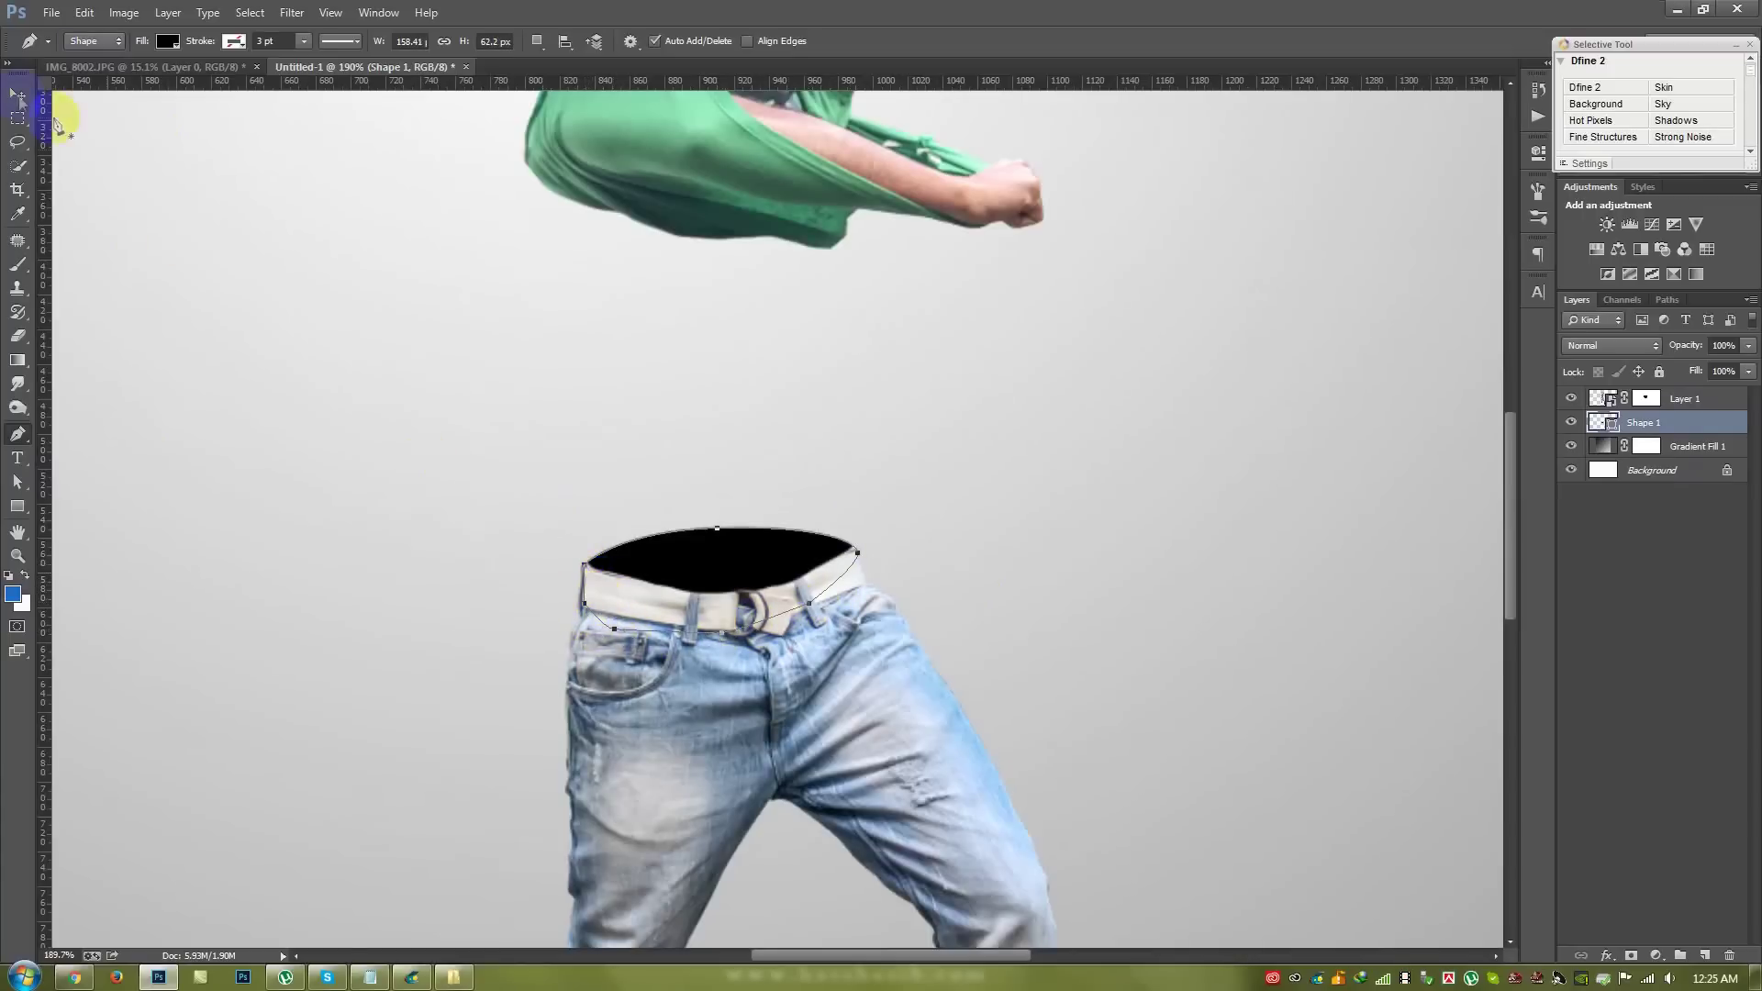
{"action": "left_click", "coordinate": [17, 94]}
- Scroll the view to inspect the new black Shape 1 over the waistband
{"action": "scroll", "coordinate": [912, 647], "scroll_direction": "down", "scroll_amount": 4}
{"action": "scroll", "coordinate": [769, 644], "scroll_direction": "up", "scroll_amount": 2}
{"action": "scroll", "coordinate": [769, 644], "scroll_direction": "up", "scroll_amount": 2}
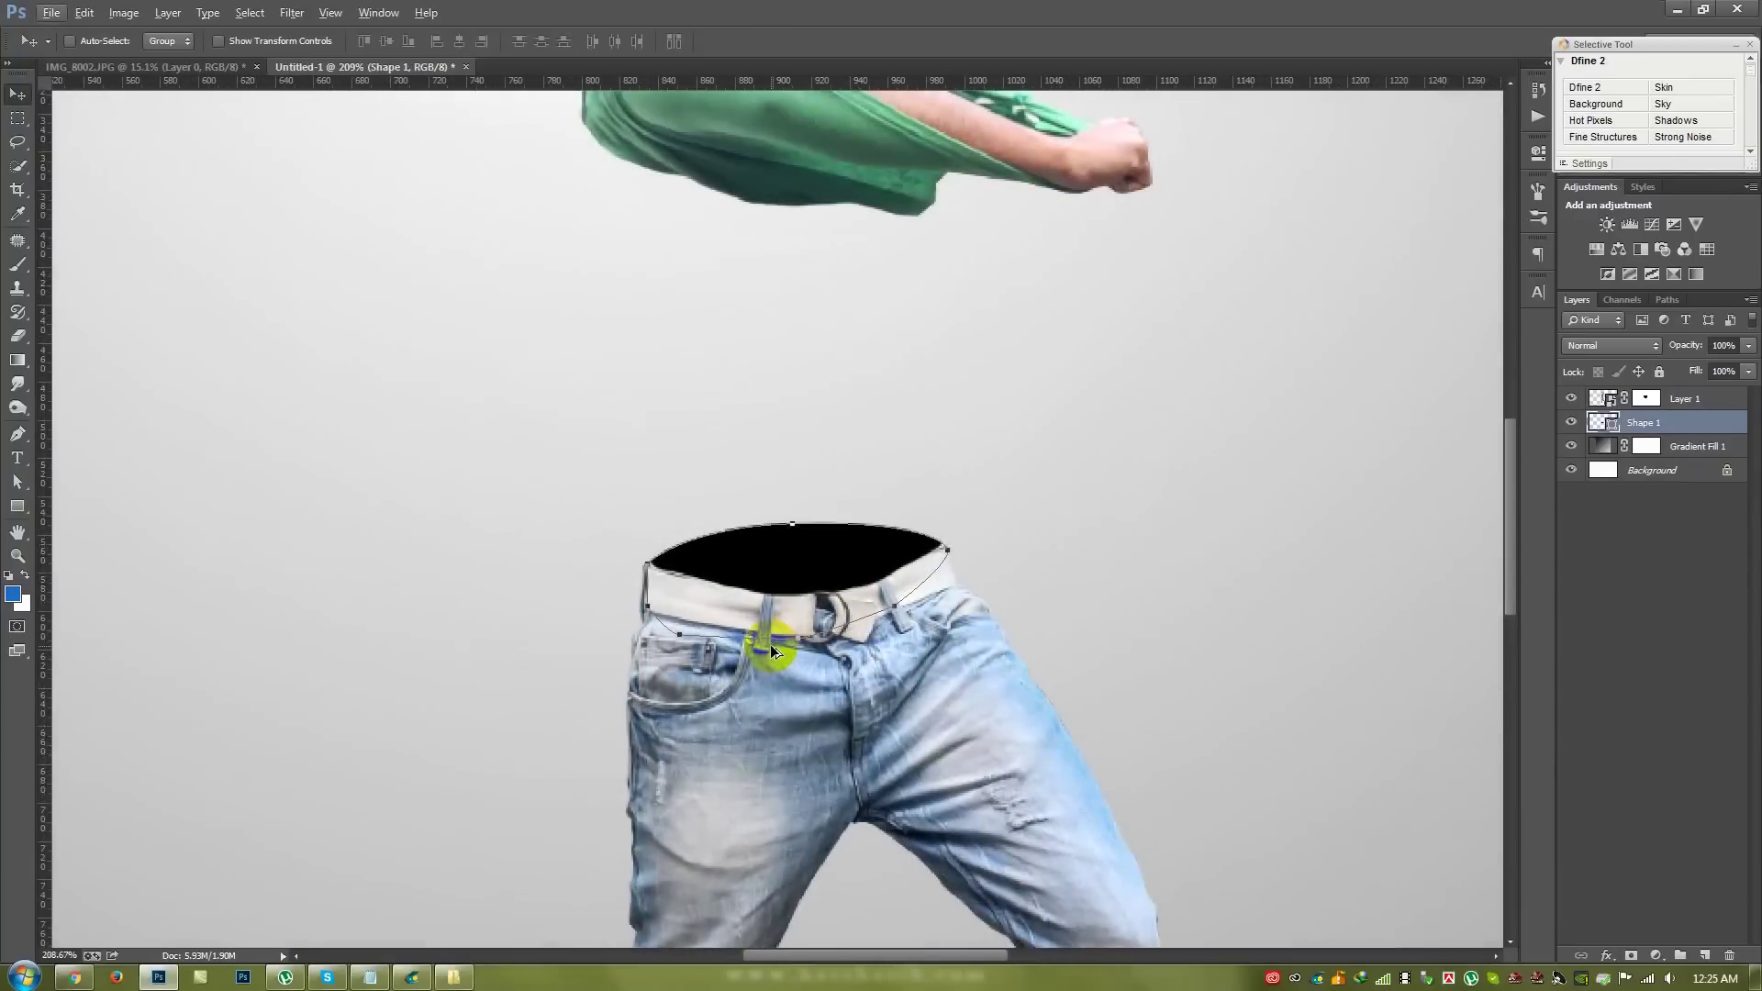
{"action": "scroll", "coordinate": [769, 644], "scroll_direction": "up", "scroll_amount": 1}
{"action": "scroll", "coordinate": [769, 645], "scroll_direction": "up", "scroll_amount": 1}
{"action": "scroll", "coordinate": [769, 644], "scroll_direction": "down", "scroll_amount": 2}
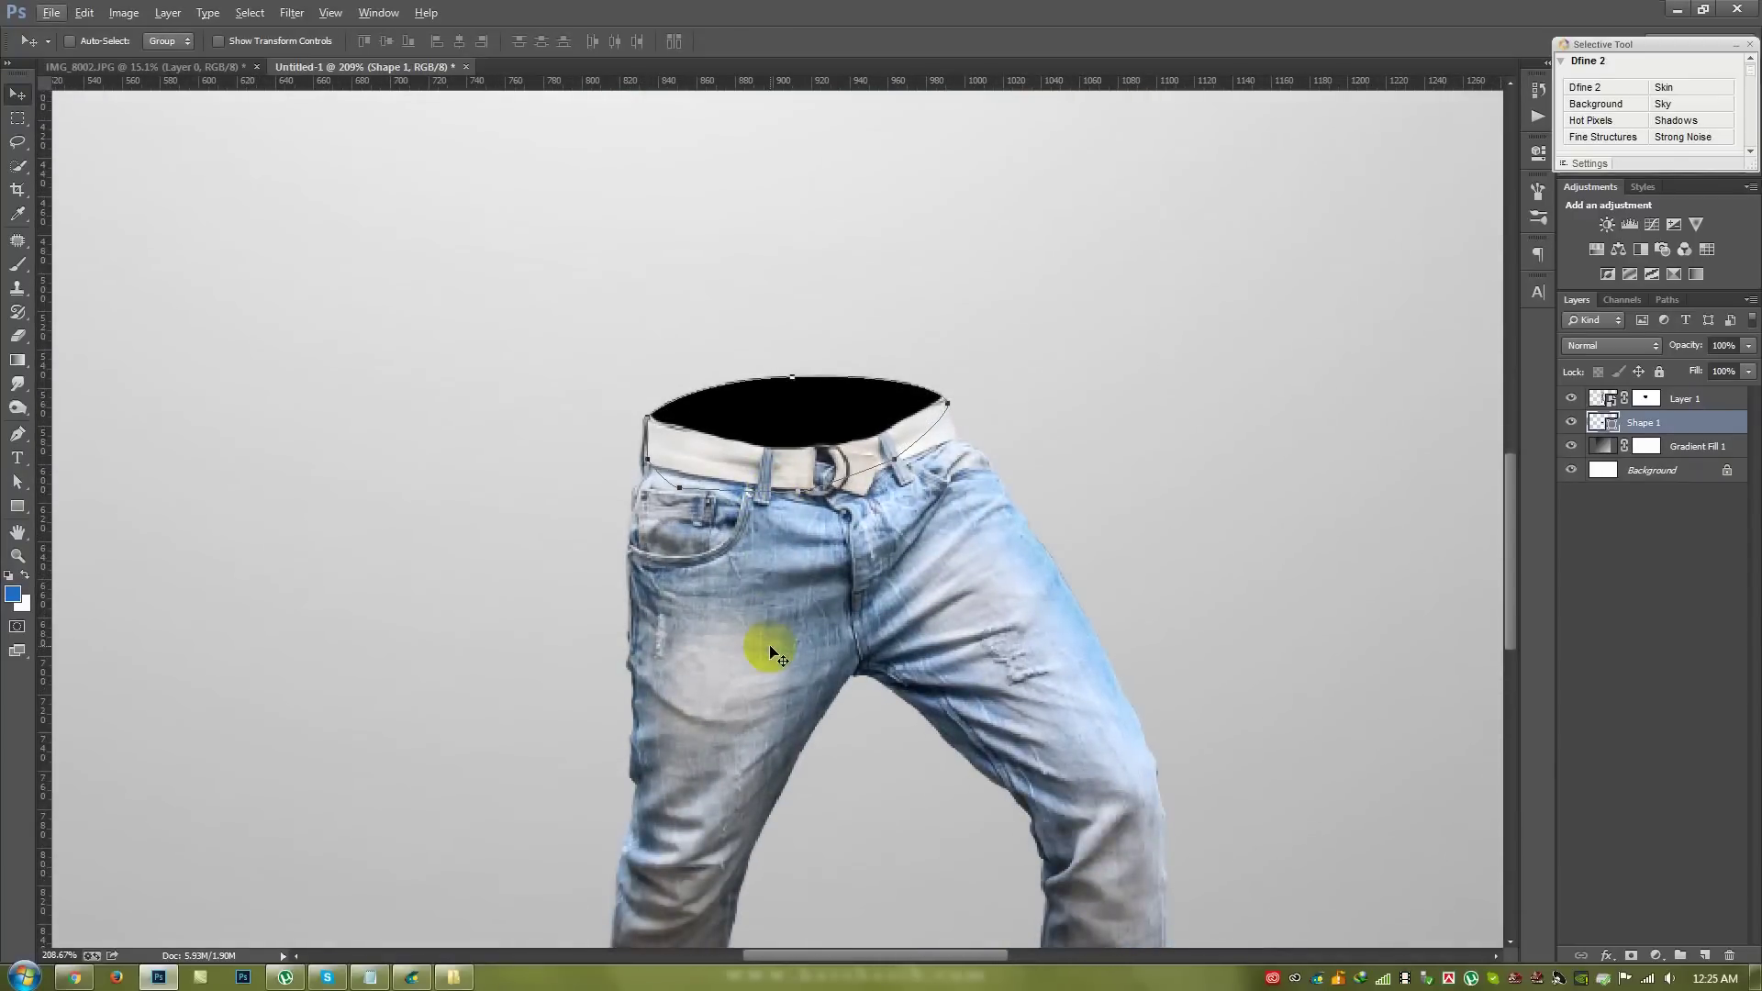
{"action": "scroll", "coordinate": [769, 652], "scroll_direction": "down", "scroll_amount": 1}
{"action": "scroll", "coordinate": [769, 651], "scroll_direction": "down", "scroll_amount": 2}
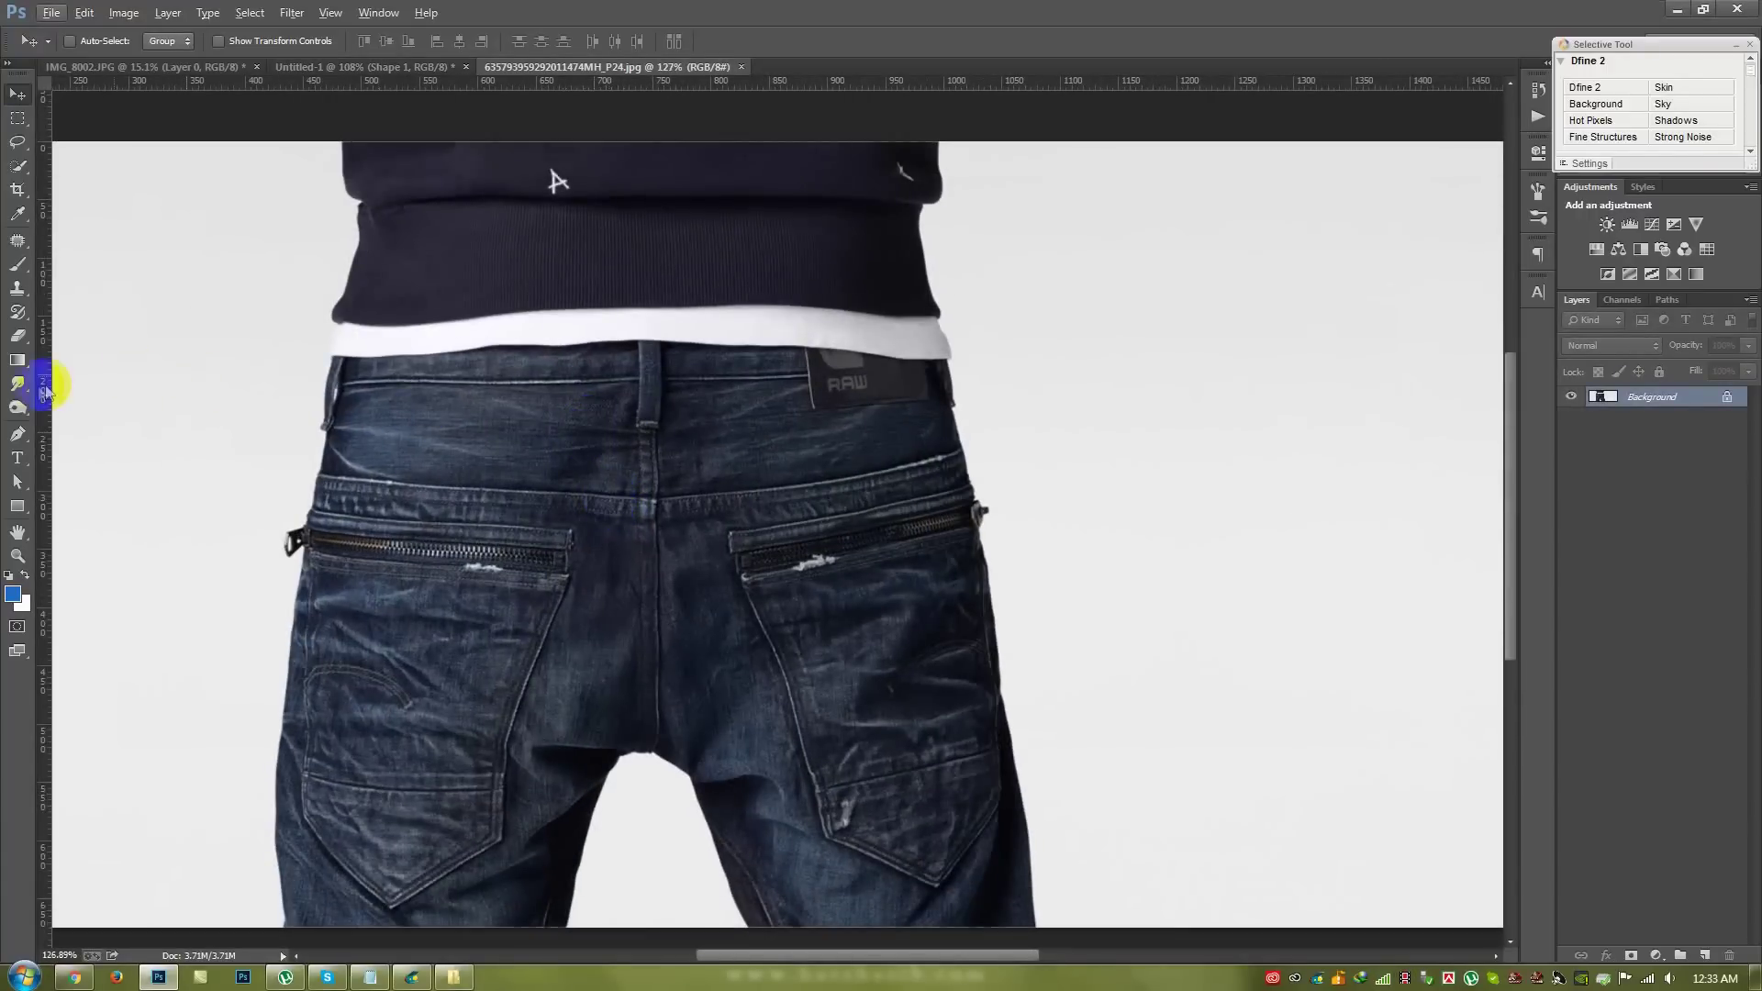
- Quick-select the whole pair of dark back-view jeans, then return to the Untitled-1 composite
{"action": "left_click", "coordinate": [19, 438]}
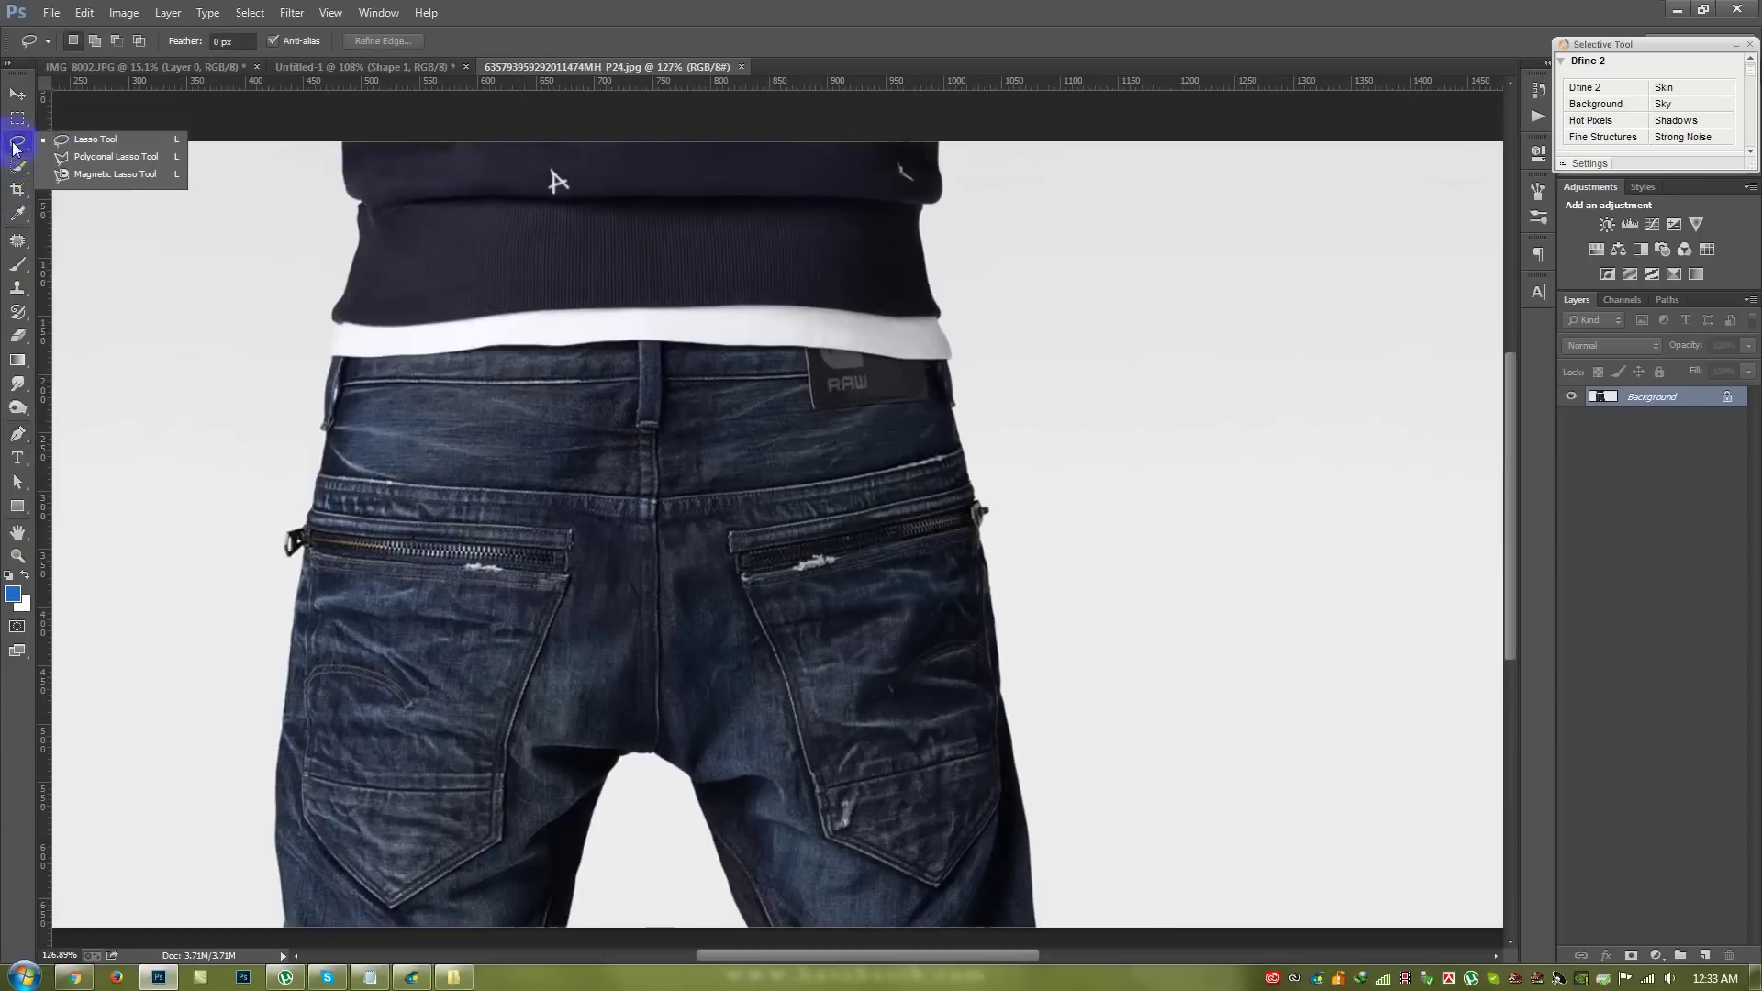
{"action": "left_click", "coordinate": [18, 240]}
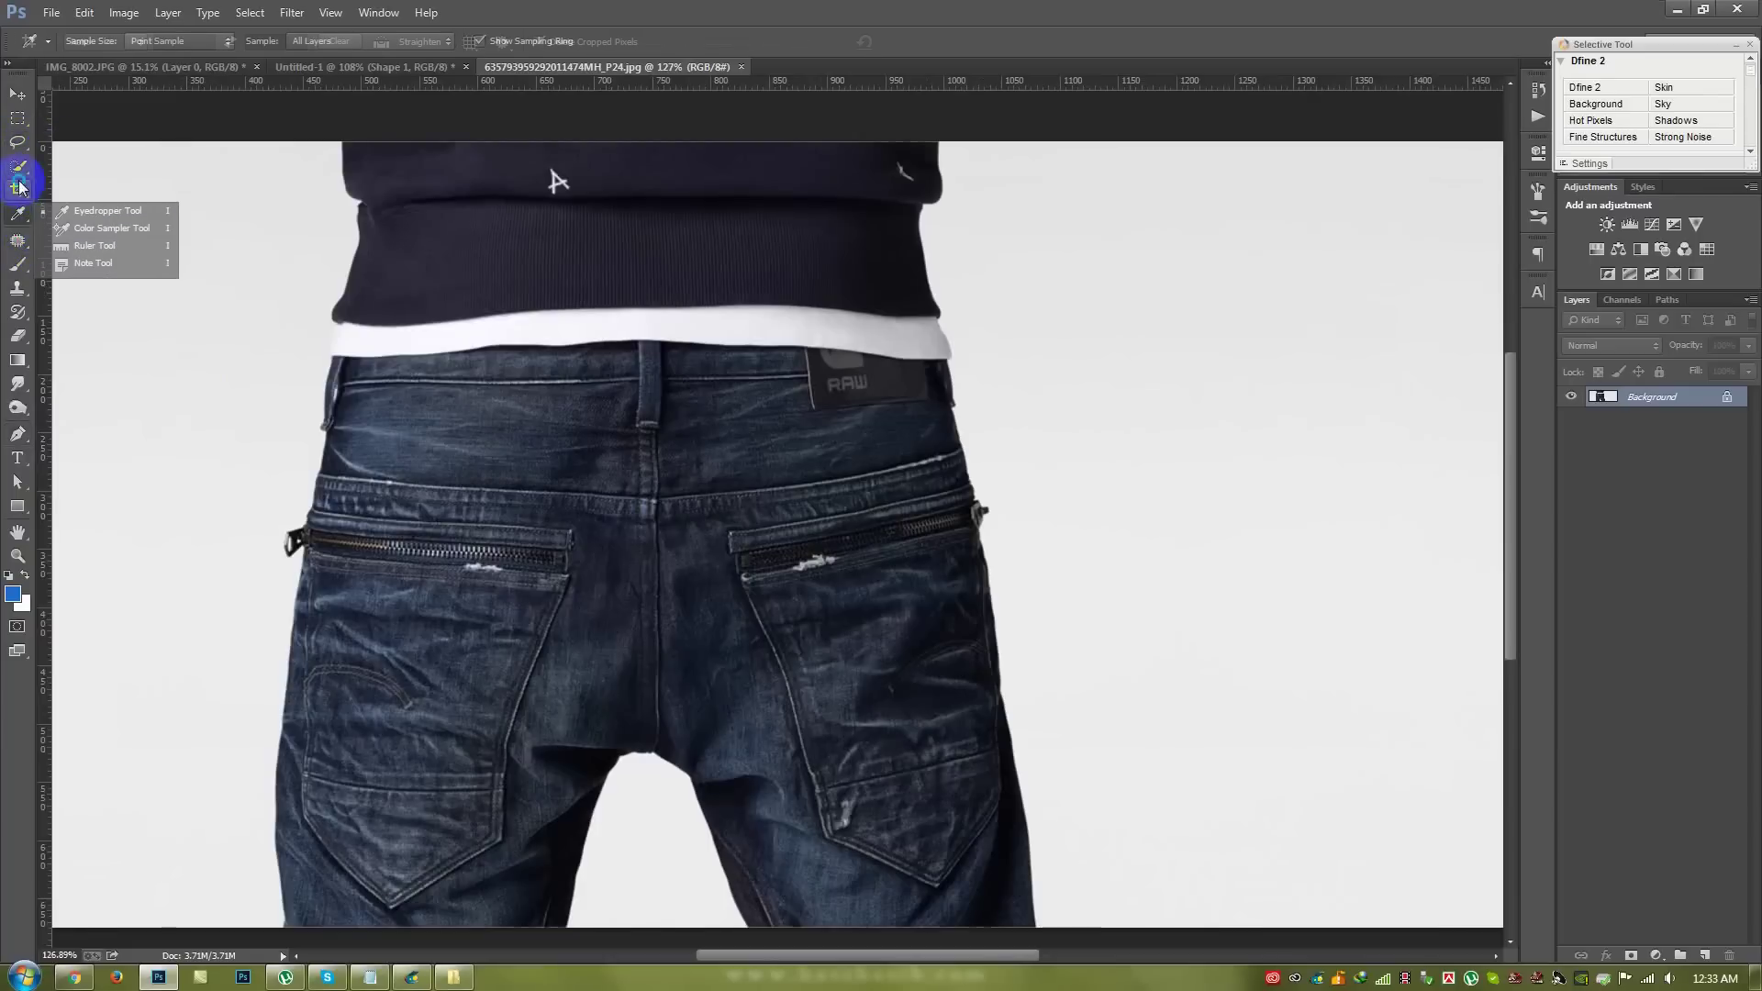
{"action": "left_click_drag", "start_coordinate": [19, 220], "coordinate": [86, 183]}
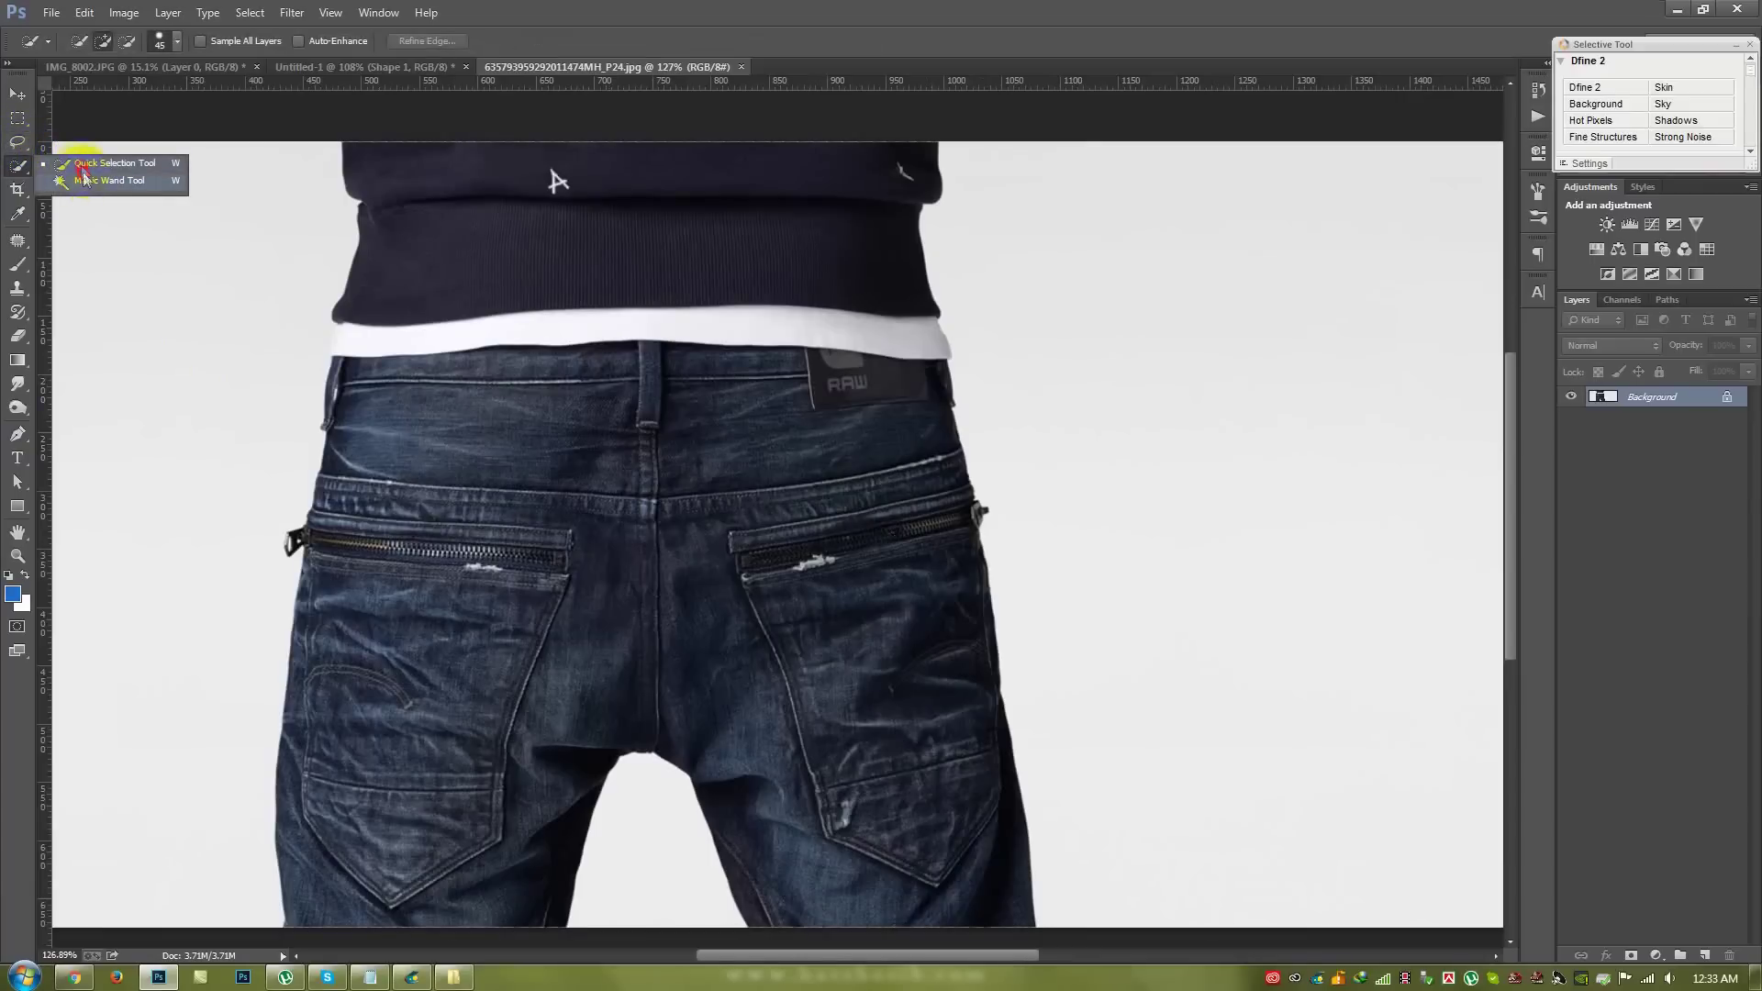
{"action": "left_click", "coordinate": [409, 463]}
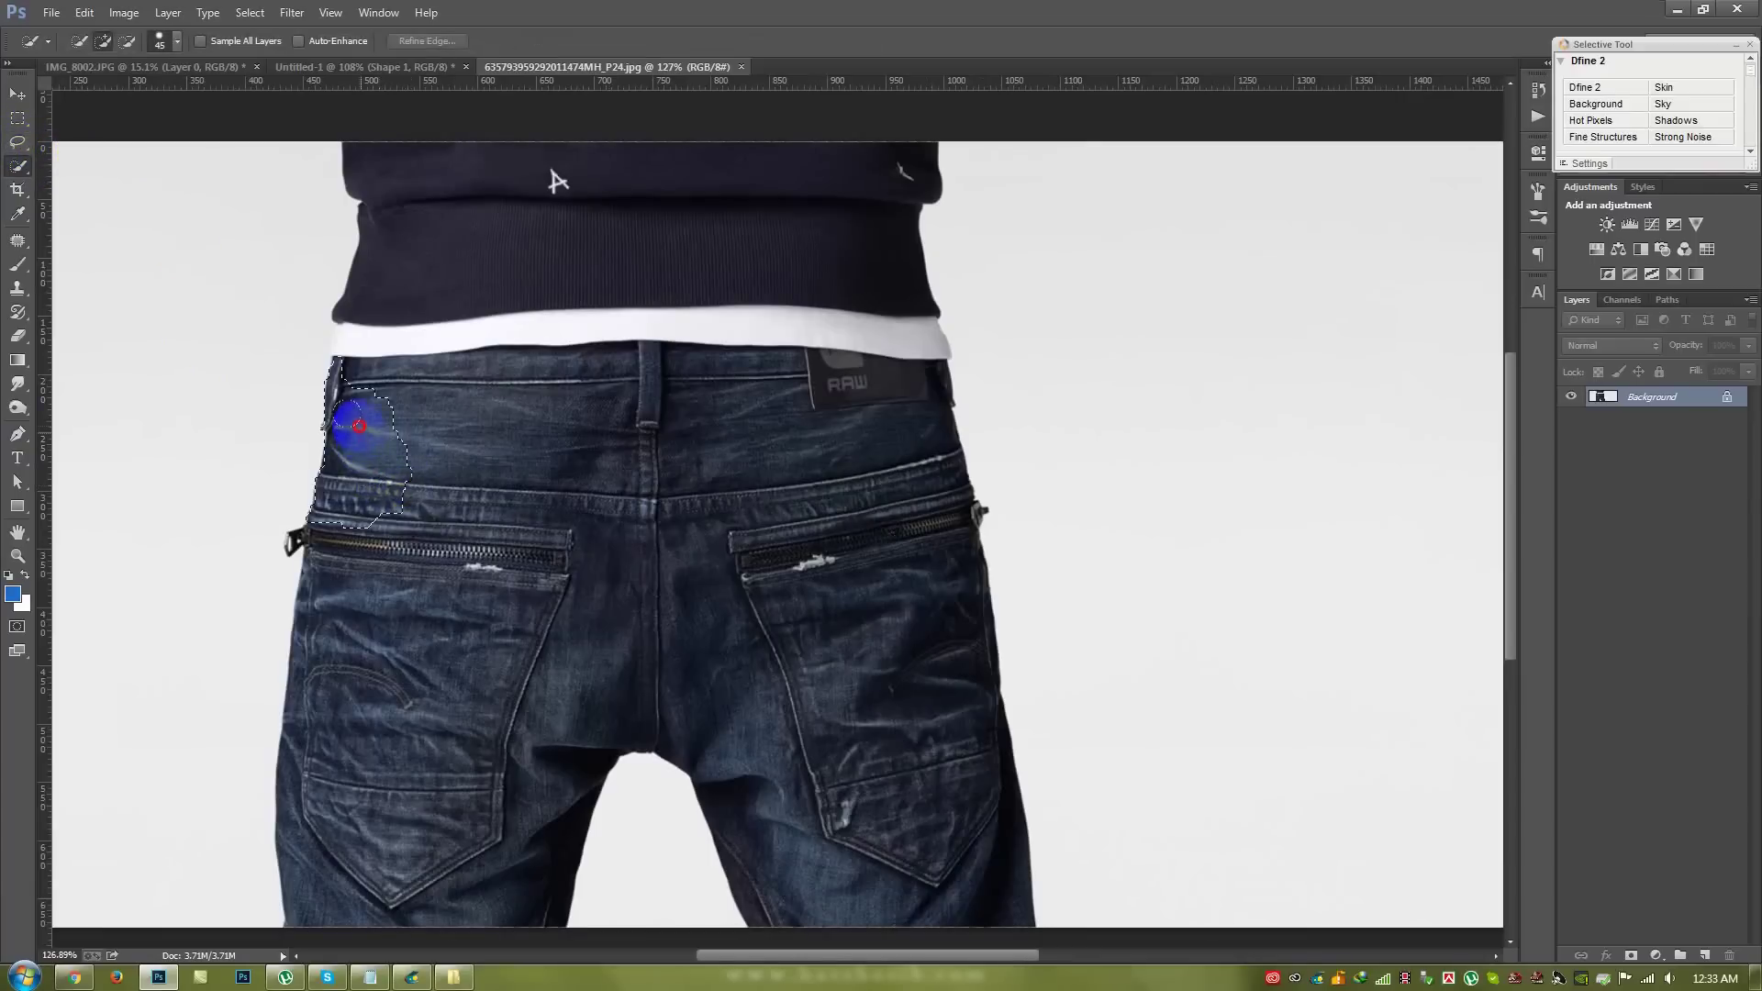
{"action": "mouse_move", "coordinate": [421, 401]}
{"action": "left_mouse_down"}
{"action": "mouse_move", "coordinate": [817, 592]}
{"action": "mouse_move", "coordinate": [387, 555]}
{"action": "left_mouse_up"}
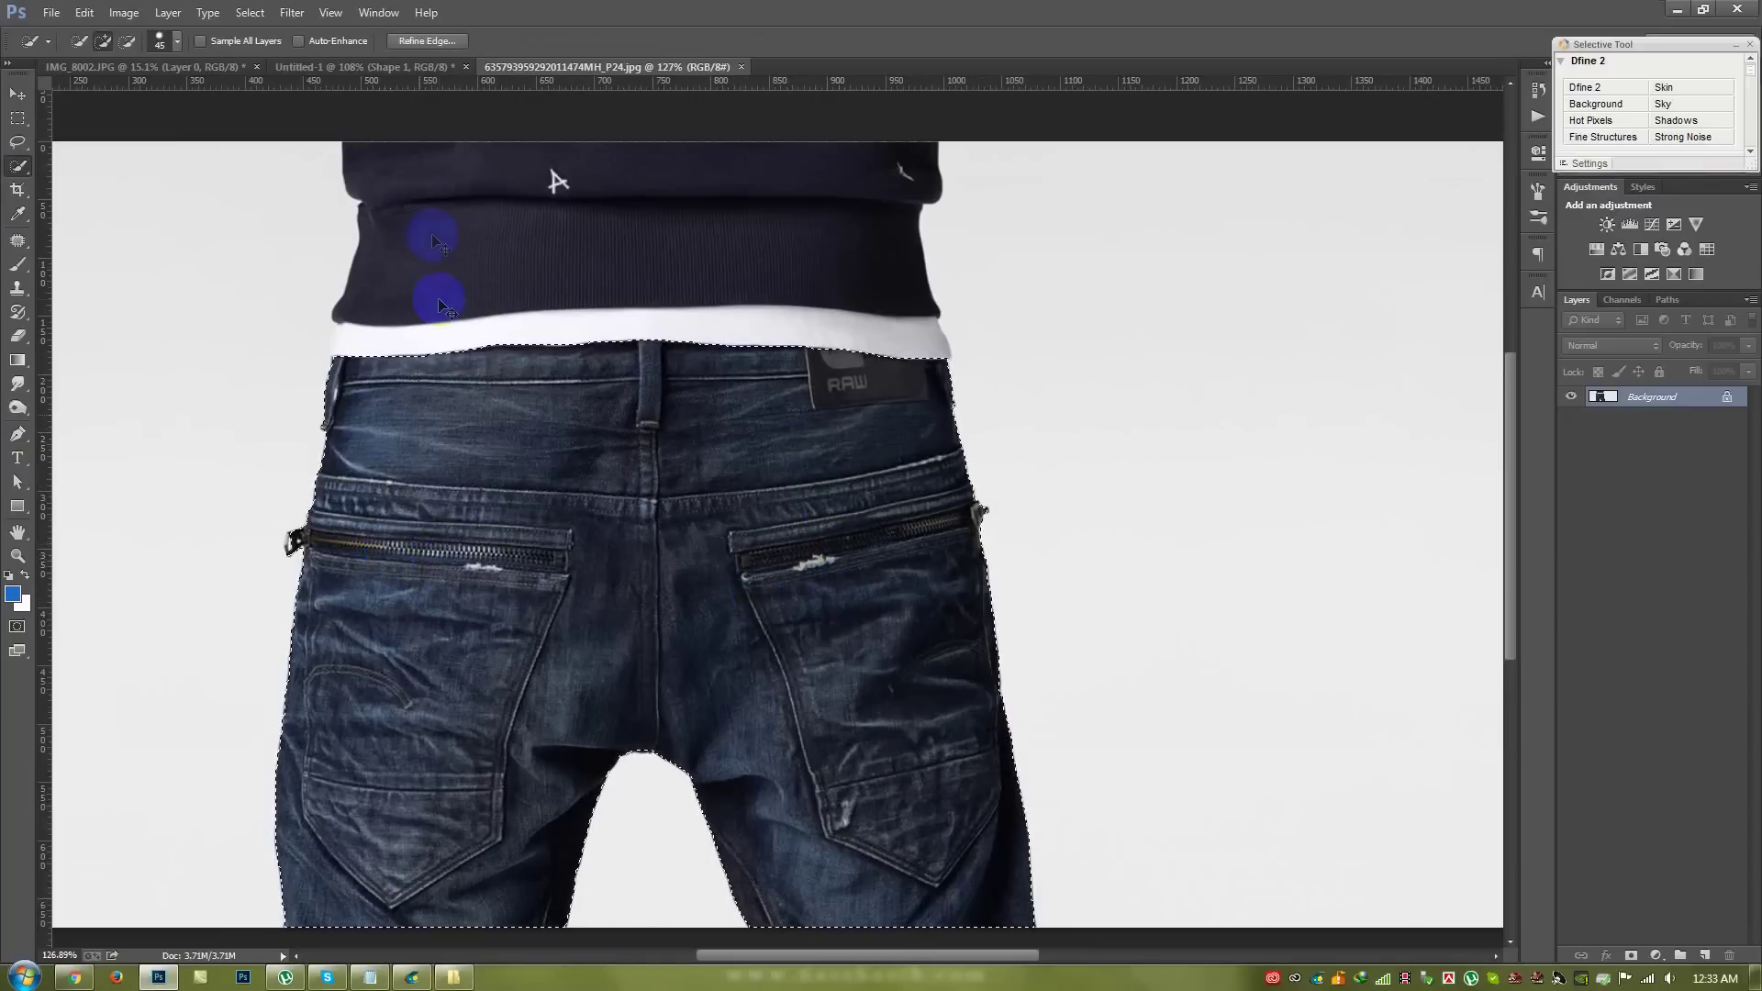
{"action": "left_click", "coordinate": [397, 76]}
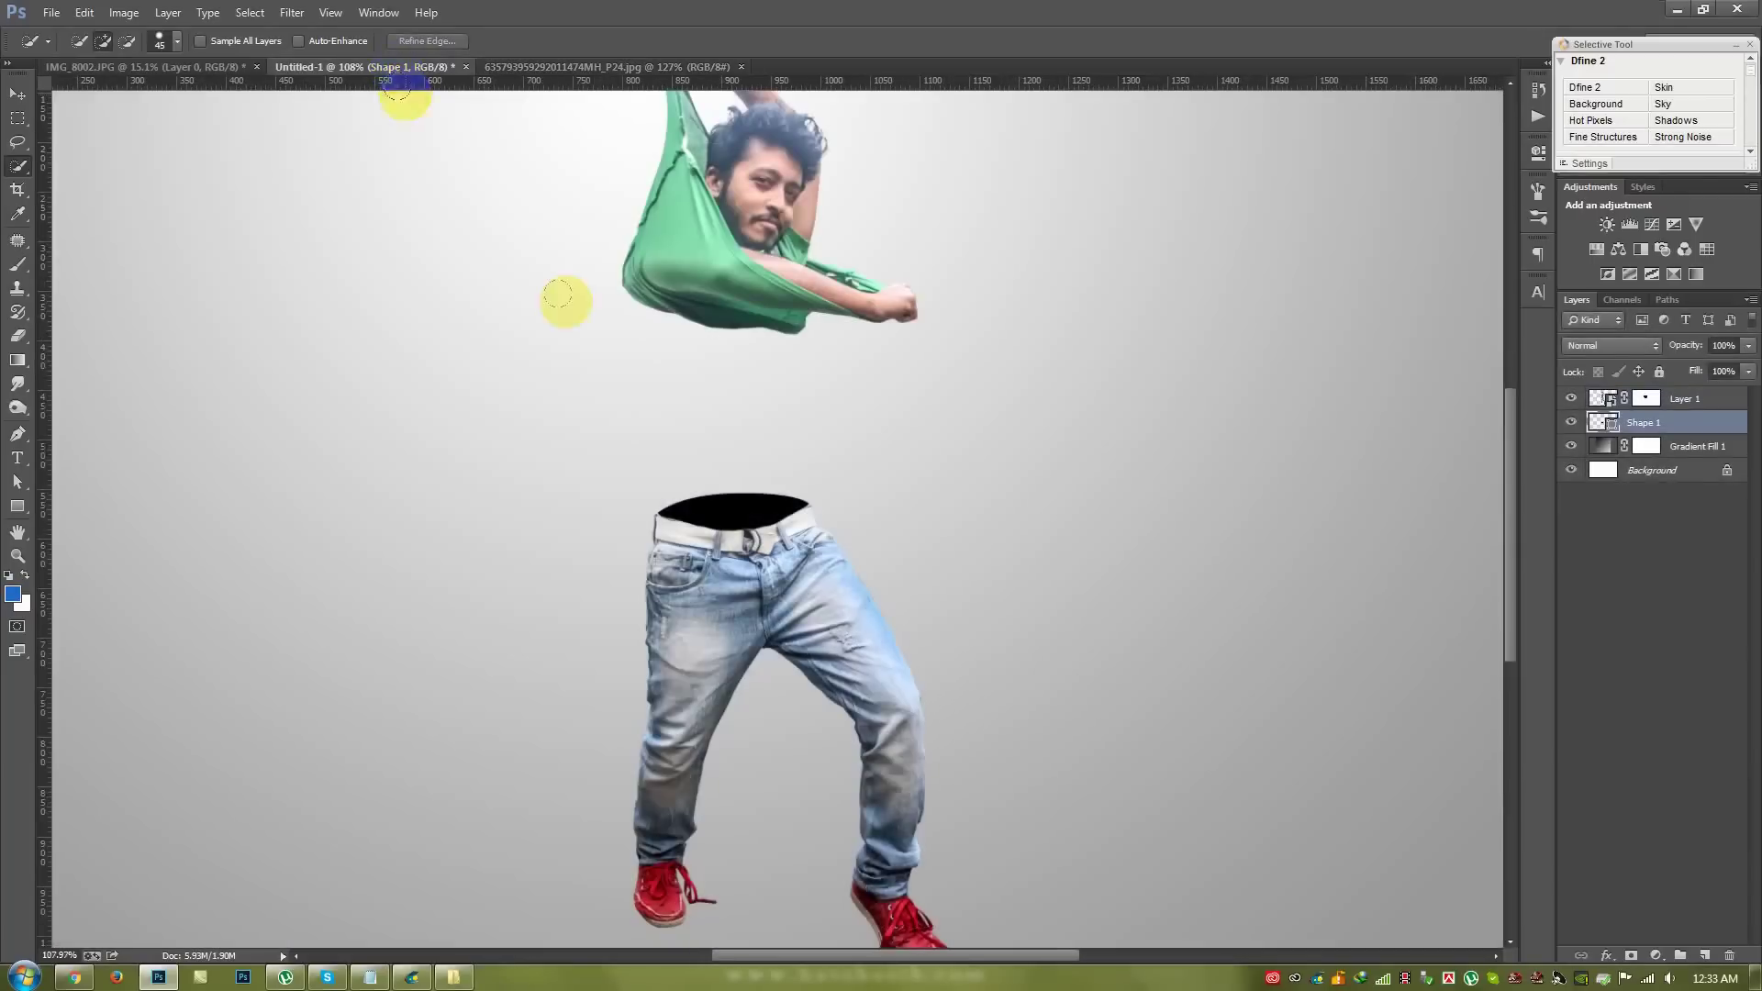
- Paste the jeans as Layer 2, move them over the waist, and clip them to Shape 1
{"action": "key", "text": "ctrl+v"}
{"action": "left_click", "coordinate": [17, 95]}
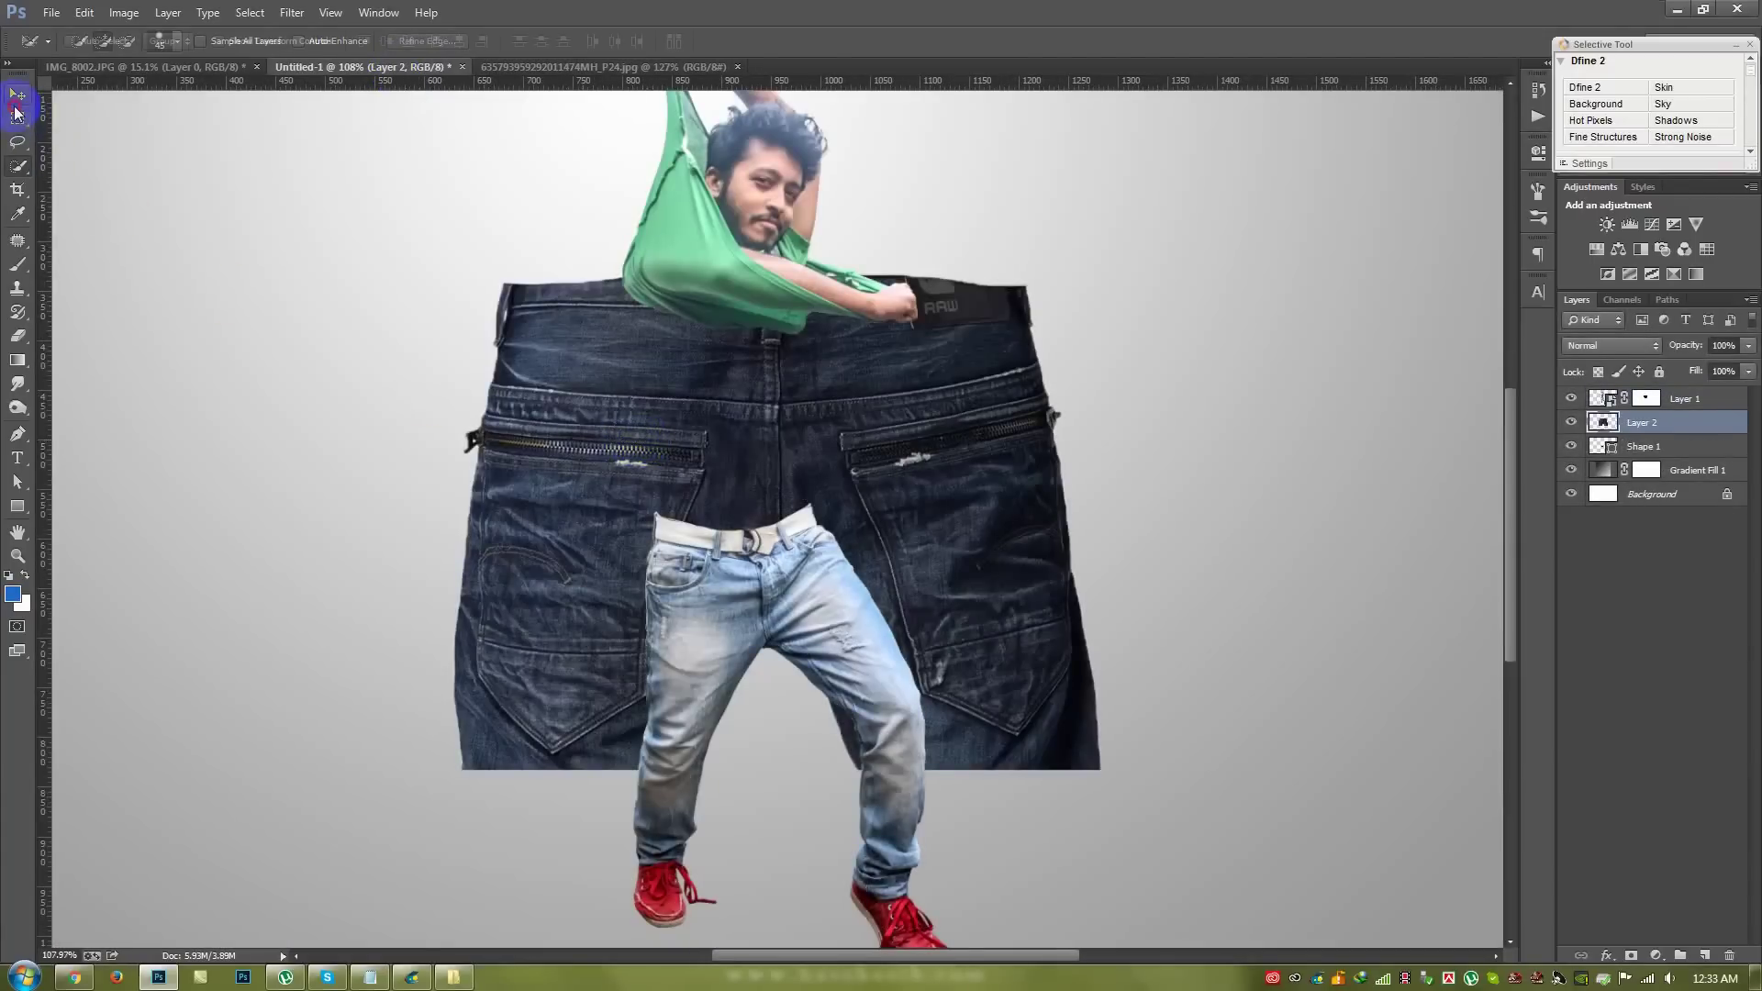
{"action": "left_click_drag", "start_coordinate": [838, 582], "coordinate": [817, 731]}
{"action": "left_click", "coordinate": [1571, 489]}
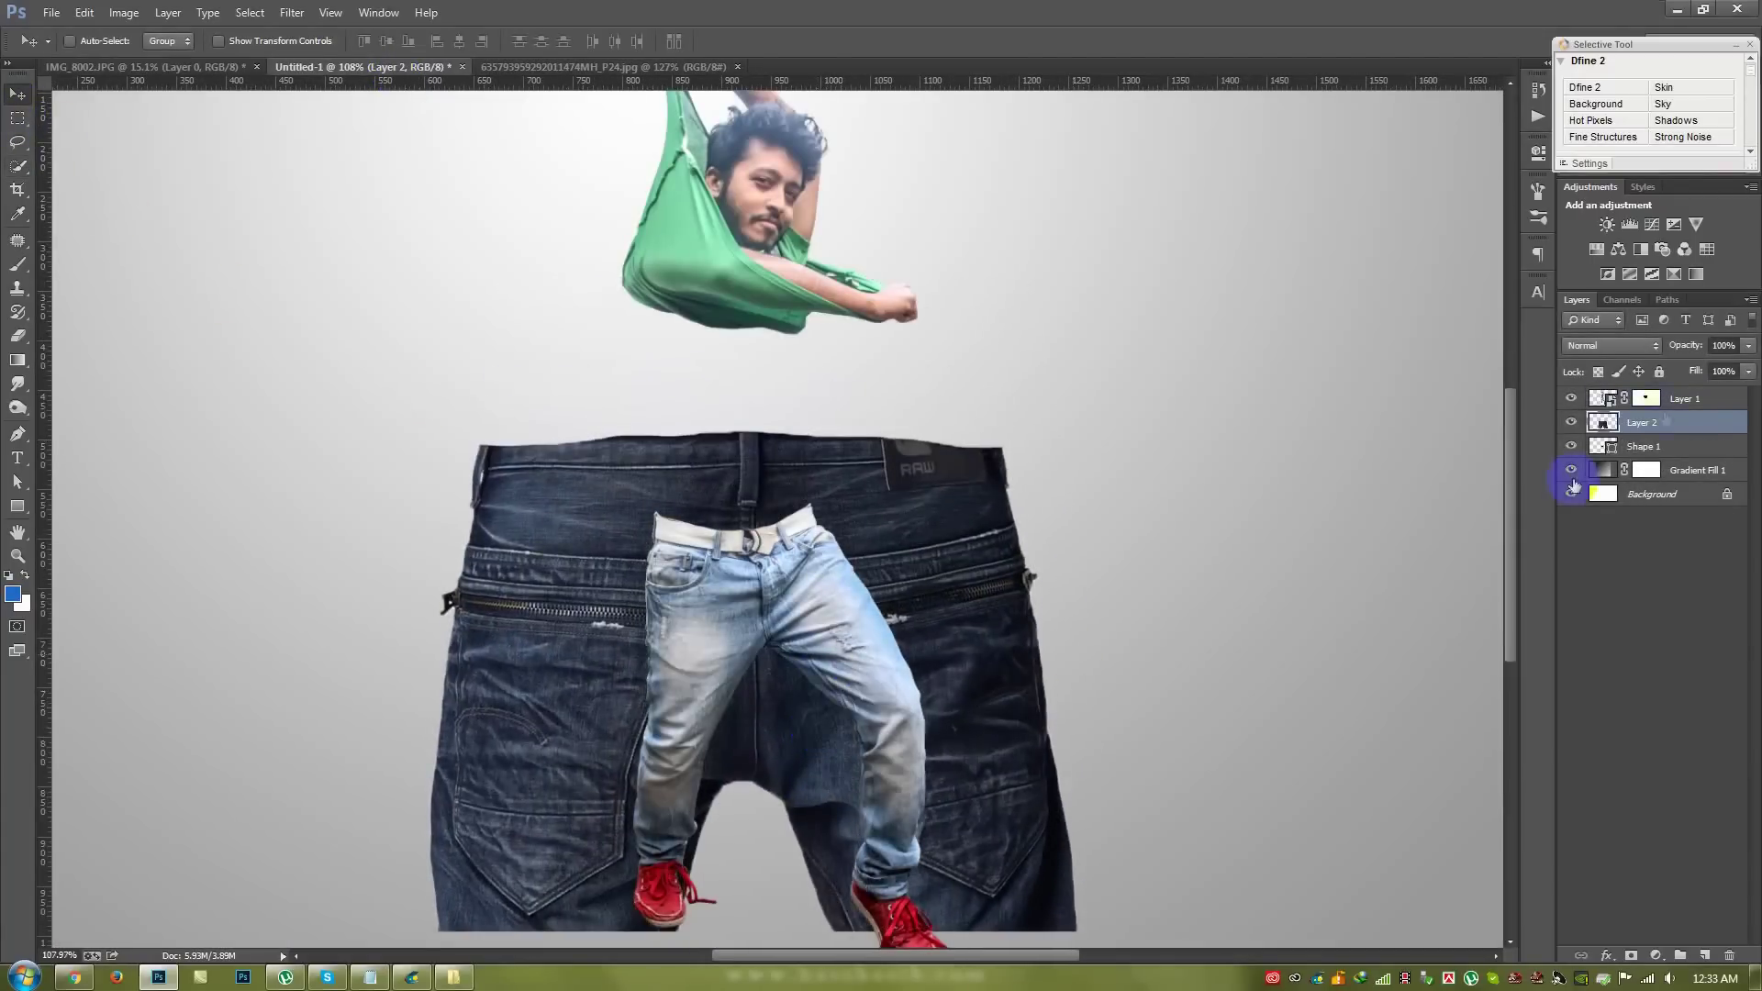
{"action": "left_click", "coordinate": [1664, 433], "text": "alt"}
{"action": "scroll", "coordinate": [778, 507], "scroll_direction": "up", "scroll_amount": 4}
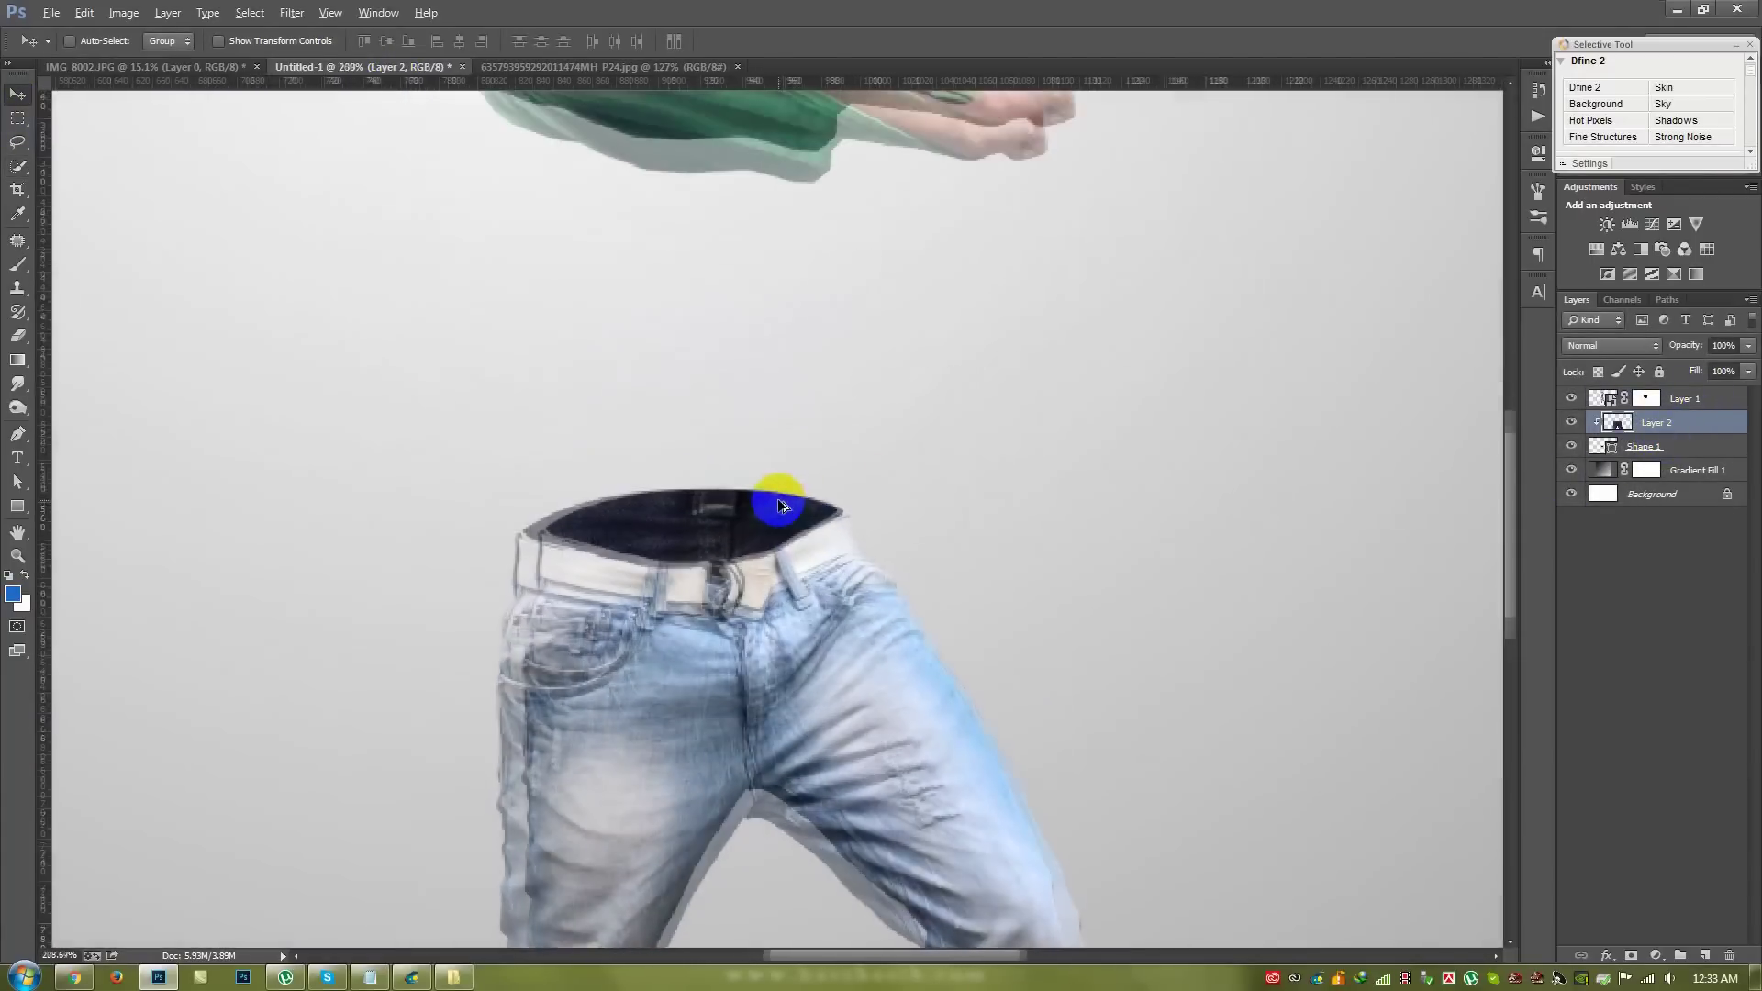
- Scale the pasted denim to about half size and tilt it to fit the oval opening
{"action": "key", "text": "ctrl+t"}
{"action": "mouse_move", "coordinate": [1418, 354]}
{"action": "left_mouse_down"}
{"action": "mouse_move", "coordinate": [972, 585]}
{"action": "mouse_move", "coordinate": [846, 551]}
{"action": "left_mouse_up"}
{"action": "mouse_move", "coordinate": [954, 613]}
{"action": "left_mouse_down"}
{"action": "mouse_move", "coordinate": [1050, 558]}
{"action": "mouse_move", "coordinate": [1042, 578]}
{"action": "left_mouse_up"}
{"action": "left_click_drag", "start_coordinate": [943, 784], "coordinate": [806, 700]}
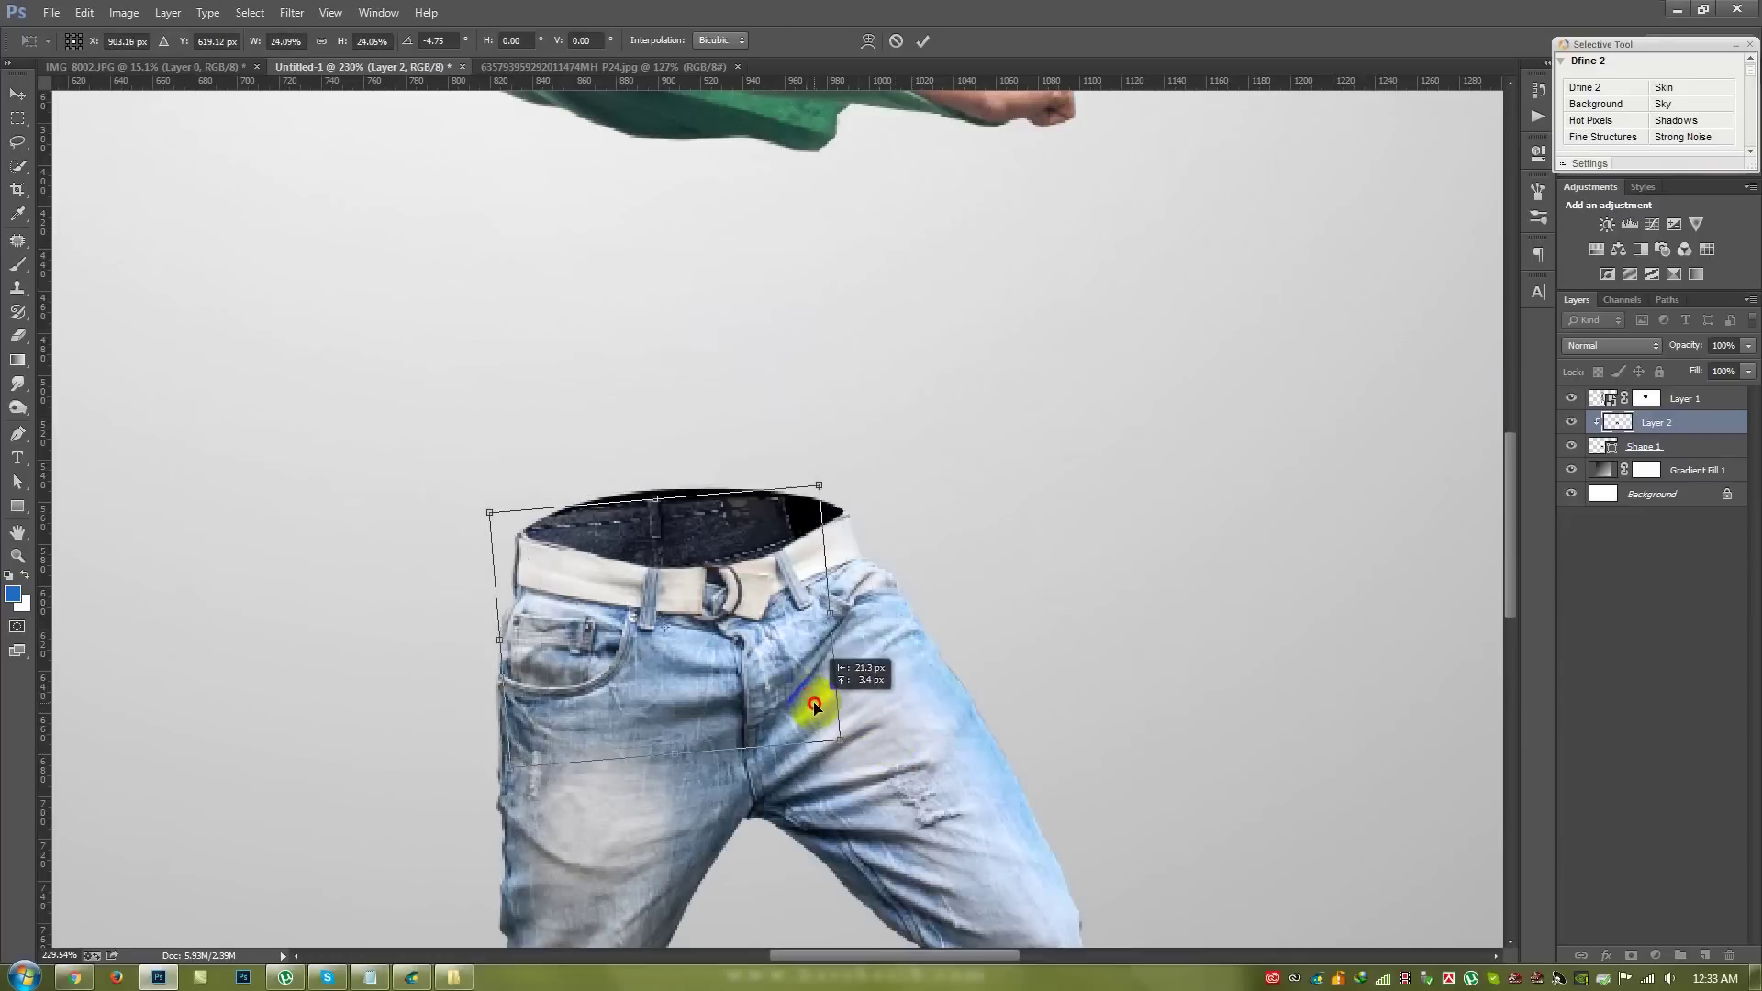
{"action": "left_click_drag", "start_coordinate": [818, 483], "coordinate": [935, 500]}
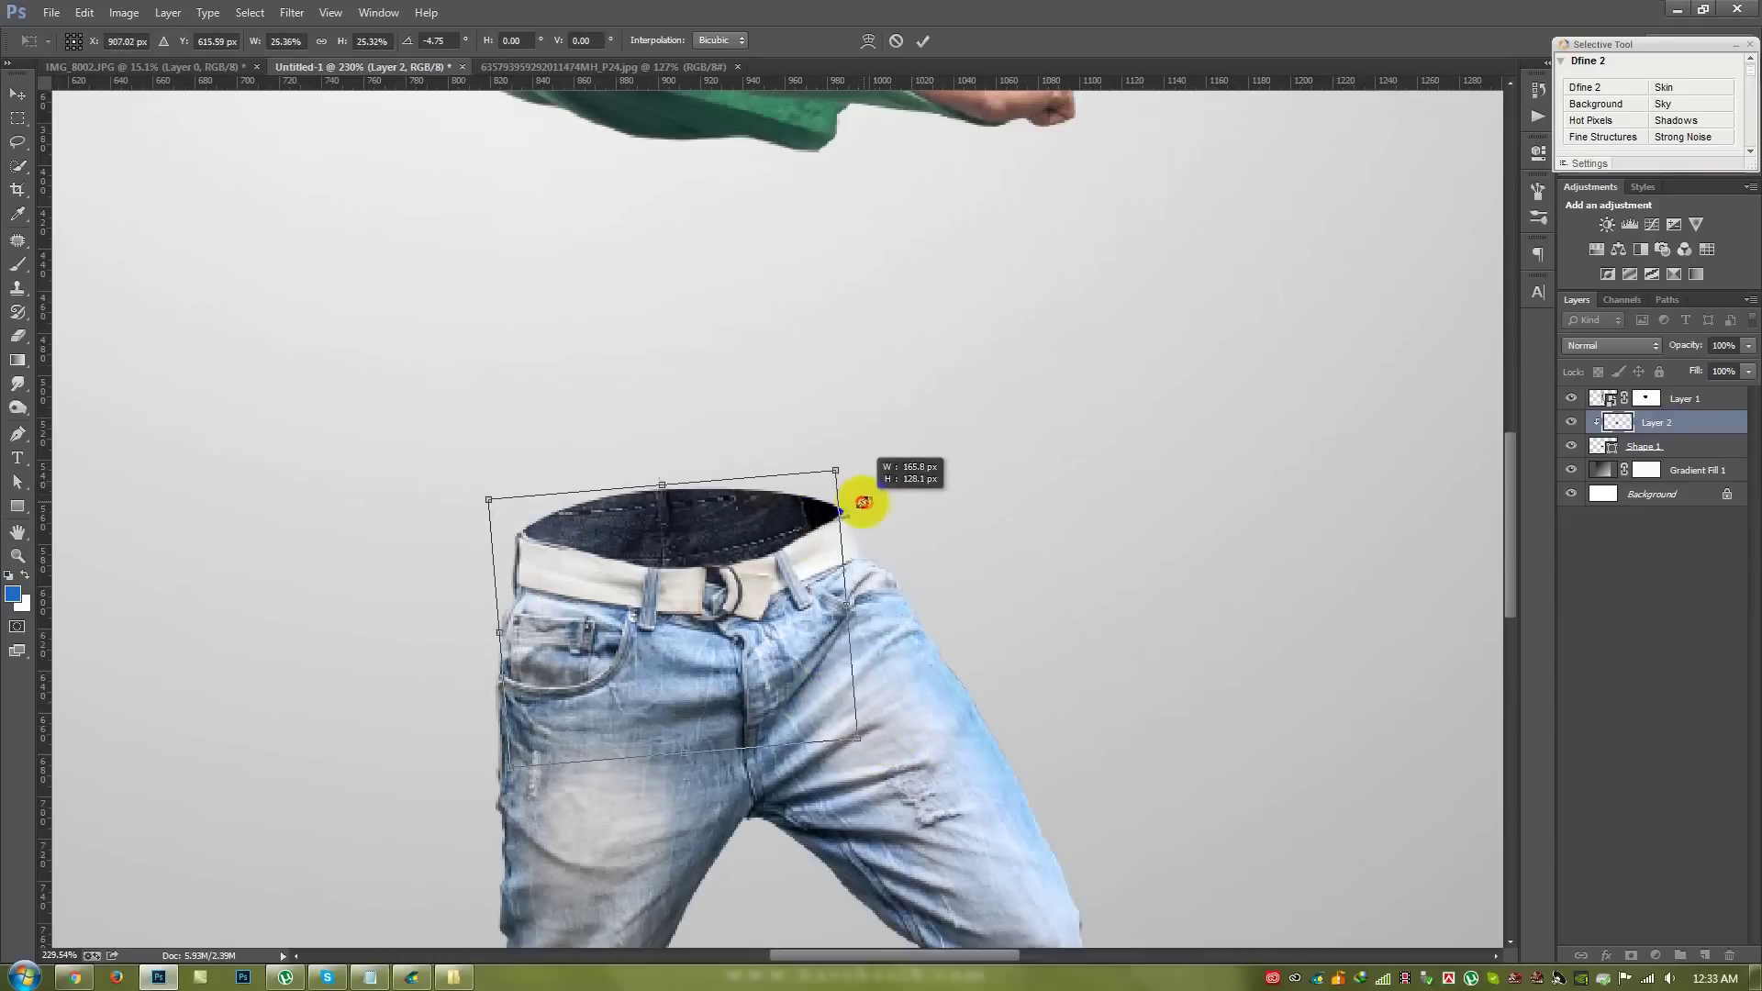
{"action": "left_click_drag", "start_coordinate": [799, 534], "coordinate": [807, 562]}
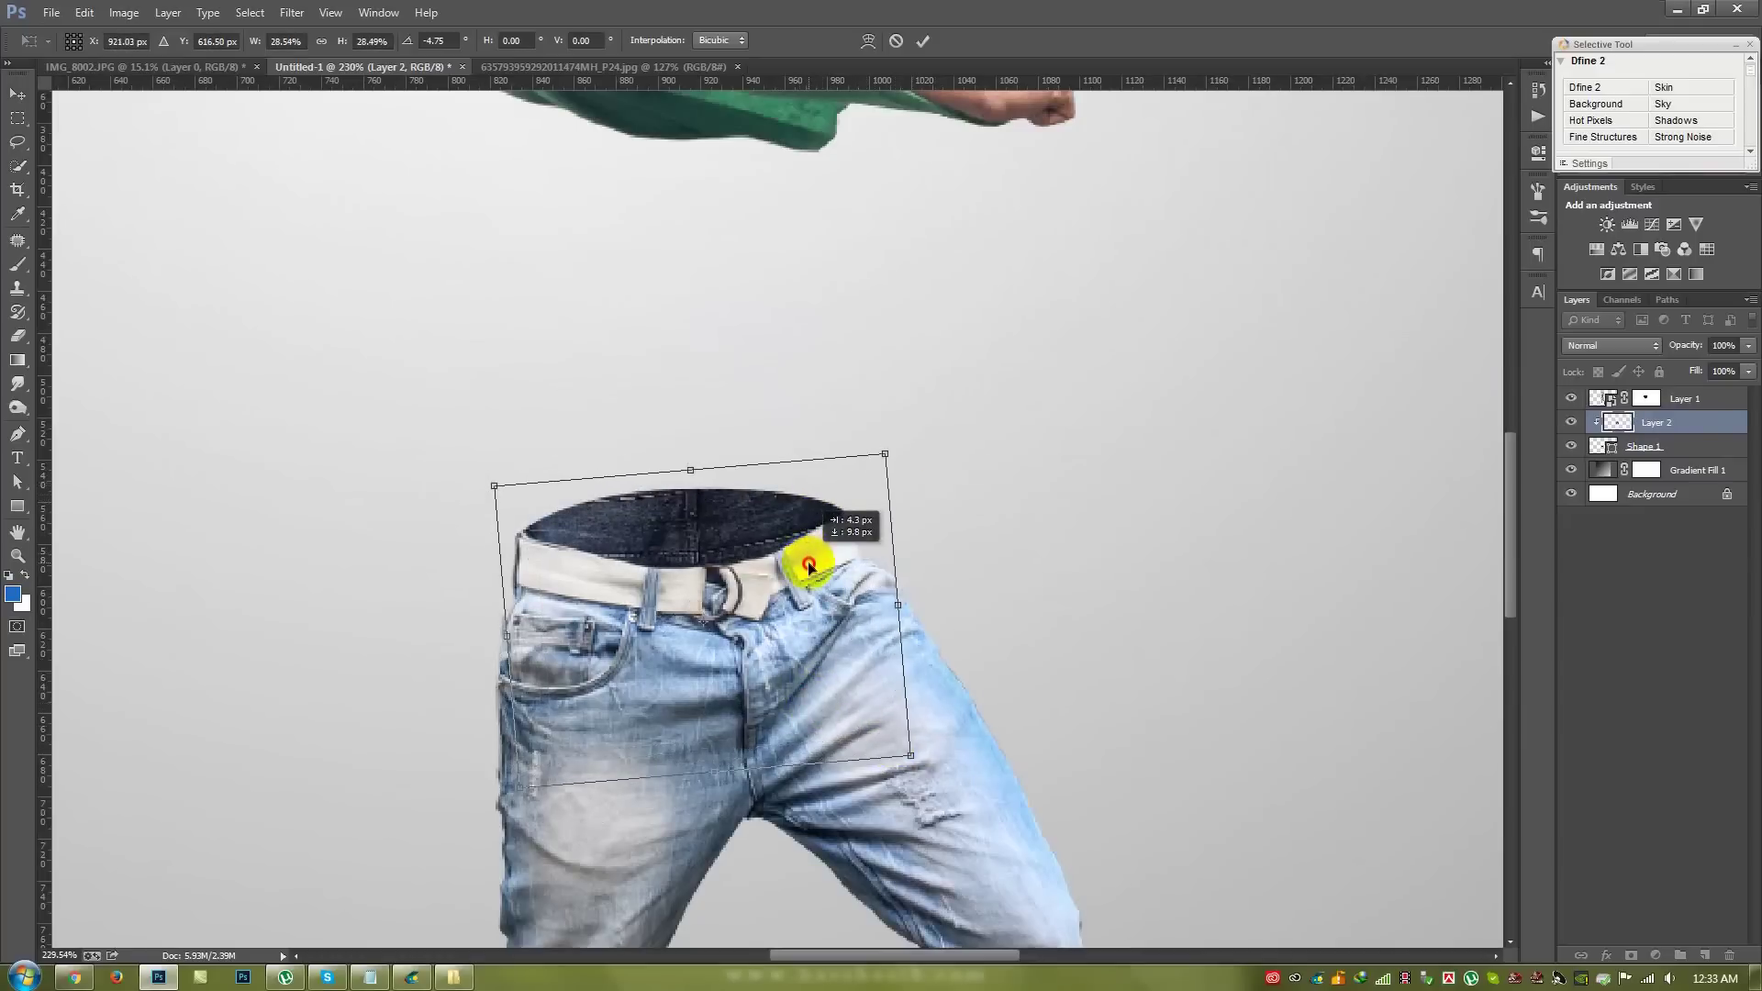
- Warp the denim upward along the waistband so it curves into the opening, then commit
{"action": "right_click", "coordinate": [741, 525]}
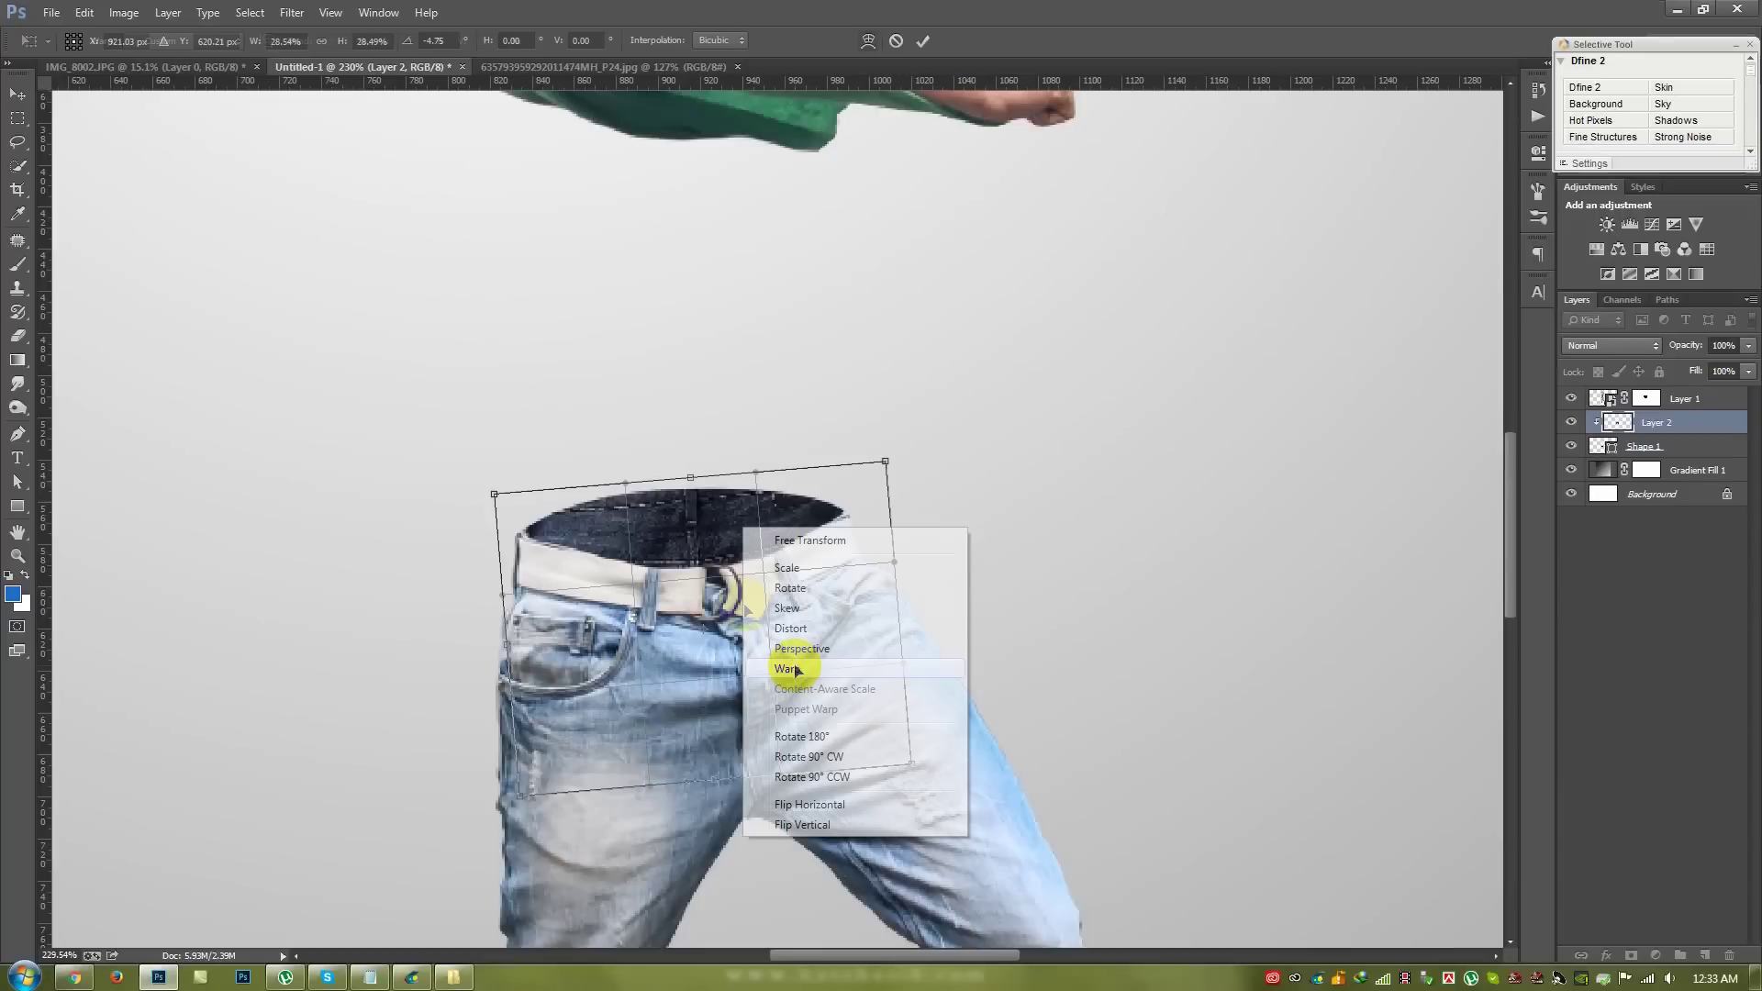
{"action": "left_click", "coordinate": [798, 669]}
{"action": "left_click_drag", "start_coordinate": [700, 573], "coordinate": [690, 485]}
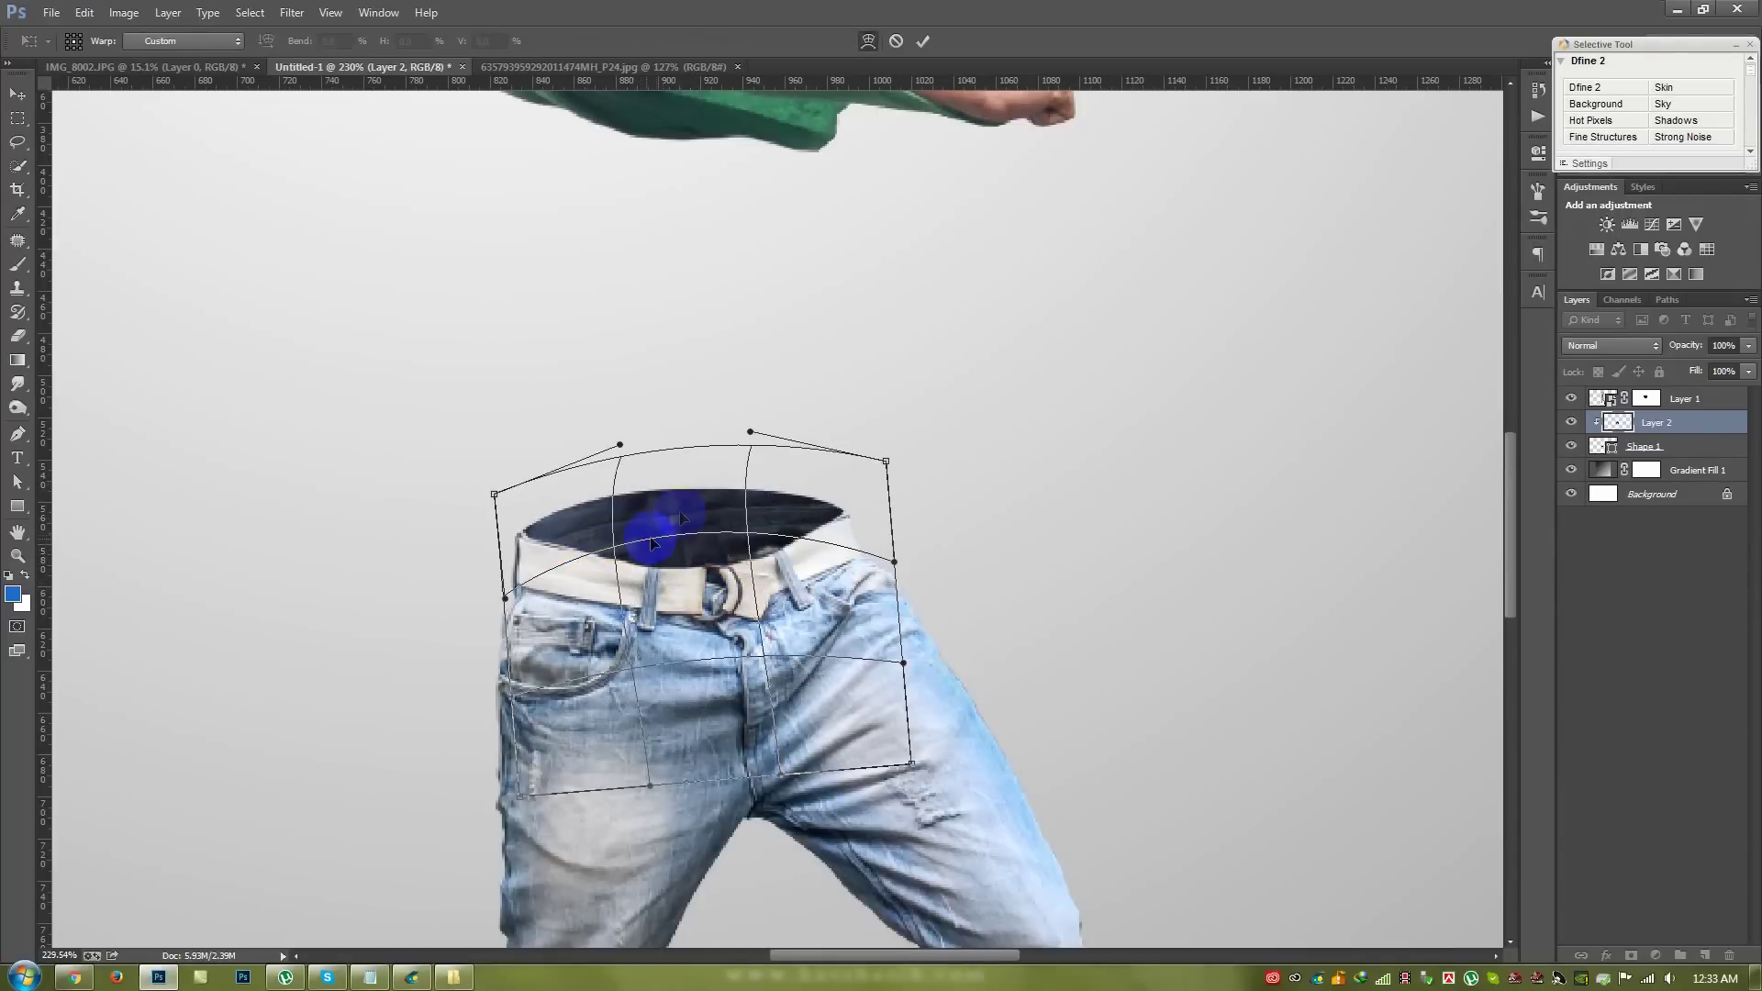
{"action": "left_click_drag", "start_coordinate": [589, 554], "coordinate": [577, 501]}
{"action": "left_click_drag", "start_coordinate": [798, 472], "coordinate": [814, 483]}
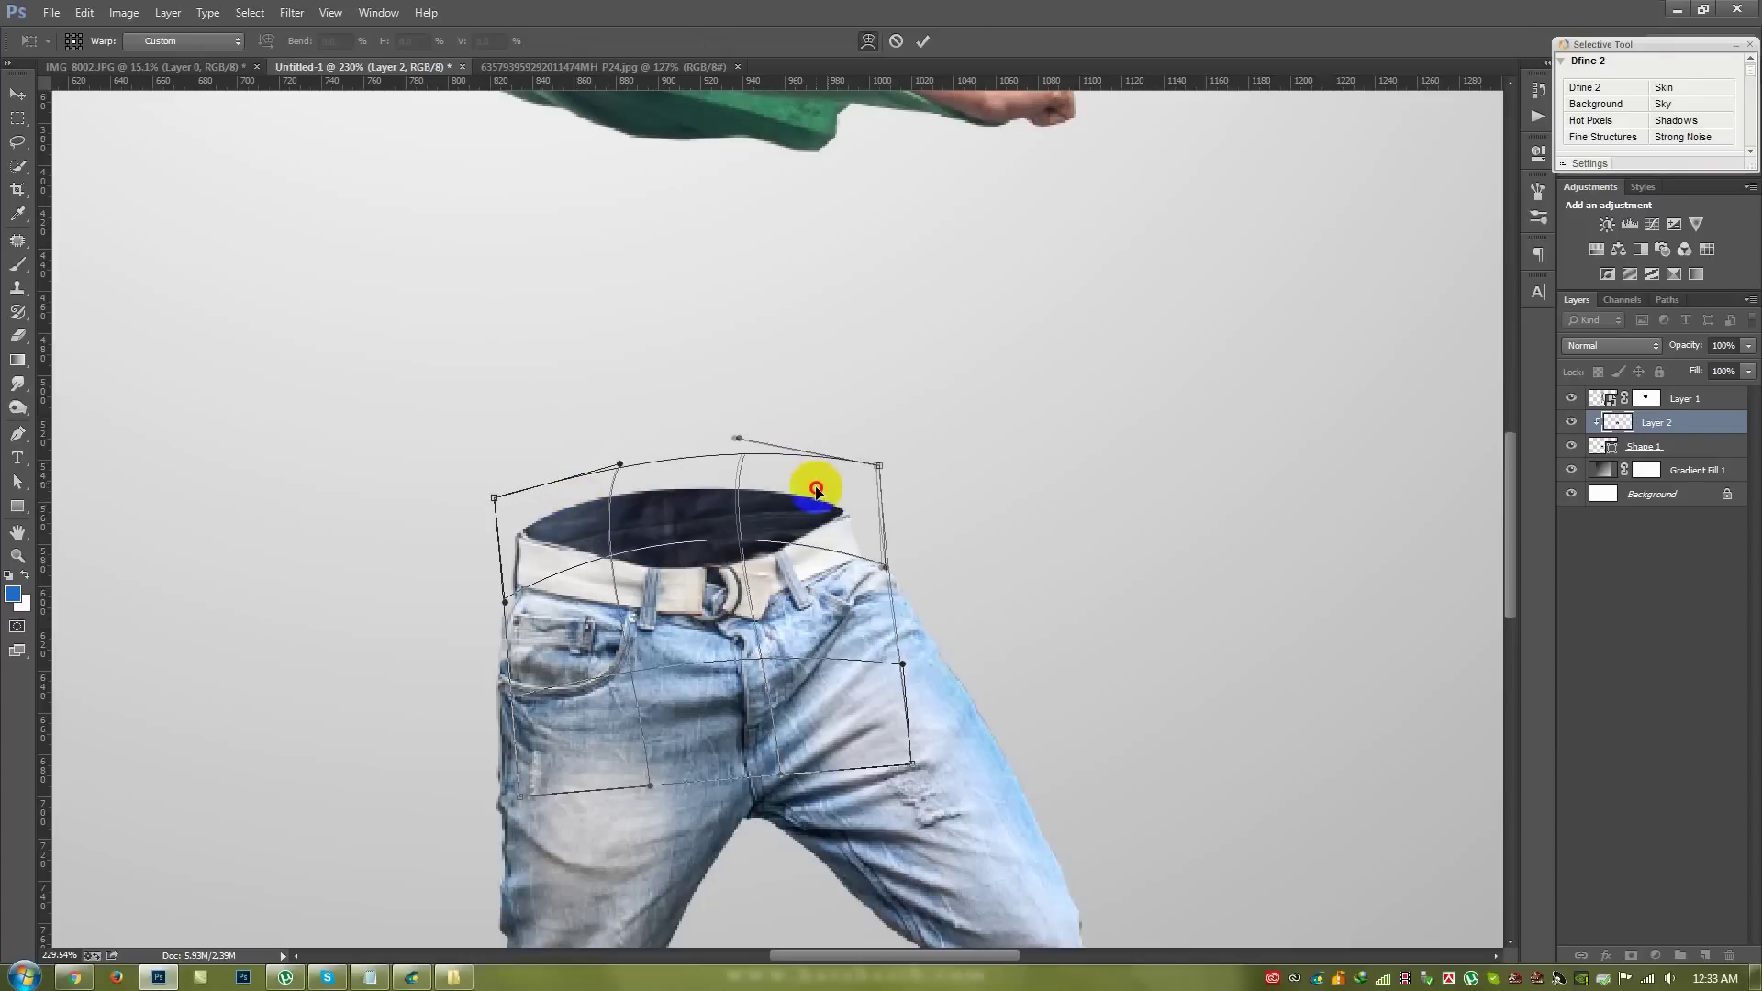
{"action": "mouse_move", "coordinate": [642, 542]}
{"action": "left_mouse_down"}
{"action": "mouse_move", "coordinate": [858, 546]}
{"action": "mouse_move", "coordinate": [647, 528]}
{"action": "left_mouse_up"}
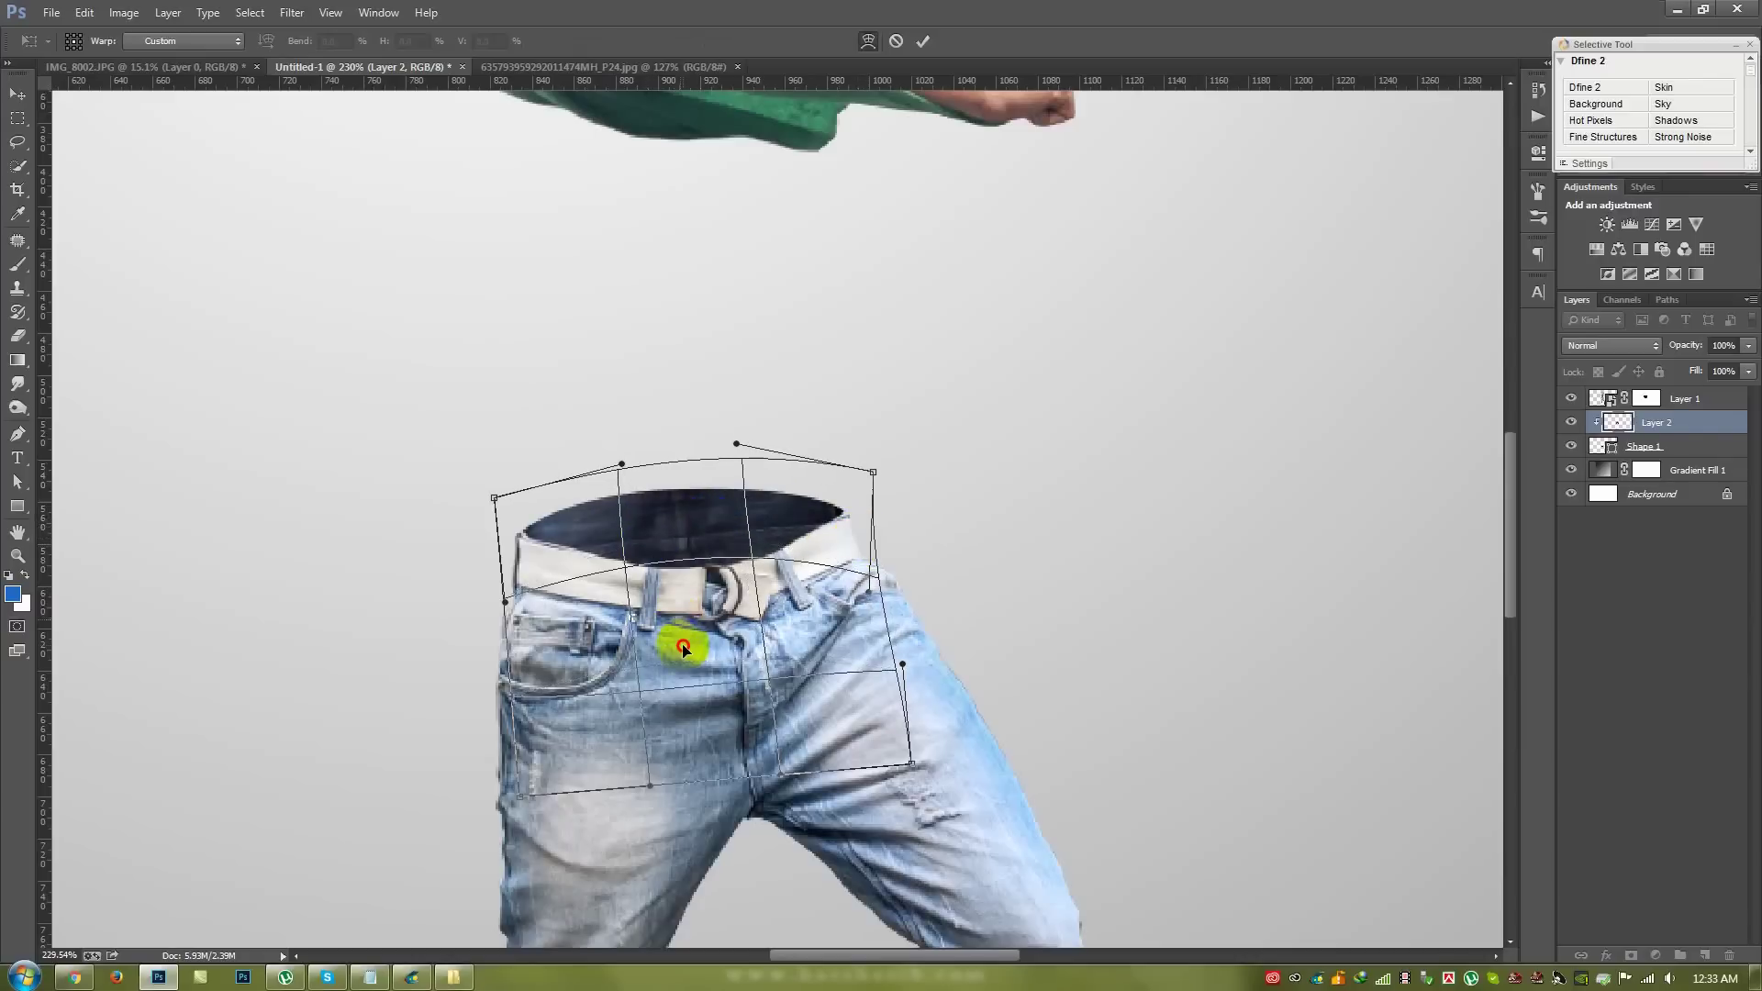
{"action": "left_click_drag", "start_coordinate": [683, 676], "coordinate": [675, 624]}
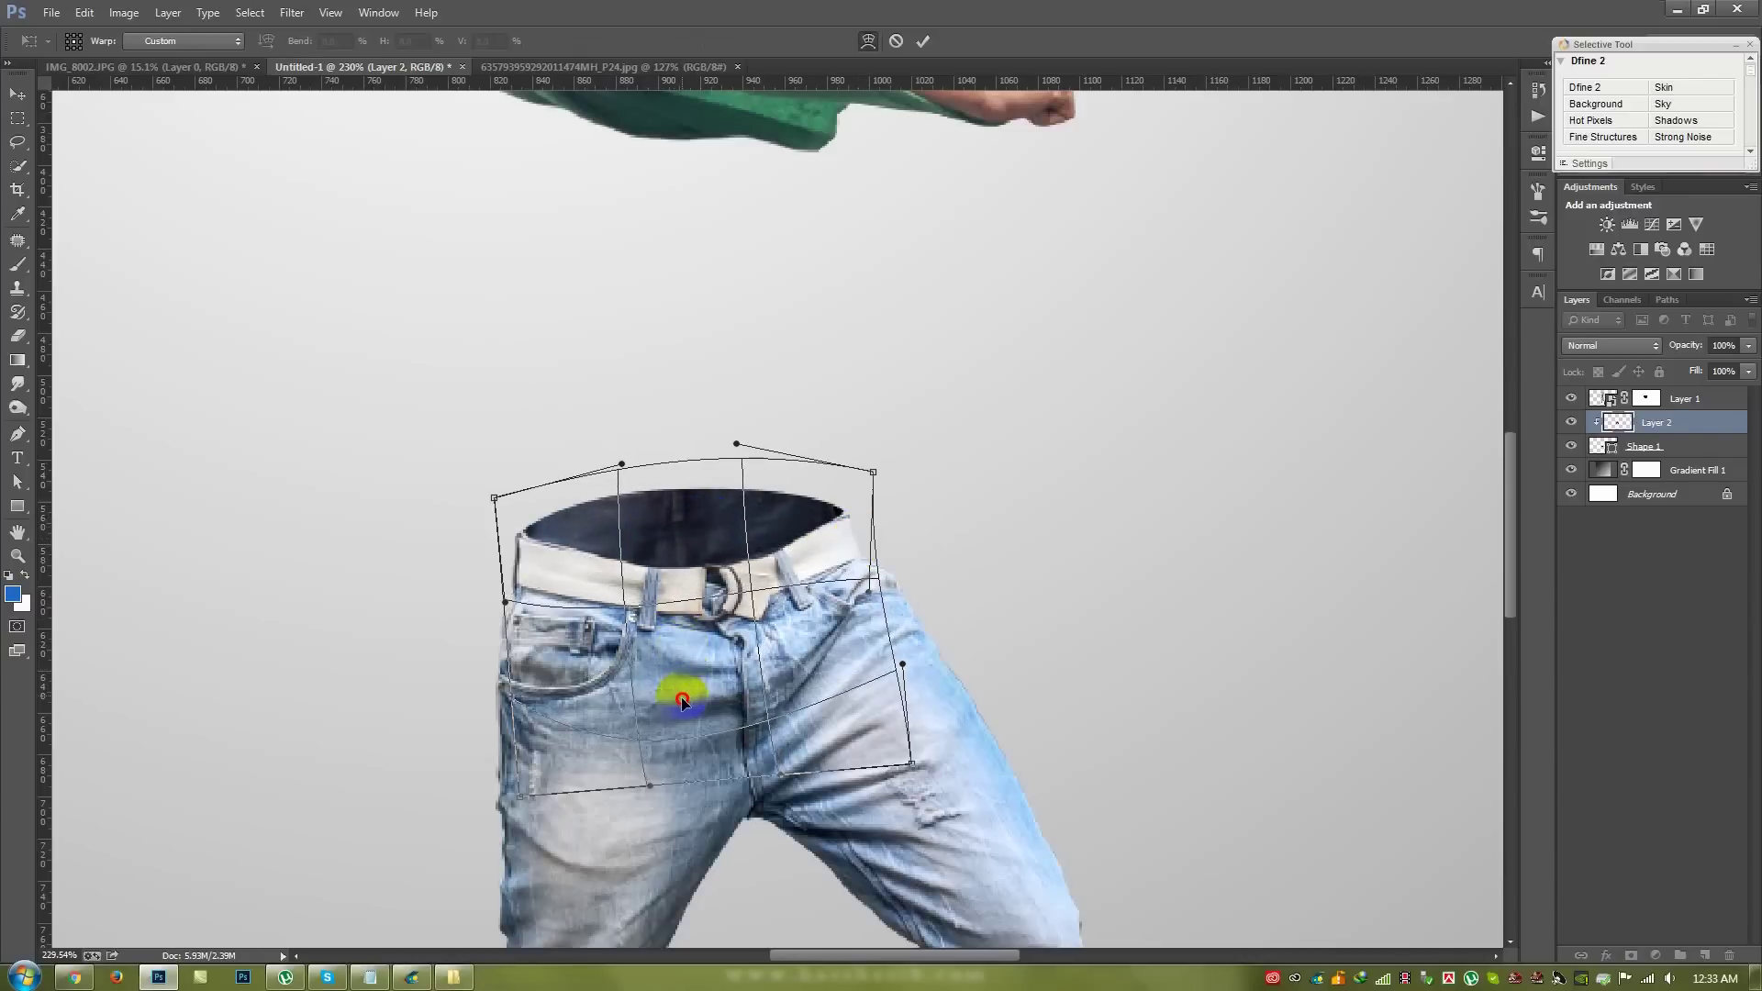
{"action": "double_click", "coordinate": [675, 624]}
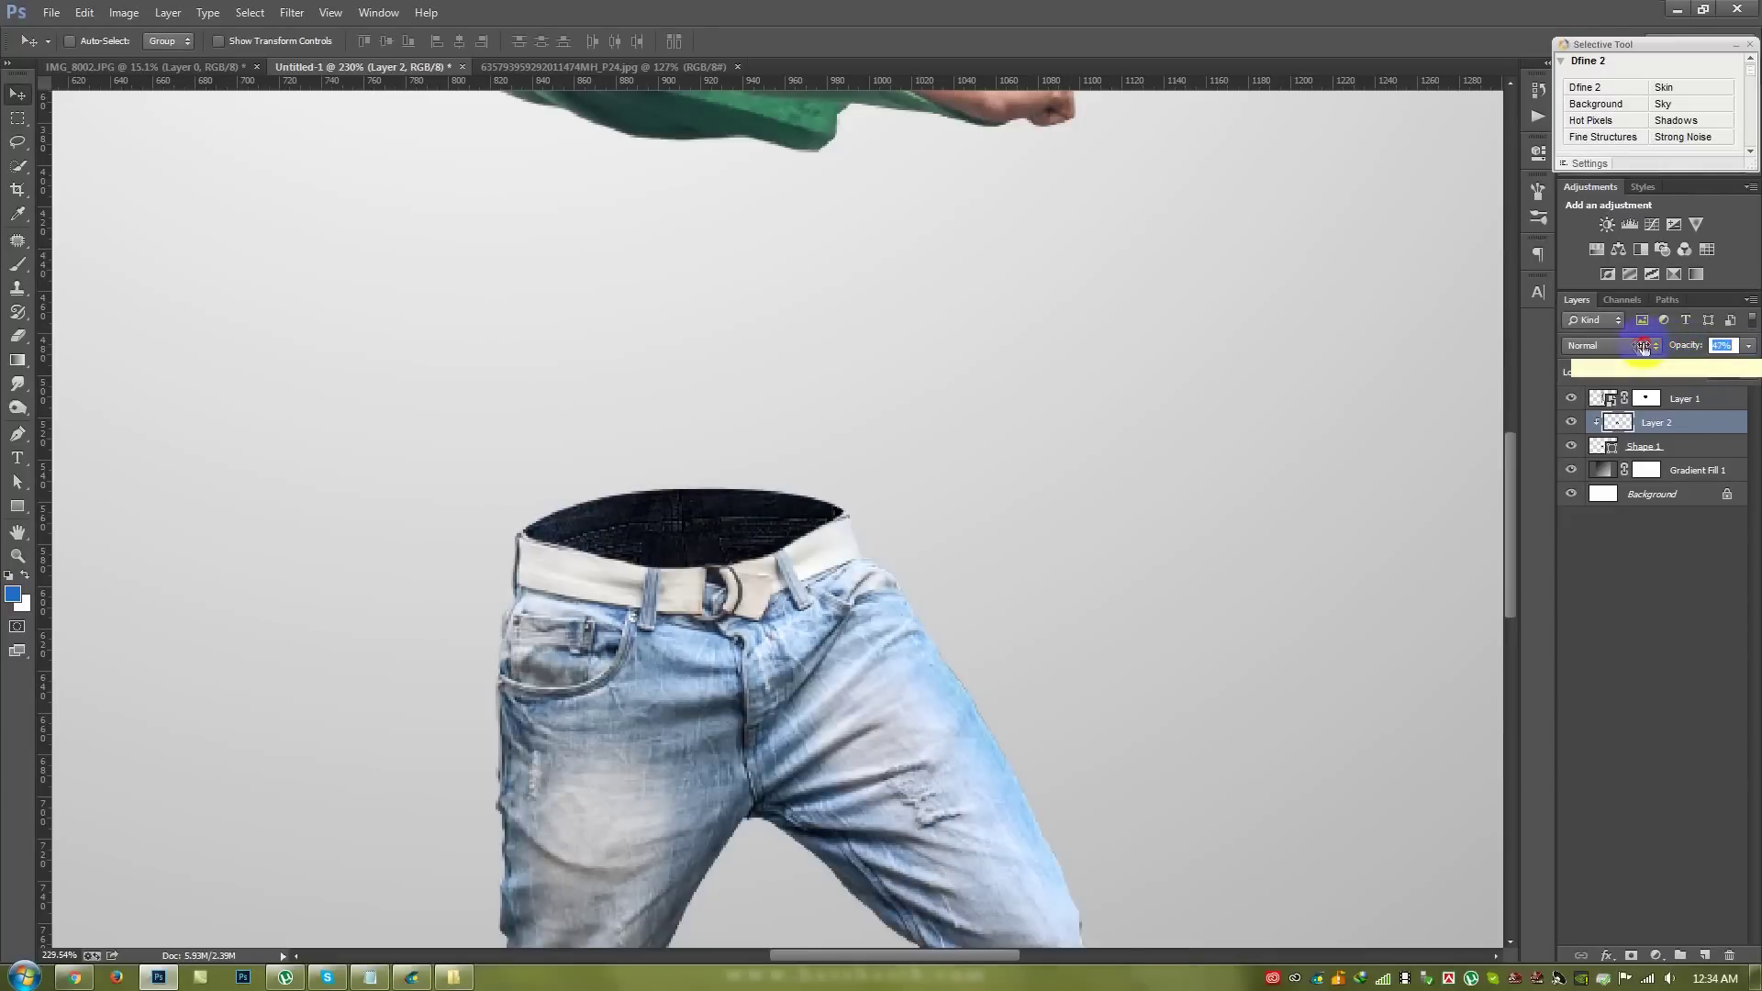
- Set Layer 2 to 48% opacity and recolour the Shape 1 oval to dark grey #333333
{"action": "type", "text": "48"}
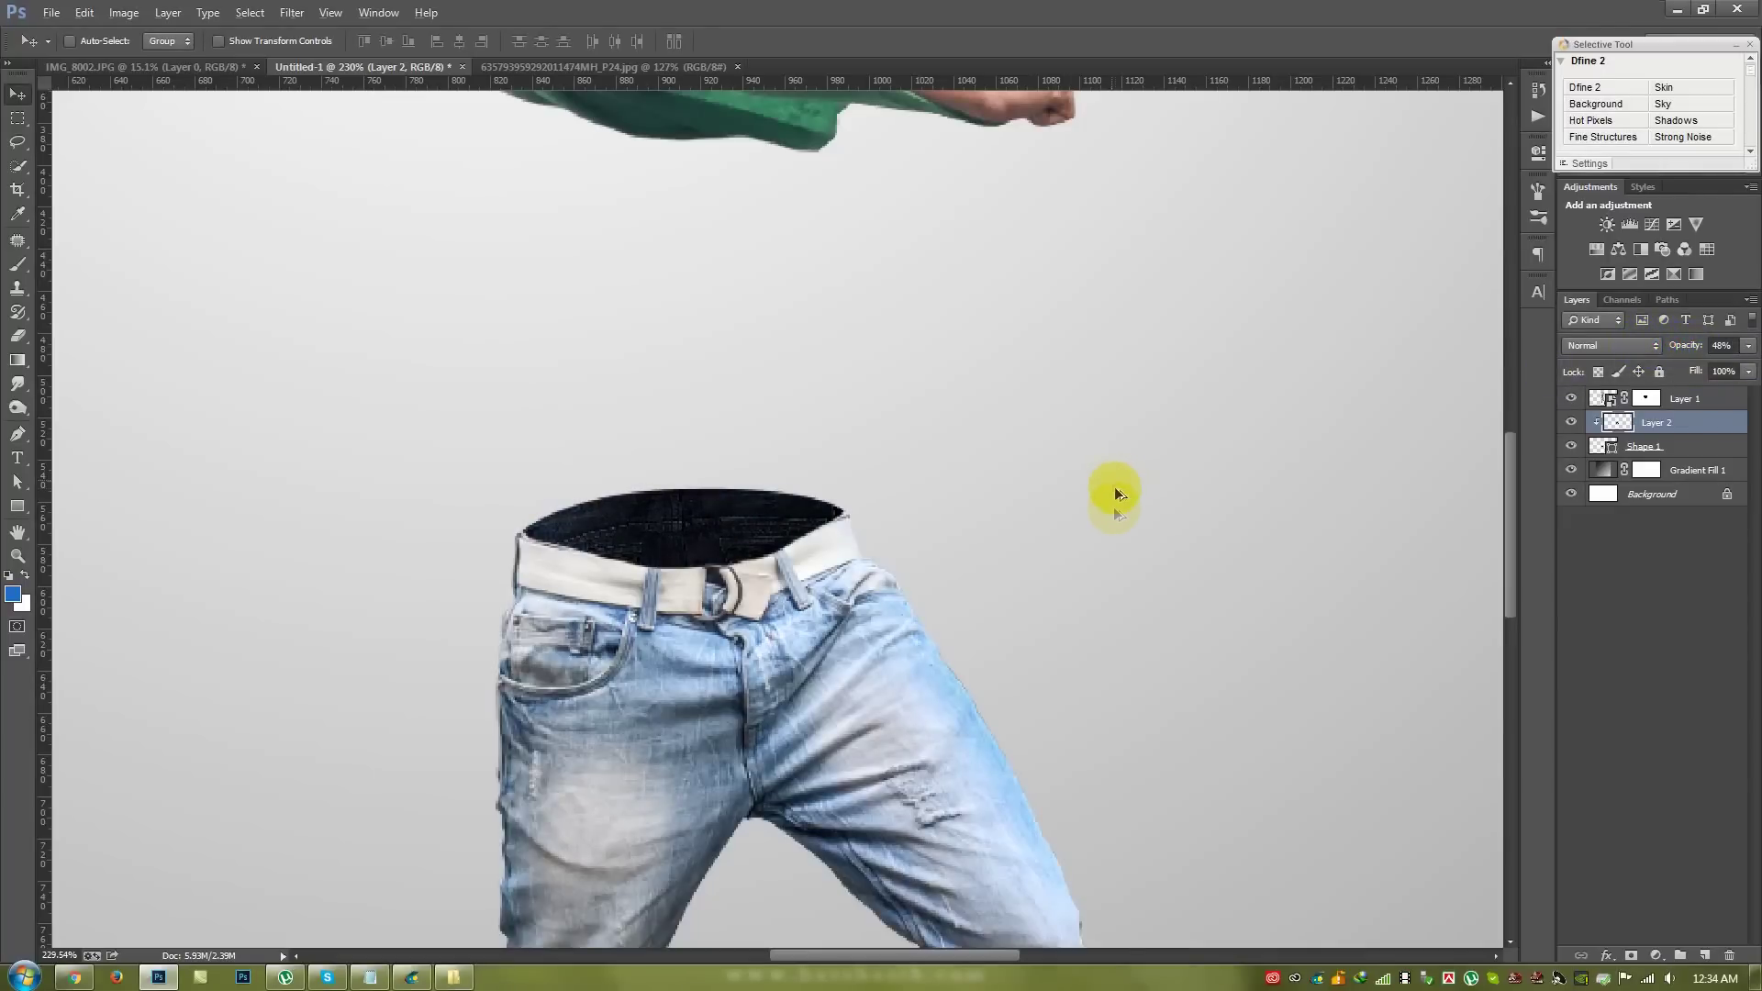
{"action": "key", "text": "ctrl+0"}
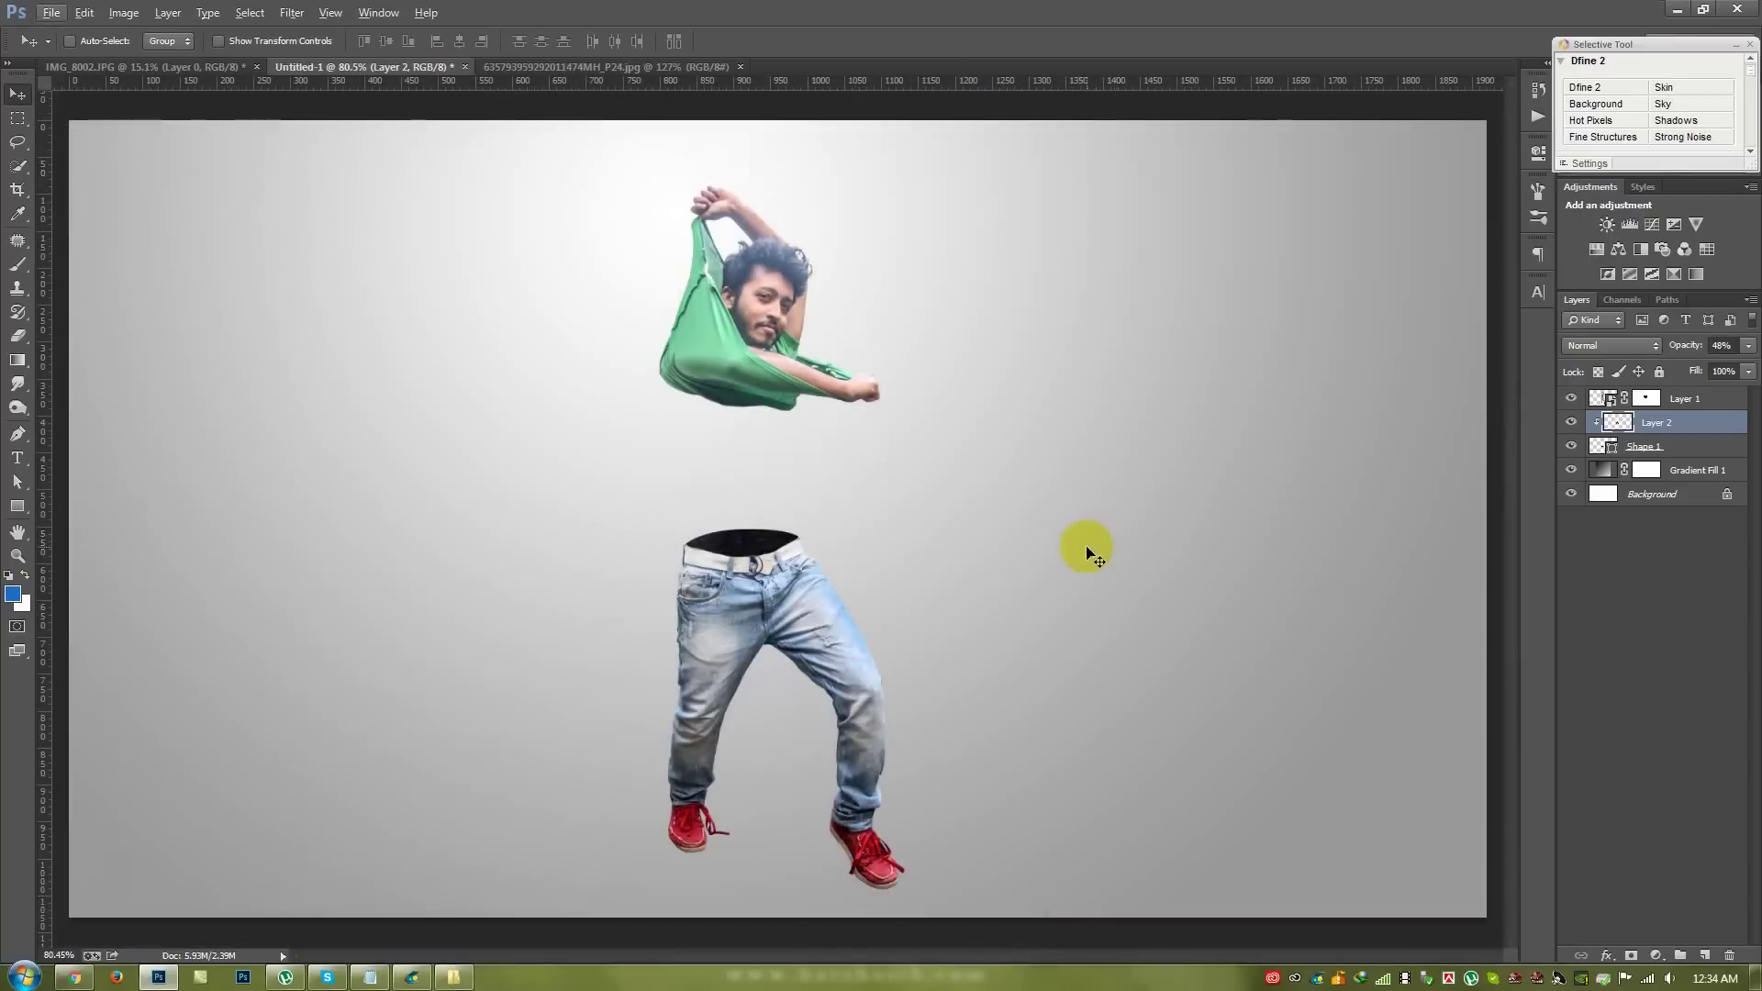
{"action": "double_click", "coordinate": [1598, 450]}
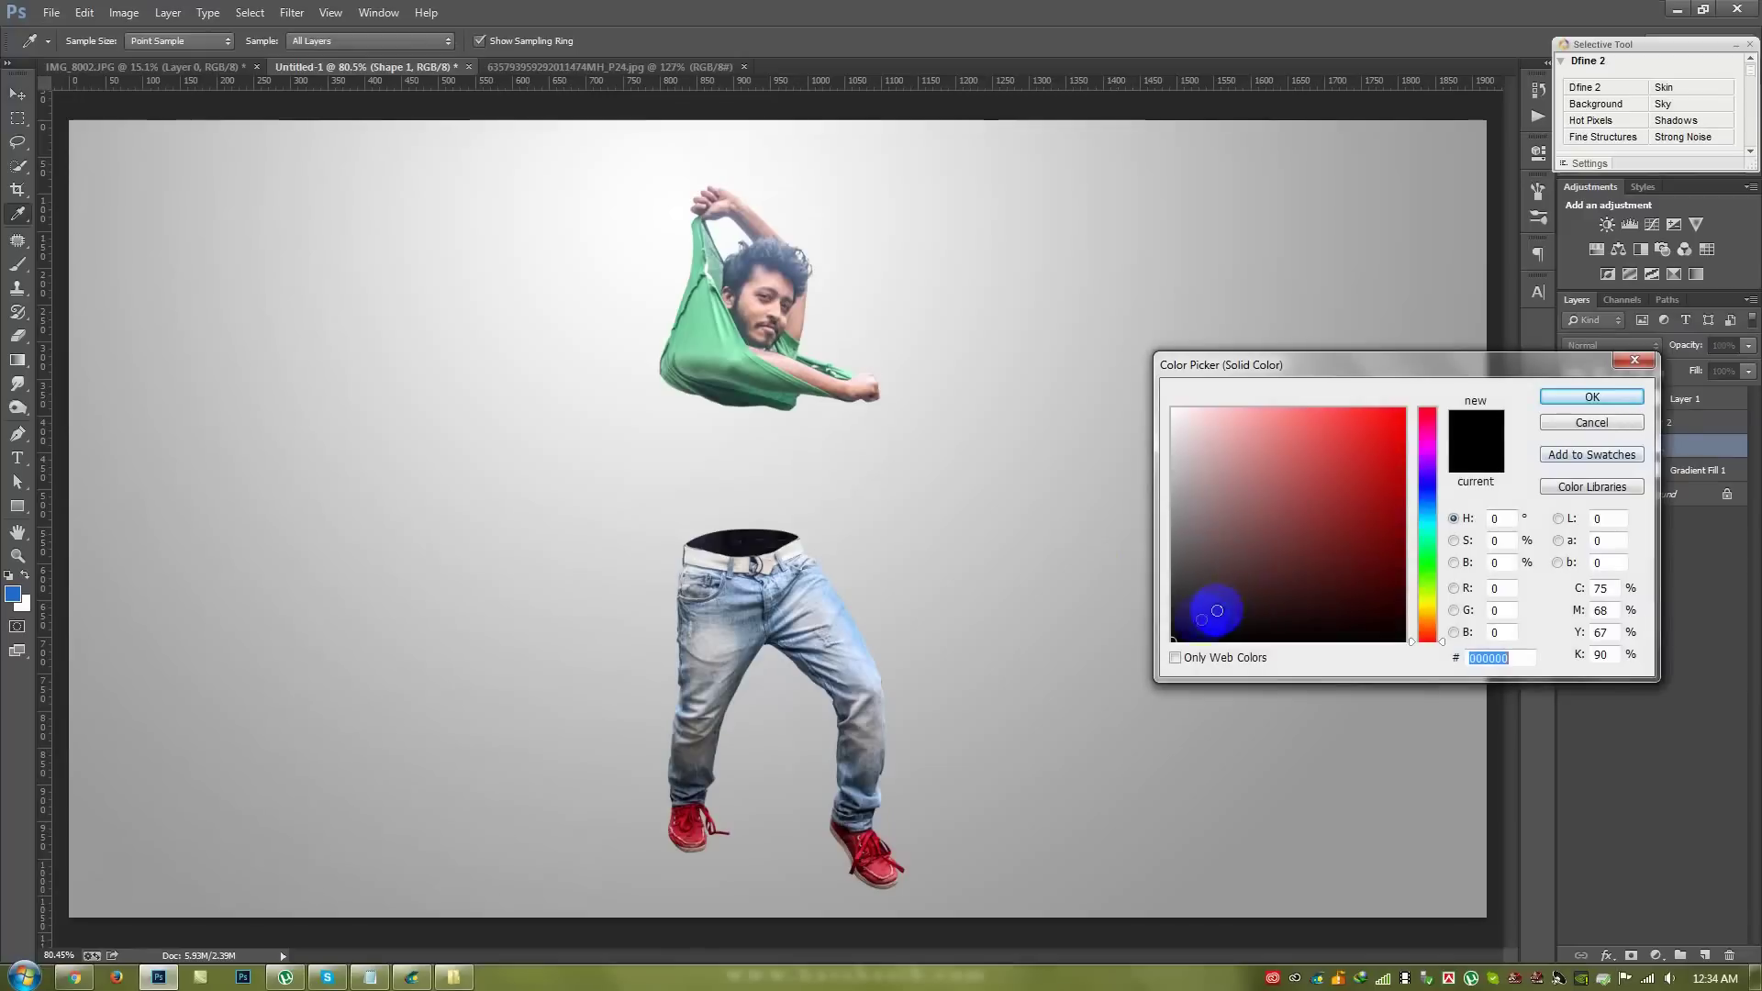
{"action": "left_click_drag", "start_coordinate": [1172, 614], "coordinate": [1155, 588]}
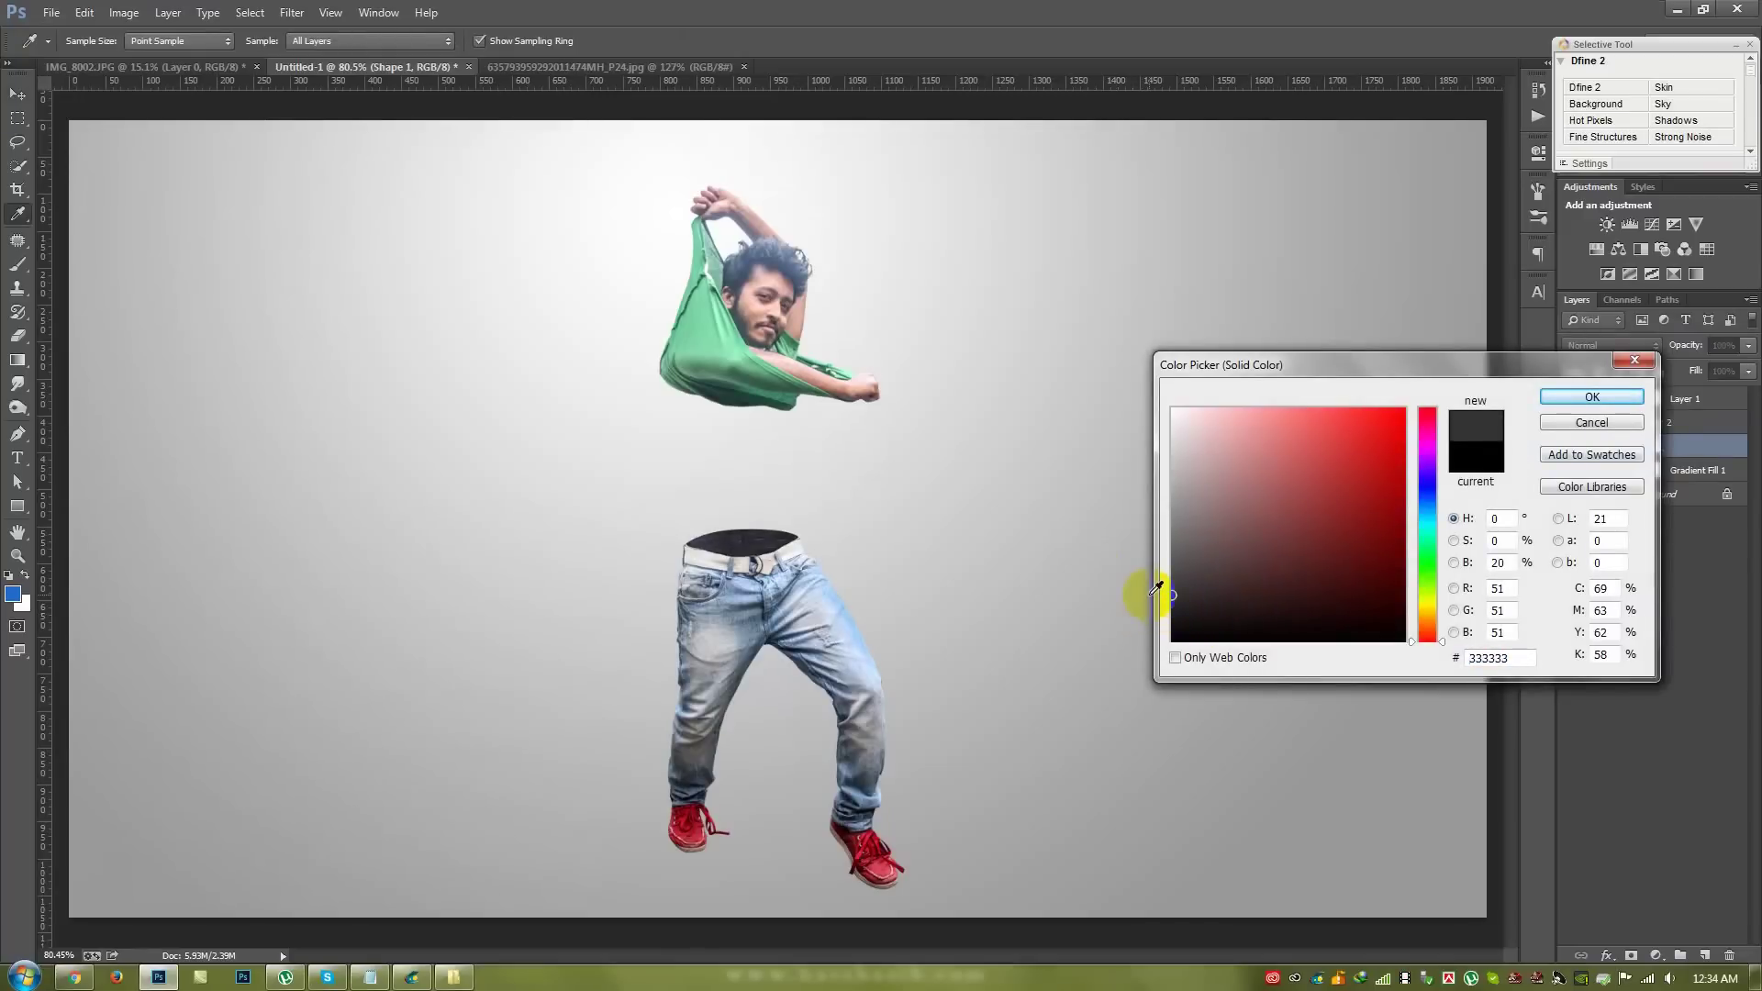
{"action": "left_click", "coordinate": [1567, 399]}
{"action": "key", "text": "v"}
{"action": "scroll", "coordinate": [669, 610], "scroll_direction": "up", "scroll_amount": 3}
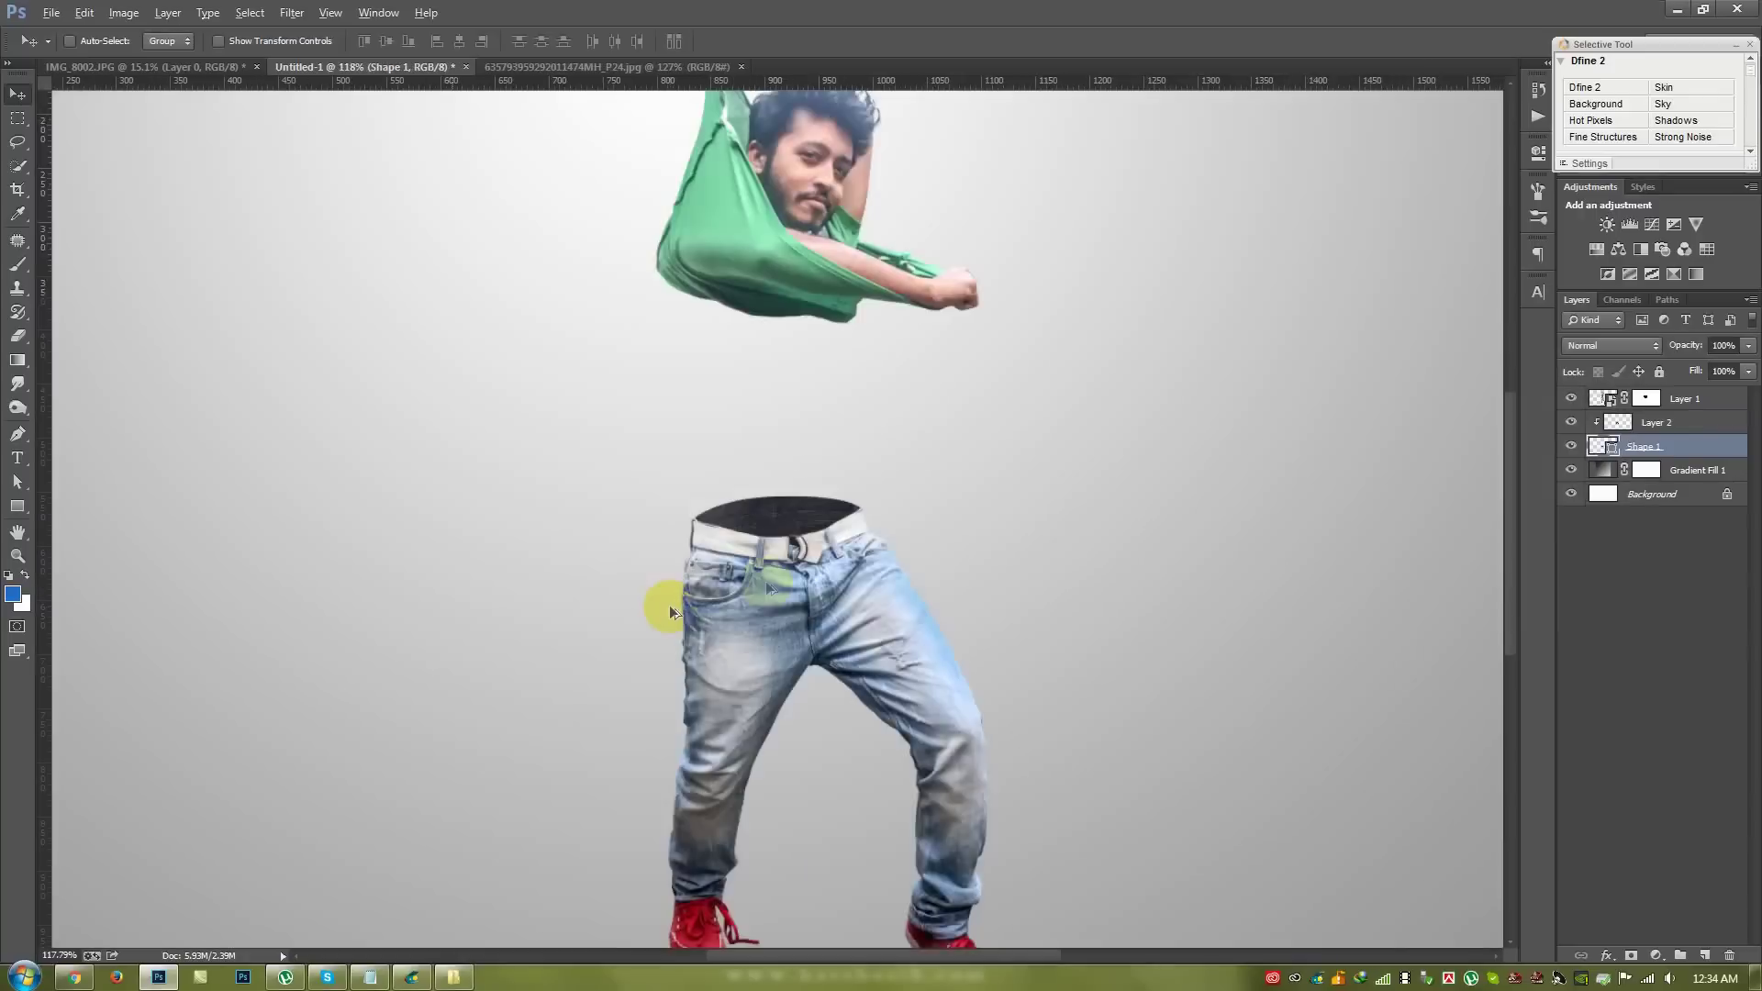
- Add a new Layer 3 above Layer 2 and clip it to the denim
{"action": "scroll", "coordinate": [855, 538], "scroll_direction": "up", "scroll_amount": 4}
{"action": "left_click", "coordinate": [1656, 422]}
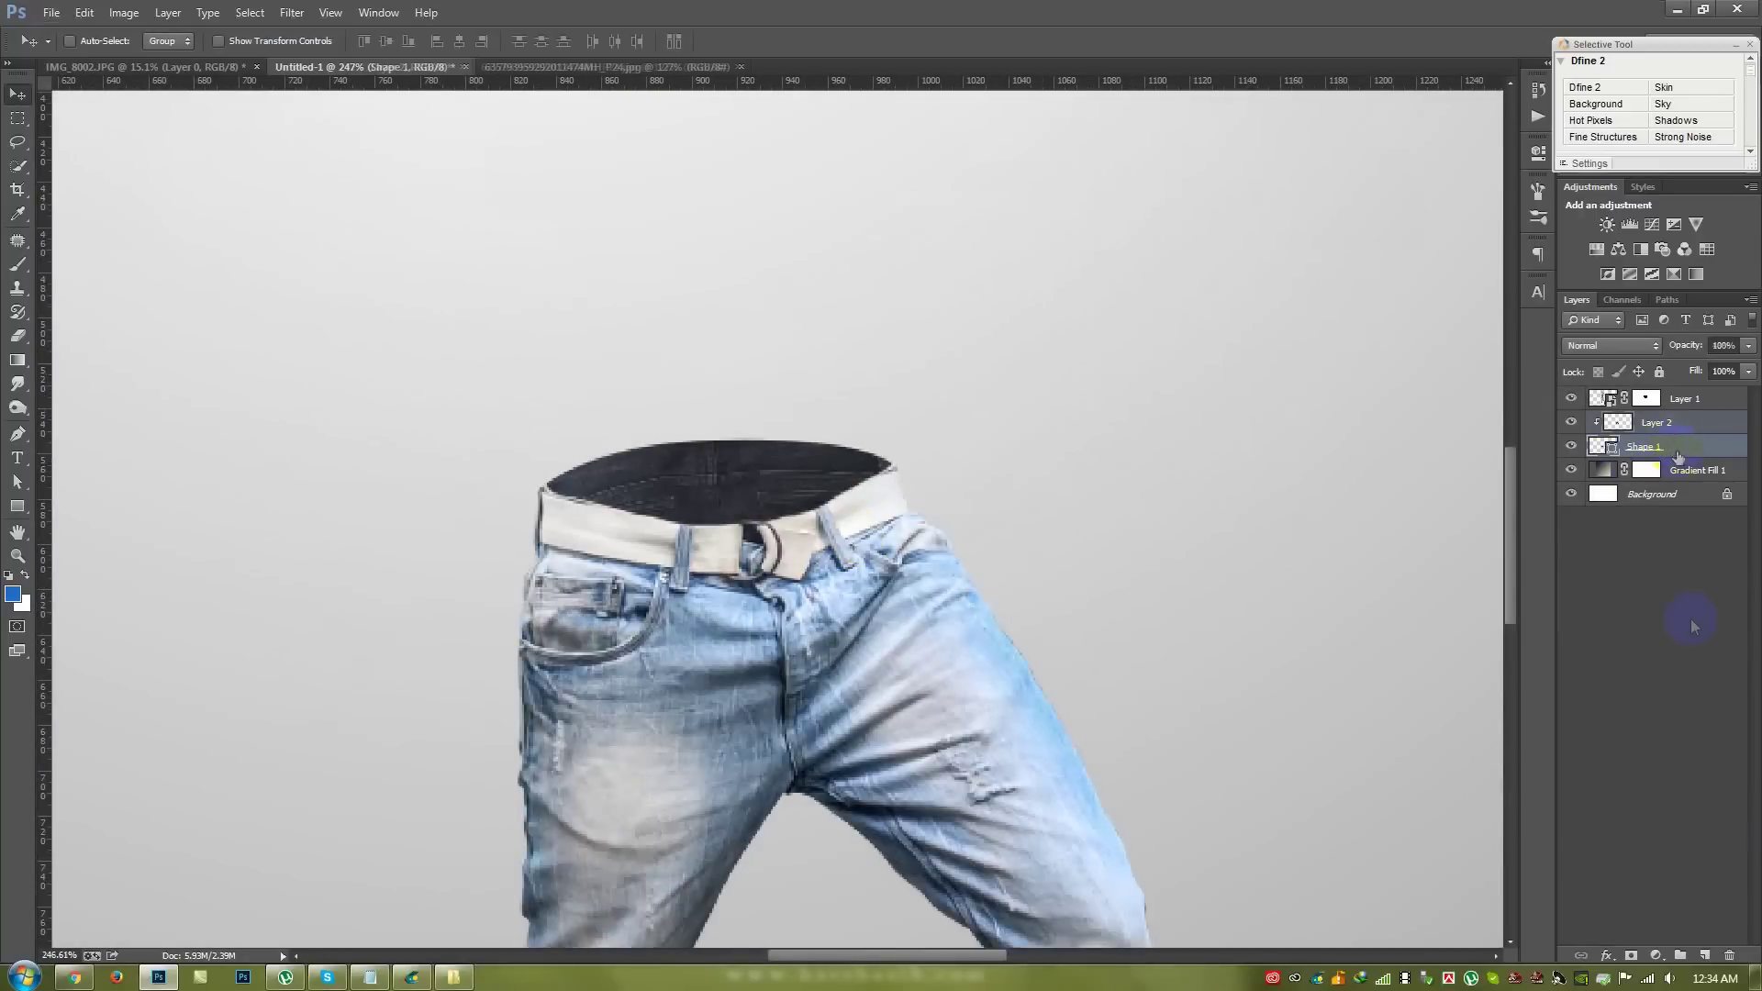
{"action": "left_click", "coordinate": [1702, 955]}
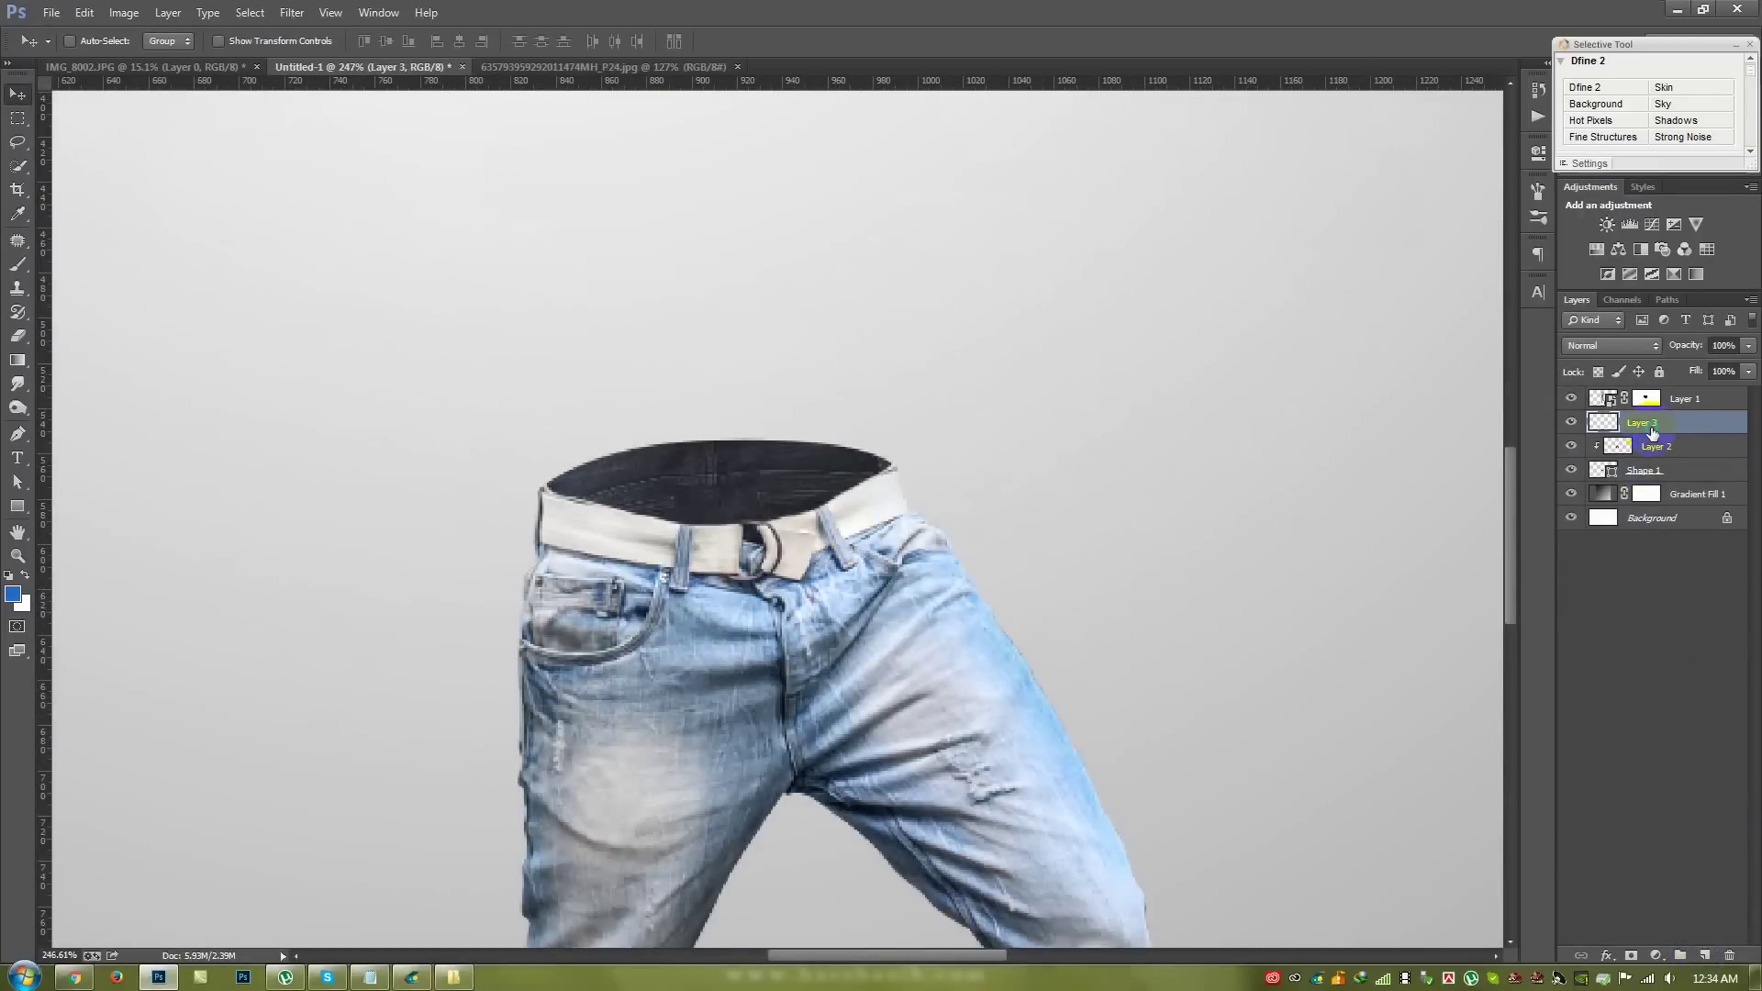
{"action": "right_click", "coordinate": [1651, 432]}
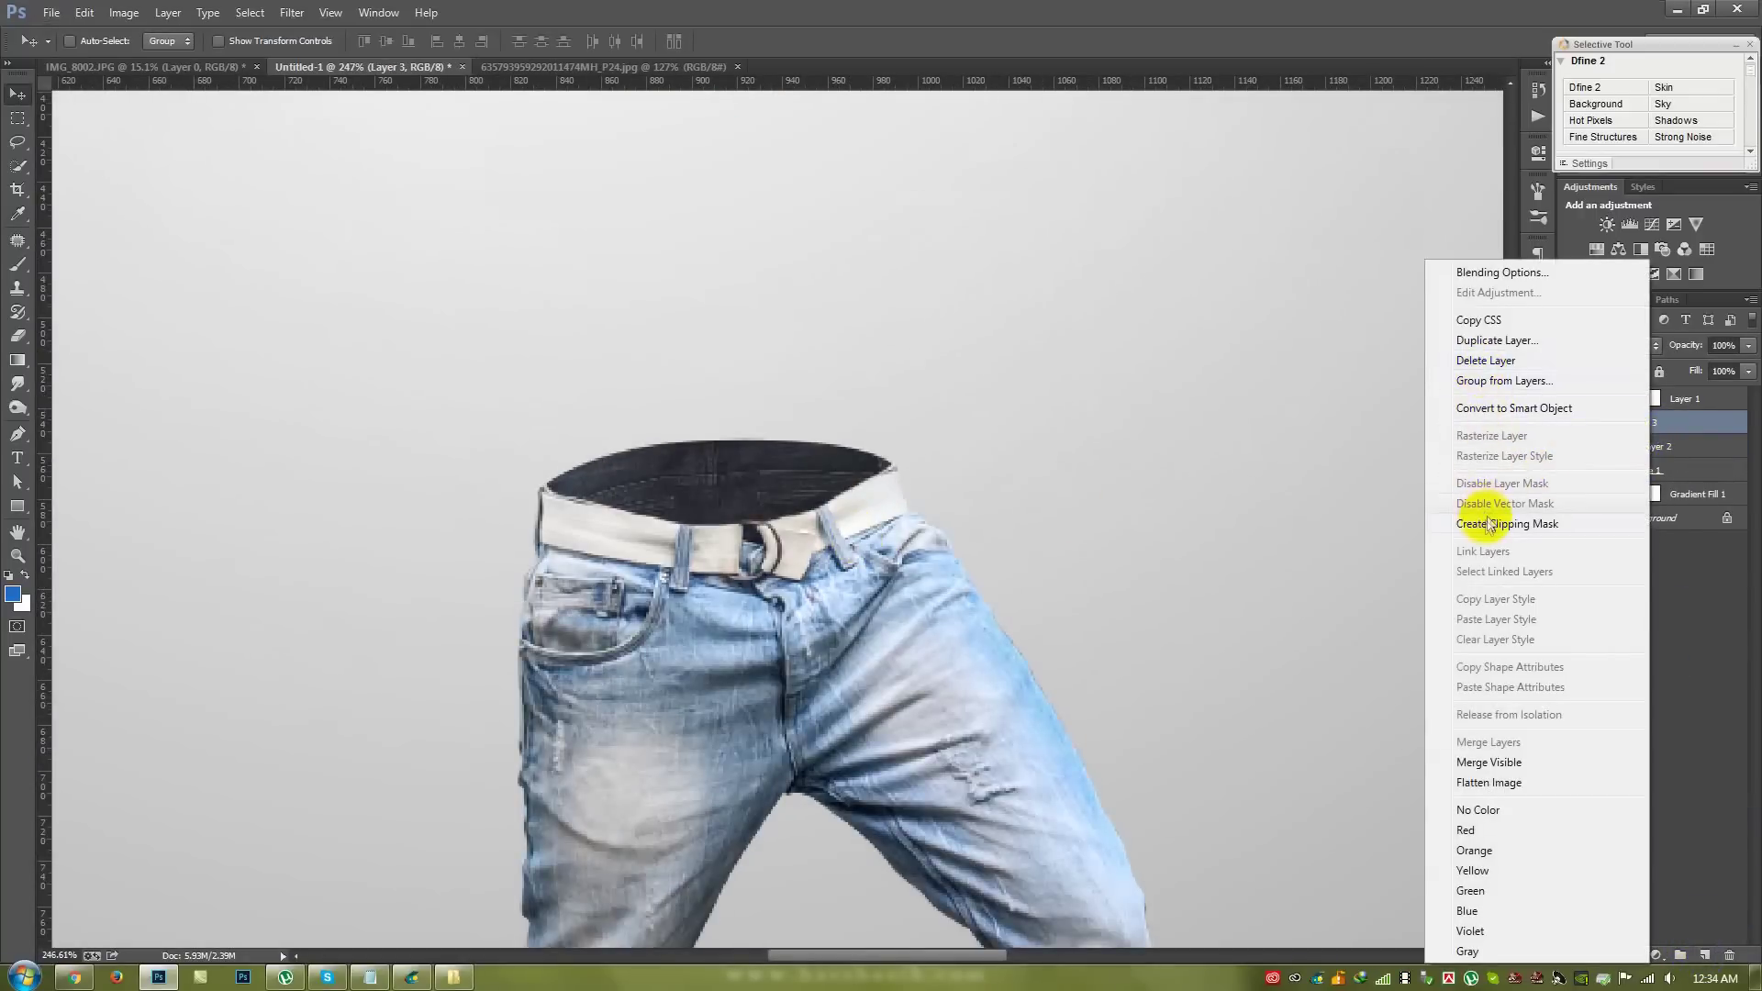
{"action": "left_click", "coordinate": [1488, 523]}
- Set up a black 118 px brush and lower Layer 3's opacity to 50%
{"action": "left_click", "coordinate": [17, 265]}
{"action": "left_click", "coordinate": [8, 575]}
{"action": "right_click", "coordinate": [275, 541]}
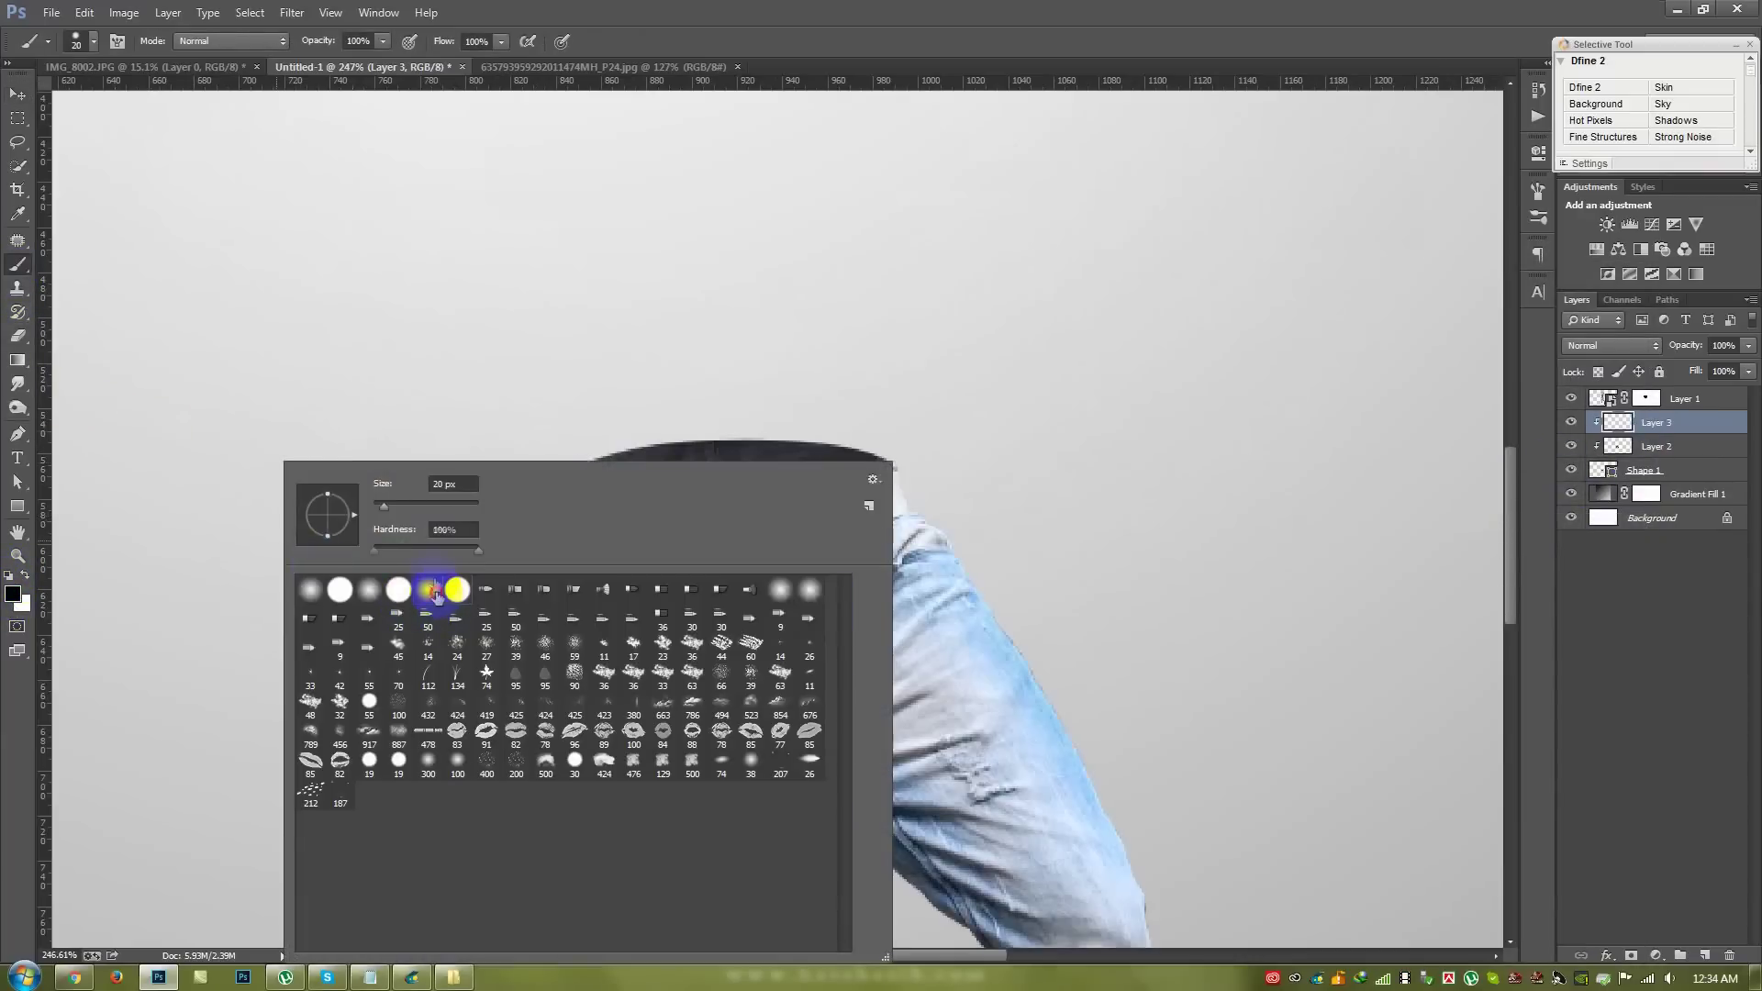
{"action": "type", "text": "118"}
{"action": "key", "text": "Return"}
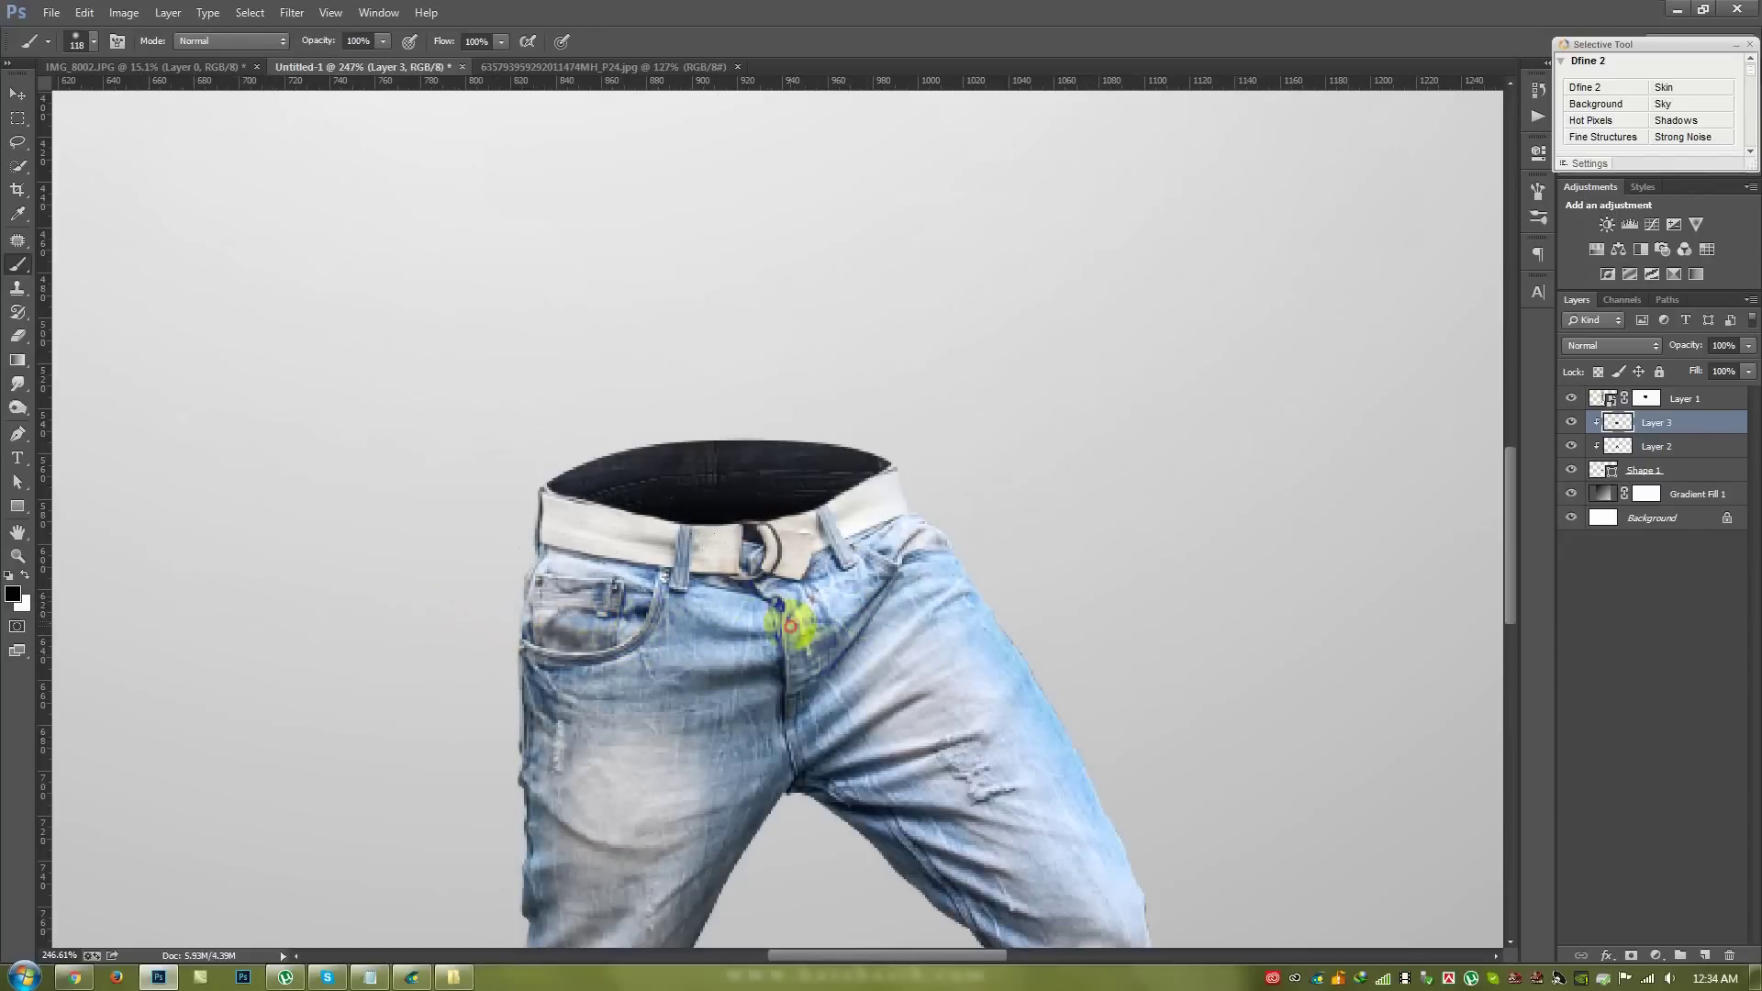
{"action": "left_click_drag", "start_coordinate": [1668, 348], "coordinate": [1665, 349]}
{"action": "left_click", "coordinate": [16, 101]}
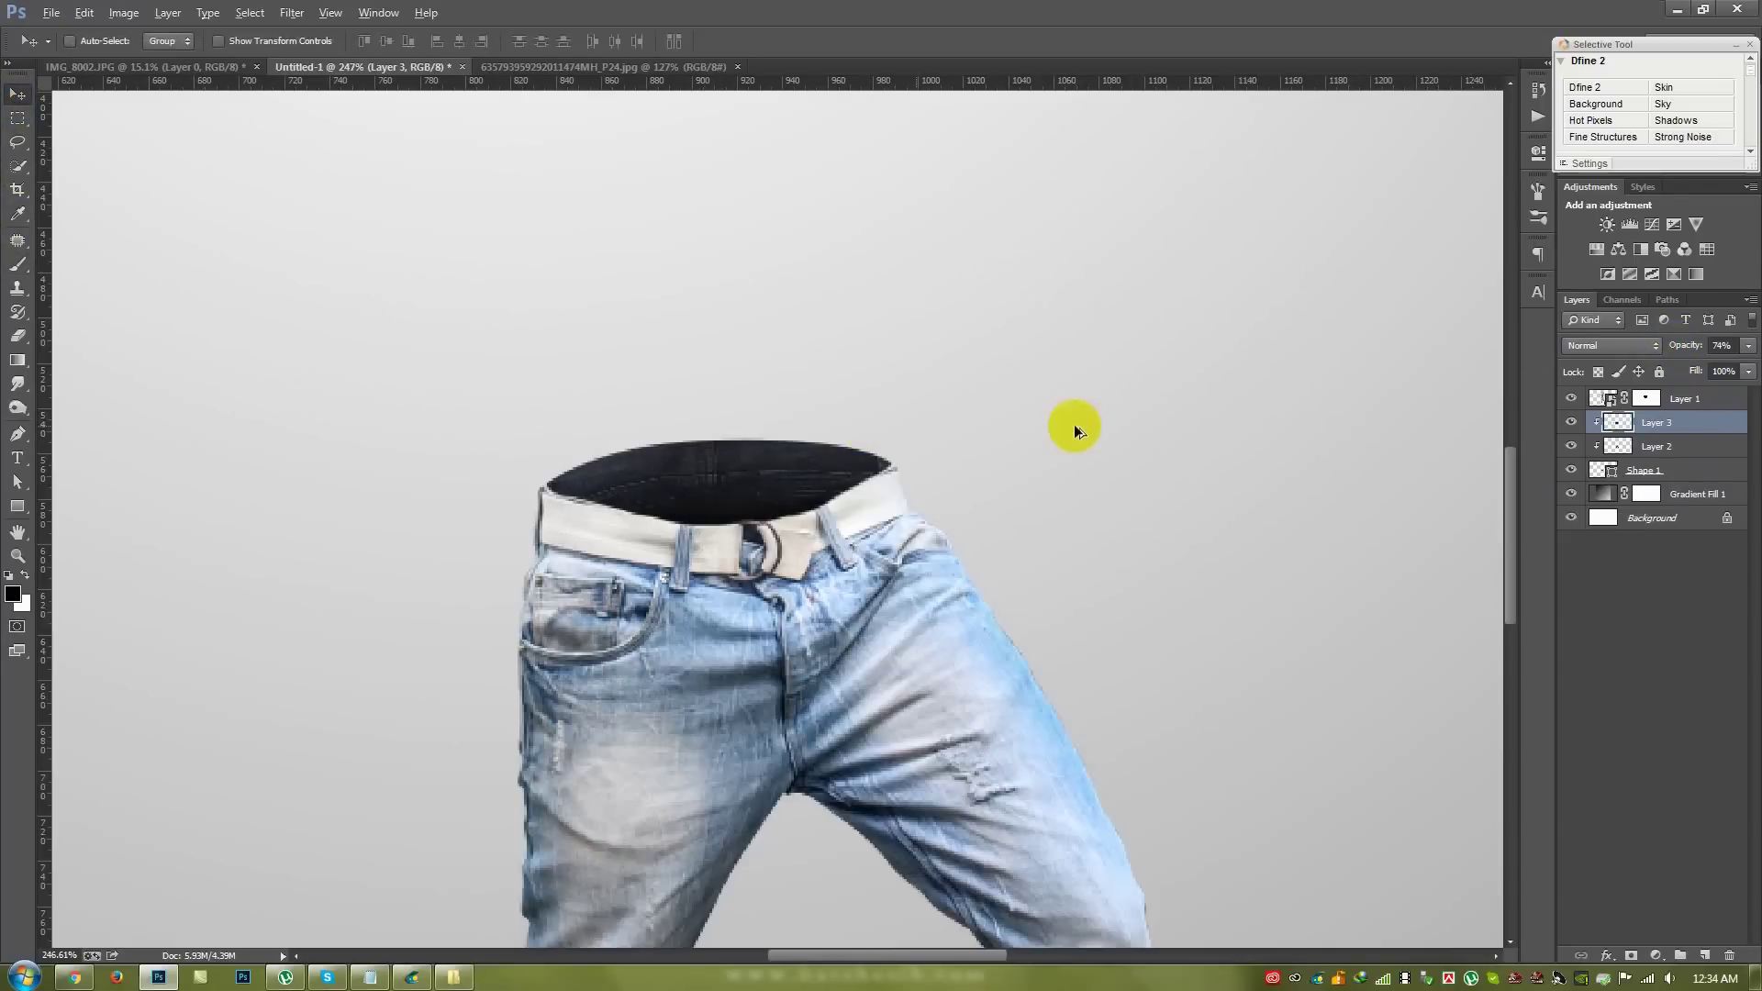
{"action": "scroll", "coordinate": [1074, 426], "scroll_direction": "down", "scroll_amount": 2}
{"action": "scroll", "coordinate": [1073, 426], "scroll_direction": "down", "scroll_amount": 2}
{"action": "scroll", "coordinate": [1072, 431], "scroll_direction": "down", "scroll_amount": 2}
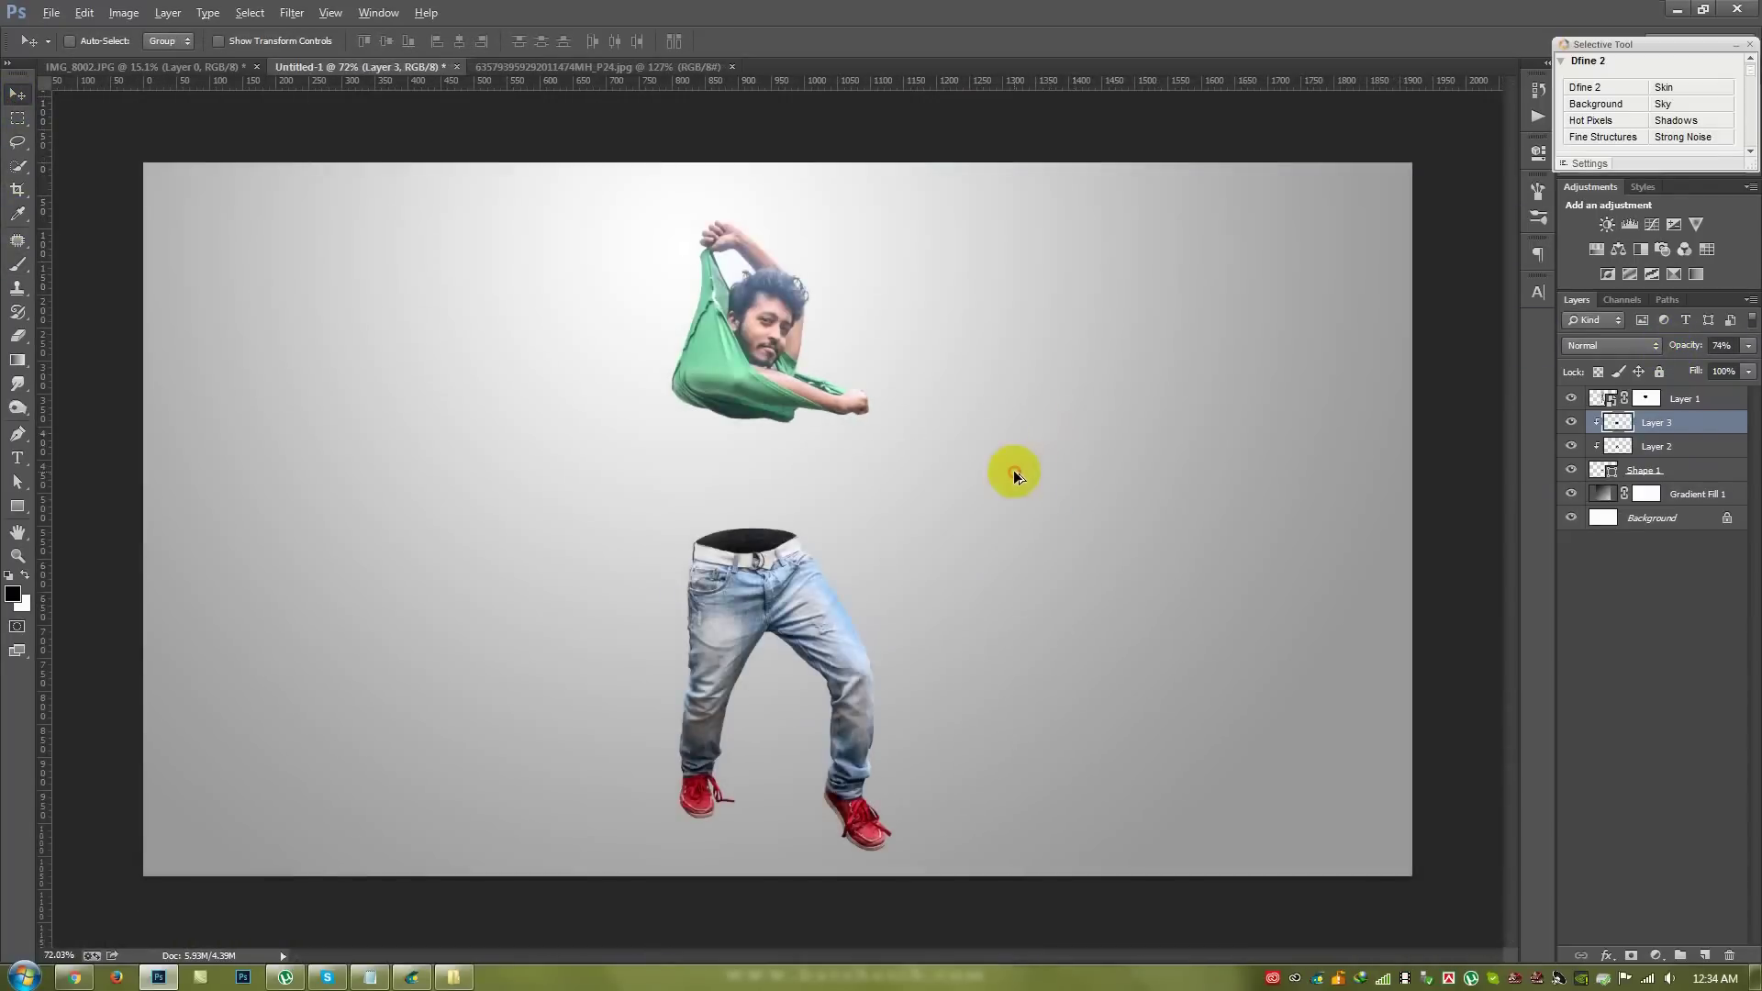
{"action": "scroll", "coordinate": [1013, 469], "scroll_direction": "up", "scroll_amount": 1}
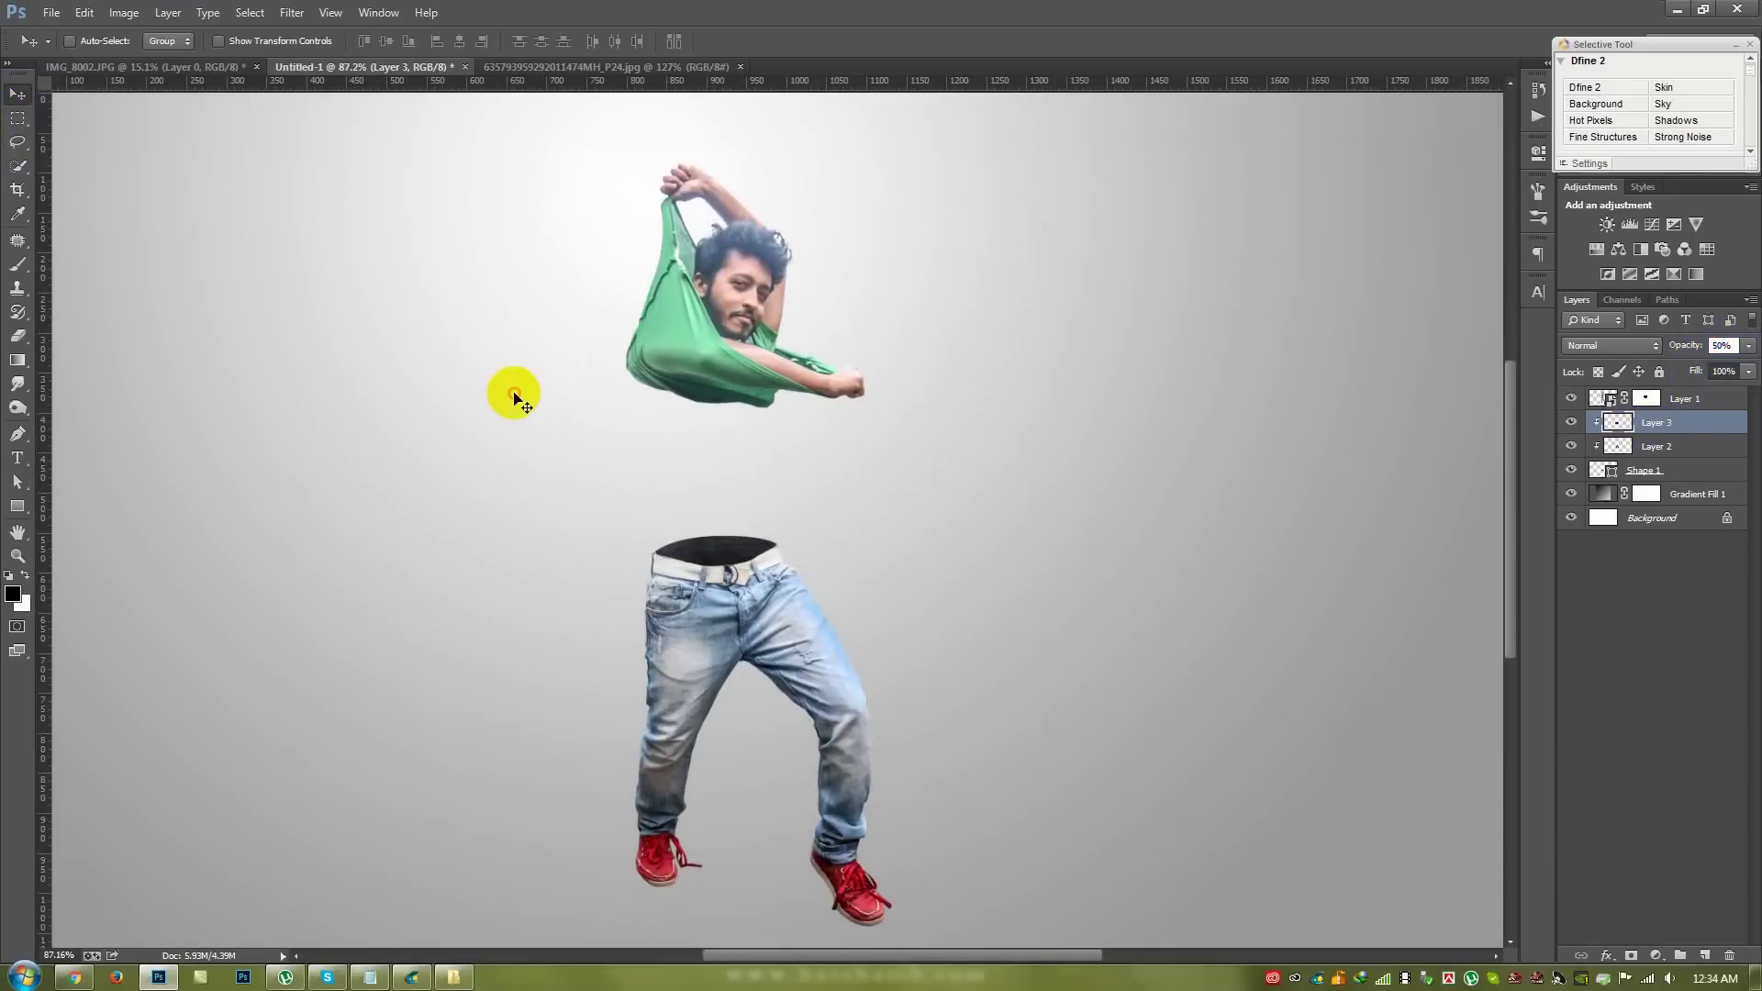
{"action": "scroll", "coordinate": [517, 397], "scroll_direction": "down", "scroll_amount": 1}
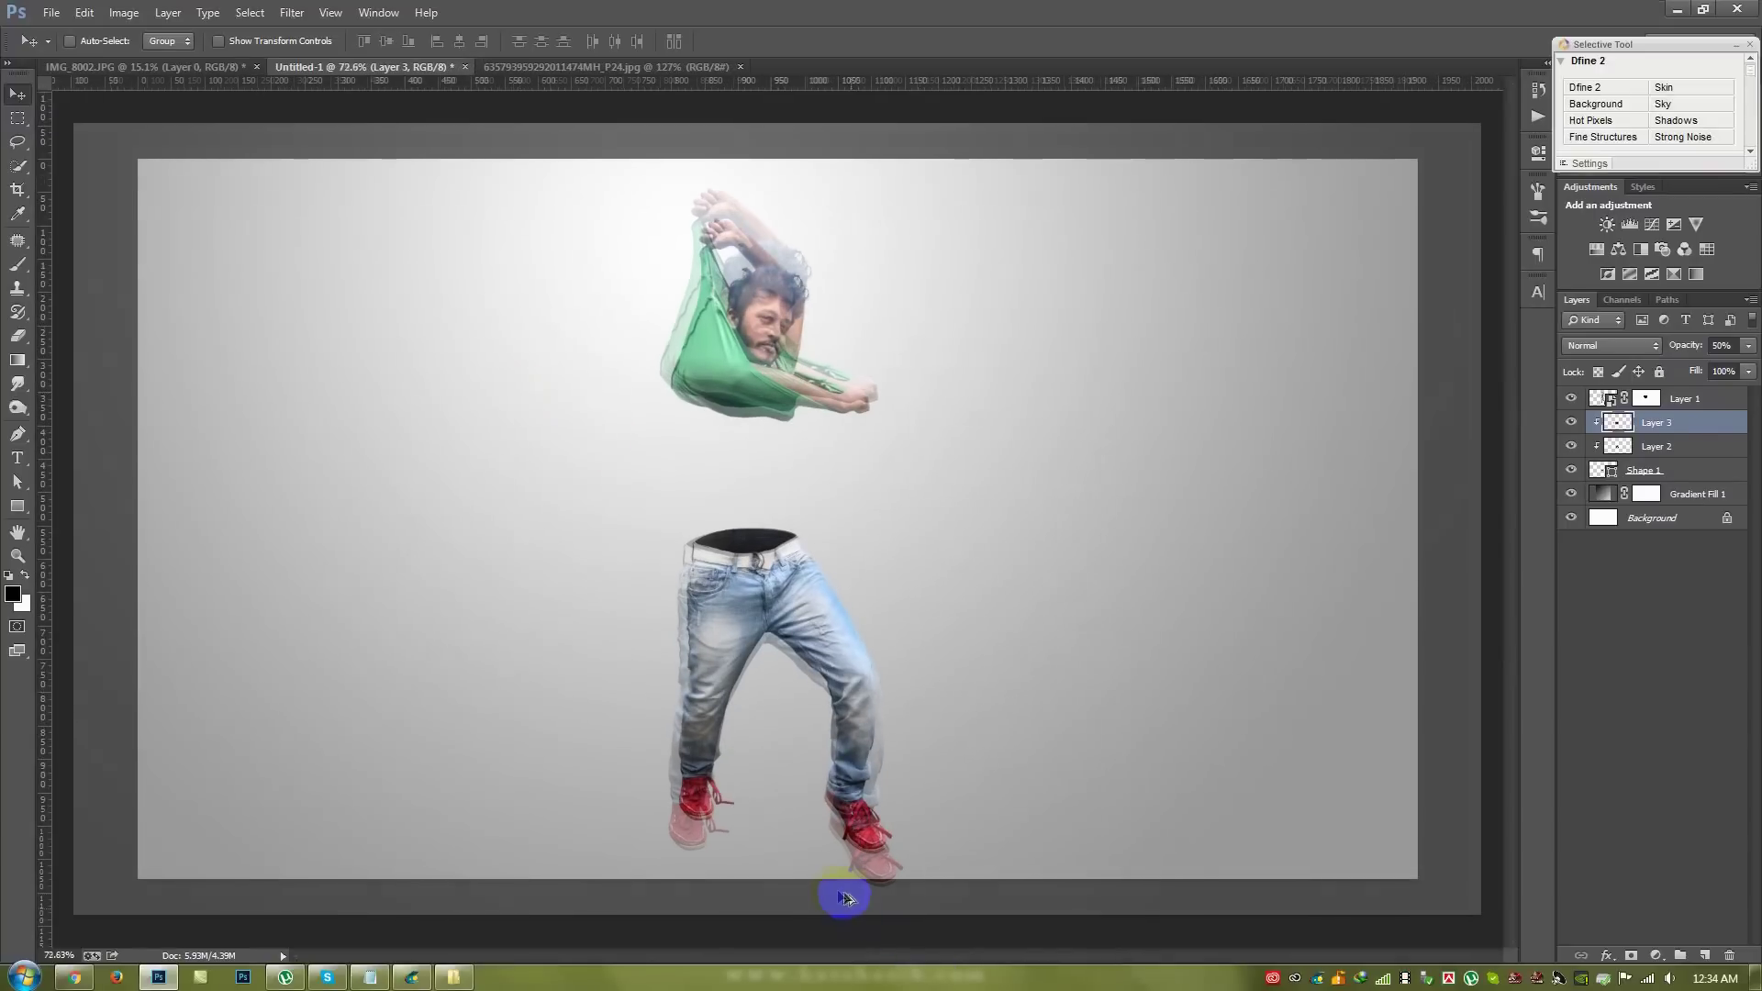
{"action": "scroll", "coordinate": [725, 867], "scroll_direction": "up", "scroll_amount": 7}
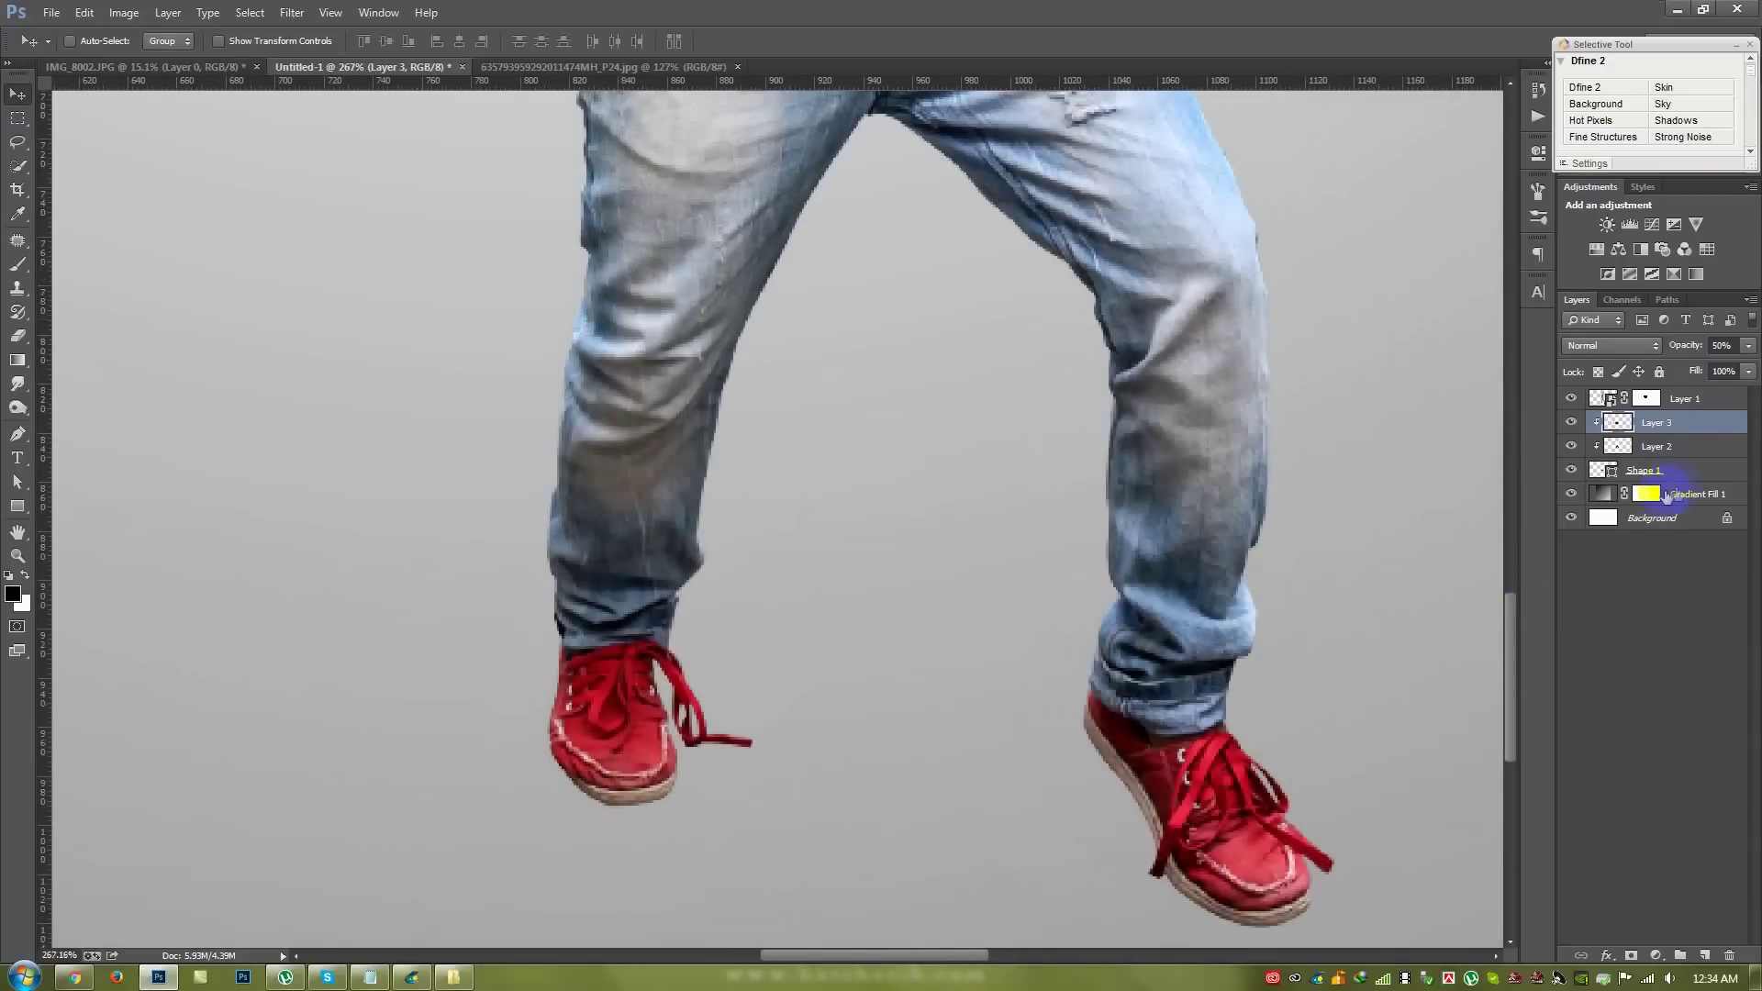
- On a new layer above the gradient, paint a black dab and squash it flat under the left shoe
{"action": "left_click", "coordinate": [1665, 496]}
{"action": "left_click", "coordinate": [1705, 957]}
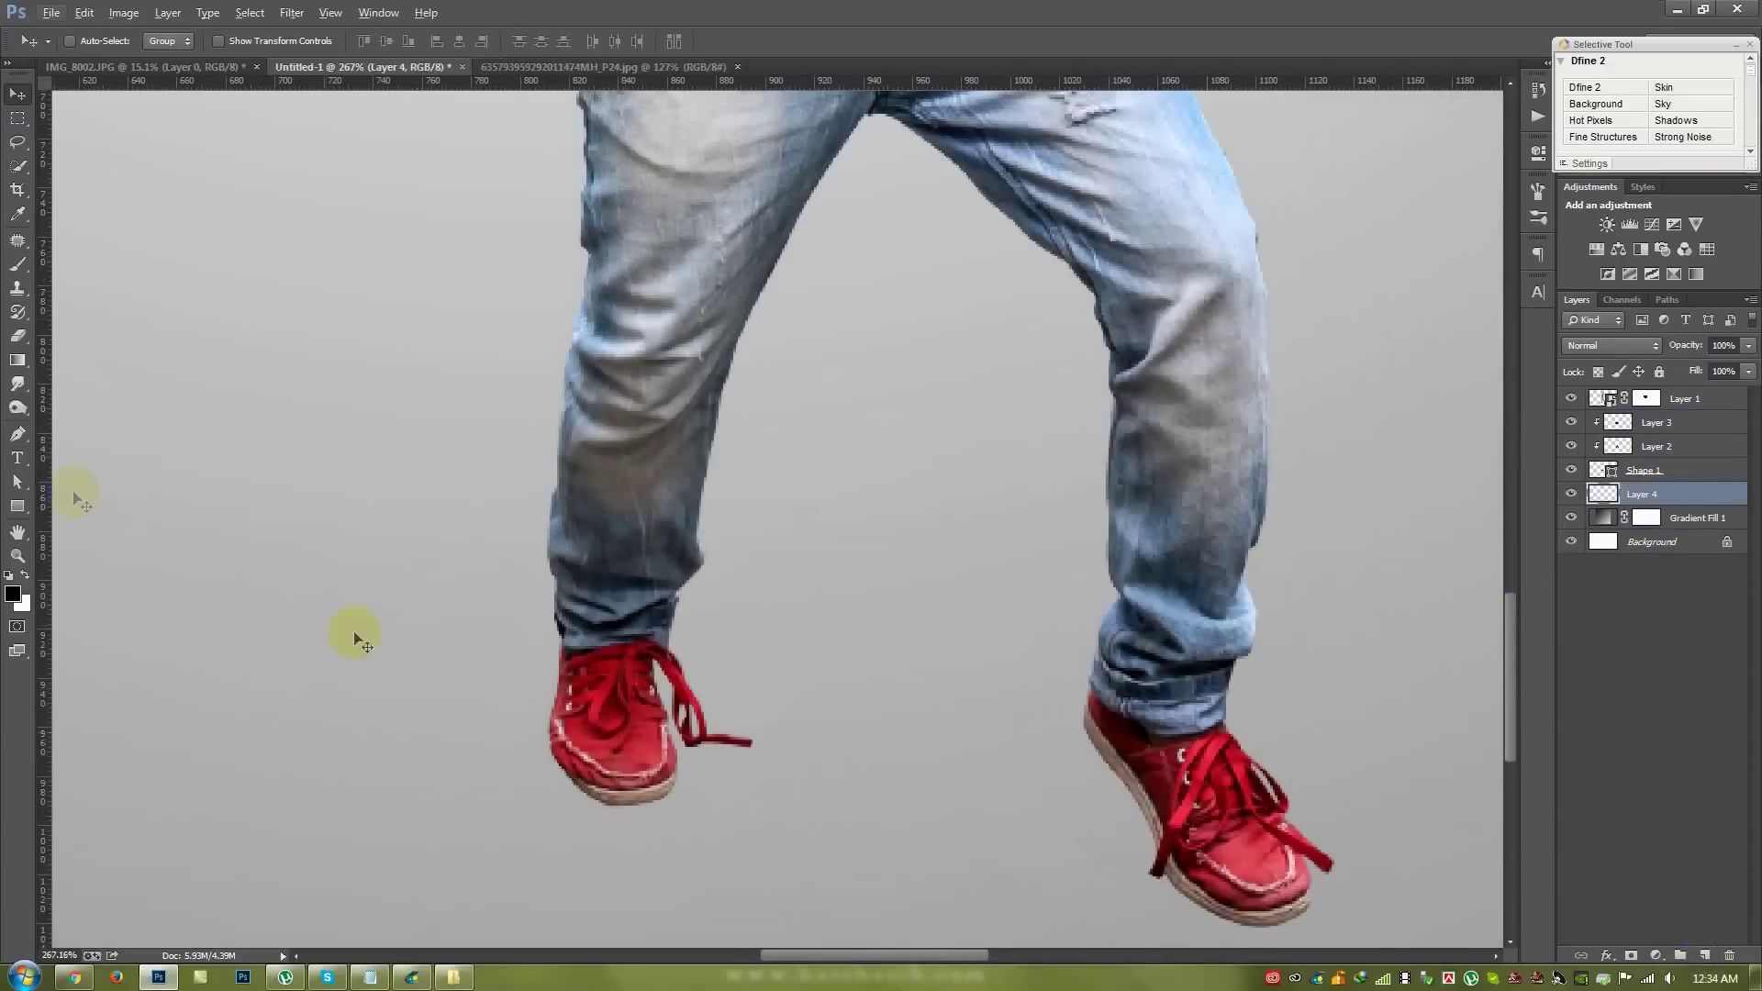
{"action": "left_click", "coordinate": [18, 265]}
{"action": "left_click", "coordinate": [374, 522]}
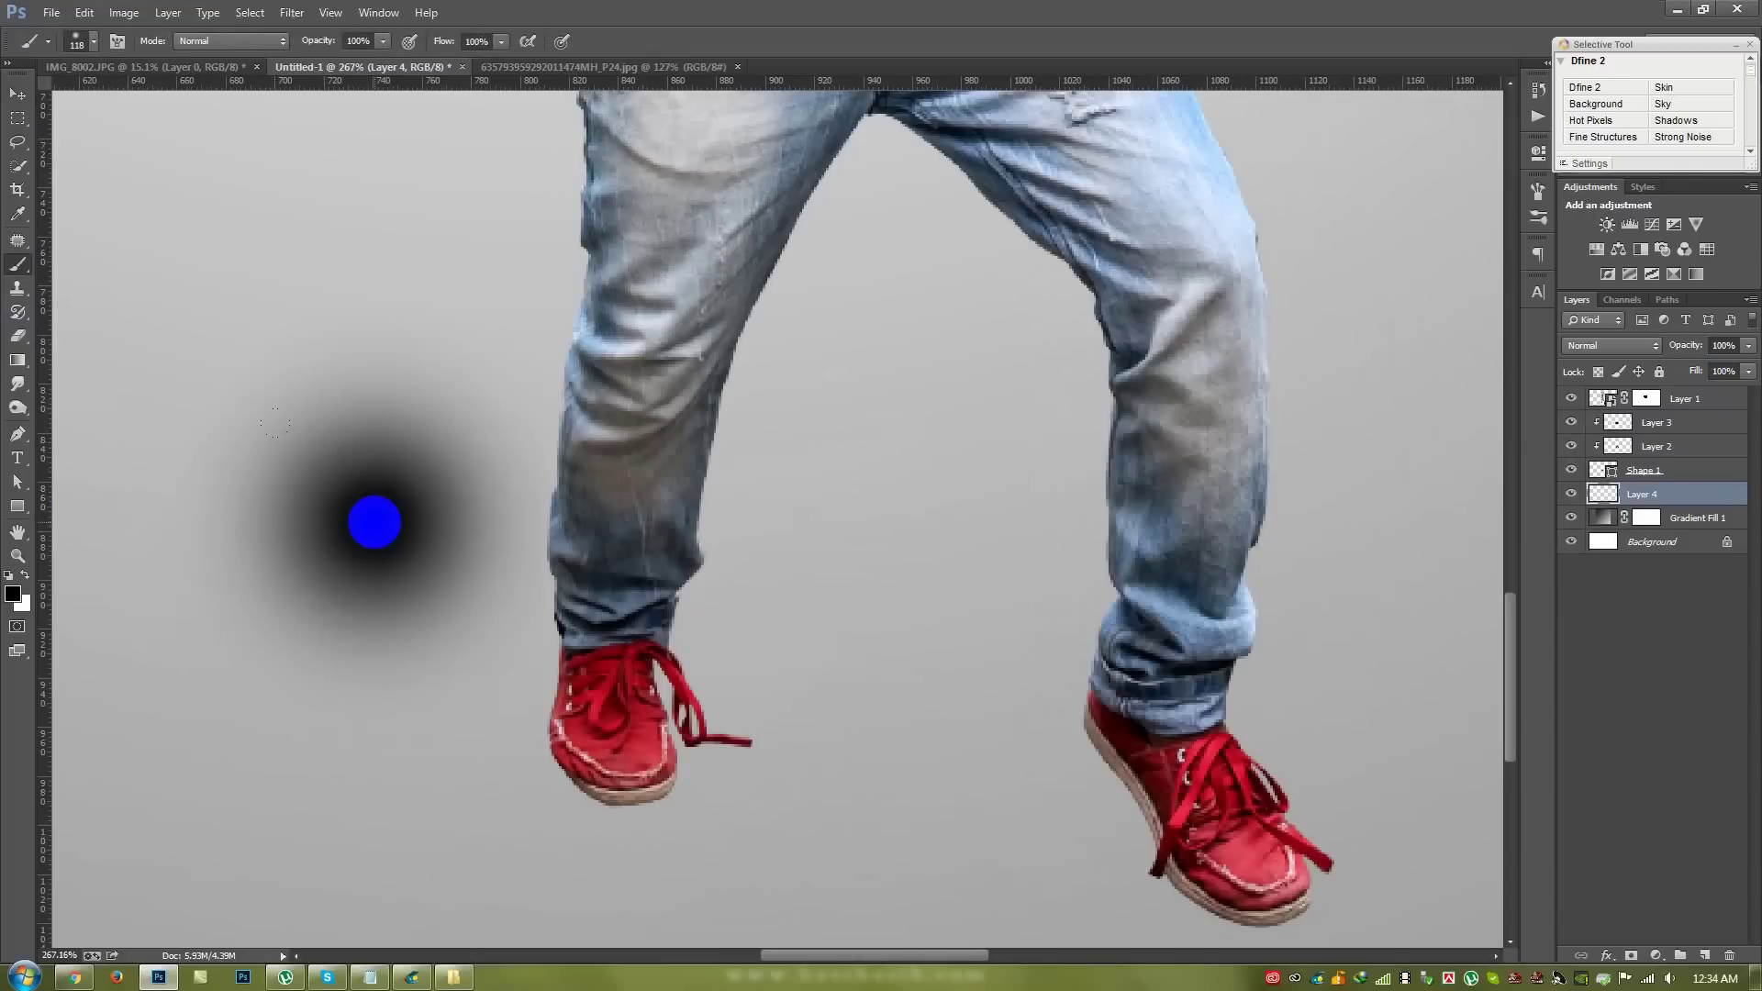
{"action": "key", "text": "ctrl+t"}
{"action": "left_click_drag", "start_coordinate": [409, 507], "coordinate": [677, 786]}
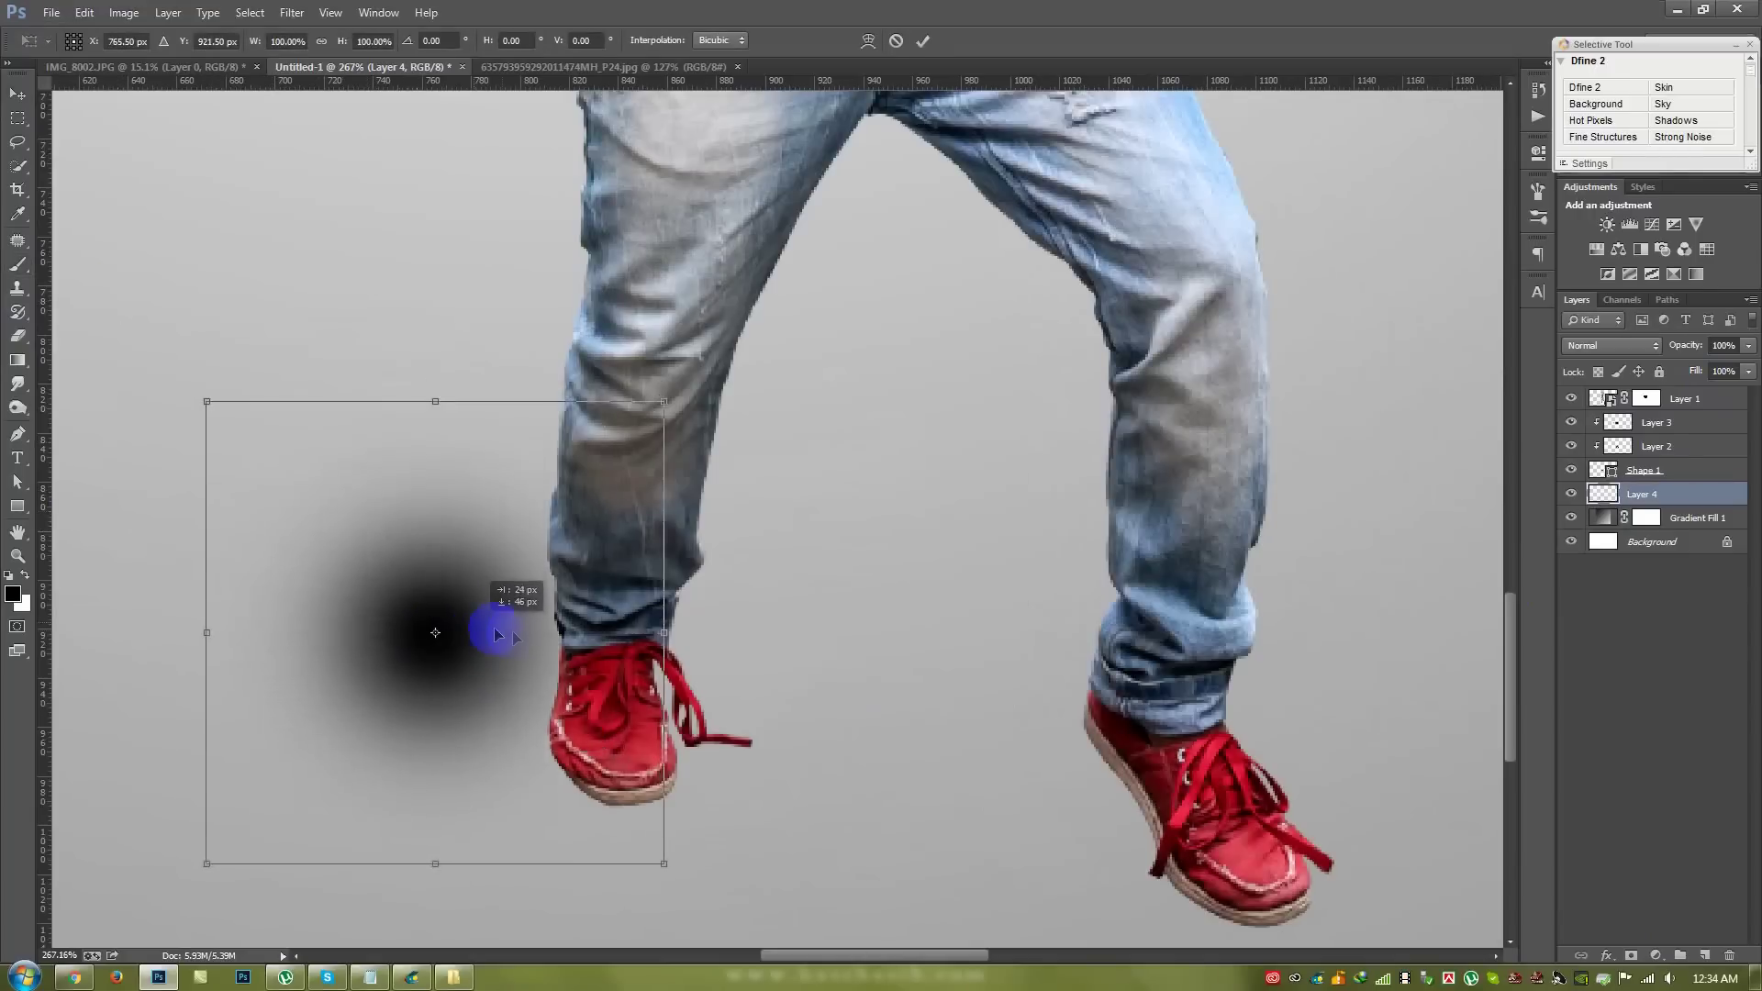
{"action": "mouse_move", "coordinate": [689, 559]}
{"action": "left_mouse_down"}
{"action": "mouse_move", "coordinate": [695, 701]}
{"action": "mouse_move", "coordinate": [718, 747]}
{"action": "mouse_move", "coordinate": [650, 736]}
{"action": "left_mouse_up"}
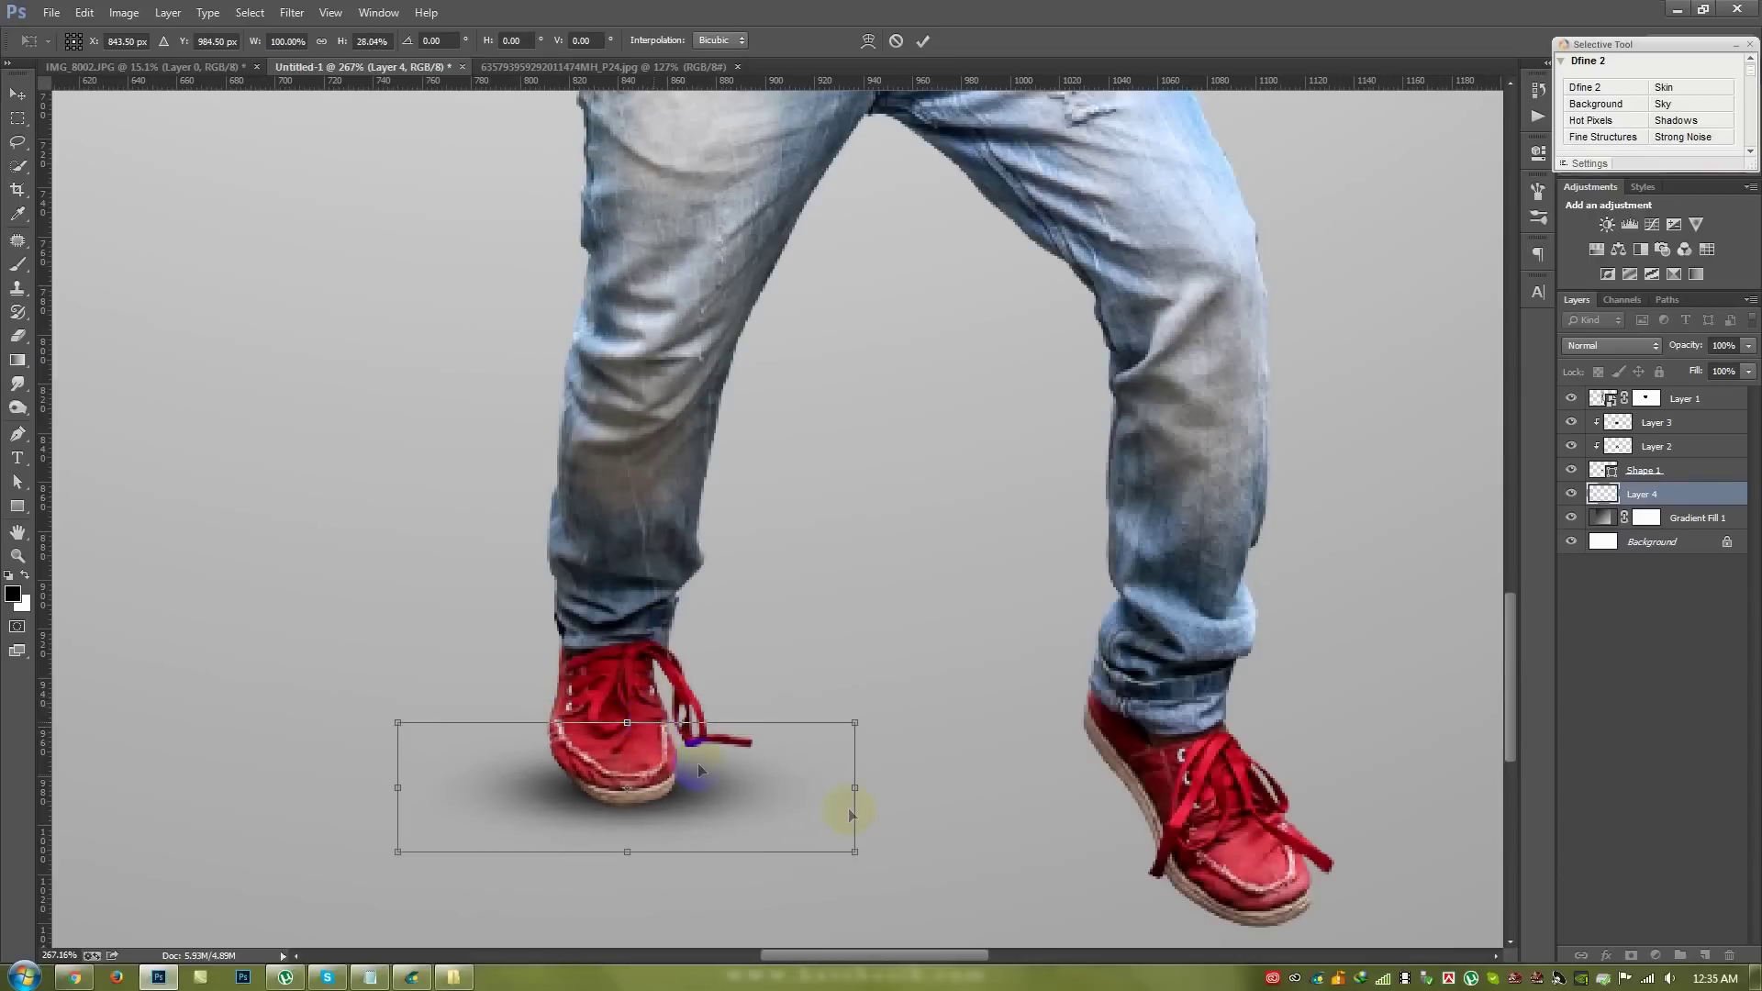
{"action": "left_click_drag", "start_coordinate": [856, 788], "coordinate": [724, 787]}
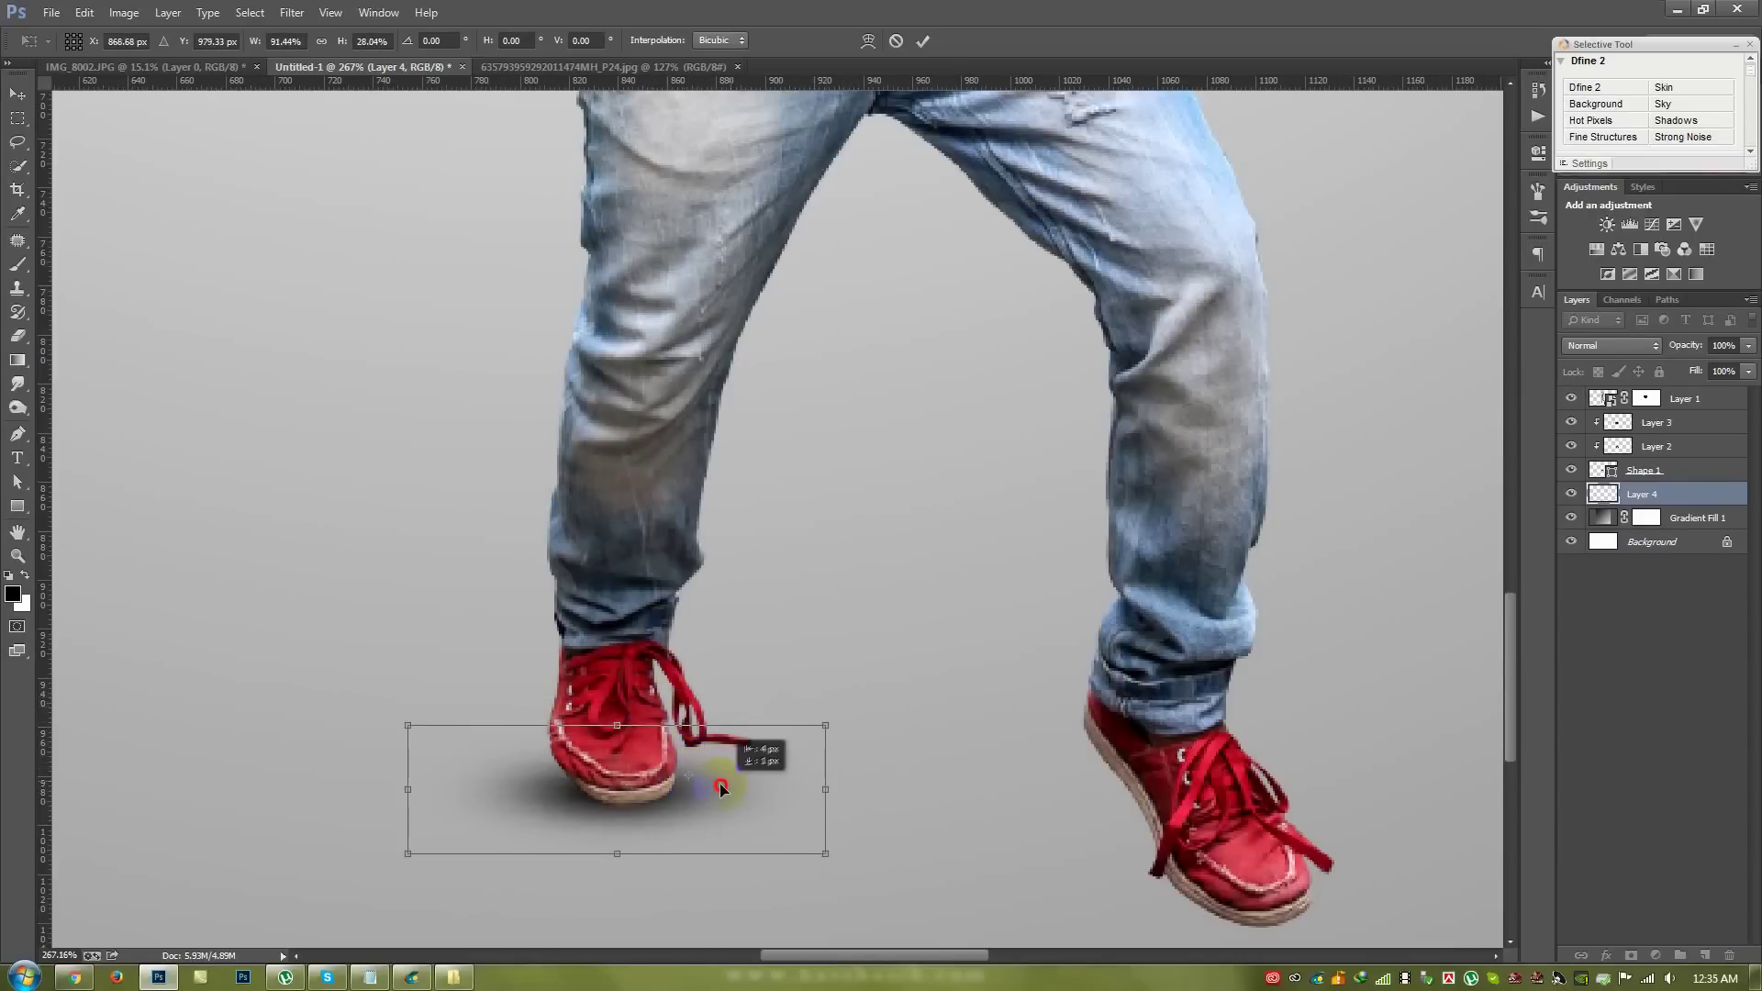
{"action": "mouse_move", "coordinate": [617, 856]}
{"action": "left_mouse_down"}
{"action": "mouse_move", "coordinate": [616, 821]}
{"action": "mouse_move", "coordinate": [674, 823]}
{"action": "left_mouse_up"}
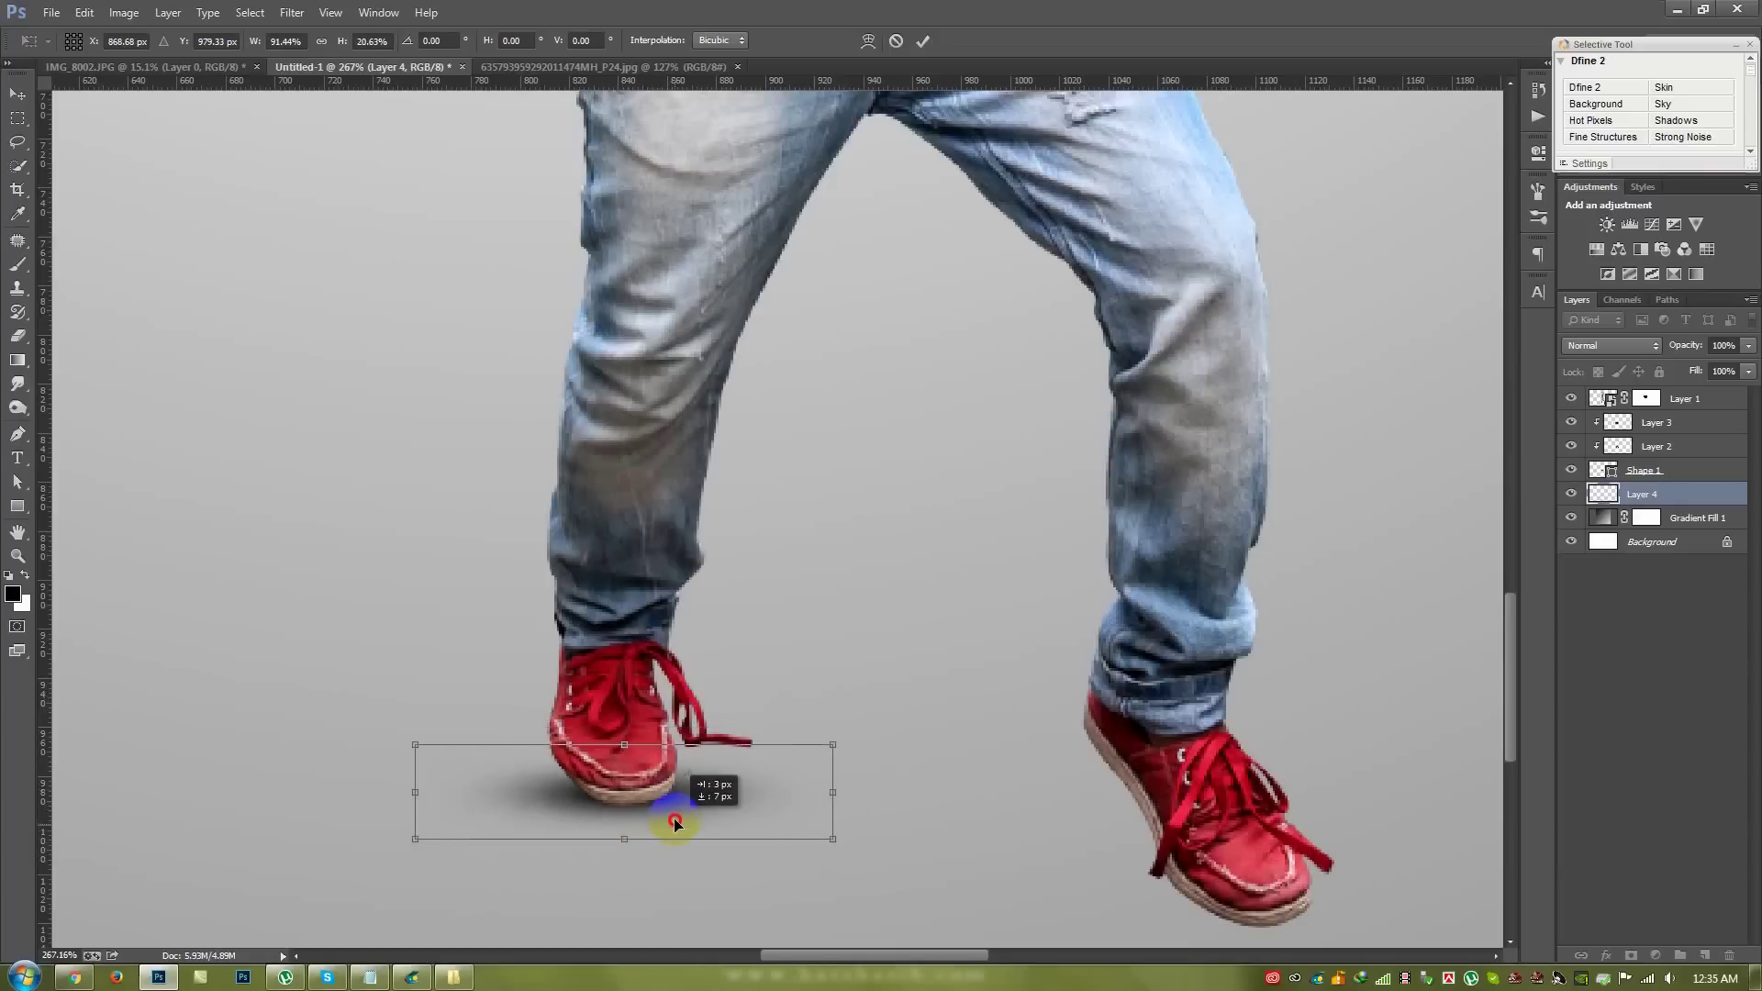
{"action": "key", "text": "Return"}
- Tilt the shadow to follow the shoe and drag a copy under the right shoe
{"action": "key", "text": "b"}
{"action": "left_click", "coordinate": [17, 93]}
{"action": "key", "text": "ctrl+t"}
{"action": "mouse_move", "coordinate": [896, 774]}
{"action": "left_mouse_down"}
{"action": "mouse_move", "coordinate": [899, 757]}
{"action": "mouse_move", "coordinate": [785, 786]}
{"action": "left_mouse_up"}
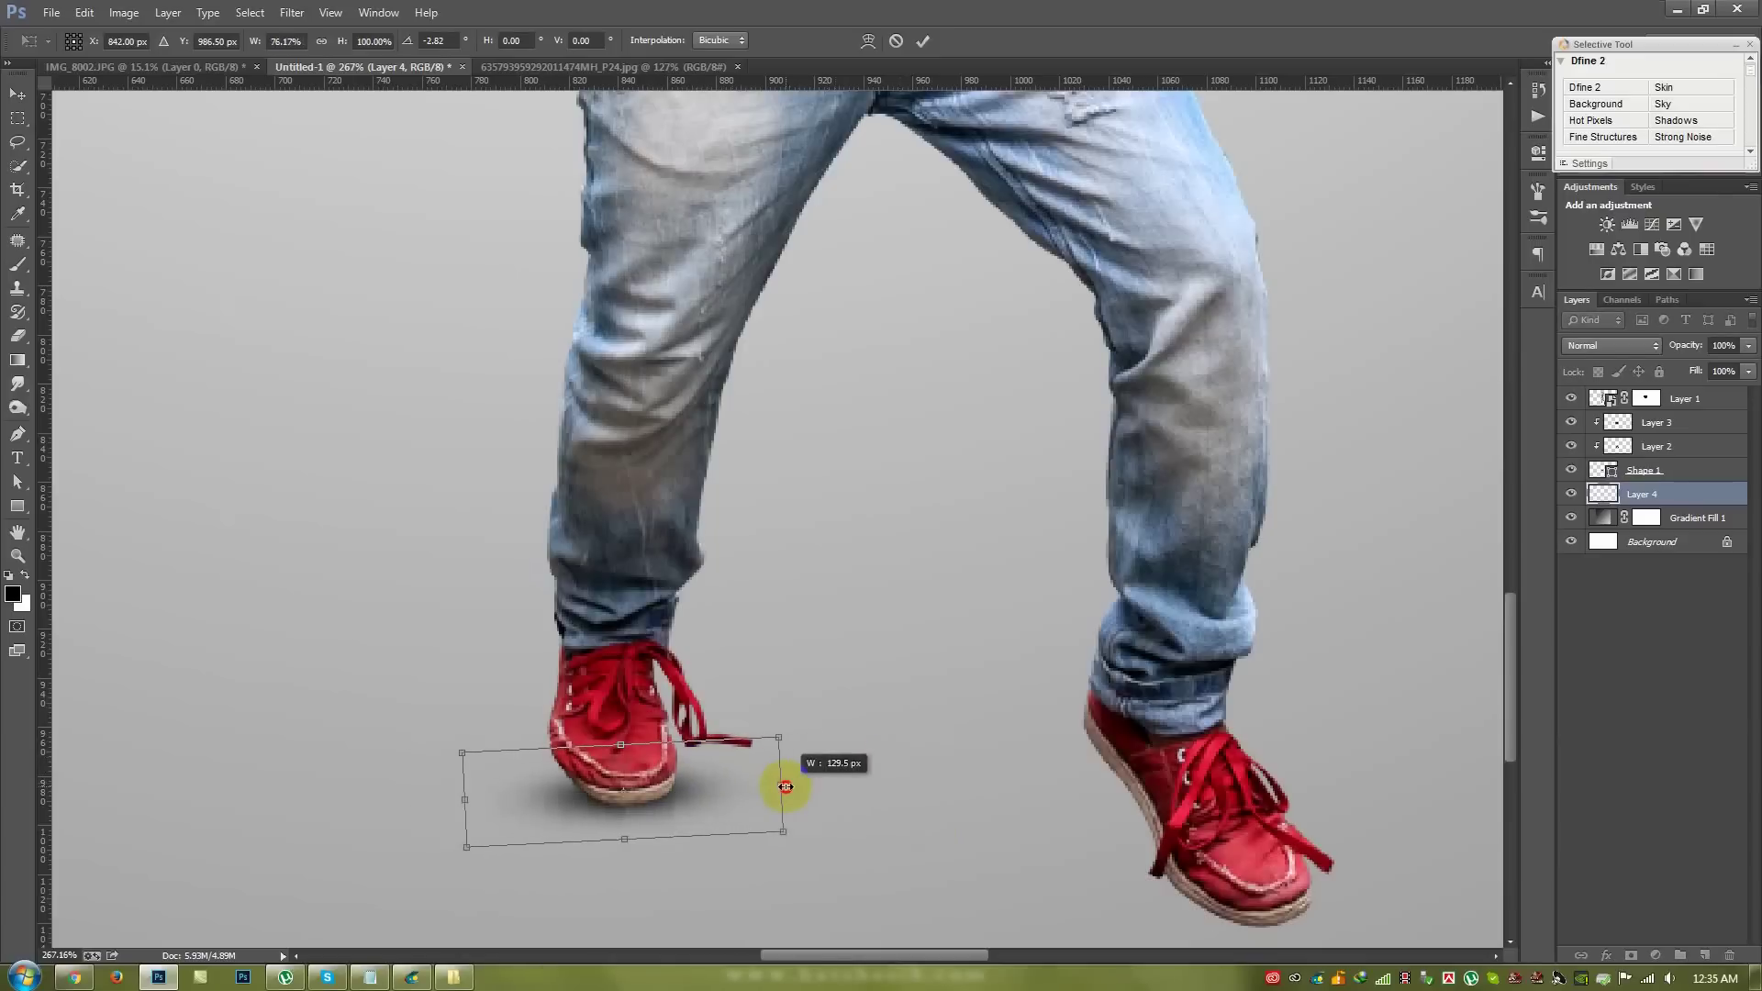
{"action": "key", "text": "Return"}
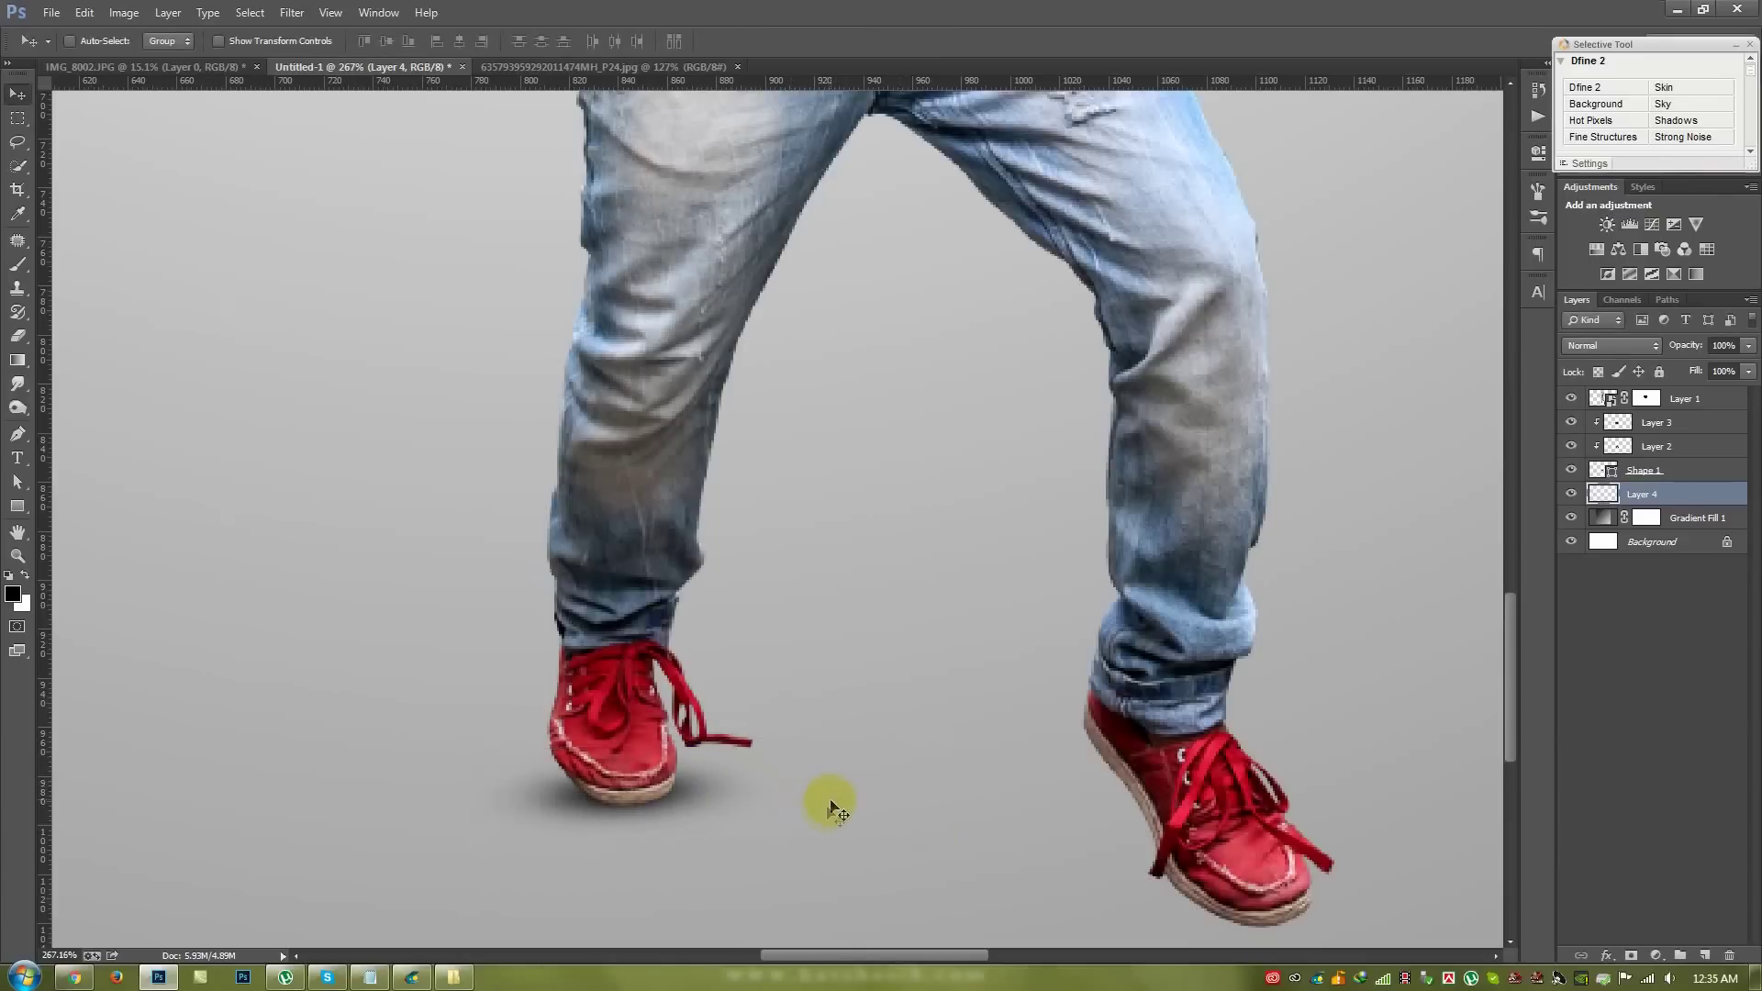
{"action": "scroll", "coordinate": [826, 807], "scroll_direction": "down", "scroll_amount": 2}
{"action": "mouse_move", "coordinate": [808, 753]}
{"action": "left_mouse_down"}
{"action": "mouse_move", "coordinate": [1381, 899]}
{"action": "mouse_move", "coordinate": [1413, 876]}
{"action": "left_mouse_up"}
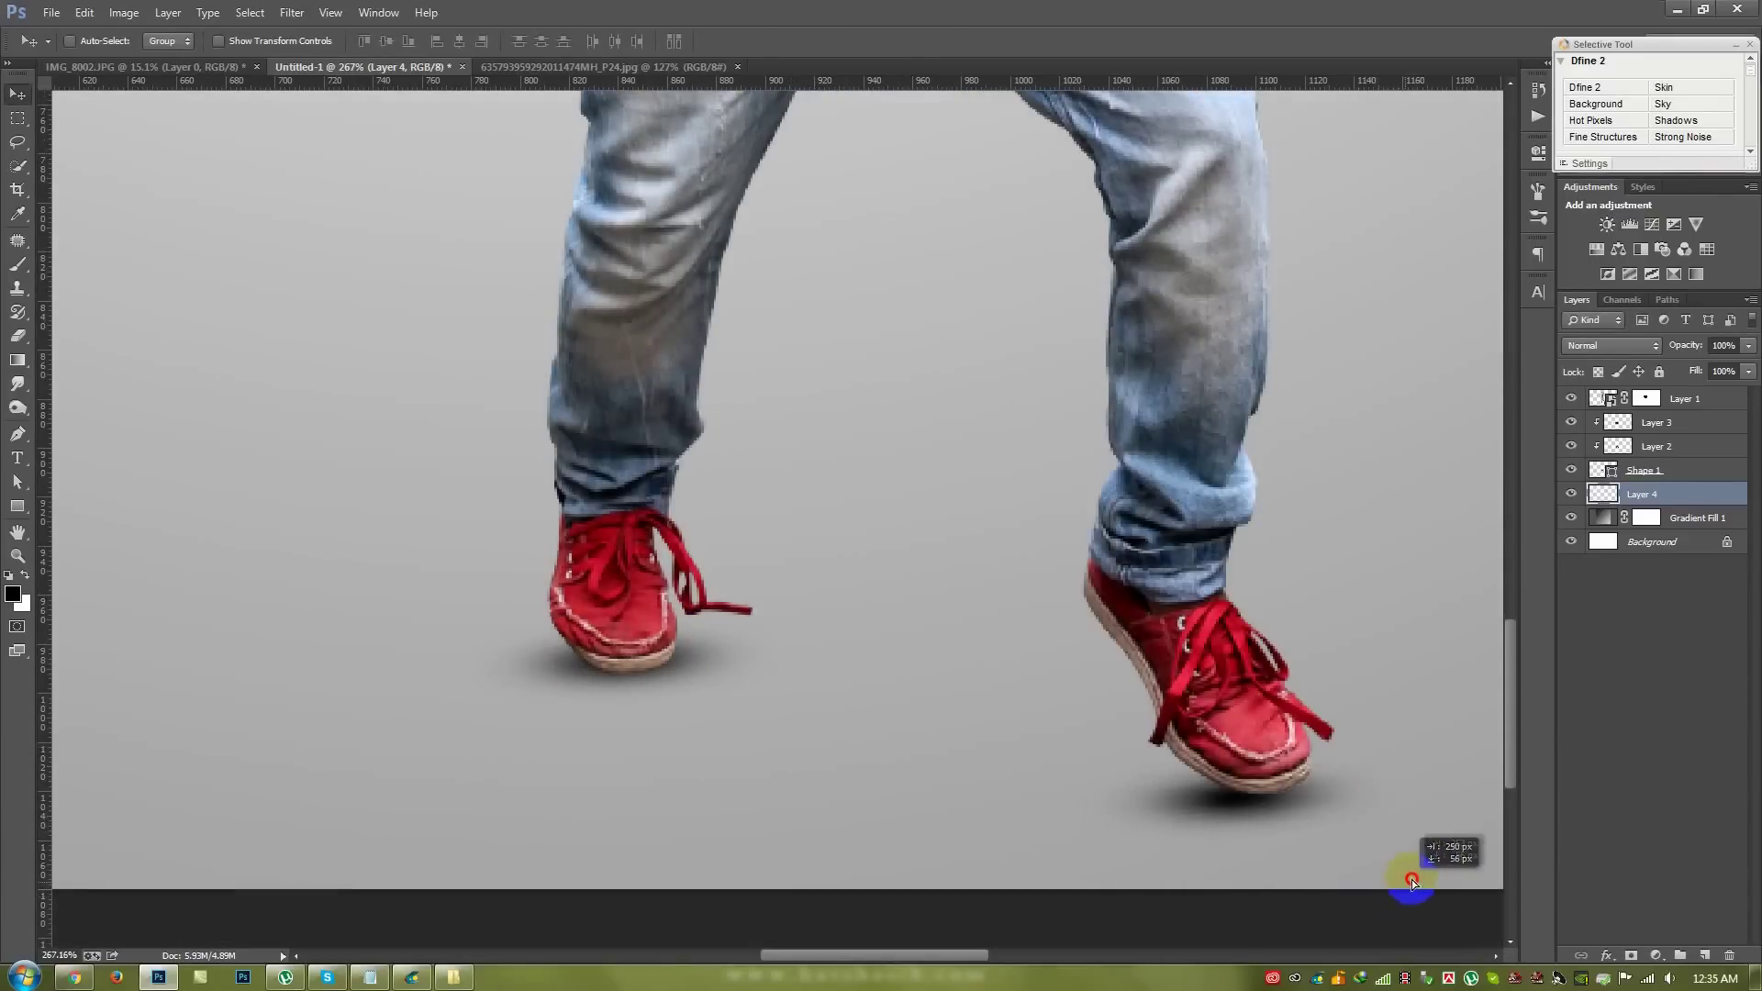
{"action": "left_click_drag", "start_coordinate": [1425, 877], "coordinate": [1428, 881]}
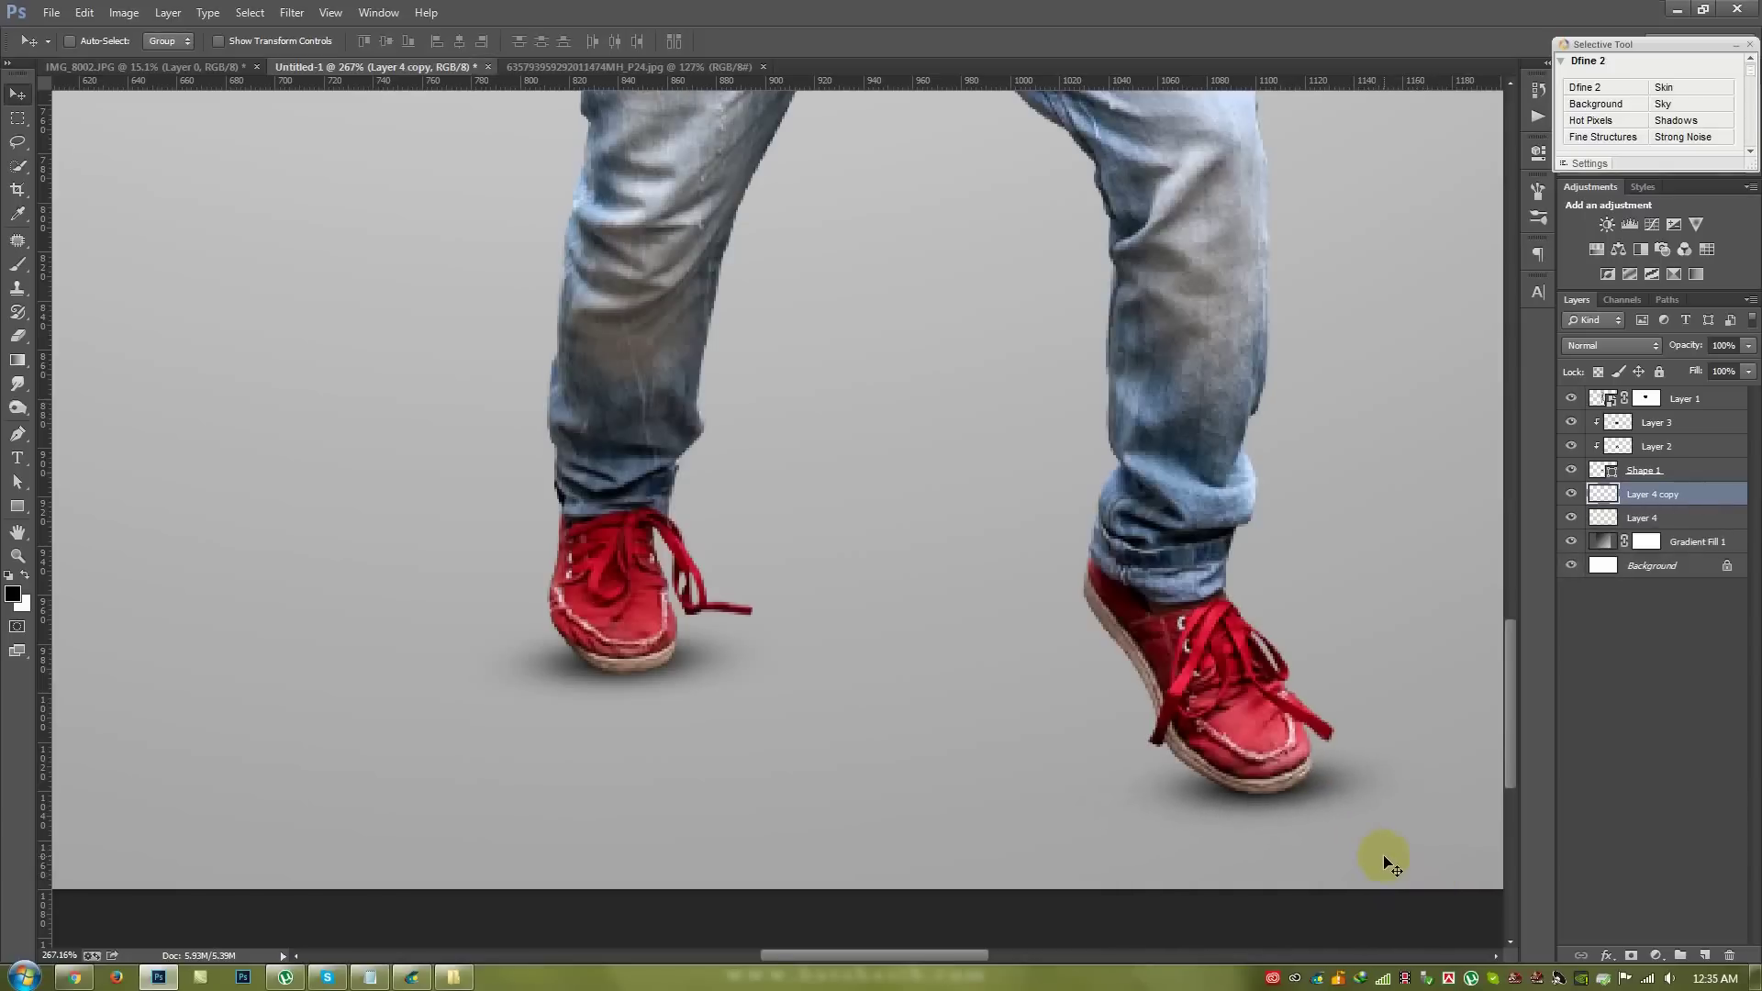
- Narrow the right shoe's shadow and fine-tune the rotation of the left shoe's shadow on Layer 4
{"action": "key", "text": "ctrl+t"}
{"action": "left_click_drag", "start_coordinate": [1426, 790], "coordinate": [1409, 800]}
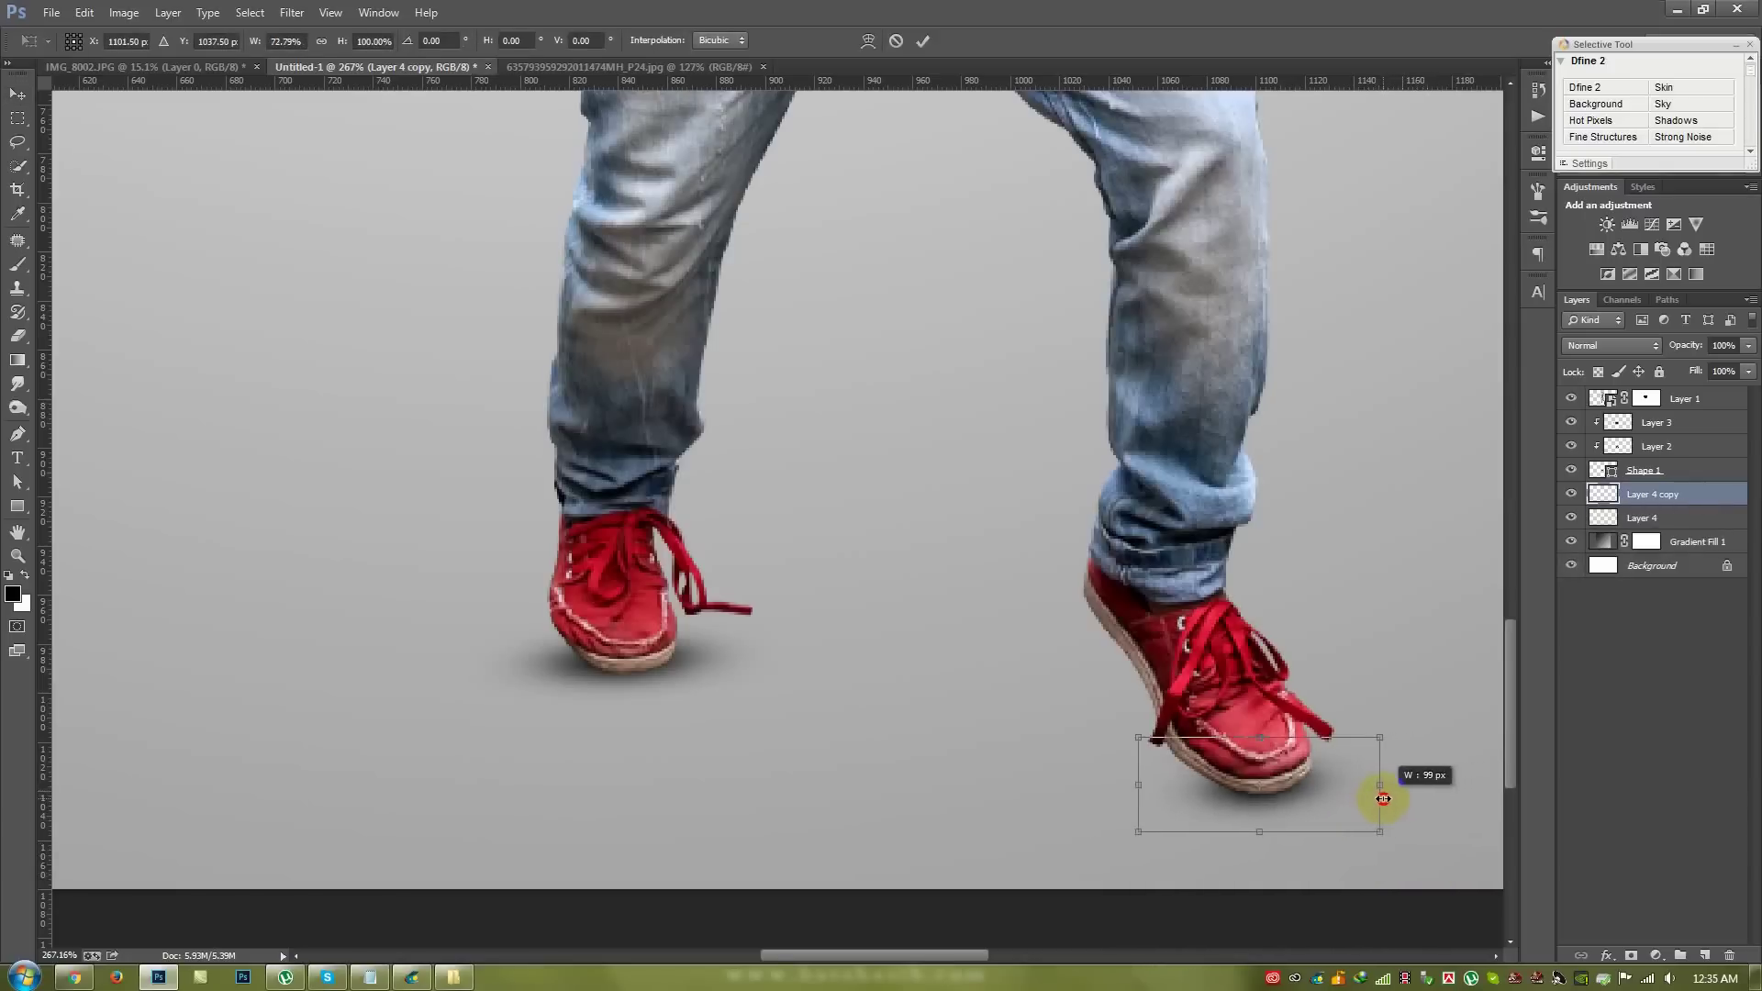
{"action": "key", "text": "Return"}
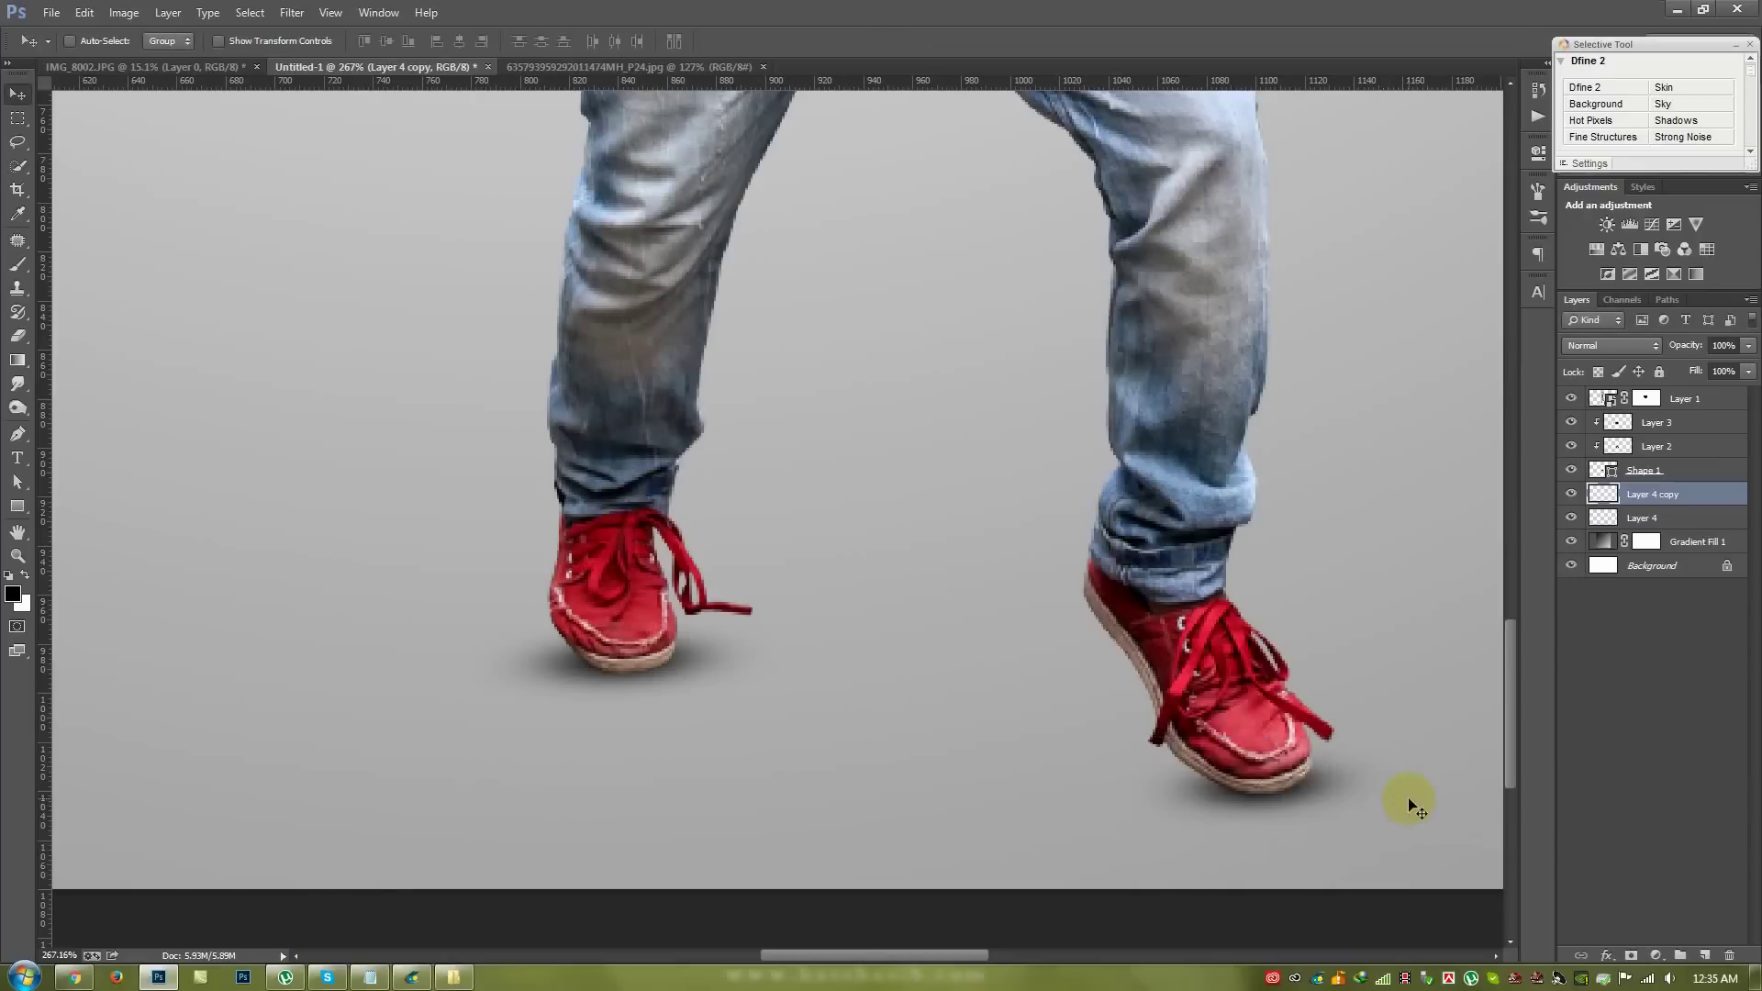
{"action": "left_click", "coordinate": [1689, 520]}
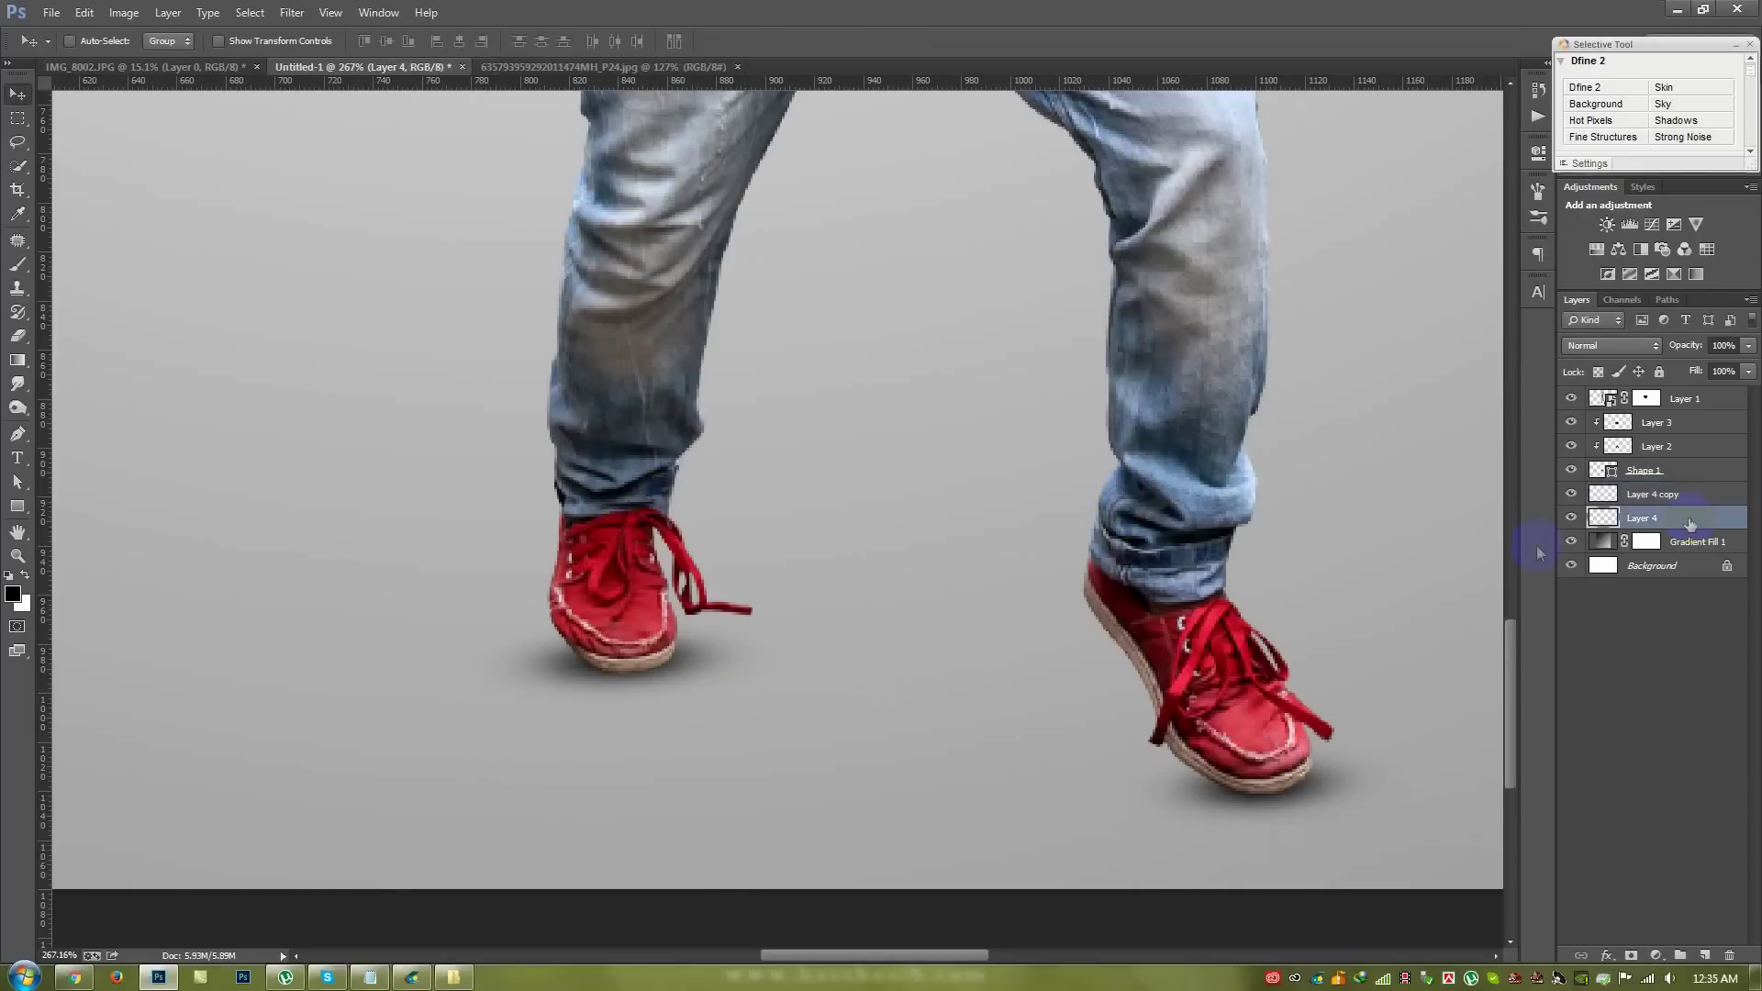
{"action": "key", "text": "ctrl+t"}
{"action": "mouse_move", "coordinate": [808, 715]}
{"action": "left_mouse_down"}
{"action": "mouse_move", "coordinate": [854, 736]}
{"action": "mouse_move", "coordinate": [698, 715]}
{"action": "left_mouse_up"}
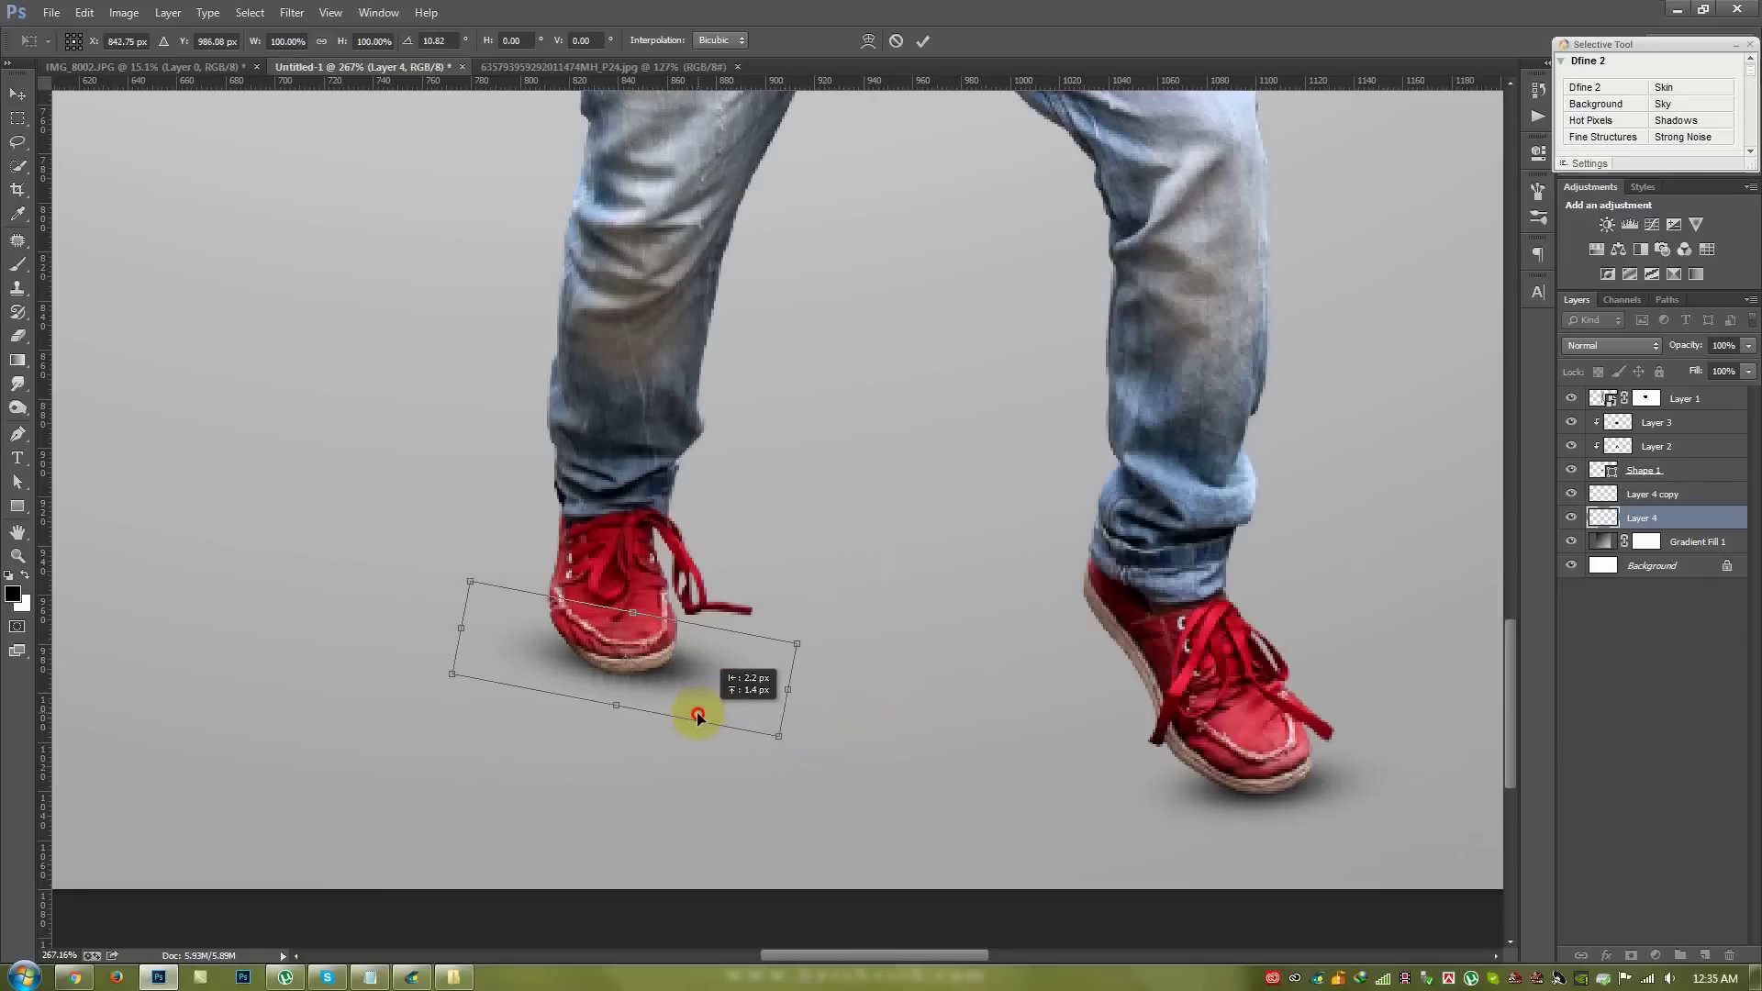
{"action": "left_click_drag", "start_coordinate": [803, 693], "coordinate": [952, 682]}
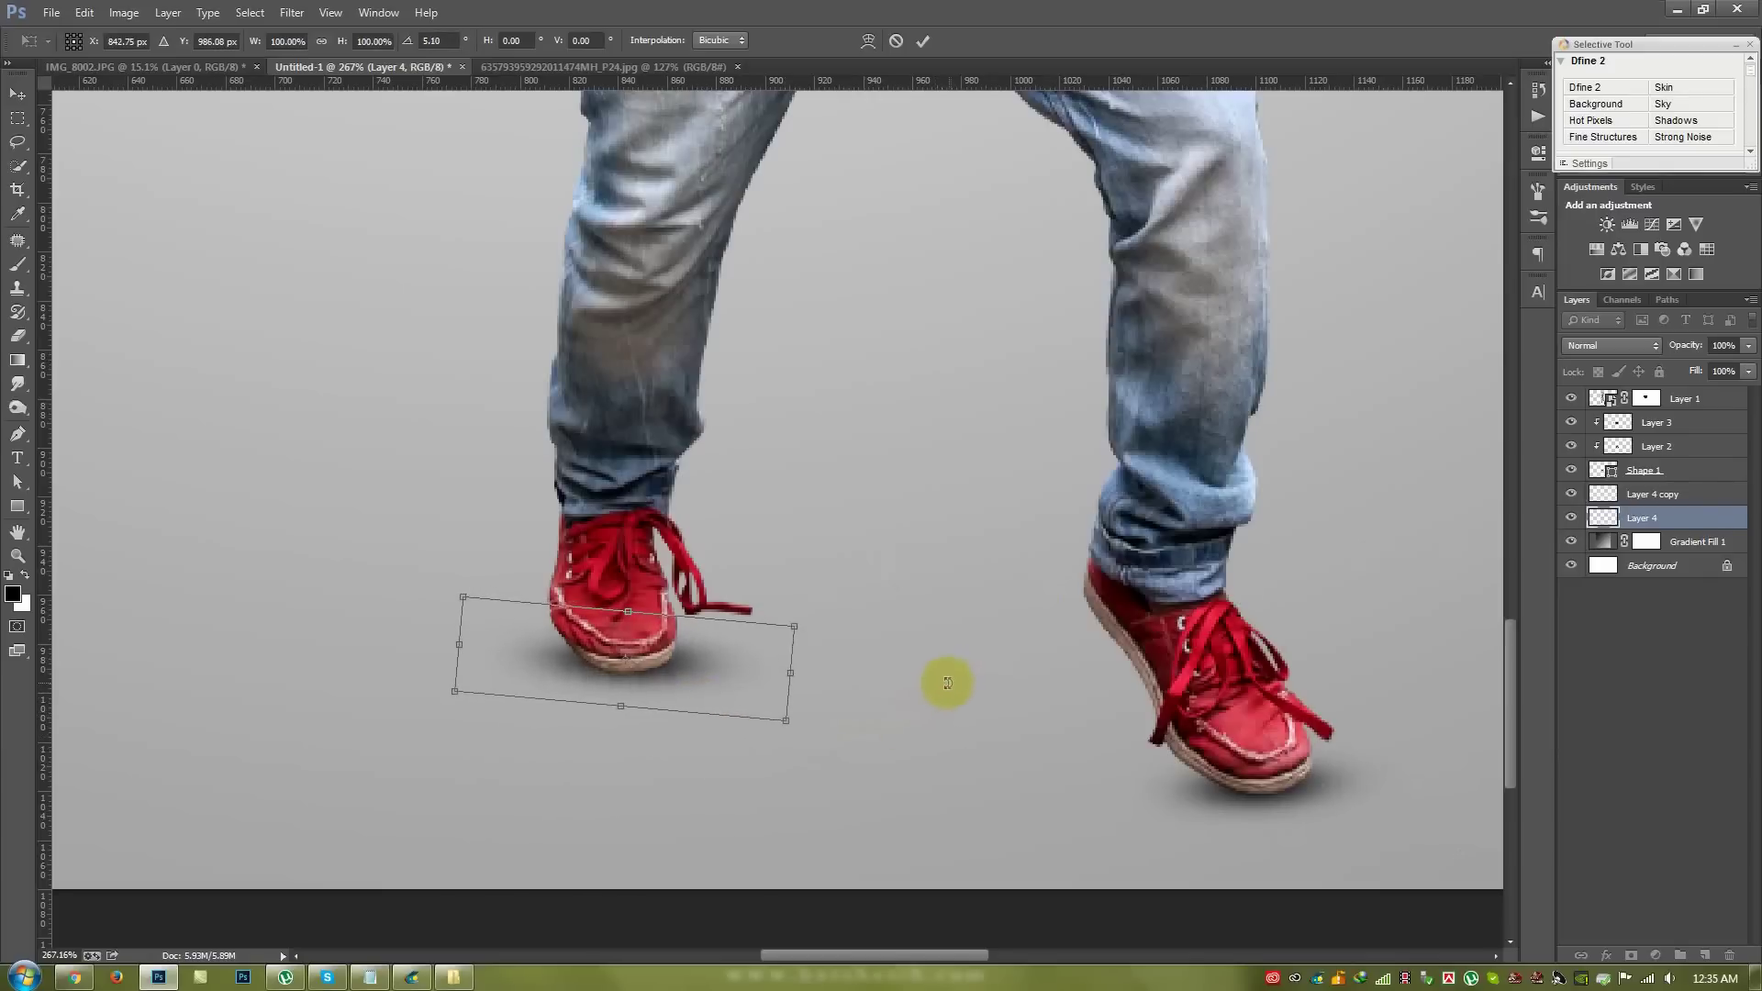
{"action": "key", "text": "Return"}
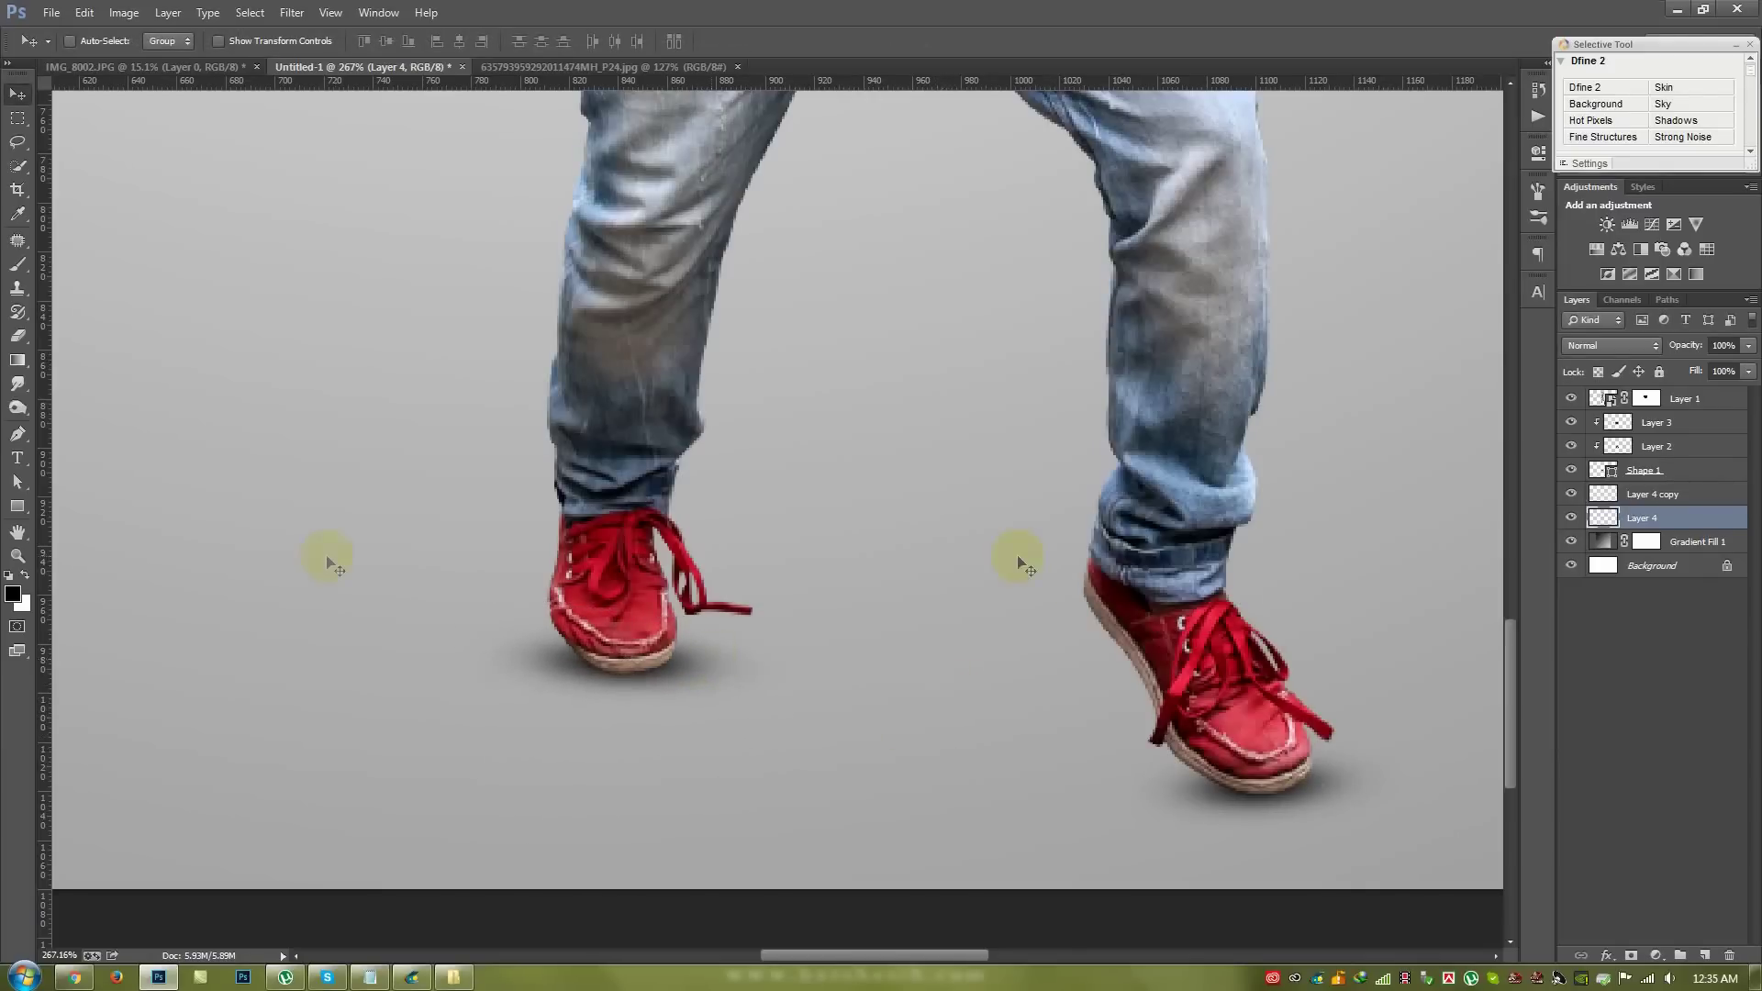
{"action": "left_click", "coordinate": [1652, 495]}
{"action": "left_click", "coordinate": [1705, 957]}
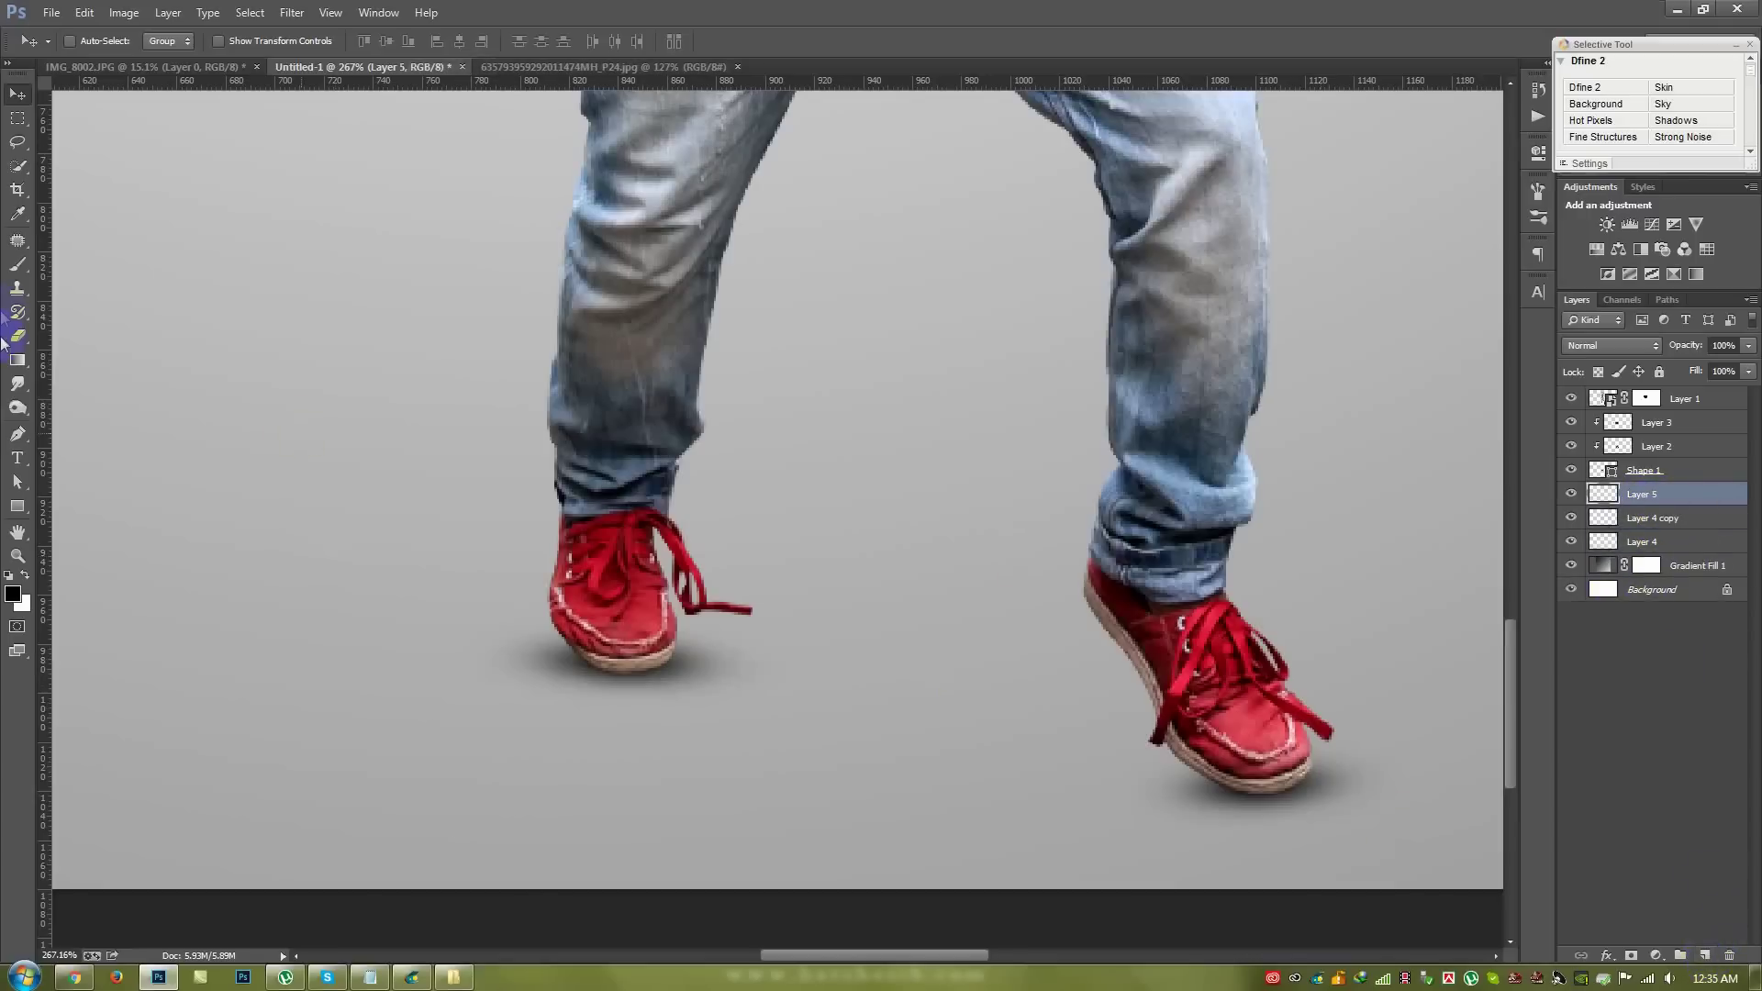
- Paint a soft black dab and distort it into a long slanted streak
{"action": "left_click", "coordinate": [18, 266]}
{"action": "left_click", "coordinate": [423, 534]}
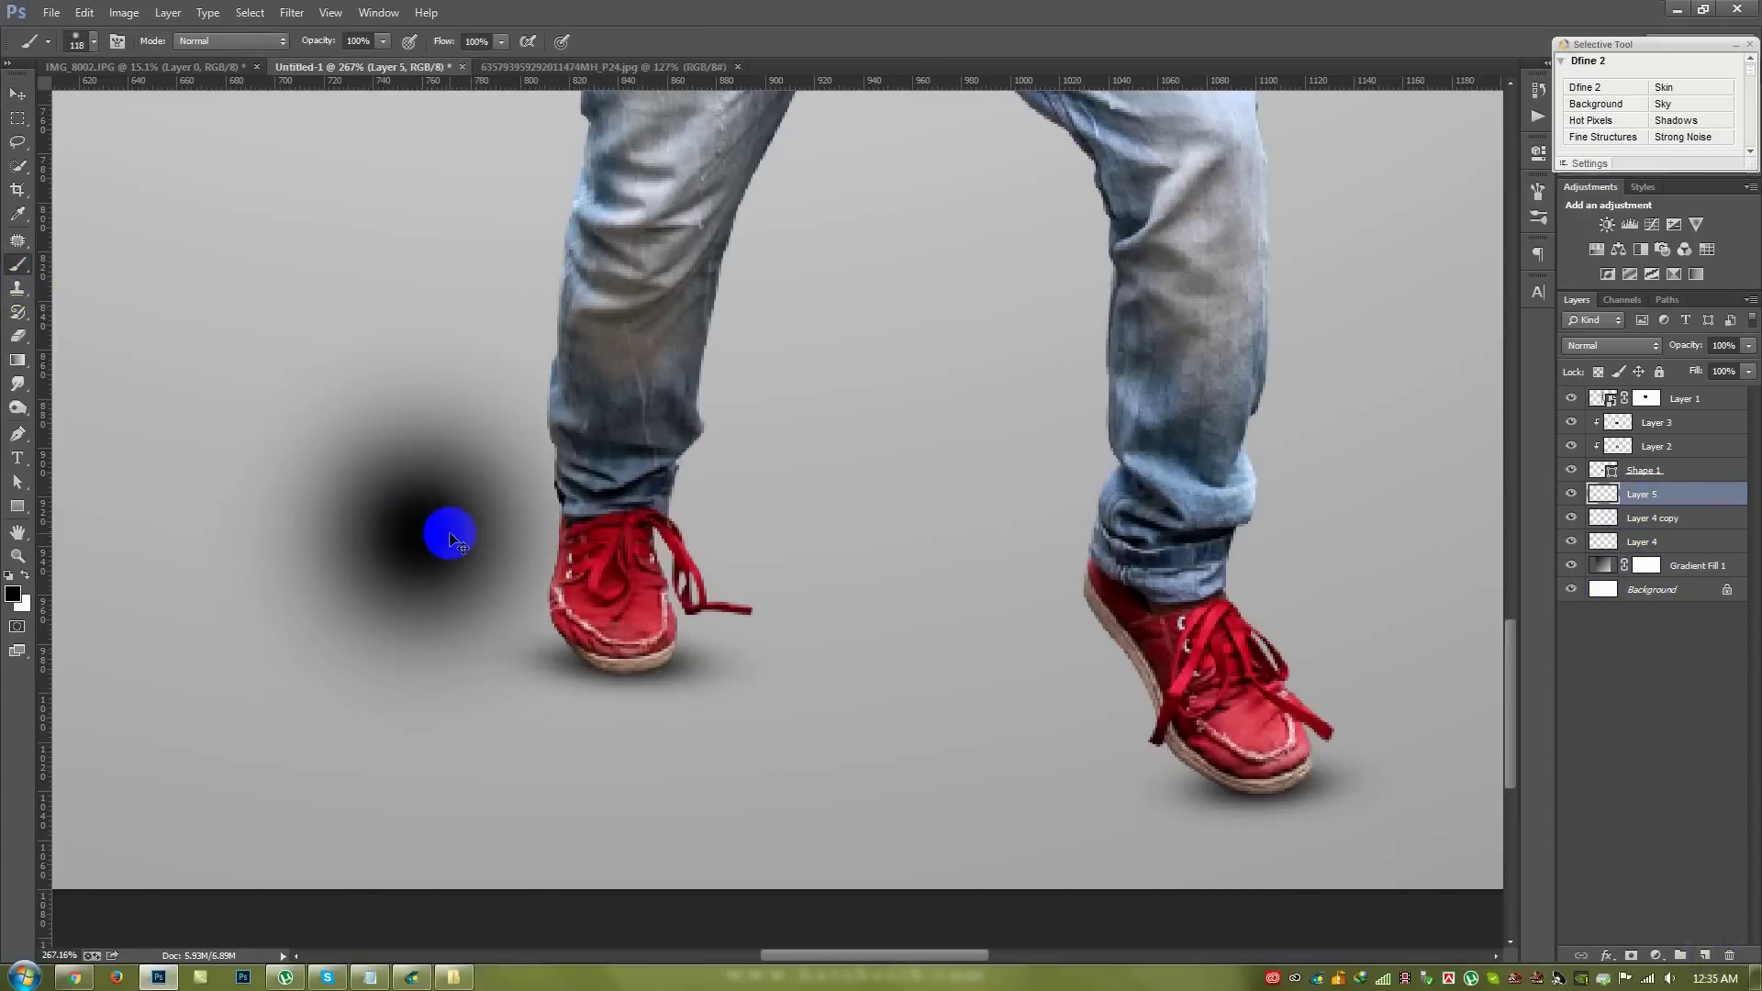
{"action": "key", "text": "ctrl+t"}
{"action": "scroll", "coordinate": [487, 547], "scroll_direction": "down", "scroll_amount": 2}
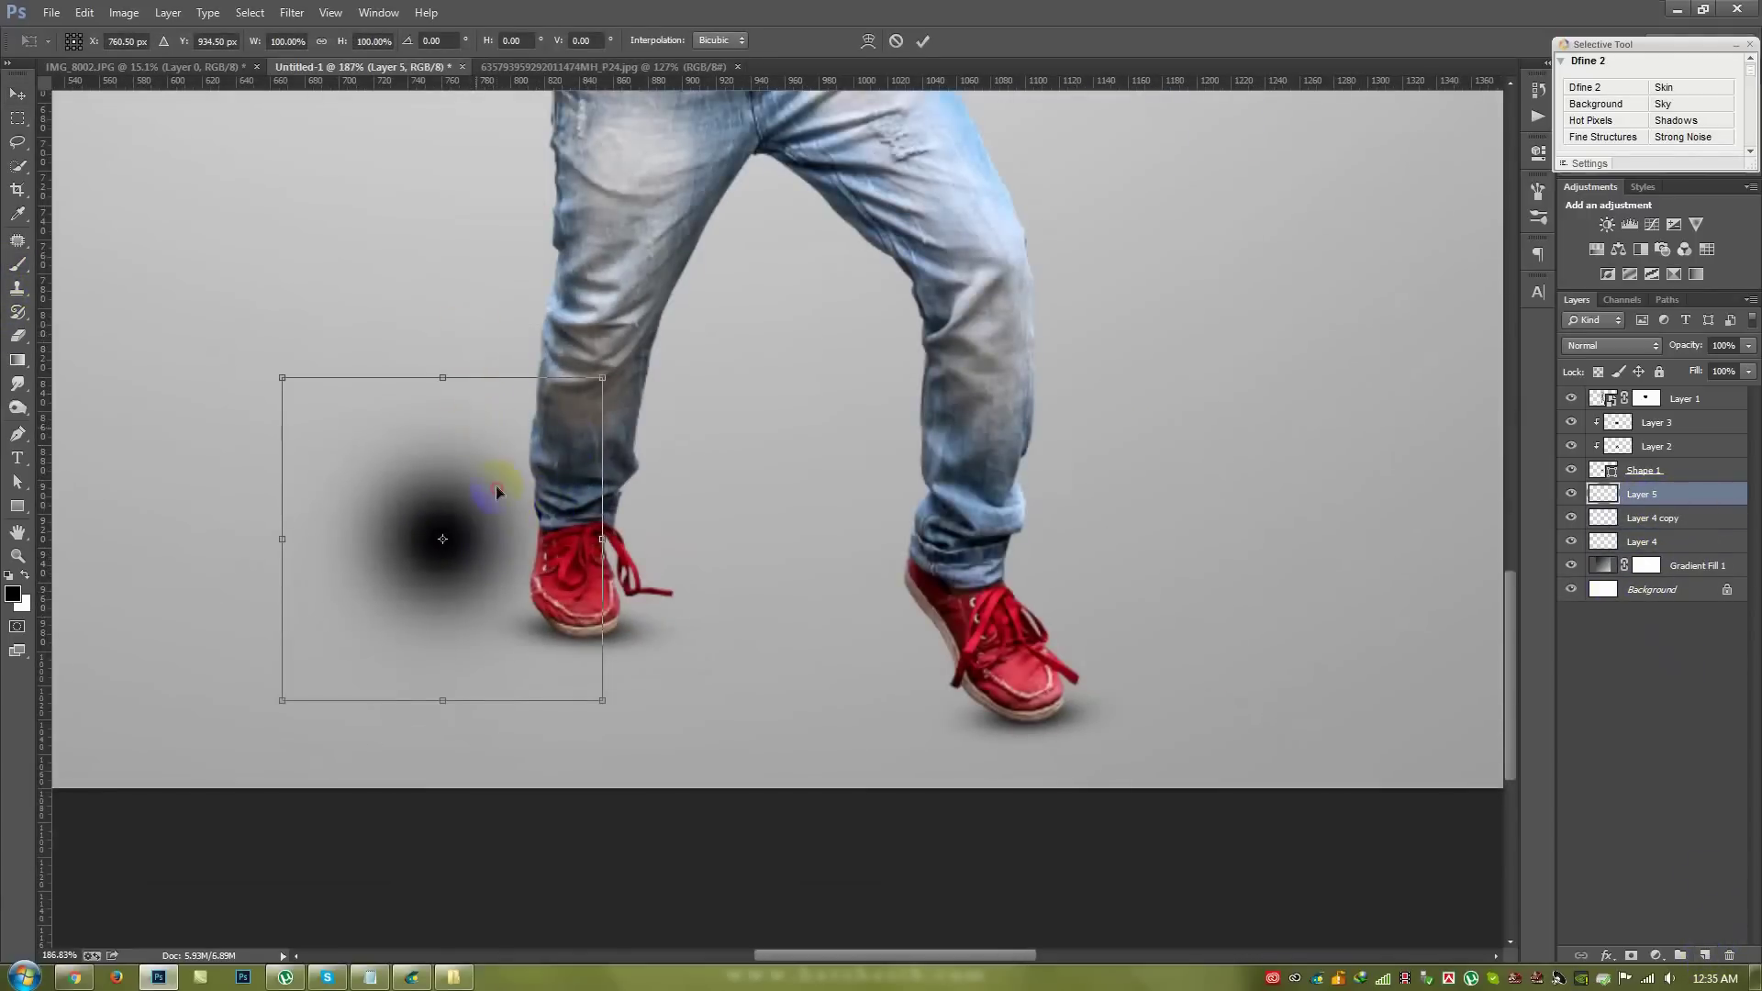
{"action": "left_click_drag", "start_coordinate": [496, 491], "coordinate": [401, 354]}
{"action": "left_click_drag", "start_coordinate": [508, 240], "coordinate": [404, 323]}
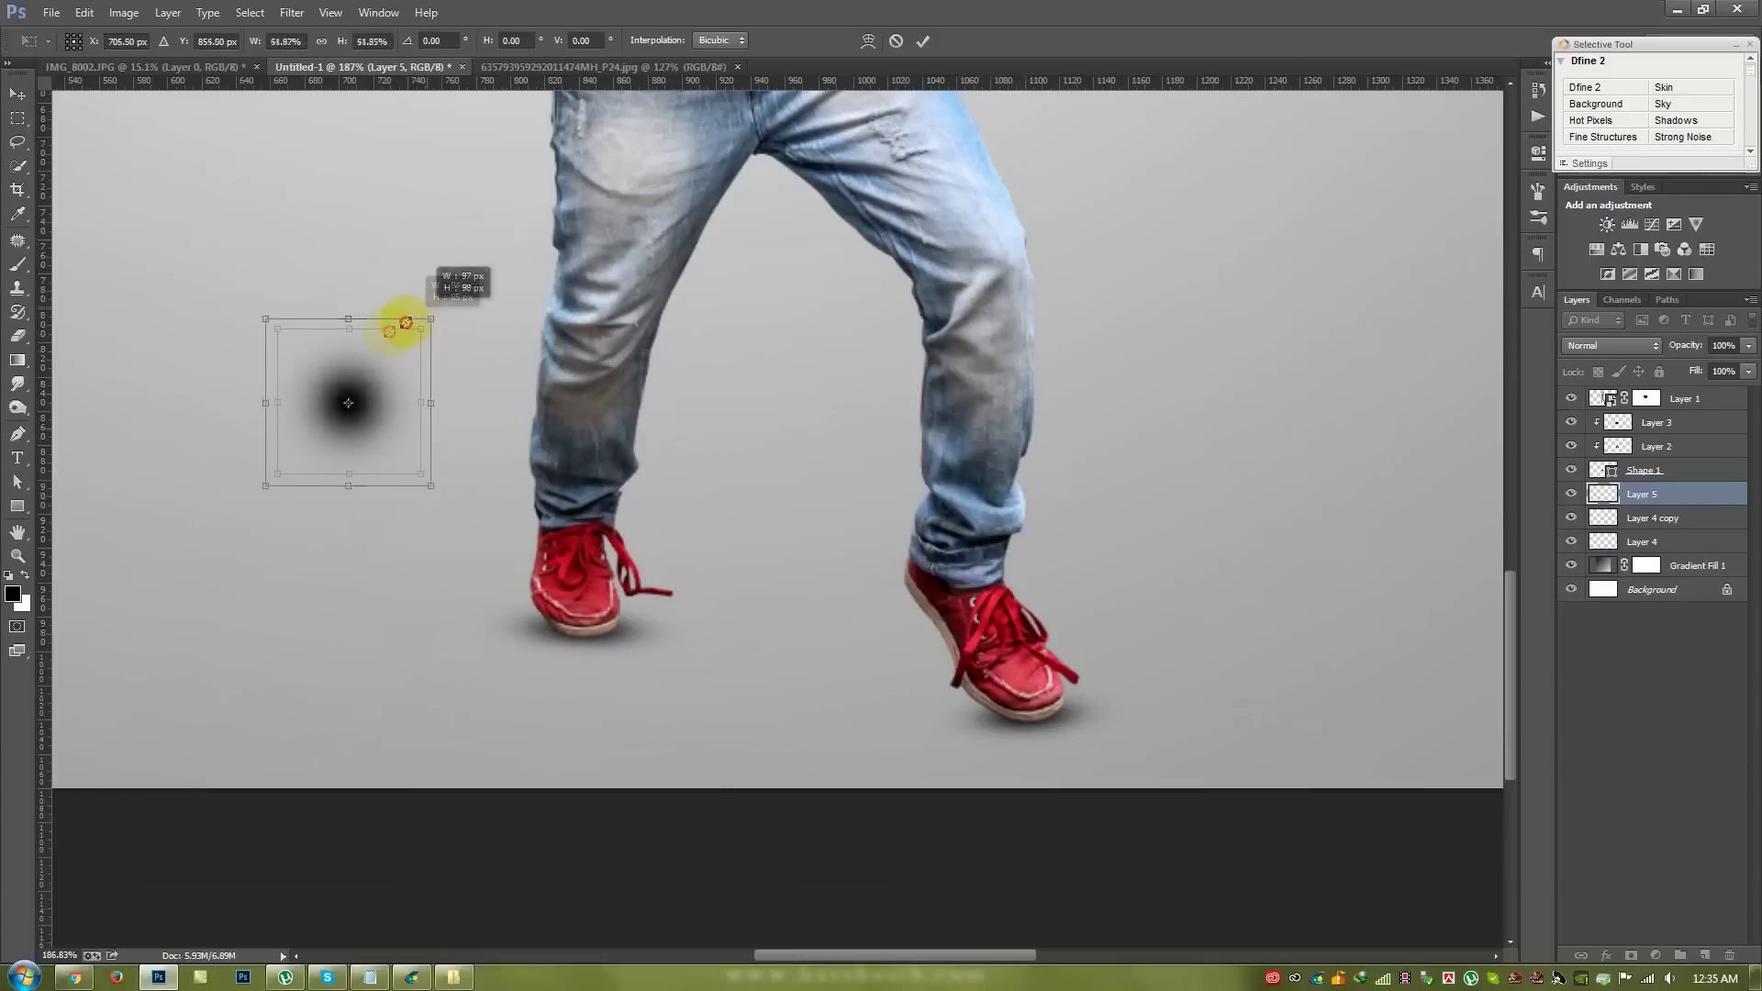
{"action": "mouse_move", "coordinate": [288, 323]}
{"action": "left_mouse_down"}
{"action": "mouse_move", "coordinate": [120, 215]}
{"action": "mouse_move", "coordinate": [165, 292]}
{"action": "left_mouse_up"}
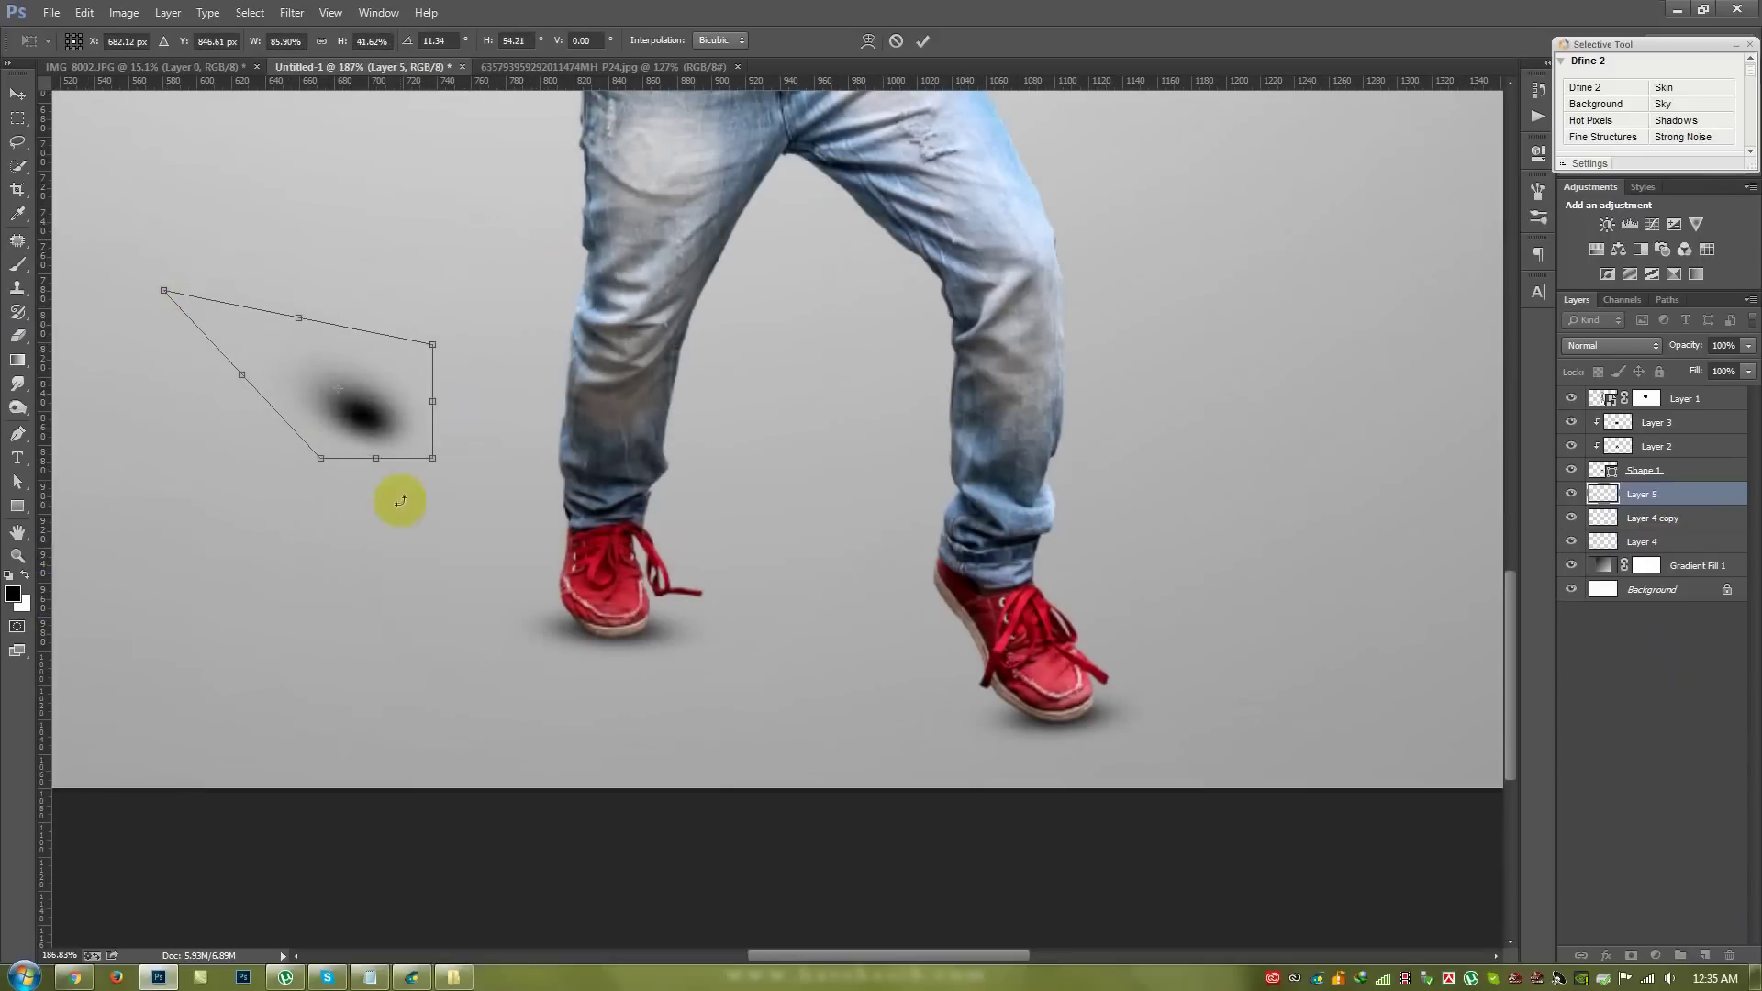
{"action": "left_click_drag", "start_coordinate": [432, 458], "coordinate": [554, 418]}
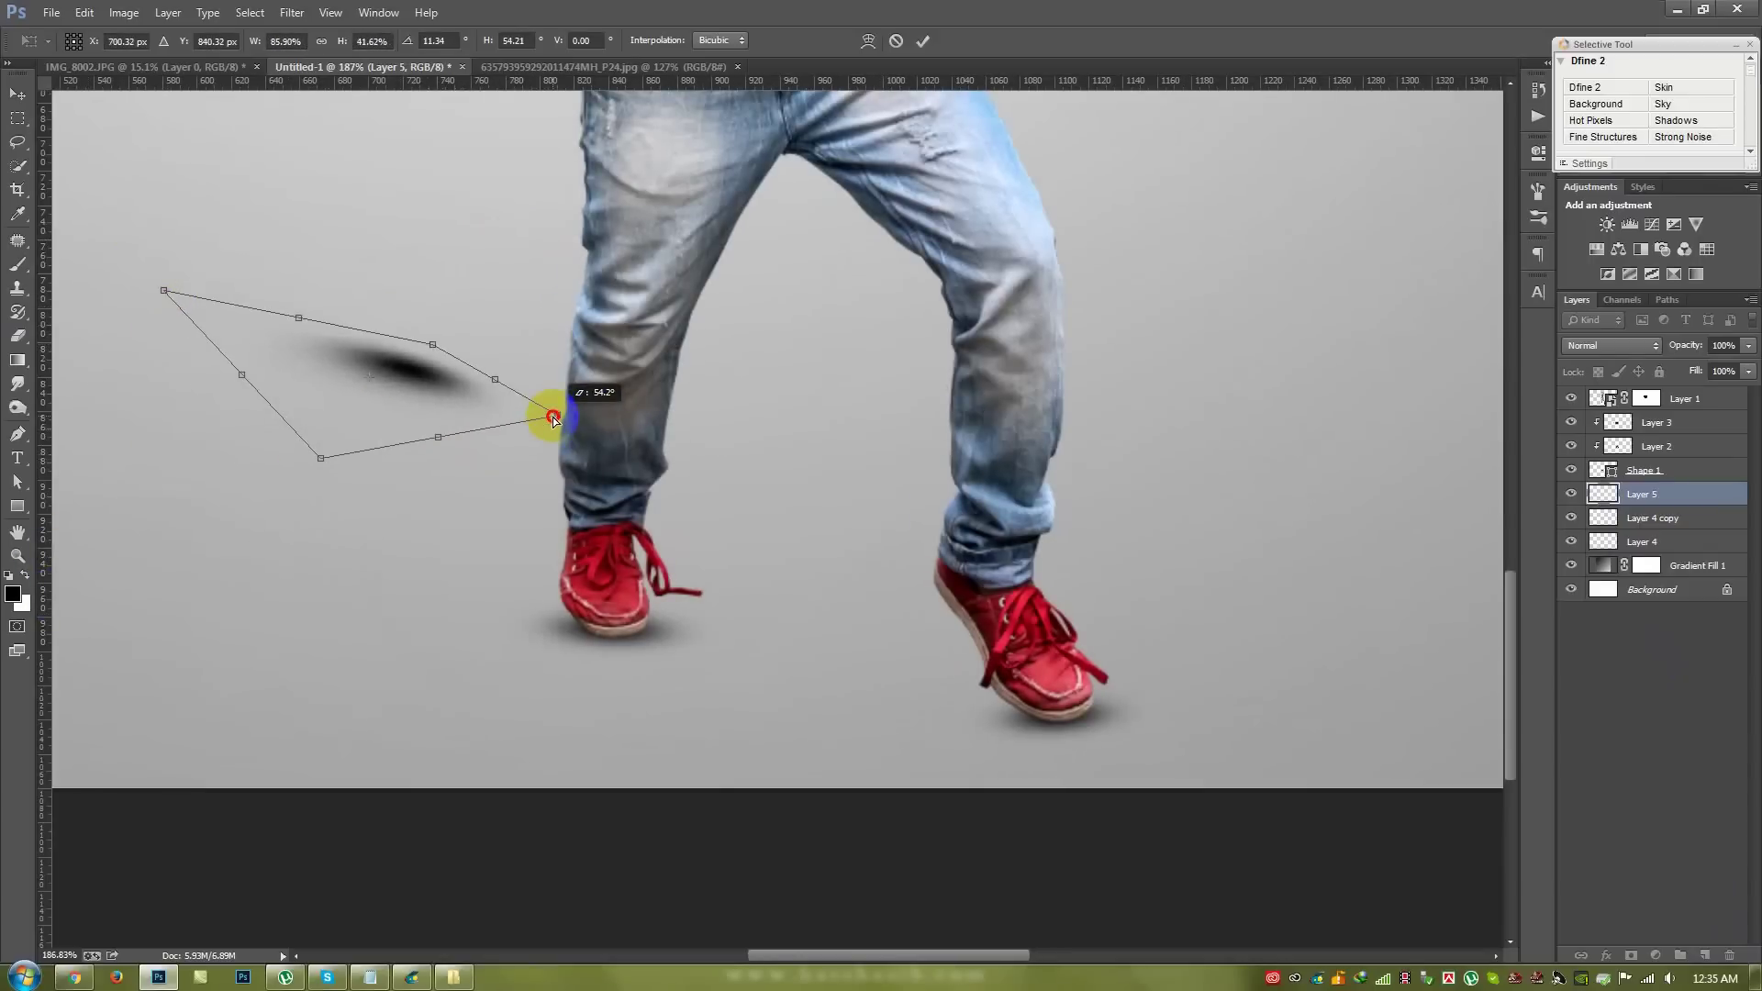
- Rotate and angle the streak behind the right shoe as a cast shadow, undoing a stray blob
{"action": "mouse_move", "coordinate": [444, 412]}
{"action": "left_mouse_down"}
{"action": "mouse_move", "coordinate": [550, 661]}
{"action": "mouse_move", "coordinate": [869, 704]}
{"action": "left_mouse_up"}
{"action": "left_click_drag", "start_coordinate": [606, 656], "coordinate": [1001, 677]}
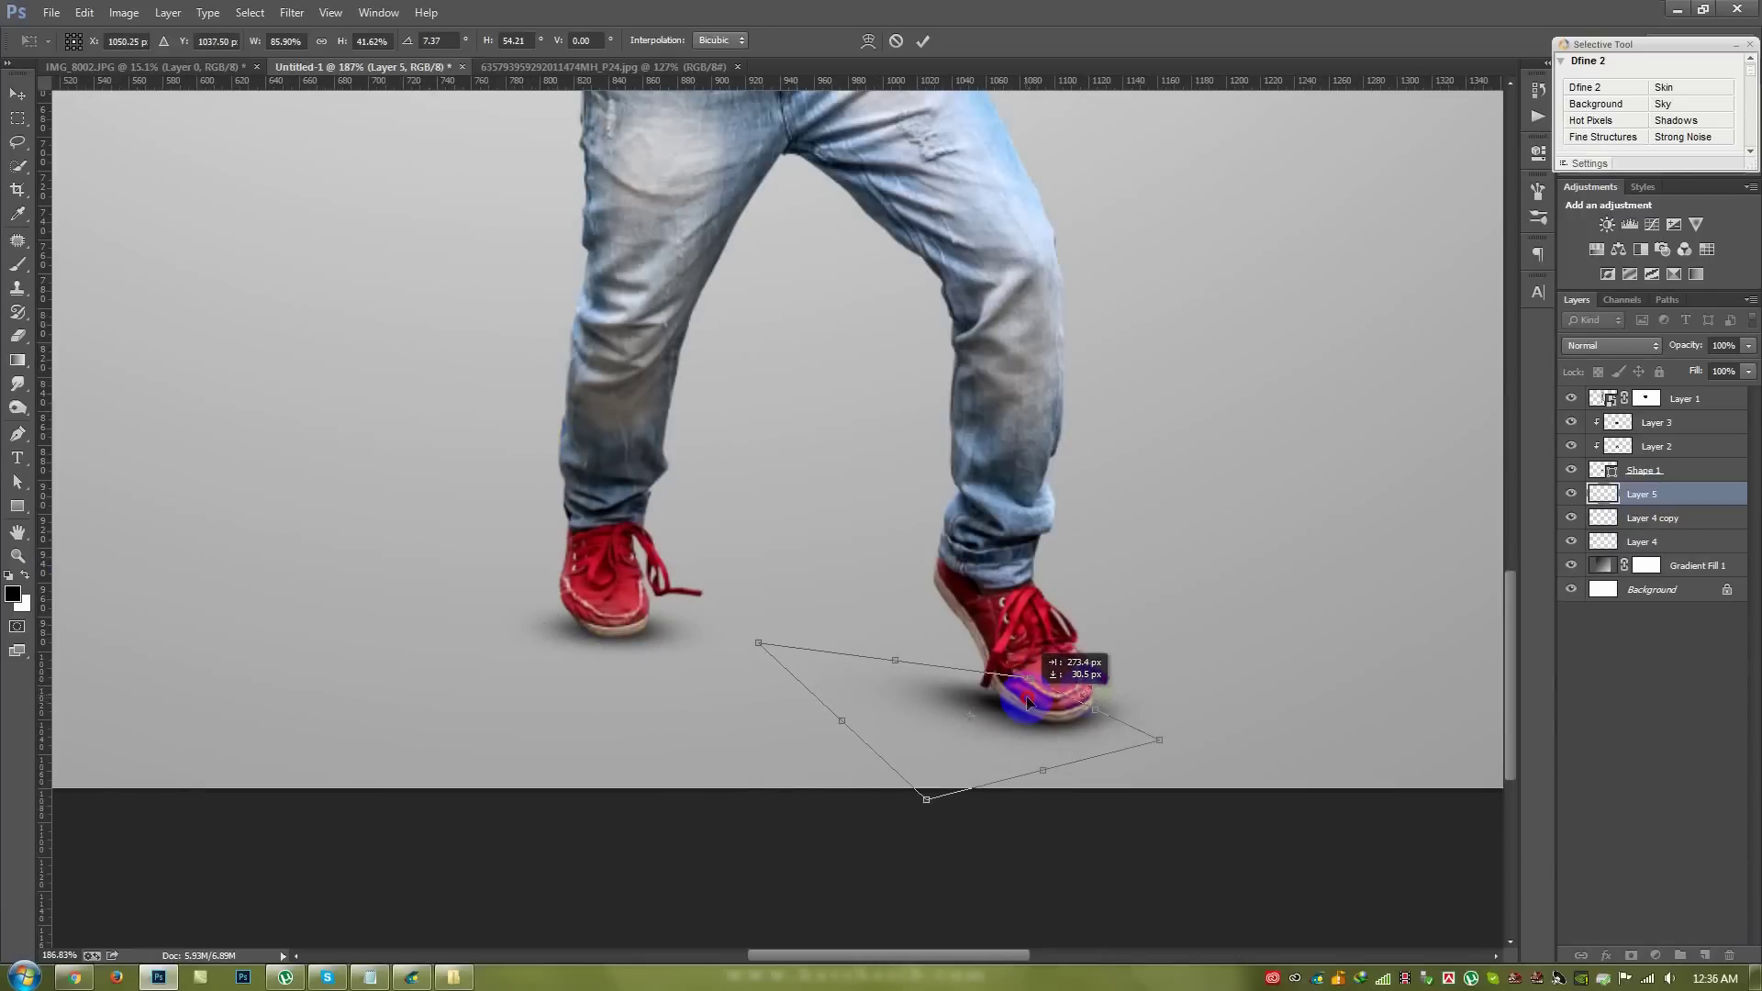
{"action": "mouse_move", "coordinate": [1026, 695]}
{"action": "left_mouse_down"}
{"action": "mouse_move", "coordinate": [1151, 707]}
{"action": "mouse_move", "coordinate": [1016, 724]}
{"action": "left_mouse_up"}
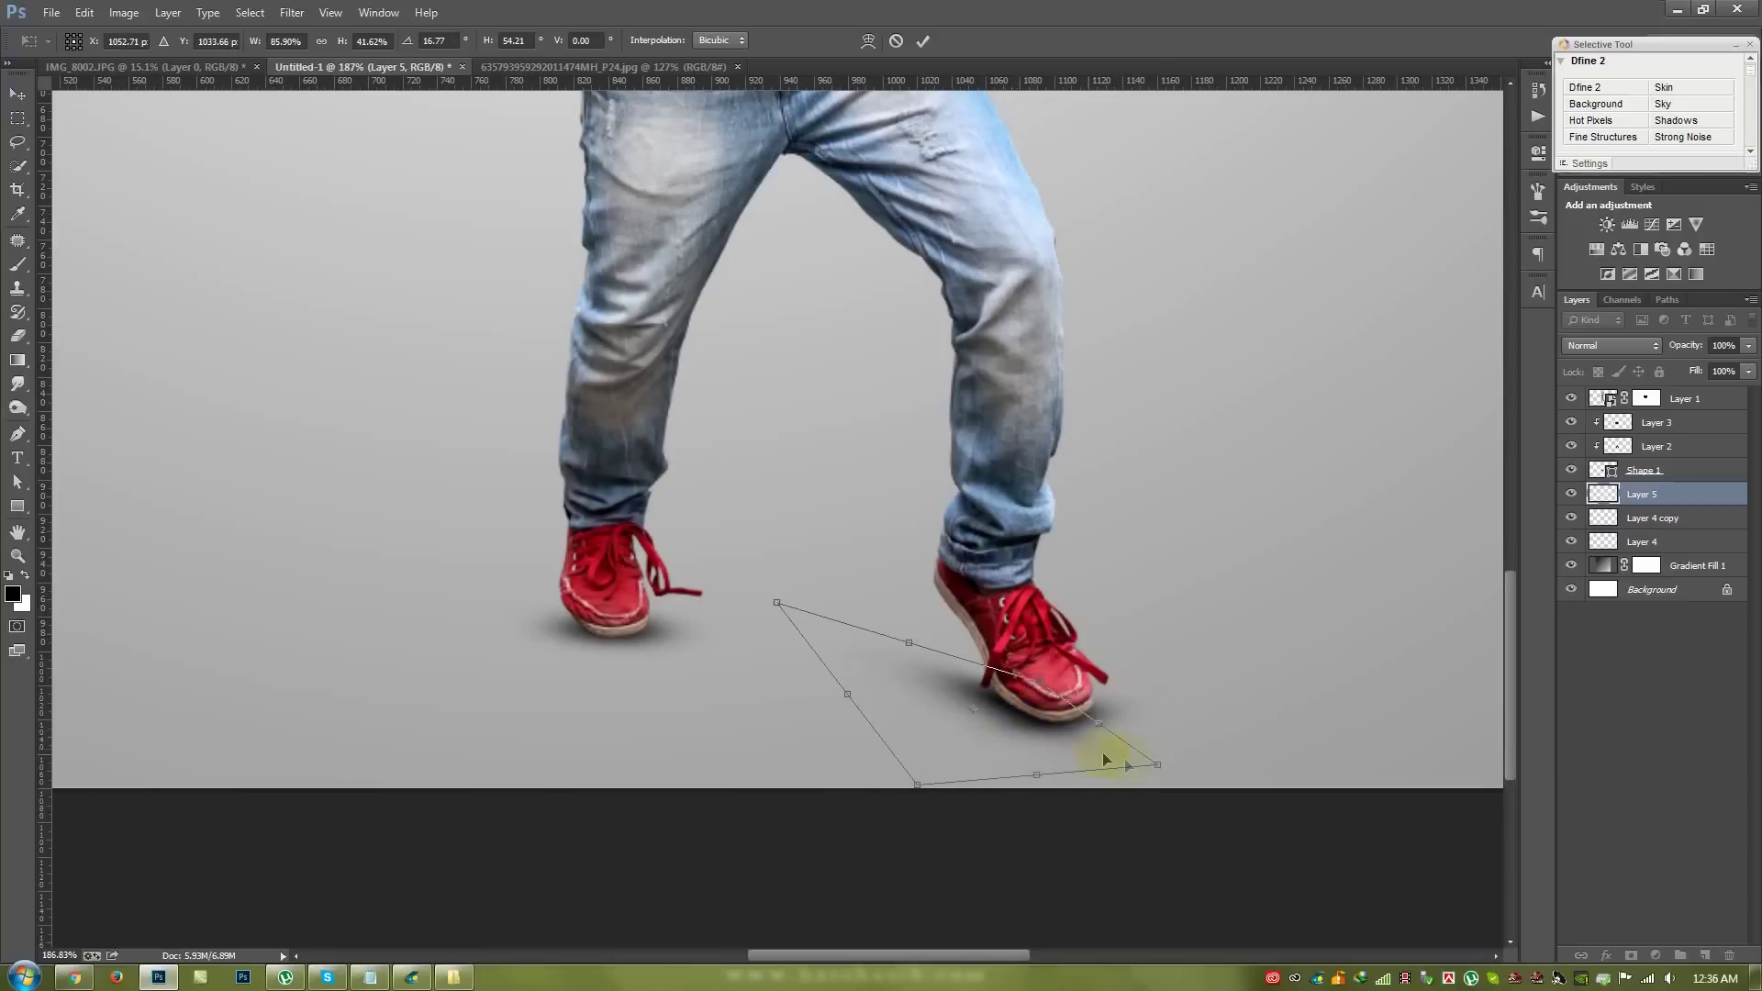
{"action": "left_click_drag", "start_coordinate": [1160, 763], "coordinate": [991, 776]}
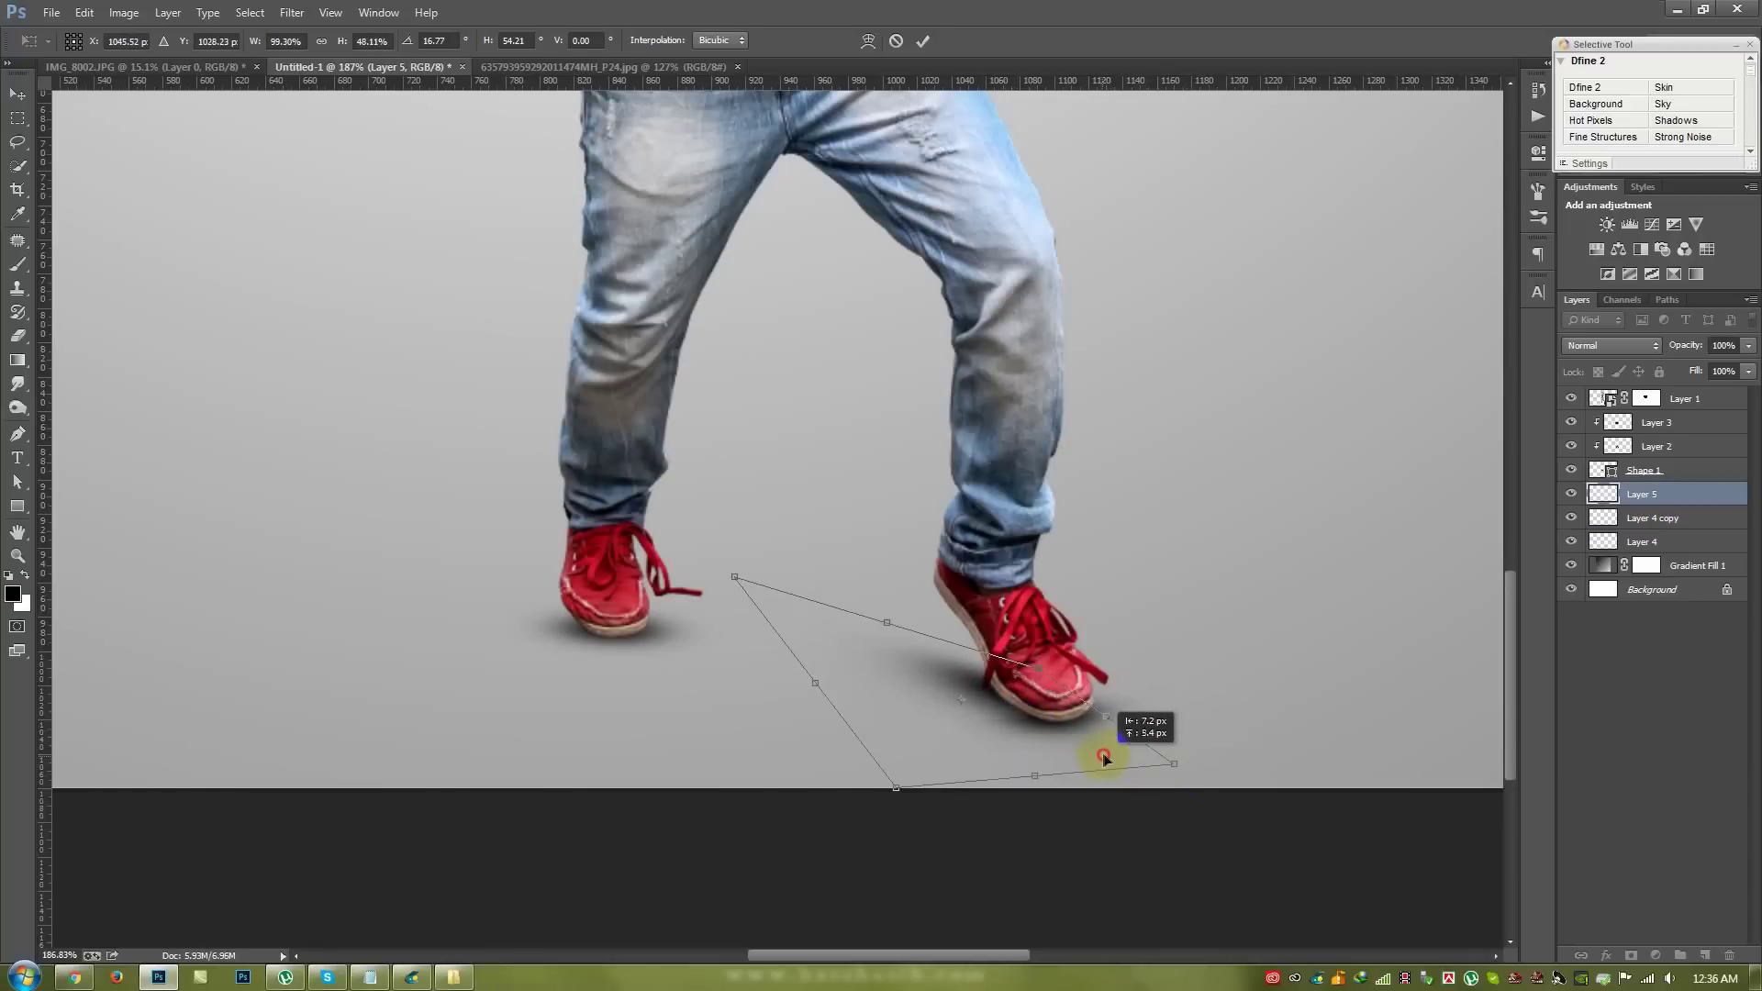
{"action": "mouse_move", "coordinate": [1035, 778]}
{"action": "left_mouse_down"}
{"action": "mouse_move", "coordinate": [1072, 754]}
{"action": "mouse_move", "coordinate": [1192, 786]}
{"action": "left_mouse_up"}
{"action": "key", "text": "Return"}
{"action": "key", "text": "b"}
{"action": "key", "text": "ctrl+z"}
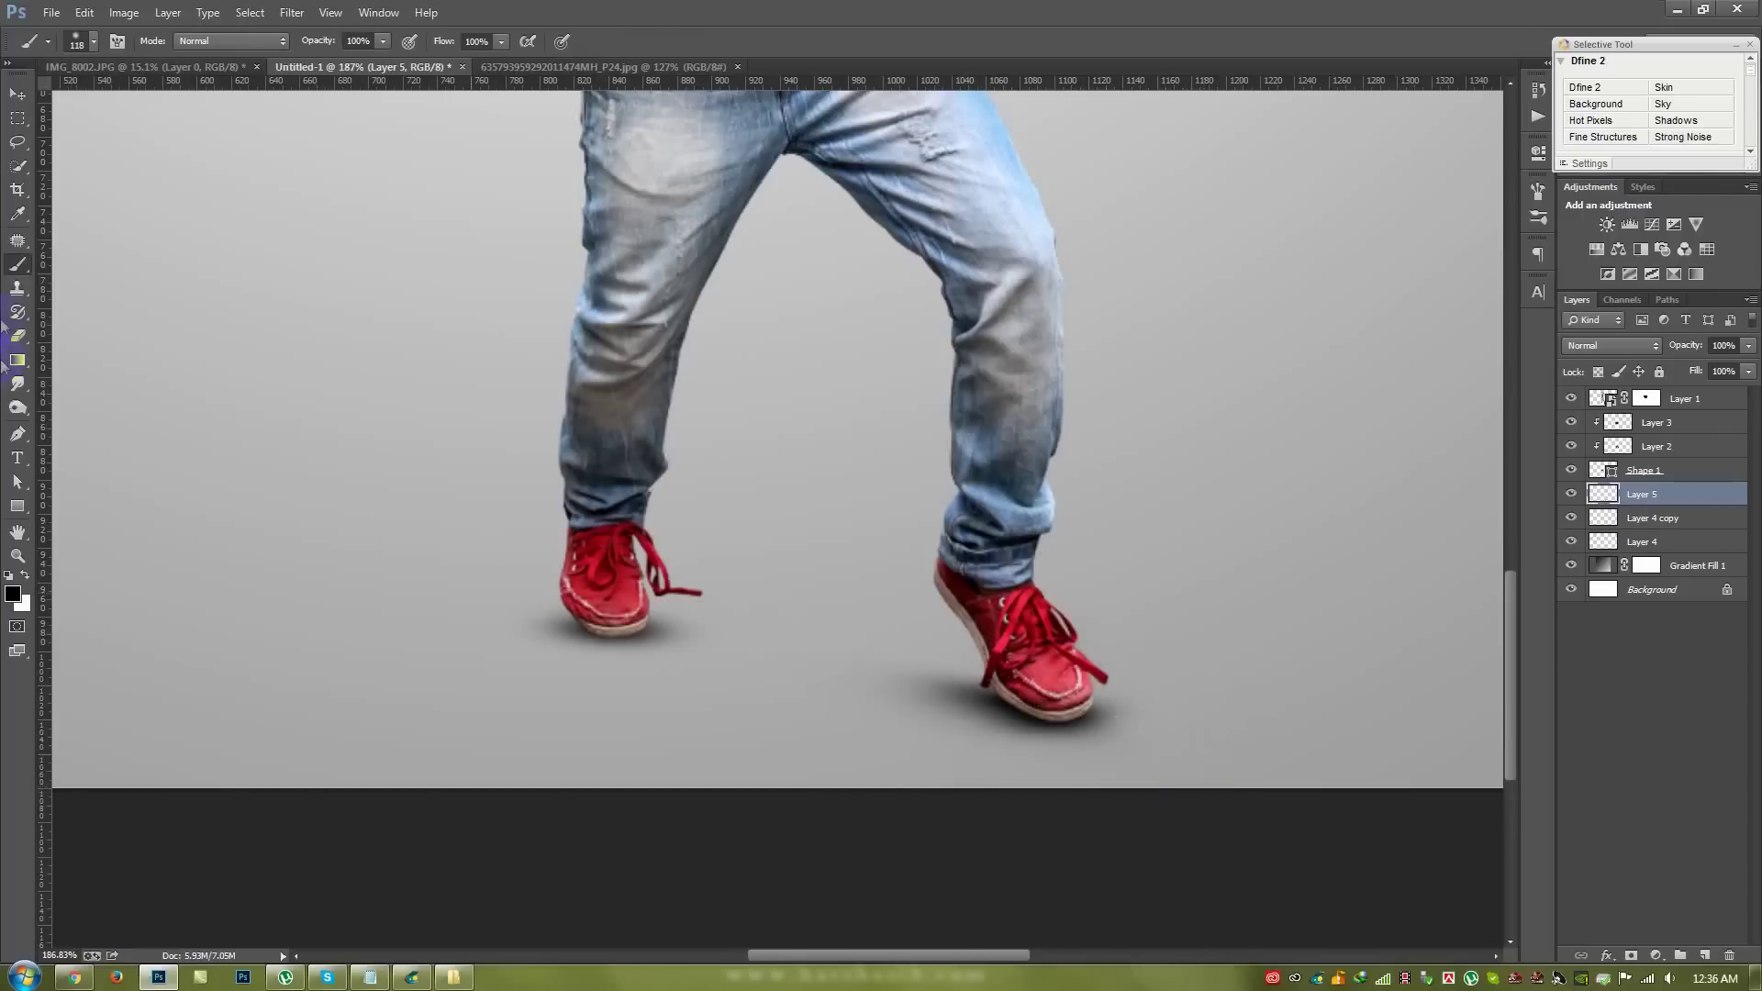
{"action": "left_click", "coordinate": [18, 96]}
{"action": "left_click_drag", "start_coordinate": [875, 448], "coordinate": [882, 451]}
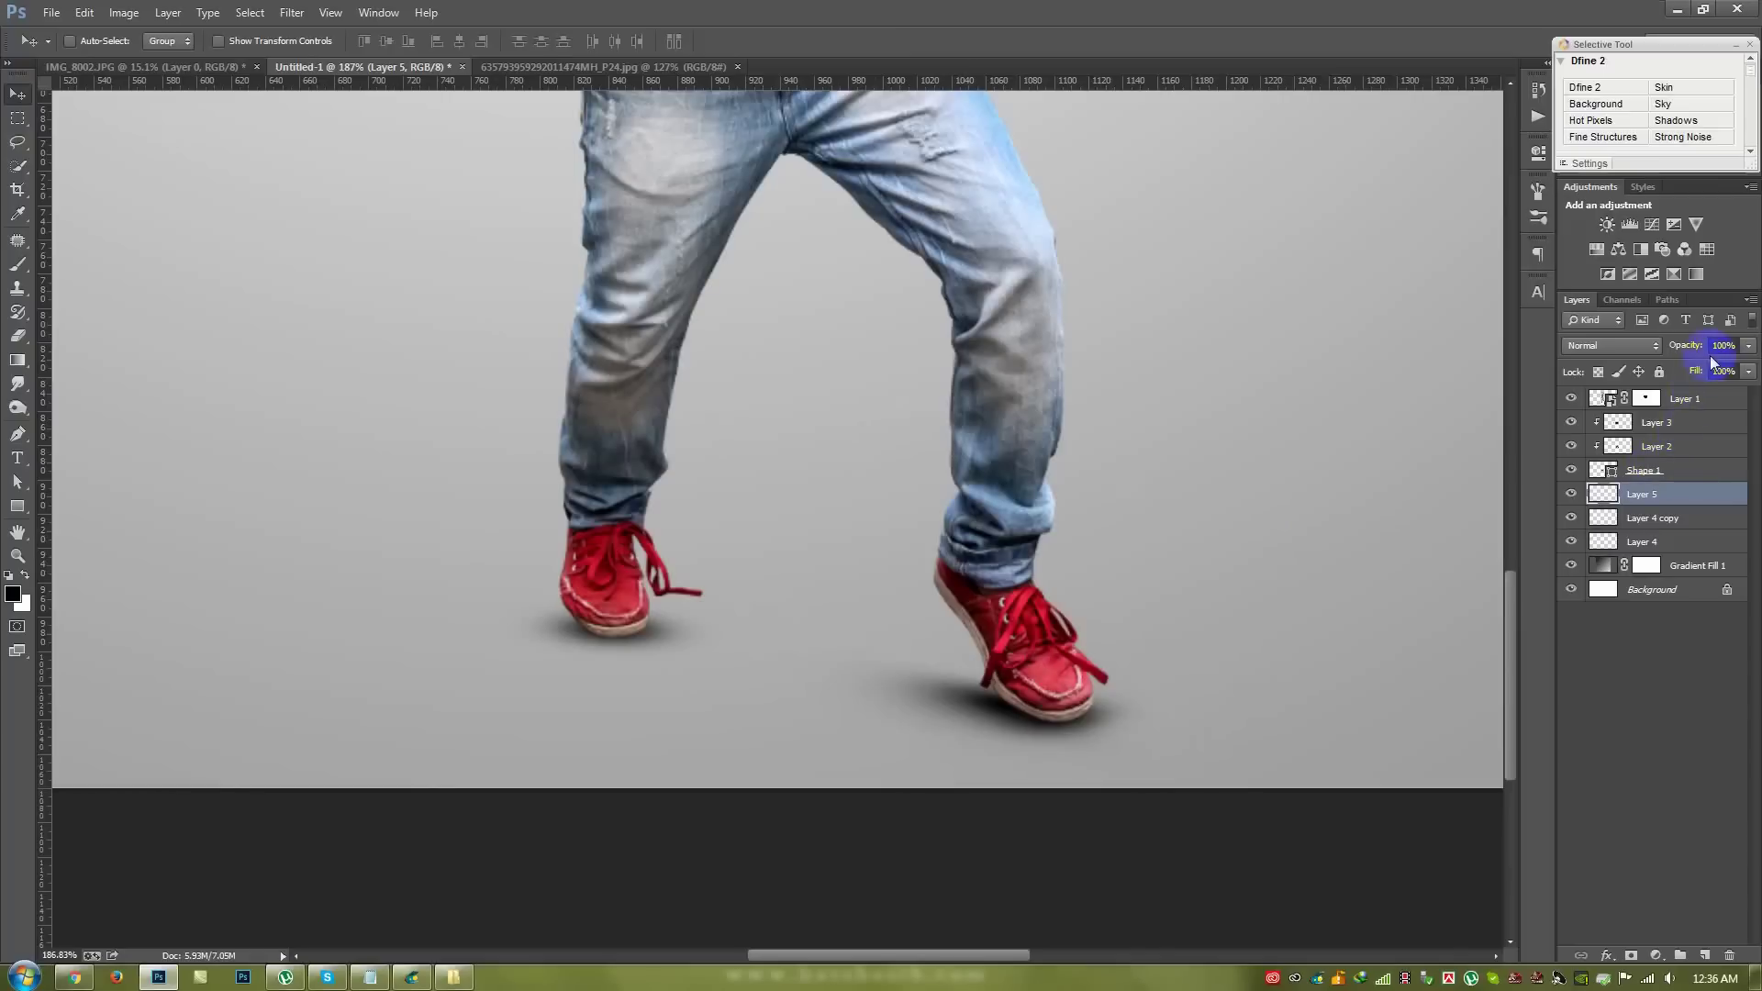
- Set the cast shadow layer to 50% opacity and drag a copy toward the left shoe
{"action": "type", "text": "50"}
{"action": "key", "text": "Return"}
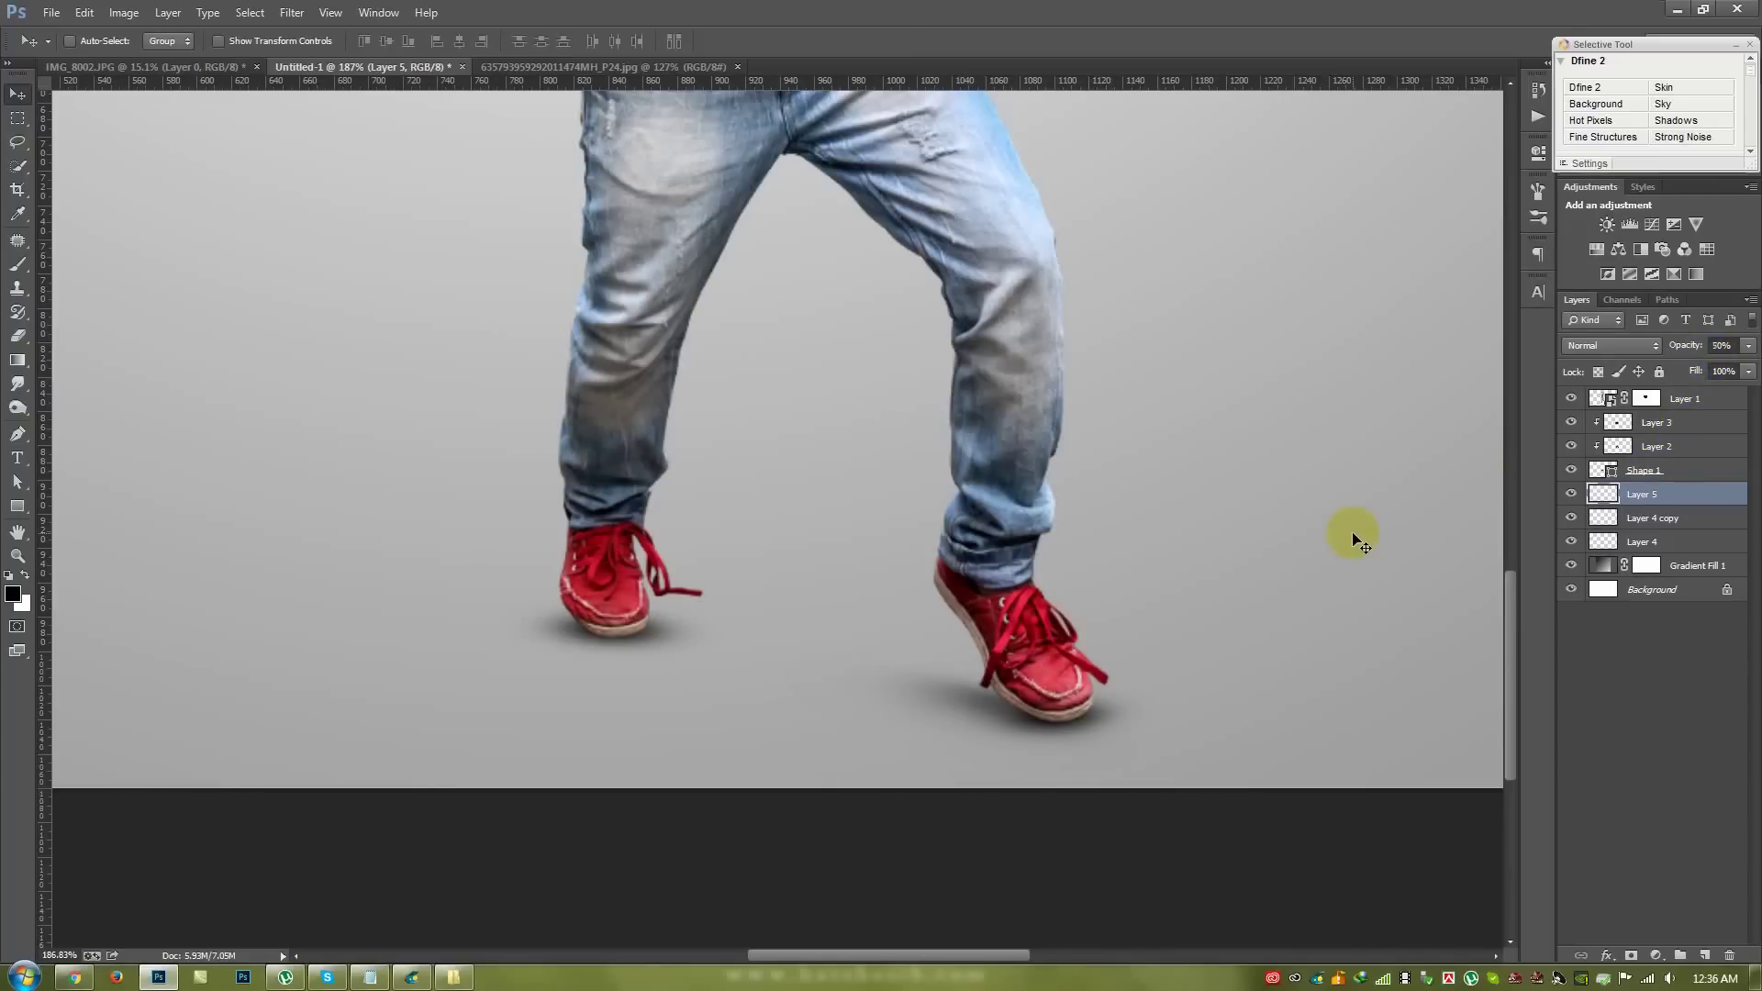
{"action": "left_click_drag", "start_coordinate": [1111, 778], "coordinate": [719, 693]}
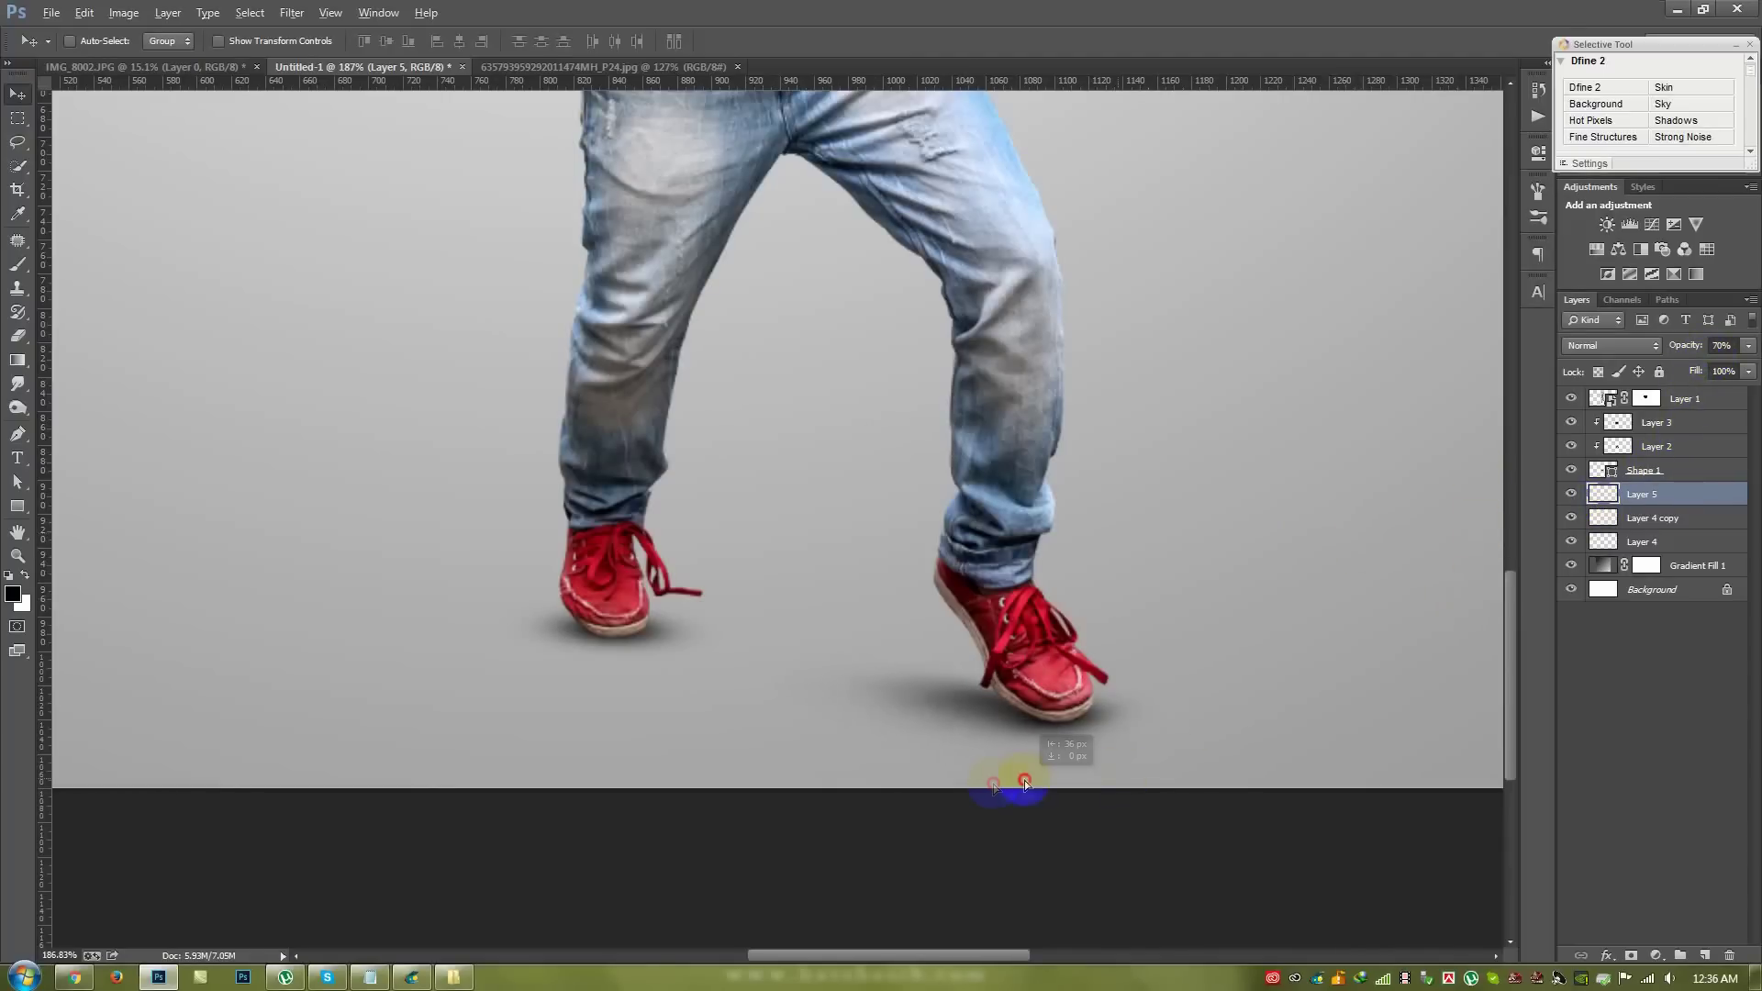
- Flip the copied shadow horizontally, then stretch and resize it under the left shoe
{"action": "key", "text": "ctrl+t"}
{"action": "right_click", "coordinate": [700, 671]}
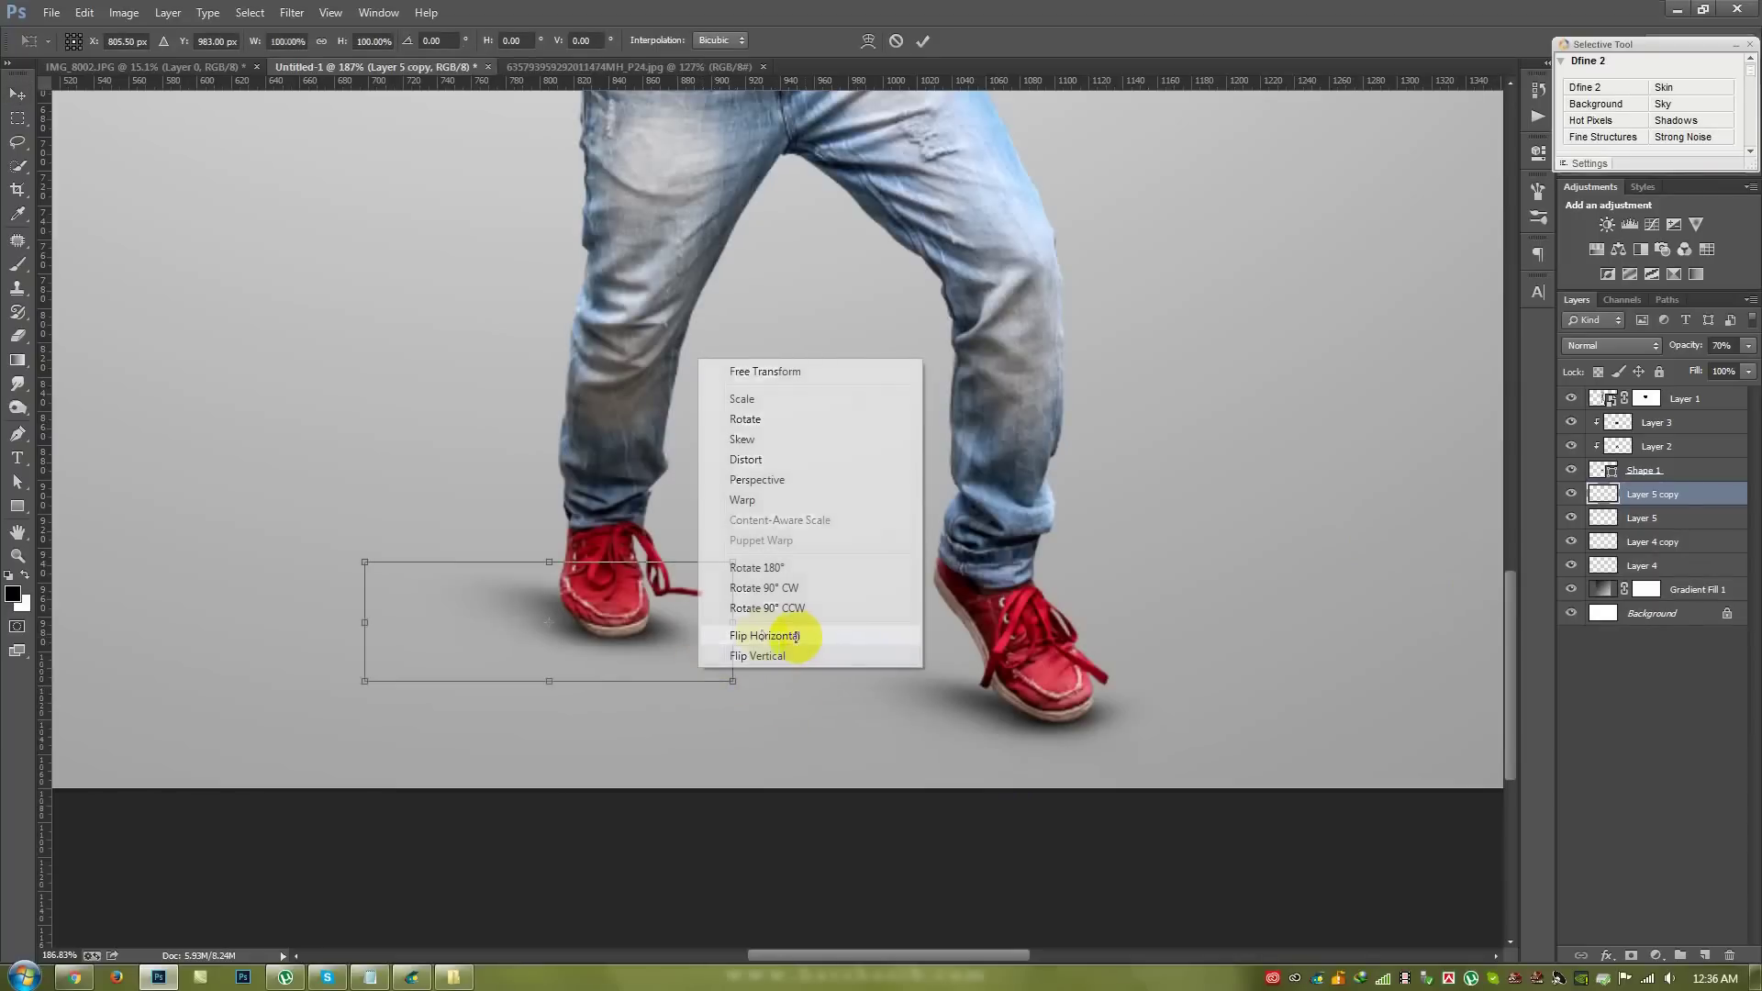
{"action": "left_click", "coordinate": [762, 635]}
{"action": "mouse_move", "coordinate": [633, 645]}
{"action": "left_mouse_down"}
{"action": "mouse_move", "coordinate": [748, 654]}
{"action": "mouse_move", "coordinate": [754, 530]}
{"action": "left_mouse_up"}
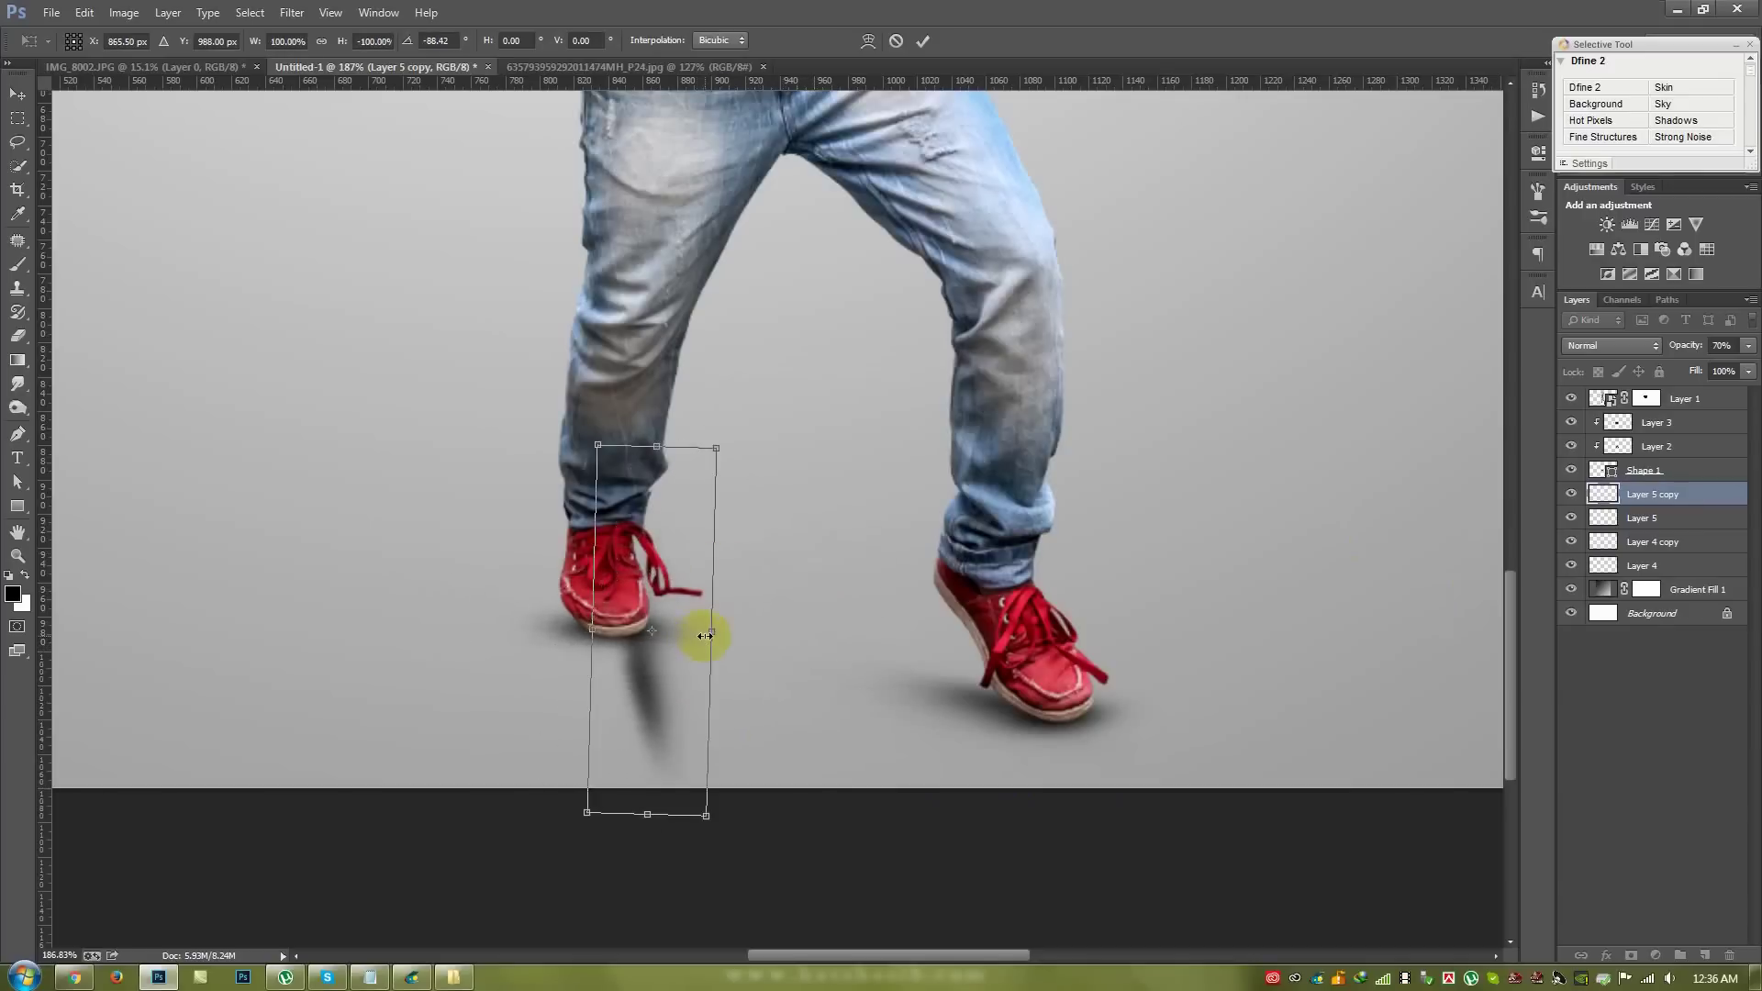
{"action": "left_click_drag", "start_coordinate": [704, 635], "coordinate": [801, 629]}
{"action": "left_click_drag", "start_coordinate": [652, 447], "coordinate": [647, 546]}
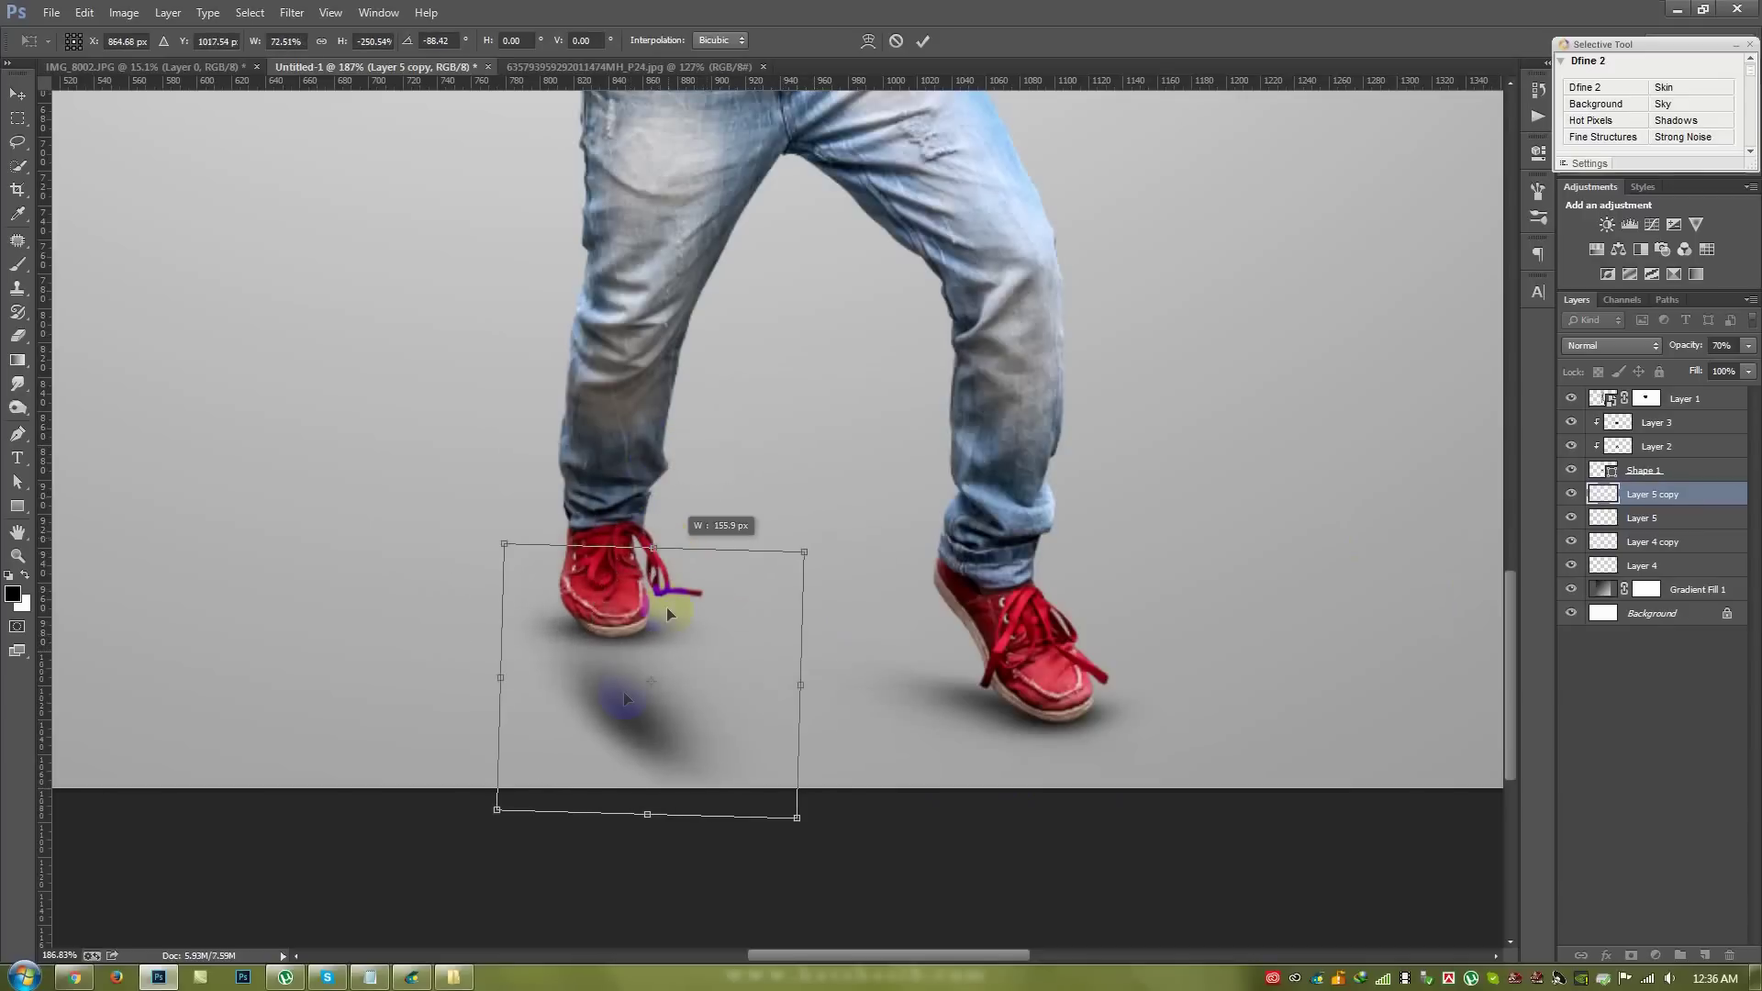
{"action": "left_click_drag", "start_coordinate": [608, 671], "coordinate": [575, 542]}
- Skew the left shoe's shadow about 22° into a cast angle and commit the transform
{"action": "left_click_drag", "start_coordinate": [472, 415], "coordinate": [502, 519]}
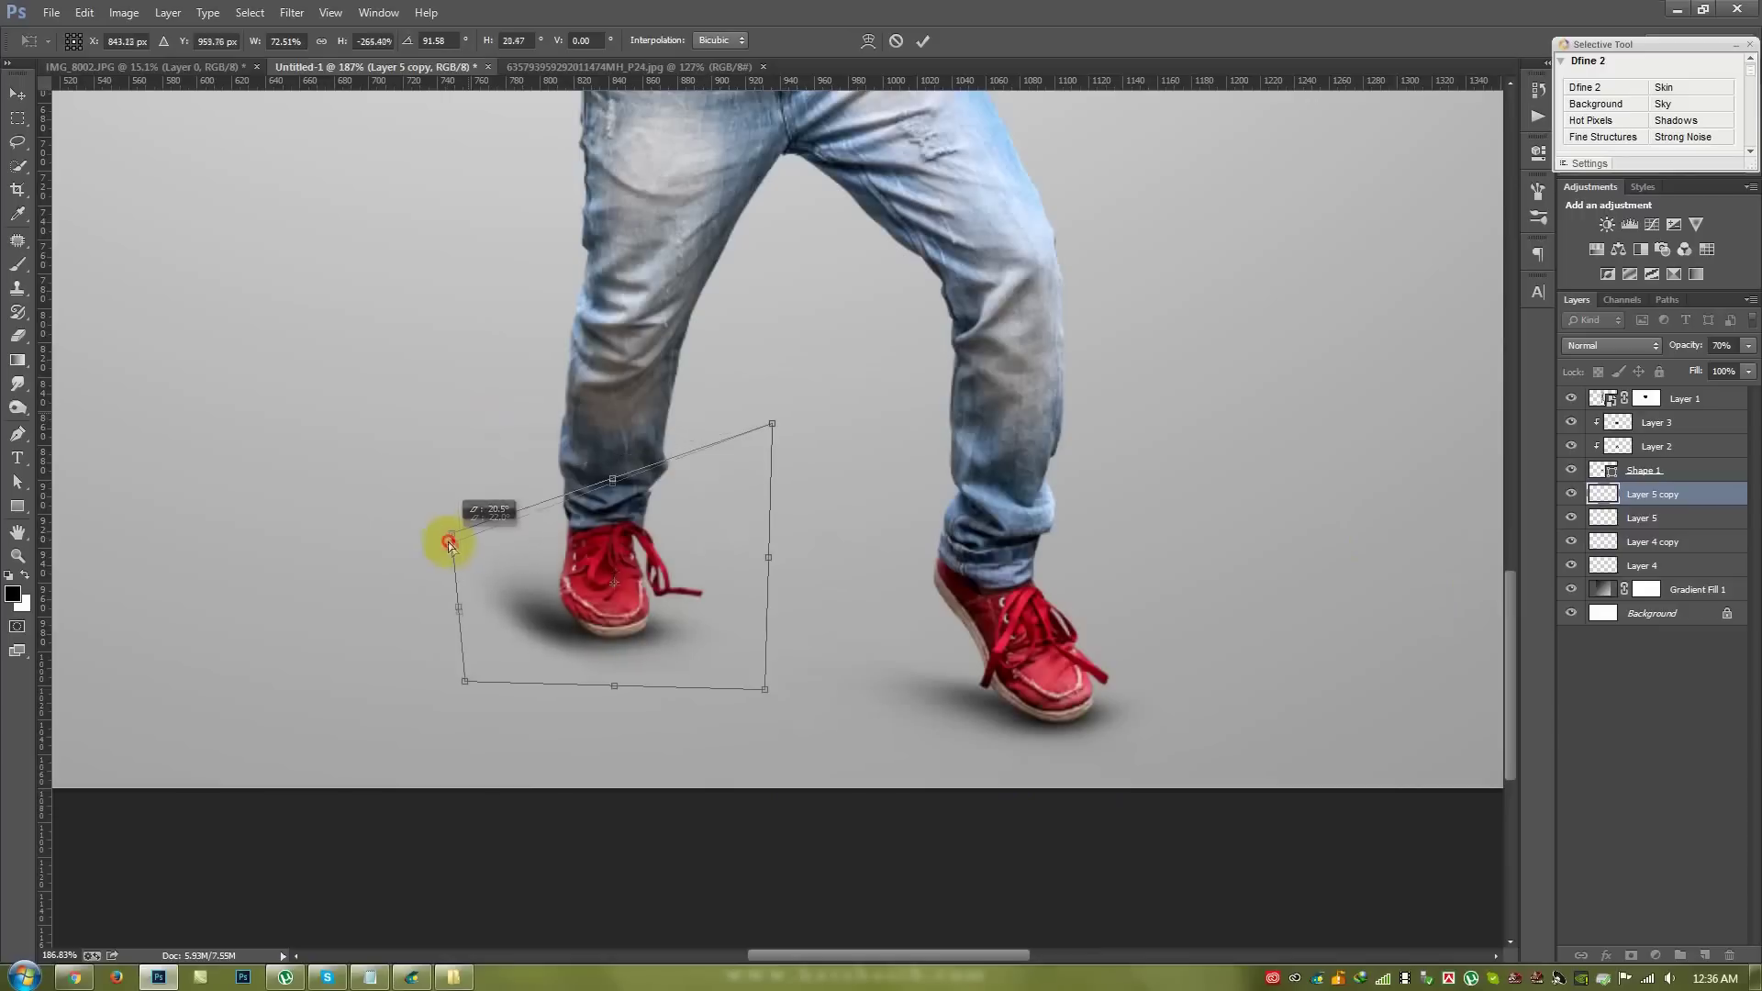
{"action": "left_click_drag", "start_coordinate": [466, 679], "coordinate": [515, 658]}
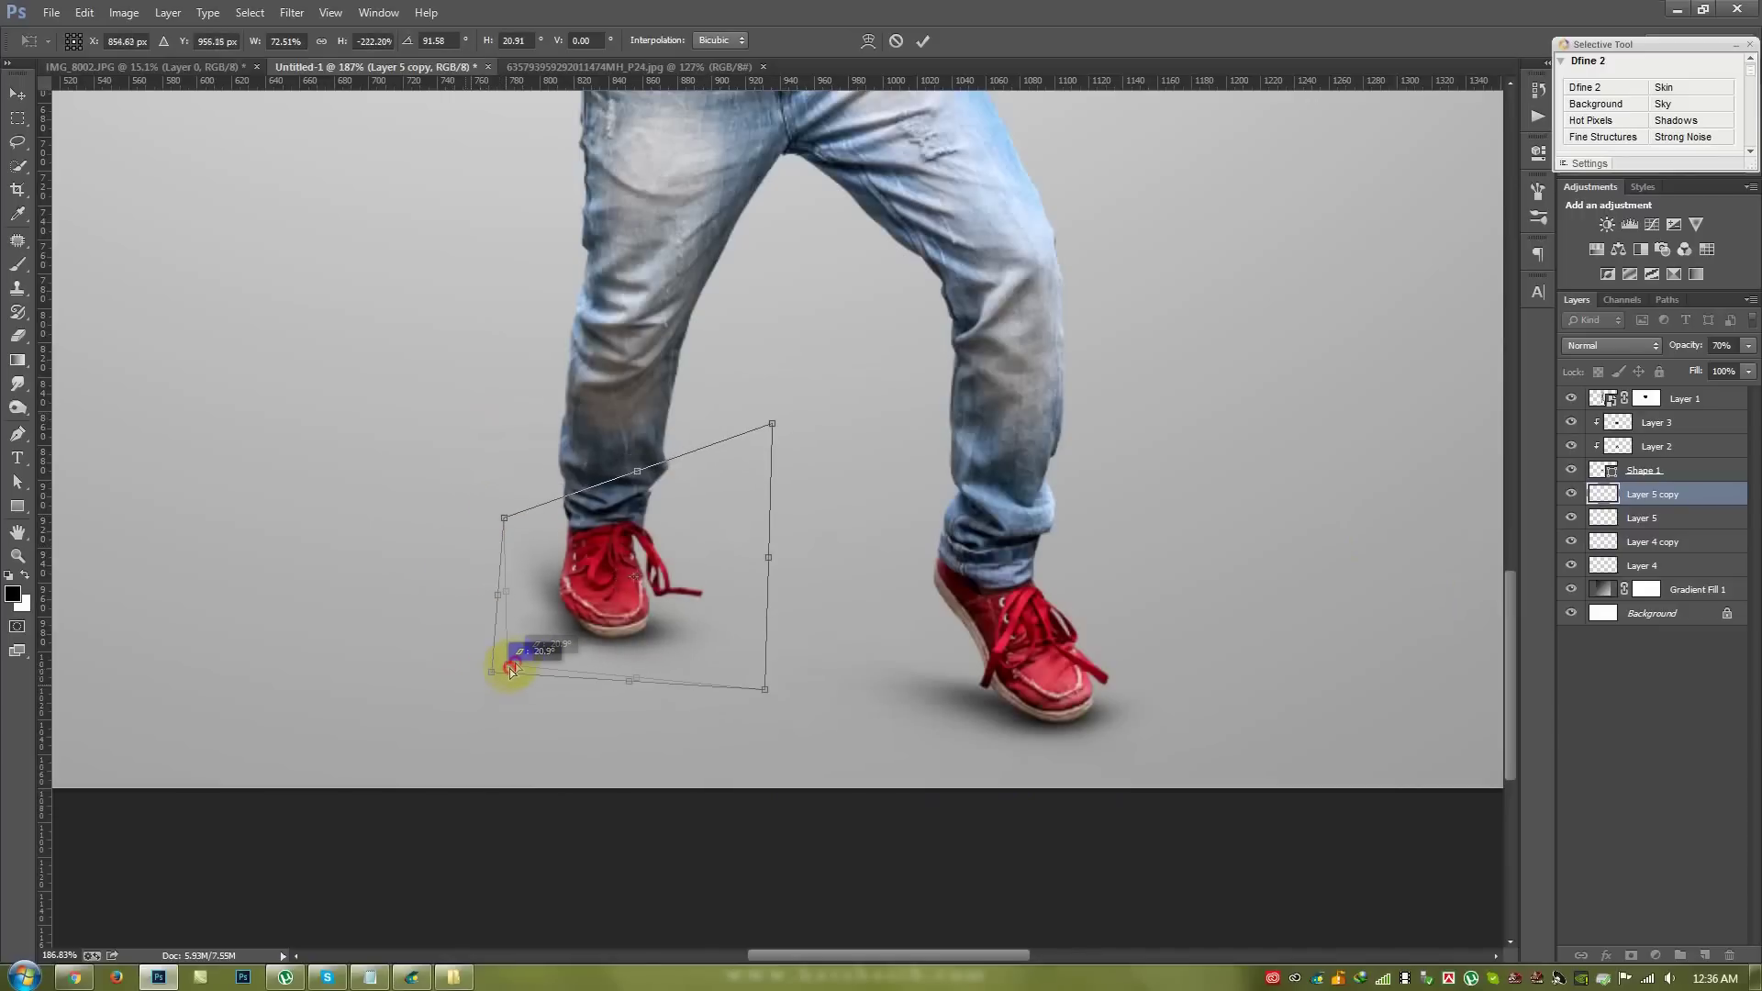
{"action": "left_click_drag", "start_coordinate": [503, 516], "coordinate": [500, 581]}
{"action": "left_click_drag", "start_coordinate": [640, 675], "coordinate": [680, 666]}
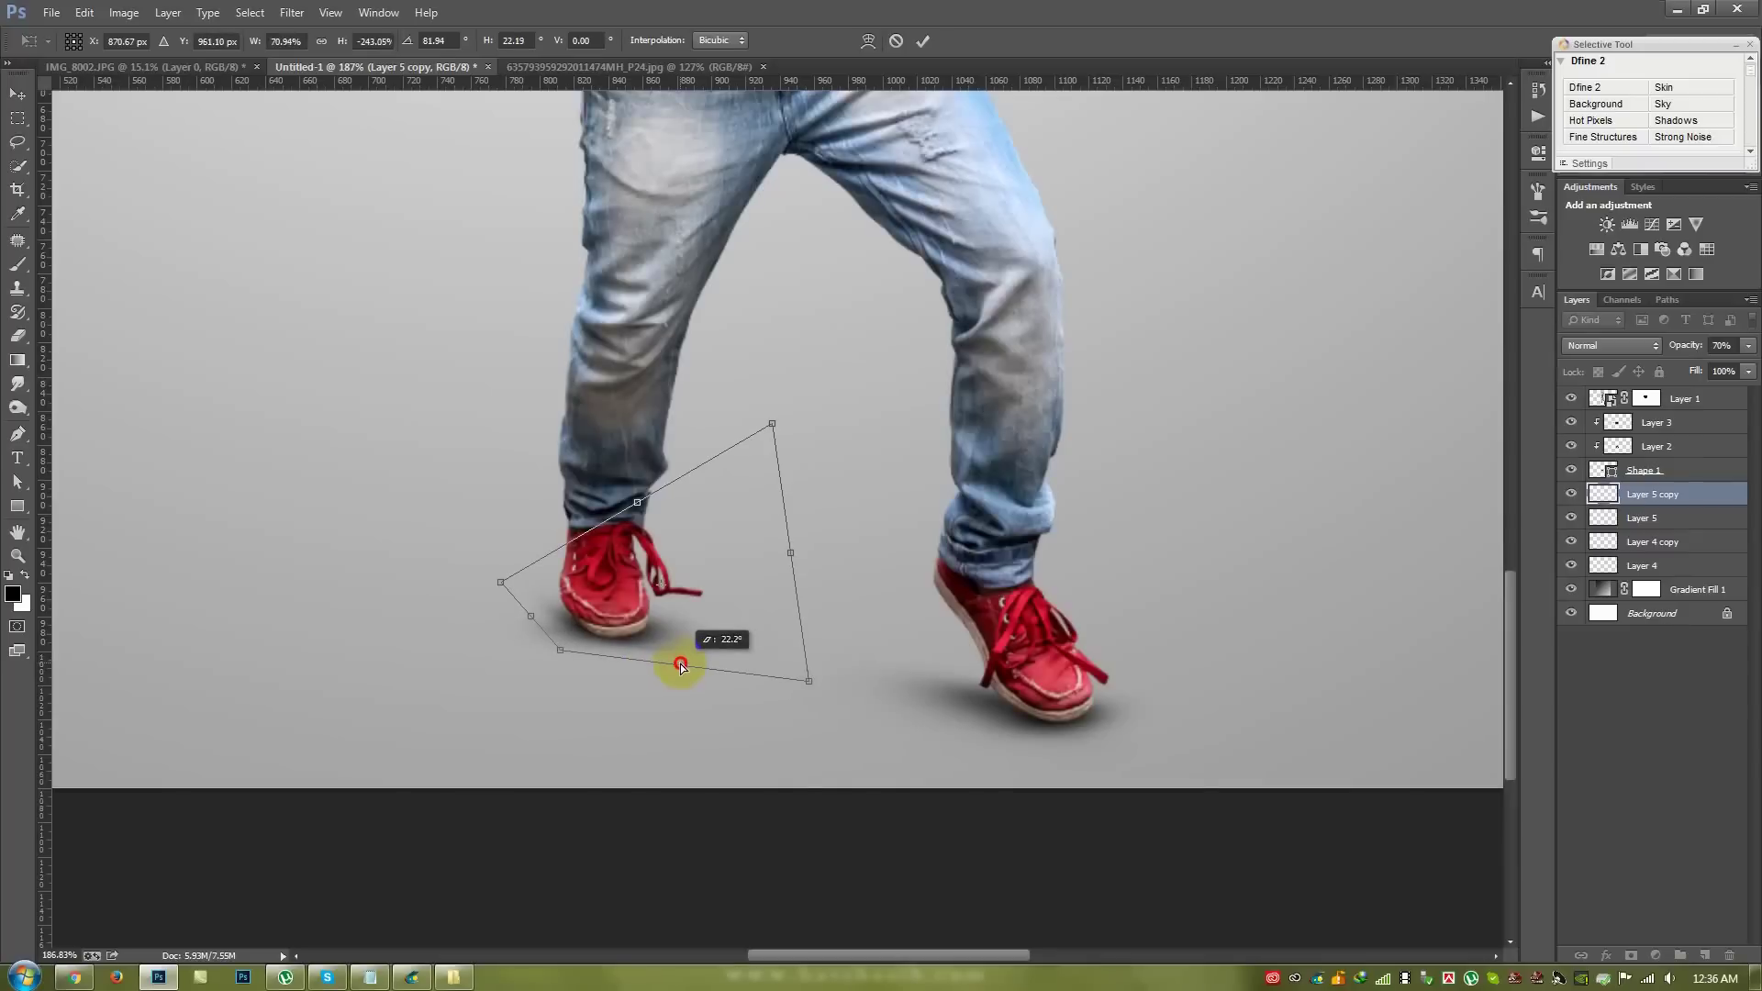
{"action": "key", "text": "Return"}
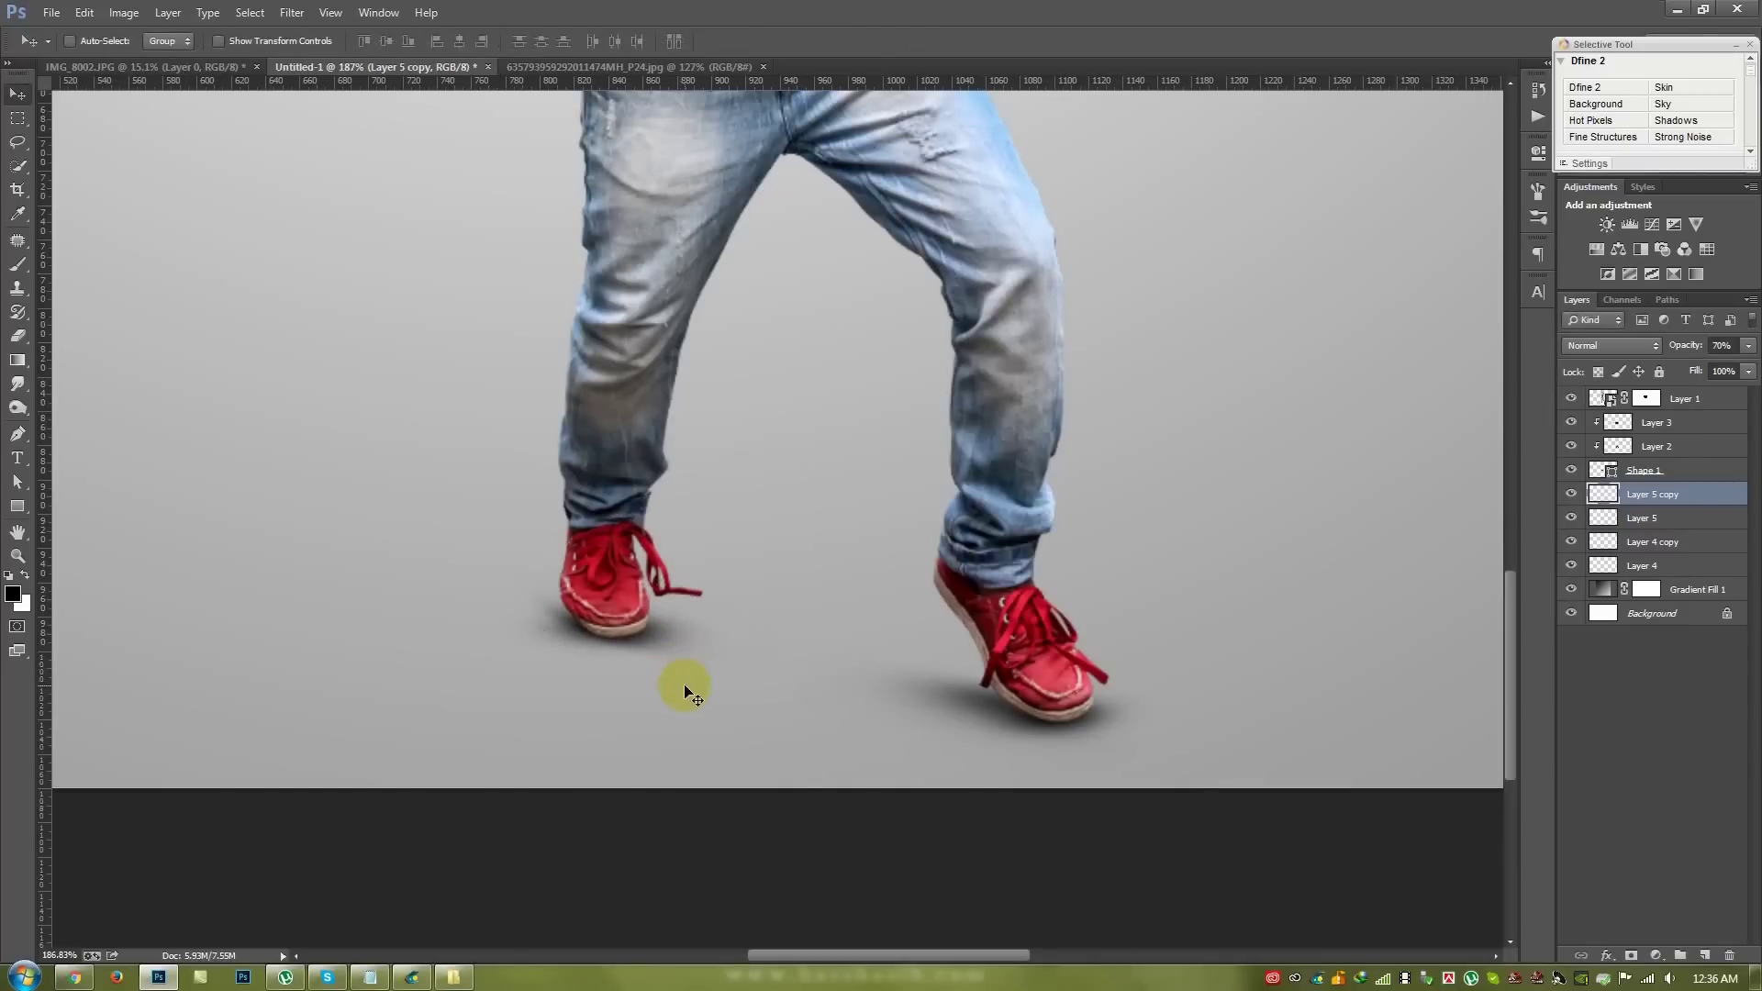
{"action": "type", "text": "50"}
{"action": "scroll", "coordinate": [688, 693], "scroll_direction": "down", "scroll_amount": 5}
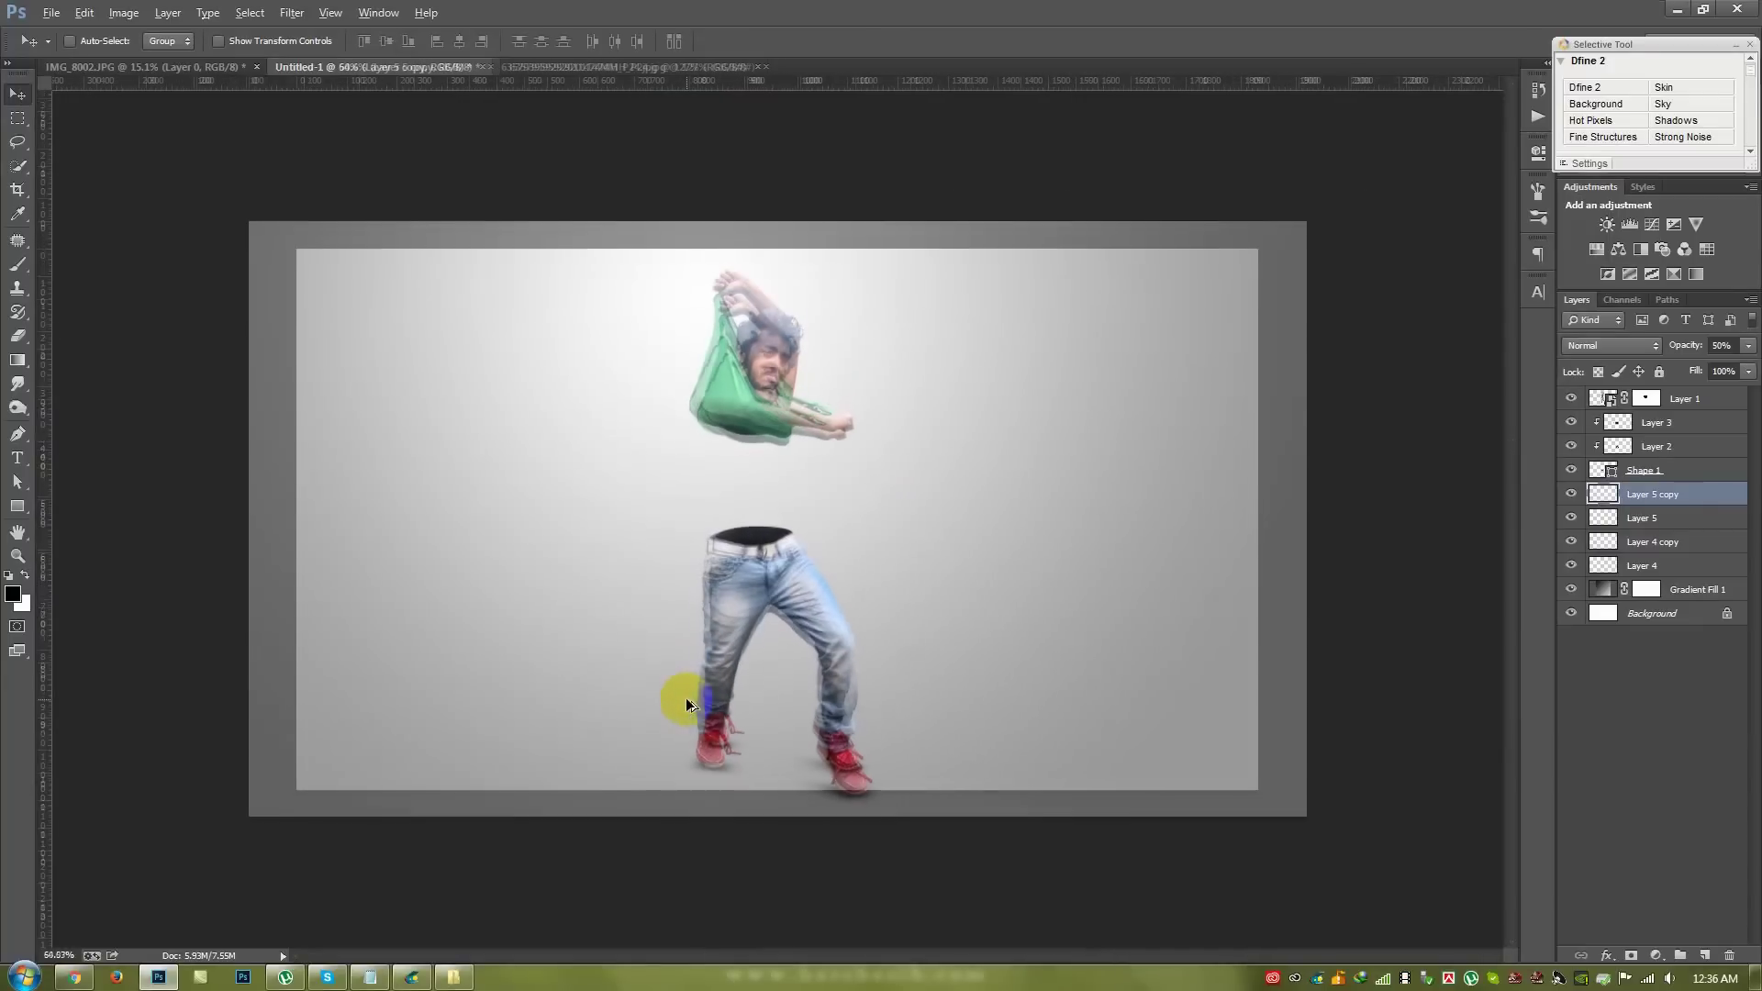
- Make Layer 1 active in Group 1 and bring up the 64.jpg coil spring image
{"action": "key", "text": "alt"}
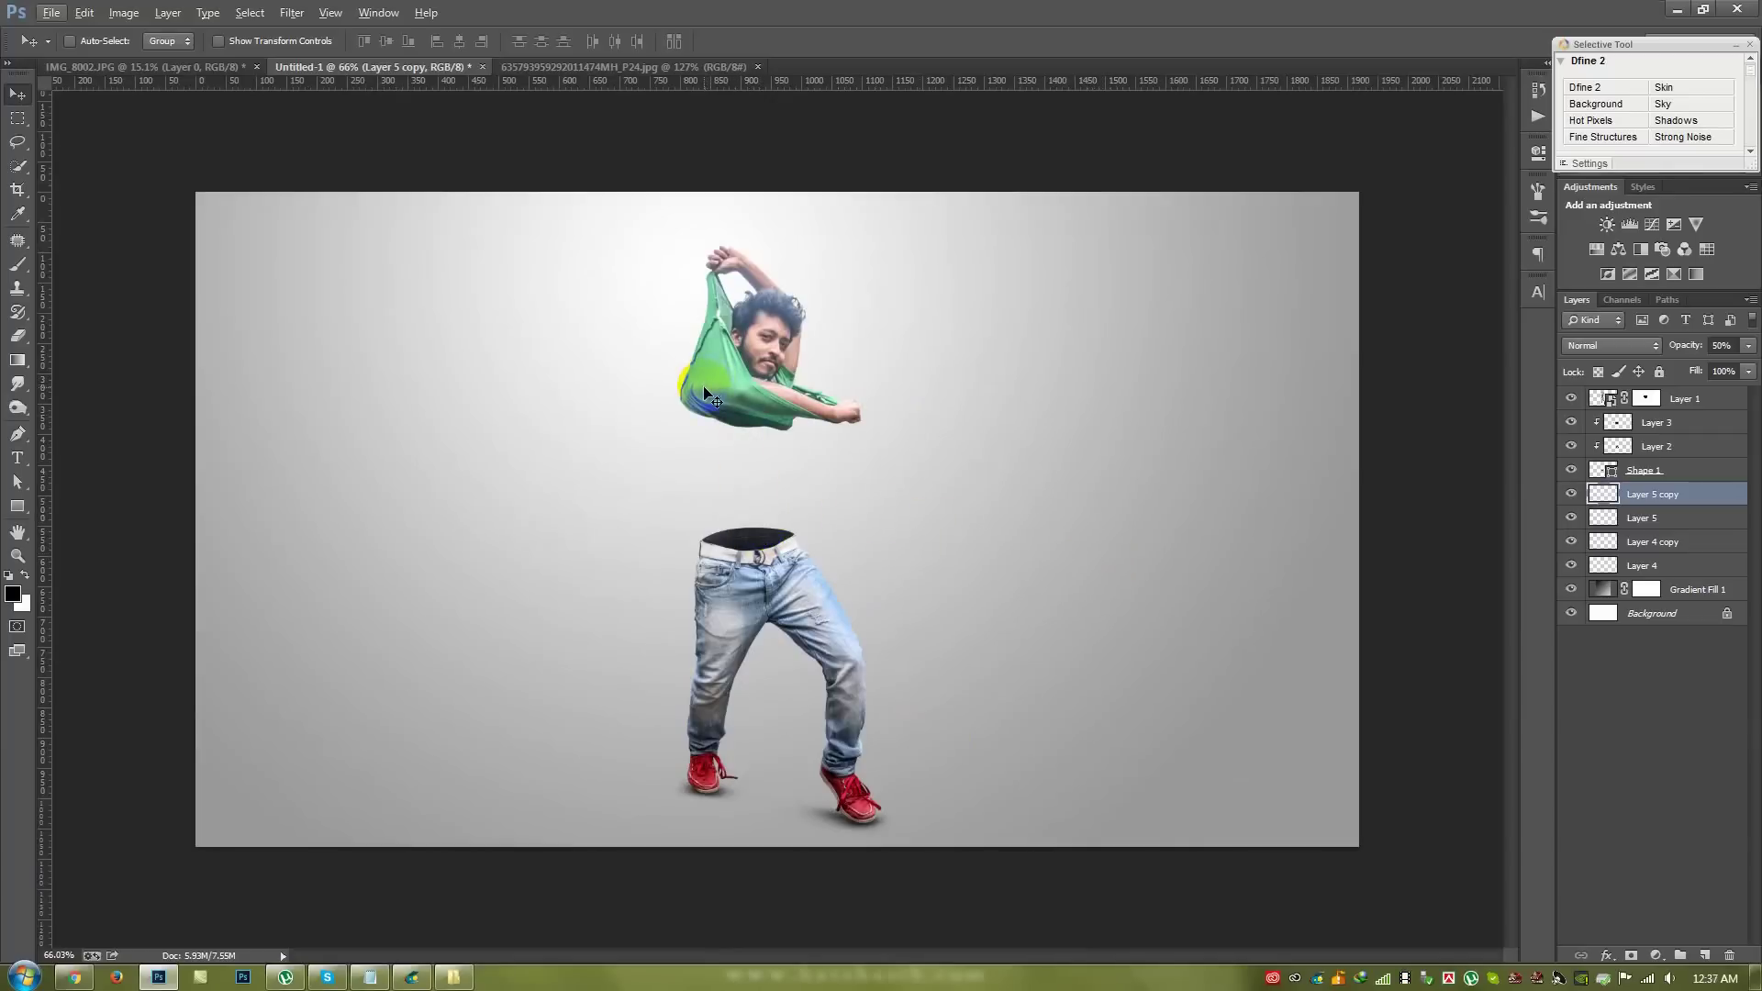
{"action": "left_click", "coordinate": [1708, 404]}
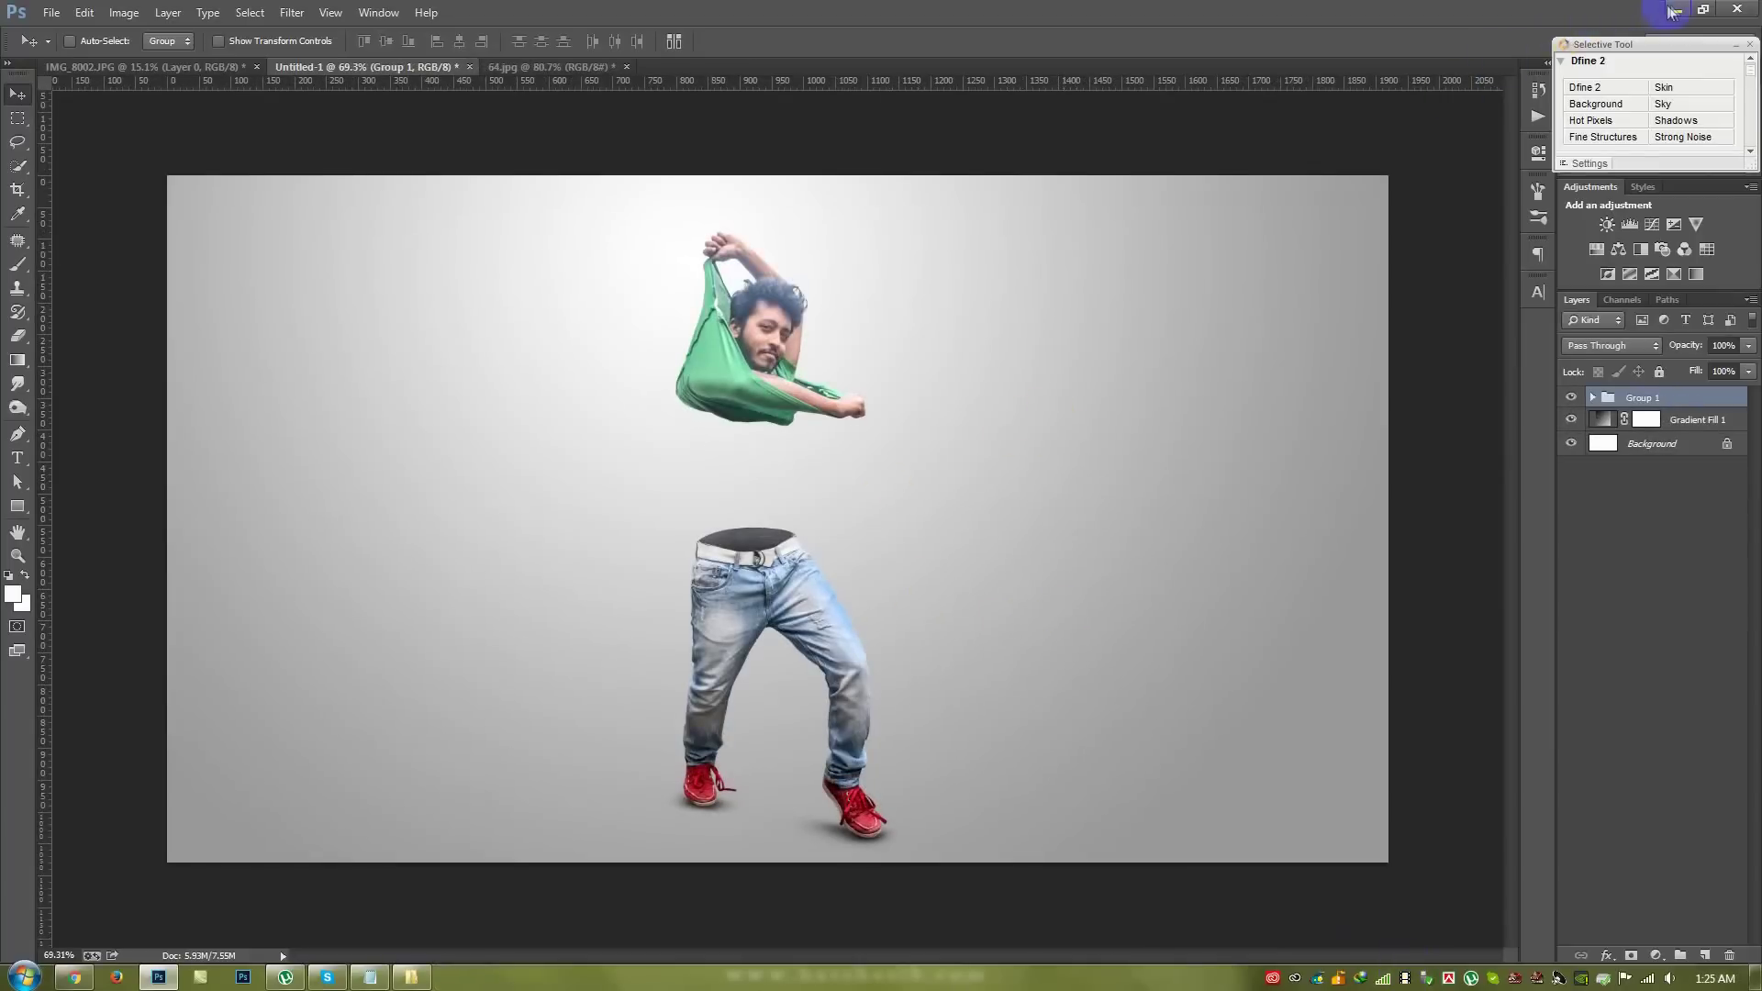
{"action": "left_click", "coordinate": [519, 67]}
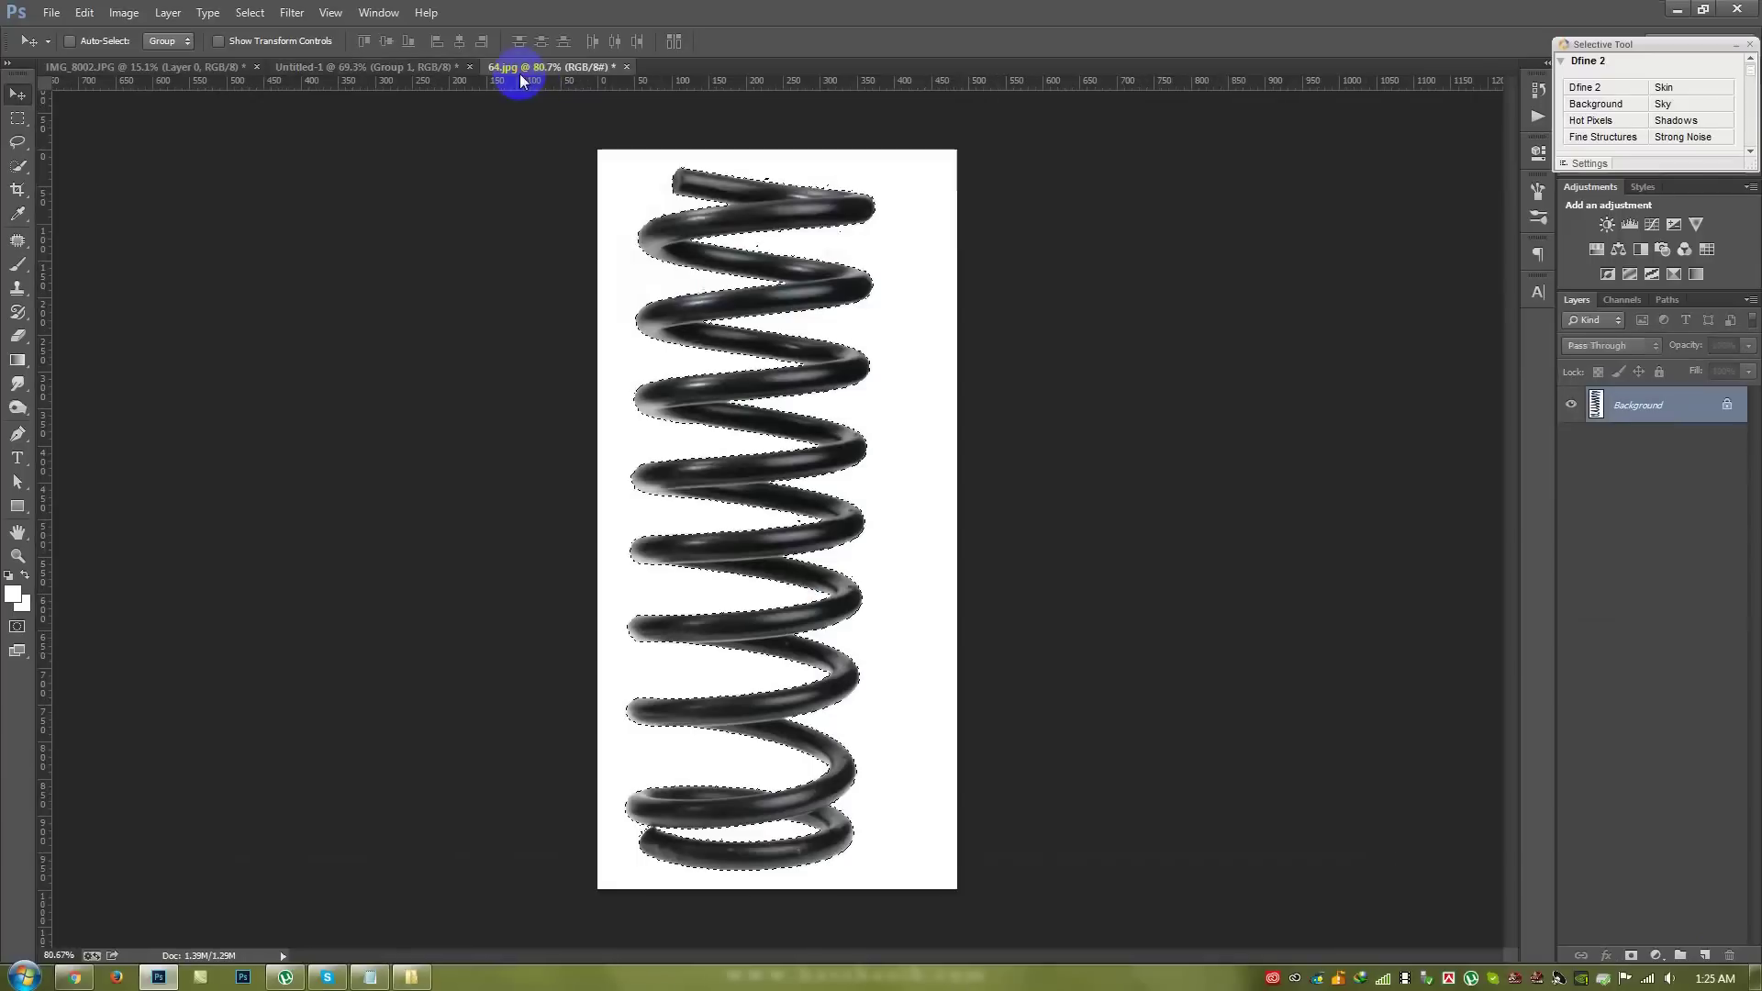
- Select the white background with Color Range at Fuzziness 25, then invert onto the spring
{"action": "key", "text": "ctrl+d"}
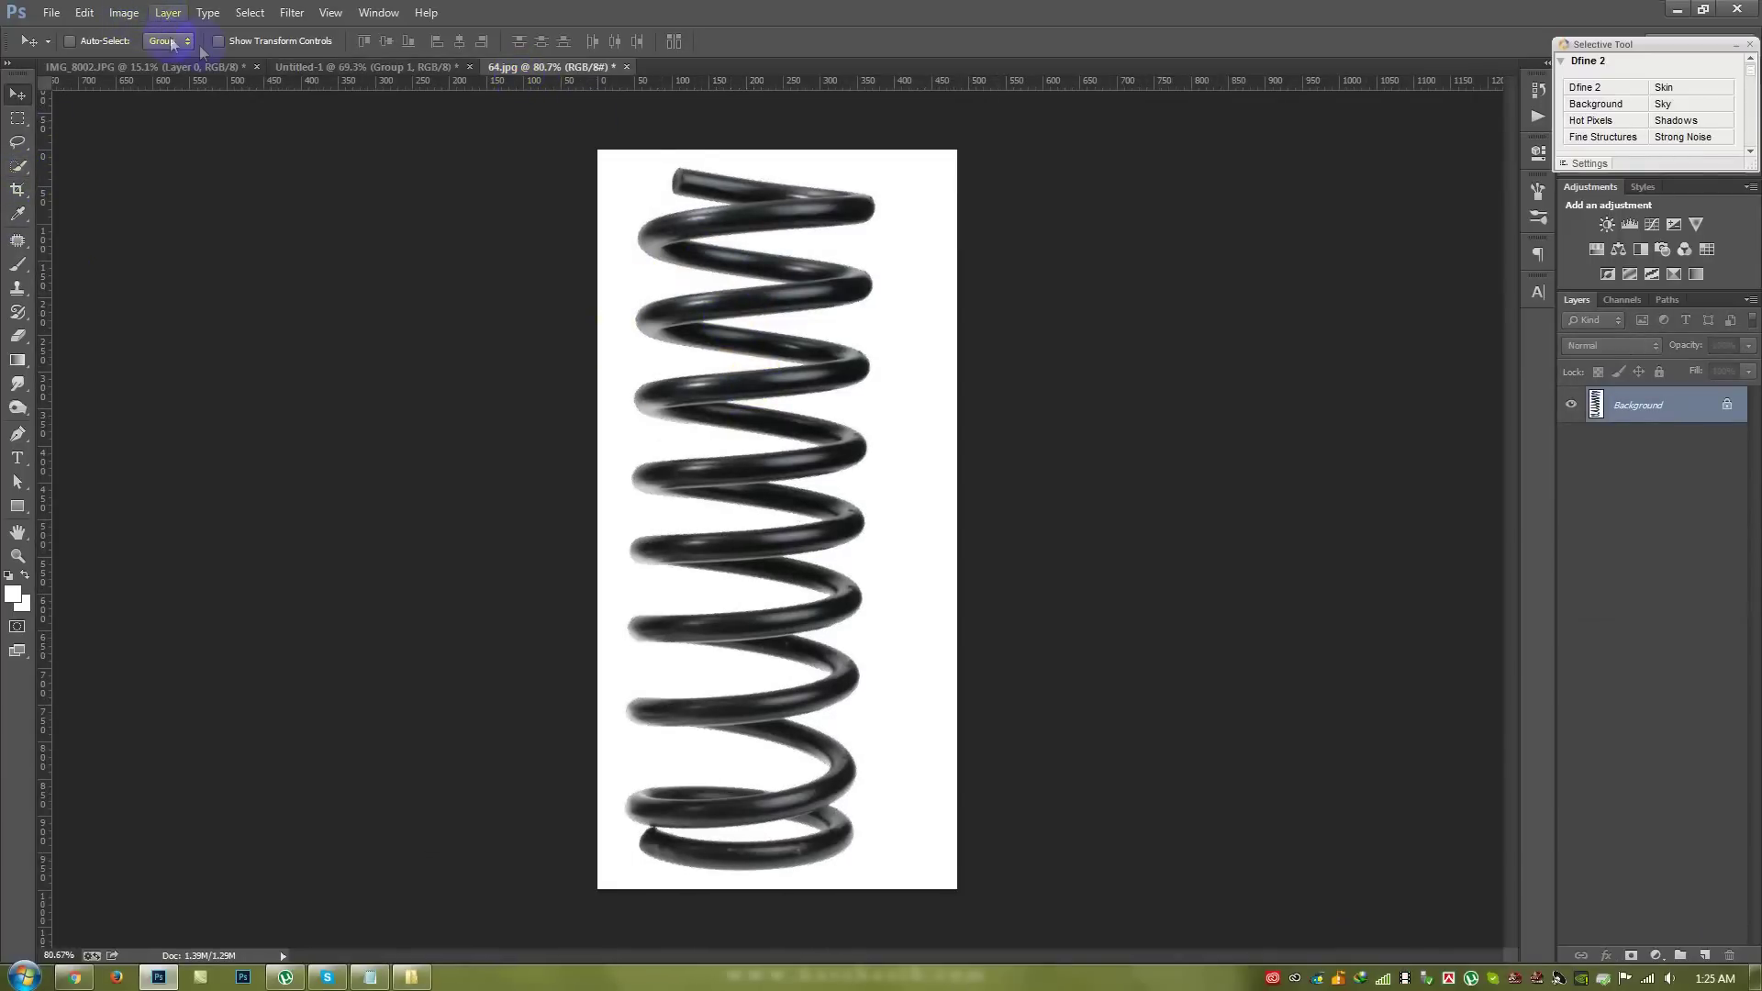
{"action": "left_click", "coordinate": [250, 12]}
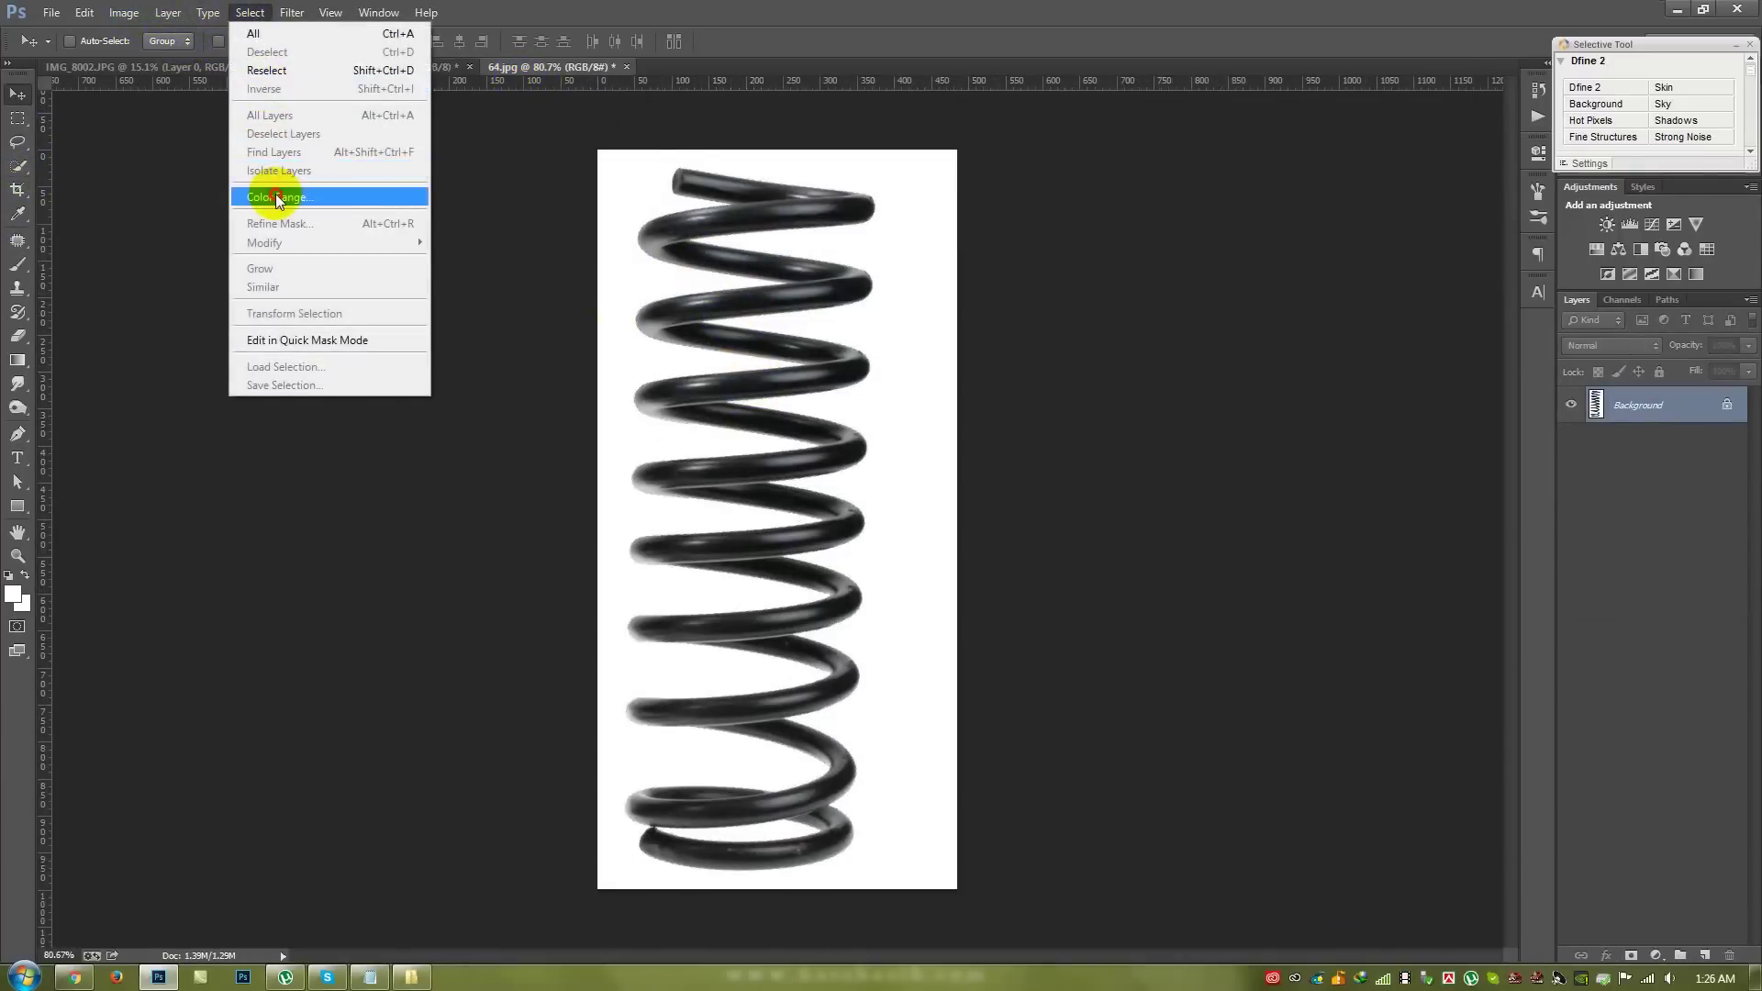
{"action": "left_click", "coordinate": [277, 198]}
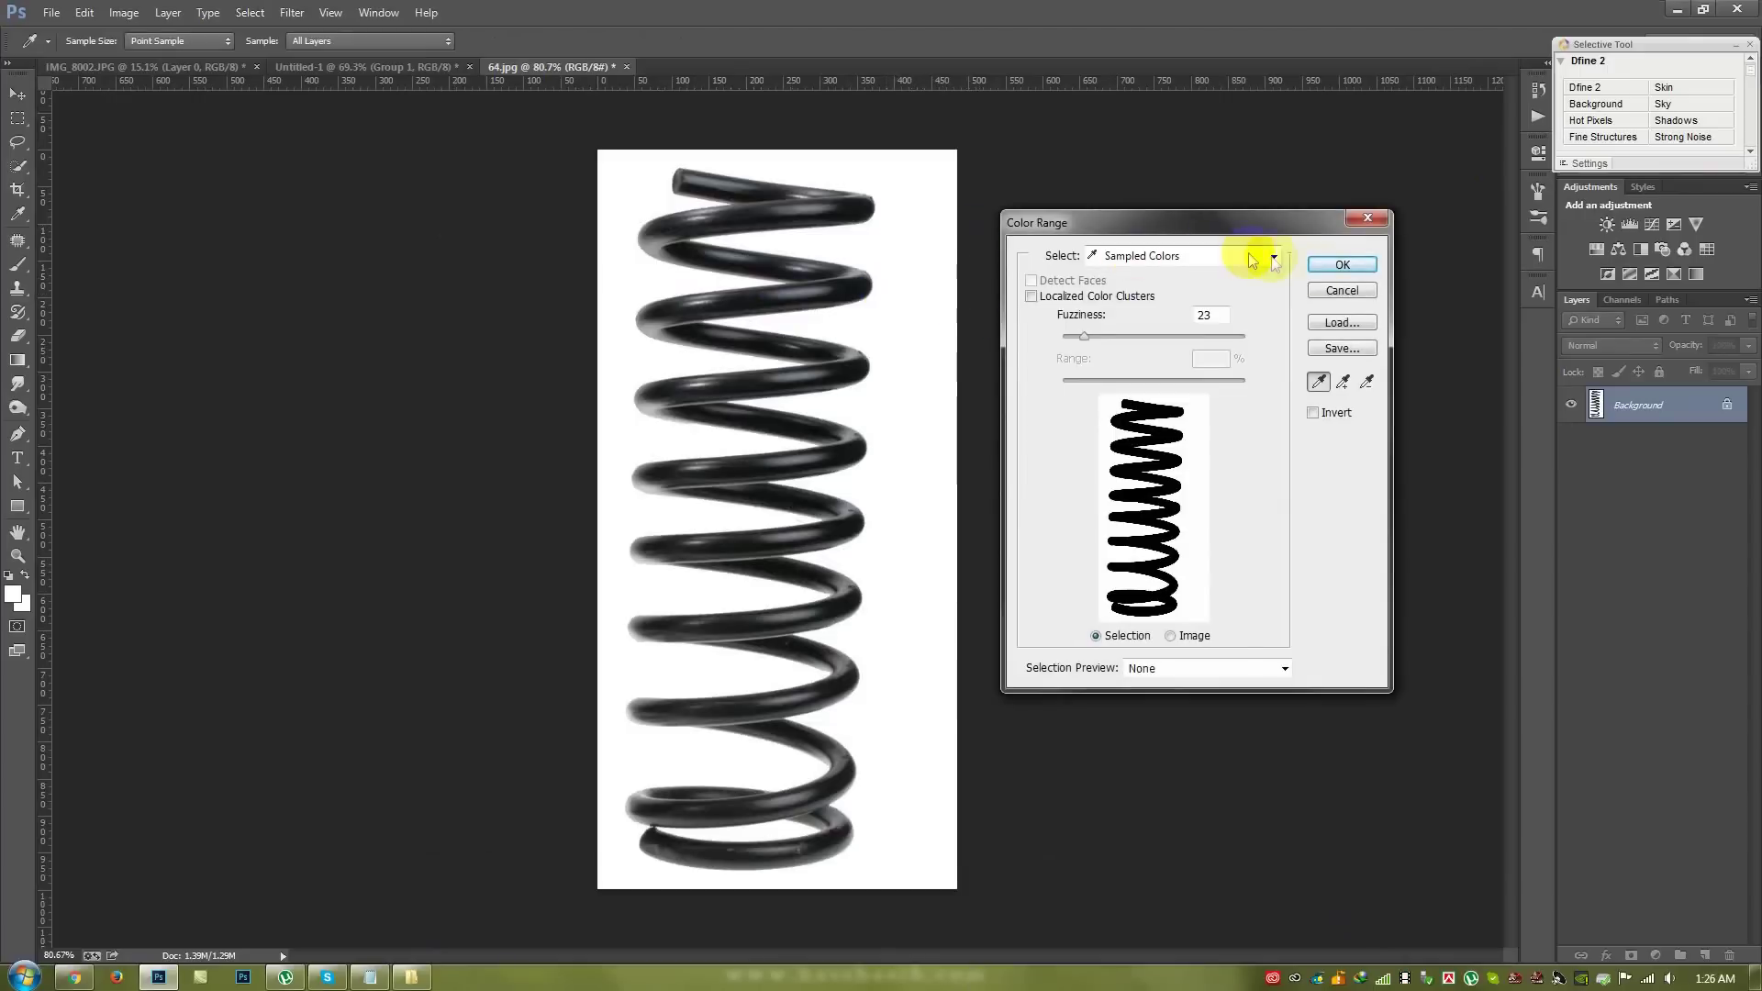
{"action": "double_click", "coordinate": [1209, 315]}
{"action": "type", "text": "25"}
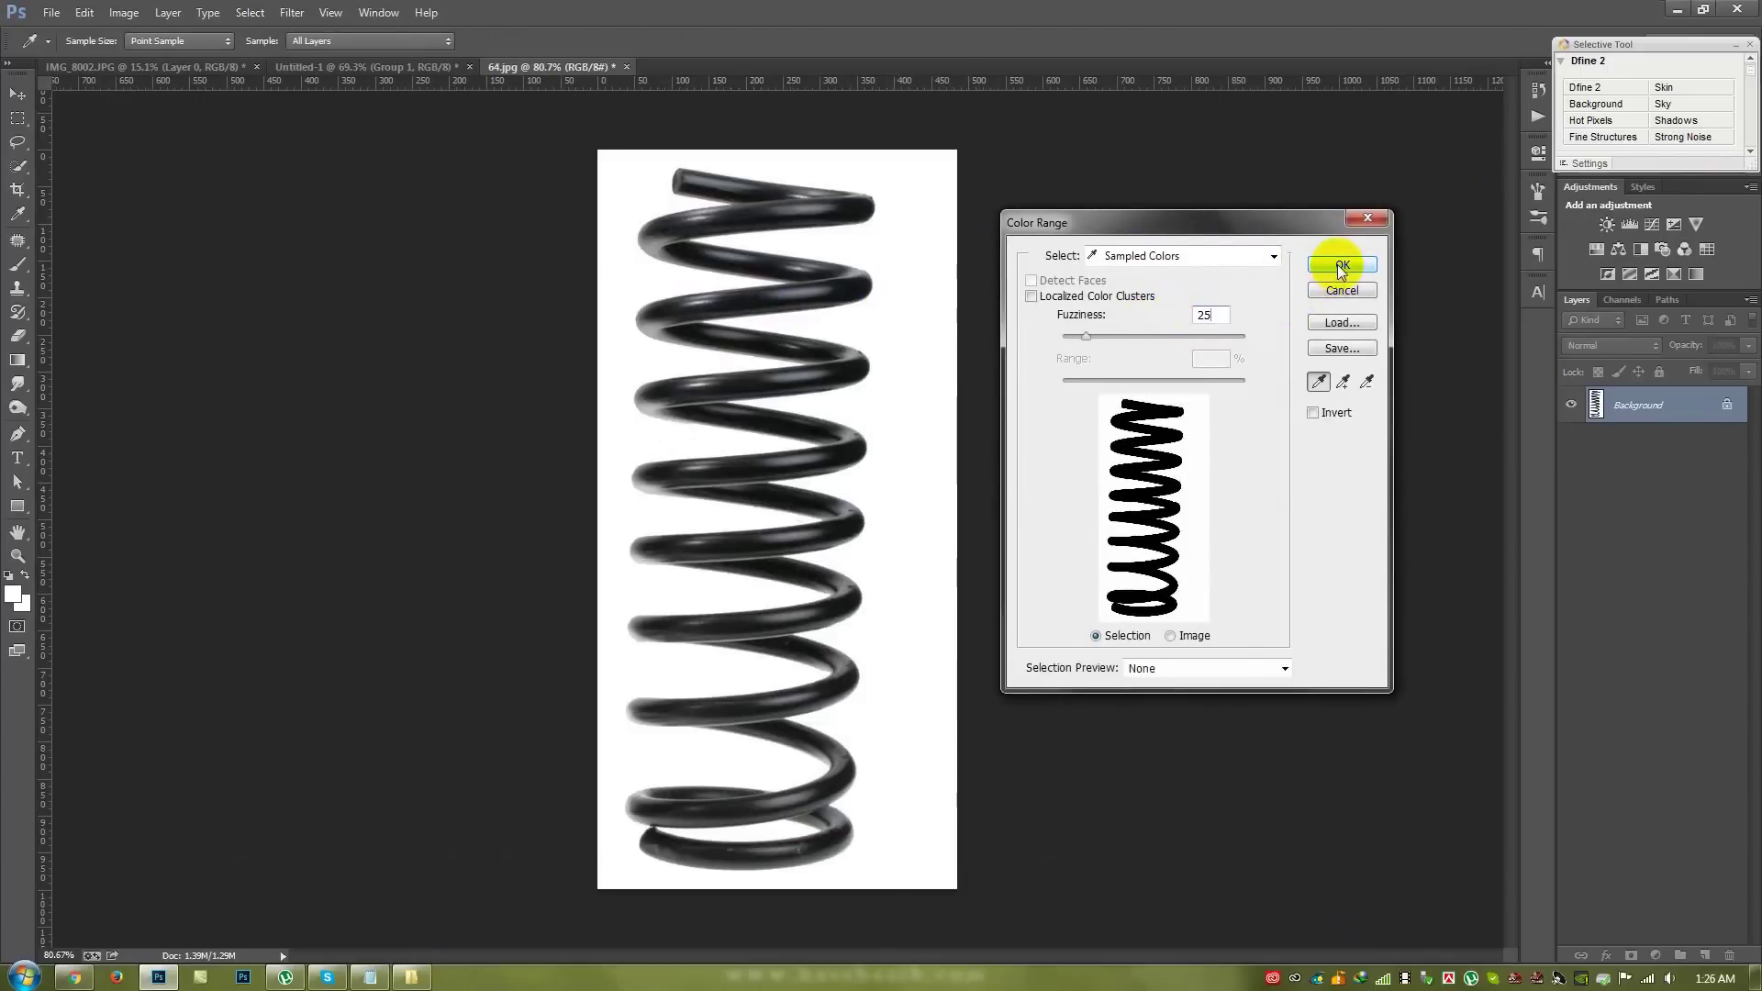
{"action": "left_click", "coordinate": [1341, 266]}
{"action": "key", "text": "v"}
{"action": "scroll", "coordinate": [945, 365], "scroll_direction": "up", "scroll_amount": 5}
{"action": "left_click", "coordinate": [250, 13]}
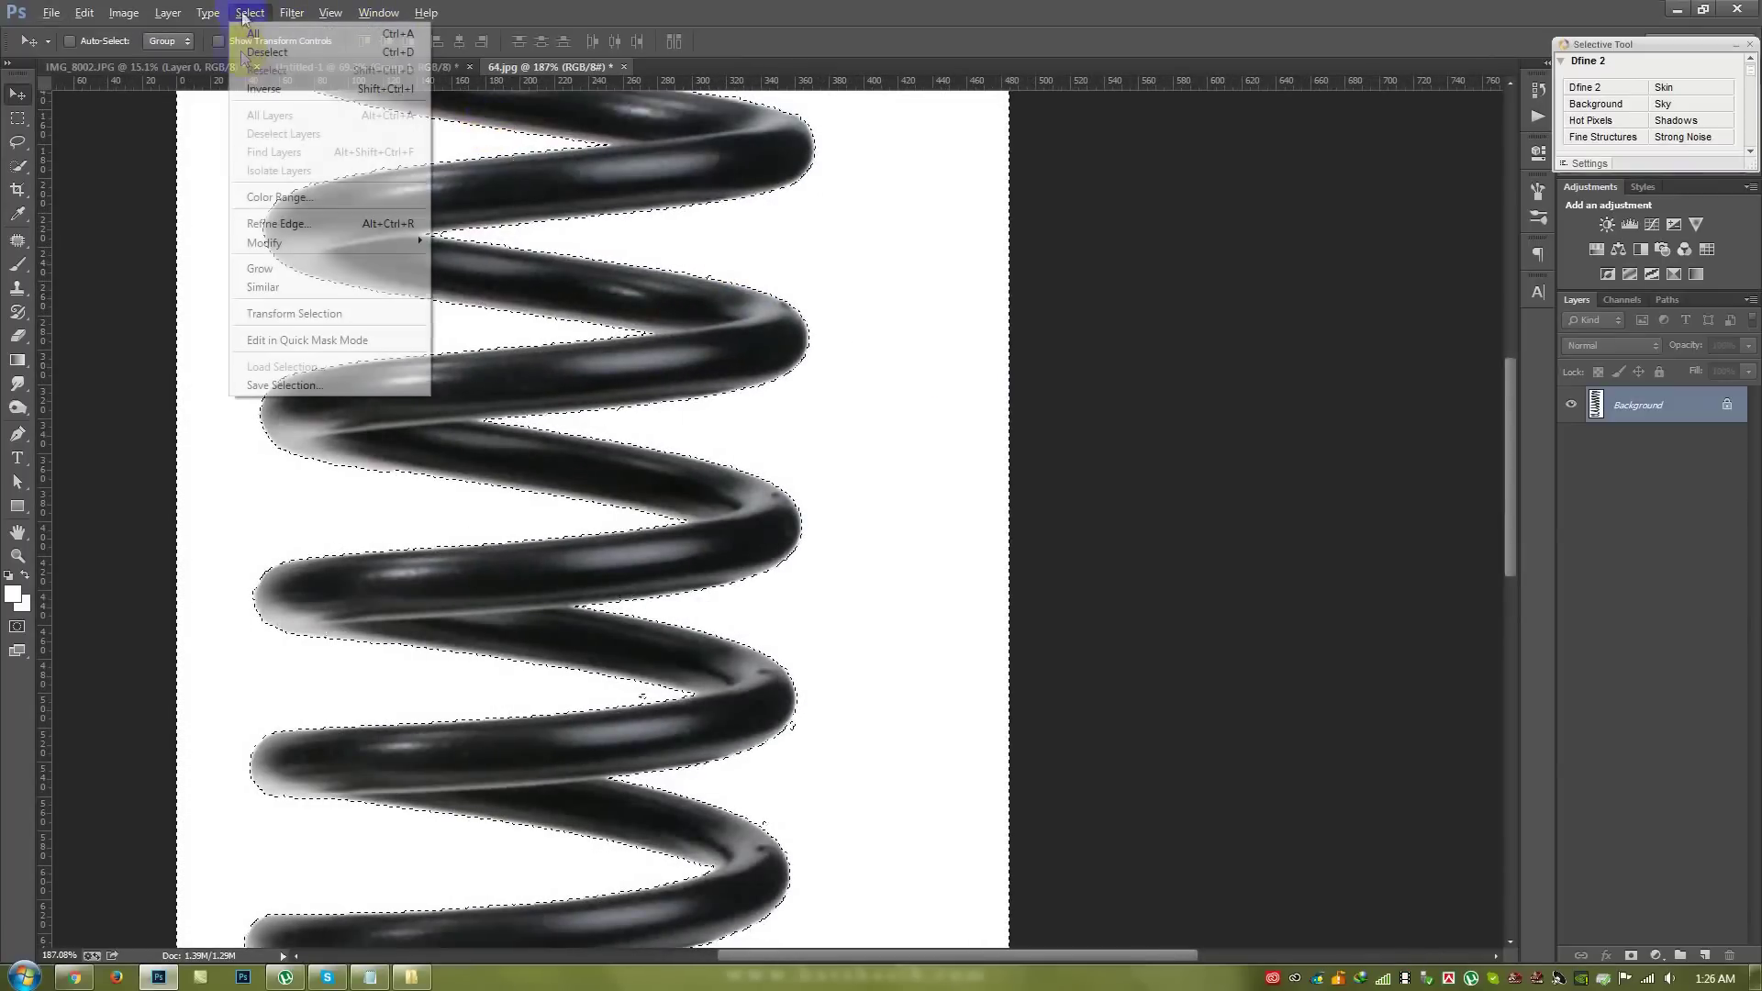
{"action": "left_click", "coordinate": [268, 90]}
- Expand the spring selection, then contract it to tighten the edges
{"action": "left_click", "coordinate": [124, 13]}
{"action": "mouse_move", "coordinate": [265, 242]}
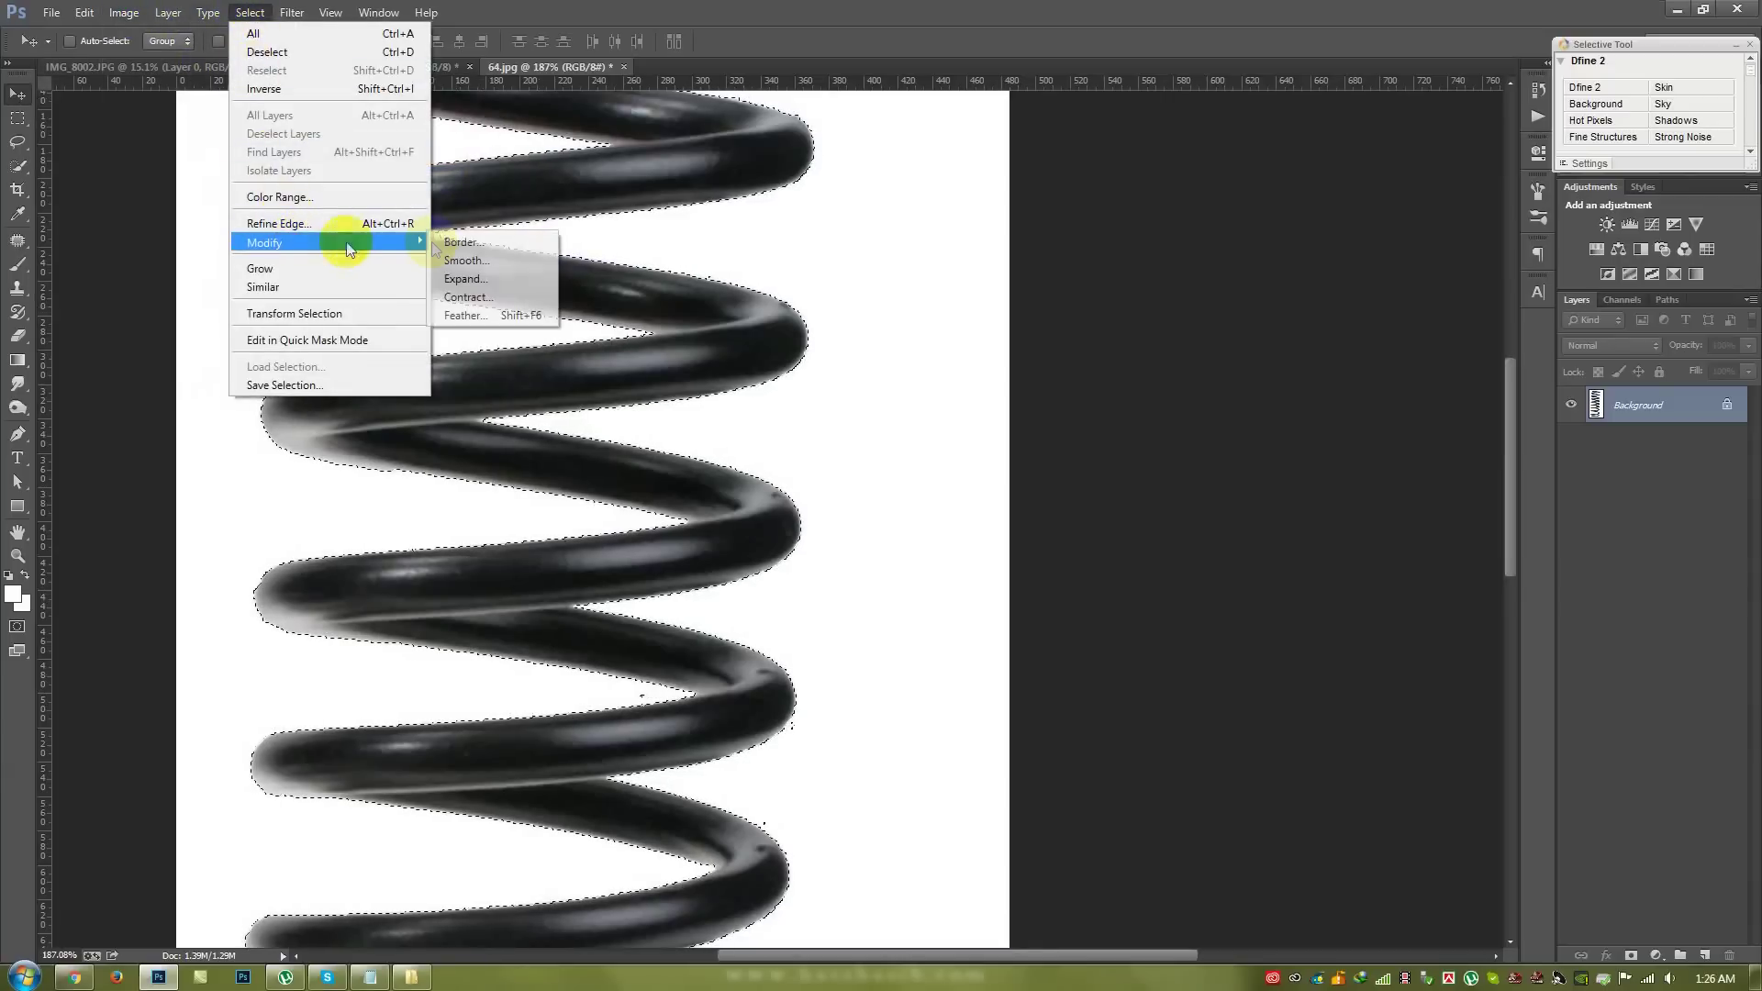
{"action": "left_click", "coordinate": [468, 285]}
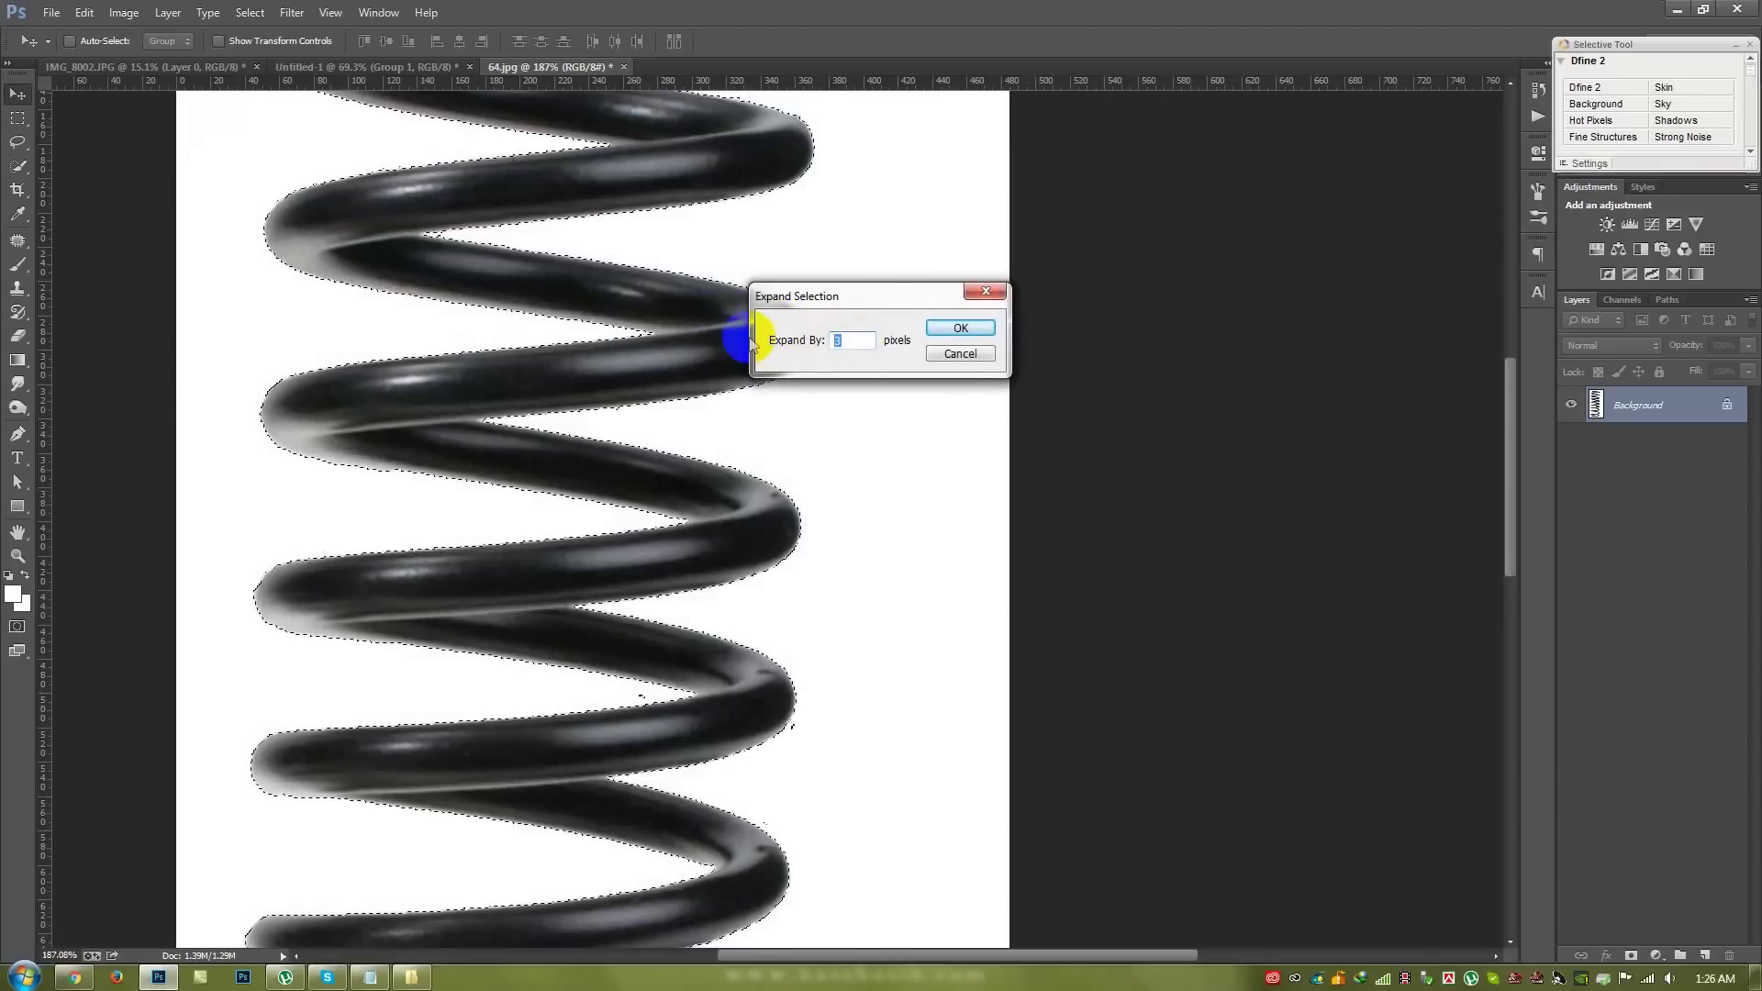
{"action": "type", "text": "1"}
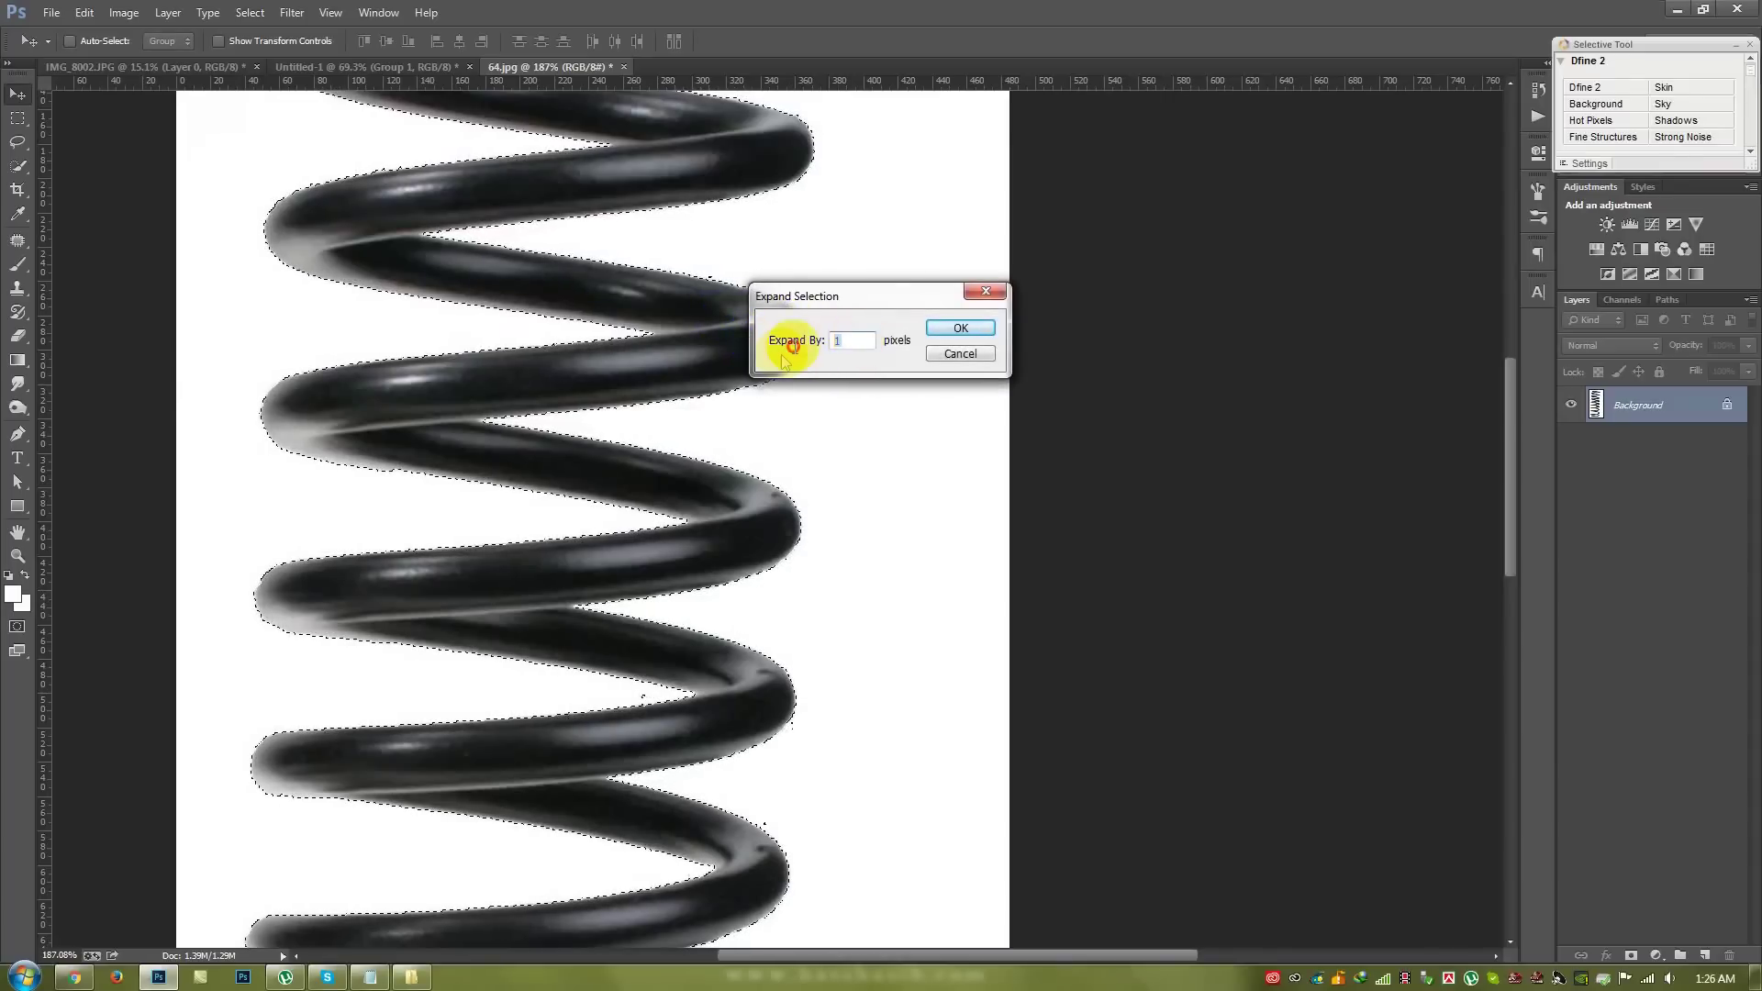
{"action": "type", "text": "2"}
{"action": "left_click", "coordinate": [982, 334]}
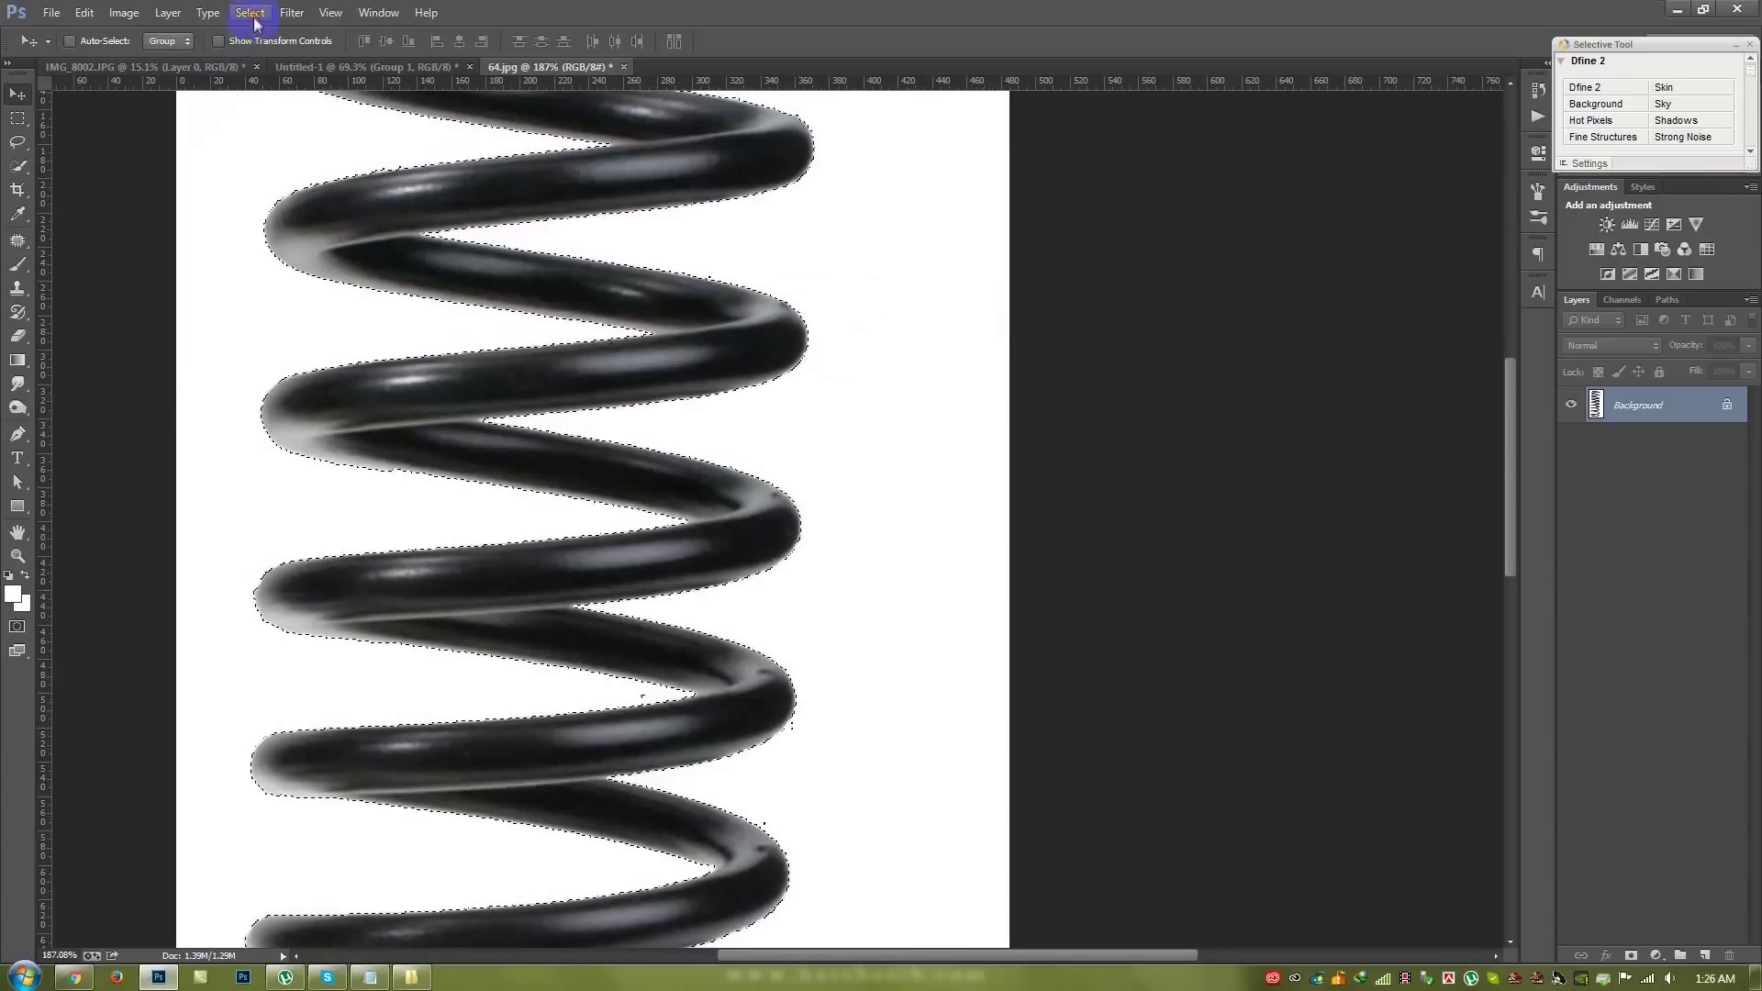
{"action": "left_click", "coordinate": [252, 14]}
{"action": "mouse_move", "coordinate": [264, 243]}
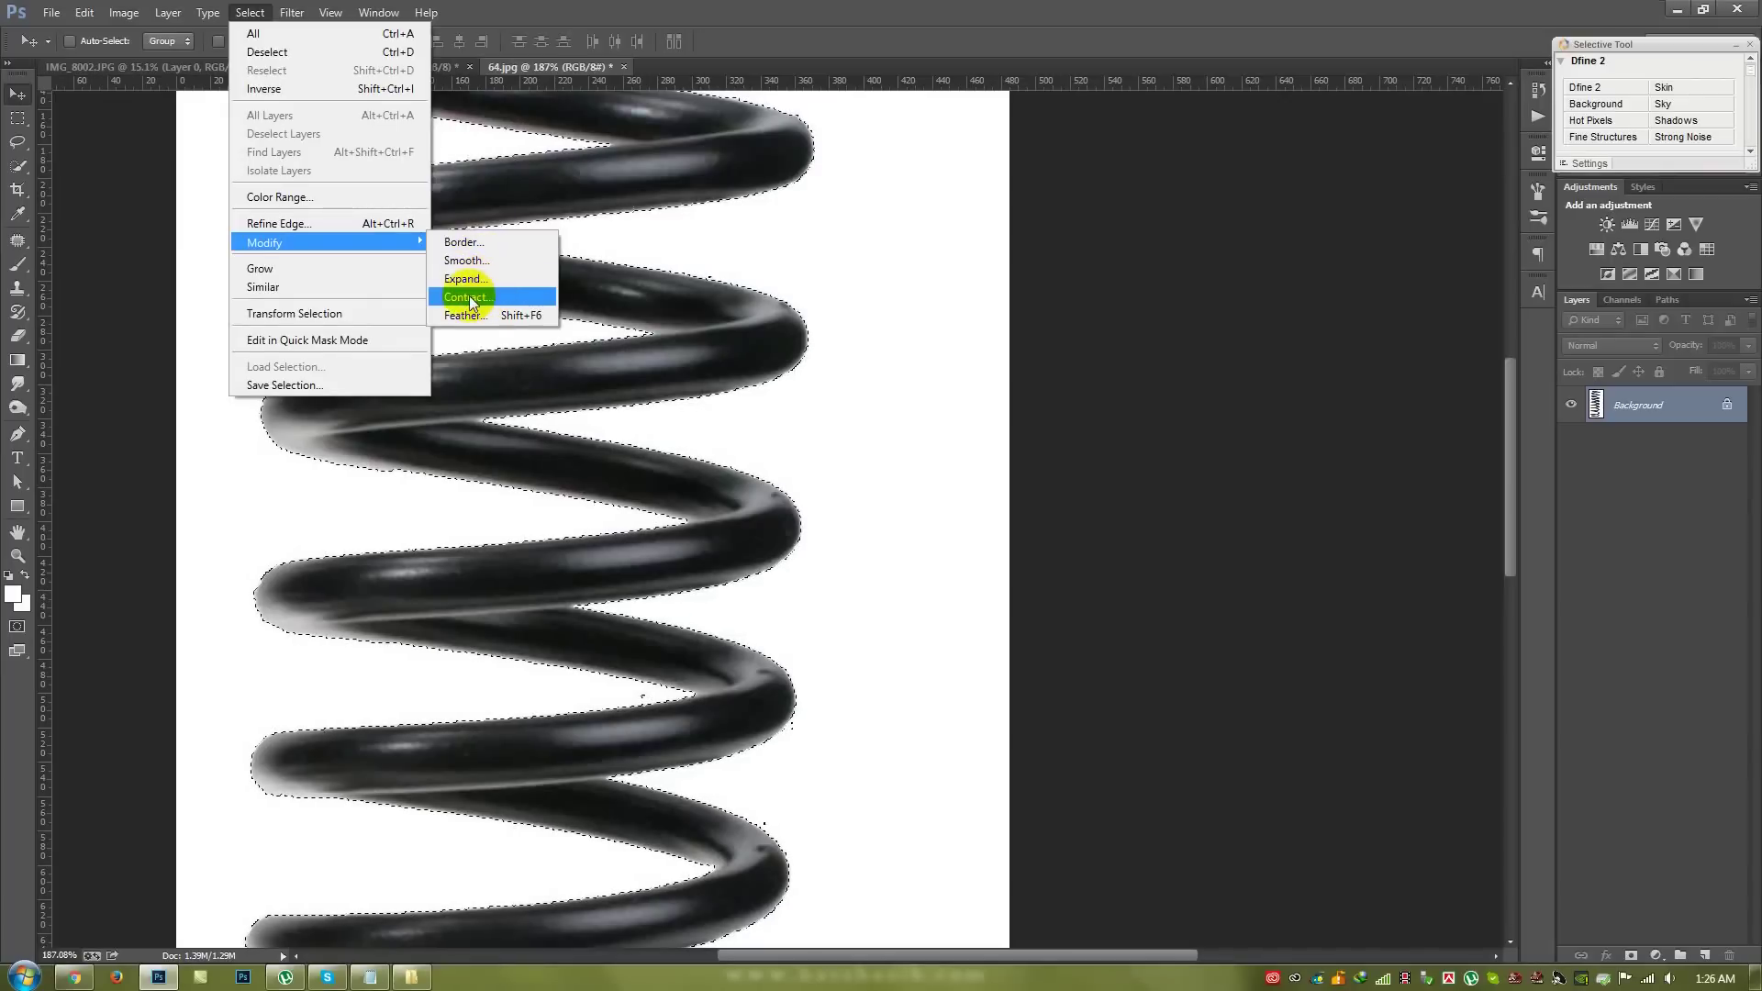
{"action": "left_click", "coordinate": [468, 296]}
{"action": "left_click", "coordinate": [980, 332]}
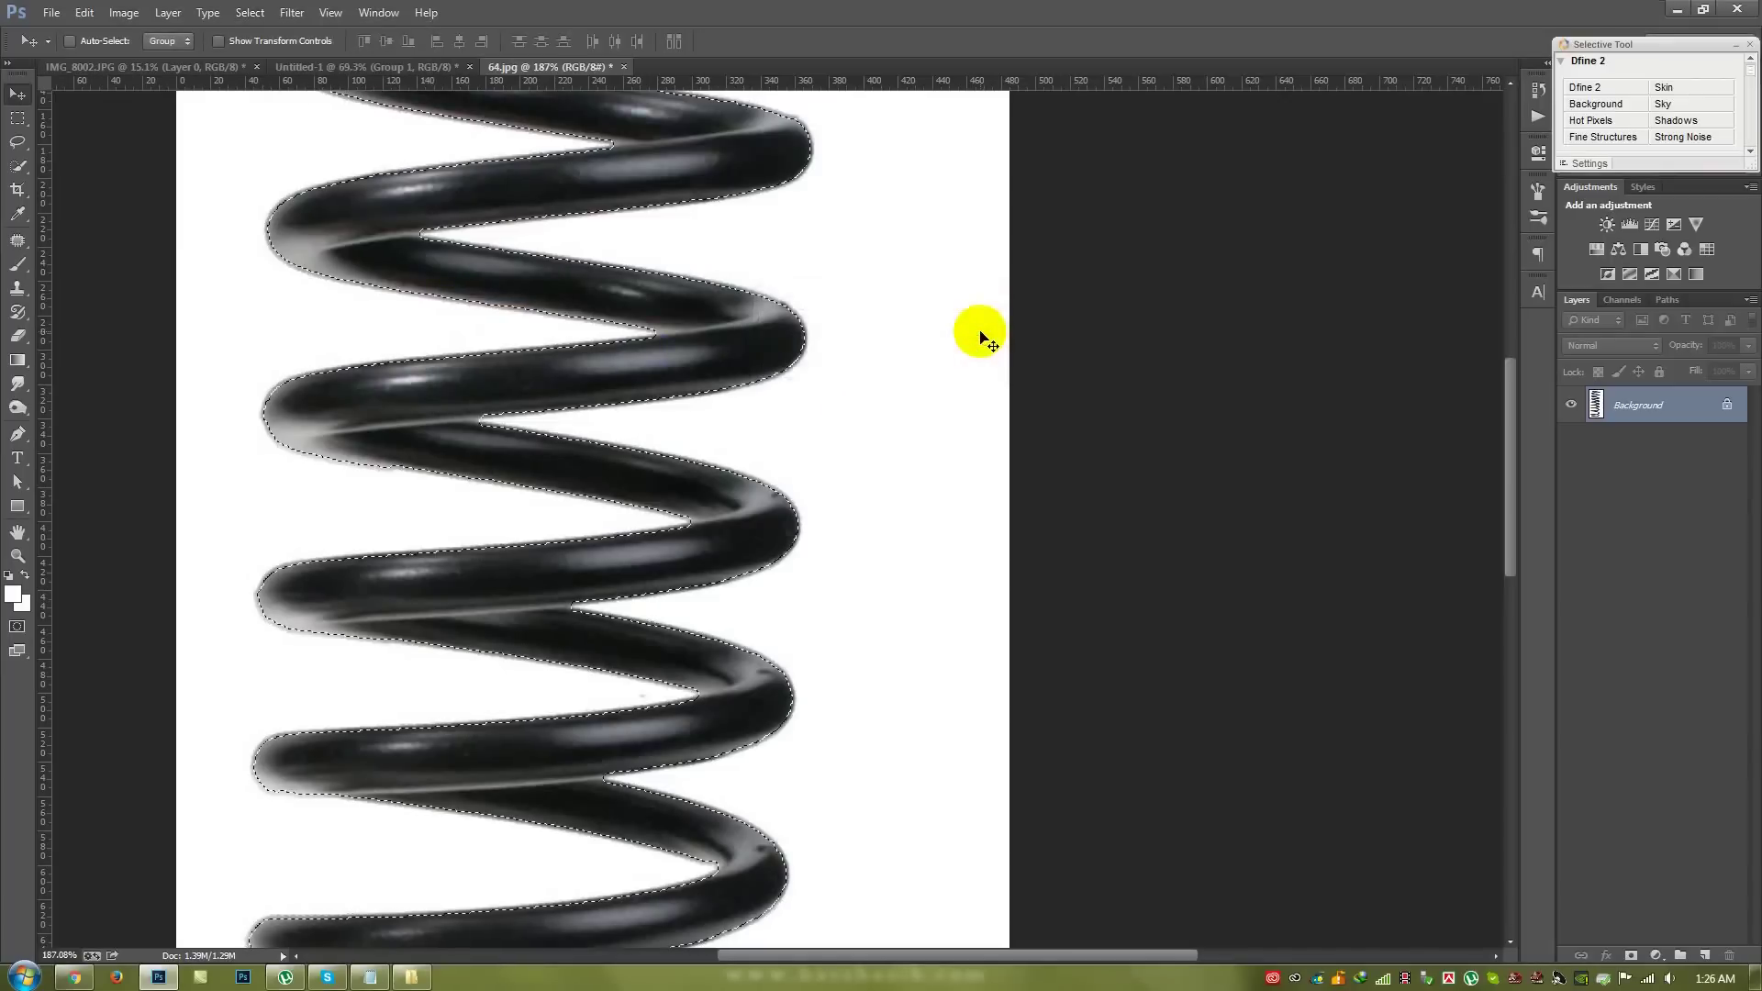
{"action": "scroll", "coordinate": [711, 390], "scroll_direction": "down", "scroll_amount": 1, "text": "alt"}
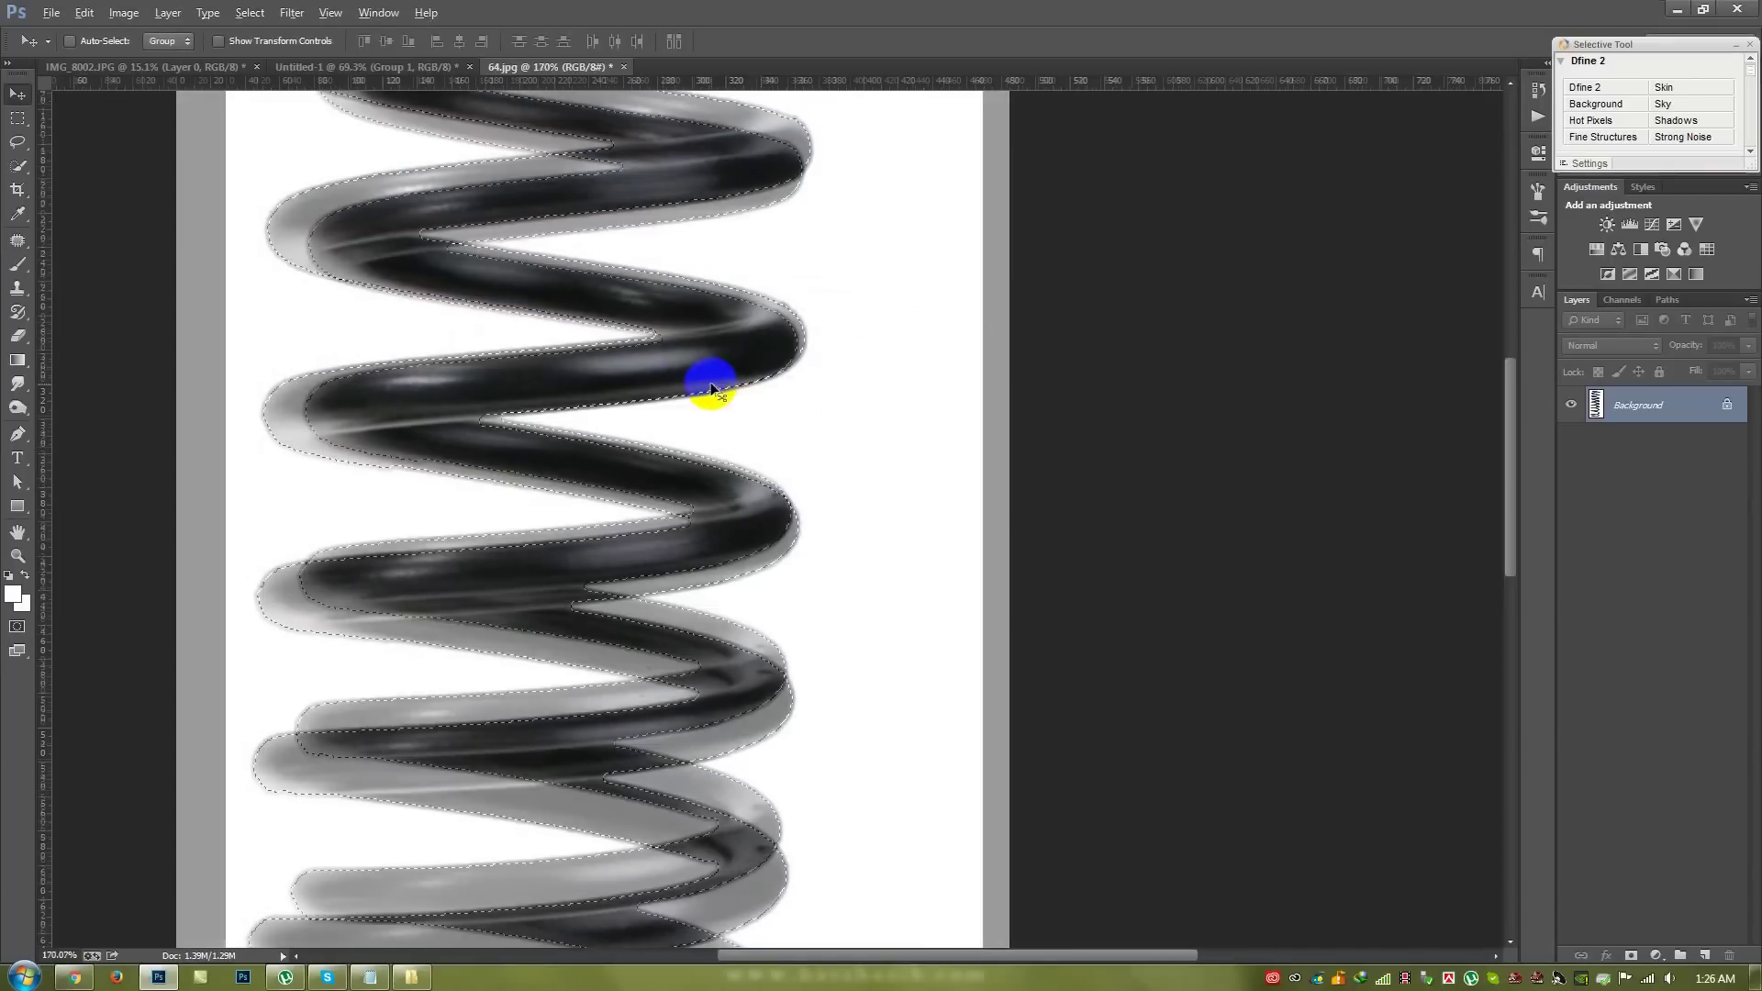
{"action": "scroll", "coordinate": [712, 390], "scroll_direction": "down", "scroll_amount": 2, "text": "alt"}
{"action": "scroll", "coordinate": [706, 385], "scroll_direction": "down", "scroll_amount": 3, "text": "alt"}
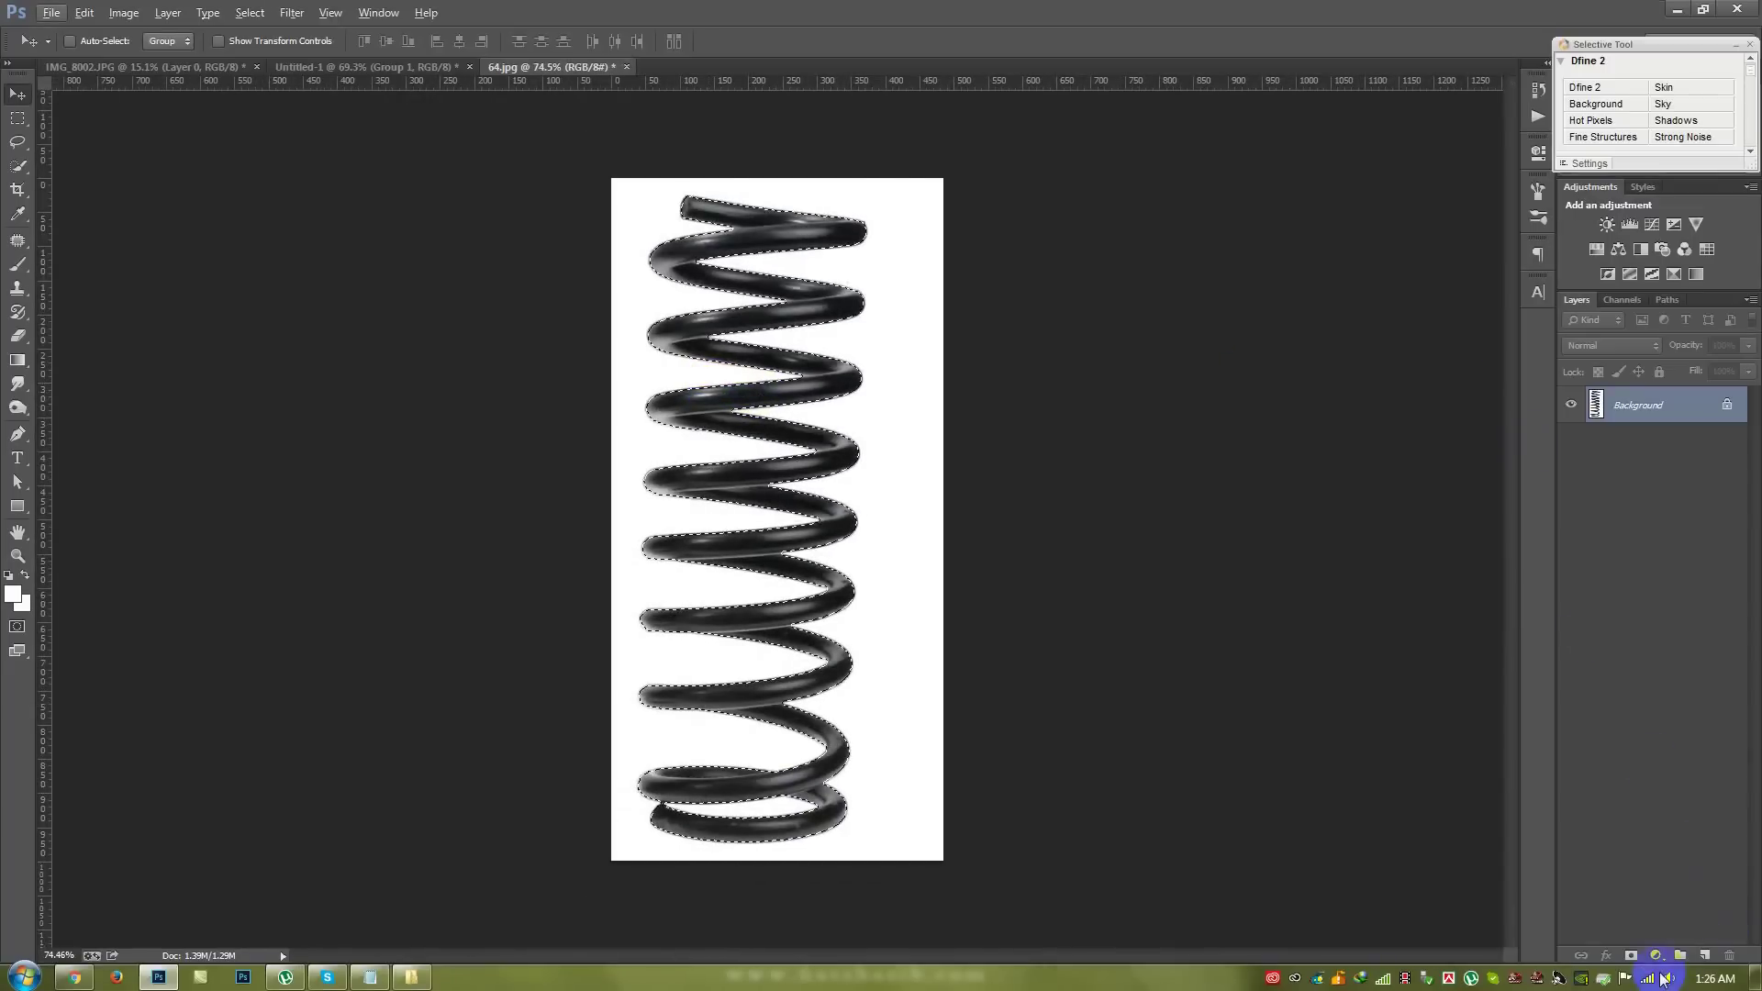
- Mask the spring's white background, copy it into the composite, and place it inside Group 1 under Layer 1
{"action": "left_click", "coordinate": [1630, 955]}
{"action": "mouse_move", "coordinate": [729, 418]}
{"action": "left_mouse_down"}
{"action": "mouse_move", "coordinate": [587, 349]}
{"action": "mouse_move", "coordinate": [752, 431]}
{"action": "left_mouse_up"}
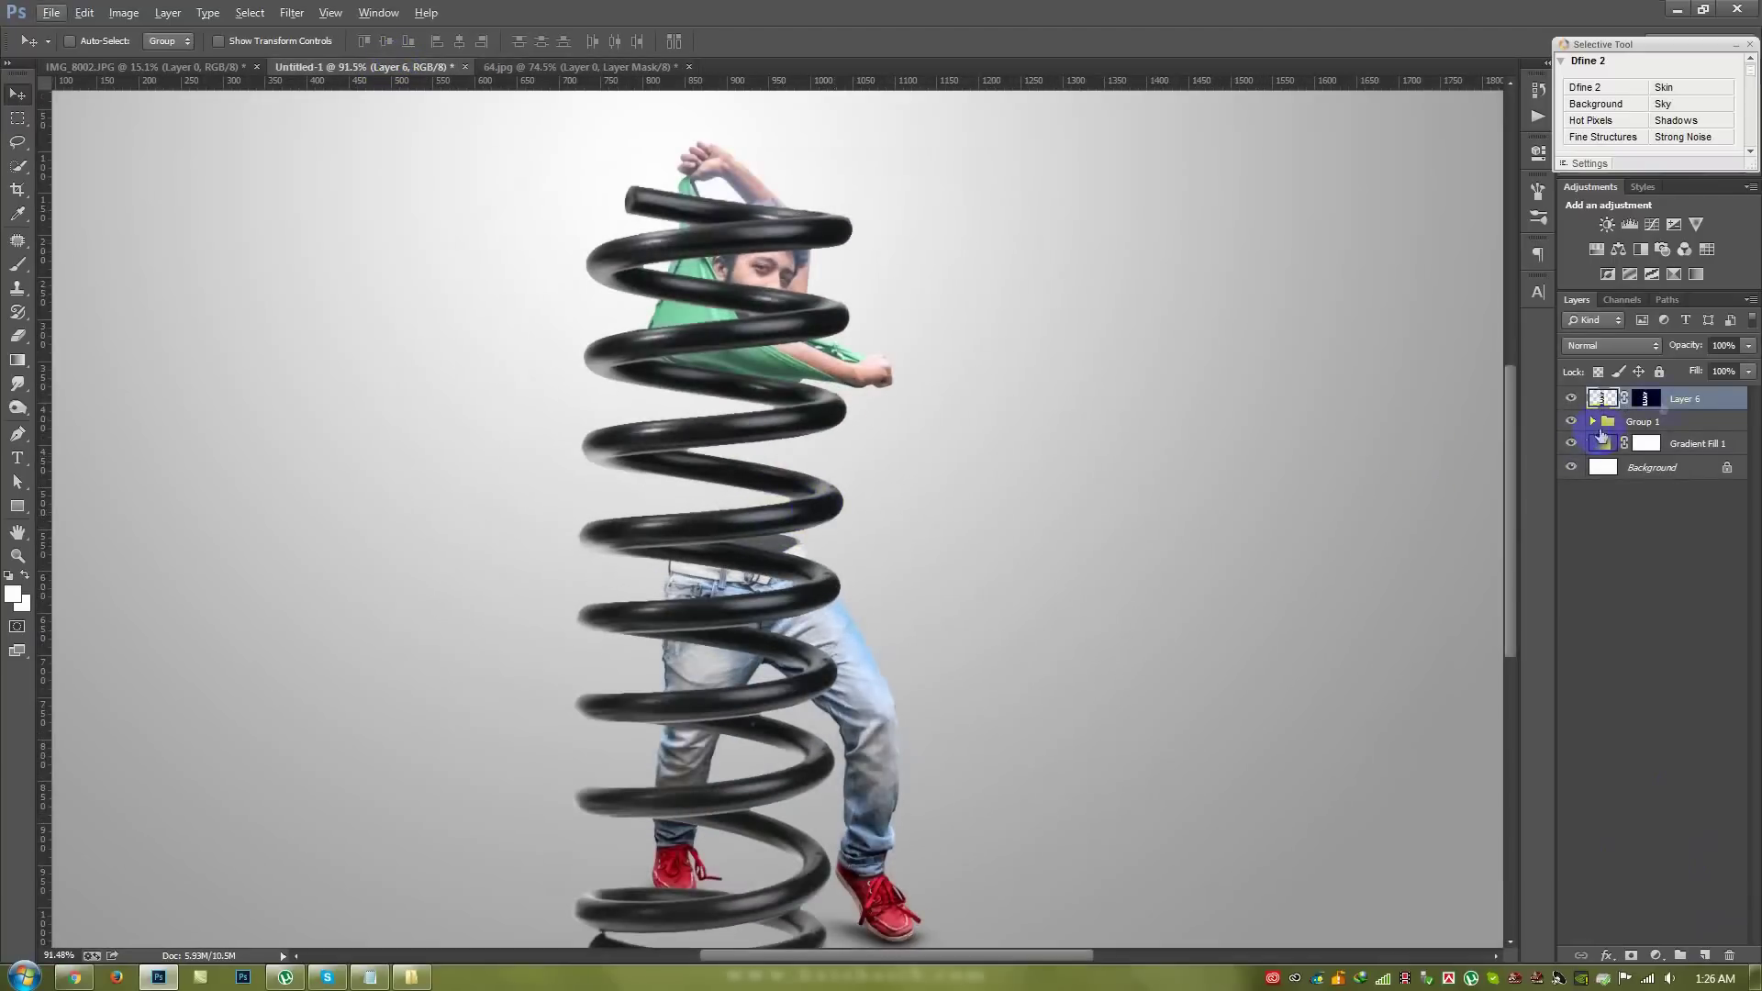
{"action": "left_click", "coordinate": [1594, 421]}
{"action": "mouse_move", "coordinate": [1679, 399]}
{"action": "left_mouse_down"}
{"action": "mouse_move", "coordinate": [1688, 516]}
{"action": "mouse_move", "coordinate": [1676, 488]}
{"action": "left_mouse_up"}
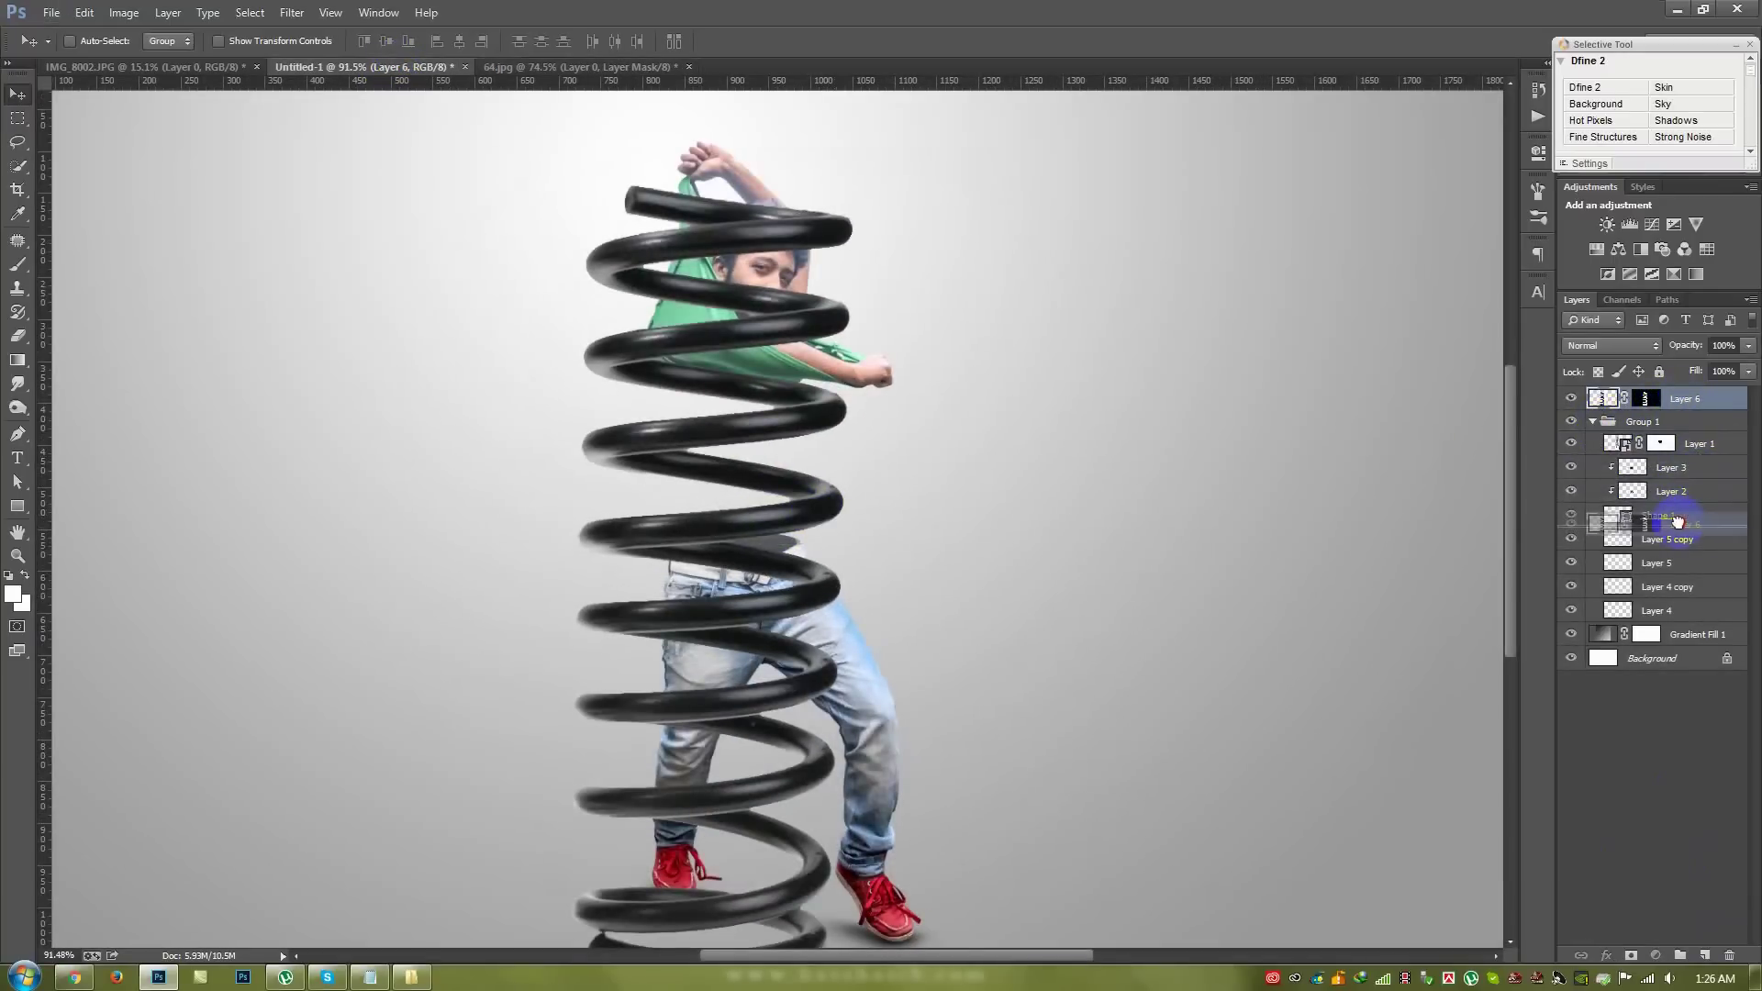
{"action": "left_click_drag", "start_coordinate": [1676, 489], "coordinate": [1672, 456]}
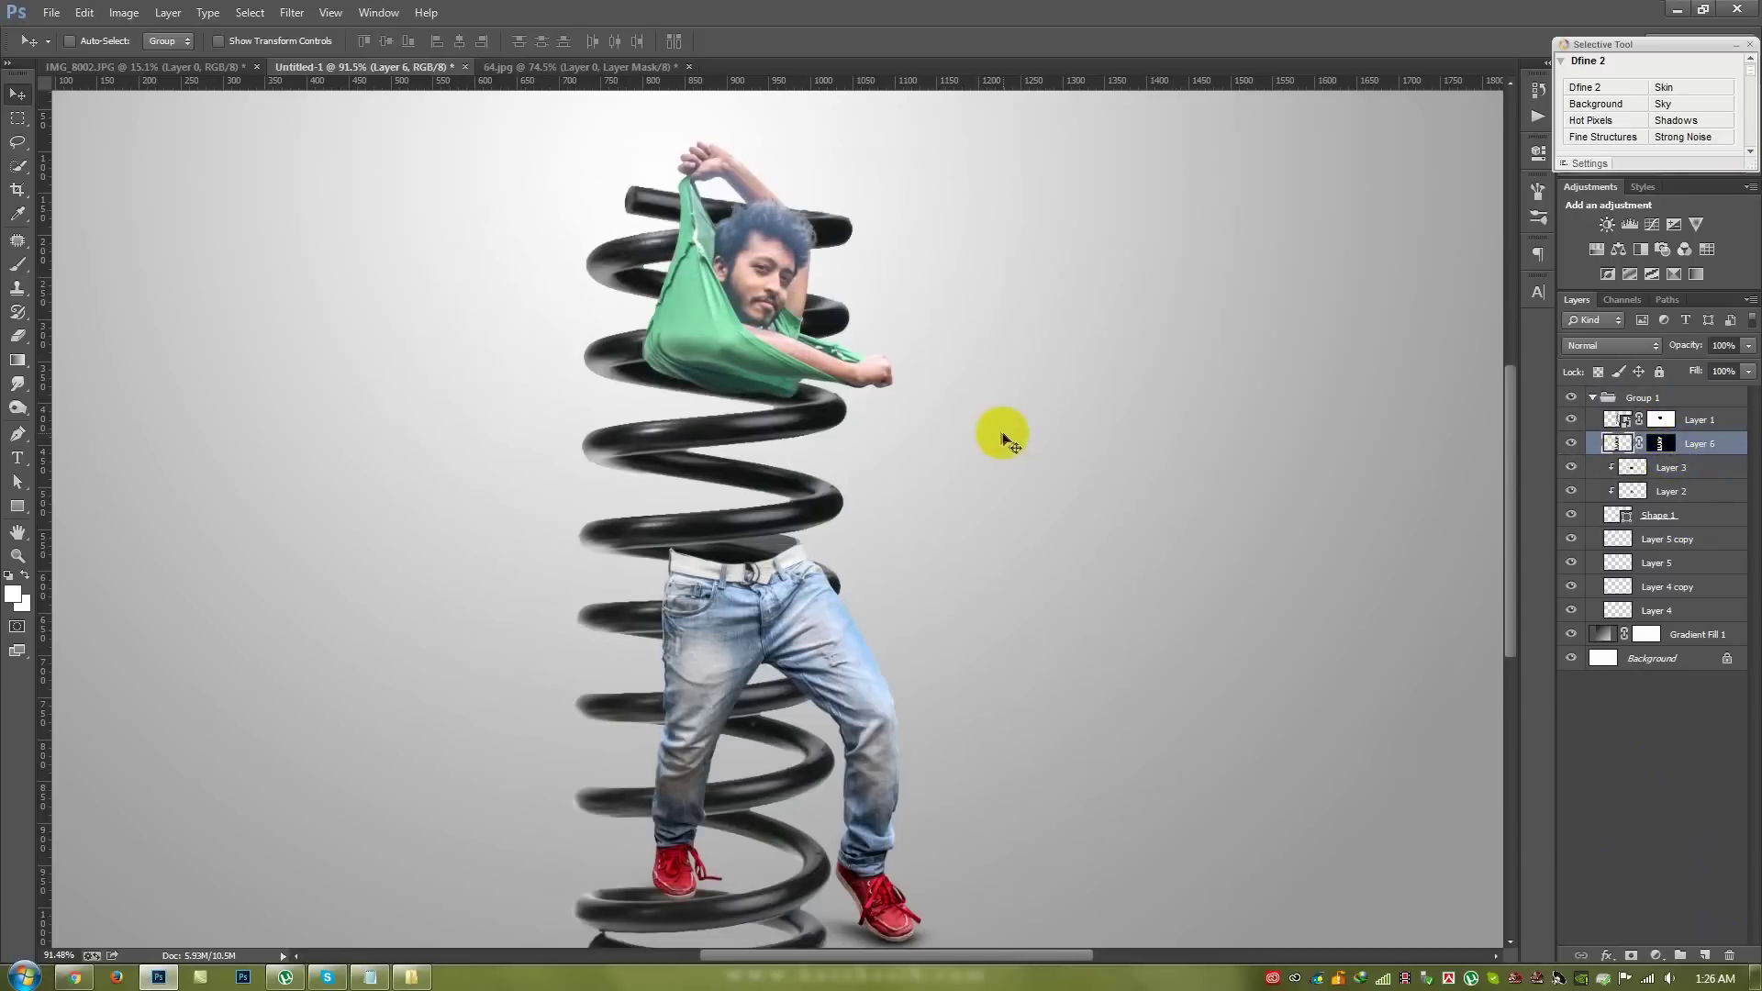
- Scale and narrow the spring to fit between the shirt and jeans
{"action": "key", "text": "ctrl+t"}
{"action": "mouse_move", "coordinate": [945, 164]}
{"action": "left_mouse_down"}
{"action": "mouse_move", "coordinate": [806, 457]}
{"action": "mouse_move", "coordinate": [782, 345]}
{"action": "left_mouse_up"}
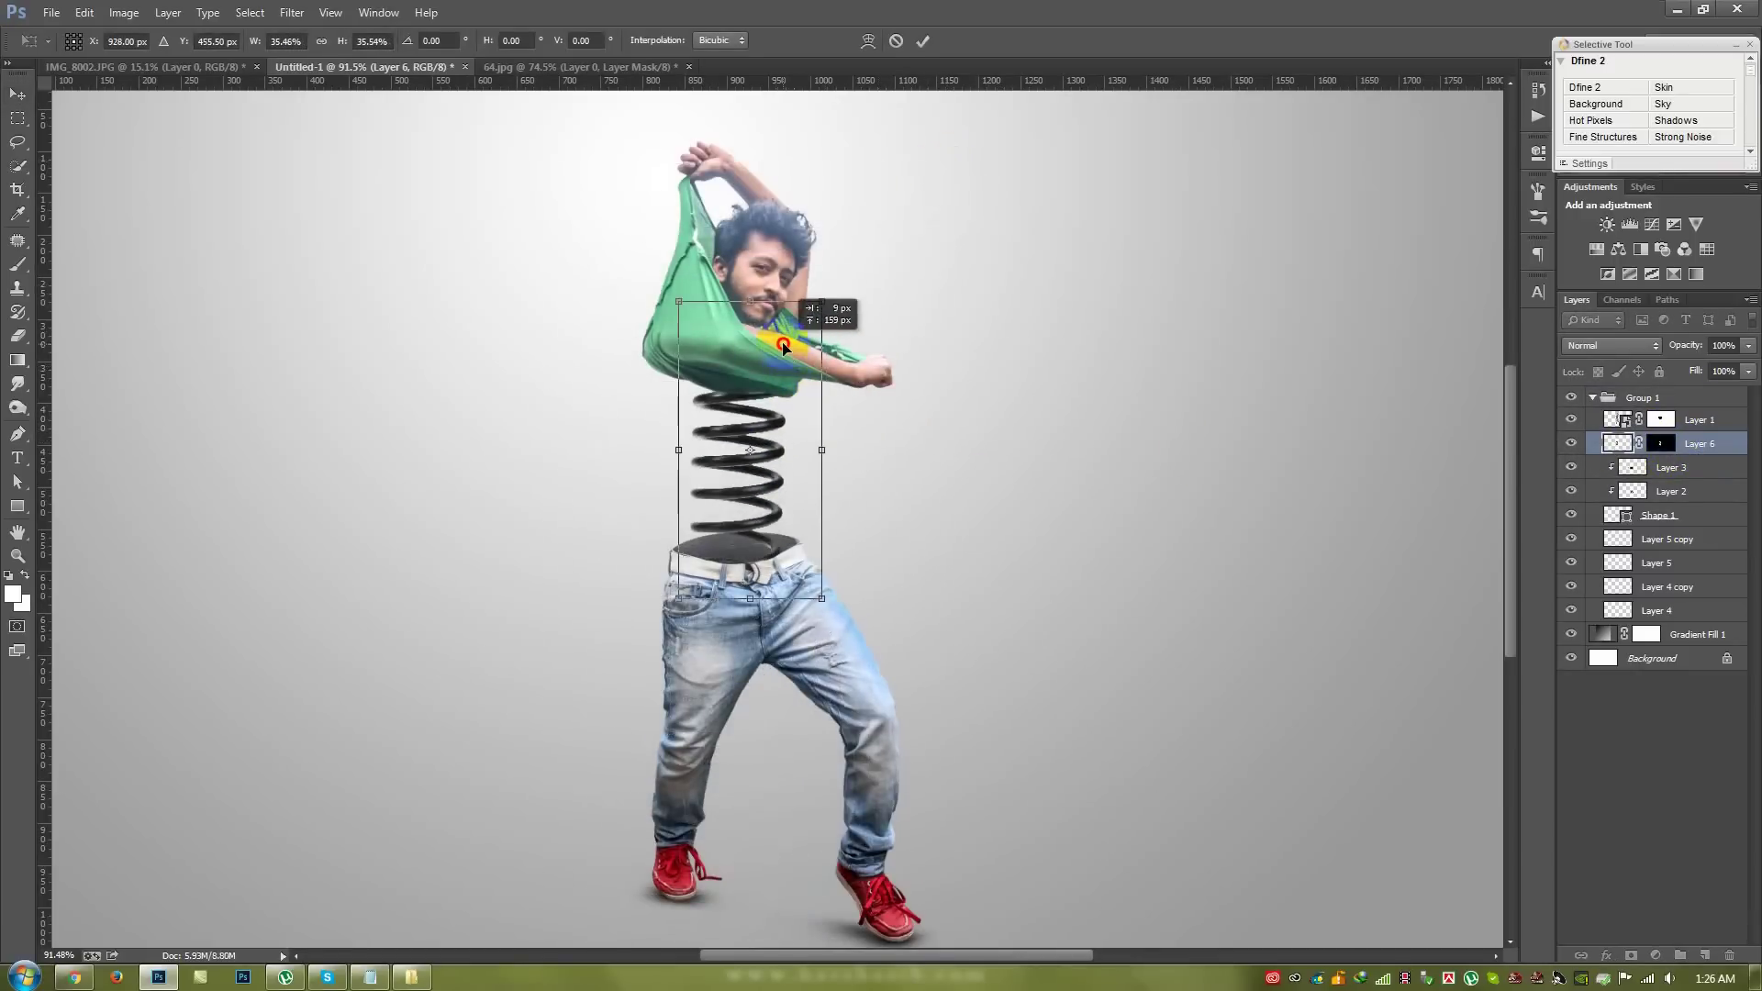
{"action": "scroll", "coordinate": [784, 349], "scroll_direction": "up", "scroll_amount": 3}
{"action": "left_click_drag", "start_coordinate": [758, 332], "coordinate": [761, 353]}
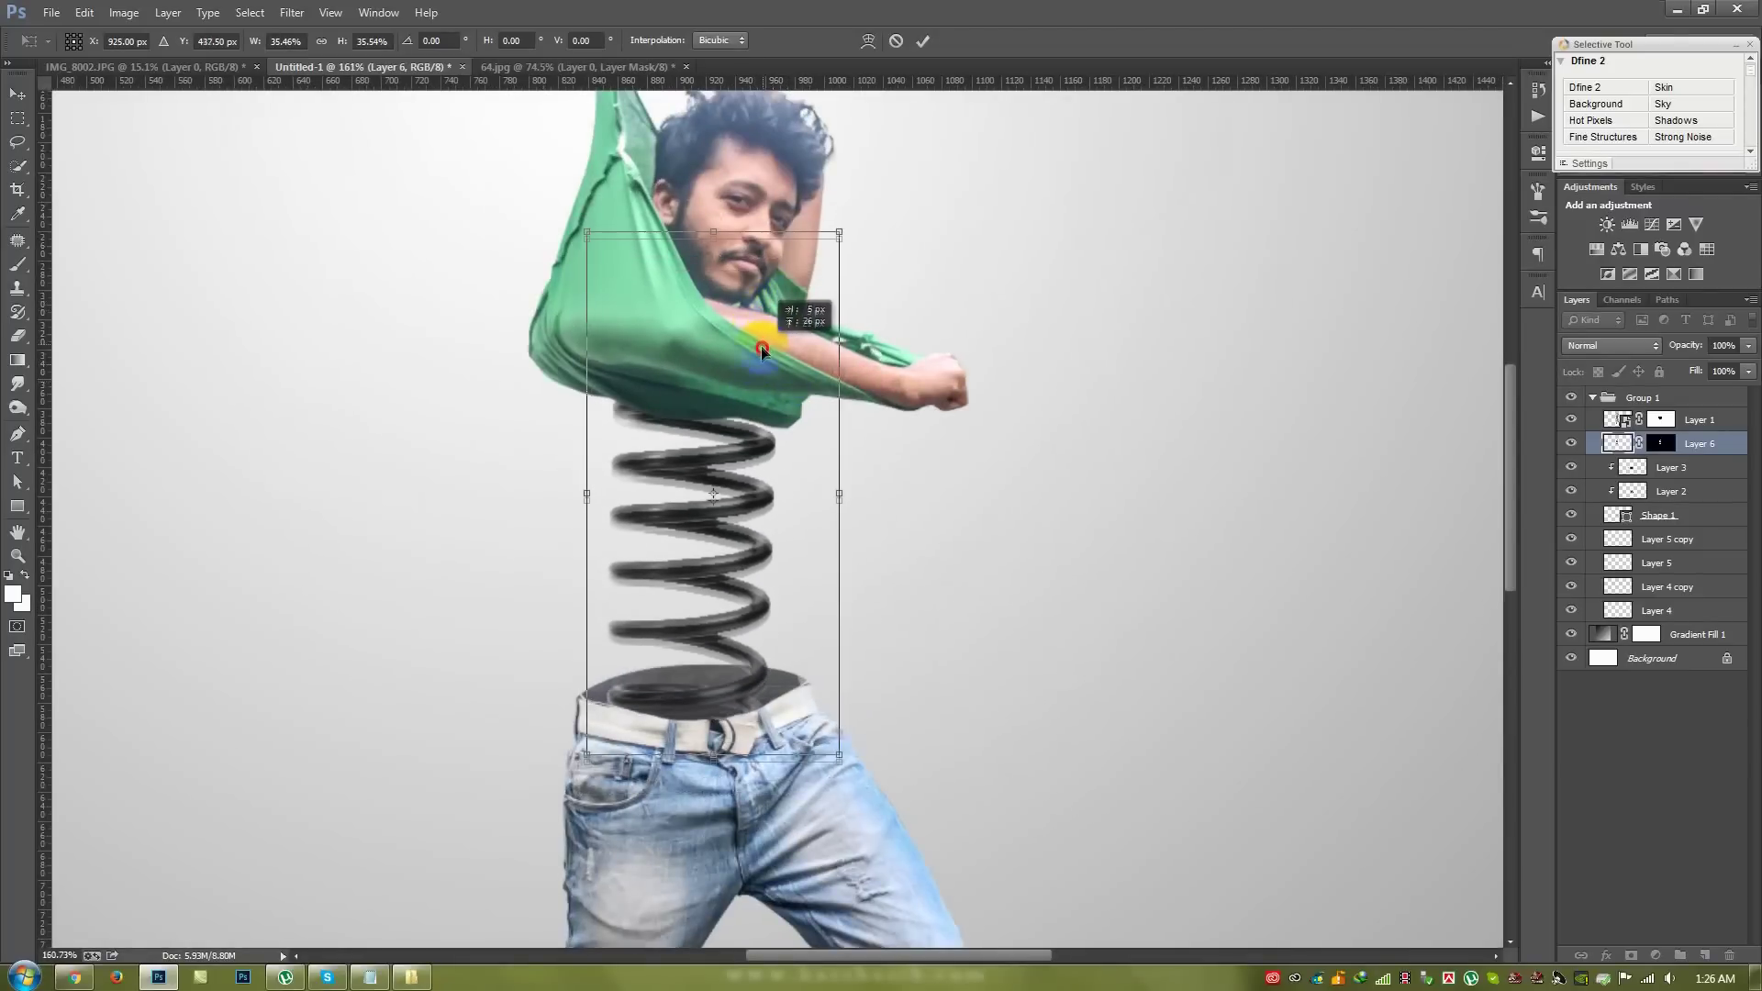
{"action": "mouse_move", "coordinate": [834, 761]}
{"action": "left_mouse_down"}
{"action": "mouse_move", "coordinate": [829, 741]}
{"action": "mouse_move", "coordinate": [761, 722]}
{"action": "left_mouse_up"}
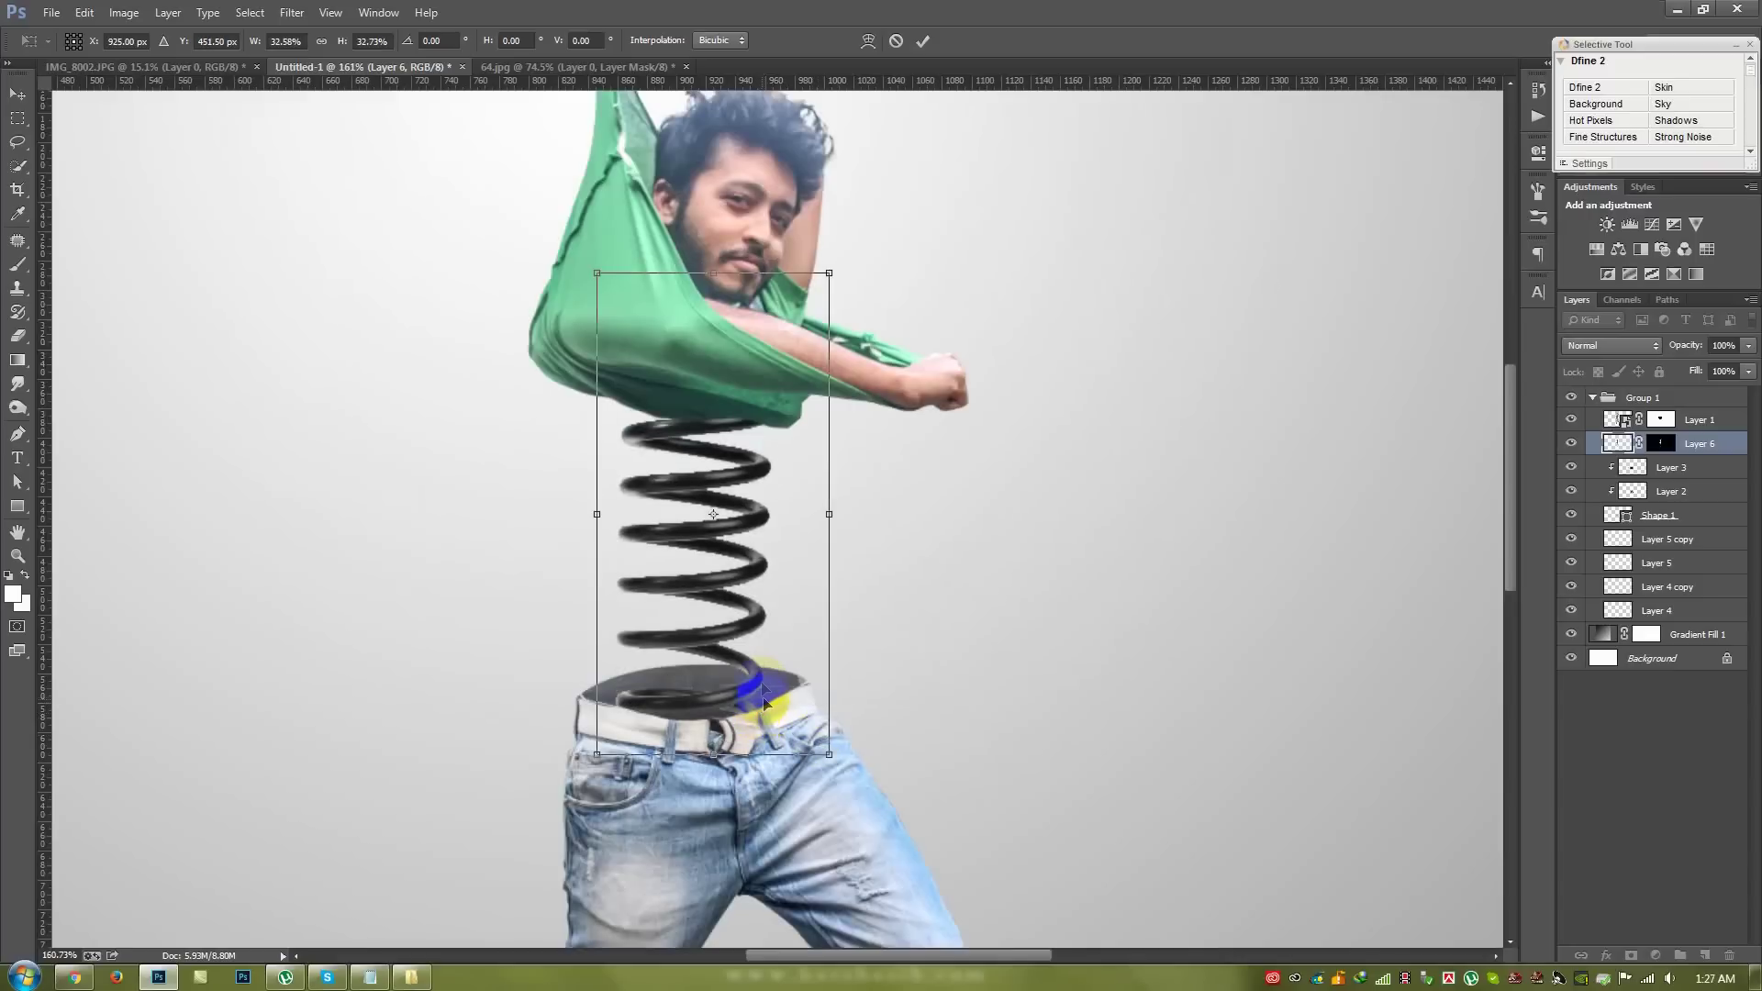
{"action": "key", "text": "Return"}
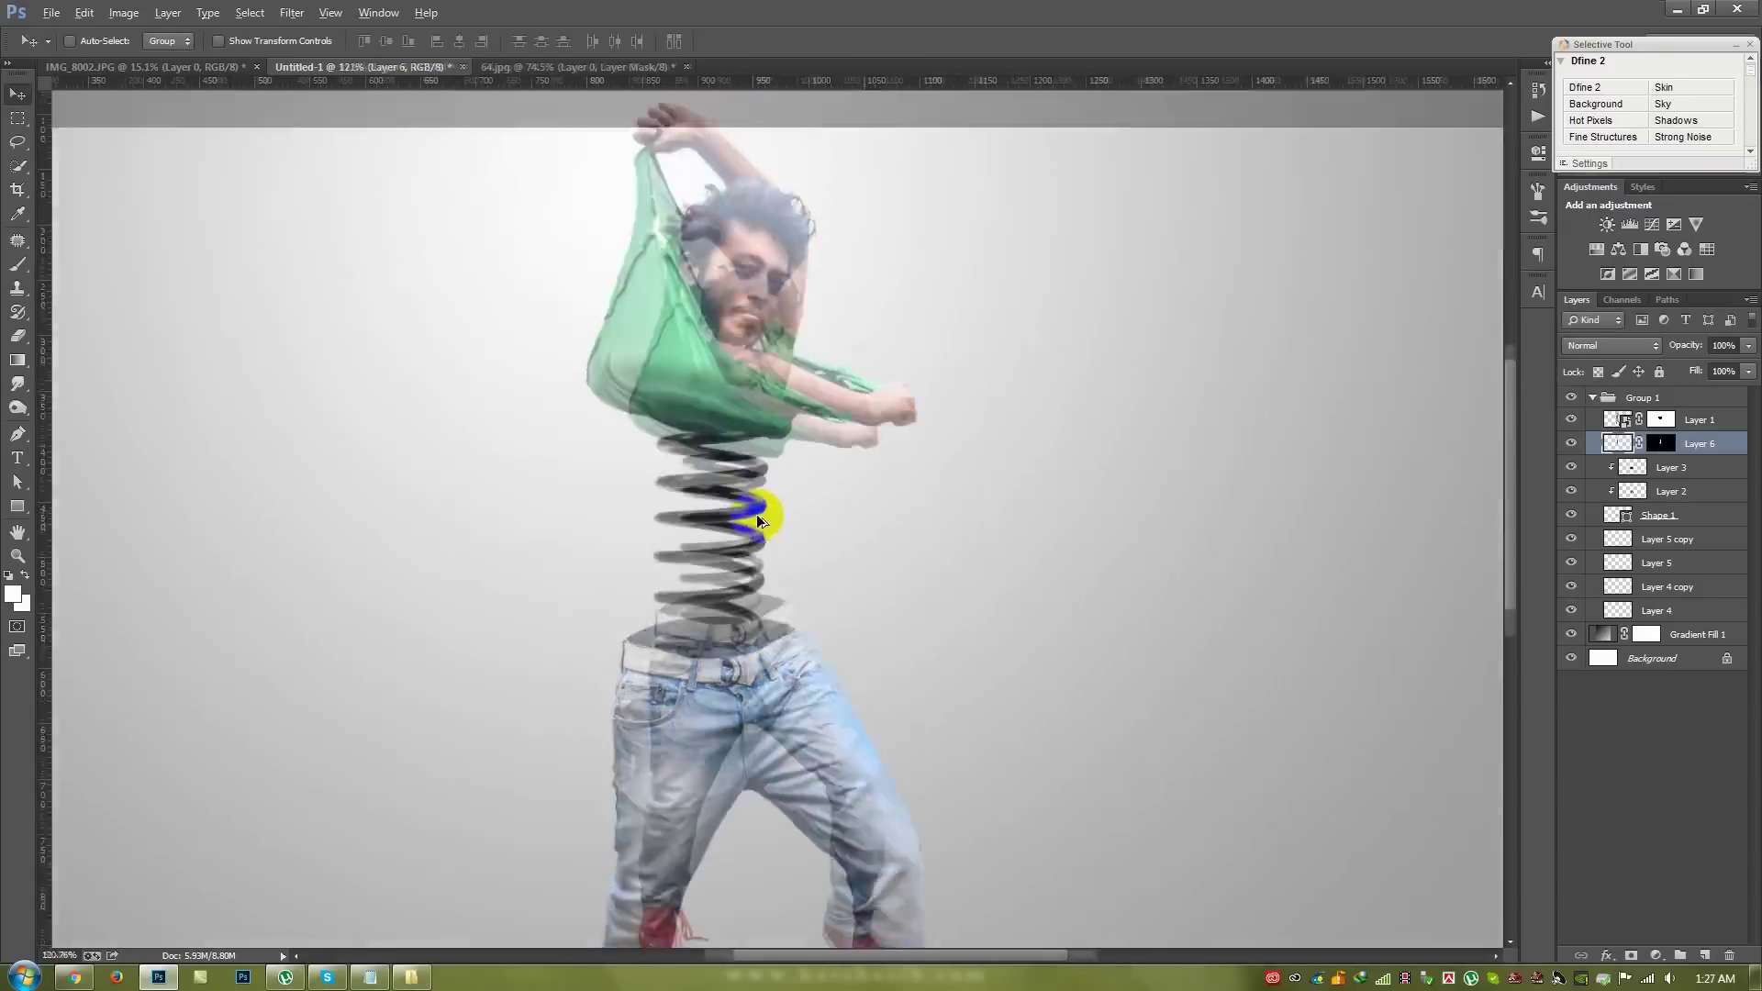
{"action": "scroll", "coordinate": [758, 512], "scroll_direction": "down", "scroll_amount": 5}
{"action": "scroll", "coordinate": [772, 450], "scroll_direction": "up", "scroll_amount": 5}
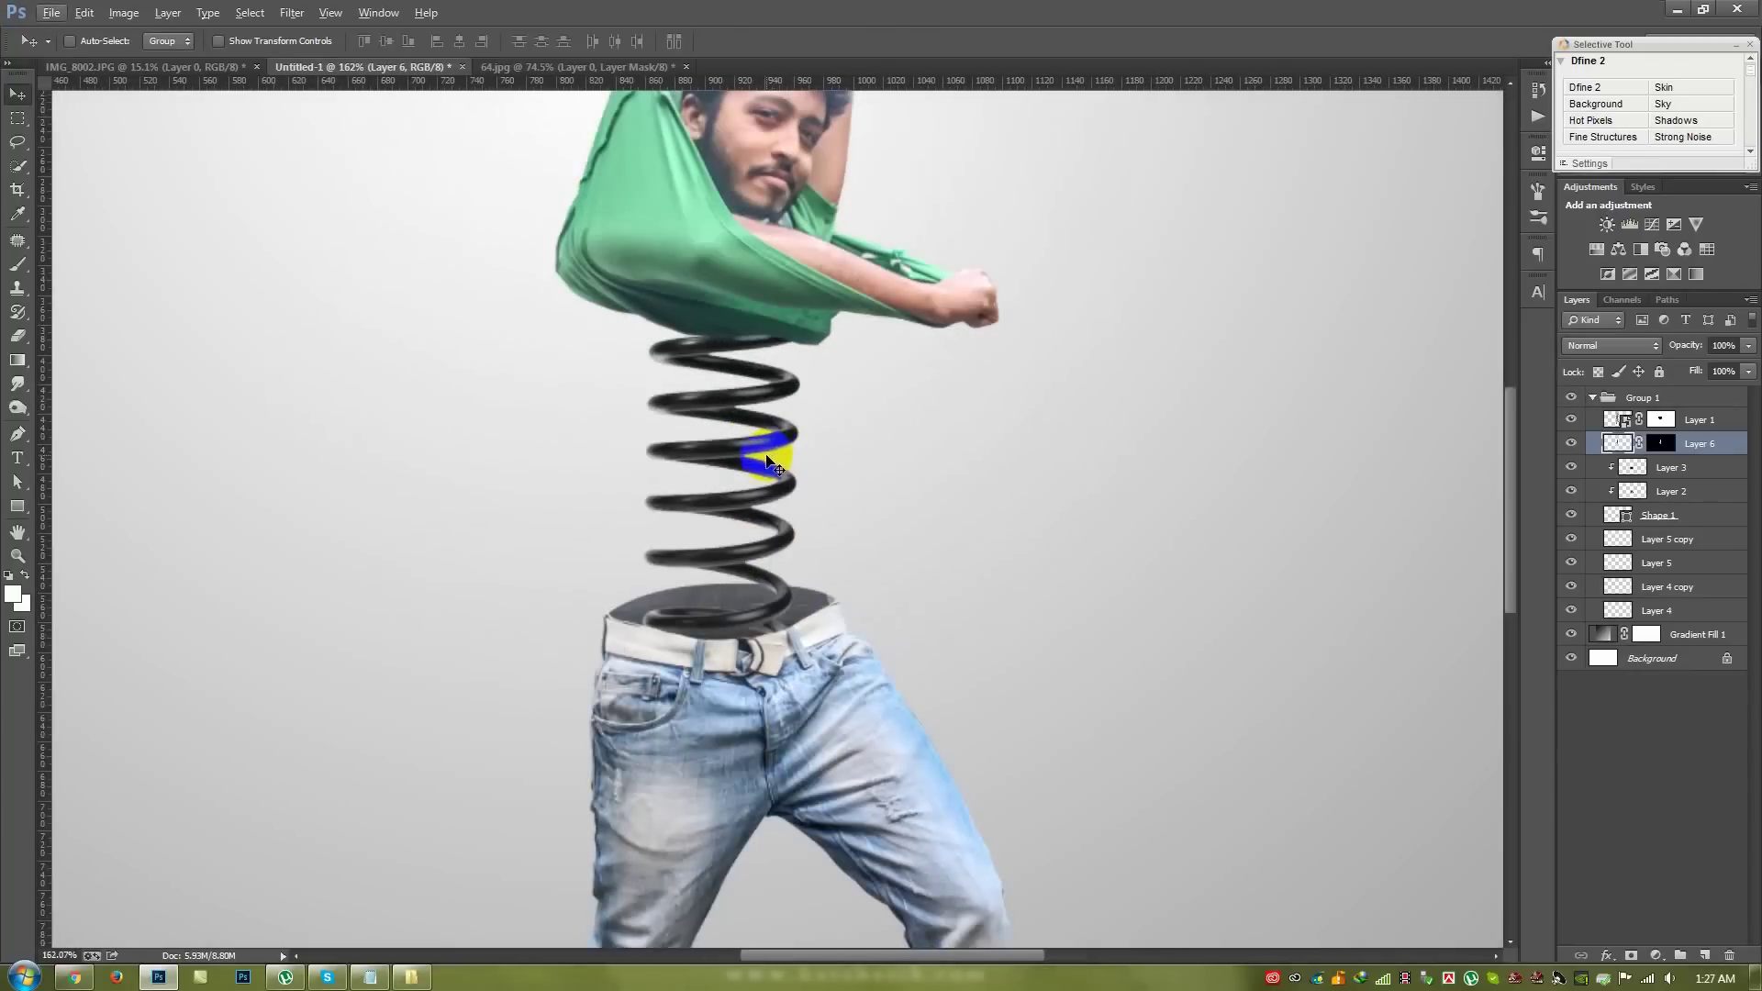
- Rotate the spring and try an Arc warp, then cancel that transform
{"action": "key", "text": "ctrl+t"}
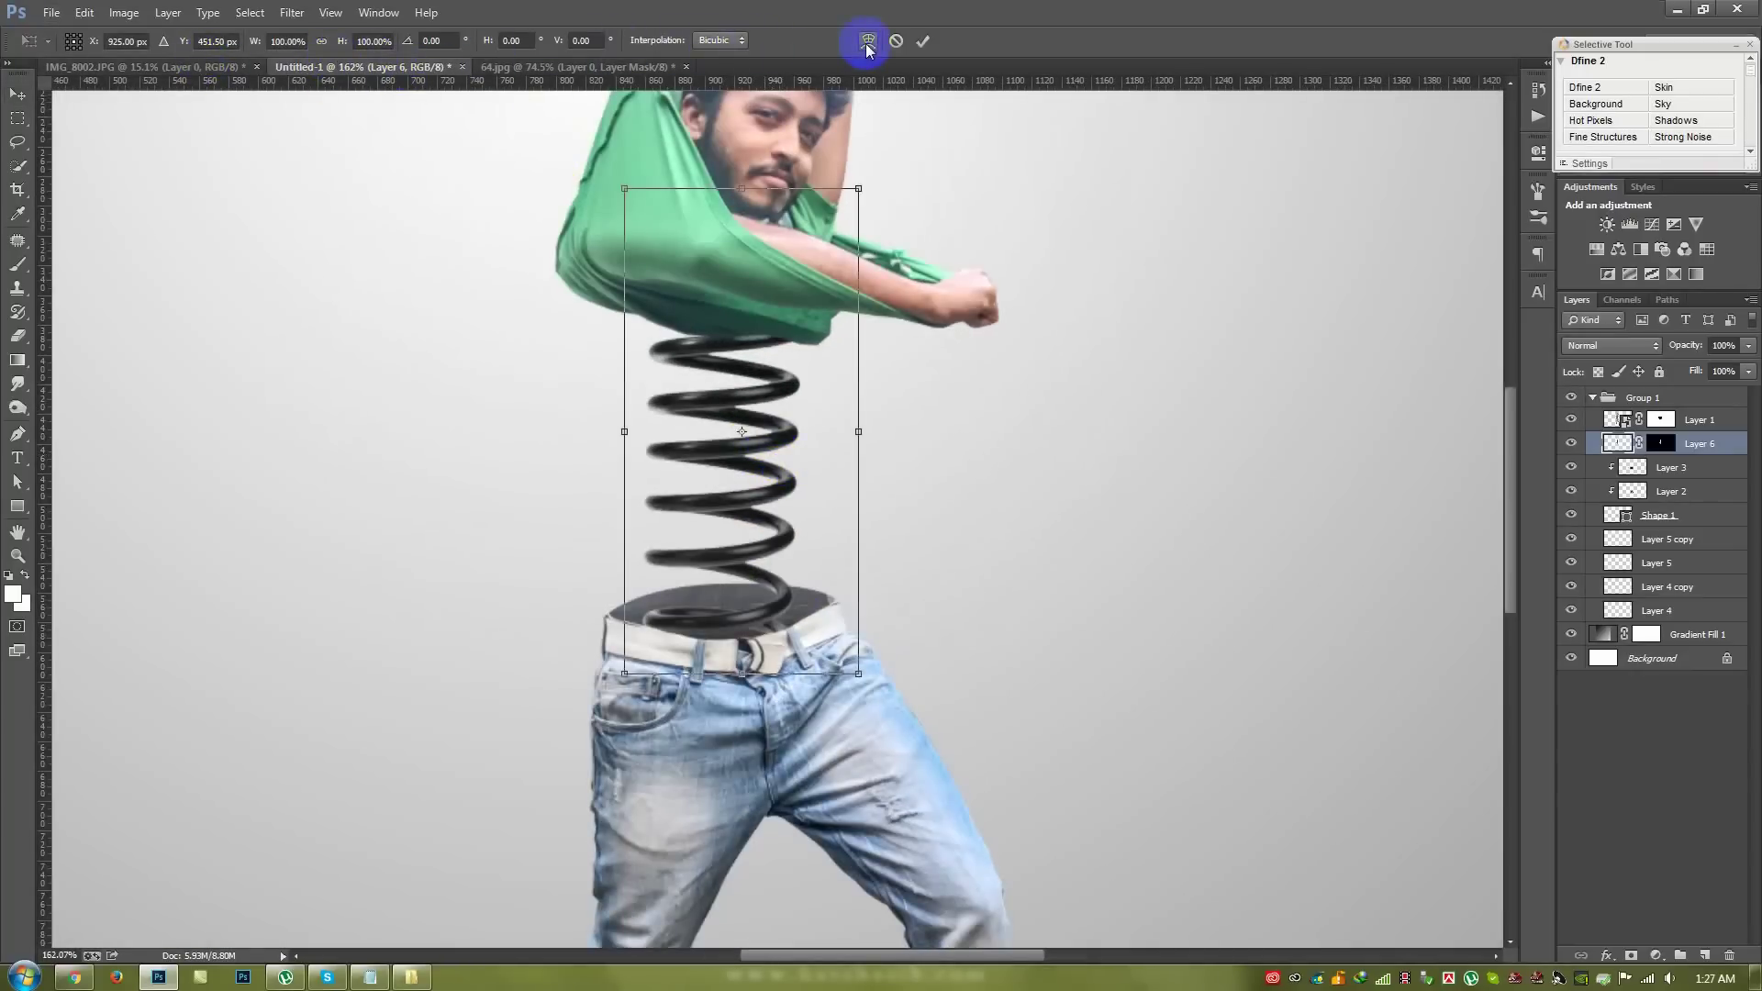
{"action": "left_click_drag", "start_coordinate": [931, 264], "coordinate": [860, 558]}
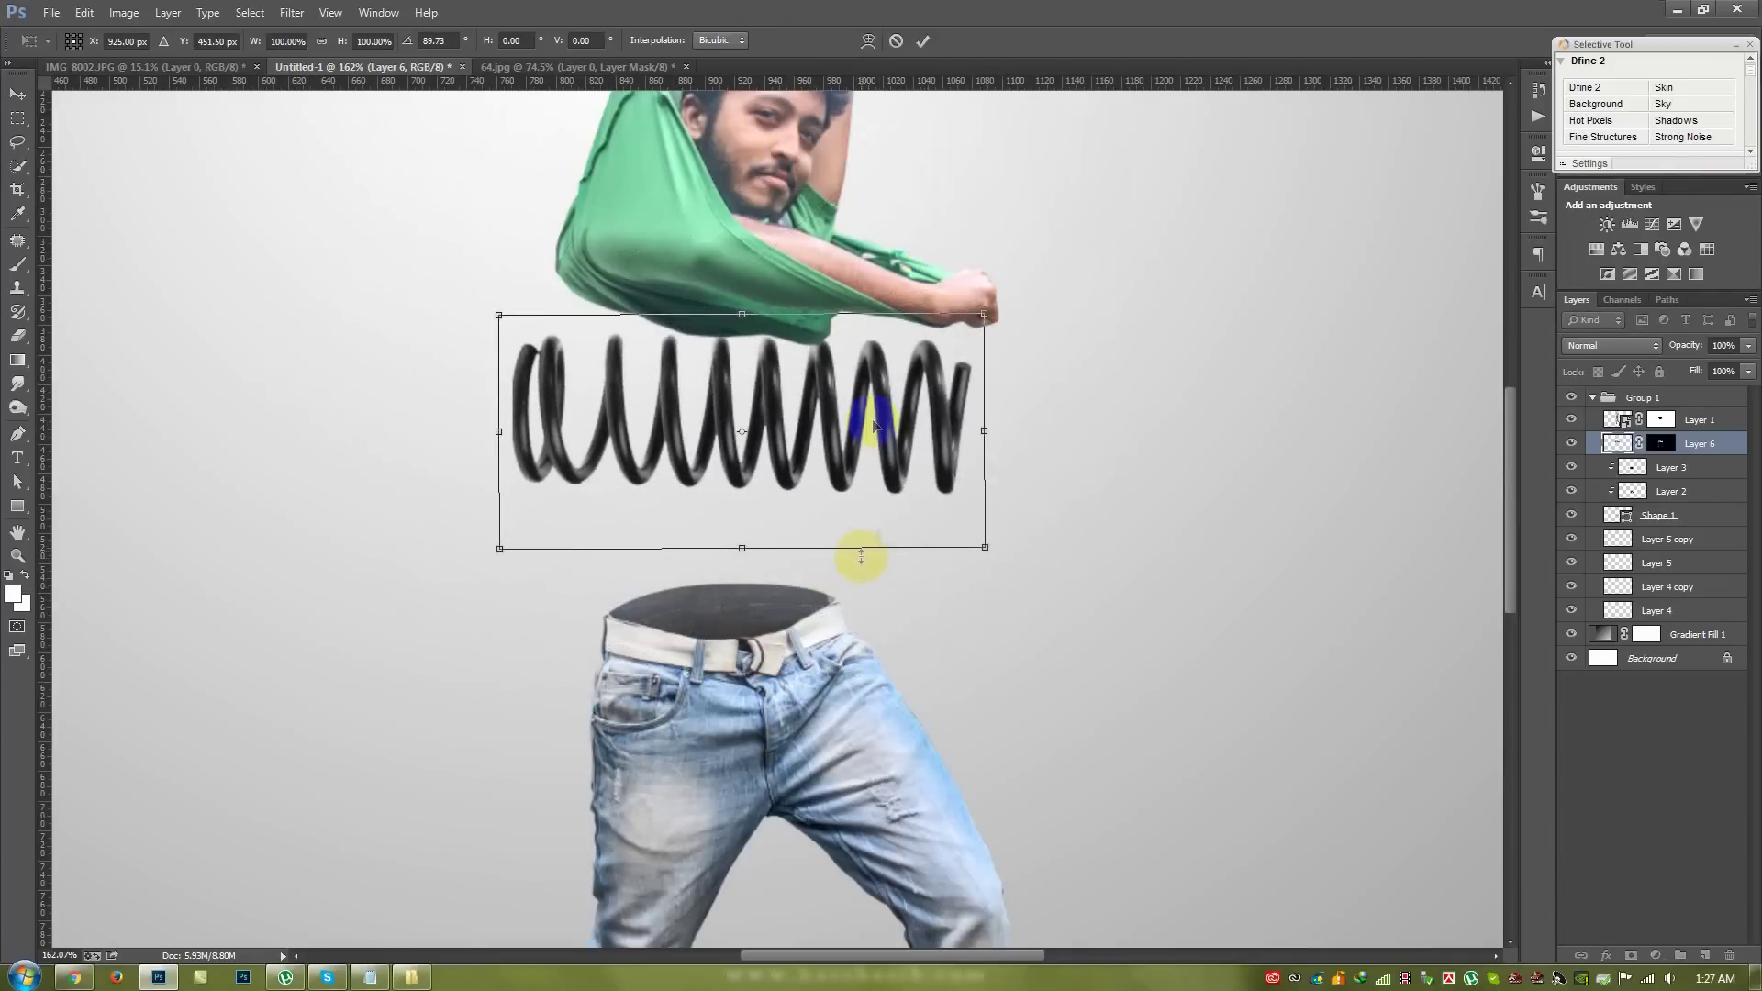
{"action": "left_click", "coordinate": [868, 41]}
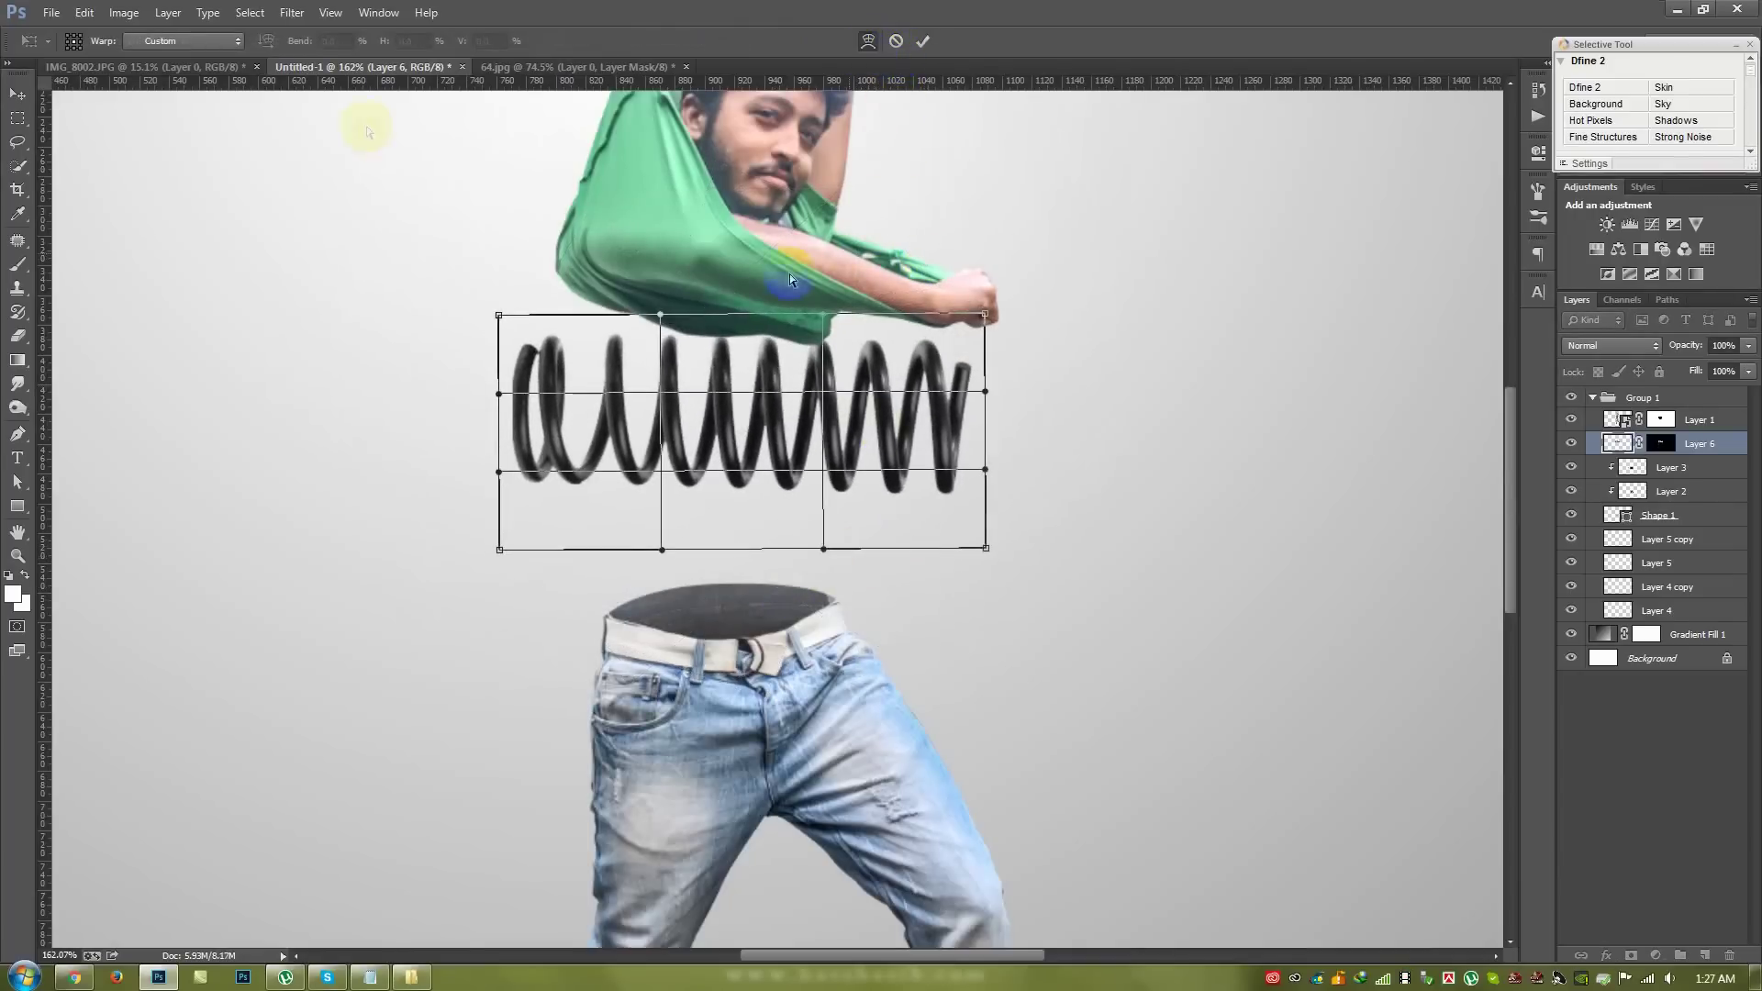
{"action": "left_click", "coordinate": [197, 41]}
{"action": "left_click", "coordinate": [156, 118]}
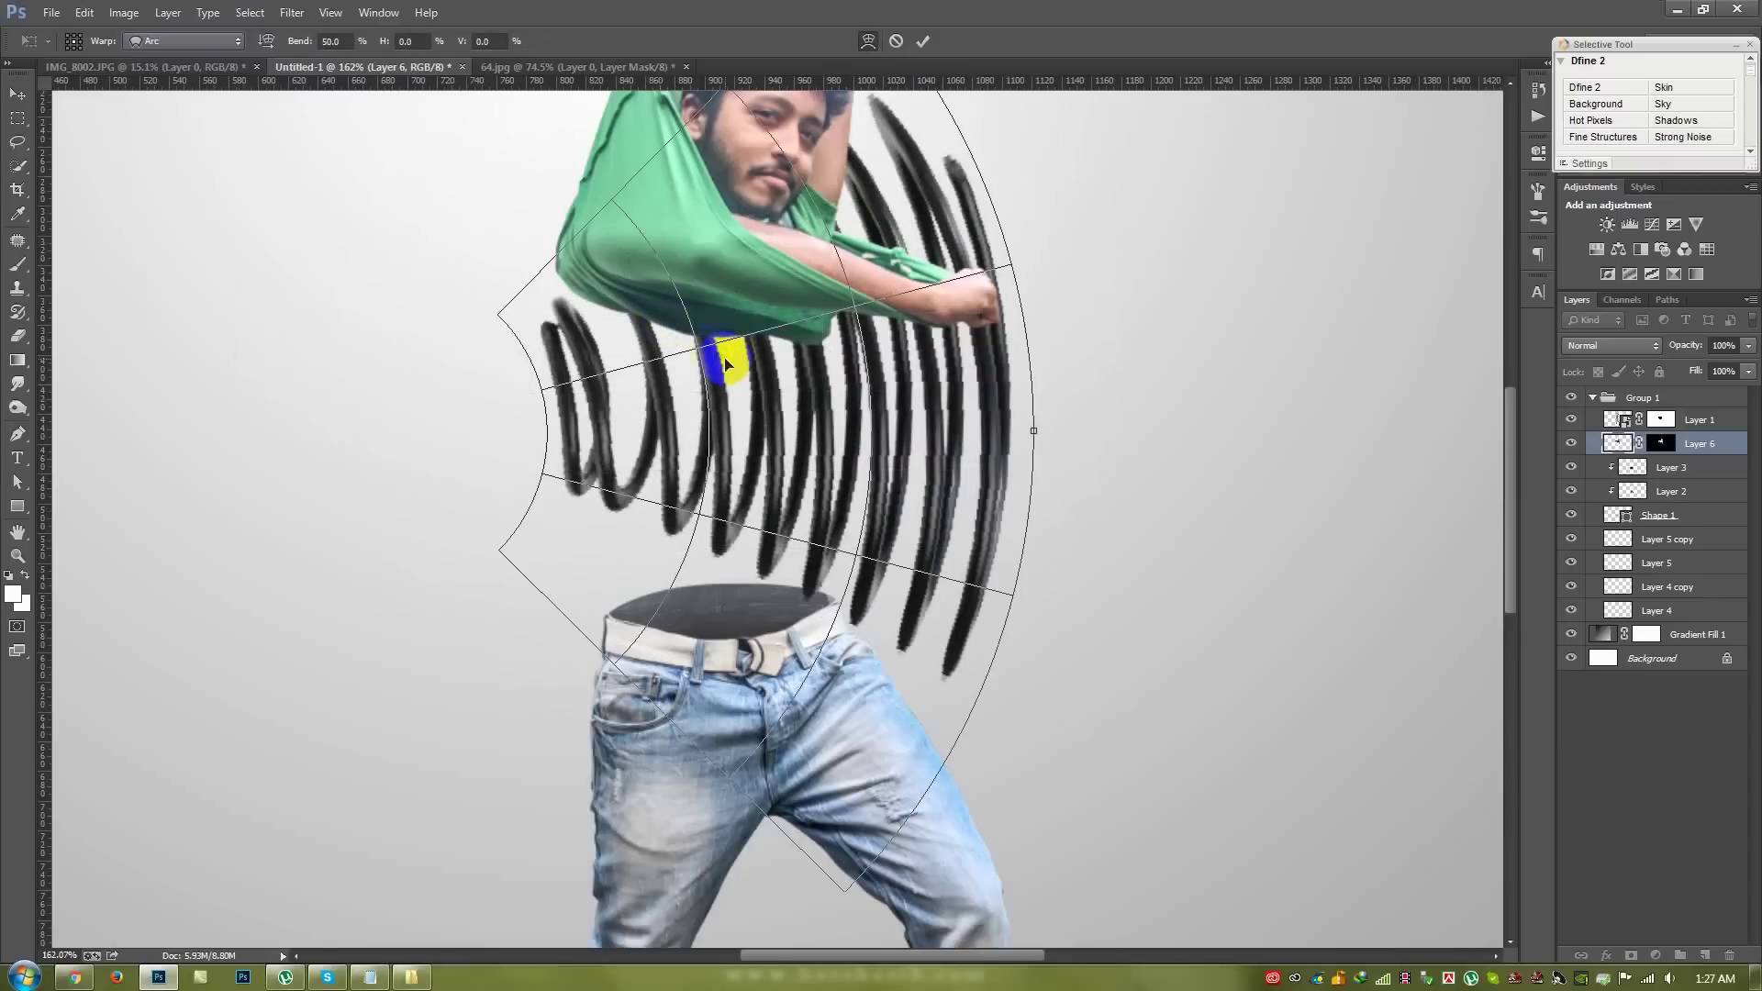
{"action": "left_click", "coordinate": [195, 41]}
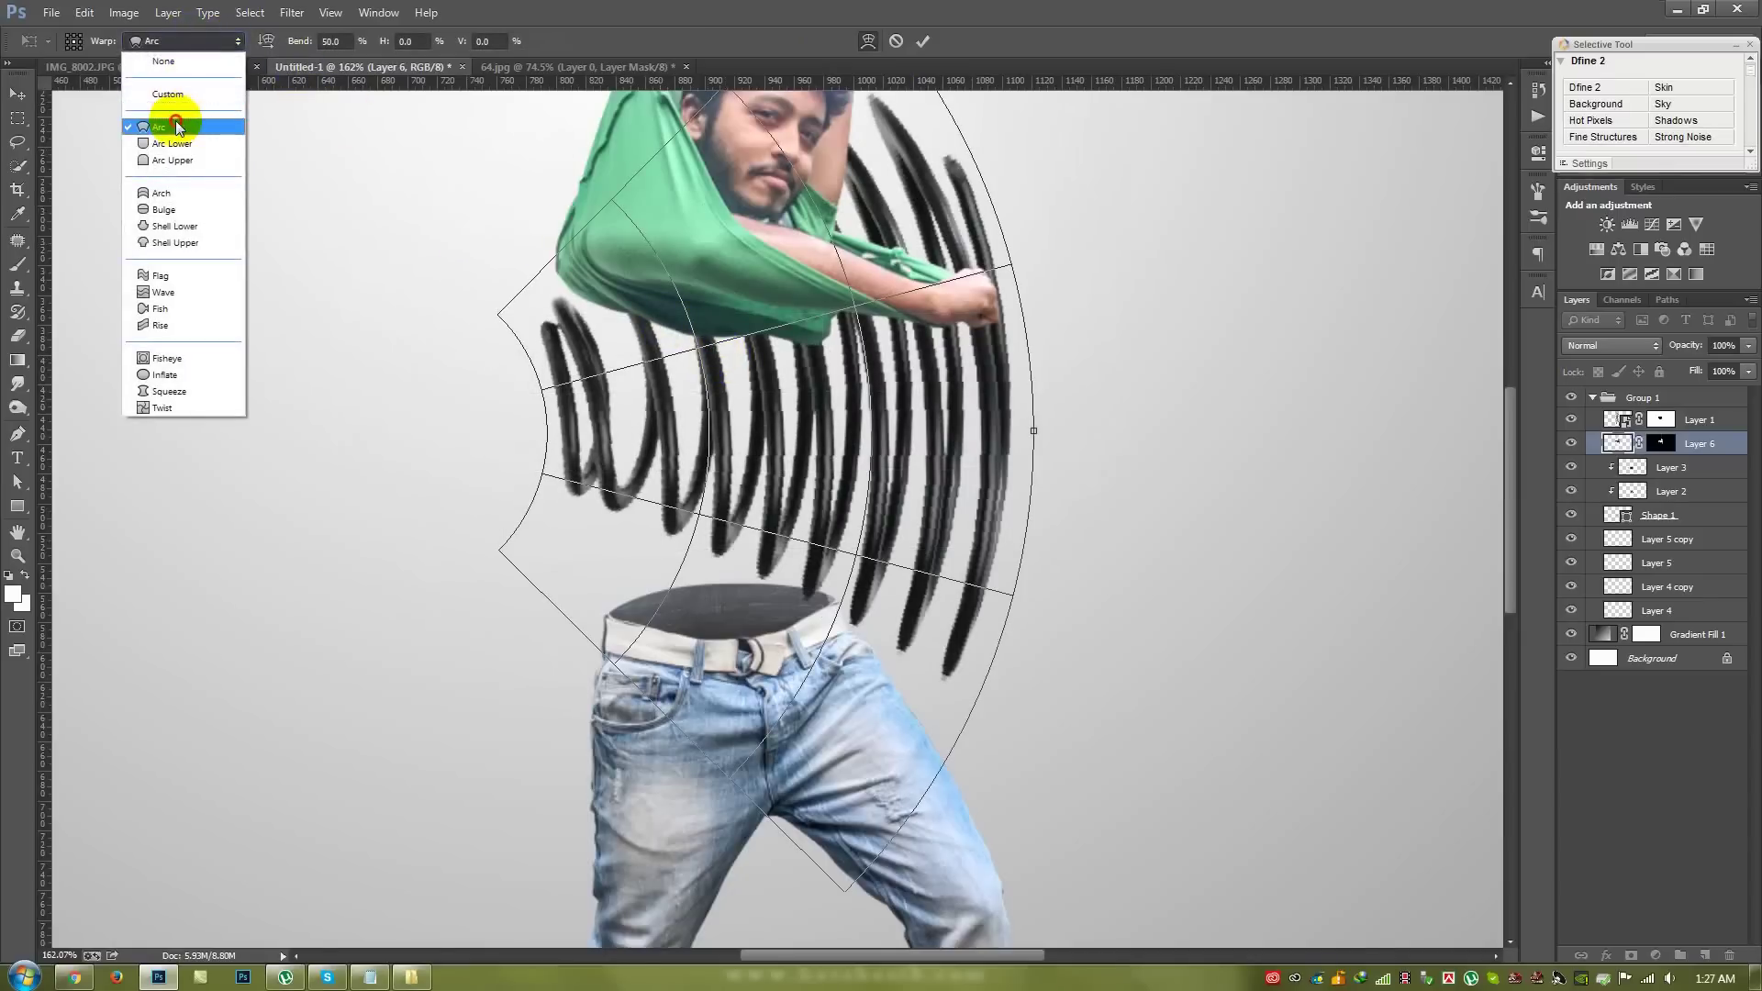
{"action": "left_click", "coordinate": [177, 127]}
{"action": "mouse_move", "coordinate": [349, 49]}
{"action": "left_mouse_down"}
{"action": "mouse_move", "coordinate": [3, 53]}
{"action": "mouse_move", "coordinate": [750, 68]}
{"action": "left_mouse_up"}
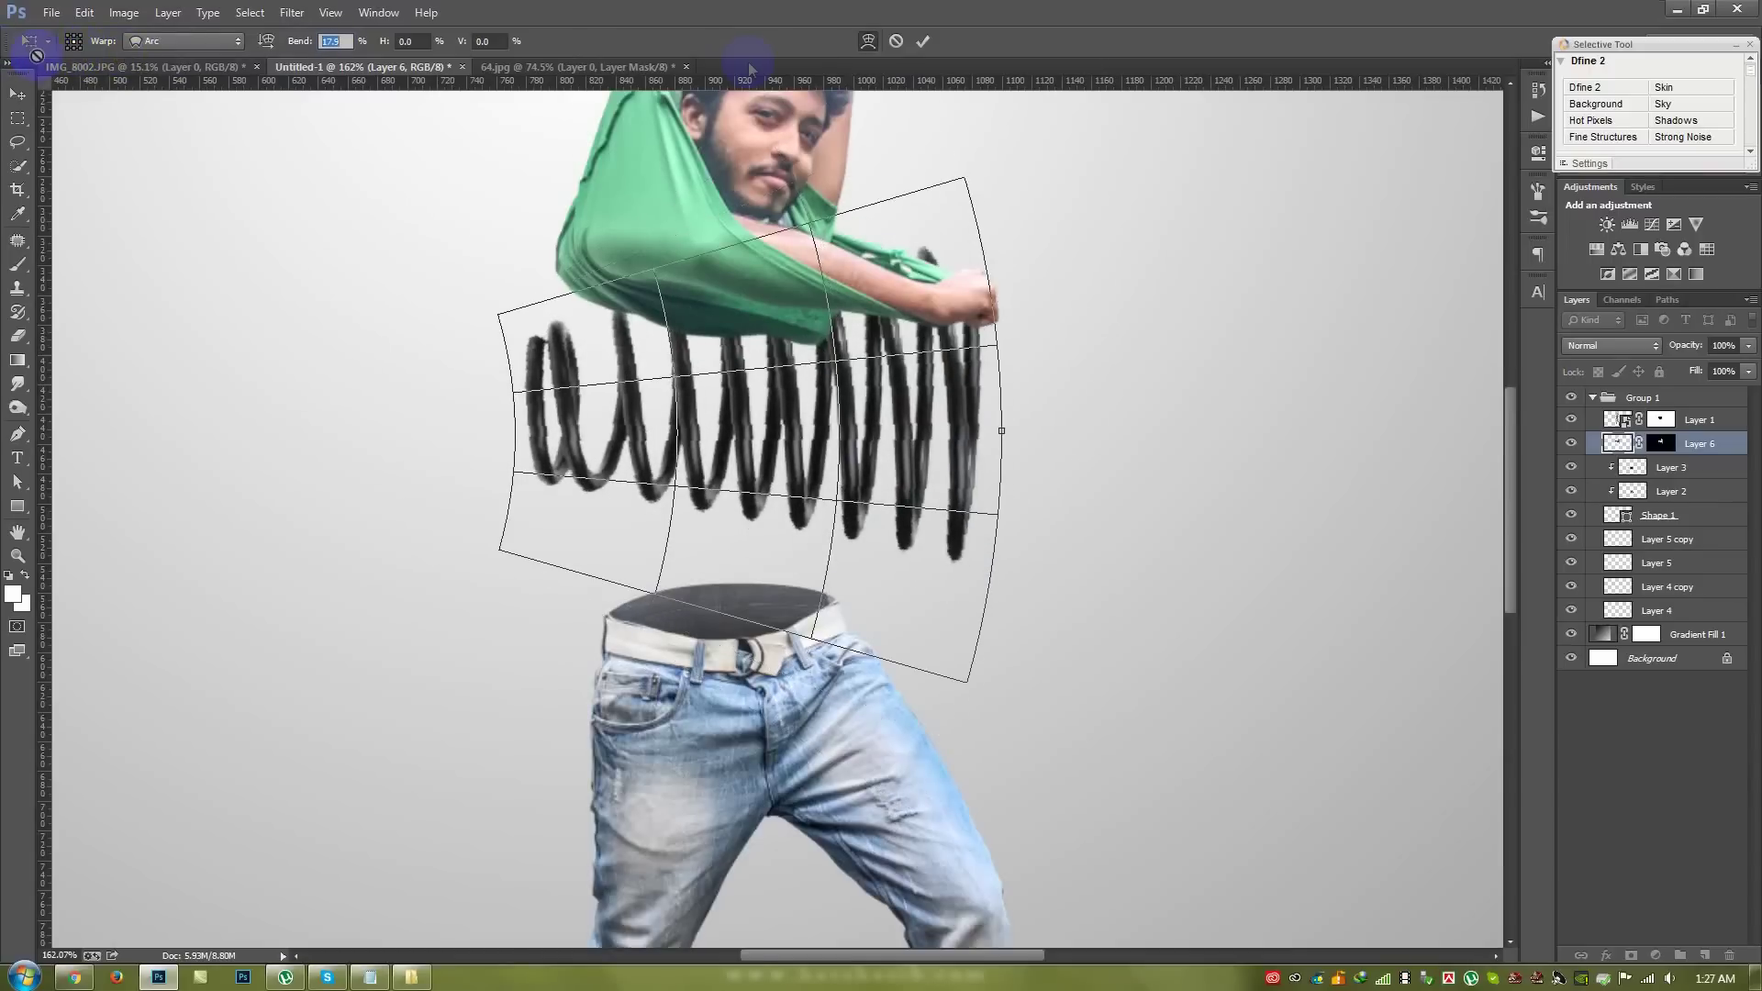
{"action": "left_click", "coordinate": [894, 41]}
{"action": "key", "text": "ctrl+t"}
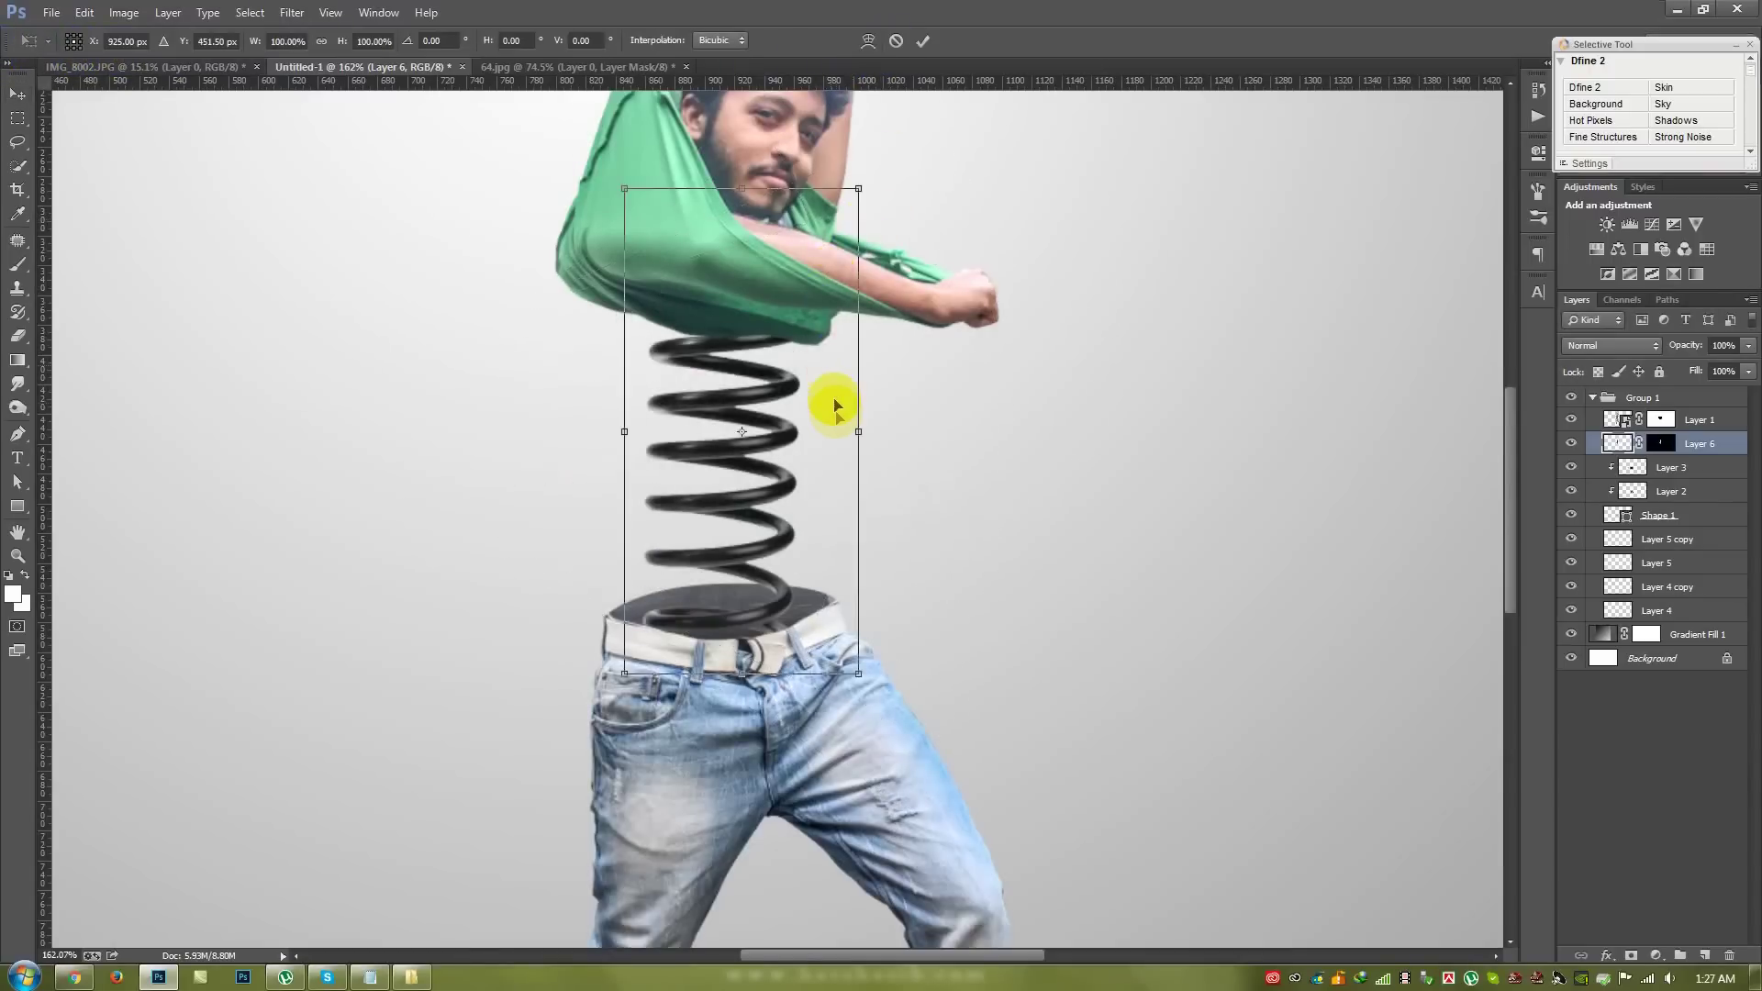
- Warp the spring, bending its left side inward and shifting its top coils
{"action": "right_click", "coordinate": [862, 409]}
{"action": "left_click", "coordinate": [898, 554]}
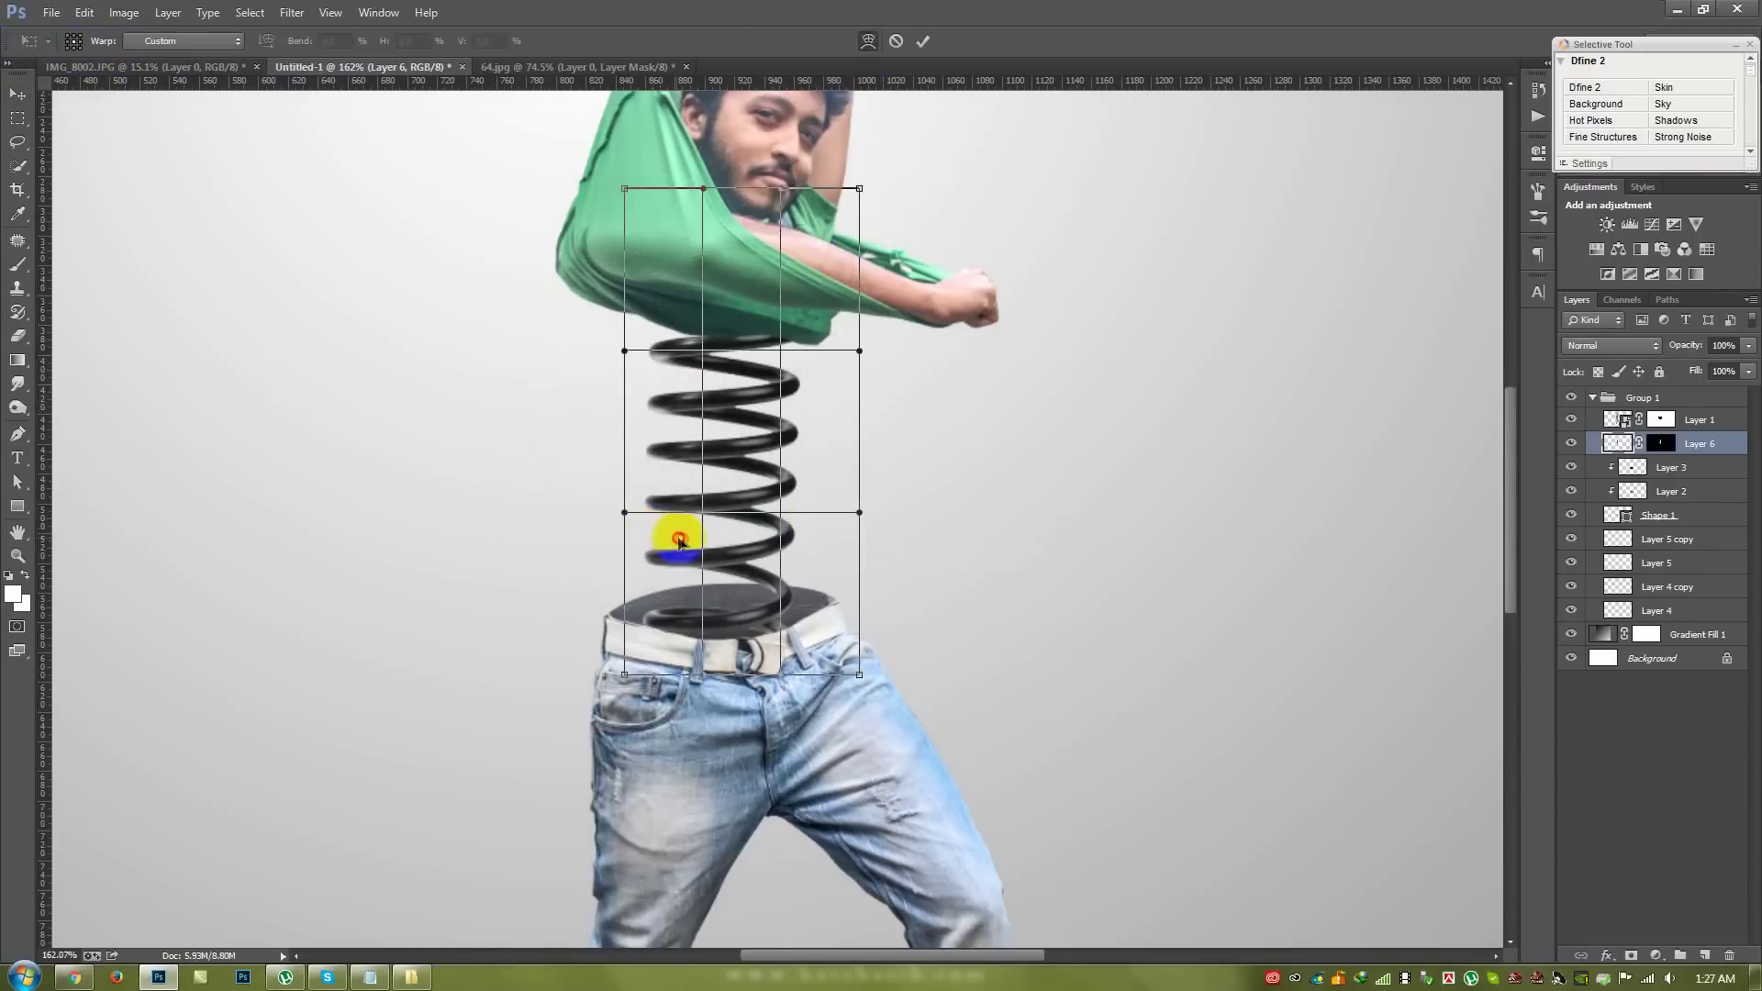
{"action": "left_click_drag", "start_coordinate": [679, 541], "coordinate": [700, 540]}
{"action": "mouse_move", "coordinate": [707, 316]}
{"action": "left_mouse_down"}
{"action": "mouse_move", "coordinate": [728, 381]}
{"action": "mouse_move", "coordinate": [620, 427]}
{"action": "mouse_move", "coordinate": [667, 372]}
{"action": "left_mouse_up"}
{"action": "left_click_drag", "start_coordinate": [798, 636], "coordinate": [803, 614]}
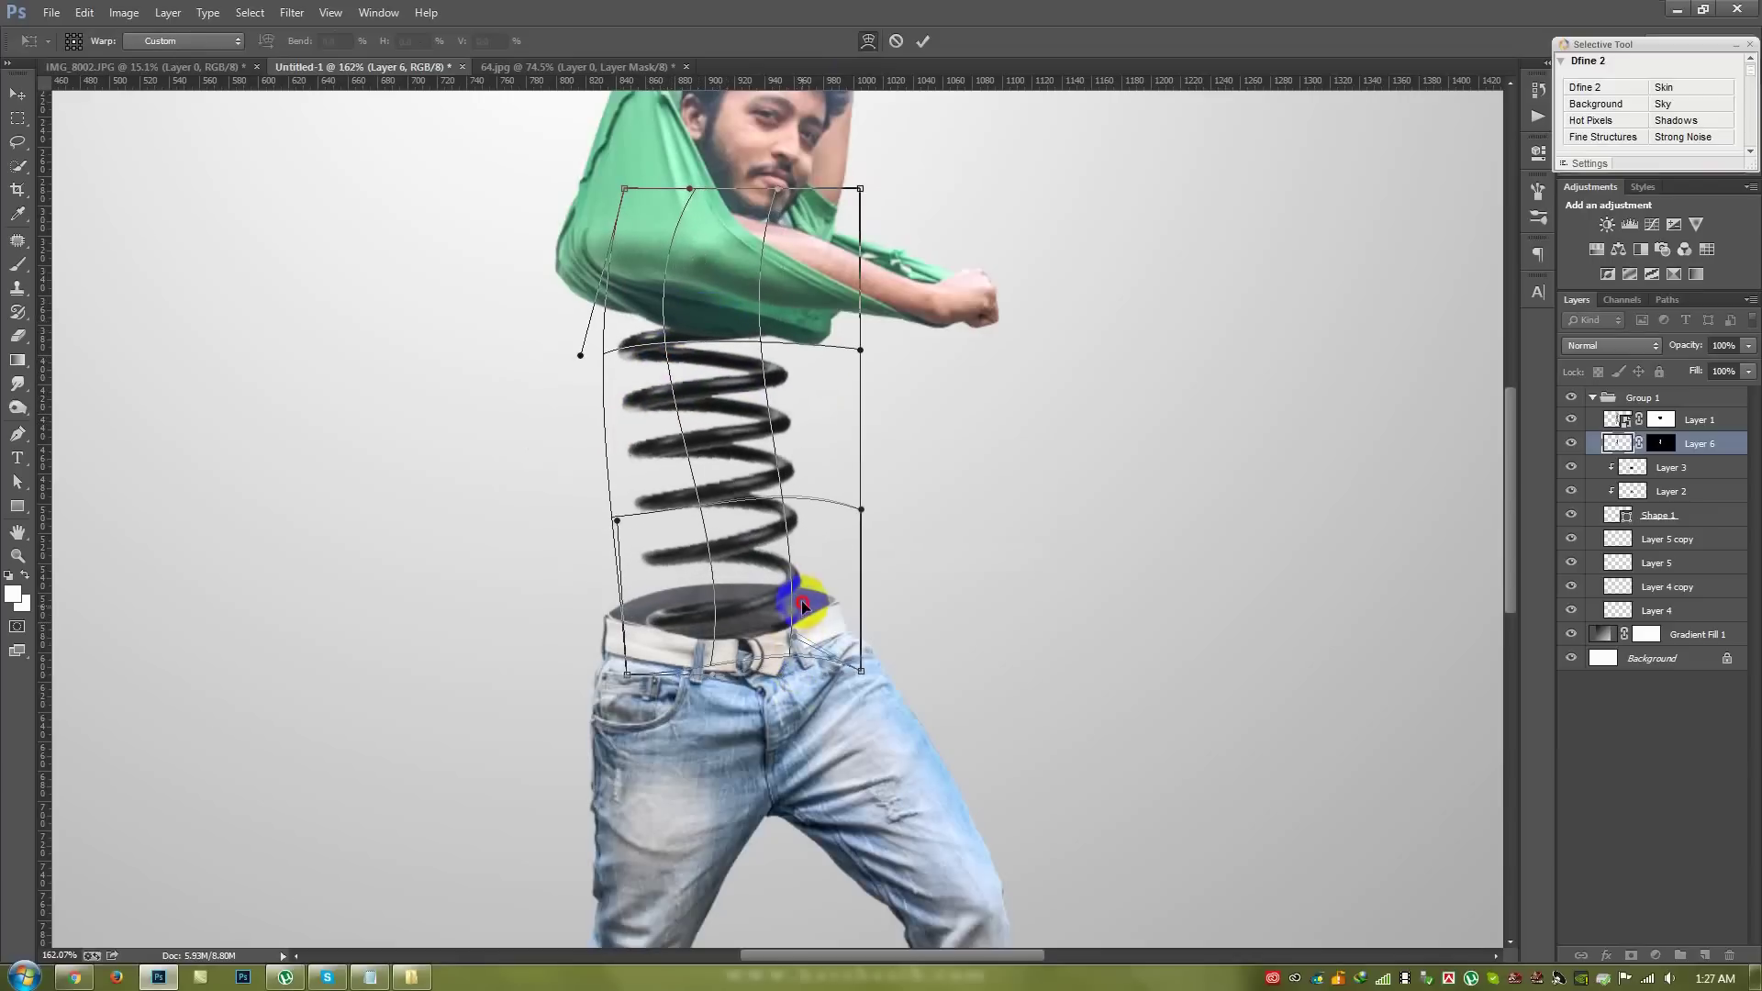
{"action": "mouse_move", "coordinate": [752, 274]}
{"action": "left_mouse_down"}
{"action": "mouse_move", "coordinate": [771, 240]}
{"action": "mouse_move", "coordinate": [745, 413]}
{"action": "mouse_move", "coordinate": [740, 397]}
{"action": "mouse_move", "coordinate": [661, 466]}
{"action": "mouse_move", "coordinate": [786, 393]}
{"action": "mouse_move", "coordinate": [787, 373]}
{"action": "left_mouse_up"}
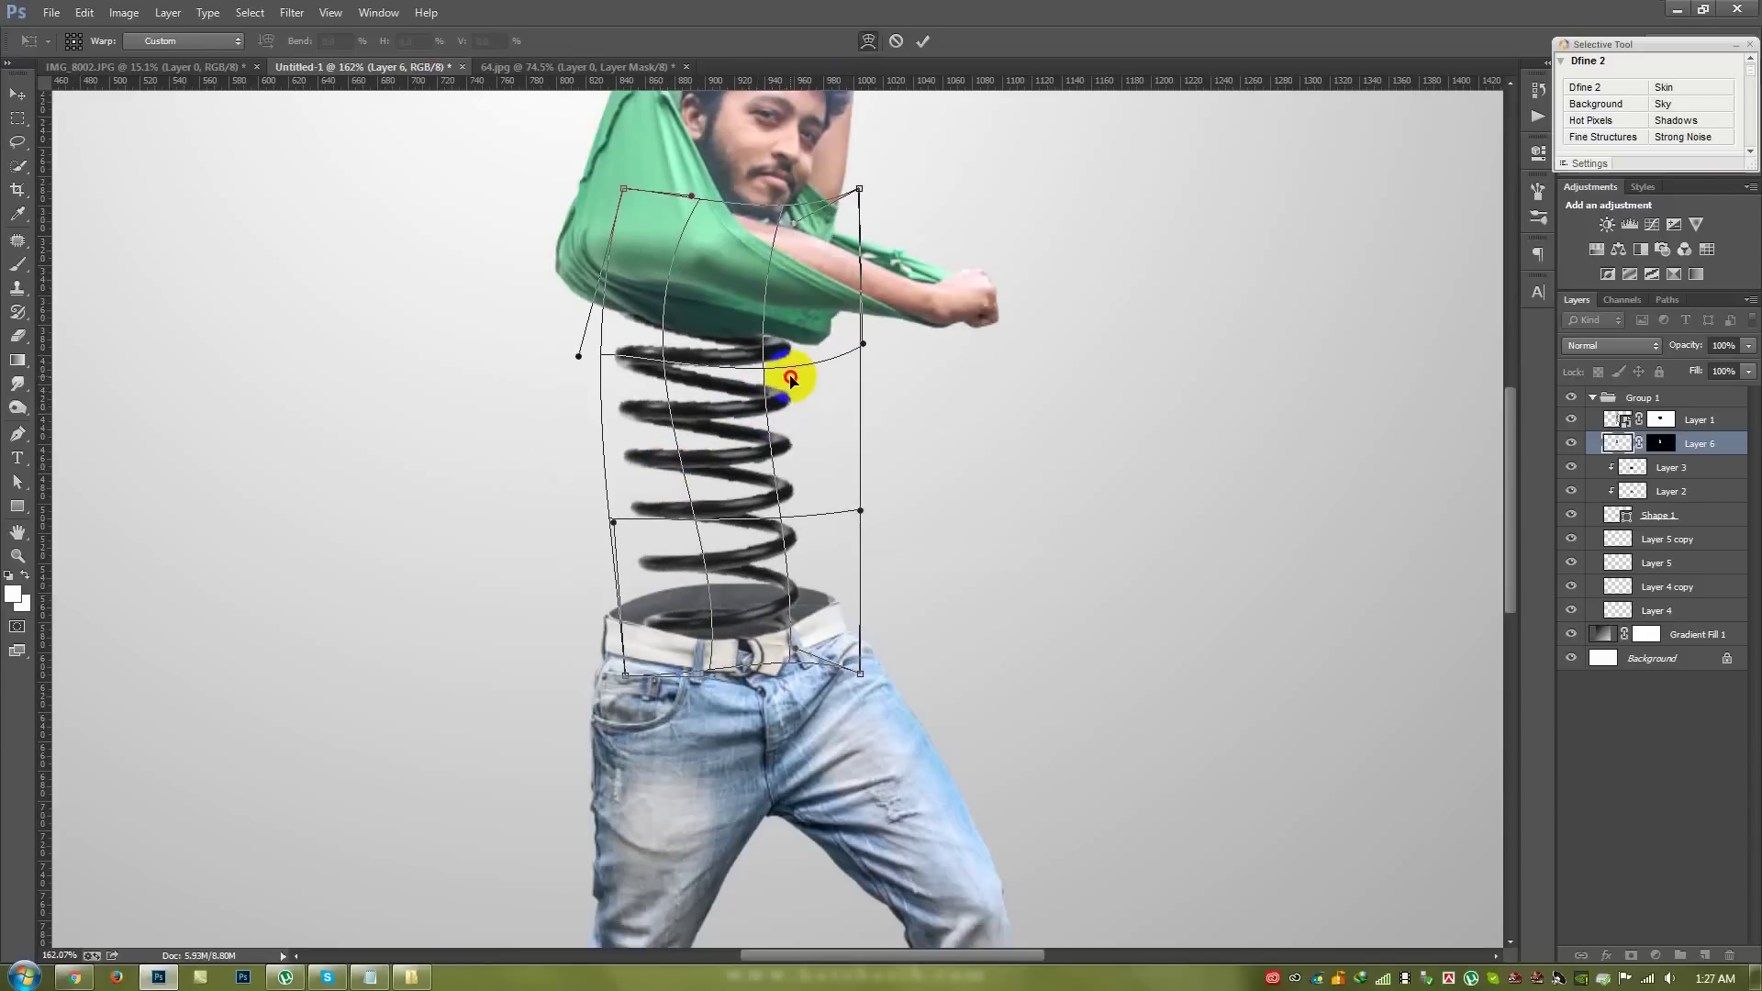
{"action": "mouse_move", "coordinate": [689, 302]}
{"action": "left_mouse_down"}
{"action": "mouse_move", "coordinate": [699, 466]}
{"action": "mouse_move", "coordinate": [755, 370]}
{"action": "mouse_move", "coordinate": [747, 334]}
{"action": "mouse_move", "coordinate": [762, 337]}
{"action": "mouse_move", "coordinate": [642, 343]}
{"action": "mouse_move", "coordinate": [610, 324]}
{"action": "left_mouse_up"}
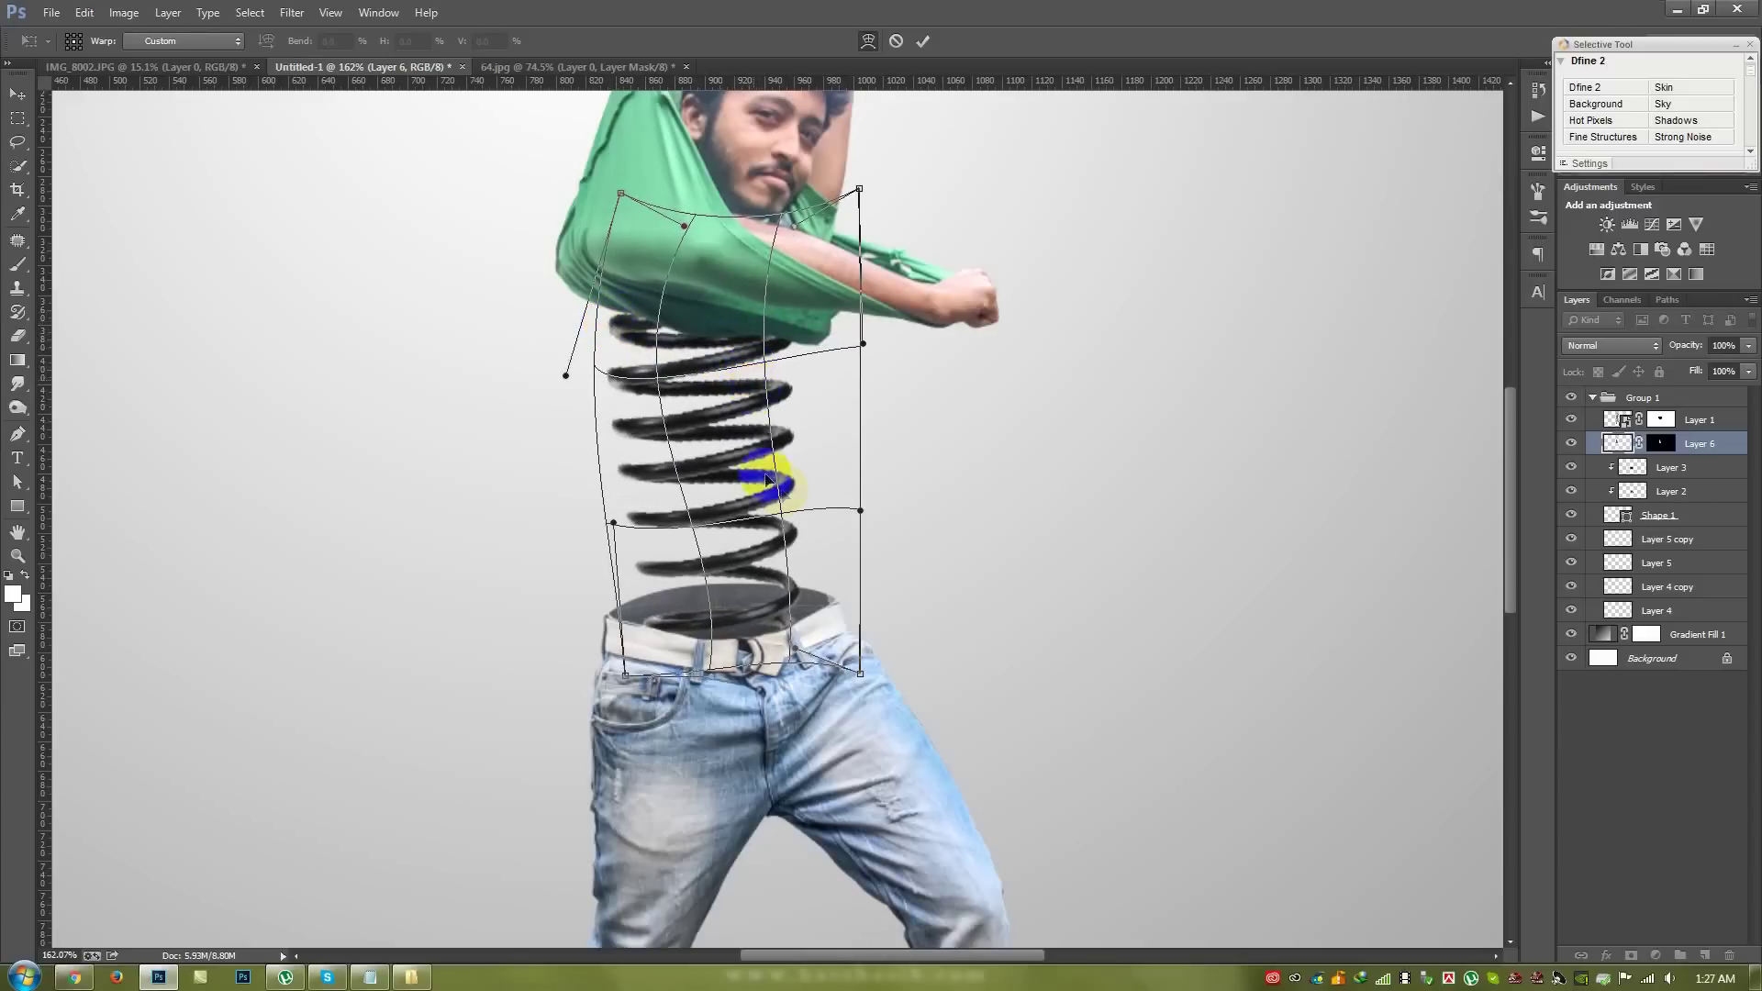
- Refine the warp on the spring's middle and side coils and commit it
{"action": "left_click_drag", "start_coordinate": [767, 479], "coordinate": [767, 492]}
{"action": "mouse_move", "coordinate": [621, 491]}
{"action": "left_mouse_down"}
{"action": "mouse_move", "coordinate": [648, 550]}
{"action": "mouse_move", "coordinate": [630, 551]}
{"action": "left_mouse_up"}
{"action": "left_click_drag", "start_coordinate": [716, 407], "coordinate": [720, 395]}
{"action": "left_click_drag", "start_coordinate": [567, 374], "coordinate": [597, 368]}
{"action": "left_click_drag", "start_coordinate": [861, 347], "coordinate": [810, 349]}
{"action": "mouse_move", "coordinate": [688, 382]}
{"action": "left_mouse_down"}
{"action": "mouse_move", "coordinate": [766, 482]}
{"action": "mouse_move", "coordinate": [853, 508]}
{"action": "left_mouse_up"}
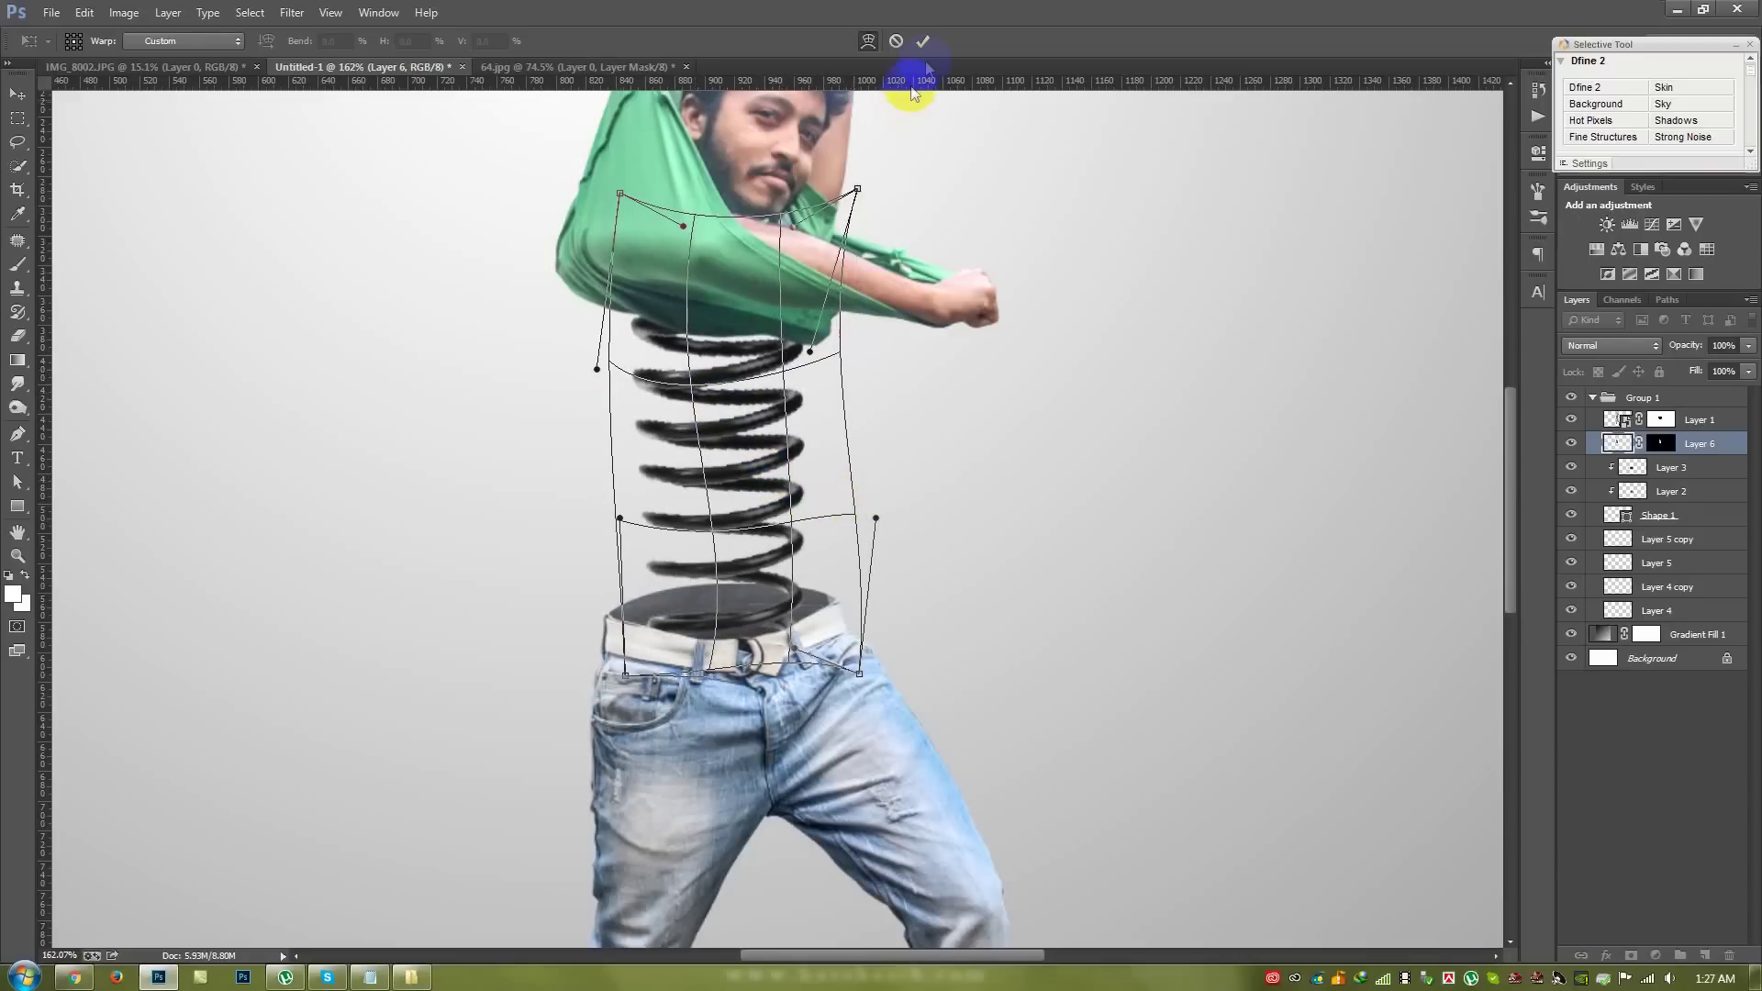
{"action": "left_click", "coordinate": [922, 42]}
{"action": "left_click", "coordinate": [729, 335]}
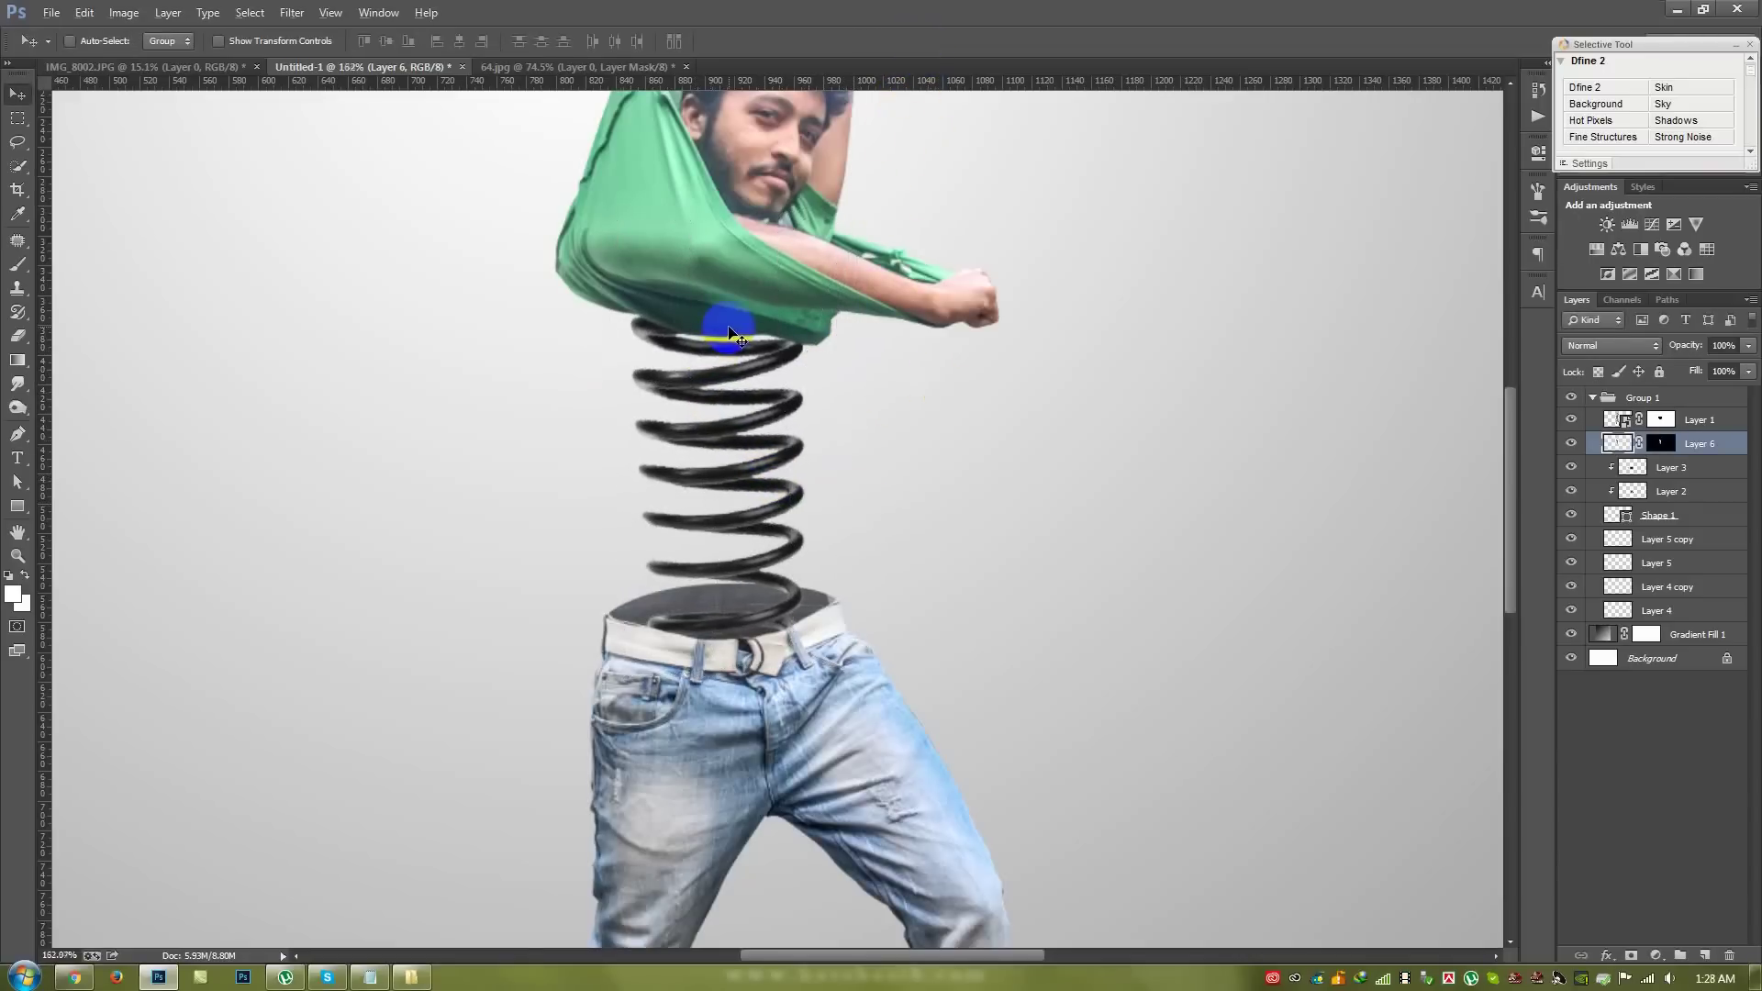
{"action": "scroll", "coordinate": [729, 332], "scroll_direction": "down", "scroll_amount": 3}
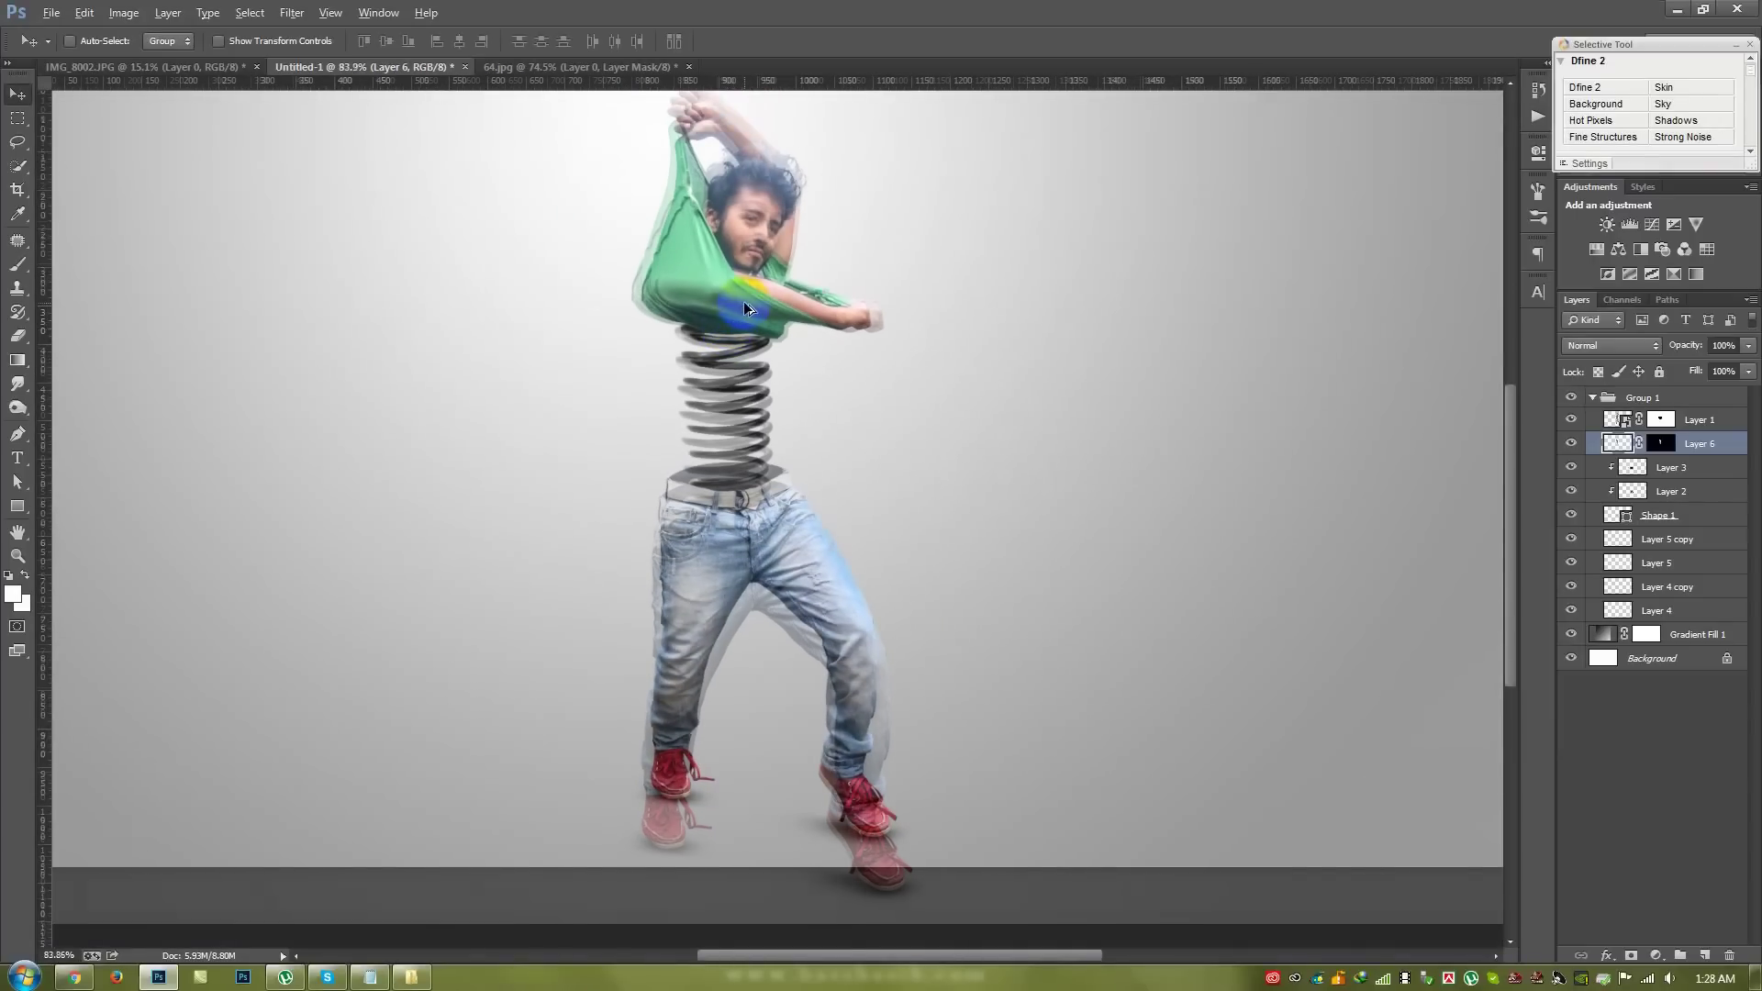
{"action": "scroll", "coordinate": [743, 309], "scroll_direction": "up", "scroll_amount": 1}
{"action": "scroll", "coordinate": [743, 303], "scroll_direction": "down", "scroll_amount": 2}
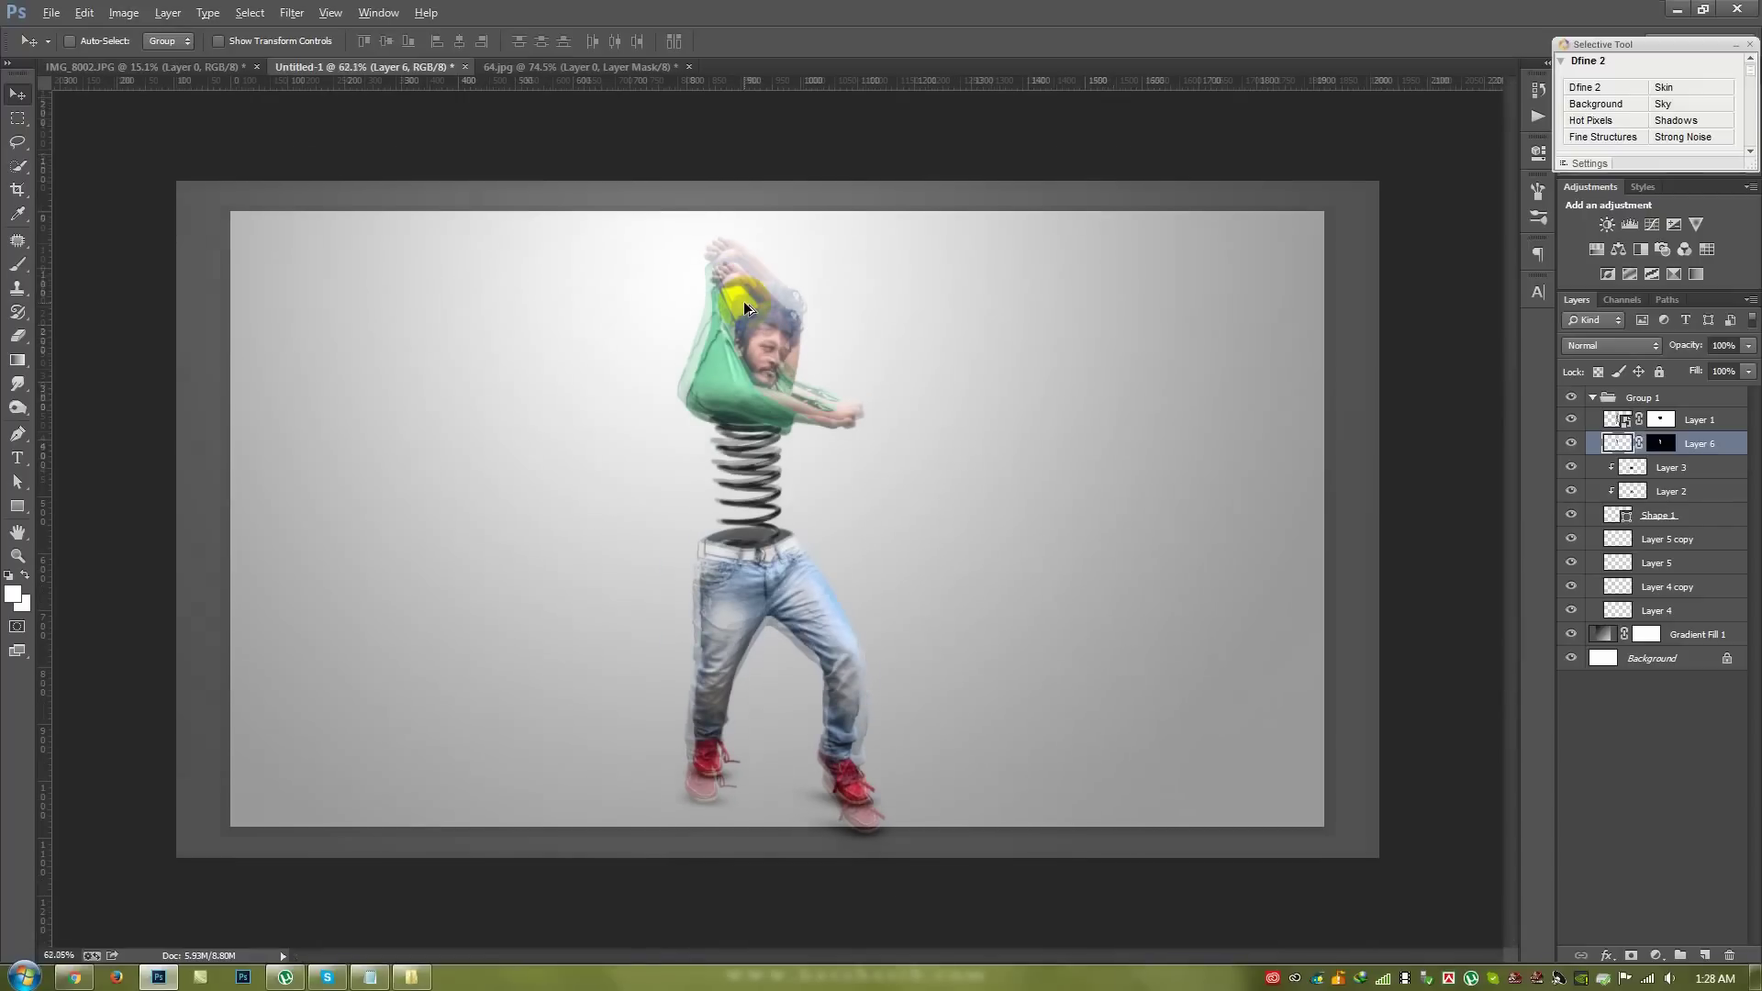
{"action": "scroll", "coordinate": [743, 303], "scroll_direction": "up", "scroll_amount": 4}
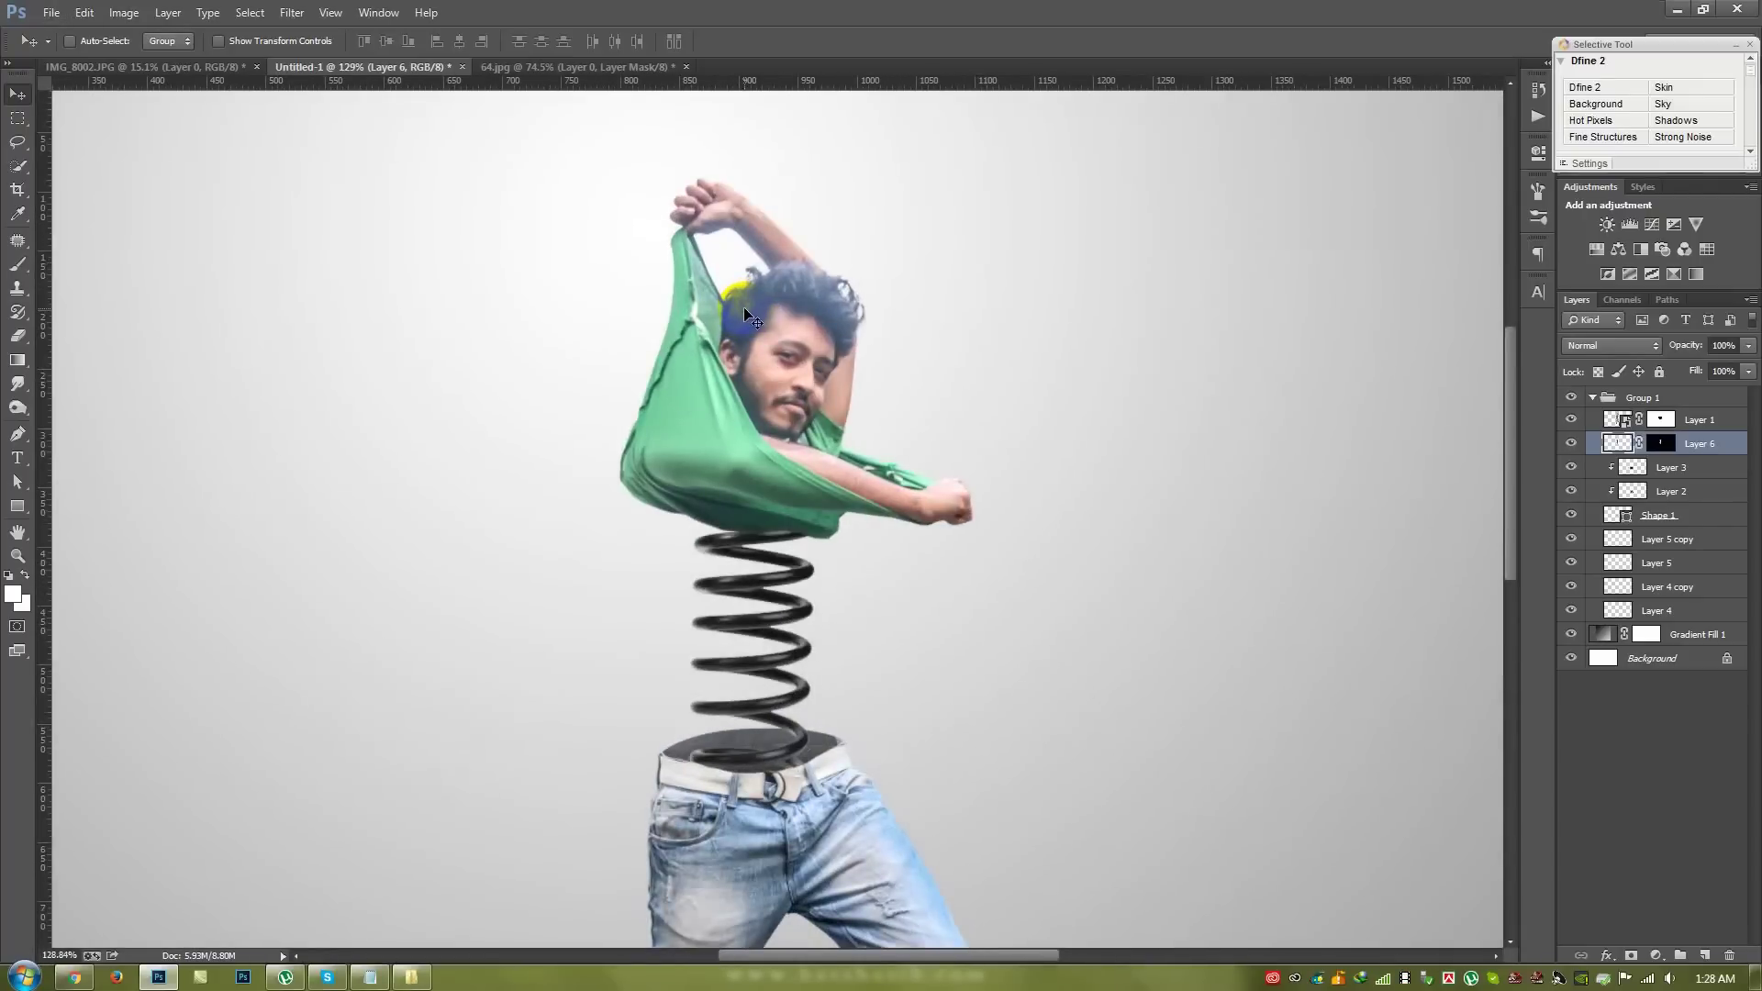
- Apply a second warp pulling the spring's right side left, then add an empty layer
{"action": "key", "text": "ctrl+t"}
{"action": "right_click", "coordinate": [842, 587]}
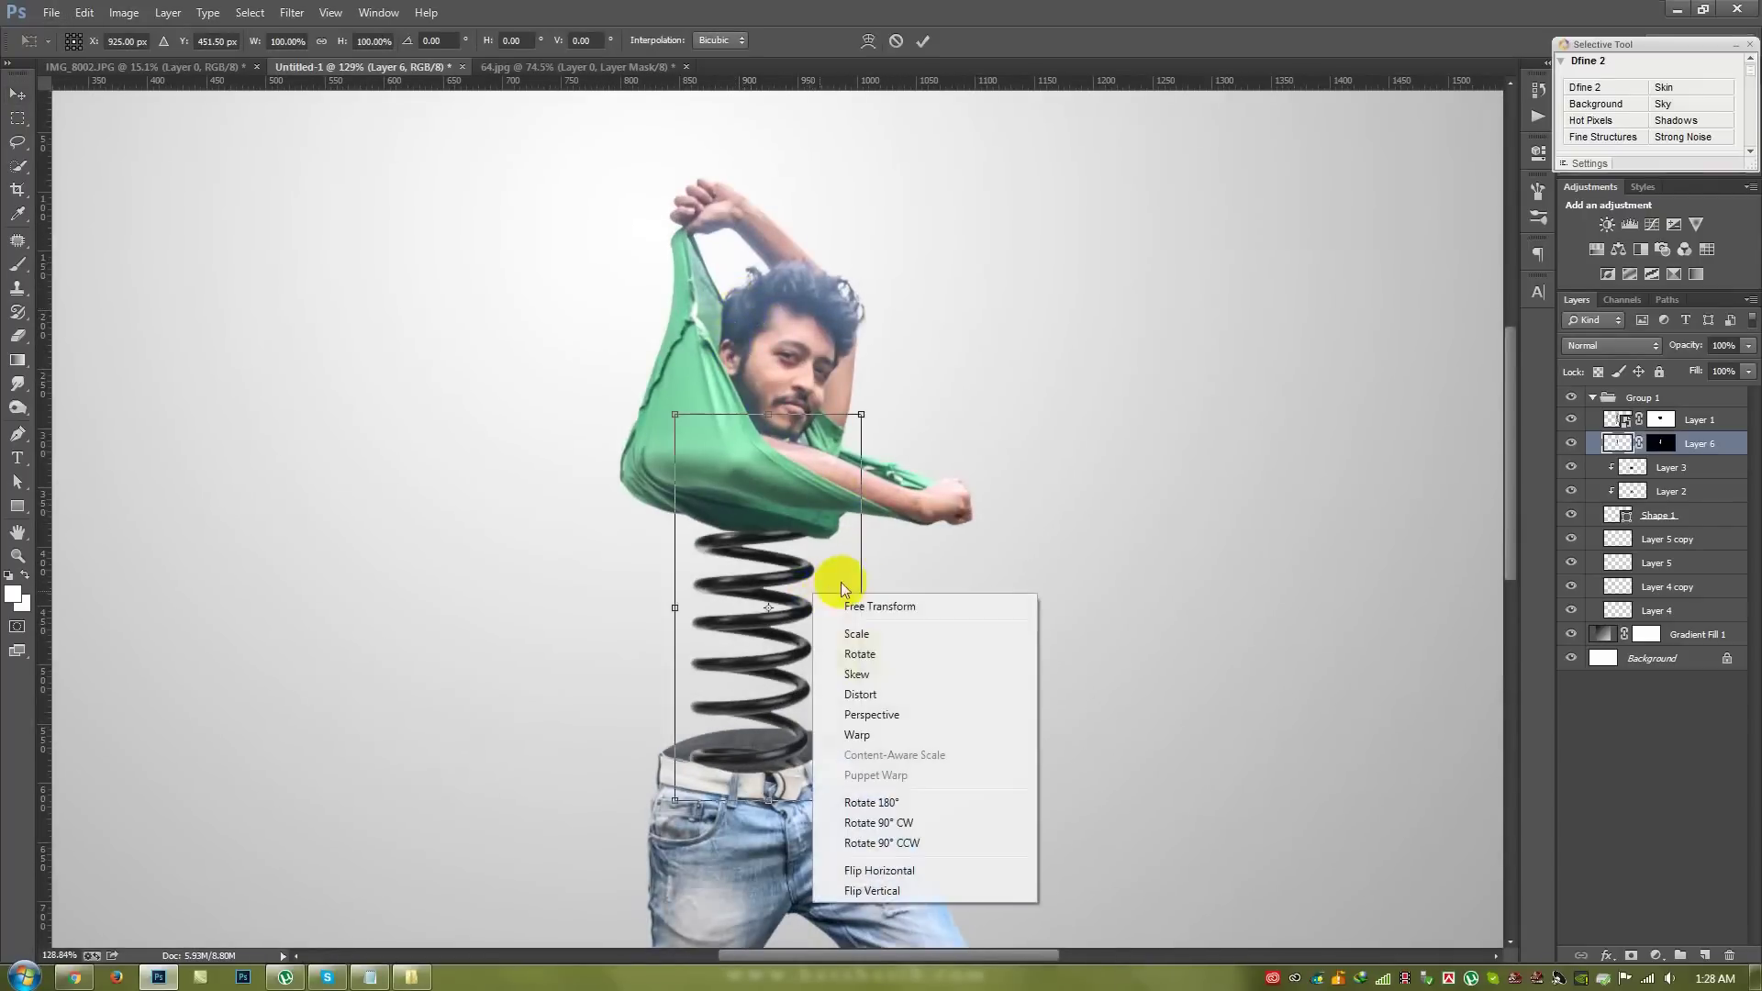
{"action": "left_click", "coordinate": [886, 738]}
{"action": "mouse_move", "coordinate": [787, 707]}
{"action": "left_mouse_down"}
{"action": "mouse_move", "coordinate": [767, 688]}
{"action": "mouse_move", "coordinate": [807, 705]}
{"action": "left_mouse_up"}
{"action": "left_click_drag", "start_coordinate": [807, 570], "coordinate": [730, 504]}
{"action": "left_click_drag", "start_coordinate": [817, 631], "coordinate": [811, 642]}
{"action": "left_click", "coordinate": [924, 41]}
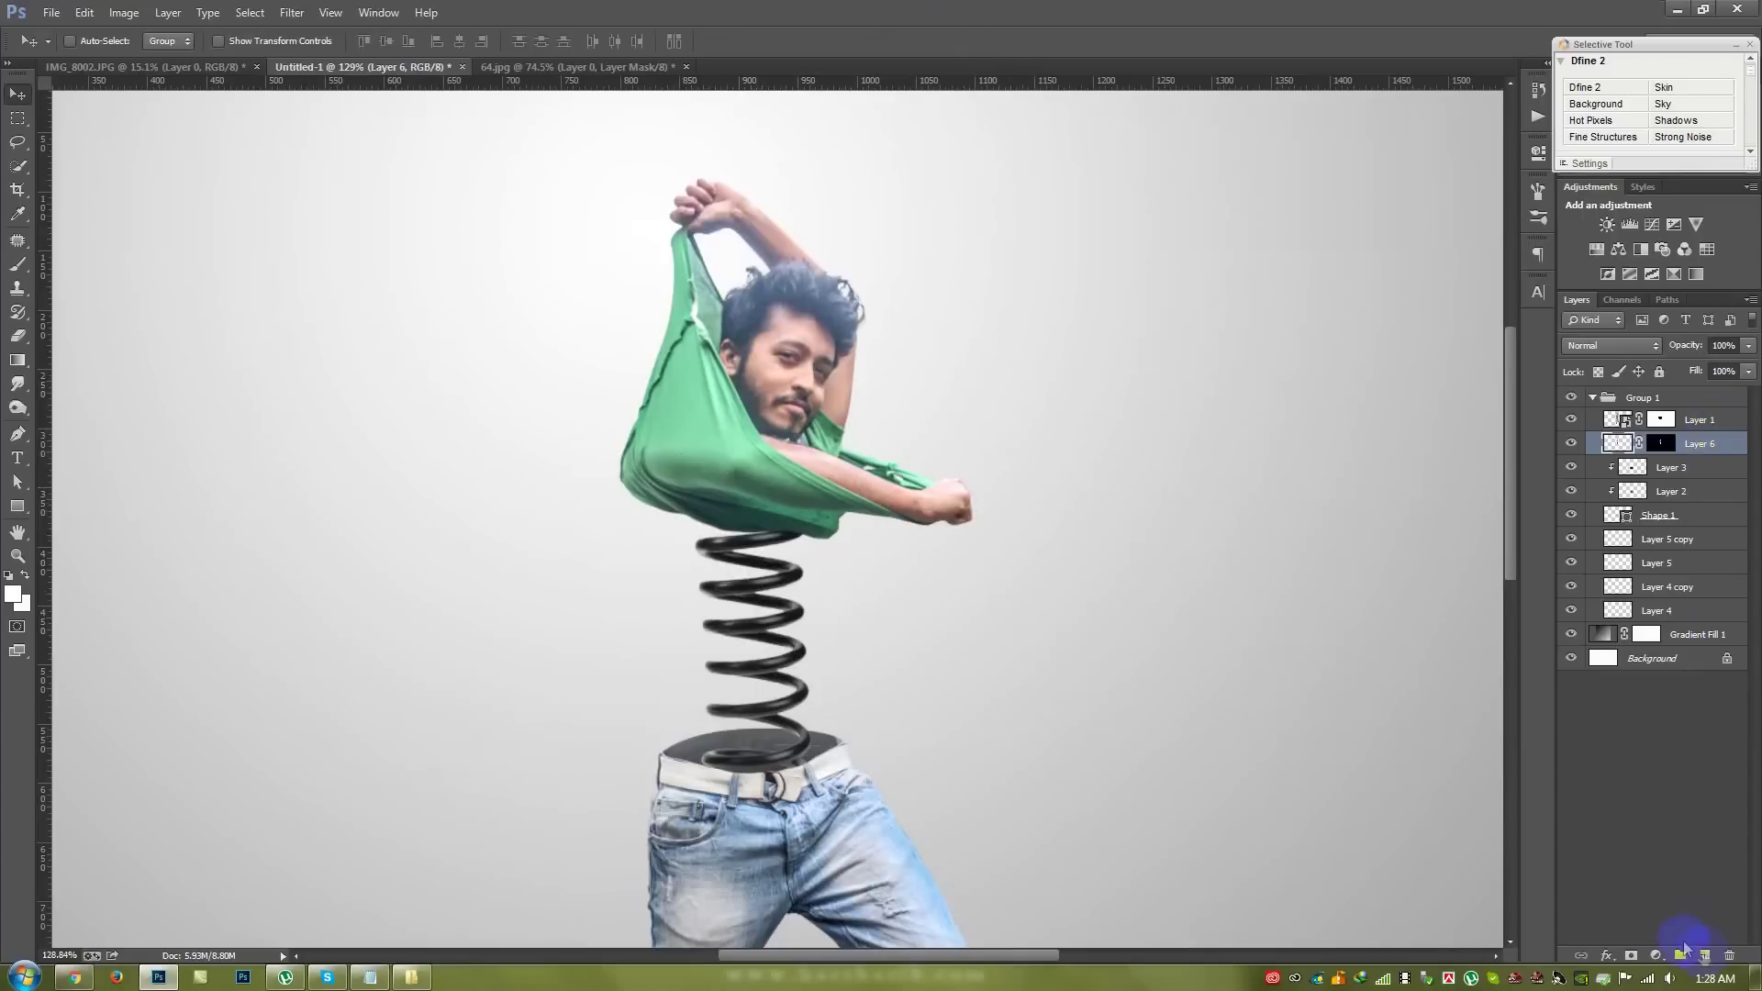
{"action": "left_click", "coordinate": [1704, 955]}
- Clip the new Layer 7 to the spring and paint soft black shading at its base
{"action": "right_click", "coordinate": [1696, 443]}
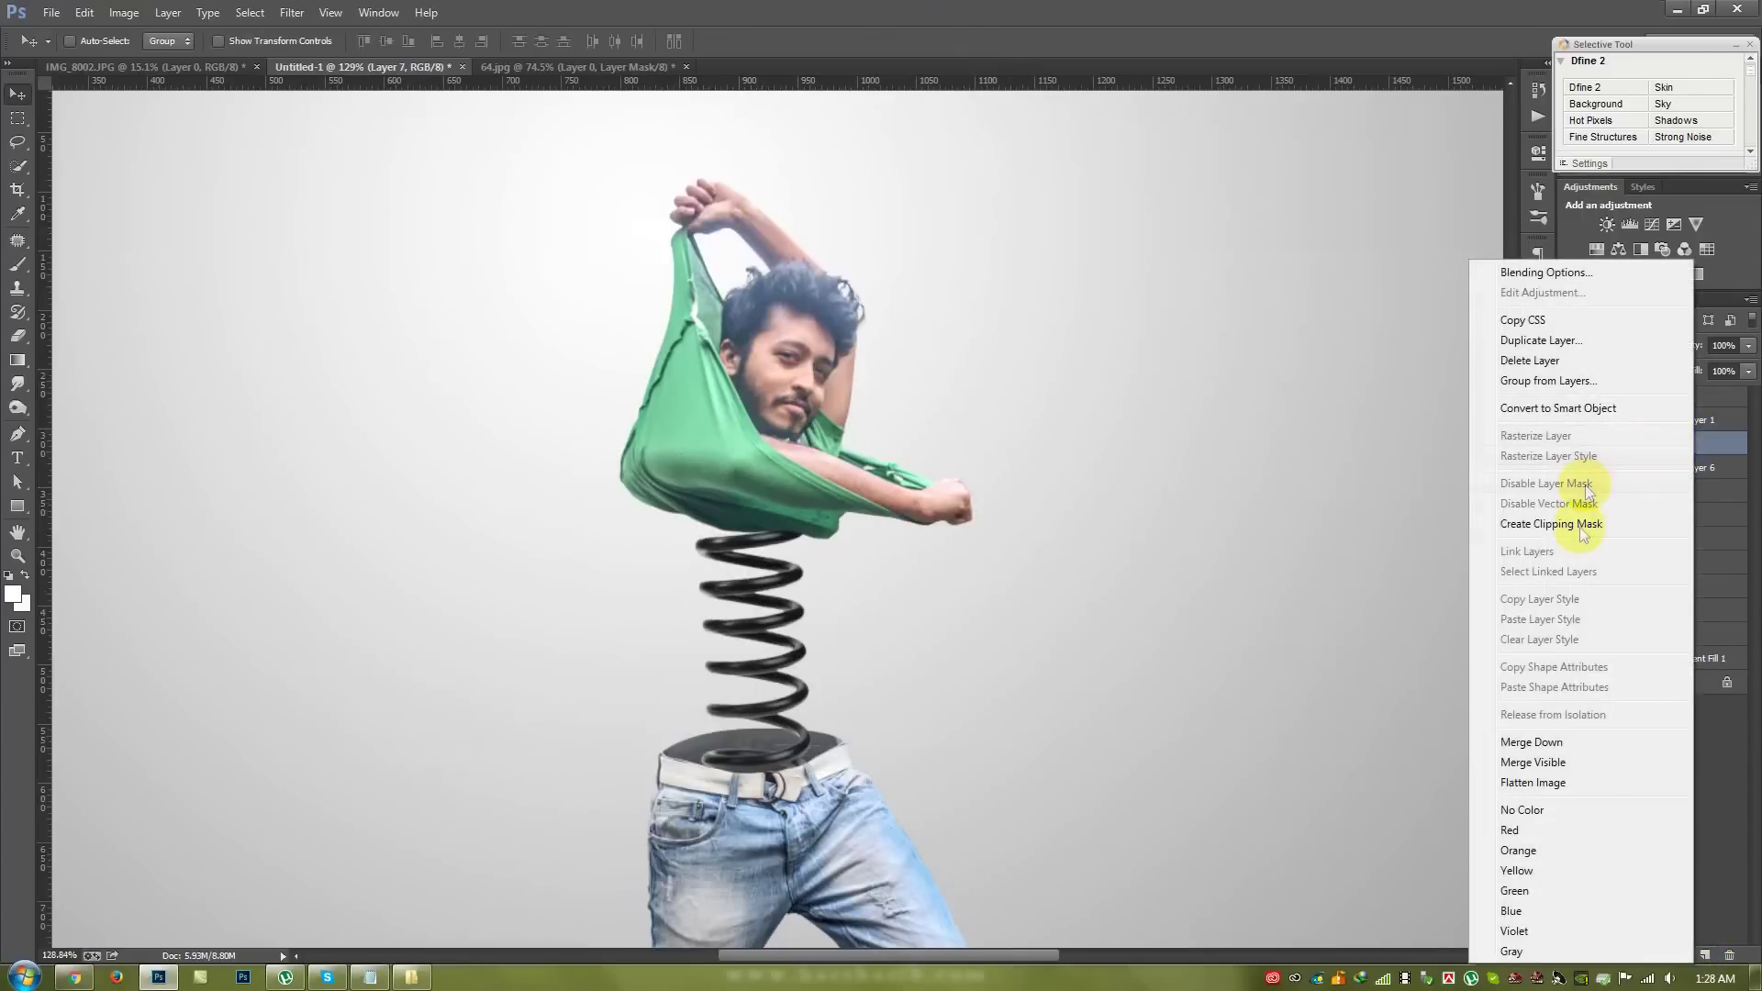
{"action": "left_click", "coordinate": [1553, 515]}
{"action": "scroll", "coordinate": [713, 851], "scroll_direction": "up", "scroll_amount": 3}
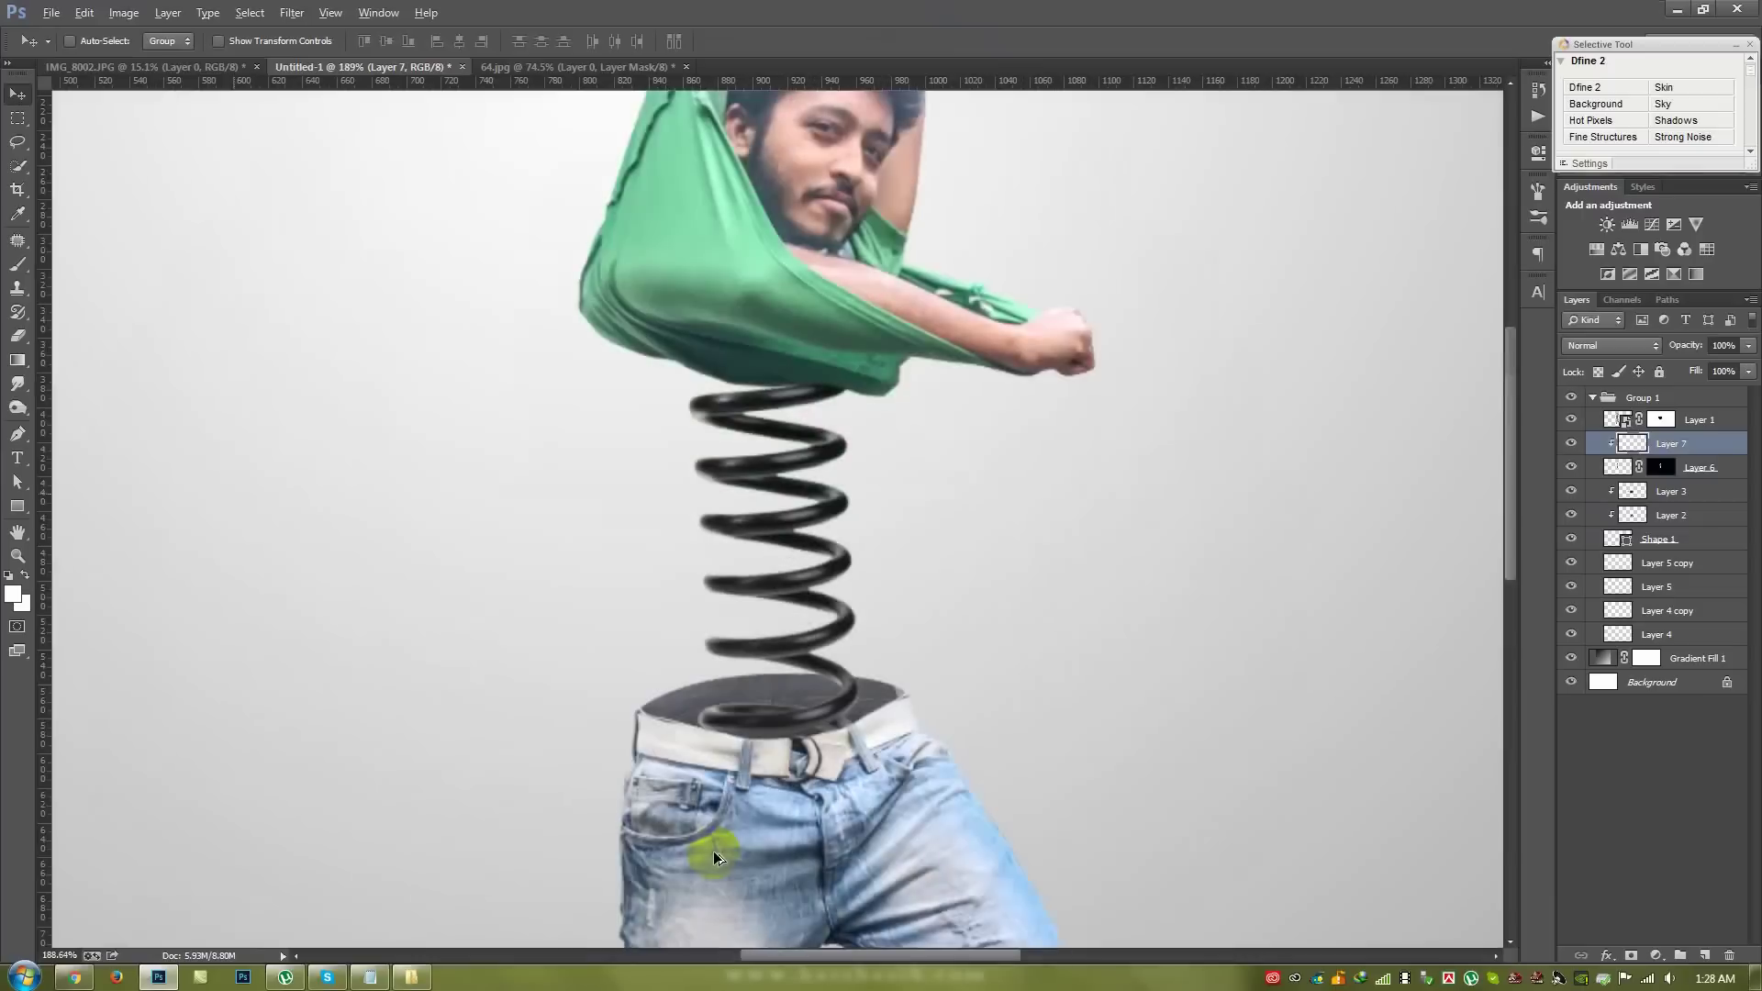
{"action": "scroll", "coordinate": [713, 851], "scroll_direction": "up", "scroll_amount": 2}
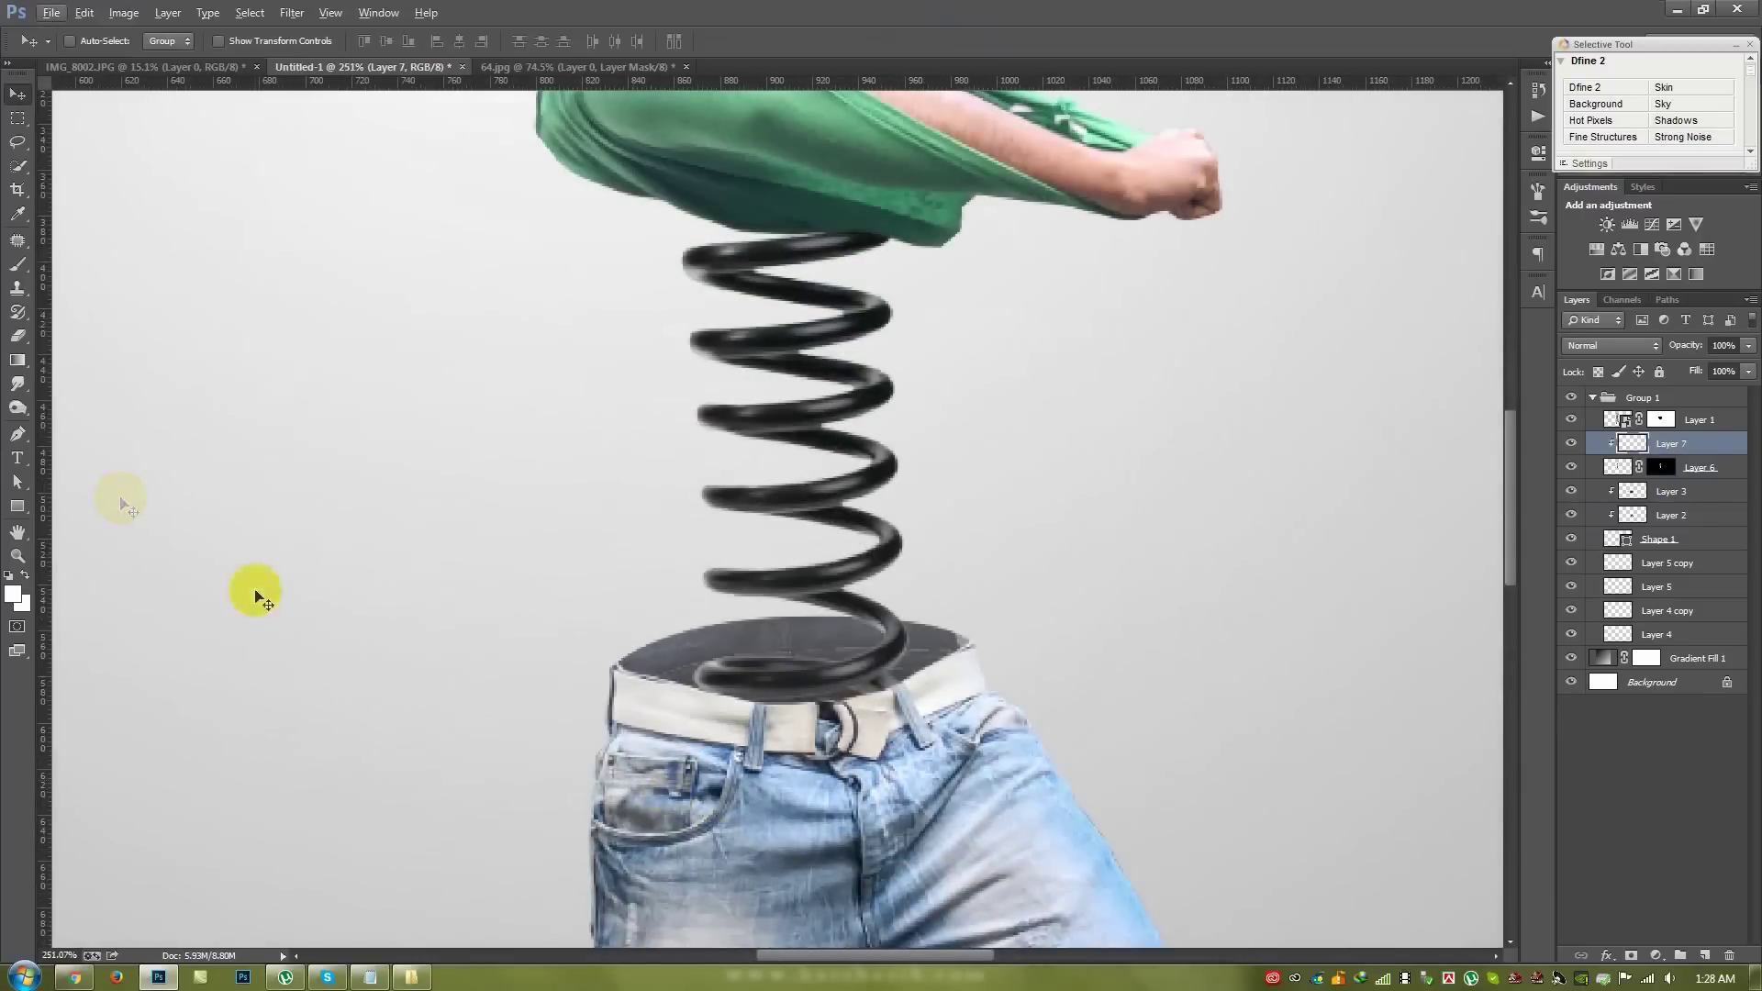
{"action": "left_click", "coordinate": [25, 268]}
{"action": "right_click", "coordinate": [403, 601]}
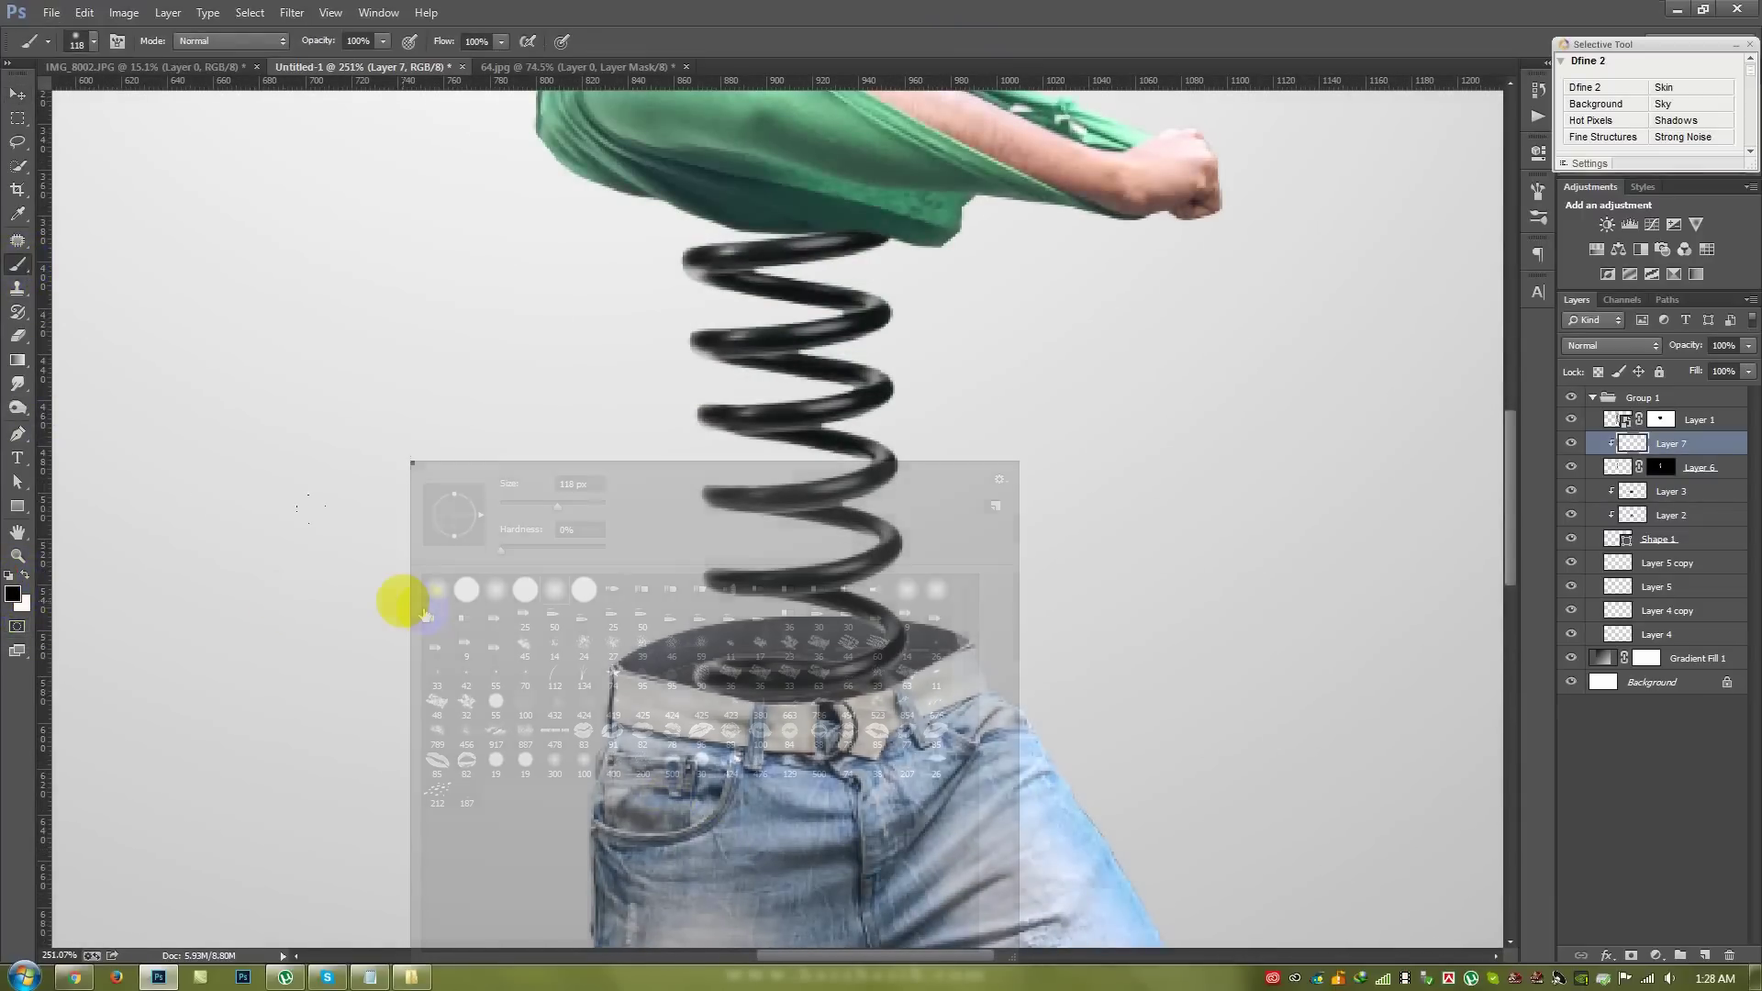
{"action": "left_click", "coordinate": [1156, 725]}
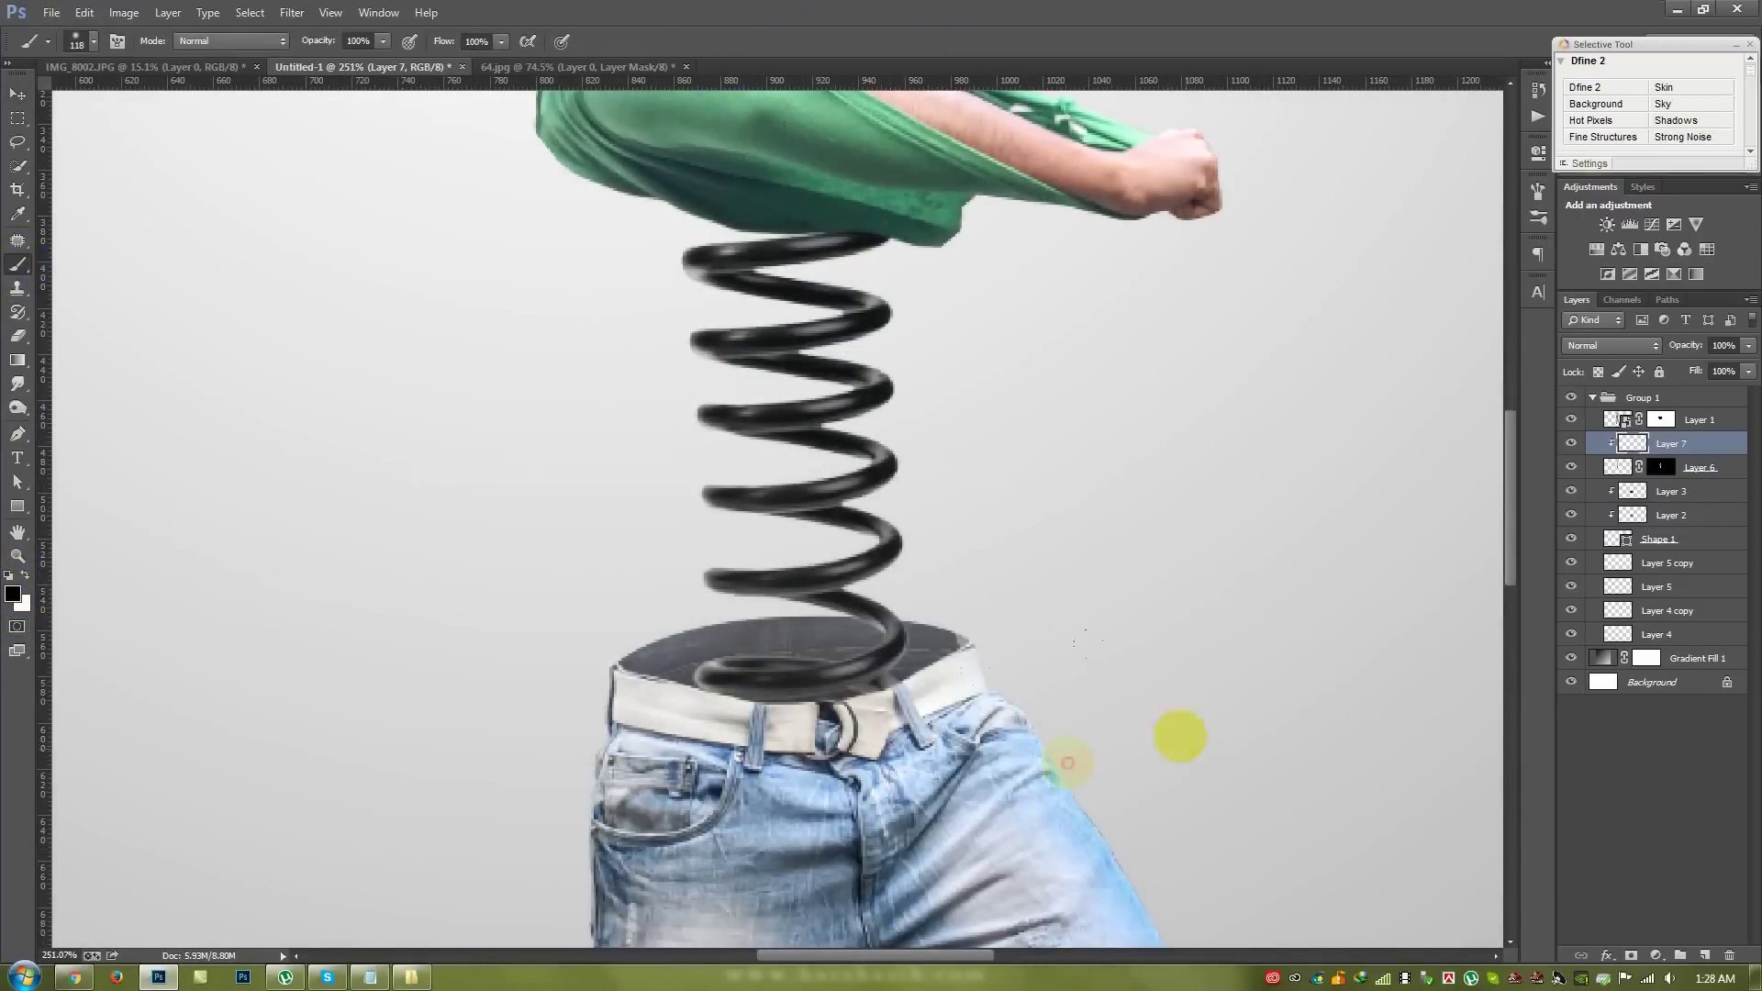
{"action": "left_click_drag", "start_coordinate": [775, 798], "coordinate": [970, 705]}
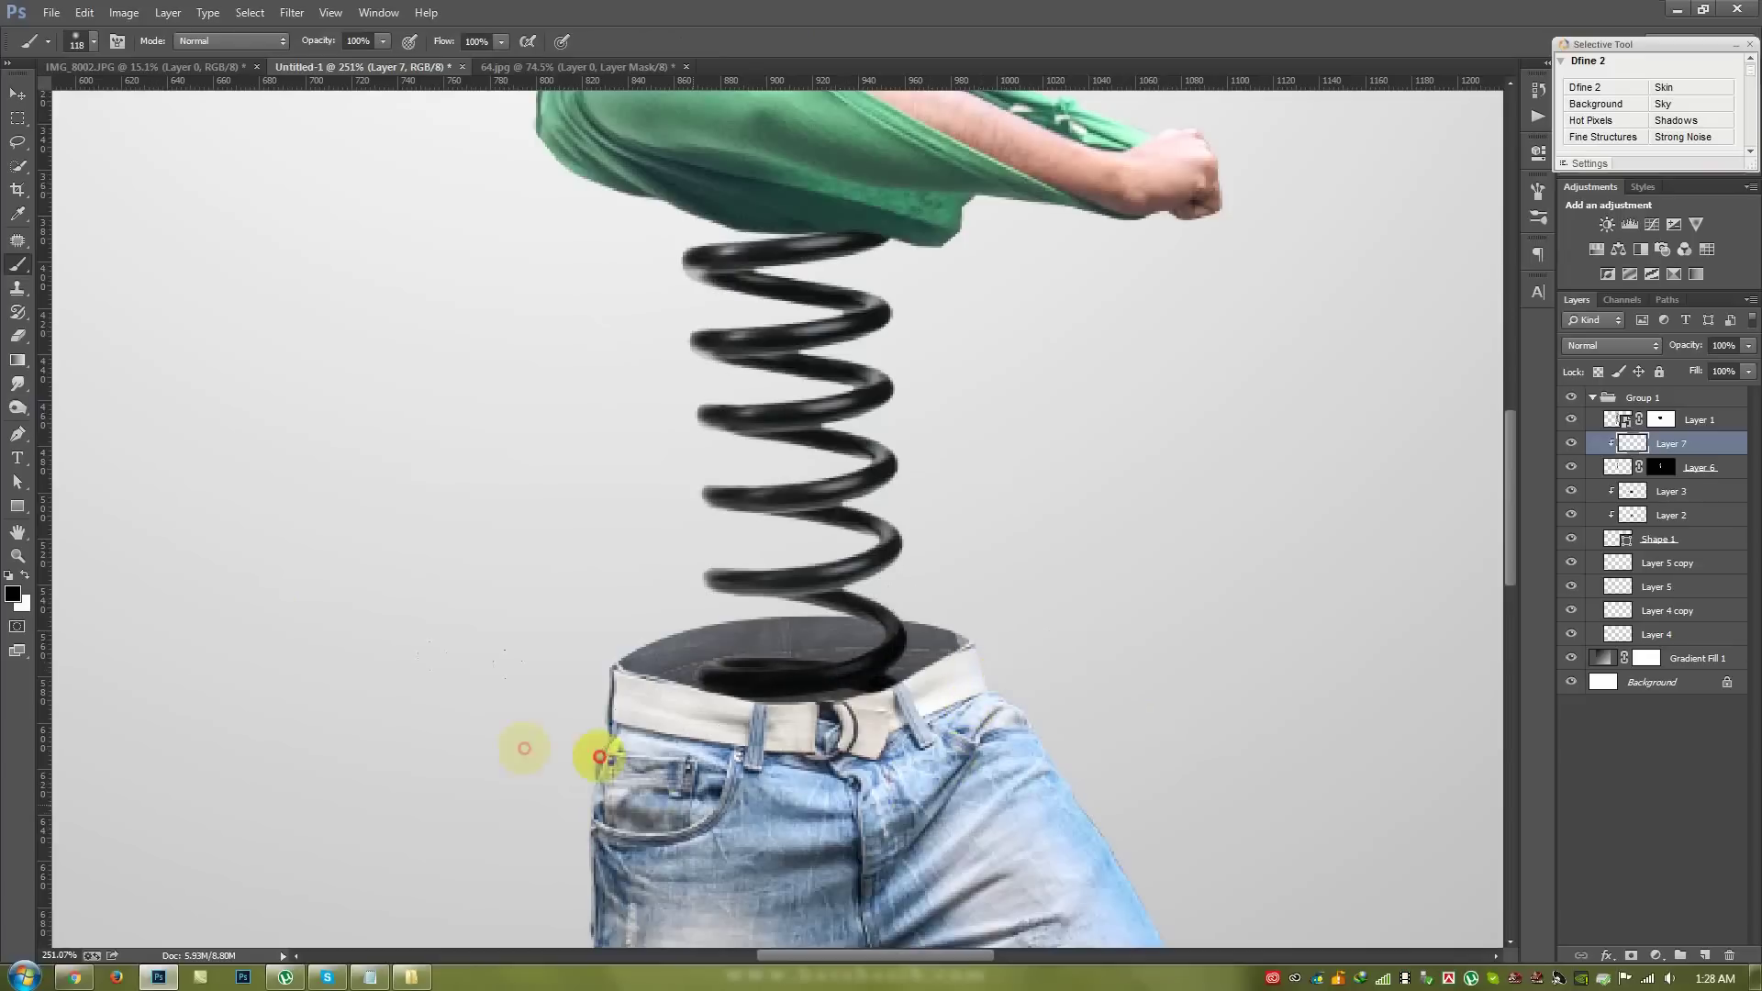
- Set Shape 1's fill to 292929 and Layer 2's opacity to 34%
{"action": "double_click", "coordinate": [1625, 540]}
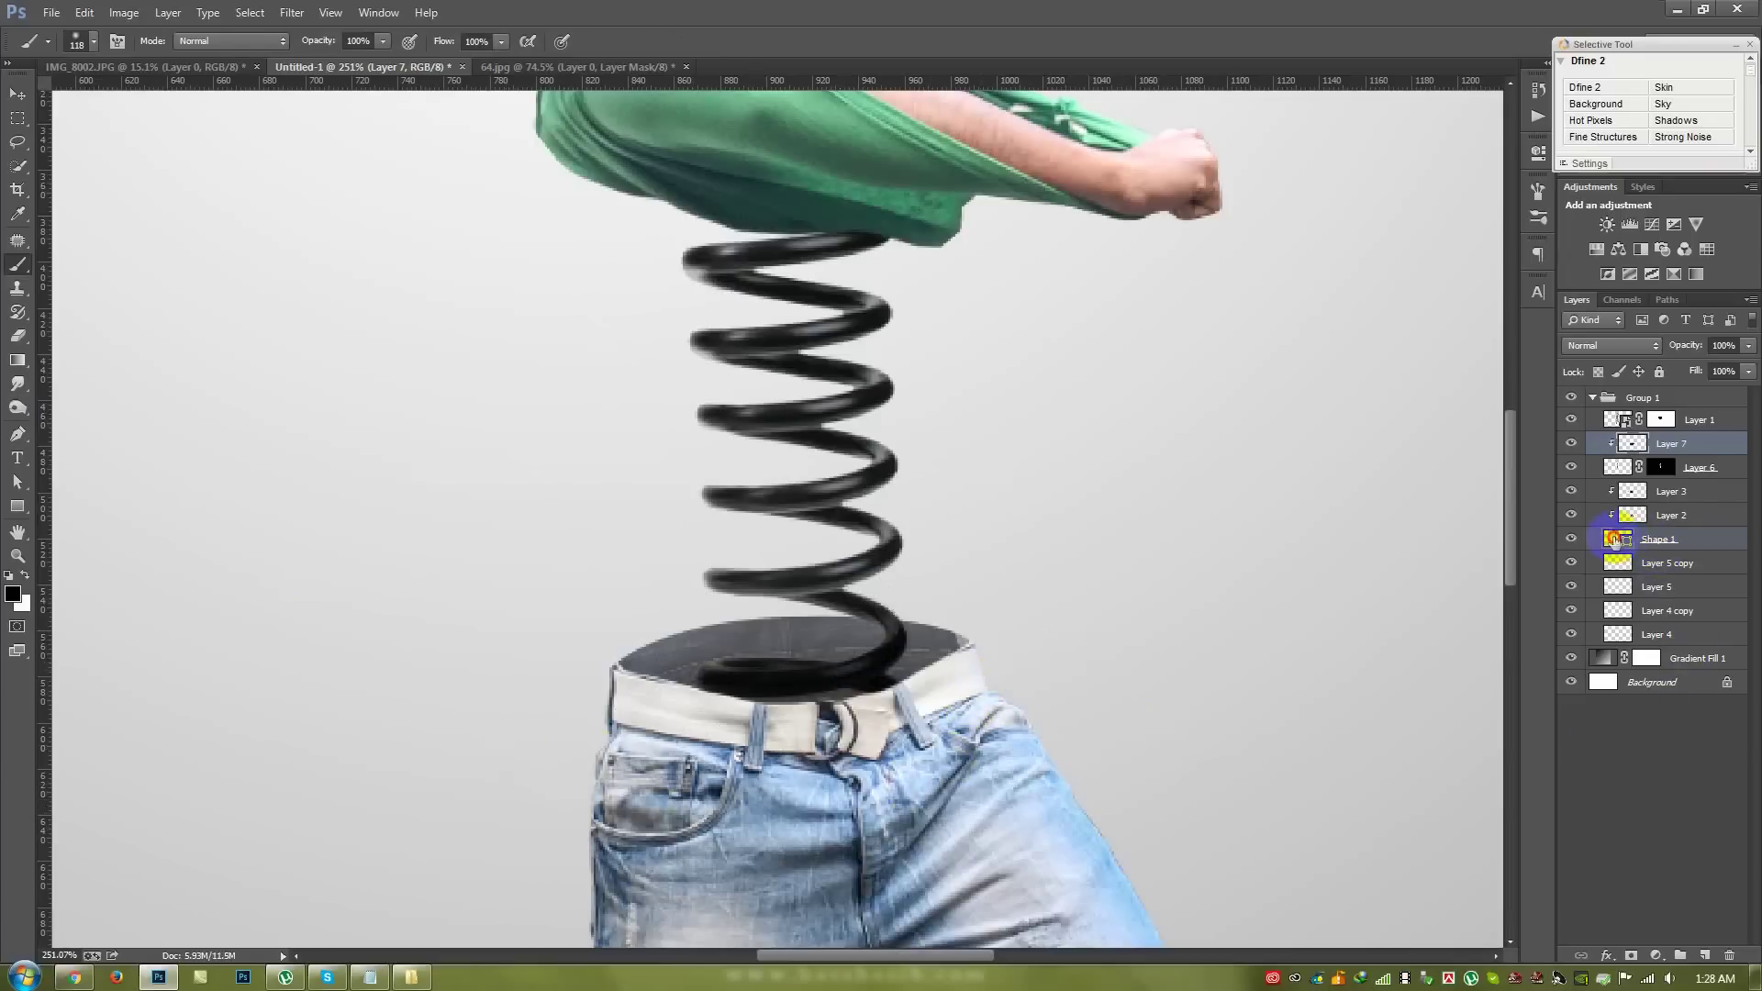
{"action": "left_click_drag", "start_coordinate": [1148, 535], "coordinate": [1121, 606]}
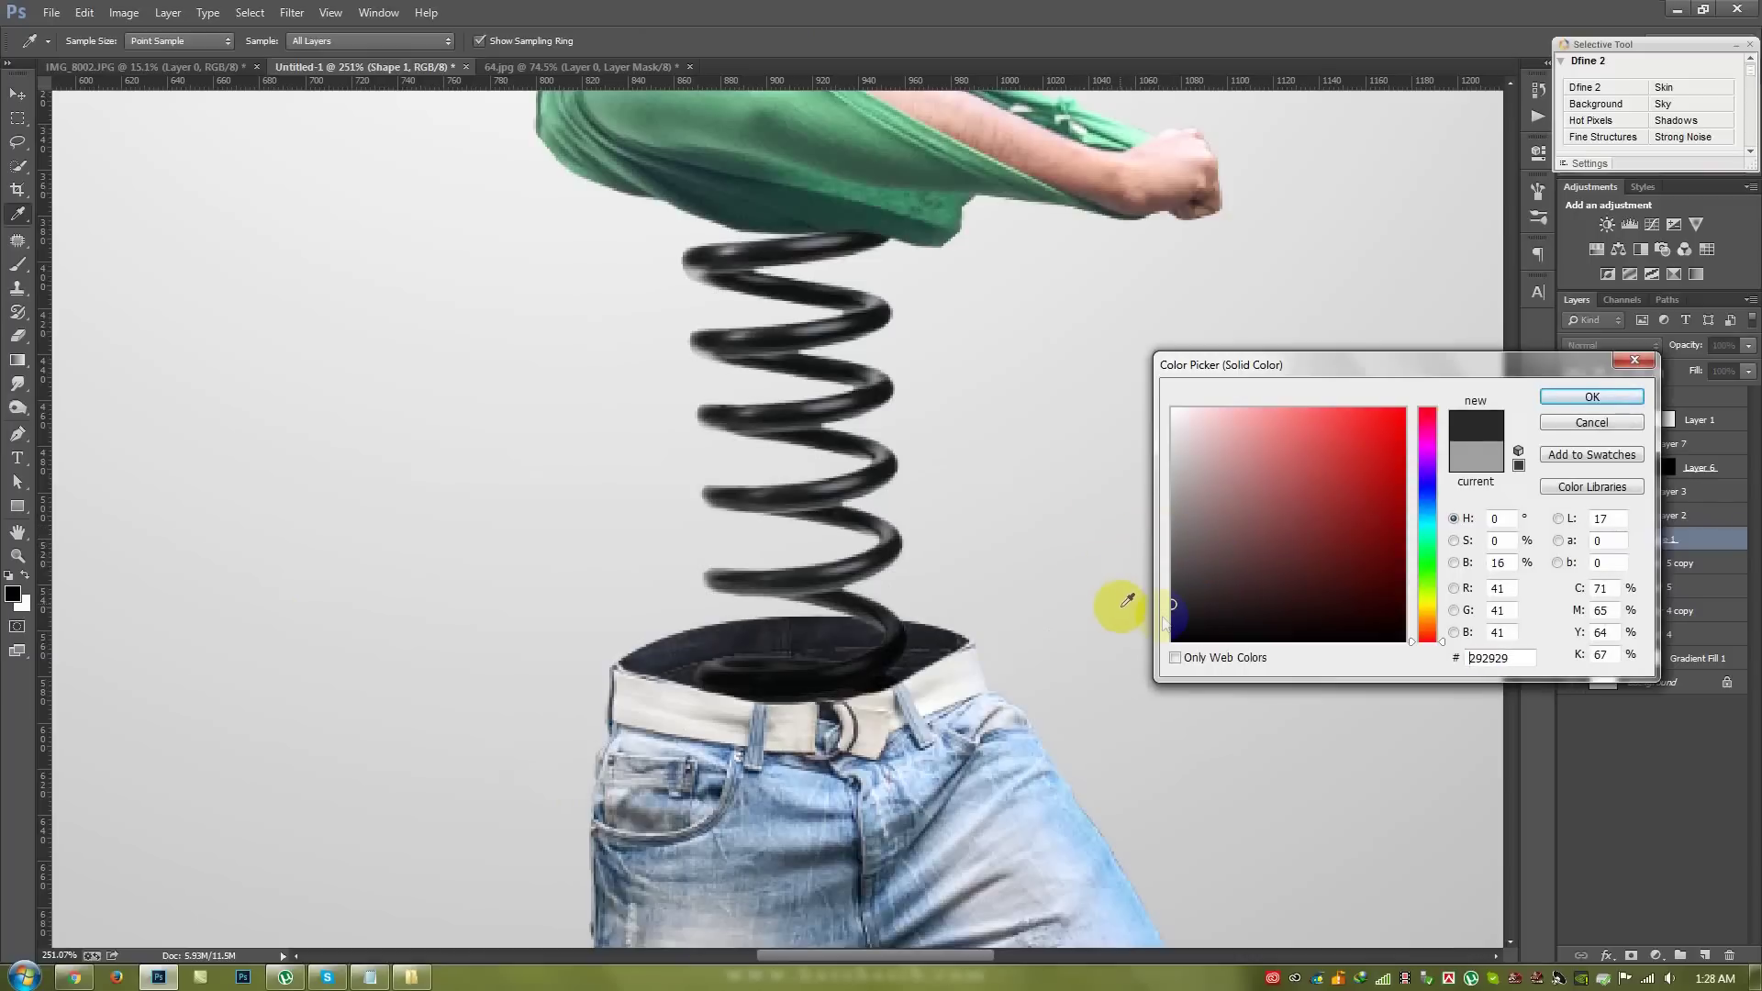
{"action": "left_click", "coordinate": [1566, 397]}
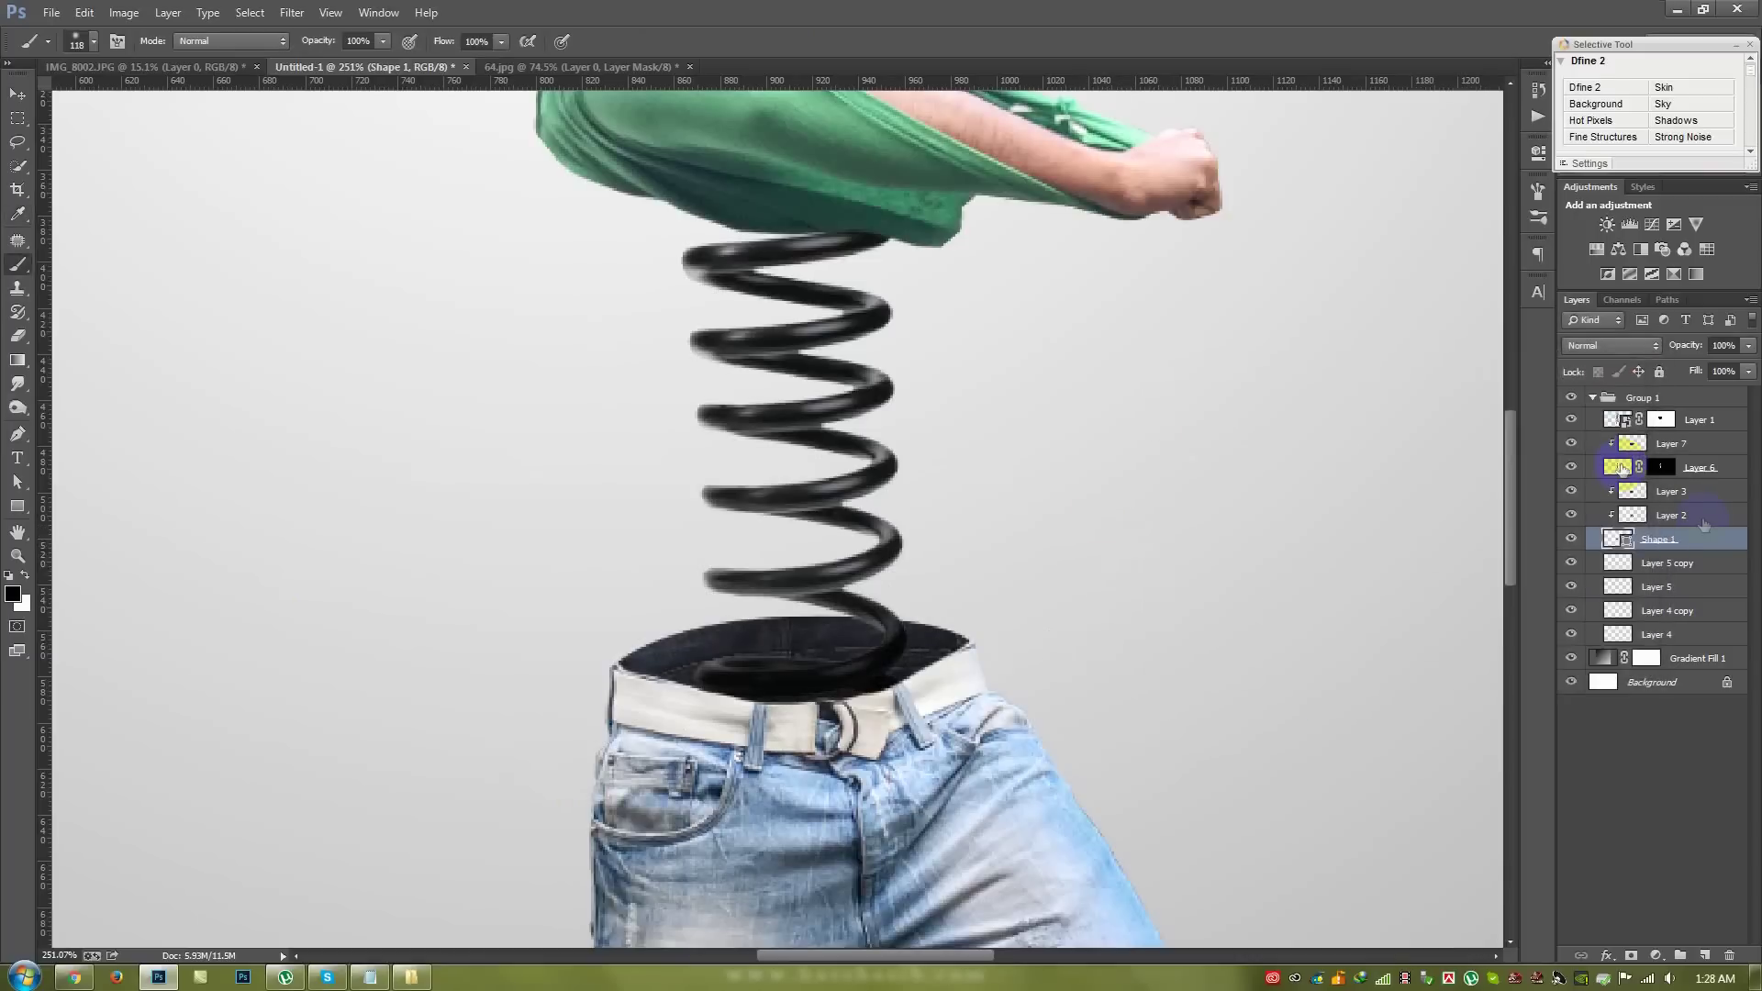
{"action": "left_click", "coordinate": [1688, 518]}
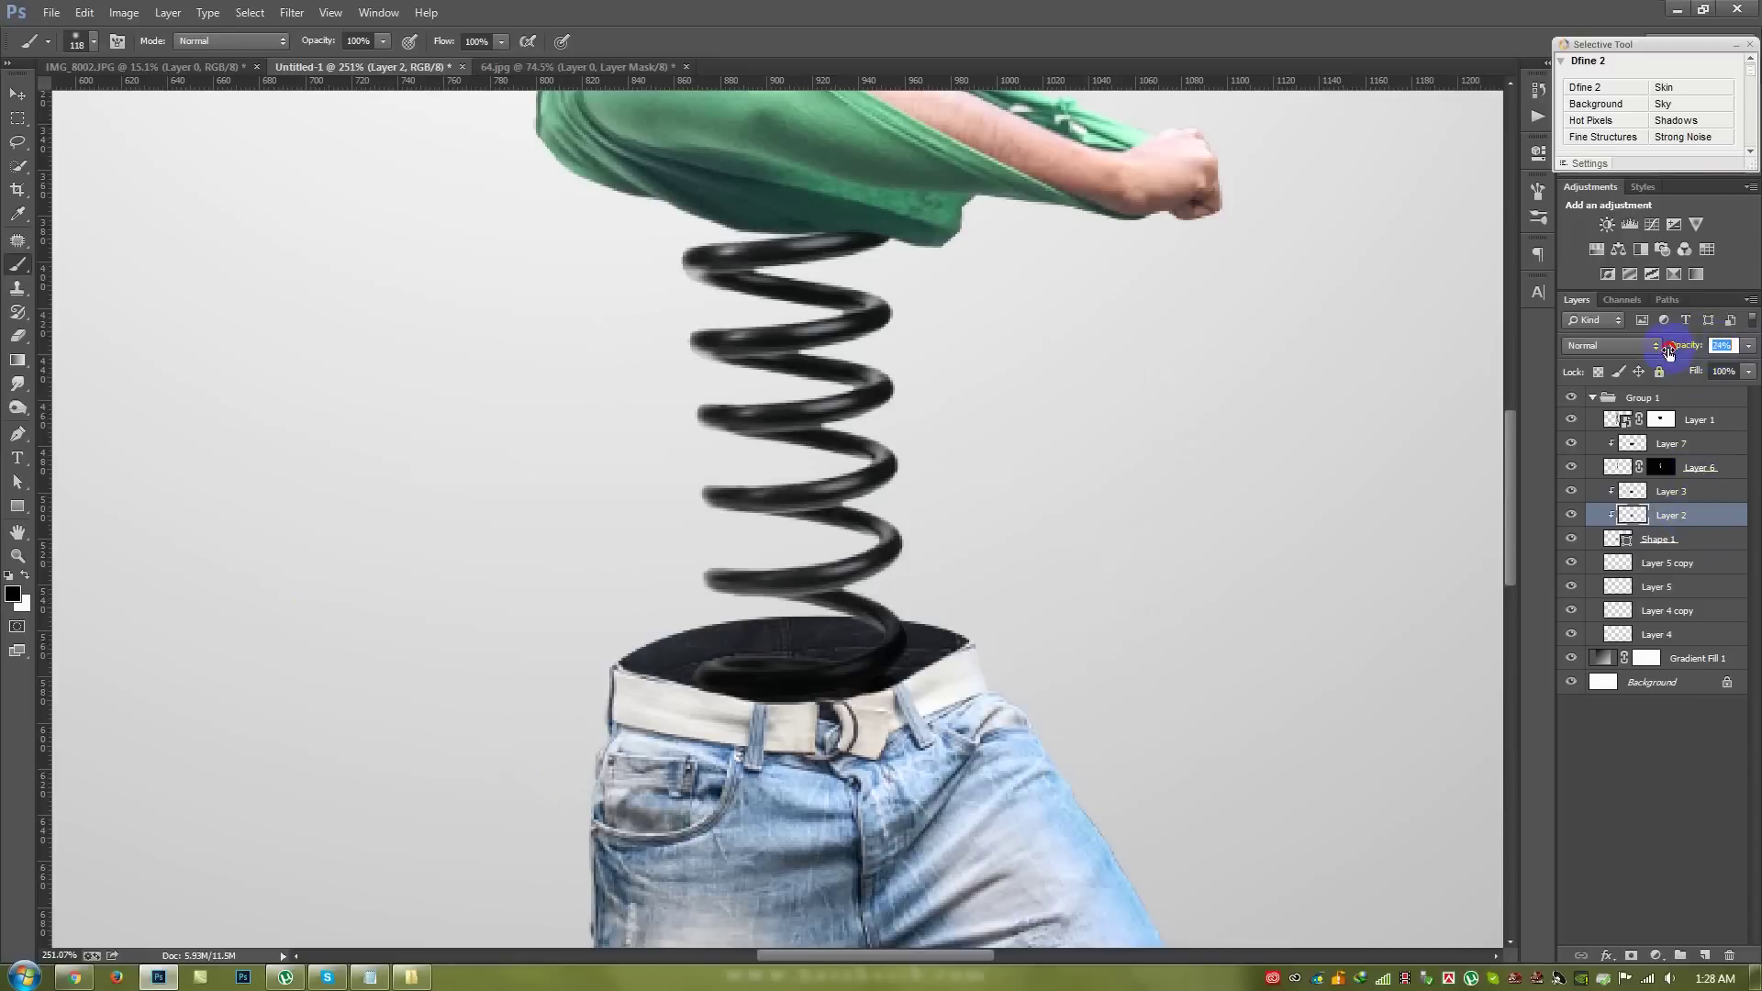
{"action": "key", "text": "Return"}
- Set Layer 7 to 58% opacity and nudge the Group 1 figure slightly up and right
{"action": "left_click", "coordinate": [19, 99]}
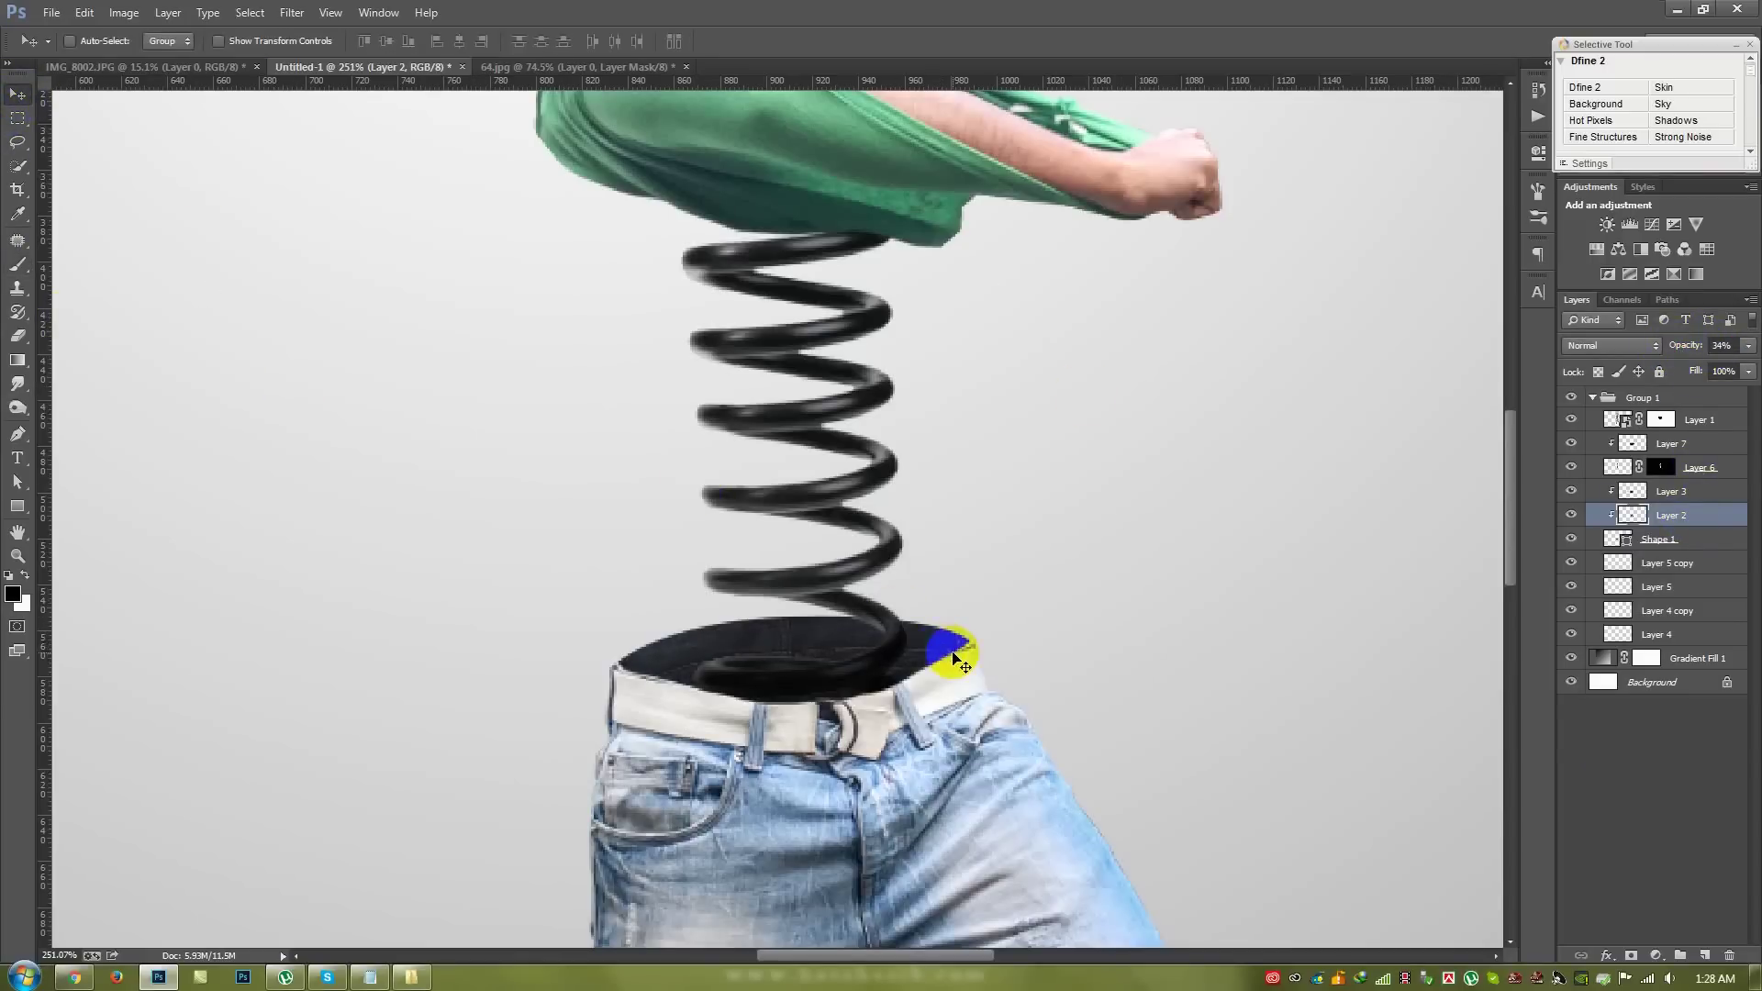
{"action": "key", "text": "ctrl+0"}
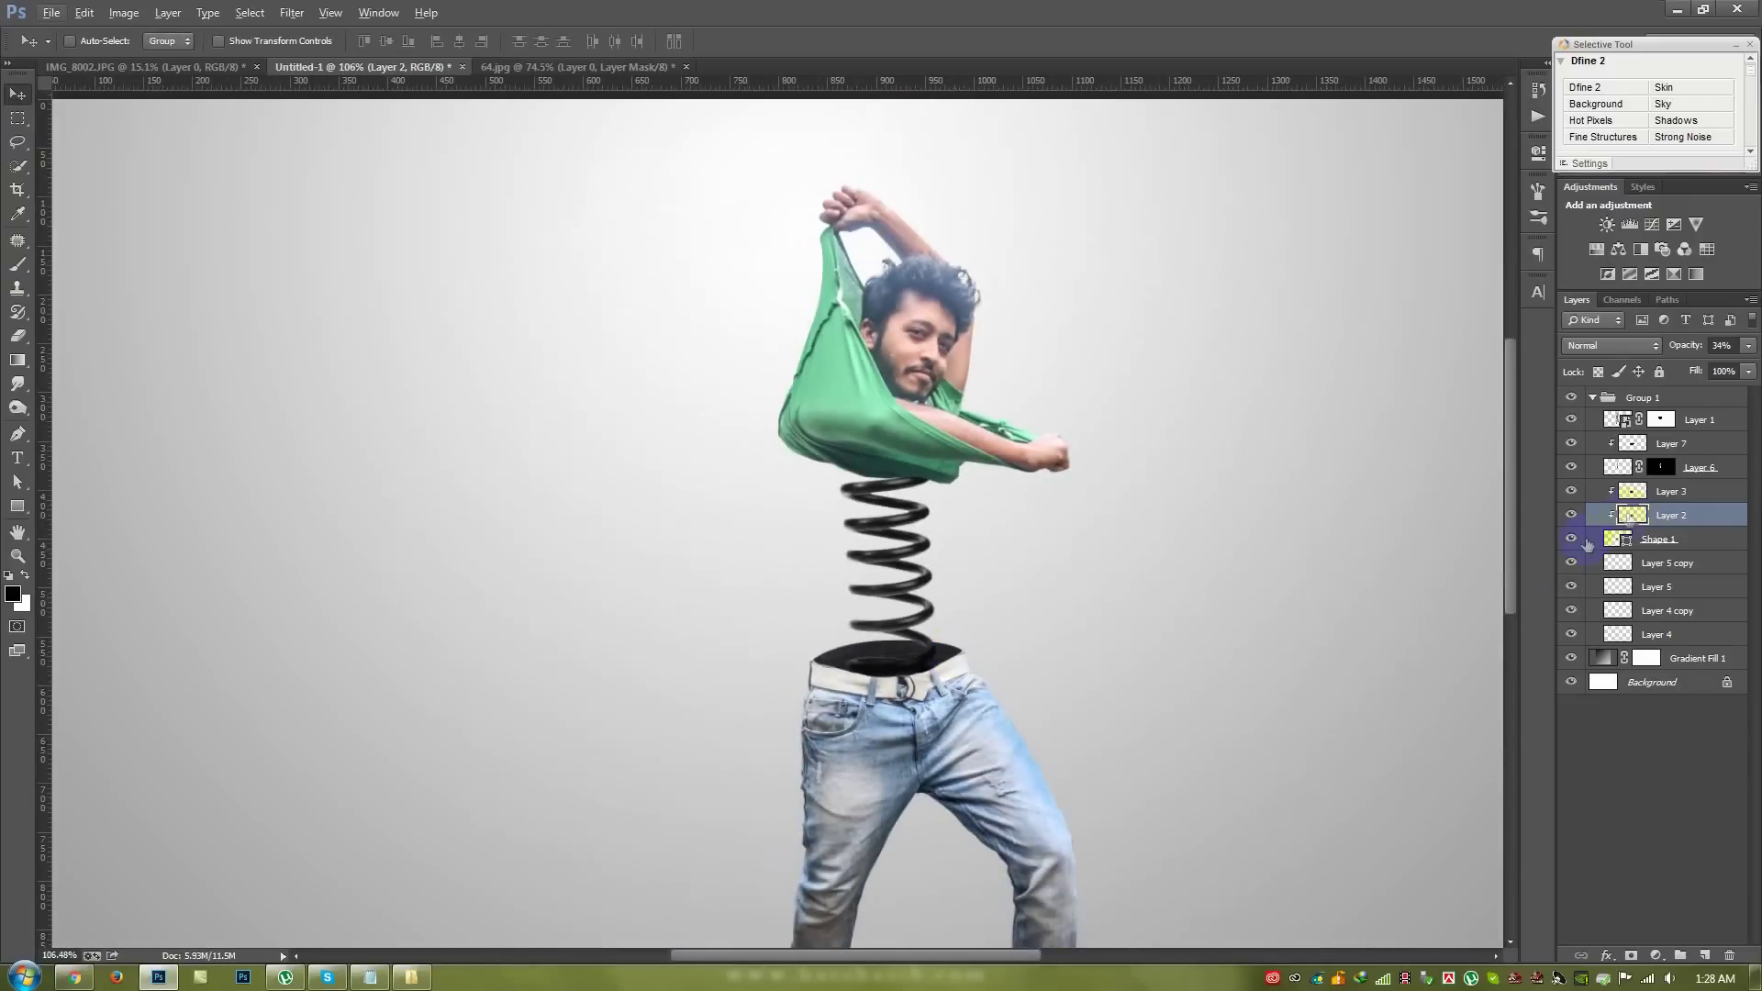
{"action": "left_click", "coordinate": [1695, 453]}
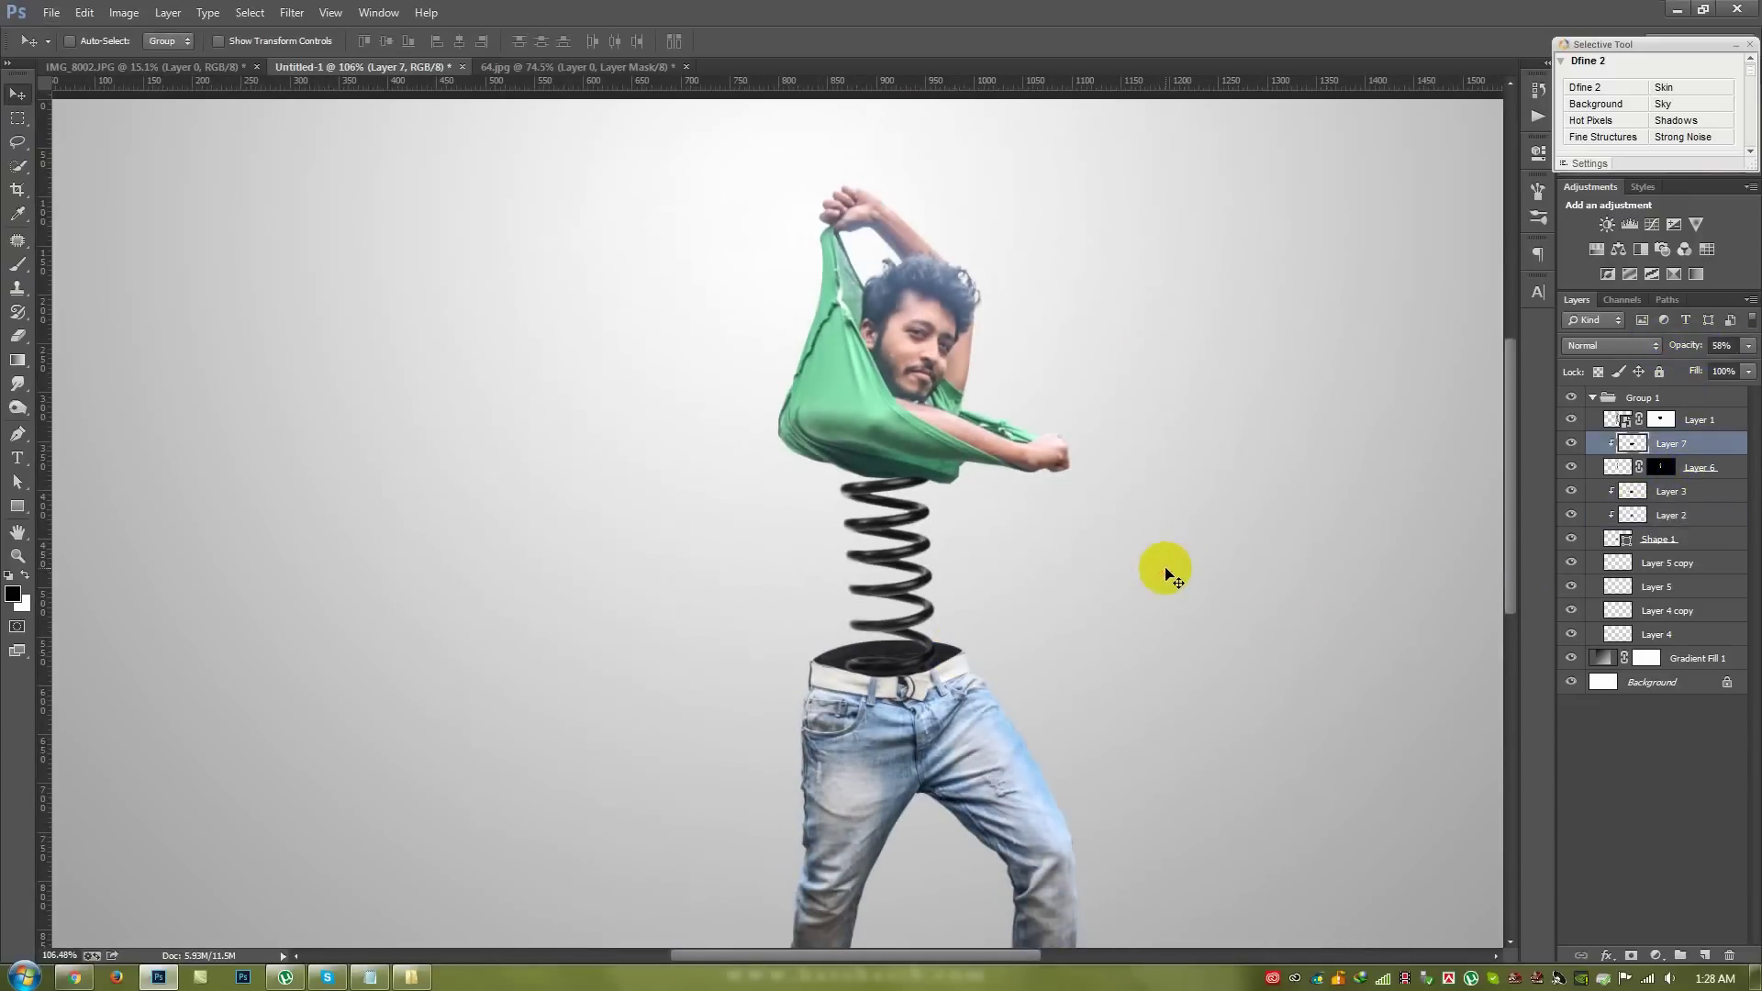
{"action": "scroll", "coordinate": [1166, 573], "scroll_direction": "down", "scroll_amount": 2}
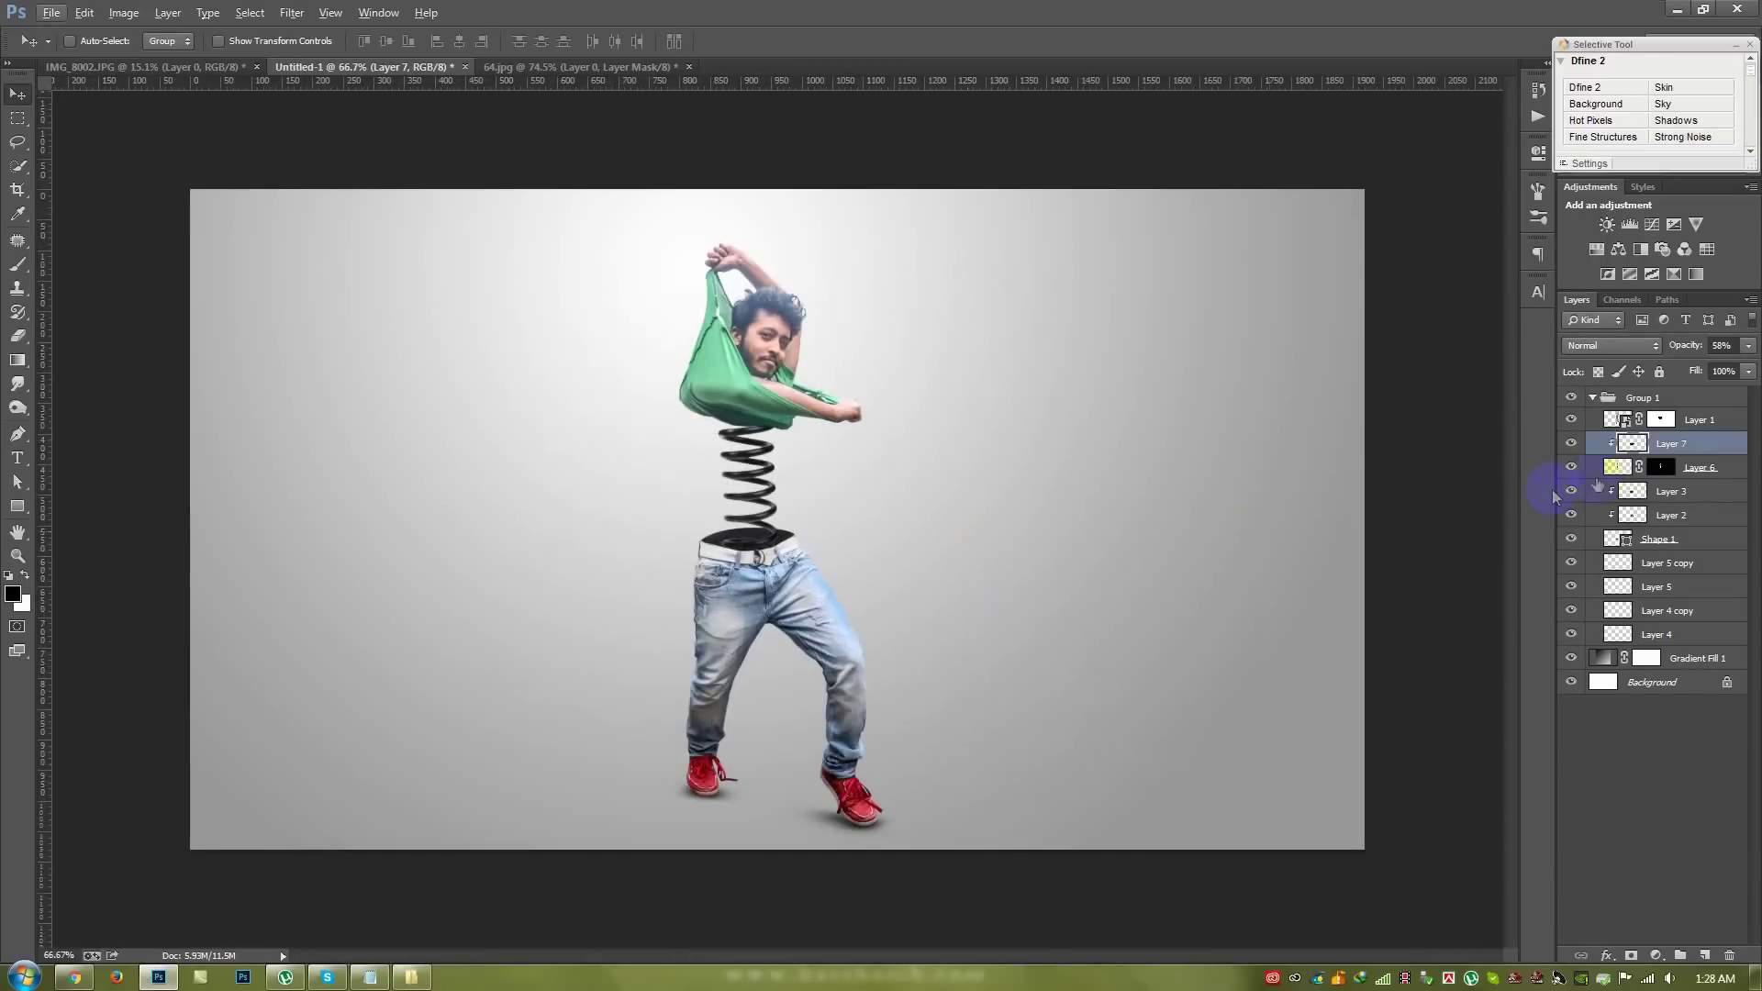
{"action": "left_click", "coordinate": [1631, 397]}
{"action": "left_click_drag", "start_coordinate": [1001, 578], "coordinate": [1015, 560]}
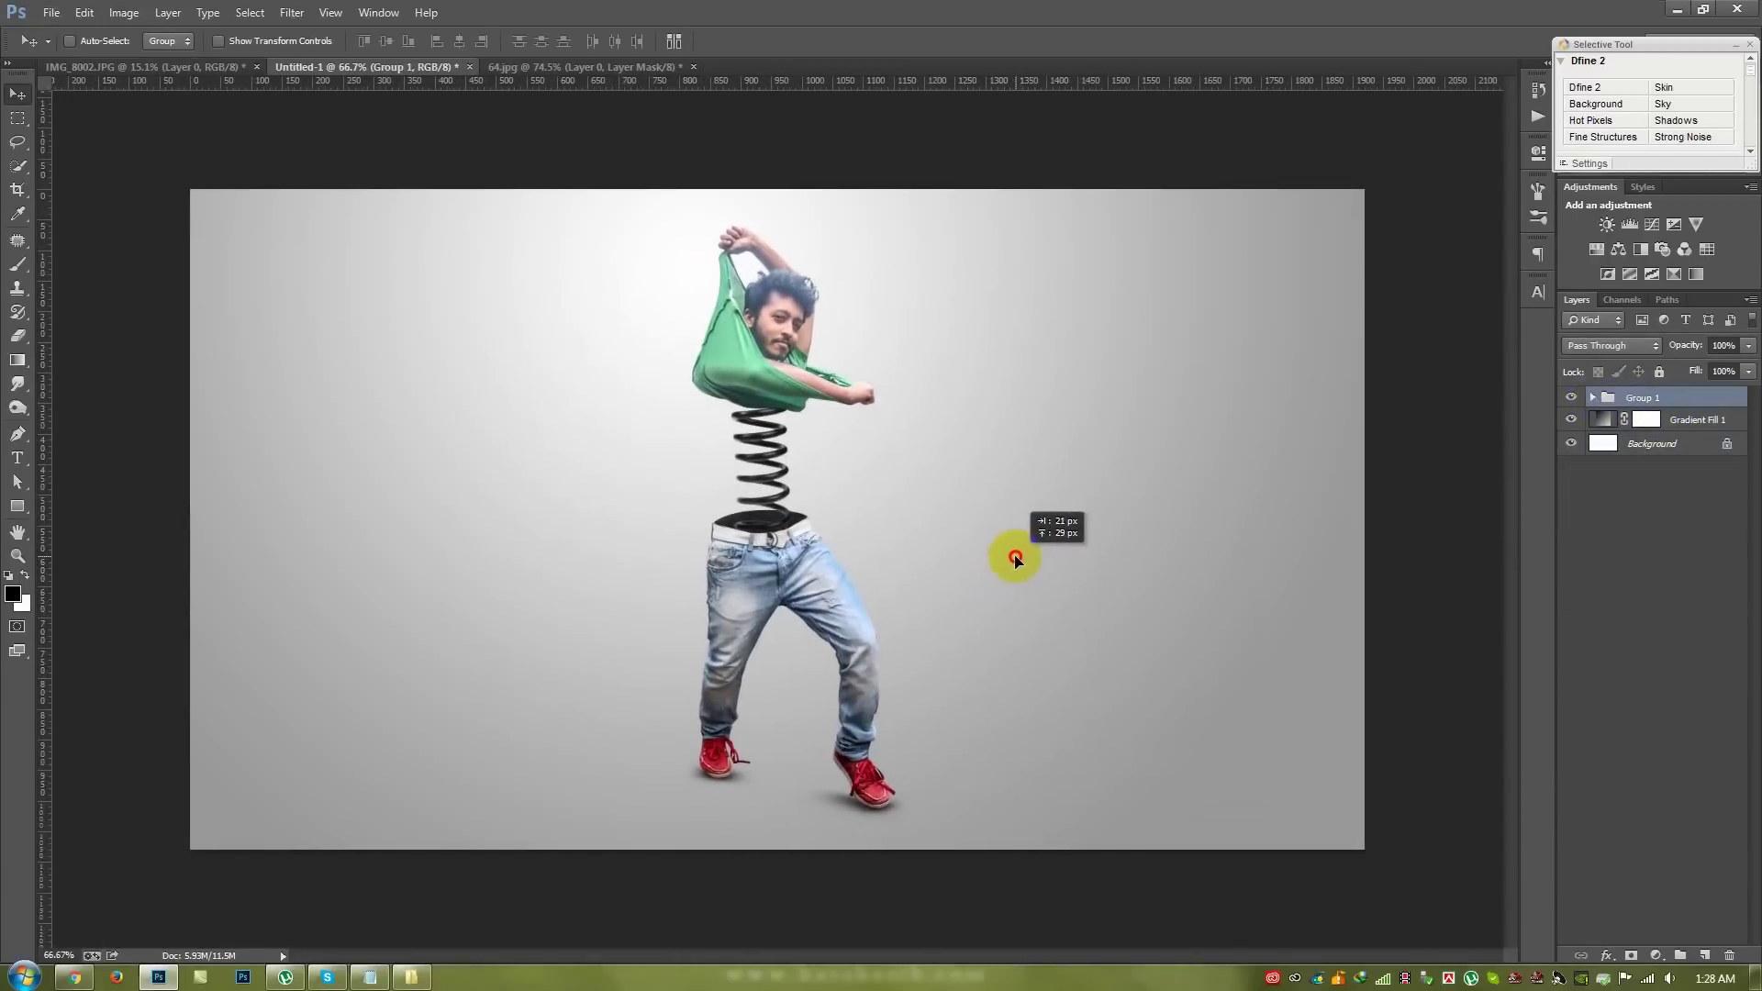
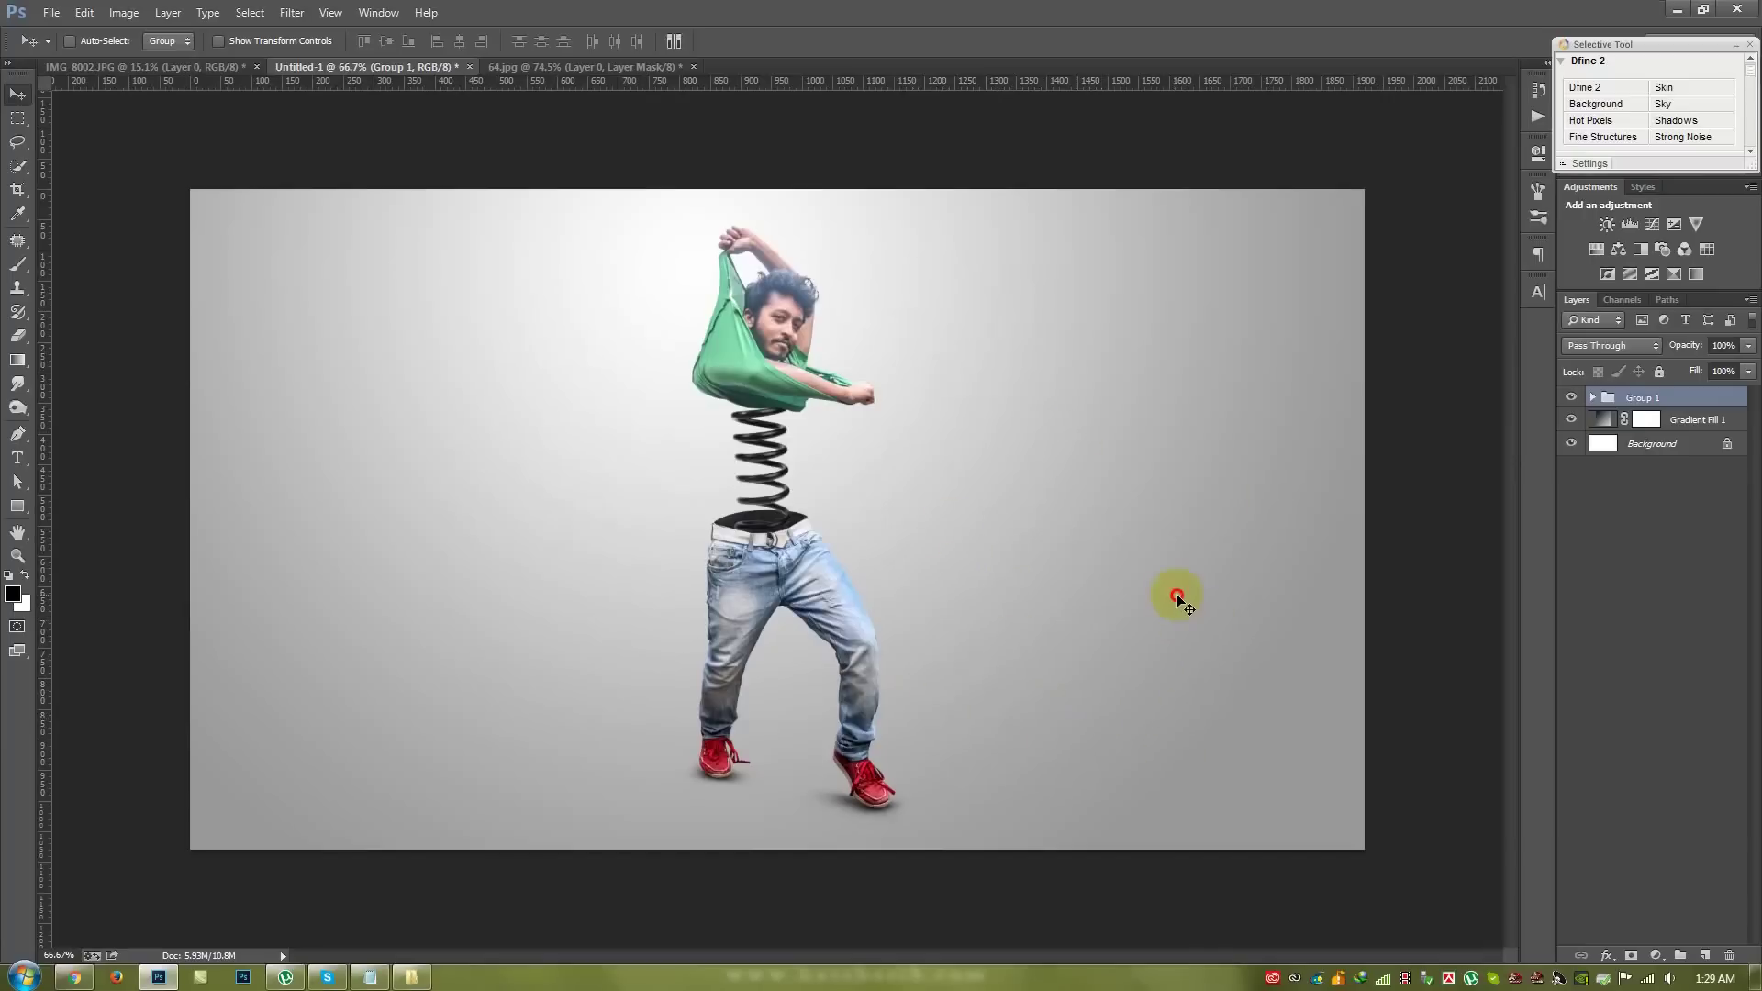
- Nudge the spring figure group slightly left and down, then bring up the image folder window
{"action": "left_click_drag", "start_coordinate": [1181, 598], "coordinate": [1180, 602]}
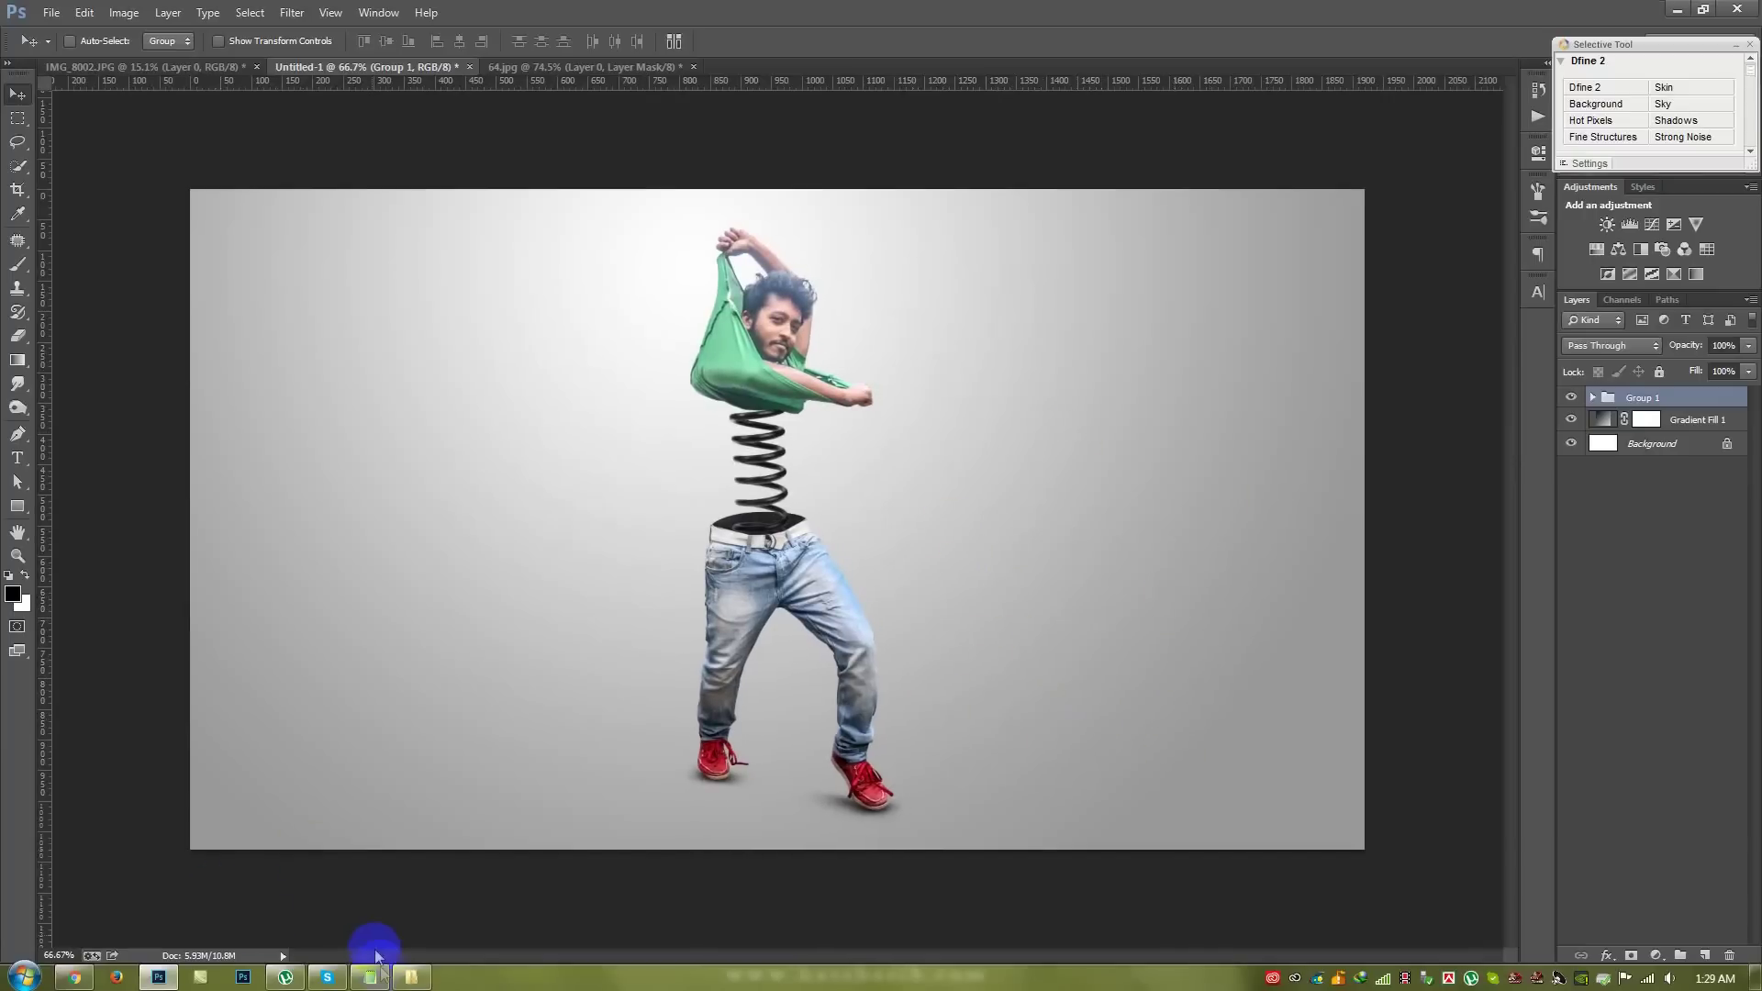
{"action": "left_click", "coordinate": [410, 977]}
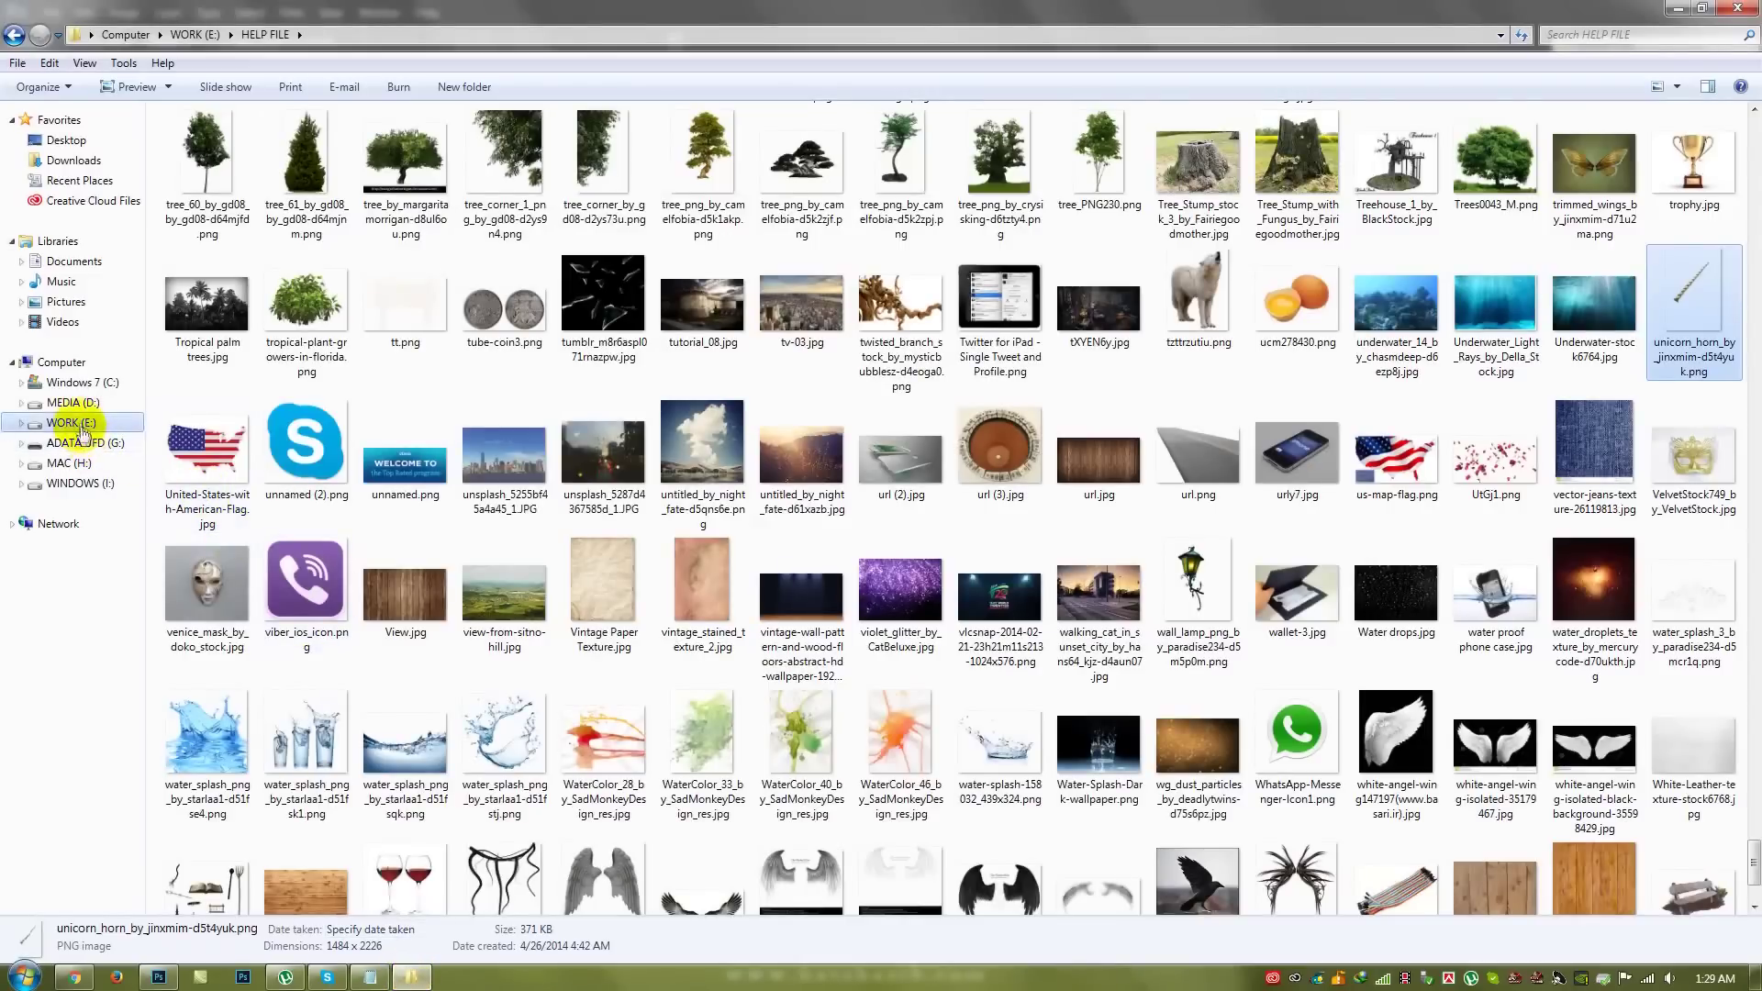
- Drag maxresdefault (5).jpg from the HELP FILE folder onto the Photoshop canvas
{"action": "scroll", "coordinate": [688, 657], "scroll_direction": "up", "scroll_amount": 10}
{"action": "scroll", "coordinate": [688, 657], "scroll_direction": "up", "scroll_amount": 10}
{"action": "scroll", "coordinate": [688, 657], "scroll_direction": "up", "scroll_amount": 10}
{"action": "scroll", "coordinate": [826, 688], "scroll_direction": "up", "scroll_amount": 10}
{"action": "scroll", "coordinate": [1030, 737], "scroll_direction": "down", "scroll_amount": 10}
{"action": "left_click_drag", "start_coordinate": [1297, 734], "coordinate": [205, 961]}
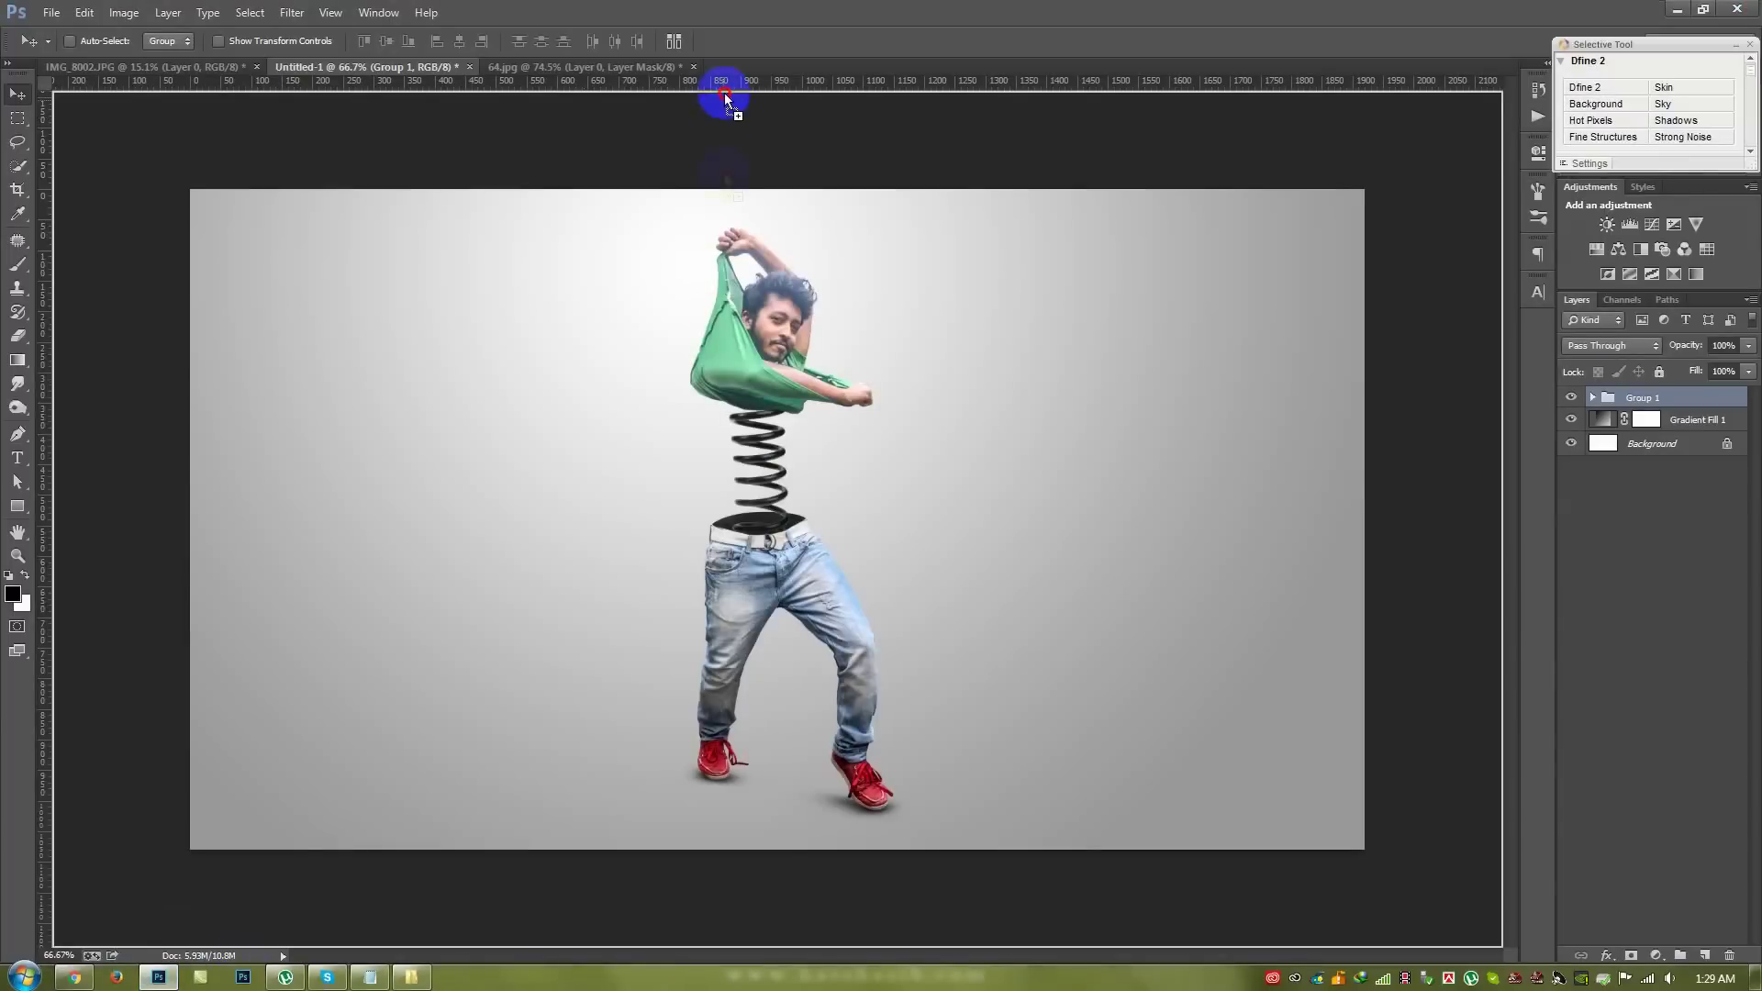
{"action": "mouse_move", "coordinate": [205, 961]}
{"action": "left_mouse_down"}
{"action": "mouse_move", "coordinate": [822, 392]}
{"action": "mouse_move", "coordinate": [857, 334]}
{"action": "left_mouse_up"}
- Commit the light-swirl image, set its blend mode to Screen and shift it left
{"action": "left_click", "coordinate": [920, 41]}
{"action": "left_click", "coordinate": [1617, 354]}
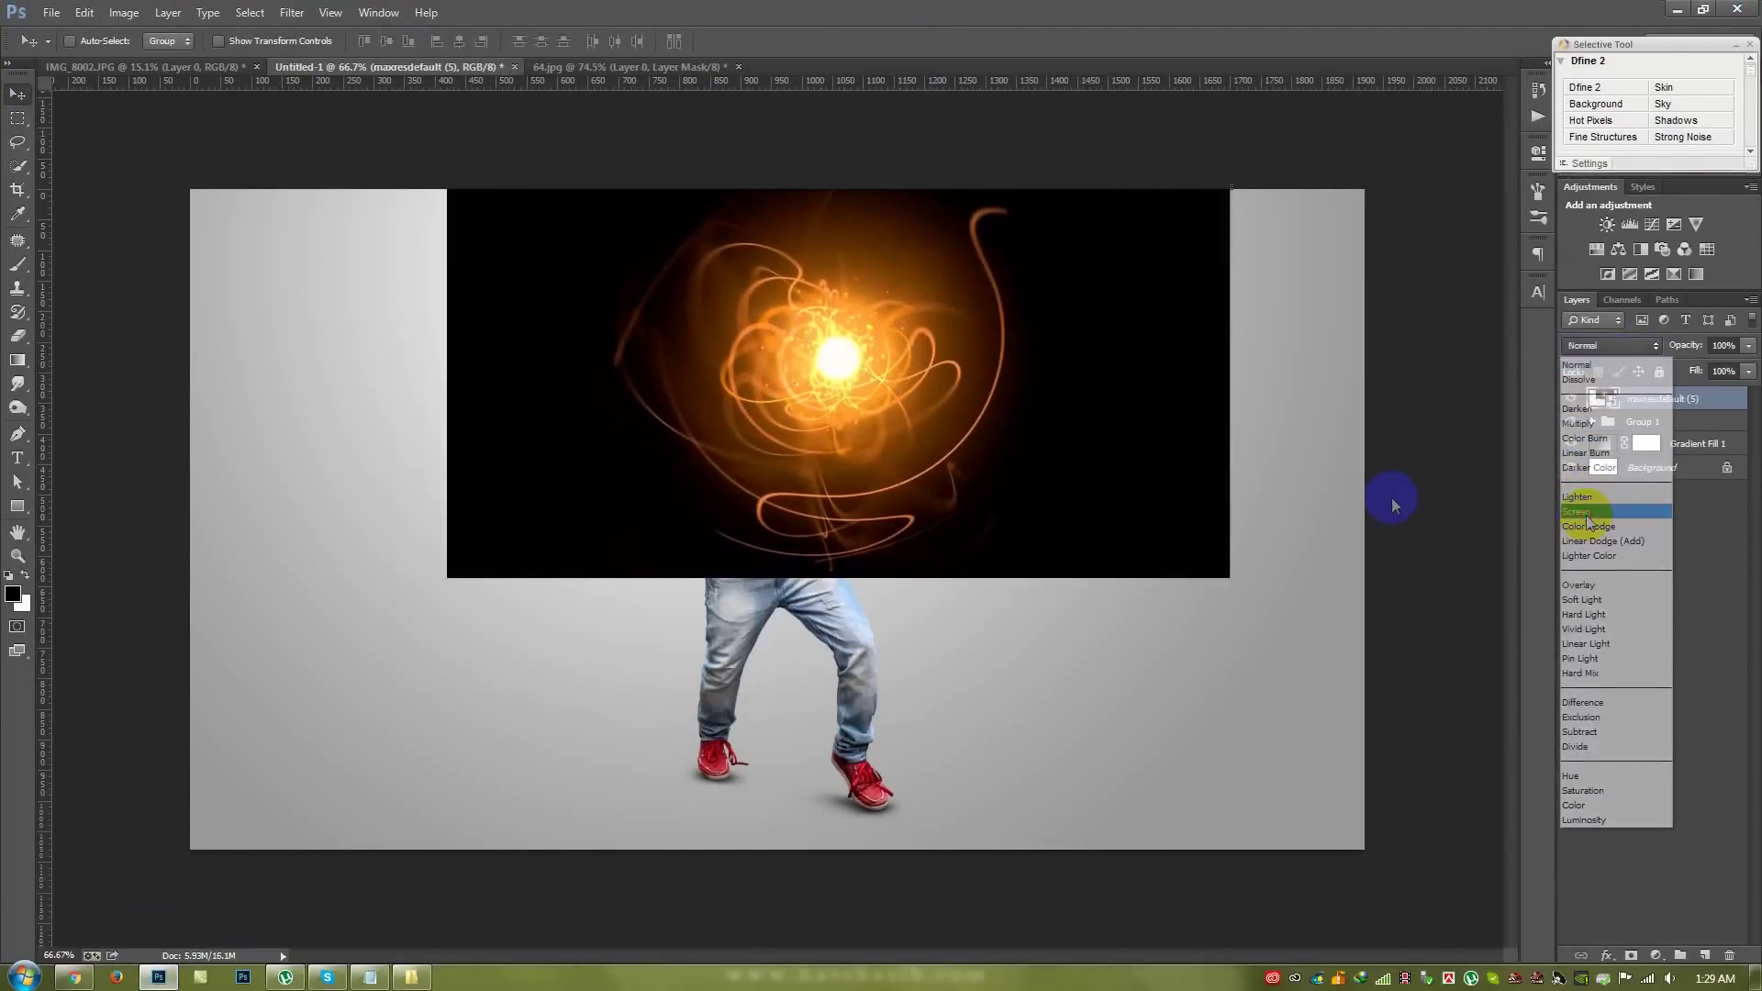
{"action": "left_click", "coordinate": [1588, 507]}
{"action": "mouse_move", "coordinate": [1004, 415]}
{"action": "left_mouse_down"}
{"action": "mouse_move", "coordinate": [831, 424]}
{"action": "mouse_move", "coordinate": [1025, 396]}
{"action": "left_mouse_up"}
- Apply a 23.7 px Gaussian Blur to the glow layer
{"action": "left_click", "coordinate": [291, 12]}
{"action": "mouse_move", "coordinate": [300, 224]}
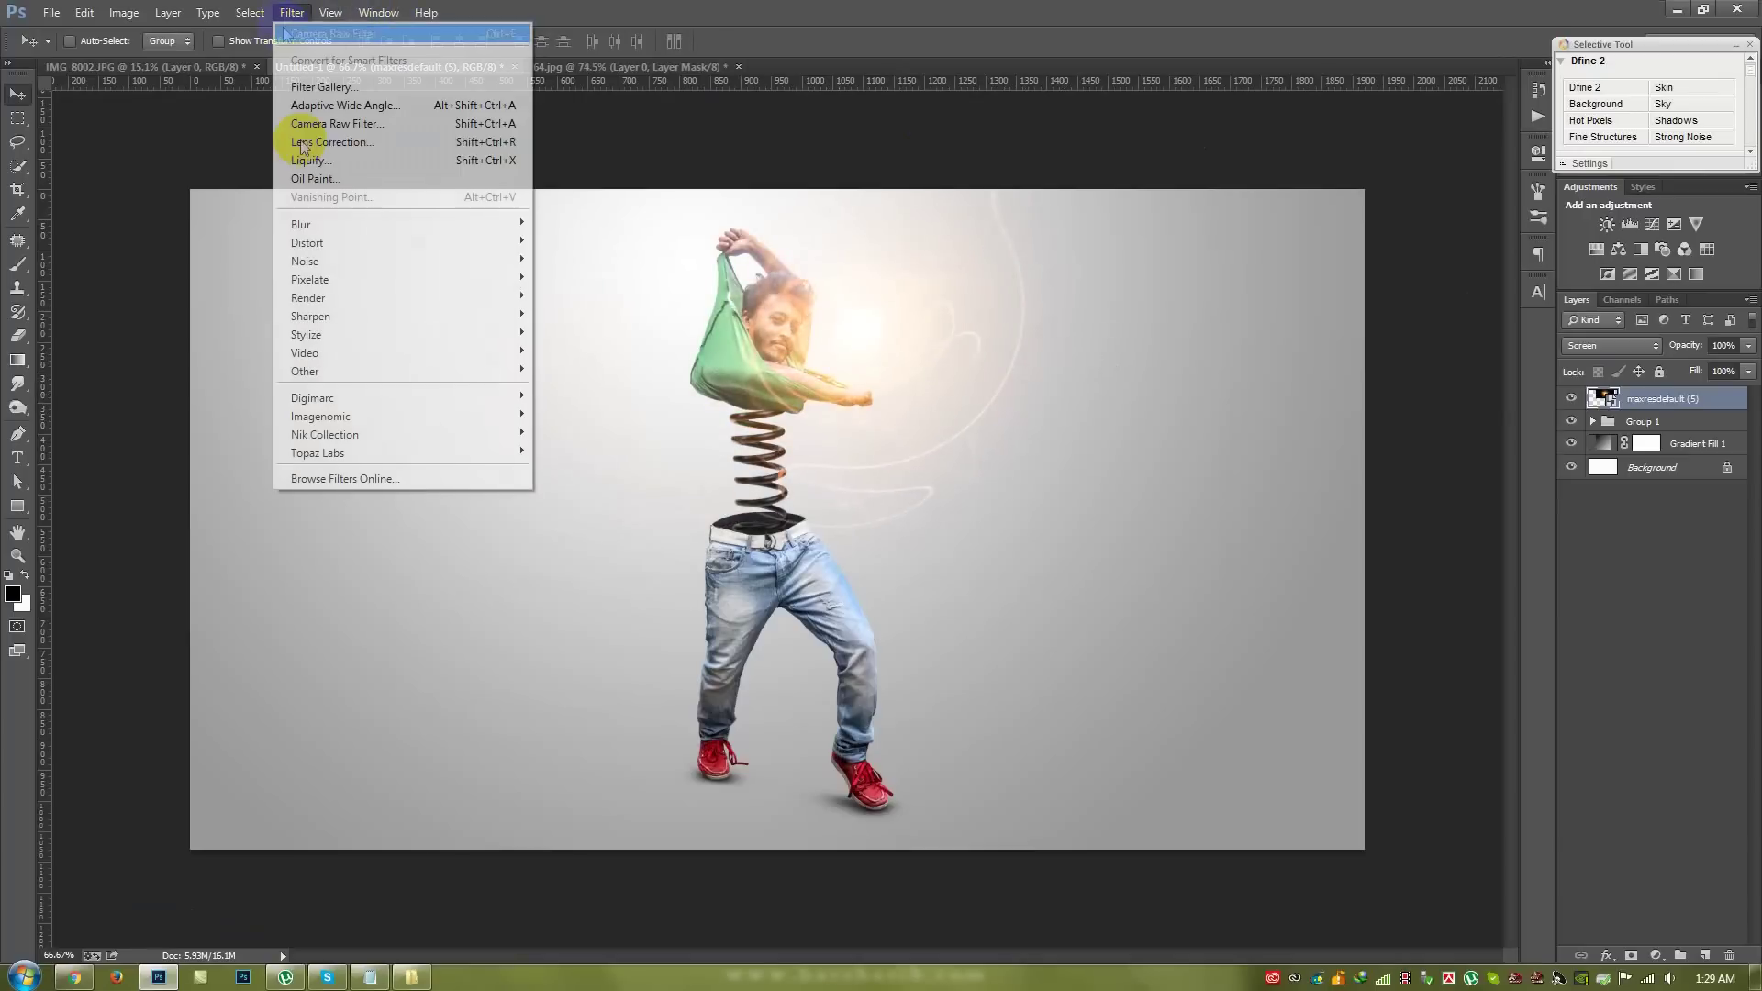
{"action": "left_click", "coordinate": [581, 360]}
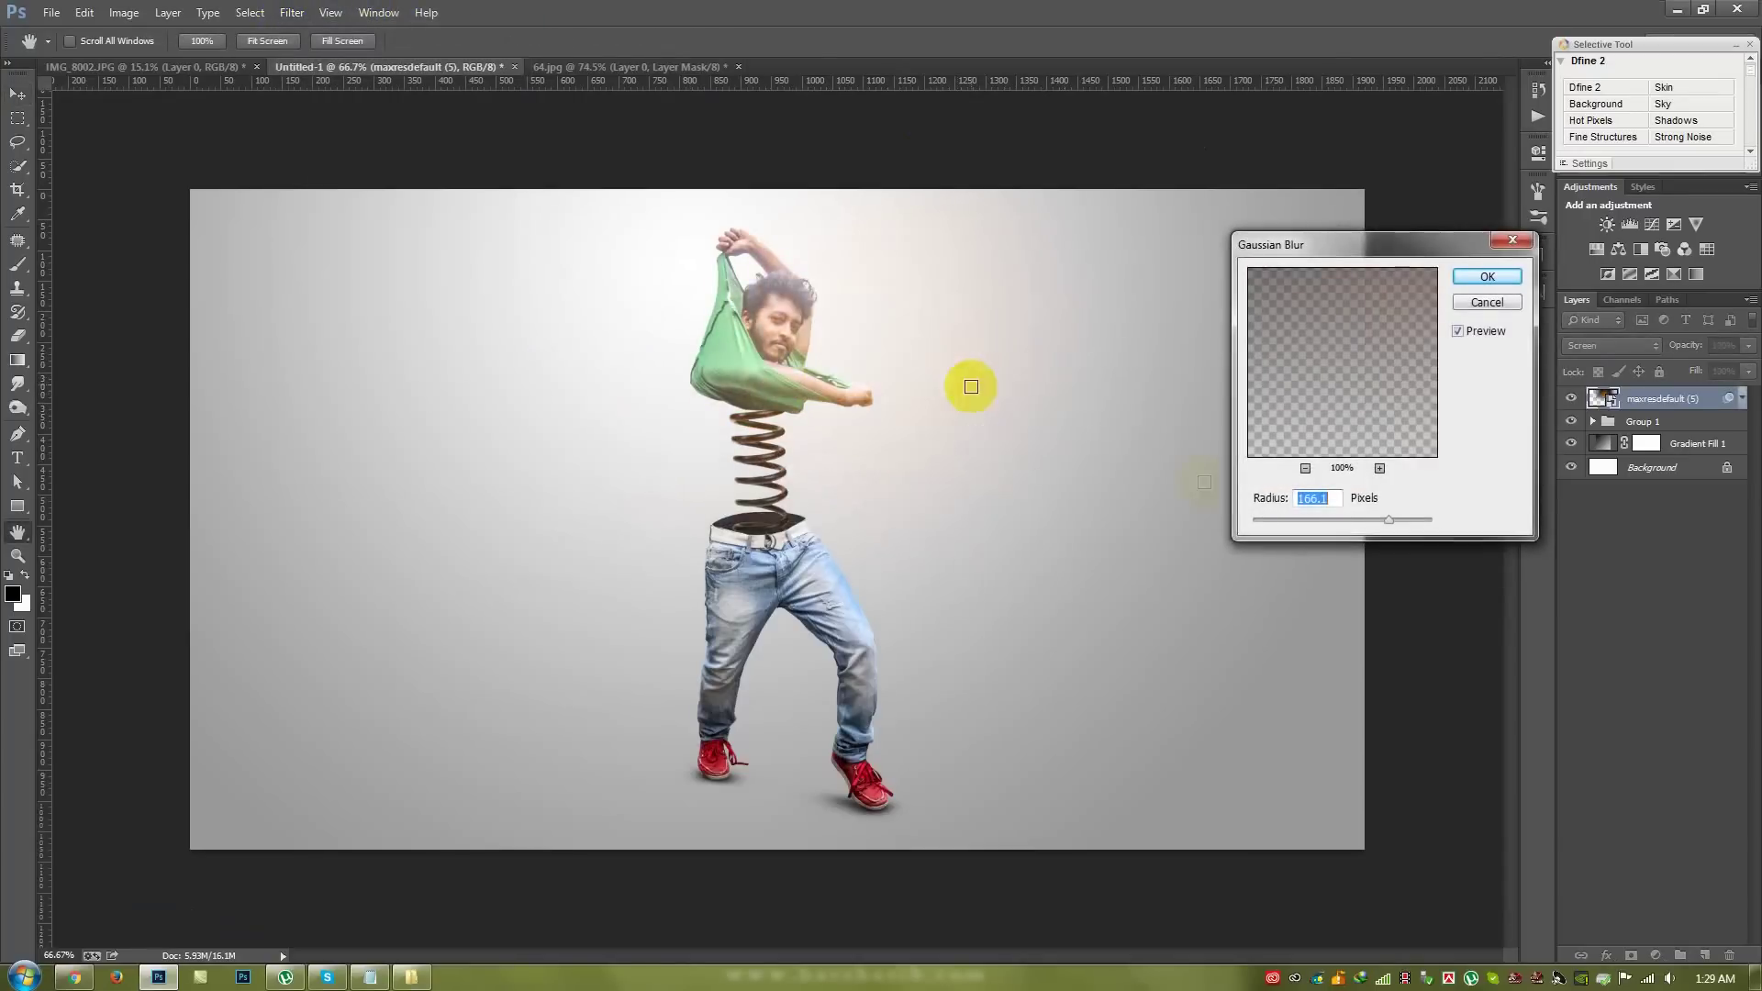
{"action": "left_click", "coordinate": [1303, 520]}
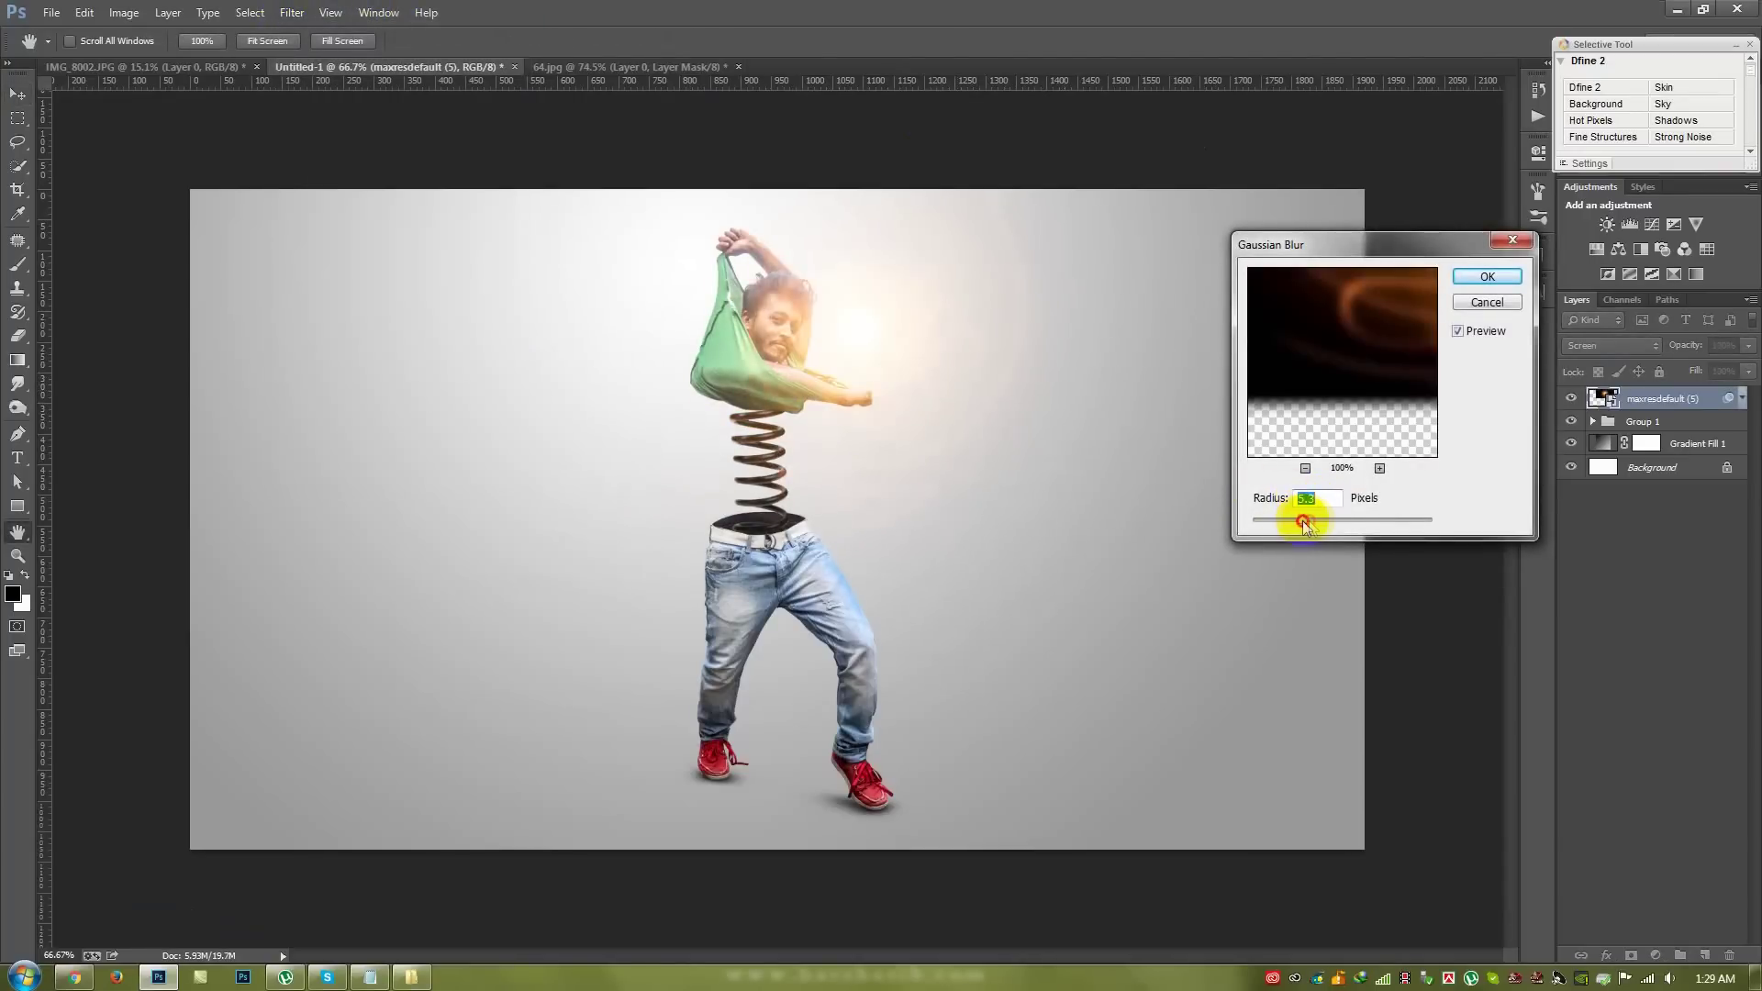
{"action": "left_click_drag", "start_coordinate": [1309, 520], "coordinate": [1340, 520]}
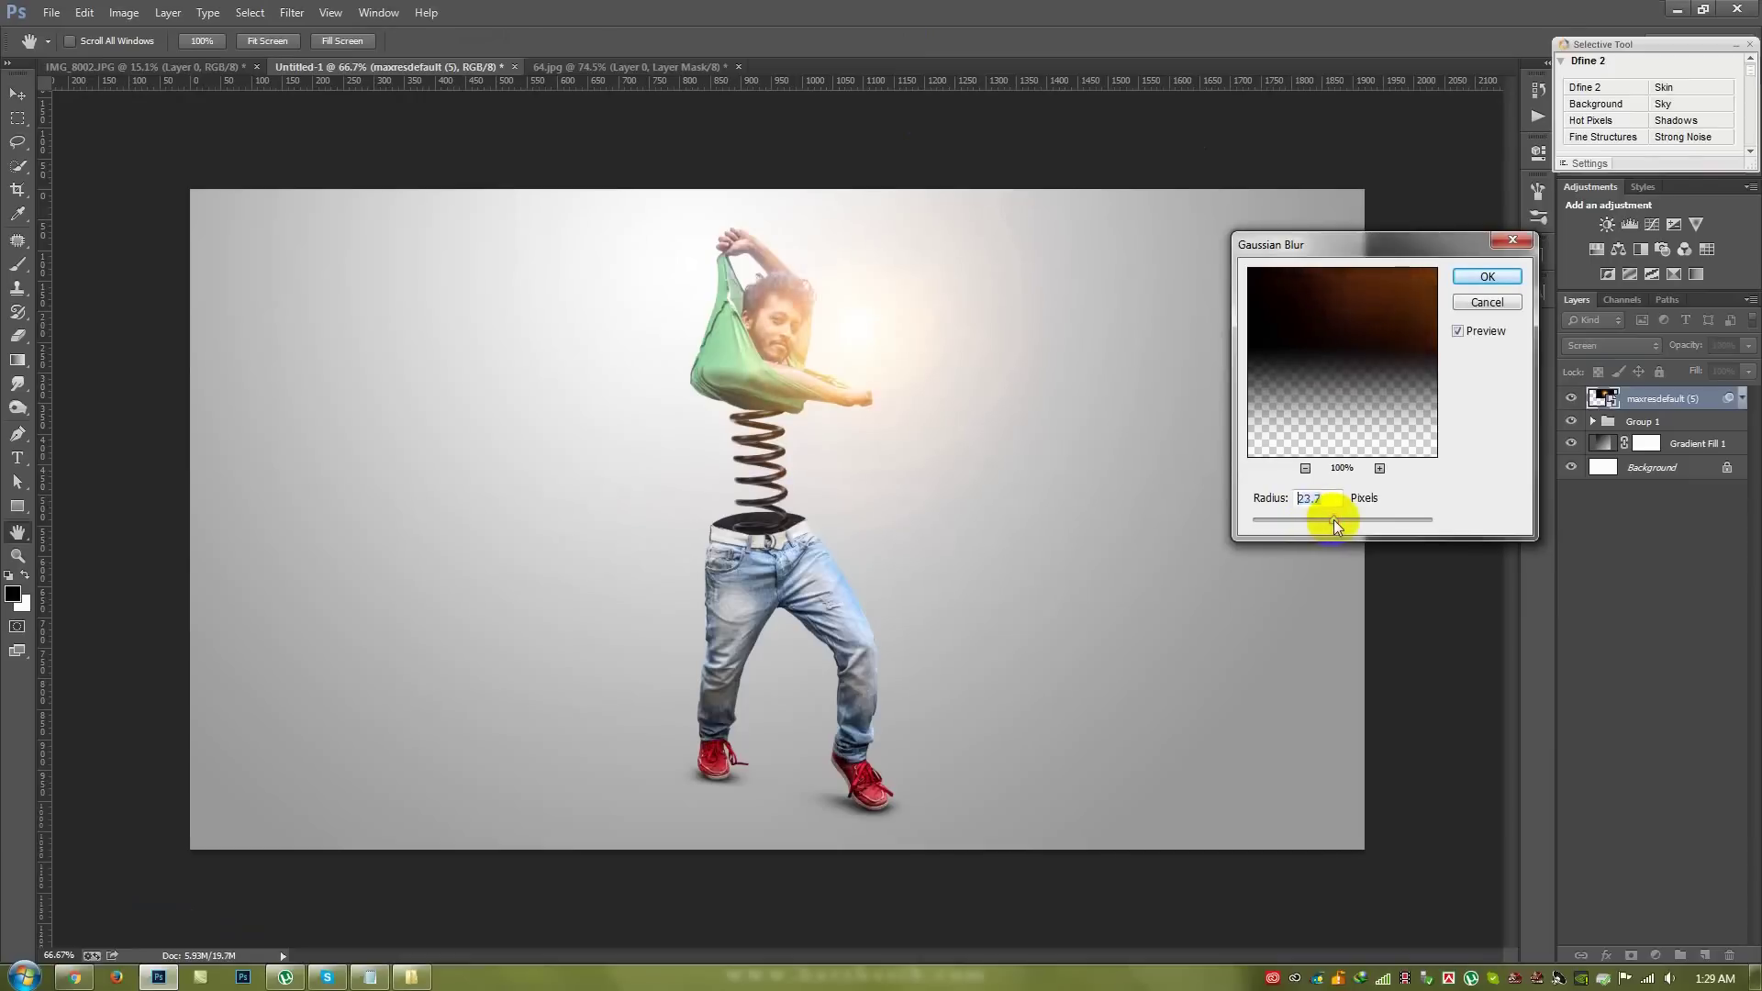
{"action": "left_click", "coordinate": [1487, 276]}
- Position the blurred glow beside the man's left shoulder at the top of the spring
{"action": "key", "text": "v"}
{"action": "left_click_drag", "start_coordinate": [886, 404], "coordinate": [704, 432]}
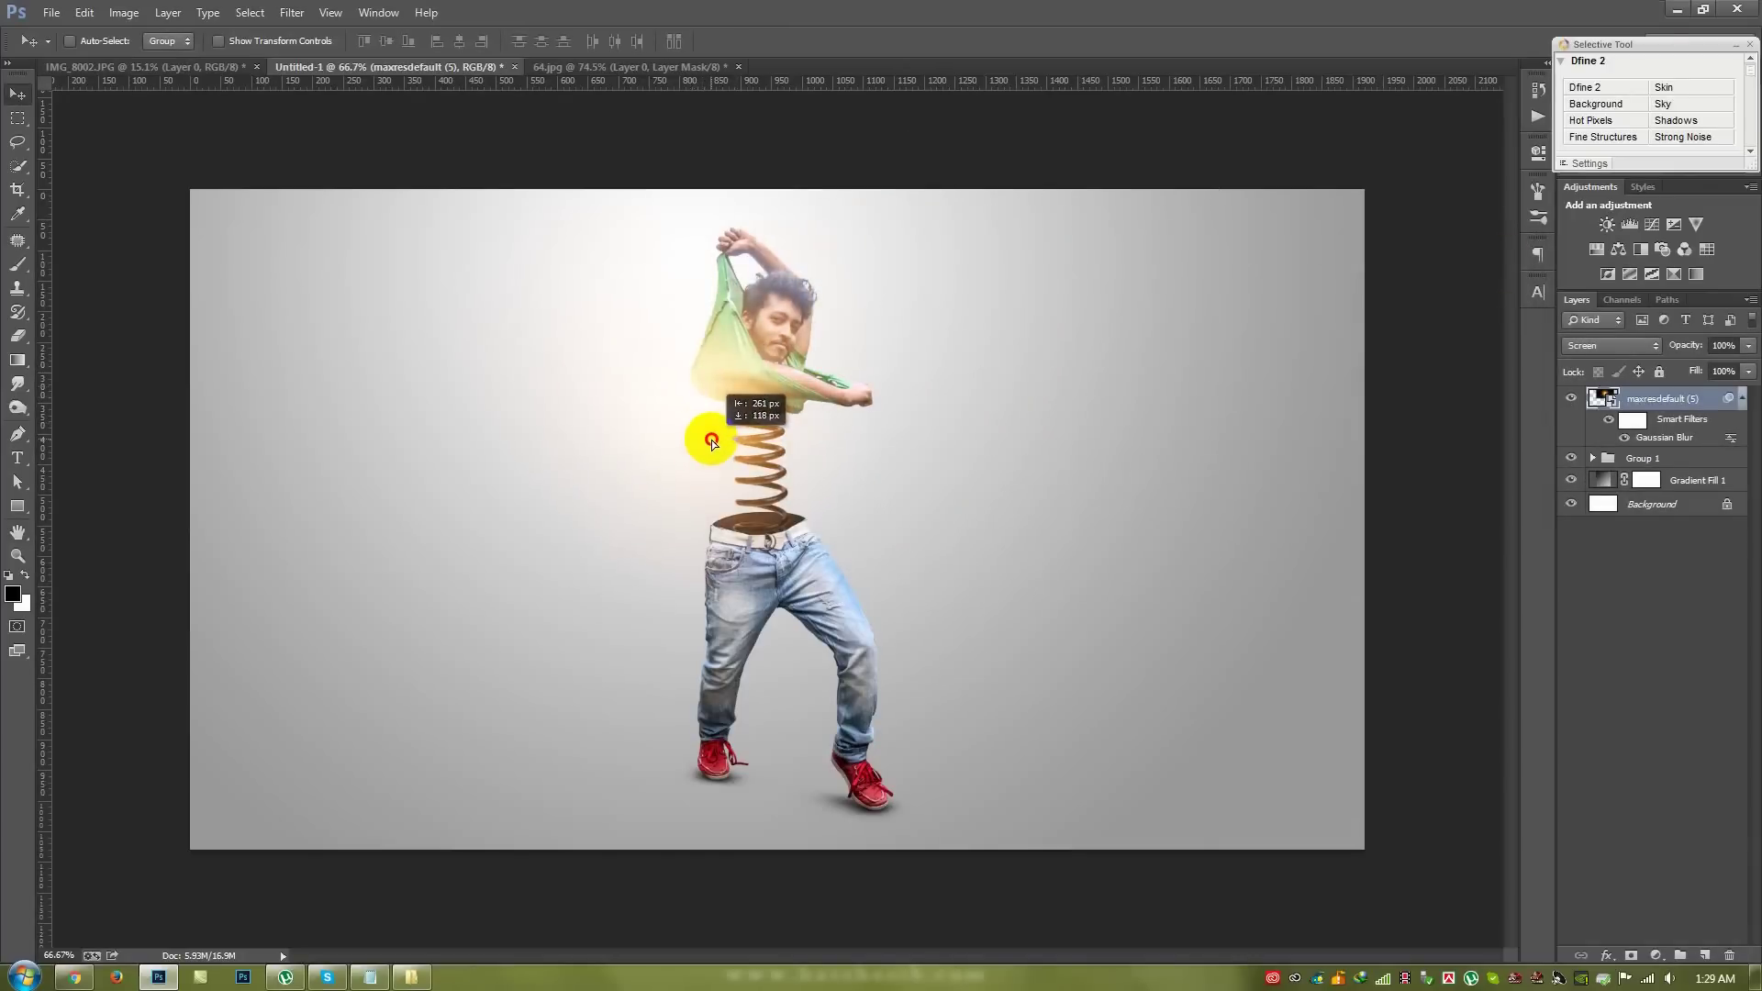
{"action": "mouse_move", "coordinate": [704, 433]}
{"action": "left_mouse_down"}
{"action": "mouse_move", "coordinate": [796, 420]}
{"action": "mouse_move", "coordinate": [741, 420]}
{"action": "left_mouse_up"}
{"action": "scroll", "coordinate": [780, 420], "scroll_direction": "up", "scroll_amount": 2}
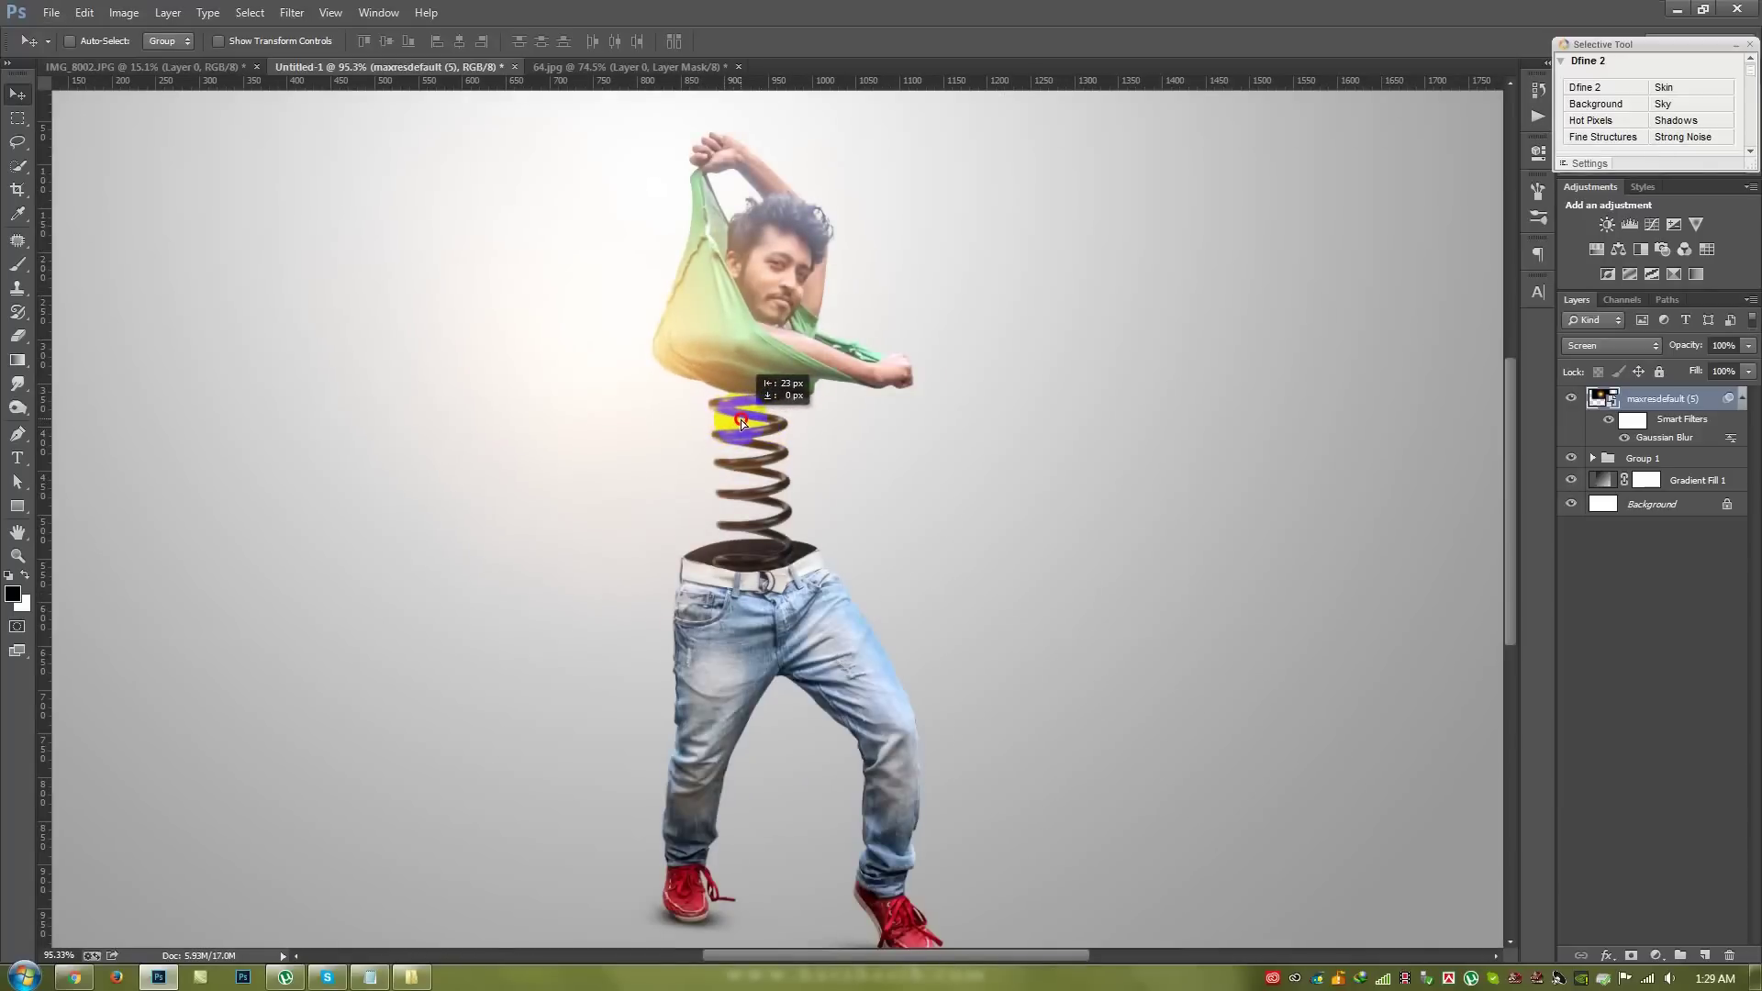
{"action": "mouse_move", "coordinate": [740, 420]}
{"action": "left_mouse_down"}
{"action": "mouse_move", "coordinate": [918, 517]}
{"action": "mouse_move", "coordinate": [931, 503]}
{"action": "mouse_move", "coordinate": [675, 402]}
{"action": "mouse_move", "coordinate": [748, 472]}
{"action": "mouse_move", "coordinate": [763, 571]}
{"action": "mouse_move", "coordinate": [739, 317]}
{"action": "mouse_move", "coordinate": [741, 428]}
{"action": "mouse_move", "coordinate": [686, 377]}
{"action": "mouse_move", "coordinate": [725, 376]}
{"action": "left_mouse_up"}
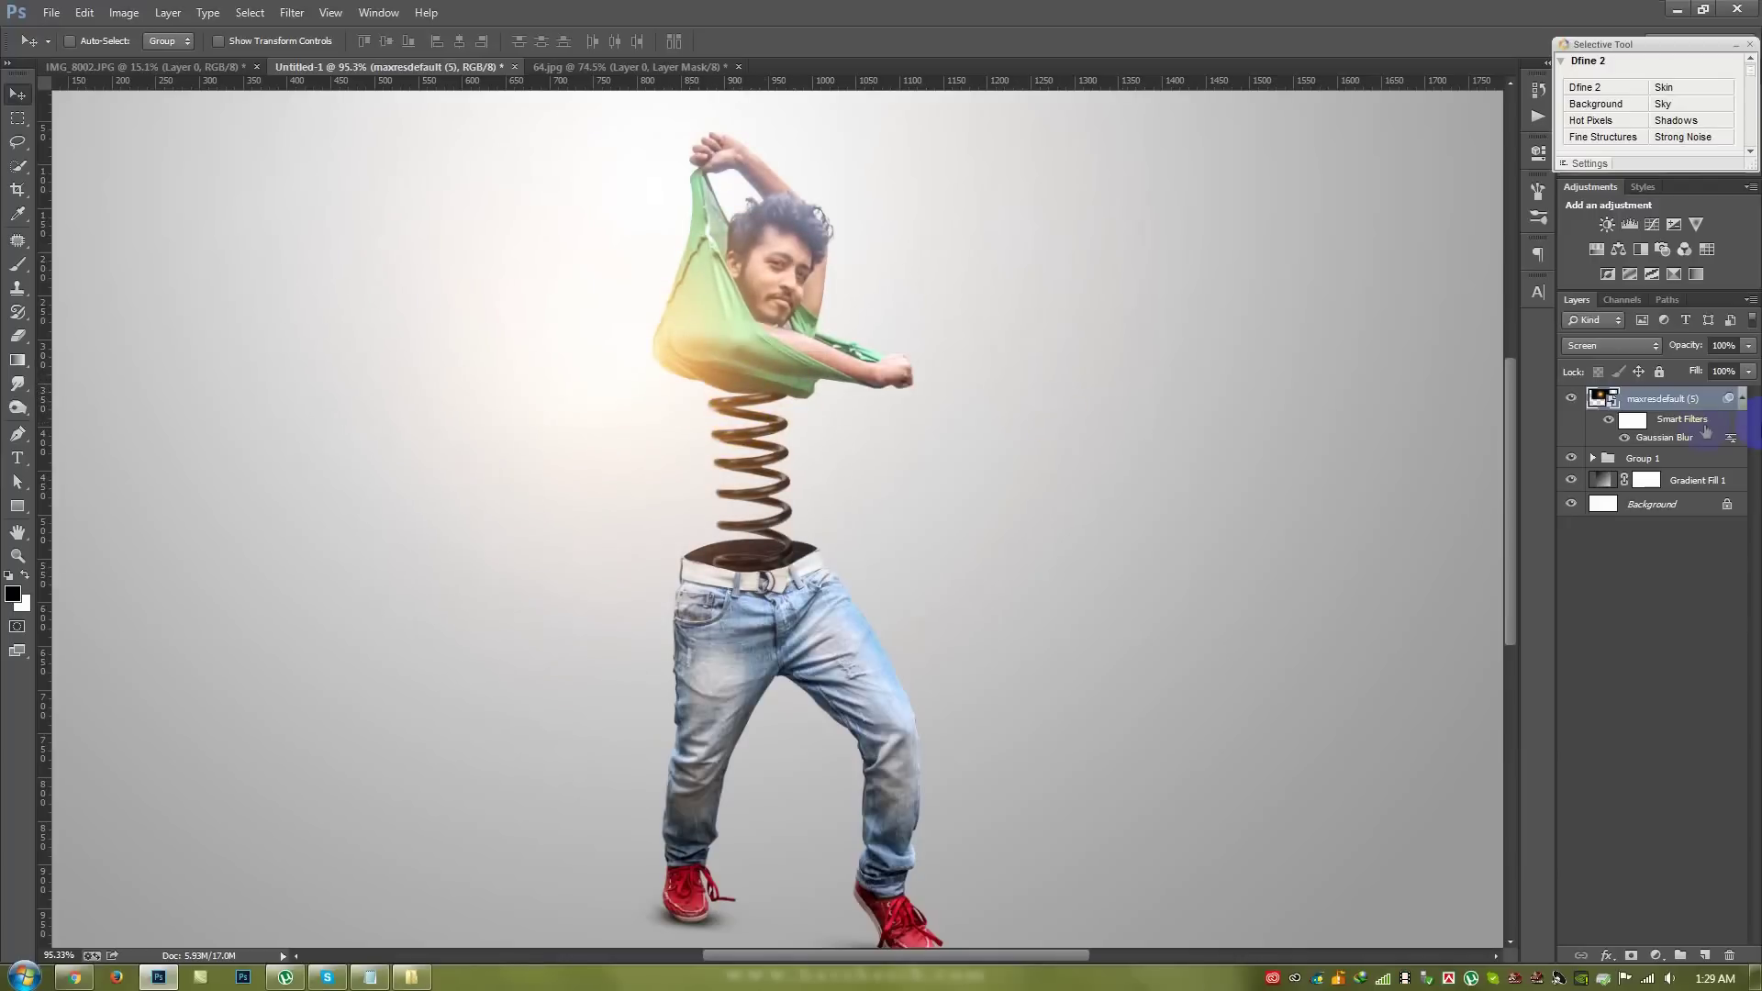
- Lower the glow layer's opacity to 89%
{"action": "scroll", "coordinate": [1102, 442], "scroll_direction": "down", "scroll_amount": 2}
{"action": "scroll", "coordinate": [944, 441], "scroll_direction": "down", "scroll_amount": 3}
{"action": "scroll", "coordinate": [845, 442], "scroll_direction": "up", "scroll_amount": 2}
{"action": "scroll", "coordinate": [1000, 445], "scroll_direction": "up", "scroll_amount": 1}
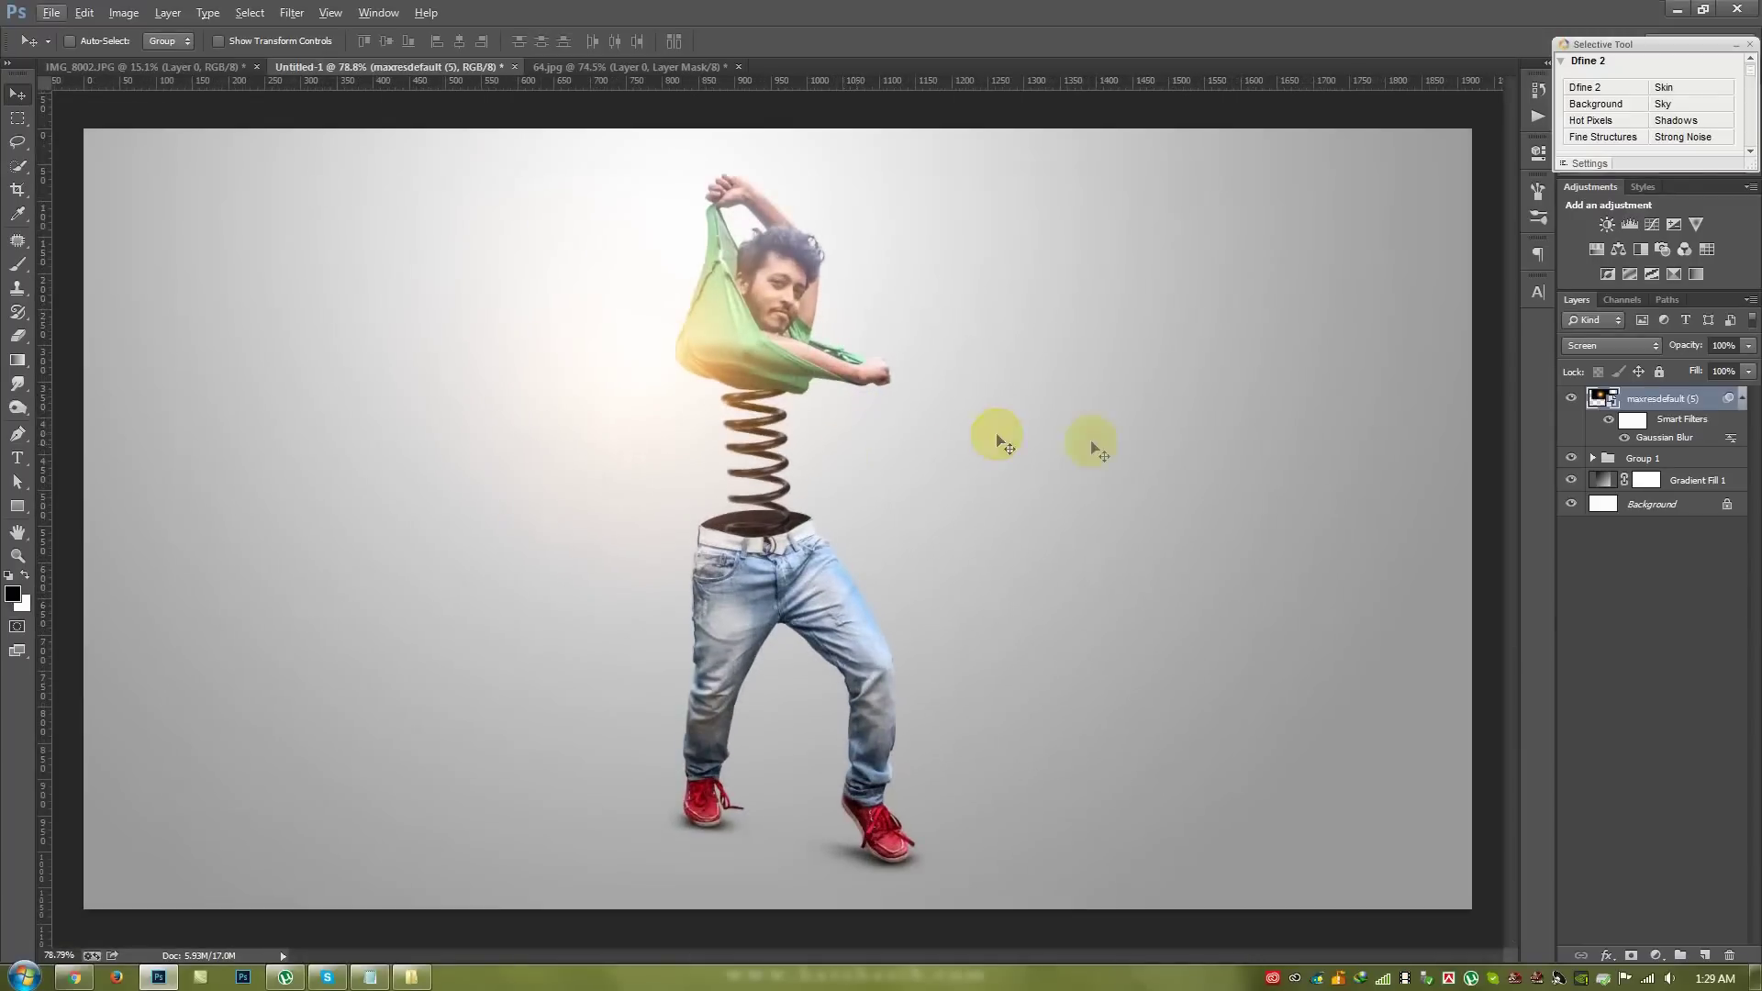
{"action": "left_click_drag", "start_coordinate": [1689, 346], "coordinate": [1680, 350]}
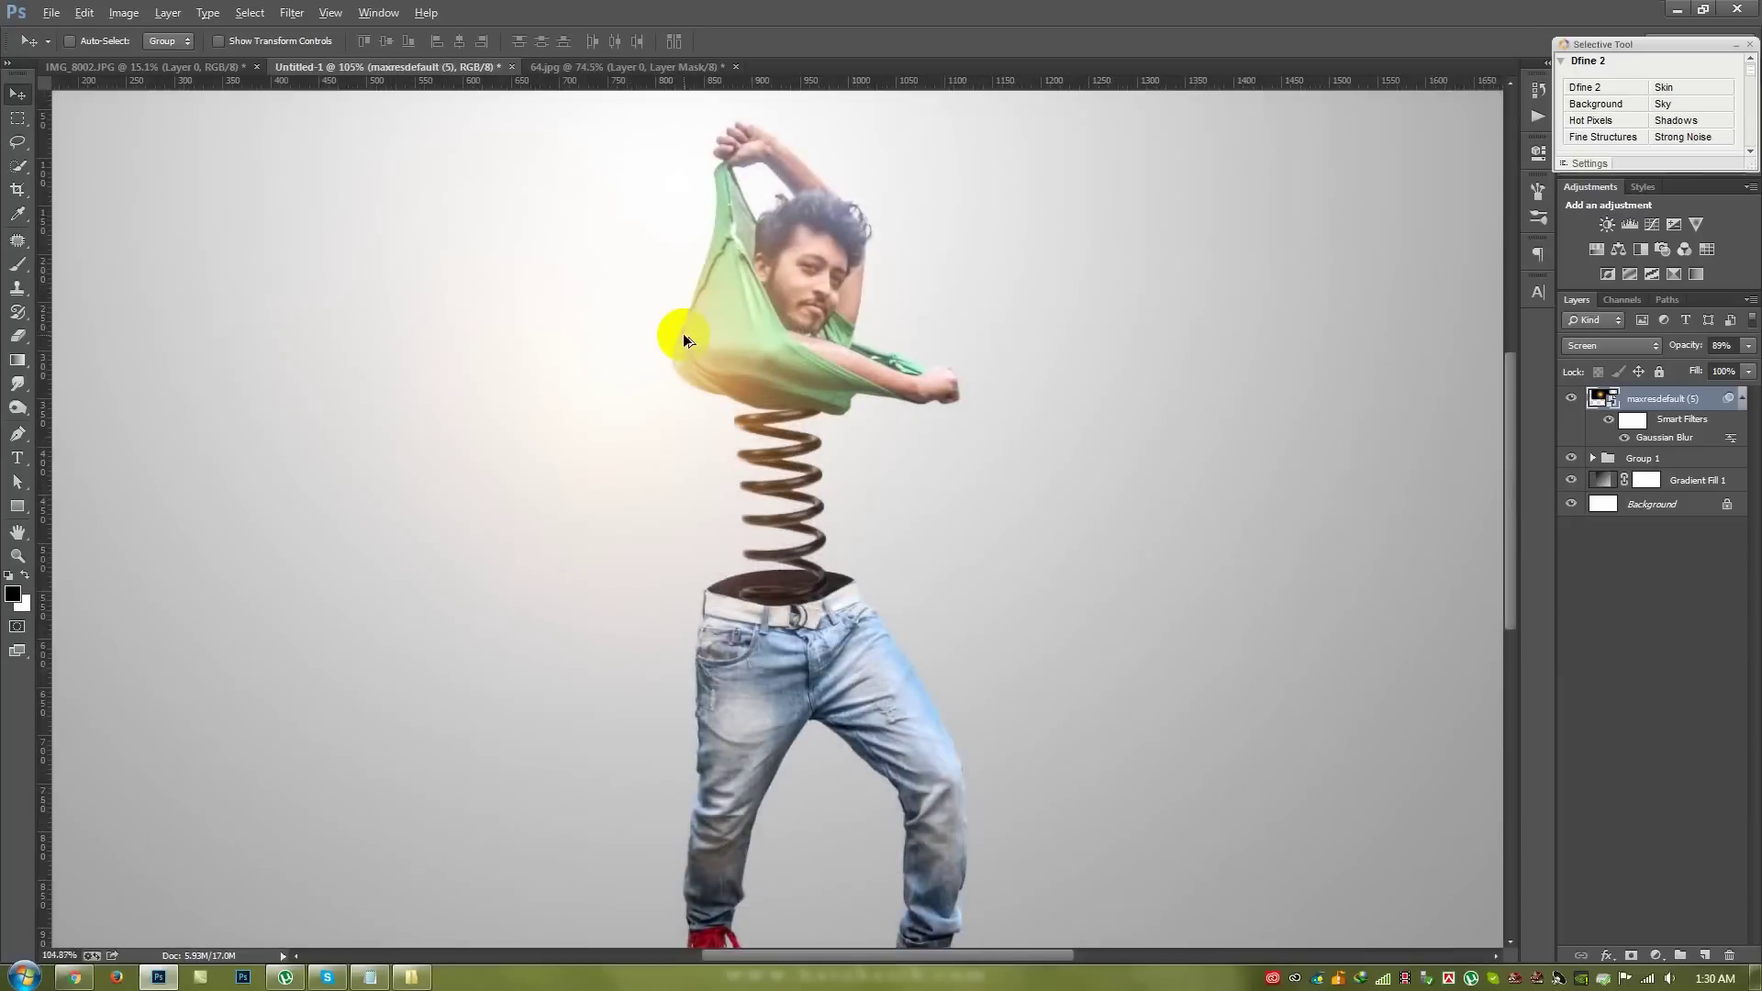
{"action": "scroll", "coordinate": [682, 333], "scroll_direction": "up", "scroll_amount": 3}
{"action": "double_click", "coordinate": [1687, 459]}
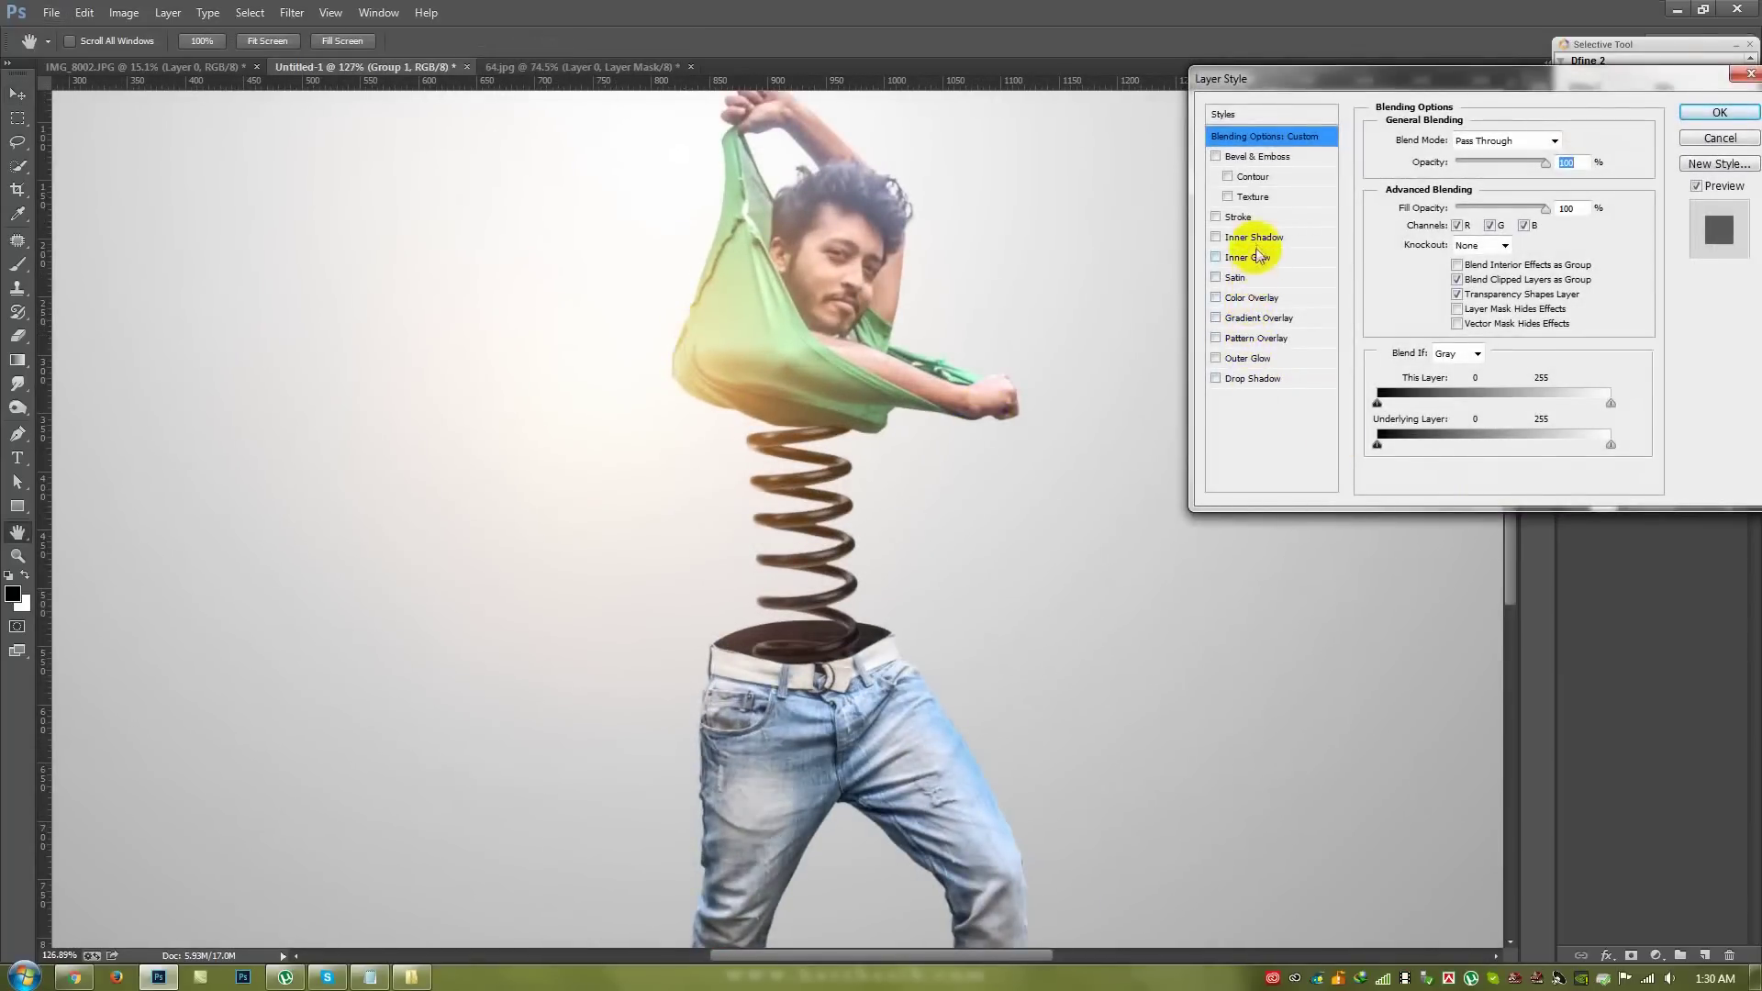
- Give Group 1 a 13 px #ffc833 Inner Glow at reduced opacity
{"action": "left_click", "coordinate": [1259, 257]}
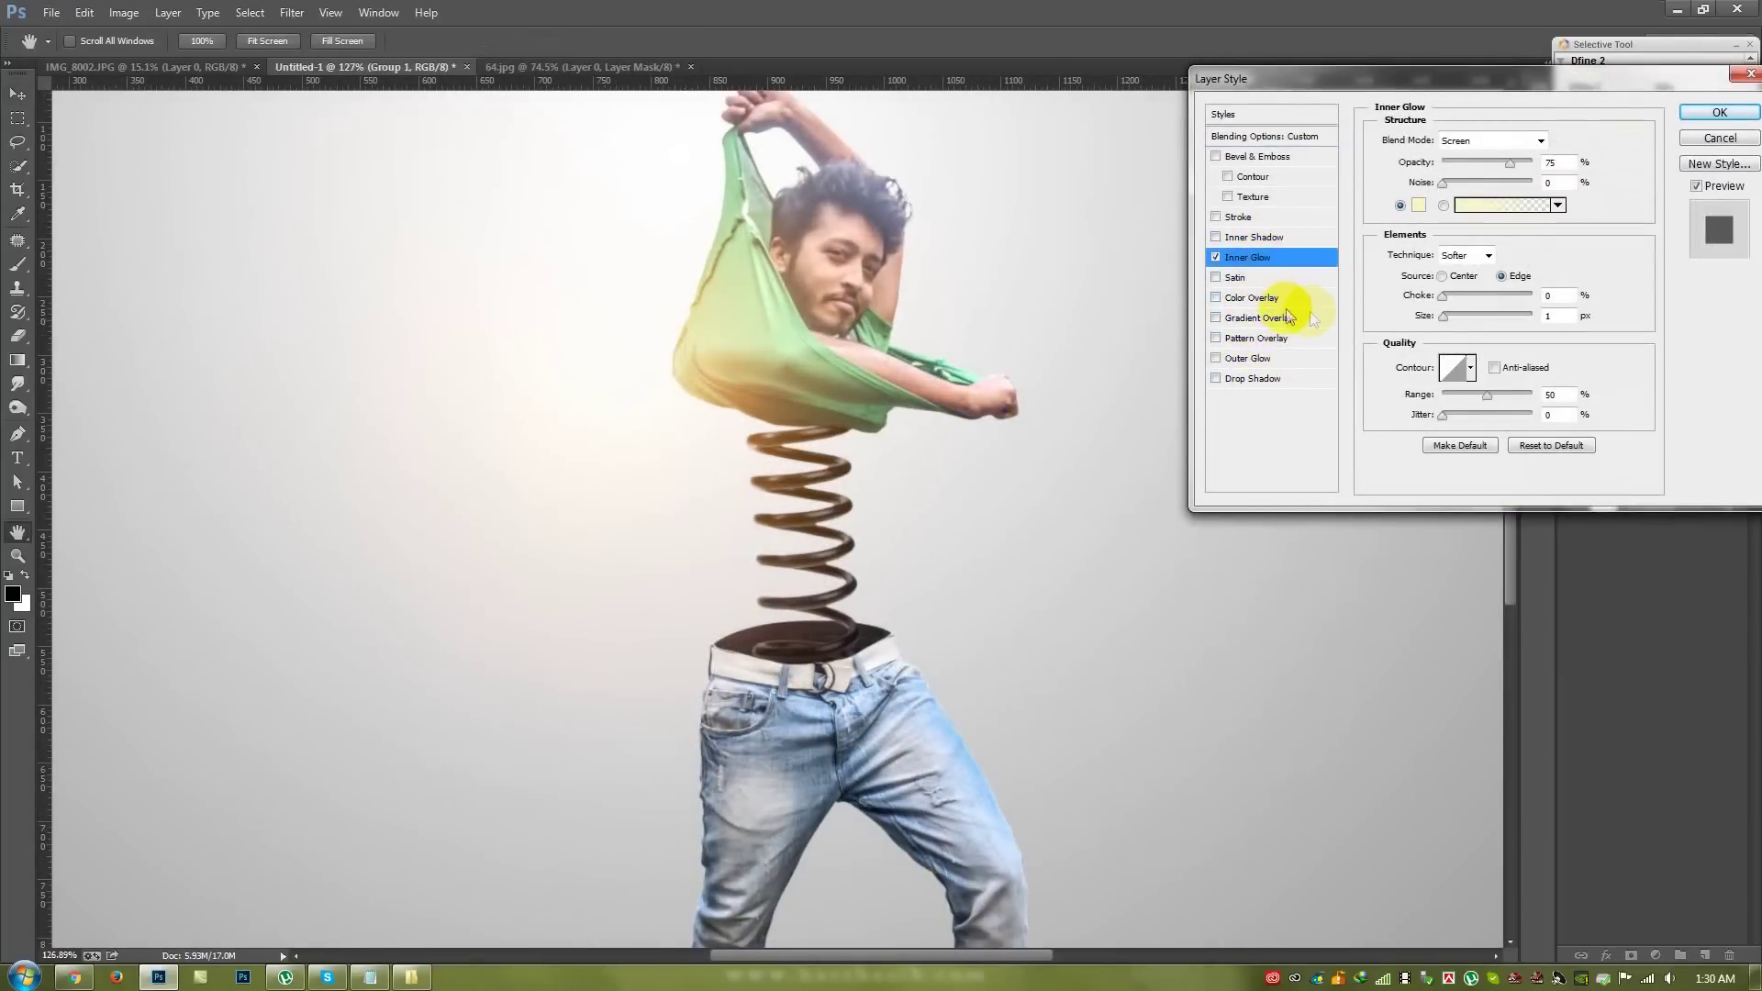
{"action": "left_click_drag", "start_coordinate": [1443, 317], "coordinate": [1453, 317]}
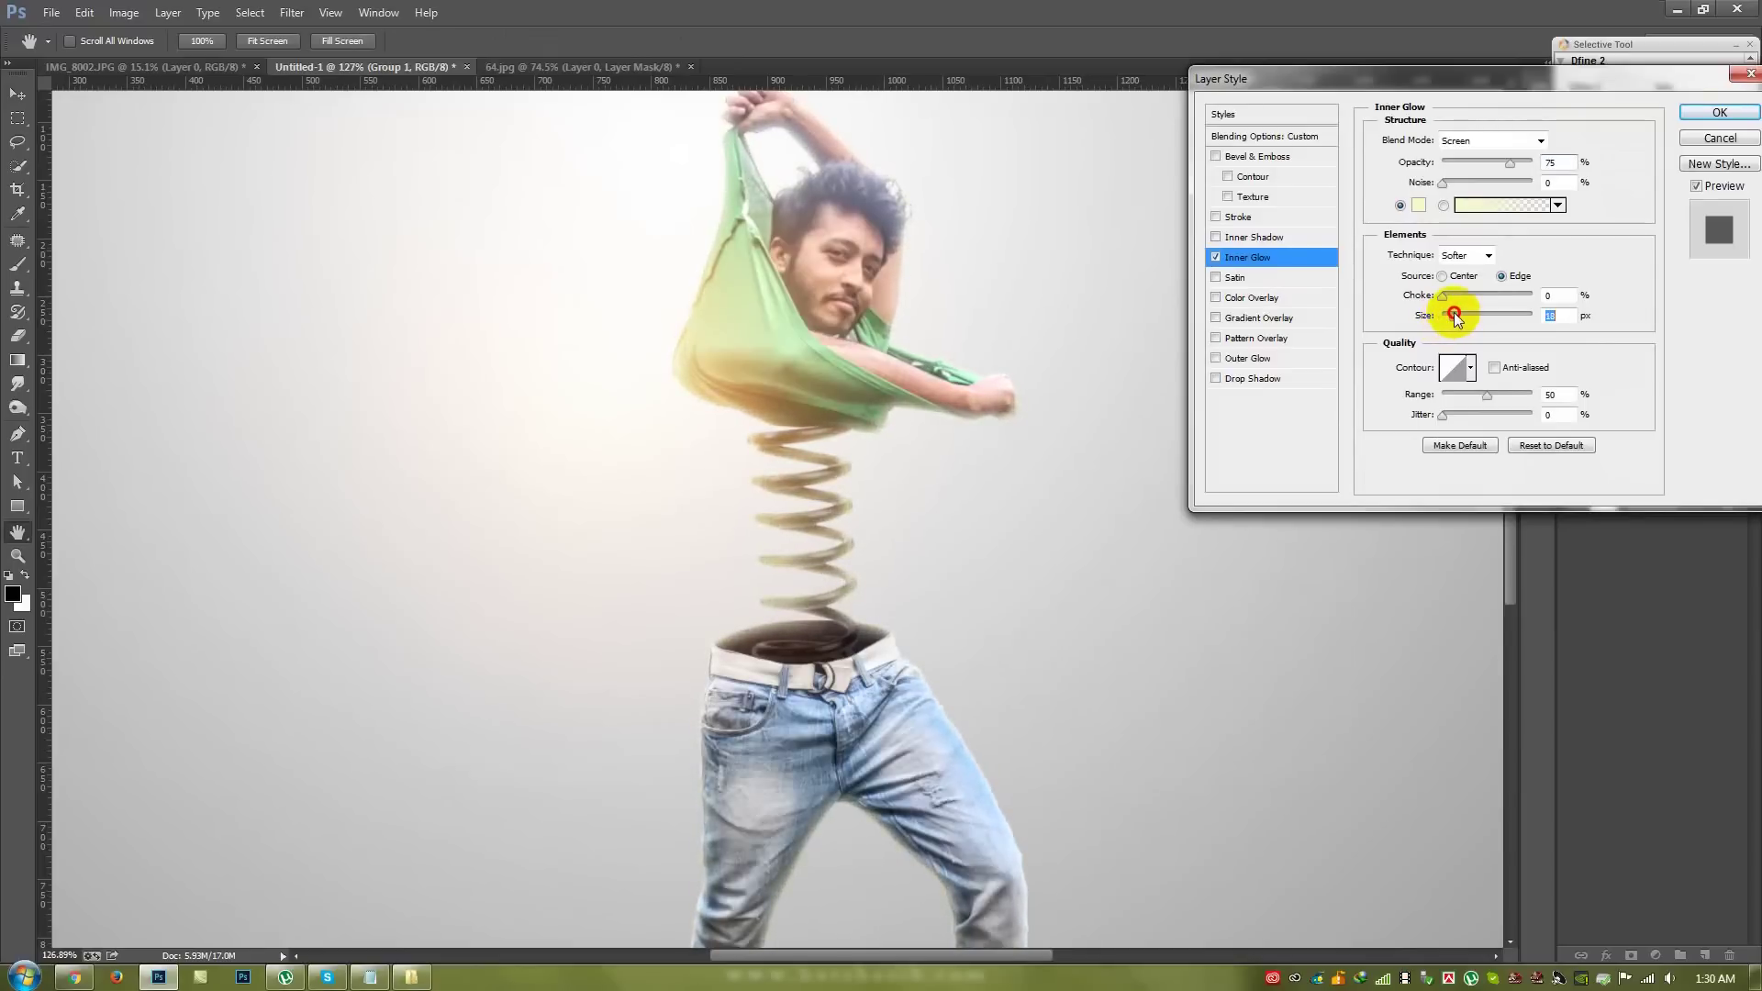
{"action": "left_click_drag", "start_coordinate": [1454, 316], "coordinate": [1449, 316]}
{"action": "left_click", "coordinate": [1418, 205]}
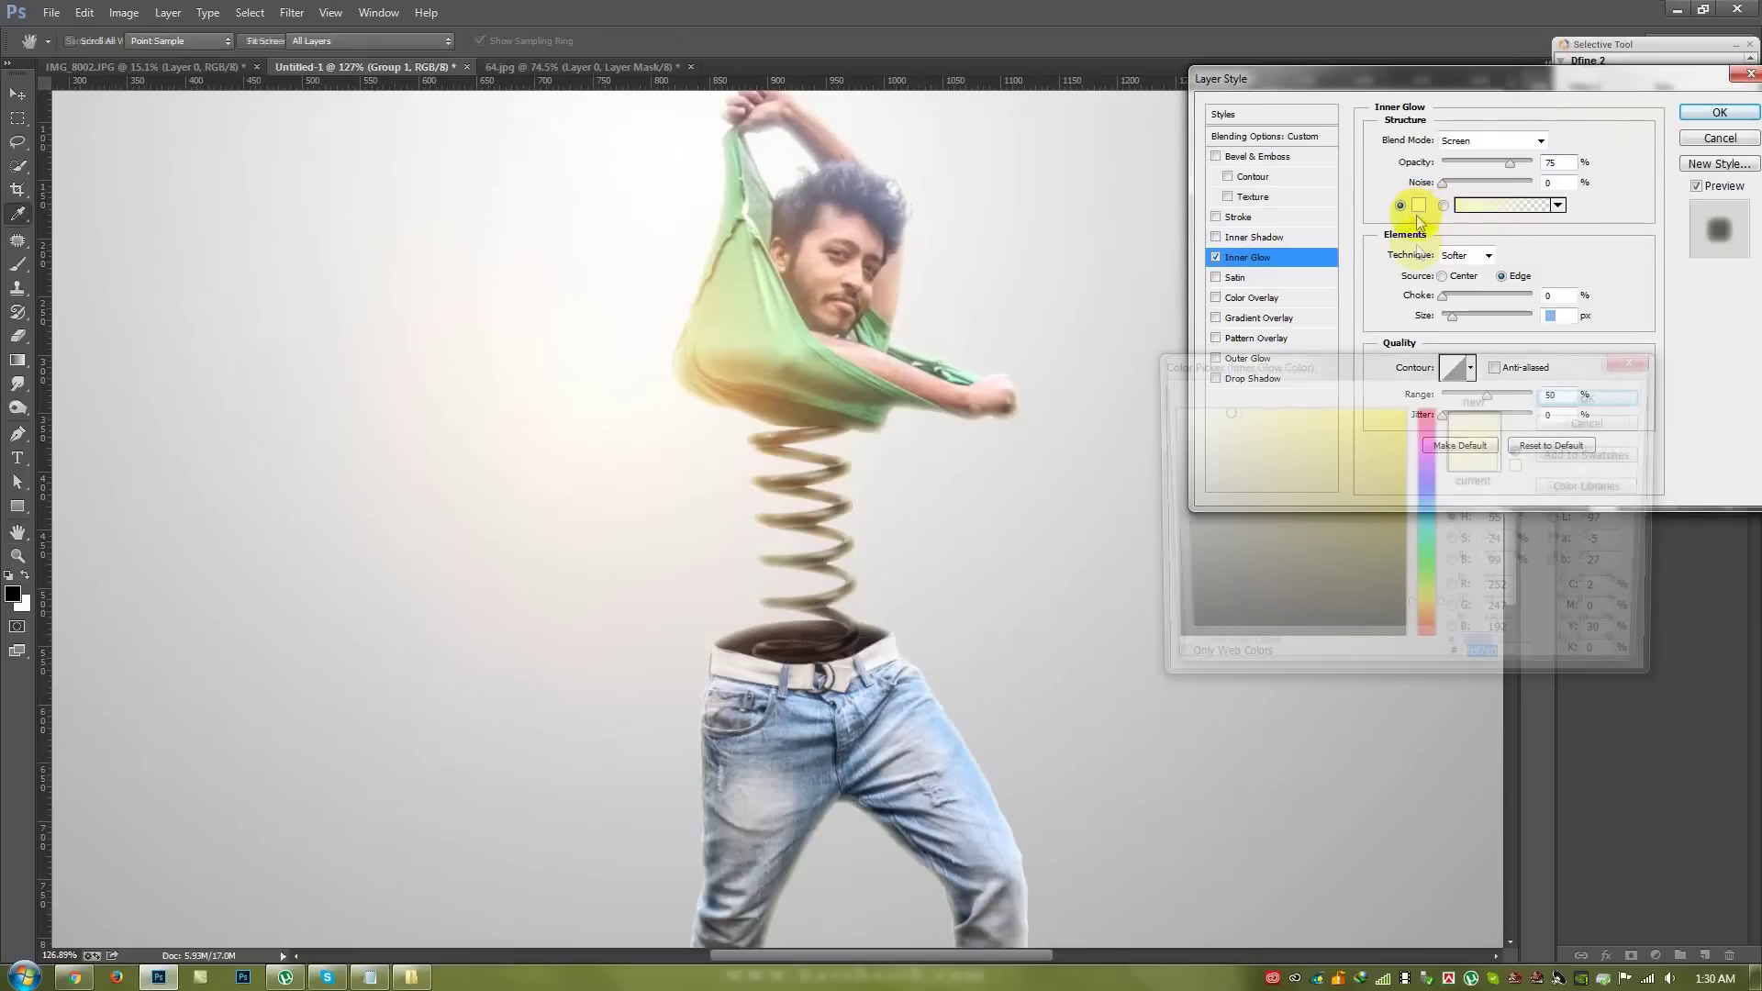
{"action": "left_click", "coordinate": [1427, 613]}
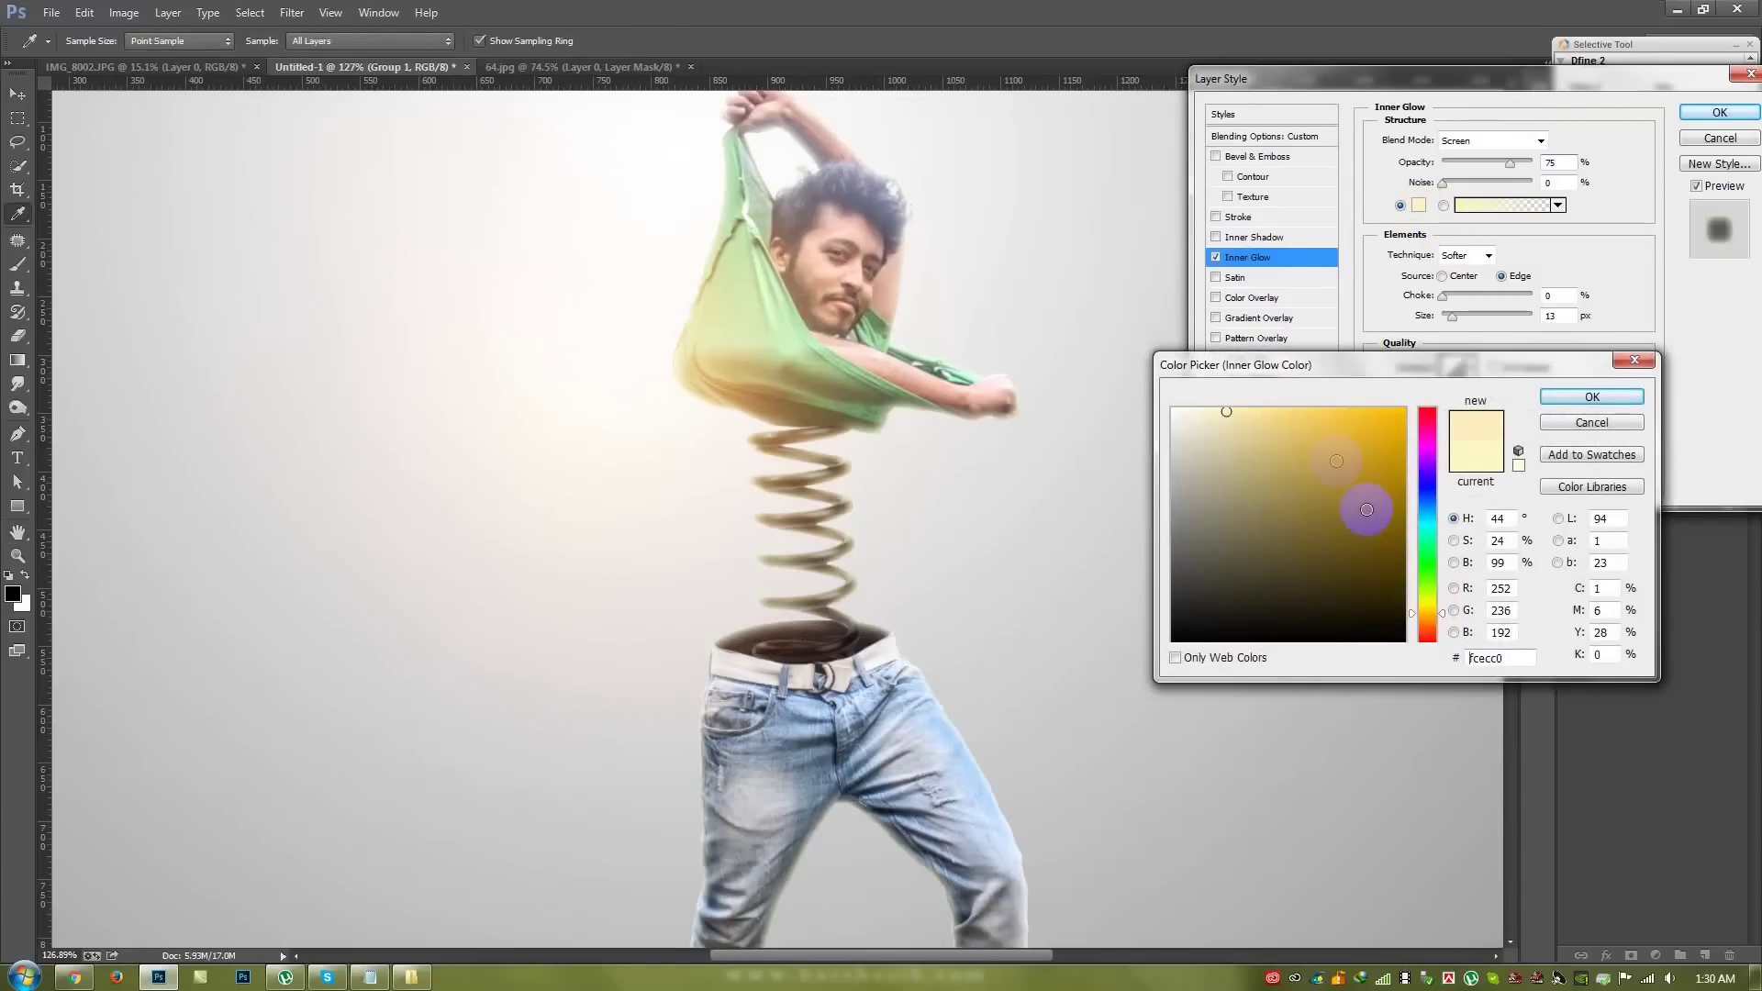
{"action": "left_click_drag", "start_coordinate": [1356, 503], "coordinate": [1354, 393]}
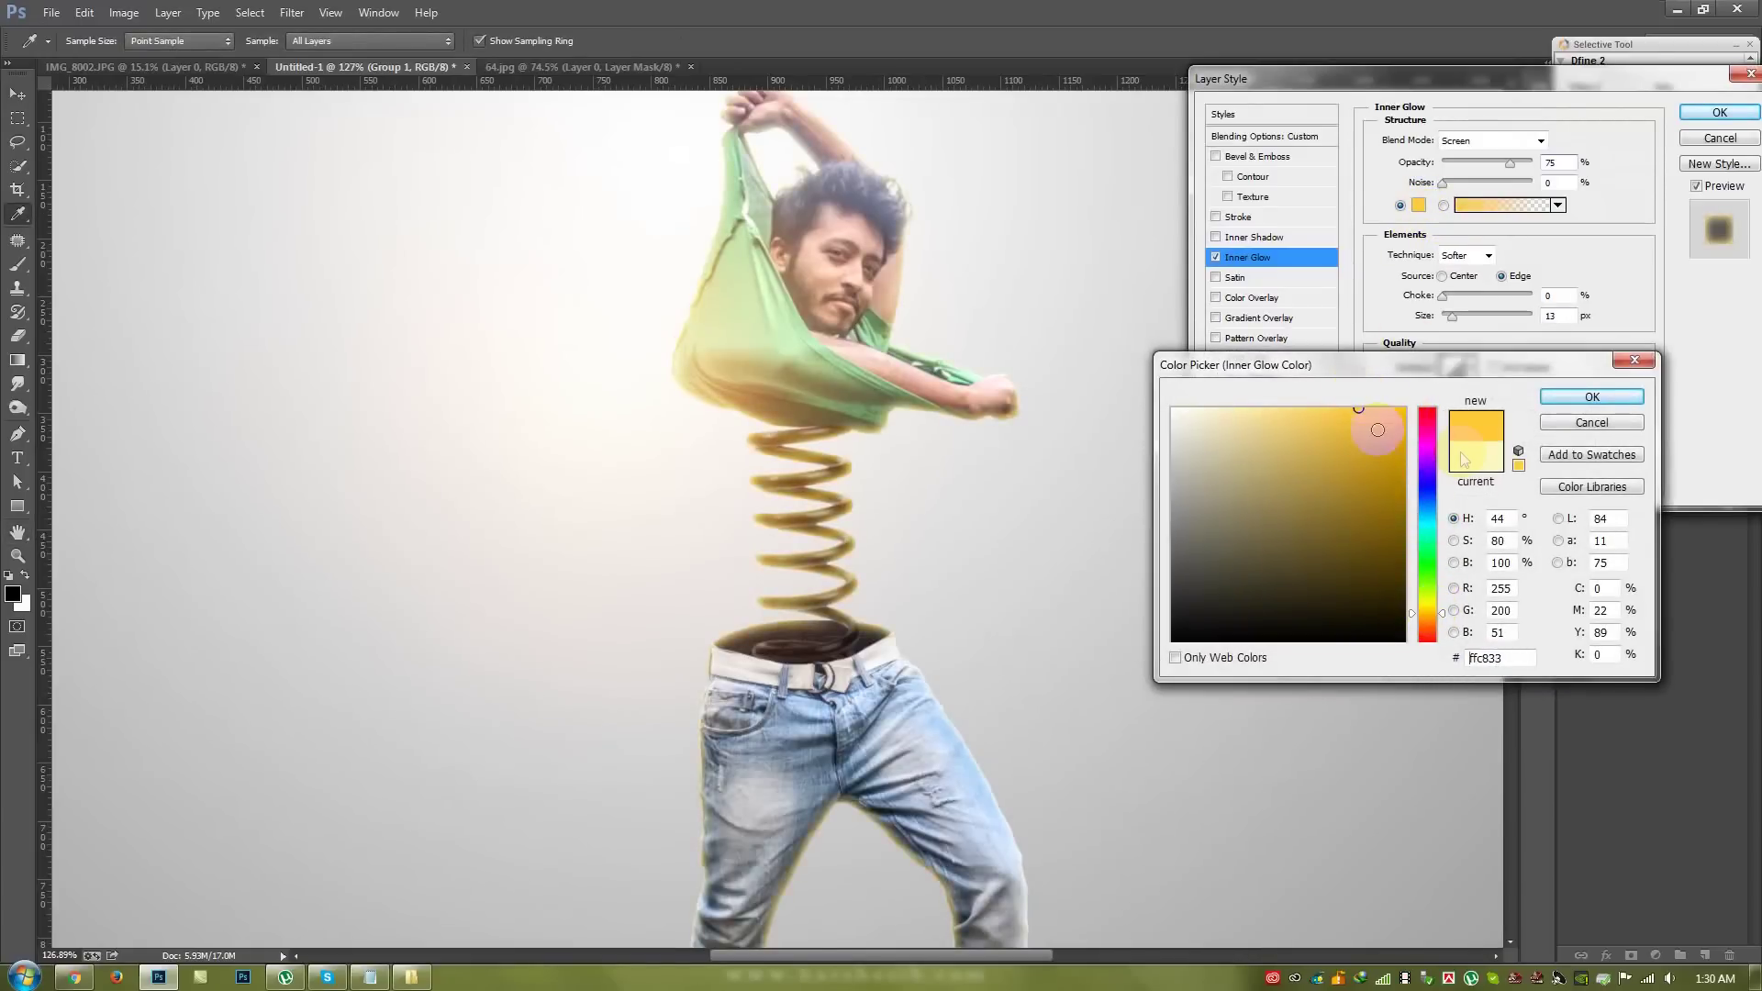
{"action": "left_click", "coordinate": [1578, 396]}
{"action": "left_click_drag", "start_coordinate": [1506, 166], "coordinate": [1485, 163]}
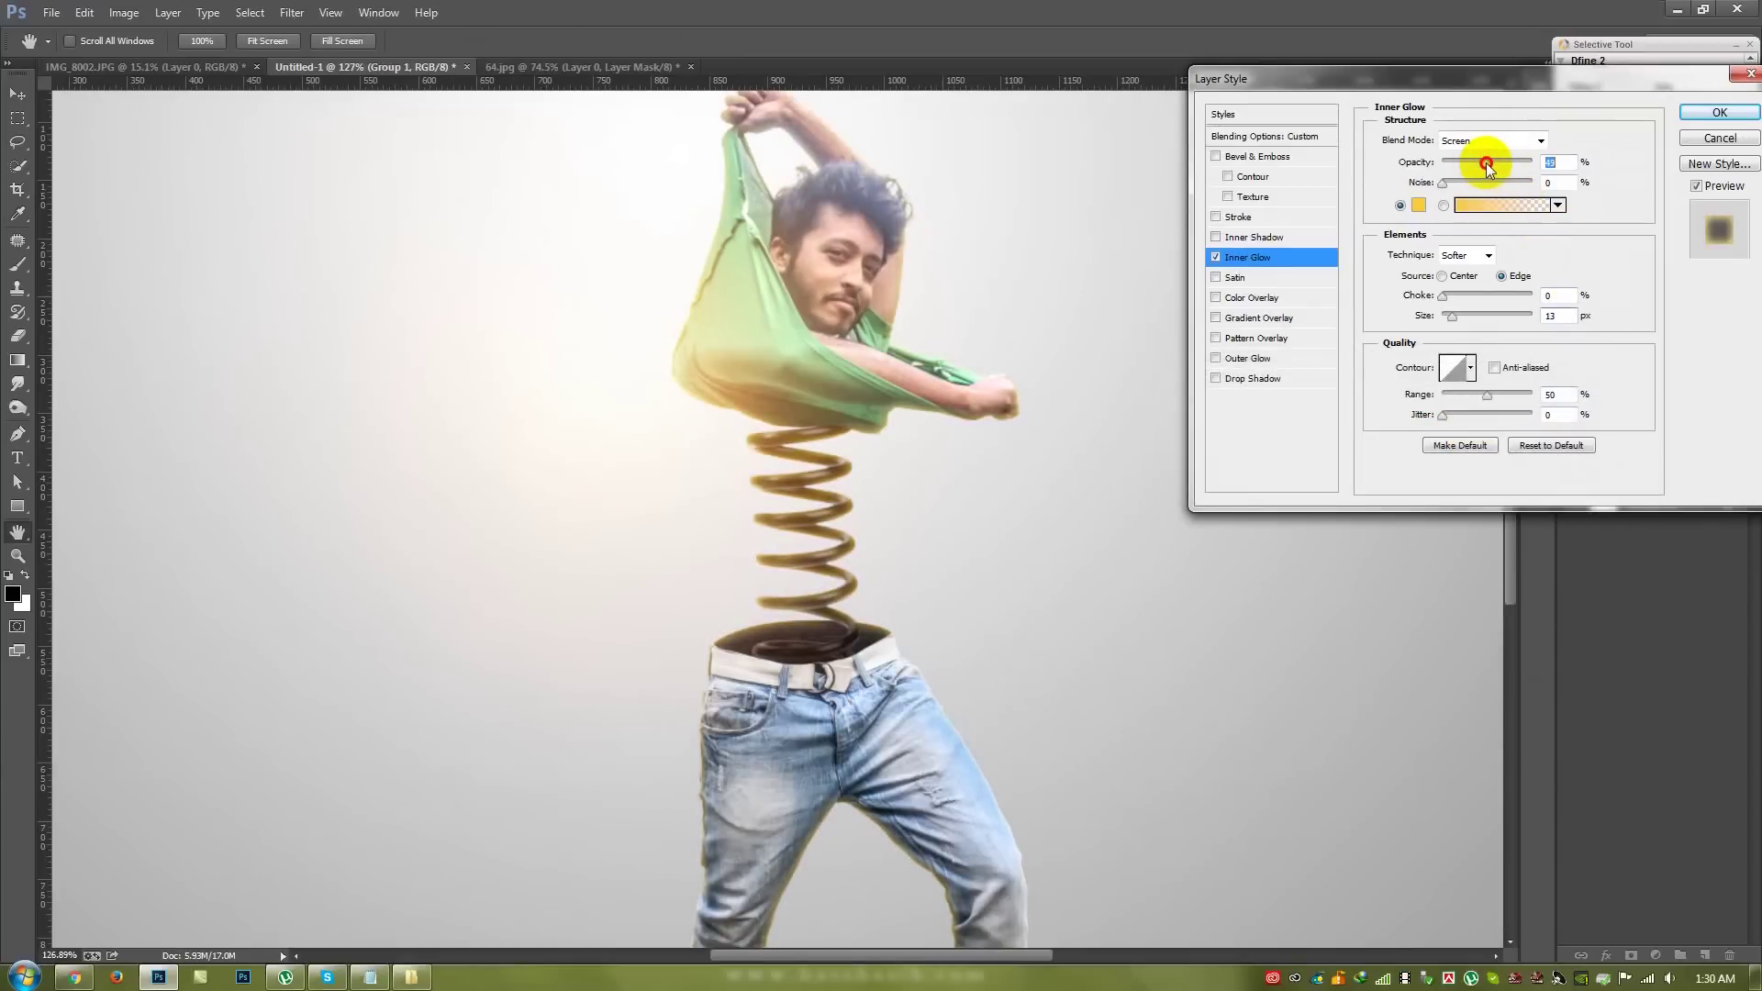
{"action": "mouse_move", "coordinate": [1476, 169]}
{"action": "left_mouse_down"}
{"action": "mouse_move", "coordinate": [1454, 167]}
{"action": "mouse_move", "coordinate": [1473, 165]}
{"action": "left_mouse_up"}
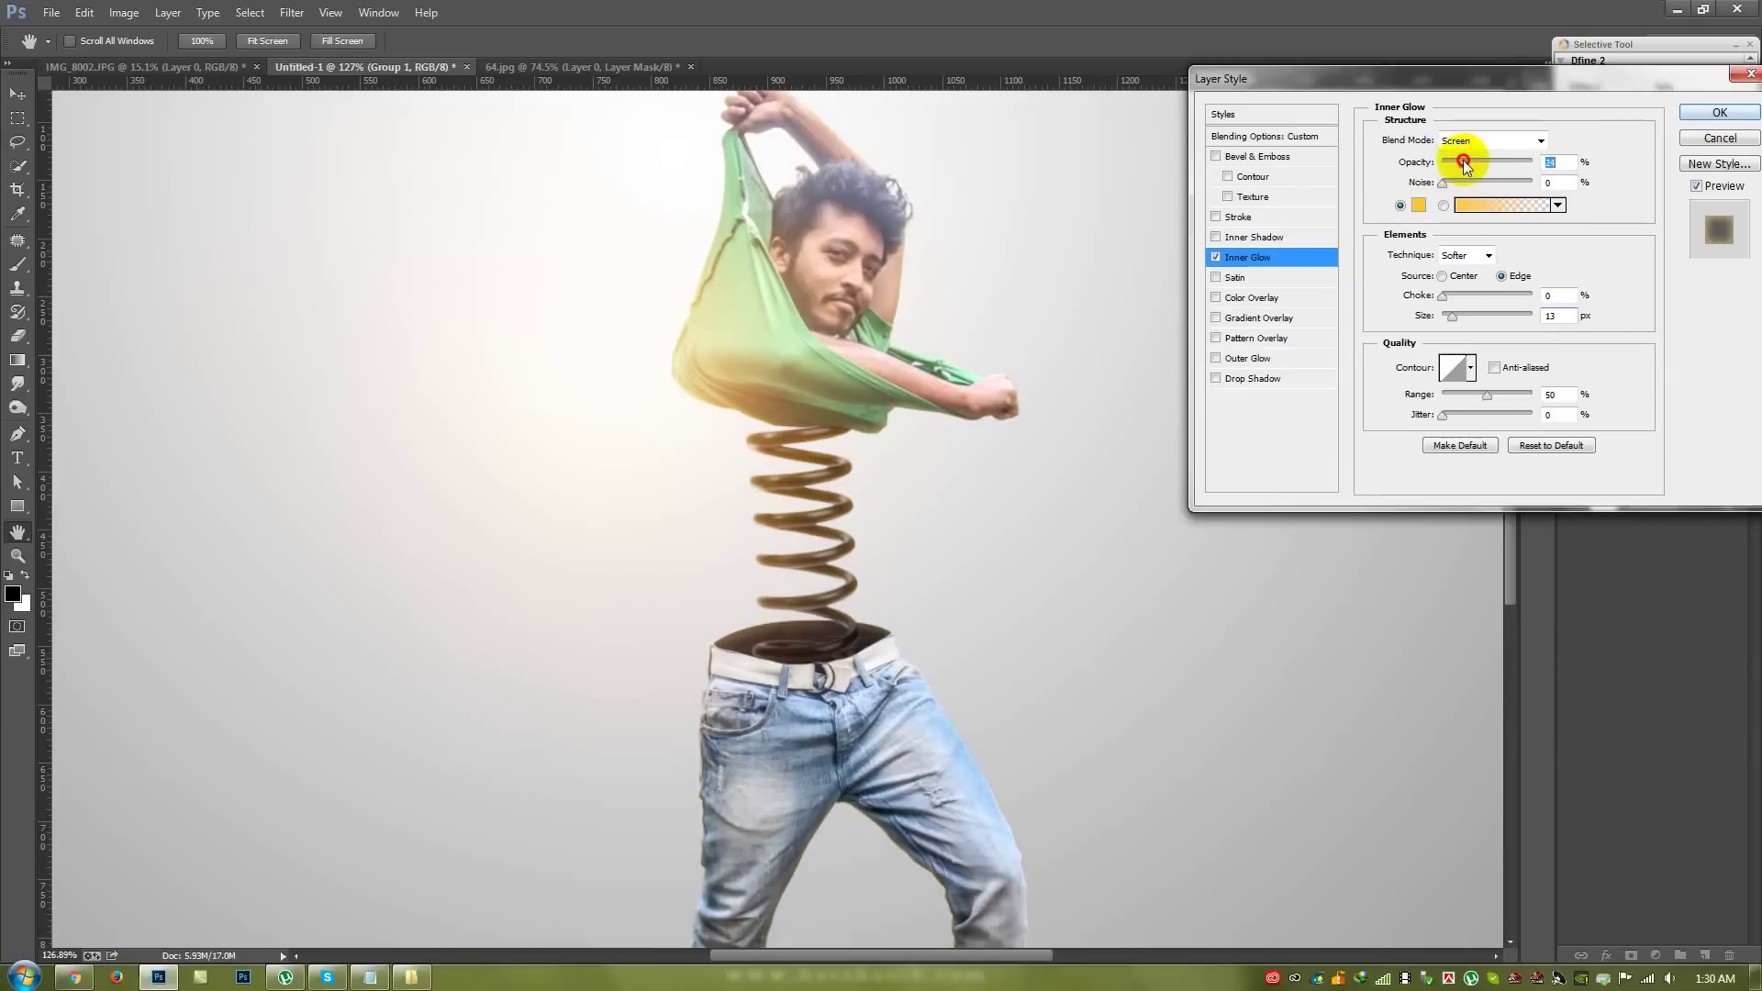
{"action": "left_click", "coordinate": [1719, 113]}
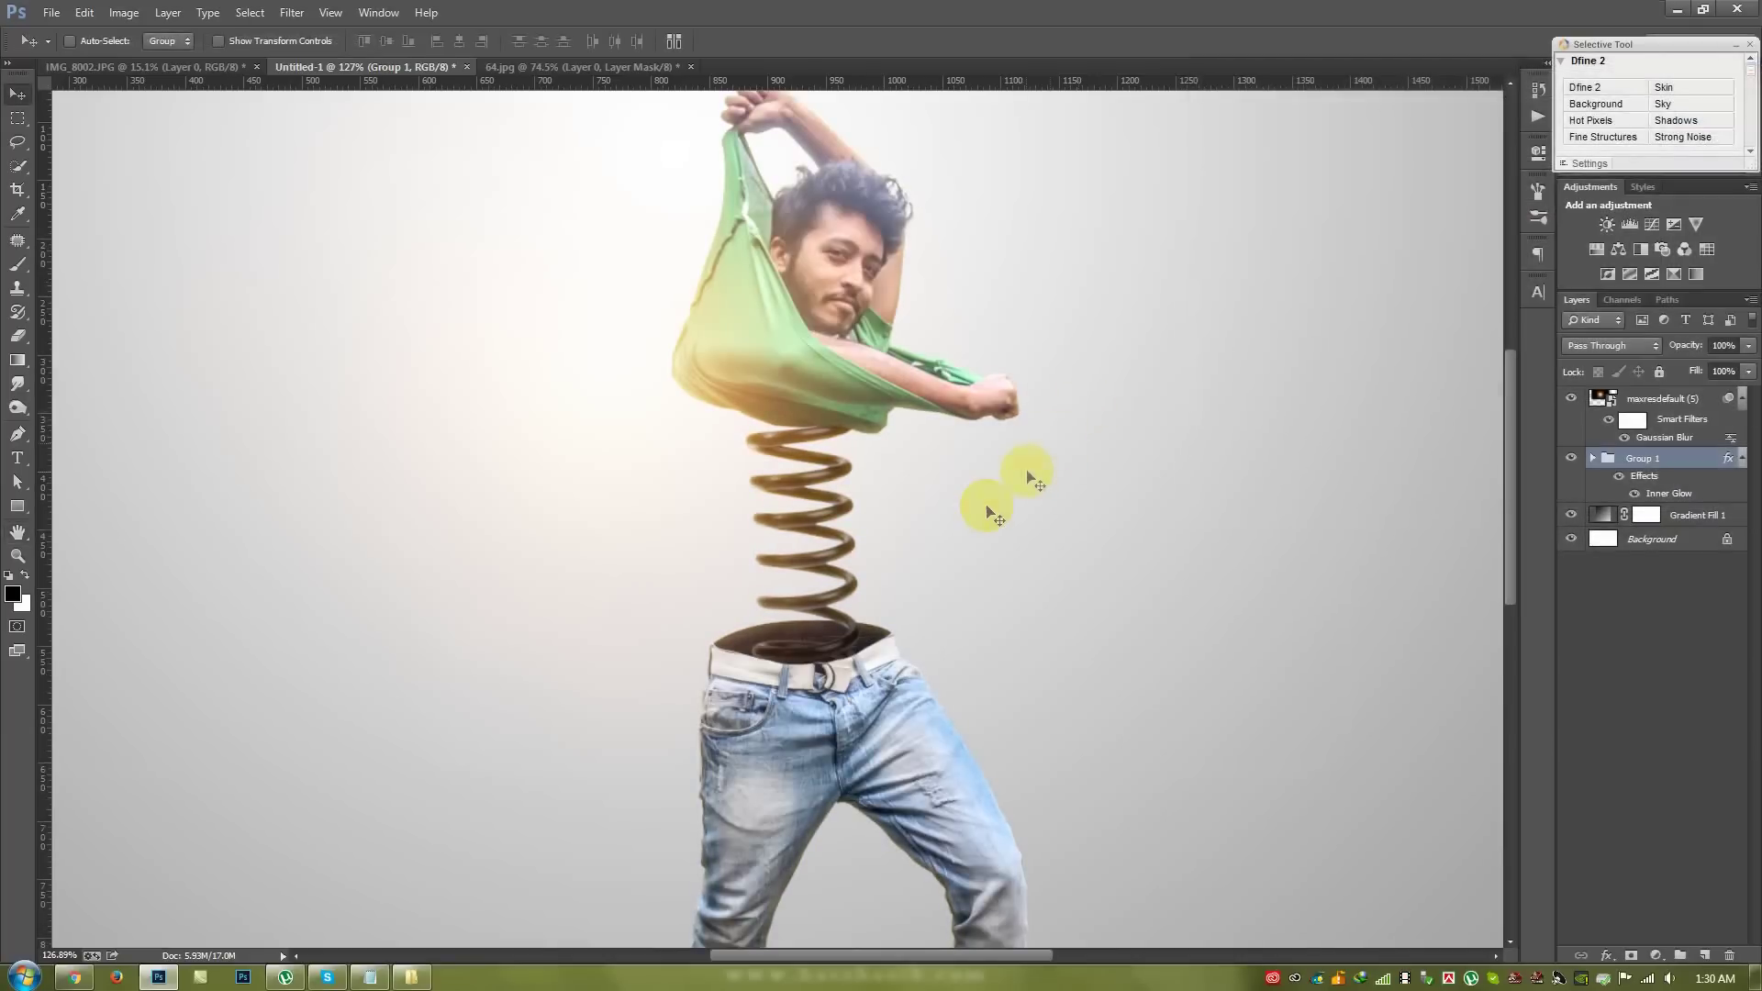
- Fit the image in the window and close 64.jpg without saving
{"action": "key", "text": "ctrl+0"}
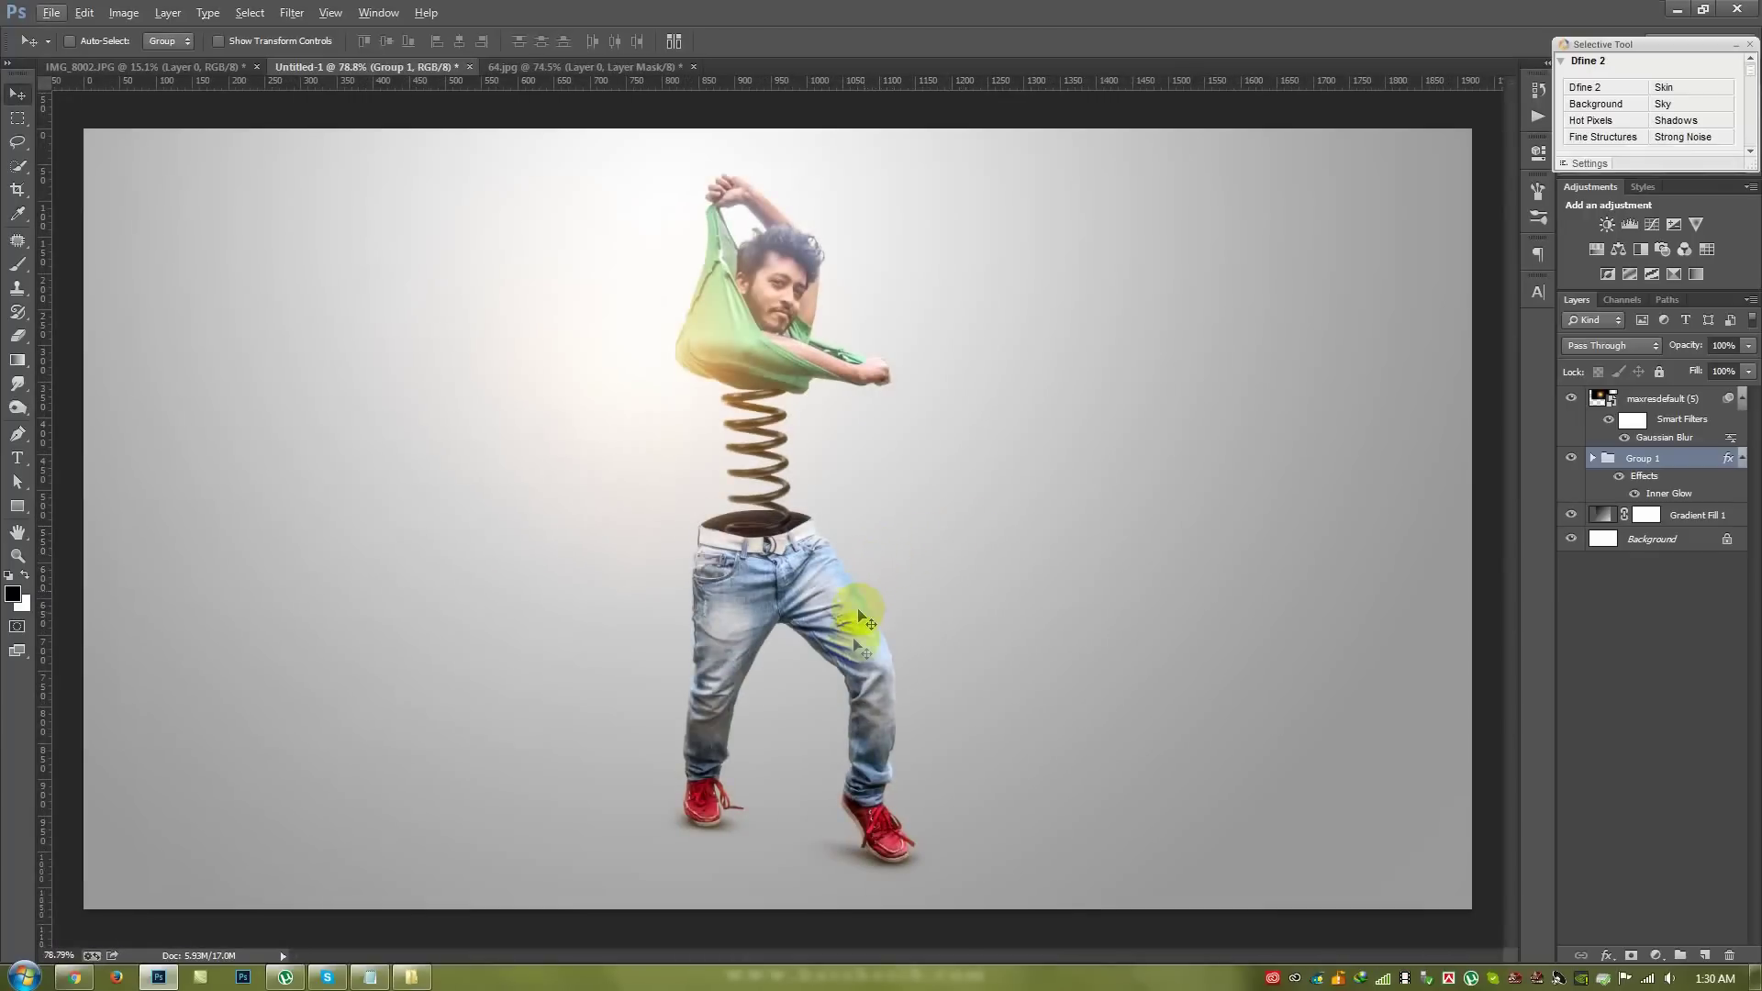
{"action": "scroll", "coordinate": [871, 888], "scroll_direction": "up", "scroll_amount": 3}
{"action": "scroll", "coordinate": [872, 888], "scroll_direction": "up", "scroll_amount": 4}
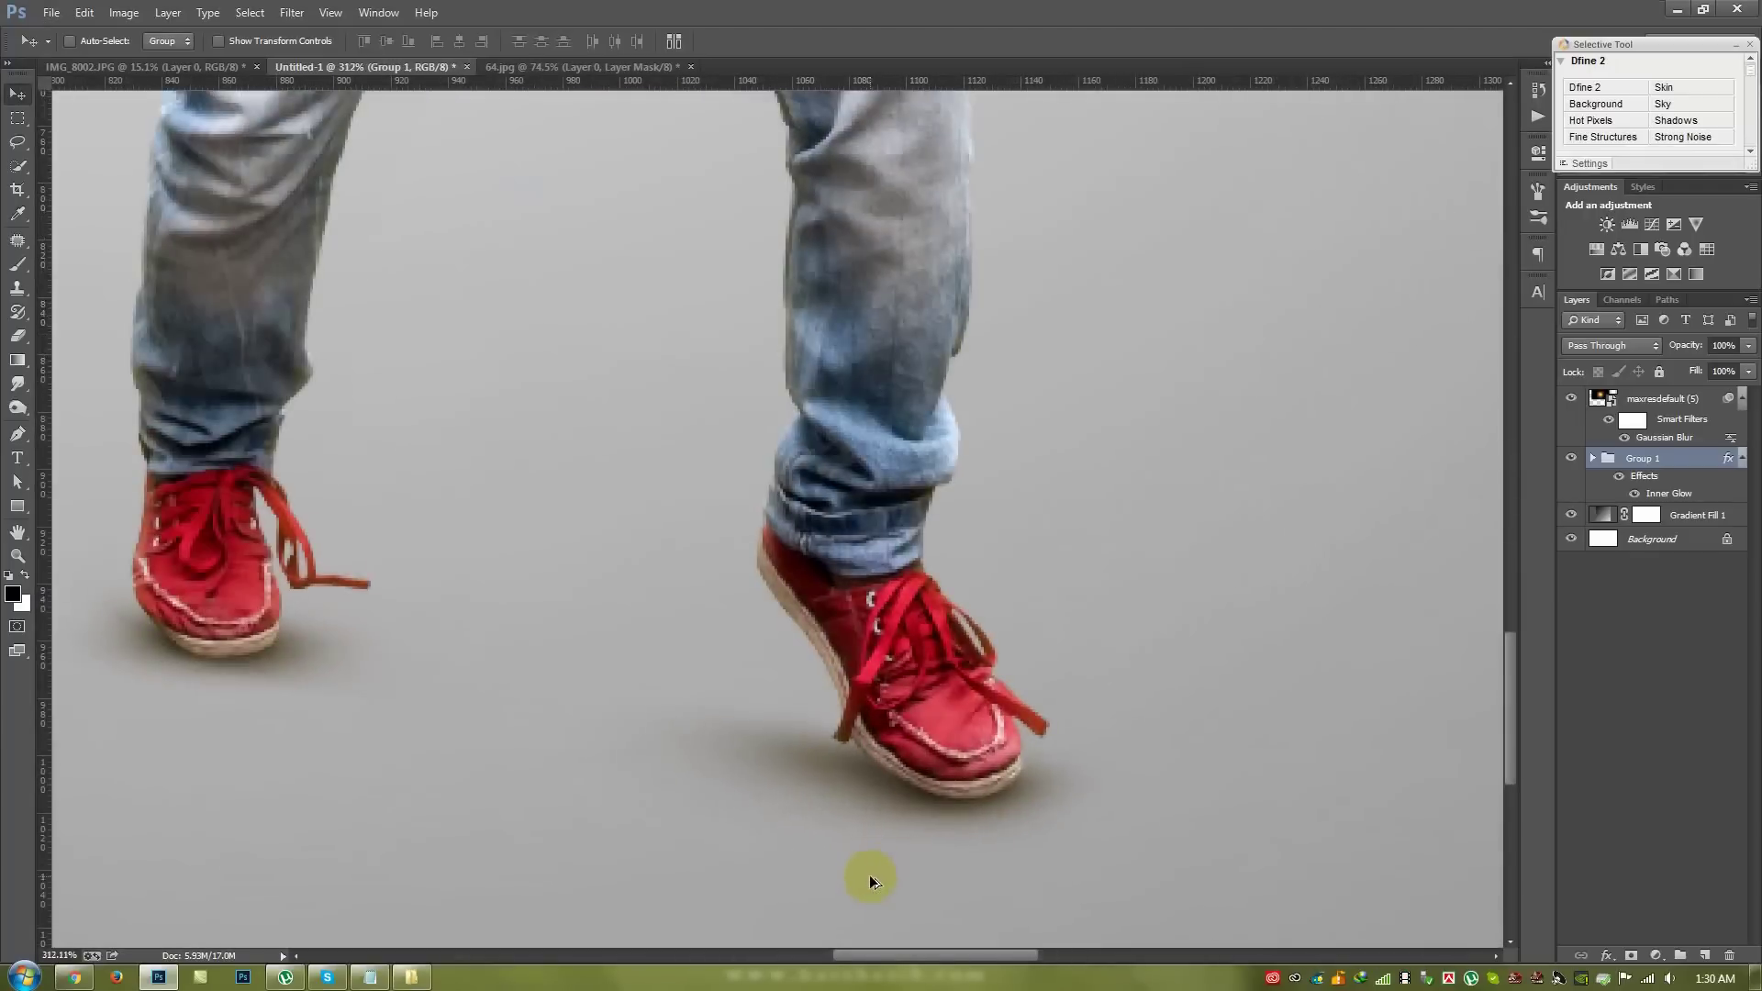
{"action": "scroll", "coordinate": [725, 730], "scroll_direction": "down", "scroll_amount": 3}
{"action": "scroll", "coordinate": [649, 552], "scroll_direction": "down", "scroll_amount": 2}
{"action": "scroll", "coordinate": [680, 479], "scroll_direction": "down", "scroll_amount": 2}
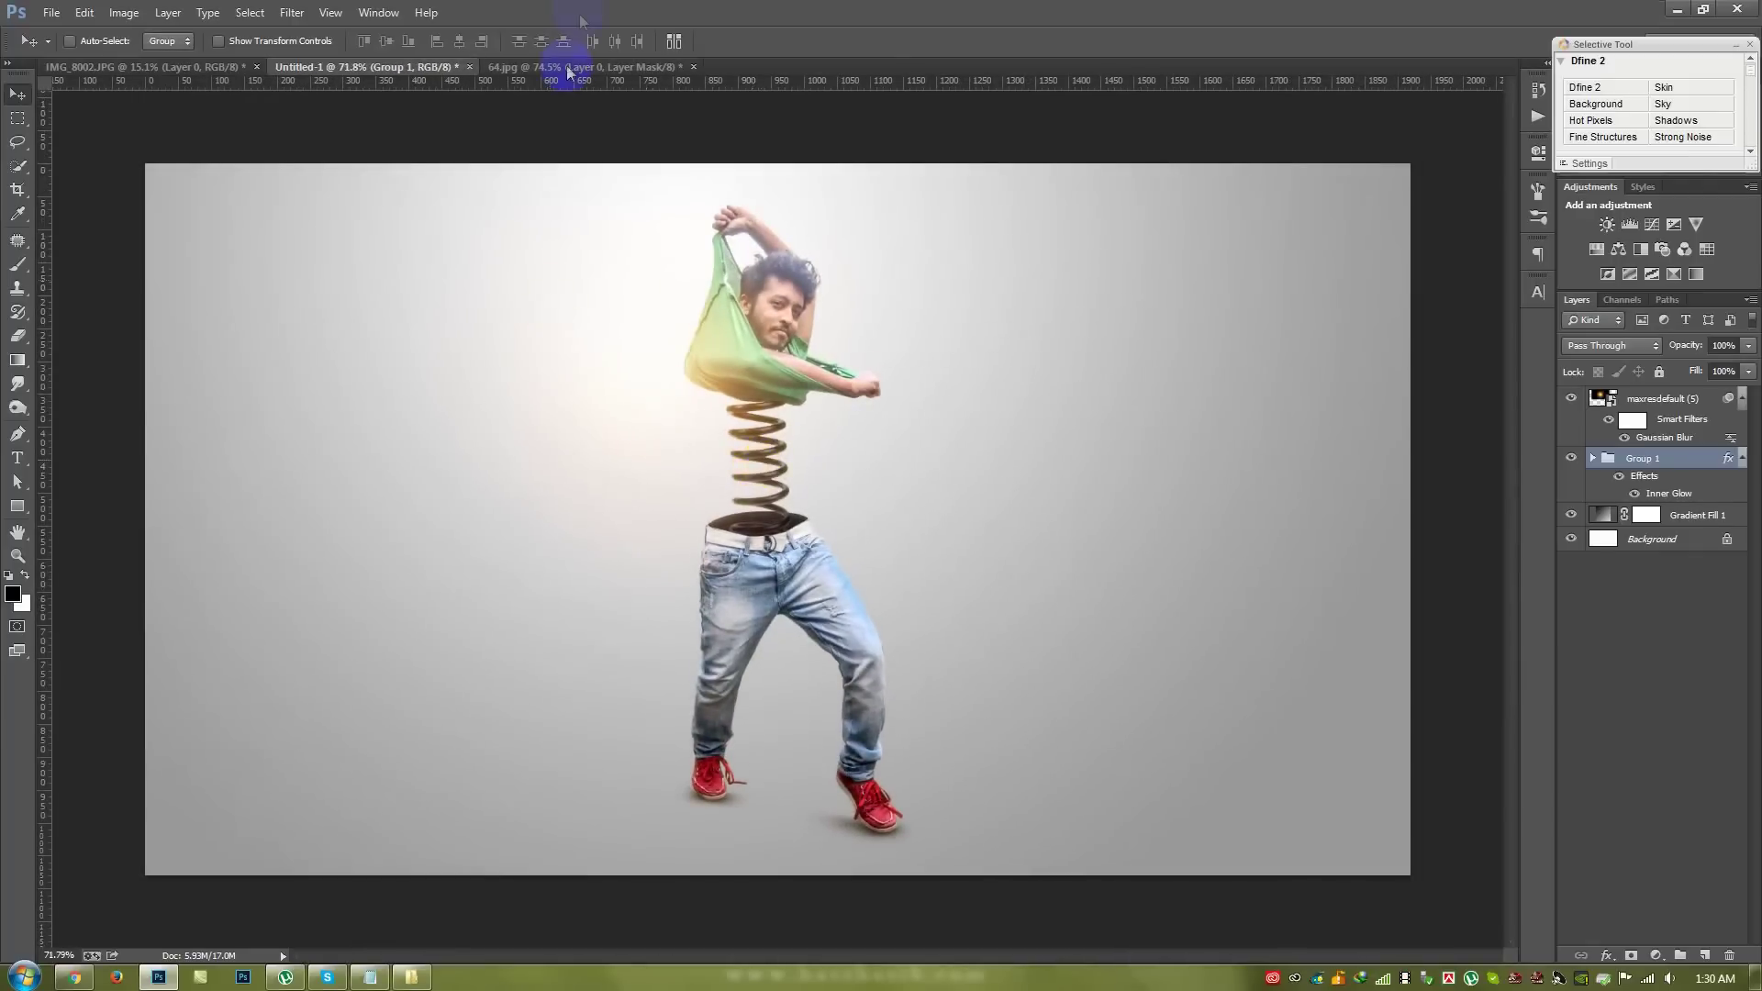
{"action": "left_click", "coordinate": [693, 67]}
{"action": "left_click", "coordinate": [882, 369]}
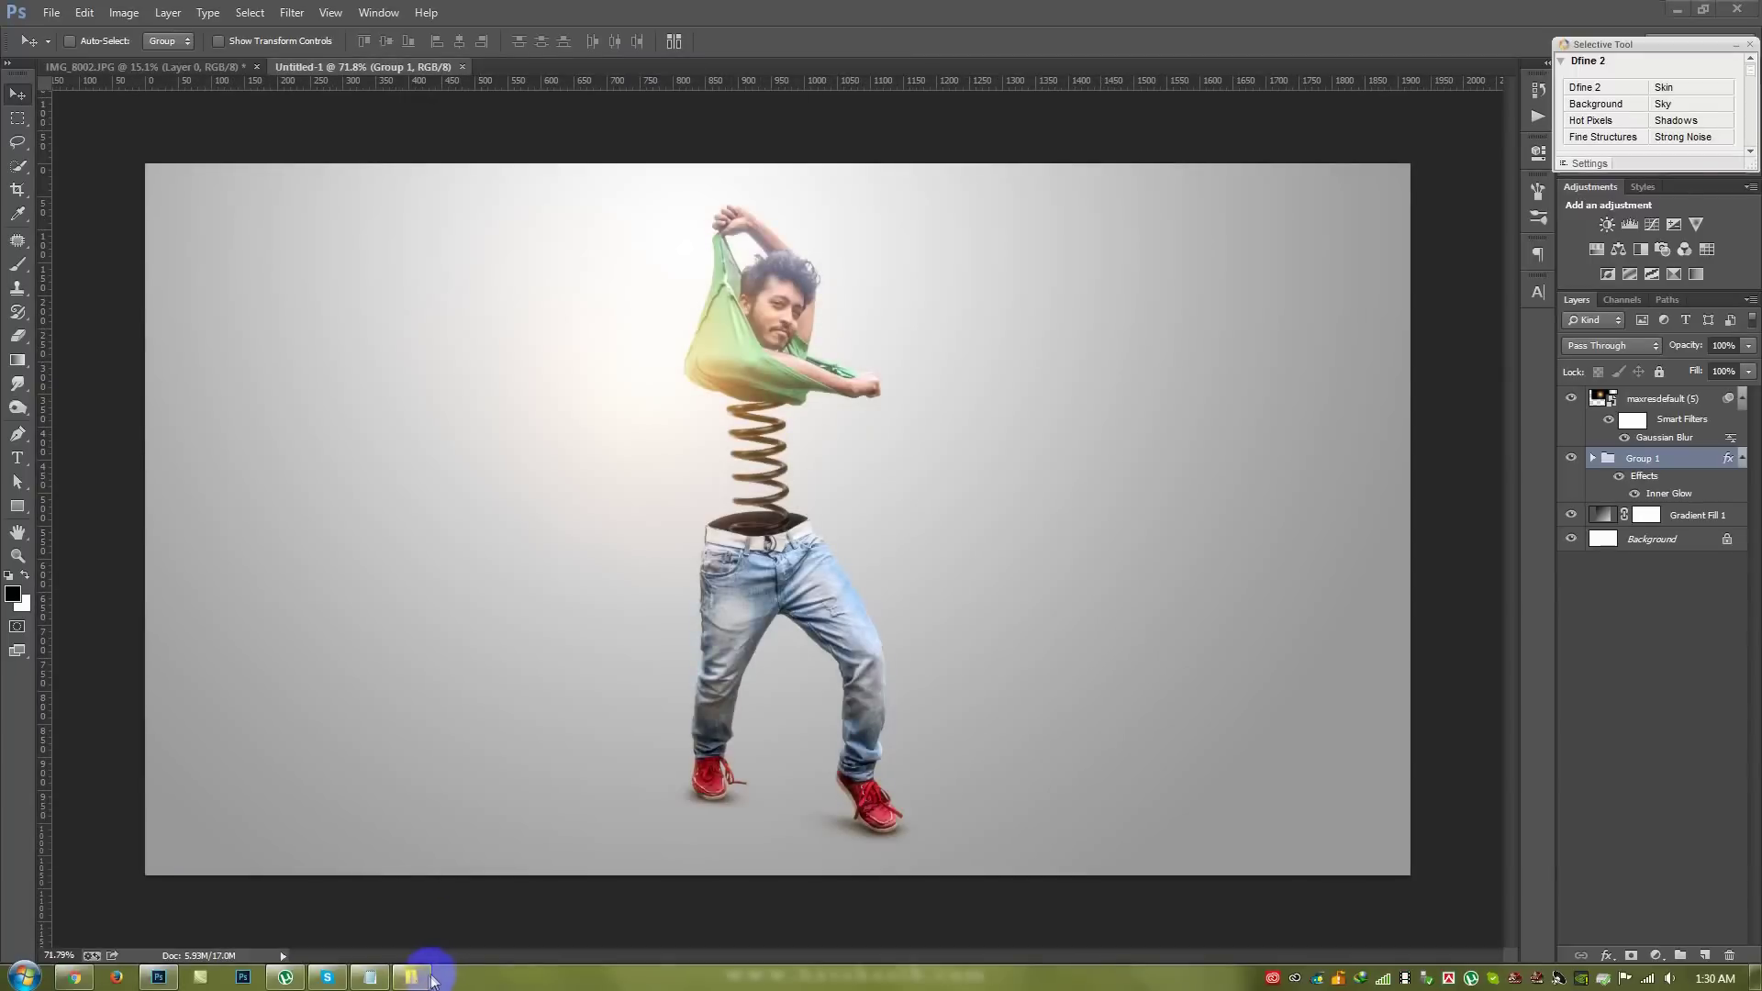
- Return to the HELP FILE folder and scroll through its contents
{"action": "left_click", "coordinate": [429, 976]}
{"action": "scroll", "coordinate": [778, 668], "scroll_direction": "up", "scroll_amount": 3}
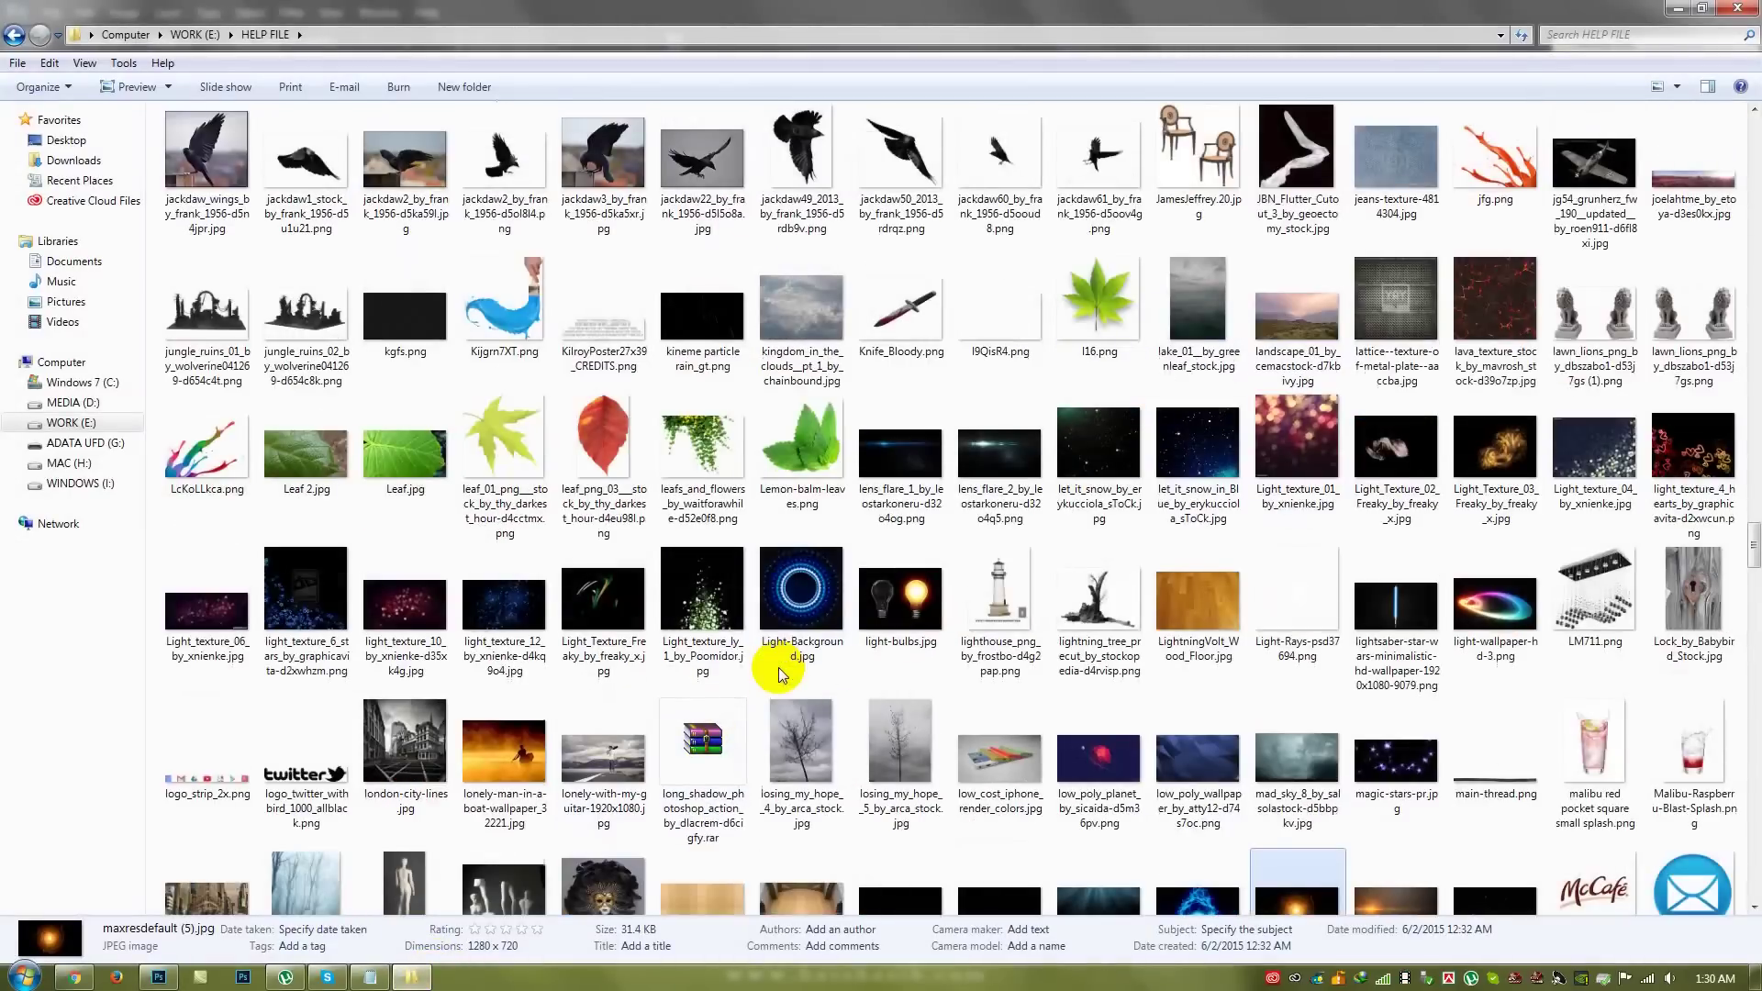
{"action": "scroll", "coordinate": [778, 673], "scroll_direction": "up", "scroll_amount": 5}
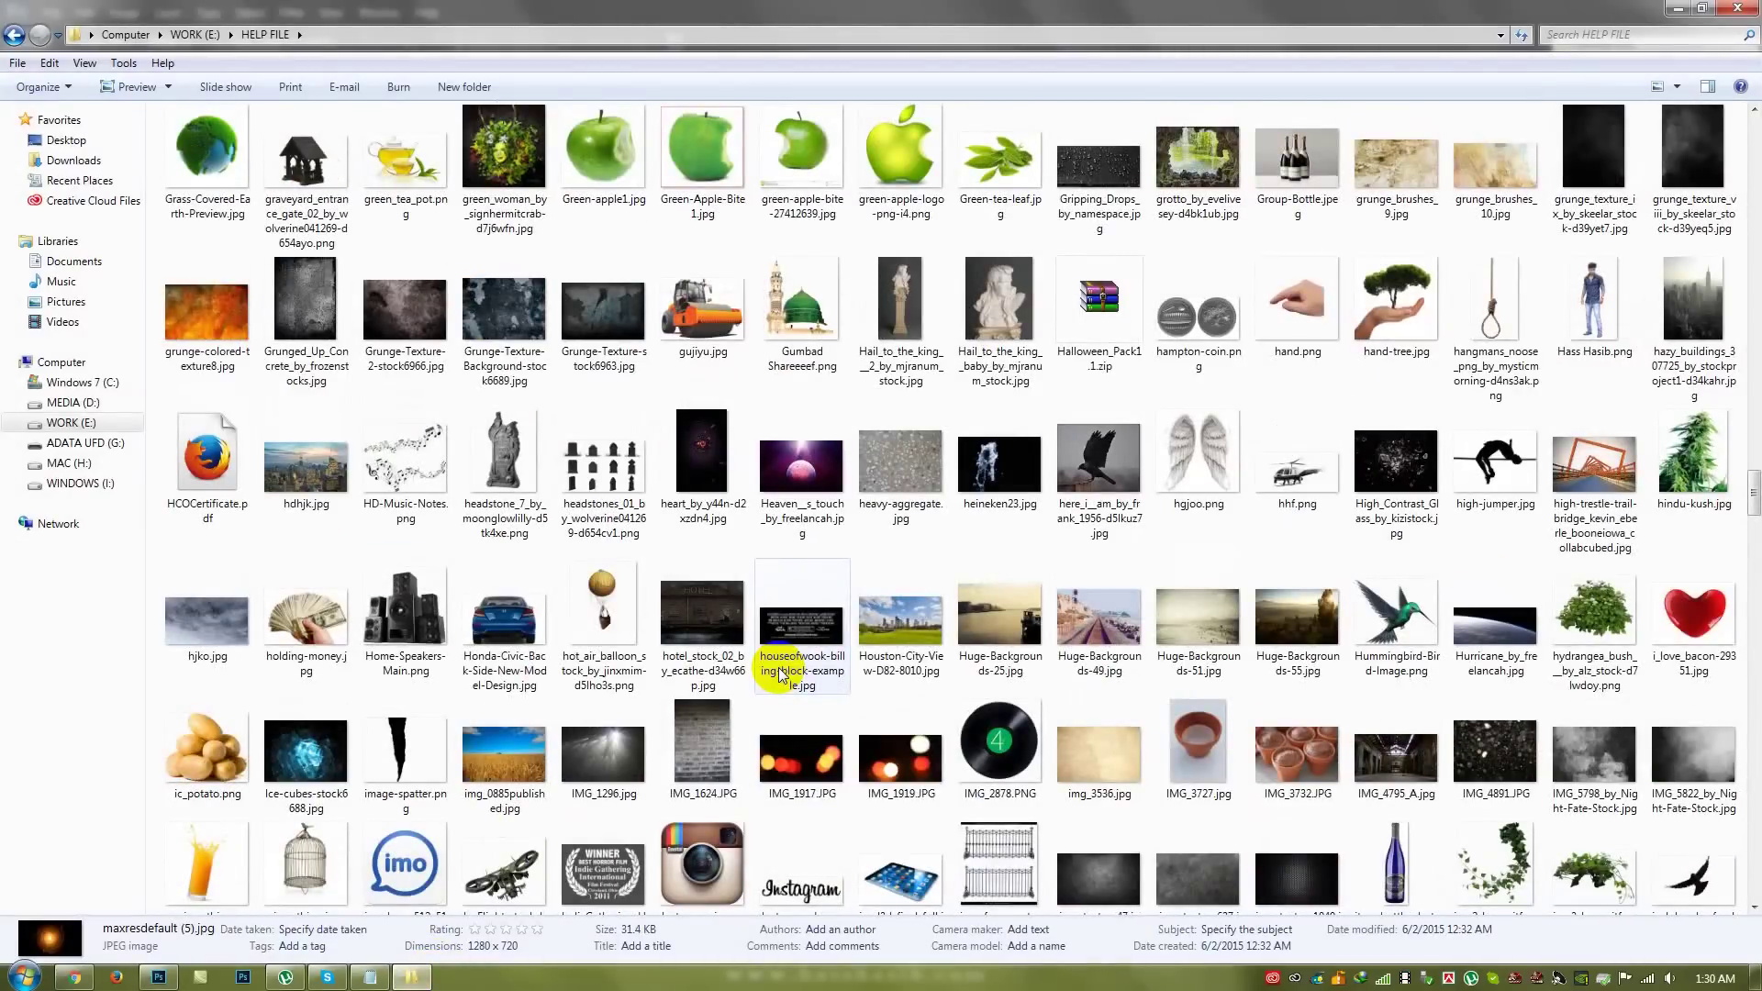
{"action": "scroll", "coordinate": [778, 674], "scroll_direction": "up", "scroll_amount": 3}
{"action": "scroll", "coordinate": [914, 647], "scroll_direction": "up", "scroll_amount": 3}
{"action": "scroll", "coordinate": [915, 647], "scroll_direction": "down", "scroll_amount": 5}
{"action": "scroll", "coordinate": [914, 647], "scroll_direction": "down", "scroll_amount": 4}
{"action": "scroll", "coordinate": [1010, 638], "scroll_direction": "down", "scroll_amount": 5}
{"action": "scroll", "coordinate": [984, 636], "scroll_direction": "up", "scroll_amount": 10}
{"action": "scroll", "coordinate": [984, 637], "scroll_direction": "up", "scroll_amount": 10}
{"action": "scroll", "coordinate": [983, 637], "scroll_direction": "up", "scroll_amount": 10}
{"action": "scroll", "coordinate": [984, 637], "scroll_direction": "up", "scroll_amount": 10}
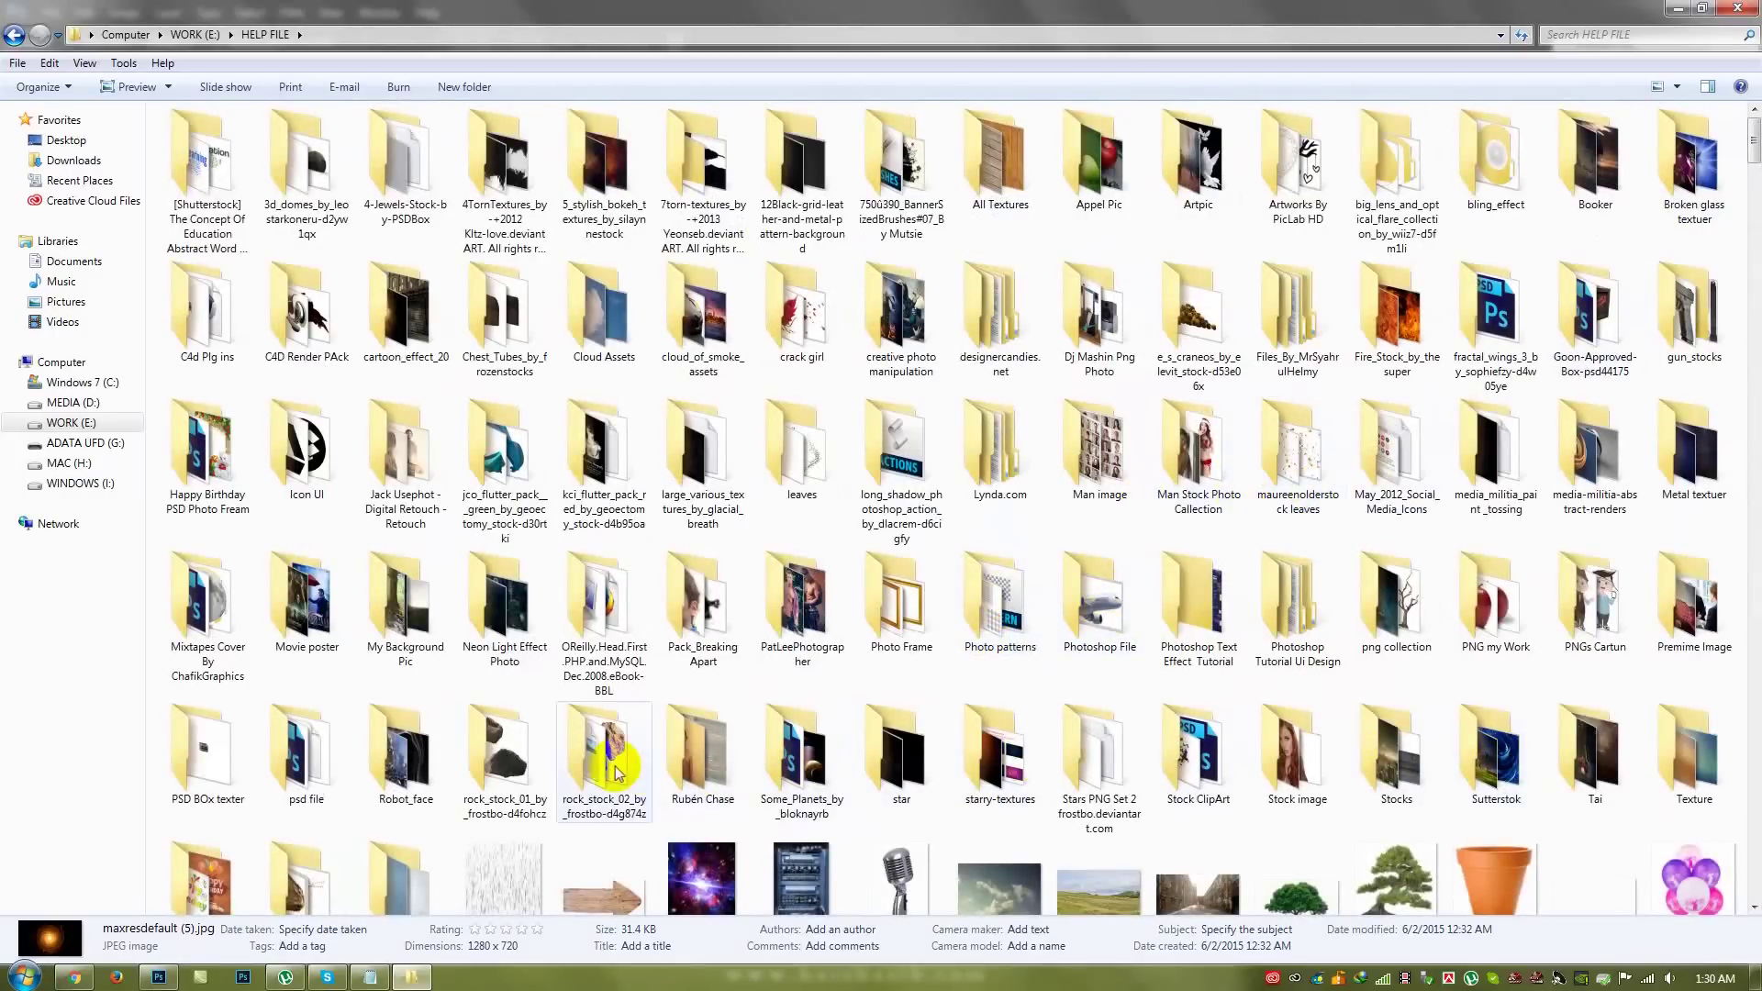
- Open the Fire_Stock_by_thesuper folder and drag Fire_stock_5 onto the Photoshop taskbar button
{"action": "scroll", "coordinate": [637, 697], "scroll_direction": "down", "scroll_amount": 3}
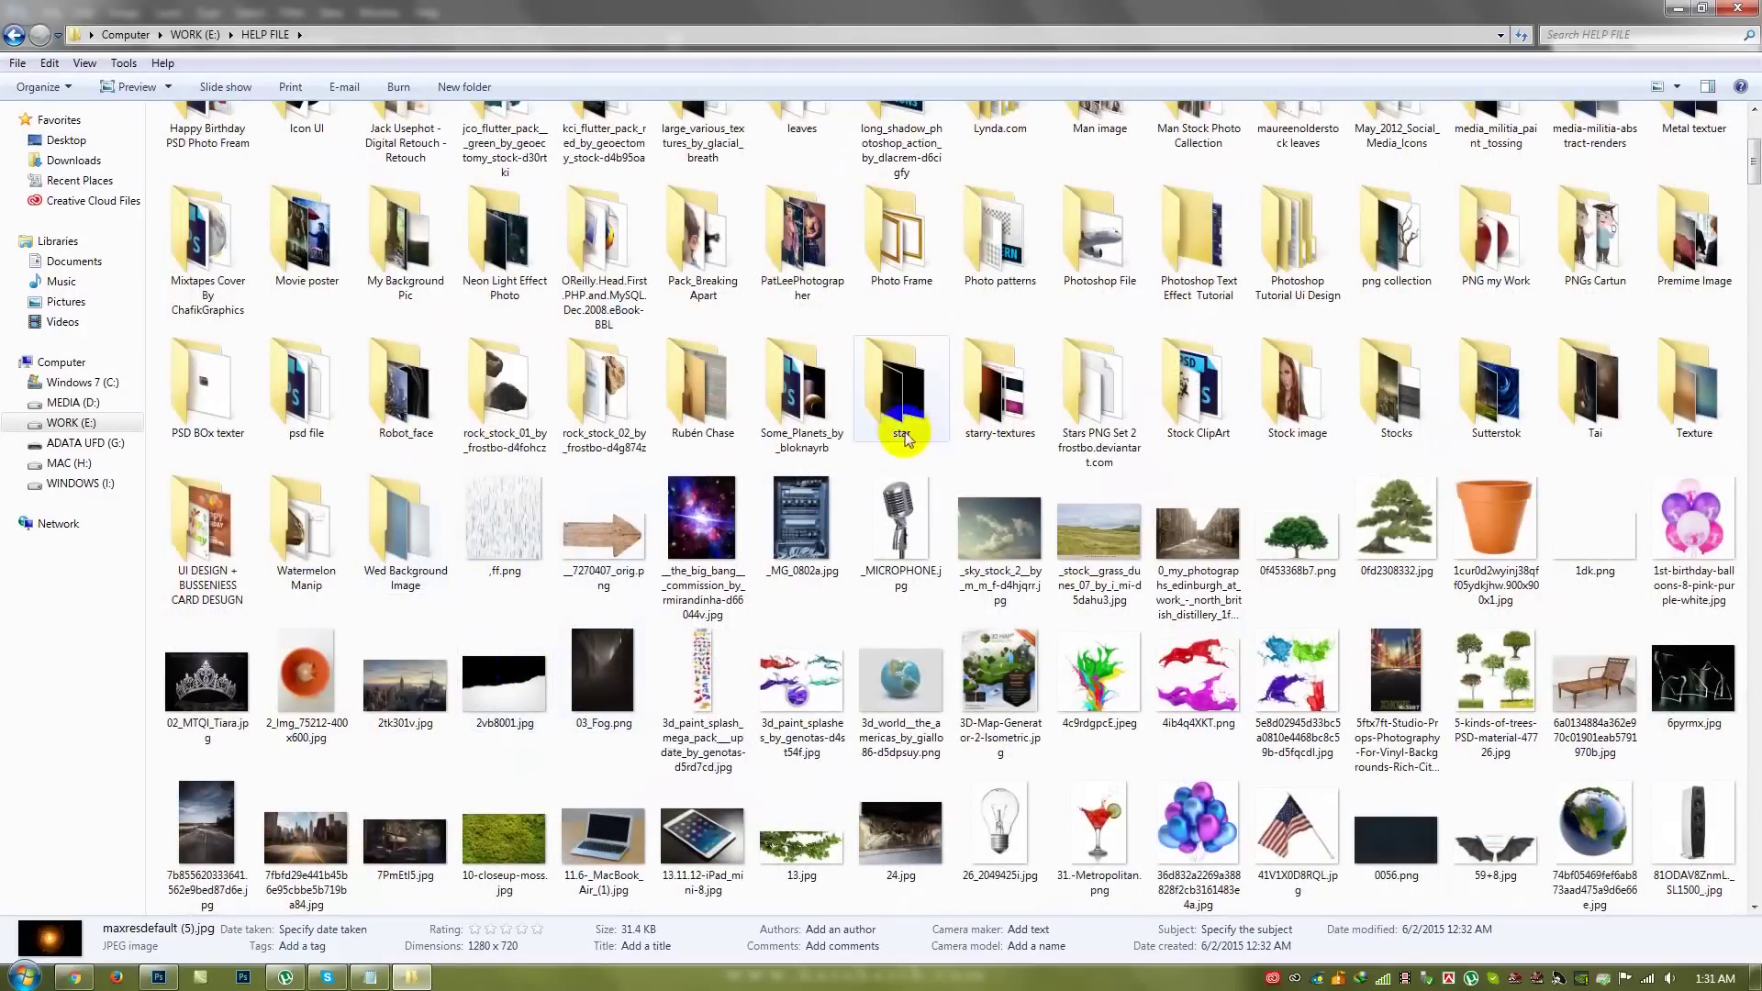
{"action": "scroll", "coordinate": [1349, 509], "scroll_direction": "up", "scroll_amount": 3}
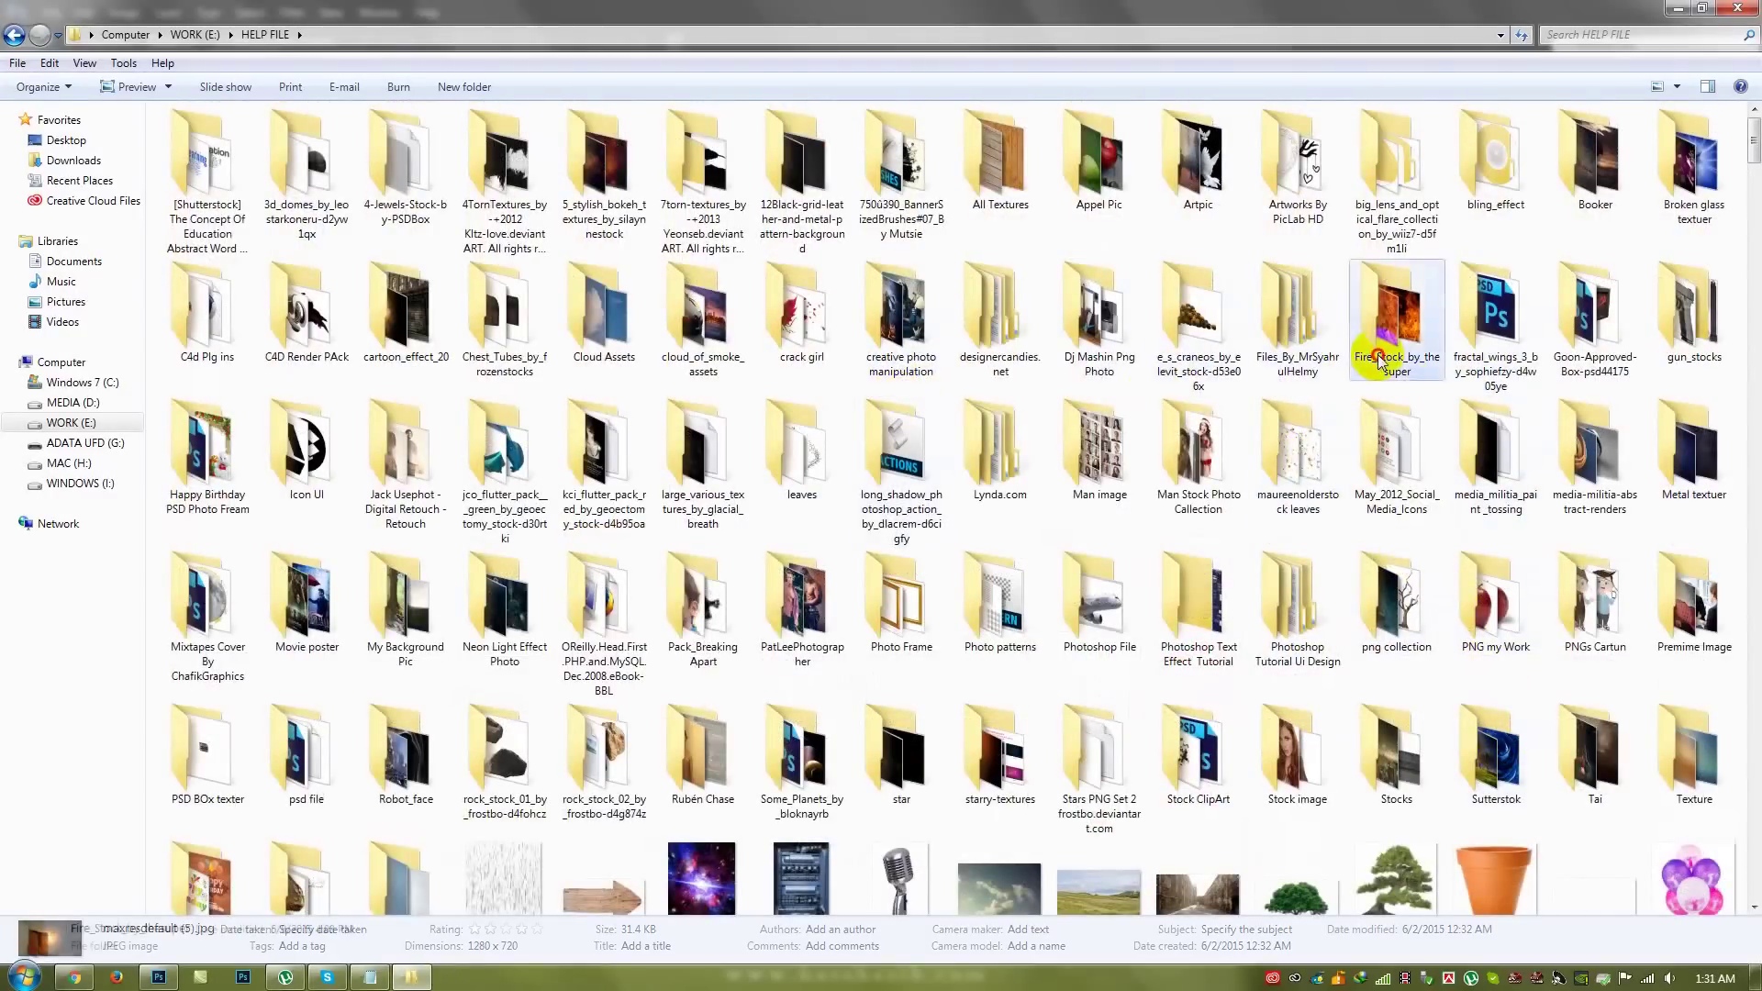
{"action": "double_click", "coordinate": [1395, 330]}
{"action": "left_click", "coordinate": [1299, 186]}
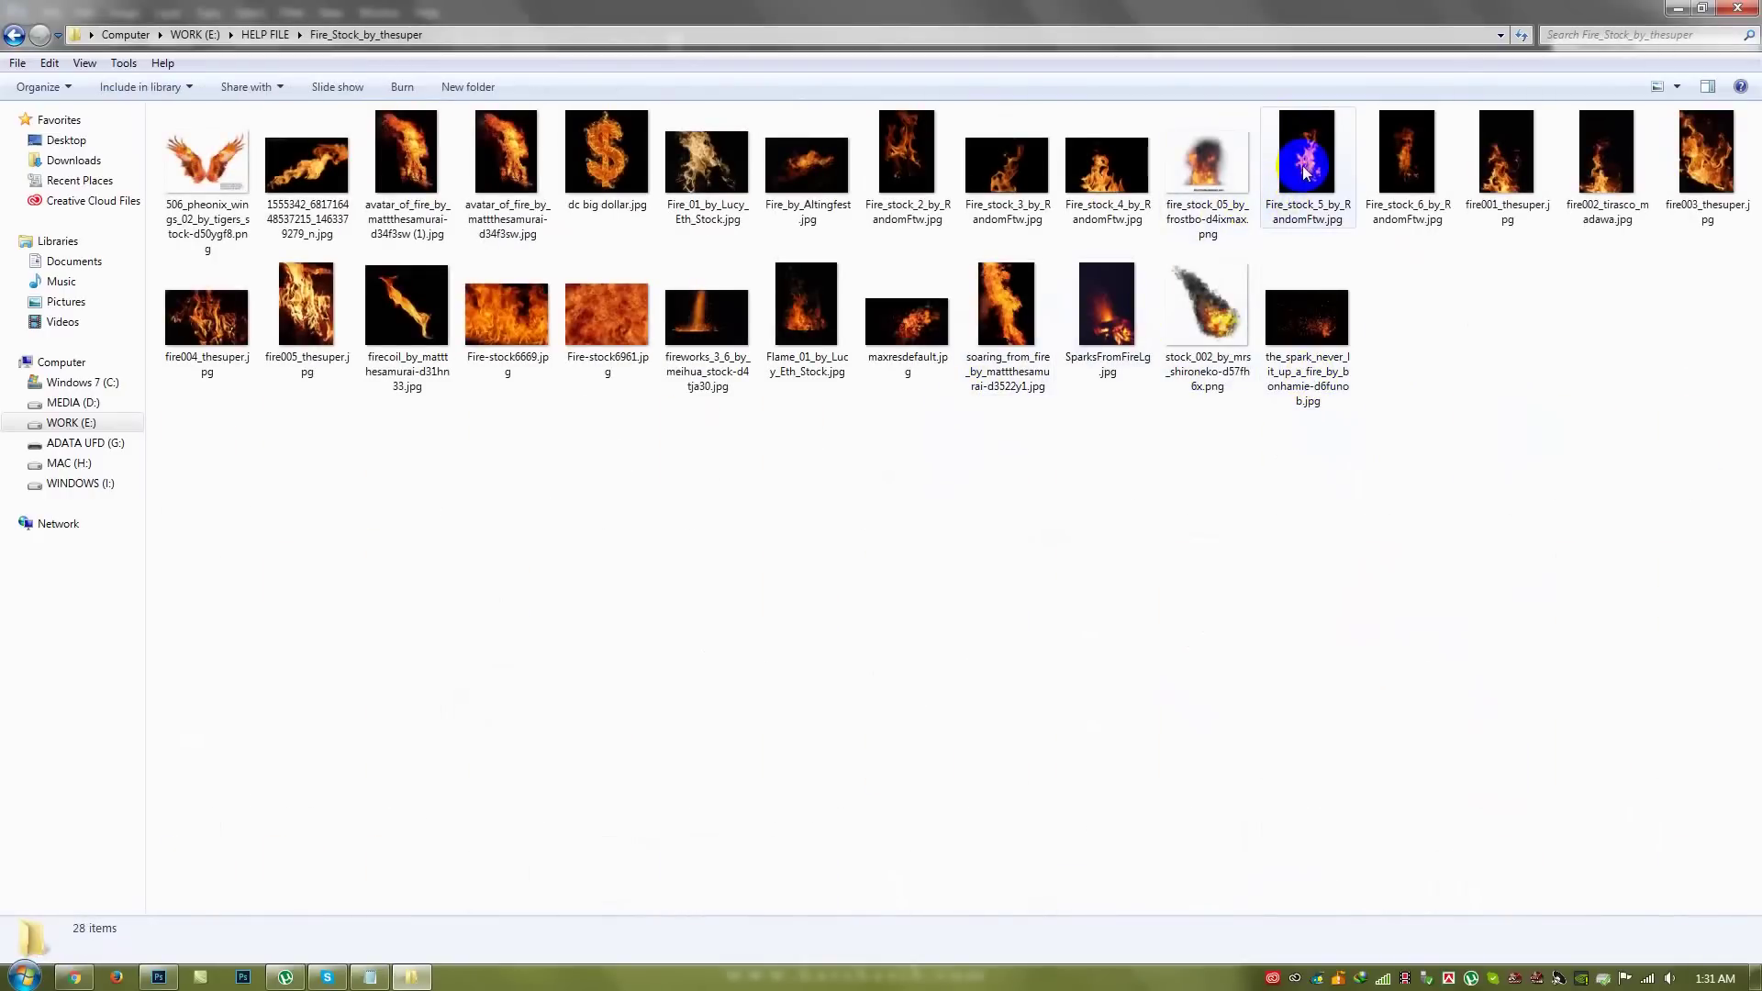
{"action": "left_click_drag", "start_coordinate": [1305, 172], "coordinate": [174, 980]}
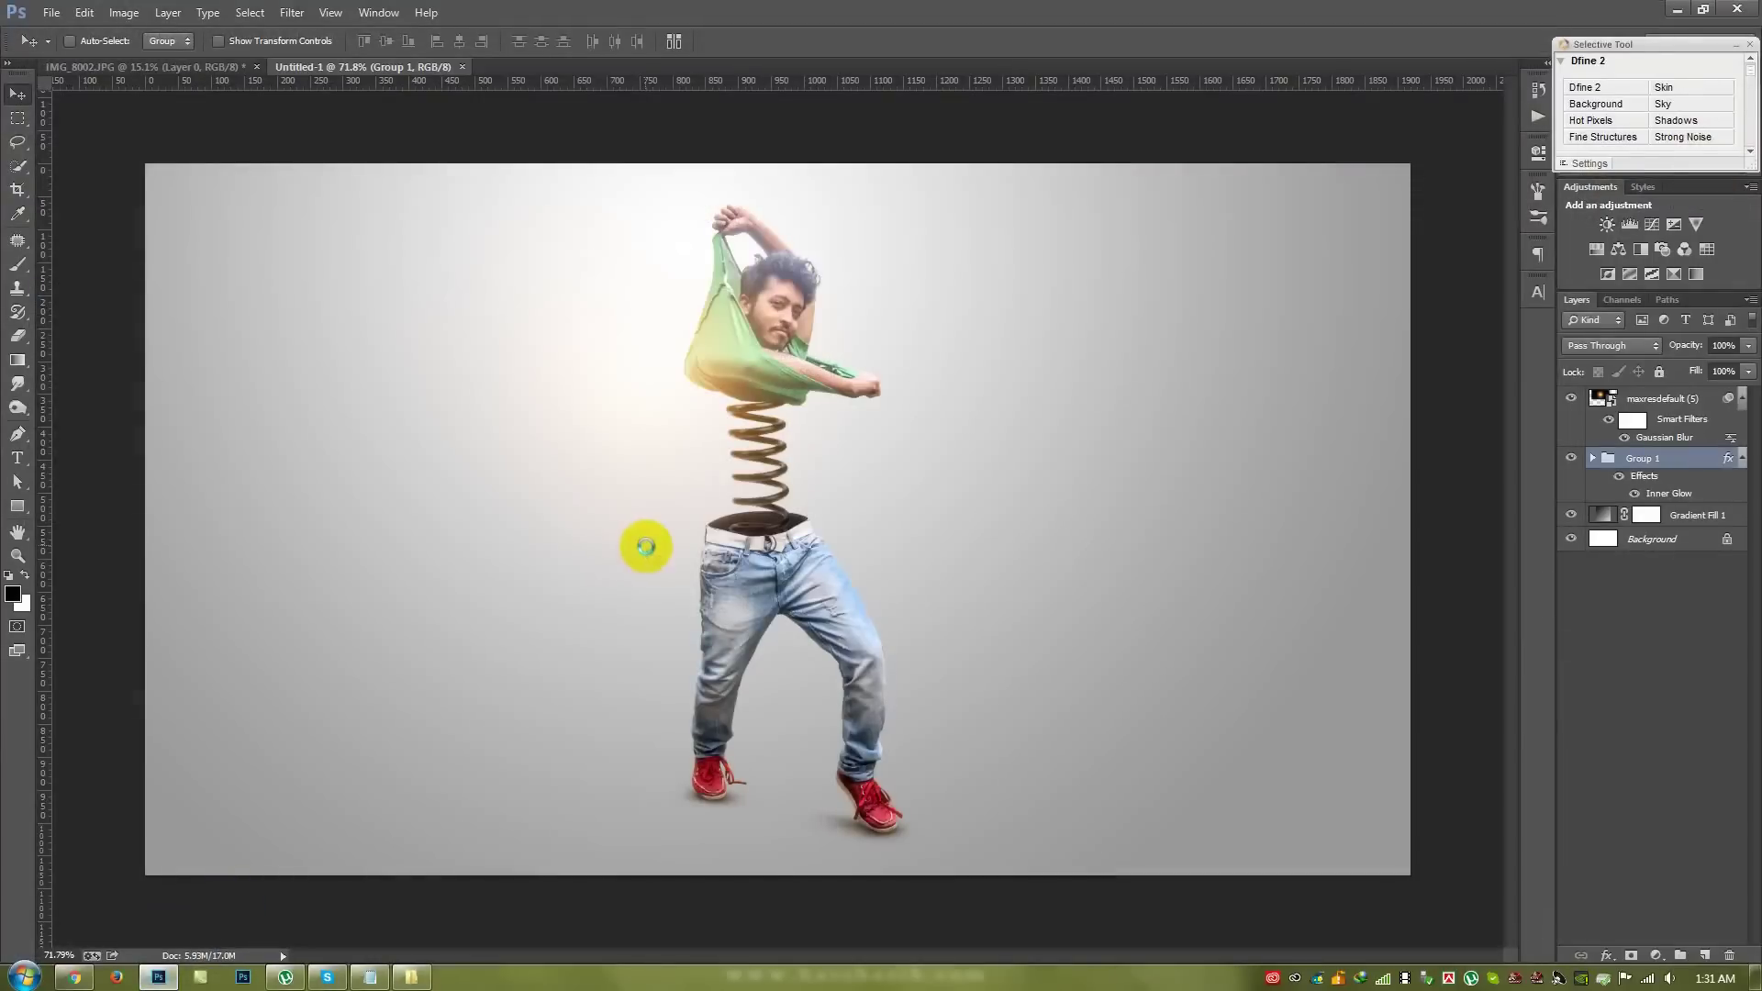
- Place the flame image at about 10% size in Screen mode along the left jeans leg
{"action": "left_click_drag", "start_coordinate": [174, 981], "coordinate": [650, 545]}
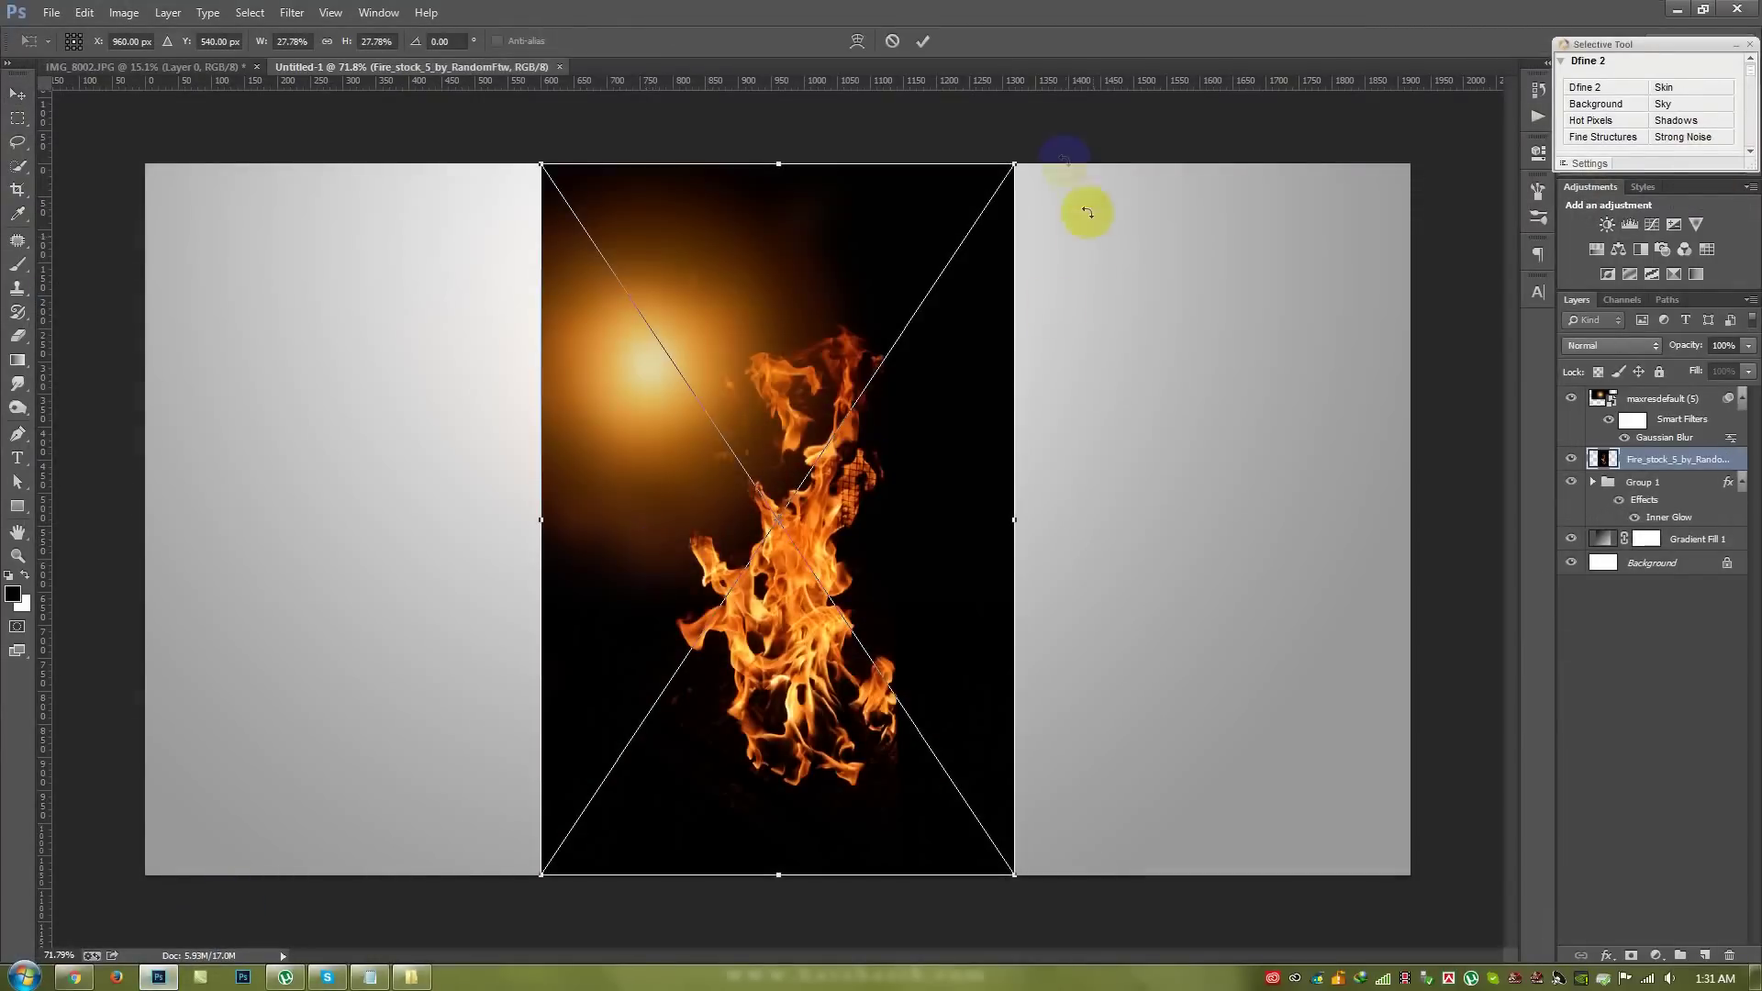
{"action": "left_click_drag", "start_coordinate": [1014, 163], "coordinate": [864, 387]}
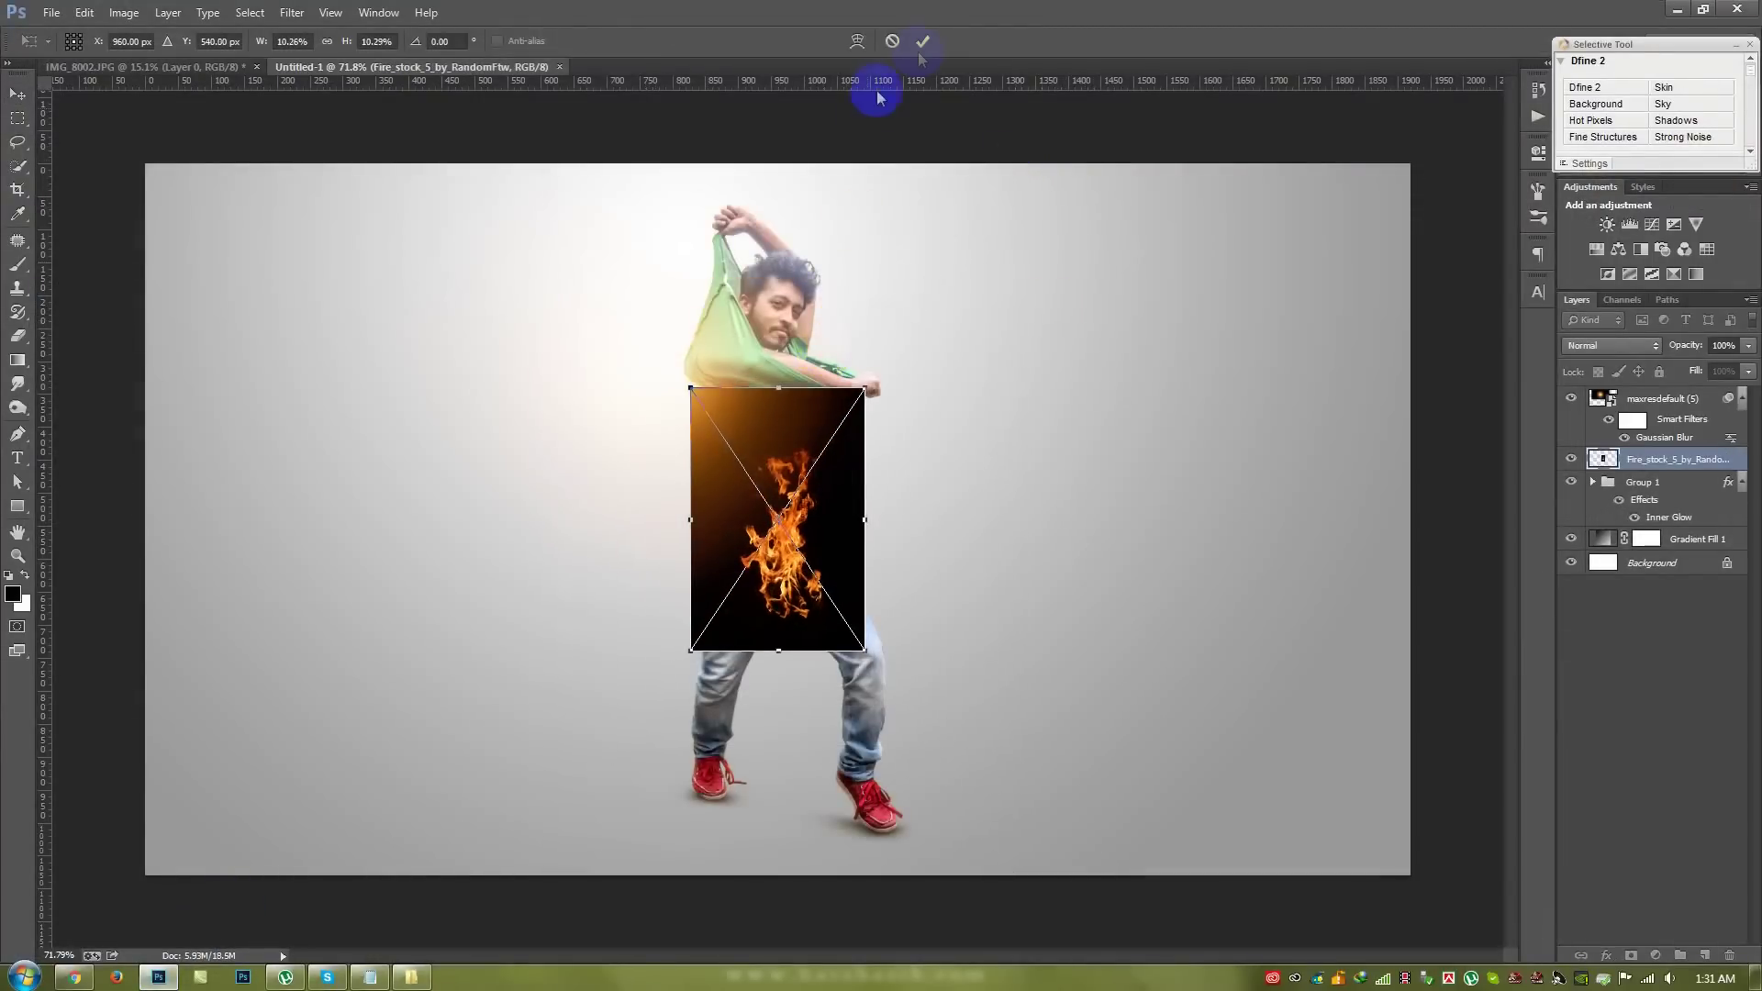
{"action": "left_click", "coordinate": [925, 41]}
{"action": "scroll", "coordinate": [1119, 526], "scroll_direction": "up", "scroll_amount": 3}
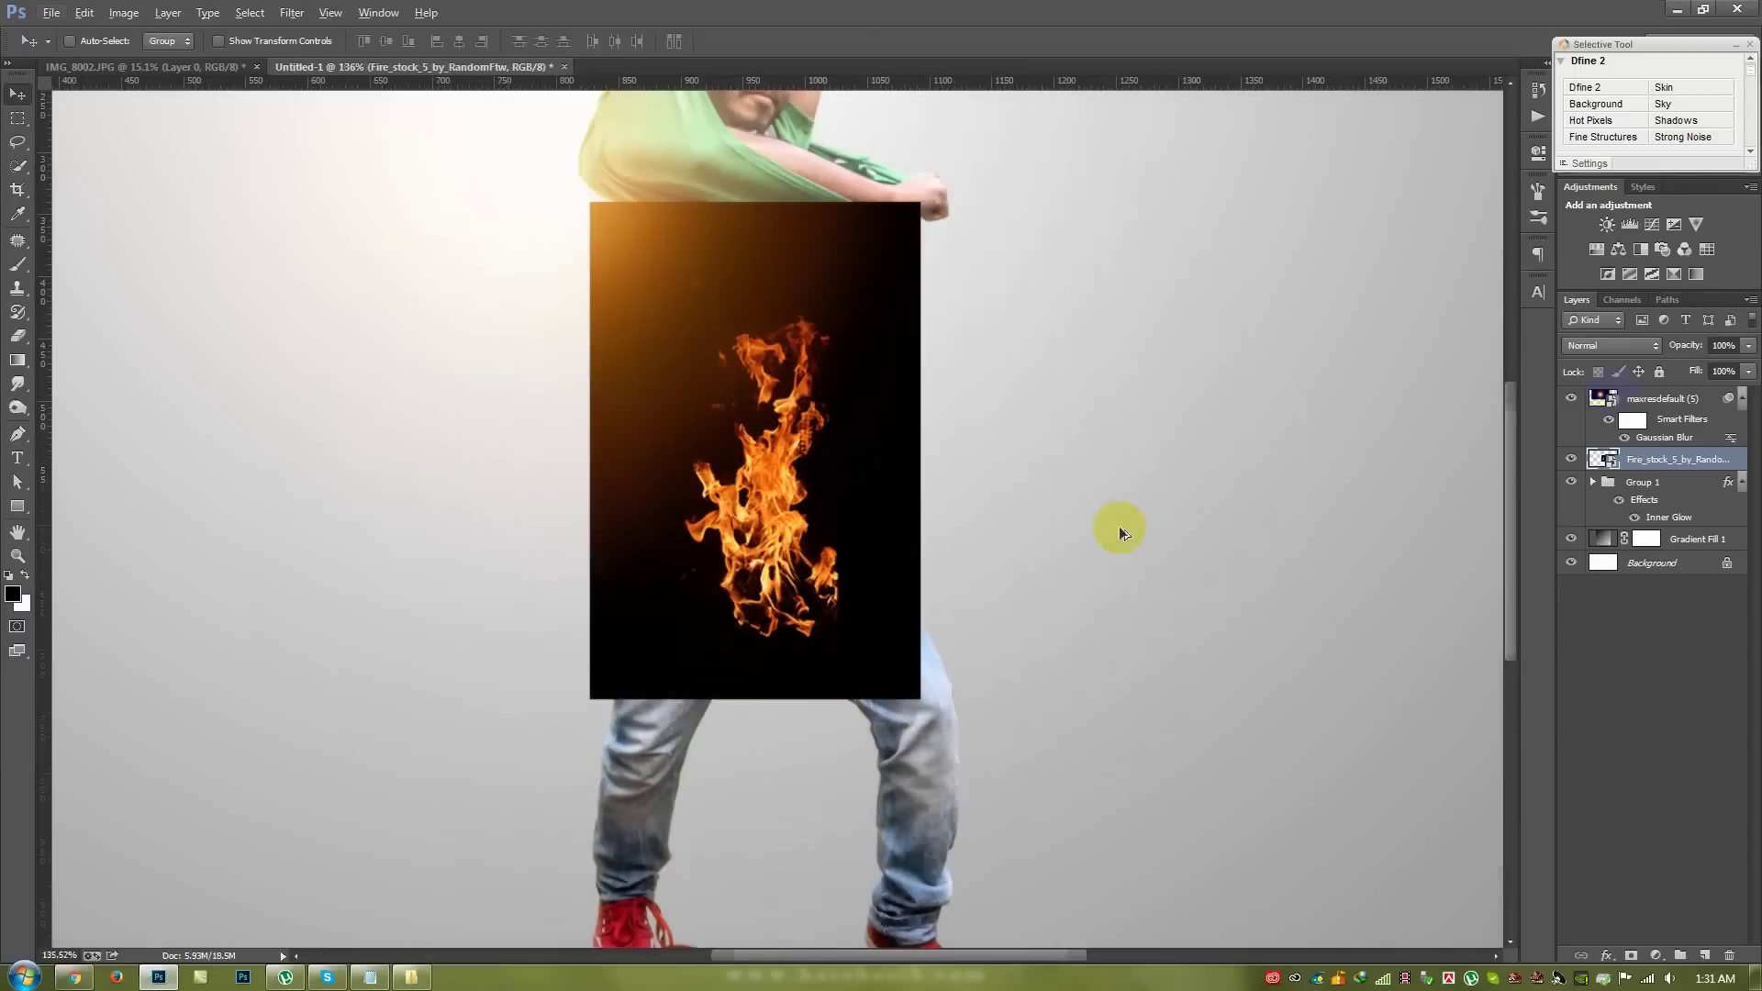
{"action": "left_click", "coordinate": [1608, 348]}
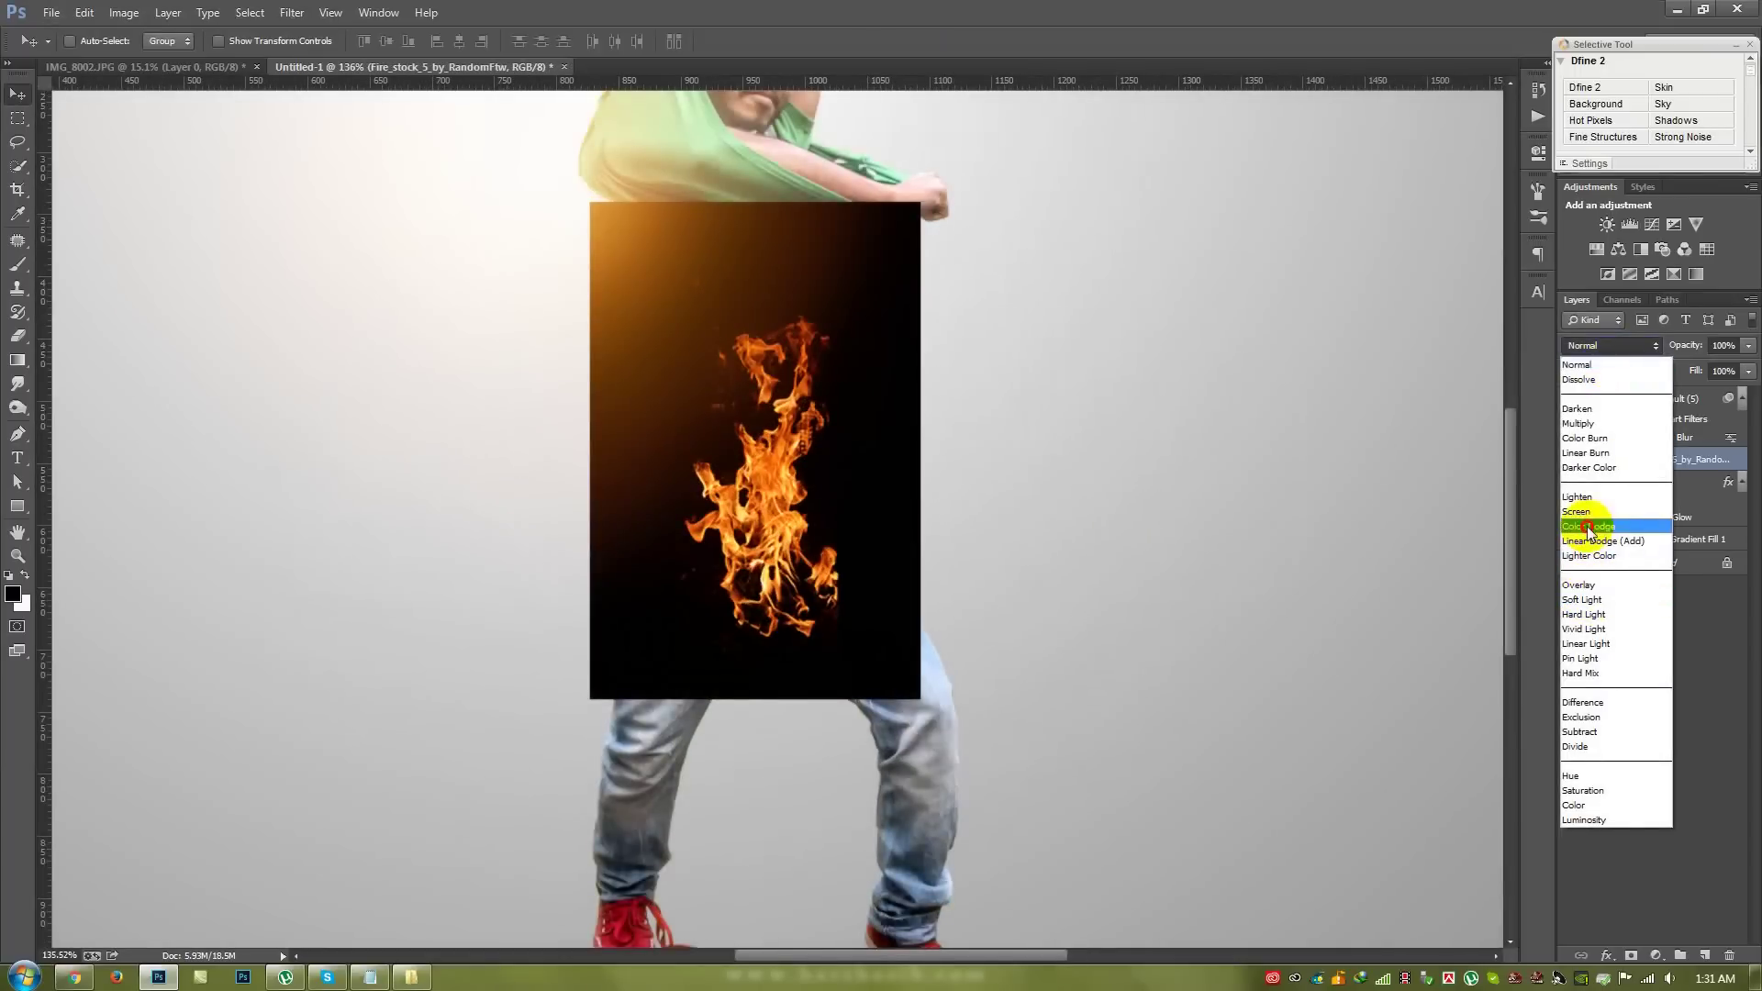
{"action": "left_click", "coordinate": [1577, 512]}
{"action": "mouse_move", "coordinate": [924, 512]}
{"action": "left_mouse_down"}
{"action": "mouse_move", "coordinate": [810, 393]}
{"action": "mouse_move", "coordinate": [780, 431]}
{"action": "mouse_move", "coordinate": [807, 478]}
{"action": "left_mouse_up"}
- Move the fire layer beneath Group 1 and reposition it beside the jeans
{"action": "left_click_drag", "start_coordinate": [697, 645], "coordinate": [670, 676]}
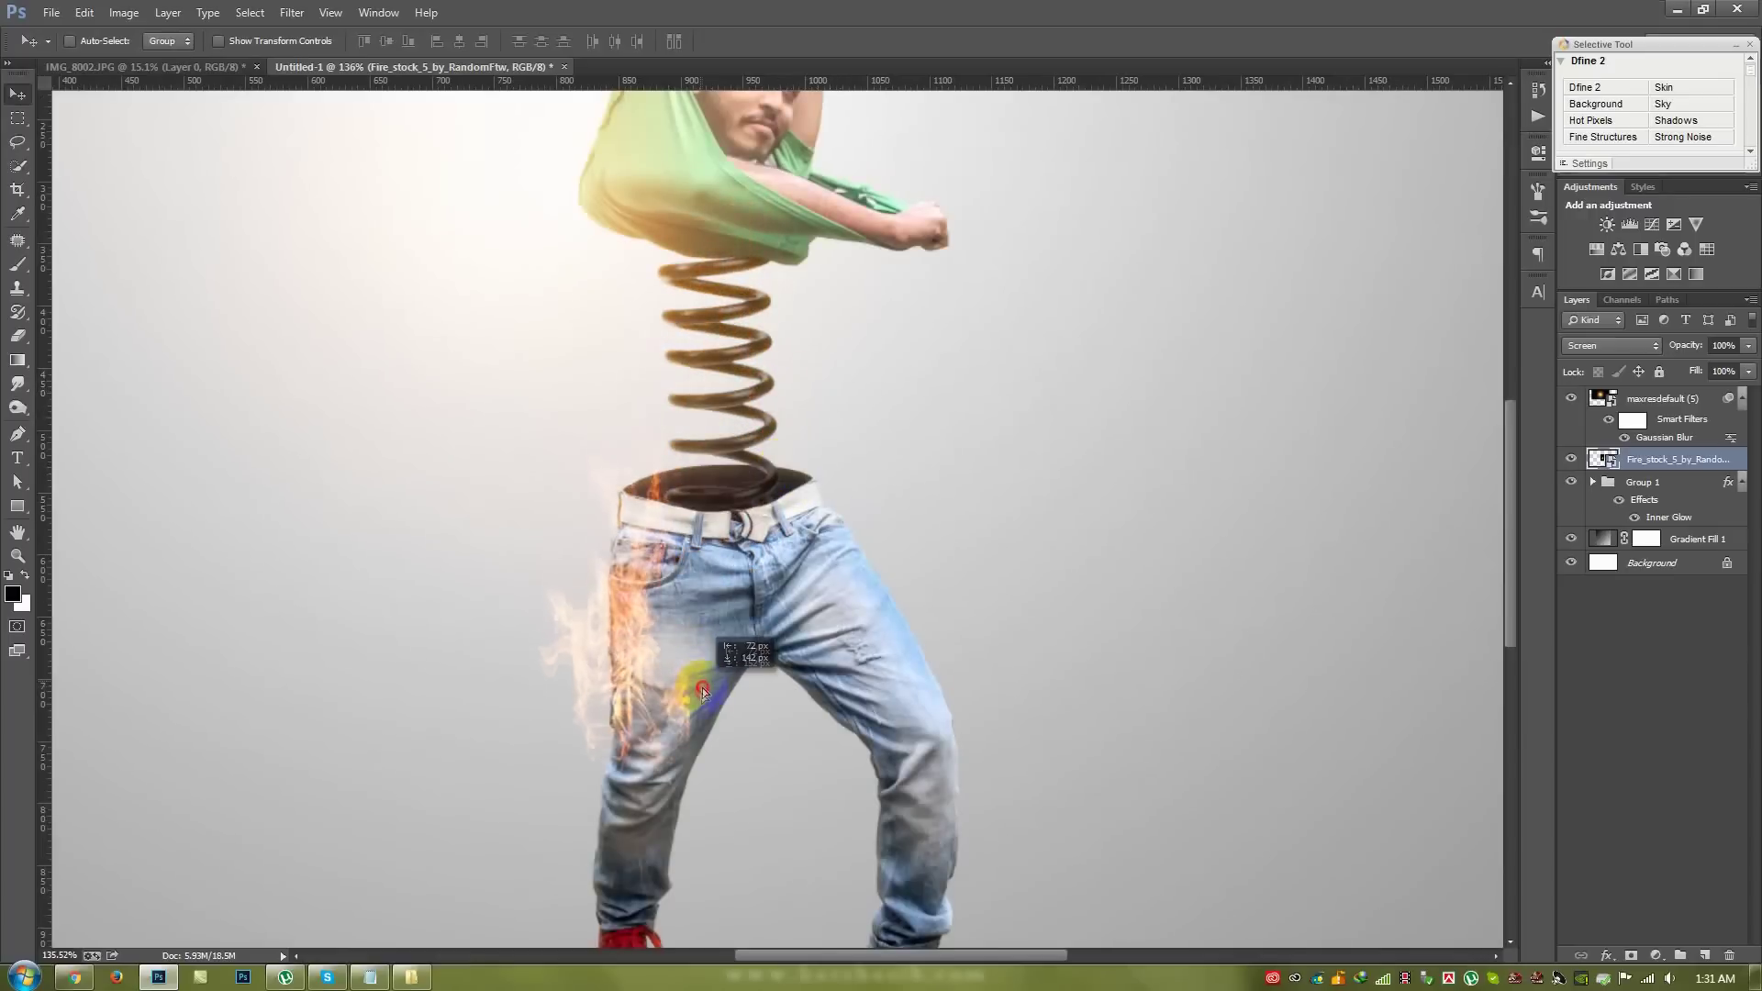
{"action": "scroll", "coordinate": [671, 676], "scroll_direction": "down", "scroll_amount": 2}
{"action": "scroll", "coordinate": [646, 646], "scroll_direction": "up", "scroll_amount": 2}
{"action": "scroll", "coordinate": [663, 544], "scroll_direction": "up", "scroll_amount": 3}
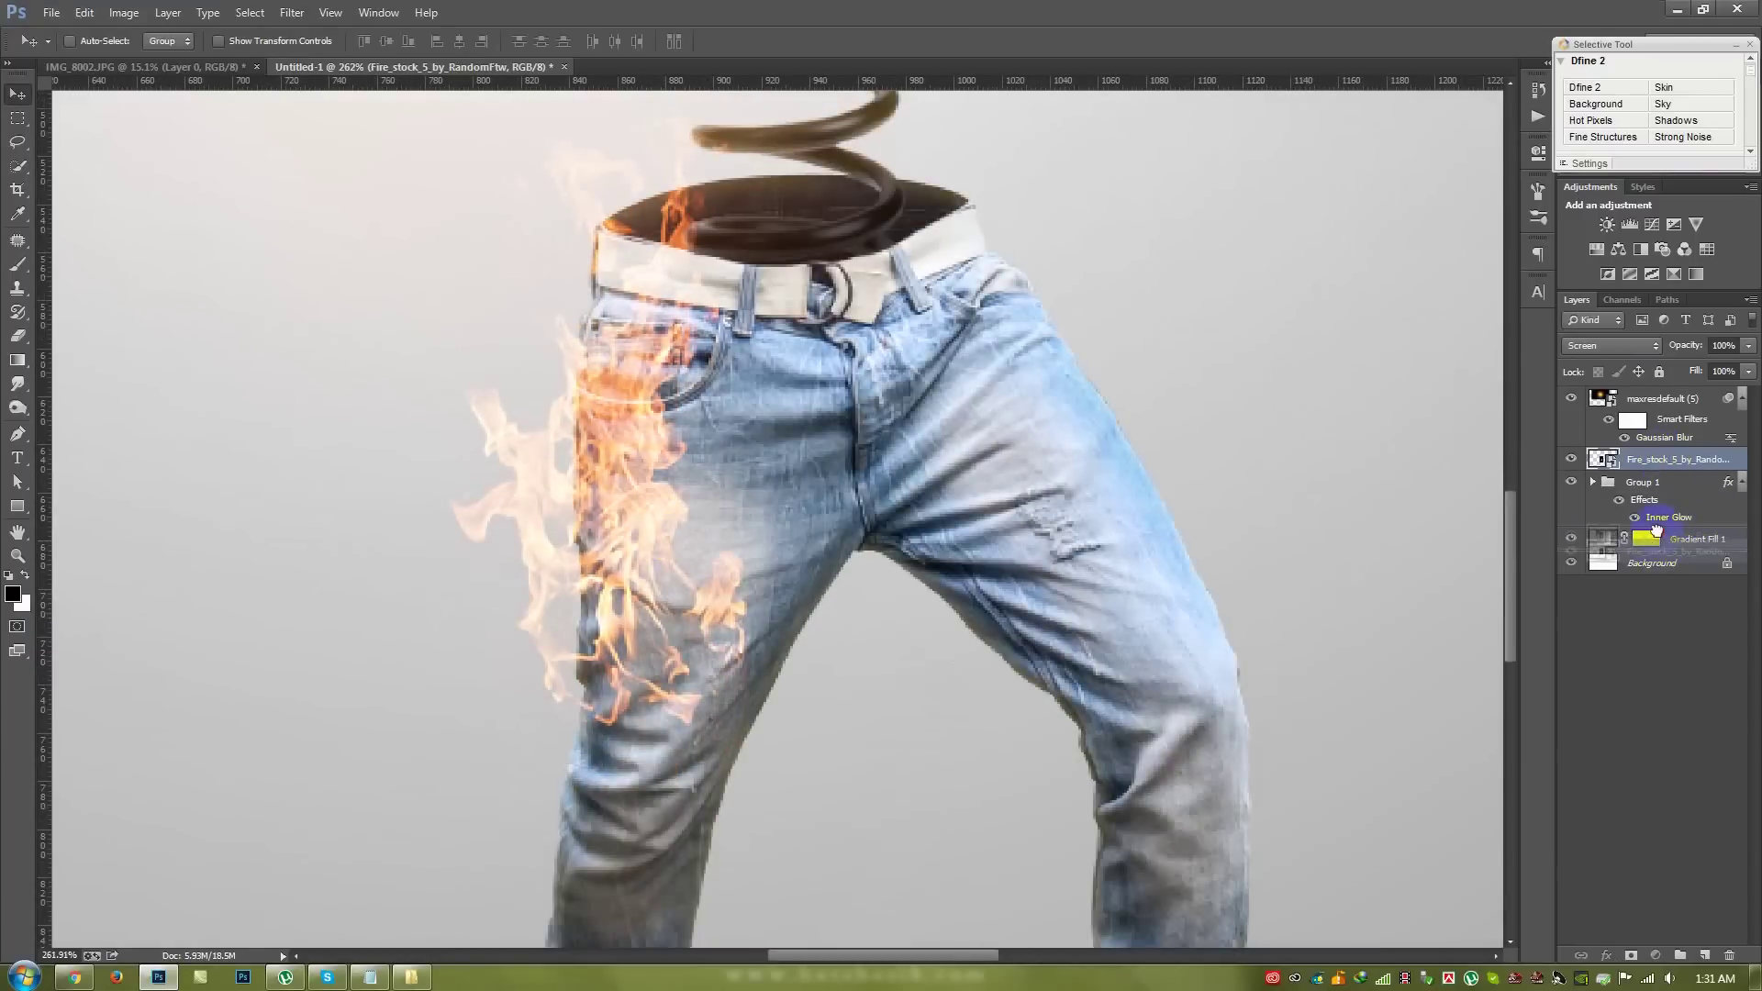
{"action": "left_click_drag", "start_coordinate": [1662, 459], "coordinate": [1652, 530]}
{"action": "scroll", "coordinate": [856, 491], "scroll_direction": "down", "scroll_amount": 2}
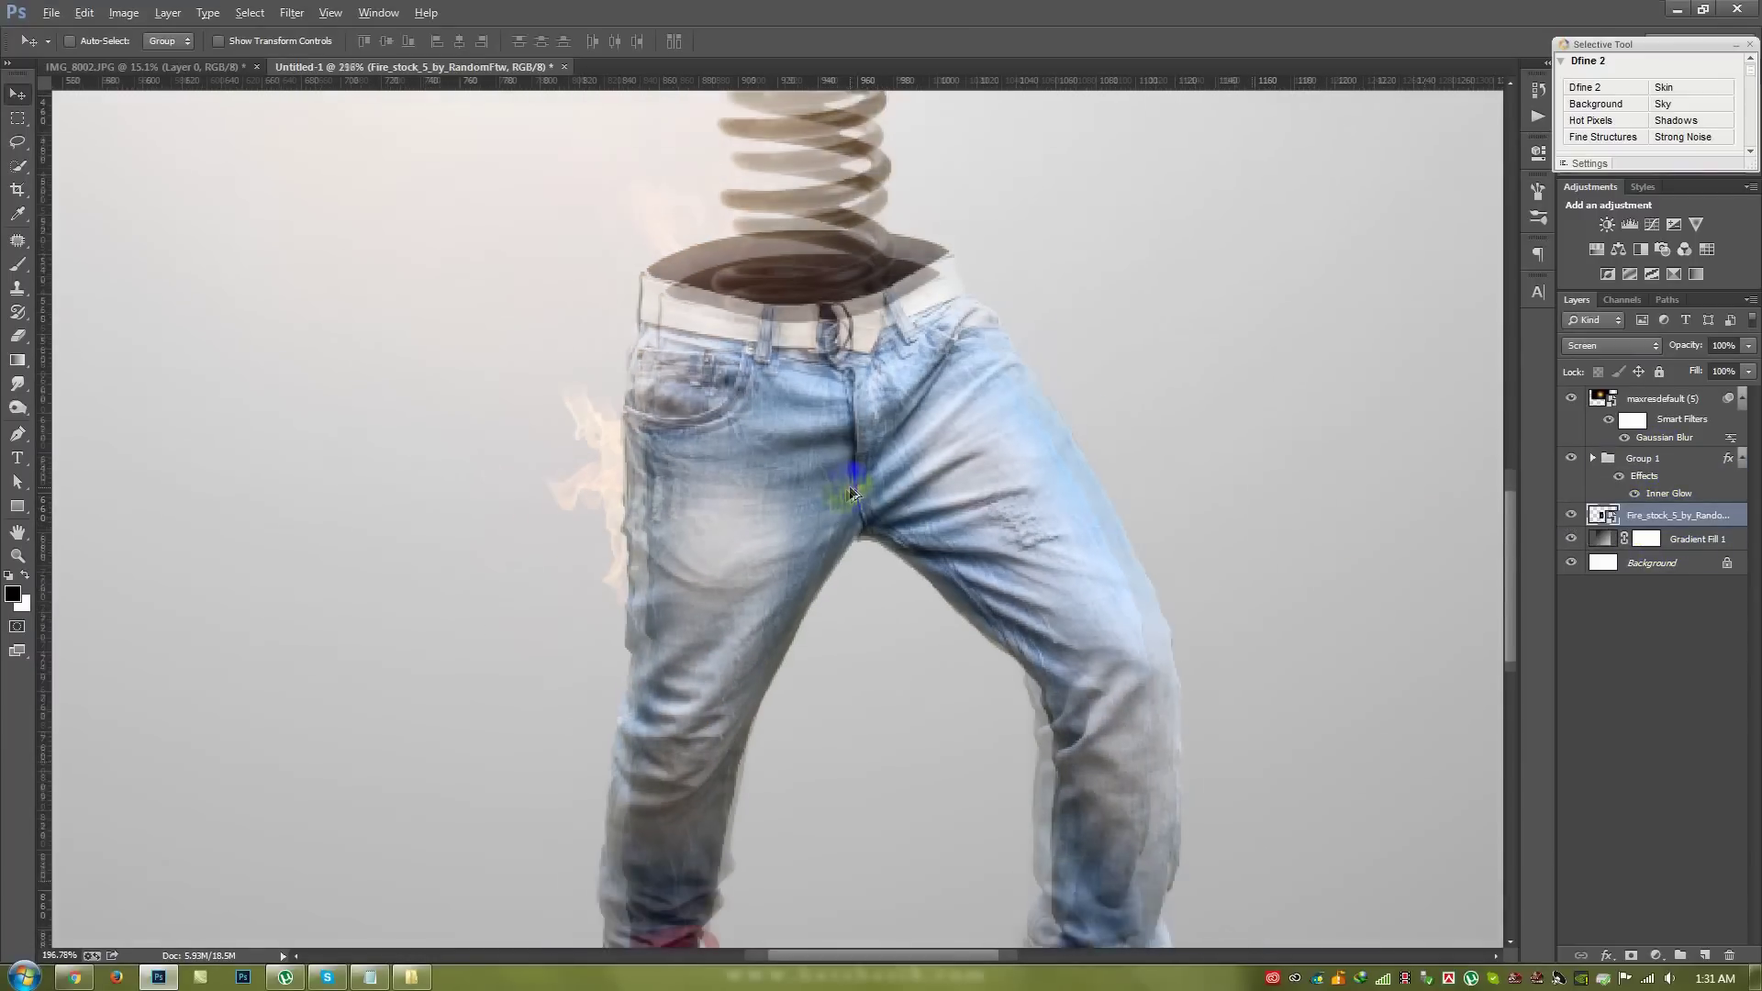
{"action": "scroll", "coordinate": [850, 487], "scroll_direction": "down", "scroll_amount": 2}
{"action": "scroll", "coordinate": [833, 501], "scroll_direction": "down", "scroll_amount": 2}
{"action": "scroll", "coordinate": [824, 509], "scroll_direction": "up", "scroll_amount": 2}
{"action": "left_click_drag", "start_coordinate": [807, 537], "coordinate": [800, 477]}
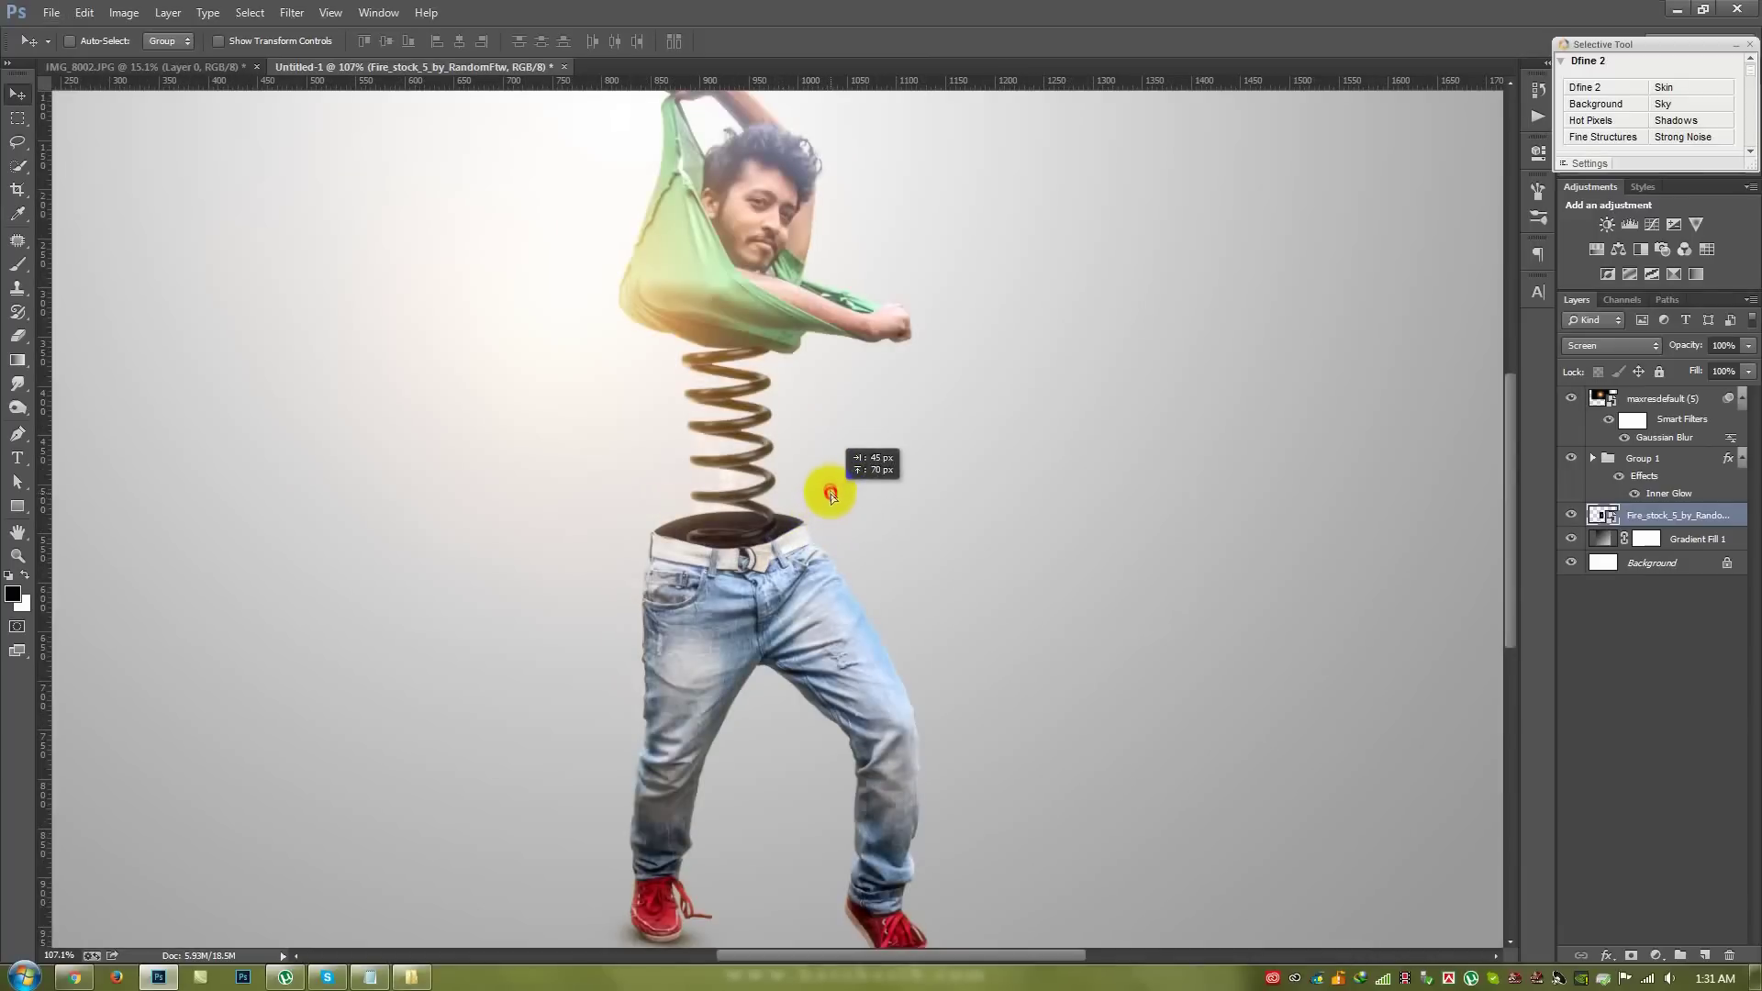
{"action": "scroll", "coordinate": [800, 477], "scroll_direction": "up", "scroll_amount": 3}
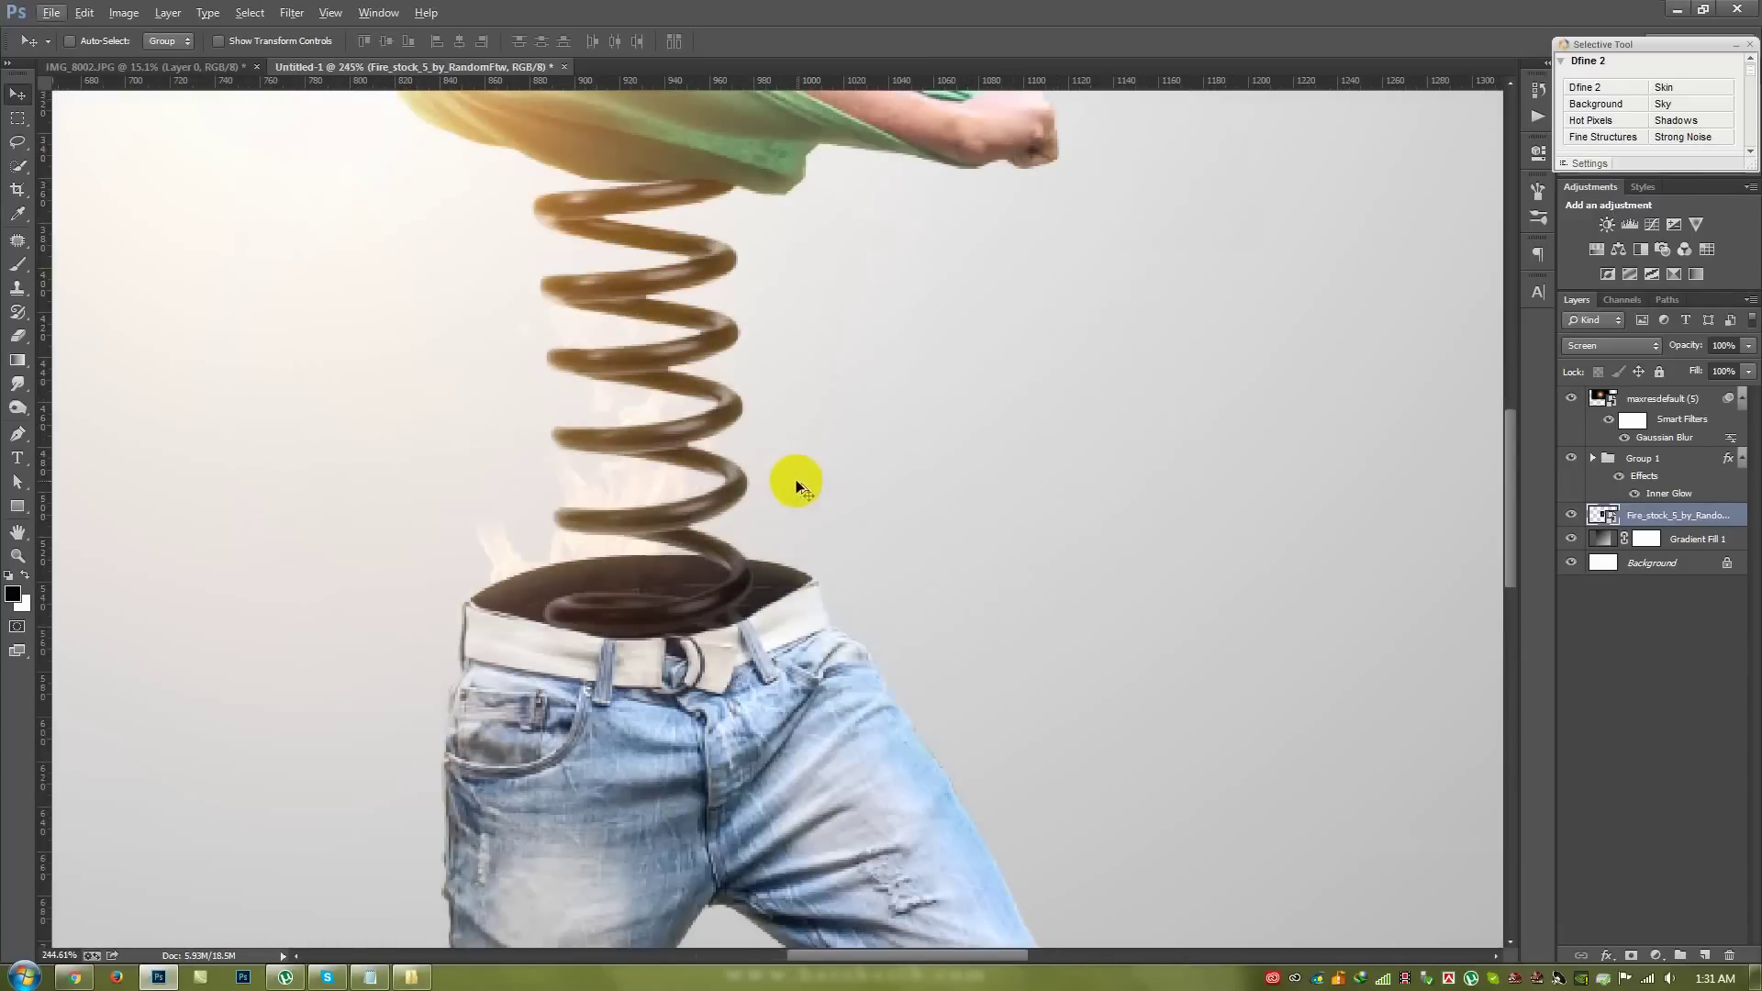
- Rotate the fire about 10 degrees, flip it vertically and set it beside the jeans
{"action": "key", "text": "ctrl+t"}
{"action": "mouse_move", "coordinate": [955, 550]}
{"action": "left_mouse_down"}
{"action": "mouse_move", "coordinate": [1057, 515]}
{"action": "mouse_move", "coordinate": [747, 633]}
{"action": "mouse_move", "coordinate": [1101, 610]}
{"action": "mouse_move", "coordinate": [677, 704]}
{"action": "mouse_move", "coordinate": [806, 658]}
{"action": "left_mouse_up"}
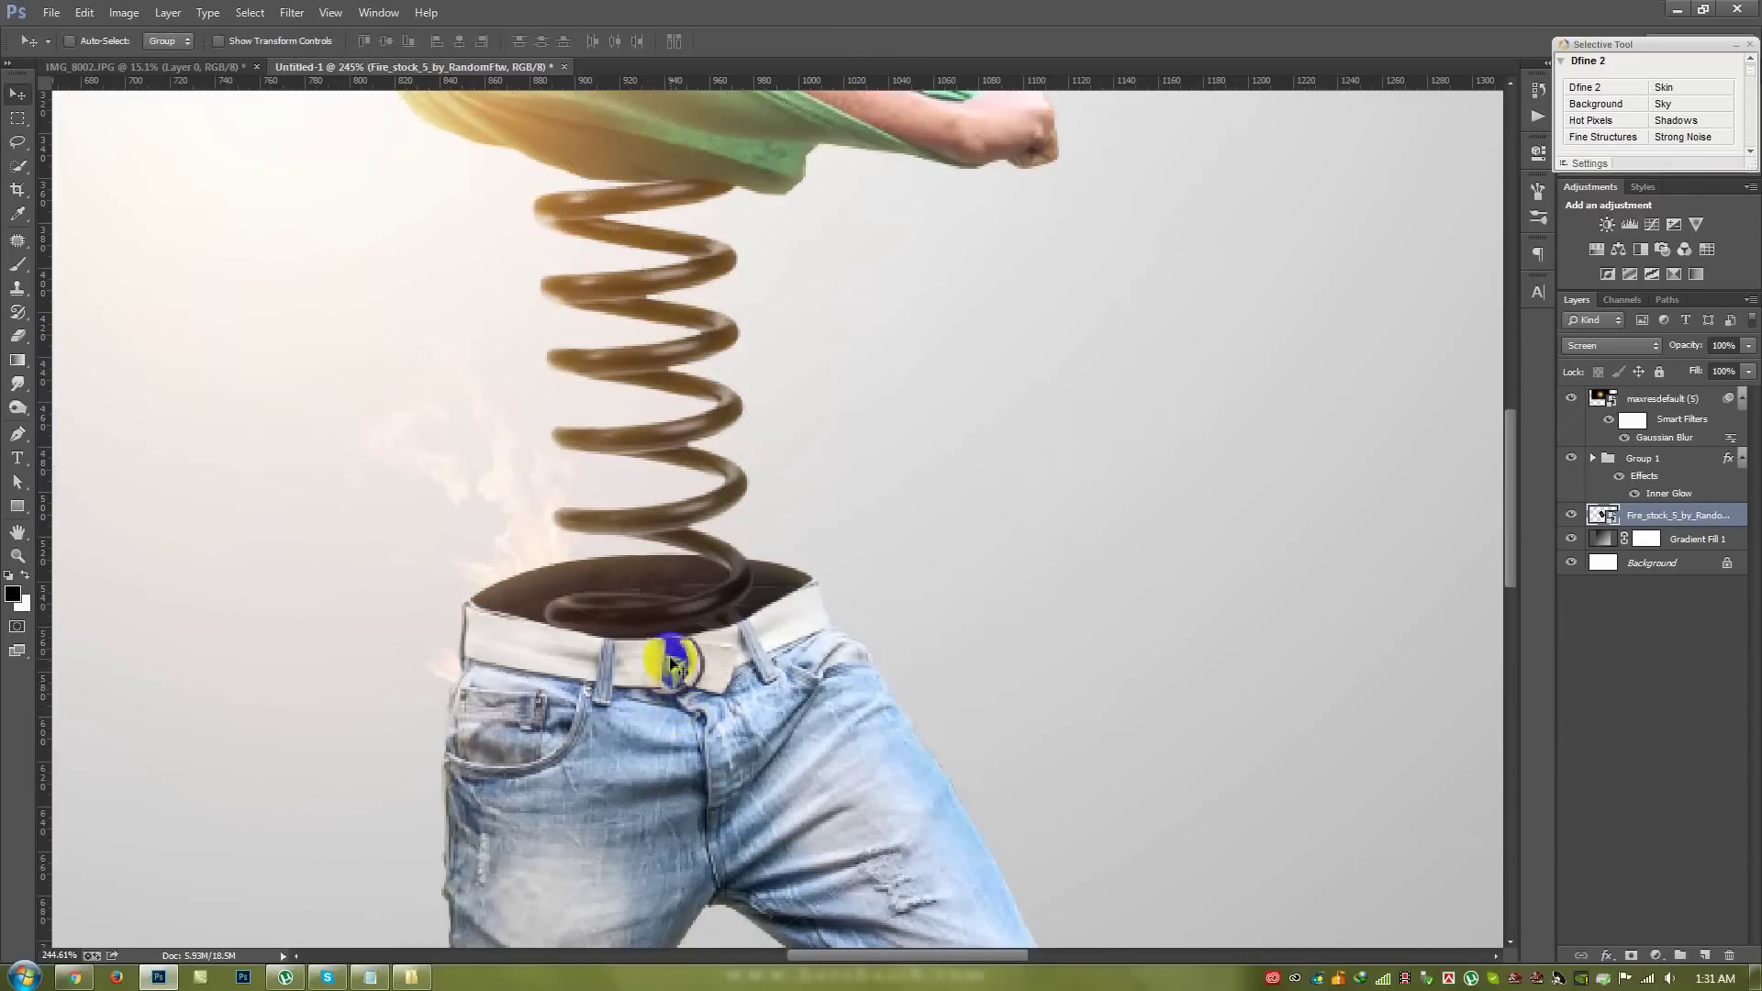
{"action": "right_click", "coordinate": [806, 658]}
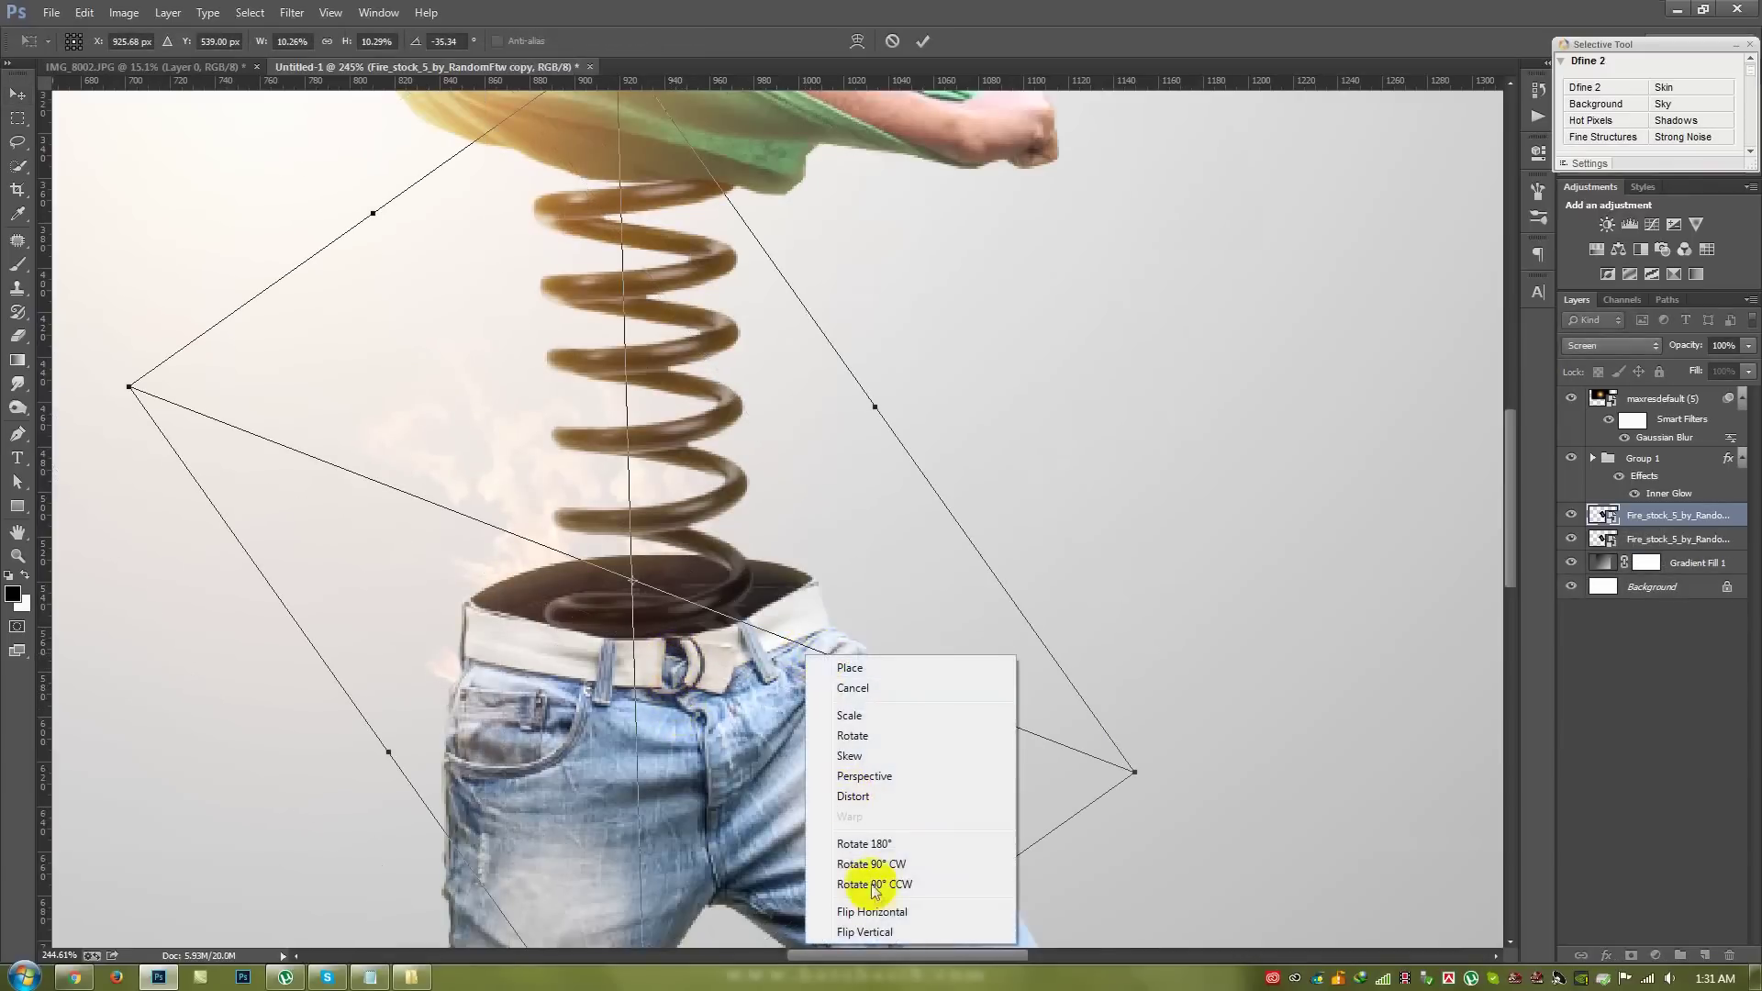
{"action": "left_click", "coordinate": [895, 928]}
{"action": "mouse_move", "coordinate": [845, 758]}
{"action": "left_mouse_down"}
{"action": "mouse_move", "coordinate": [838, 812]}
{"action": "mouse_move", "coordinate": [747, 807]}
{"action": "mouse_move", "coordinate": [1093, 570]}
{"action": "left_mouse_up"}
{"action": "mouse_move", "coordinate": [834, 569]}
{"action": "left_mouse_down"}
{"action": "mouse_move", "coordinate": [837, 677]}
{"action": "mouse_move", "coordinate": [824, 658]}
{"action": "mouse_move", "coordinate": [992, 736]}
{"action": "left_mouse_up"}
{"action": "key", "text": "Return"}
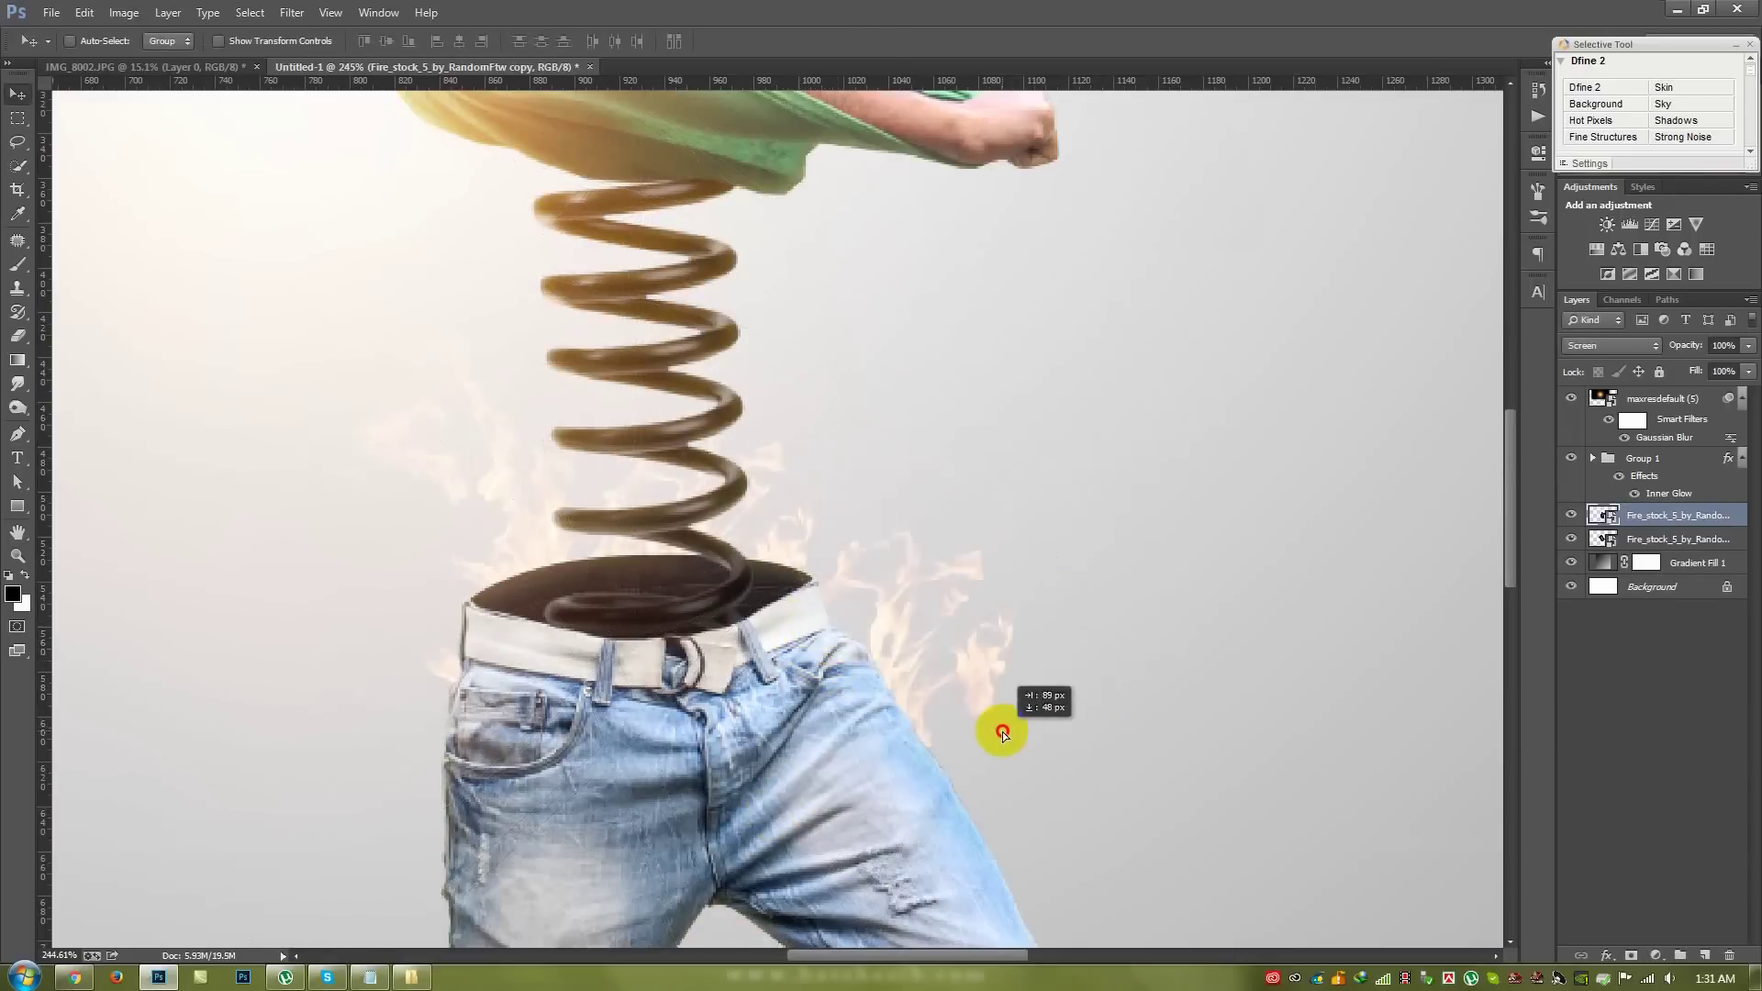
- Rotate and position a fire copy onto the right hip
{"action": "key", "text": "ctrl+t"}
{"action": "mouse_move", "coordinate": [1201, 767]}
{"action": "left_mouse_down"}
{"action": "mouse_move", "coordinate": [983, 488]}
{"action": "mouse_move", "coordinate": [986, 725]}
{"action": "left_mouse_up"}
{"action": "mouse_move", "coordinate": [1228, 681]}
{"action": "left_mouse_down"}
{"action": "mouse_move", "coordinate": [1251, 794]}
{"action": "mouse_move", "coordinate": [885, 794]}
{"action": "left_mouse_up"}
{"action": "key", "text": "Return"}
{"action": "scroll", "coordinate": [889, 729], "scroll_direction": "down", "scroll_amount": 5}
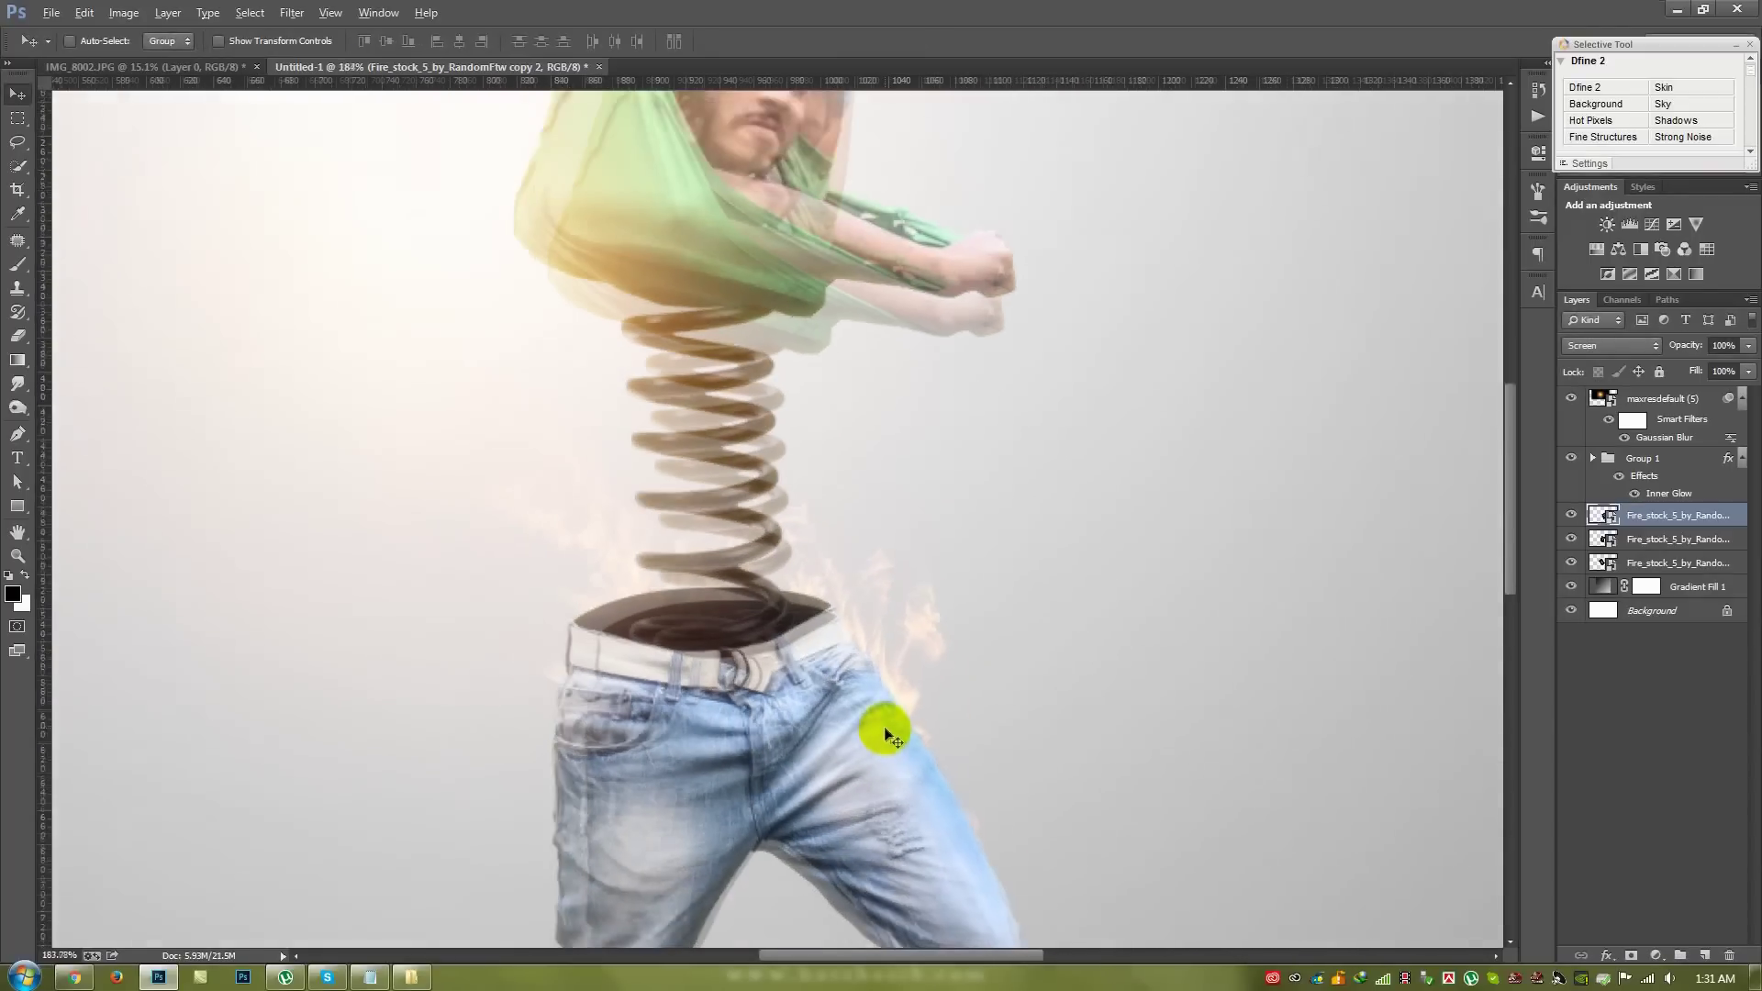
{"action": "scroll", "coordinate": [890, 735], "scroll_direction": "down", "scroll_amount": 2}
{"action": "scroll", "coordinate": [871, 616], "scroll_direction": "up", "scroll_amount": 4}
- Move a fire copy to the left leg, rotating it to about -161° and shrinking it slightly
{"action": "mouse_move", "coordinate": [867, 614]}
{"action": "left_mouse_down"}
{"action": "mouse_move", "coordinate": [686, 731]}
{"action": "mouse_move", "coordinate": [700, 713]}
{"action": "left_mouse_up"}
{"action": "key", "text": "ctrl+t"}
{"action": "left_click_drag", "start_coordinate": [834, 614], "coordinate": [799, 583]}
{"action": "left_click_drag", "start_coordinate": [657, 642], "coordinate": [642, 595]}
{"action": "left_click_drag", "start_coordinate": [898, 661], "coordinate": [825, 720]}
- Flip the left-leg flame, tilt it upright and warp it to follow the leg's curve
{"action": "right_click", "coordinate": [627, 664]}
{"action": "left_click", "coordinate": [698, 943]}
{"action": "mouse_move", "coordinate": [701, 943]}
{"action": "left_mouse_down"}
{"action": "mouse_move", "coordinate": [825, 871]}
{"action": "mouse_move", "coordinate": [789, 895]}
{"action": "left_mouse_up"}
{"action": "left_click_drag", "start_coordinate": [669, 641], "coordinate": [669, 587]}
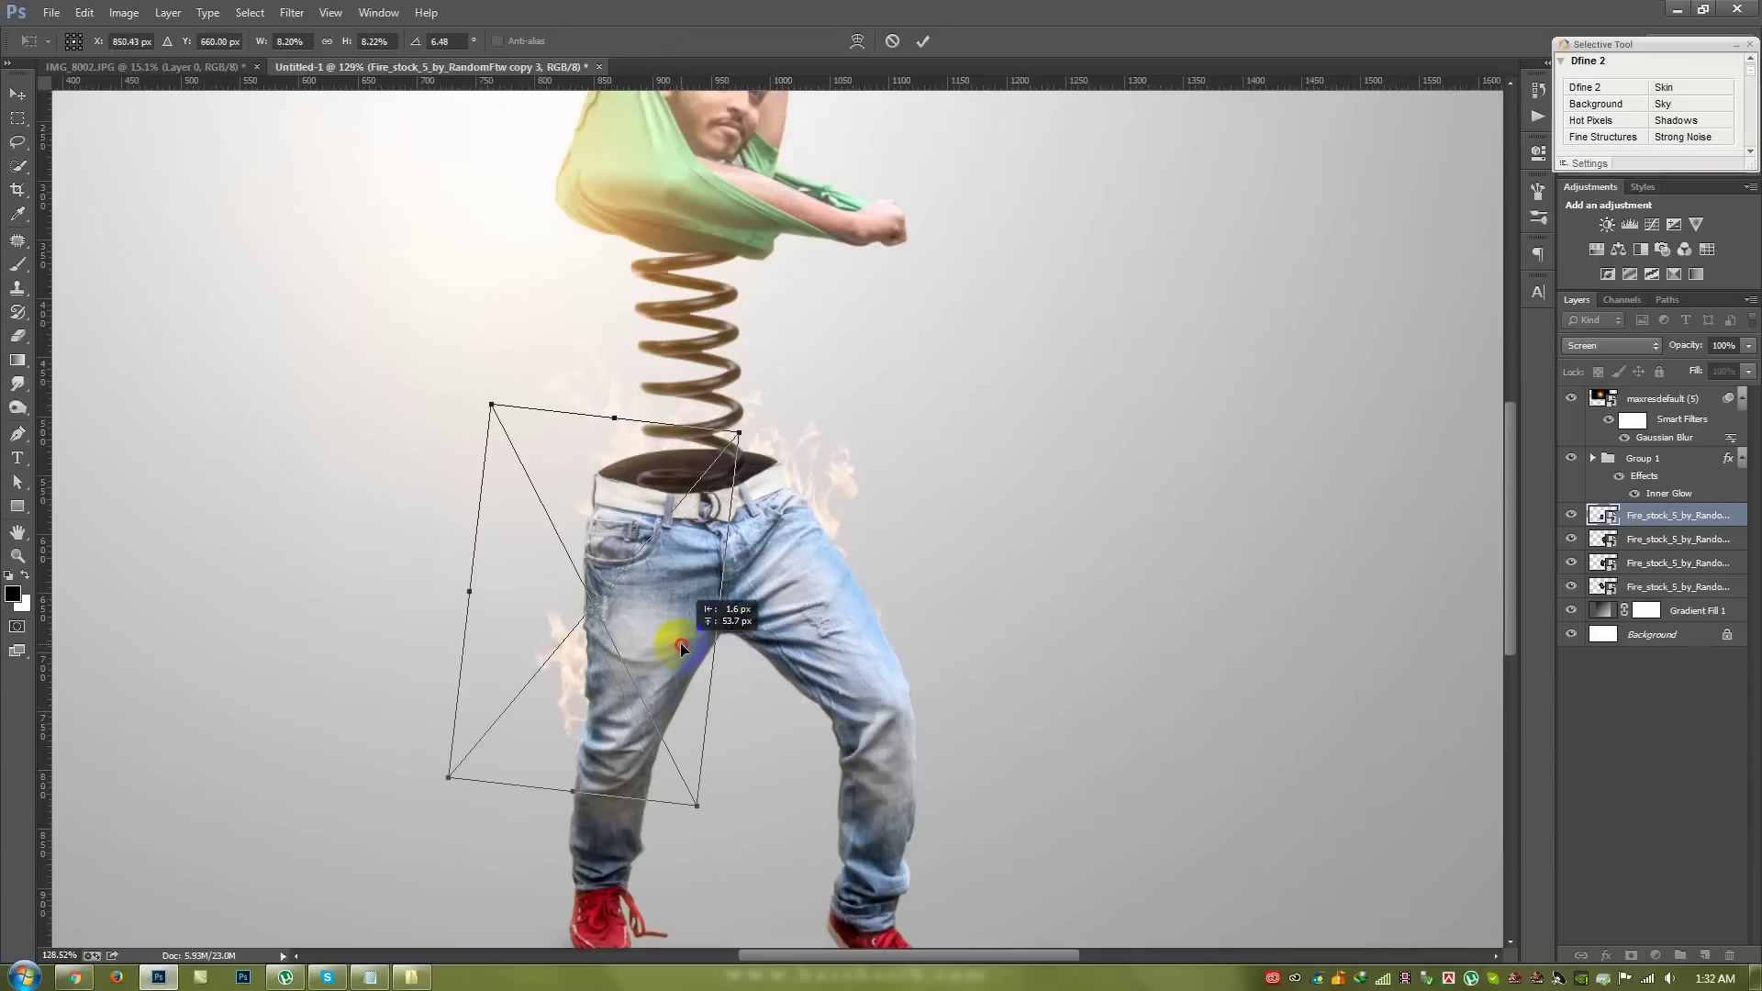
{"action": "right_click", "coordinate": [559, 649]}
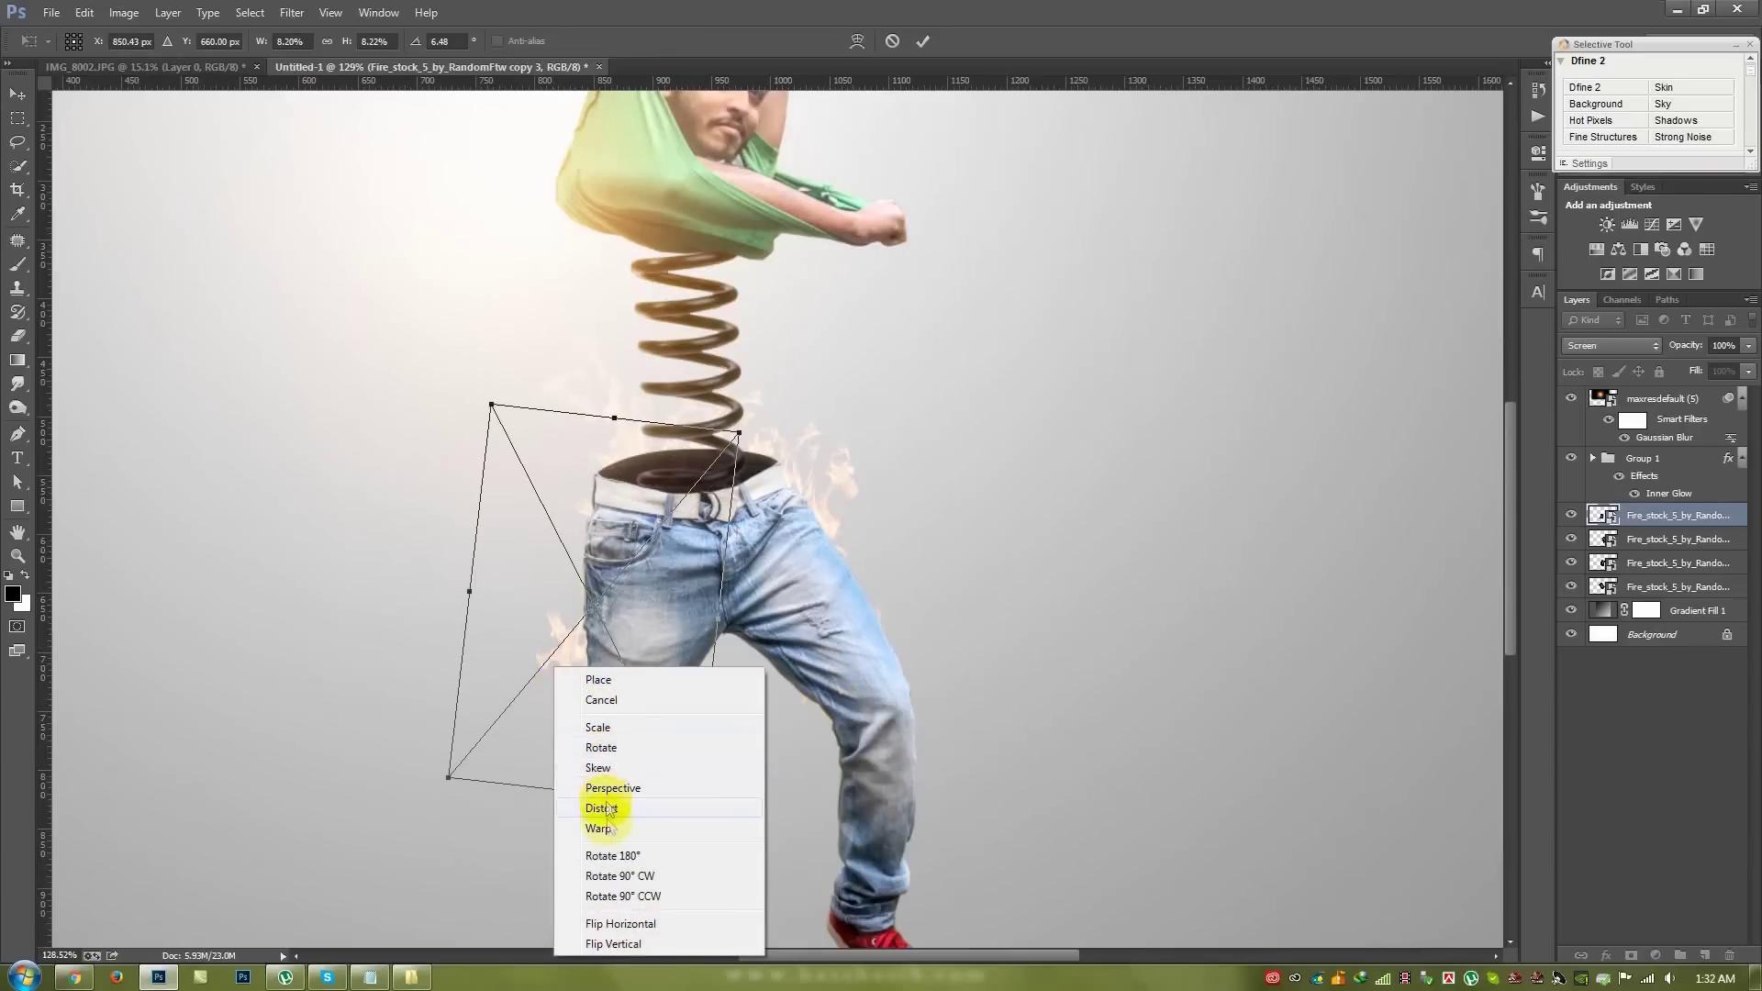
{"action": "left_click", "coordinate": [597, 827]}
{"action": "mouse_move", "coordinate": [545, 731]}
{"action": "left_mouse_down"}
{"action": "mouse_move", "coordinate": [579, 524]}
{"action": "mouse_move", "coordinate": [640, 641]}
{"action": "left_mouse_up"}
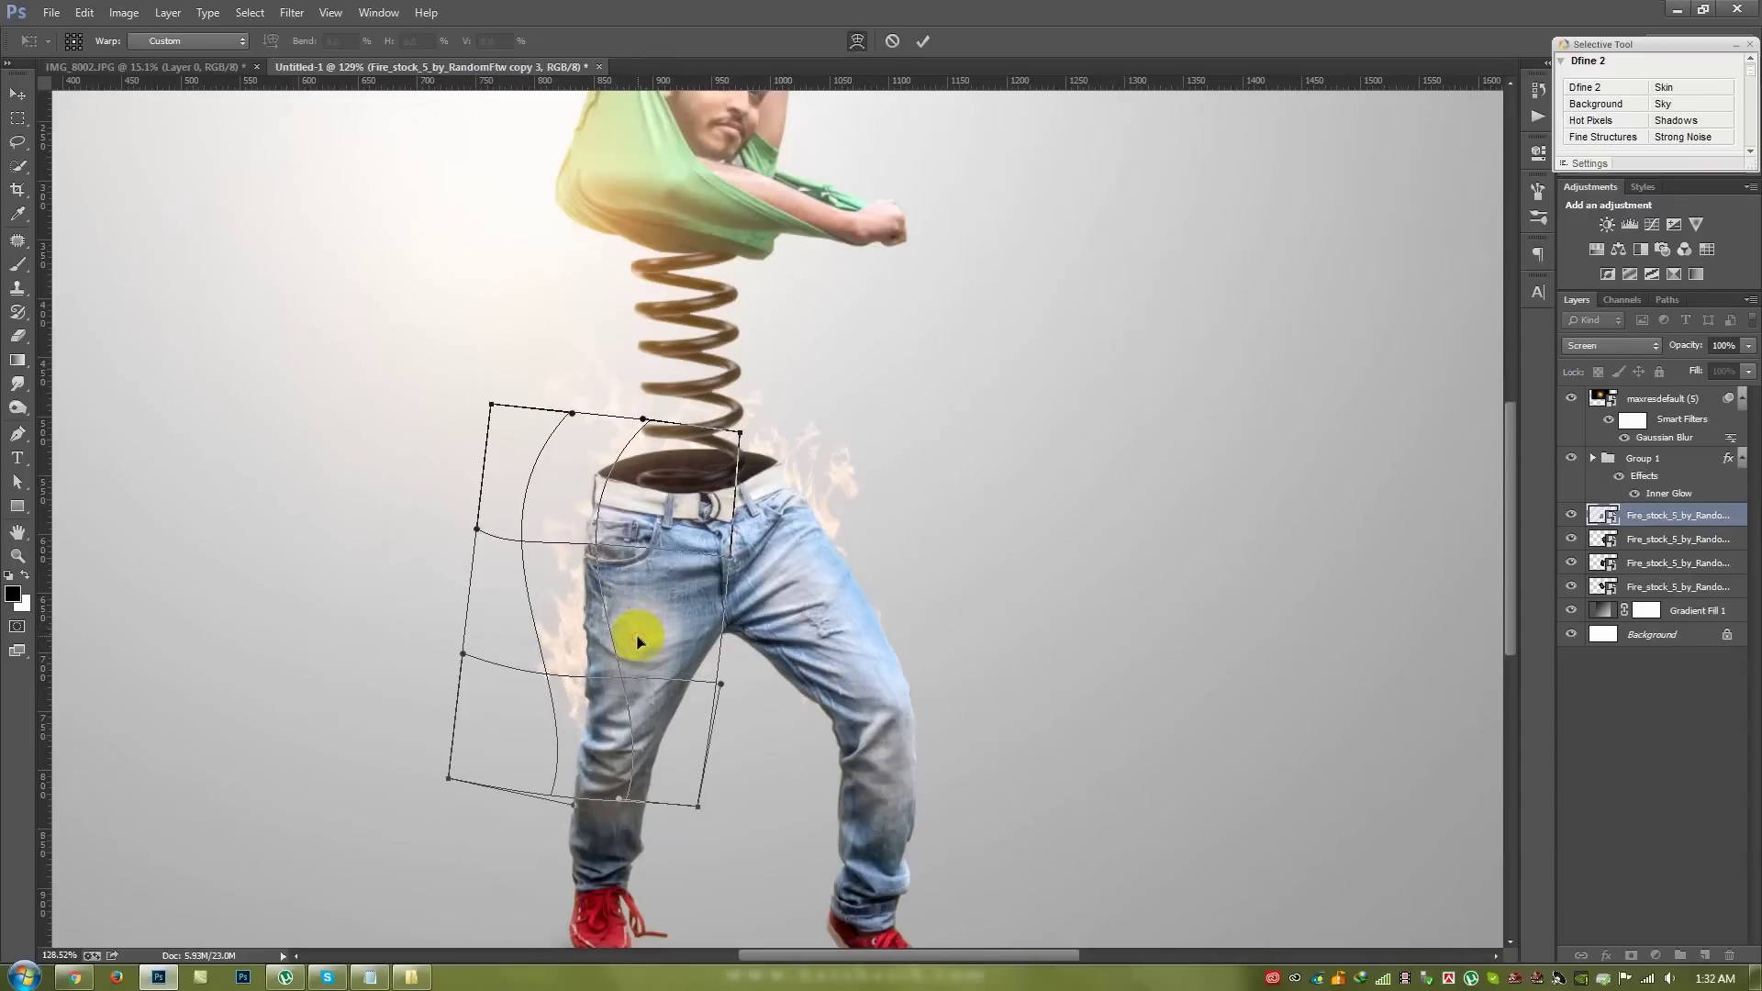
{"action": "key", "text": "Return"}
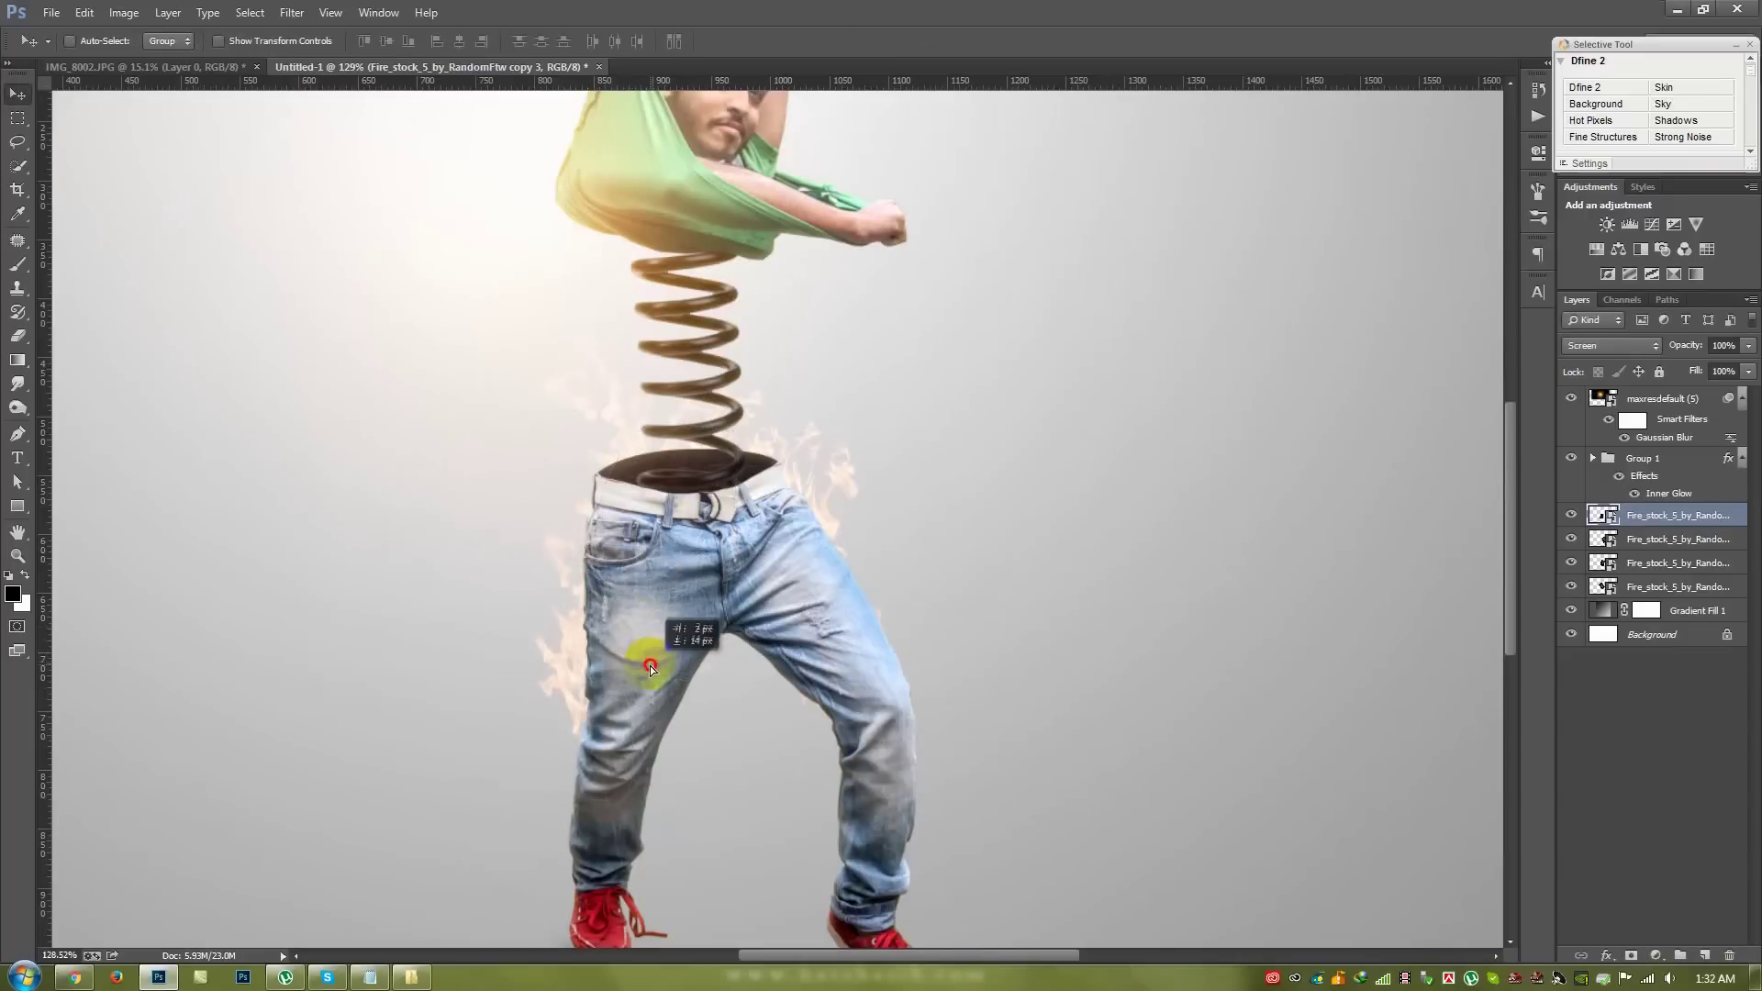
- Shrink a fire copy and fit it onto the right shin
{"action": "mouse_move", "coordinate": [653, 656]}
{"action": "left_mouse_down"}
{"action": "mouse_move", "coordinate": [924, 737]}
{"action": "mouse_move", "coordinate": [932, 826]}
{"action": "left_mouse_up"}
{"action": "scroll", "coordinate": [916, 831], "scroll_direction": "down", "scroll_amount": 2}
{"action": "scroll", "coordinate": [898, 808], "scroll_direction": "up", "scroll_amount": 2}
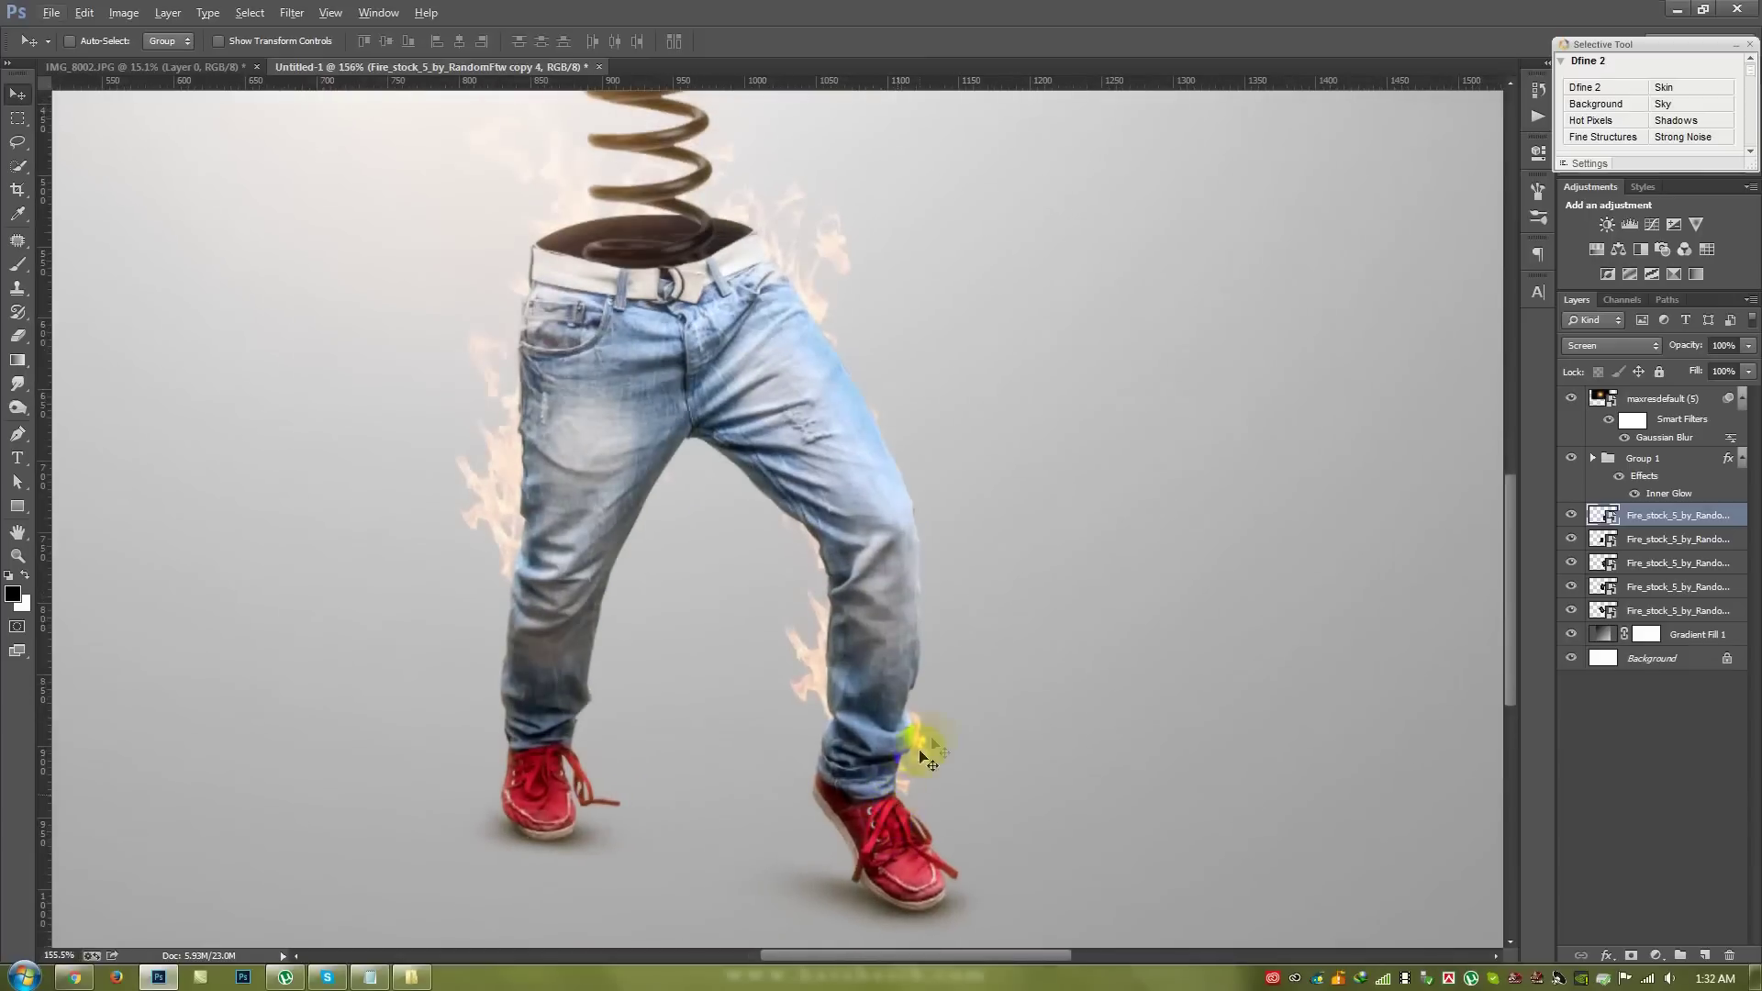
{"action": "key", "text": "ctrl+t"}
{"action": "left_click_drag", "start_coordinate": [925, 737], "coordinate": [909, 729]}
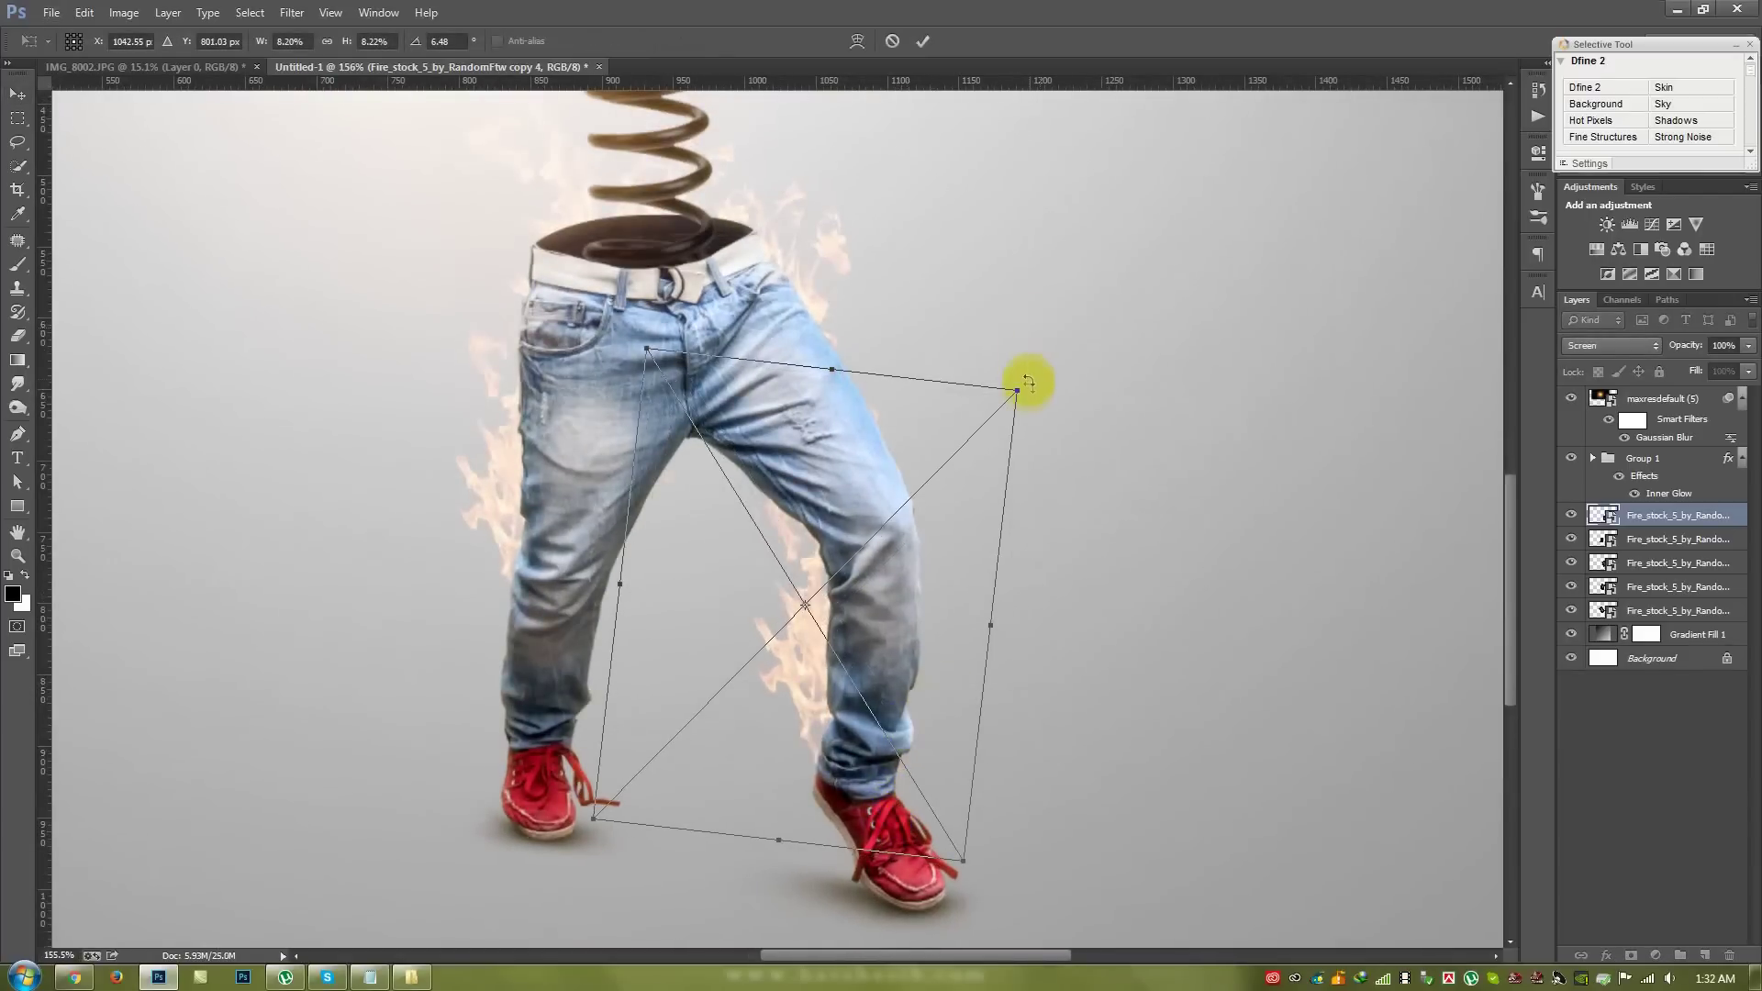
{"action": "left_click_drag", "start_coordinate": [1017, 391], "coordinate": [919, 490]}
{"action": "left_click_drag", "start_coordinate": [841, 579], "coordinate": [907, 530]}
{"action": "key", "text": "Return"}
- Add a smaller, vertically flipped flame copy along the left shin and fit the view
{"action": "scroll", "coordinate": [897, 591], "scroll_direction": "down", "scroll_amount": 4}
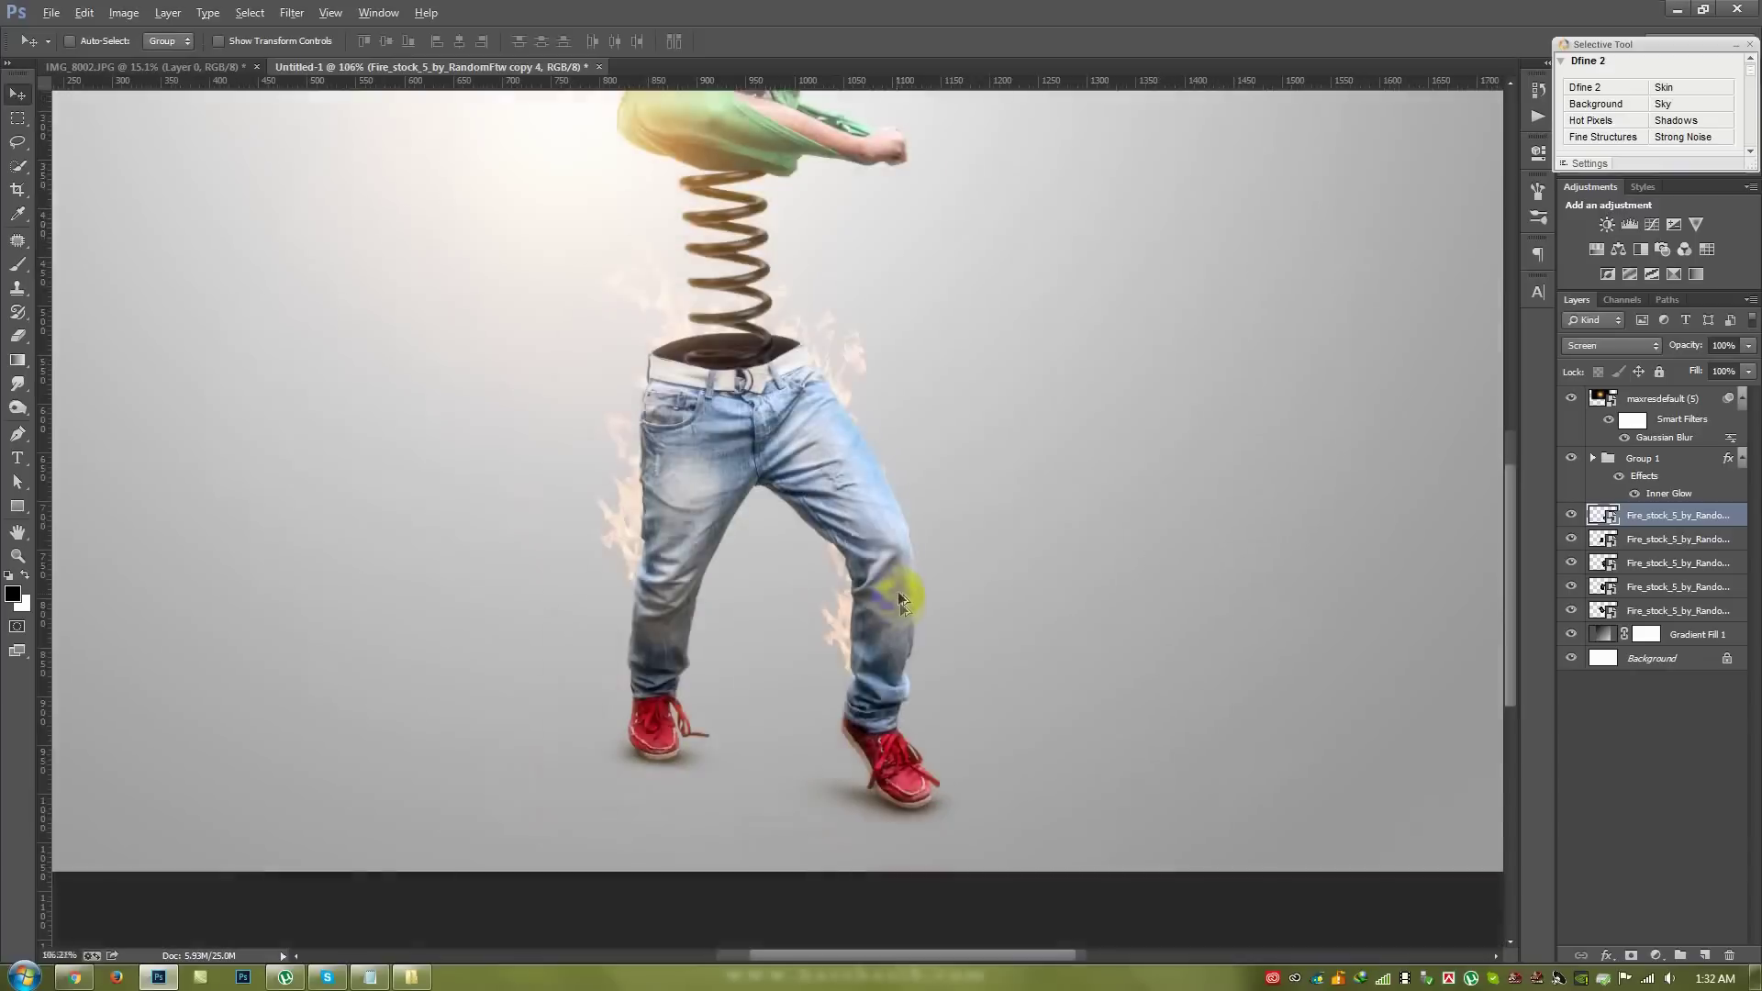
{"action": "scroll", "coordinate": [900, 604], "scroll_direction": "down", "scroll_amount": 4}
{"action": "scroll", "coordinate": [895, 615], "scroll_direction": "down", "scroll_amount": 2}
{"action": "scroll", "coordinate": [892, 624], "scroll_direction": "up", "scroll_amount": 7}
{"action": "mouse_move", "coordinate": [858, 734]}
{"action": "left_mouse_down"}
{"action": "mouse_move", "coordinate": [895, 601]}
{"action": "mouse_move", "coordinate": [640, 750]}
{"action": "left_mouse_up"}
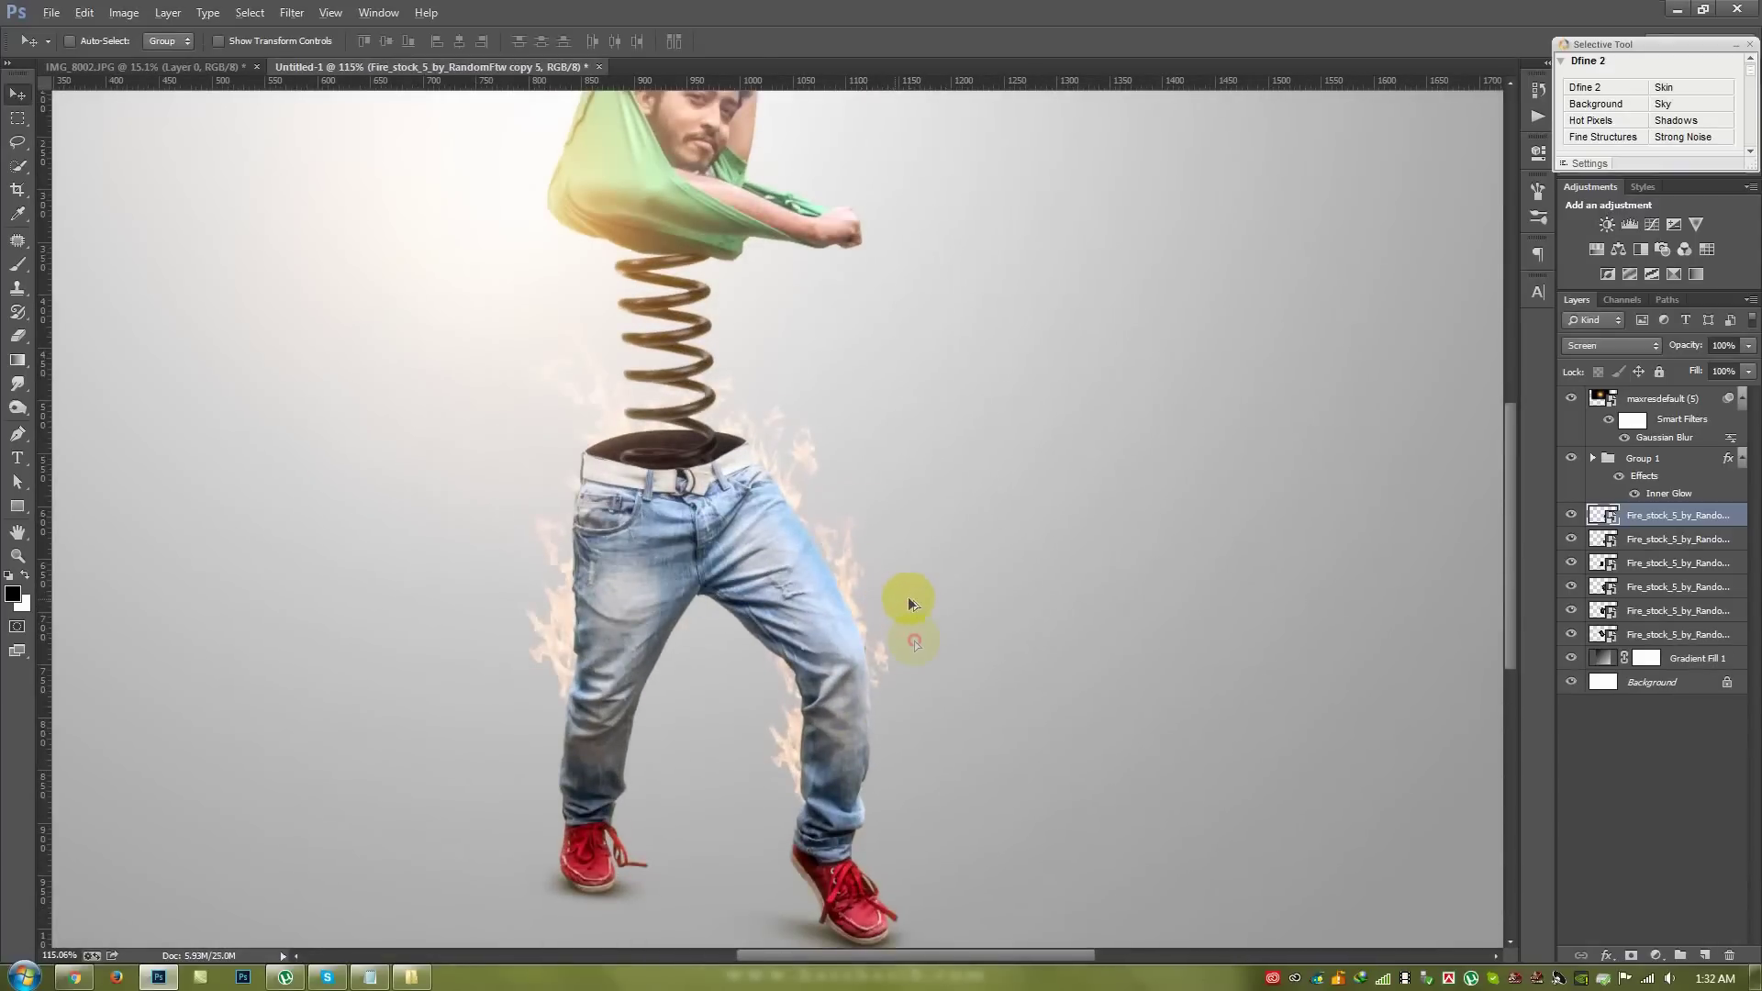
{"action": "key", "text": "ctrl+alt+t"}
{"action": "right_click", "coordinate": [649, 748]}
{"action": "left_click", "coordinate": [667, 751]}
{"action": "mouse_move", "coordinate": [653, 598]}
{"action": "left_mouse_down"}
{"action": "mouse_move", "coordinate": [651, 696]}
{"action": "mouse_move", "coordinate": [704, 678]}
{"action": "mouse_move", "coordinate": [699, 653]}
{"action": "left_mouse_up"}
{"action": "mouse_move", "coordinate": [590, 729]}
{"action": "left_mouse_down"}
{"action": "mouse_move", "coordinate": [587, 757]}
{"action": "mouse_move", "coordinate": [614, 751]}
{"action": "left_mouse_up"}
{"action": "key", "text": "Return"}
{"action": "key", "text": "ctrl+0"}
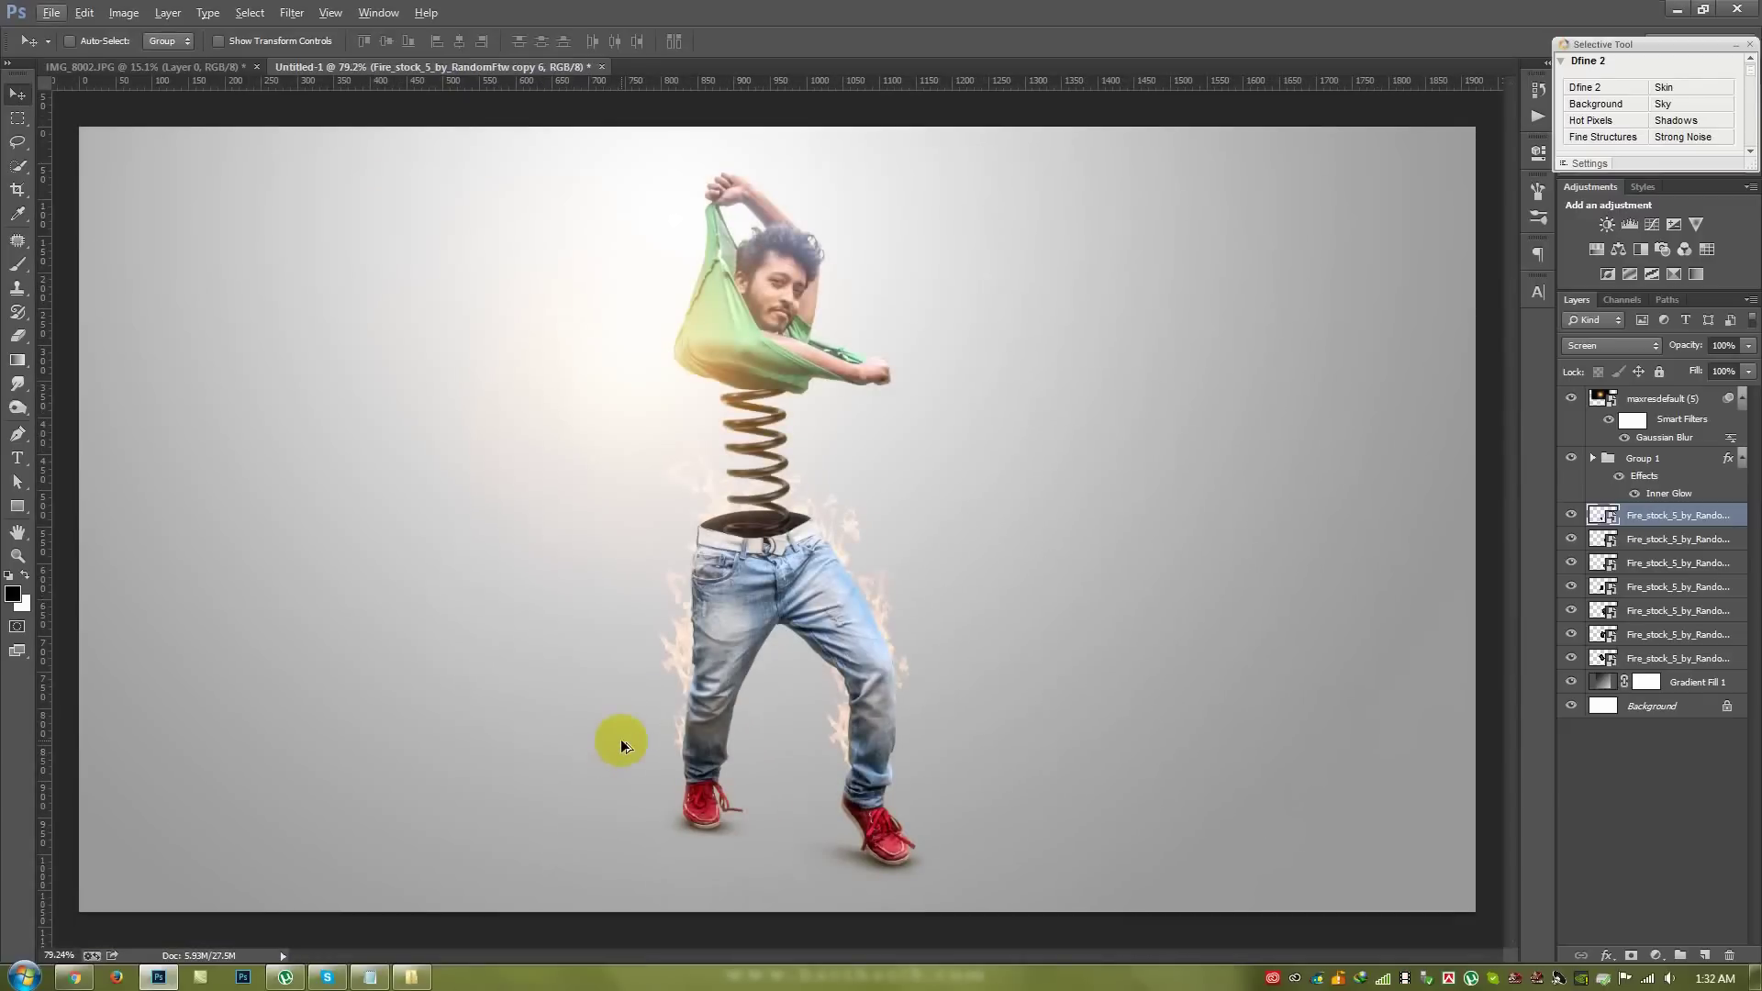
- Merge the seven fire layers into one layer and set its blend mode to Screen
{"action": "left_click", "coordinate": [1678, 658], "text": "shift"}
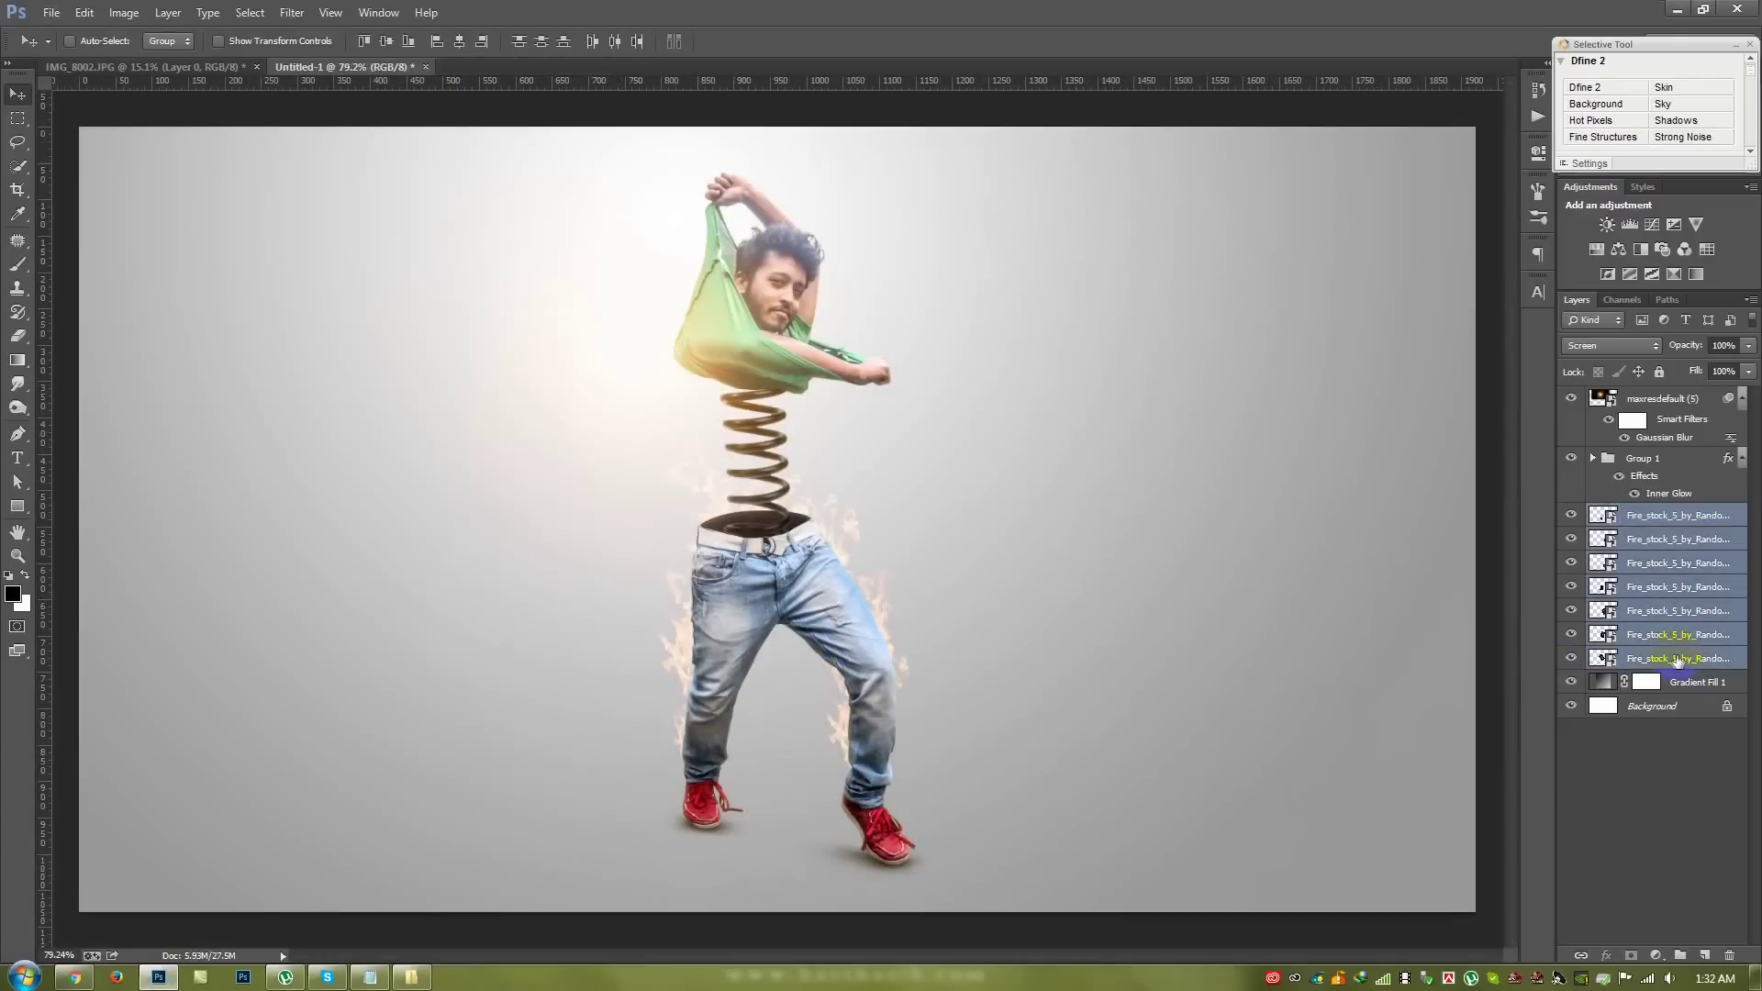
{"action": "key", "text": "ctrl+e"}
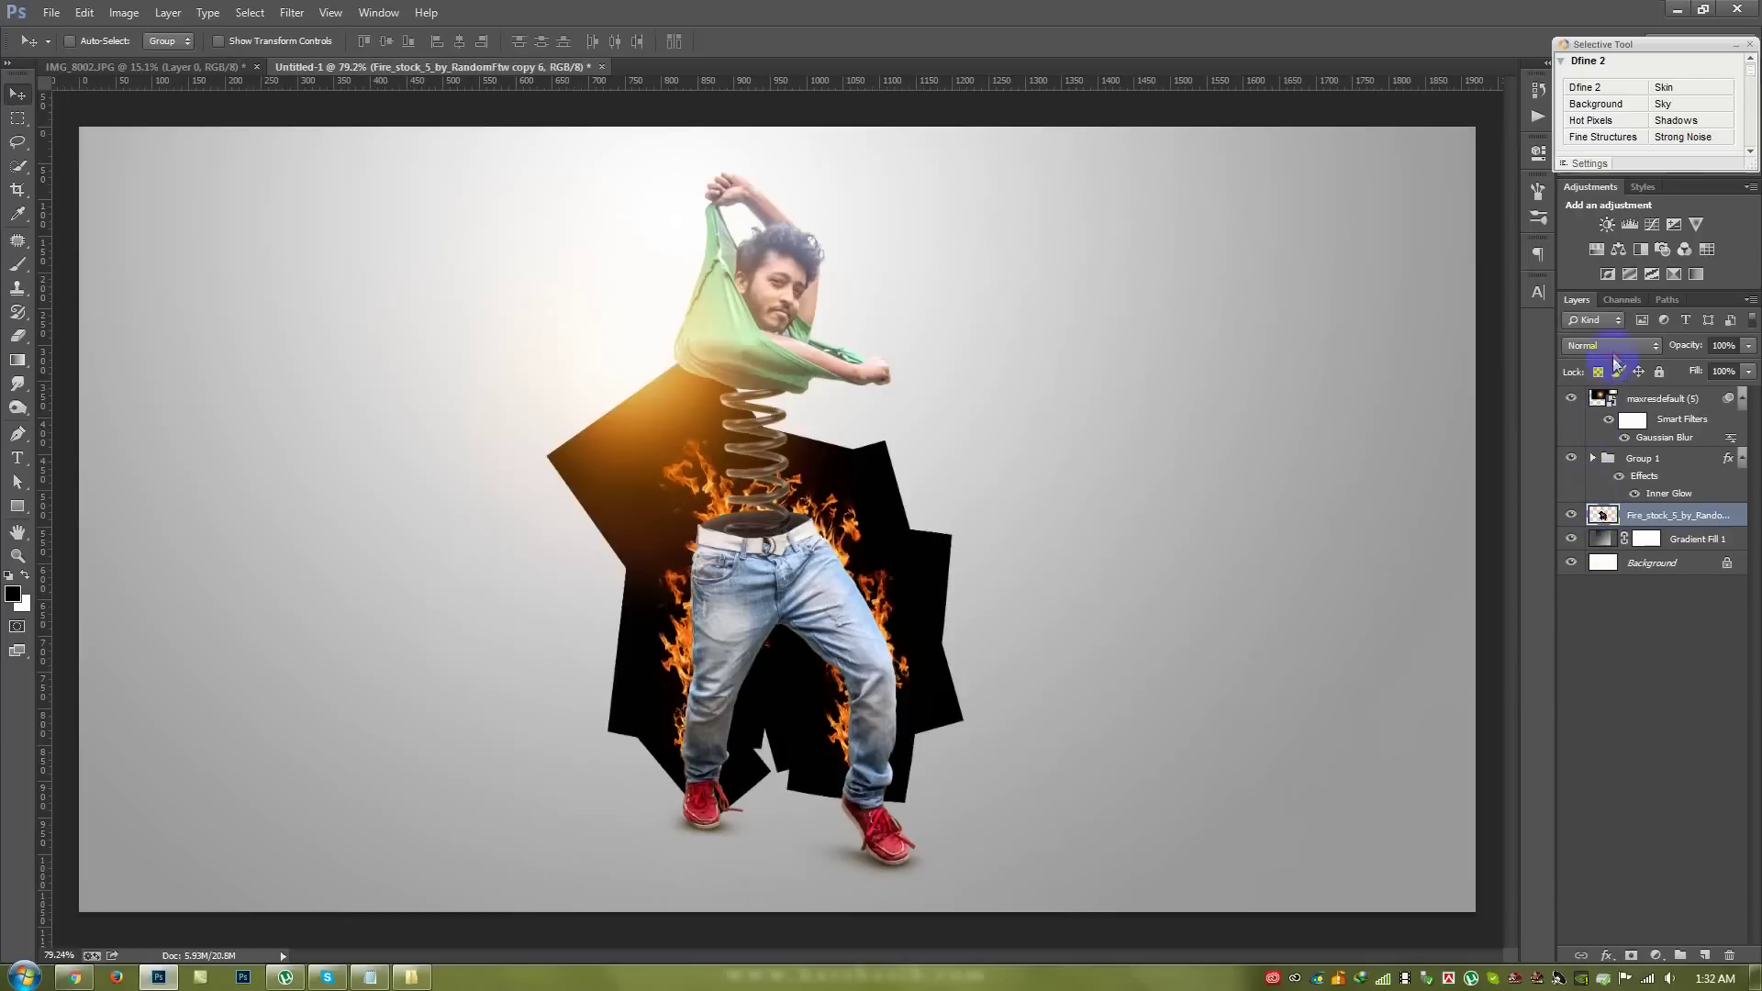
{"action": "key", "text": "ctrl+z"}
{"action": "right_click", "coordinate": [1619, 601]}
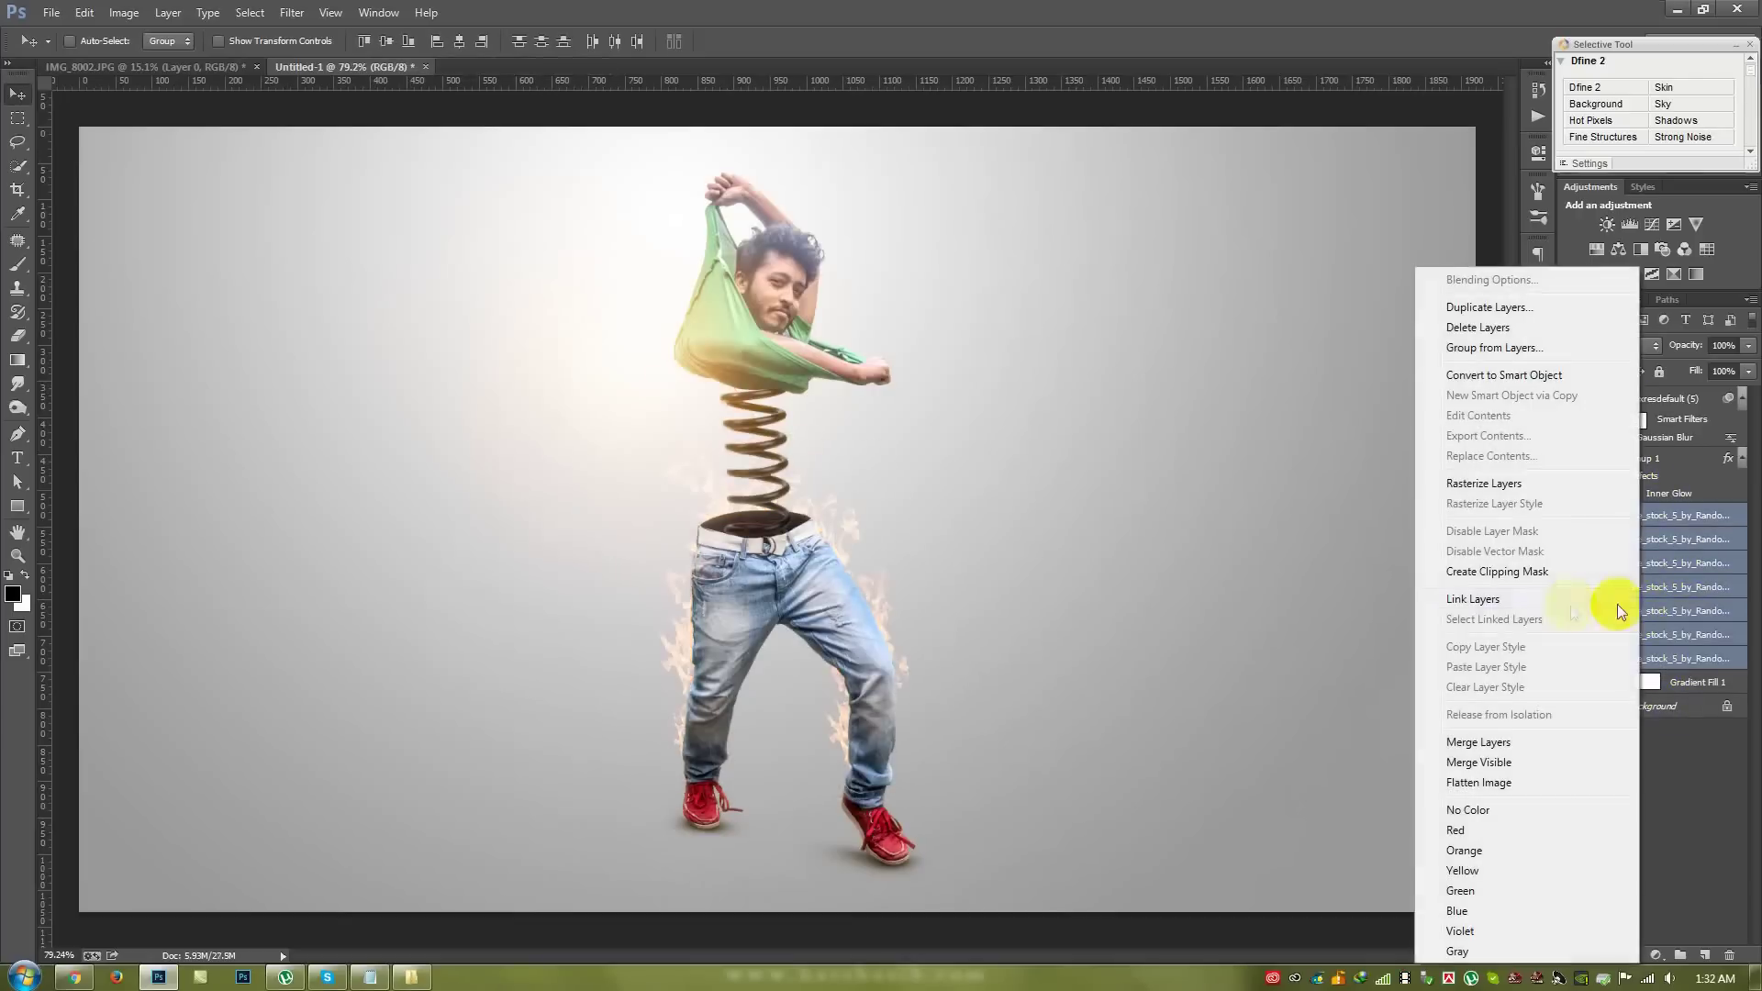
{"action": "left_click", "coordinate": [1491, 742]}
{"action": "left_click", "coordinate": [1613, 346]}
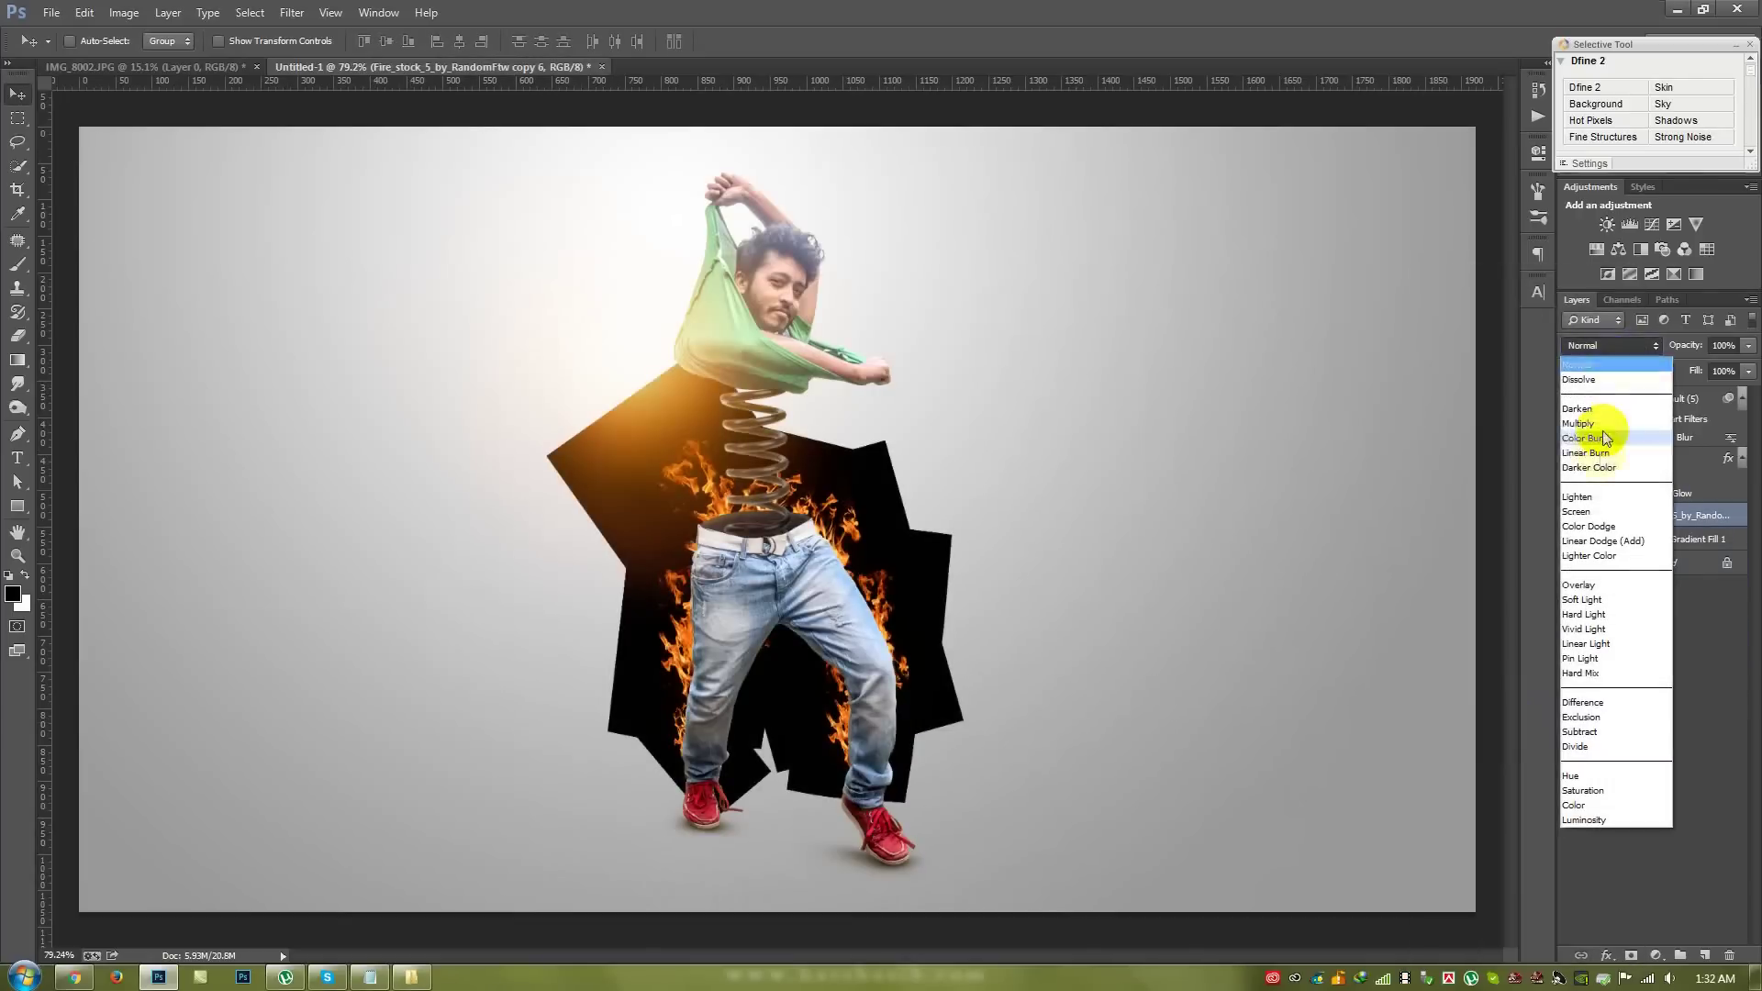
{"action": "left_click", "coordinate": [1598, 512]}
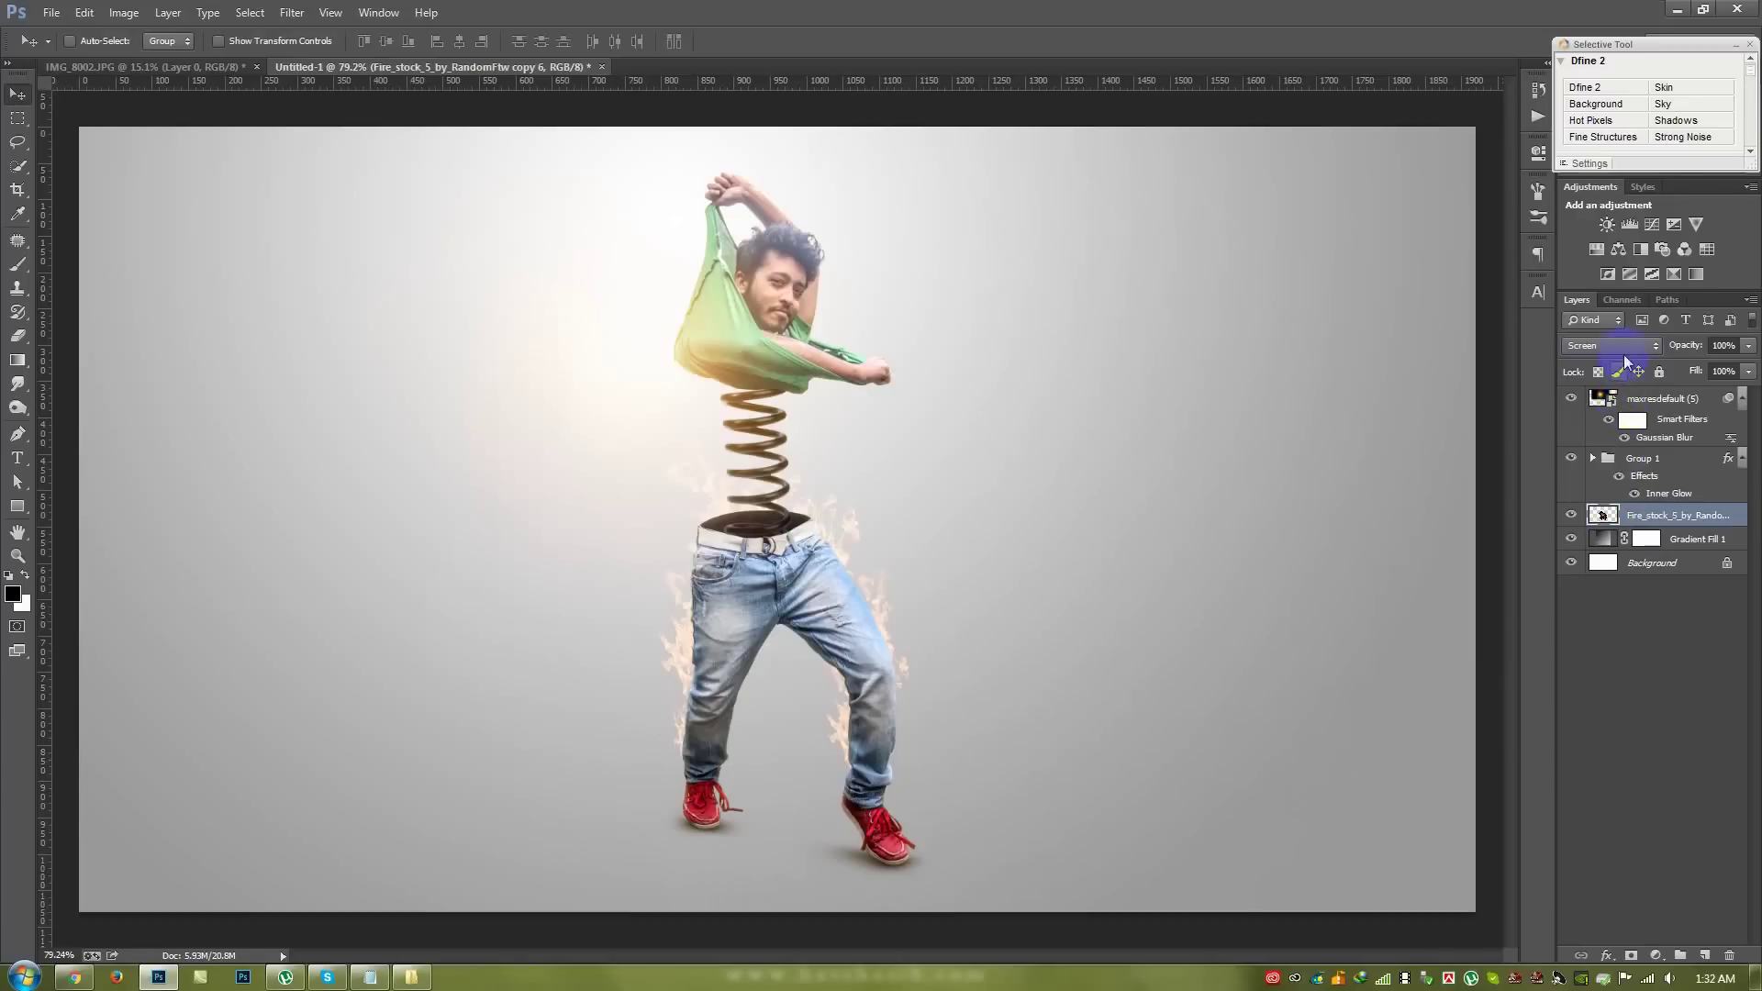
- Duplicate the merged Screen fire layer, discarding an accidental new group first
{"action": "scroll", "coordinate": [1617, 338], "scroll_direction": "down", "scroll_amount": 1}
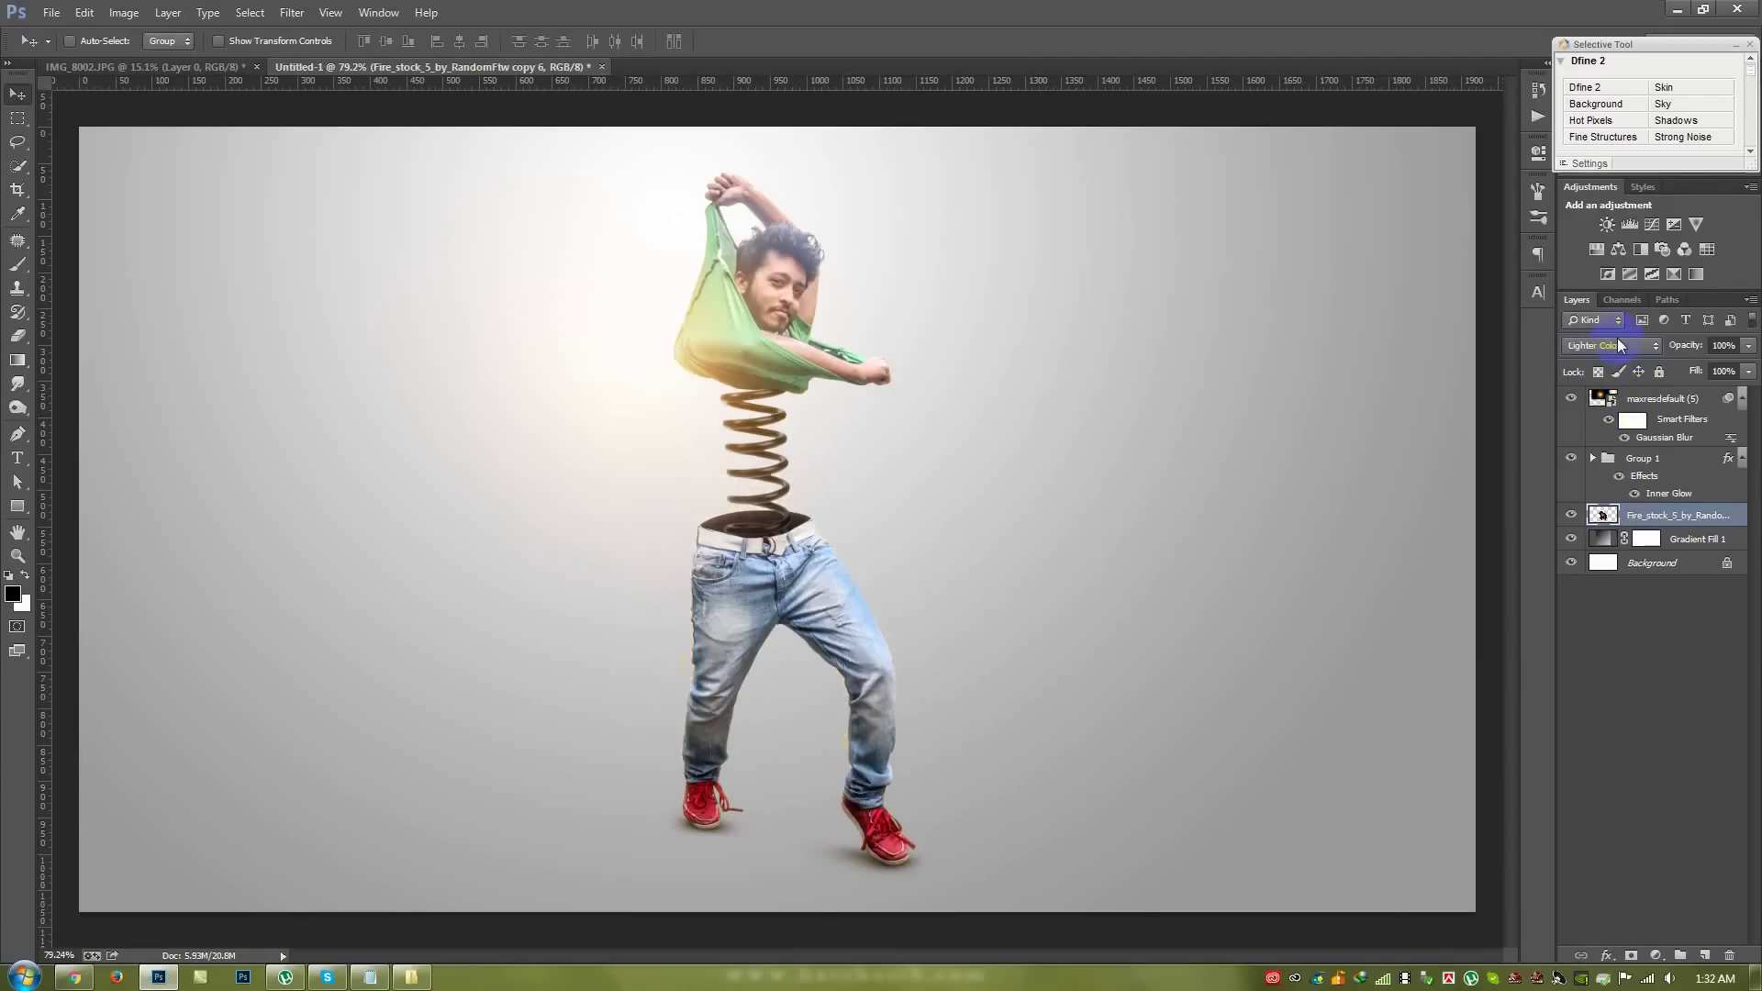
{"action": "scroll", "coordinate": [1621, 341], "scroll_direction": "up", "scroll_amount": 1}
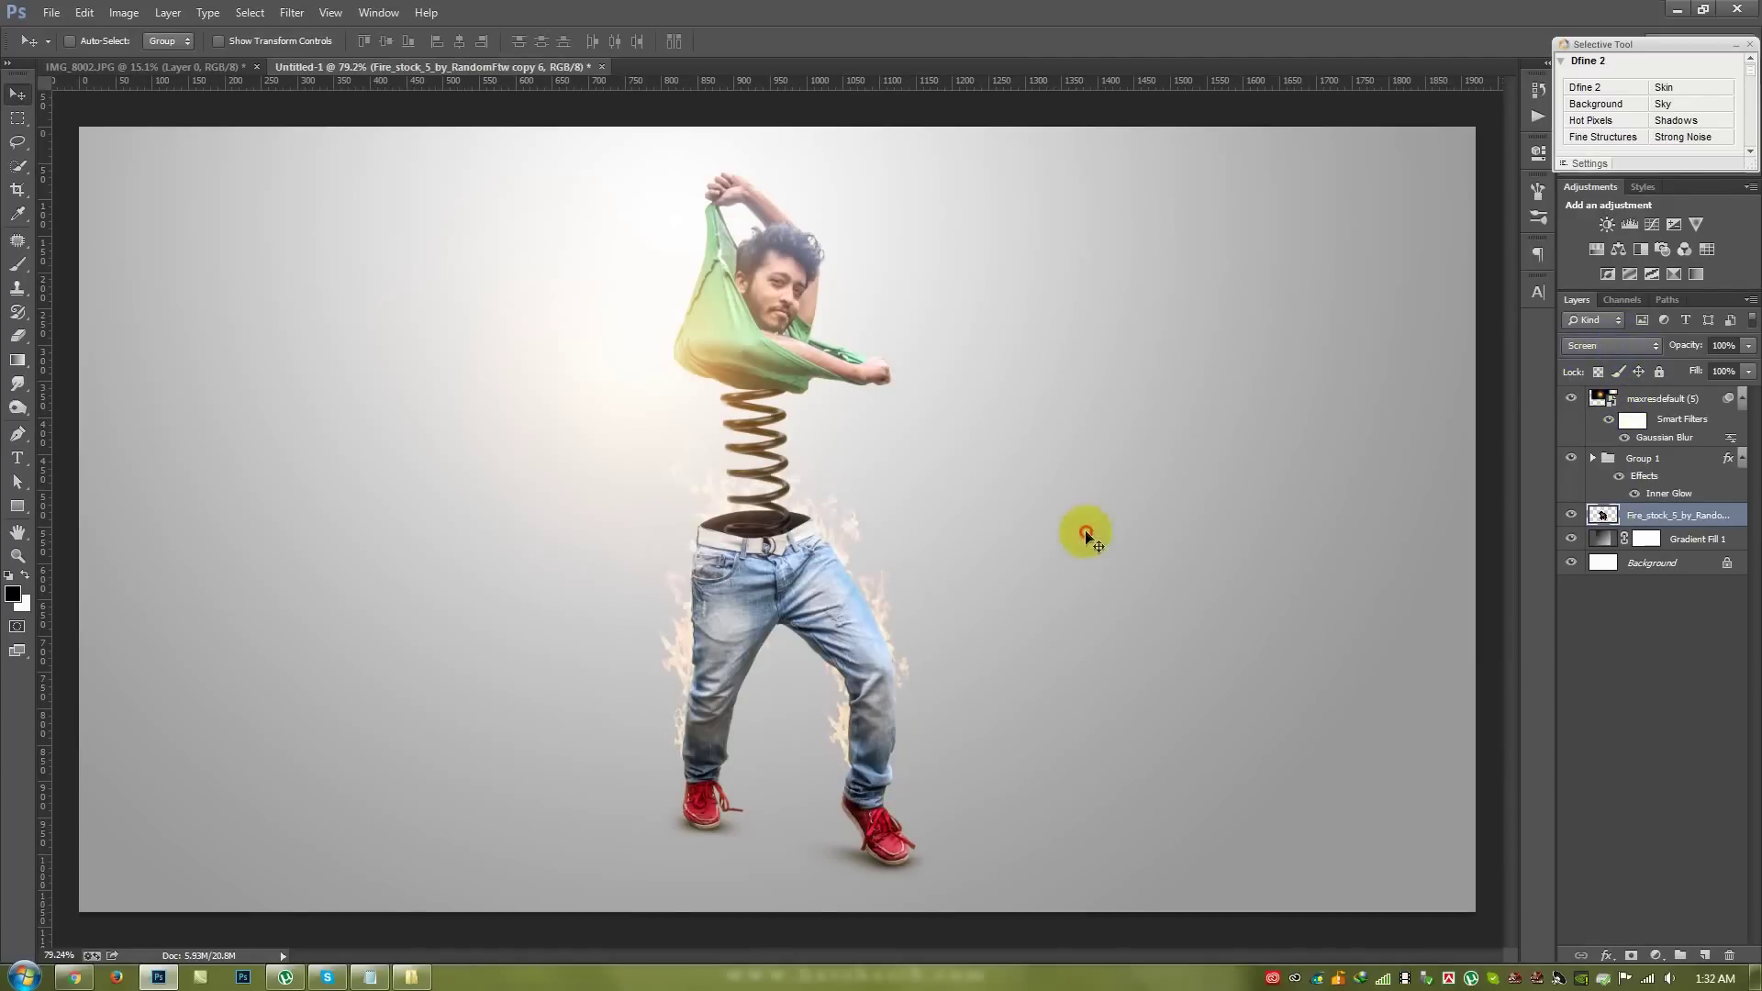
{"action": "right_click", "coordinate": [1651, 525]}
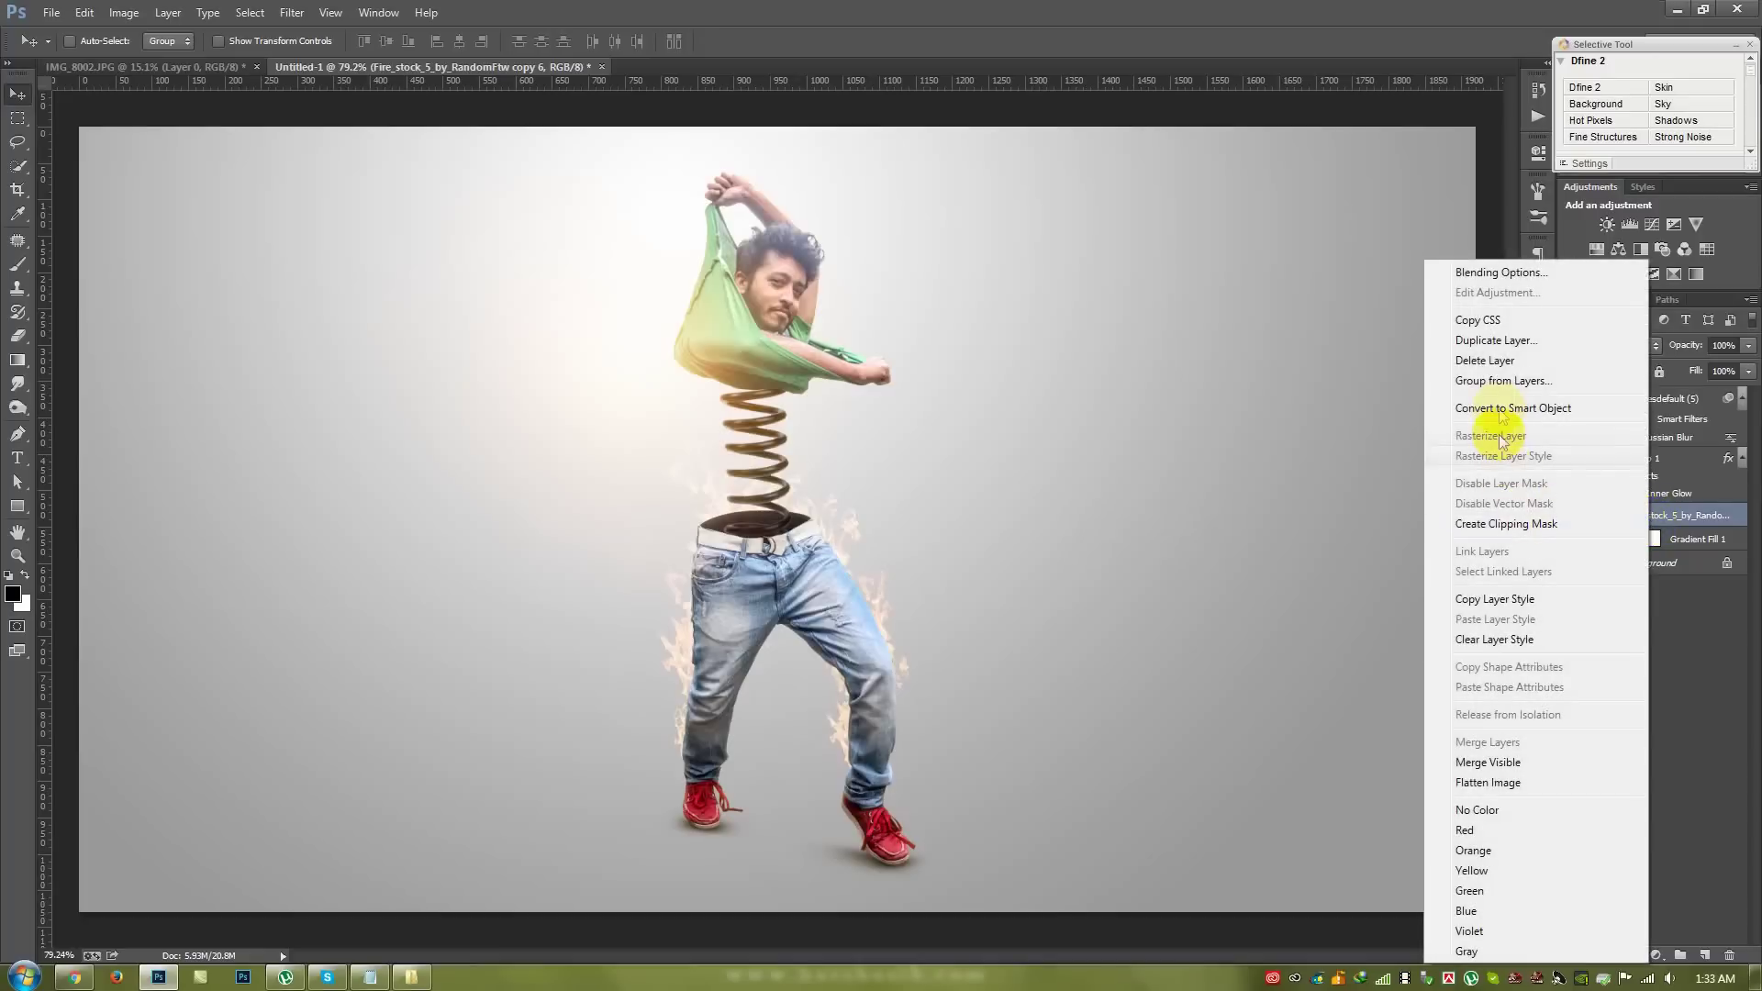
{"action": "left_click", "coordinate": [1490, 382]}
{"action": "left_click", "coordinate": [1037, 316]}
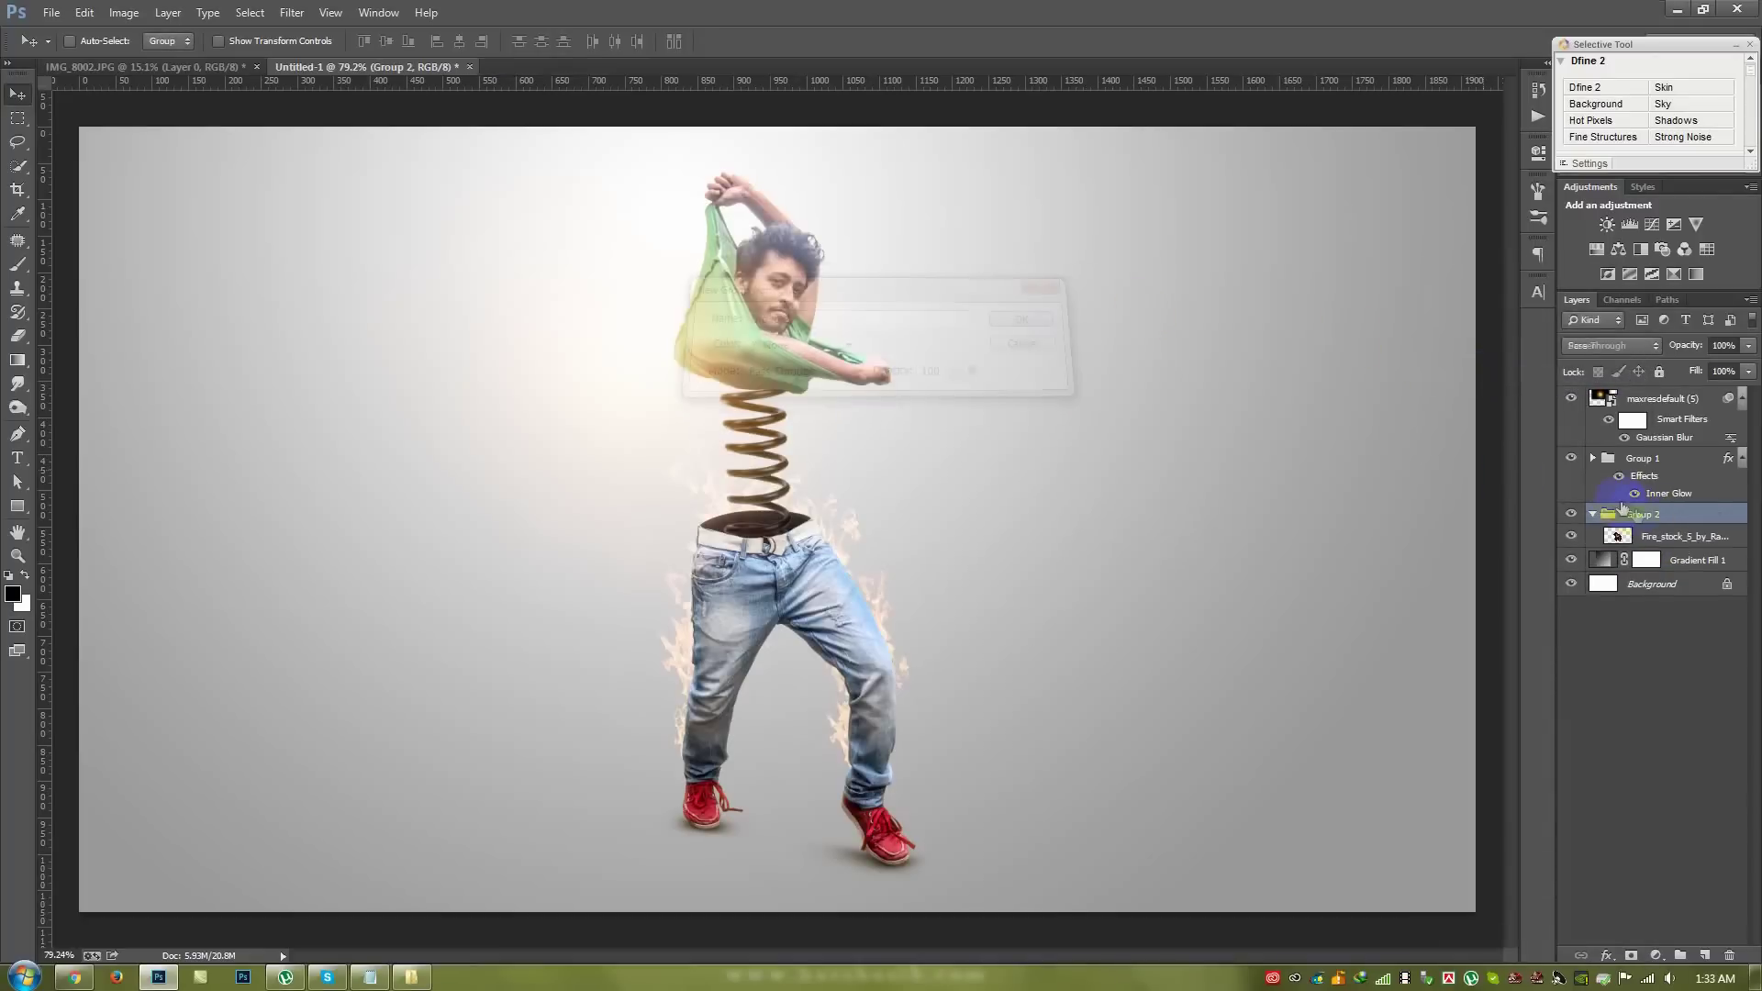
{"action": "key", "text": "ctrl+z"}
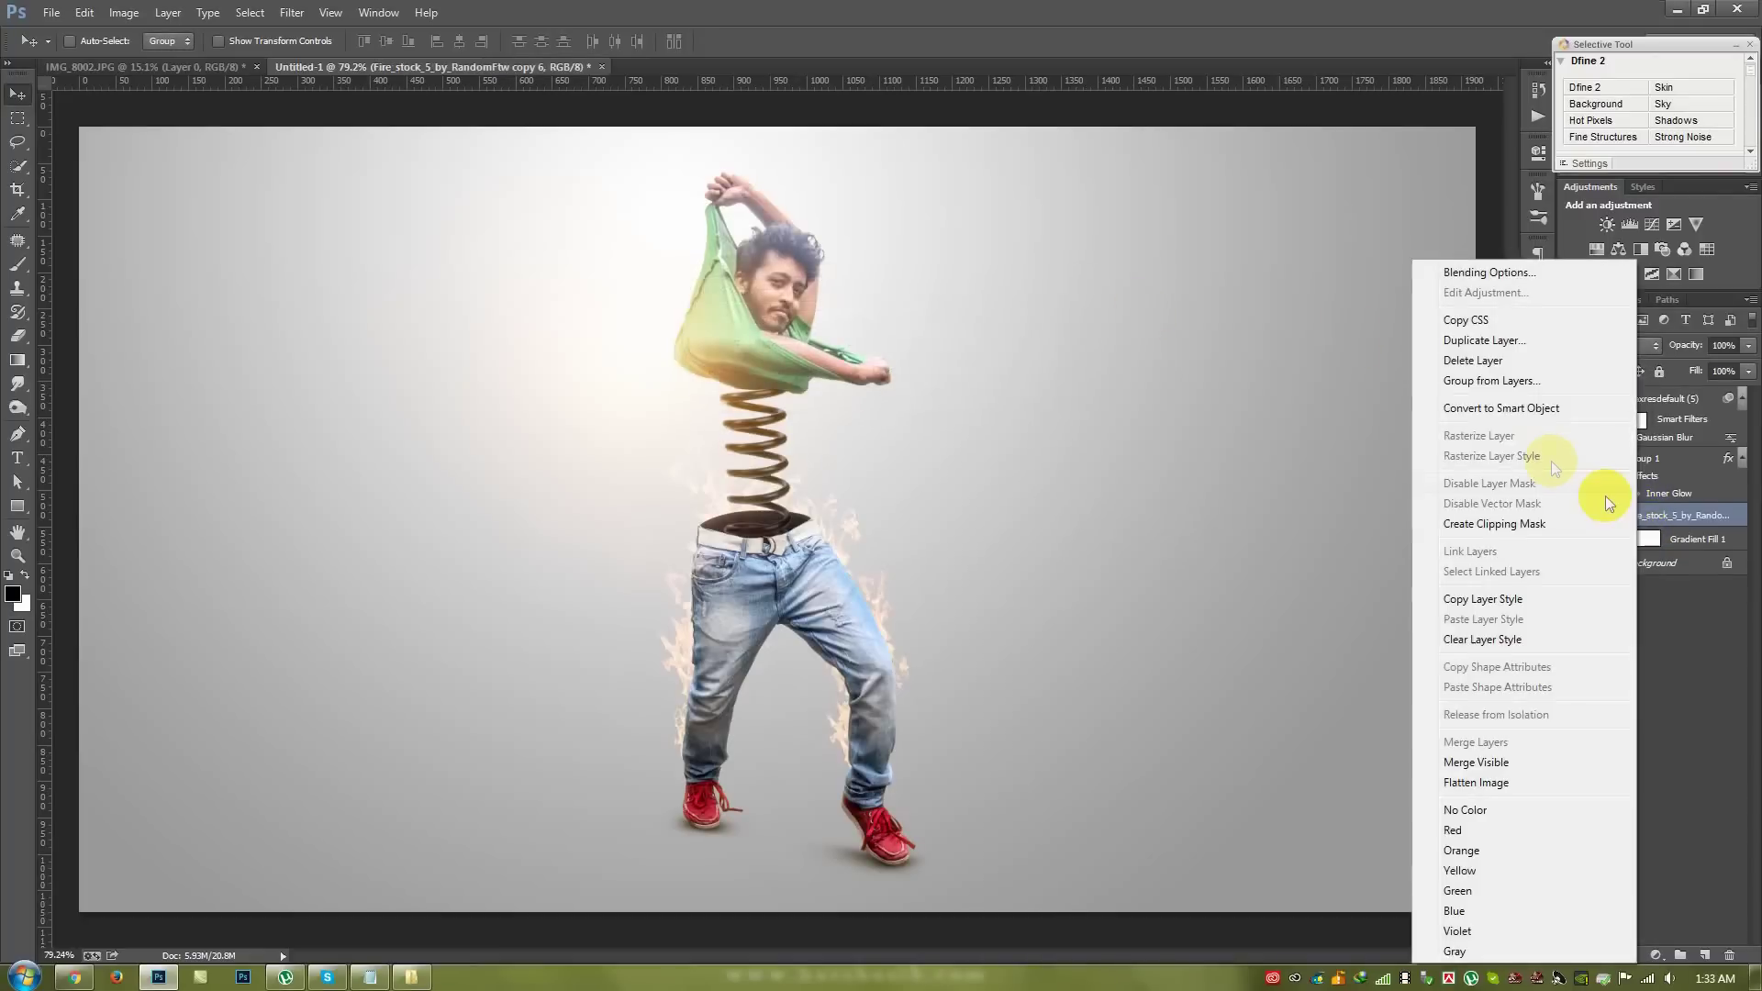
{"action": "right_click", "coordinate": [1643, 515]}
{"action": "left_click", "coordinate": [1477, 342]}
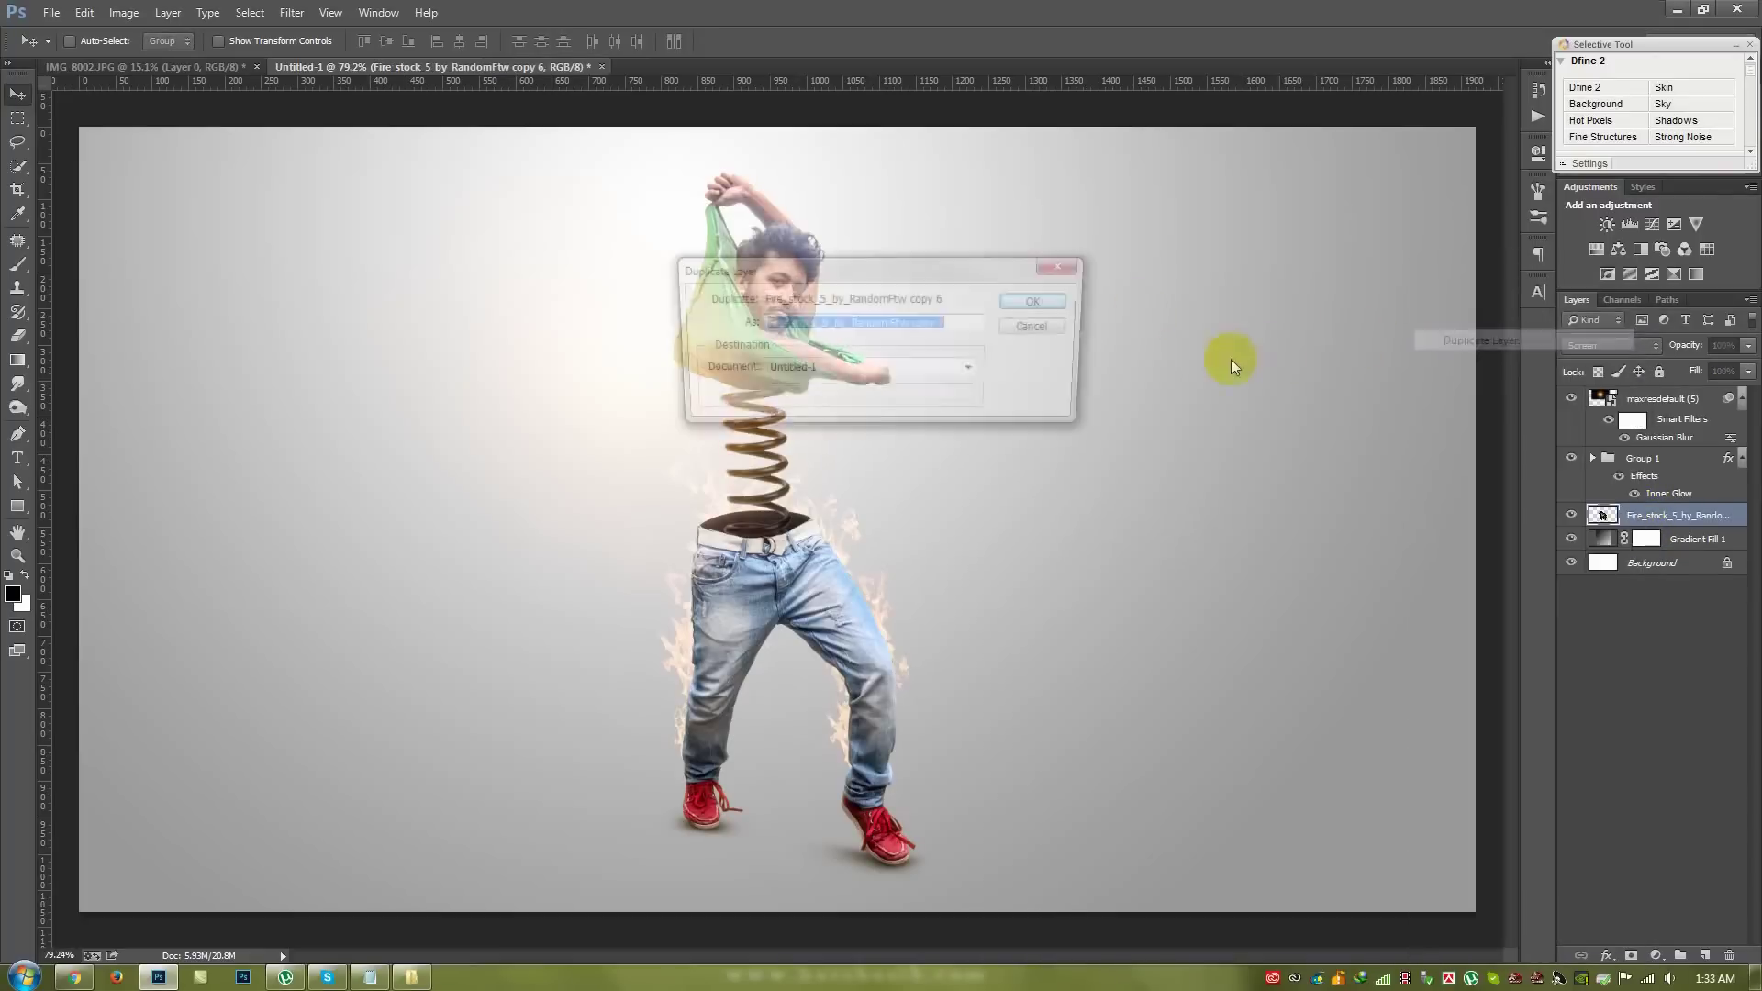
{"action": "left_click", "coordinate": [1044, 300]}
- Move the fire copy above Group 1 and nudge it into place over the jeans
{"action": "left_click_drag", "start_coordinate": [1629, 491], "coordinate": [1639, 451]}
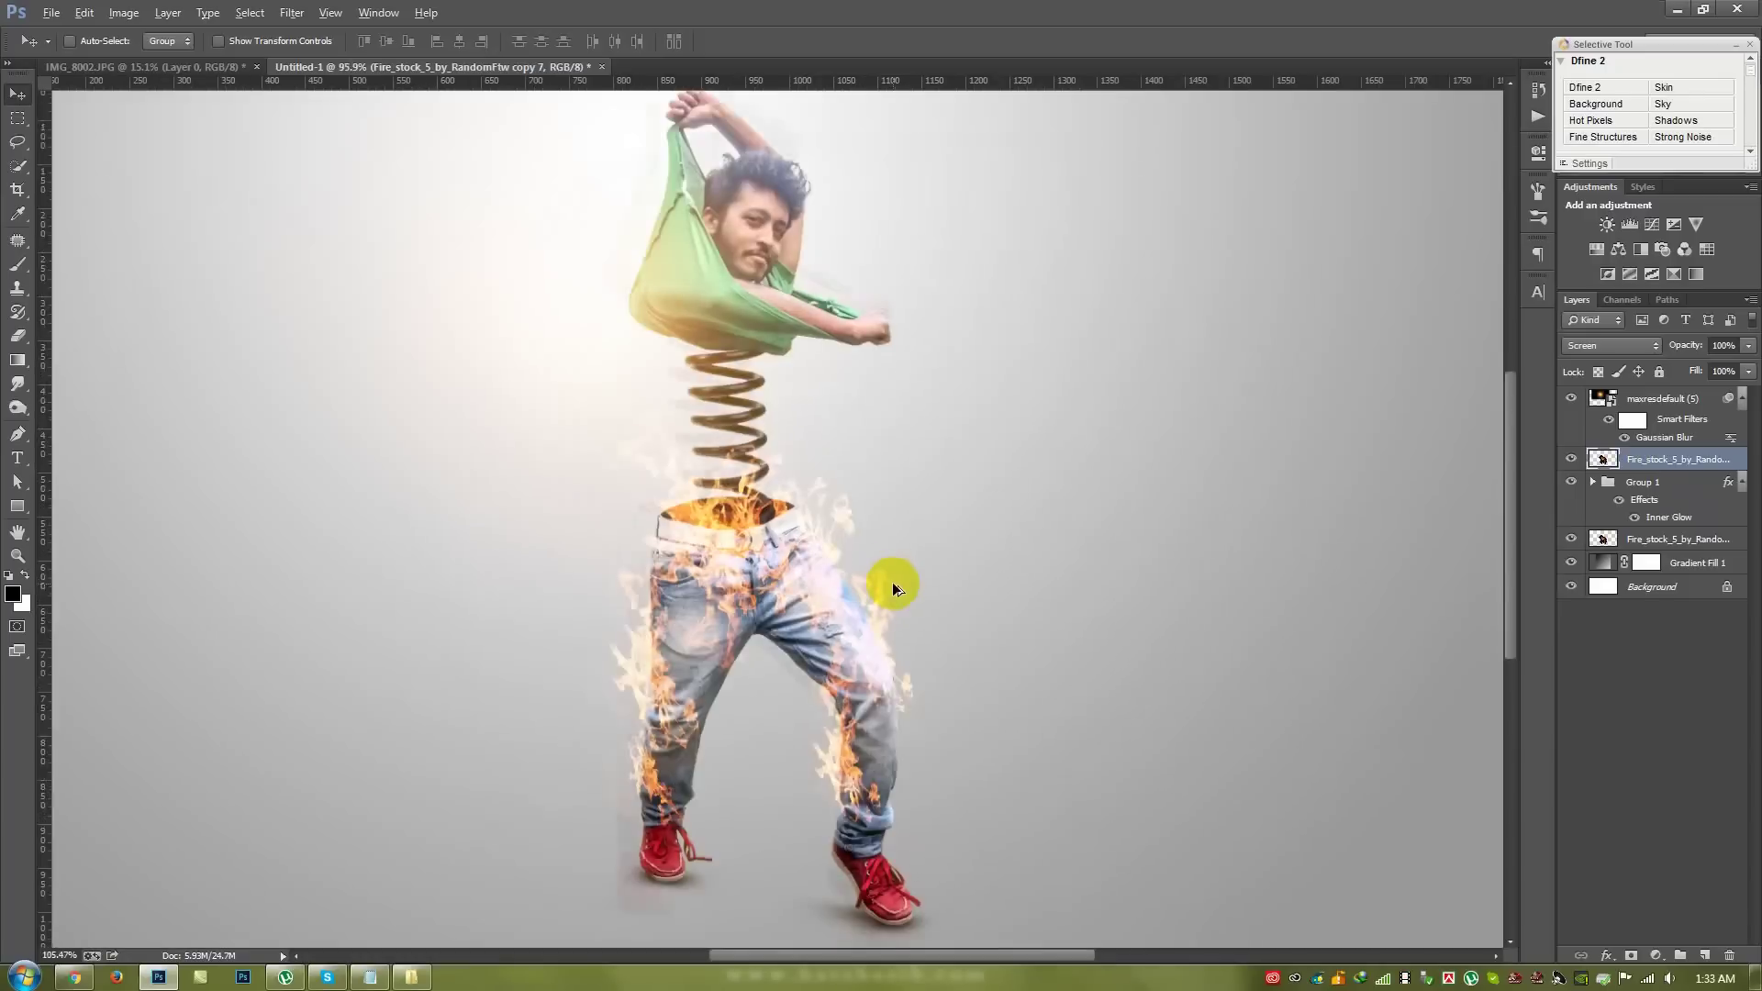
{"action": "scroll", "coordinate": [892, 580], "scroll_direction": "up", "scroll_amount": 2}
{"action": "left_click_drag", "start_coordinate": [787, 630], "coordinate": [798, 664]}
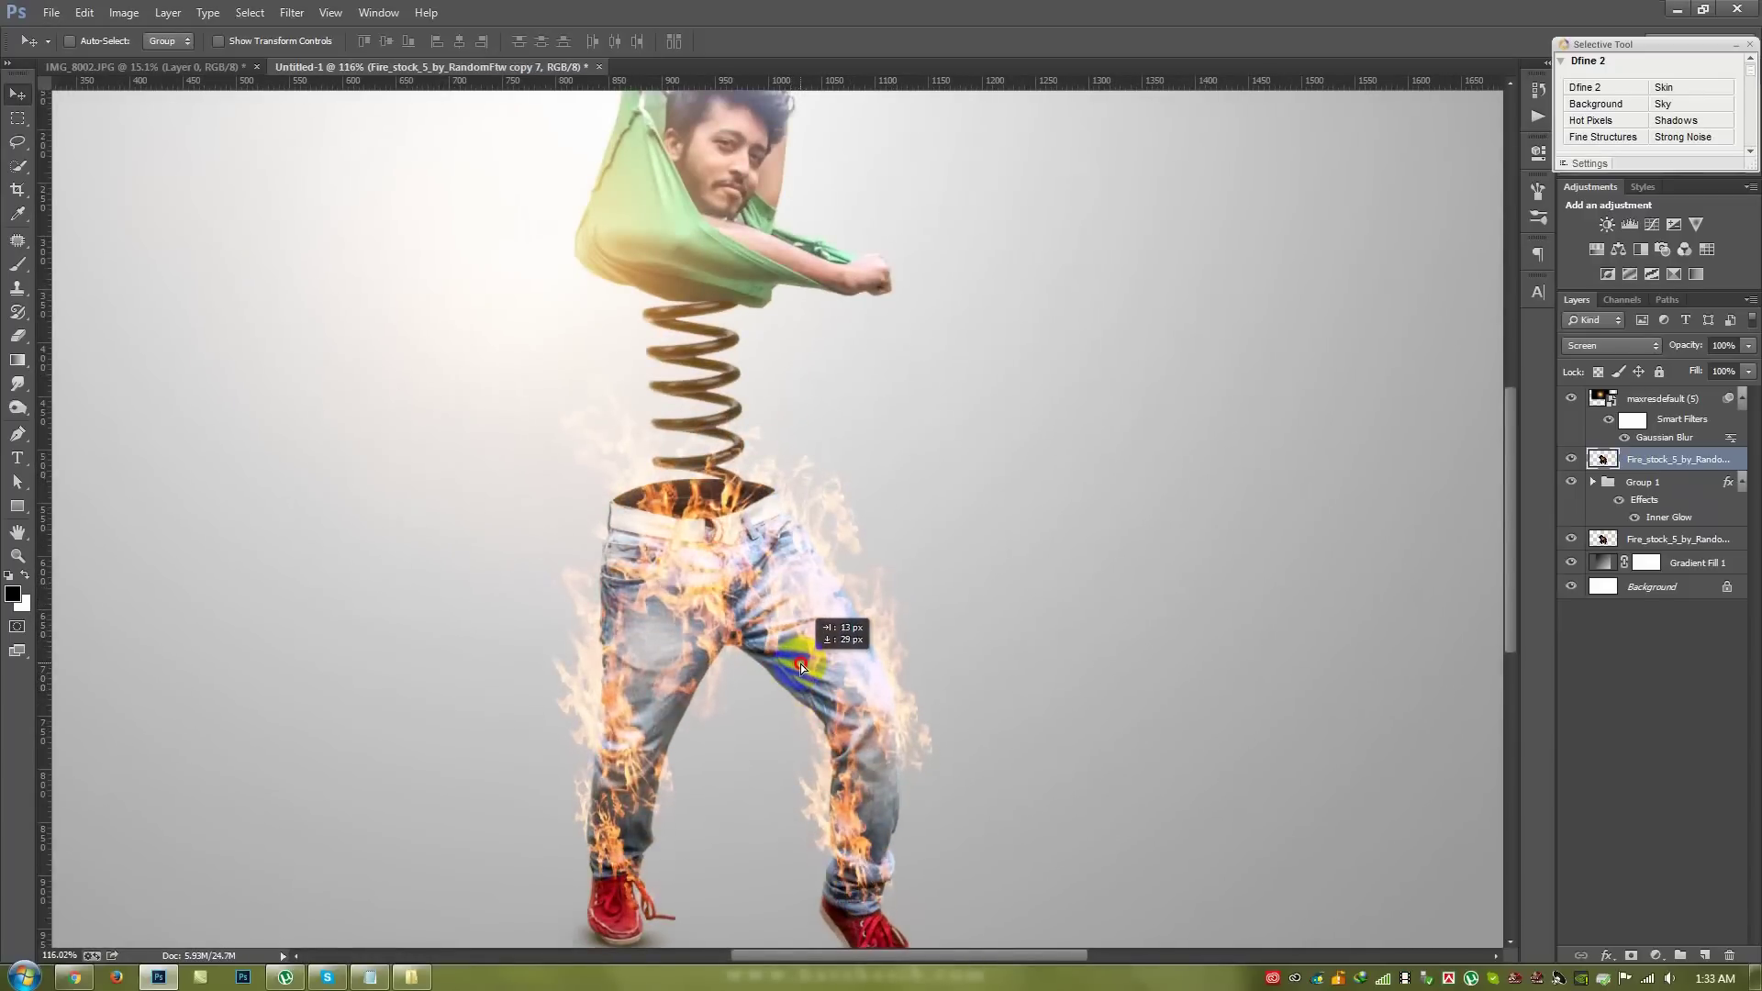
{"action": "left_click_drag", "start_coordinate": [798, 665], "coordinate": [800, 664]}
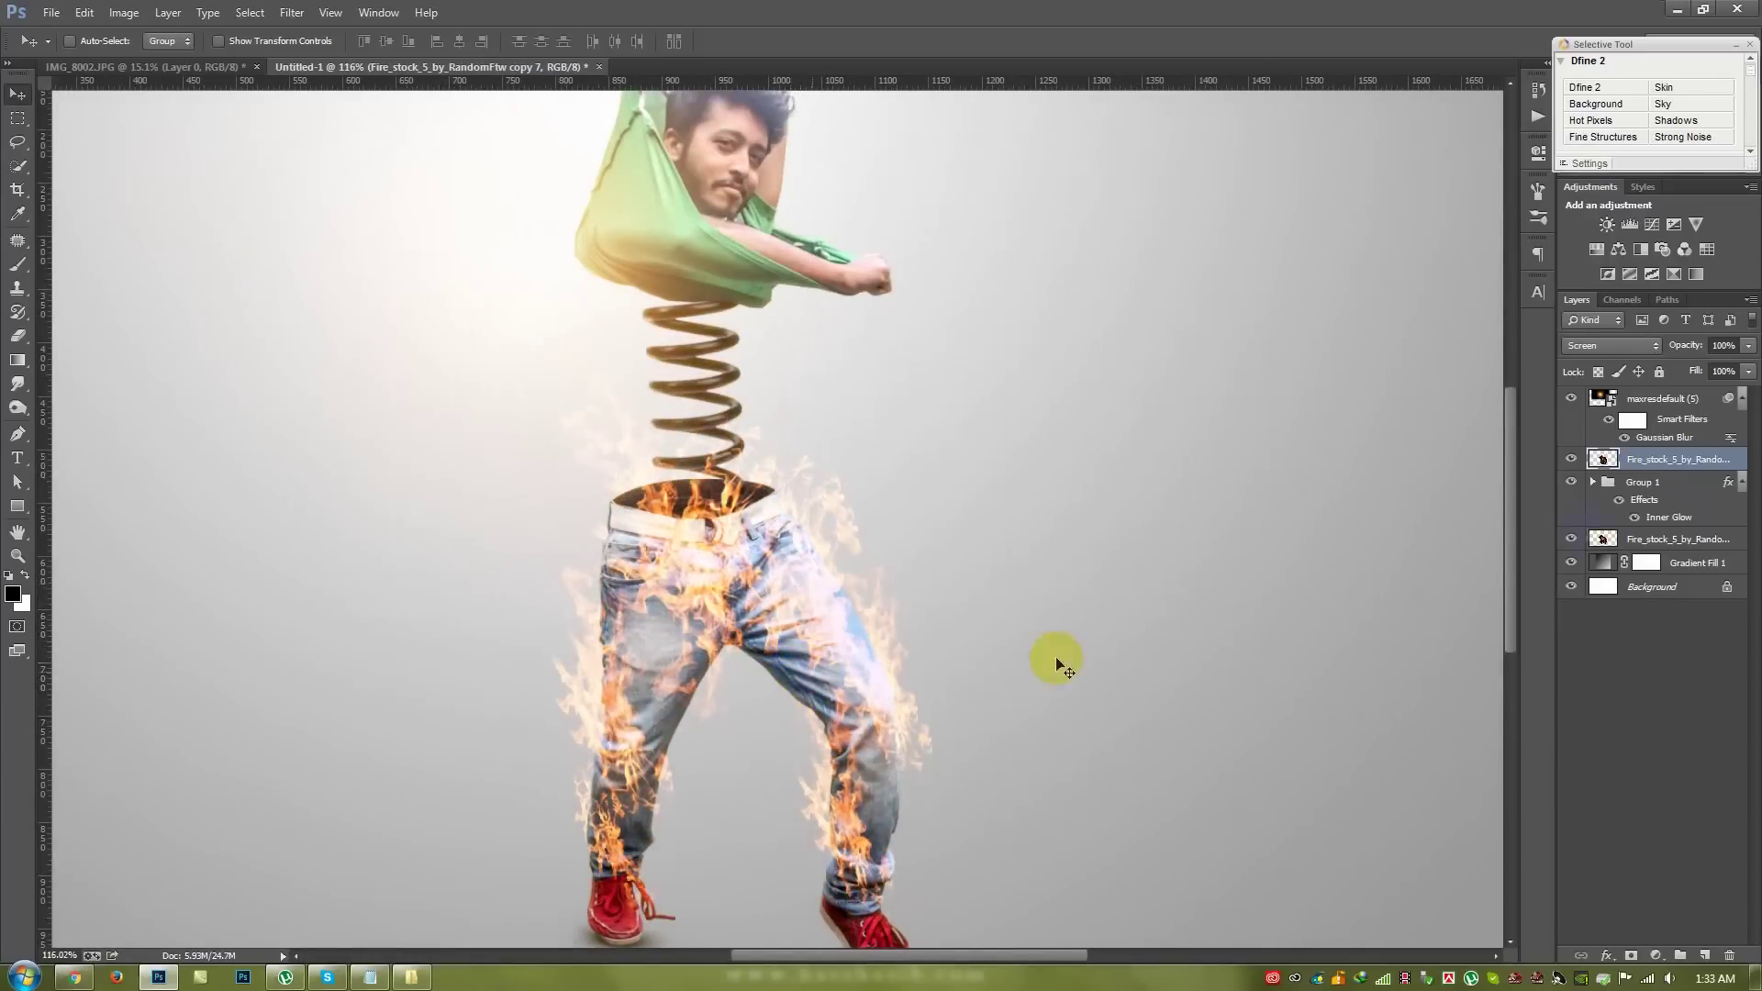
- Mask the fire copy, painting out flames over the crotch, thighs, lower leg, waist and belt
{"action": "left_click", "coordinate": [1636, 957]}
{"action": "left_click", "coordinate": [20, 338]}
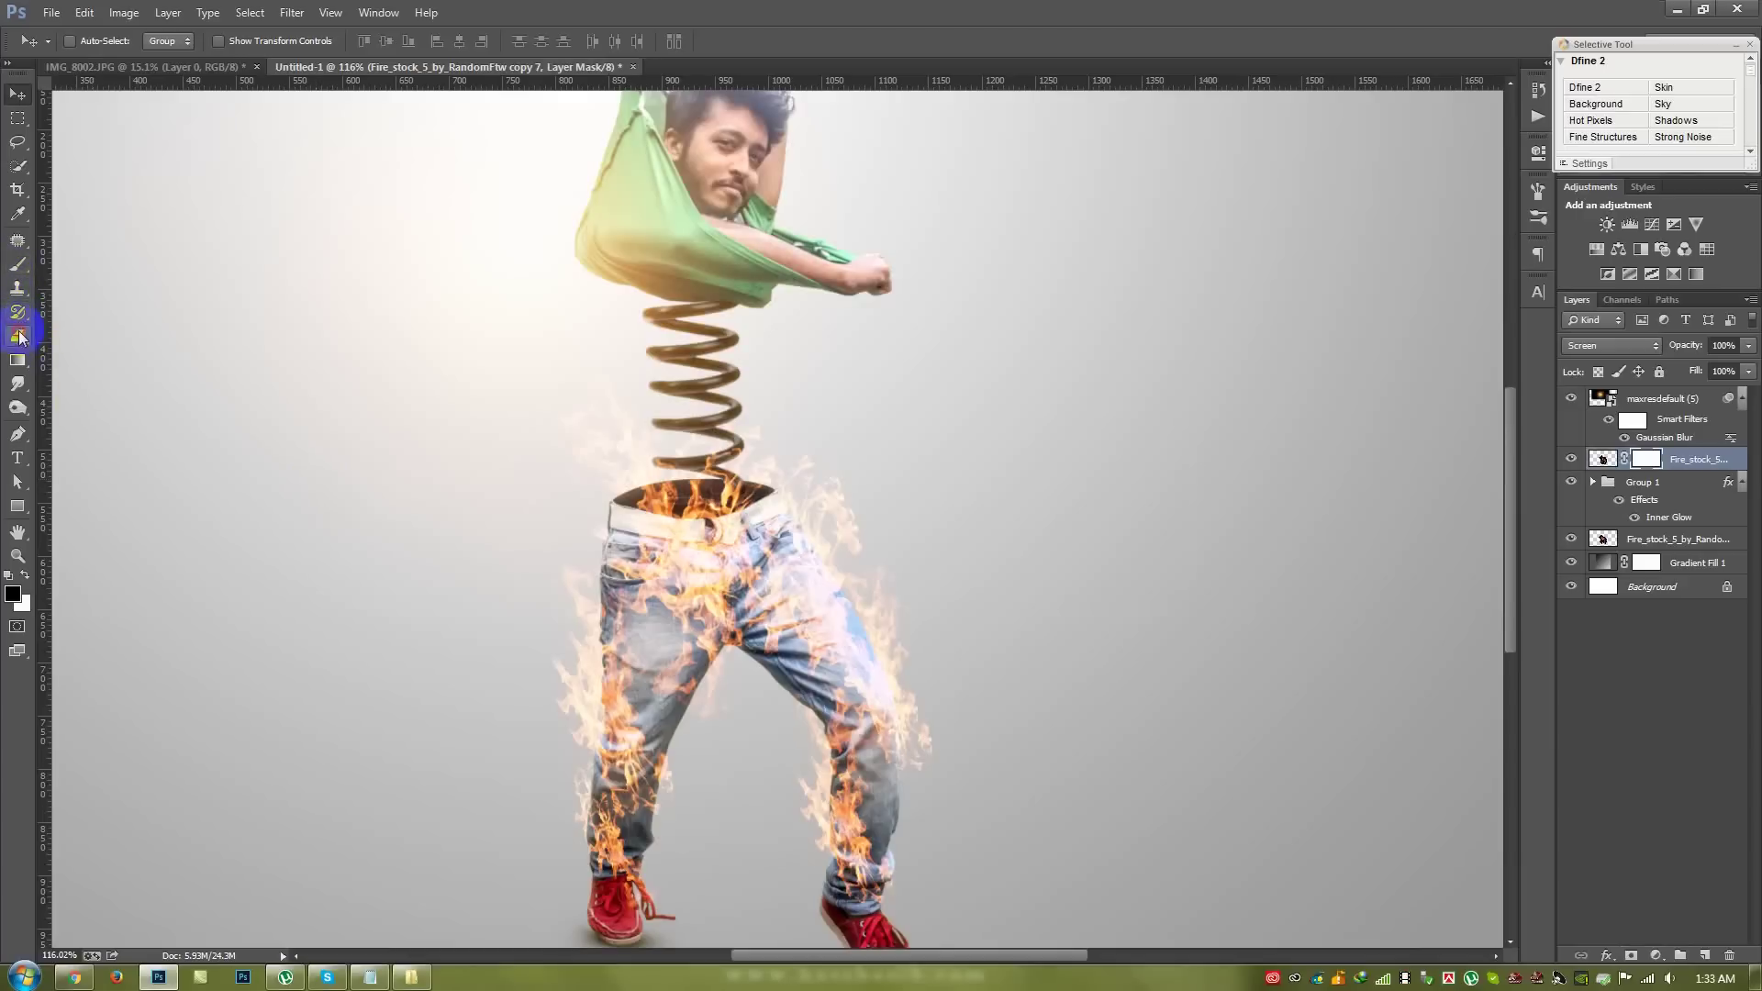
{"action": "left_click", "coordinate": [20, 337]}
{"action": "left_click", "coordinate": [17, 266]}
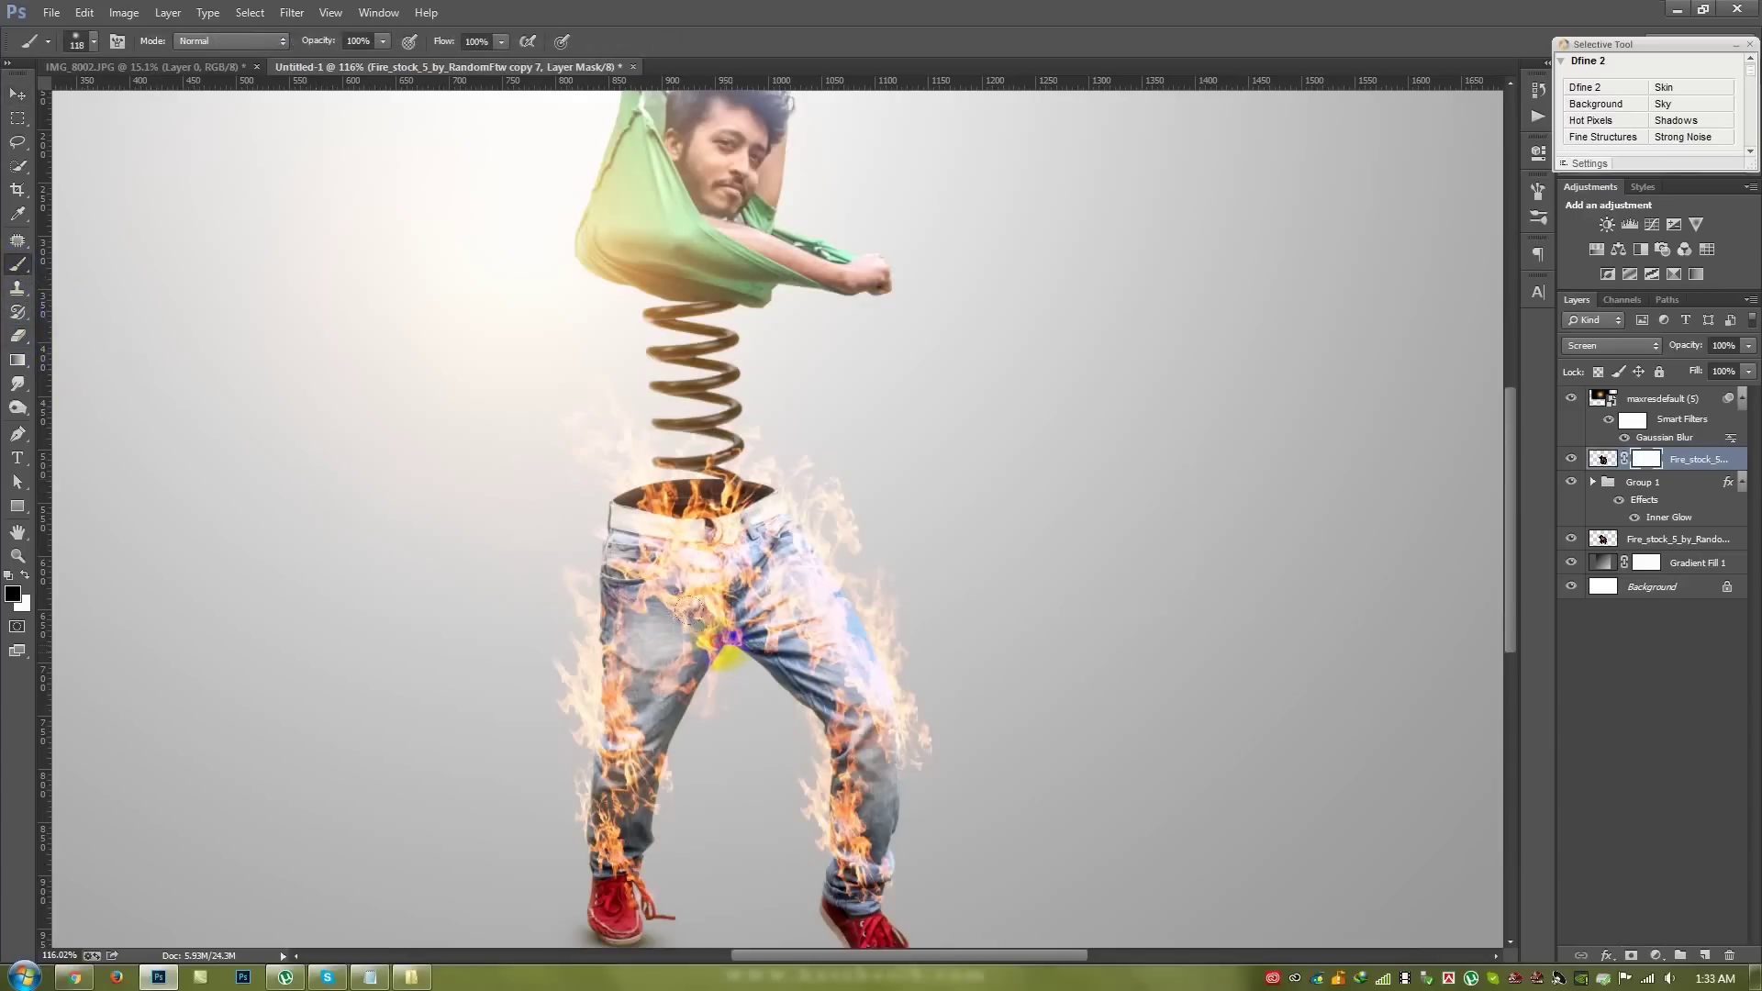
{"action": "left_click_drag", "start_coordinate": [689, 609], "coordinate": [885, 647]}
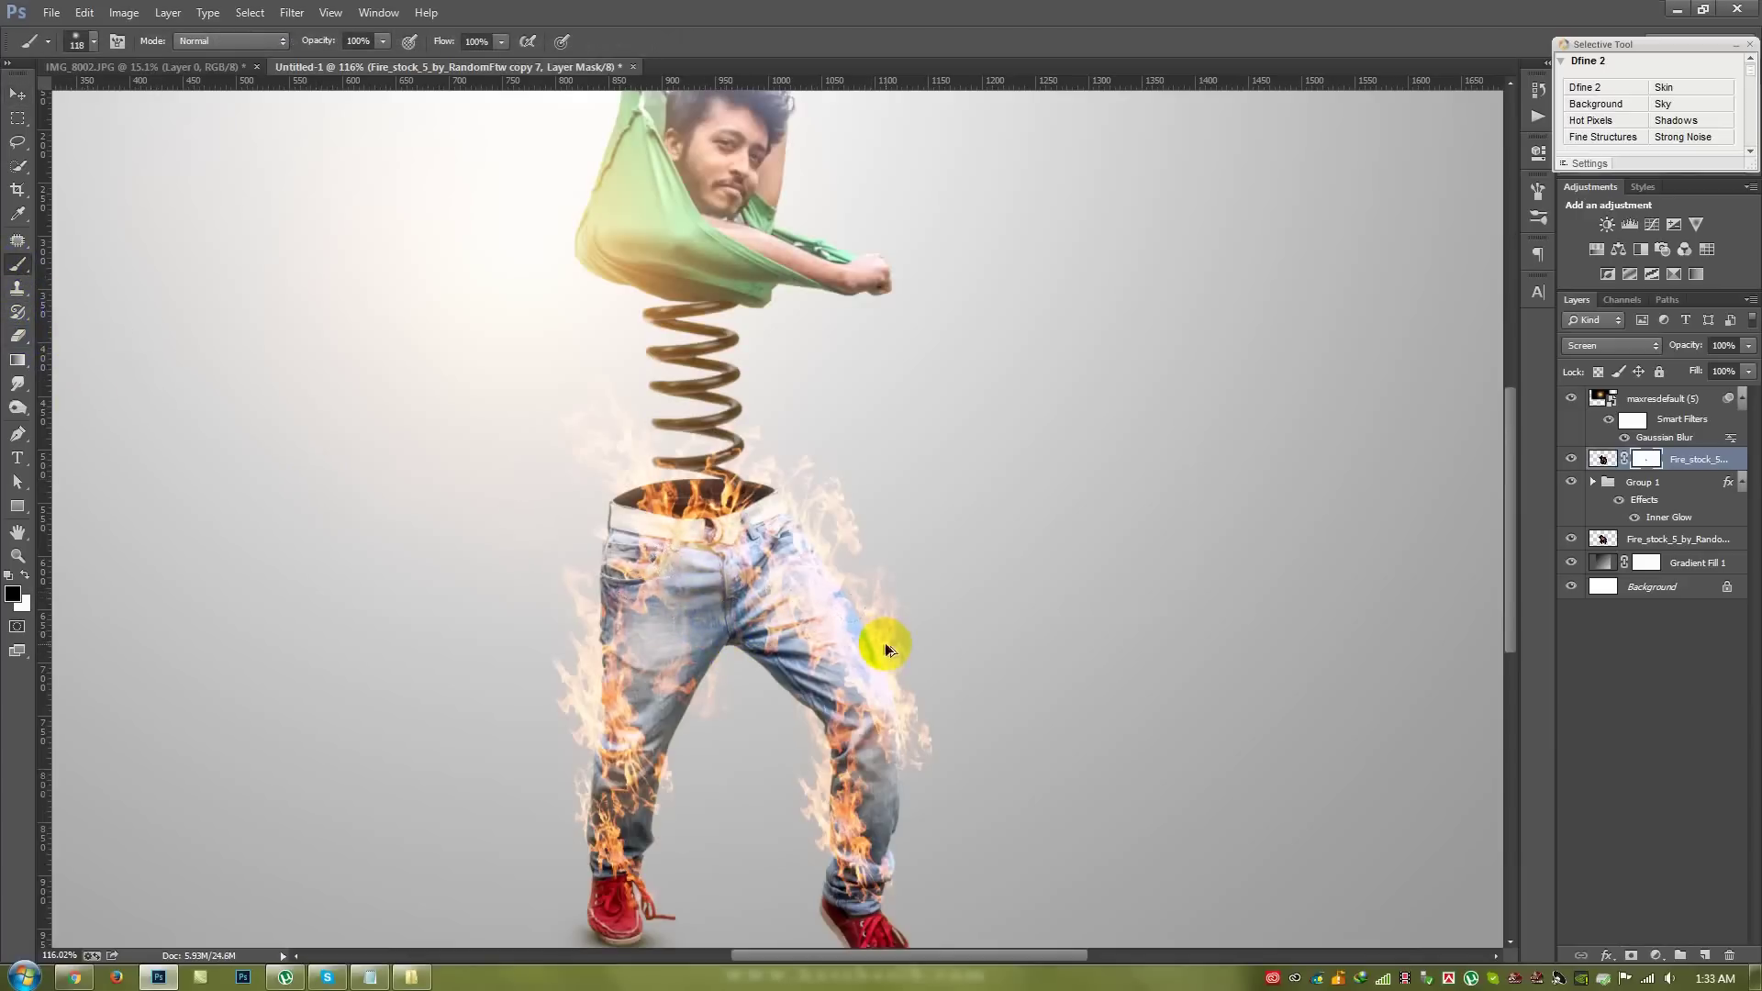
{"action": "mouse_move", "coordinate": [688, 570]}
{"action": "left_mouse_down"}
{"action": "mouse_move", "coordinate": [774, 578]}
{"action": "mouse_move", "coordinate": [827, 663]}
{"action": "left_mouse_up"}
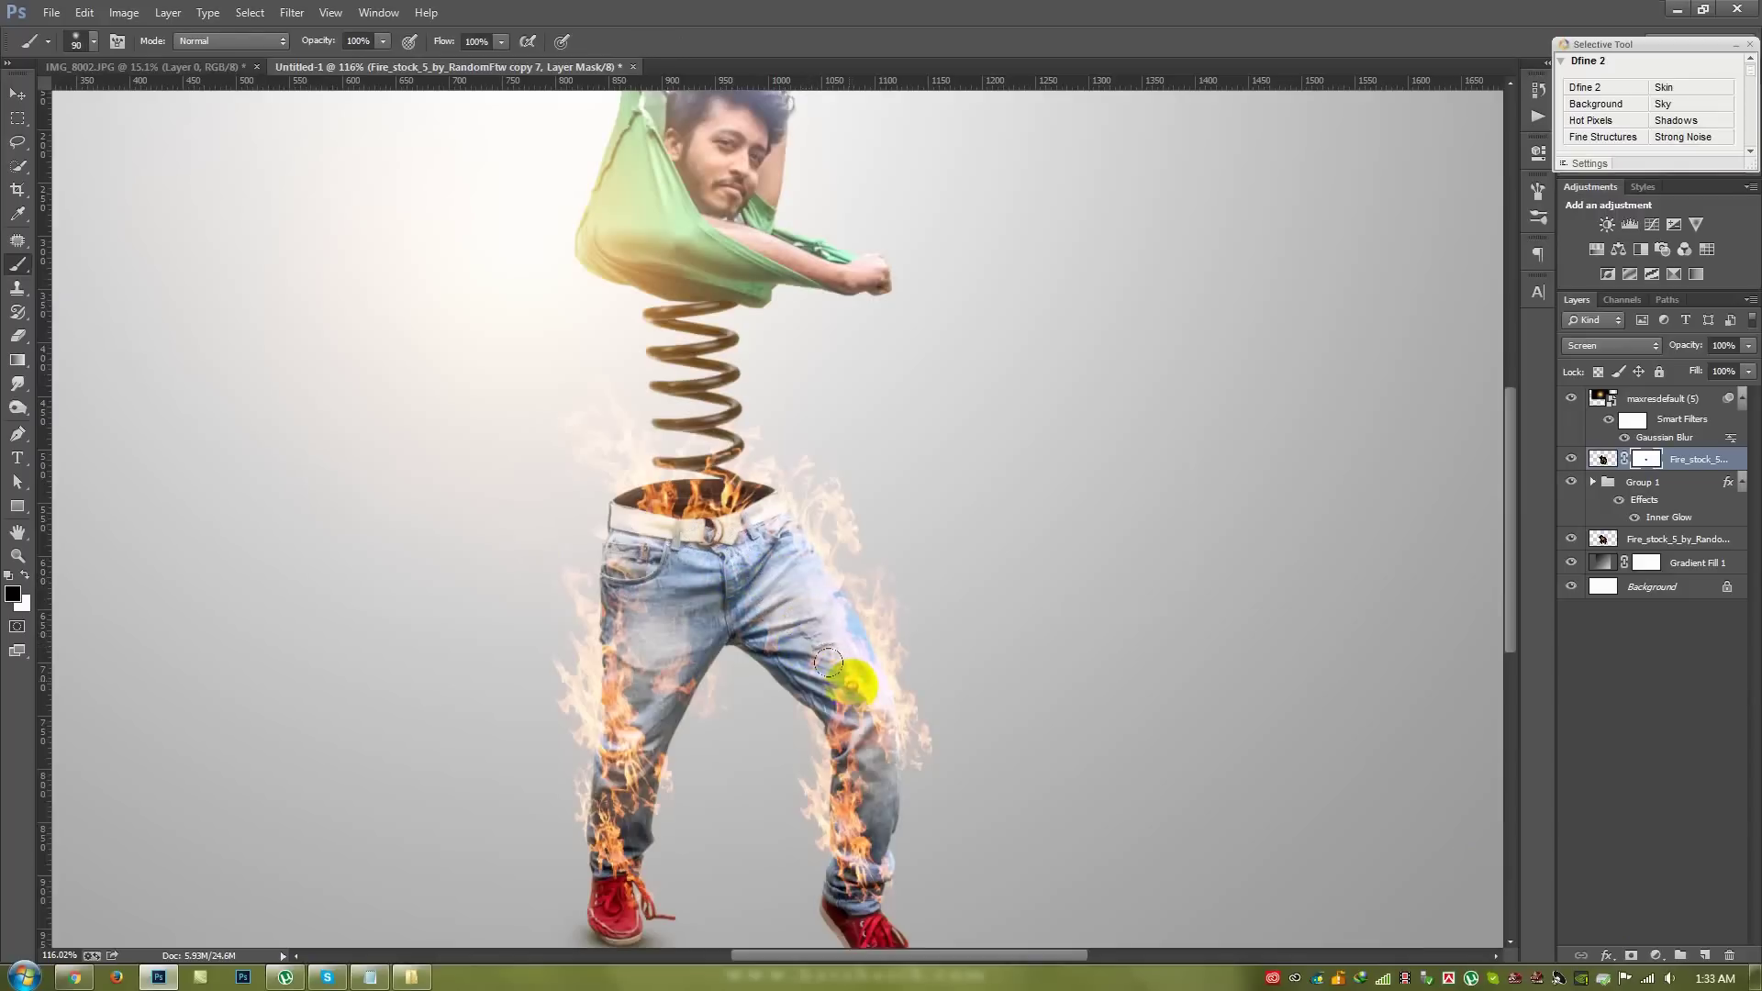
{"action": "left_click_drag", "start_coordinate": [845, 787], "coordinate": [866, 841]}
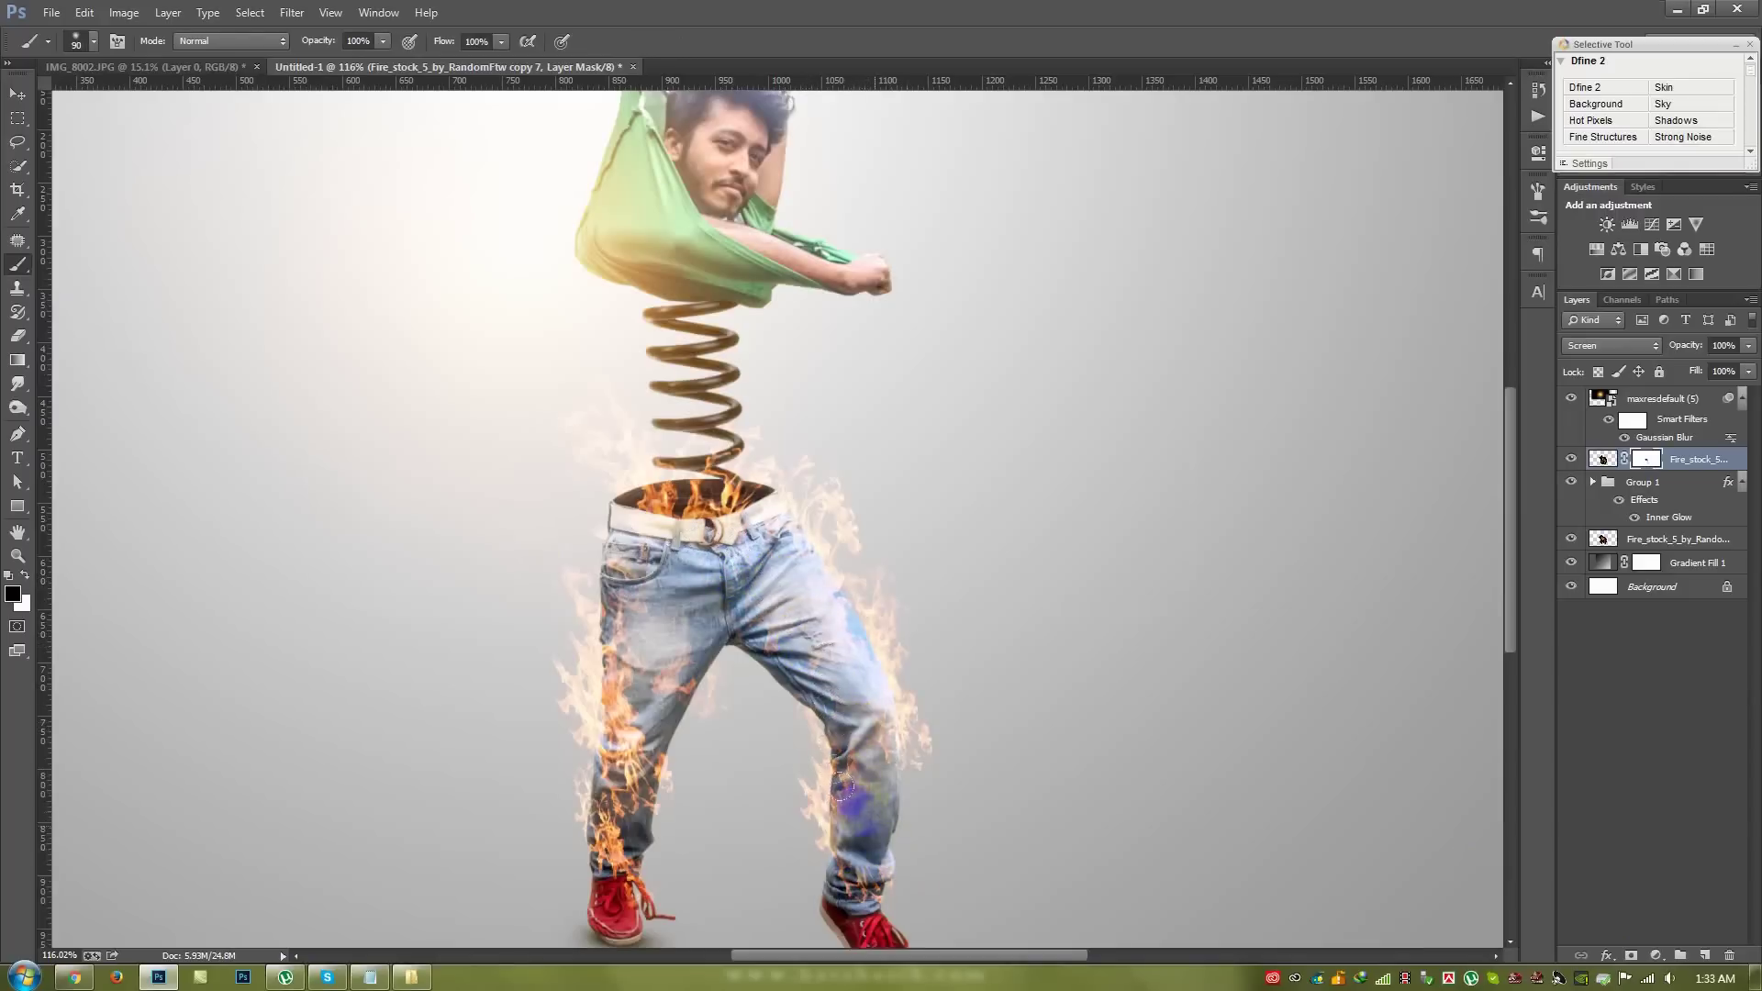
{"action": "left_click_drag", "start_coordinate": [594, 727], "coordinate": [608, 678]}
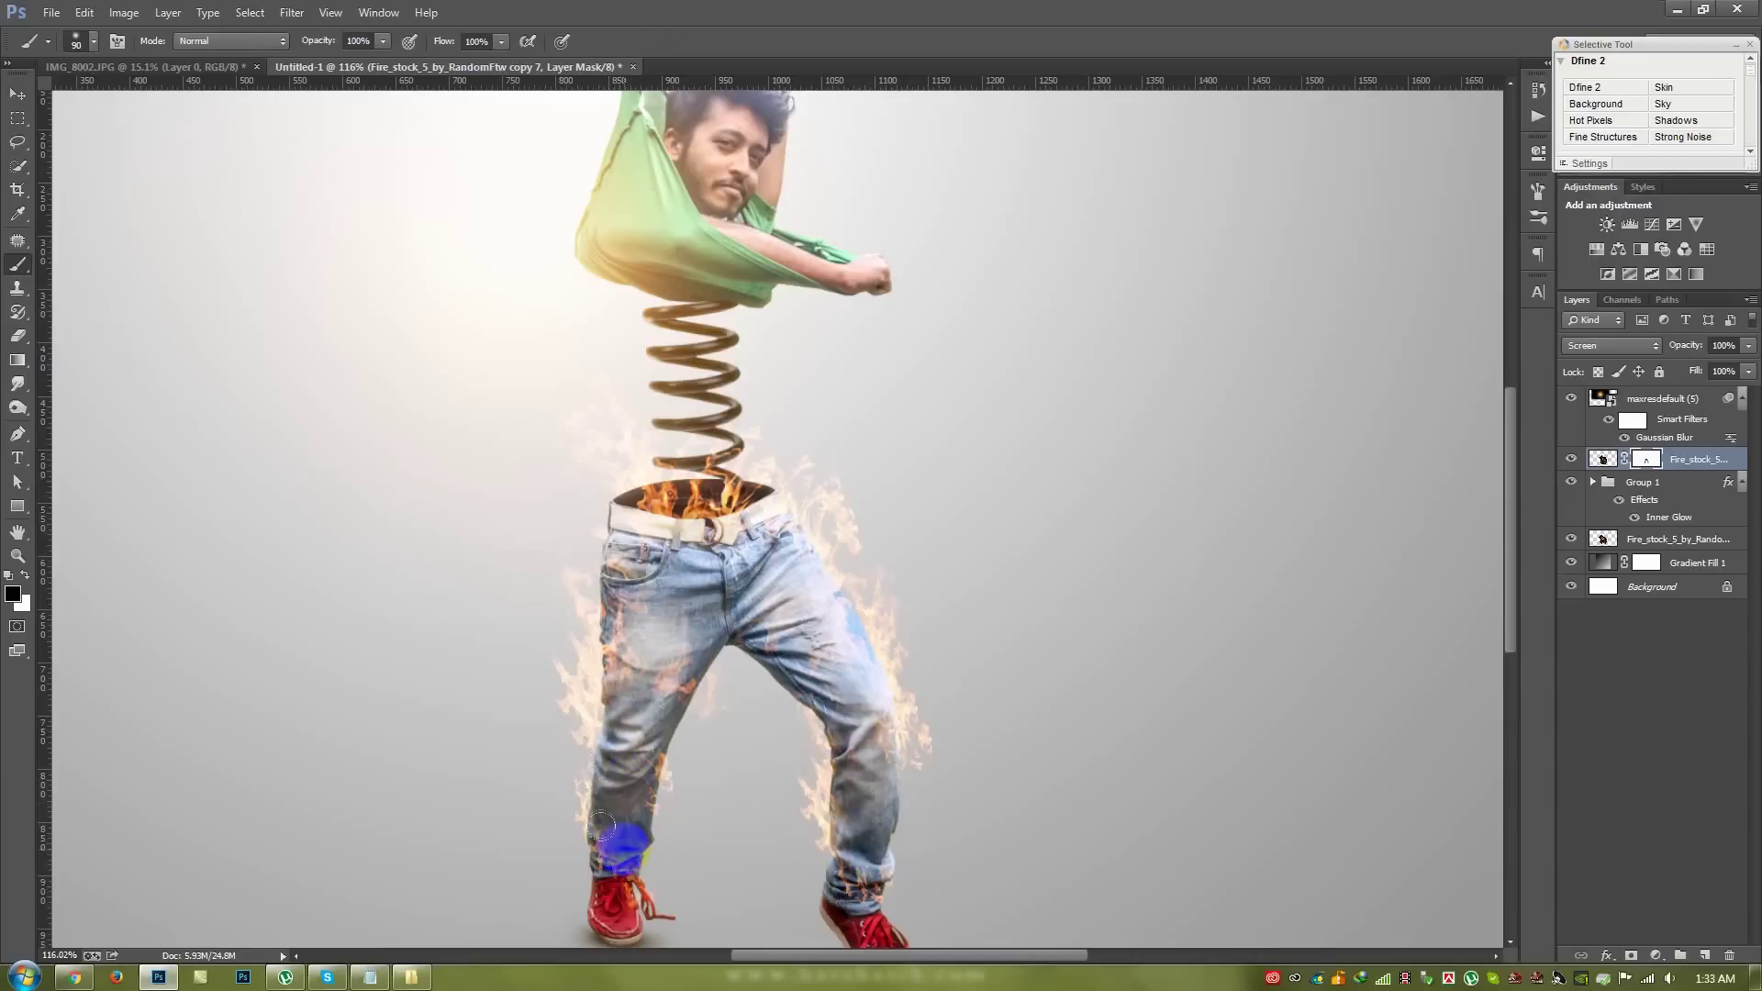
{"action": "left_click_drag", "start_coordinate": [697, 468], "coordinate": [677, 503]}
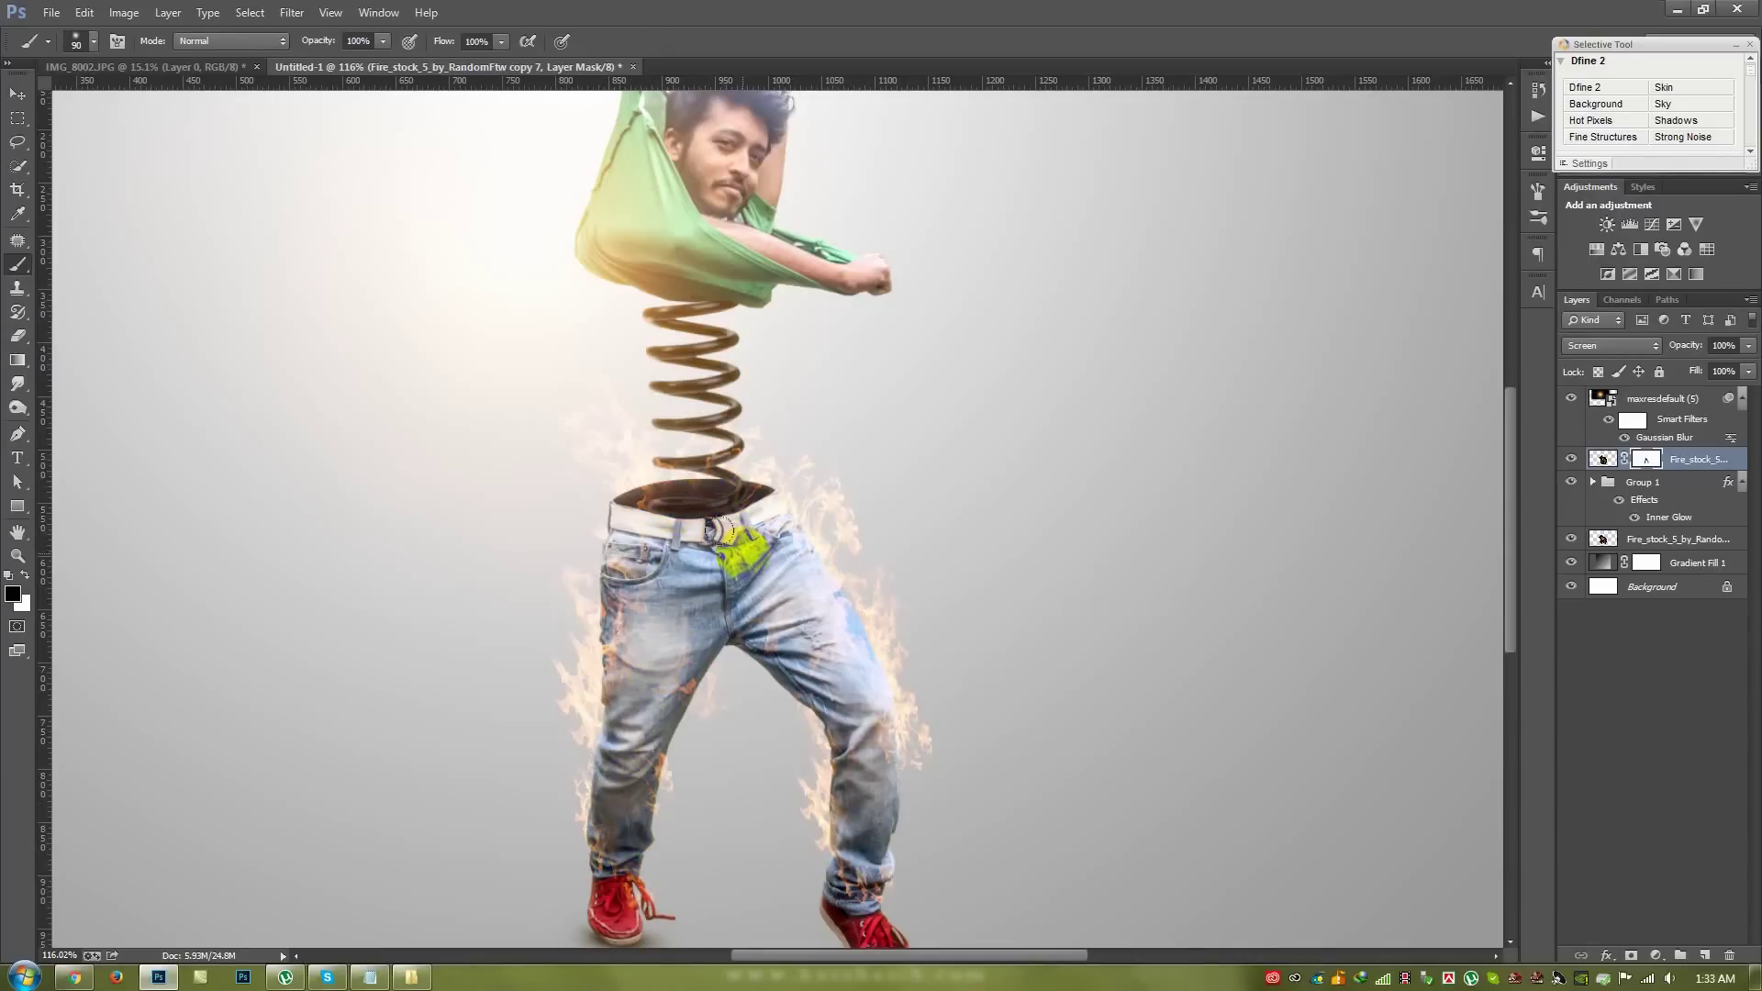
{"action": "left_click_drag", "start_coordinate": [734, 549], "coordinate": [708, 528]}
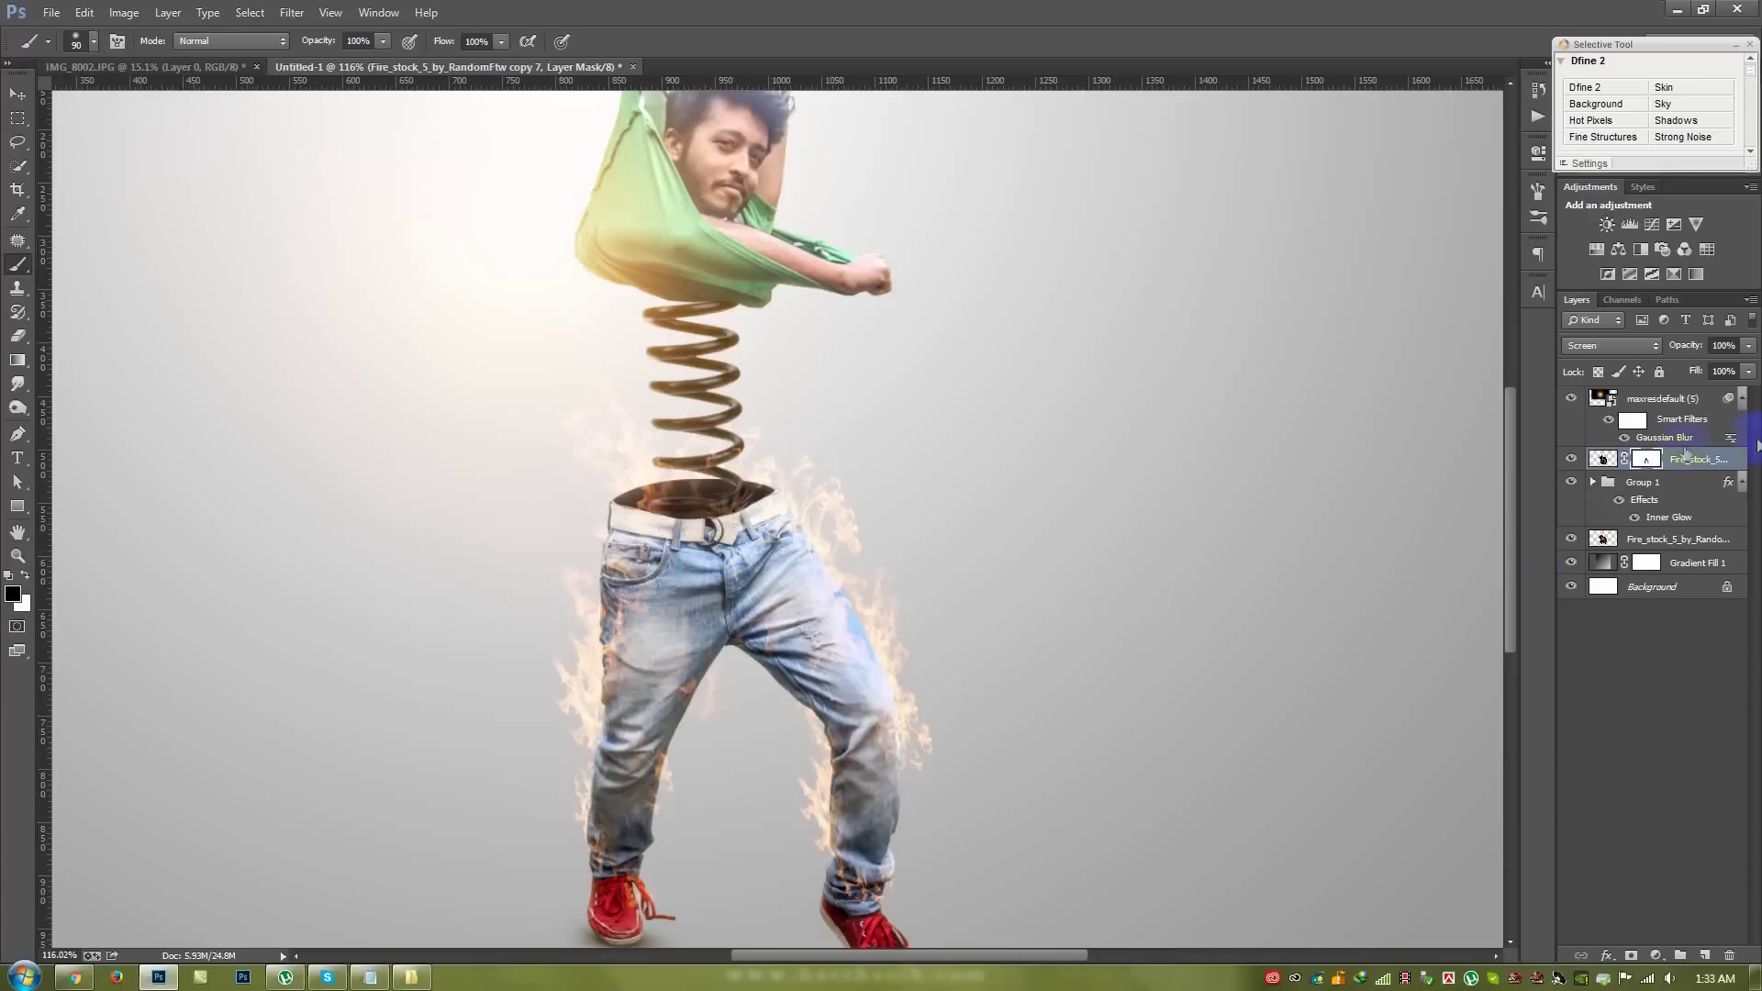
{"action": "left_click", "coordinate": [1741, 408]}
{"action": "left_click", "coordinate": [1741, 445]}
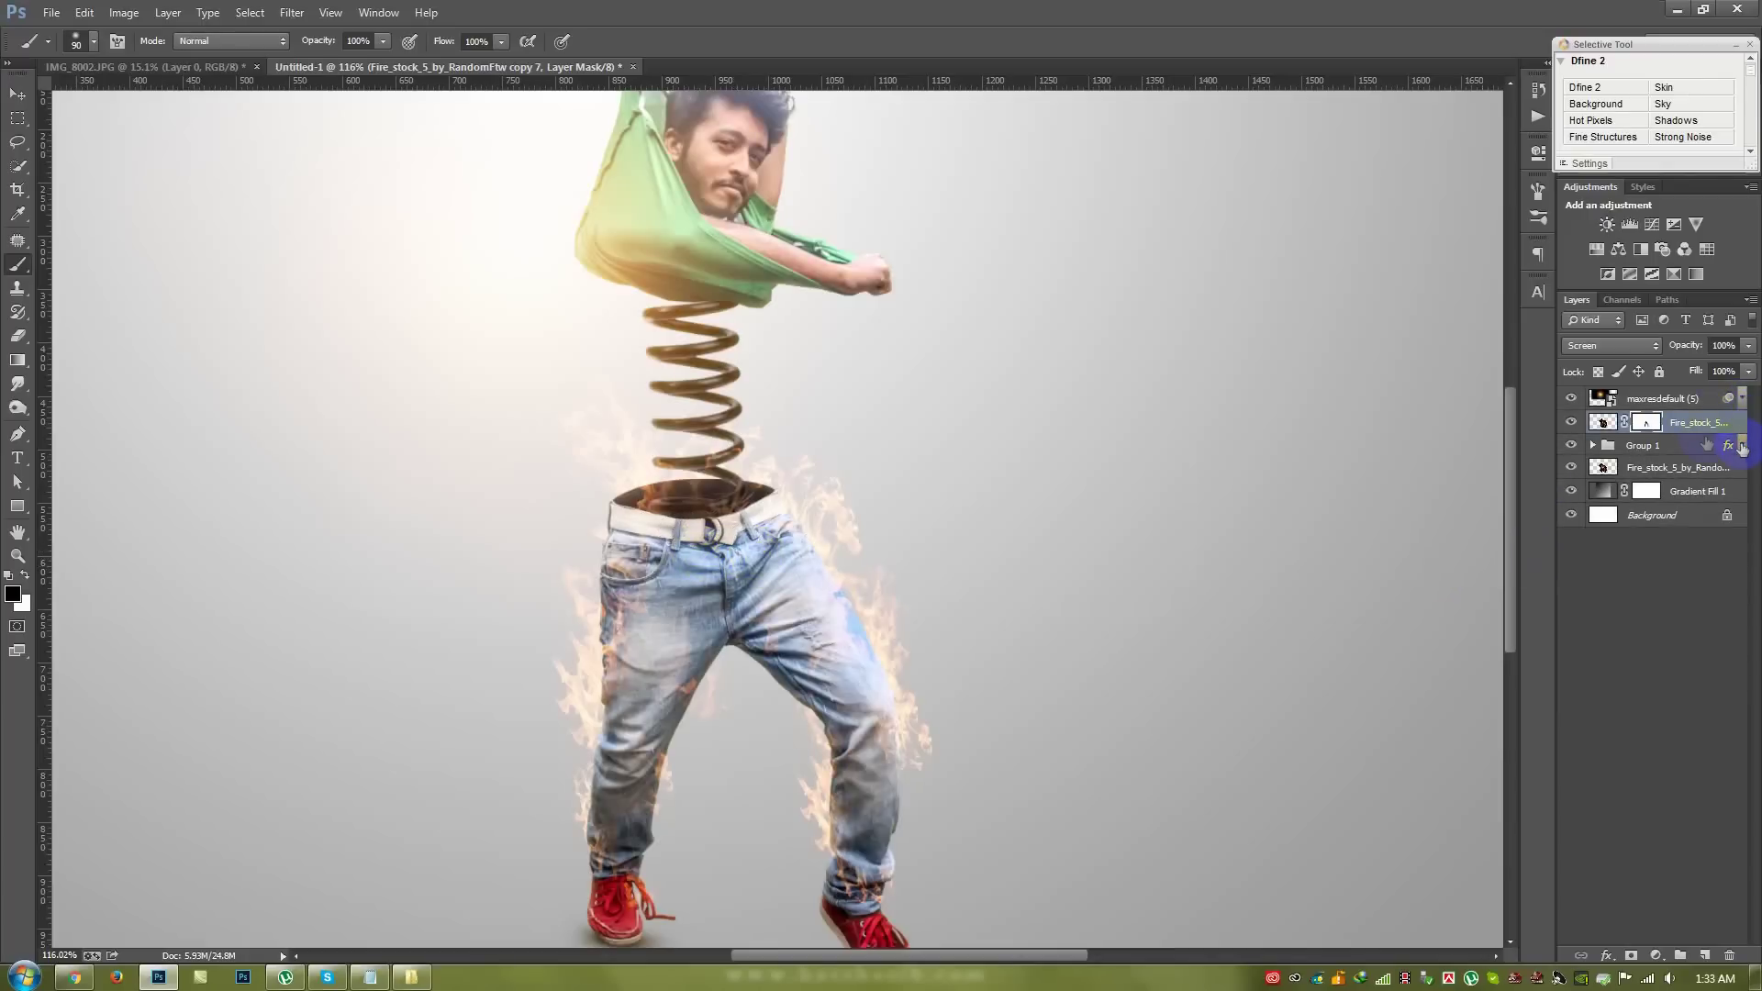
- Add a new layer and set the foreground to a bright orange based on the belt's brown
{"action": "left_click", "coordinate": [1703, 954]}
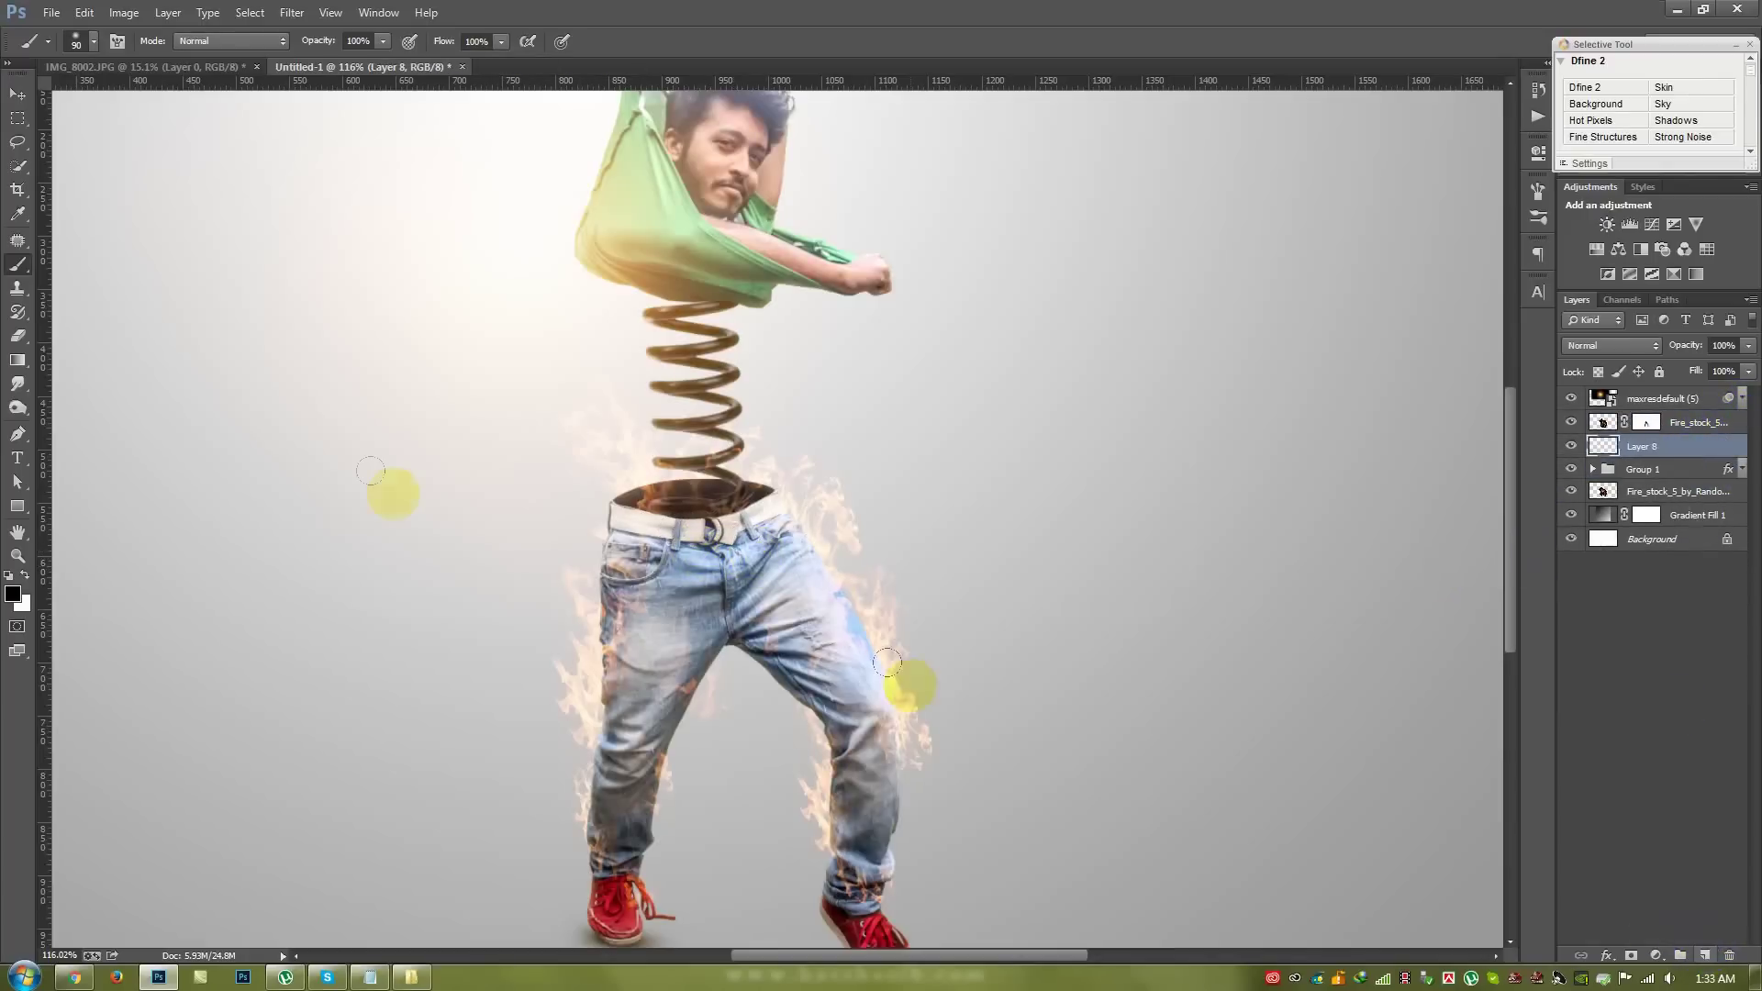
{"action": "left_click", "coordinate": [18, 215]}
{"action": "left_click", "coordinate": [701, 489]}
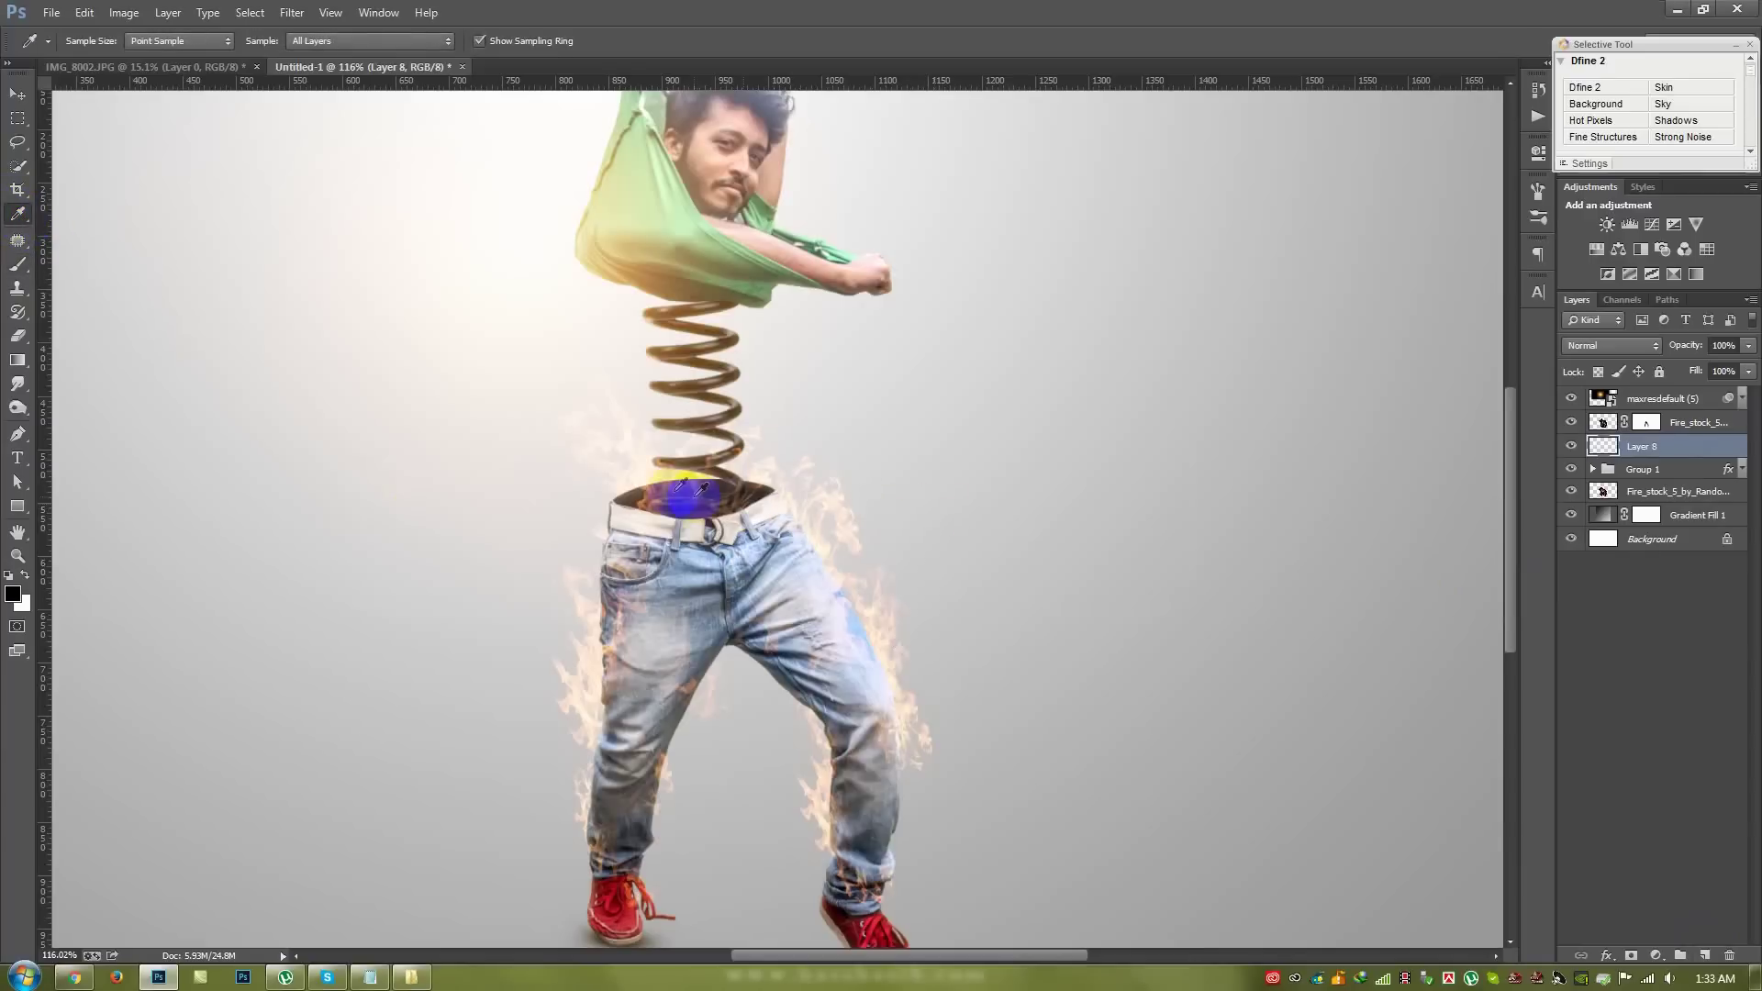
{"action": "left_click", "coordinate": [653, 484]}
{"action": "left_click", "coordinate": [13, 594]}
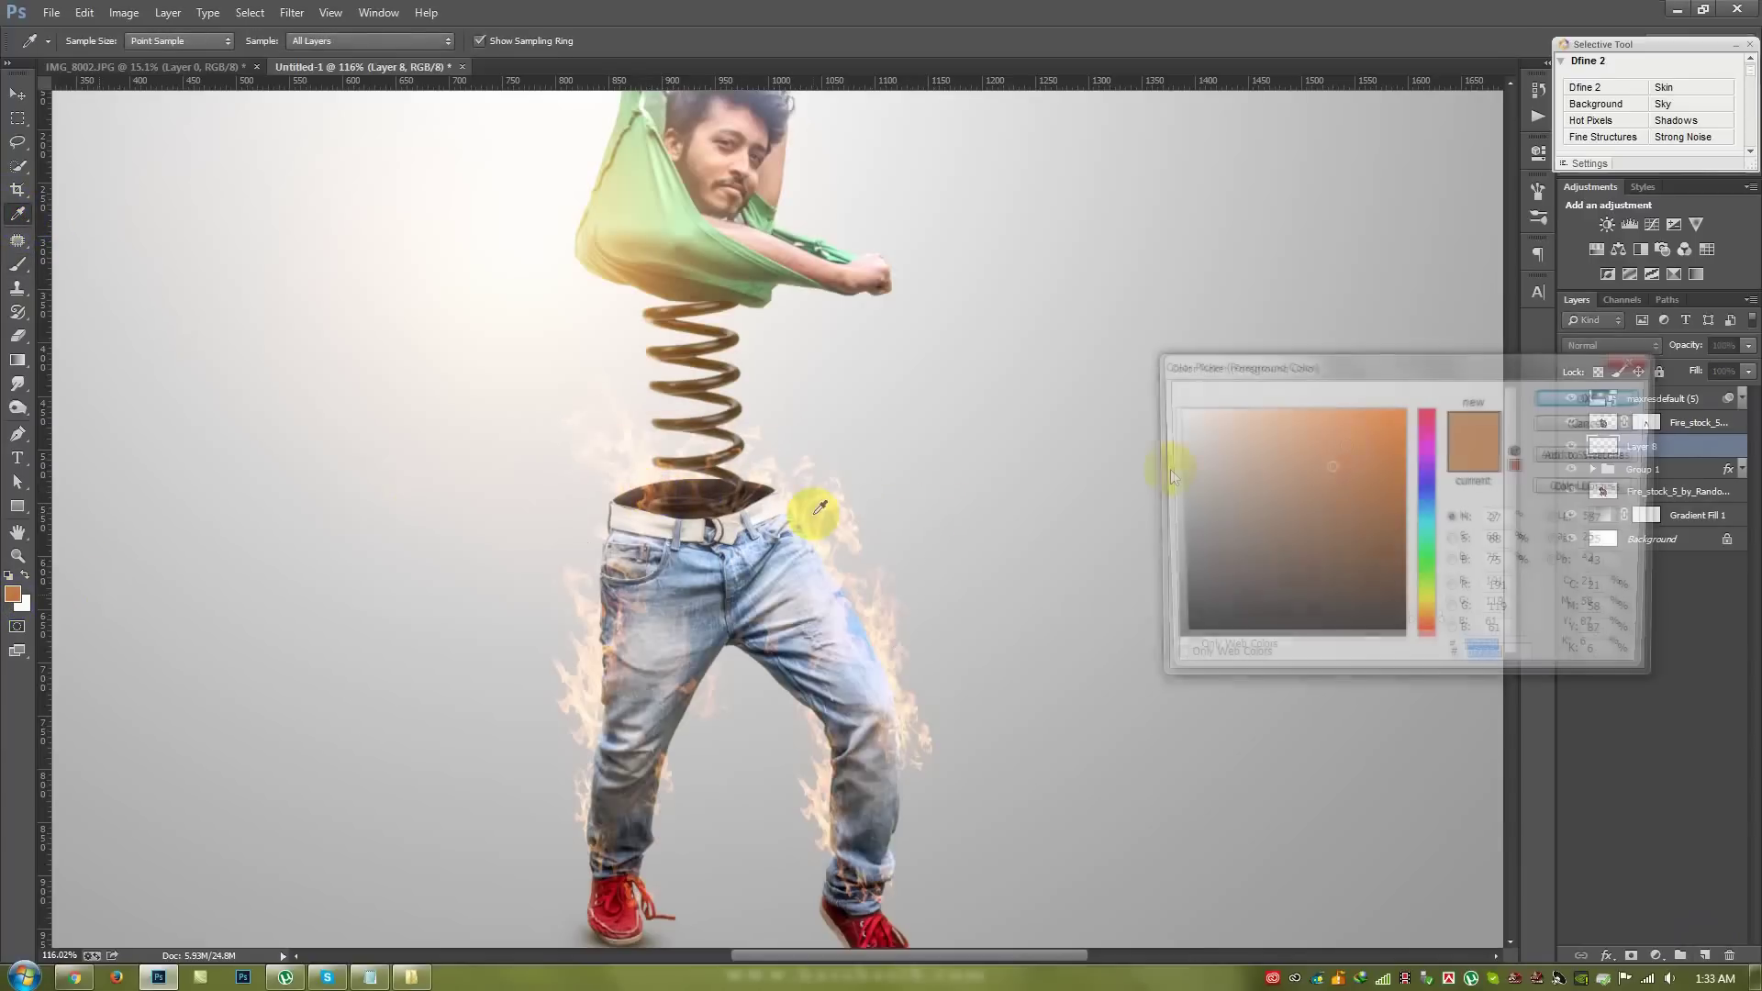
{"action": "left_click_drag", "start_coordinate": [1379, 452], "coordinate": [1404, 409]}
{"action": "left_click", "coordinate": [1592, 397]}
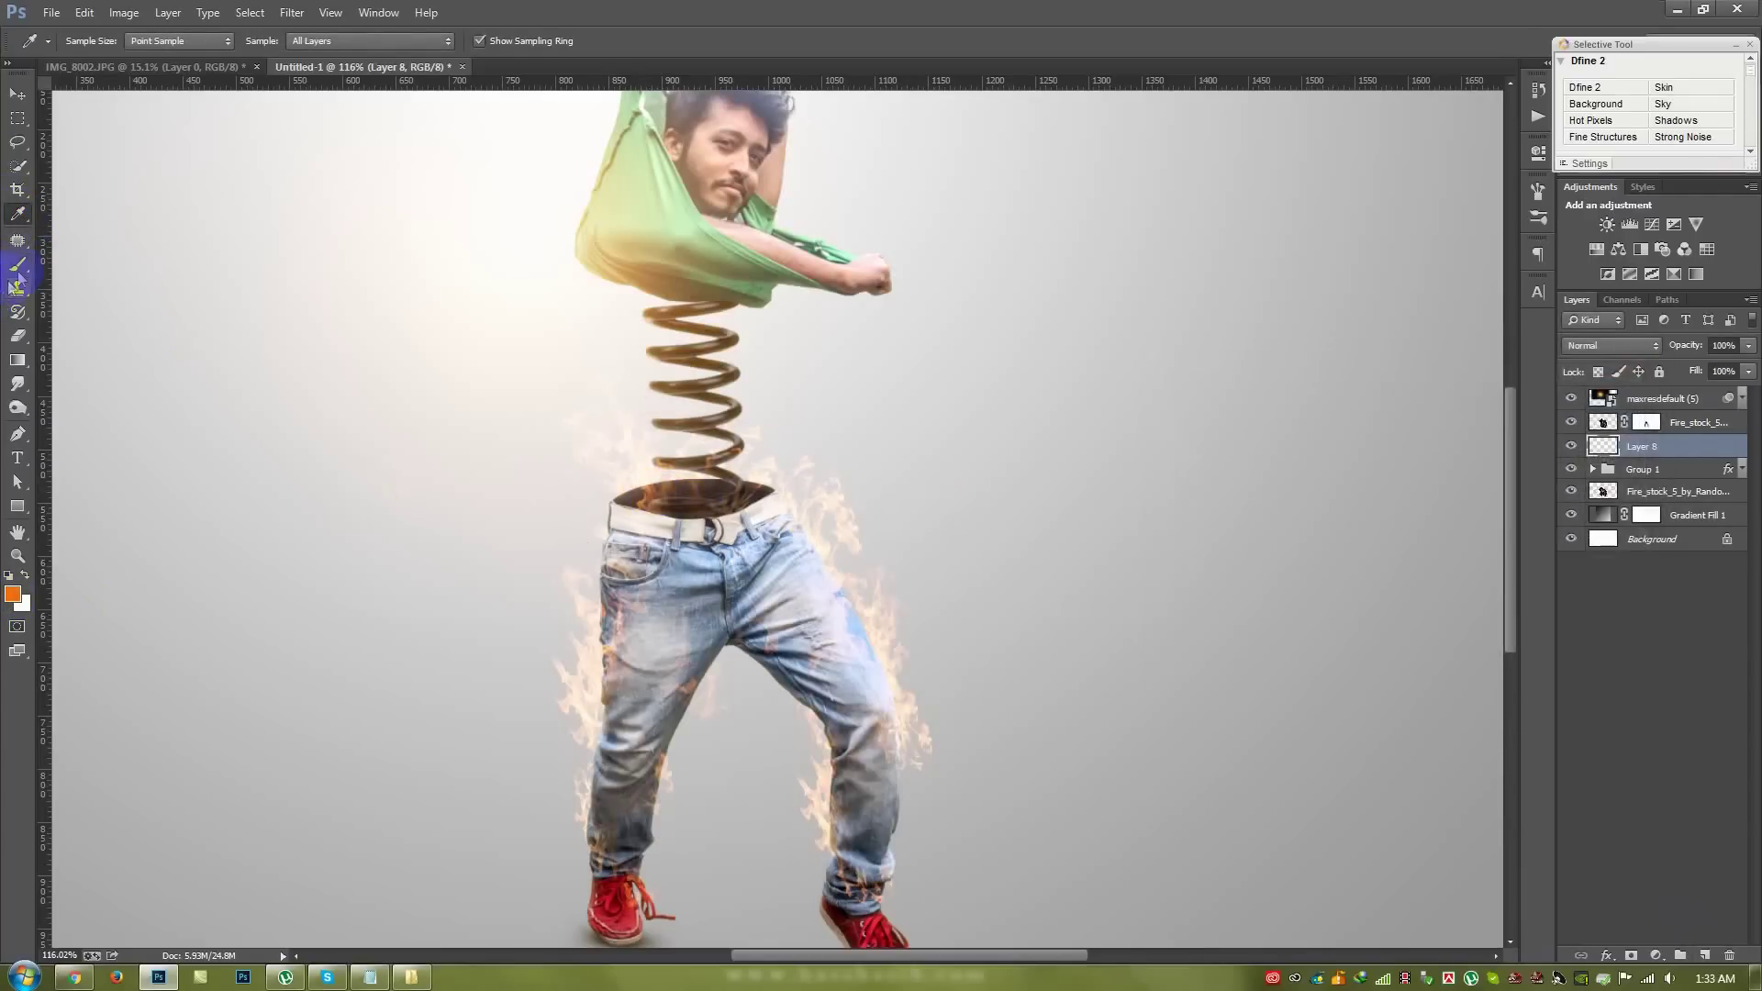
- Brush orange over the jeans and lower shirt and set the layer to Color blending
{"action": "key", "text": "b"}
{"action": "mouse_move", "coordinate": [622, 593]}
{"action": "left_mouse_down"}
{"action": "mouse_move", "coordinate": [672, 544]}
{"action": "mouse_move", "coordinate": [676, 613]}
{"action": "left_mouse_up"}
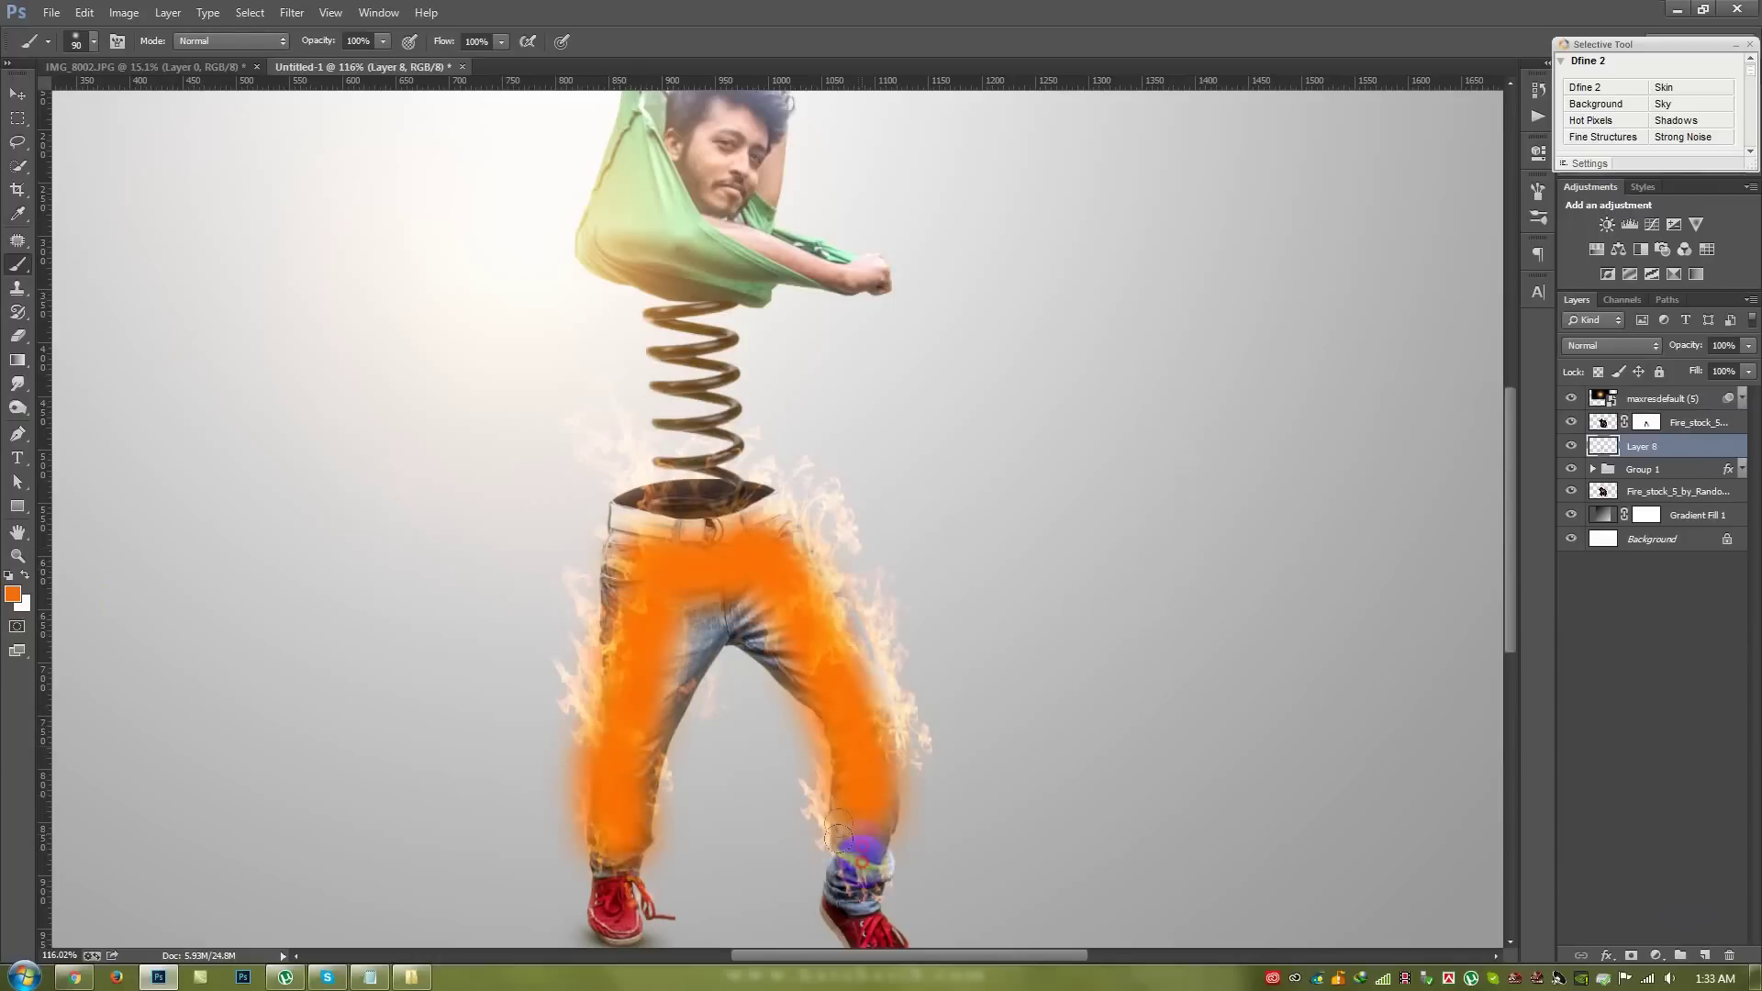
{"action": "mouse_move", "coordinate": [725, 293]}
{"action": "left_mouse_down"}
{"action": "mouse_move", "coordinate": [594, 150]}
{"action": "mouse_move", "coordinate": [700, 275]}
{"action": "left_mouse_up"}
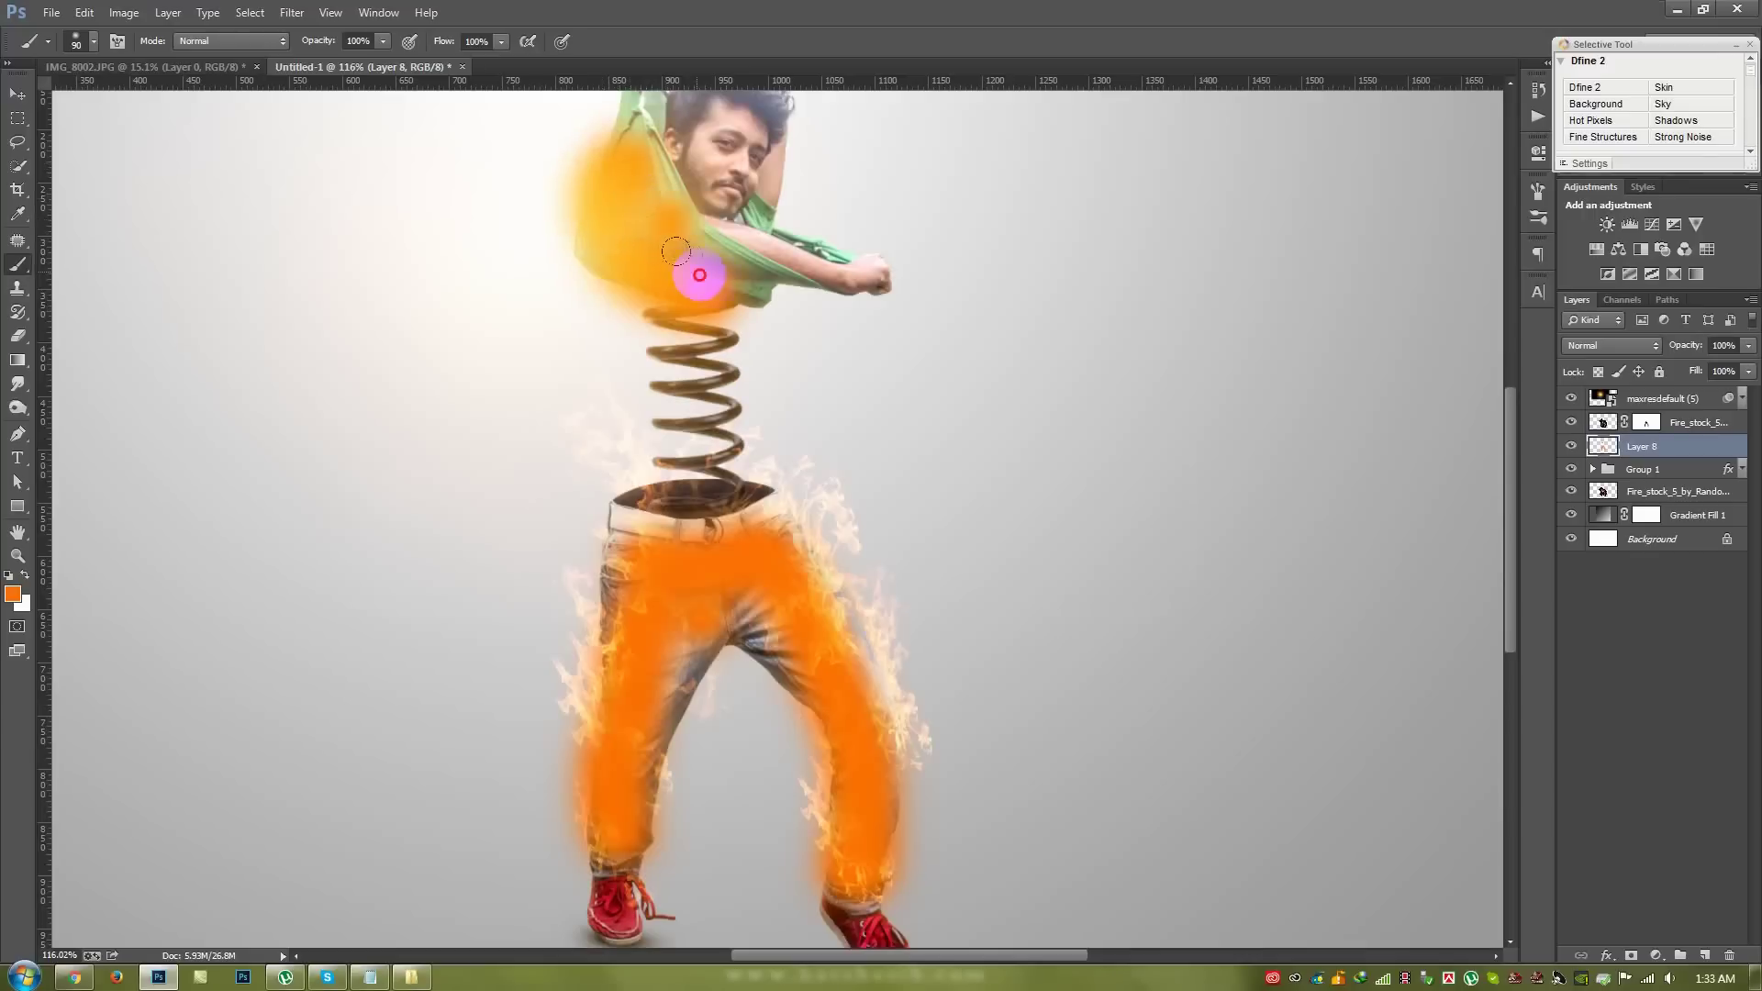
{"action": "left_click", "coordinate": [1643, 343]}
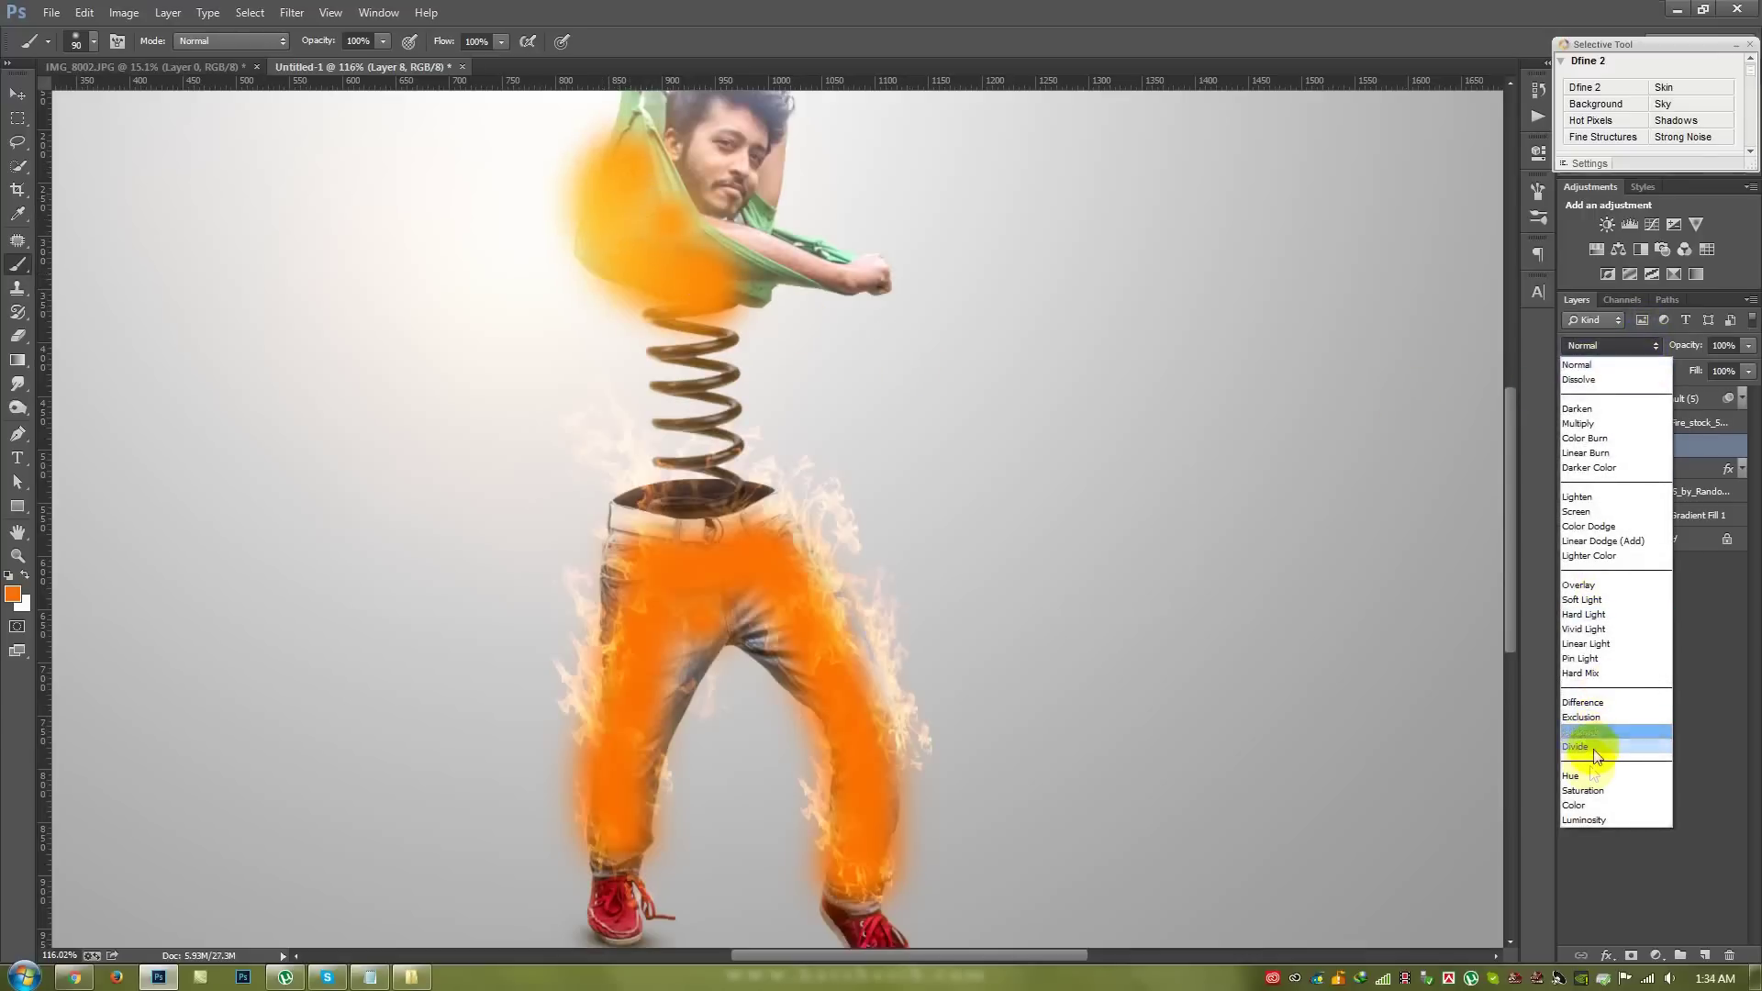
{"action": "left_click", "coordinate": [1575, 805]}
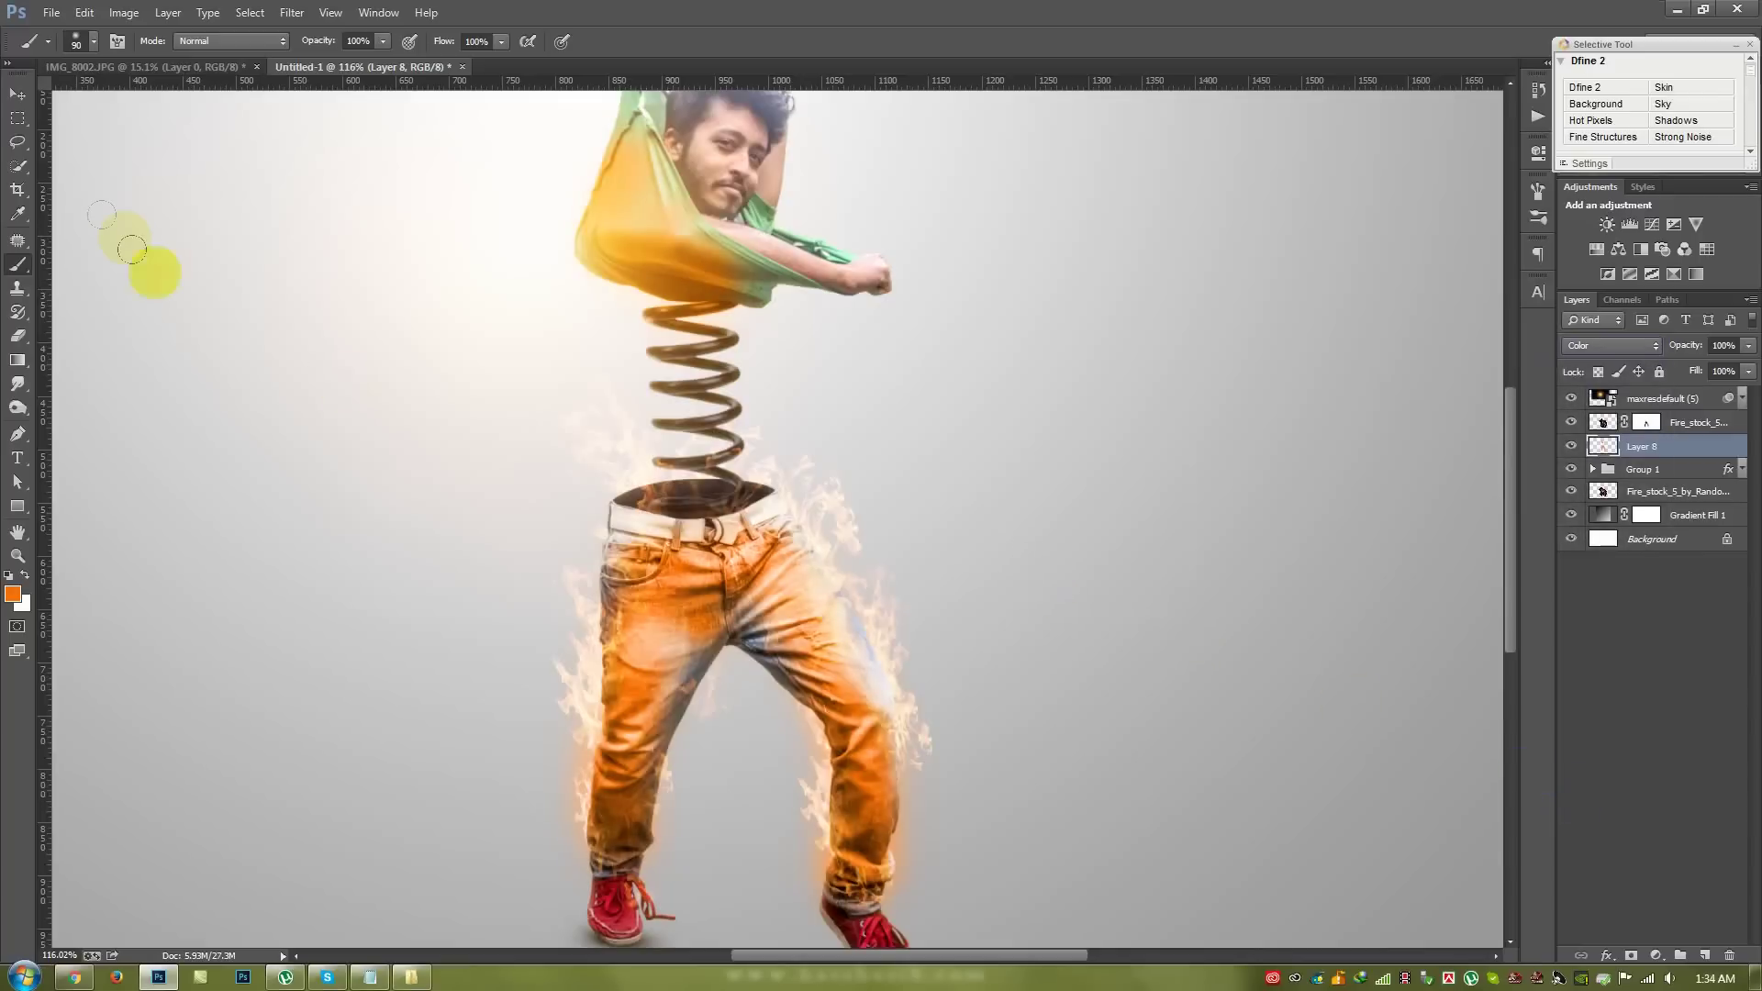
{"action": "left_click", "coordinate": [17, 93]}
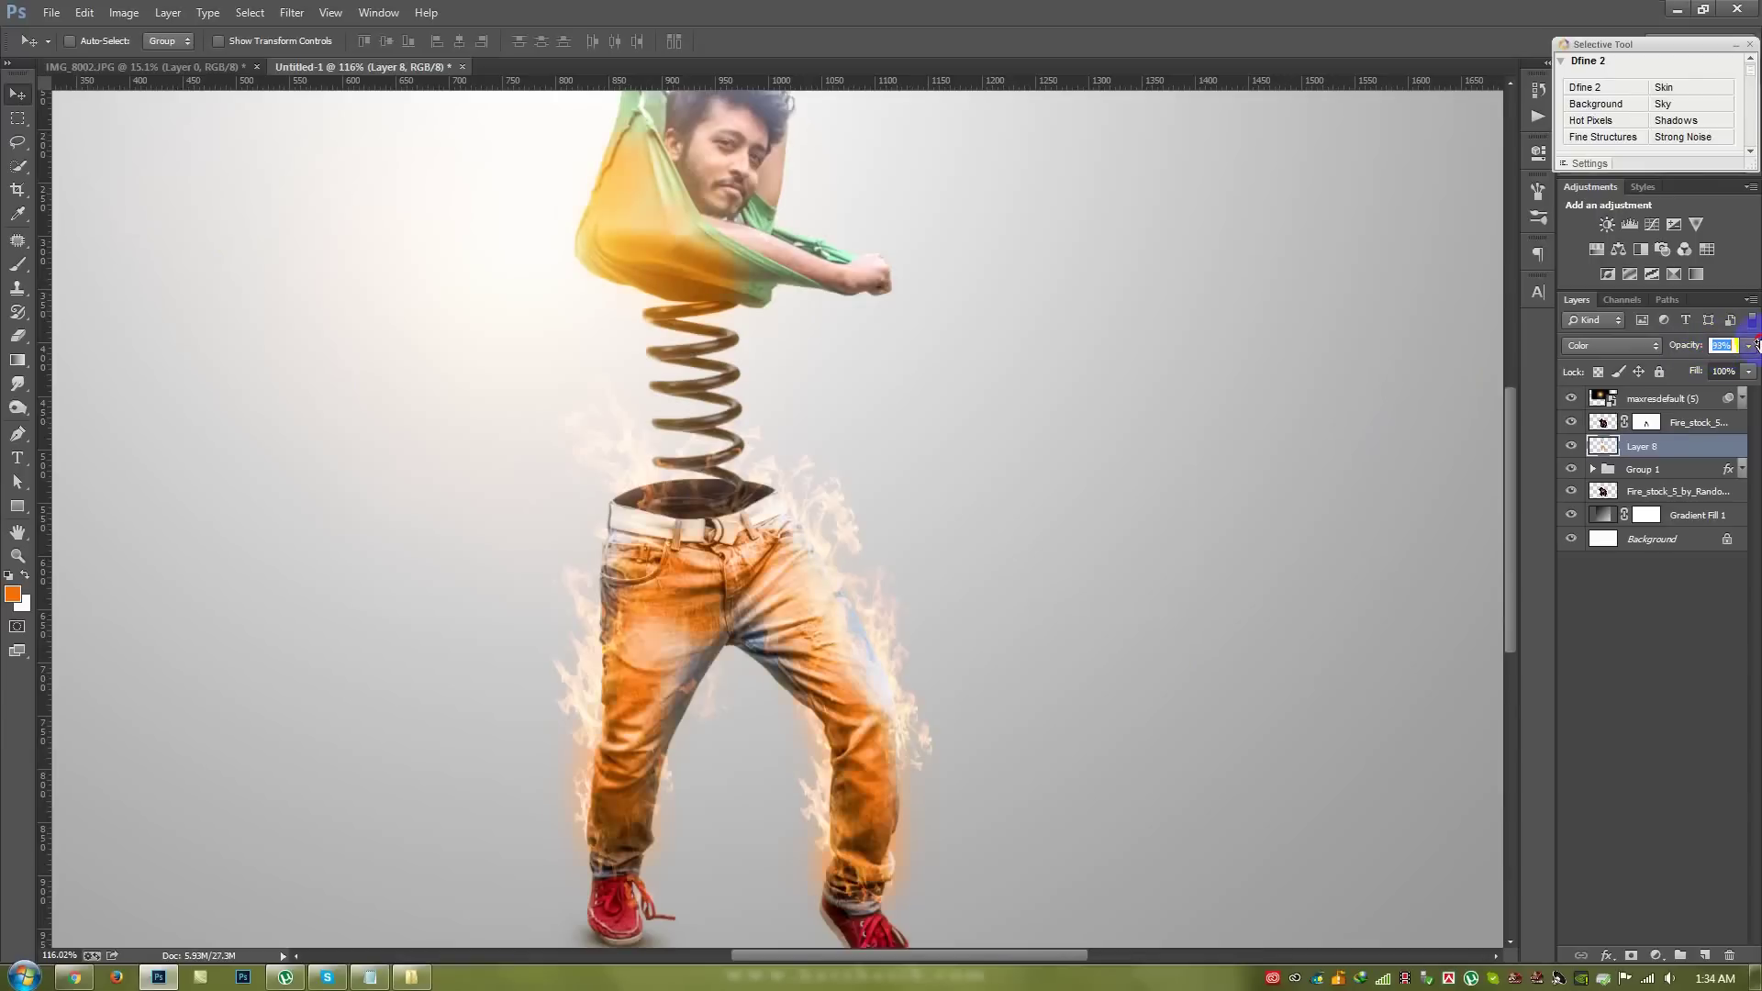
- With a size-150 brush at 29% opacity, paint orange glow over the right hip flames
{"action": "scroll", "coordinate": [967, 661], "scroll_direction": "up", "scroll_amount": 3}
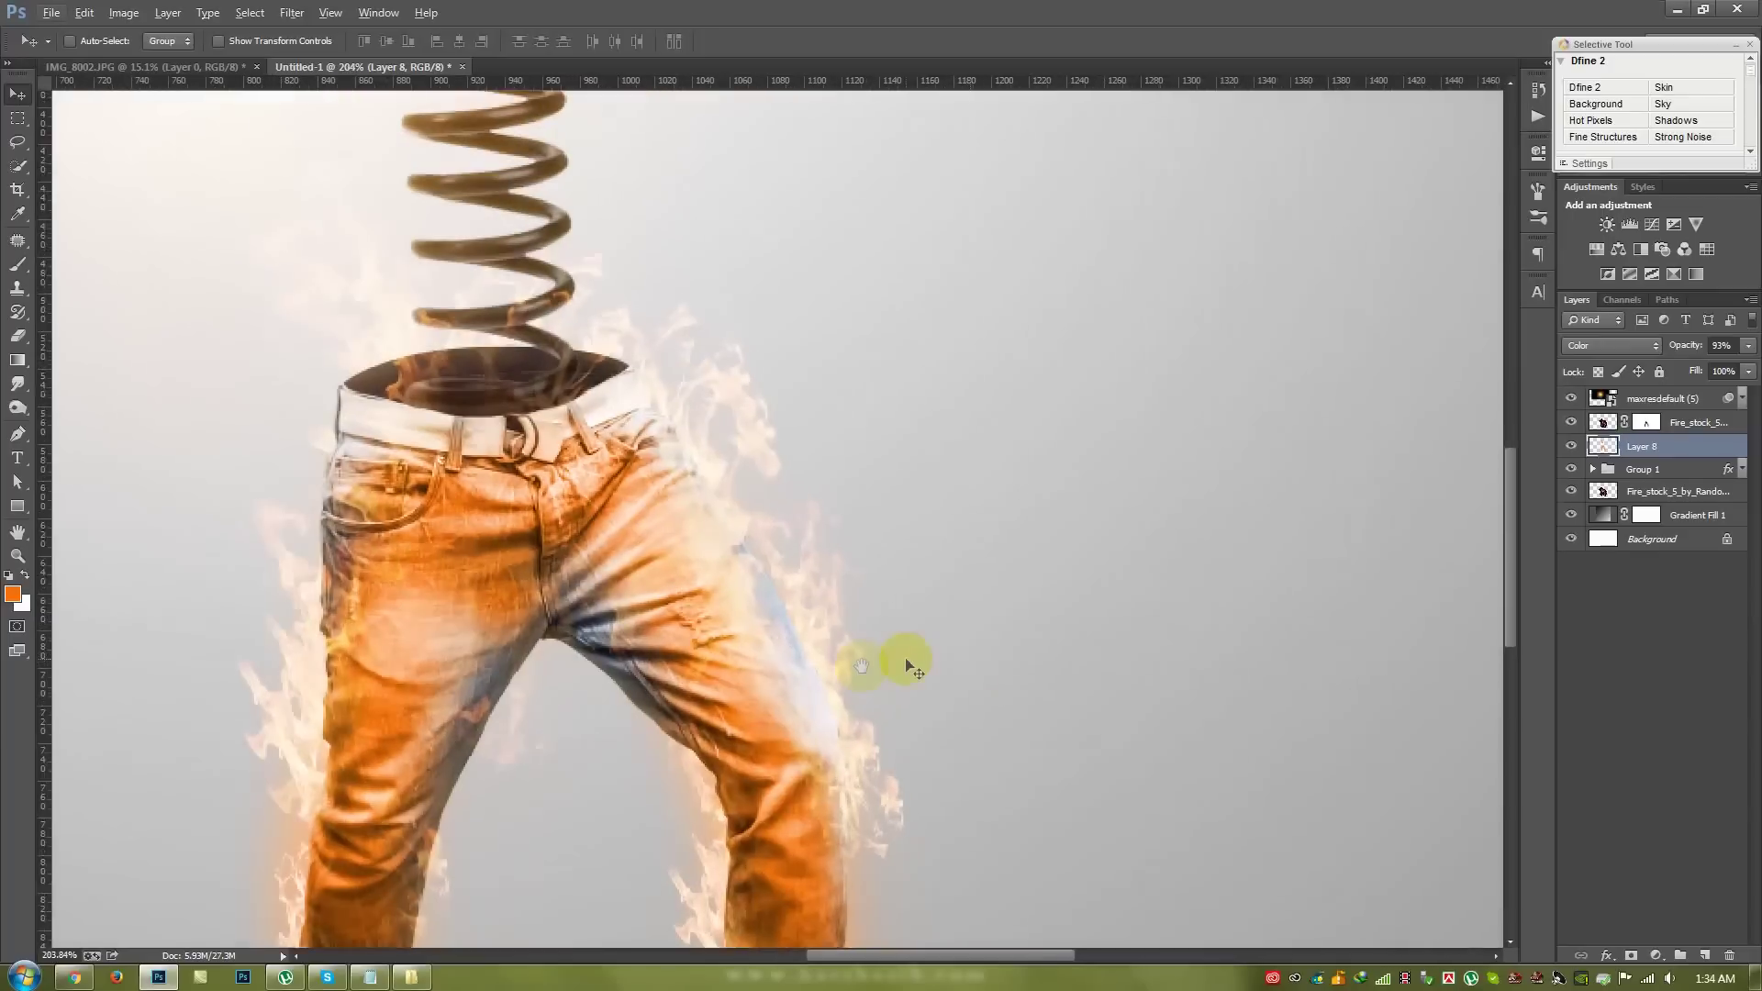
{"action": "scroll", "coordinate": [908, 661], "scroll_direction": "up", "scroll_amount": 2}
{"action": "left_click", "coordinate": [18, 264]}
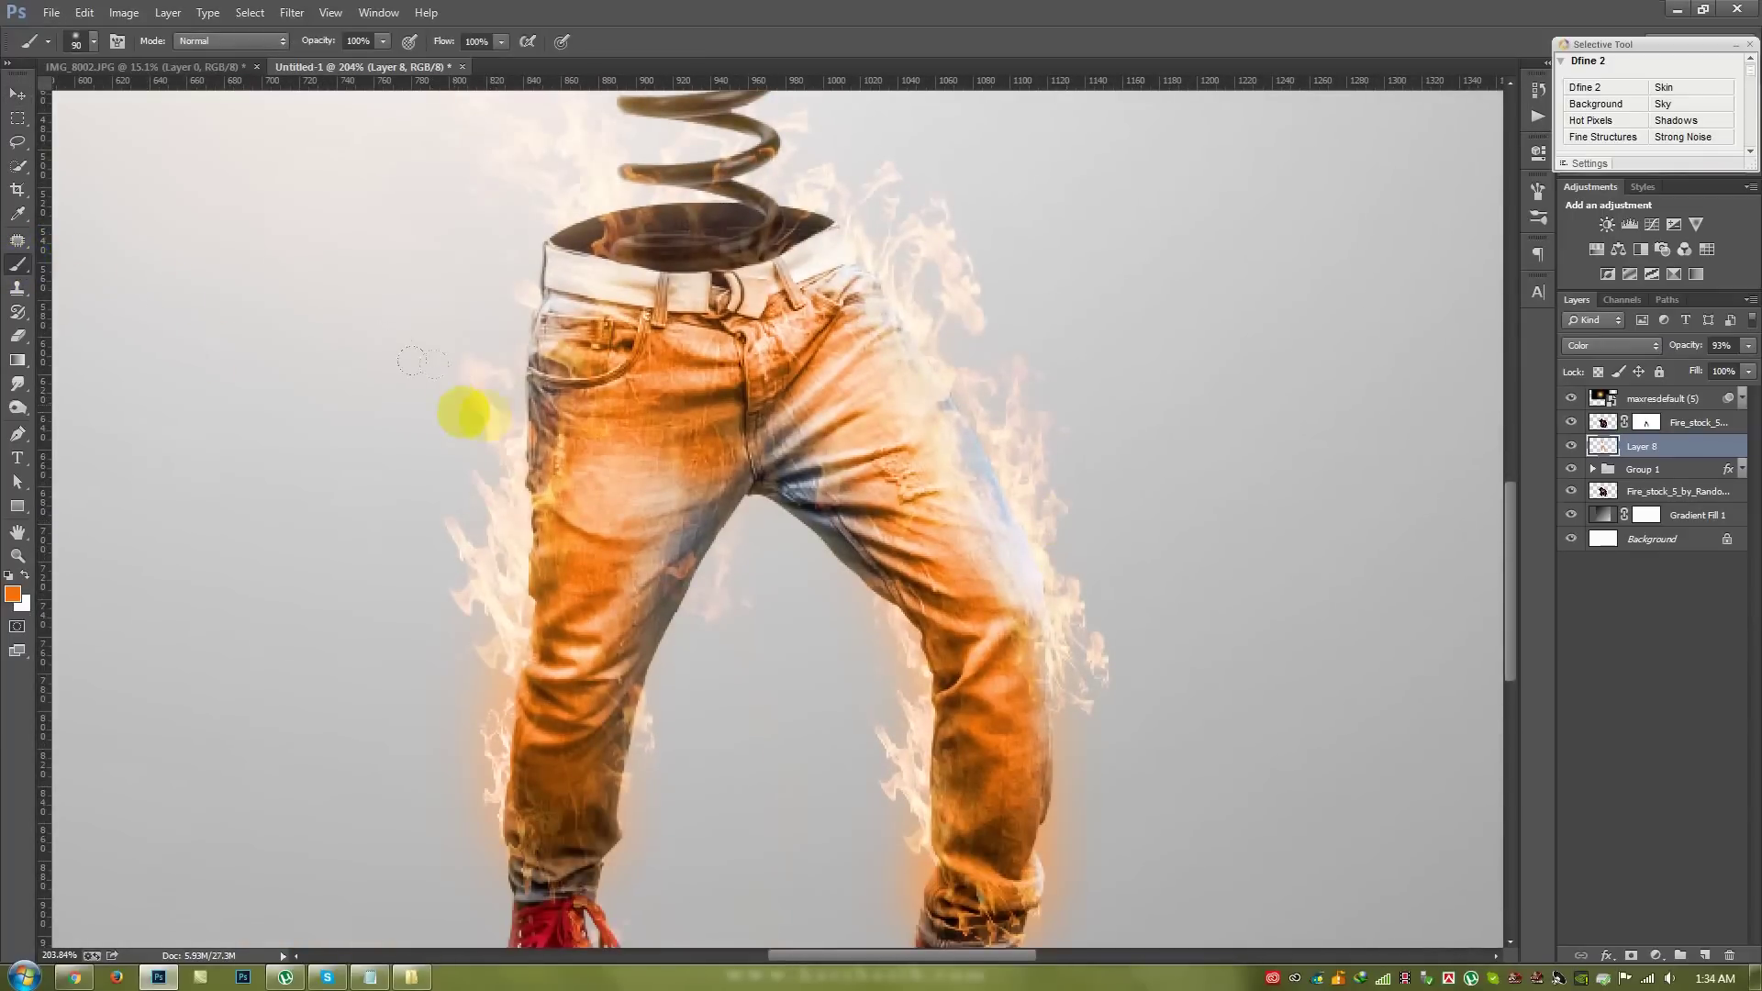
{"action": "key", "text": "bracketright"}
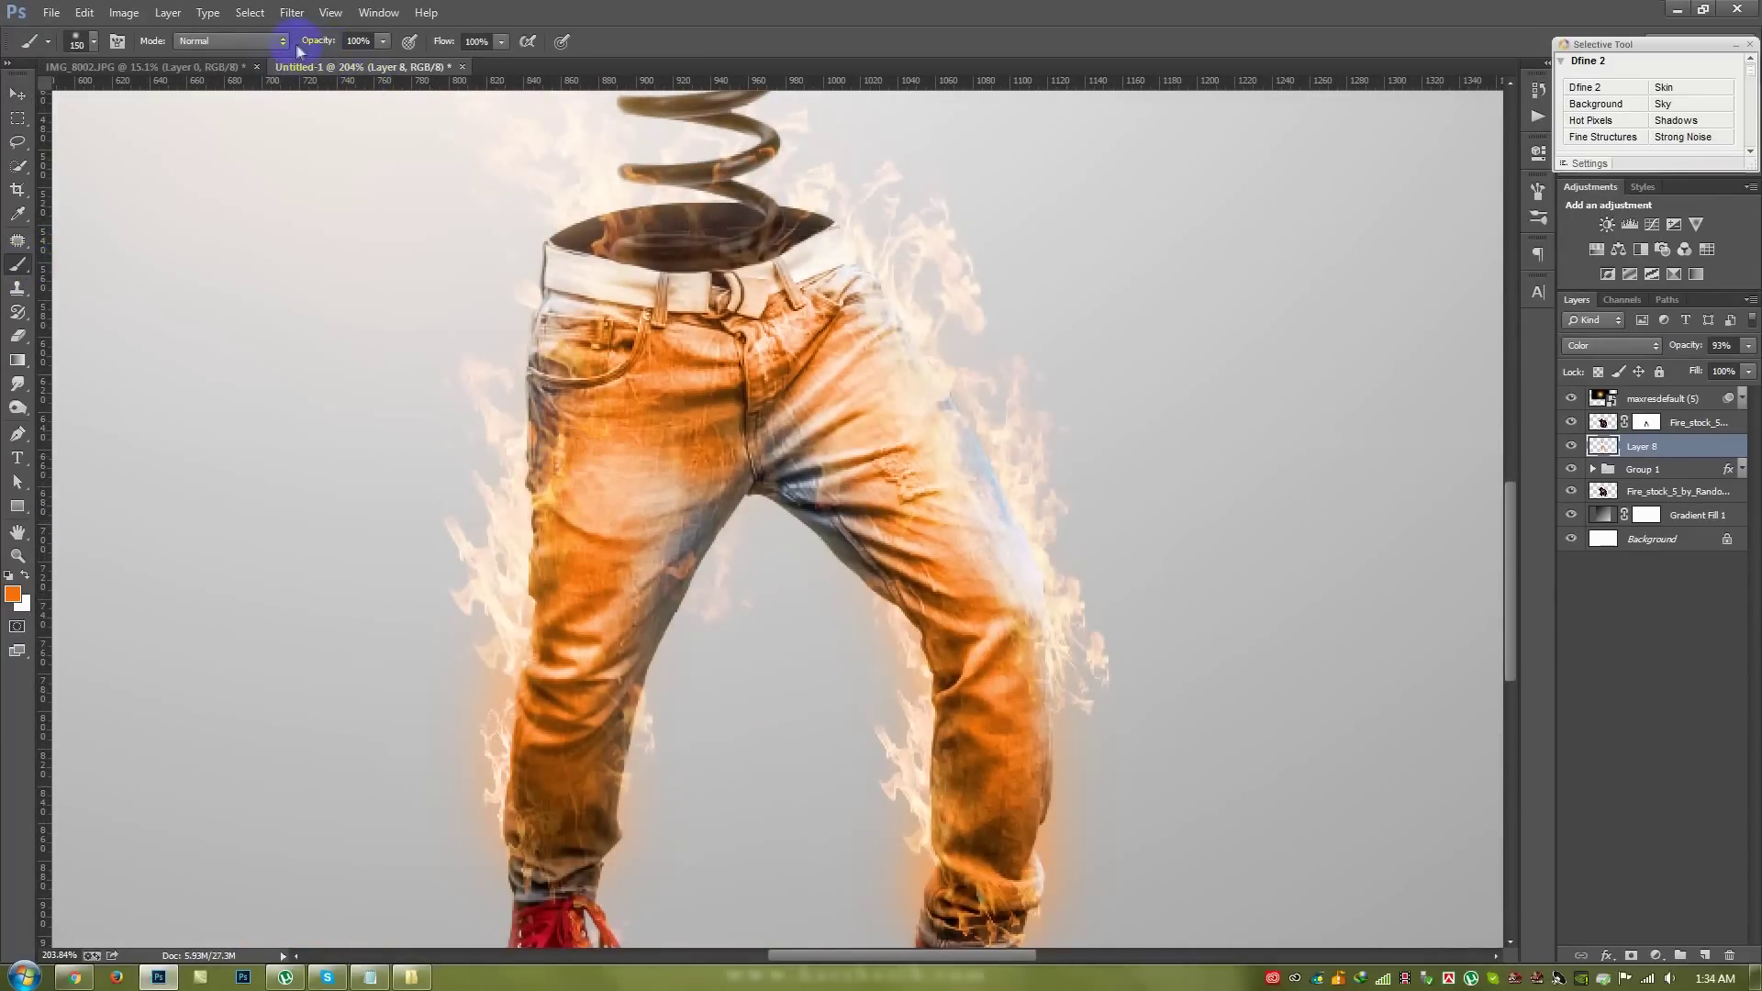
{"action": "left_click", "coordinate": [518, 410]}
{"action": "left_click_drag", "start_coordinate": [1007, 461], "coordinate": [930, 397]}
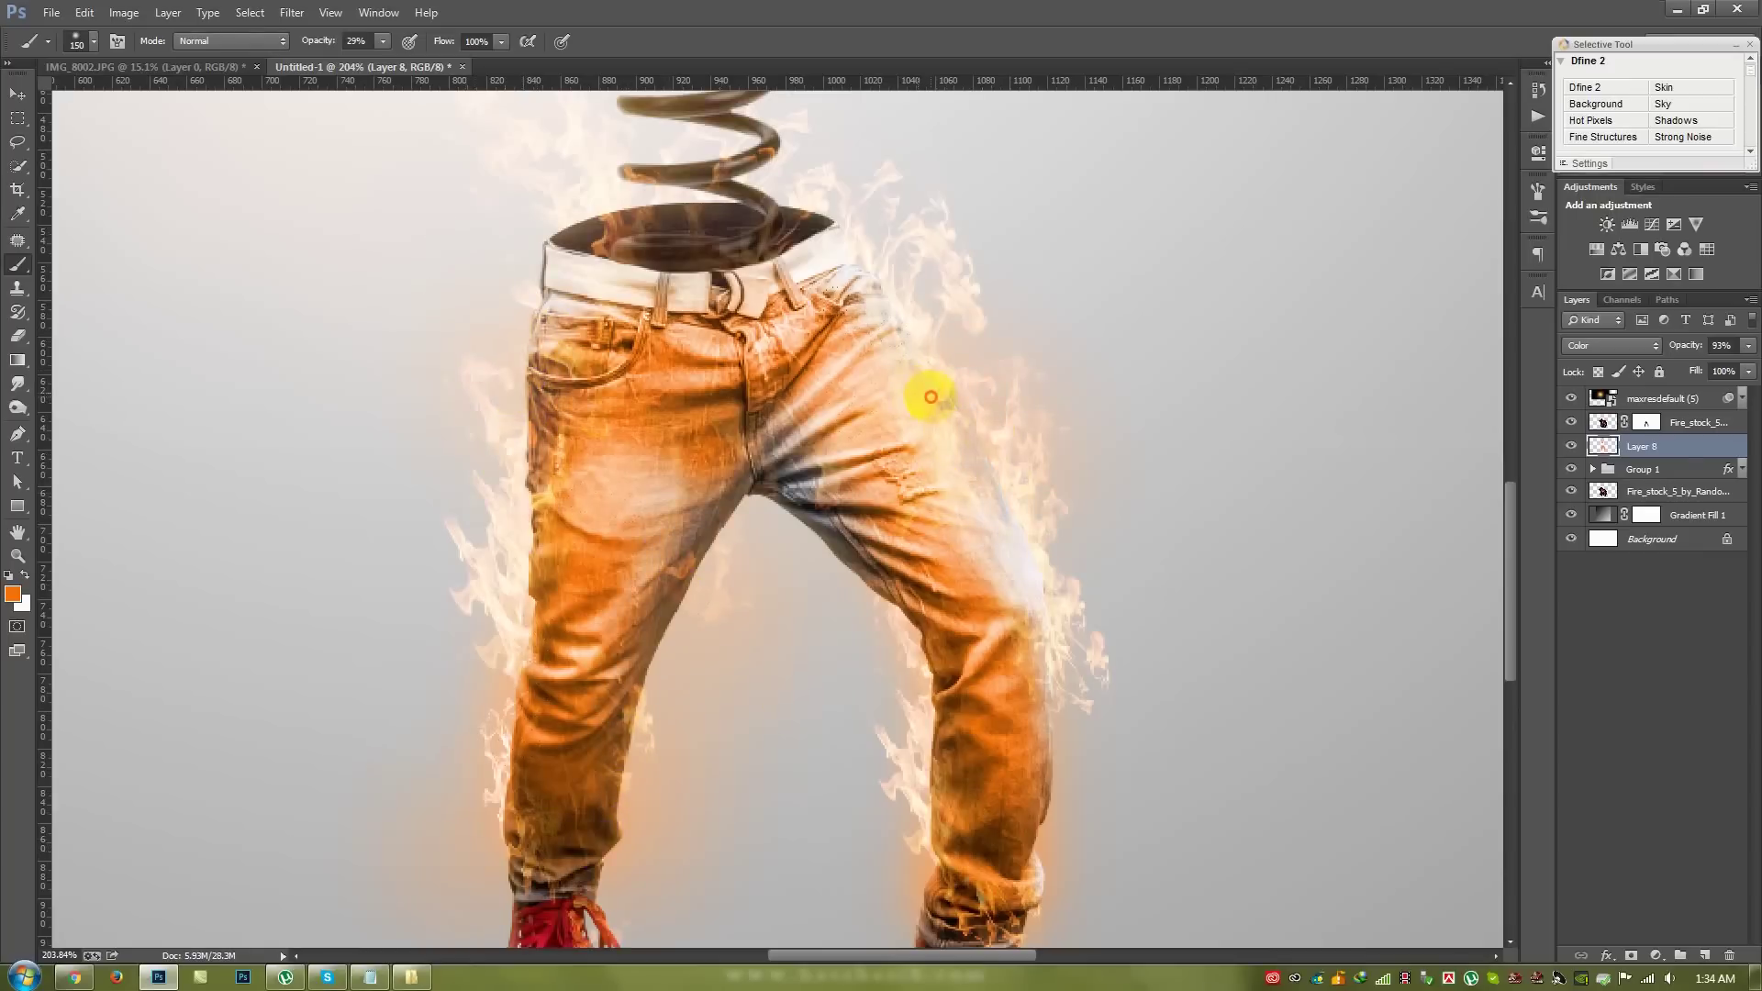
- Paint orange along the right leg's edge and up the left leg, then duplicate Layer 8
{"action": "scroll", "coordinate": [1000, 785], "scroll_direction": "down", "scroll_amount": 3}
{"action": "scroll", "coordinate": [609, 570], "scroll_direction": "up", "scroll_amount": 2}
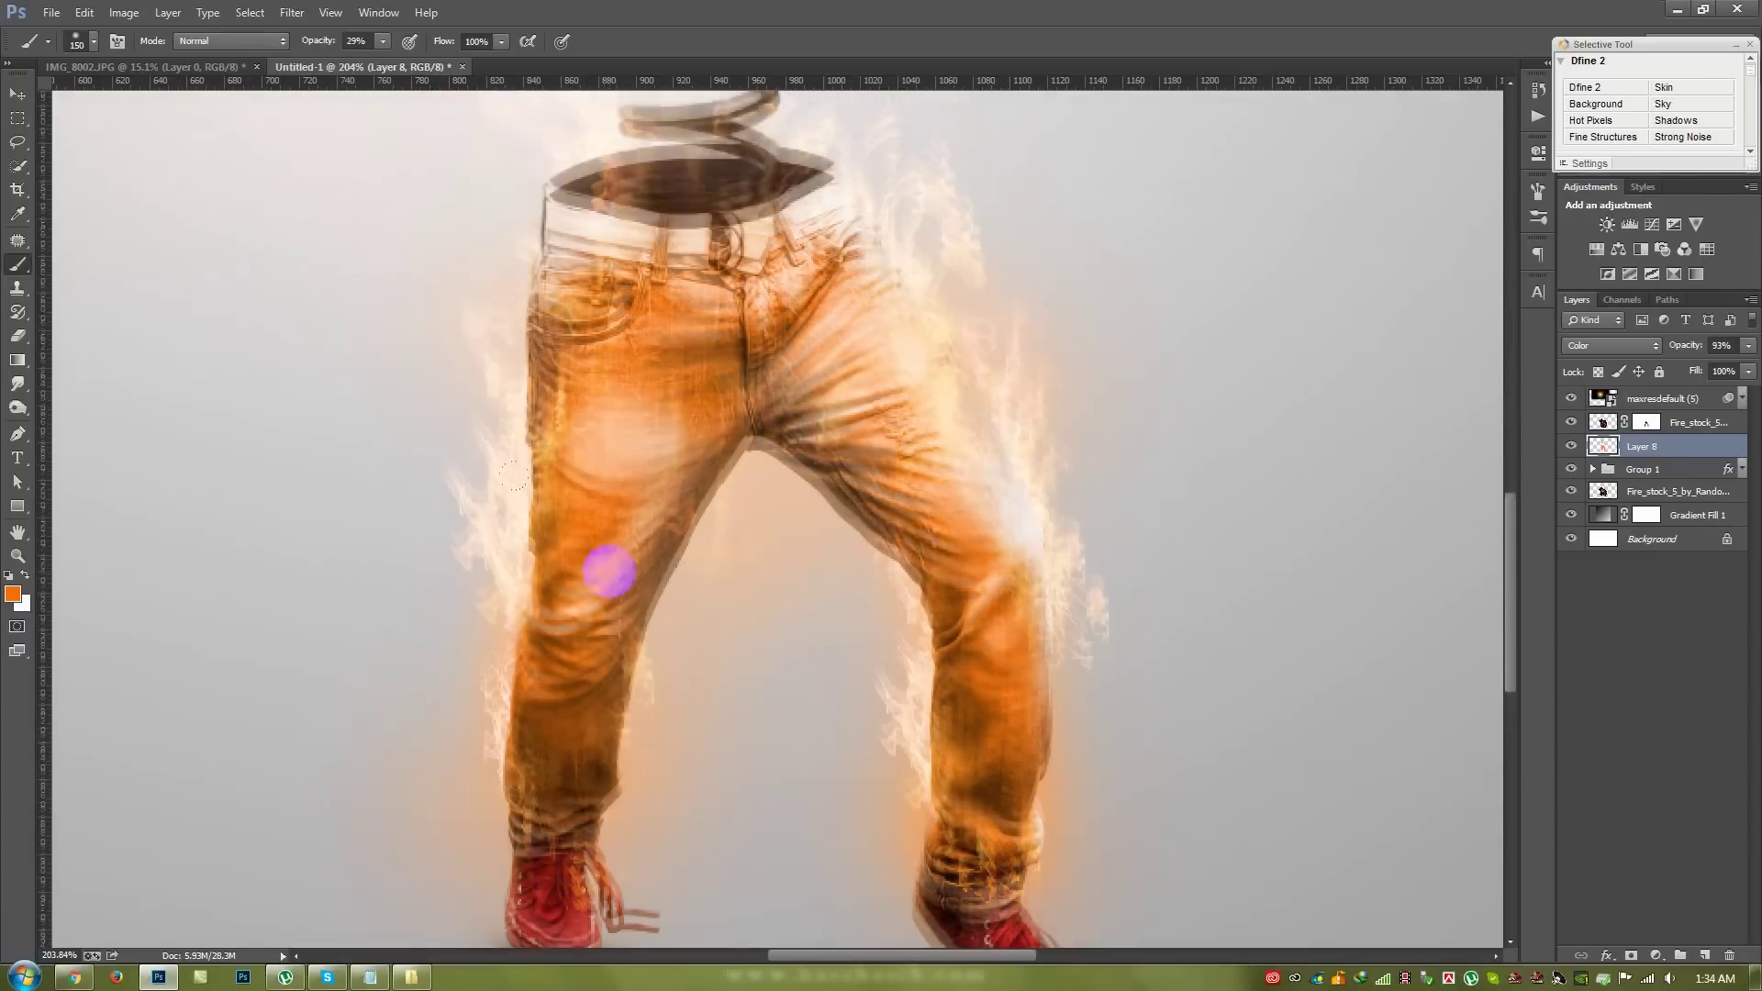
{"action": "scroll", "coordinate": [642, 458], "scroll_direction": "up", "scroll_amount": 3}
{"action": "scroll", "coordinate": [926, 413], "scroll_direction": "up", "scroll_amount": 3}
{"action": "scroll", "coordinate": [716, 321], "scroll_direction": "up", "scroll_amount": 1}
{"action": "scroll", "coordinate": [688, 330], "scroll_direction": "up", "scroll_amount": 1}
{"action": "scroll", "coordinate": [665, 353], "scroll_direction": "up", "scroll_amount": 1}
{"action": "scroll", "coordinate": [665, 353], "scroll_direction": "up", "scroll_amount": 2}
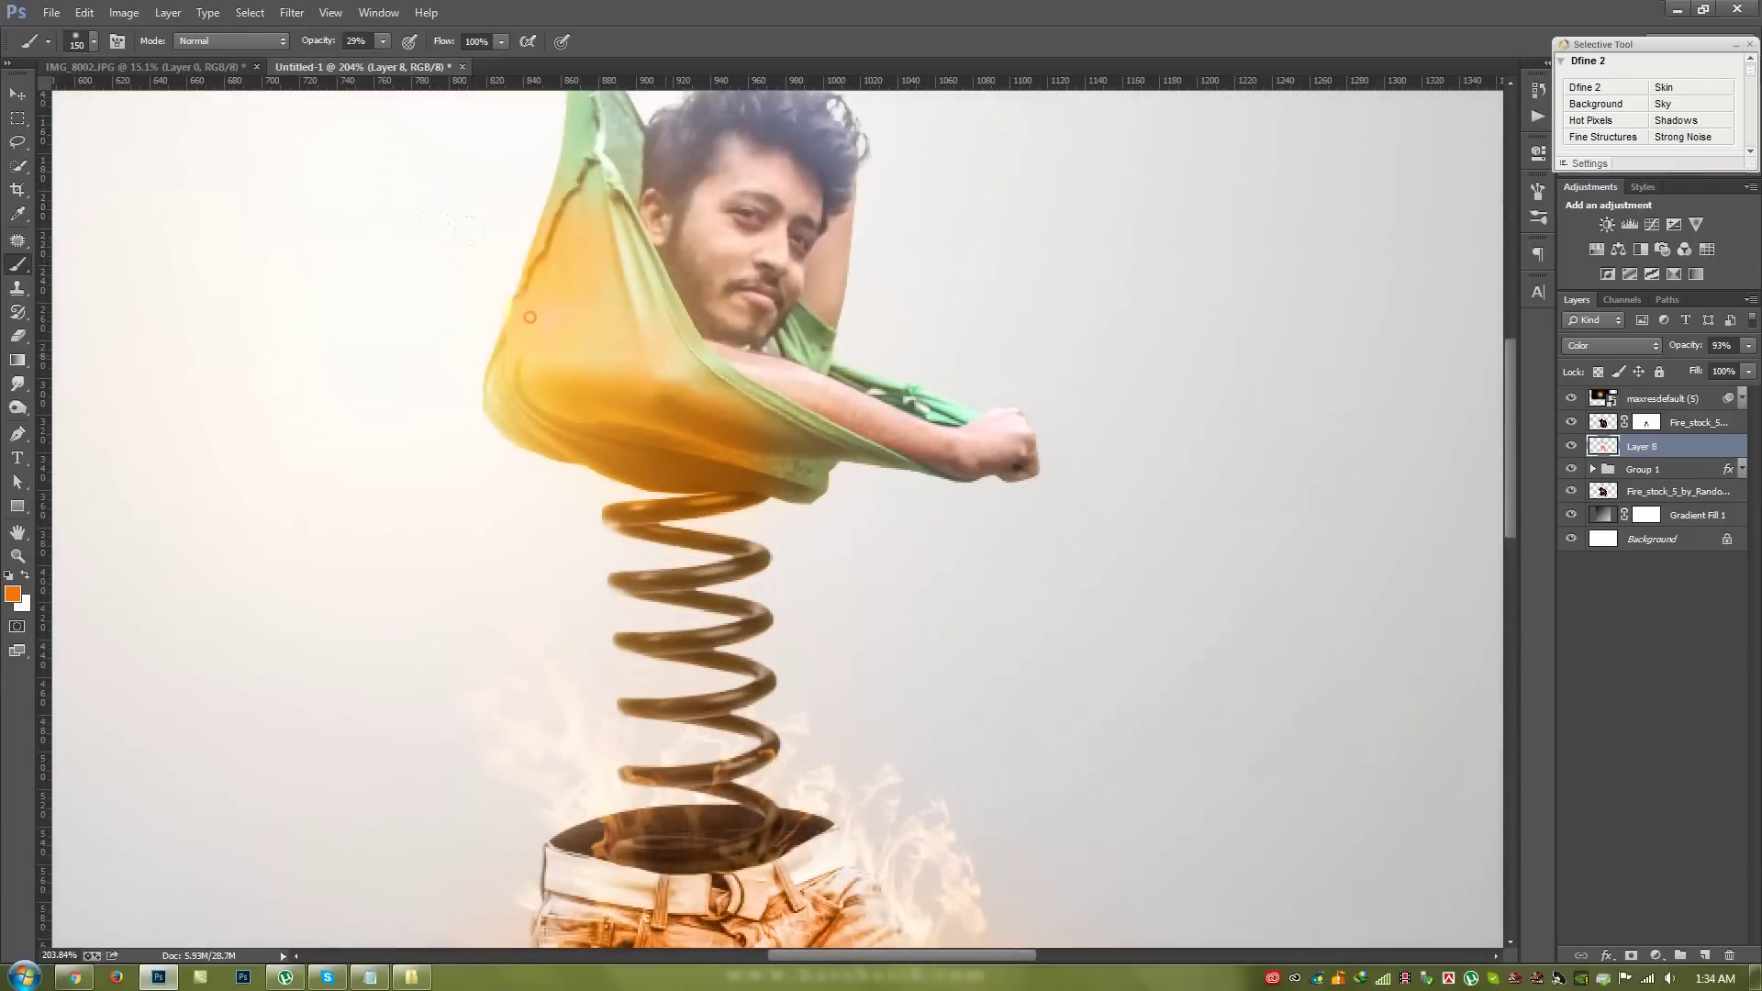
{"action": "scroll", "coordinate": [575, 195], "scroll_direction": "down", "scroll_amount": 2}
{"action": "scroll", "coordinate": [709, 465], "scroll_direction": "down", "scroll_amount": 2}
{"action": "scroll", "coordinate": [748, 605], "scroll_direction": "down", "scroll_amount": 3}
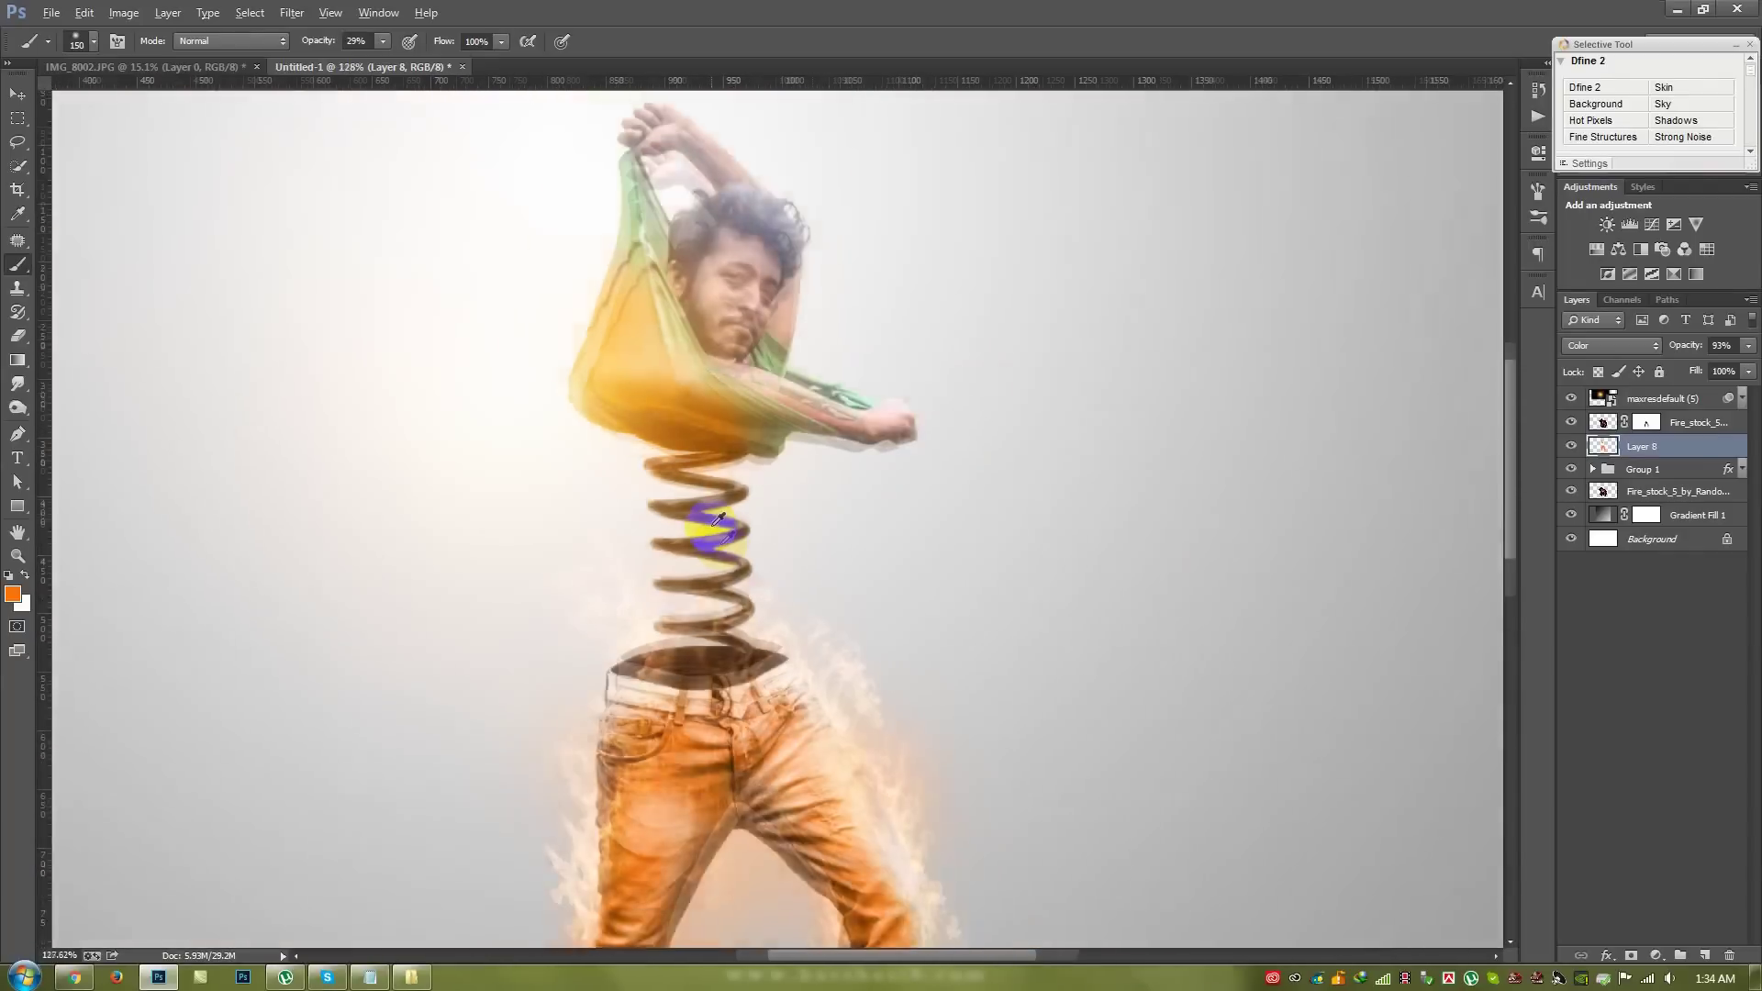
{"action": "scroll", "coordinate": [741, 555], "scroll_direction": "down", "scroll_amount": 2}
{"action": "scroll", "coordinate": [741, 554], "scroll_direction": "up", "scroll_amount": 3}
{"action": "scroll", "coordinate": [742, 555], "scroll_direction": "up", "scroll_amount": 2}
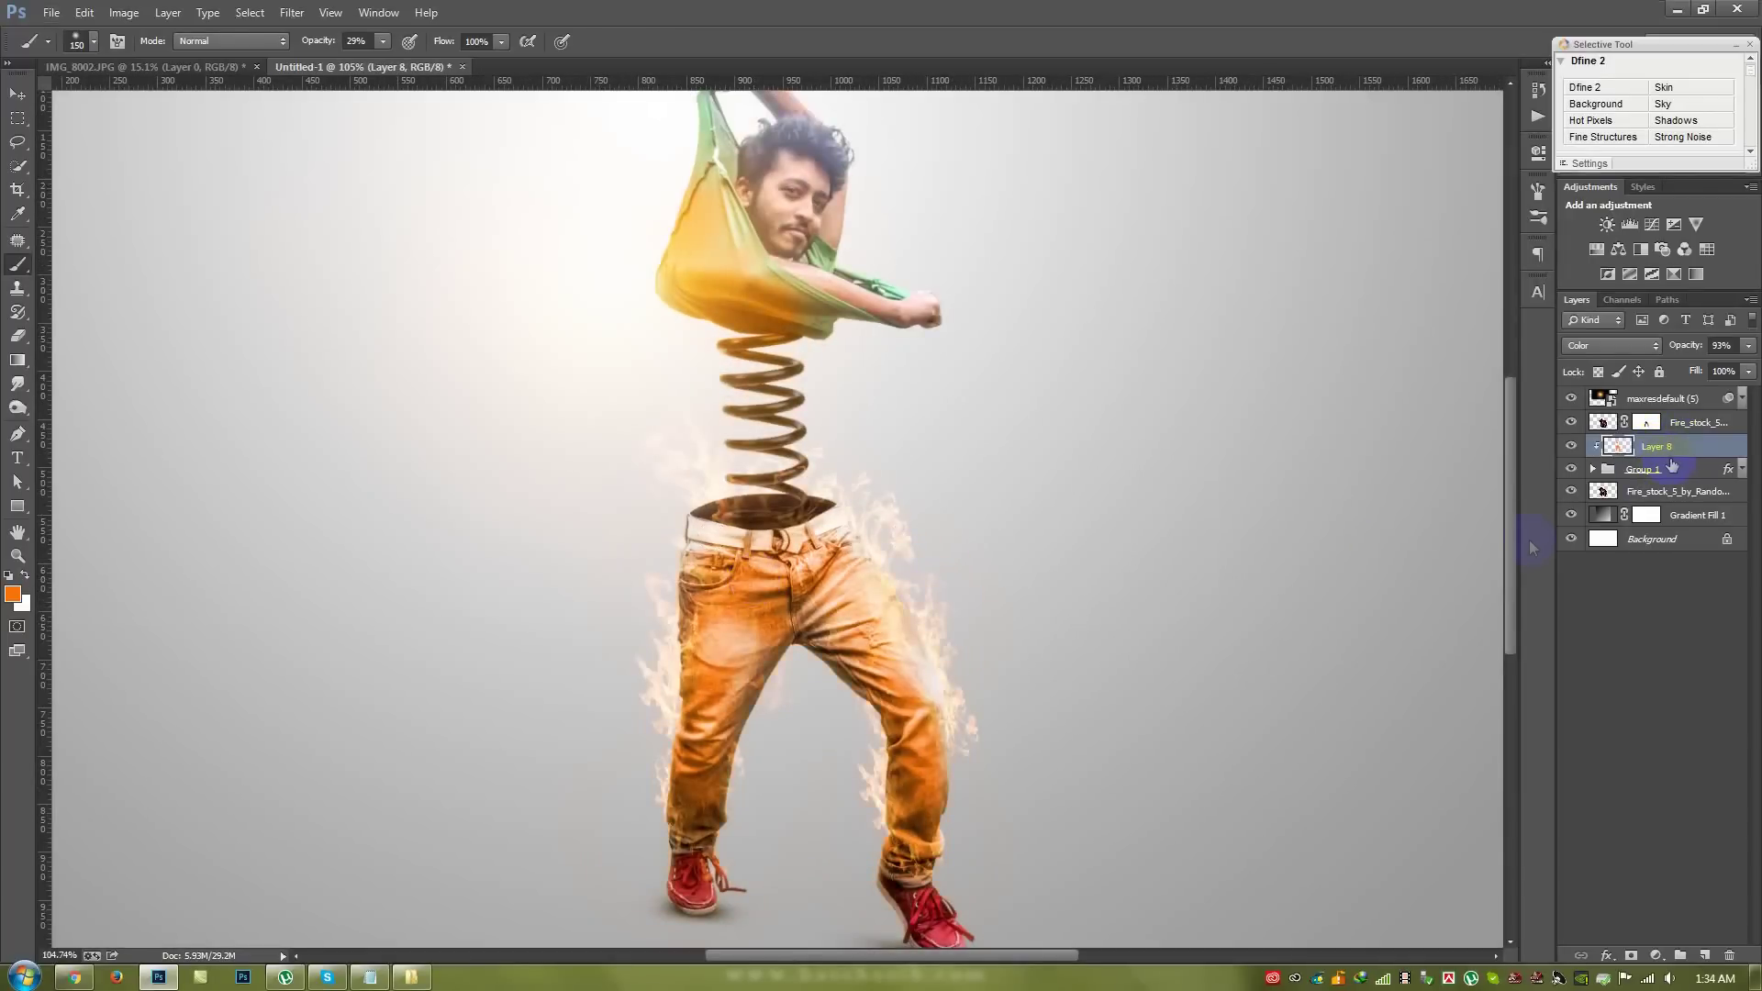
{"action": "scroll", "coordinate": [1264, 646], "scroll_direction": "up", "scroll_amount": 1}
{"action": "left_click_drag", "start_coordinate": [854, 583], "coordinate": [925, 803]}
{"action": "left_click_drag", "start_coordinate": [638, 754], "coordinate": [651, 604]}
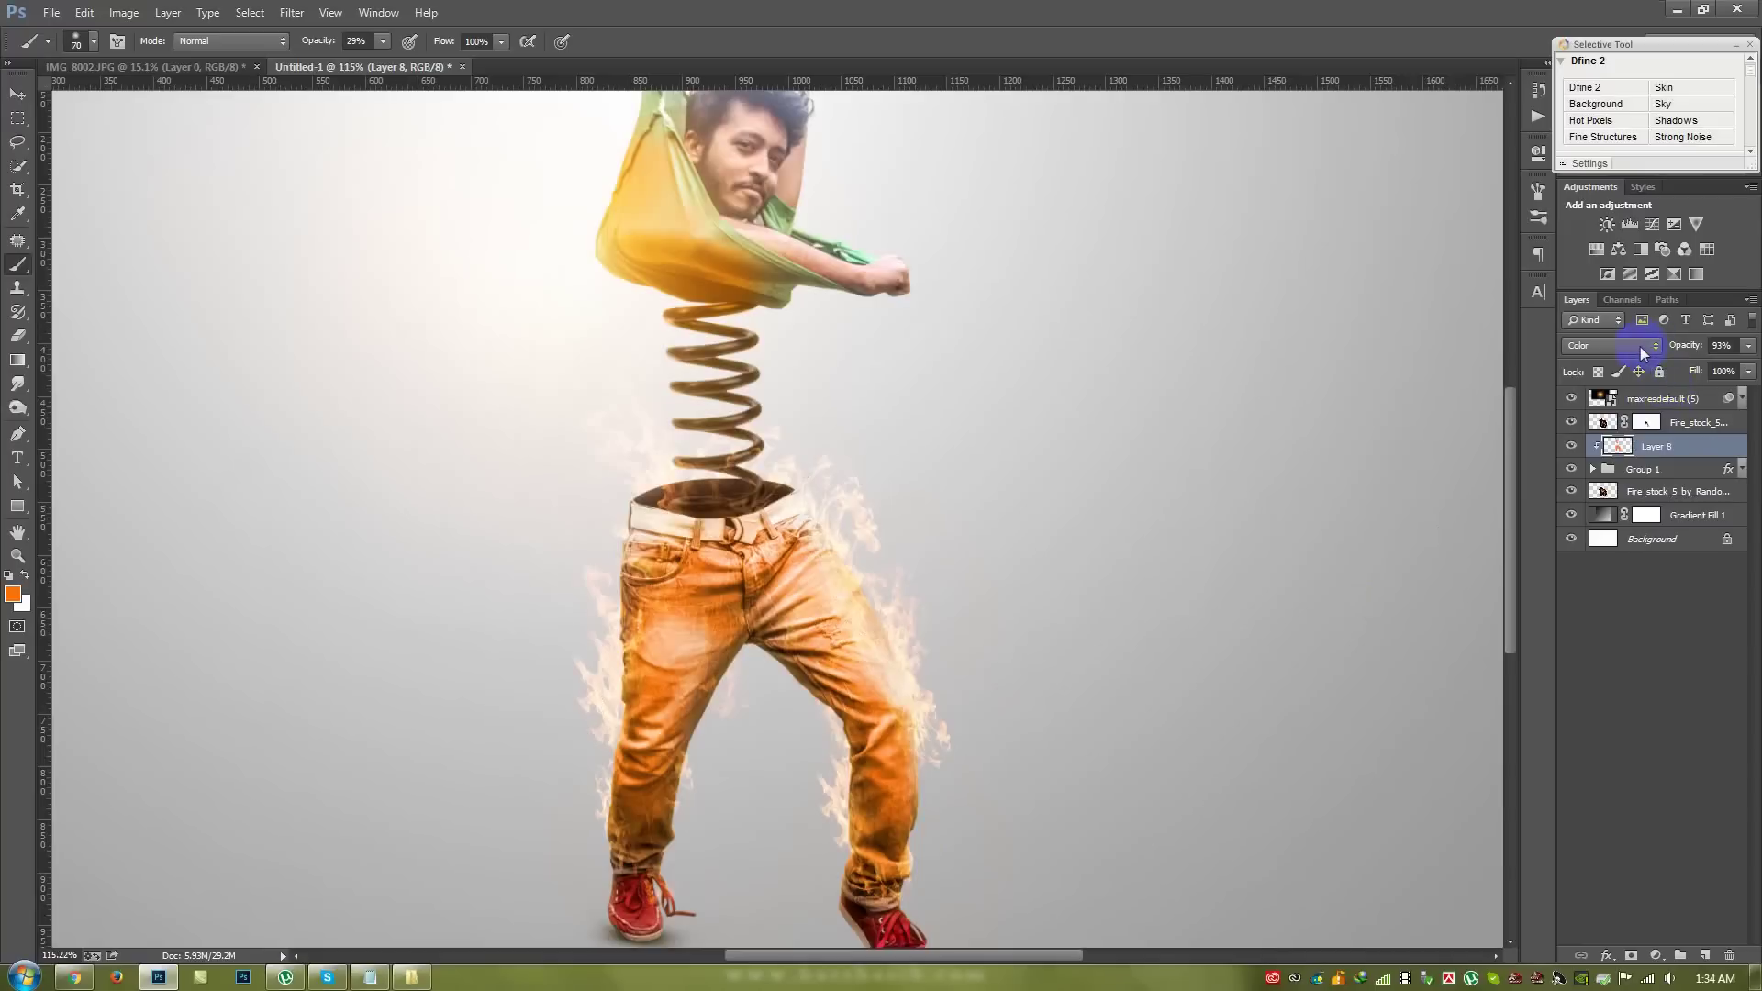
{"action": "key", "text": "ctrl+j"}
- Try Overlay and Vivid Light blend modes on Layer 8 copy
{"action": "left_click", "coordinate": [1633, 349]}
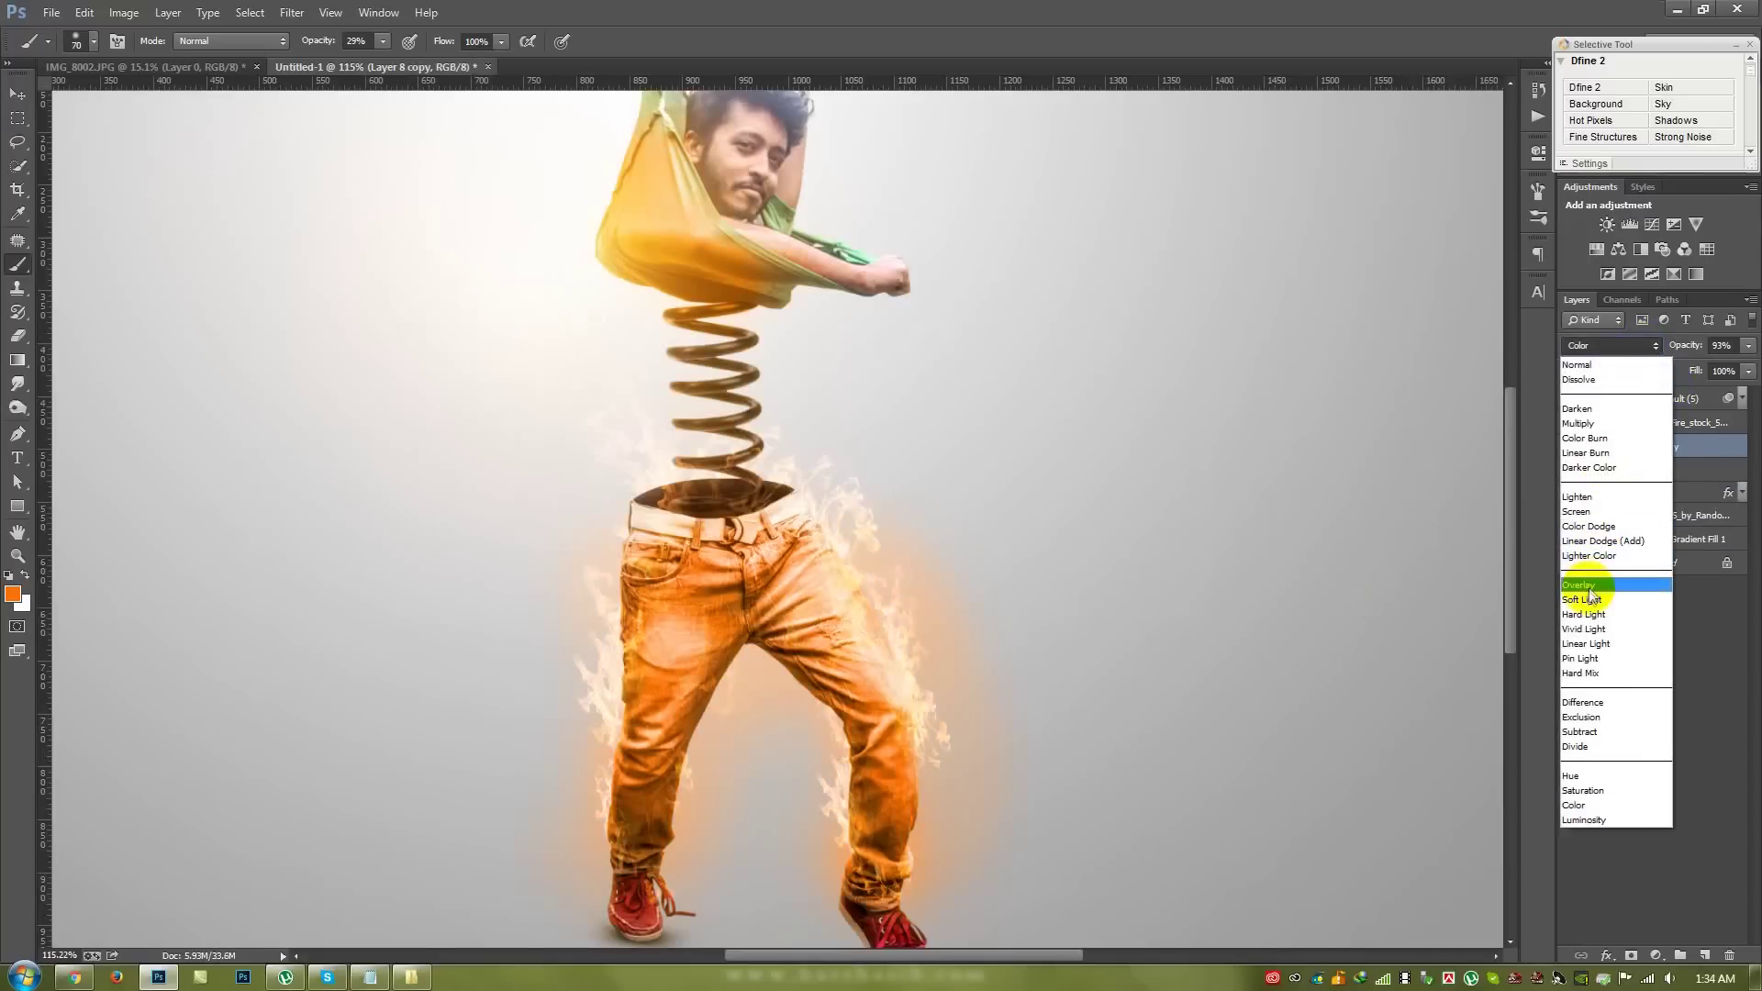
{"action": "left_click", "coordinate": [1588, 804]}
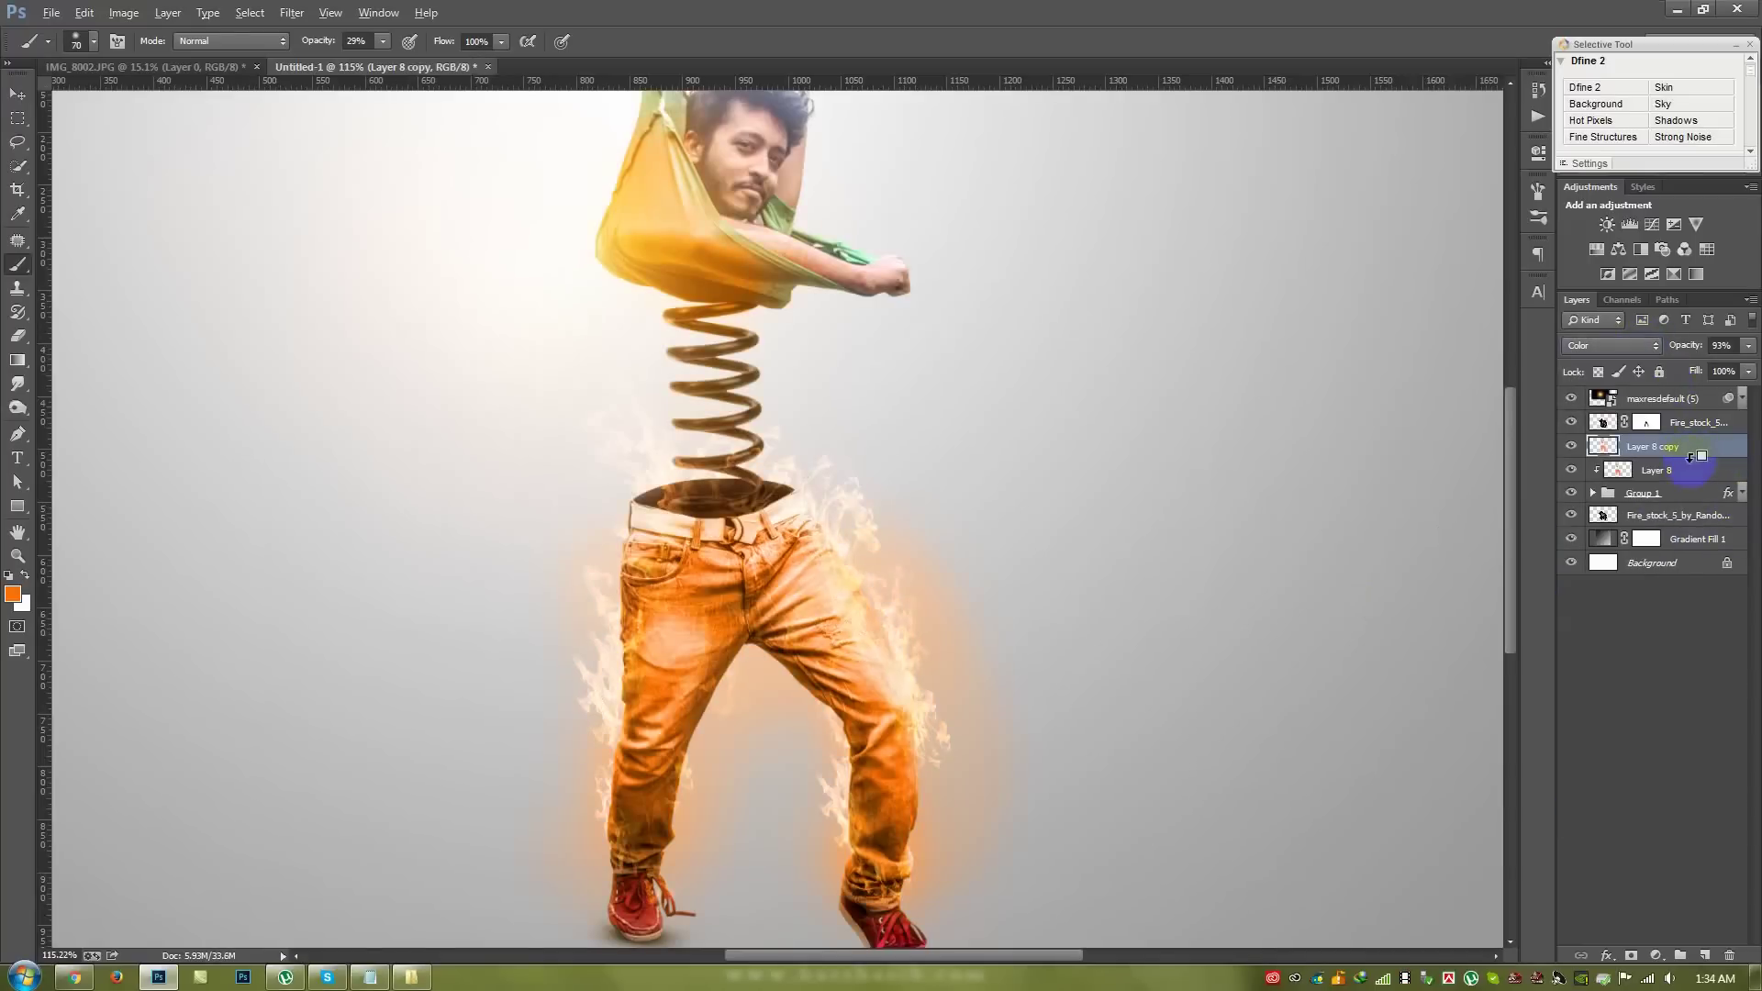
{"action": "left_click", "coordinate": [1612, 346]}
{"action": "left_click", "coordinate": [1589, 586]}
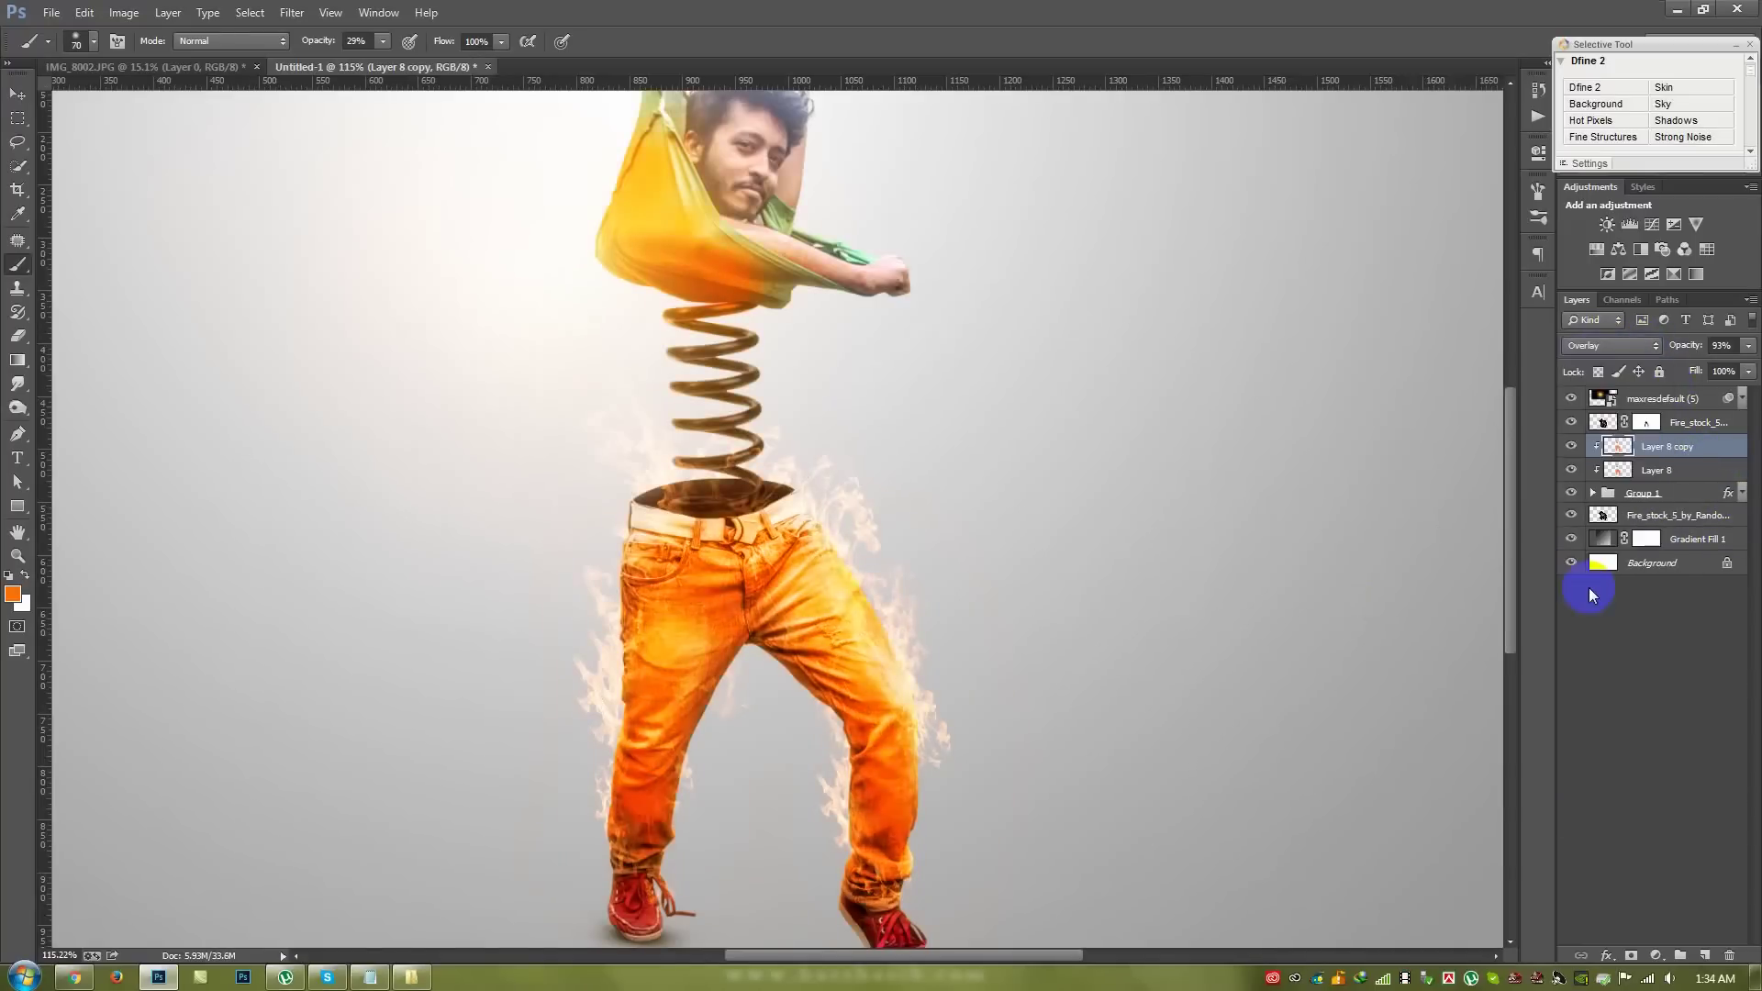
{"action": "left_click", "coordinate": [1599, 356]}
{"action": "scroll", "coordinate": [1599, 355], "scroll_direction": "down", "scroll_amount": 3}
{"action": "scroll", "coordinate": [1599, 355], "scroll_direction": "down", "scroll_amount": 1}
{"action": "scroll", "coordinate": [1599, 356], "scroll_direction": "down", "scroll_amount": 2}
{"action": "scroll", "coordinate": [1599, 355], "scroll_direction": "down", "scroll_amount": 2}
{"action": "scroll", "coordinate": [1600, 355], "scroll_direction": "down", "scroll_amount": 1}
{"action": "scroll", "coordinate": [1599, 356], "scroll_direction": "down", "scroll_amount": 2}
{"action": "scroll", "coordinate": [1600, 355], "scroll_direction": "down", "scroll_amount": 1}
{"action": "scroll", "coordinate": [1599, 355], "scroll_direction": "down", "scroll_amount": 3}
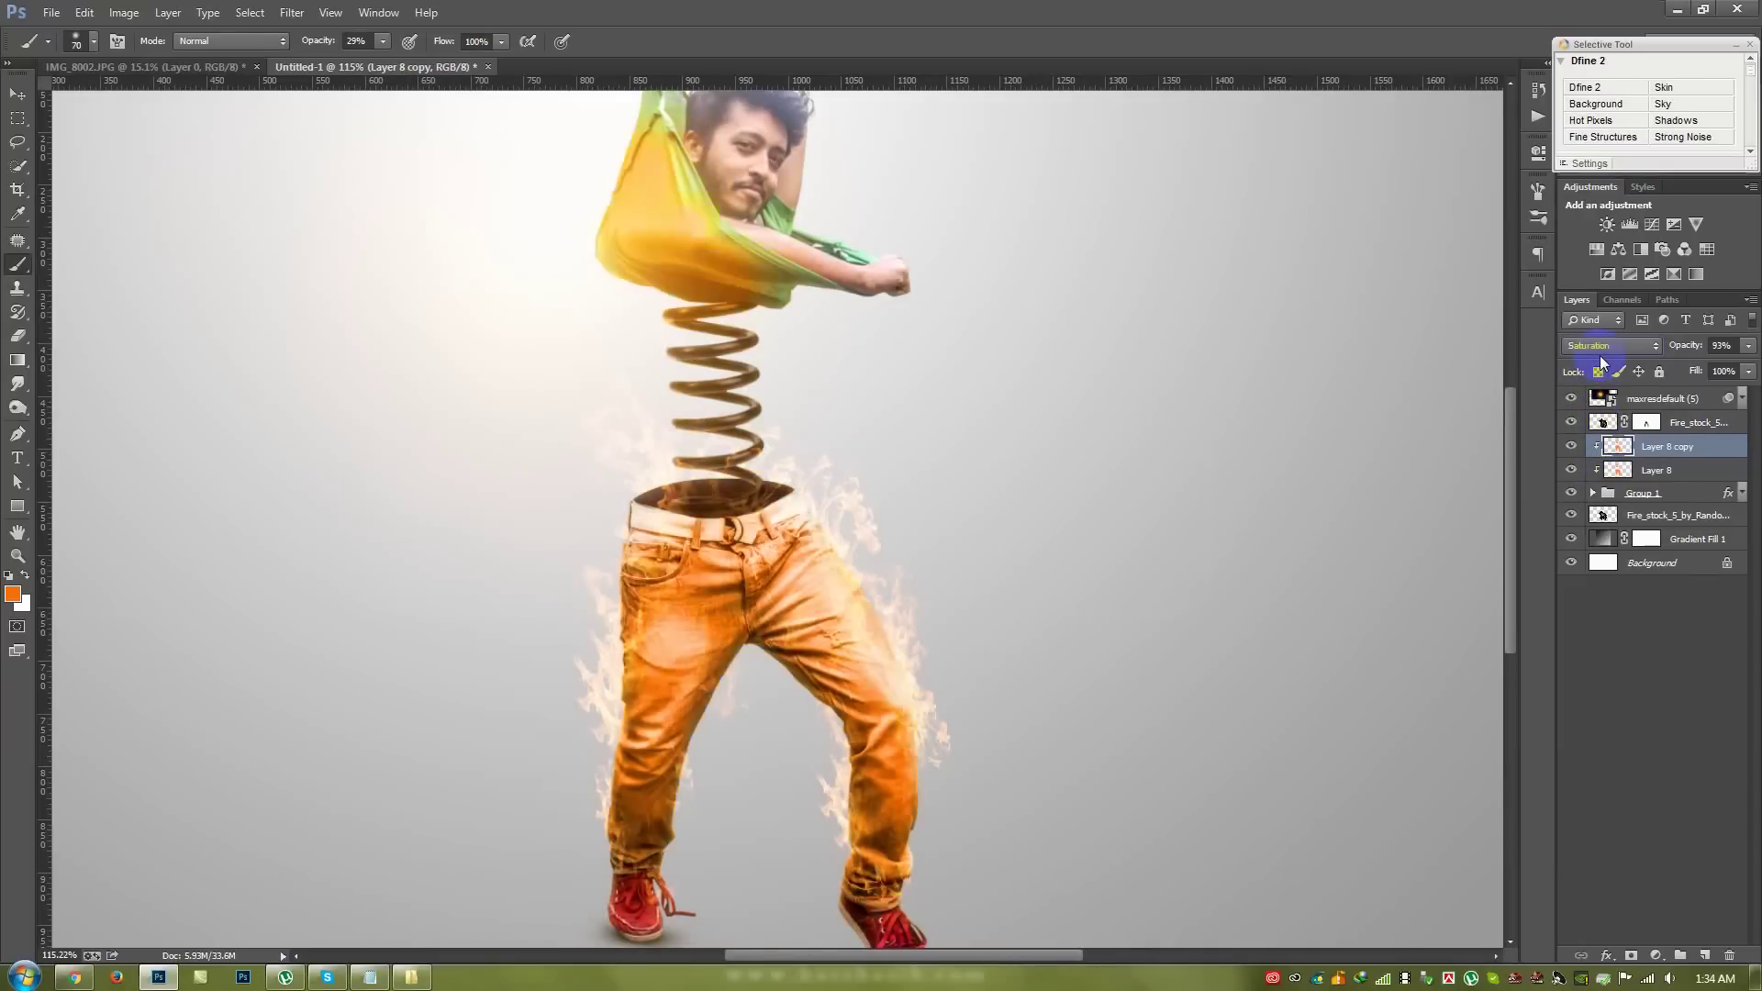
{"action": "scroll", "coordinate": [1600, 355], "scroll_direction": "down", "scroll_amount": 1}
- Set Layer 8 copy to Soft Light and fade its opacity to 2%
{"action": "left_click", "coordinate": [1600, 355]}
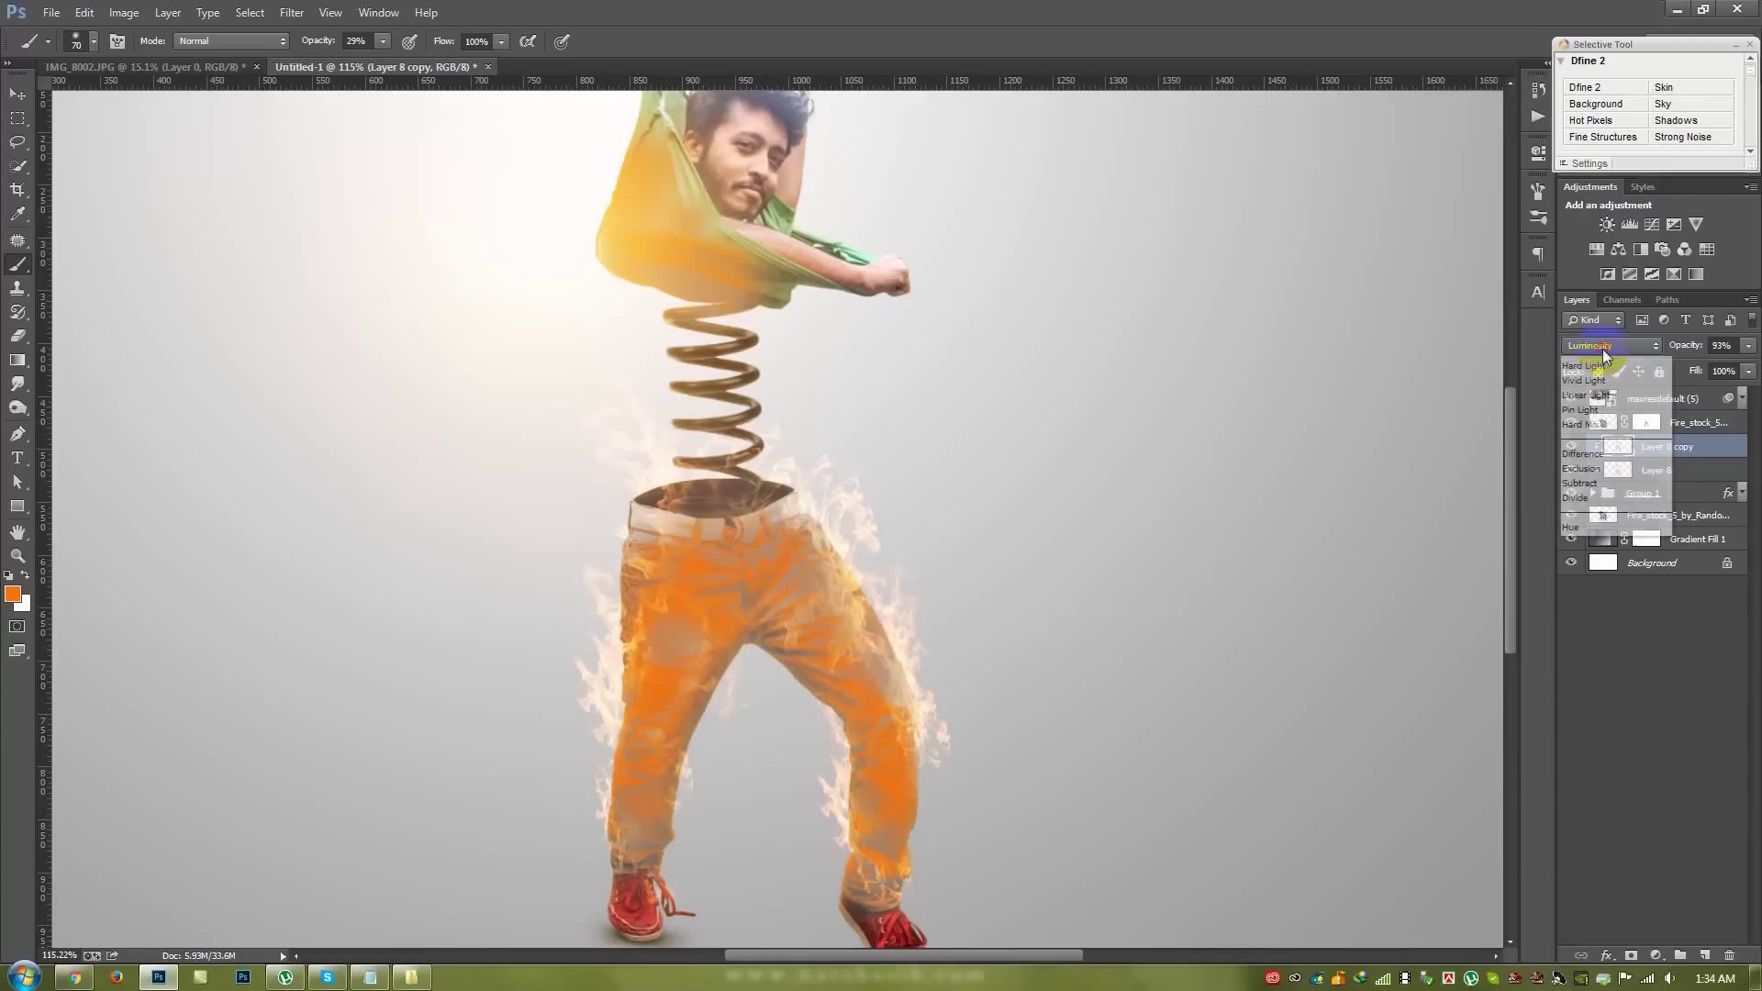
{"action": "left_click", "coordinate": [1597, 386]}
{"action": "scroll", "coordinate": [1598, 375], "scroll_direction": "down", "scroll_amount": 1}
{"action": "scroll", "coordinate": [1598, 374], "scroll_direction": "down", "scroll_amount": 4}
{"action": "scroll", "coordinate": [1599, 374], "scroll_direction": "down", "scroll_amount": 1}
{"action": "scroll", "coordinate": [1598, 375], "scroll_direction": "down", "scroll_amount": 1}
{"action": "scroll", "coordinate": [1599, 370], "scroll_direction": "down", "scroll_amount": 1}
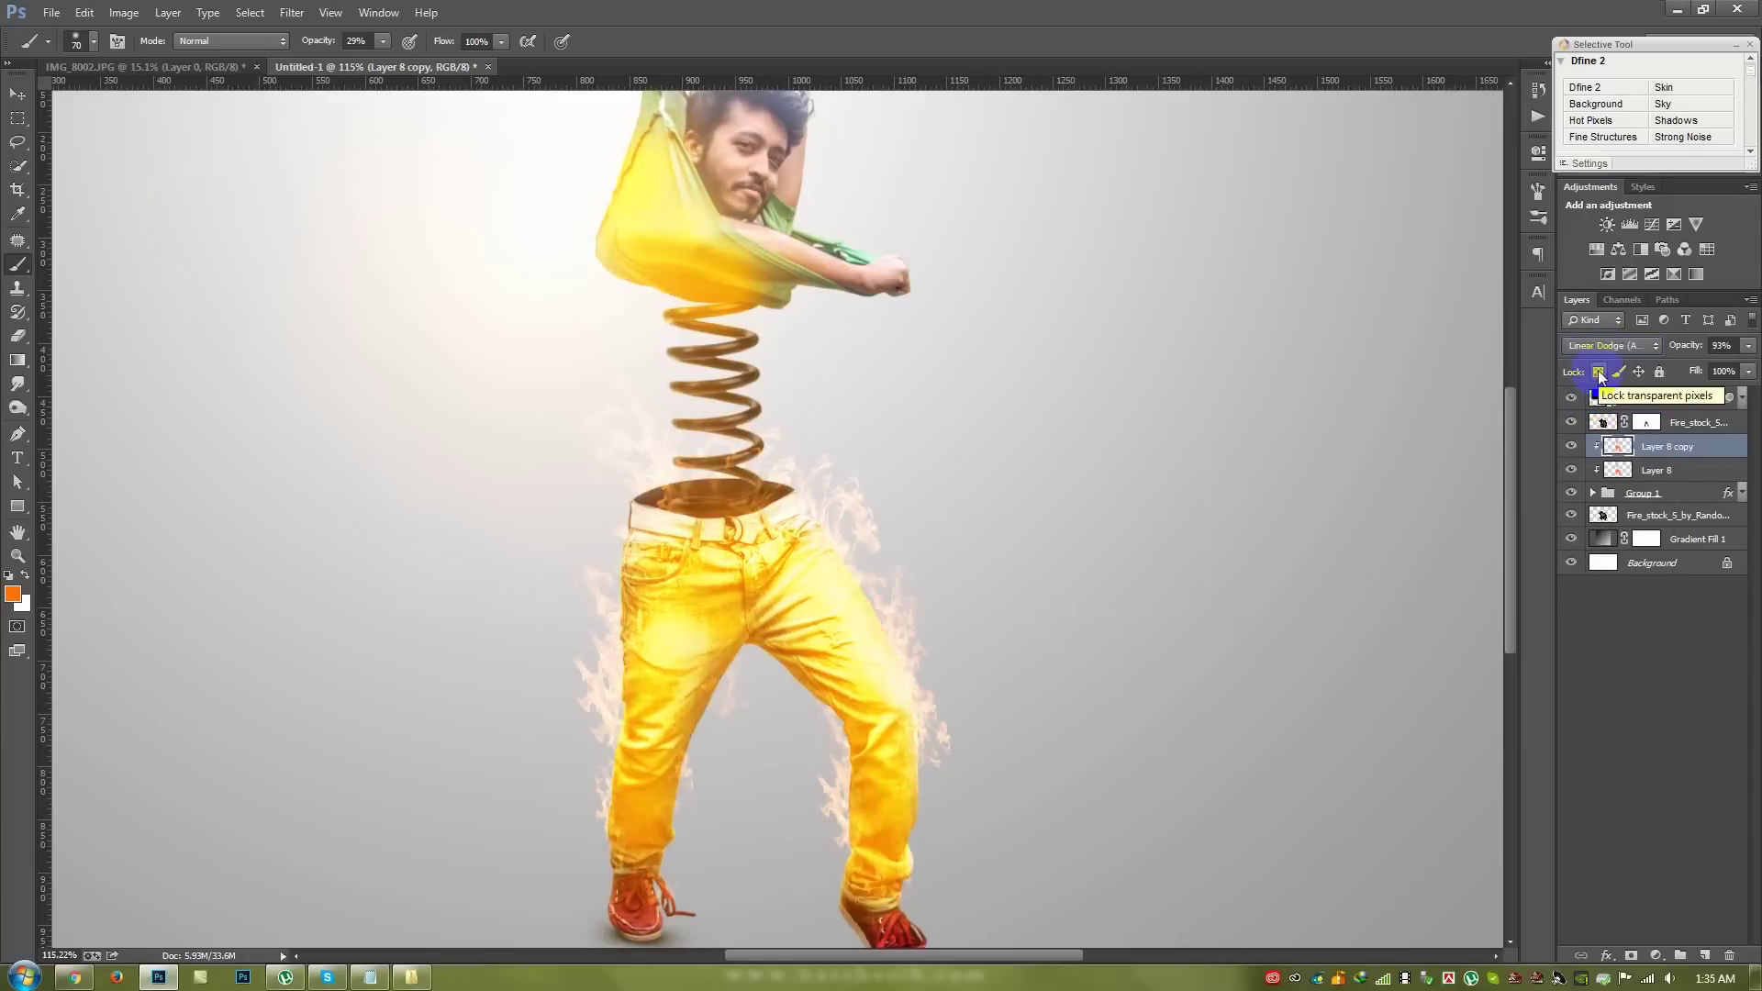
{"action": "scroll", "coordinate": [1598, 371], "scroll_direction": "down", "scroll_amount": 2}
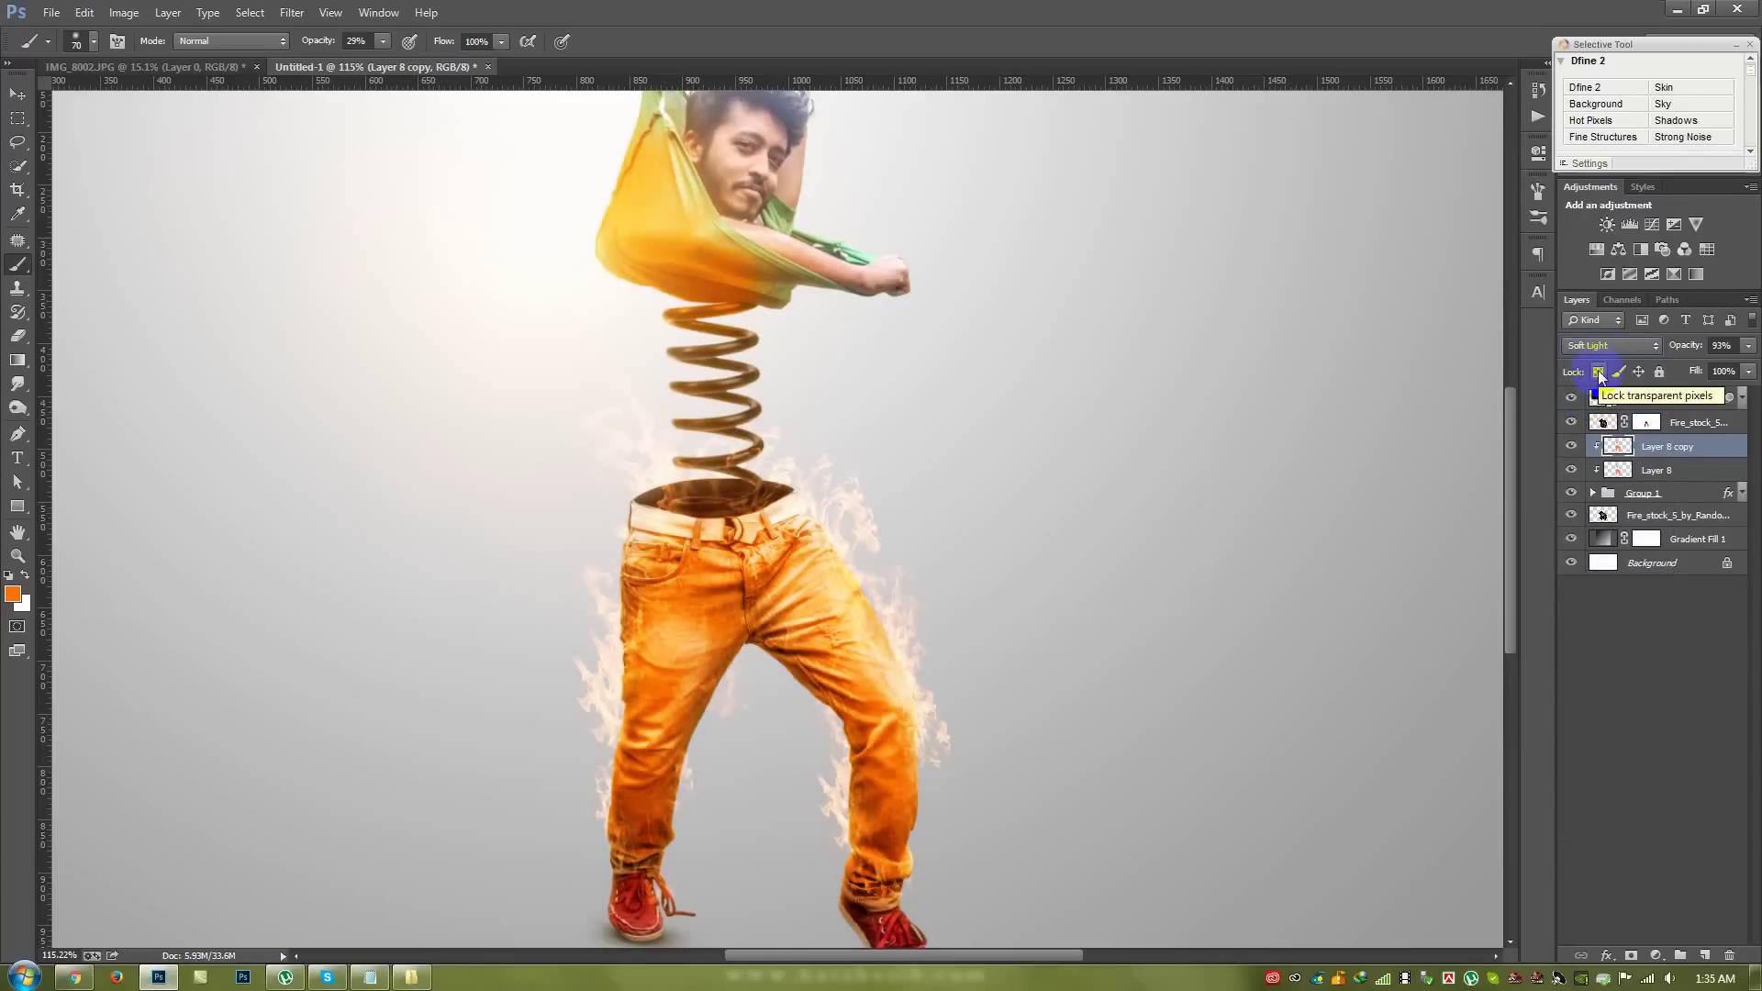
{"action": "scroll", "coordinate": [1598, 371], "scroll_direction": "up", "scroll_amount": 1}
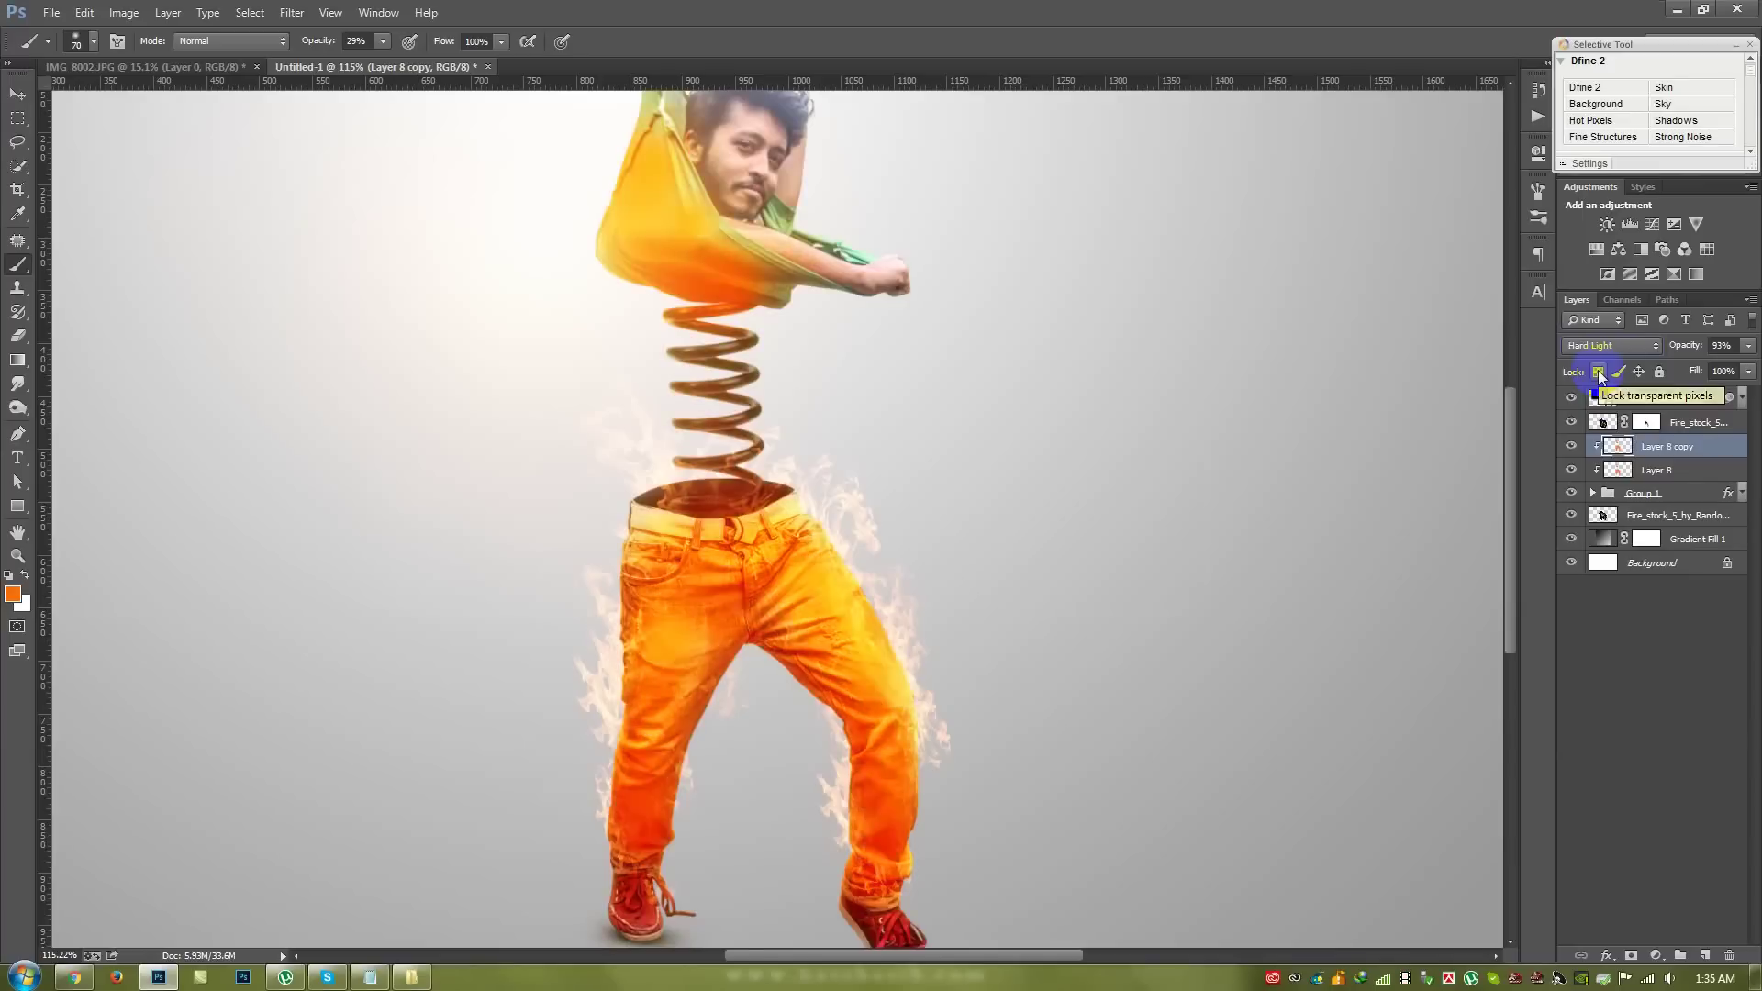
{"action": "scroll", "coordinate": [1599, 371], "scroll_direction": "down", "scroll_amount": 1}
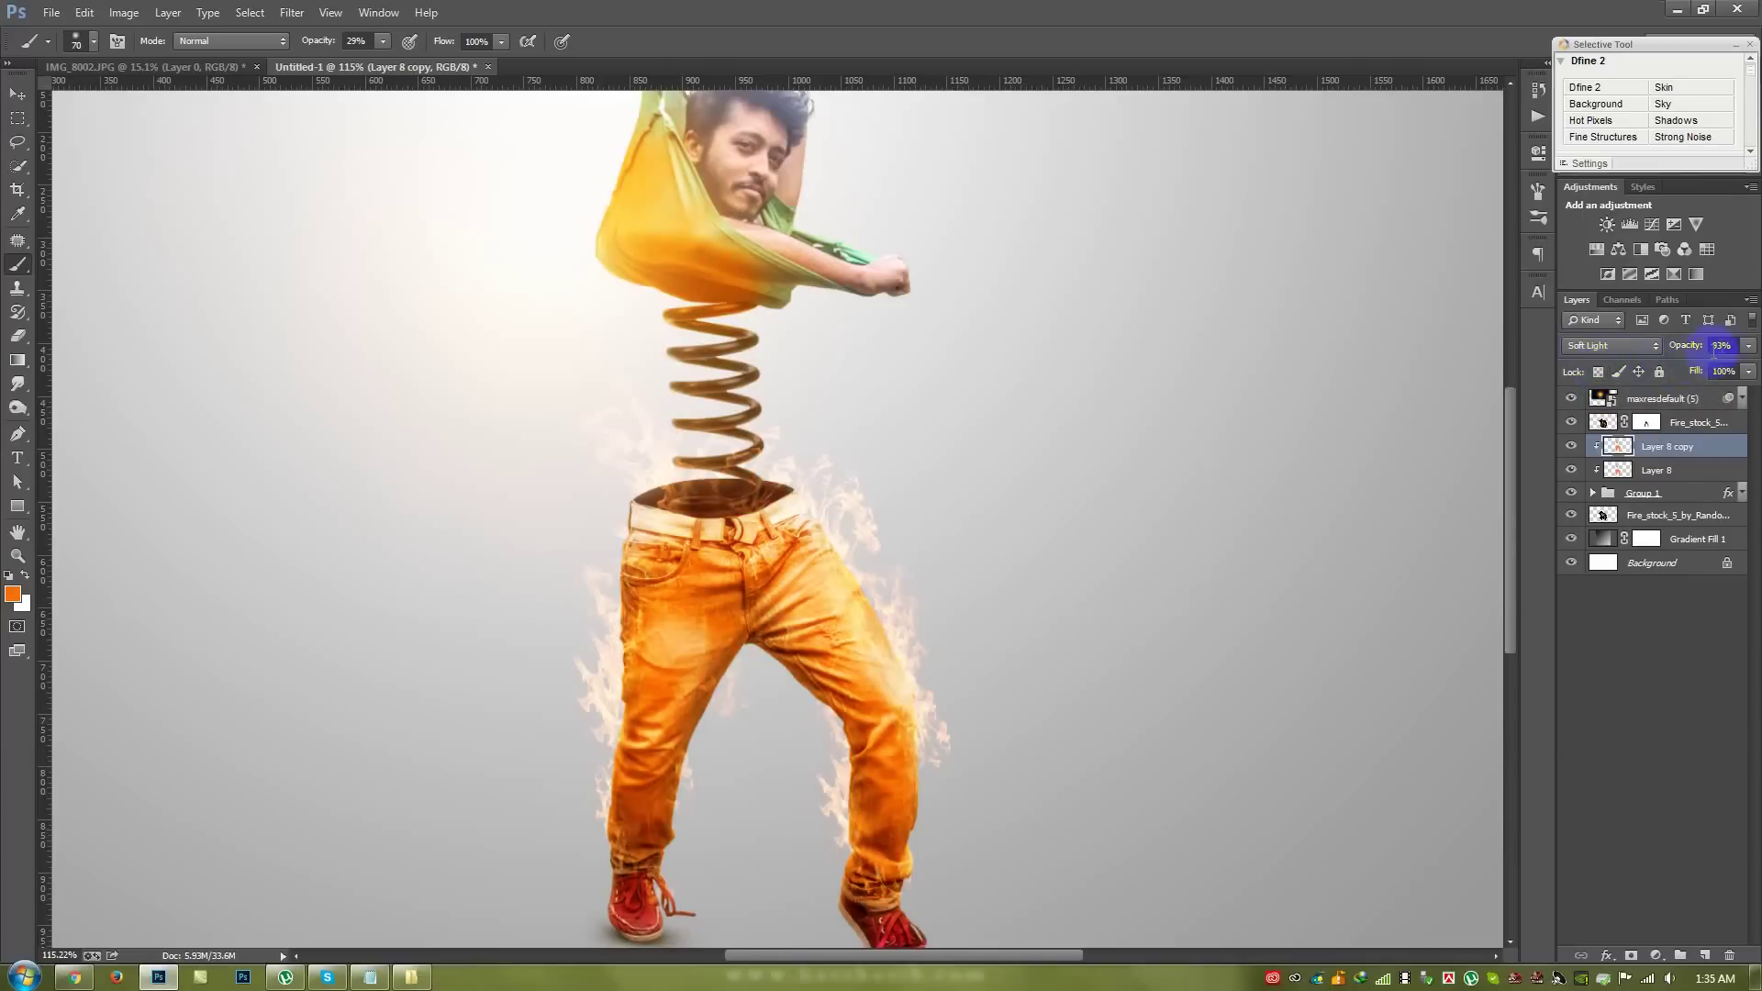
{"action": "left_click_drag", "start_coordinate": [1668, 349], "coordinate": [37, 109]}
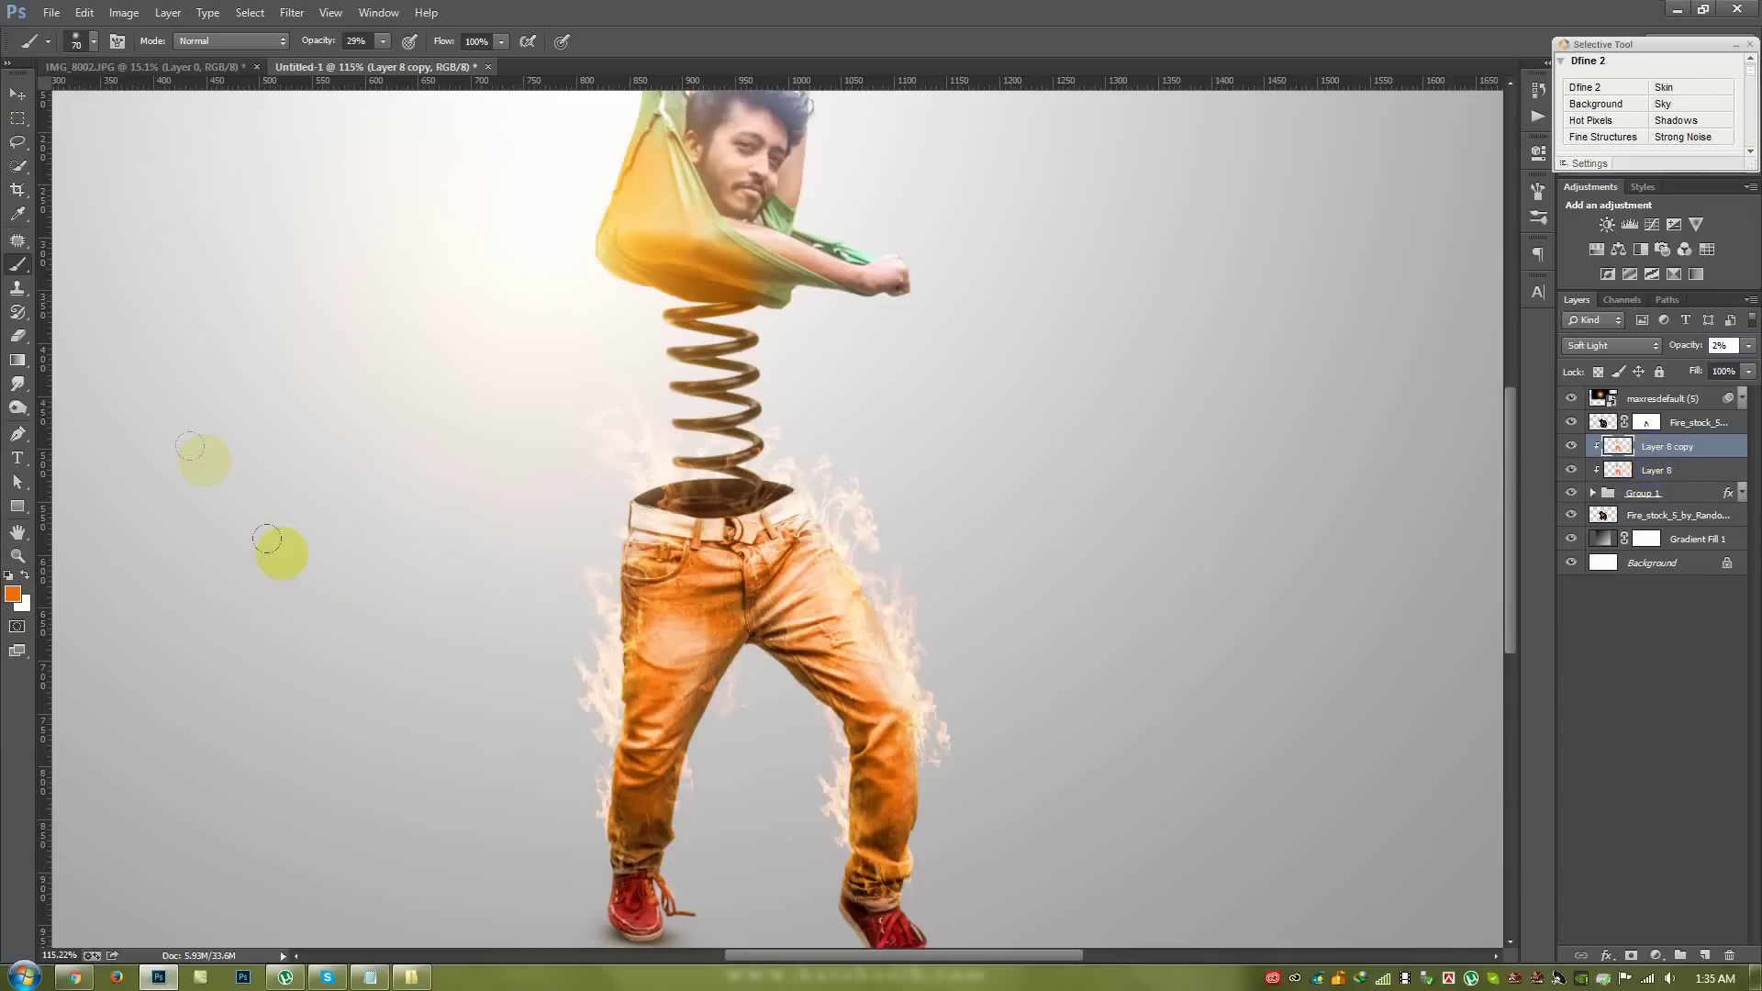
- Set up the Eraser at size 125 and 44% opacity on Layer 8
{"action": "left_click", "coordinate": [18, 338]}
{"action": "left_click", "coordinate": [92, 339]}
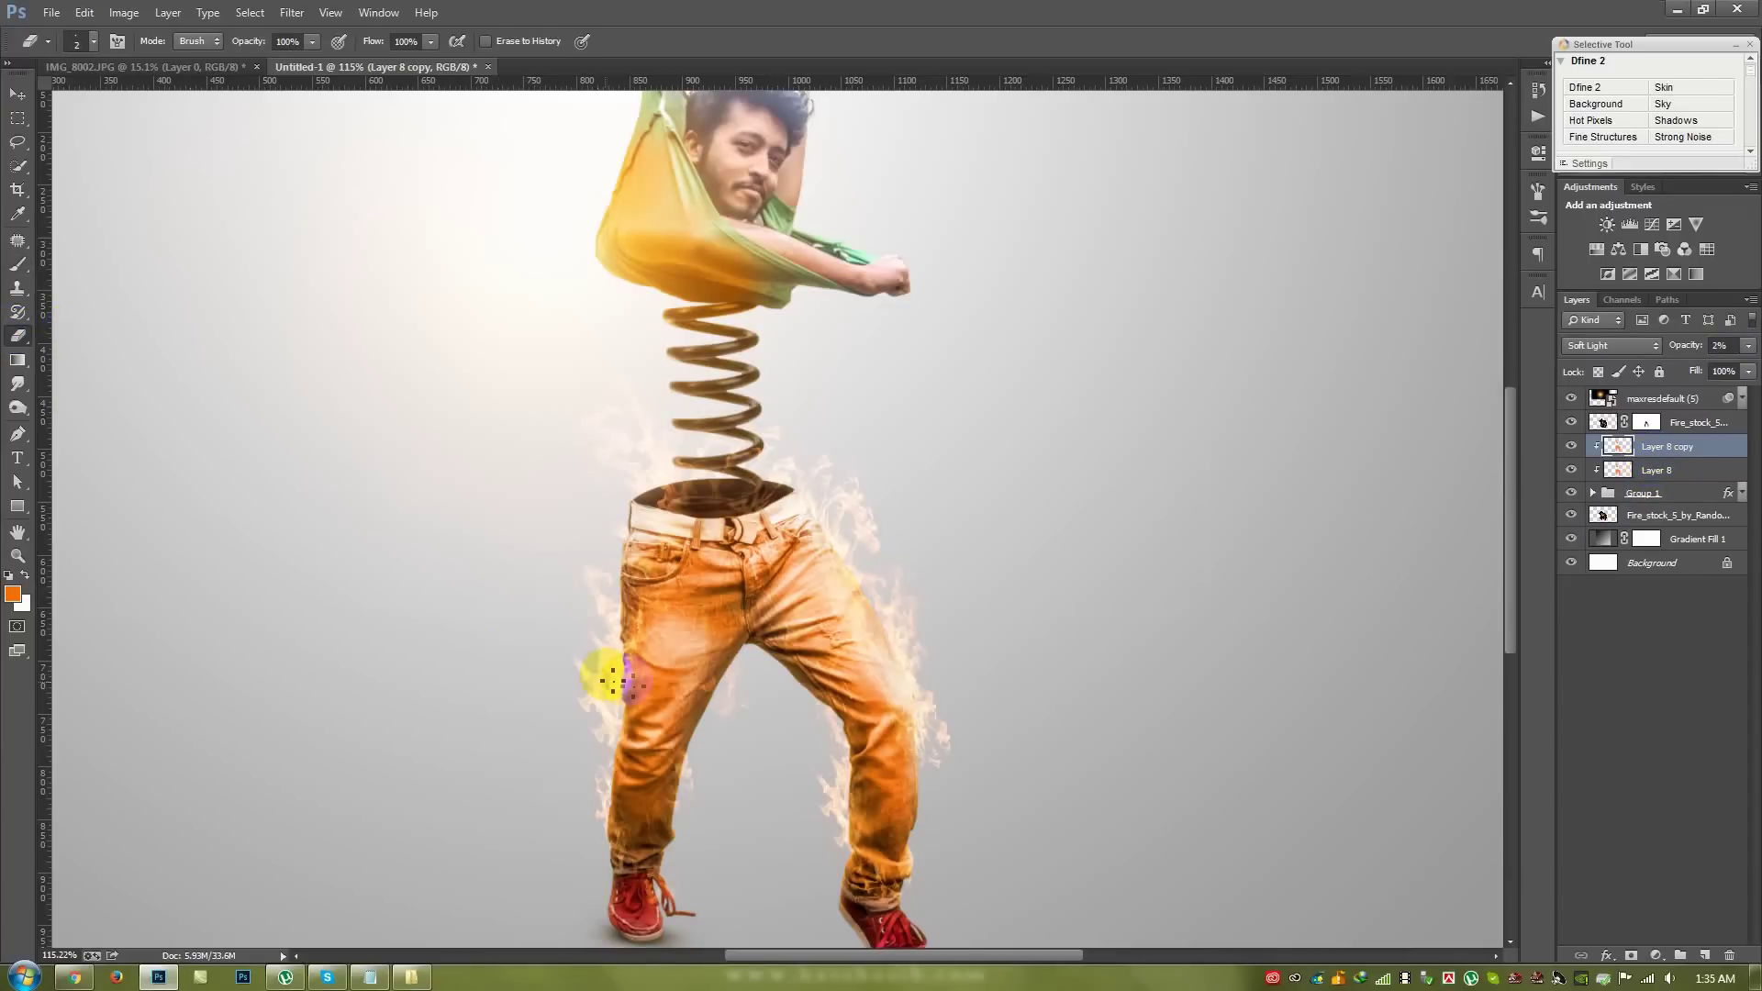
{"action": "right_click", "coordinate": [697, 702]}
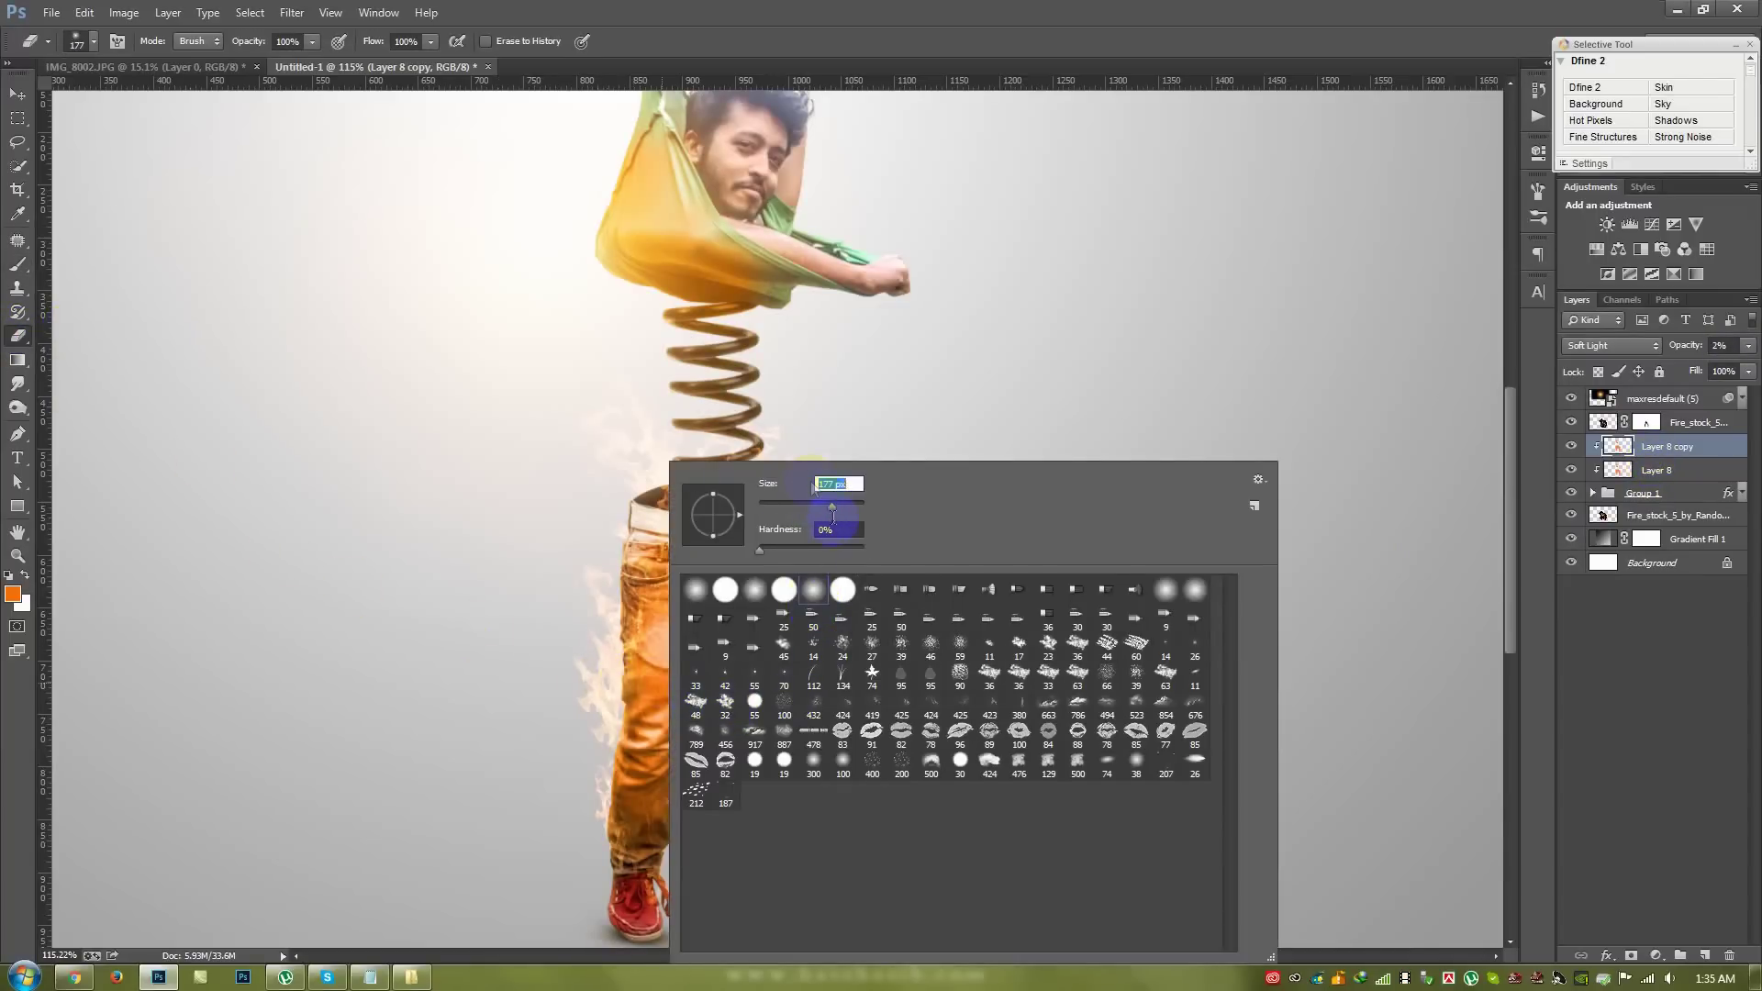
{"action": "left_click", "coordinate": [821, 38]}
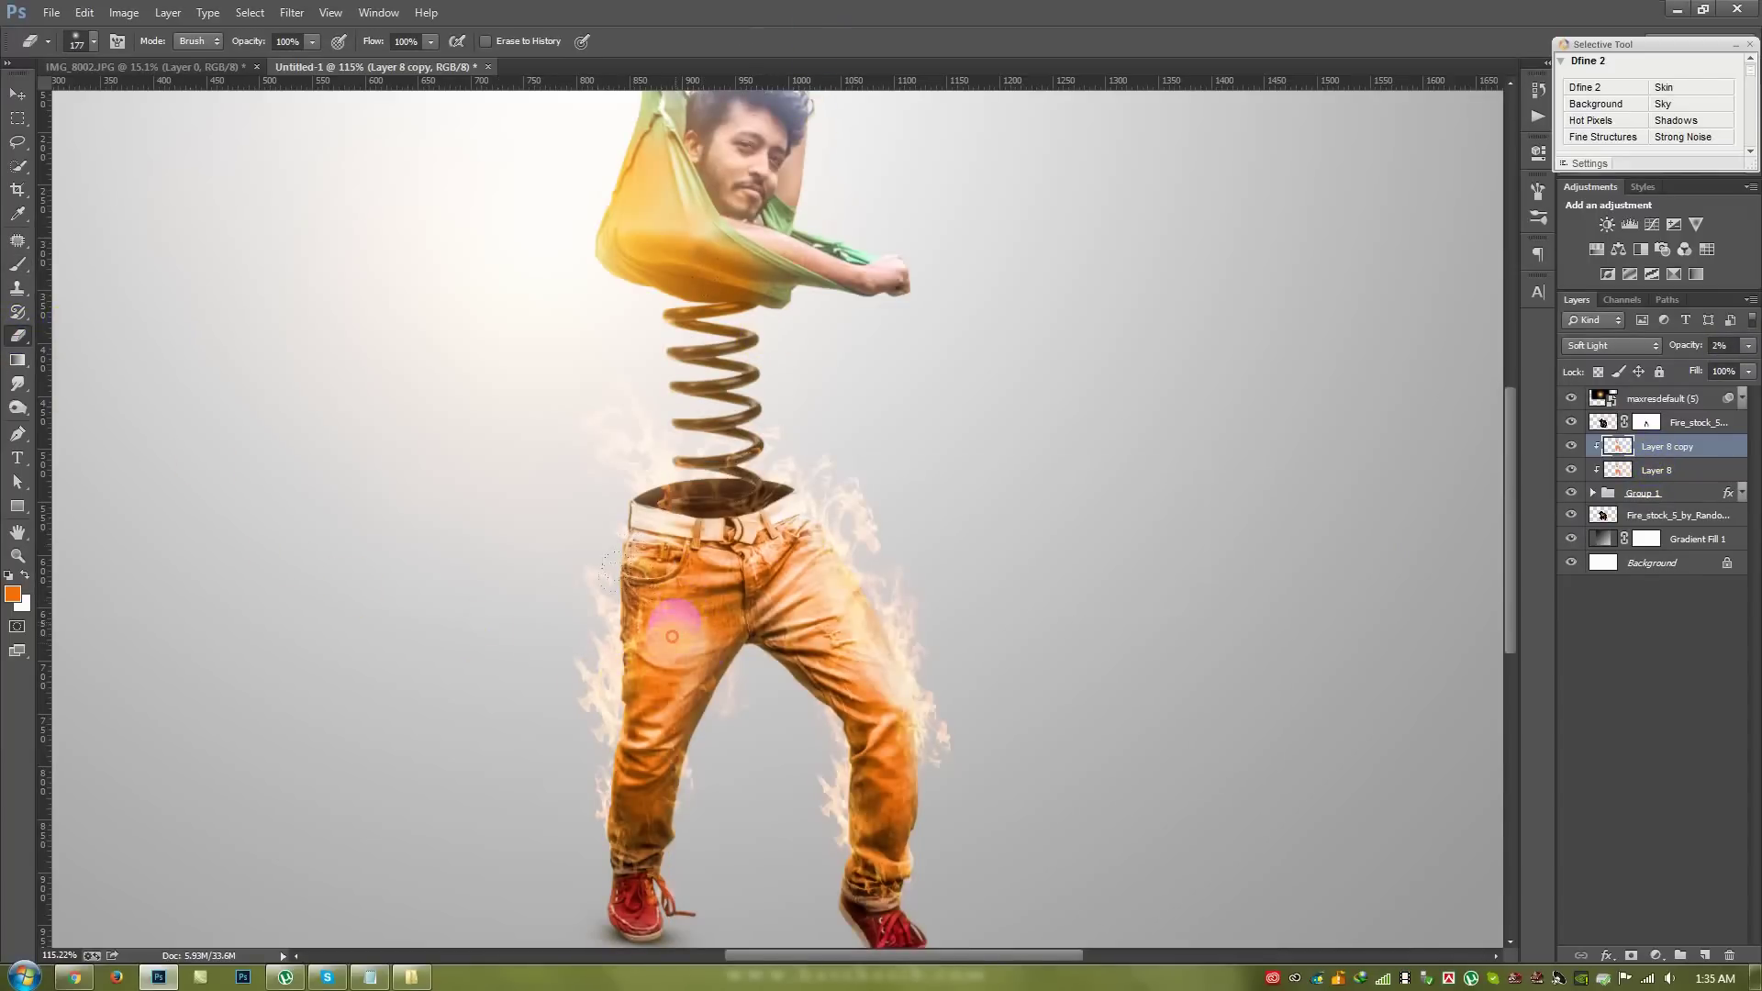
{"action": "left_click", "coordinate": [1672, 473]}
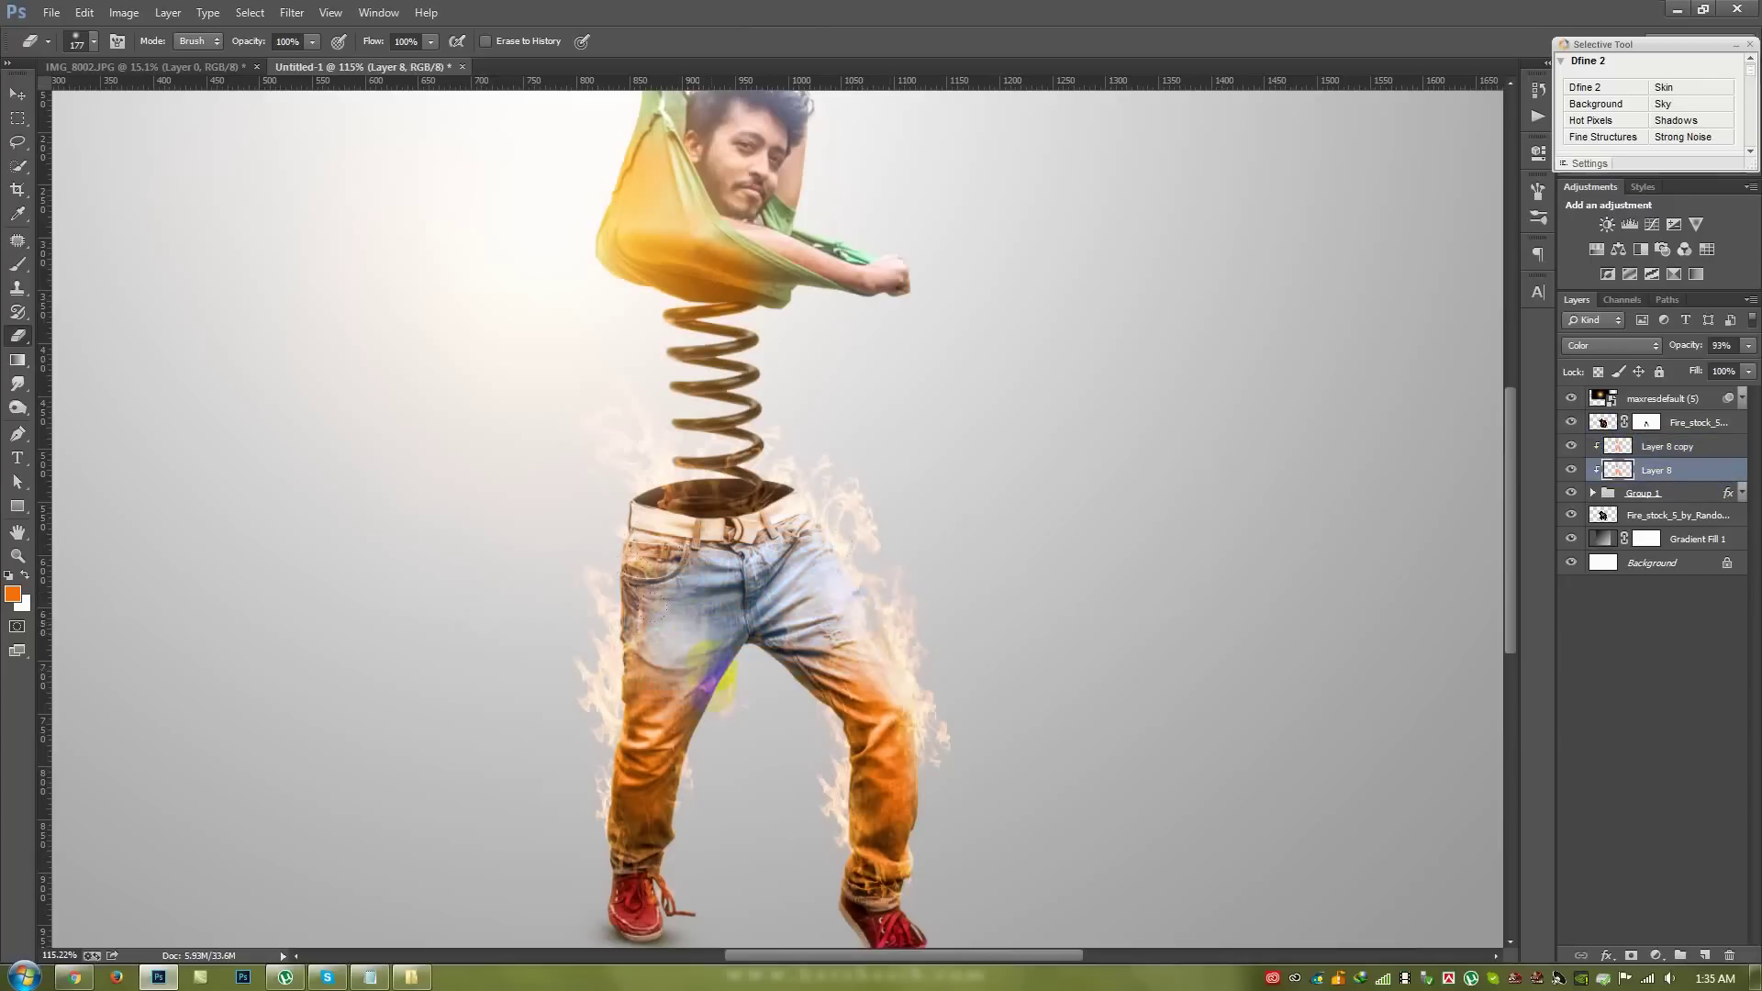
{"action": "key", "text": "alt+bracketright"}
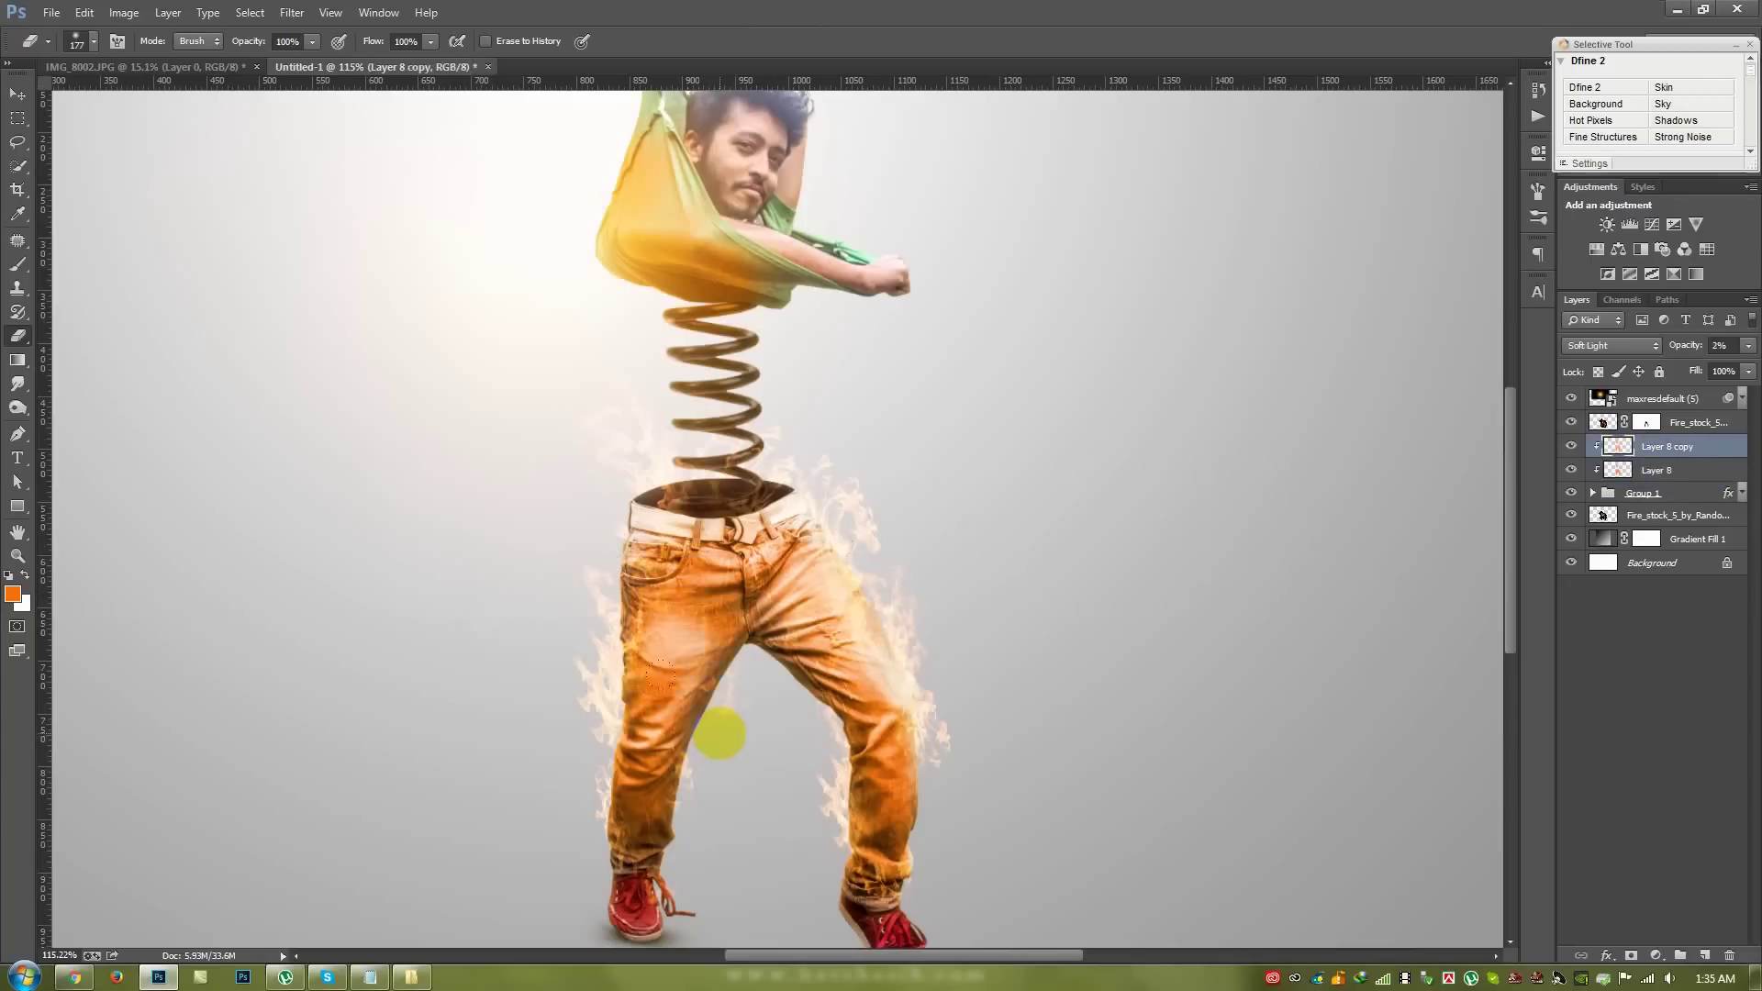
{"action": "left_click", "coordinate": [1698, 480]}
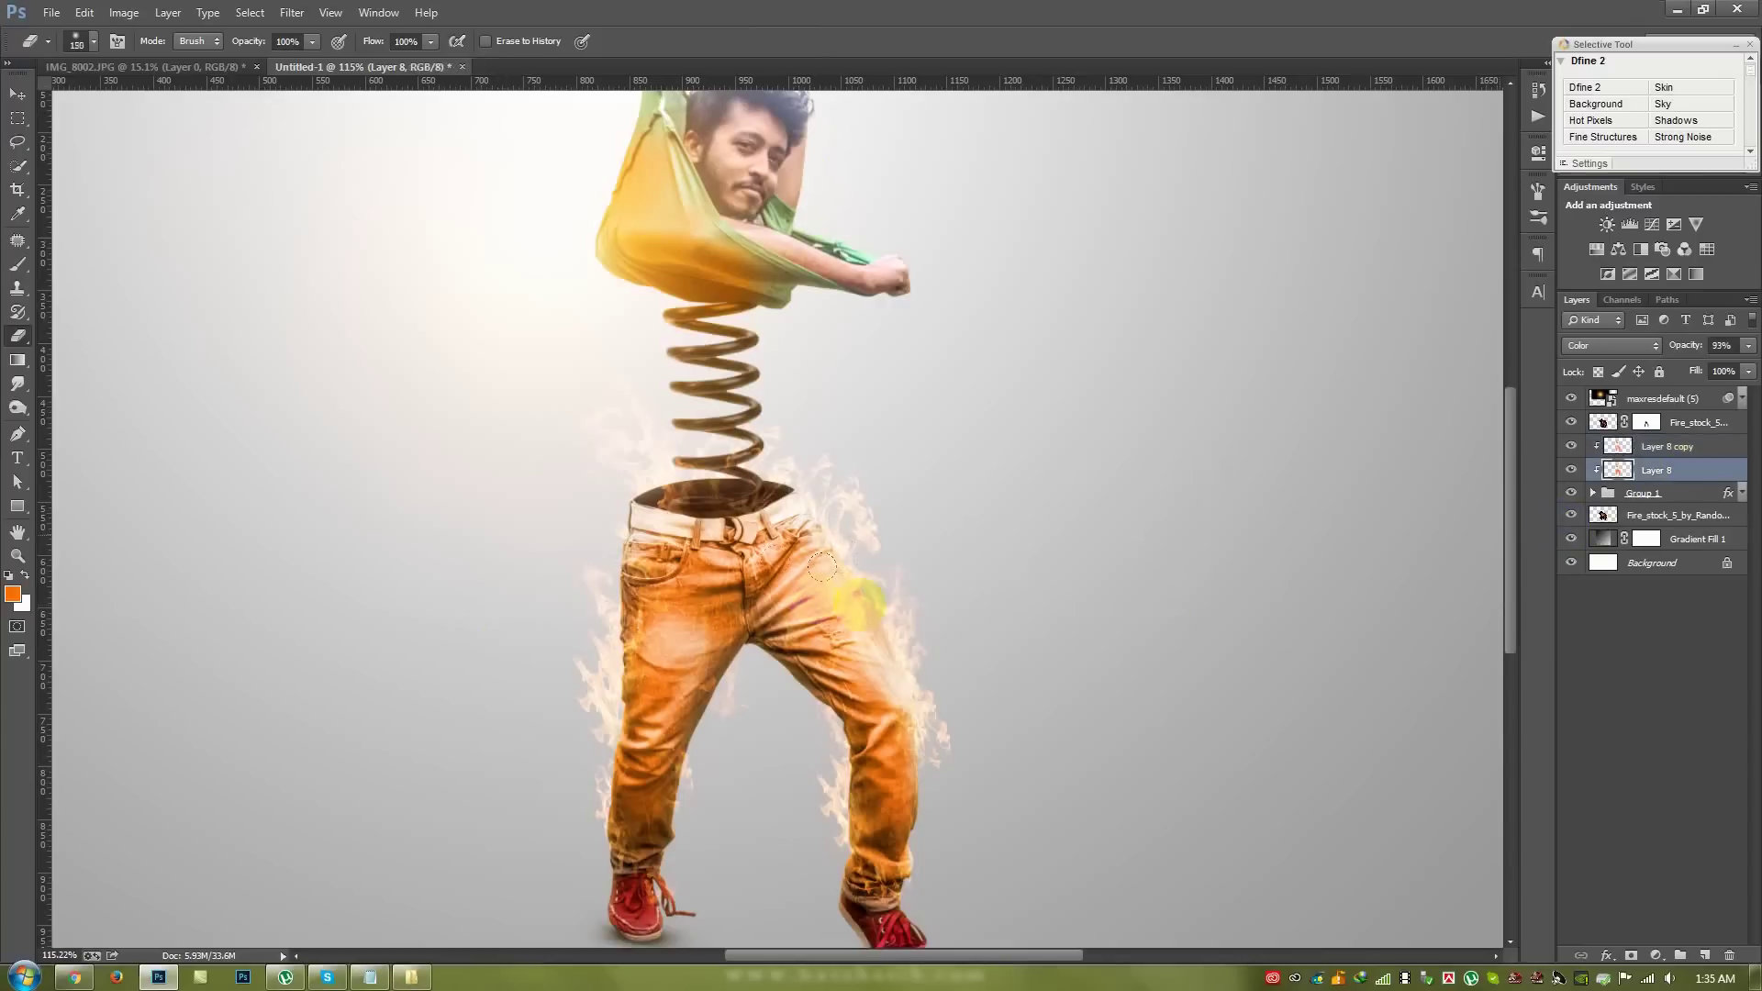
{"action": "key", "text": "bracketleft"}
{"action": "key", "text": "bracketleft"}
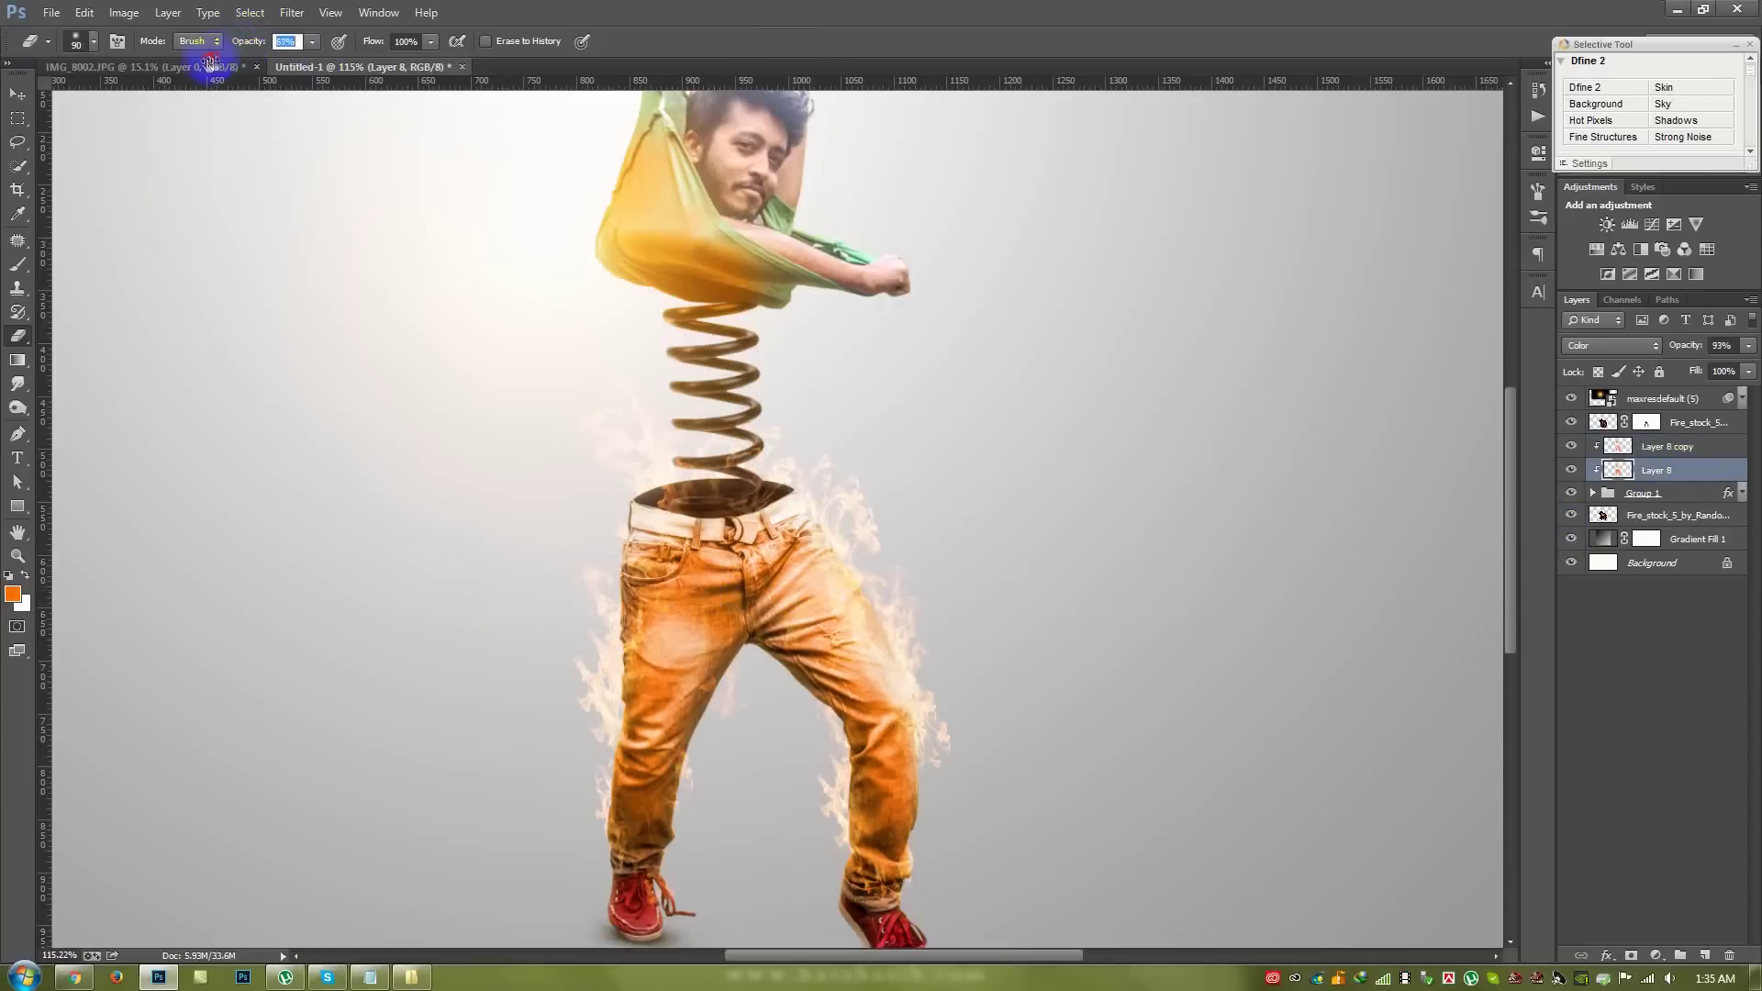
{"action": "type", "text": "44"}
{"action": "key", "text": "bracketright"}
{"action": "key", "text": "bracketright"}
{"action": "left_click", "coordinate": [697, 597]}
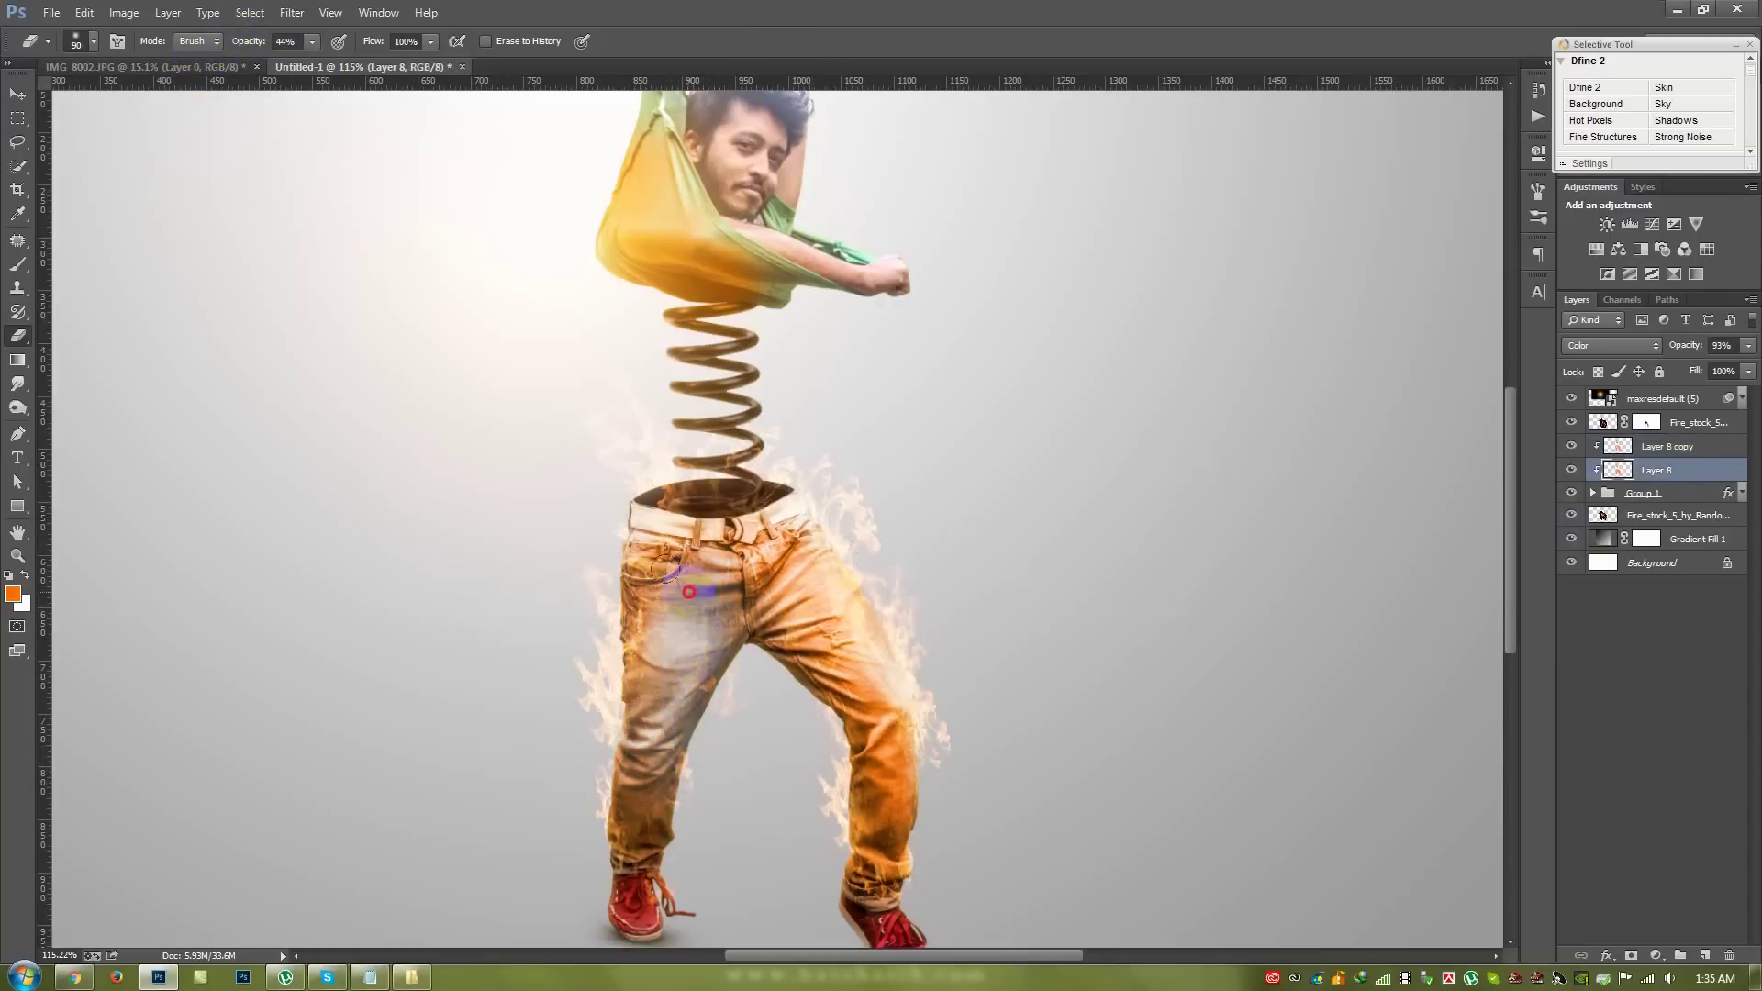
- Erase orange down the right leg to the ankle and stray flame on the left shin
{"action": "left_click_drag", "start_coordinate": [845, 704], "coordinate": [841, 832]}
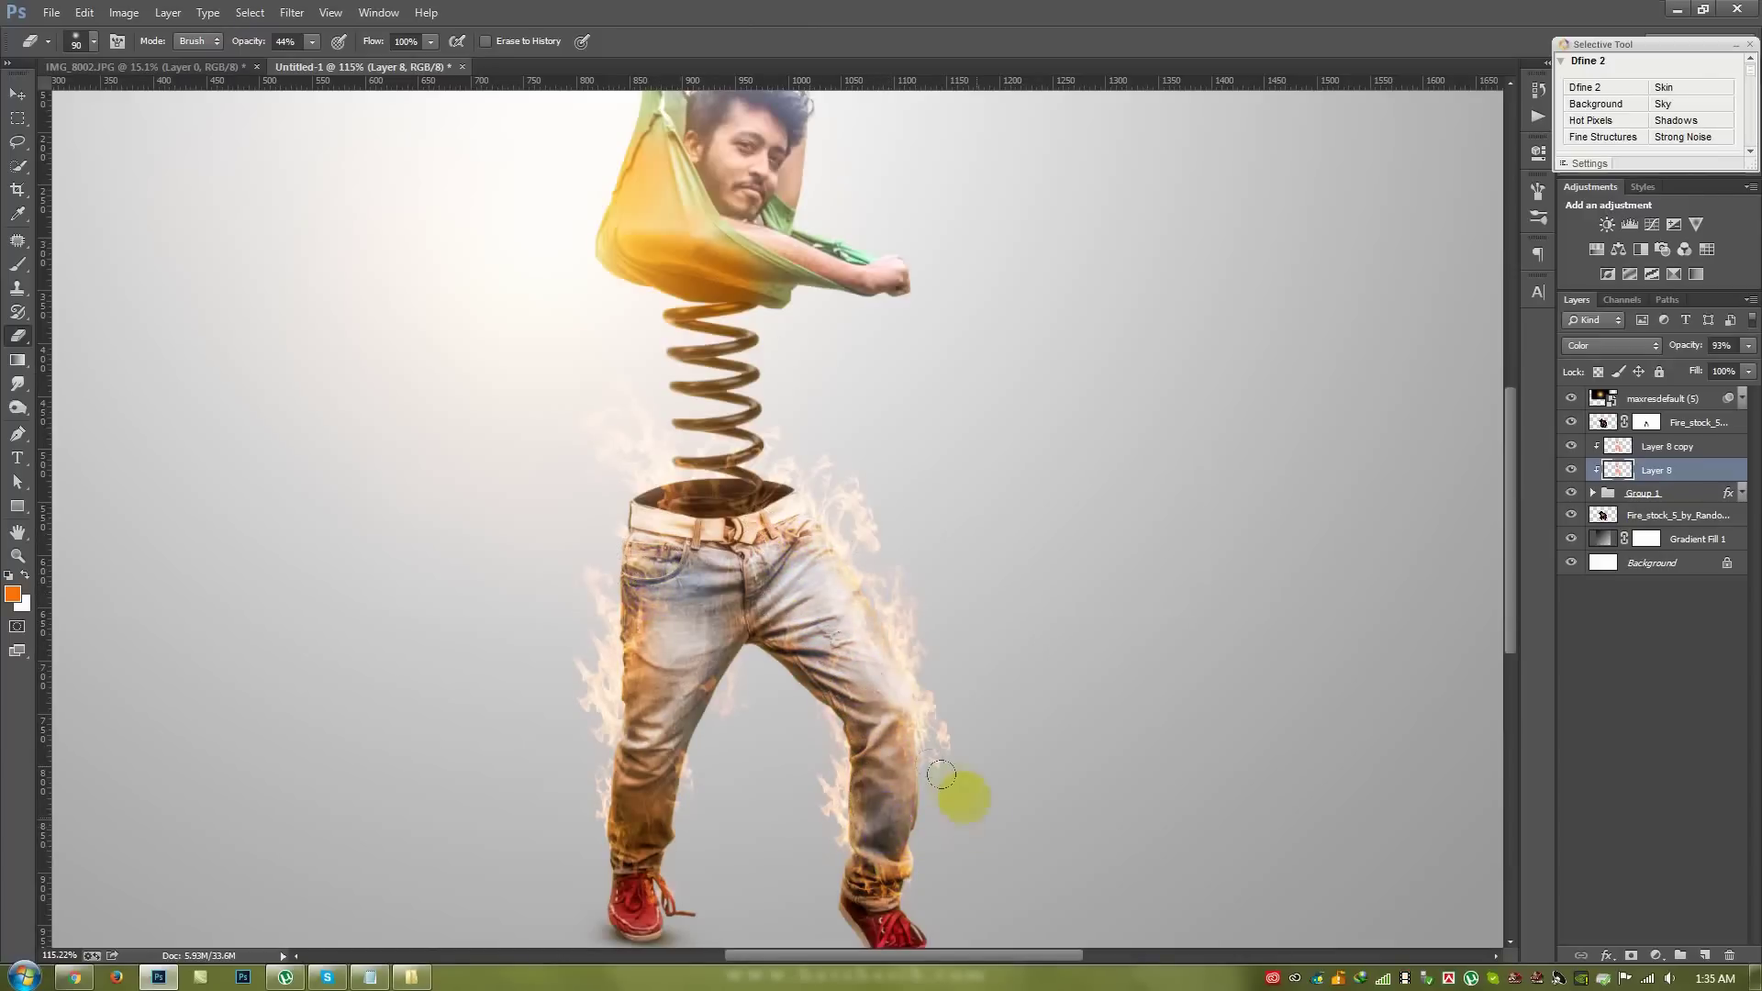
{"action": "scroll", "coordinate": [941, 776], "scroll_direction": "down", "scroll_amount": 4}
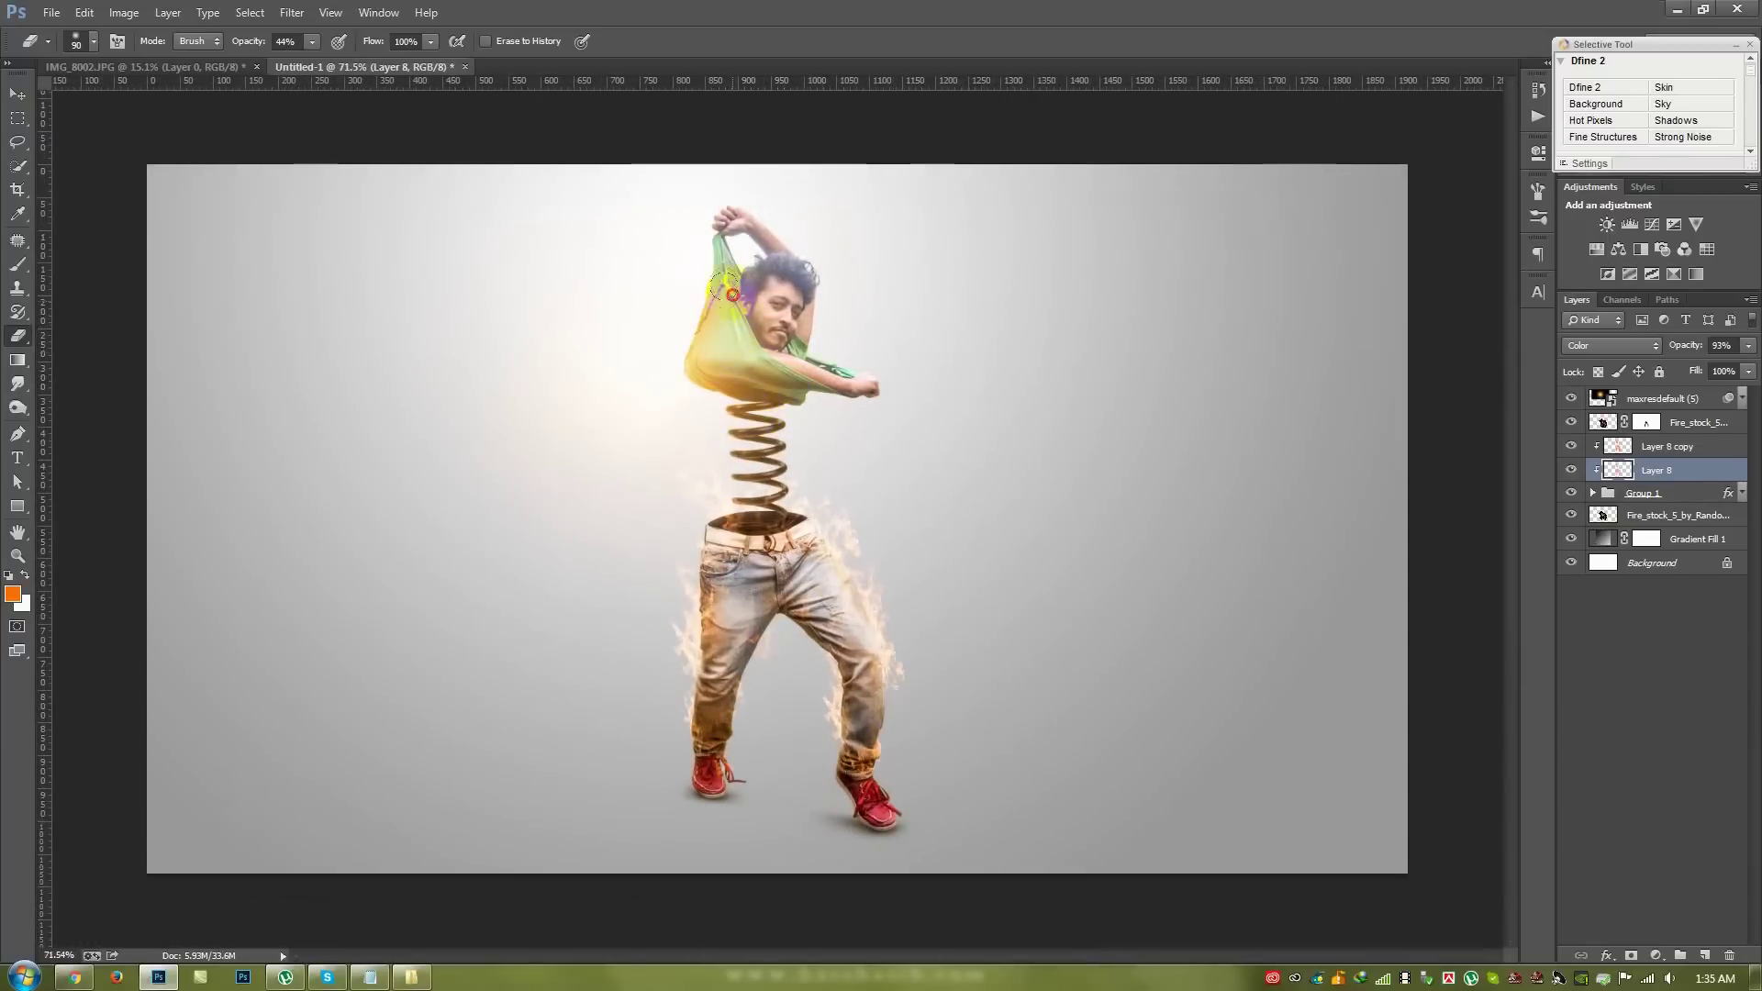
{"action": "scroll", "coordinate": [872, 737], "scroll_direction": "up", "scroll_amount": 2}
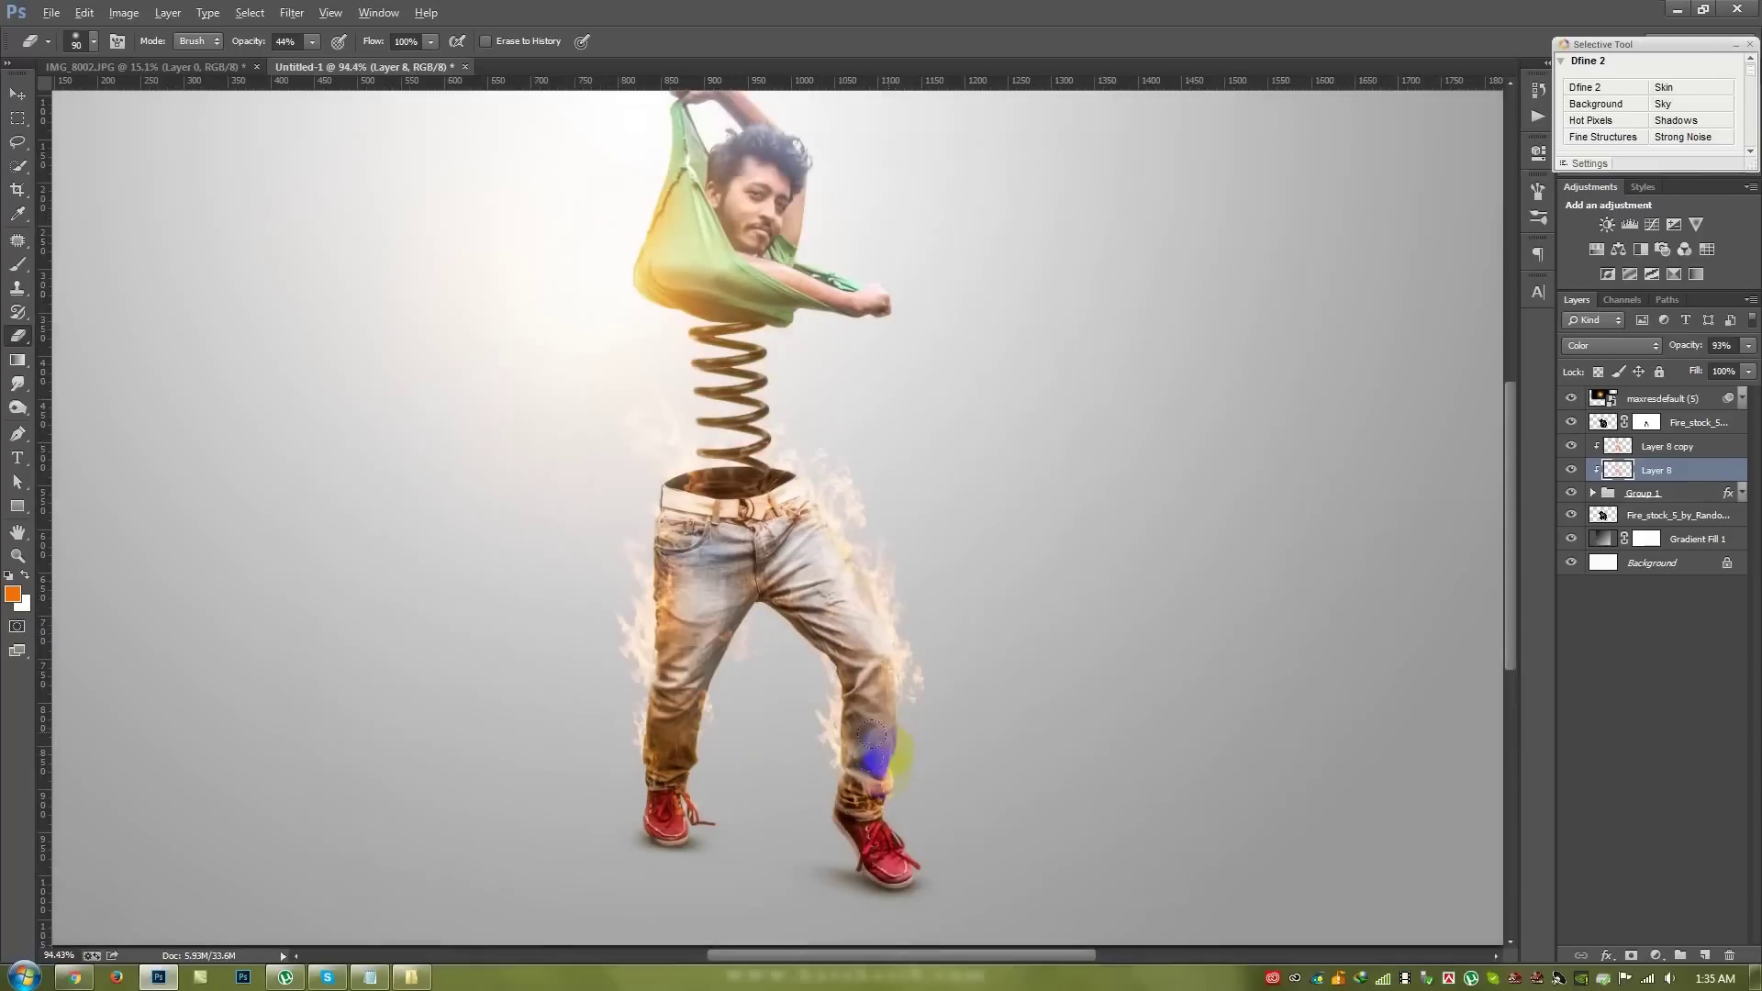
{"action": "left_click", "coordinate": [673, 726]}
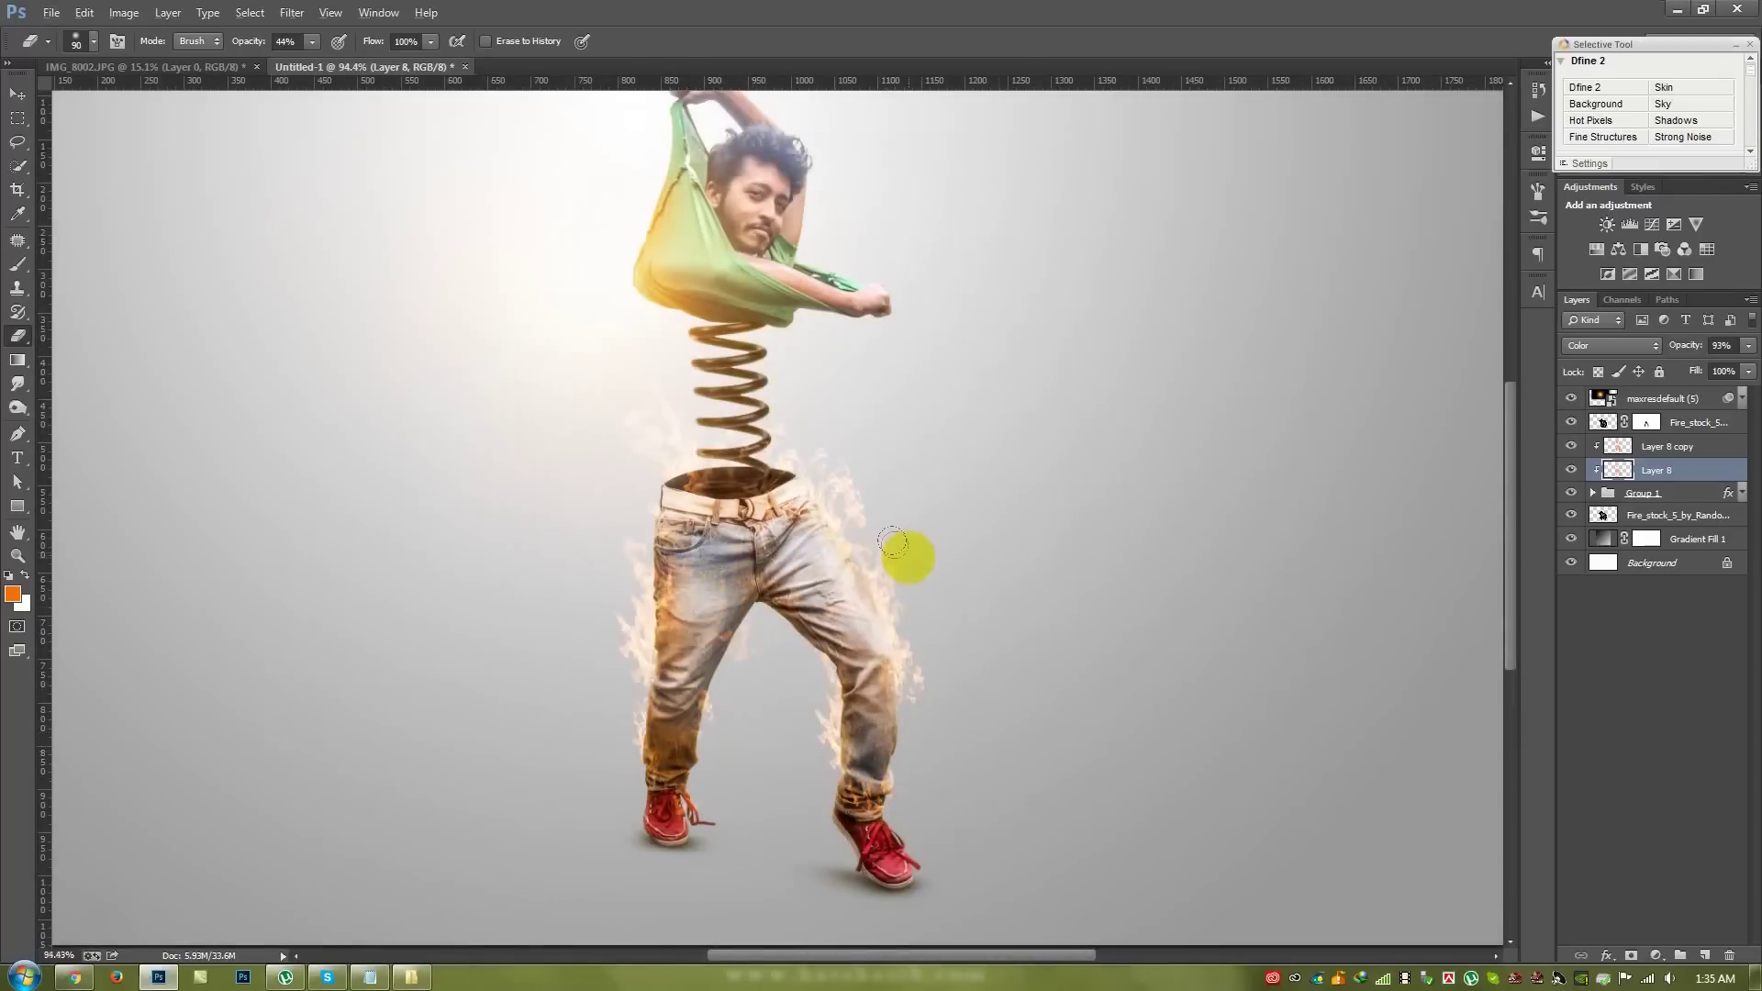
{"action": "scroll", "coordinate": [893, 543], "scroll_direction": "down", "scroll_amount": 2}
- Drag the_spark_never_lit_up fire image from the stock folder onto the canvas
{"action": "left_click", "coordinate": [16, 94]}
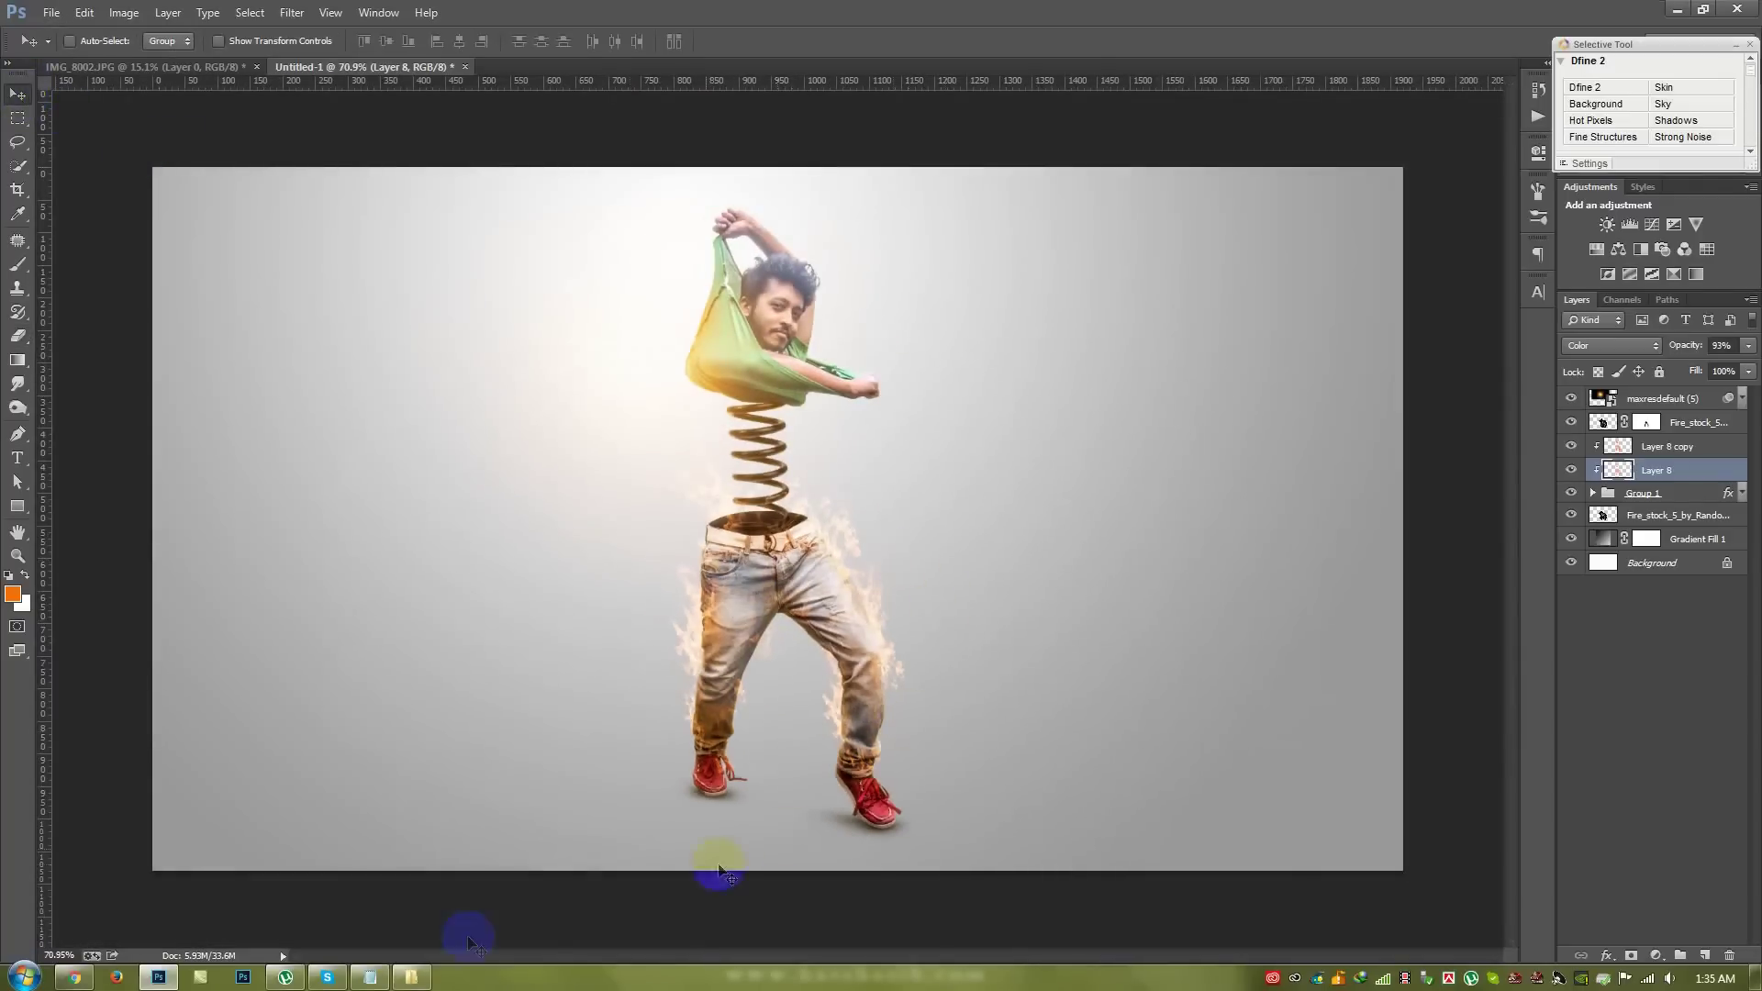
{"action": "left_click", "coordinate": [412, 978]}
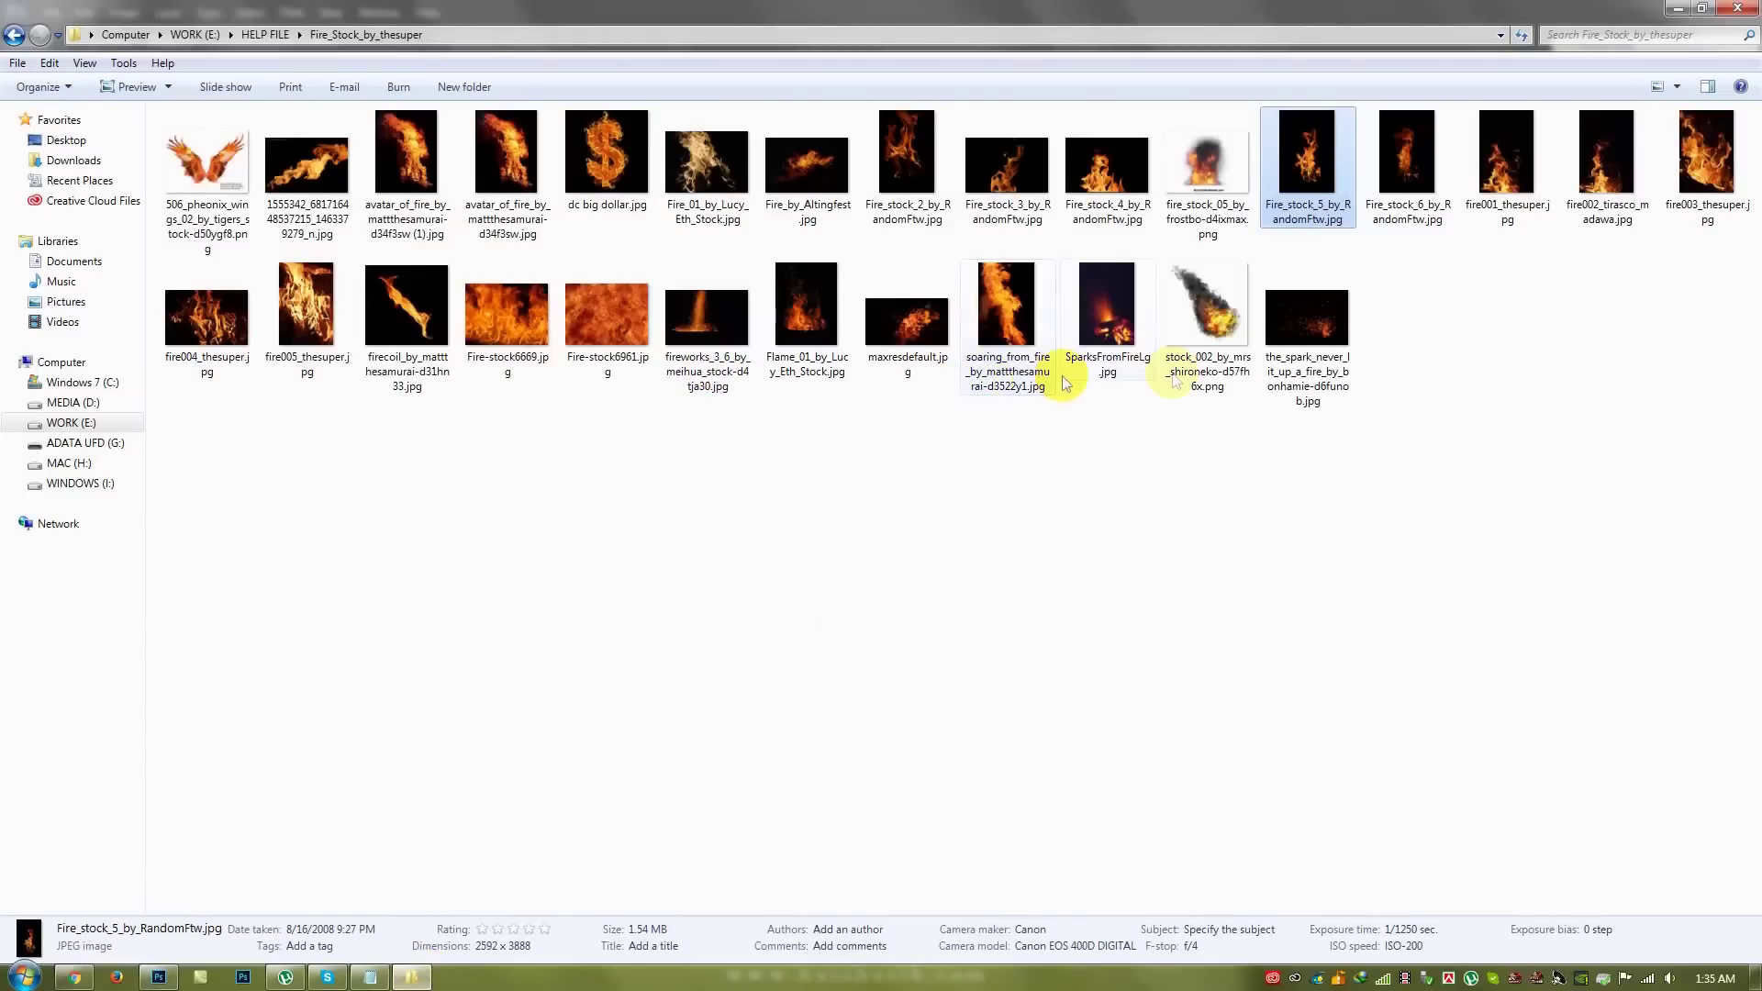
{"action": "mouse_move", "coordinate": [1327, 345]}
{"action": "left_mouse_down"}
{"action": "mouse_move", "coordinate": [166, 981]}
{"action": "mouse_move", "coordinate": [698, 714]}
{"action": "left_mouse_up"}
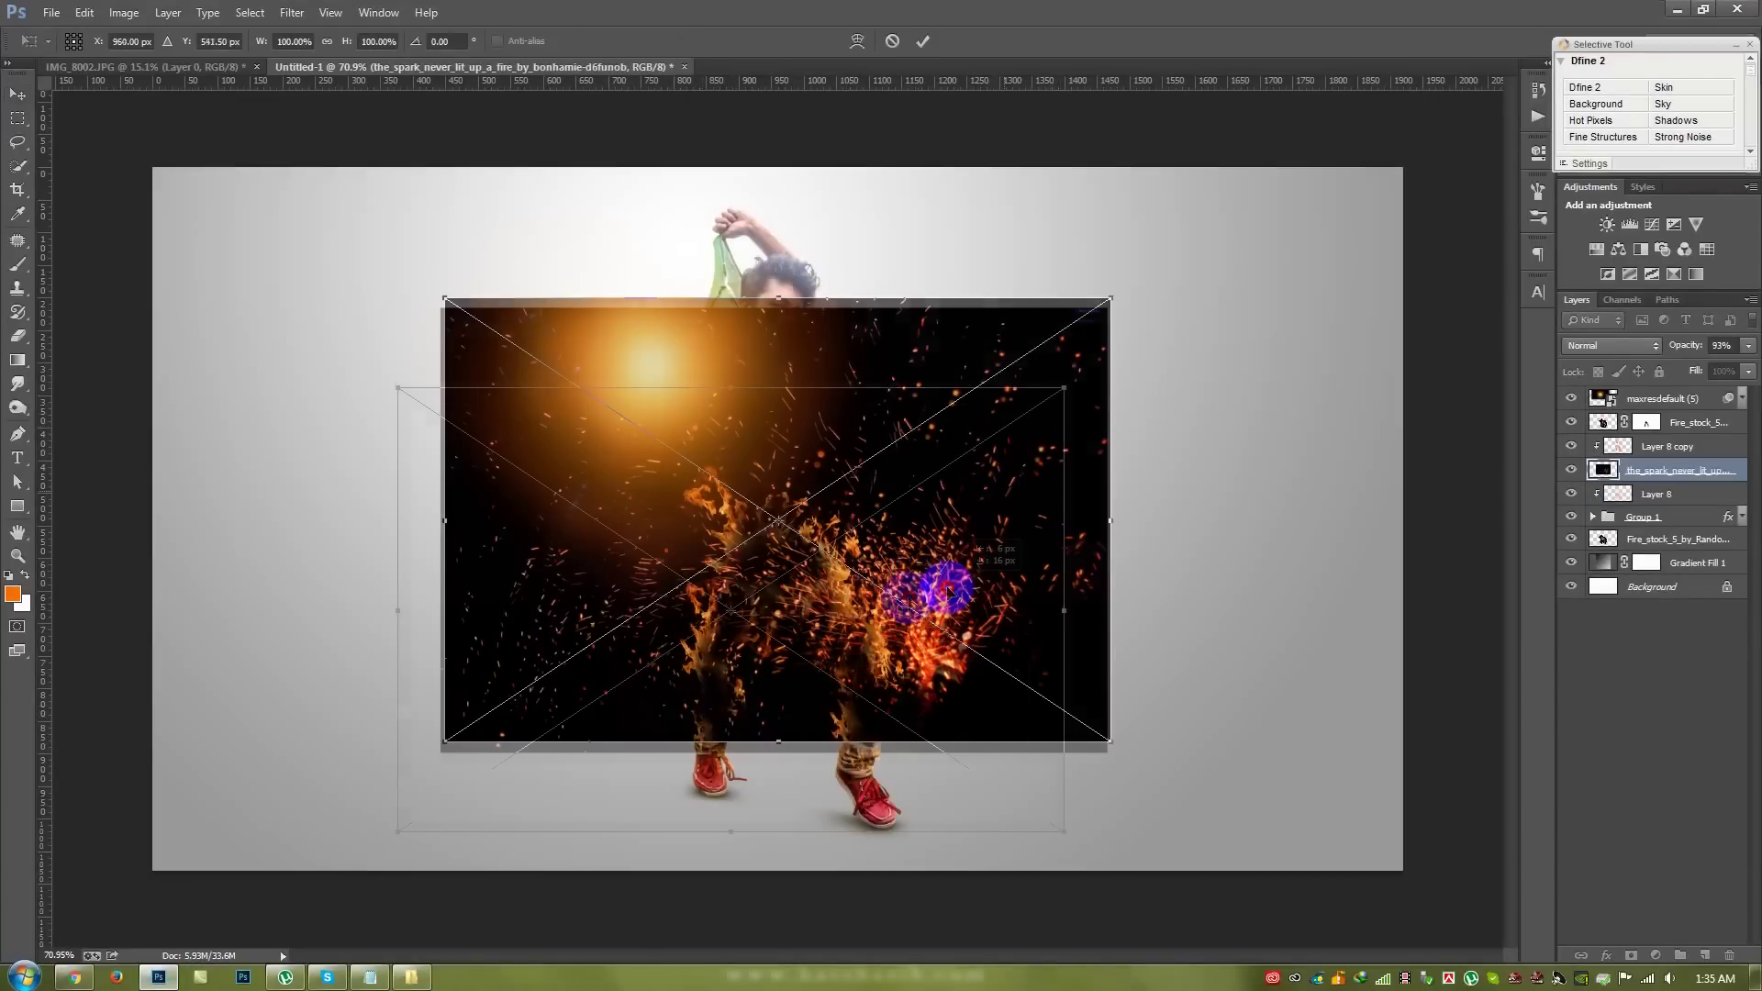
- Shrink, rotate and position the spark image over the legs, then commit the transform
{"action": "left_click_drag", "start_coordinate": [1002, 405], "coordinate": [826, 544]}
{"action": "left_click_drag", "start_coordinate": [862, 615], "coordinate": [881, 450]}
{"action": "left_click_drag", "start_coordinate": [669, 629], "coordinate": [729, 630]}
{"action": "left_click_drag", "start_coordinate": [881, 633], "coordinate": [858, 590]}
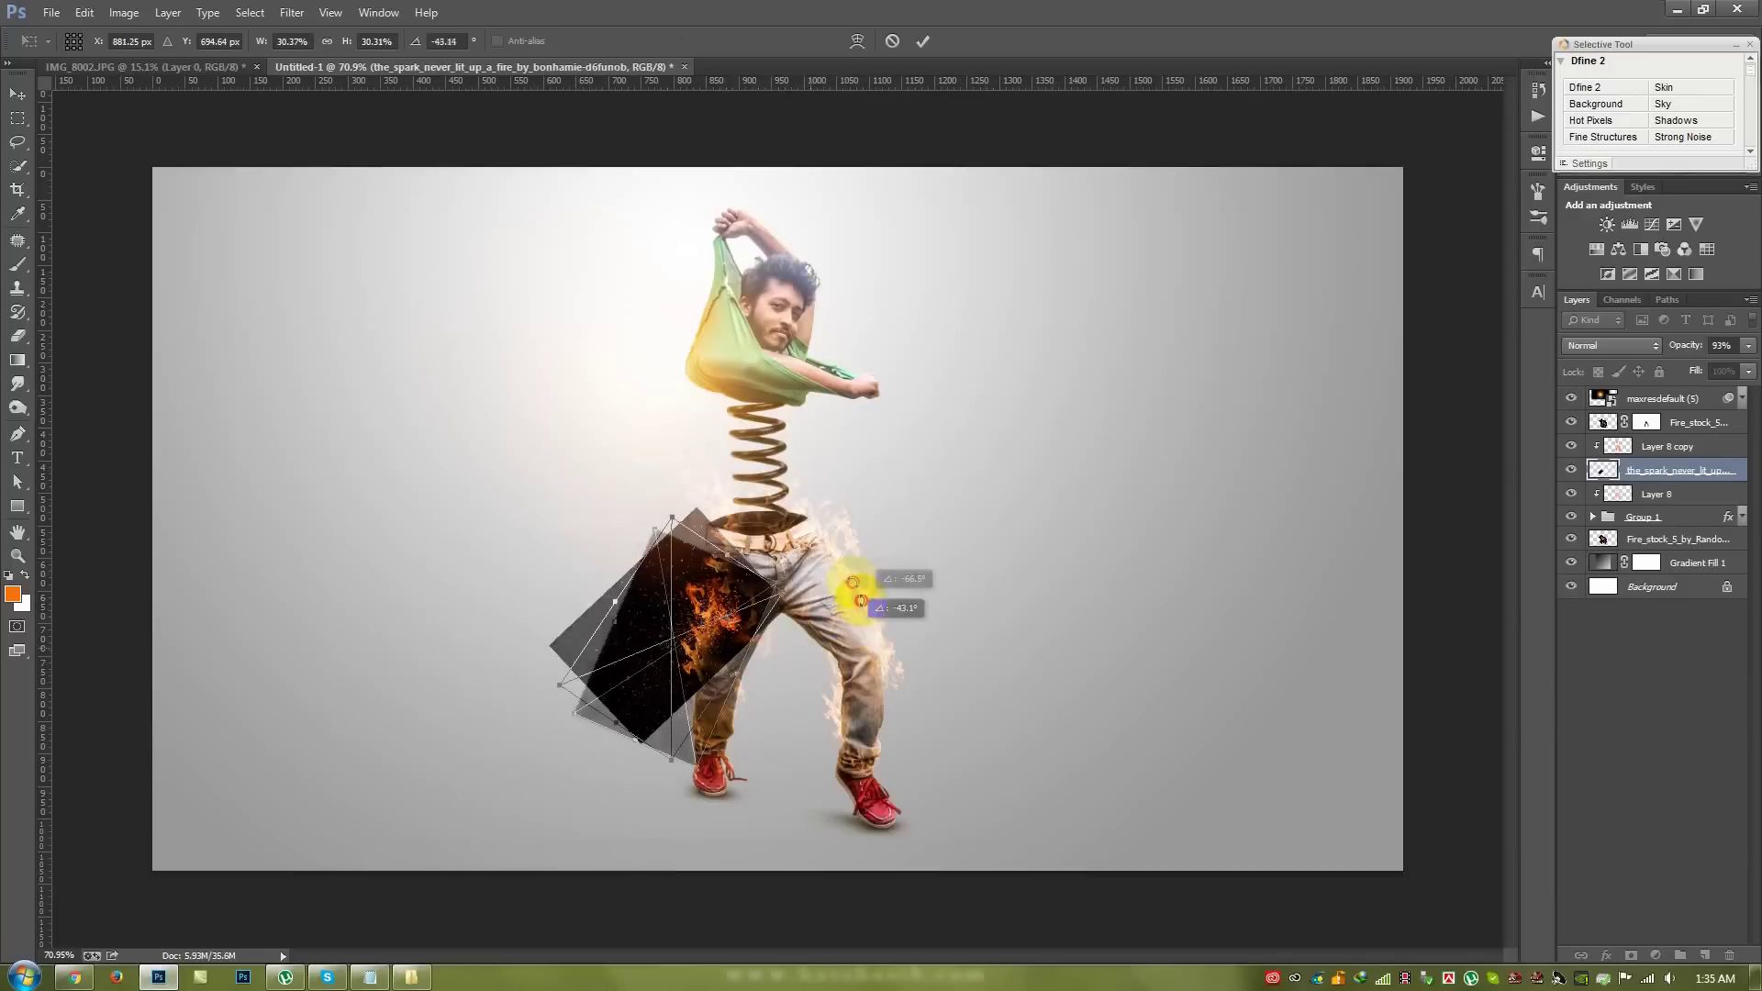
{"action": "left_click_drag", "start_coordinate": [725, 617], "coordinate": [742, 592]}
{"action": "key", "text": "Return"}
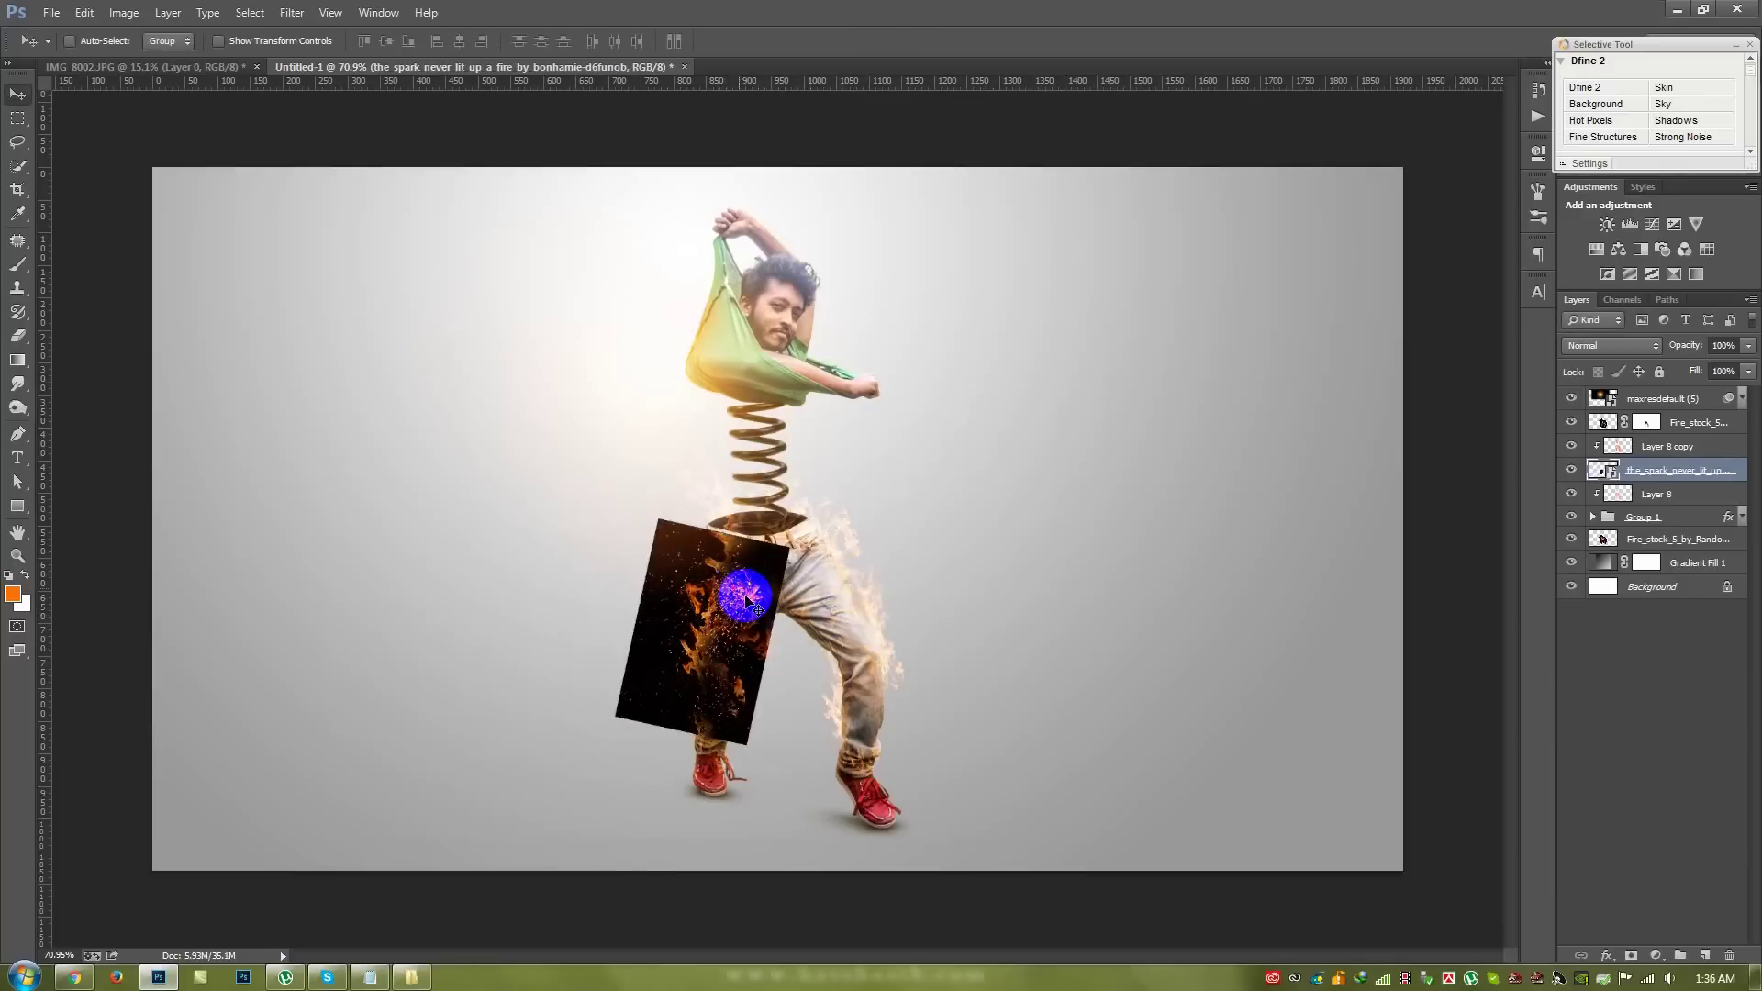
- Blend the sparks in Screen, shift them up, and move the layer below Group 1
{"action": "scroll", "coordinate": [741, 592], "scroll_direction": "up", "scroll_amount": 2}
{"action": "left_click", "coordinate": [1612, 345]}
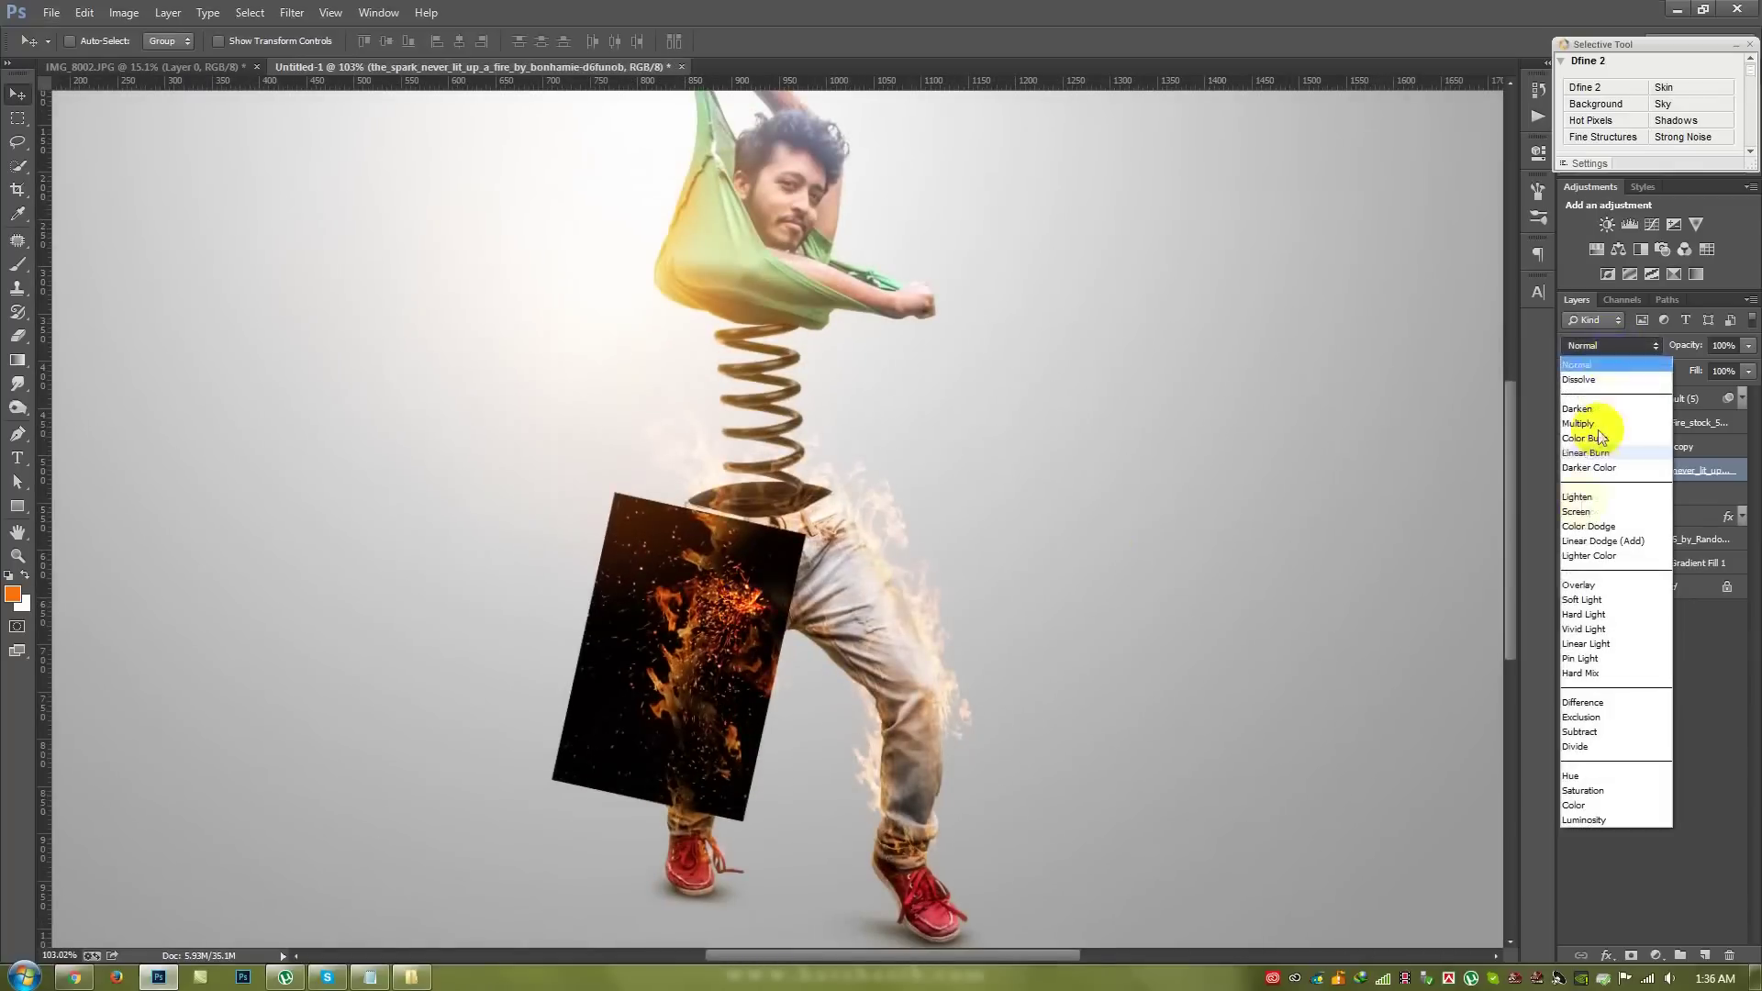
{"action": "left_click", "coordinate": [1576, 511]}
{"action": "left_click_drag", "start_coordinate": [771, 619], "coordinate": [764, 585]}
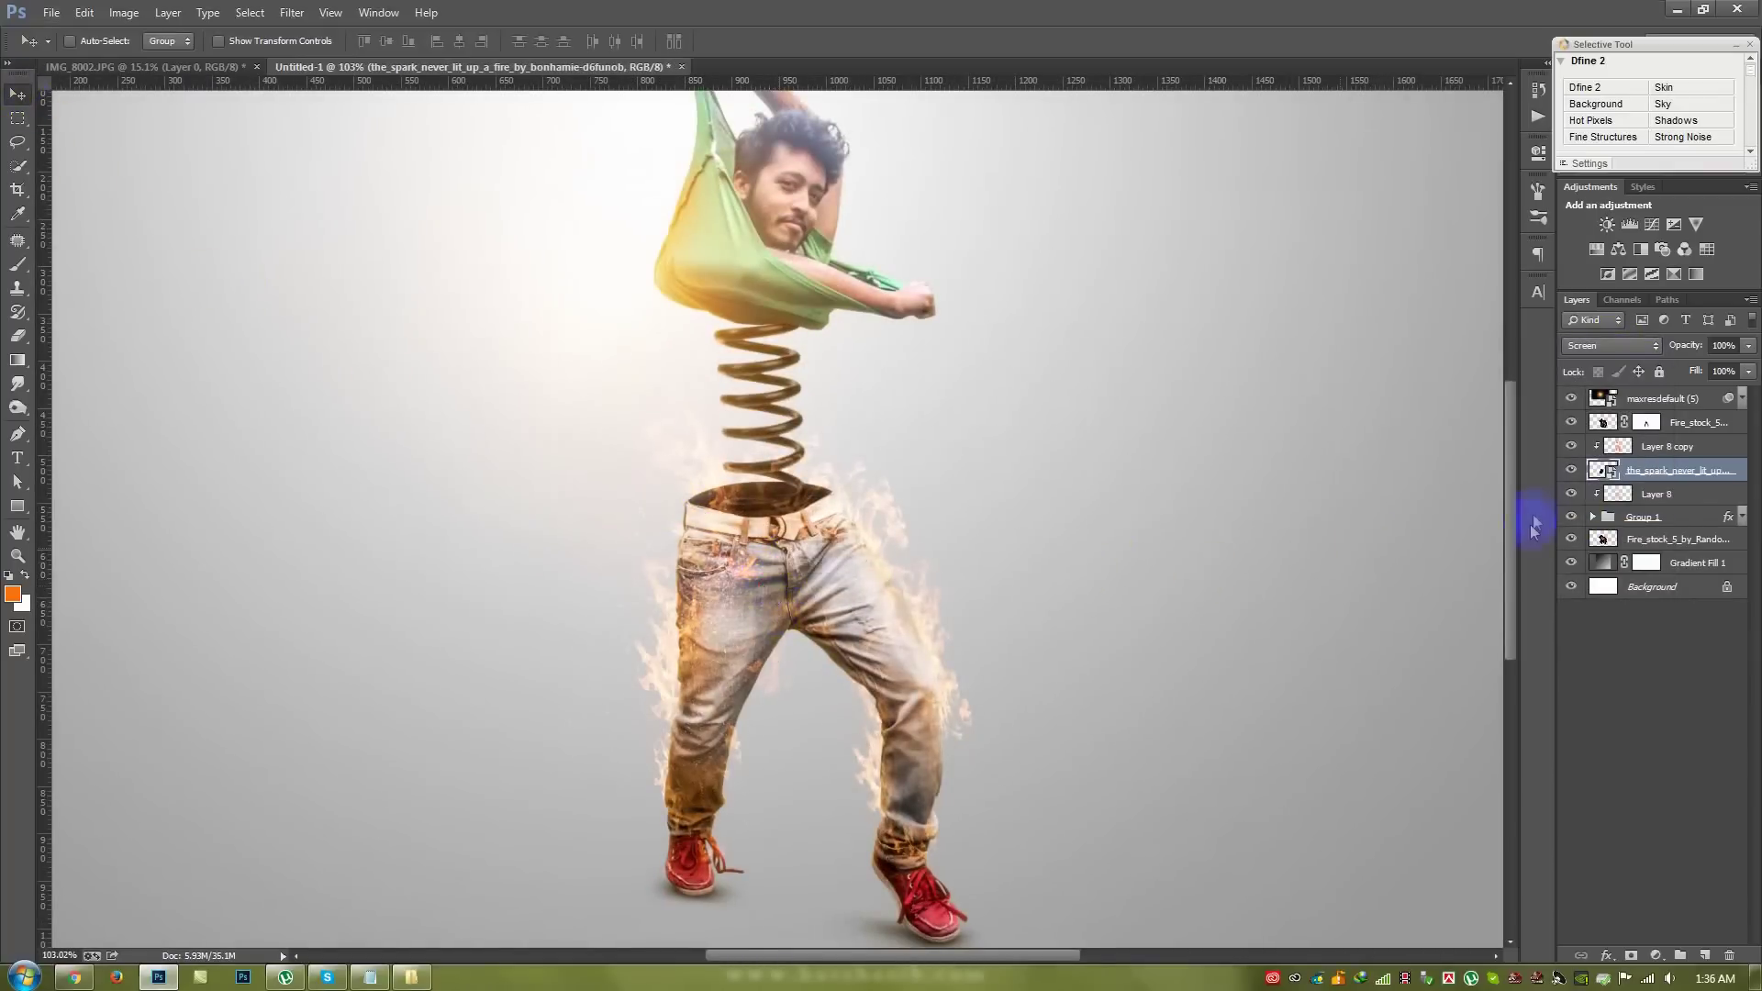
{"action": "left_click_drag", "start_coordinate": [1633, 484], "coordinate": [1633, 528]}
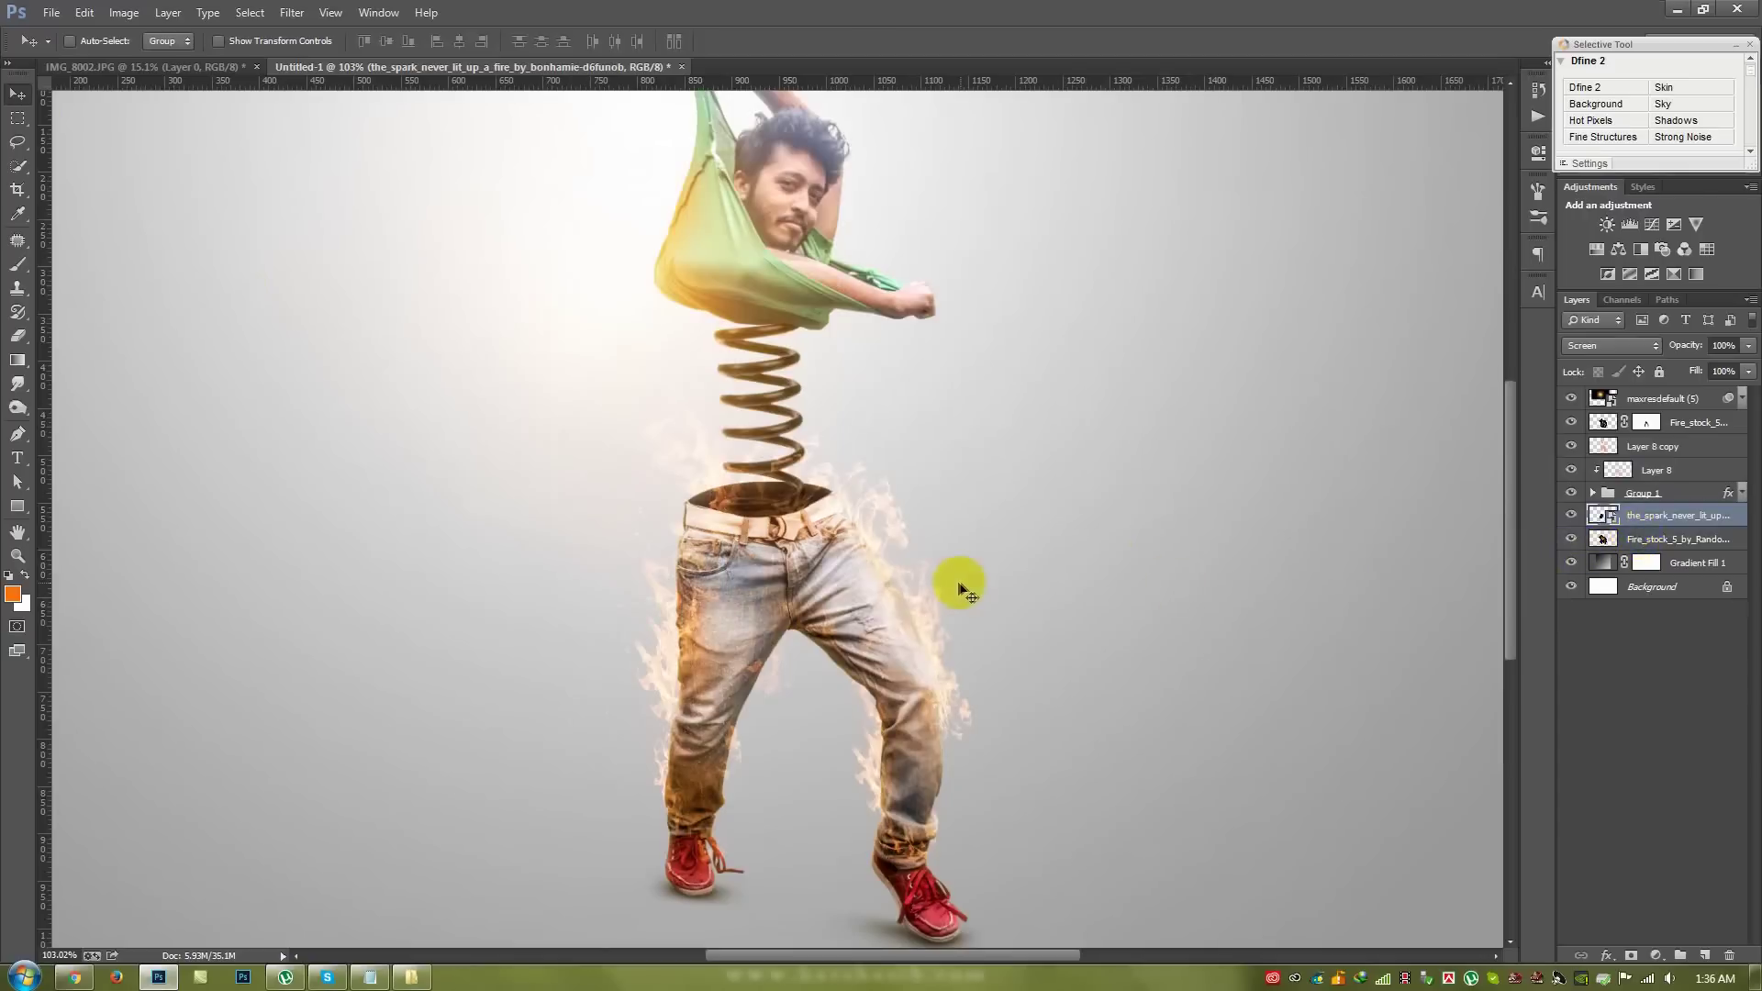
{"action": "key", "text": "ctrl+t"}
{"action": "mouse_move", "coordinate": [811, 493]}
{"action": "left_mouse_down"}
{"action": "mouse_move", "coordinate": [838, 461]}
{"action": "mouse_move", "coordinate": [935, 512]}
{"action": "mouse_move", "coordinate": [873, 515]}
{"action": "left_mouse_up"}
- Rotate a spark copy about 62° and move it up and left over the jeans
{"action": "double_click", "coordinate": [786, 582]}
{"action": "left_click_drag", "start_coordinate": [963, 637], "coordinate": [964, 629]}
{"action": "key", "text": "ctrl+t"}
{"action": "mouse_move", "coordinate": [1113, 838]}
{"action": "left_mouse_down"}
{"action": "mouse_move", "coordinate": [839, 791]}
{"action": "mouse_move", "coordinate": [898, 720]}
{"action": "left_mouse_up"}
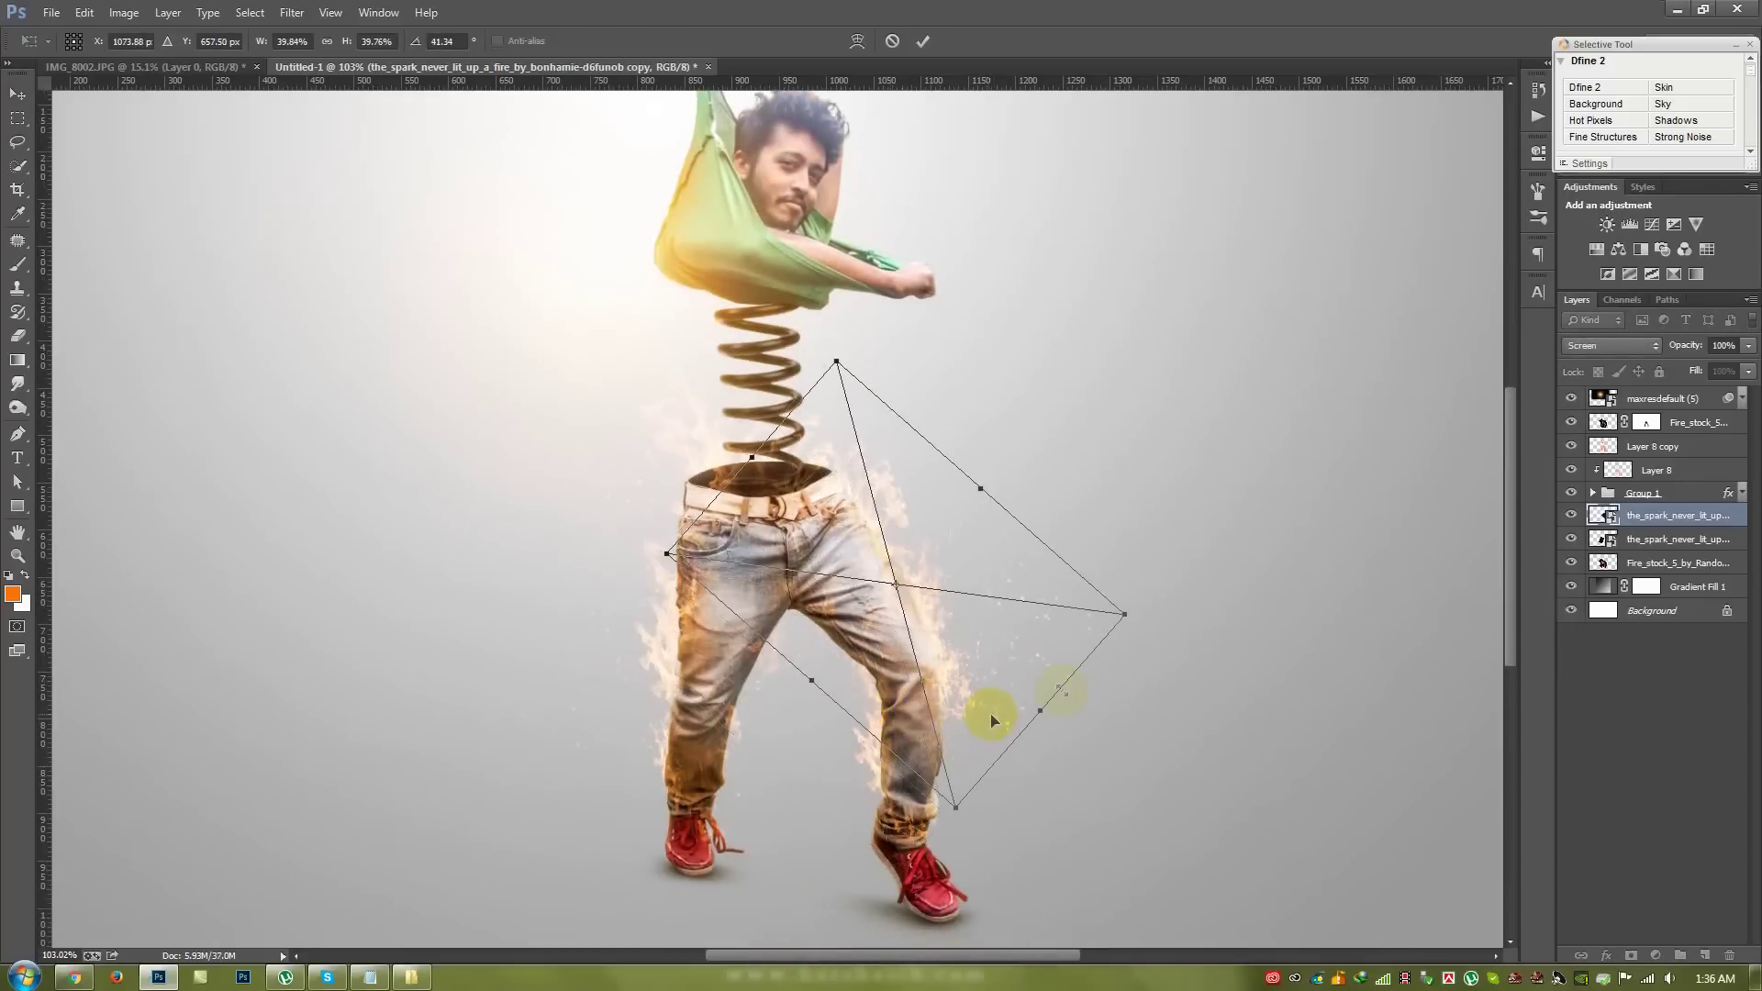
{"action": "mouse_move", "coordinate": [1130, 725]}
{"action": "left_mouse_down"}
{"action": "mouse_move", "coordinate": [1001, 700]}
{"action": "mouse_move", "coordinate": [976, 671]}
{"action": "left_mouse_up"}
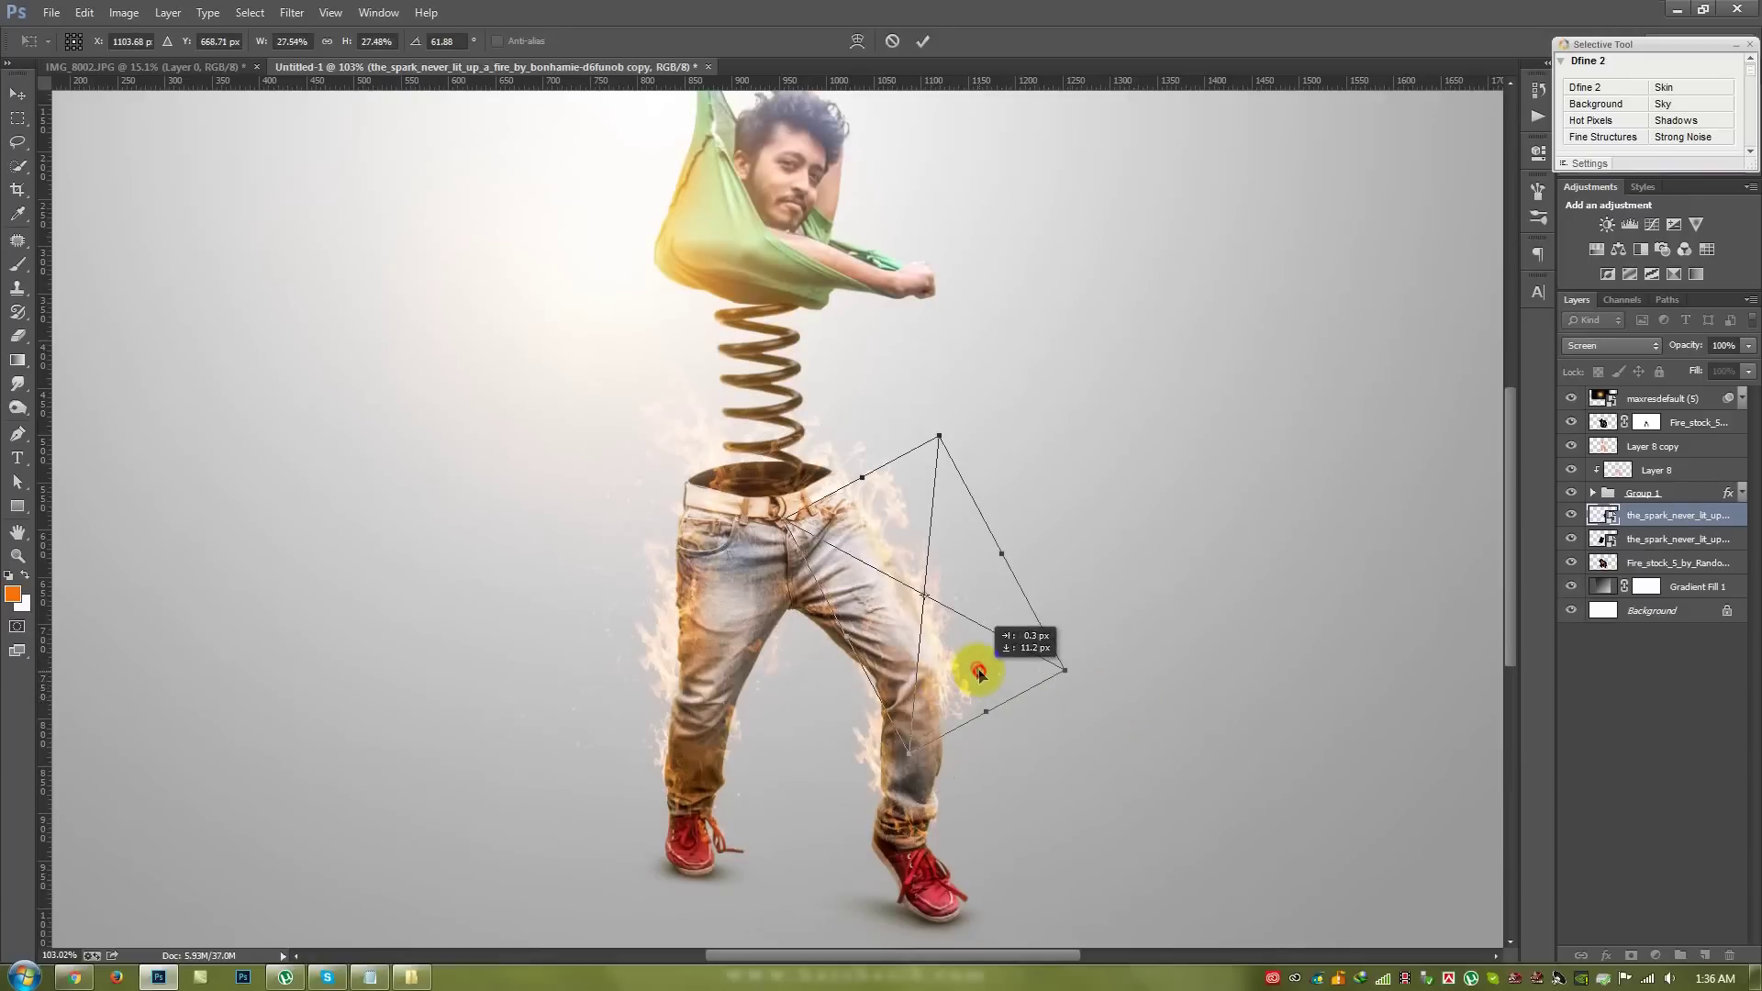
{"action": "key", "text": "Return"}
{"action": "left_click_drag", "start_coordinate": [973, 676], "coordinate": [846, 501]}
- Duplicate the sparks again, enlarging the third copy over the spring, then fit the image on screen
{"action": "key", "text": "ctrl+j"}
{"action": "key", "text": "ctrl+t"}
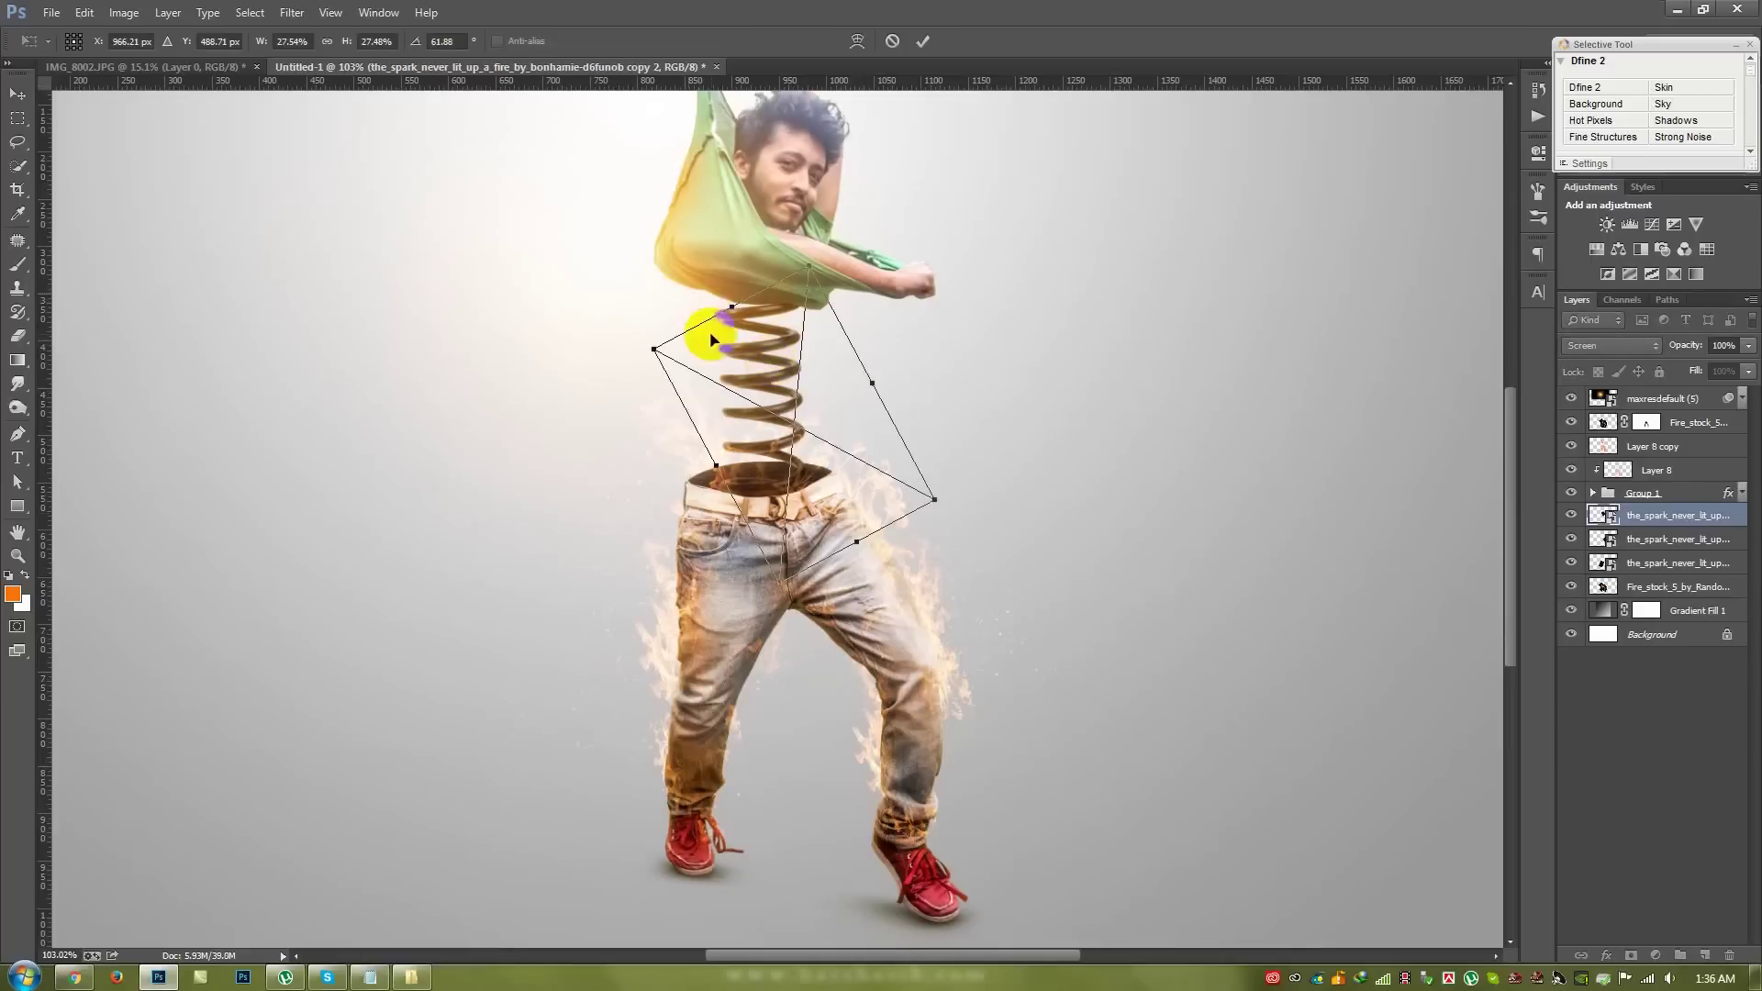
{"action": "left_click_drag", "start_coordinate": [801, 283], "coordinate": [945, 129]}
{"action": "mouse_move", "coordinate": [864, 451]}
{"action": "left_mouse_down"}
{"action": "mouse_move", "coordinate": [833, 441]}
{"action": "mouse_move", "coordinate": [820, 462]}
{"action": "left_mouse_up"}
{"action": "key", "text": "Return"}
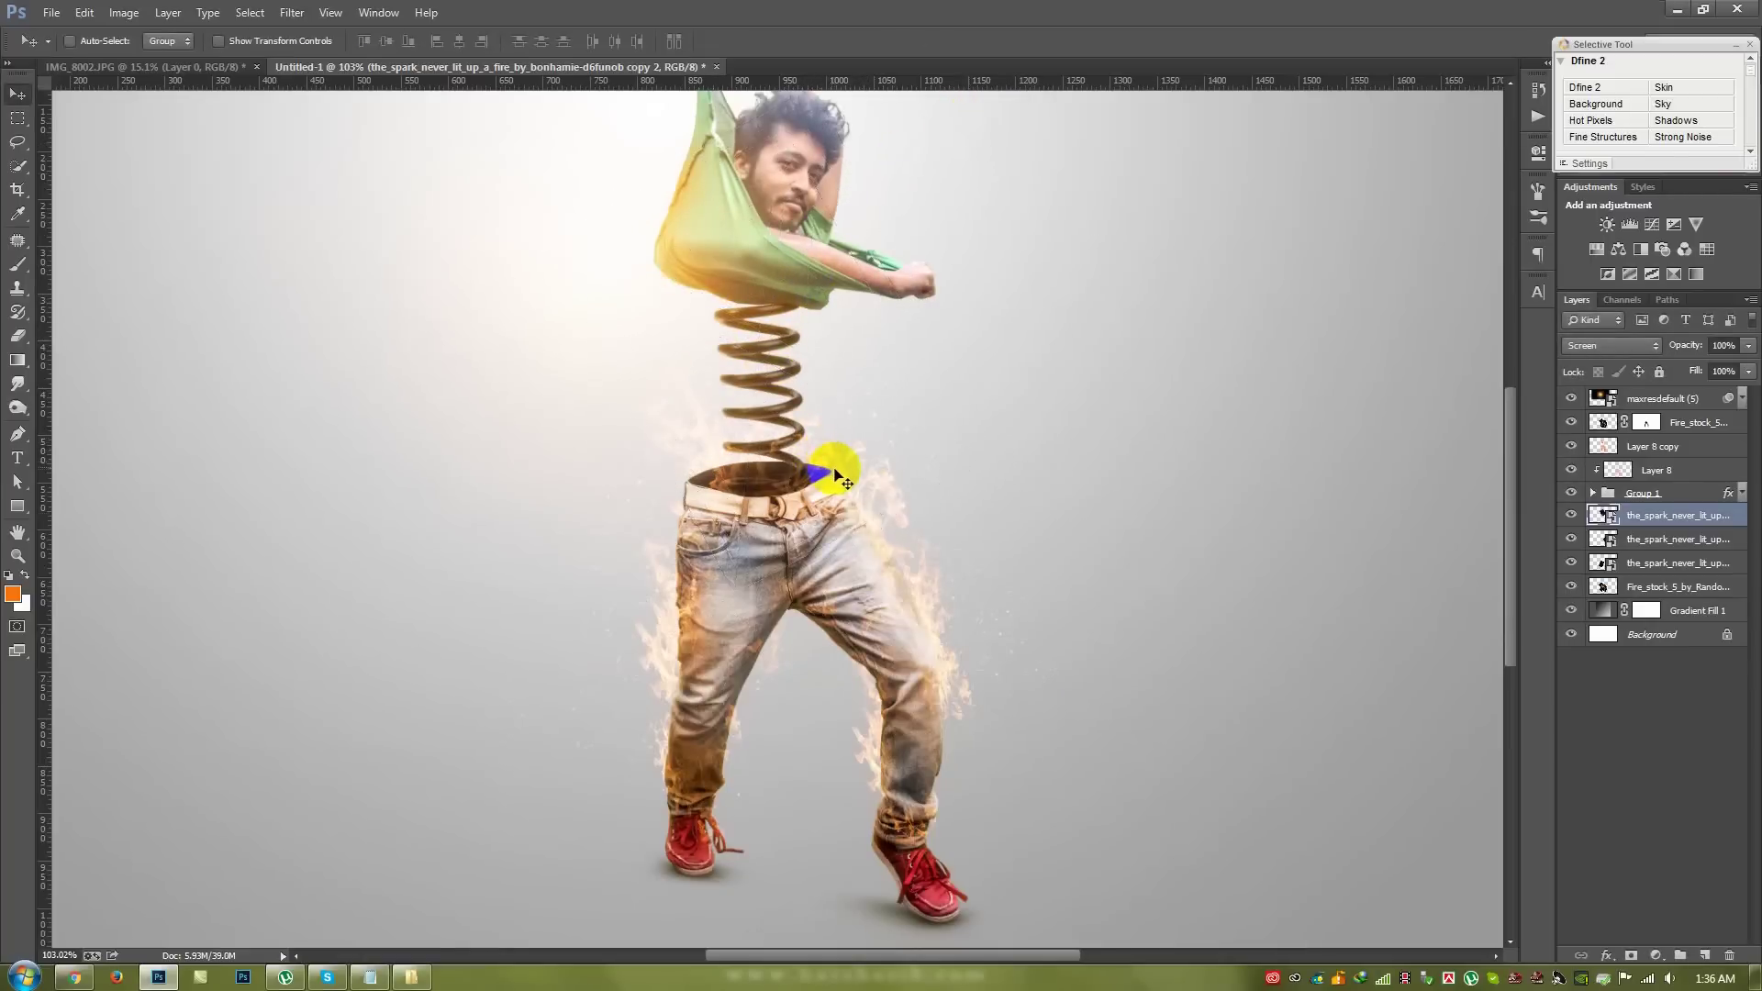
{"action": "key", "text": "ctrl+0"}
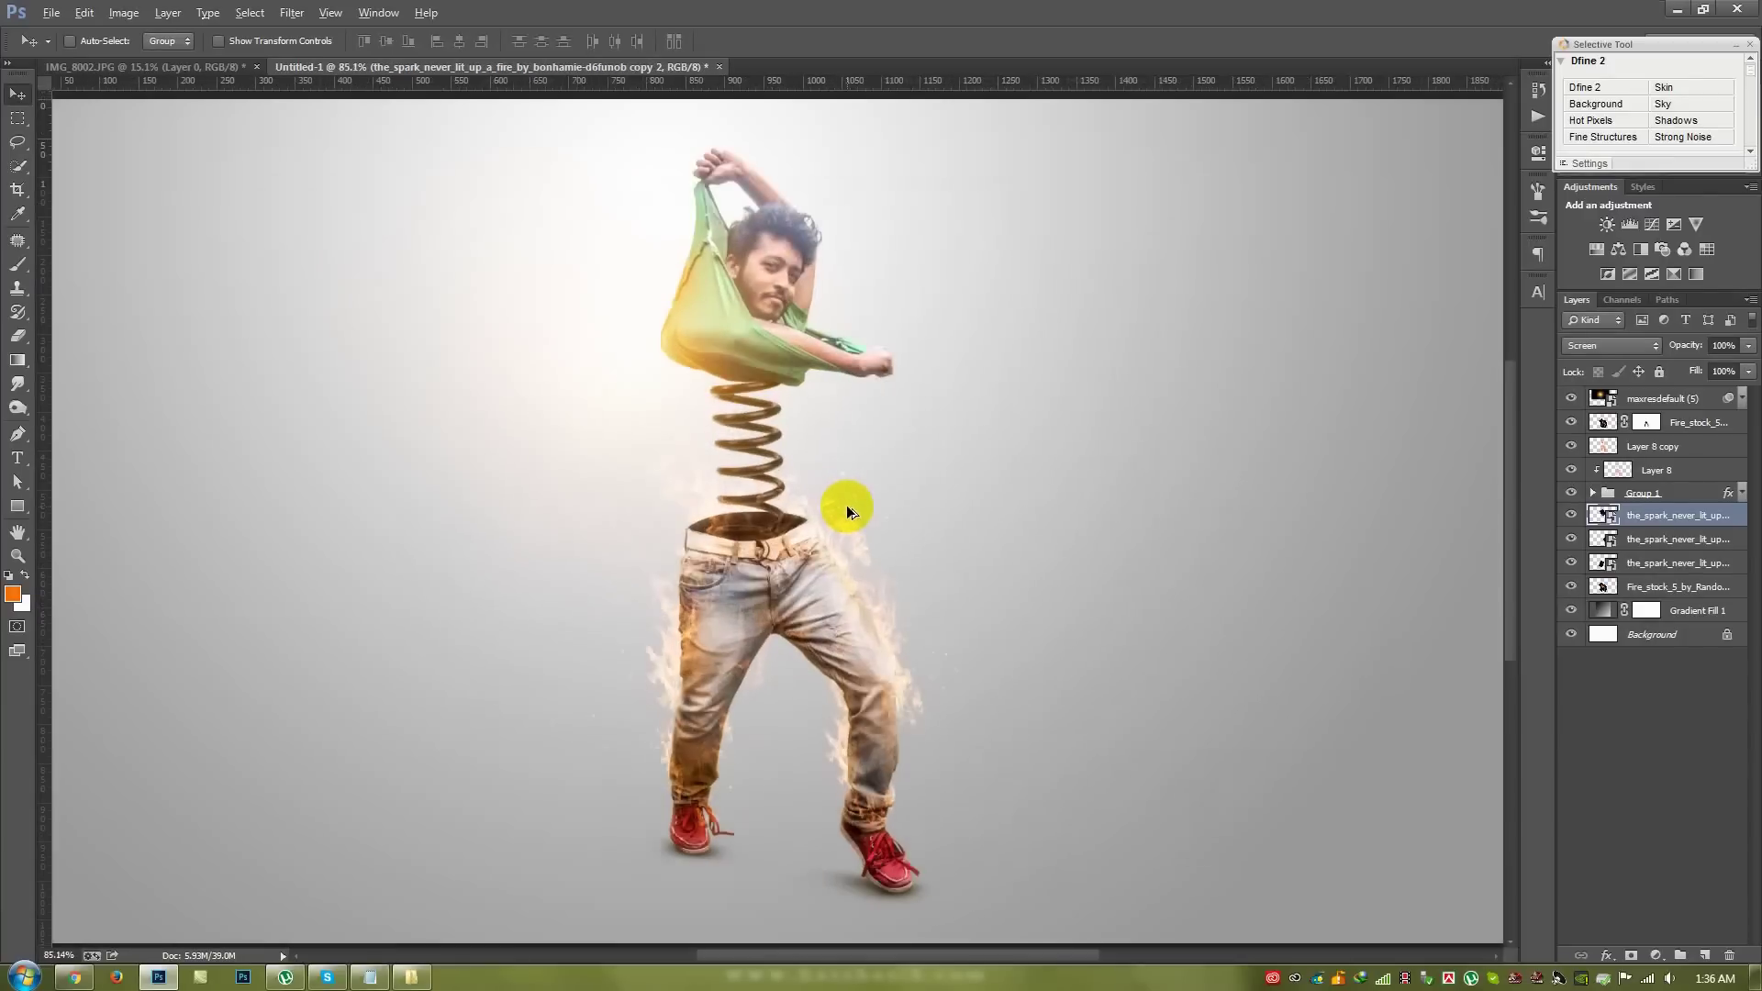
{"action": "key", "text": "alt"}
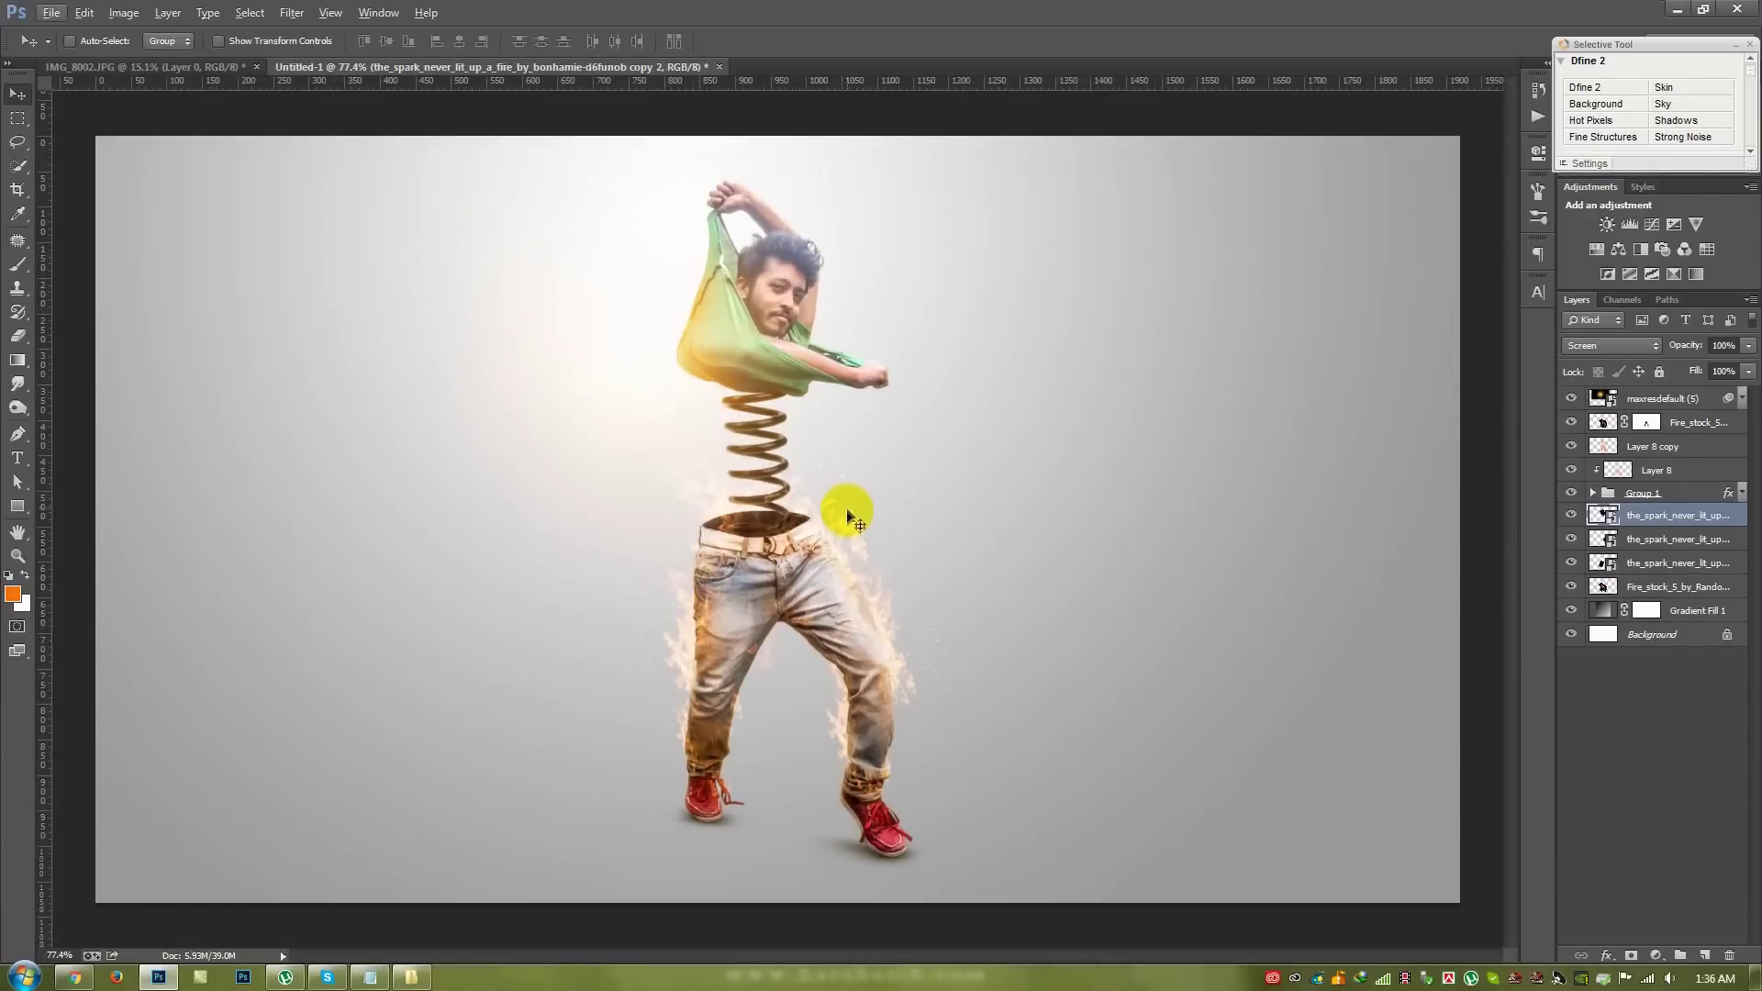
{"action": "left_click", "coordinate": [413, 976]}
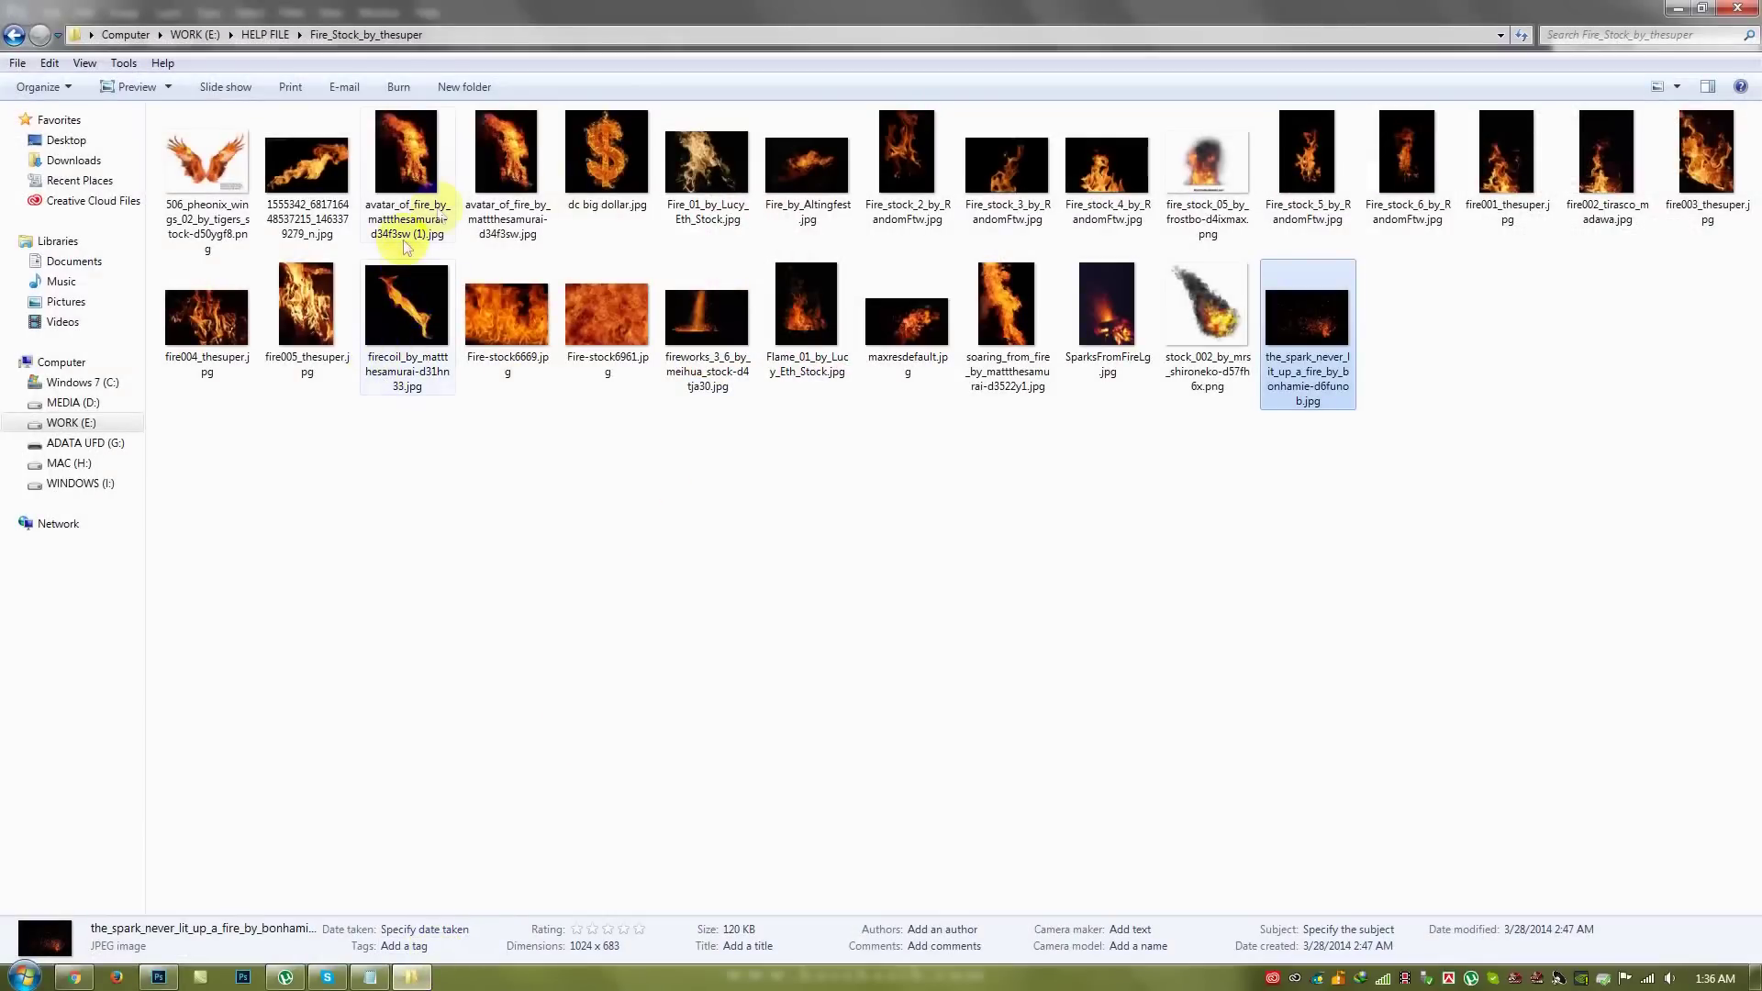
- Drag Fire_stock_5_by_RandomFtw.jpg from Explorer onto the Photoshop canvas
{"action": "left_click_drag", "start_coordinate": [813, 178], "coordinate": [777, 466]}
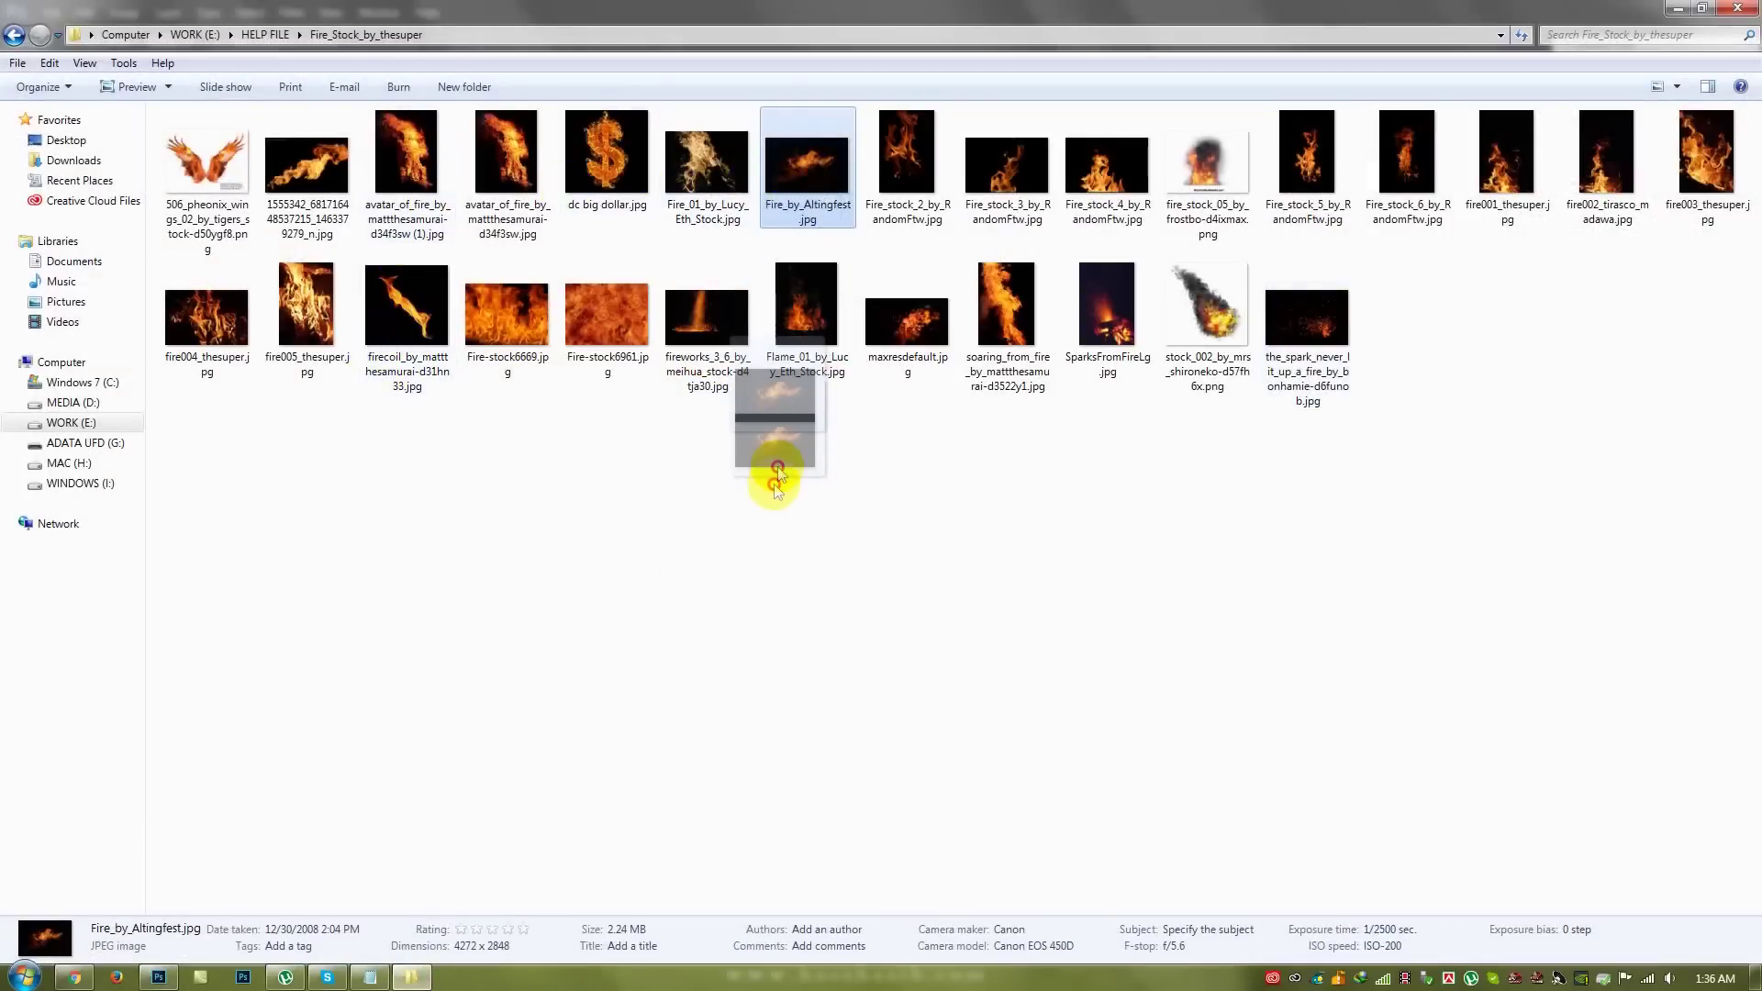
{"action": "mouse_move", "coordinate": [1307, 156]}
{"action": "left_mouse_down"}
{"action": "mouse_move", "coordinate": [160, 980]}
{"action": "mouse_move", "coordinate": [562, 662]}
{"action": "left_mouse_up"}
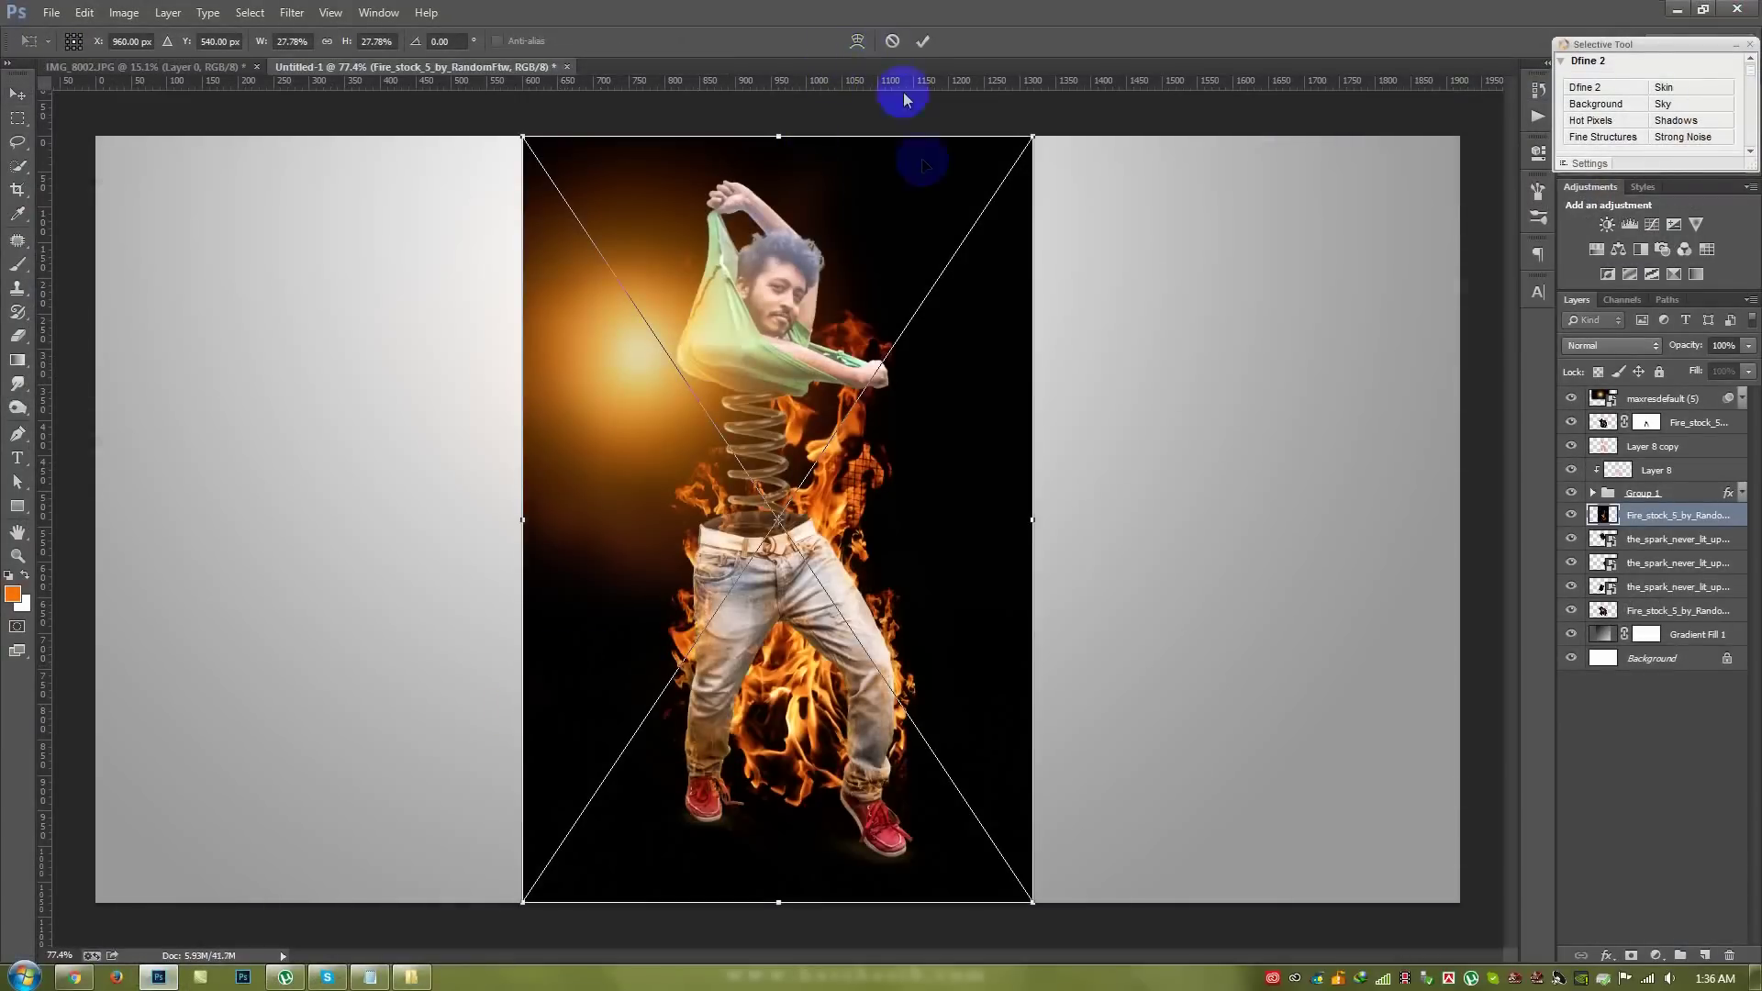
- Rotate the fire image about 127°, blend it with Screen and shrink it to about 12%
{"action": "mouse_move", "coordinate": [1141, 302]}
{"action": "left_mouse_down"}
{"action": "mouse_move", "coordinate": [780, 721]}
{"action": "mouse_move", "coordinate": [894, 594]}
{"action": "left_mouse_up"}
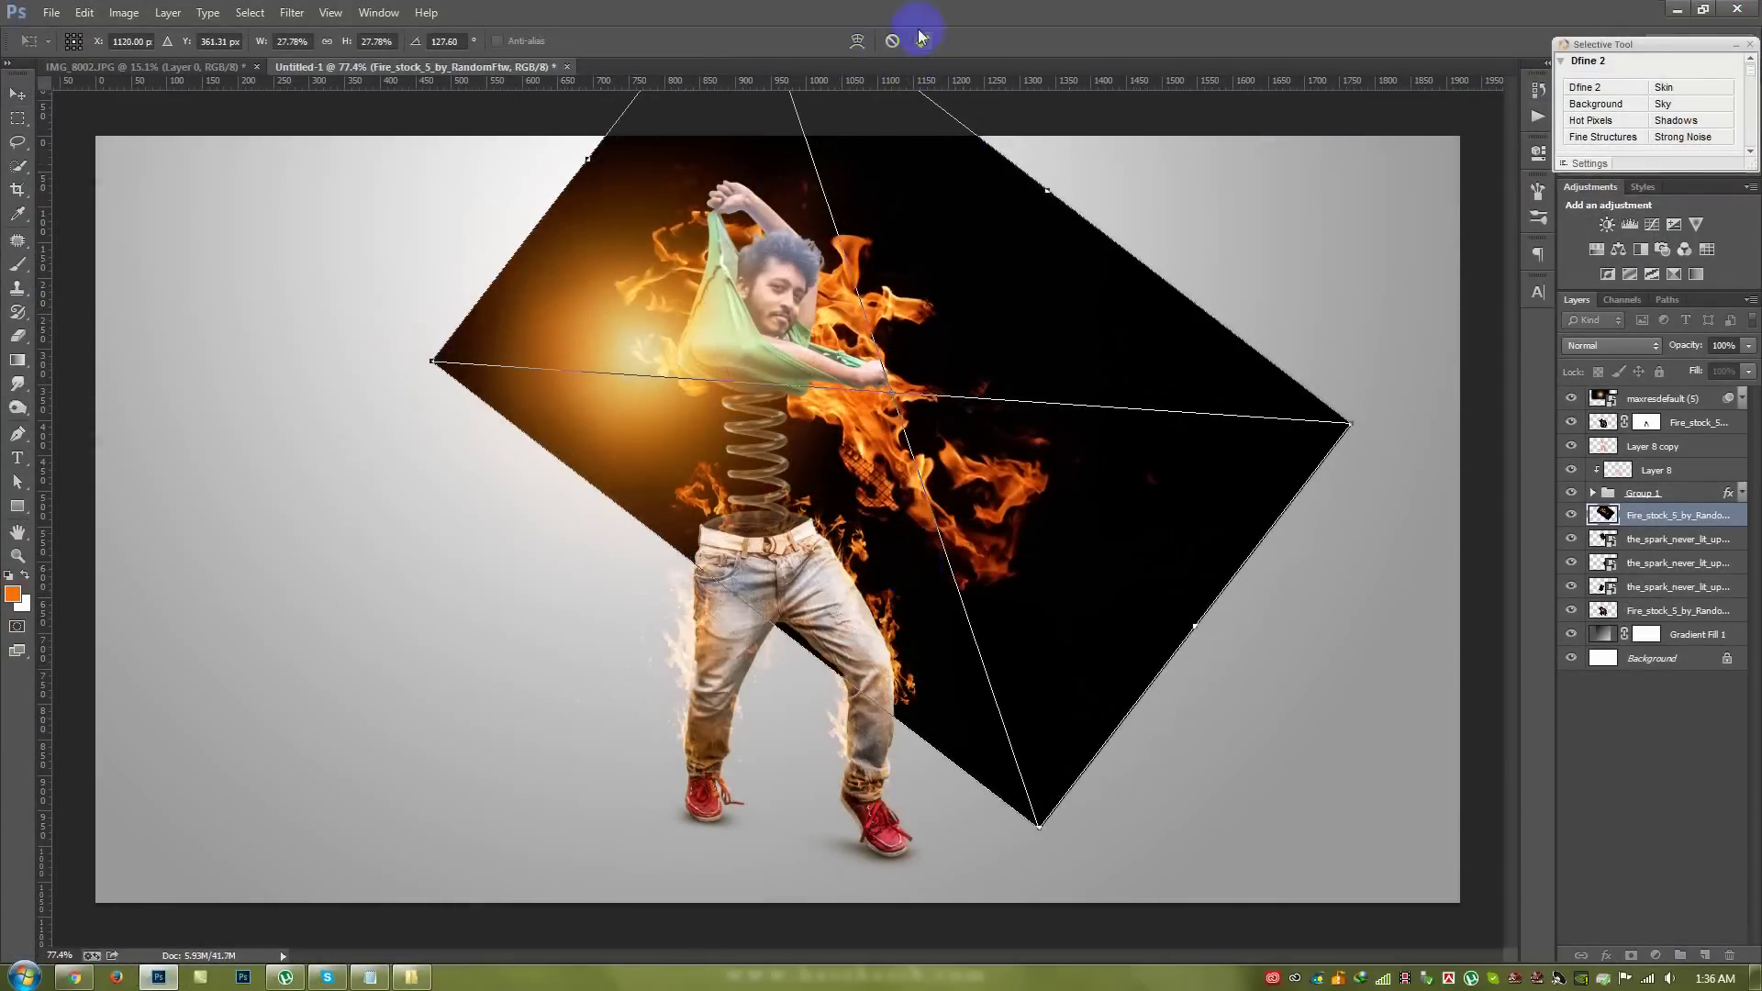
{"action": "left_click", "coordinate": [1611, 345]}
{"action": "left_click", "coordinate": [1587, 500]}
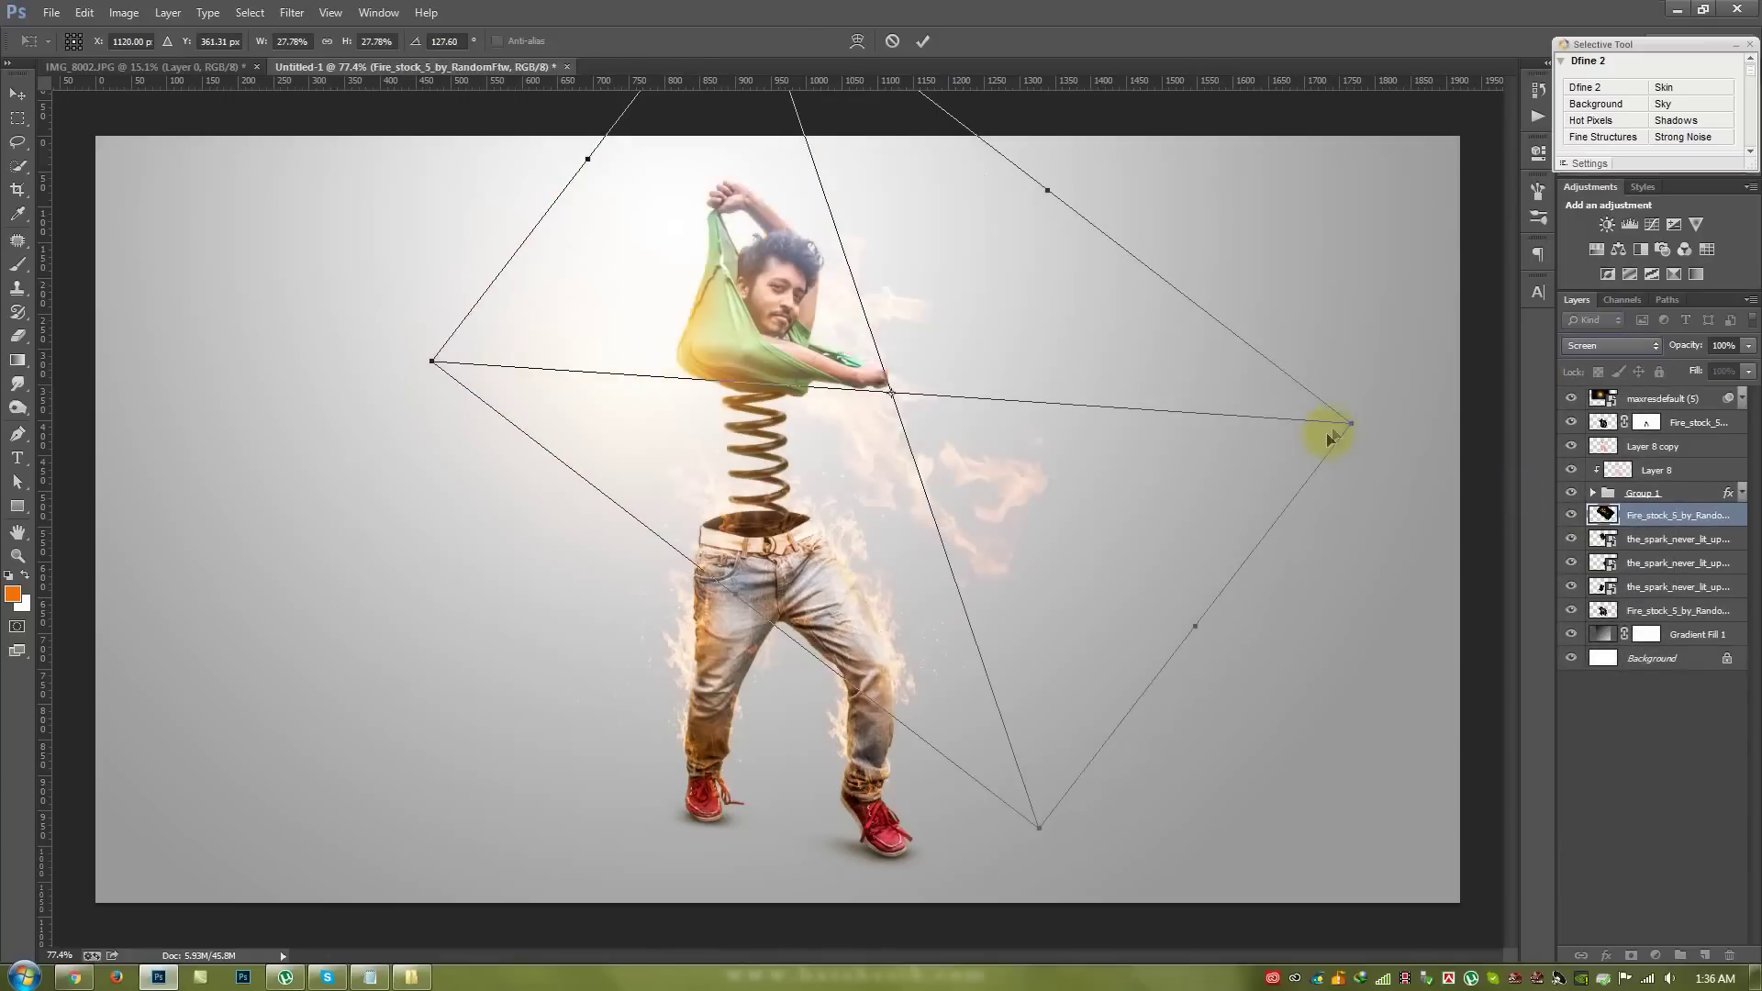
{"action": "left_click_drag", "start_coordinate": [1349, 428], "coordinate": [884, 382]}
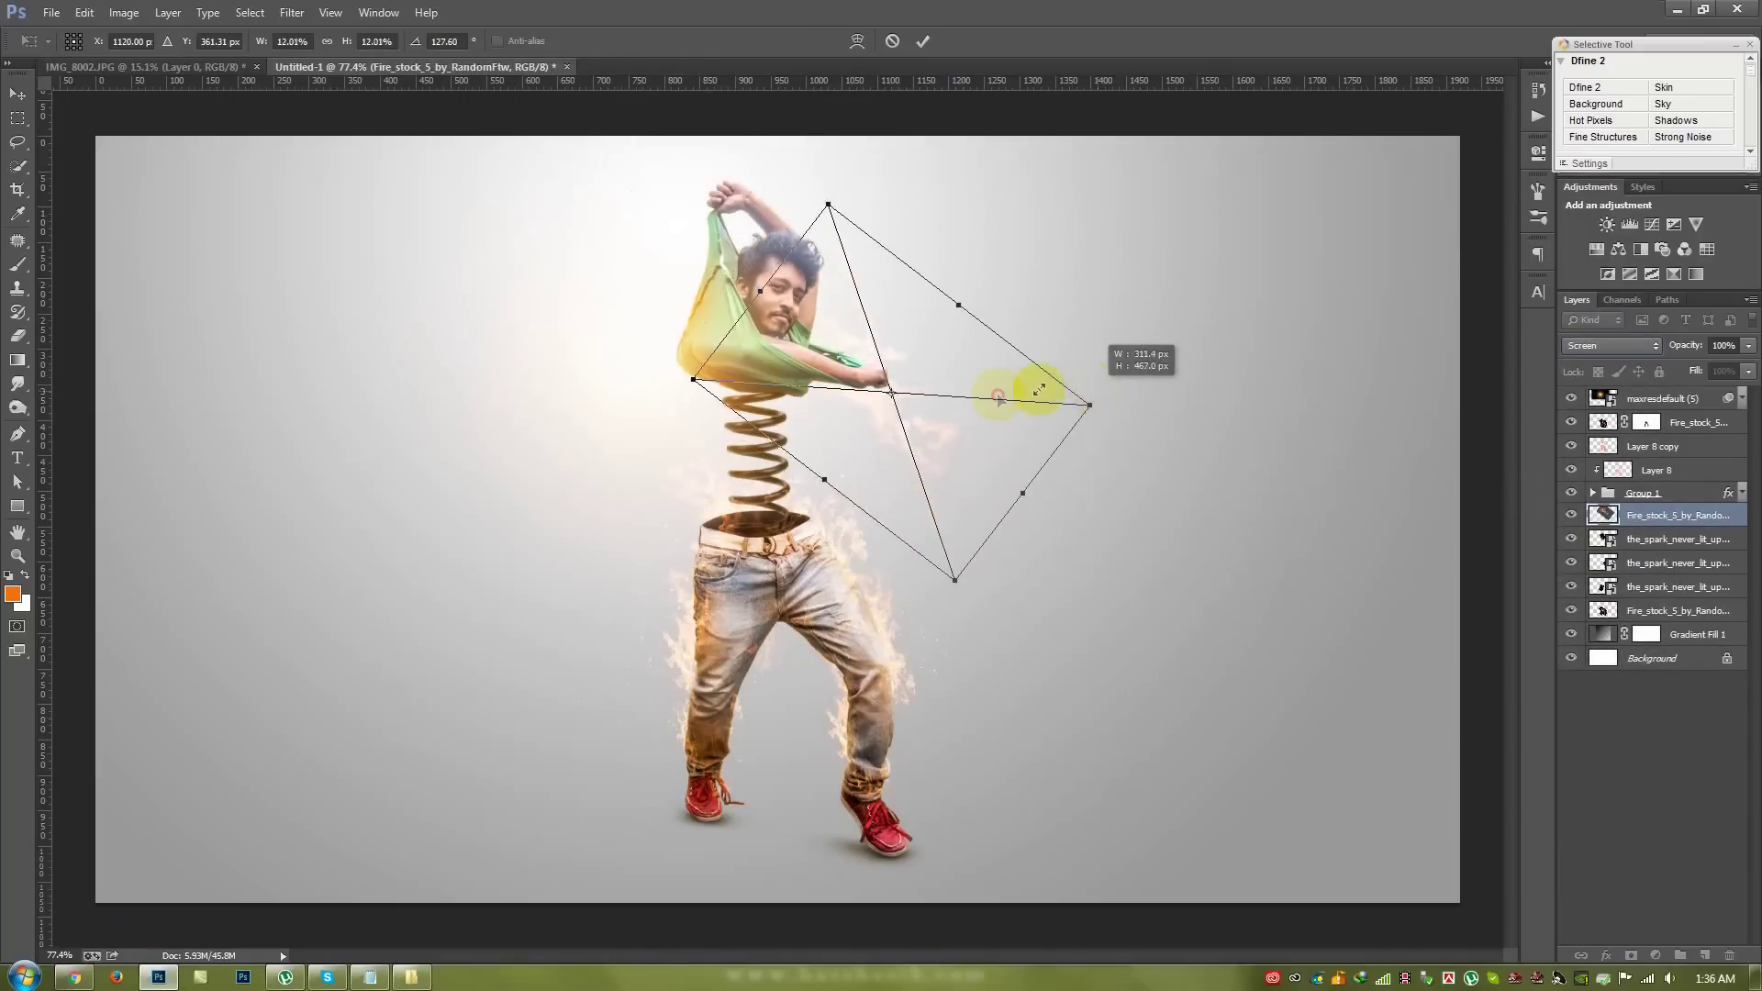
{"action": "scroll", "coordinate": [885, 382], "scroll_direction": "up", "scroll_amount": 2}
{"action": "scroll", "coordinate": [884, 395], "scroll_direction": "up", "scroll_amount": 2}
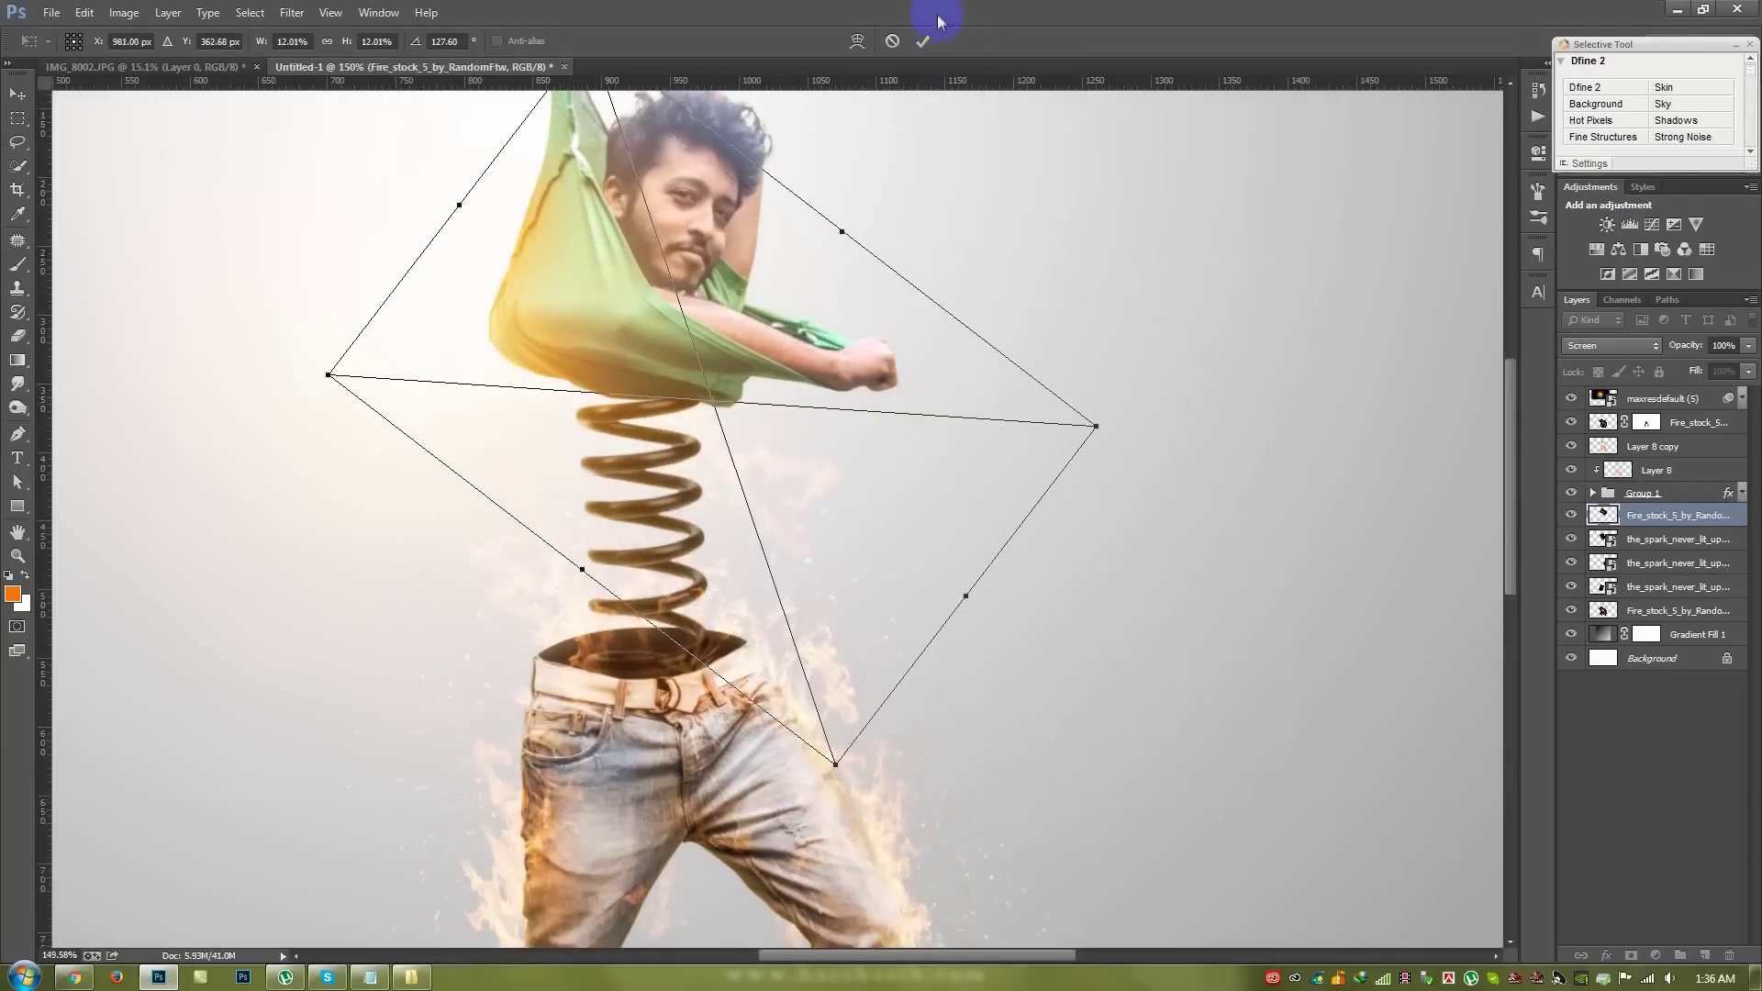
{"action": "key", "text": "Return"}
- Stack the fire above Layer 8 copy, clip it there and position it over the shirt
{"action": "left_click_drag", "start_coordinate": [1622, 514], "coordinate": [1622, 435]}
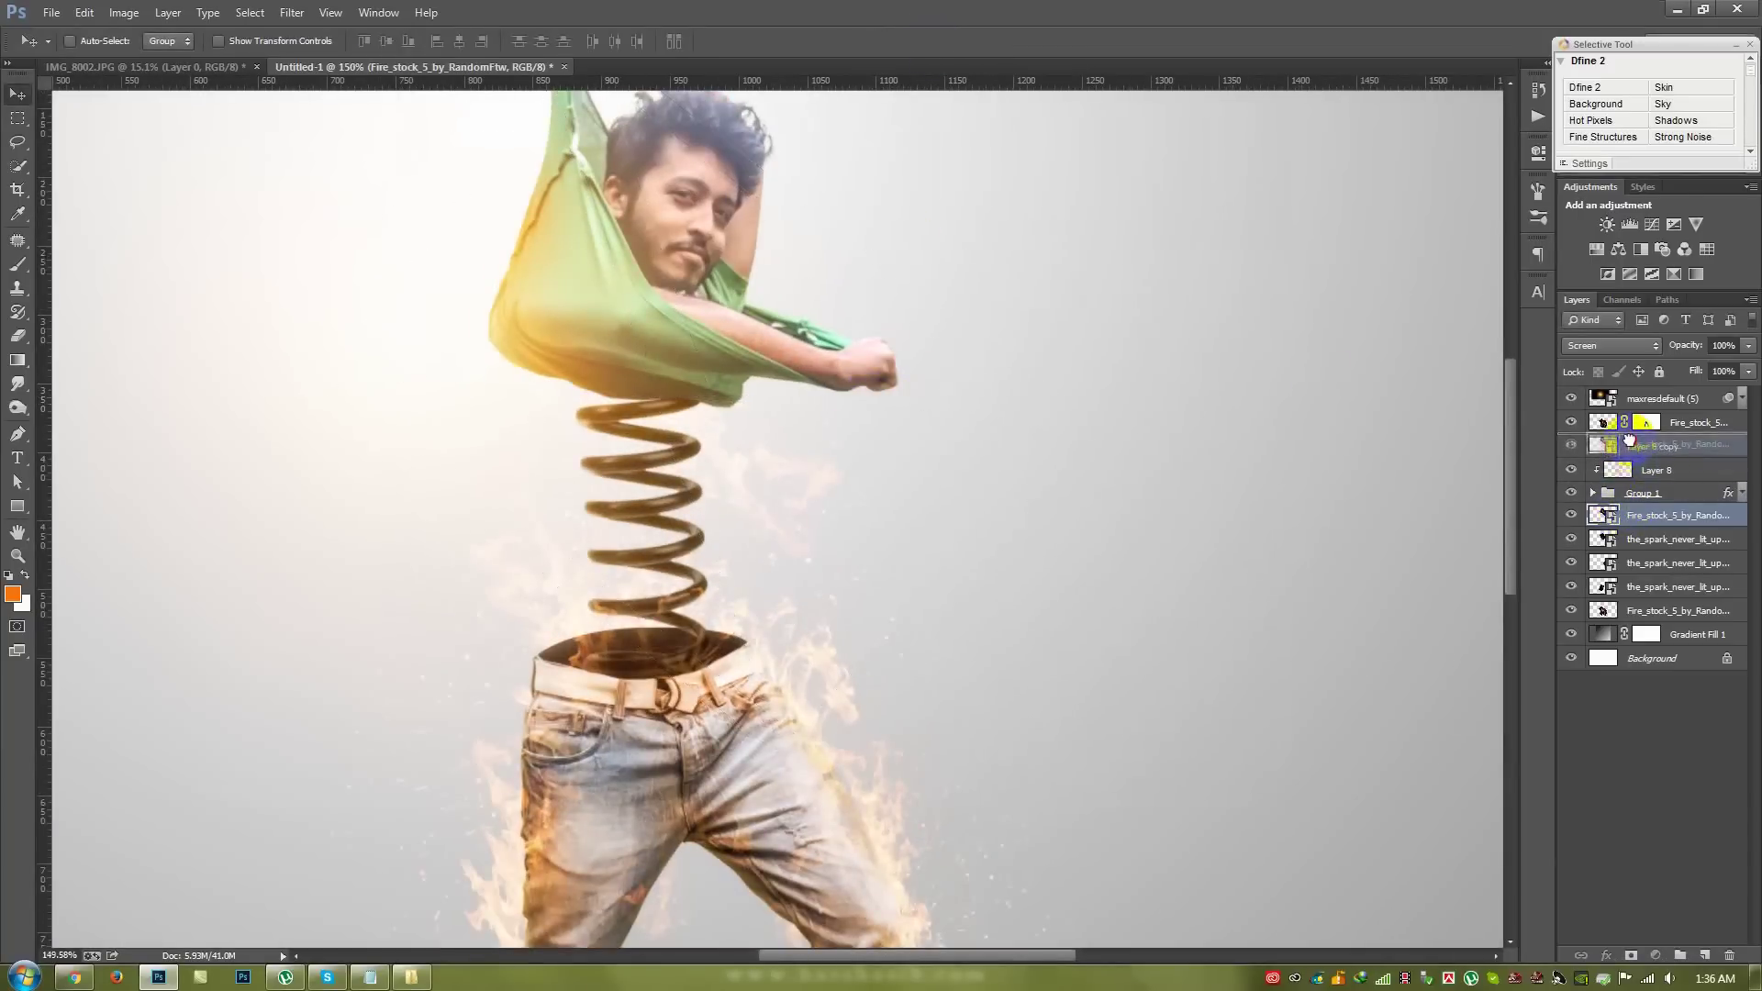
{"action": "left_click_drag", "start_coordinate": [854, 402], "coordinate": [793, 404]}
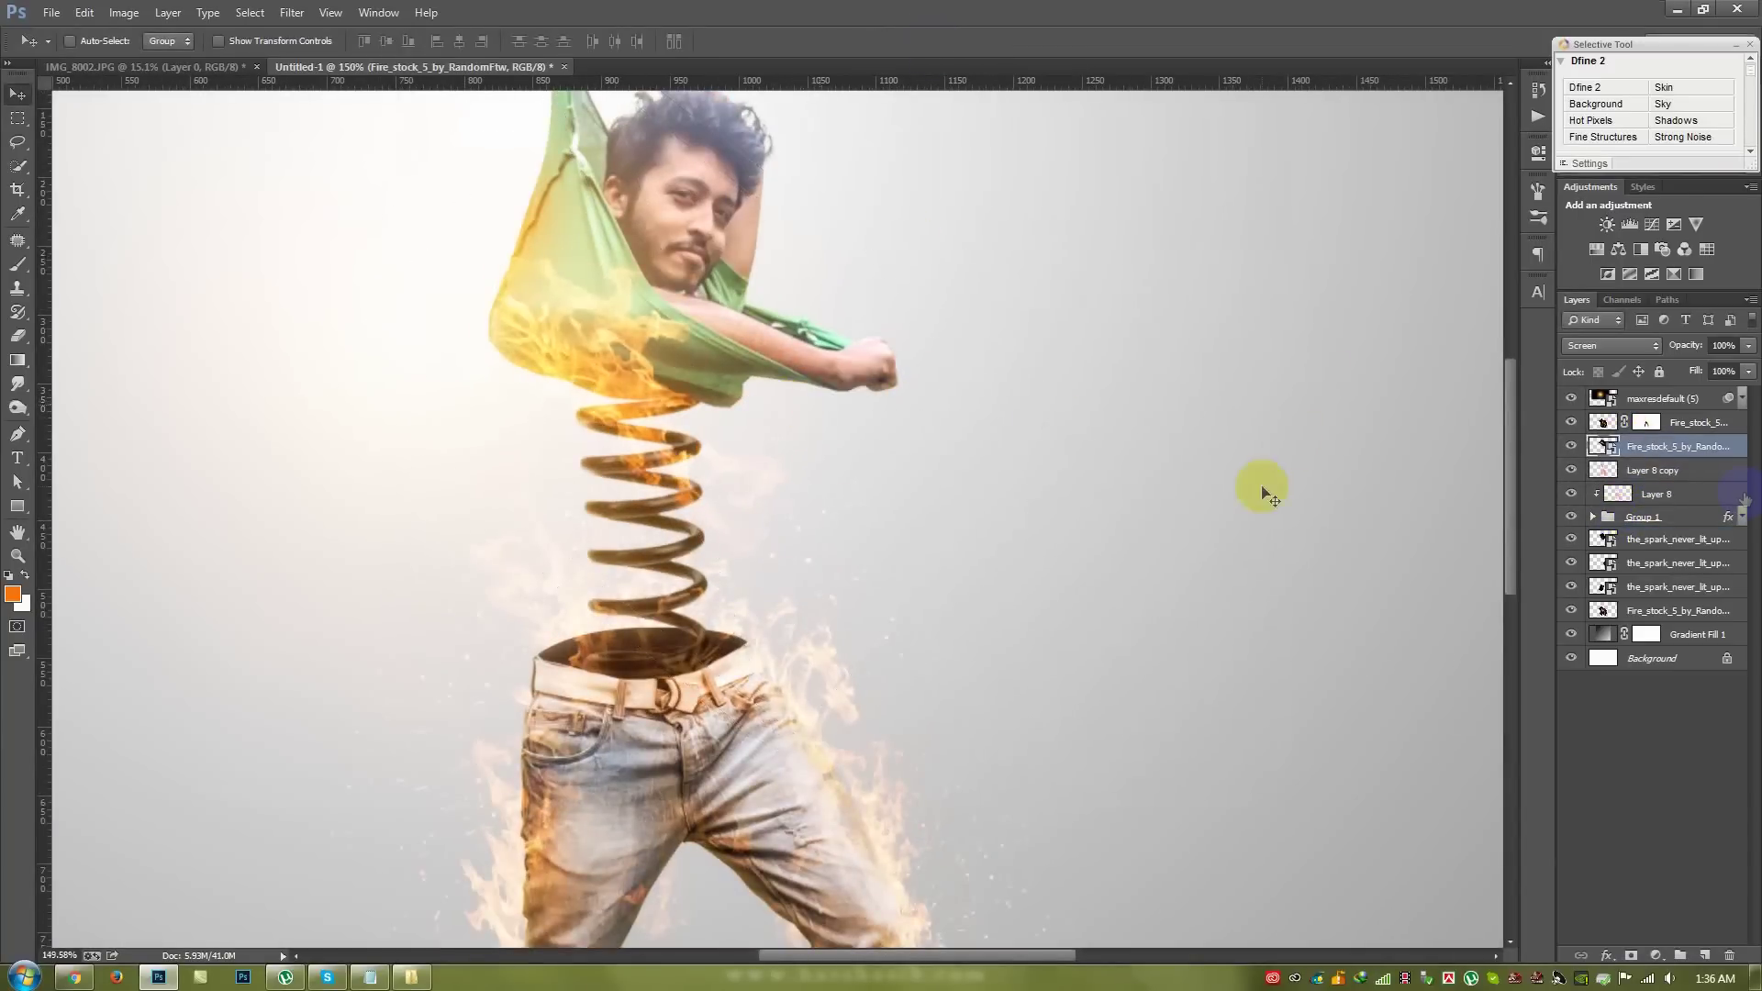
{"action": "left_click", "coordinate": [1672, 453], "text": "alt"}
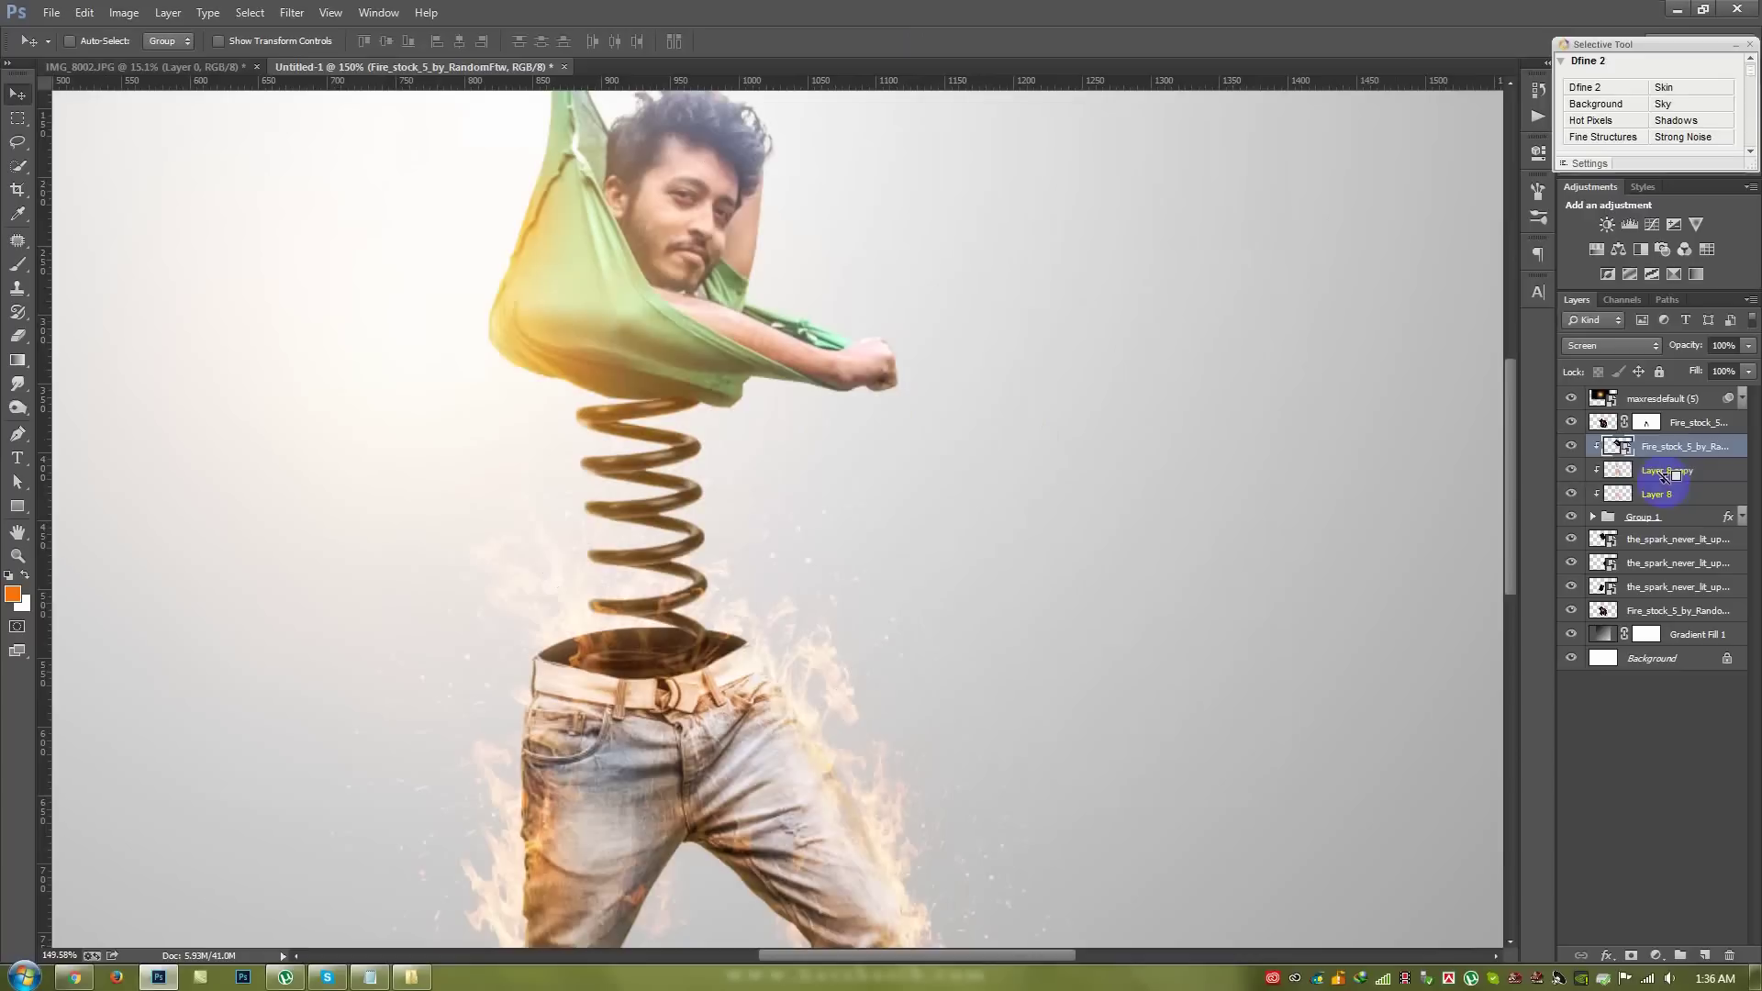
{"action": "left_click_drag", "start_coordinate": [884, 478], "coordinate": [868, 478]}
- Rasterize the fire layer and erase it from the spring and bottom of the shirt
{"action": "left_click", "coordinate": [608, 493]}
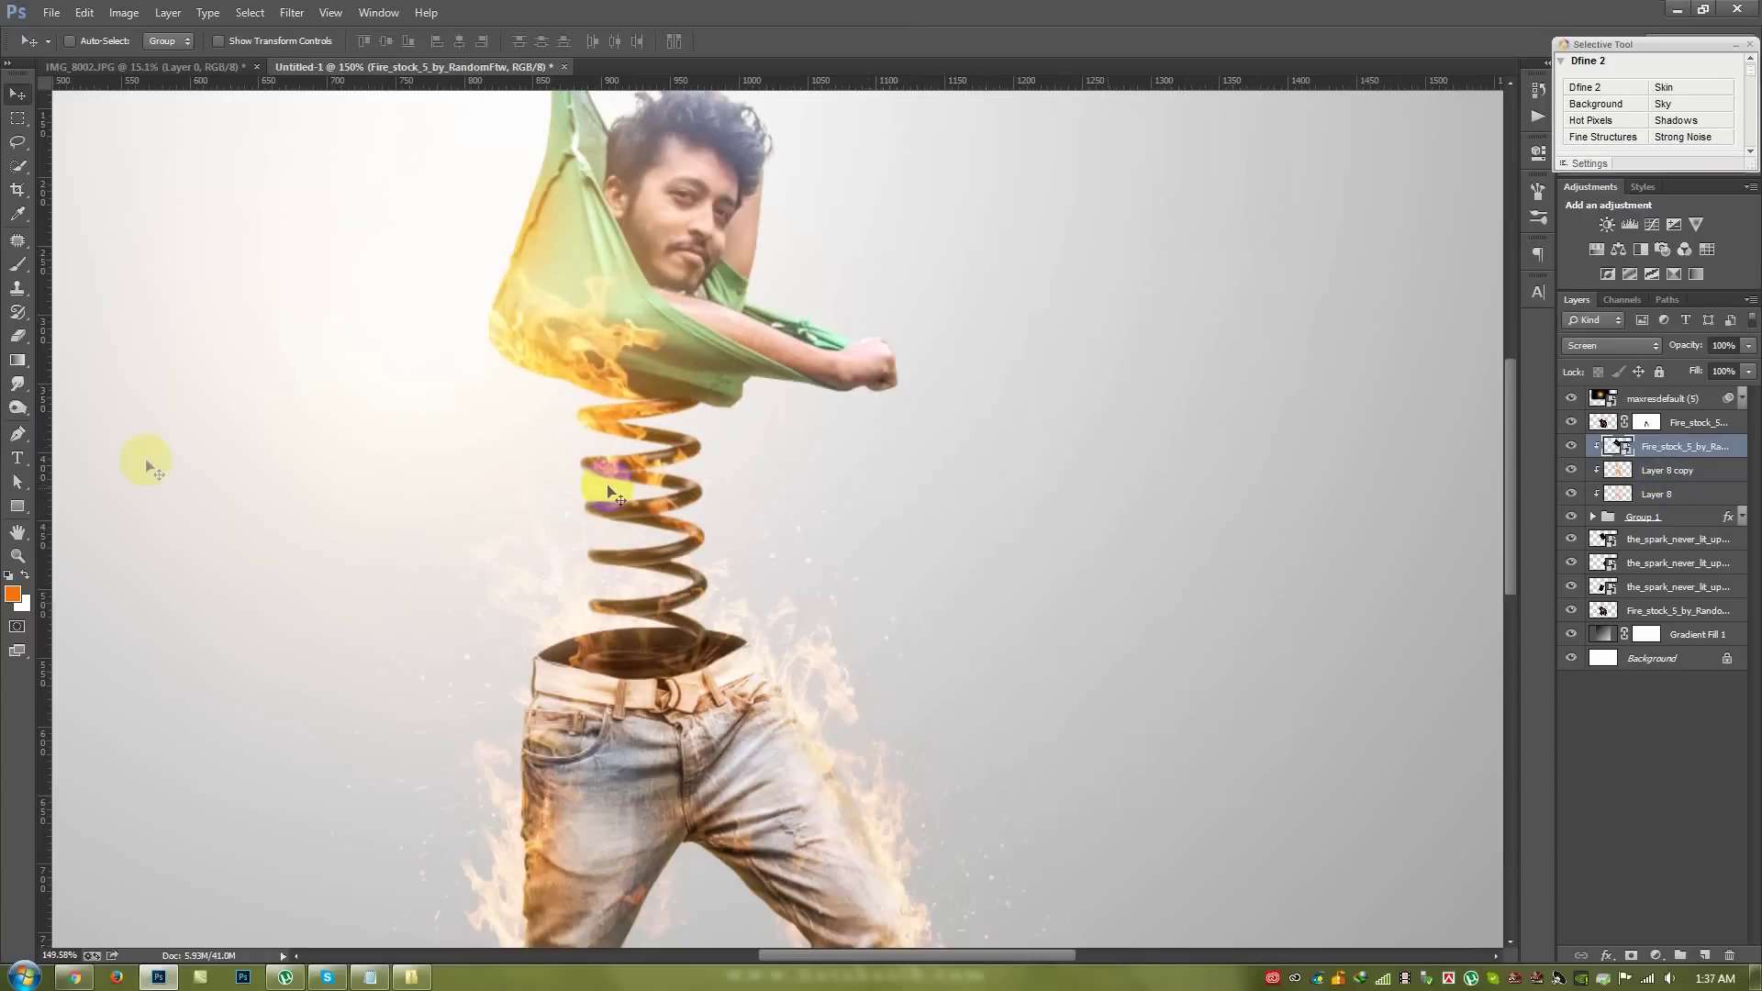
{"action": "left_click", "coordinate": [9, 347]}
{"action": "left_click", "coordinate": [511, 480]}
{"action": "left_click", "coordinate": [837, 381]}
{"action": "mouse_move", "coordinate": [653, 456]}
{"action": "left_mouse_down"}
{"action": "mouse_move", "coordinate": [690, 492]}
{"action": "mouse_move", "coordinate": [663, 463]}
{"action": "left_mouse_up"}
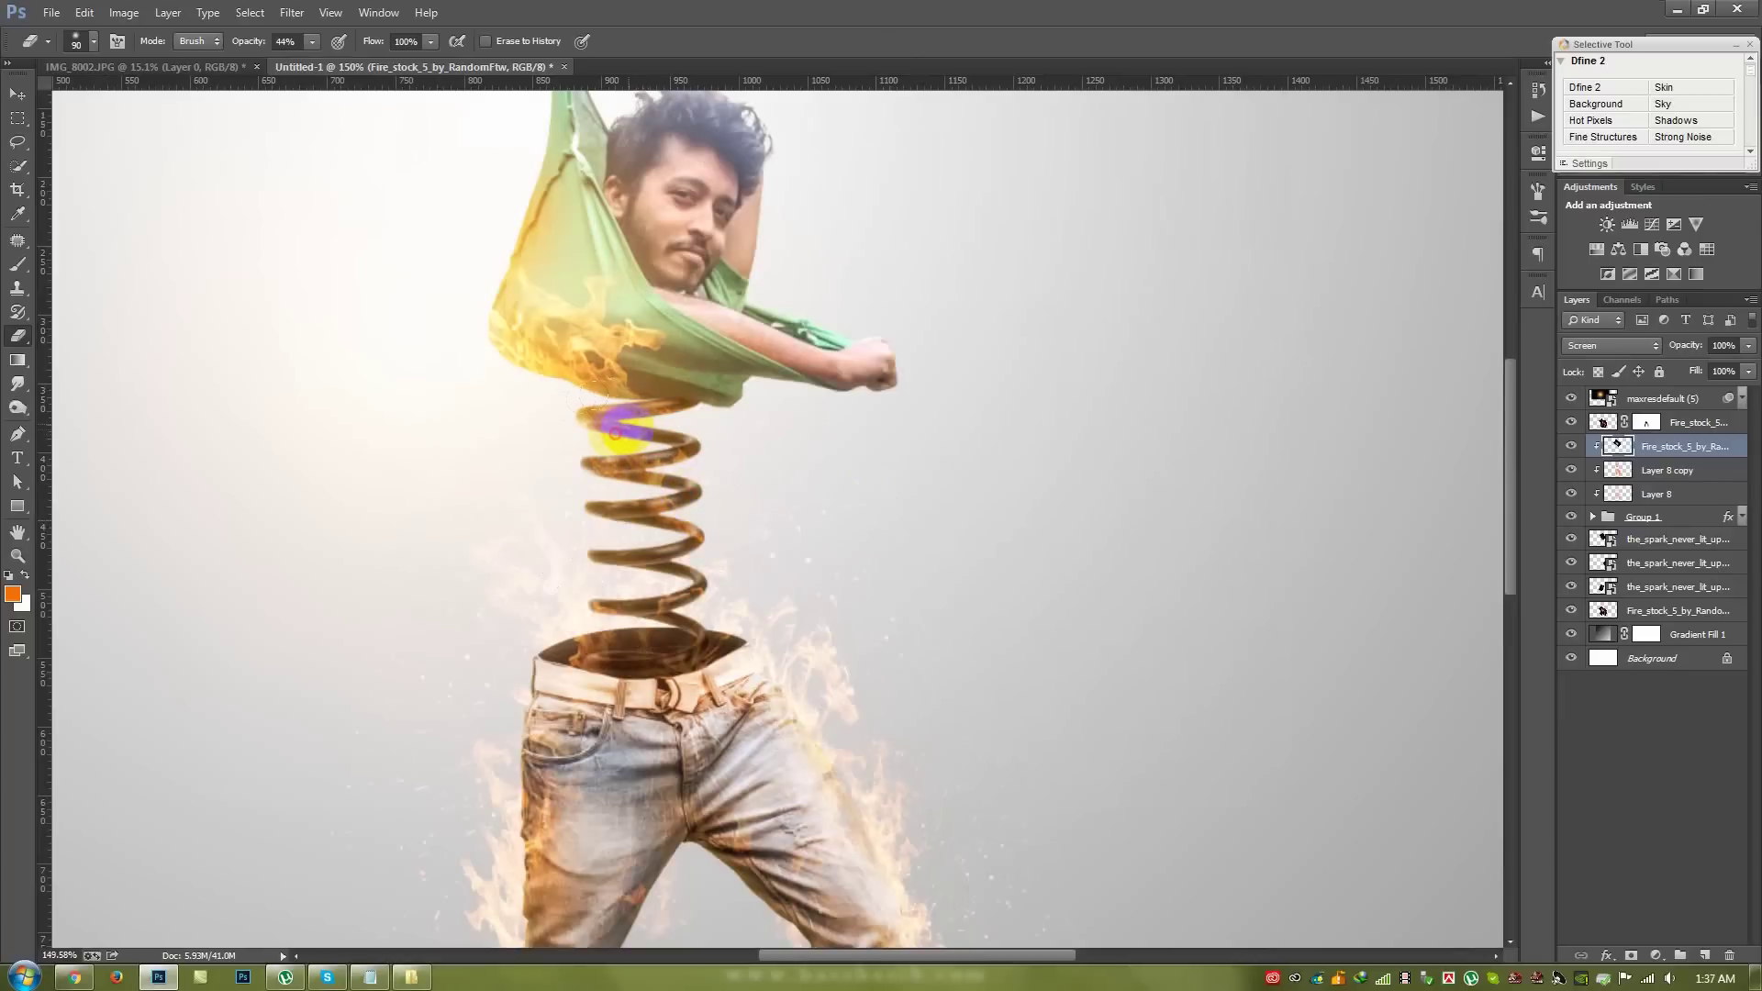
{"action": "left_click_drag", "start_coordinate": [629, 432], "coordinate": [530, 352]}
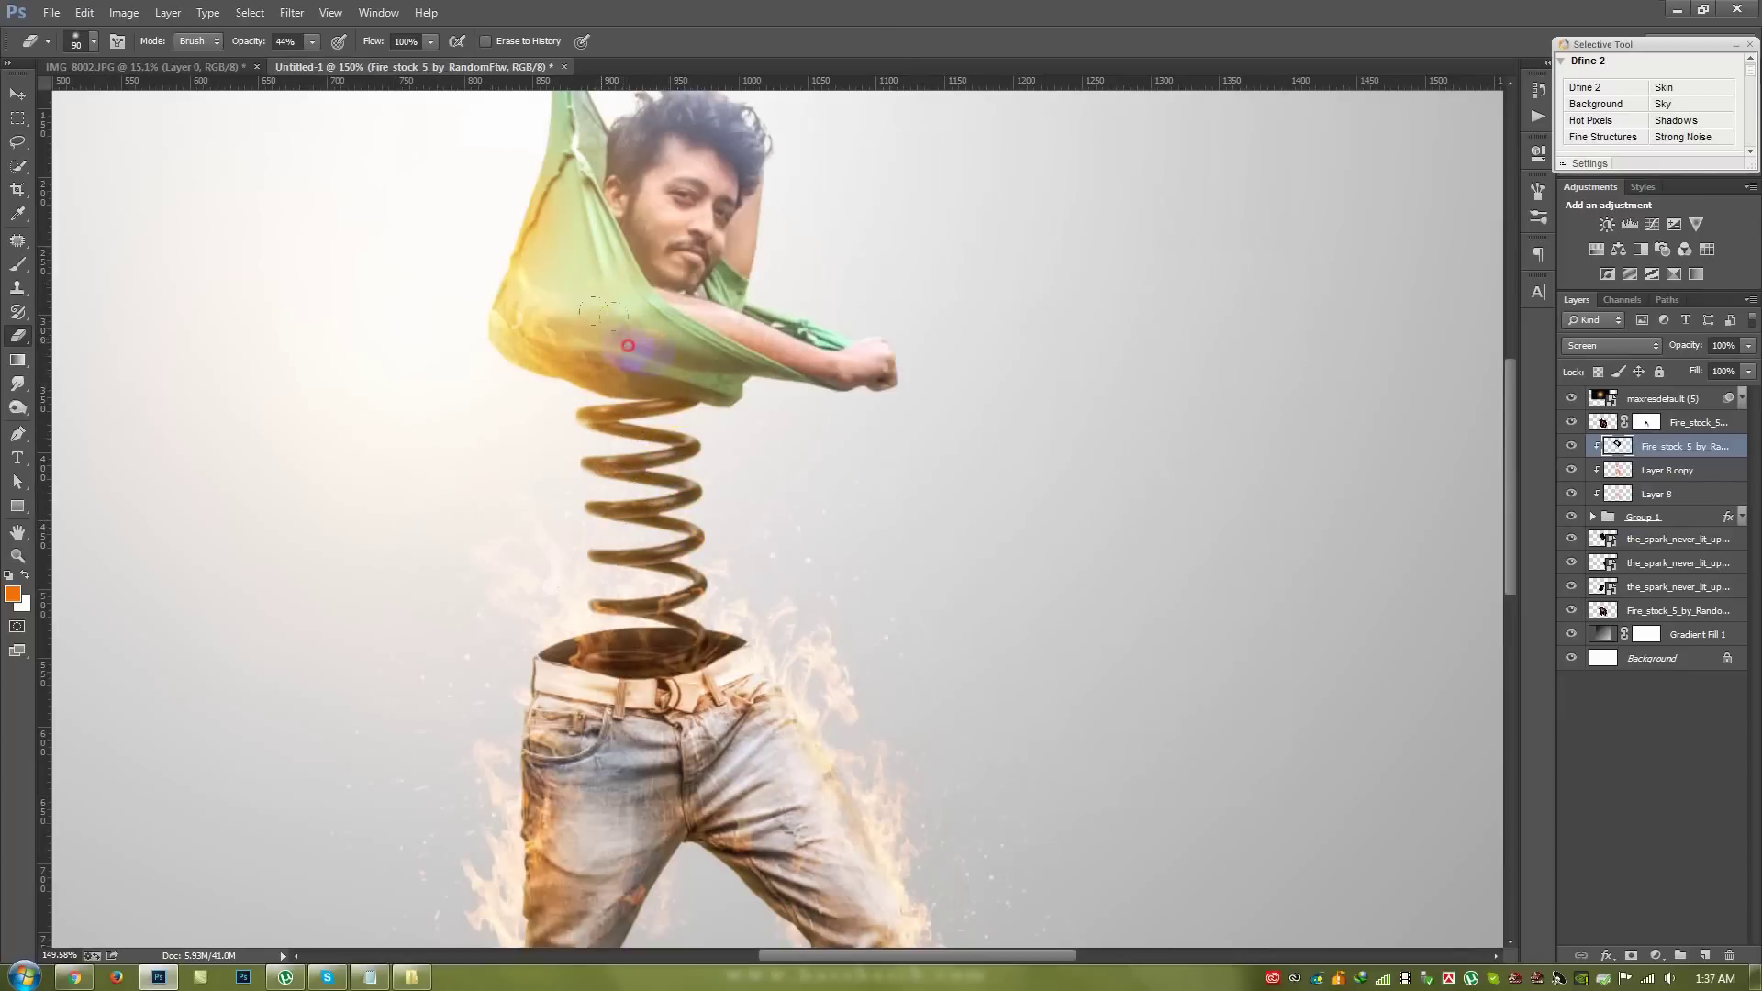
{"action": "left_click_drag", "start_coordinate": [702, 358], "coordinate": [920, 542]}
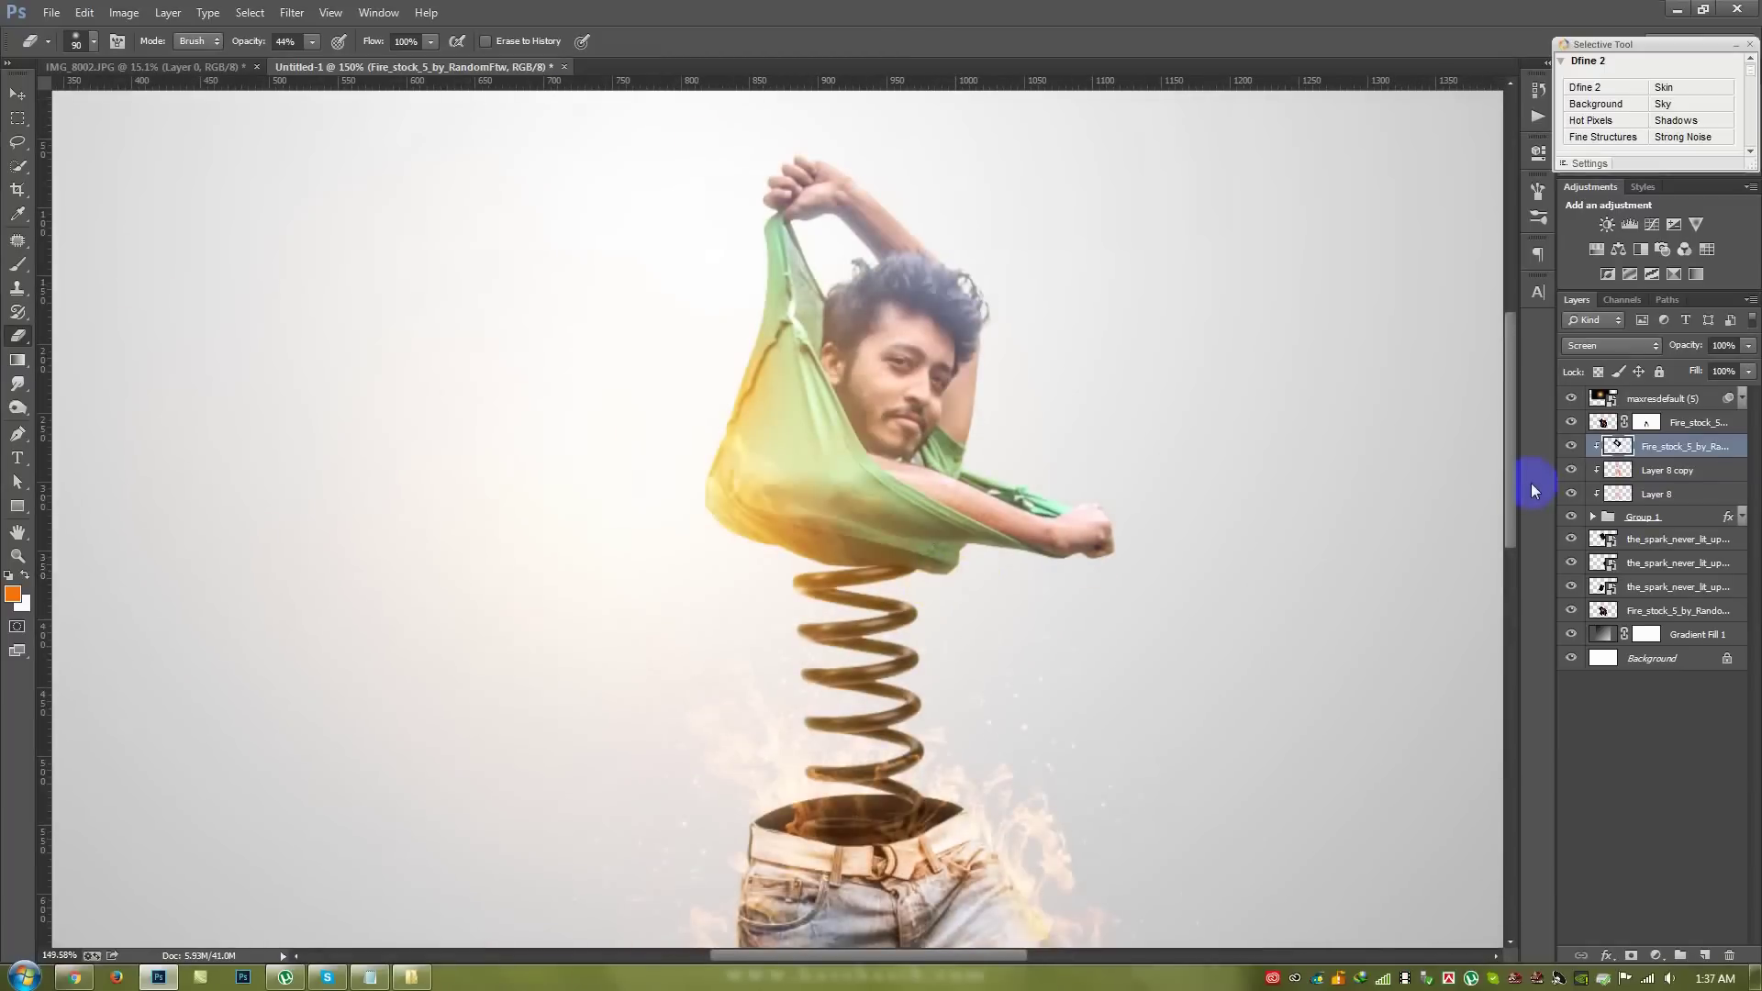
- Discard a trial fire duplicate and drag another fire stock image onto the composite
{"action": "key", "text": "ctrl+j"}
{"action": "key", "text": "Delete"}
{"action": "left_click", "coordinate": [412, 976]}
{"action": "left_click_drag", "start_coordinate": [1282, 344], "coordinate": [741, 628]}
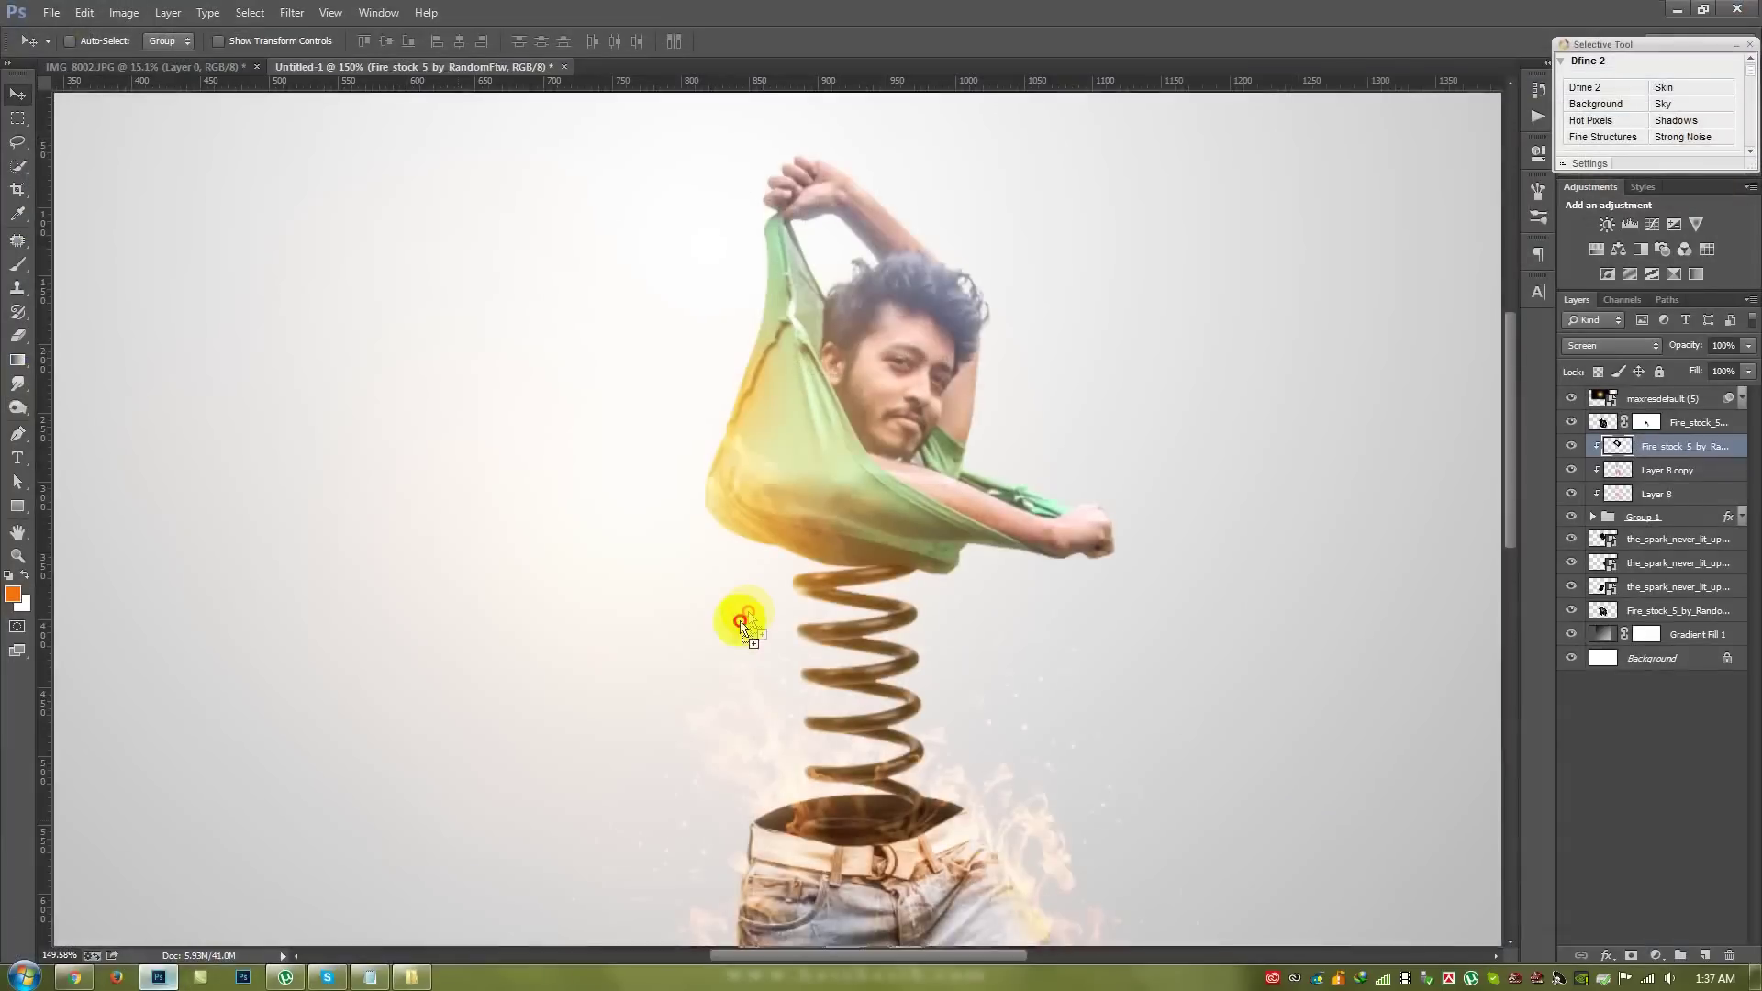
{"action": "left_click_drag", "start_coordinate": [741, 629], "coordinate": [745, 613]}
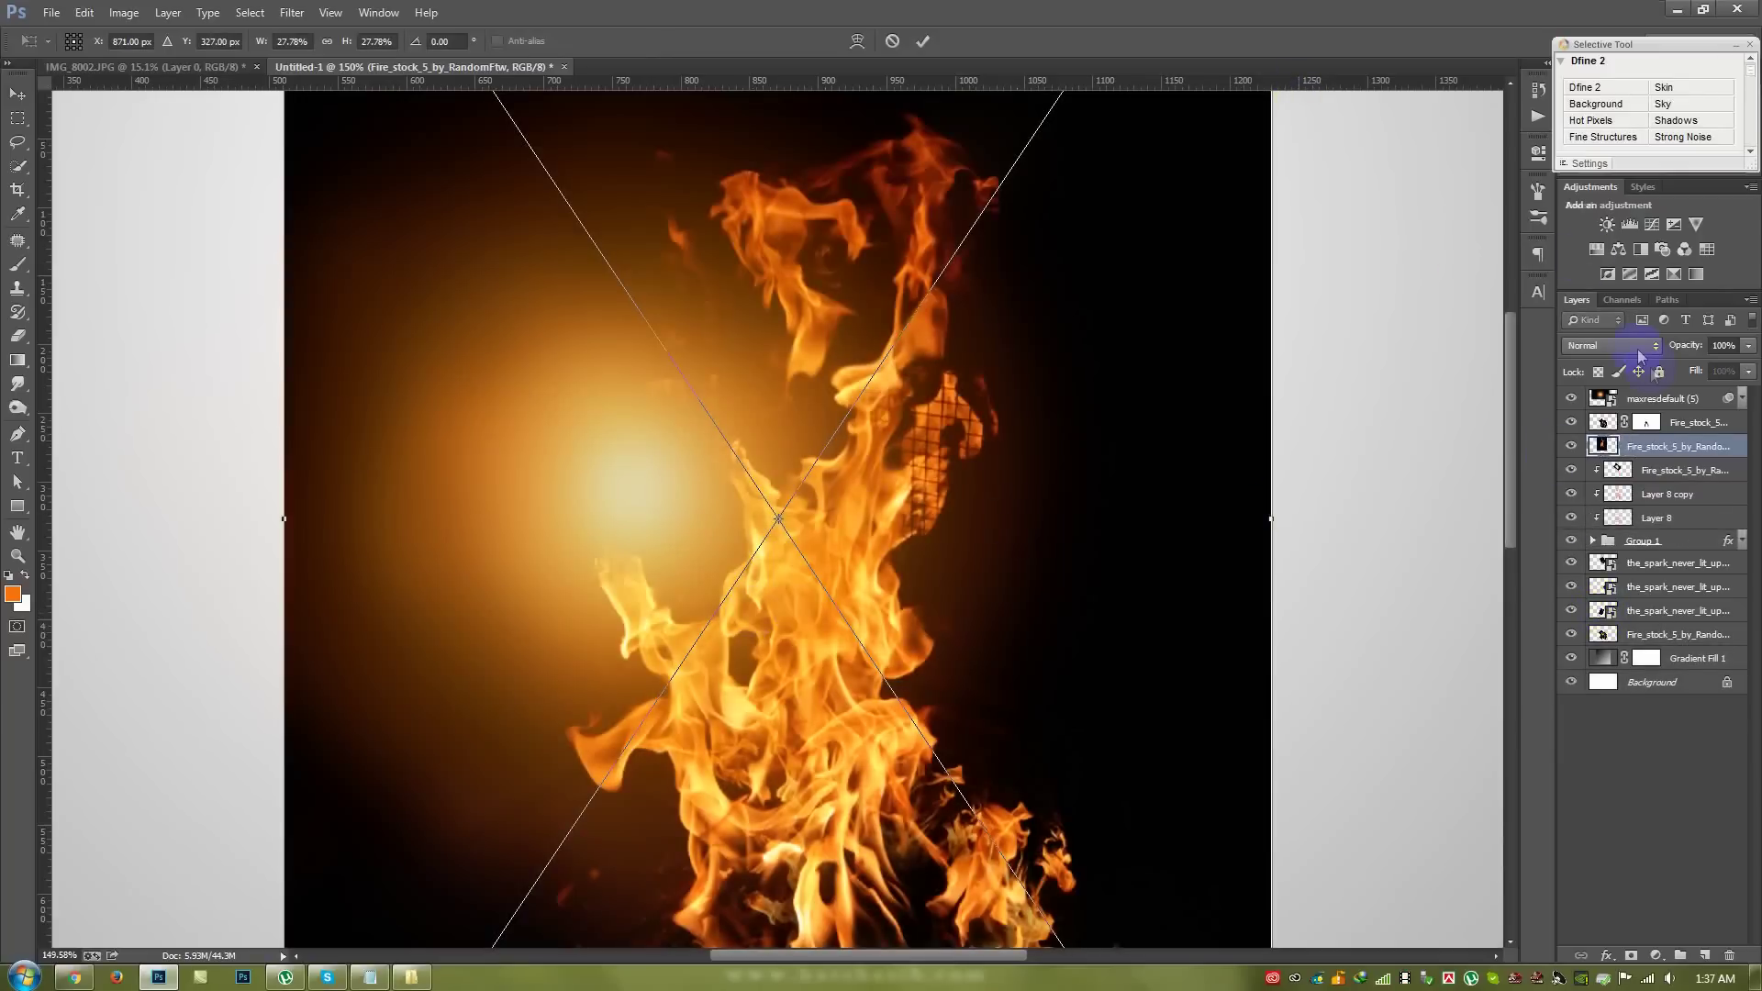
- Set the new fire to Screen, shrink and slightly rotate it at the torso, then move it lower in the stack
{"action": "left_click", "coordinate": [1601, 345]}
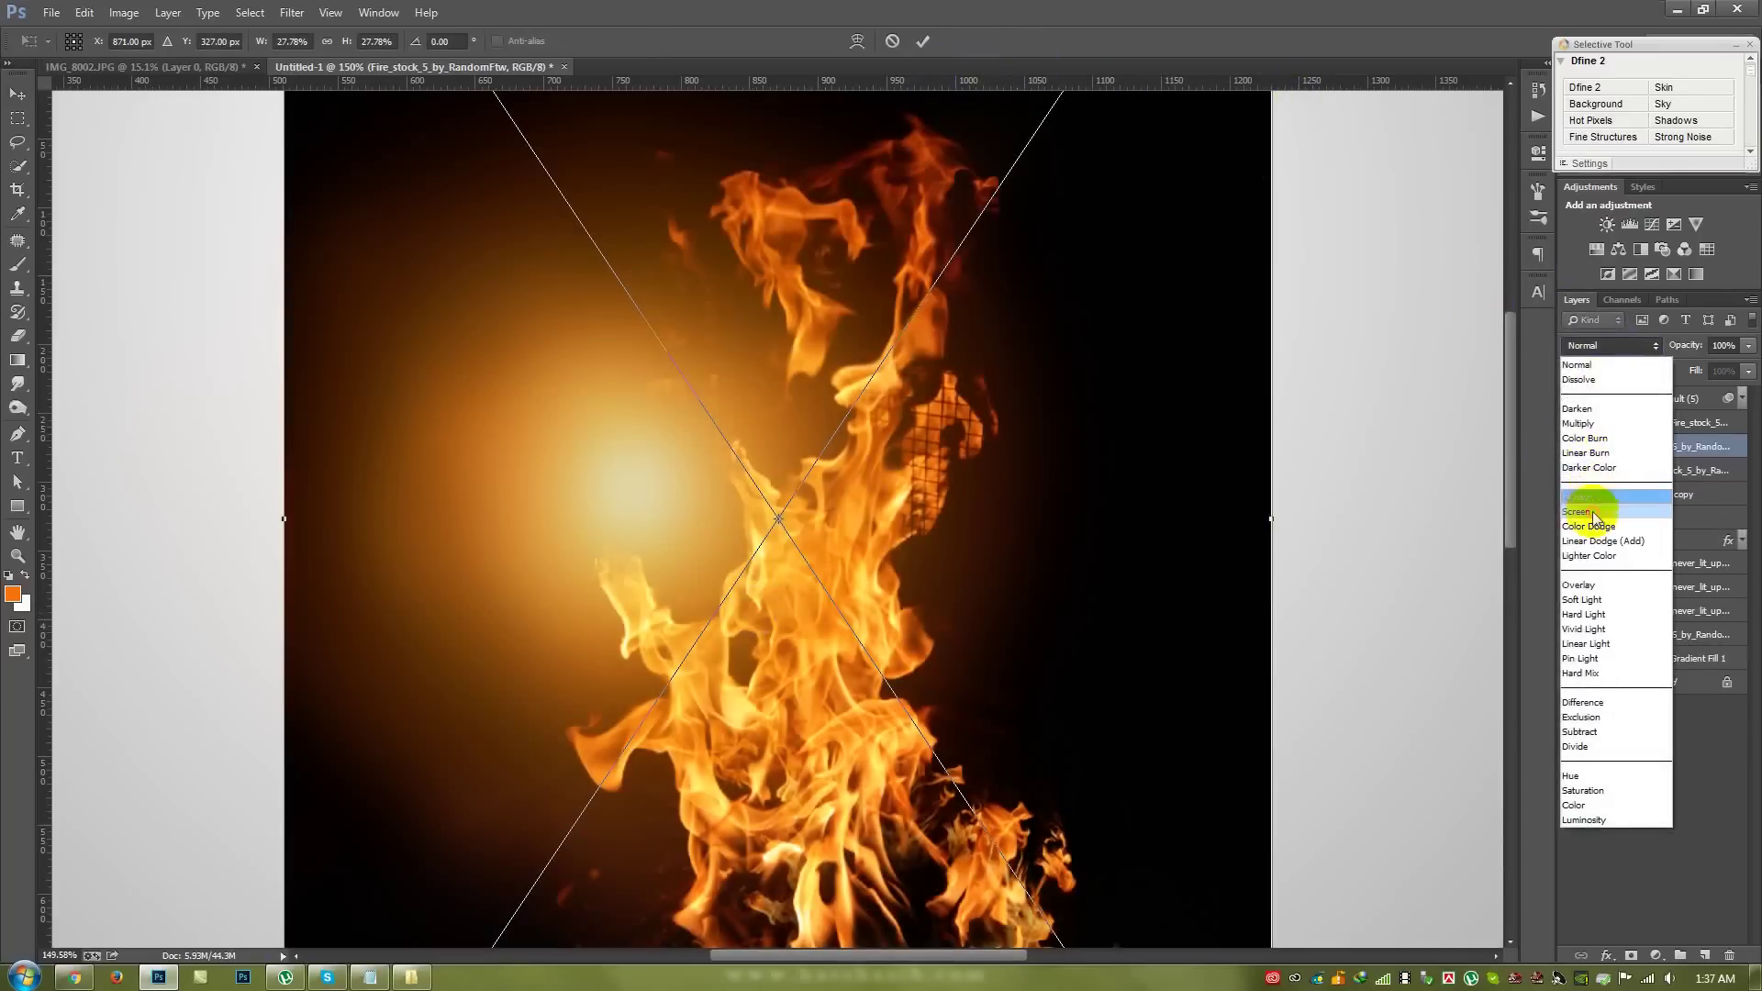
{"action": "left_click", "coordinate": [1593, 509]}
{"action": "left_click_drag", "start_coordinate": [259, 45], "coordinate": [249, 54]}
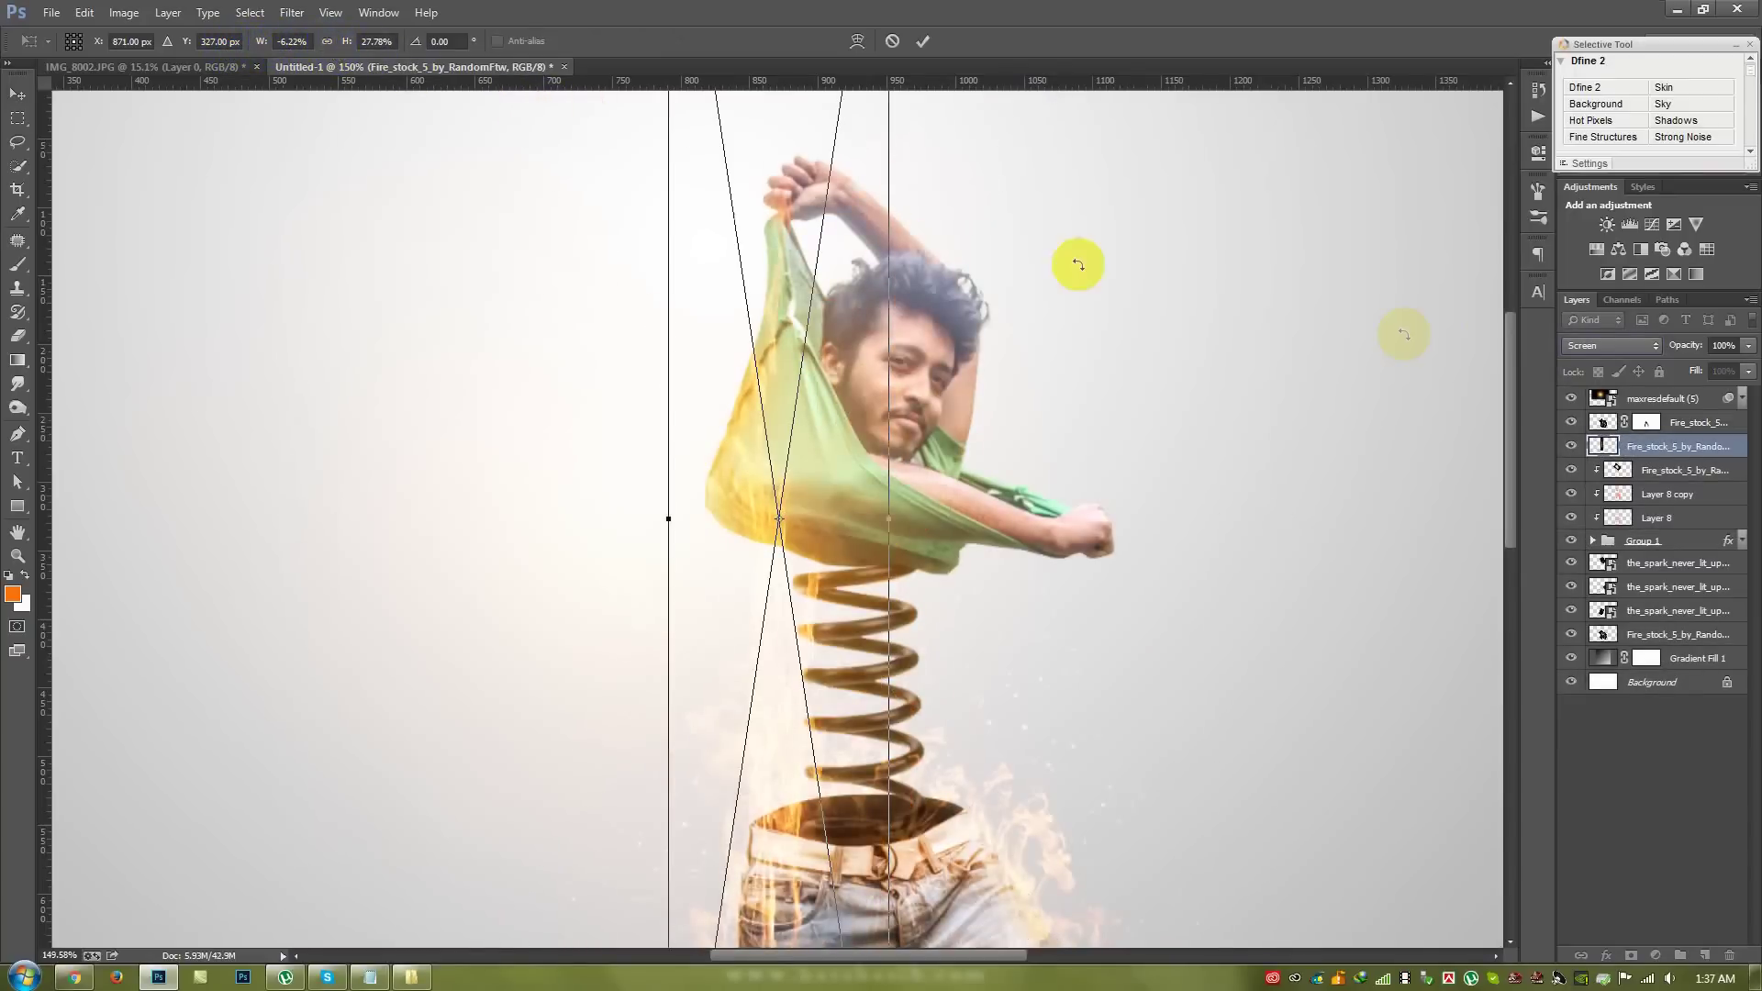
{"action": "left_click_drag", "start_coordinate": [903, 231], "coordinate": [1278, 205]}
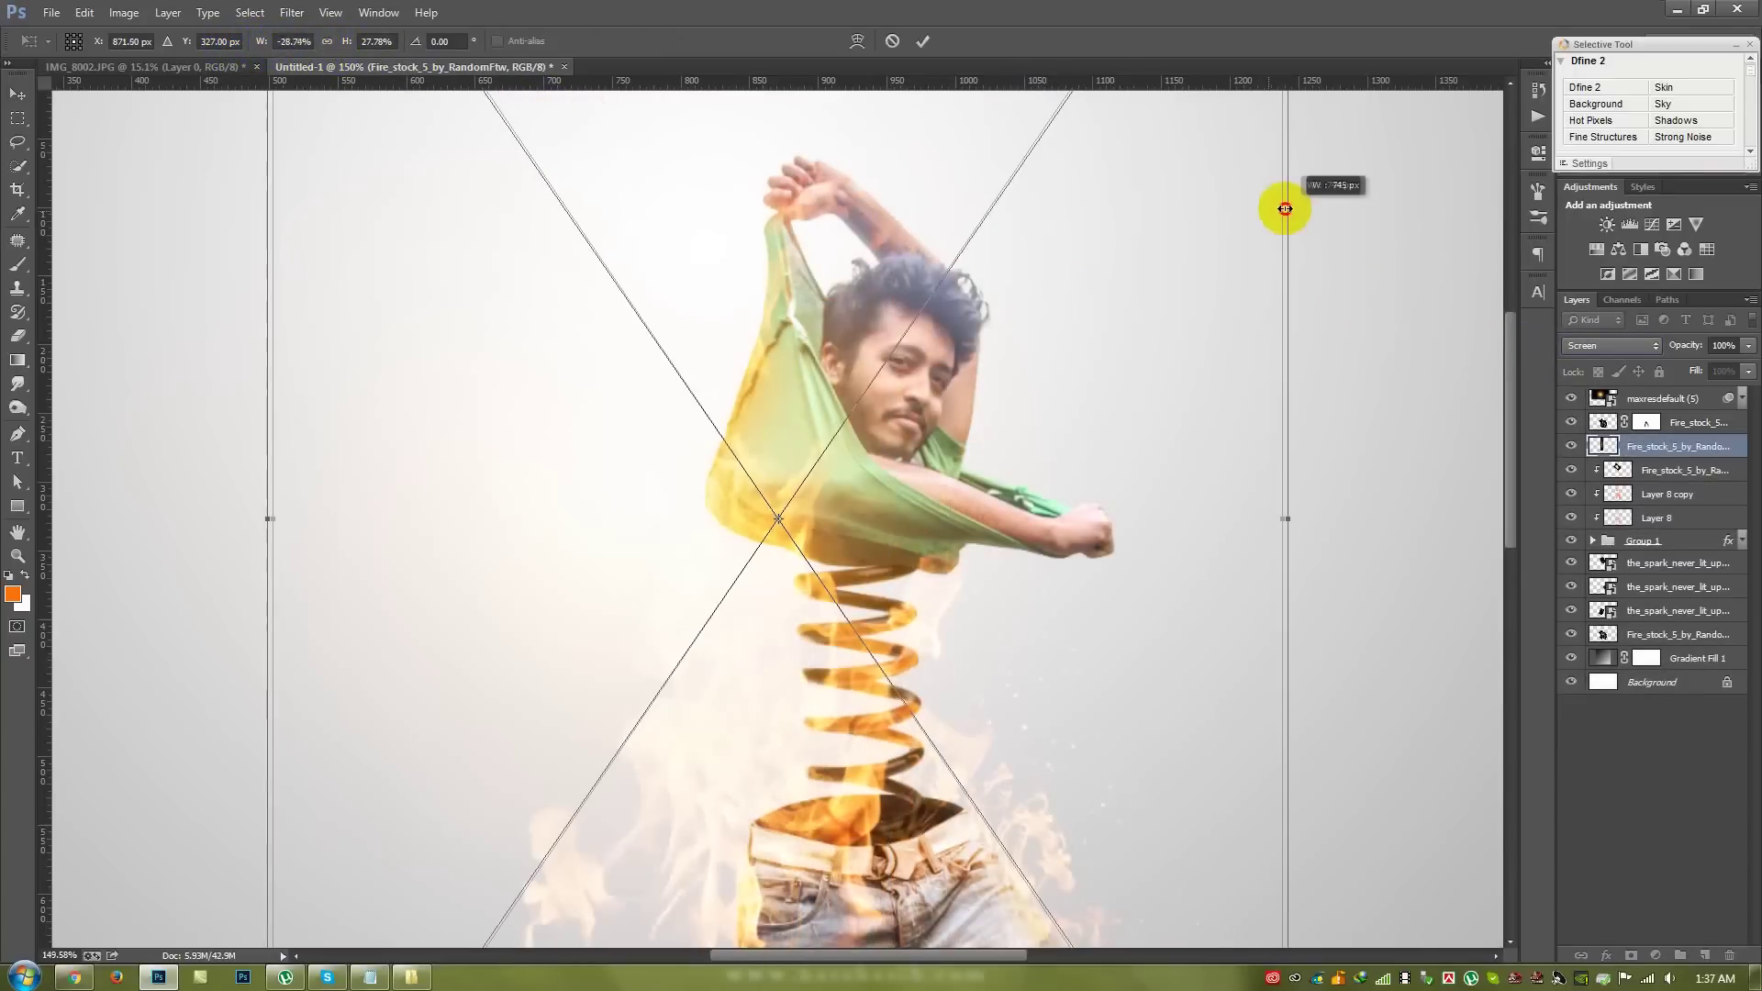
{"action": "left_click_drag", "start_coordinate": [269, 43], "coordinate": [275, 62]}
{"action": "left_click_drag", "start_coordinate": [767, 271], "coordinate": [906, 364]}
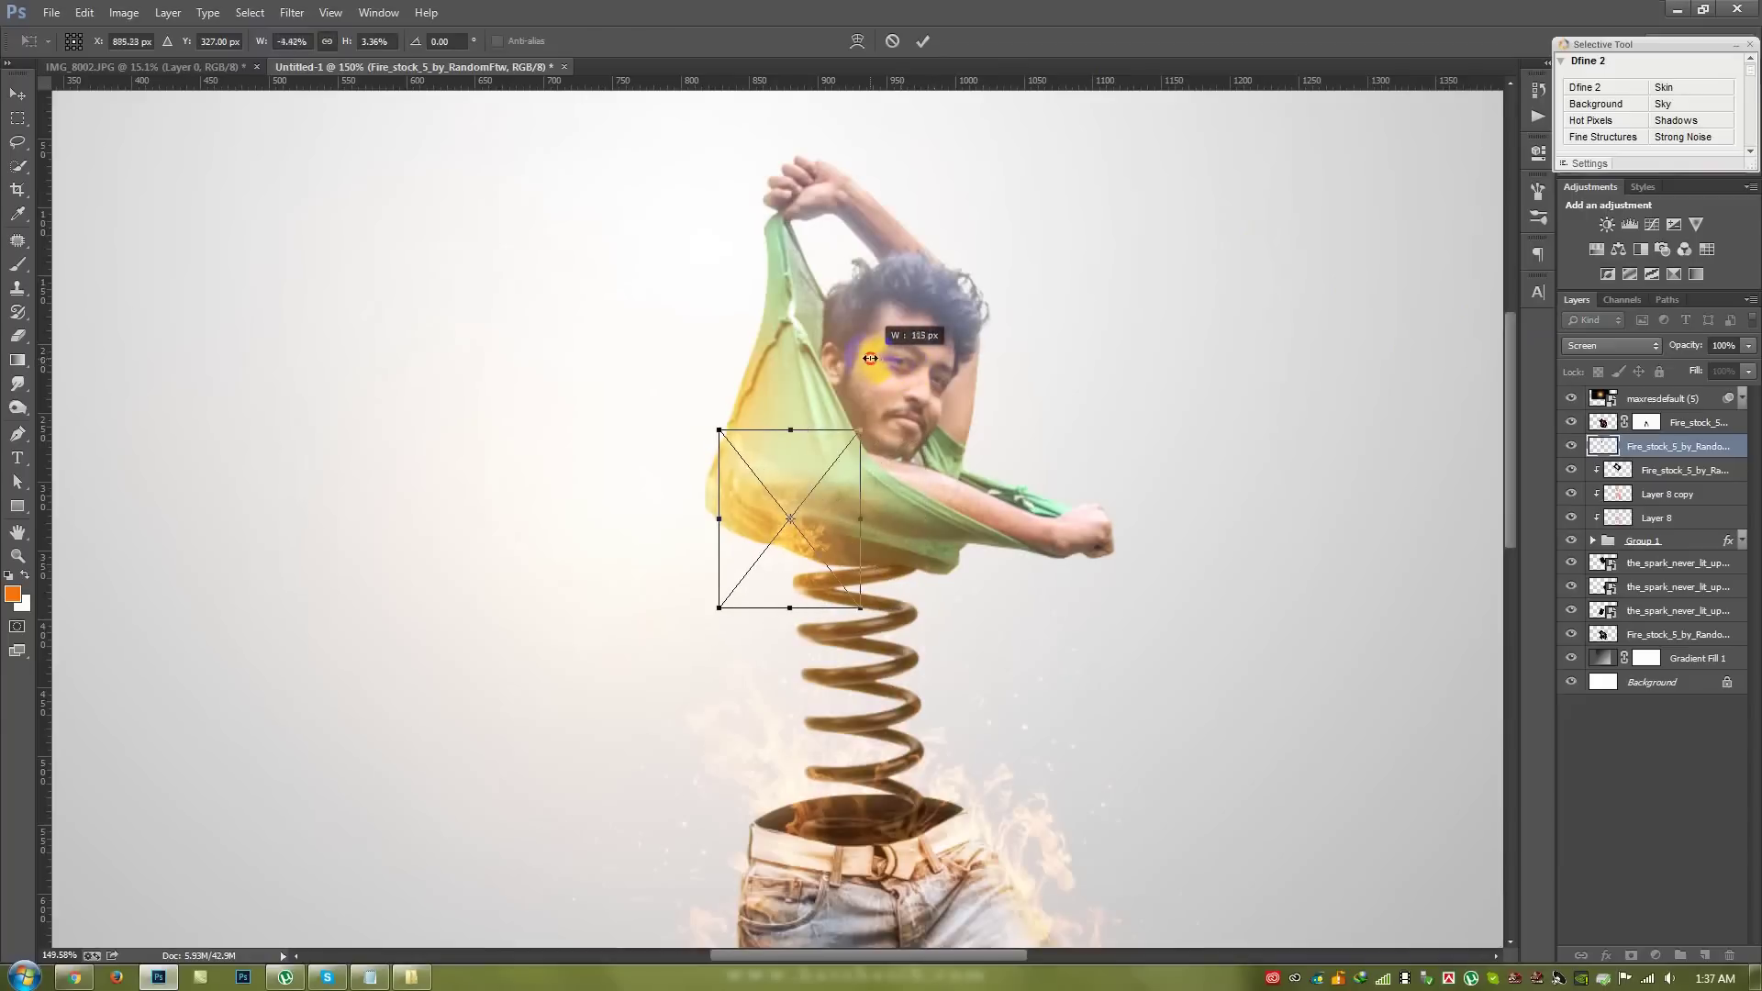
{"action": "mouse_move", "coordinate": [906, 365]}
{"action": "left_mouse_down"}
{"action": "mouse_move", "coordinate": [924, 334]}
{"action": "mouse_move", "coordinate": [1003, 304]}
{"action": "left_mouse_up"}
{"action": "key", "text": "Return"}
{"action": "left_click_drag", "start_coordinate": [1638, 448], "coordinate": [1638, 566]}
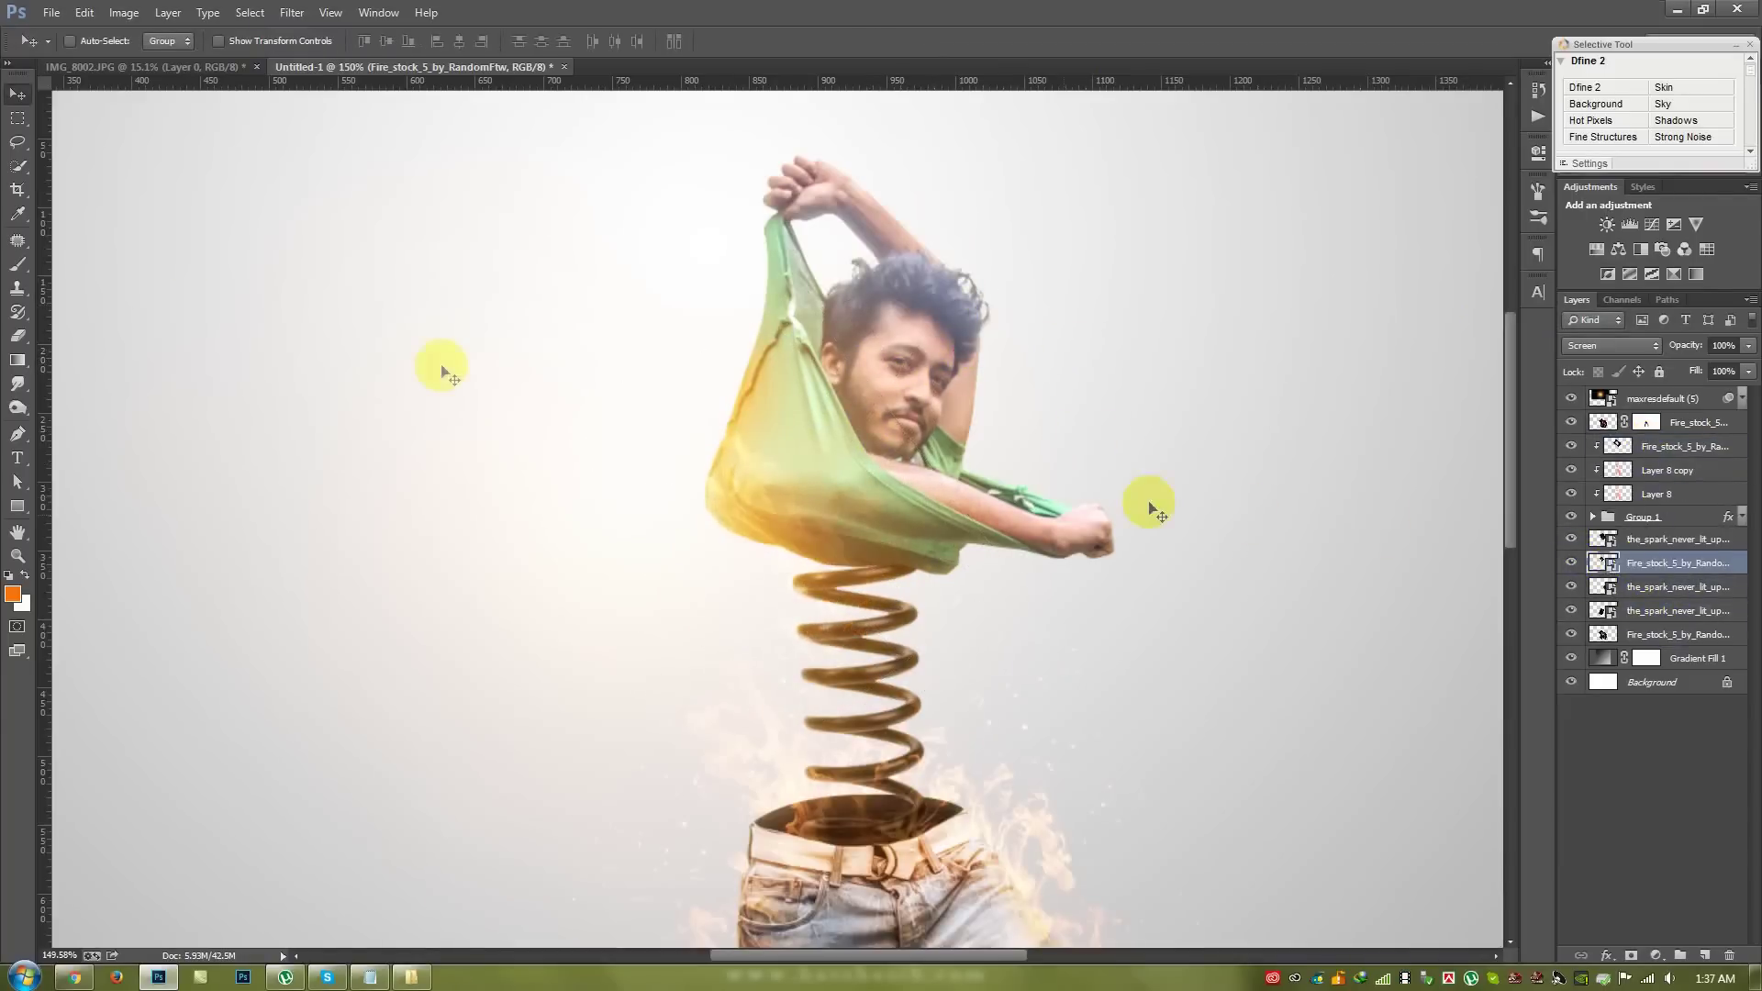
- Place the fire beneath the spark layer, rotated about 57° beside the torso
{"action": "left_click_drag", "start_coordinate": [938, 500], "coordinate": [989, 602]}
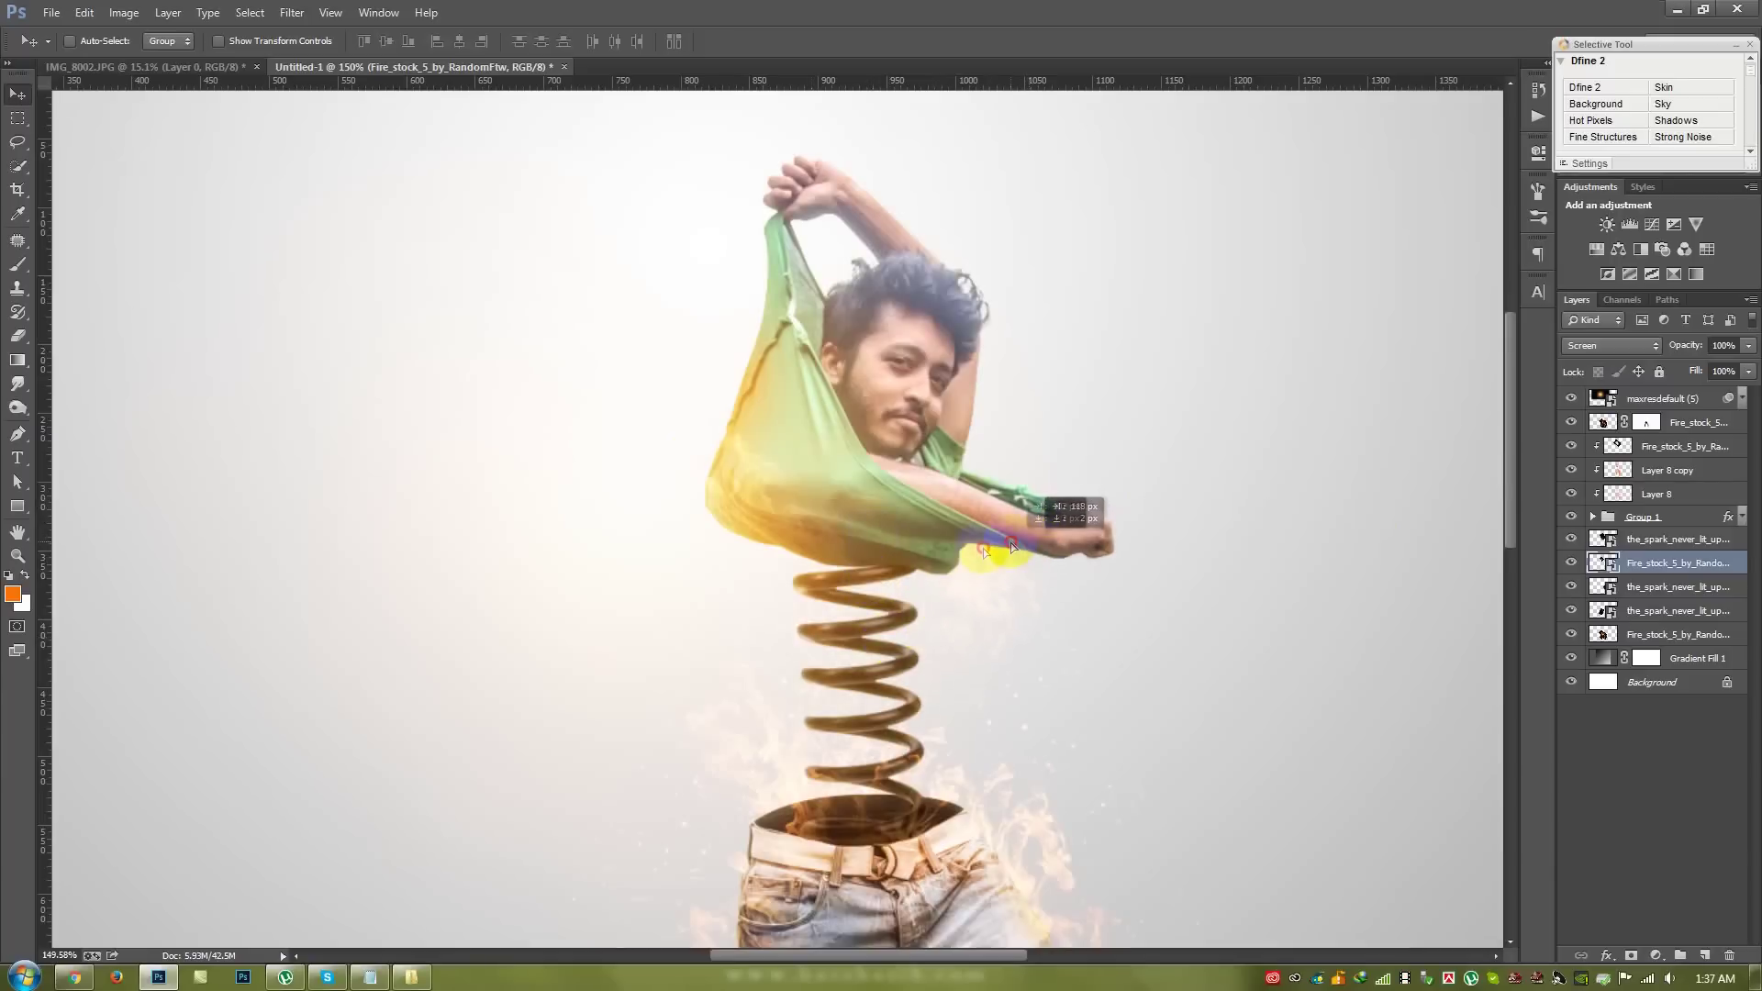
{"action": "key", "text": "ctrl+t"}
{"action": "mouse_move", "coordinate": [1107, 779]}
{"action": "left_mouse_down"}
{"action": "mouse_move", "coordinate": [797, 686]}
{"action": "mouse_move", "coordinate": [1164, 733]}
{"action": "mouse_move", "coordinate": [1128, 703]}
{"action": "left_mouse_up"}
{"action": "key", "text": "Return"}
{"action": "mouse_move", "coordinate": [906, 591]}
{"action": "left_mouse_down"}
{"action": "mouse_move", "coordinate": [914, 606]}
{"action": "mouse_move", "coordinate": [1165, 512]}
{"action": "mouse_move", "coordinate": [1019, 452]}
{"action": "left_mouse_up"}
- Copy the fire to the right side and enlarge it into place
{"action": "key", "text": "ctrl+t"}
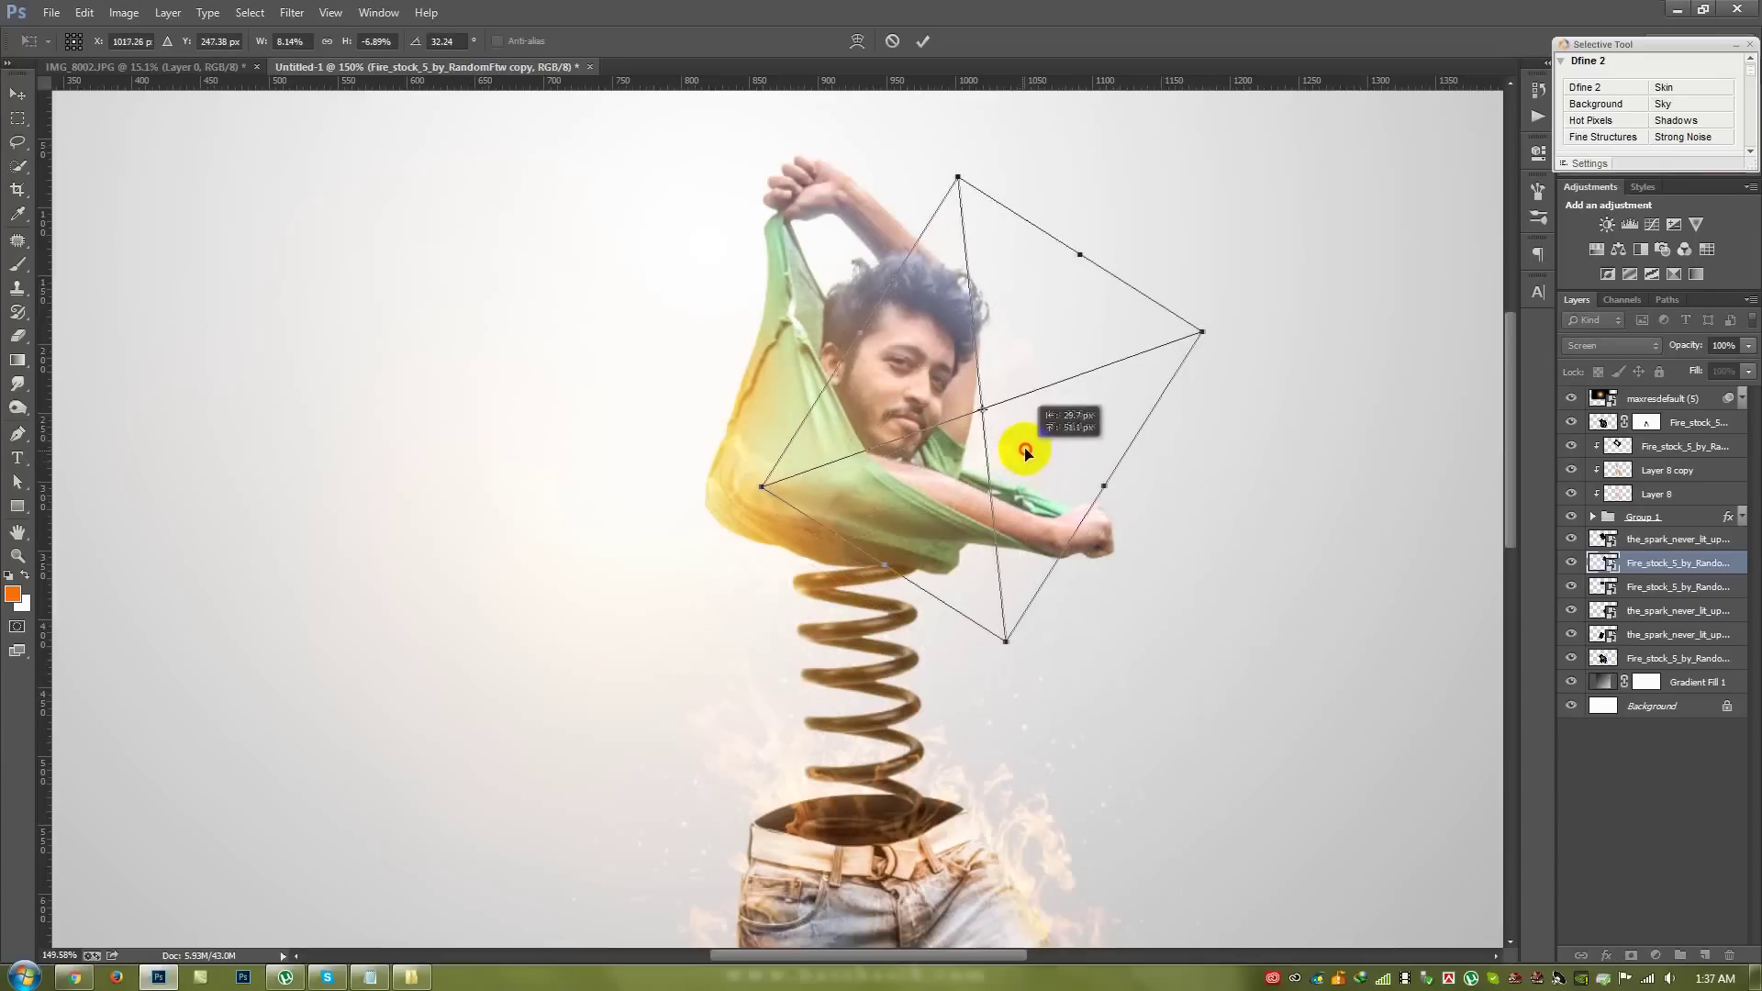
{"action": "left_click_drag", "start_coordinate": [1202, 331], "coordinate": [1283, 276]}
{"action": "left_click_drag", "start_coordinate": [1073, 381], "coordinate": [1094, 393]}
{"action": "key", "text": "Return"}
{"action": "scroll", "coordinate": [1106, 496], "scroll_direction": "down", "scroll_amount": 3}
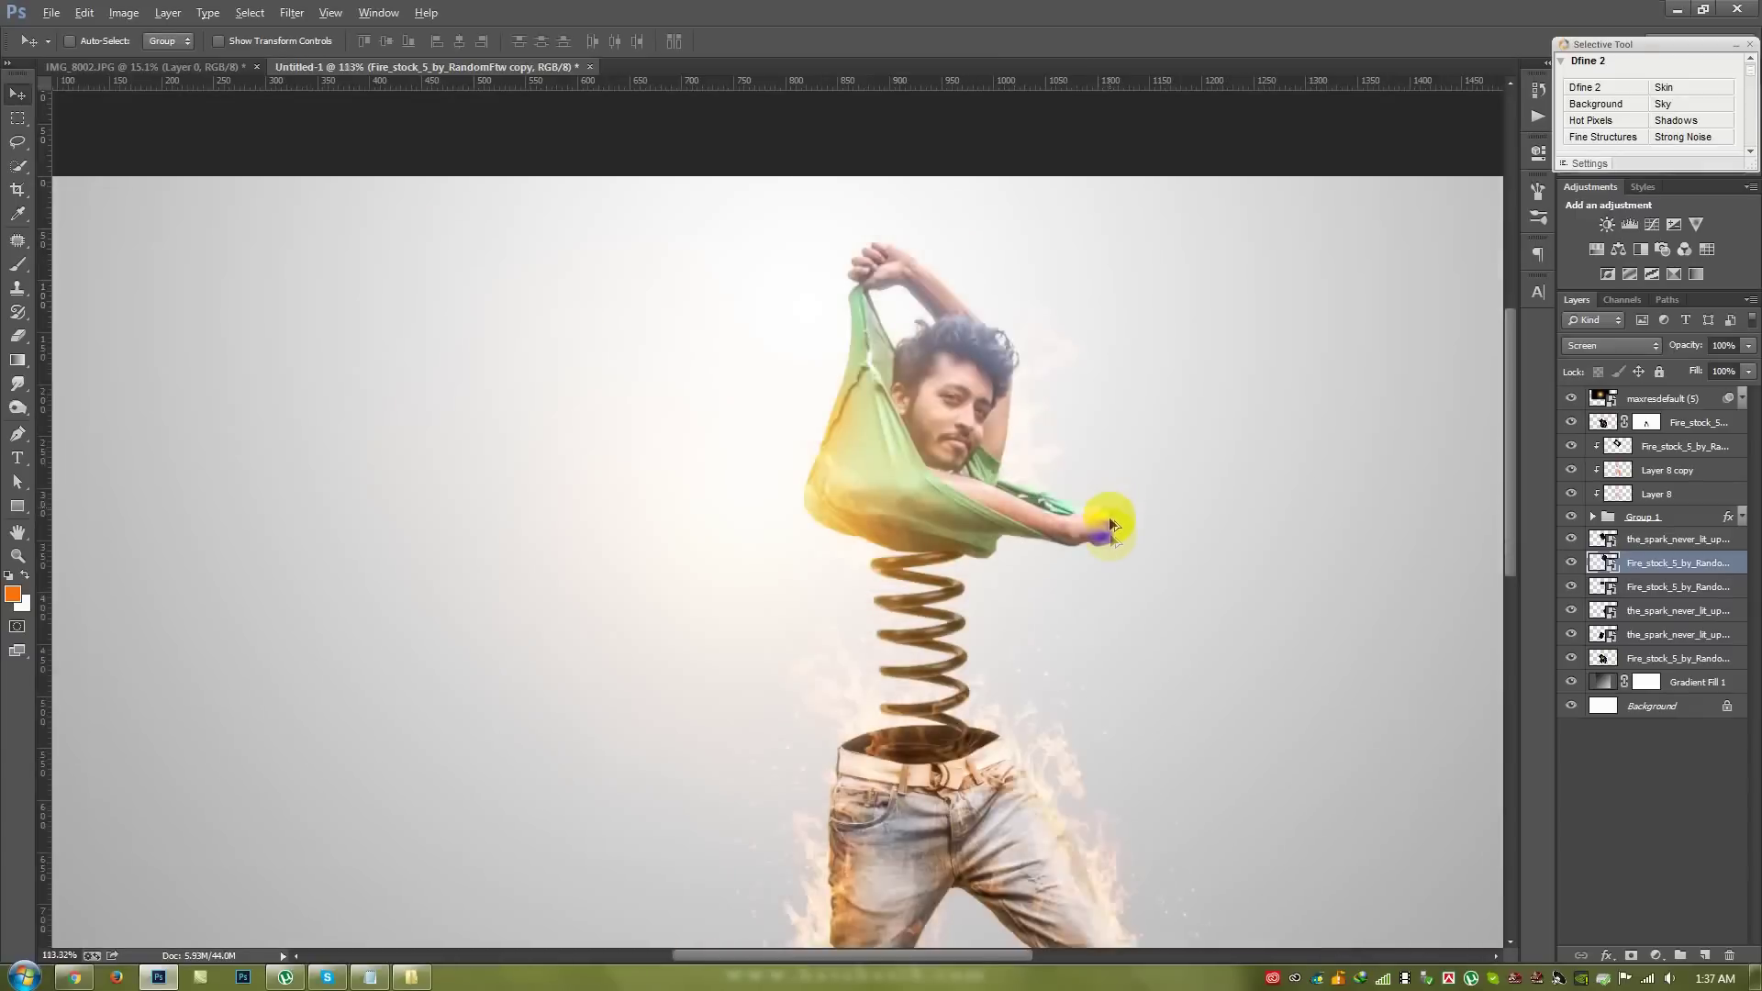
{"action": "scroll", "coordinate": [1098, 561], "scroll_direction": "up", "scroll_amount": 1}
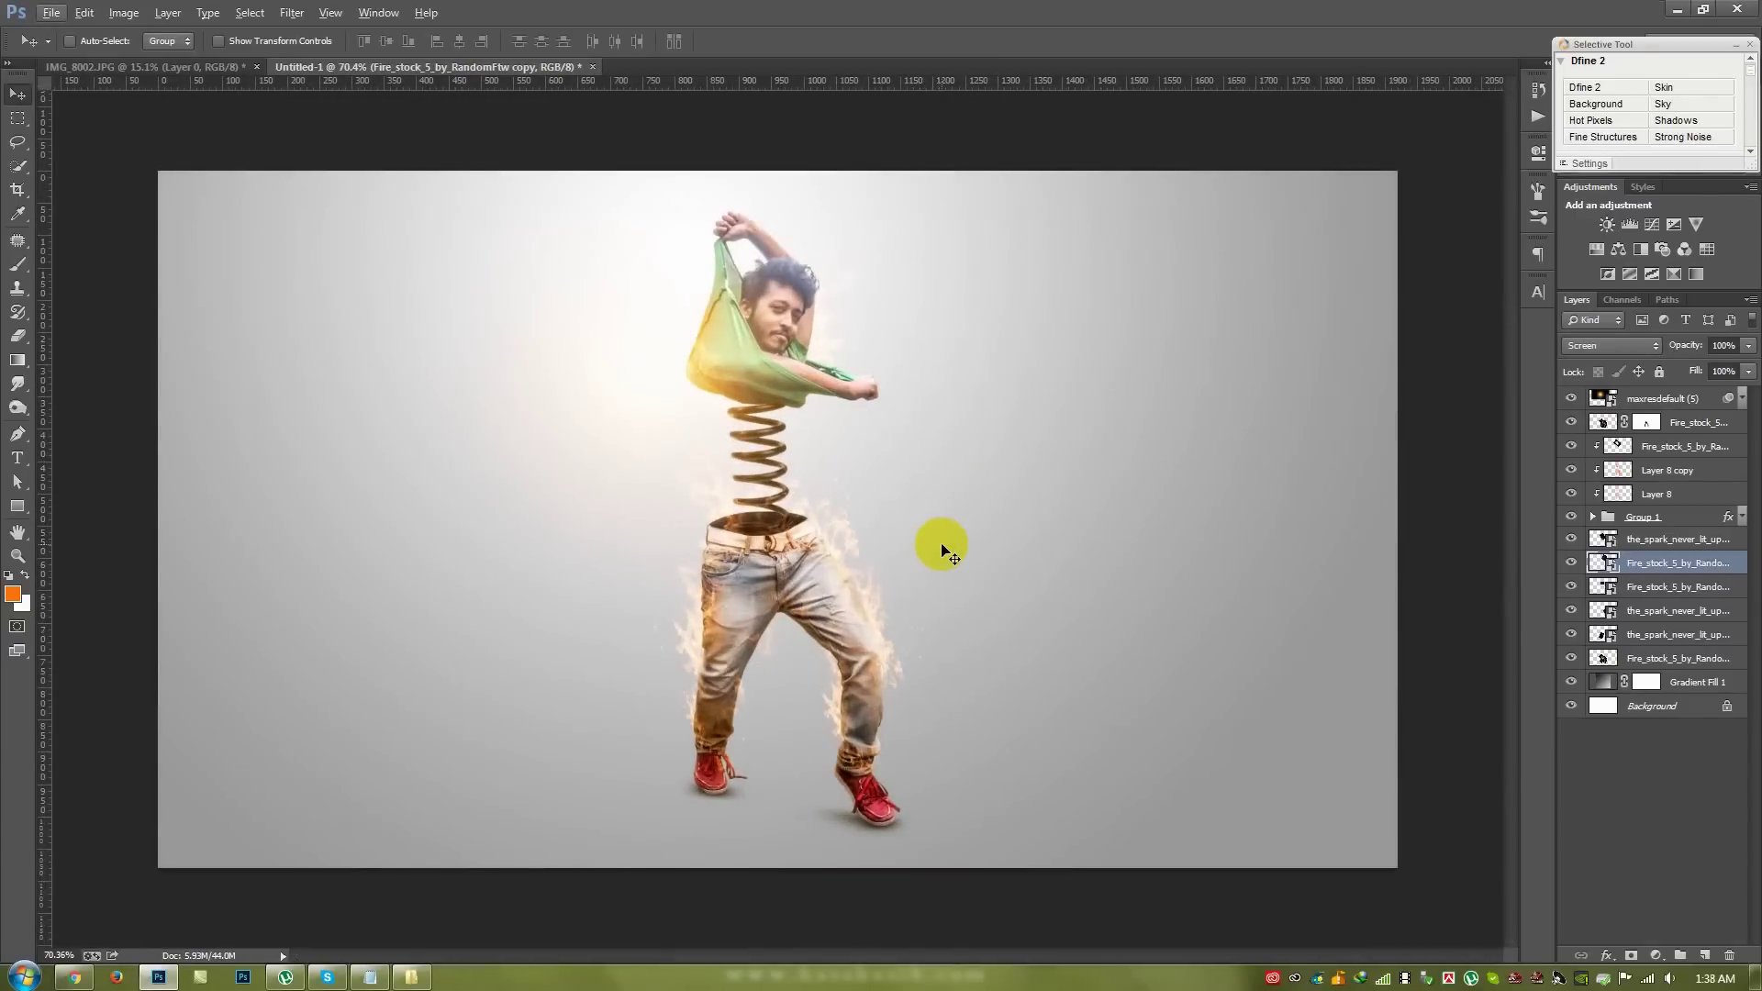
- Set the maxresdefault (5) layer to 89% opacity
{"action": "left_click", "coordinate": [1693, 400]}
{"action": "key", "text": "8"}
{"action": "key", "text": "9"}
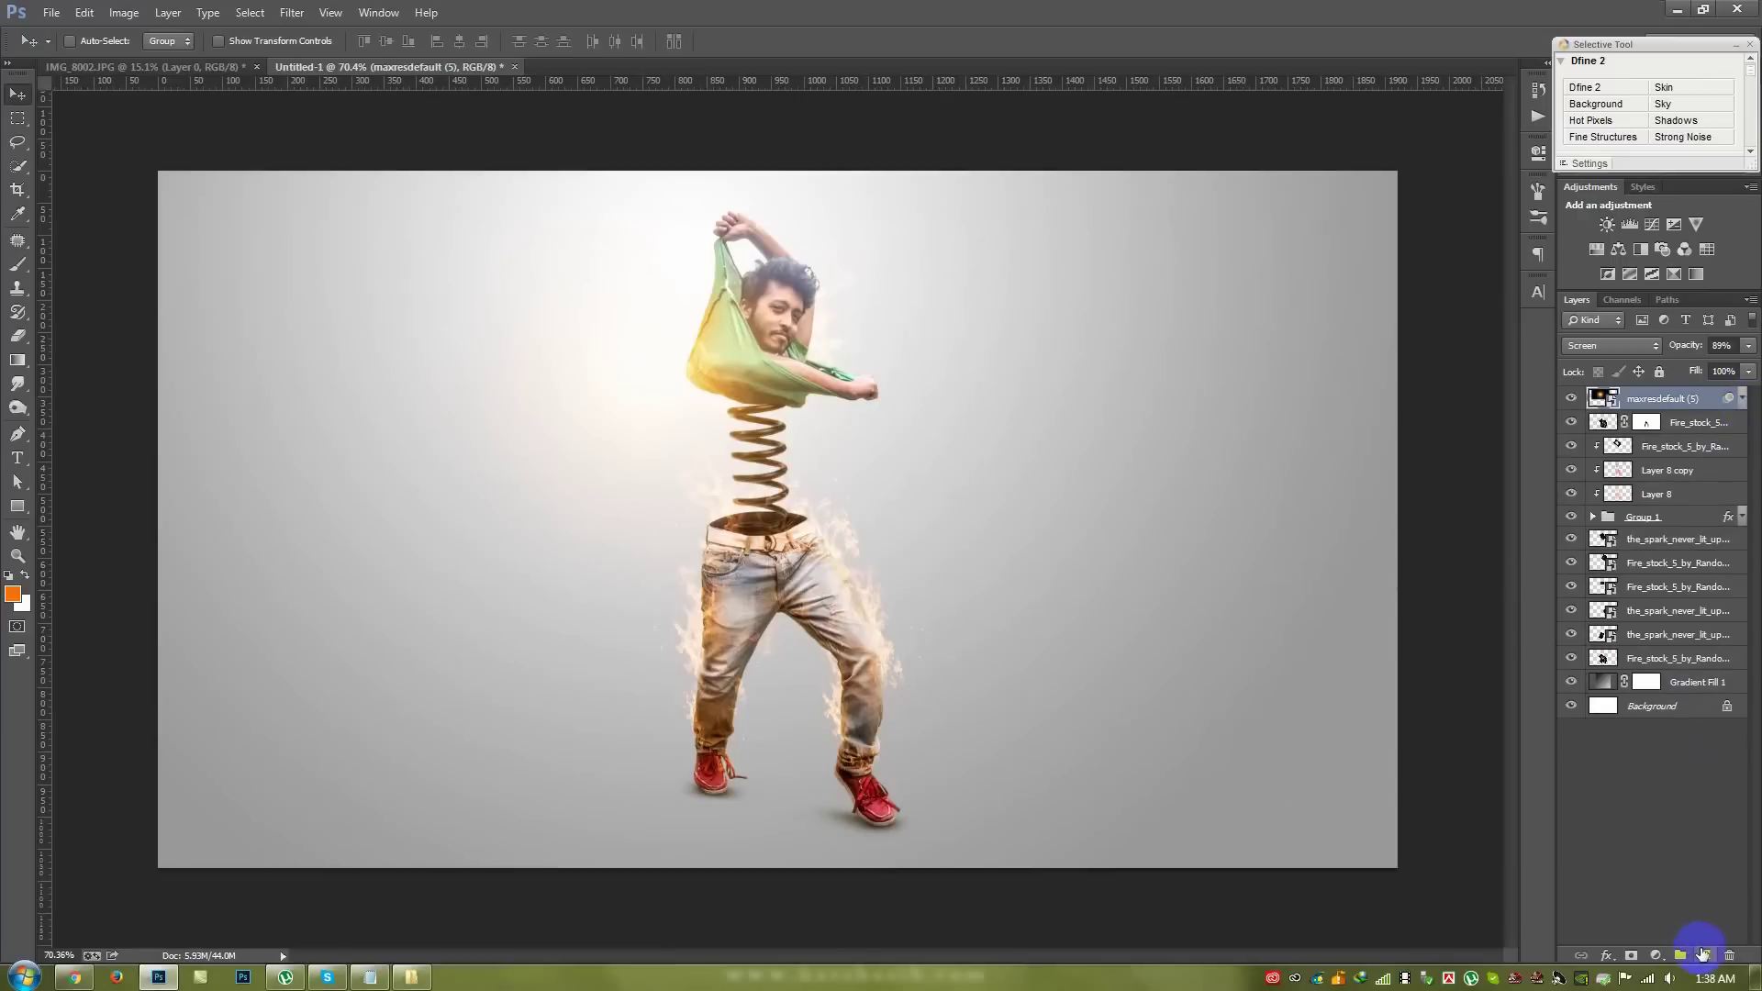
- Create Layer 9 on top and fill it with a merged copy via Apply Image
{"action": "left_click", "coordinate": [1703, 954]}
{"action": "left_click", "coordinate": [124, 12]}
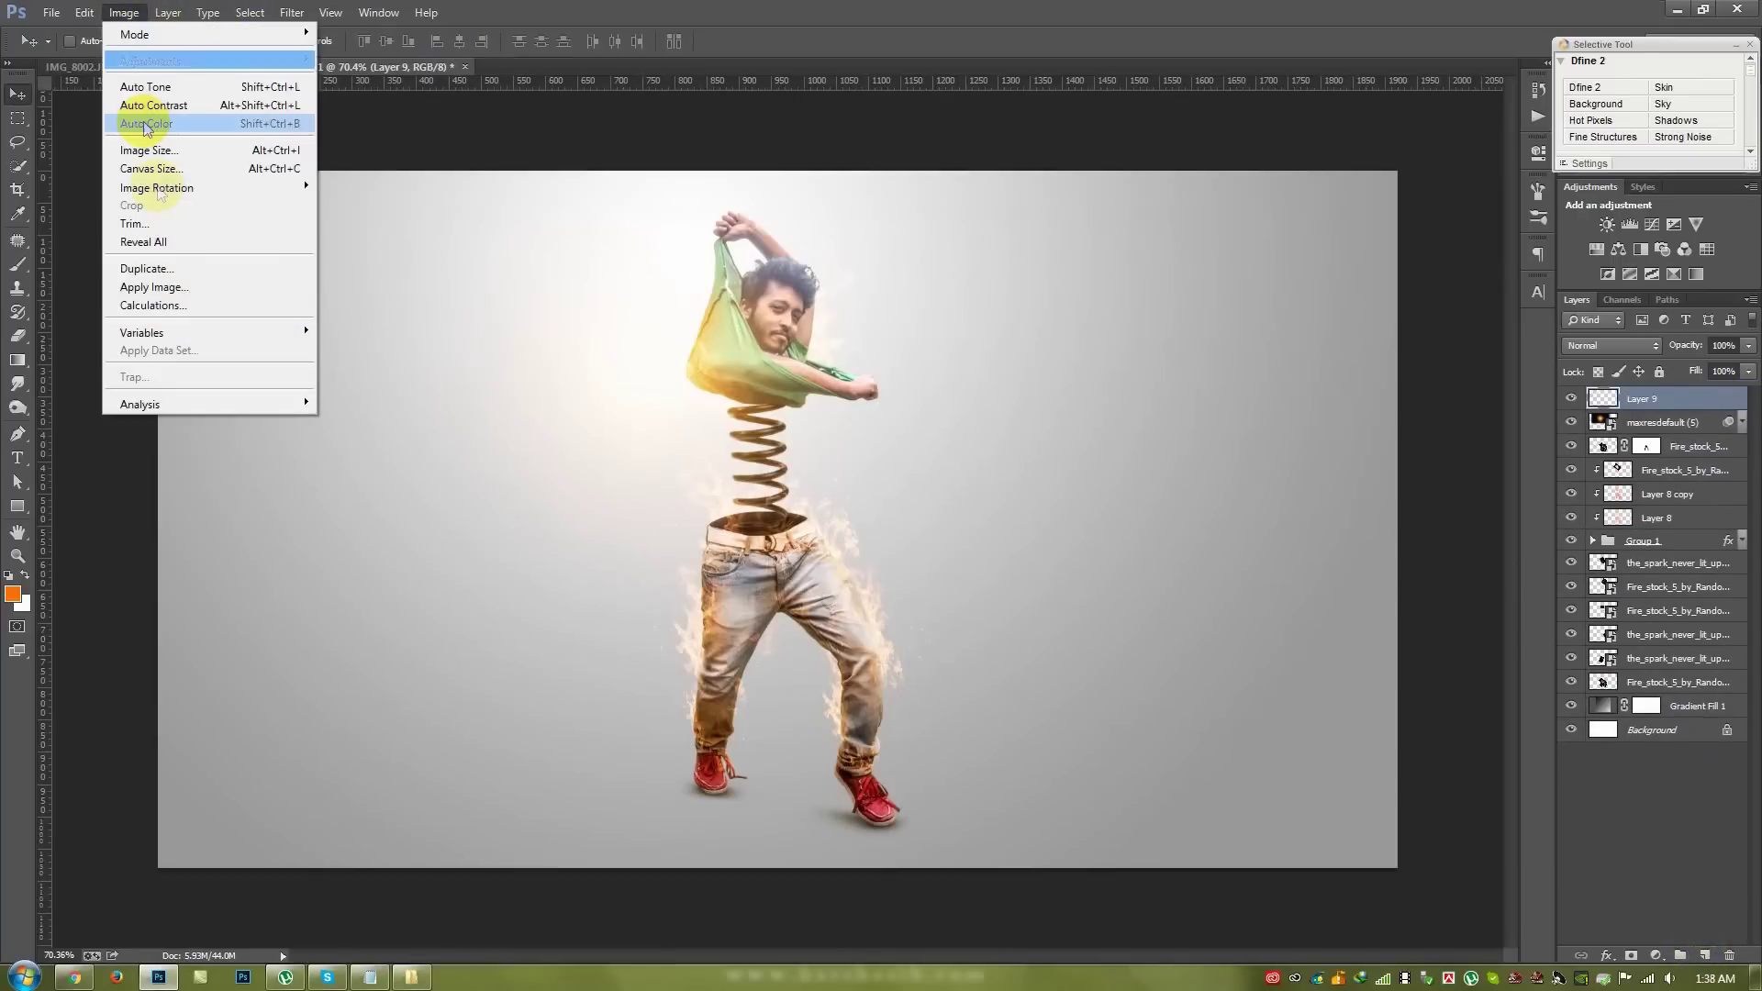
{"action": "left_click", "coordinate": [177, 288]}
{"action": "left_click", "coordinate": [1031, 277]}
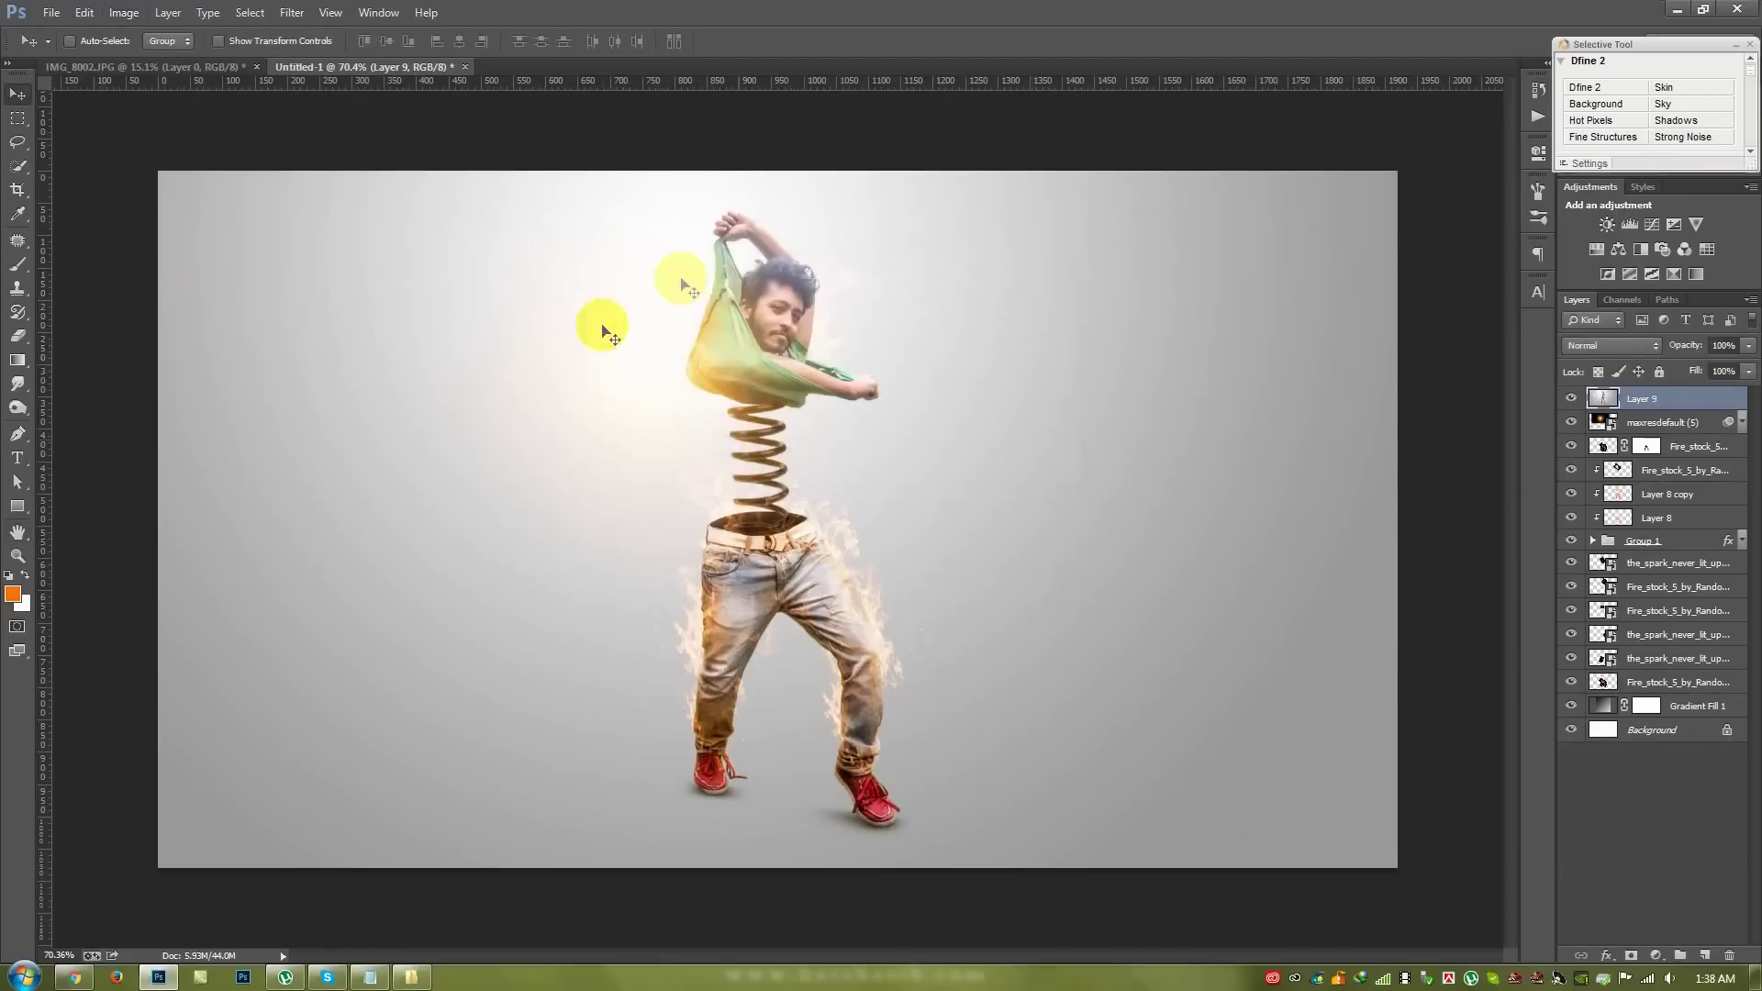
{"action": "left_click", "coordinate": [292, 12]}
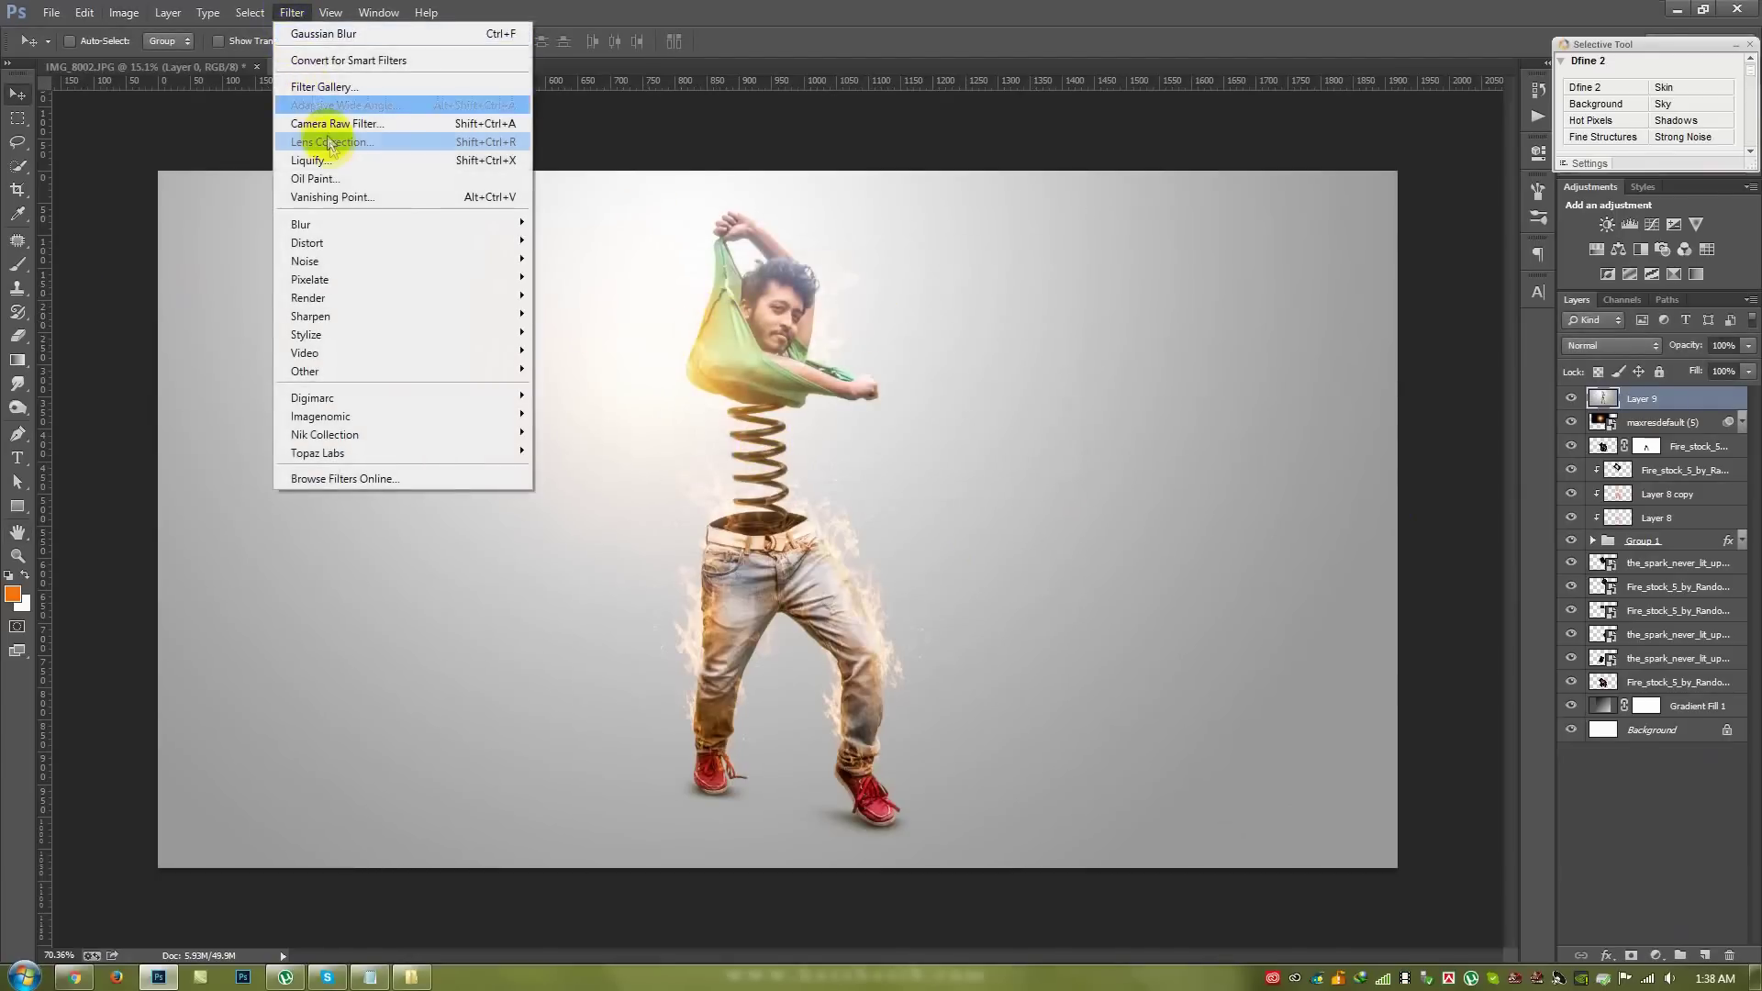
- In Camera Raw, raise contrast and clarity, set highlights to -100, lift shadows and warm the temperature
{"action": "left_click", "coordinate": [331, 123]}
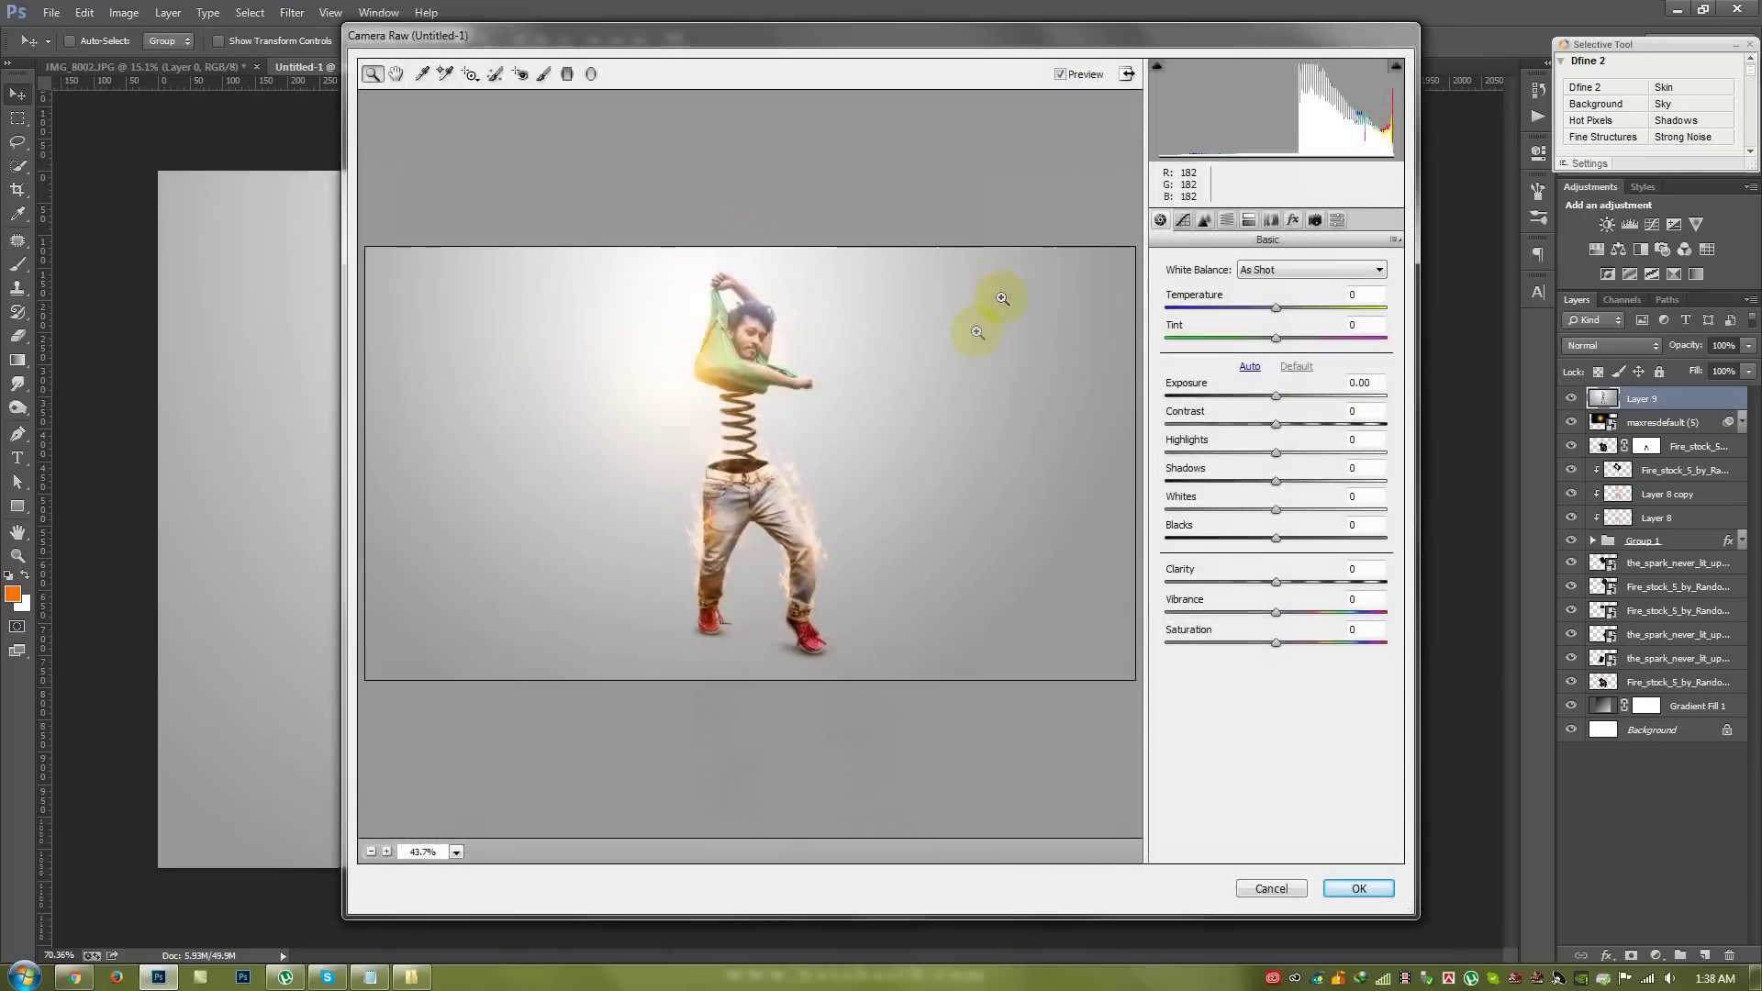
{"action": "mouse_move", "coordinate": [1276, 424]}
{"action": "left_mouse_down"}
{"action": "mouse_move", "coordinate": [1327, 436]}
{"action": "mouse_move", "coordinate": [1312, 430]}
{"action": "left_mouse_up"}
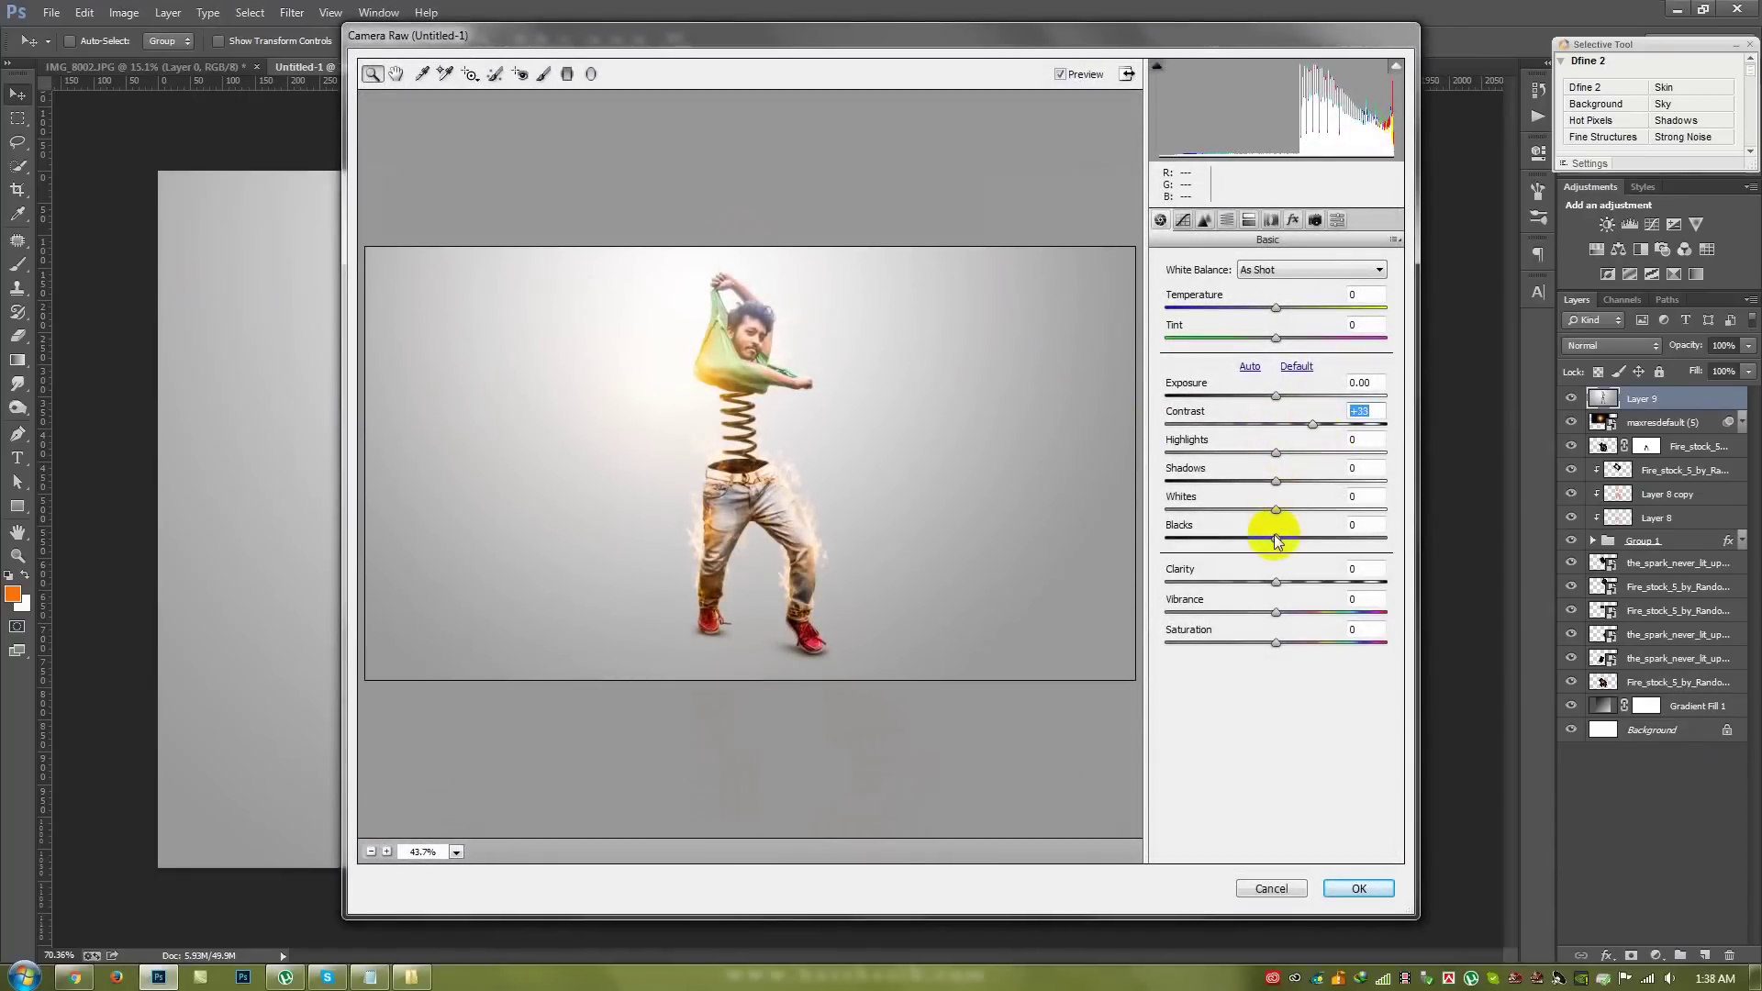
{"action": "mouse_move", "coordinate": [1275, 582]}
{"action": "left_mouse_down"}
{"action": "mouse_move", "coordinate": [1330, 583]}
{"action": "mouse_move", "coordinate": [1295, 588]}
{"action": "mouse_move", "coordinate": [1325, 611]}
{"action": "mouse_move", "coordinate": [1396, 617]}
{"action": "mouse_move", "coordinate": [1330, 619]}
{"action": "left_mouse_up"}
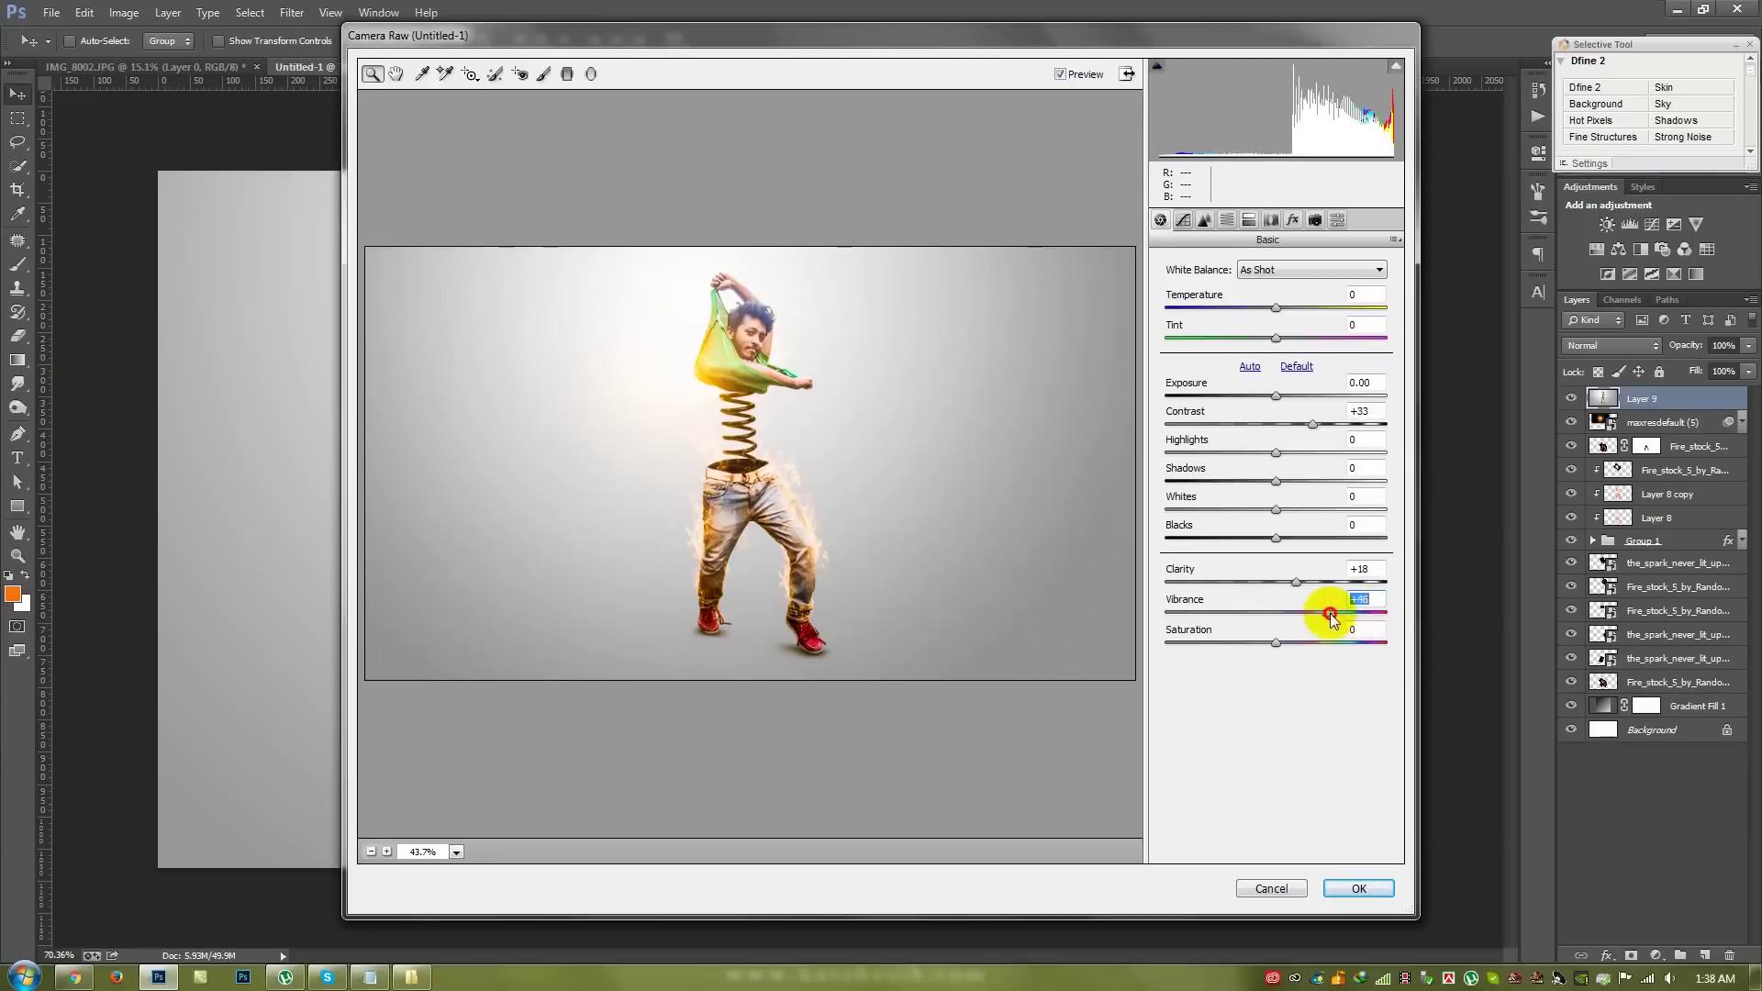
{"action": "left_click_drag", "start_coordinate": [1275, 456], "coordinate": [1148, 466]}
{"action": "mouse_move", "coordinate": [1275, 481]}
{"action": "left_mouse_down"}
{"action": "mouse_move", "coordinate": [1310, 503]}
{"action": "mouse_move", "coordinate": [1230, 504]}
{"action": "mouse_move", "coordinate": [1264, 508]}
{"action": "left_mouse_up"}
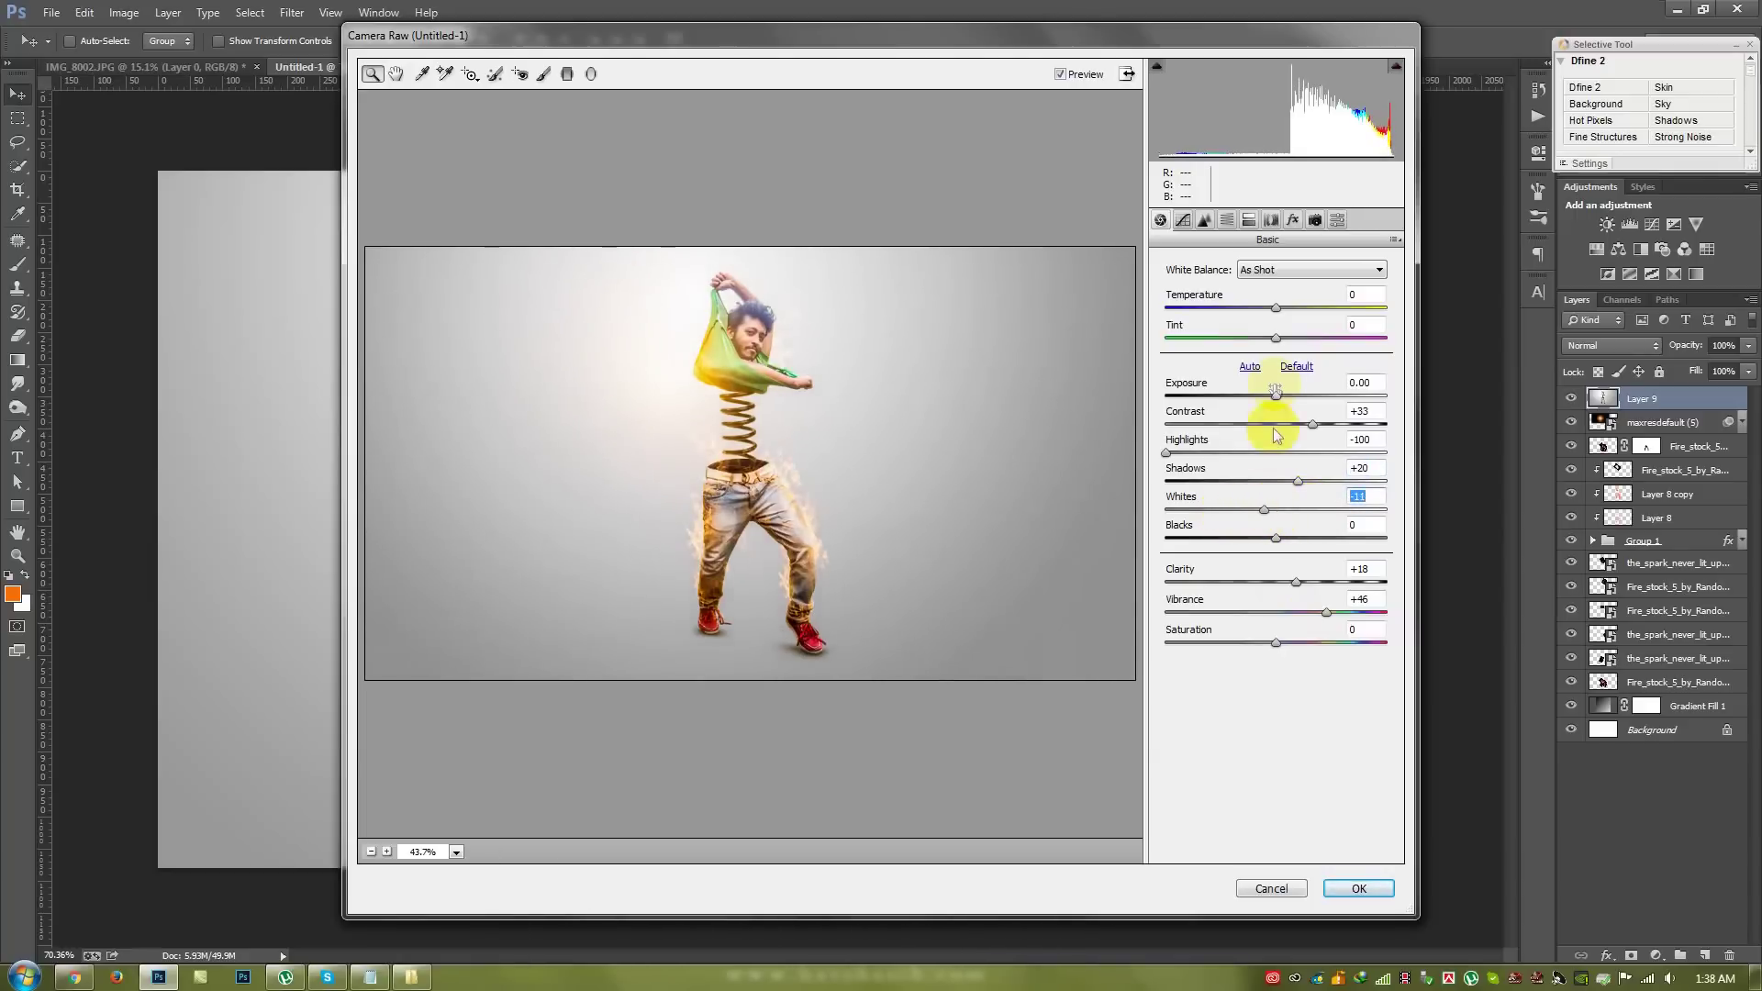
{"action": "left_click_drag", "start_coordinate": [1276, 308], "coordinate": [1278, 312]}
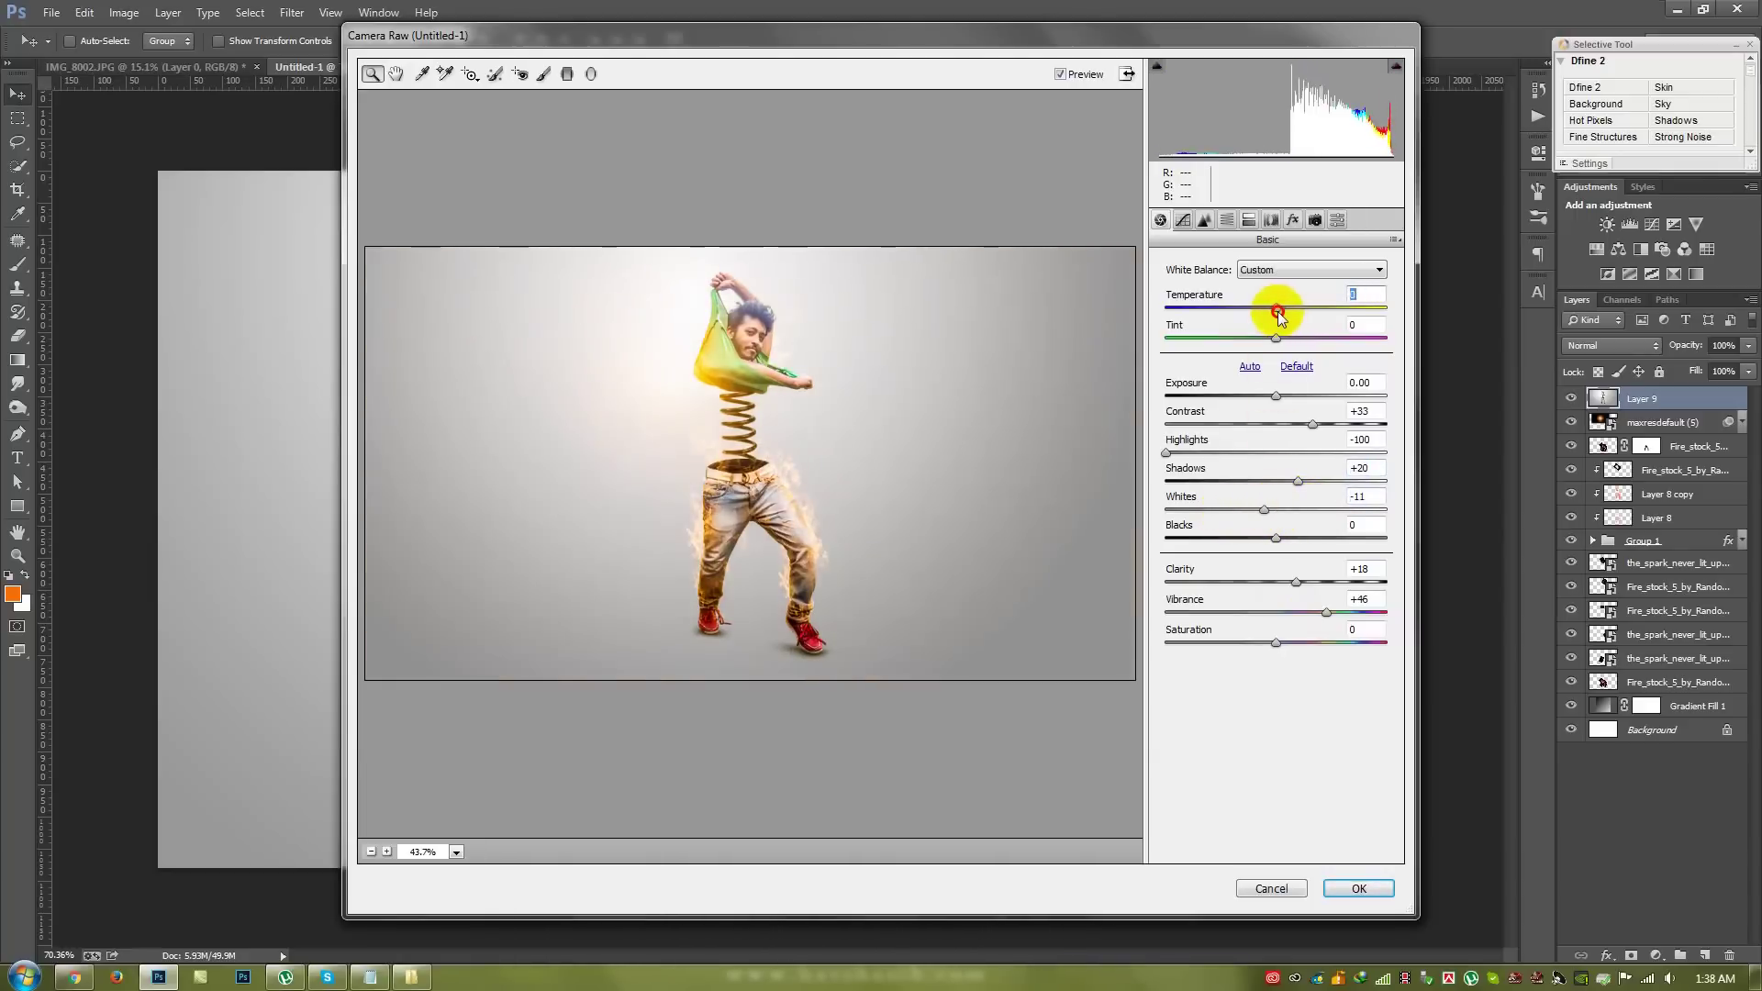
- Test grain and vignette, then sharpen with Amount 28, Radius 1.2, Detail 41 and apply
{"action": "left_click", "coordinate": [1292, 219]}
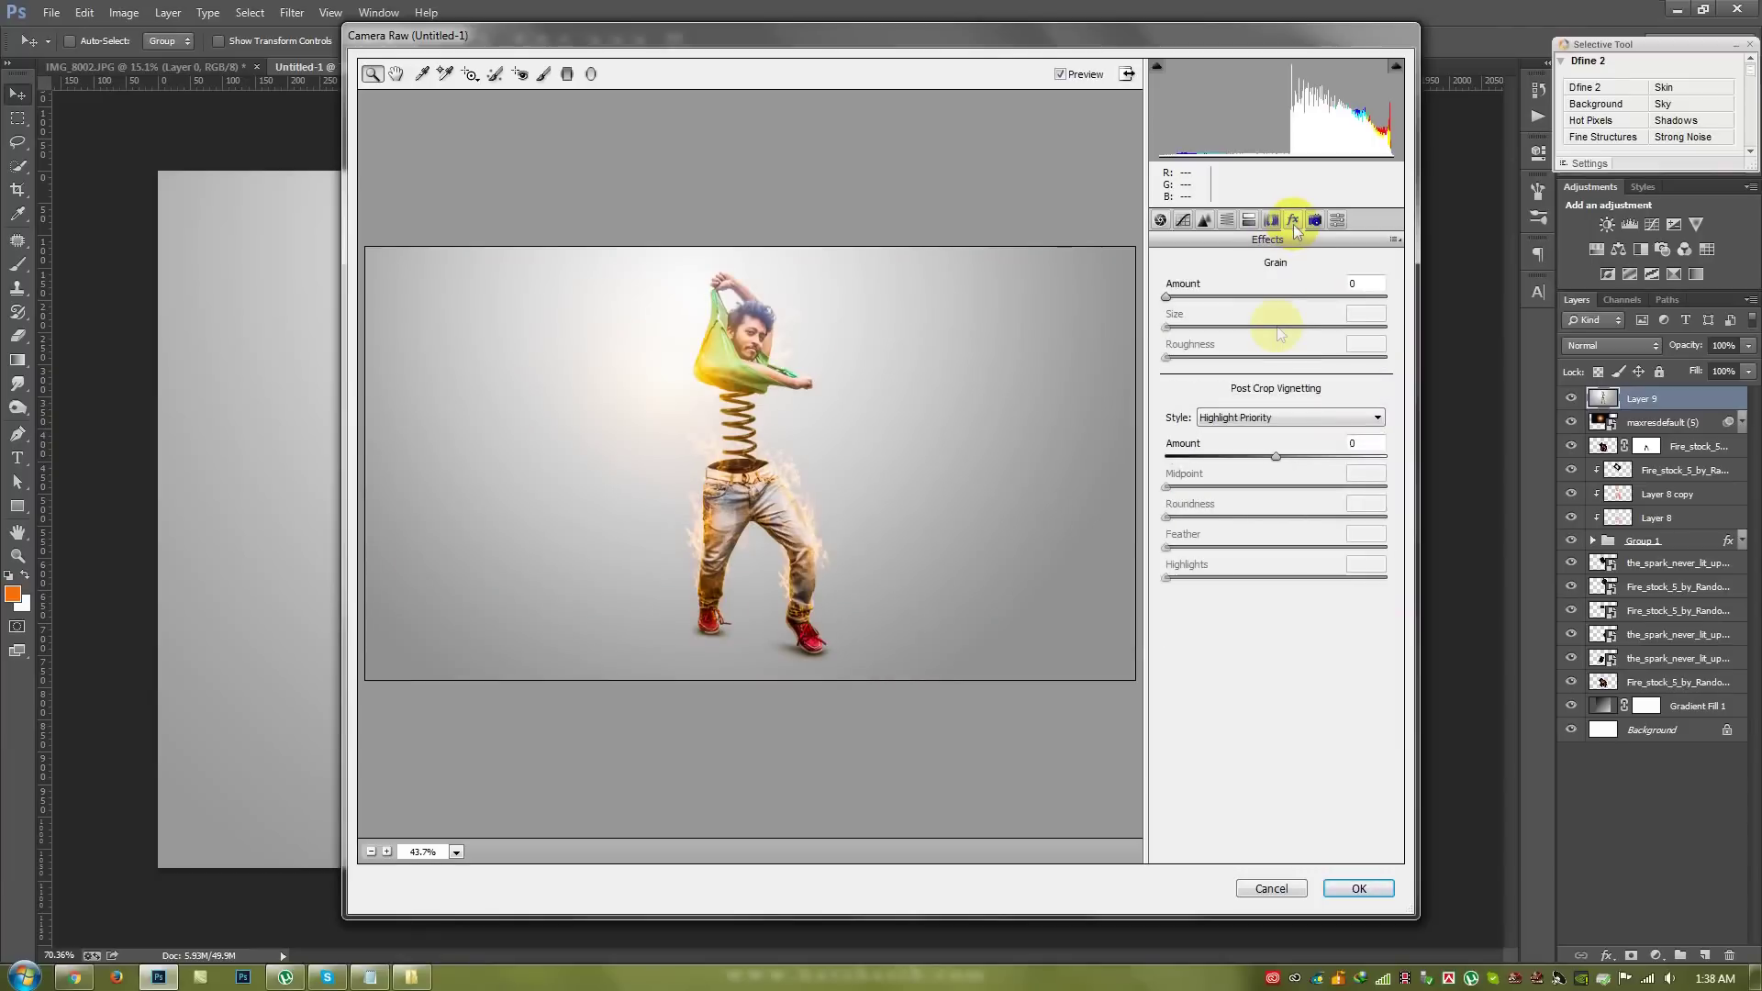
{"action": "mouse_move", "coordinate": [1166, 301]}
{"action": "left_mouse_down"}
{"action": "mouse_move", "coordinate": [1197, 288]}
{"action": "mouse_move", "coordinate": [1100, 294]}
{"action": "left_mouse_up"}
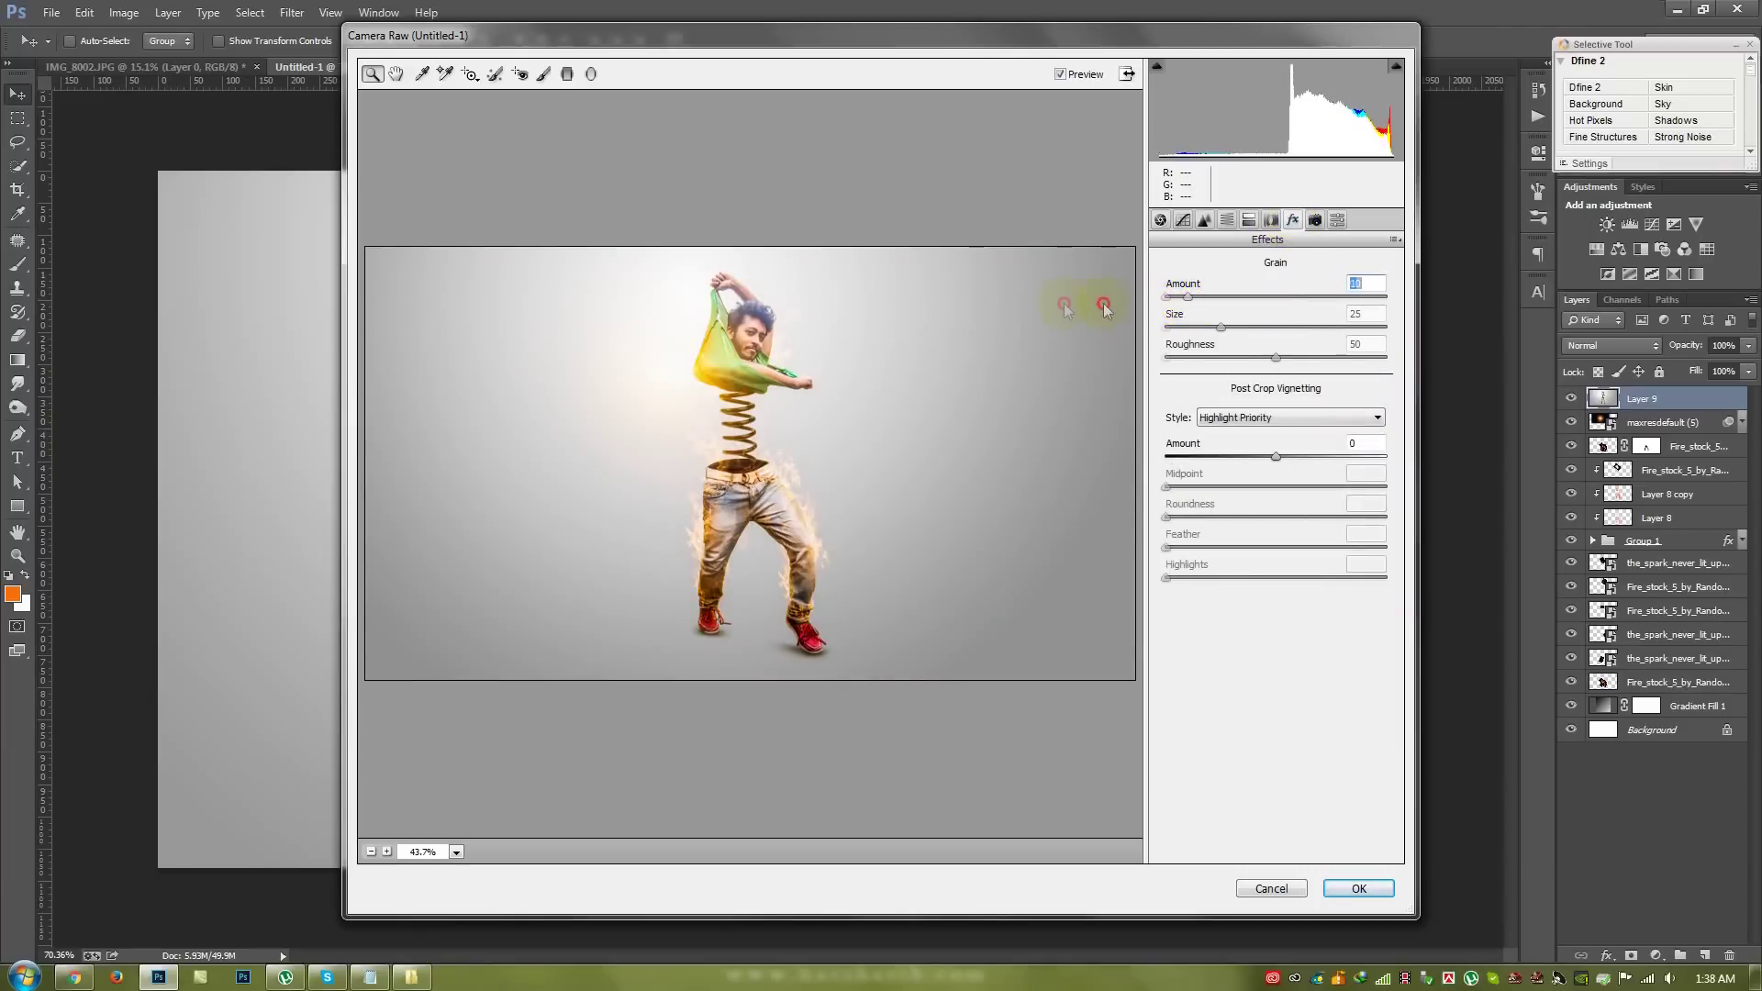
{"action": "mouse_move", "coordinate": [1279, 459]}
{"action": "left_mouse_down"}
{"action": "mouse_move", "coordinate": [1258, 456]}
{"action": "mouse_move", "coordinate": [1281, 462]}
{"action": "left_mouse_up"}
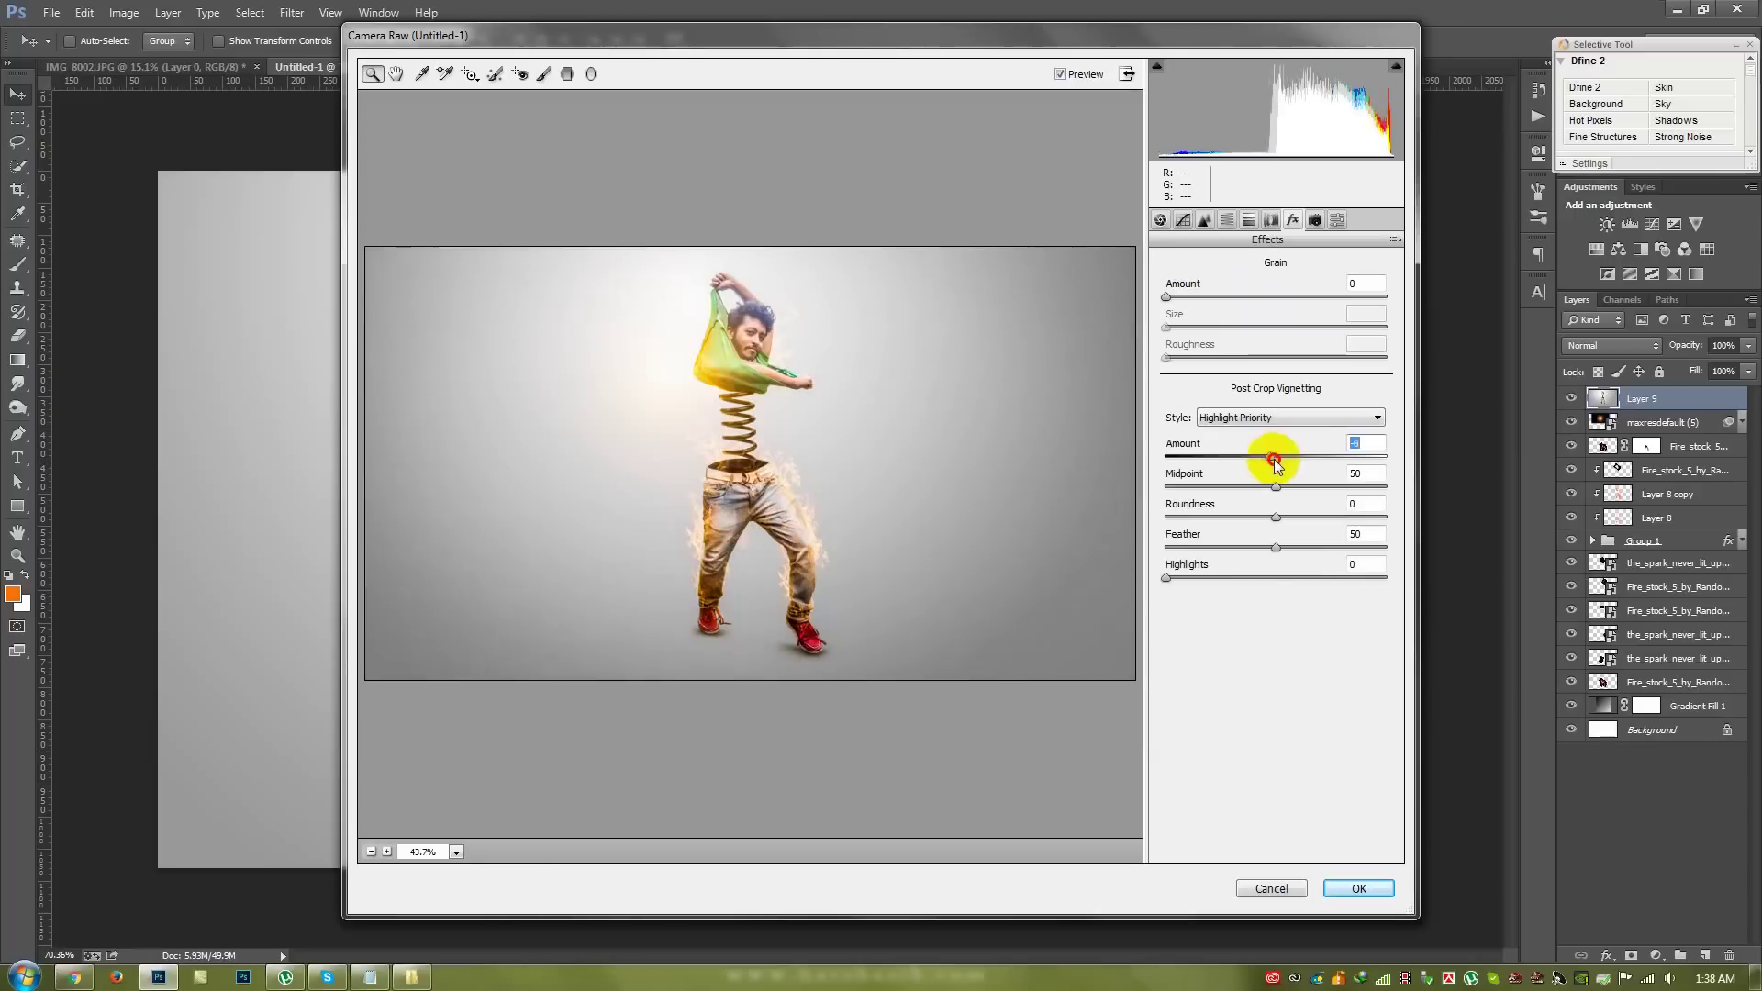
{"action": "left_click", "coordinate": [1204, 220]}
{"action": "left_click_drag", "start_coordinate": [1166, 292], "coordinate": [1212, 296]}
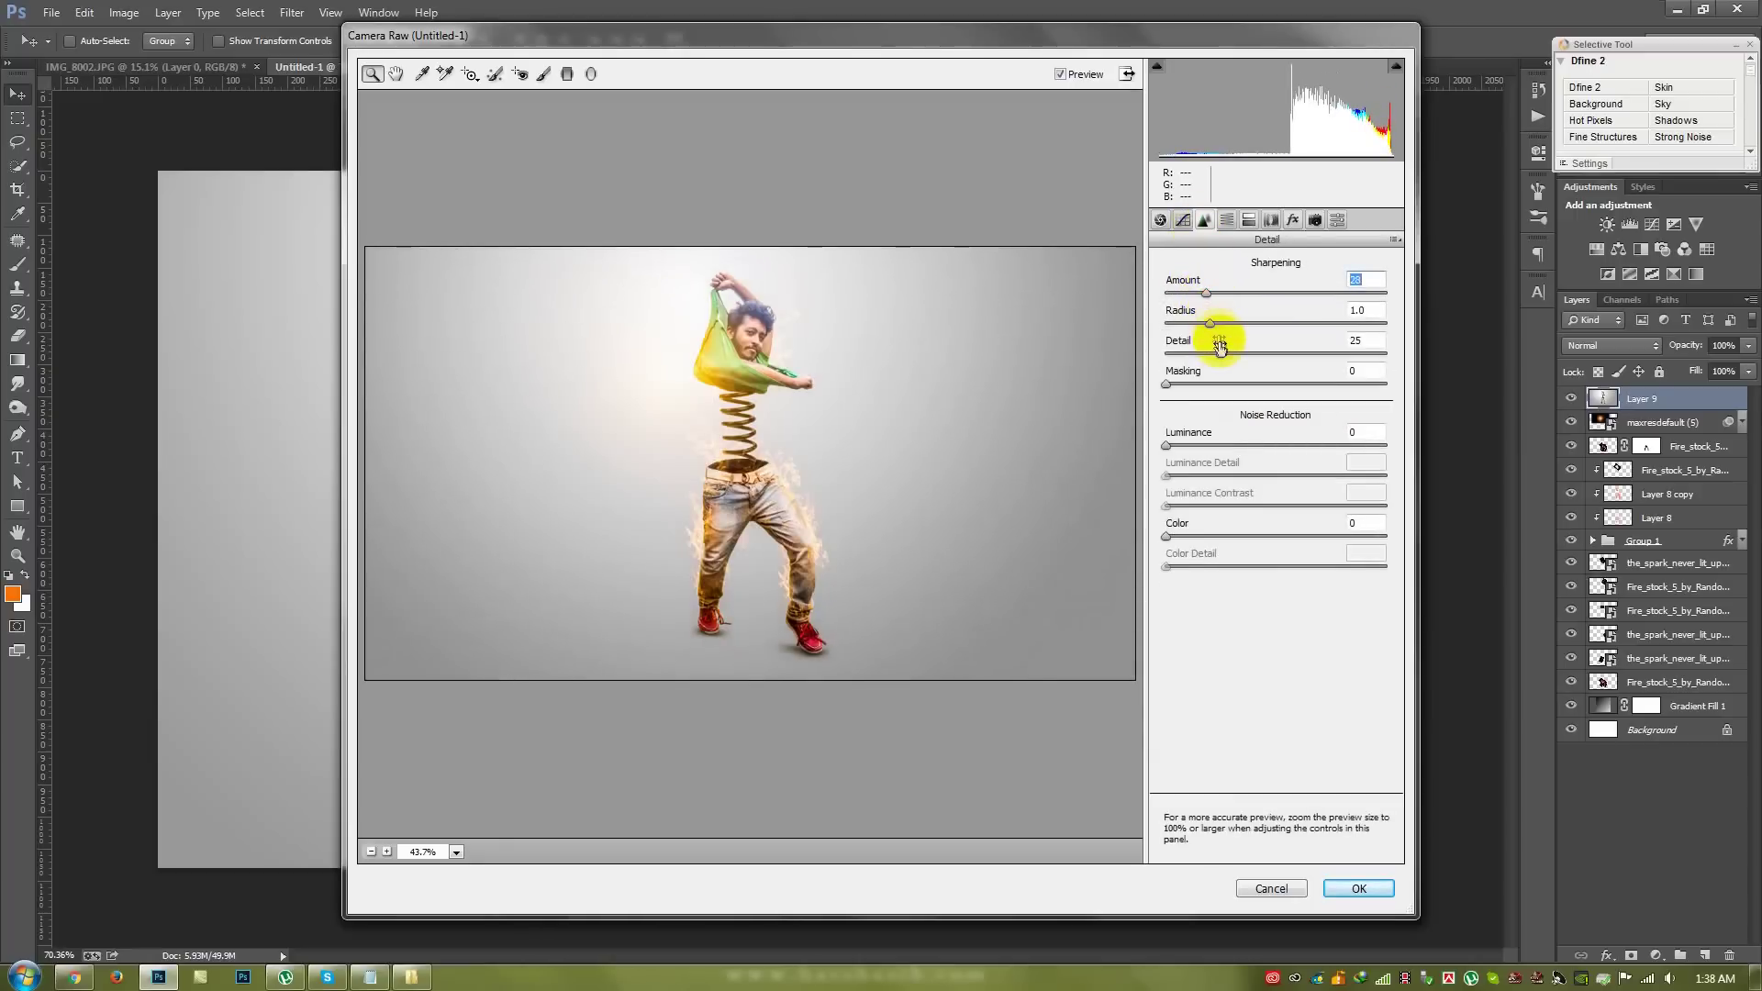
{"action": "left_click_drag", "start_coordinate": [1210, 323], "coordinate": [1257, 358]}
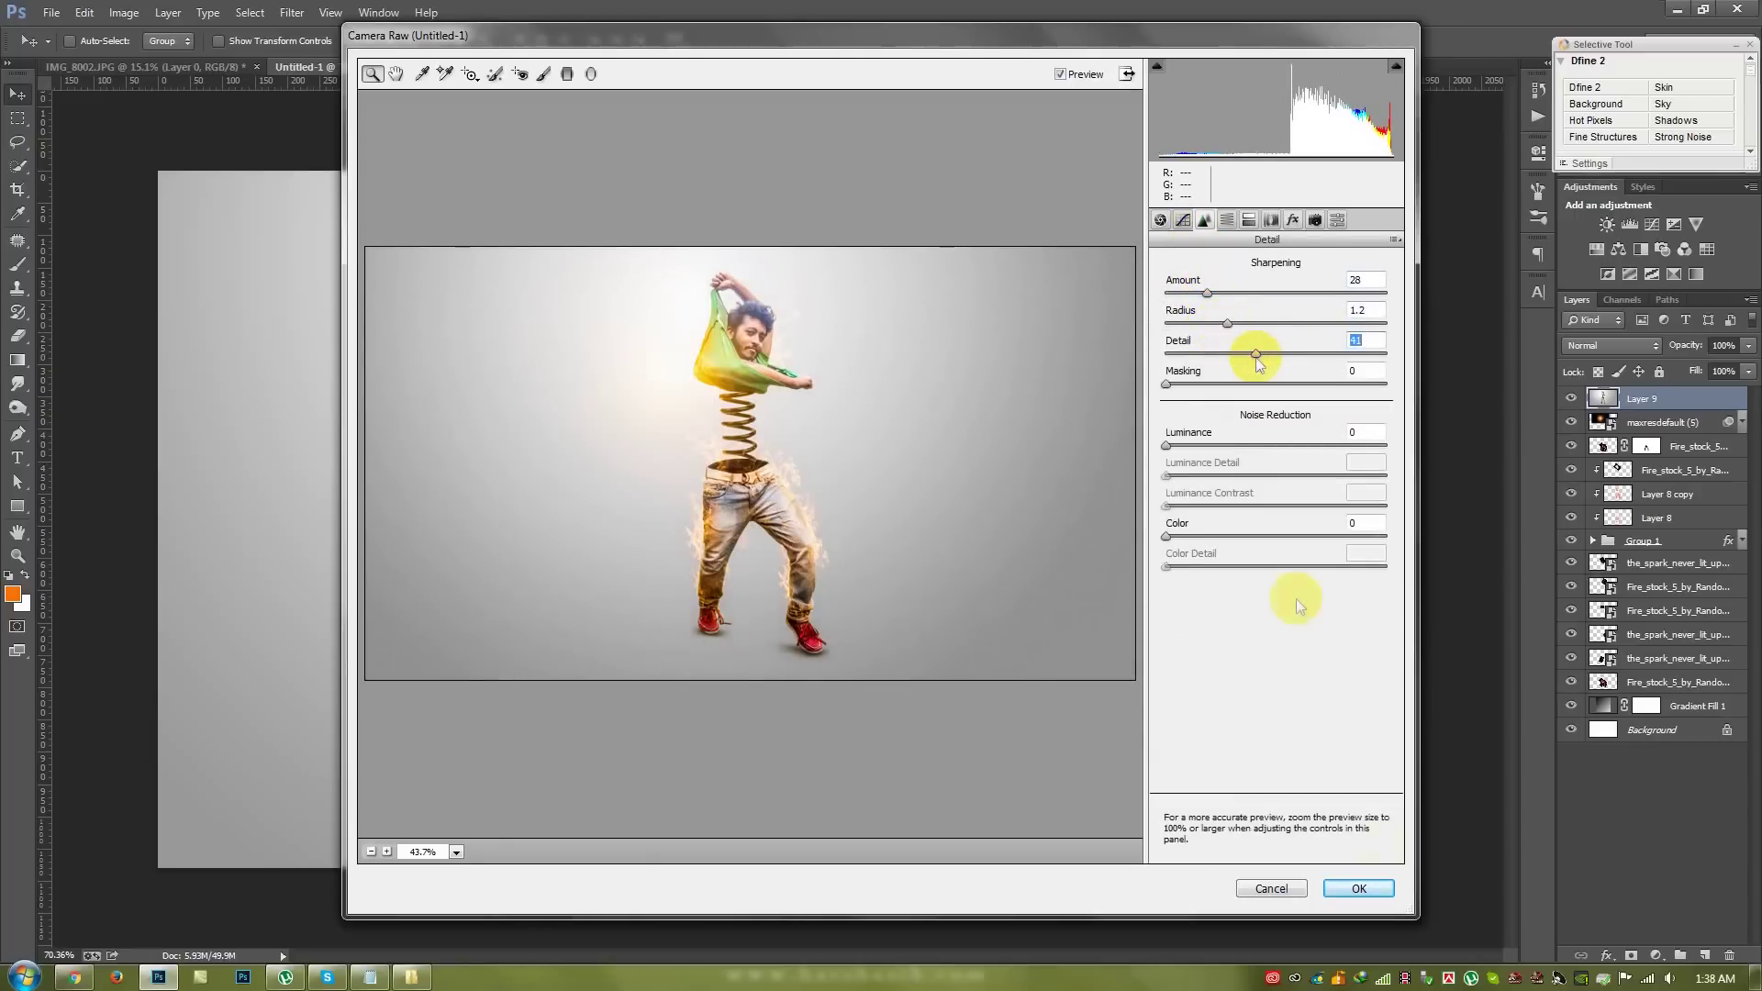
{"action": "left_click", "coordinate": [1358, 889]}
{"action": "scroll", "coordinate": [872, 542], "scroll_direction": "up", "scroll_amount": 1}
{"action": "scroll", "coordinate": [872, 541], "scroll_direction": "down", "scroll_amount": 1}
{"action": "scroll", "coordinate": [871, 541], "scroll_direction": "up", "scroll_amount": 1}
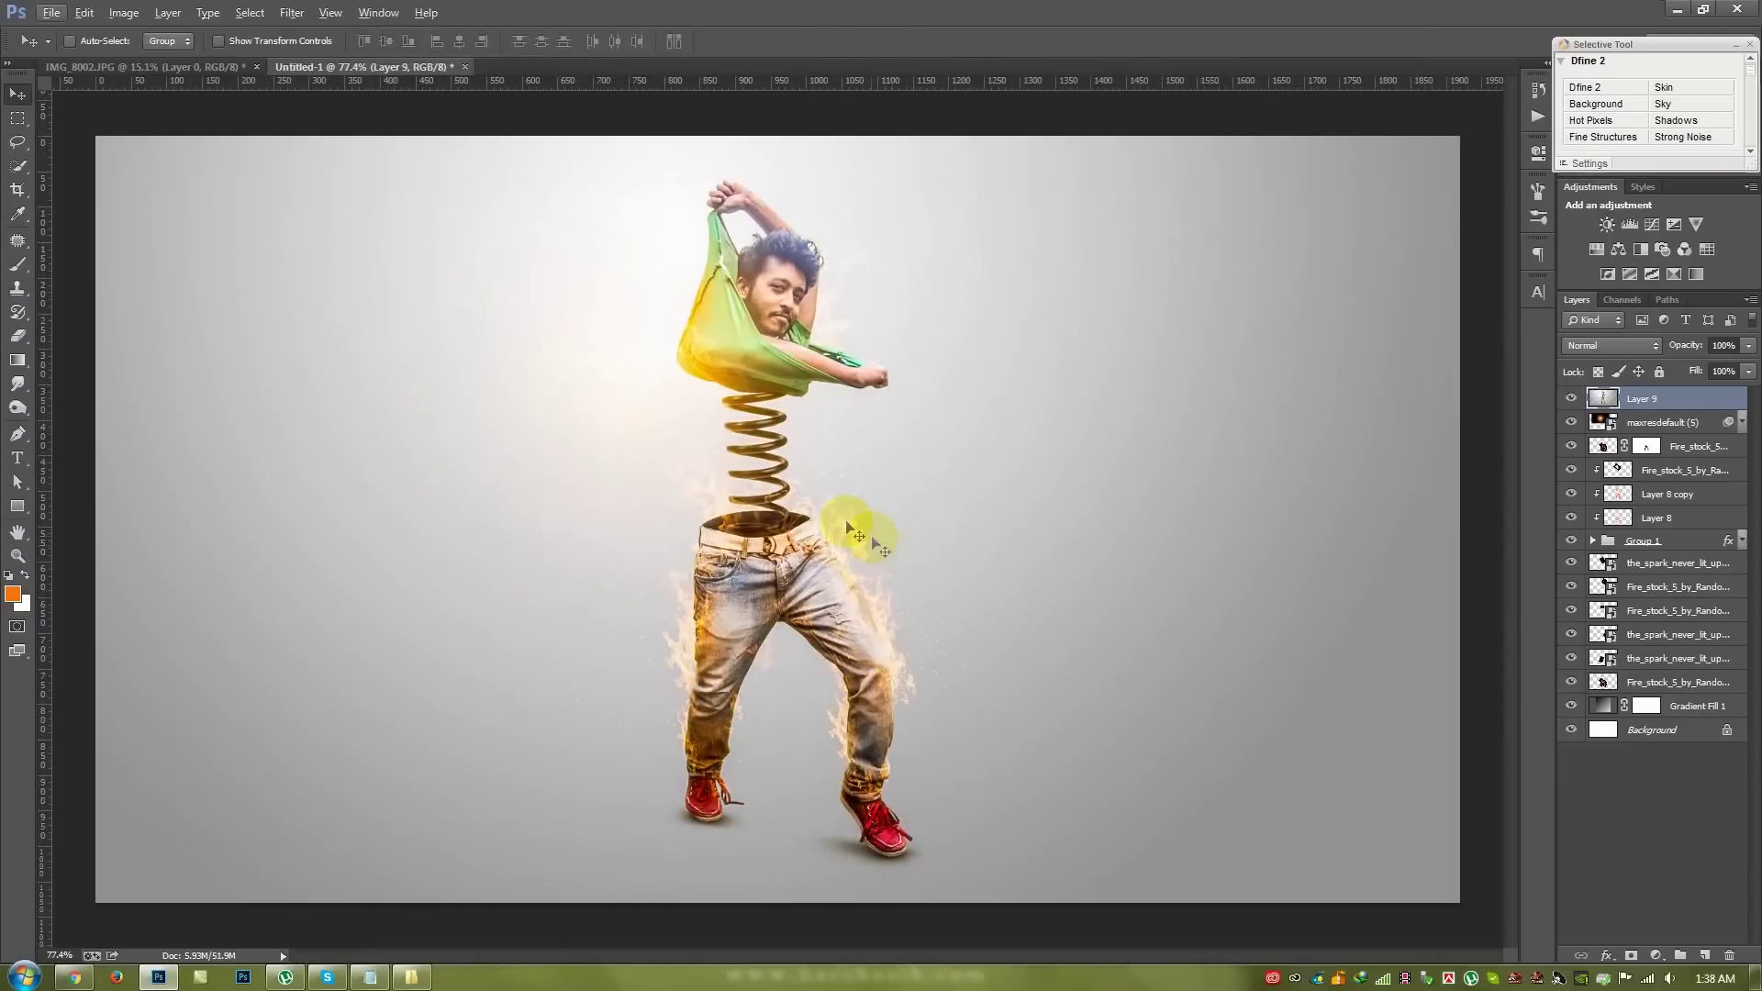
- Launch Nik Collection's Color Efex Pro 4 on Layer 9
{"action": "left_click", "coordinate": [292, 13]}
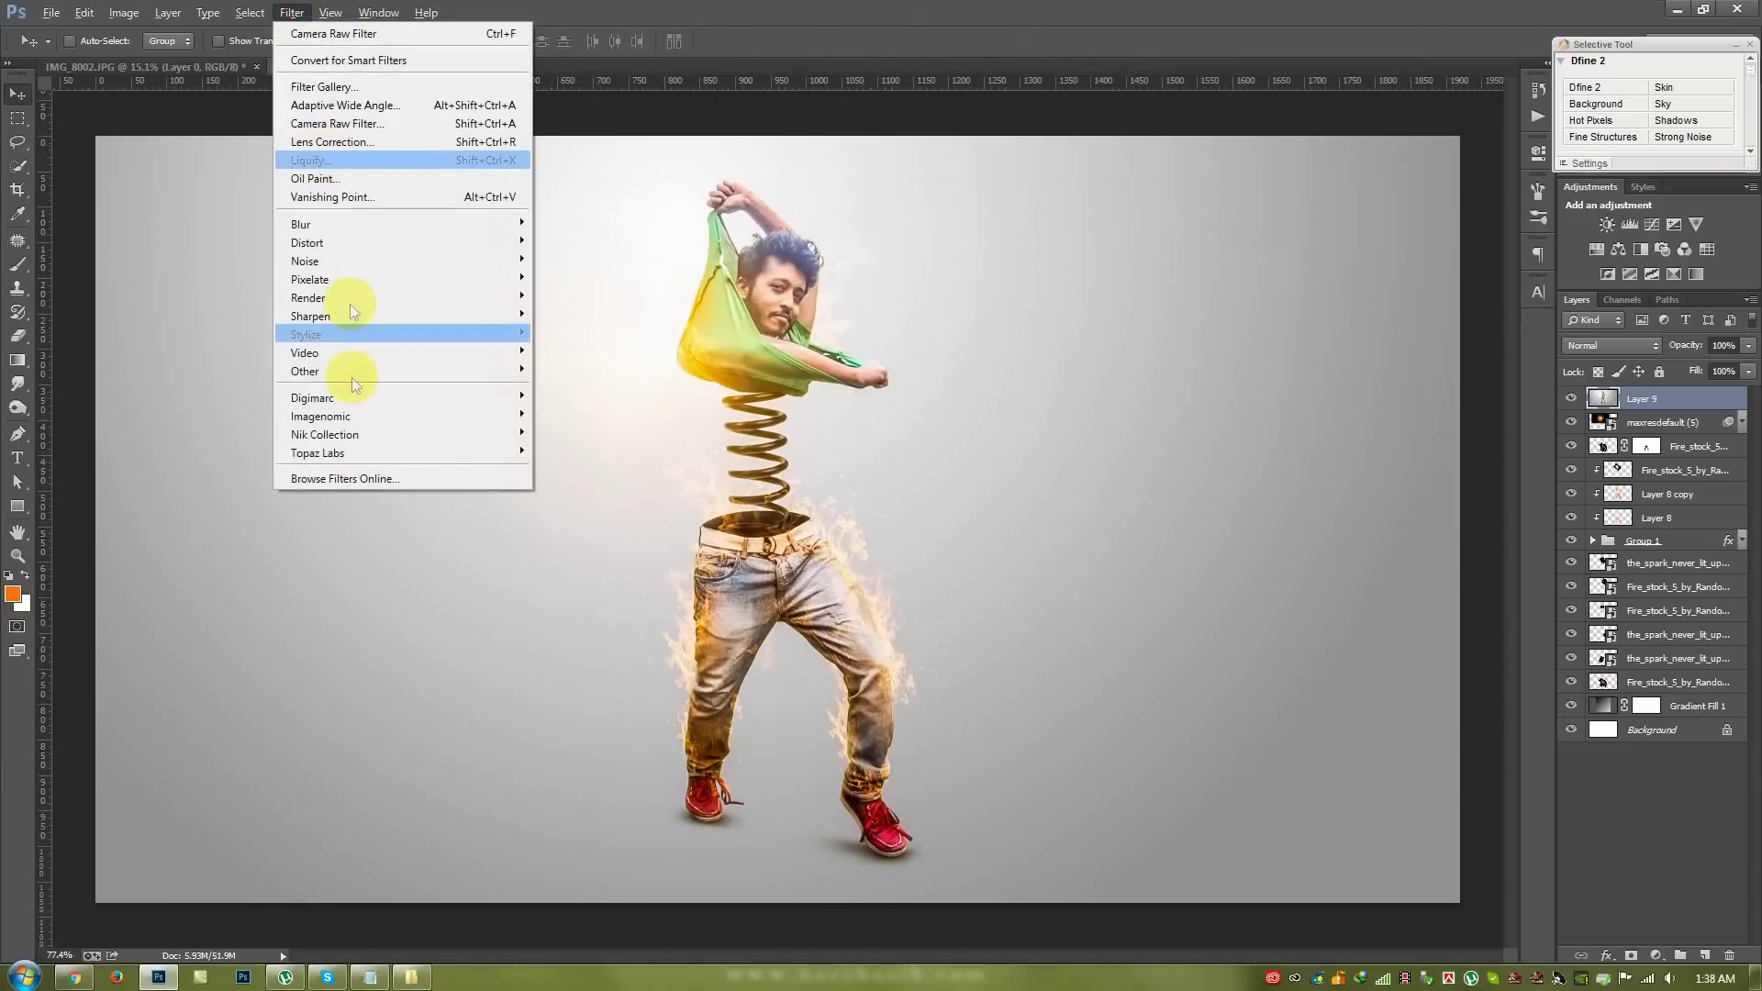
{"action": "left_click", "coordinate": [614, 449]}
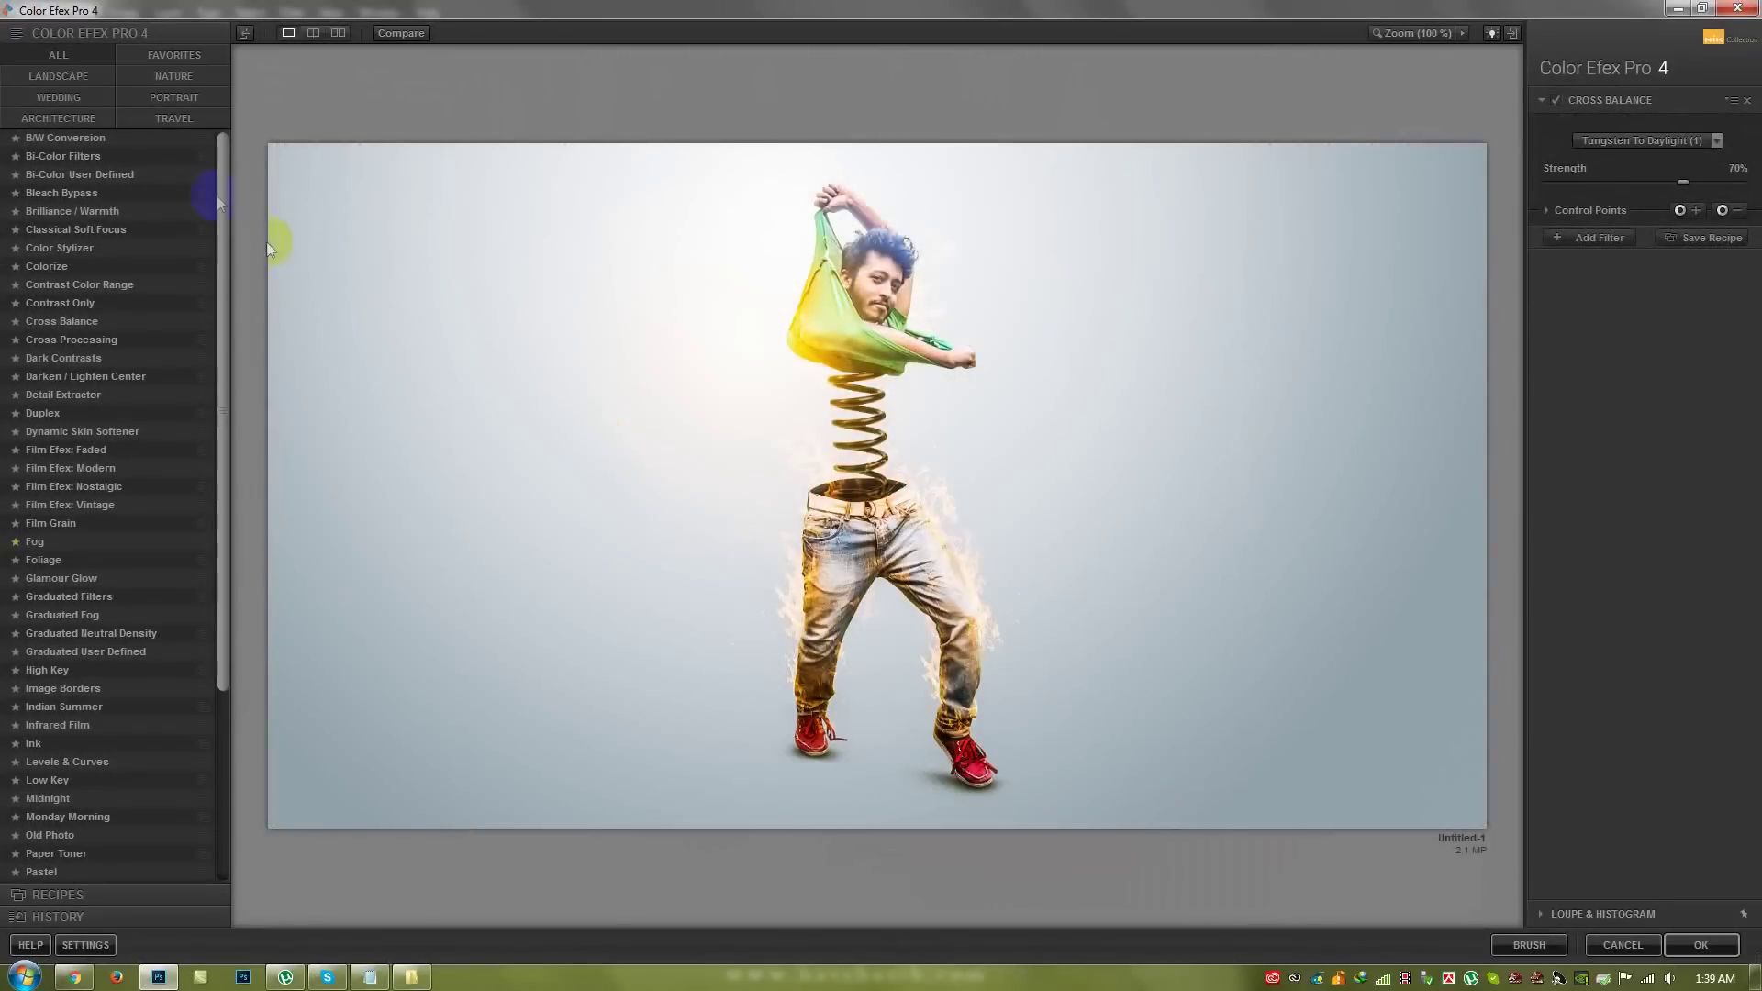
- Preview Bi-Color, Bleach Bypass, Soft Focus, Colorize and Contrast looks, settling on Cross Processing
{"action": "left_click", "coordinate": [91, 138]}
{"action": "left_click", "coordinate": [89, 157]}
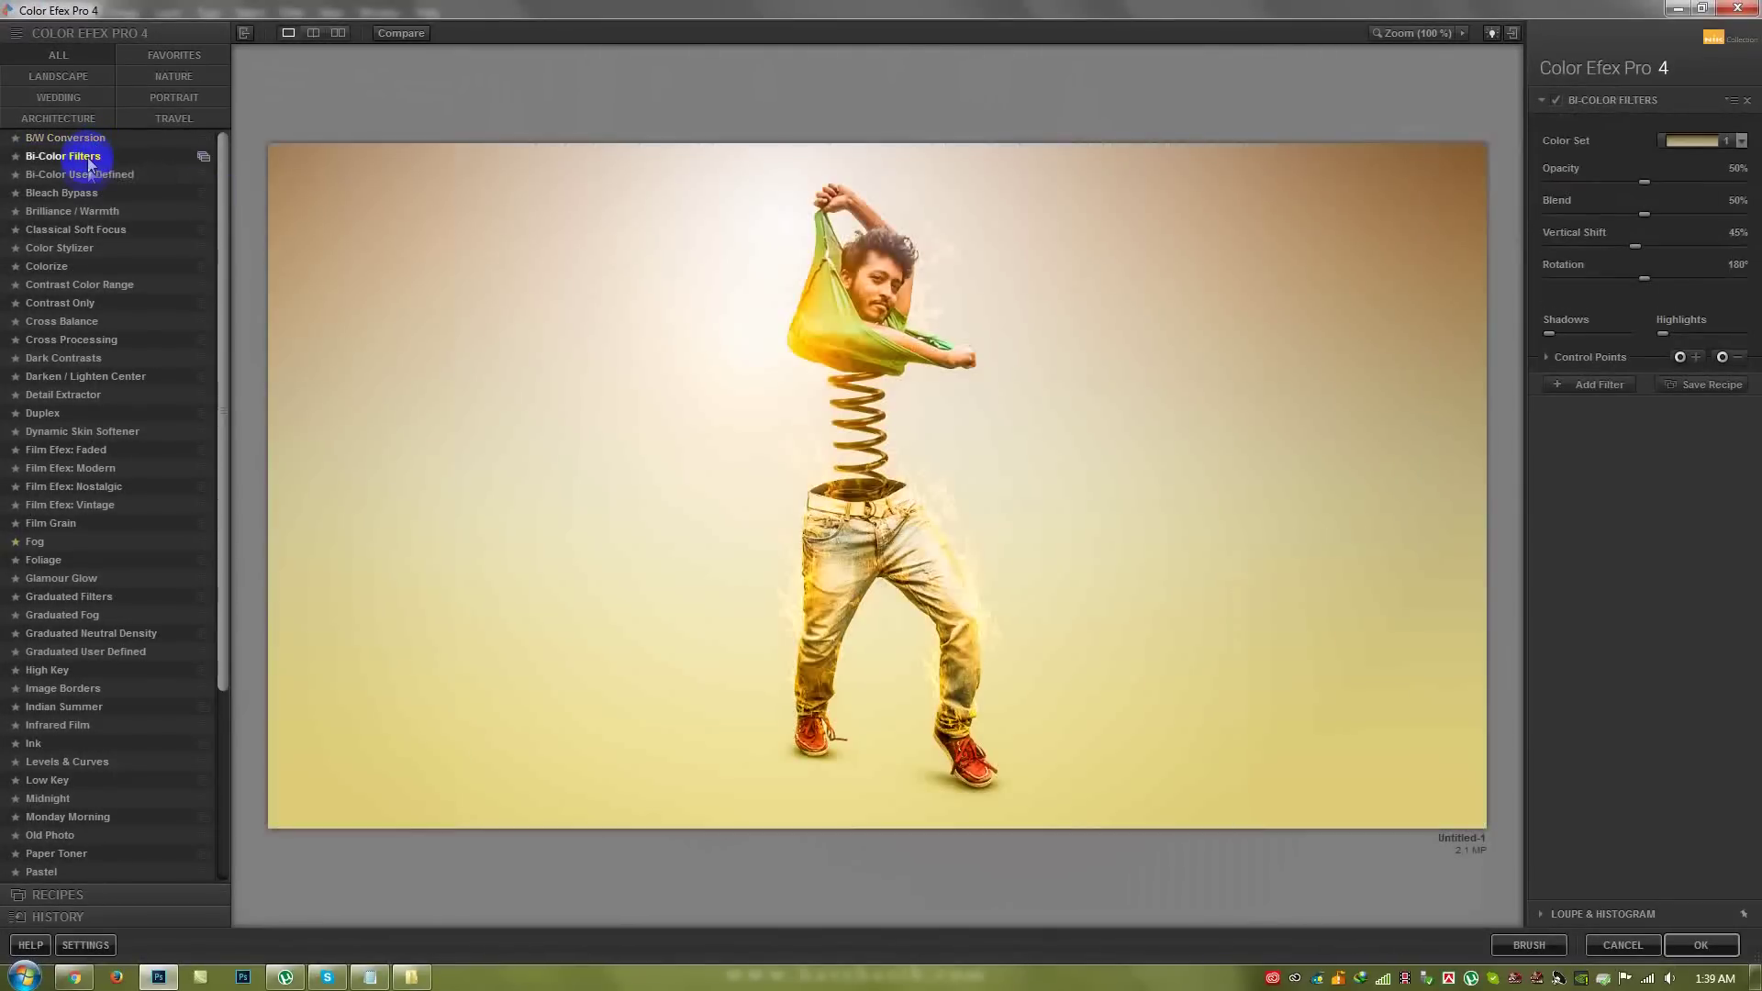
{"action": "left_click", "coordinate": [84, 174]}
{"action": "left_click", "coordinate": [87, 193]}
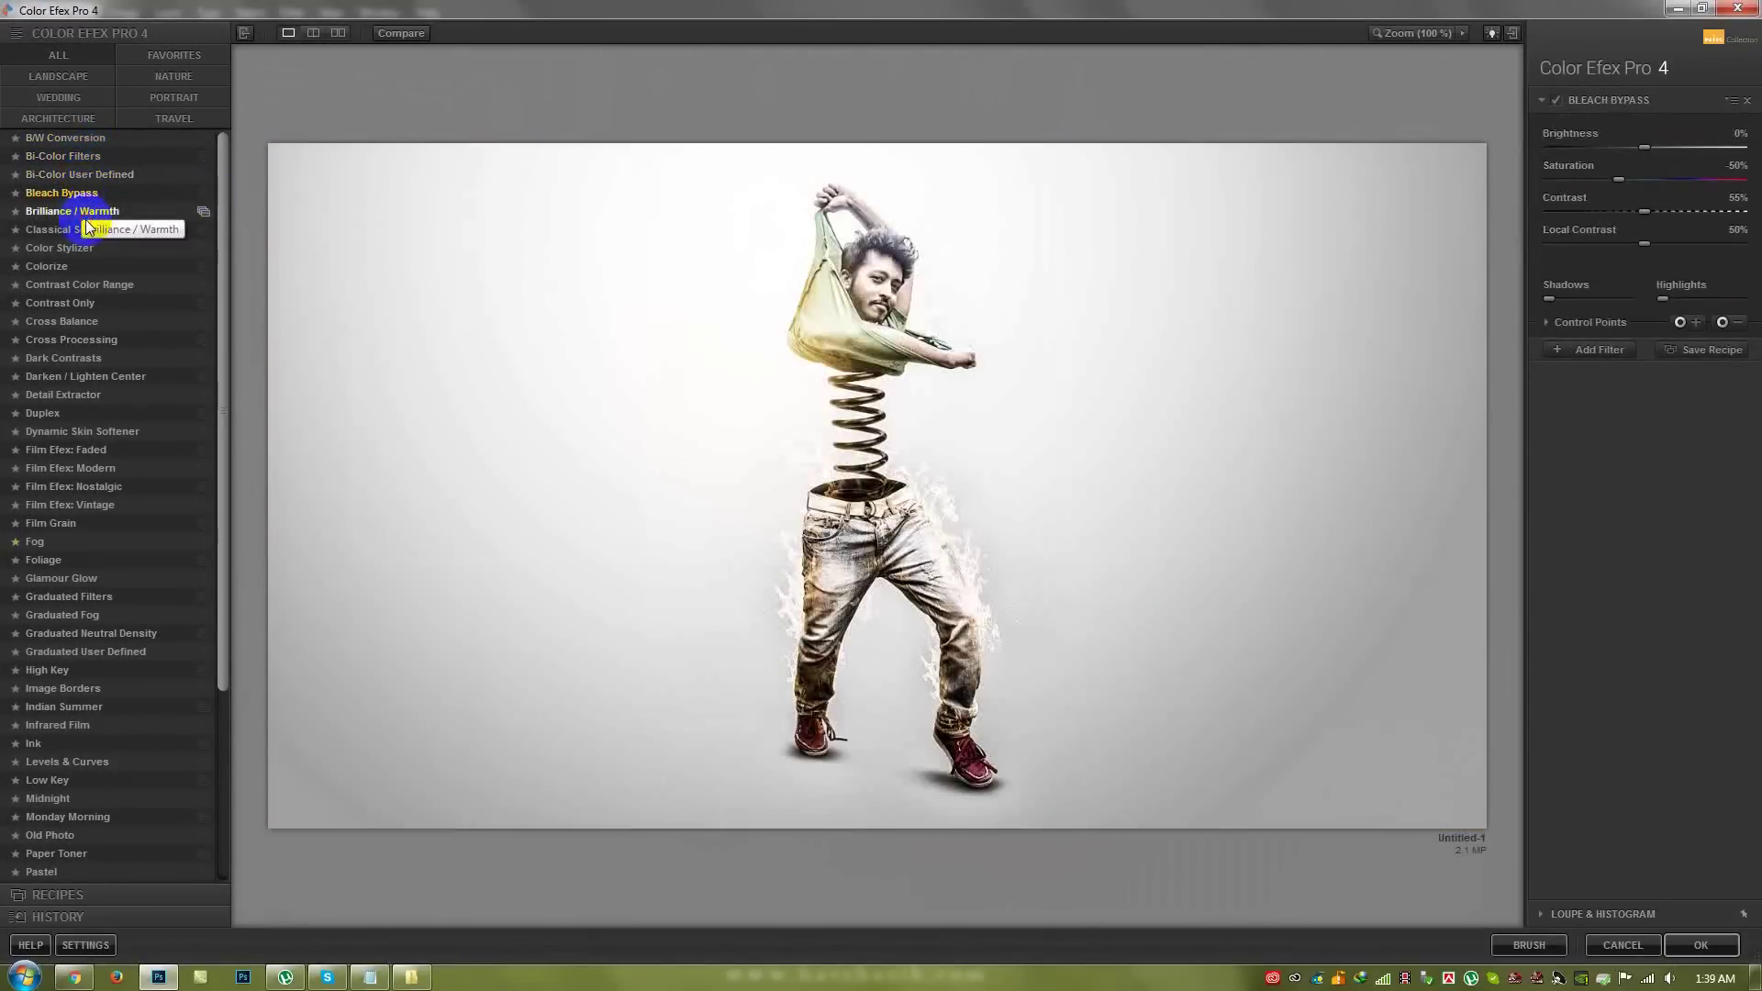
{"action": "left_click", "coordinate": [82, 213]}
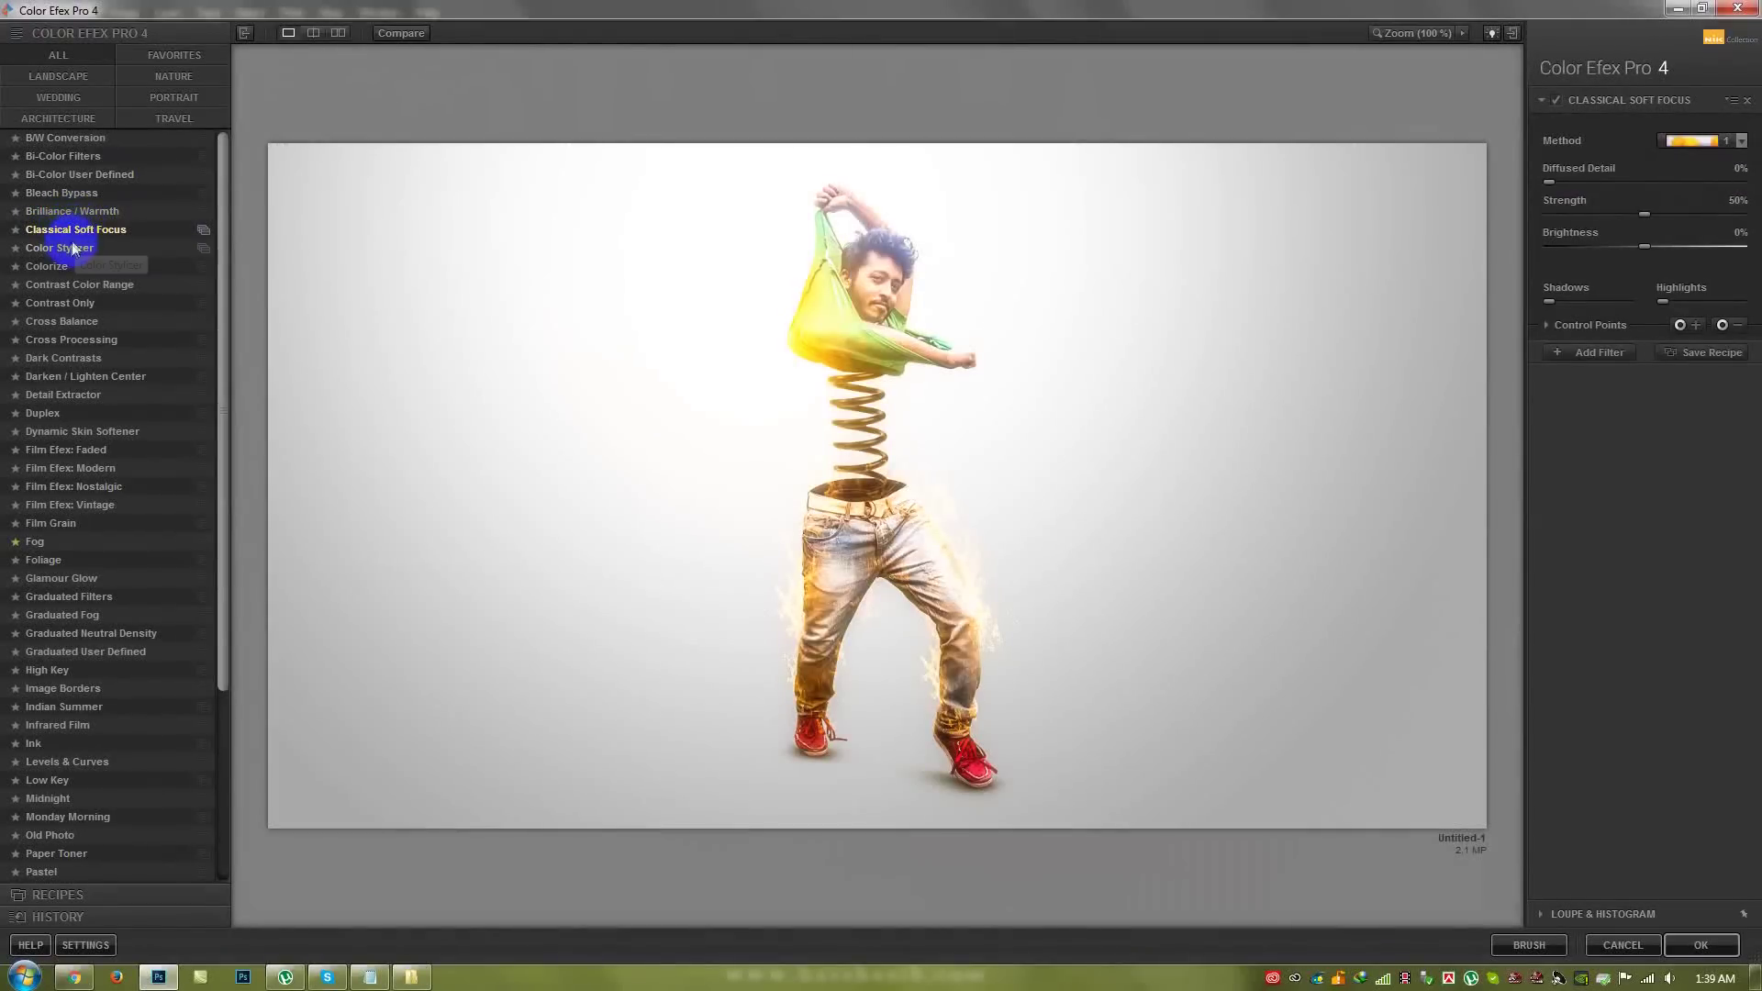
{"action": "left_click", "coordinate": [74, 248]}
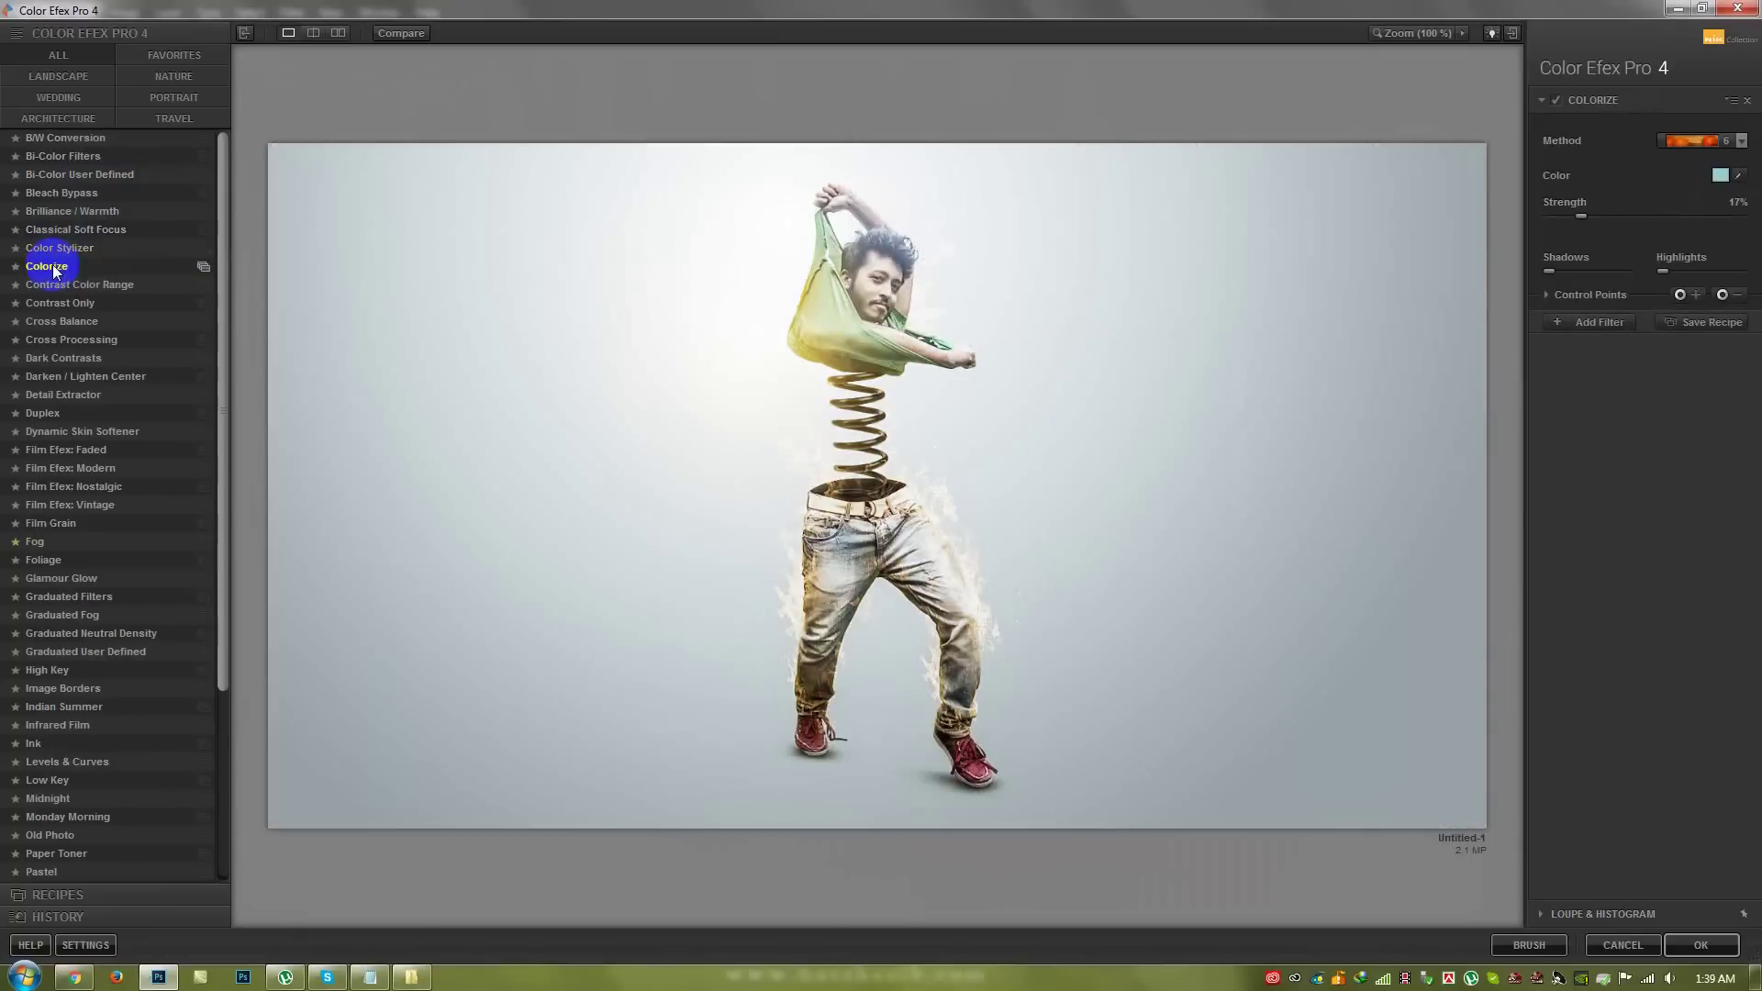
{"action": "left_click", "coordinate": [55, 285]}
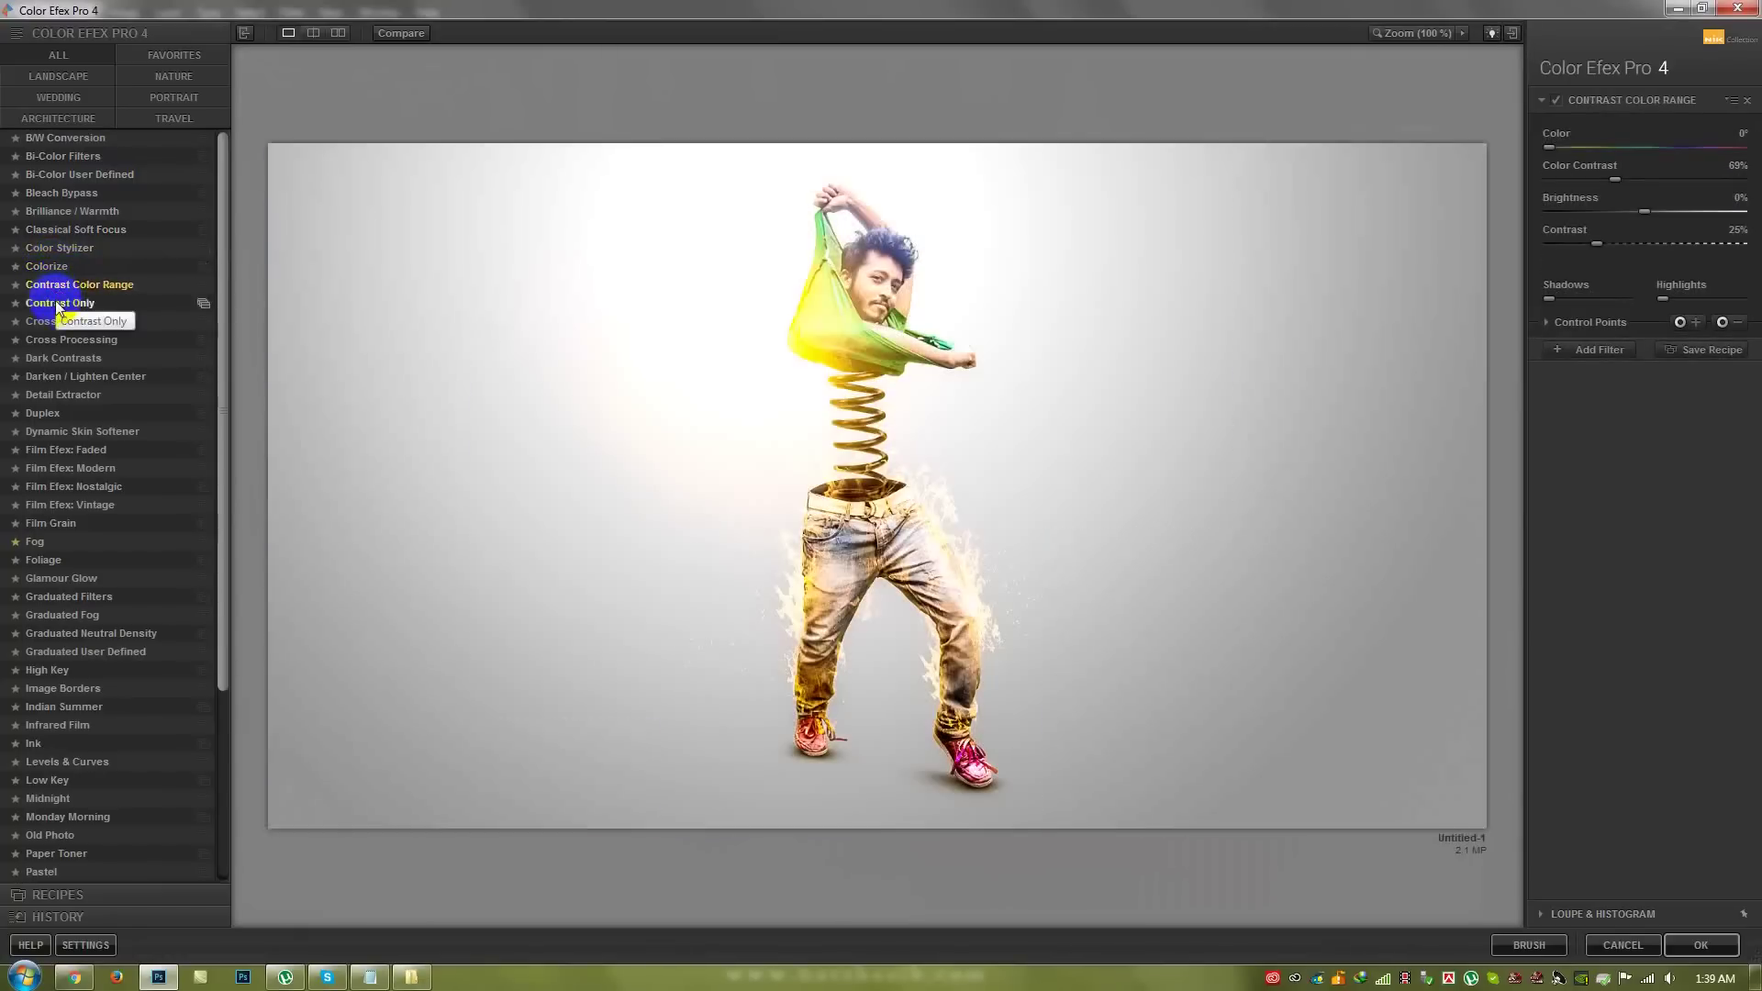
{"action": "left_click", "coordinate": [57, 305]}
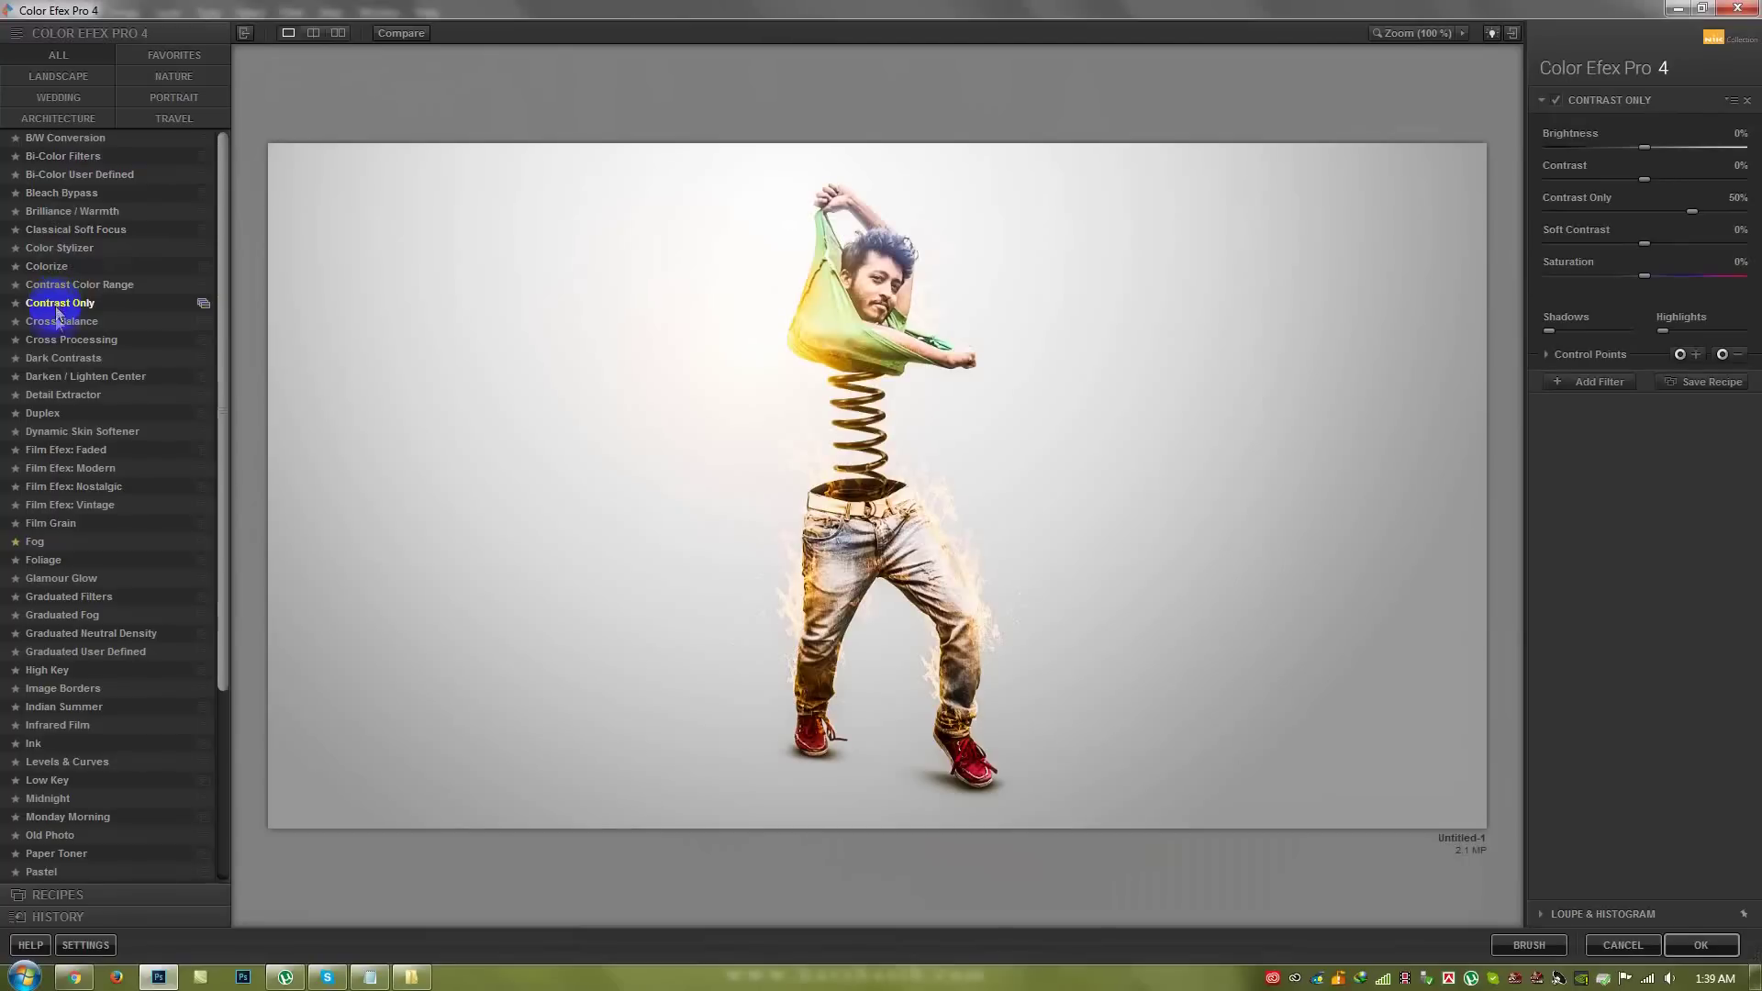
{"action": "left_click", "coordinate": [57, 321]}
{"action": "left_click", "coordinate": [57, 339]}
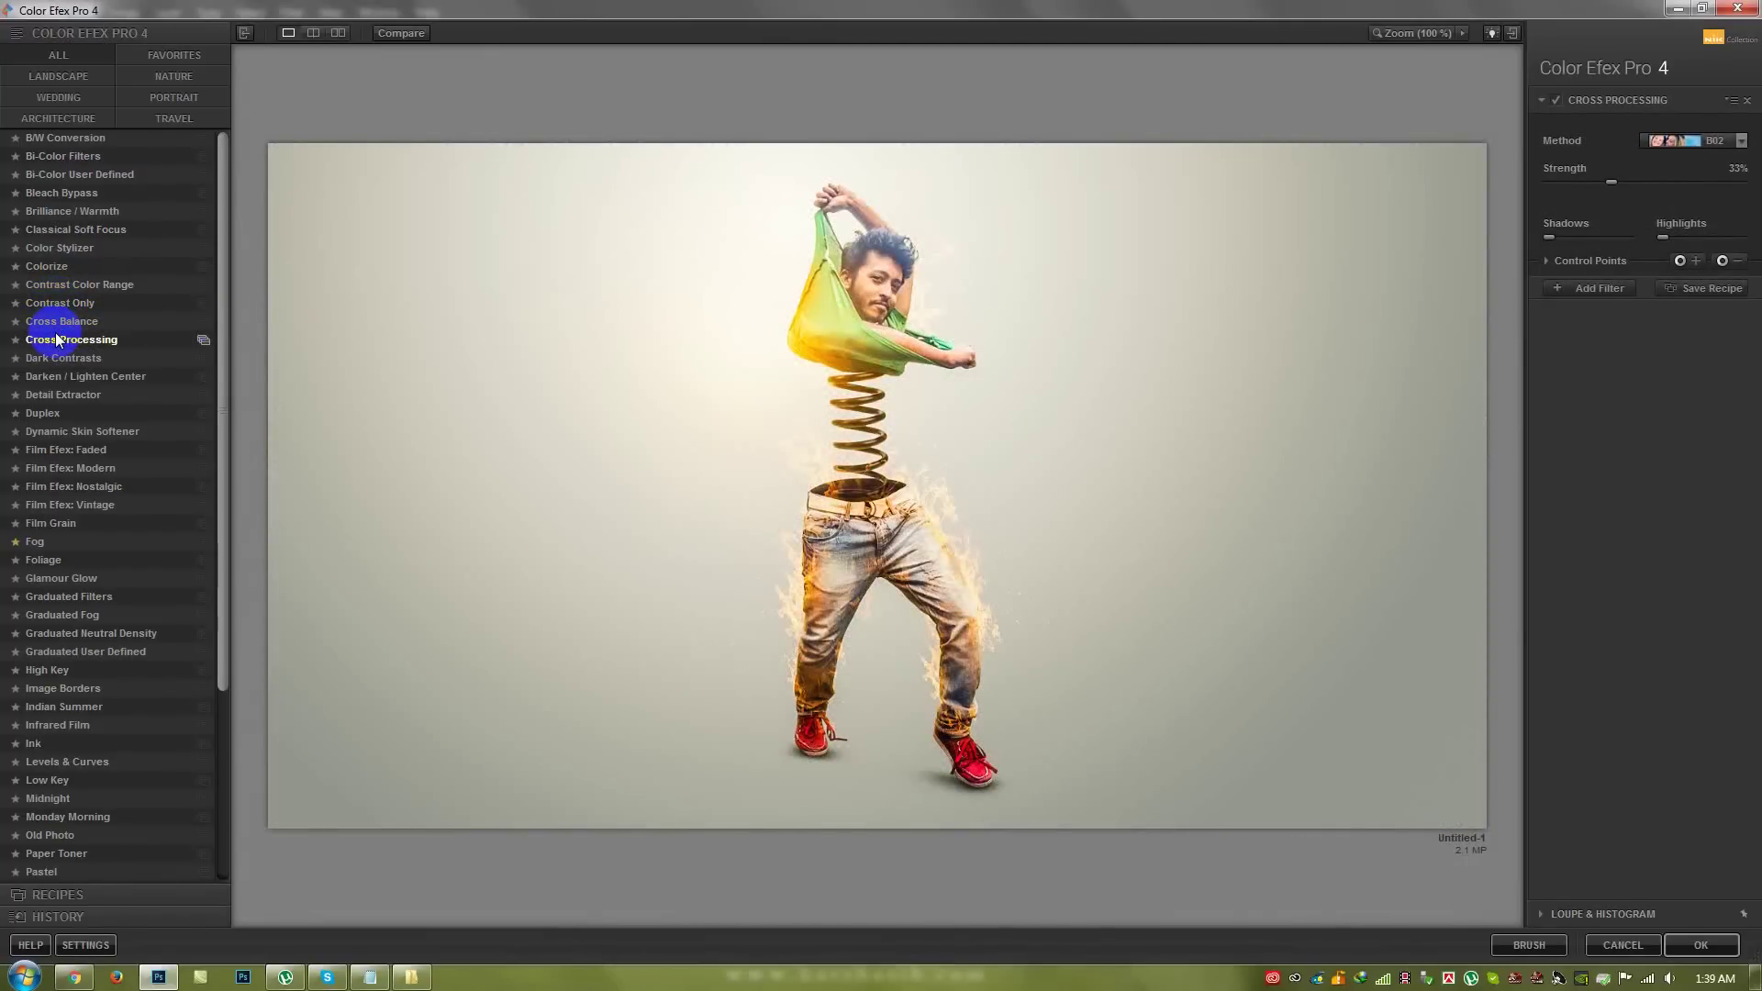
- Add a Foliage filter with Enhance Foliage at 43% using method 1
{"action": "left_click", "coordinate": [1600, 288]}
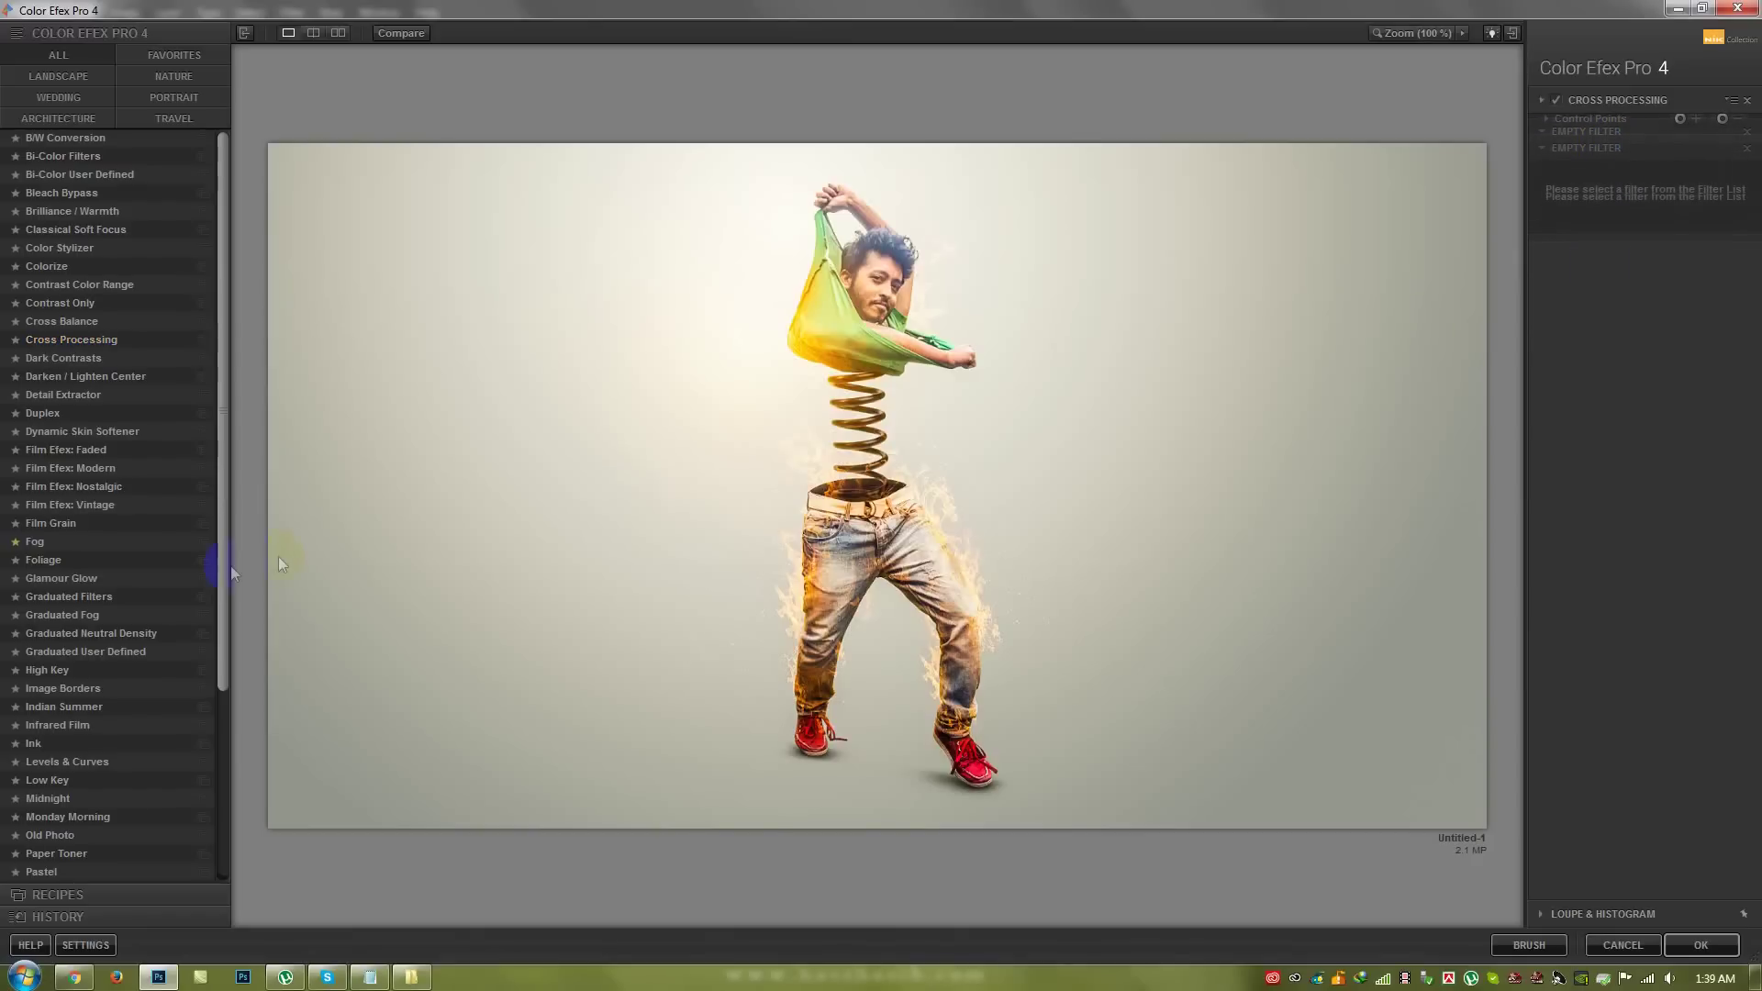
{"action": "left_click", "coordinate": [46, 560]}
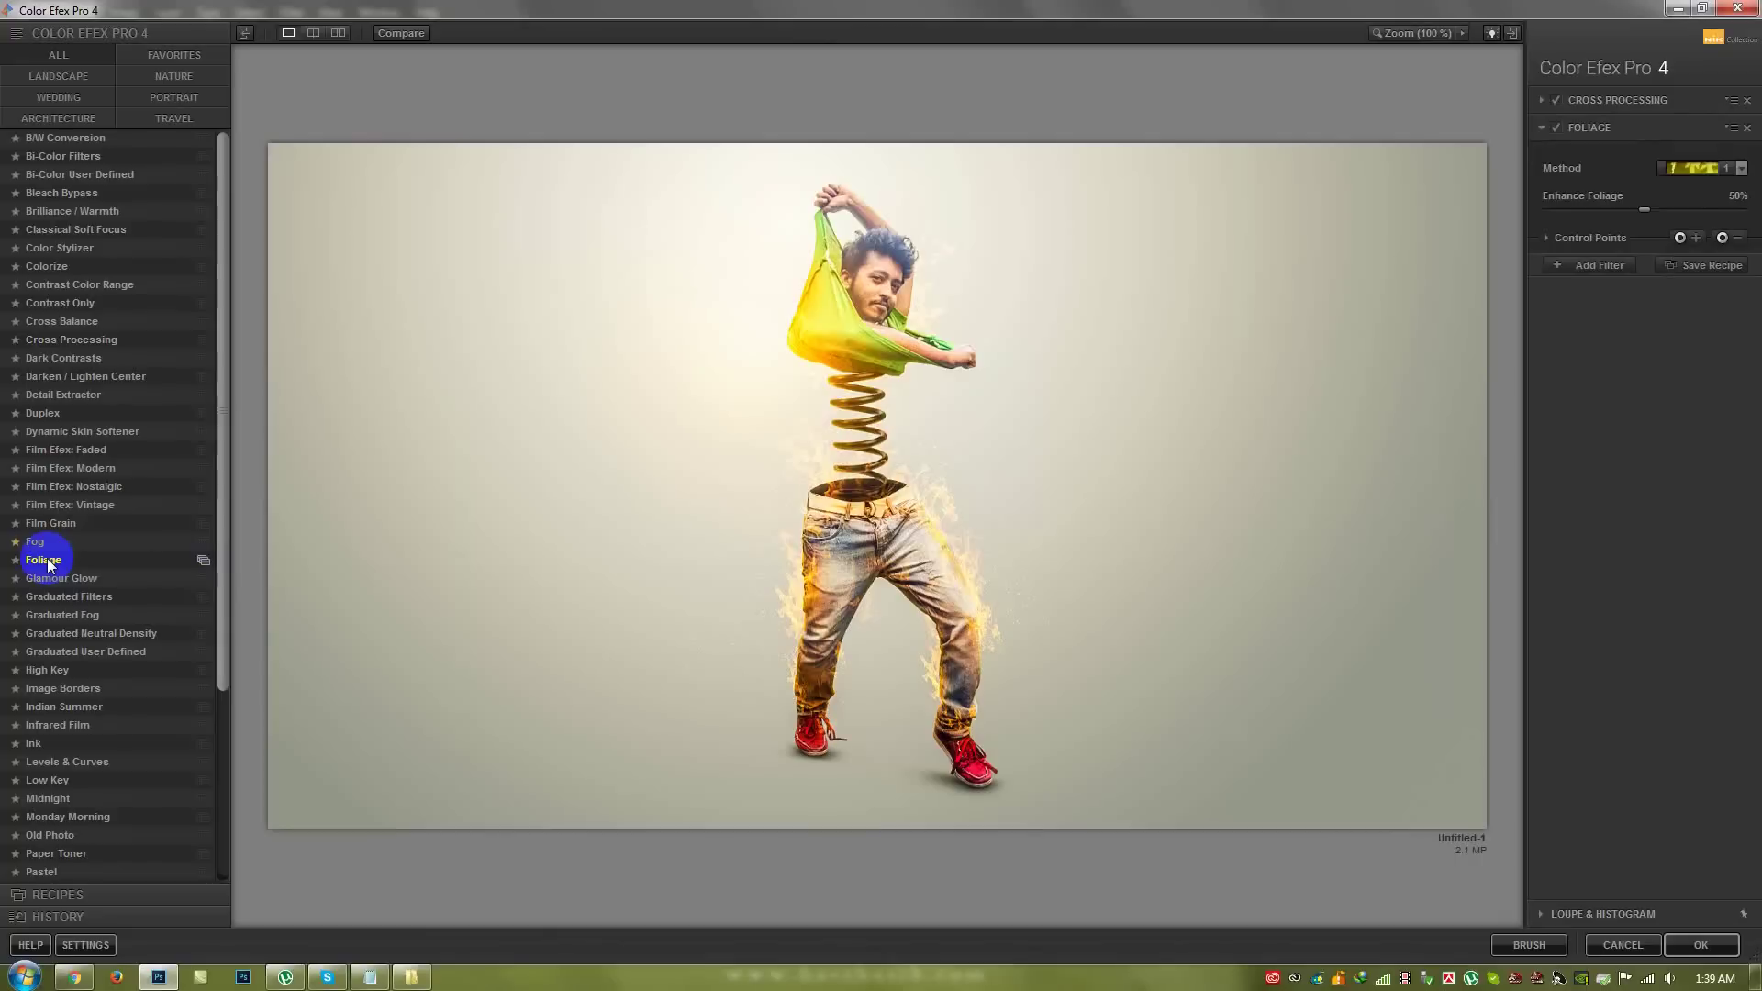
{"action": "mouse_move", "coordinate": [1634, 203]}
{"action": "left_mouse_down"}
{"action": "mouse_move", "coordinate": [1723, 217]}
{"action": "mouse_move", "coordinate": [1630, 217]}
{"action": "left_mouse_up"}
{"action": "left_click", "coordinate": [1672, 169]}
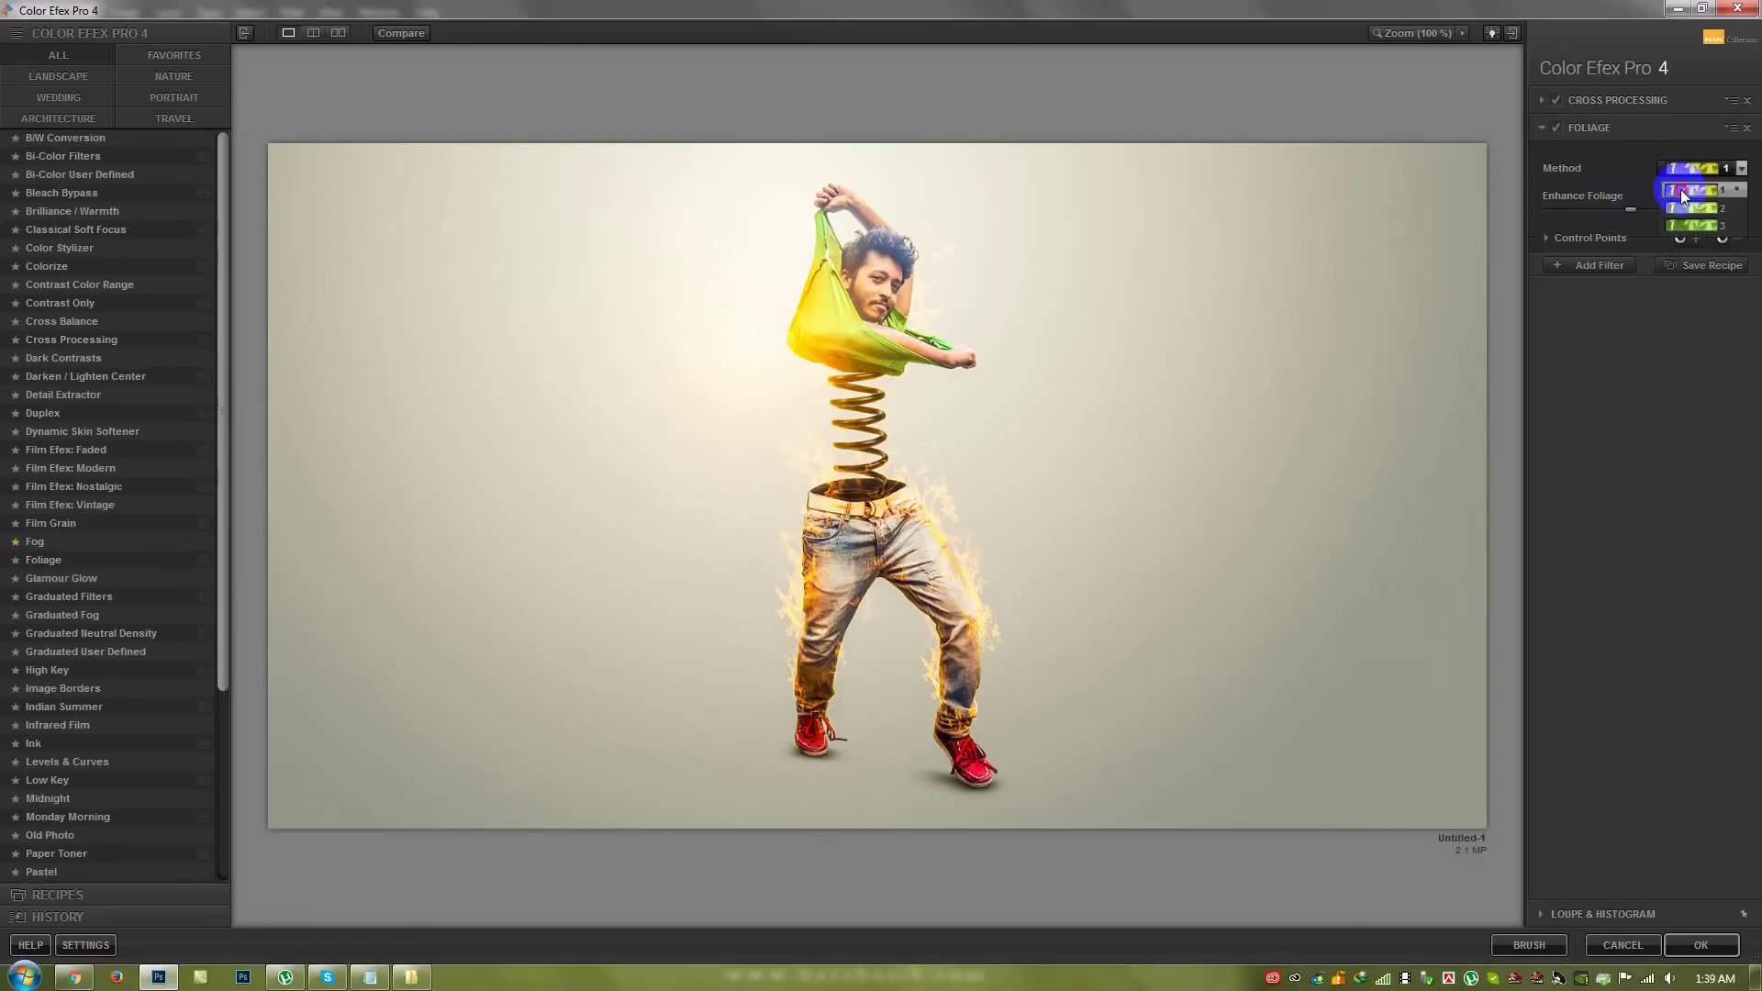
{"action": "left_click", "coordinate": [1682, 189]}
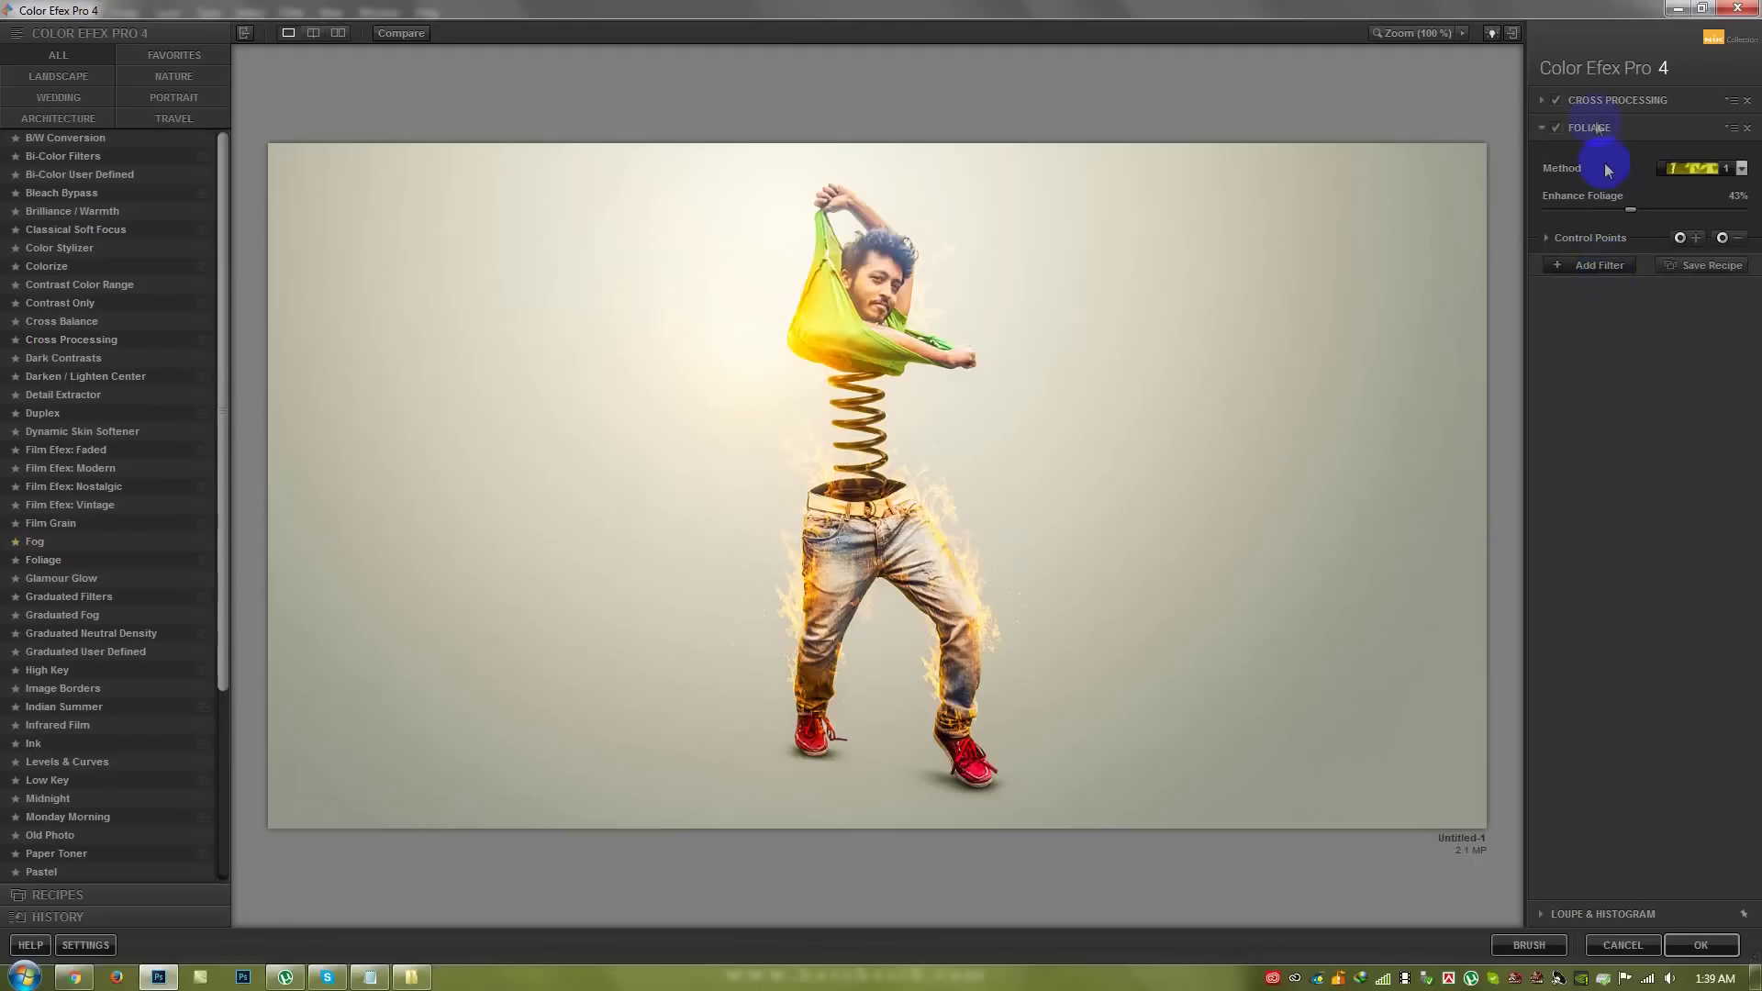
- Remove Cross Processing and add Tonal Contrast in a new filter slot
{"action": "left_click", "coordinate": [1560, 100]}
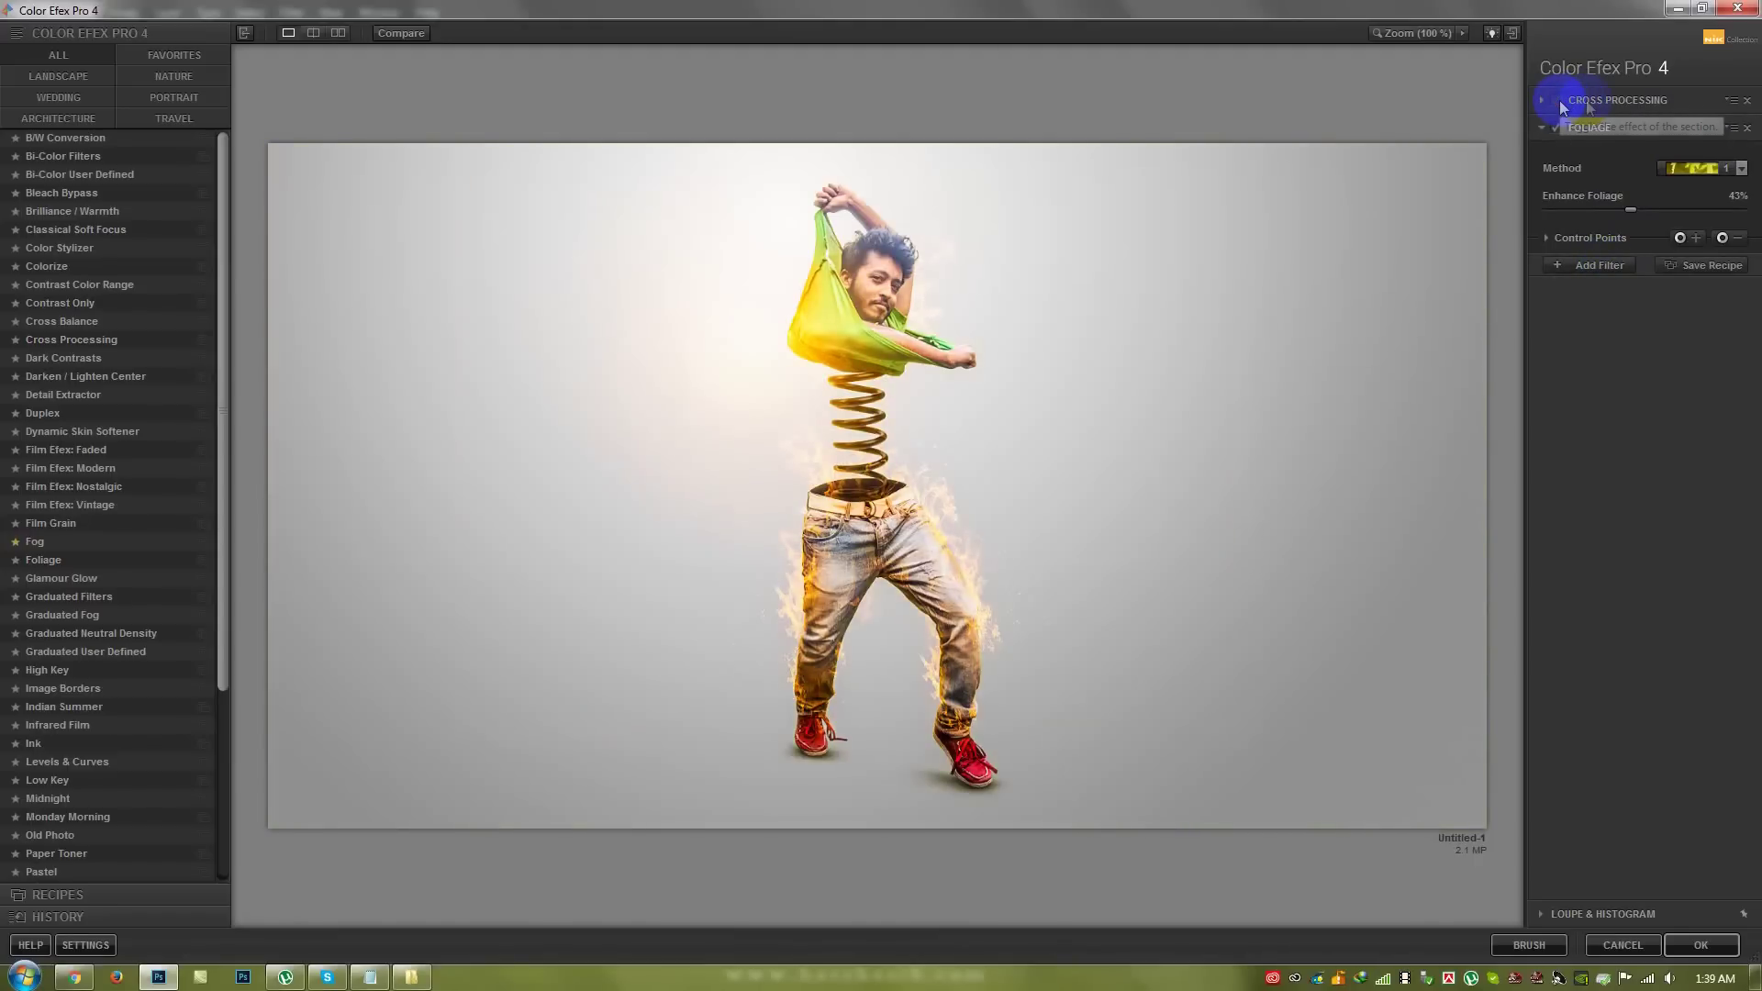
{"action": "left_click", "coordinate": [1747, 101]}
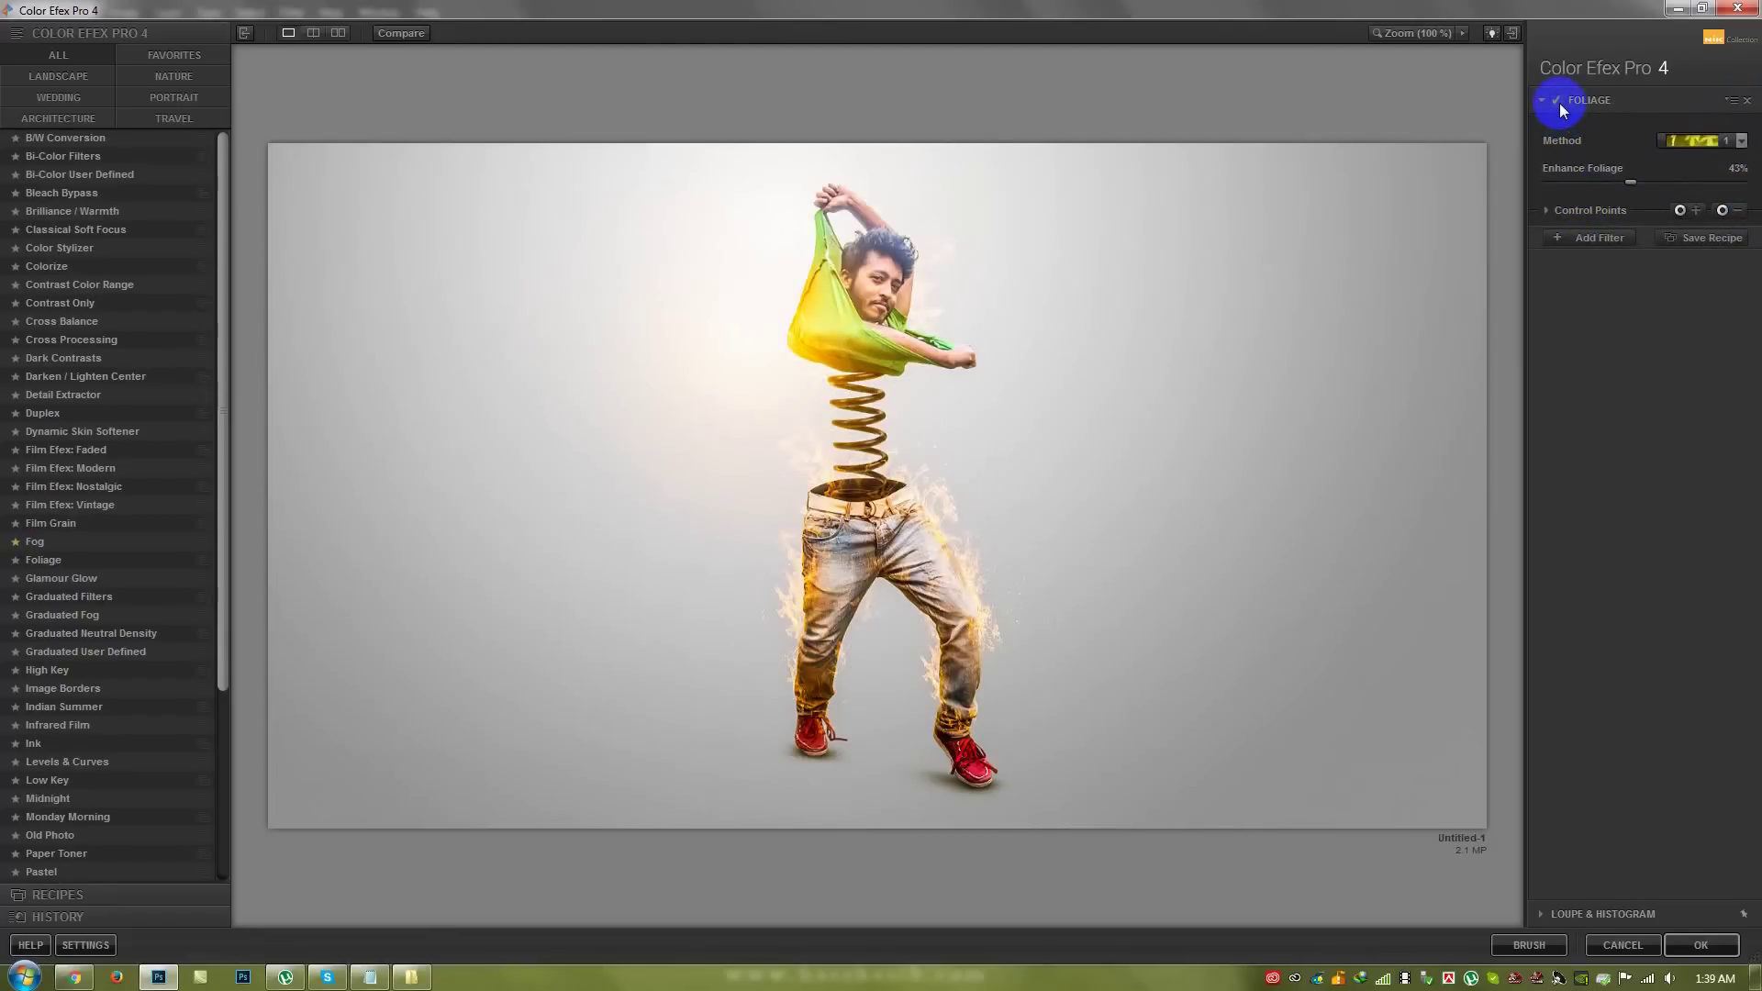
{"action": "left_click", "coordinate": [1597, 238]}
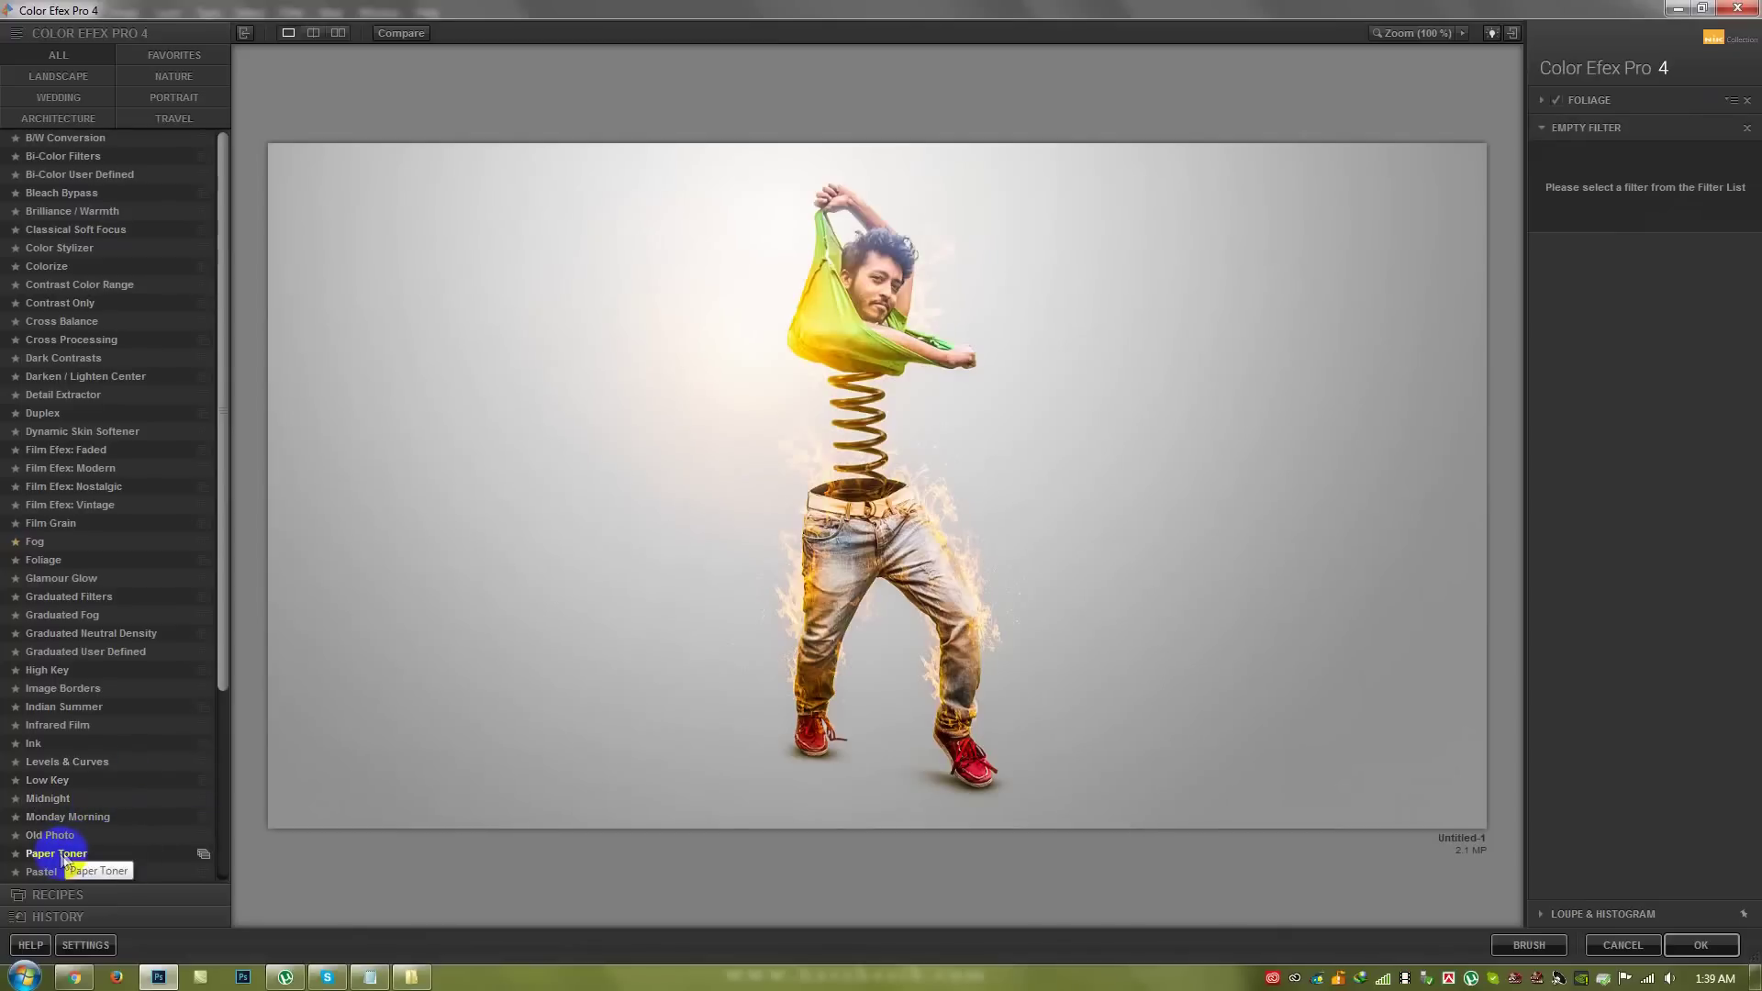
{"action": "left_click_drag", "start_coordinate": [224, 686], "coordinate": [217, 777]}
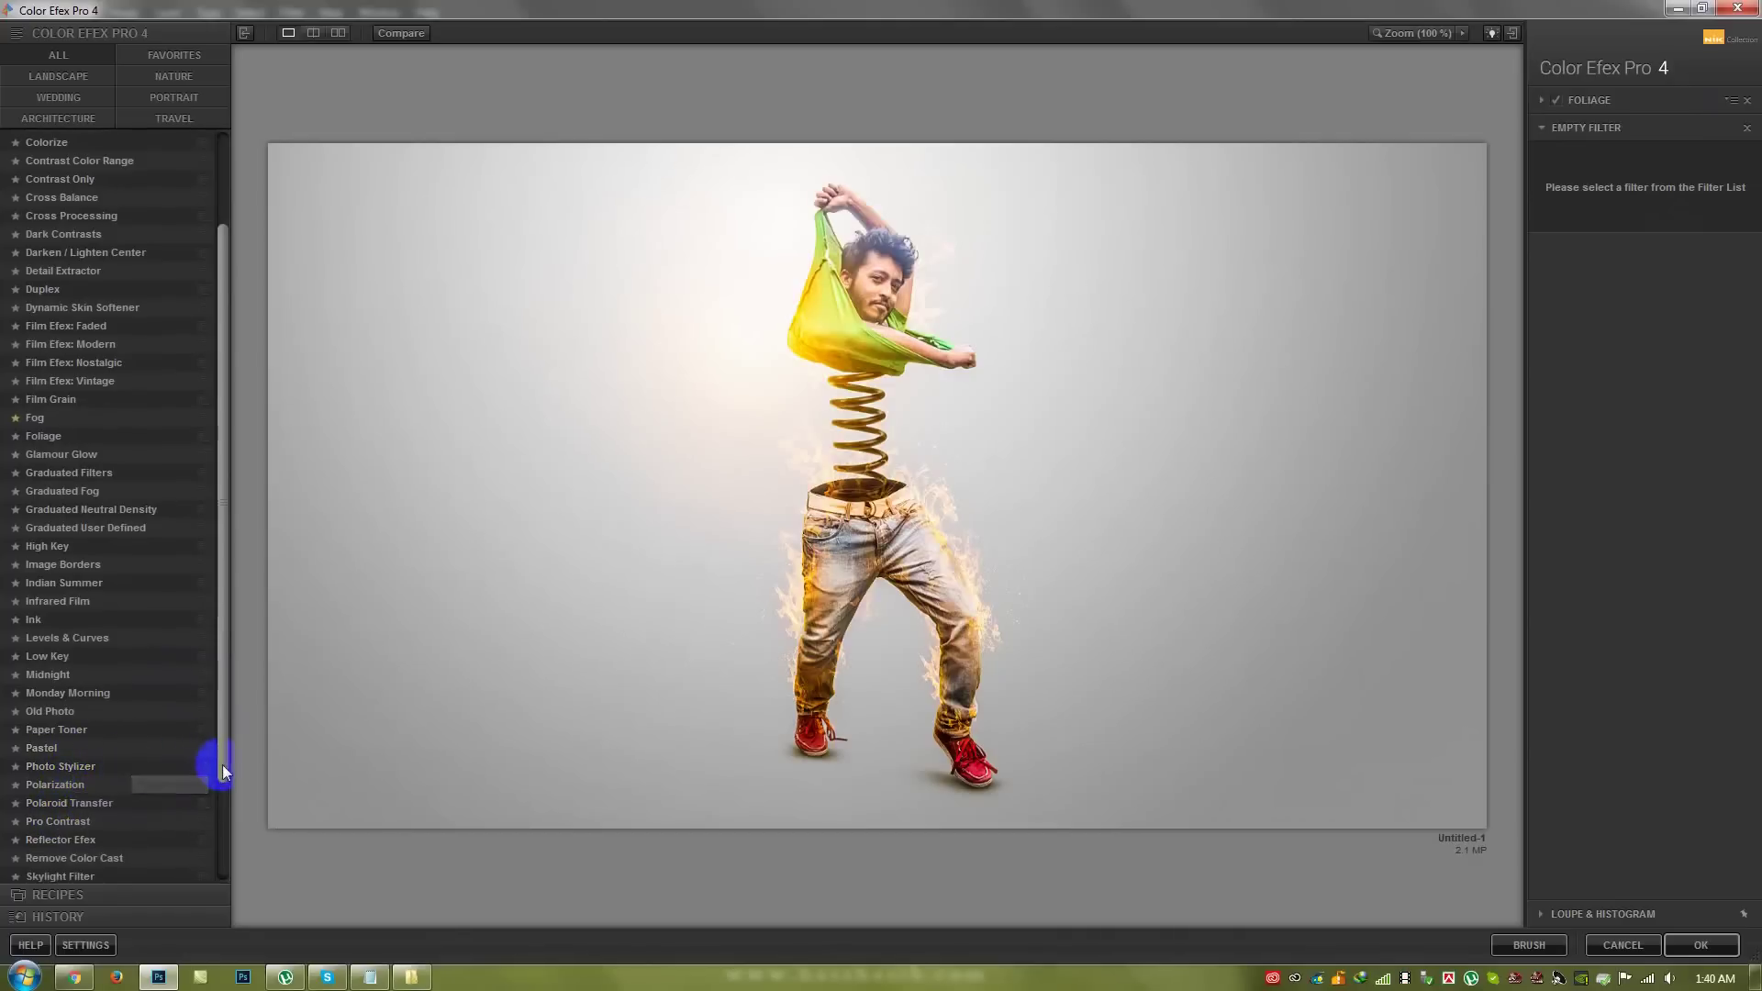
{"action": "left_click_drag", "start_coordinate": [222, 767], "coordinate": [213, 823]}
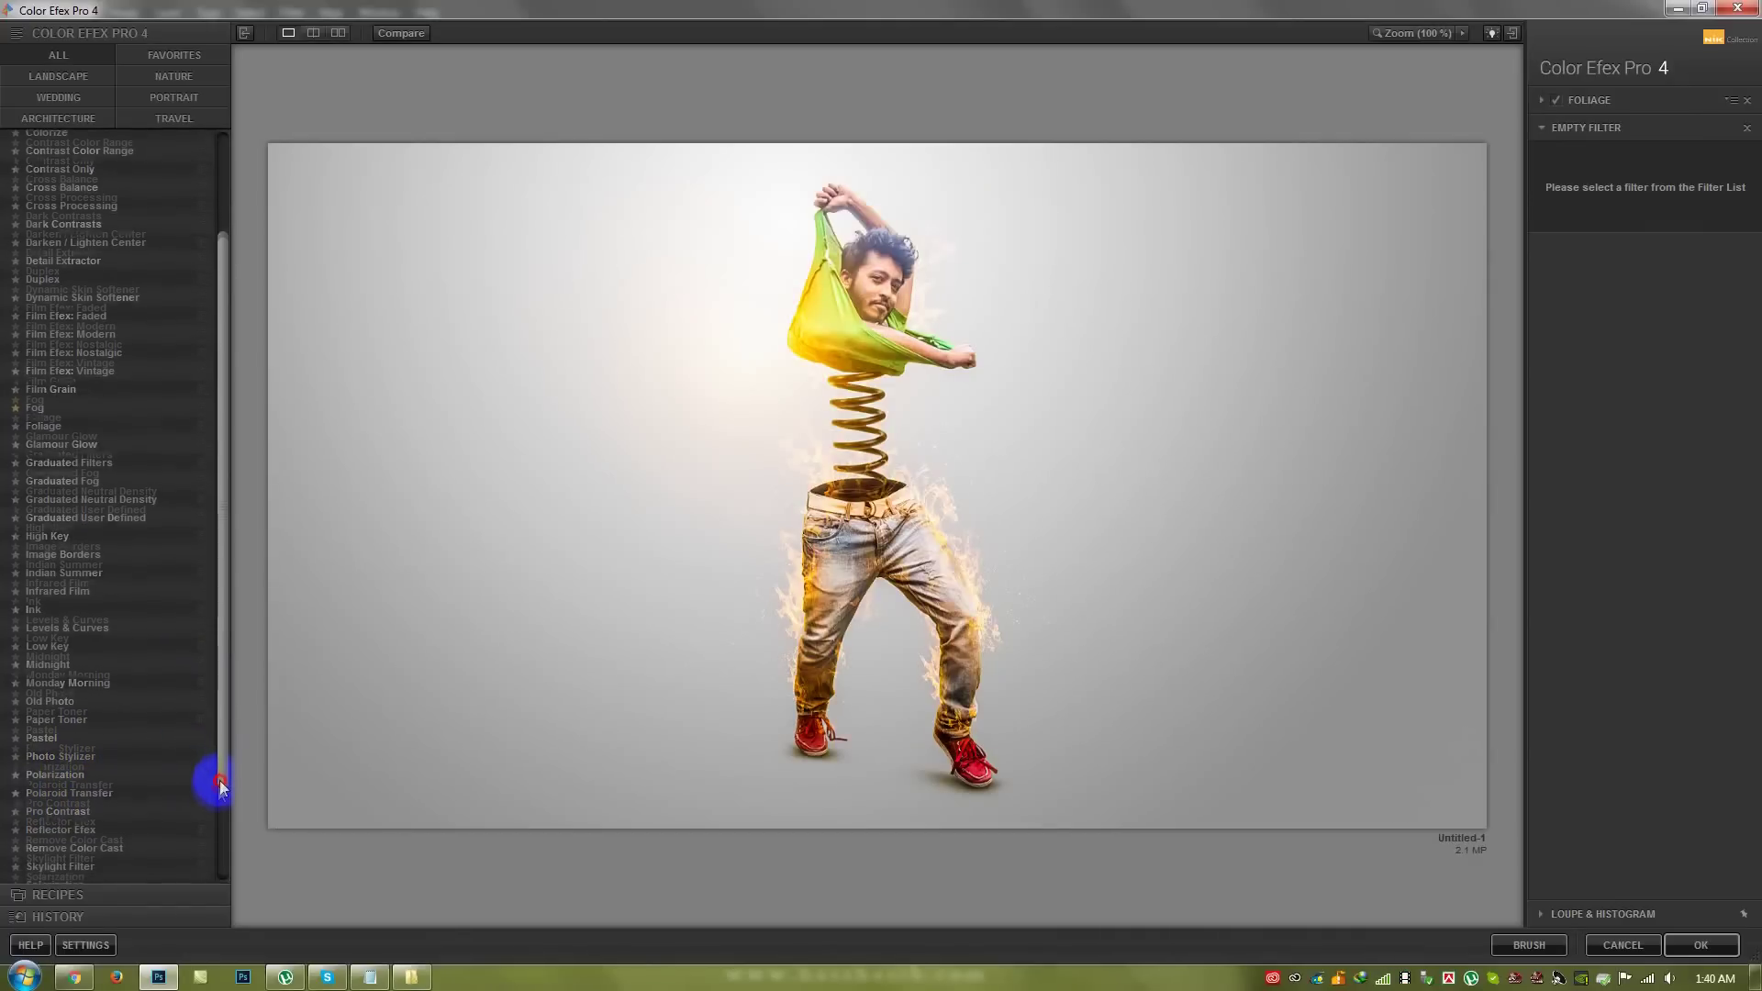
{"action": "left_click", "coordinate": [96, 854]}
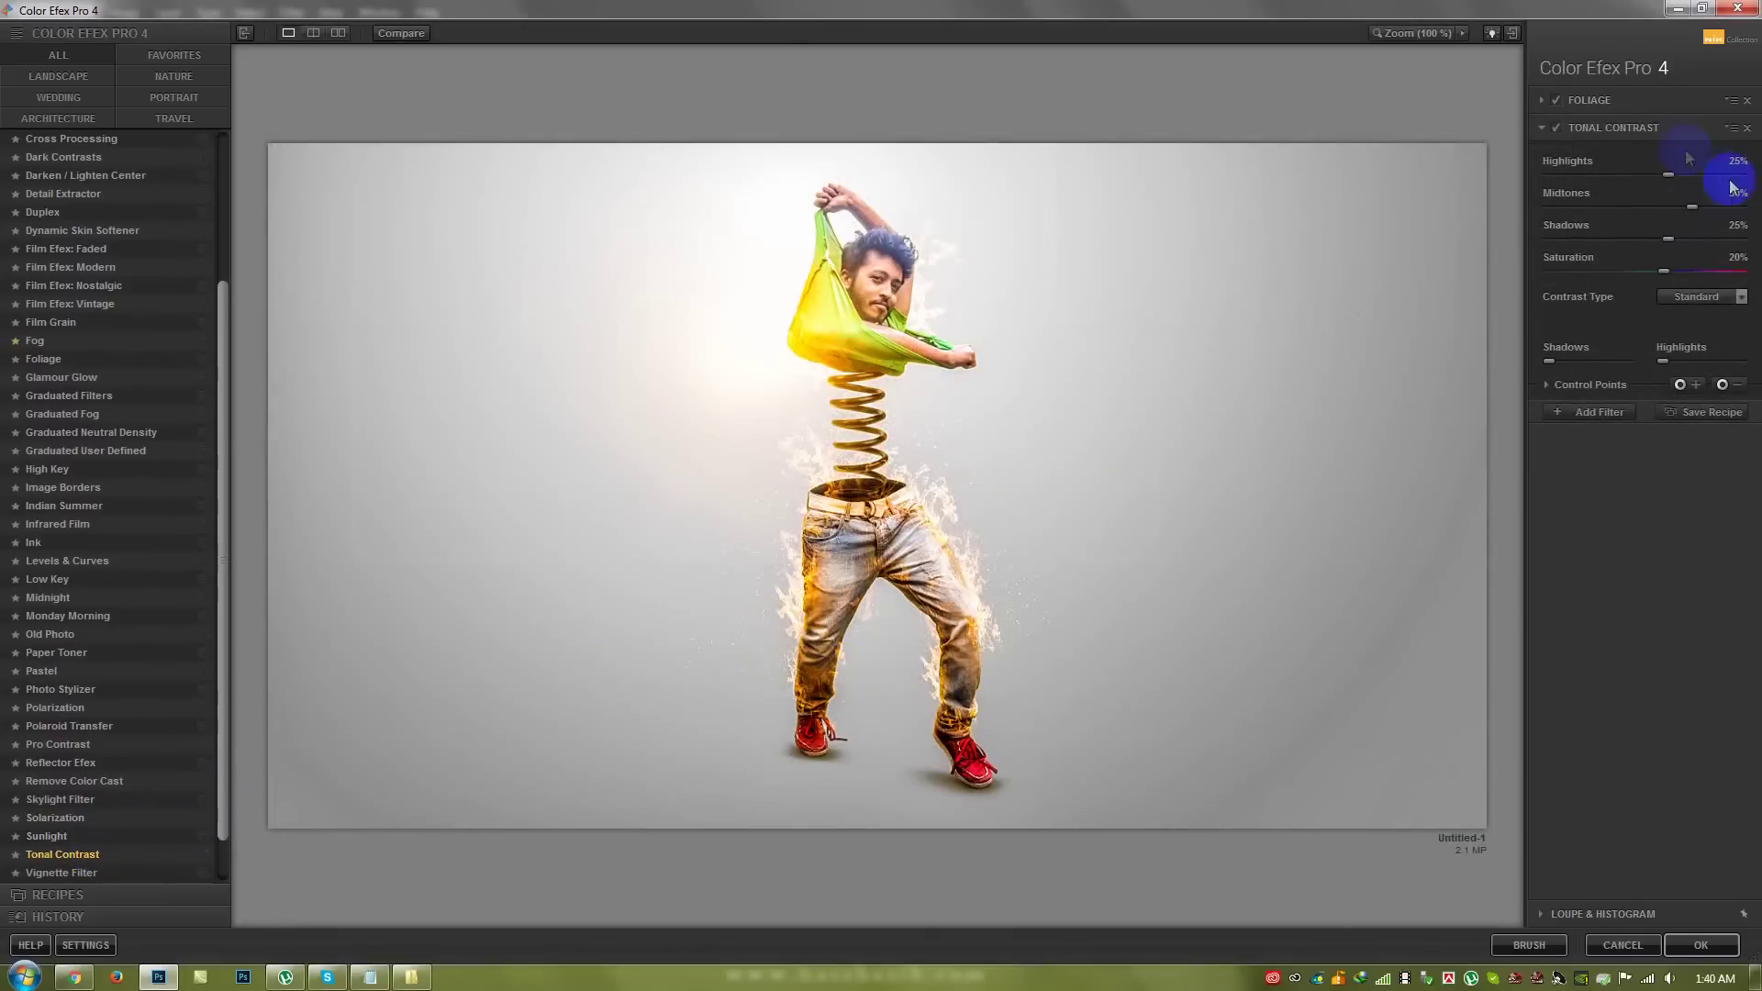
- Try an Ink filter at 27% in a new slot, then remove it
{"action": "left_click", "coordinate": [1555, 129]}
{"action": "left_click", "coordinate": [1555, 128]}
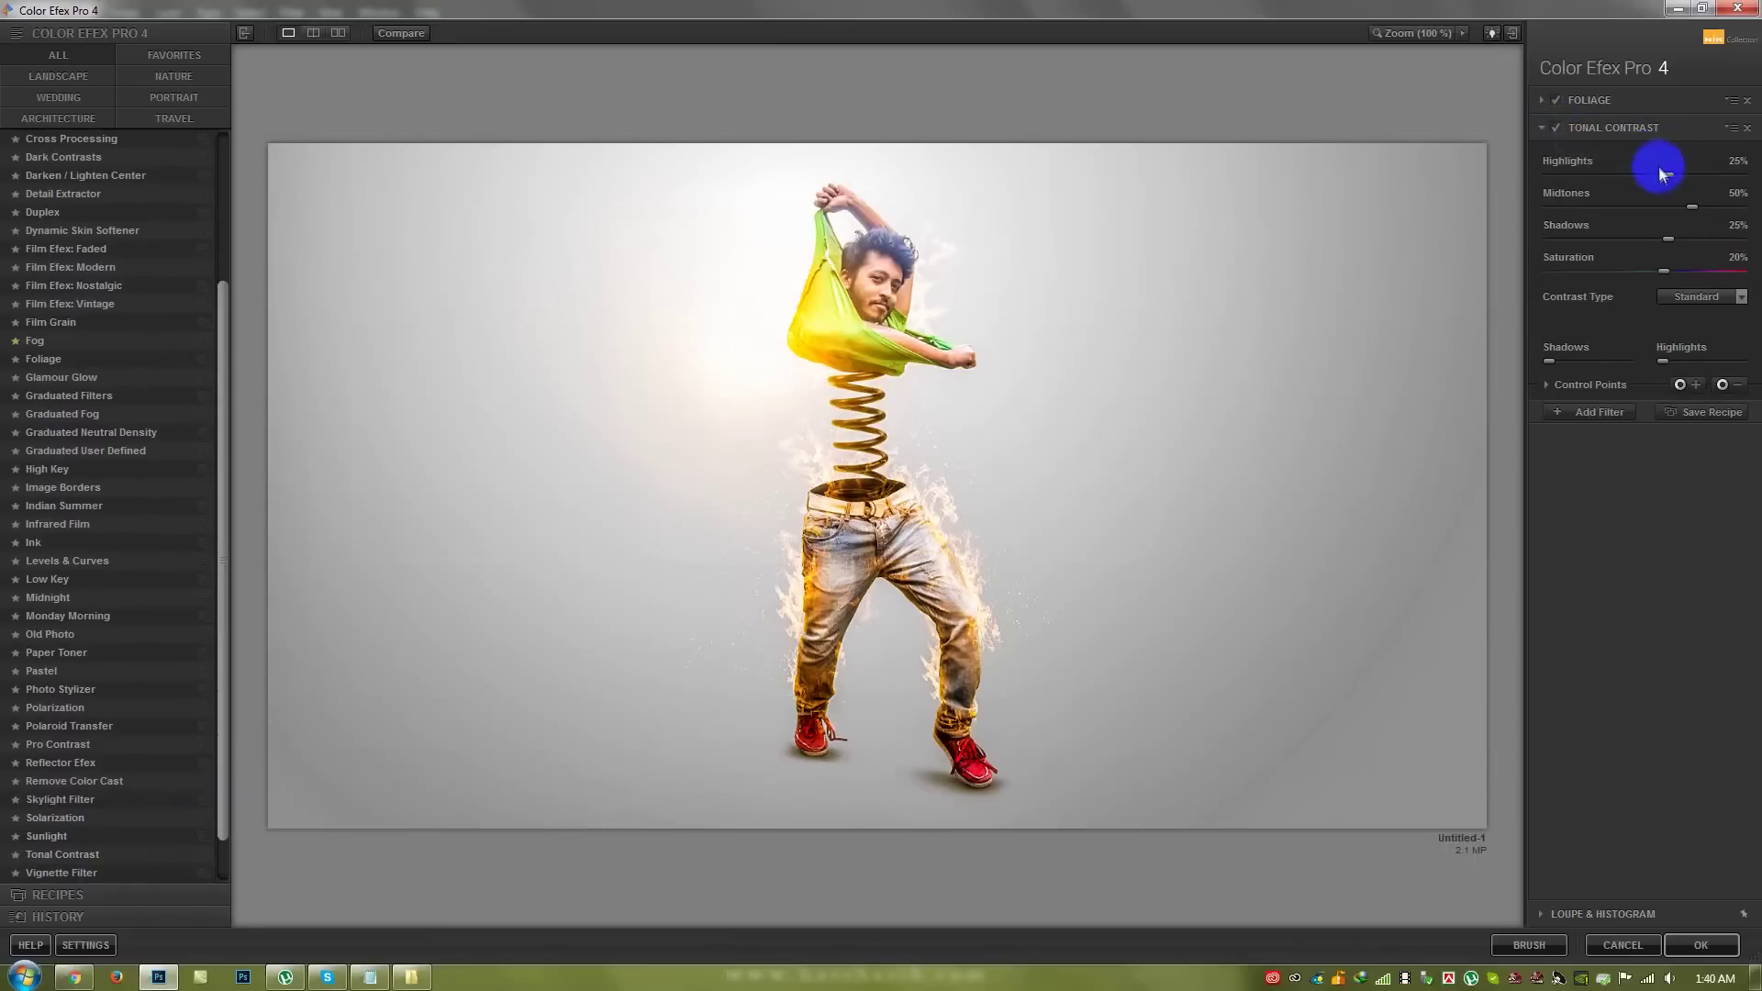
{"action": "left_click", "coordinate": [1590, 409]}
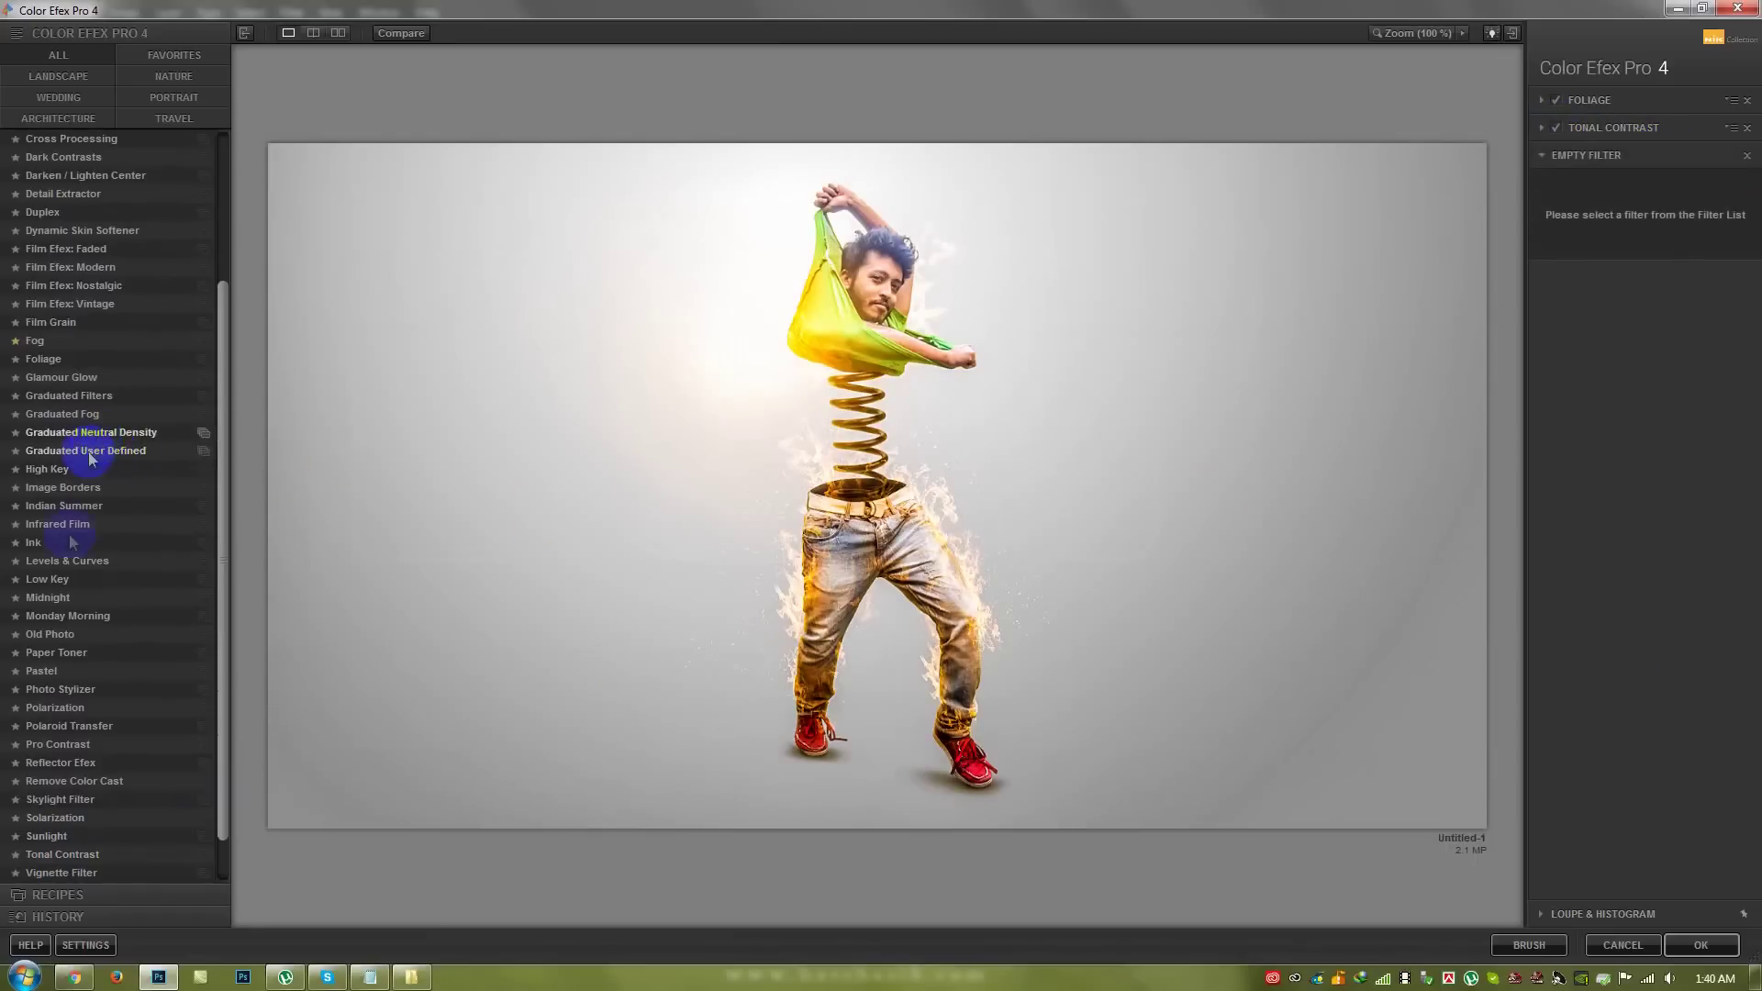
{"action": "left_click", "coordinate": [37, 543]}
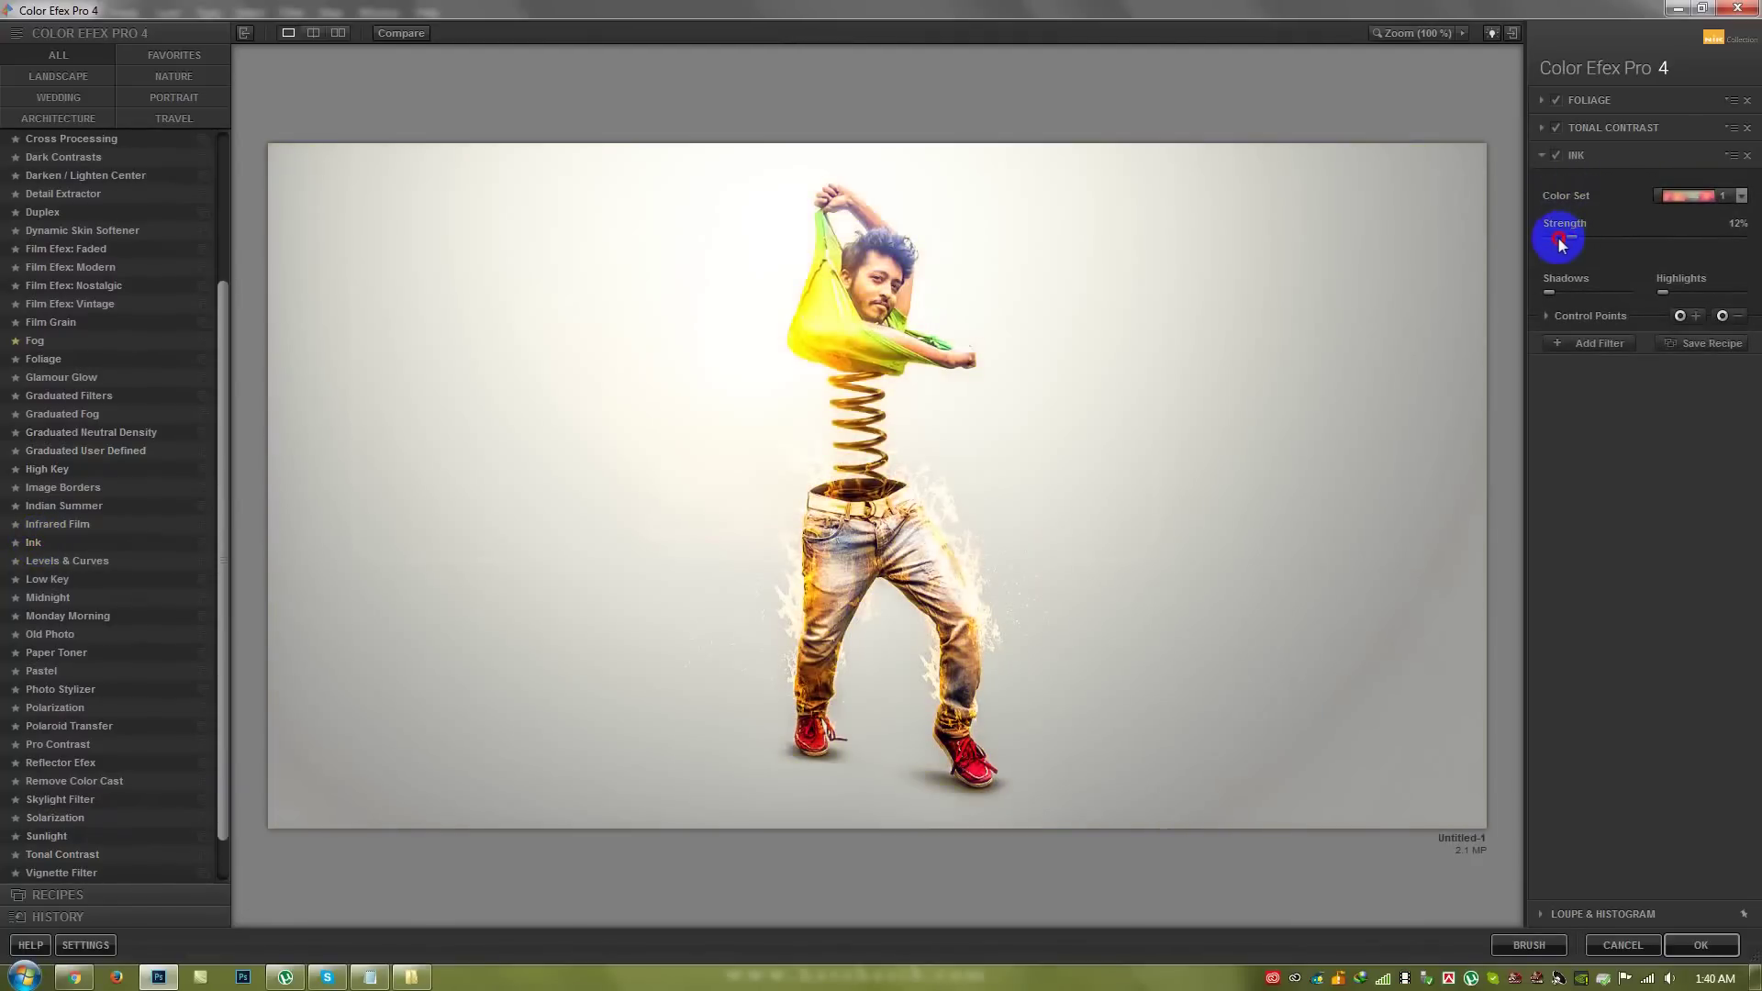
{"action": "left_click_drag", "start_coordinate": [1577, 241], "coordinate": [1594, 221]}
{"action": "left_click", "coordinate": [1555, 157]}
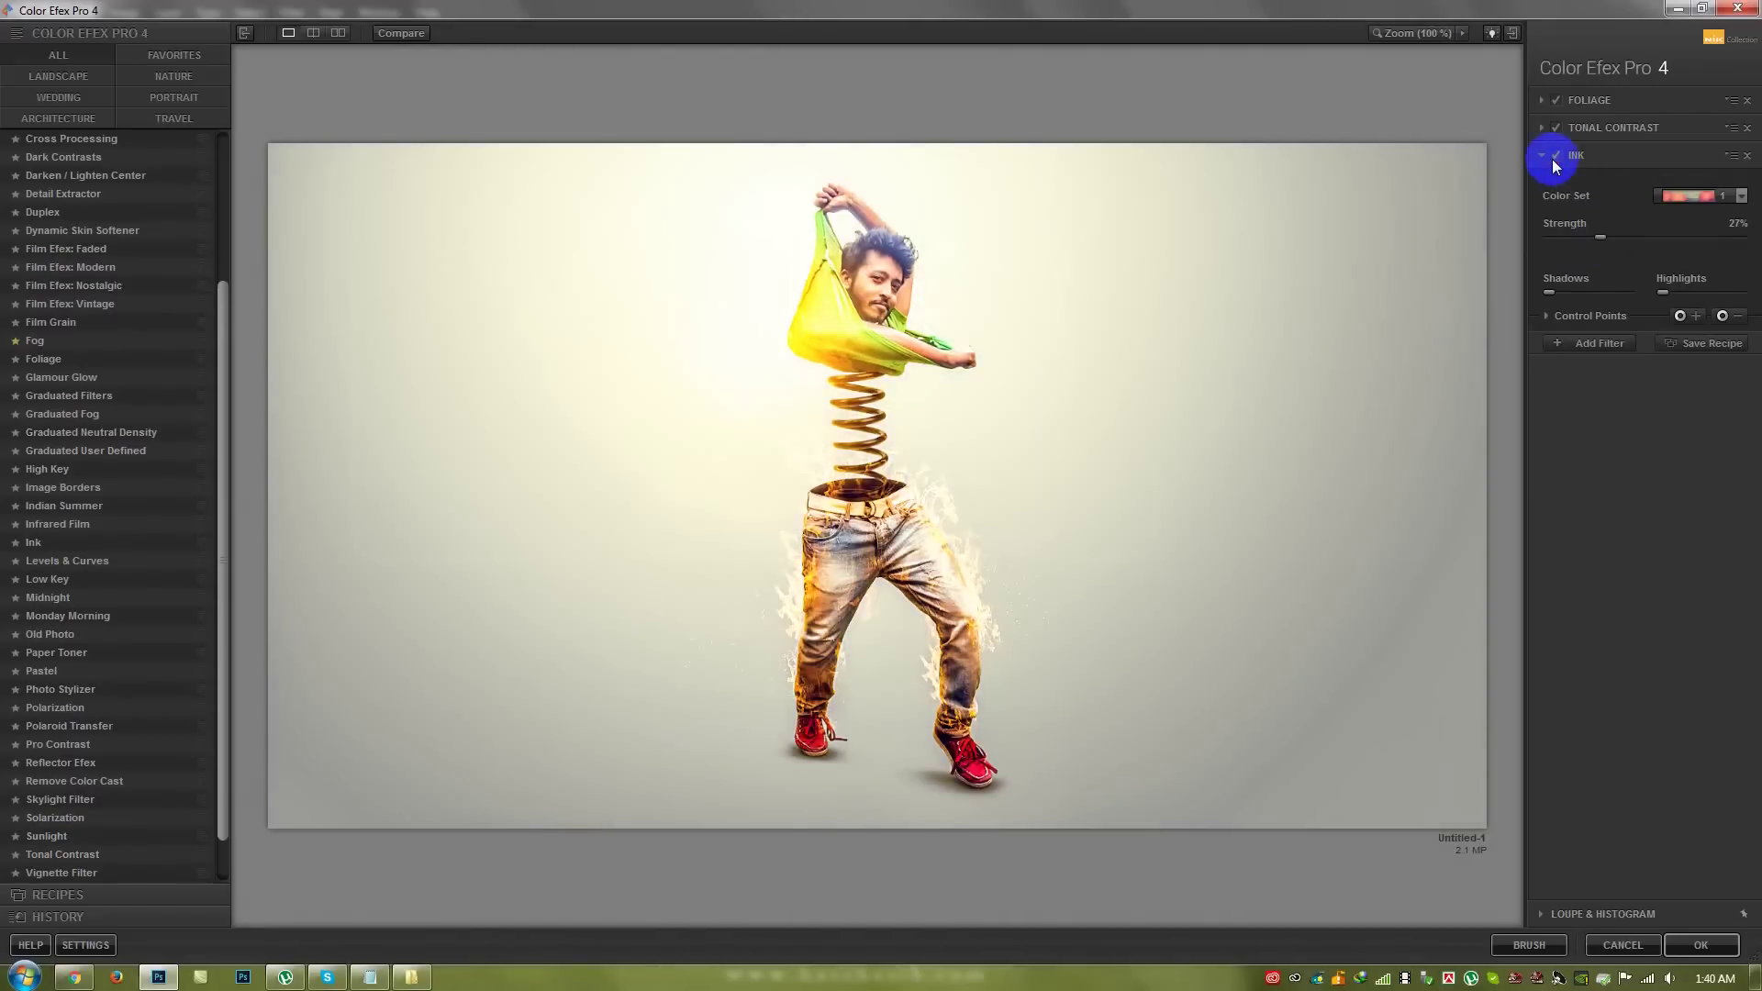
{"action": "left_click", "coordinate": [1553, 156]}
{"action": "left_click", "coordinate": [1746, 156]}
{"action": "left_click", "coordinate": [1589, 410]}
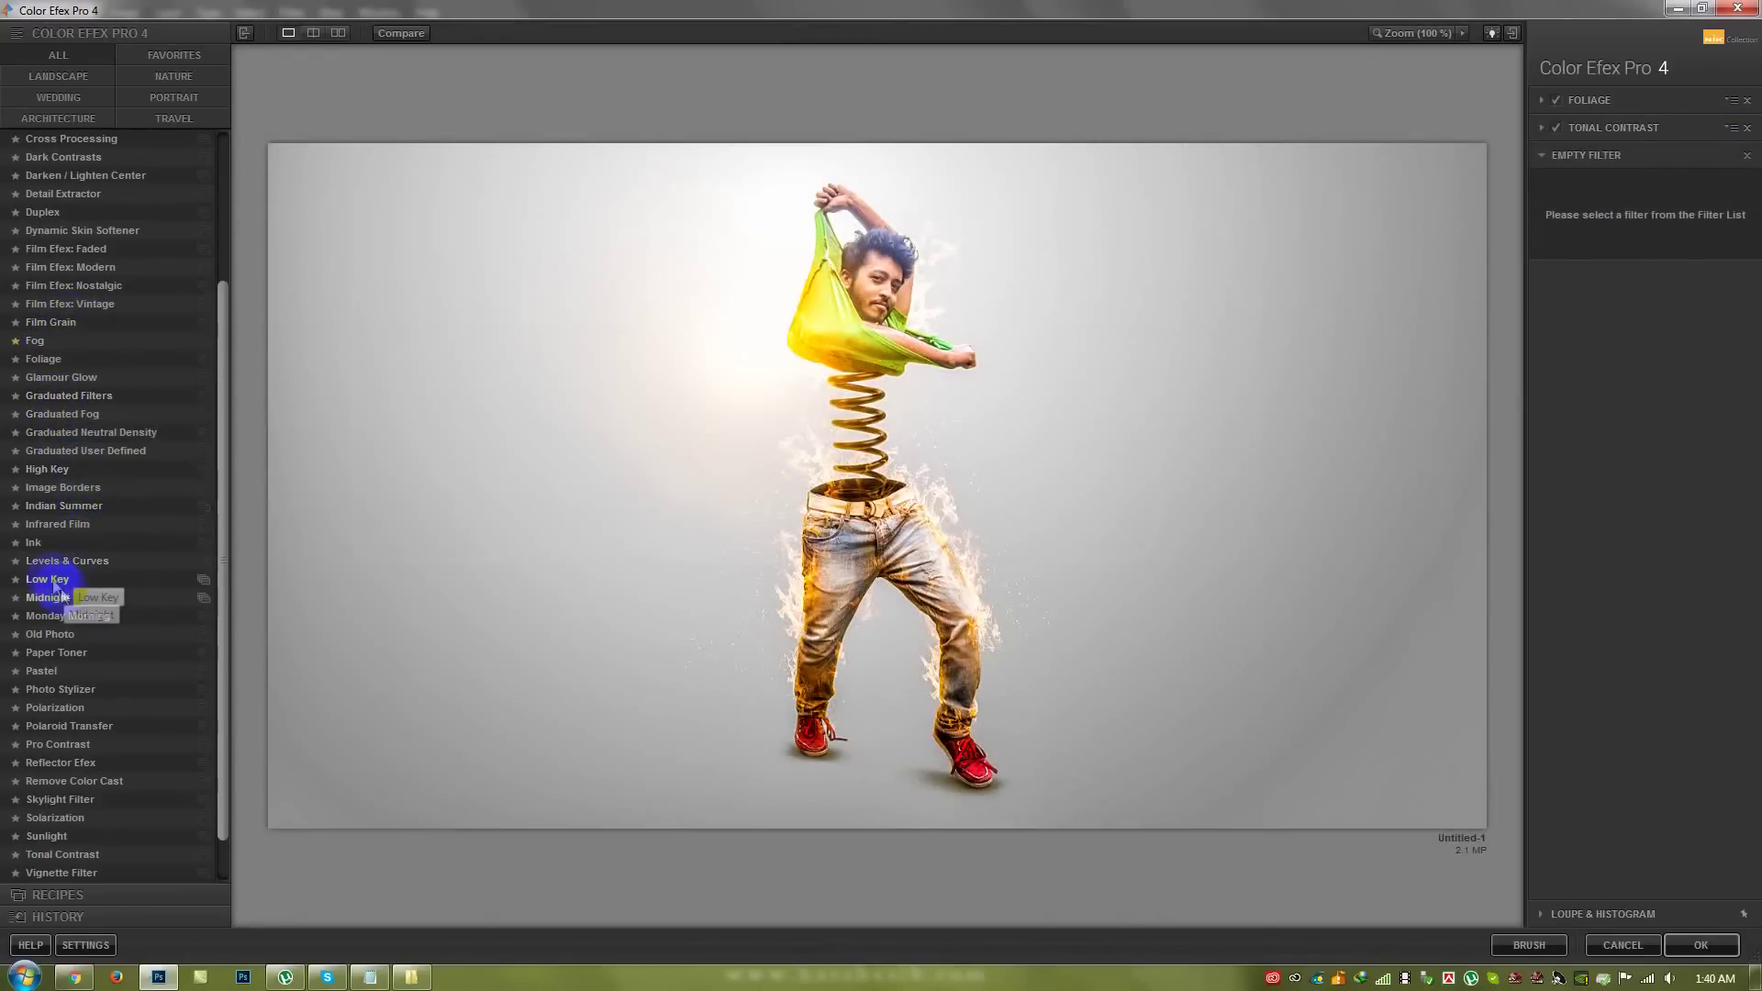
- Preview Detail Extractor, Darken/Lighten Center and Dark Contrasts, then use Cross Processing at 33%
{"action": "left_click", "coordinate": [74, 196]}
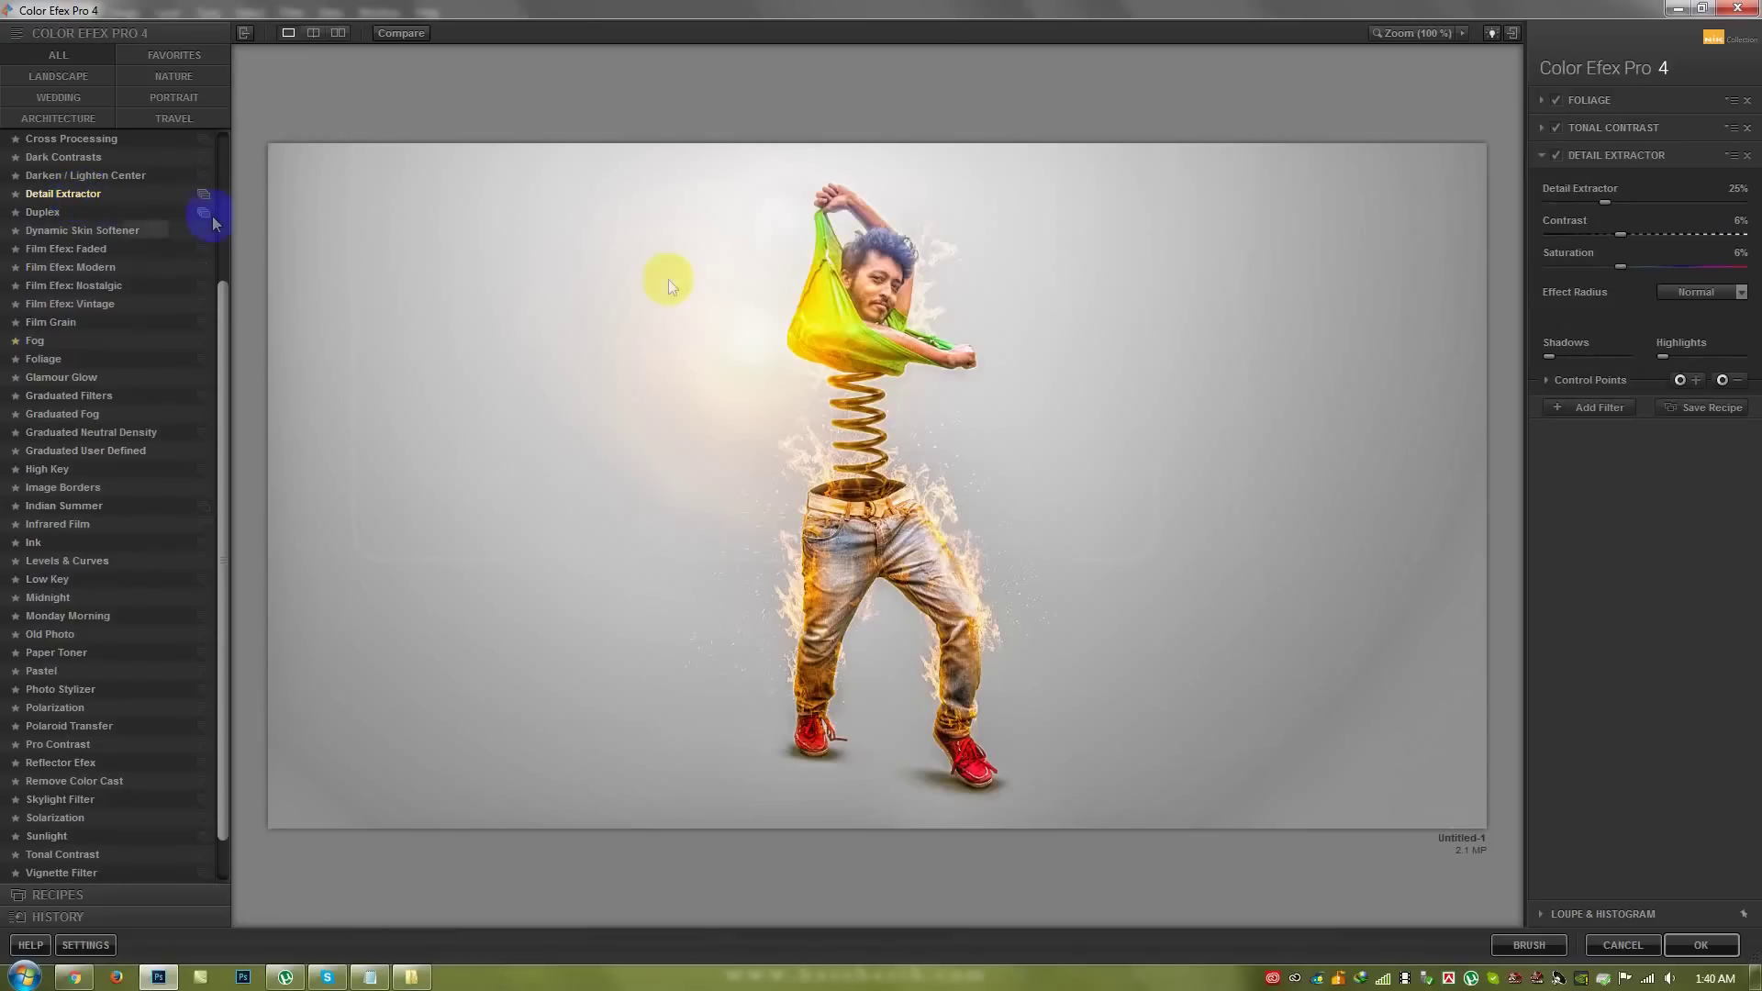
{"action": "left_click", "coordinate": [55, 175]}
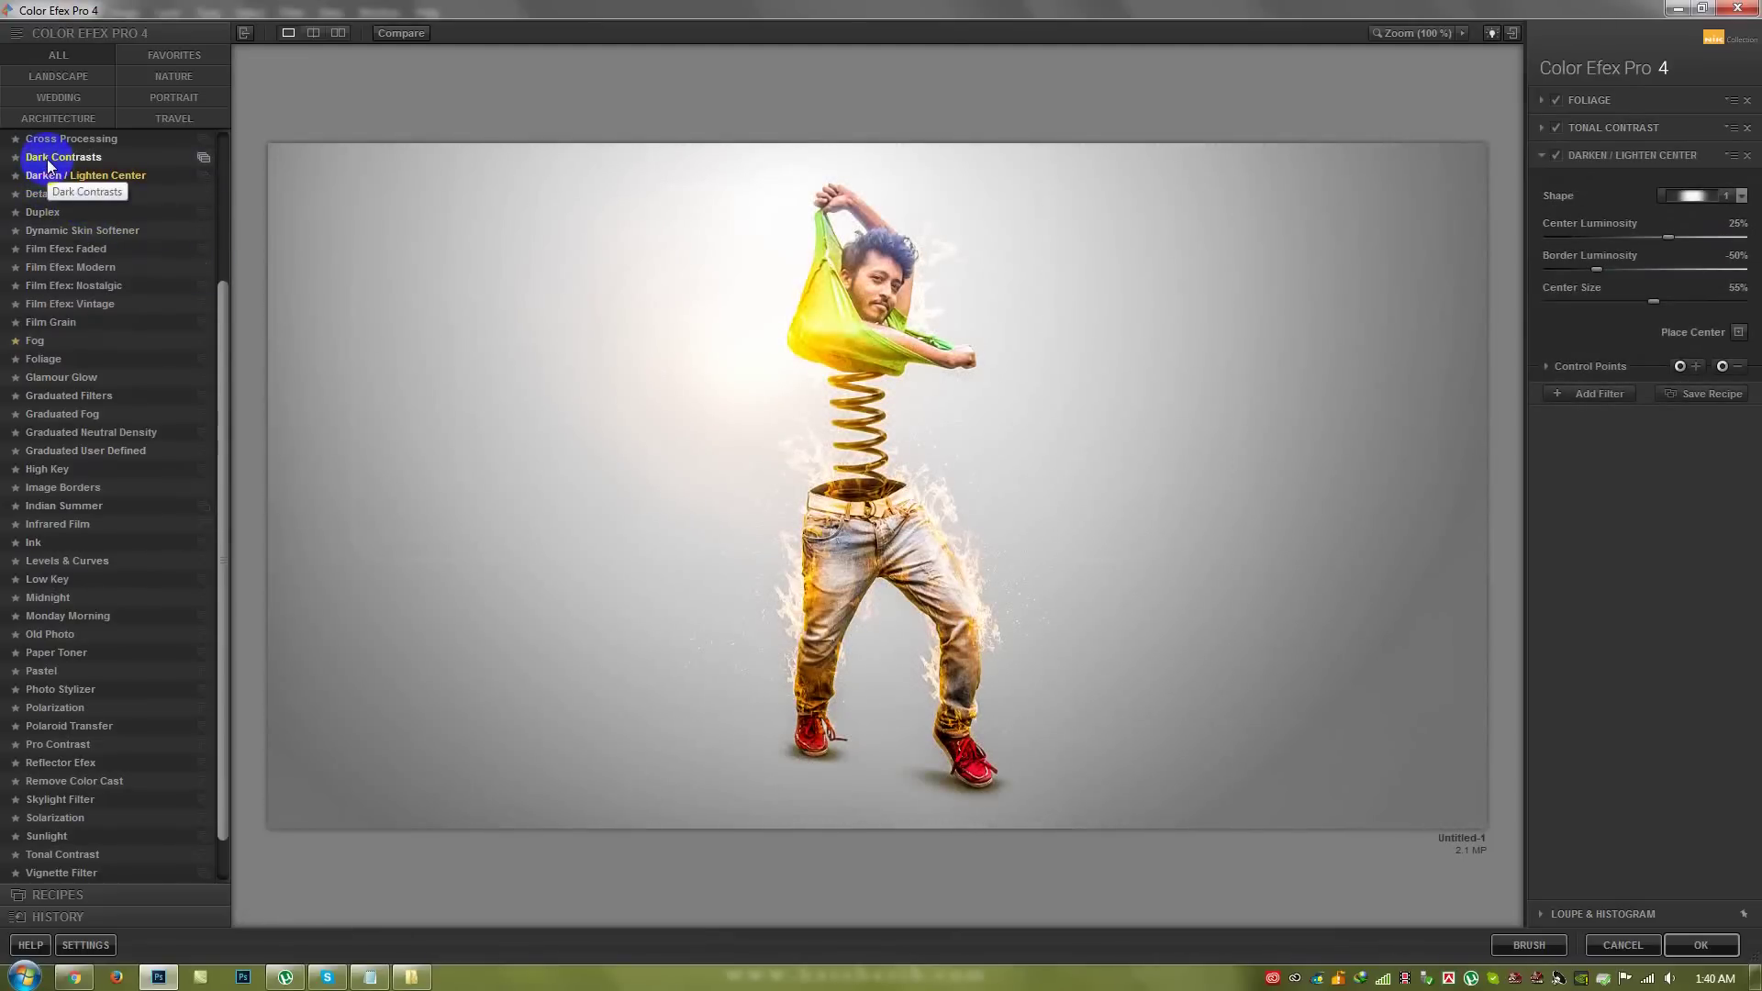
{"action": "left_click", "coordinate": [51, 158]}
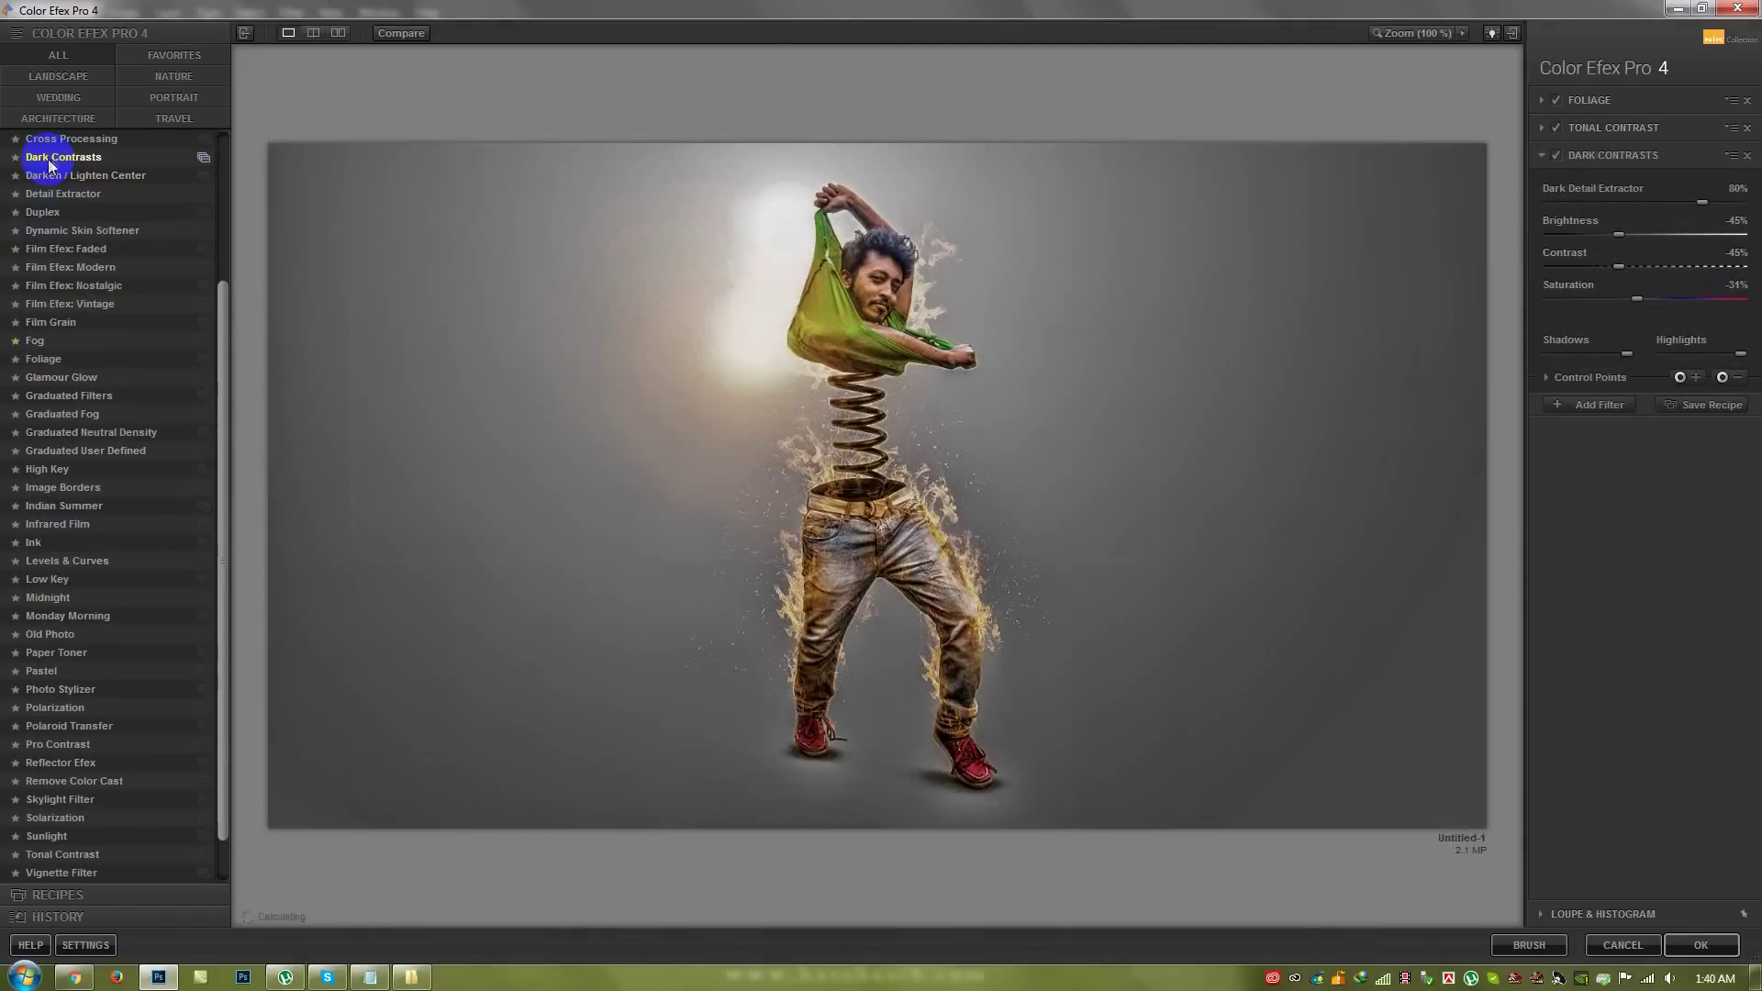
{"action": "left_click", "coordinate": [79, 142]}
{"action": "left_click_drag", "start_coordinate": [218, 312], "coordinate": [223, 223]}
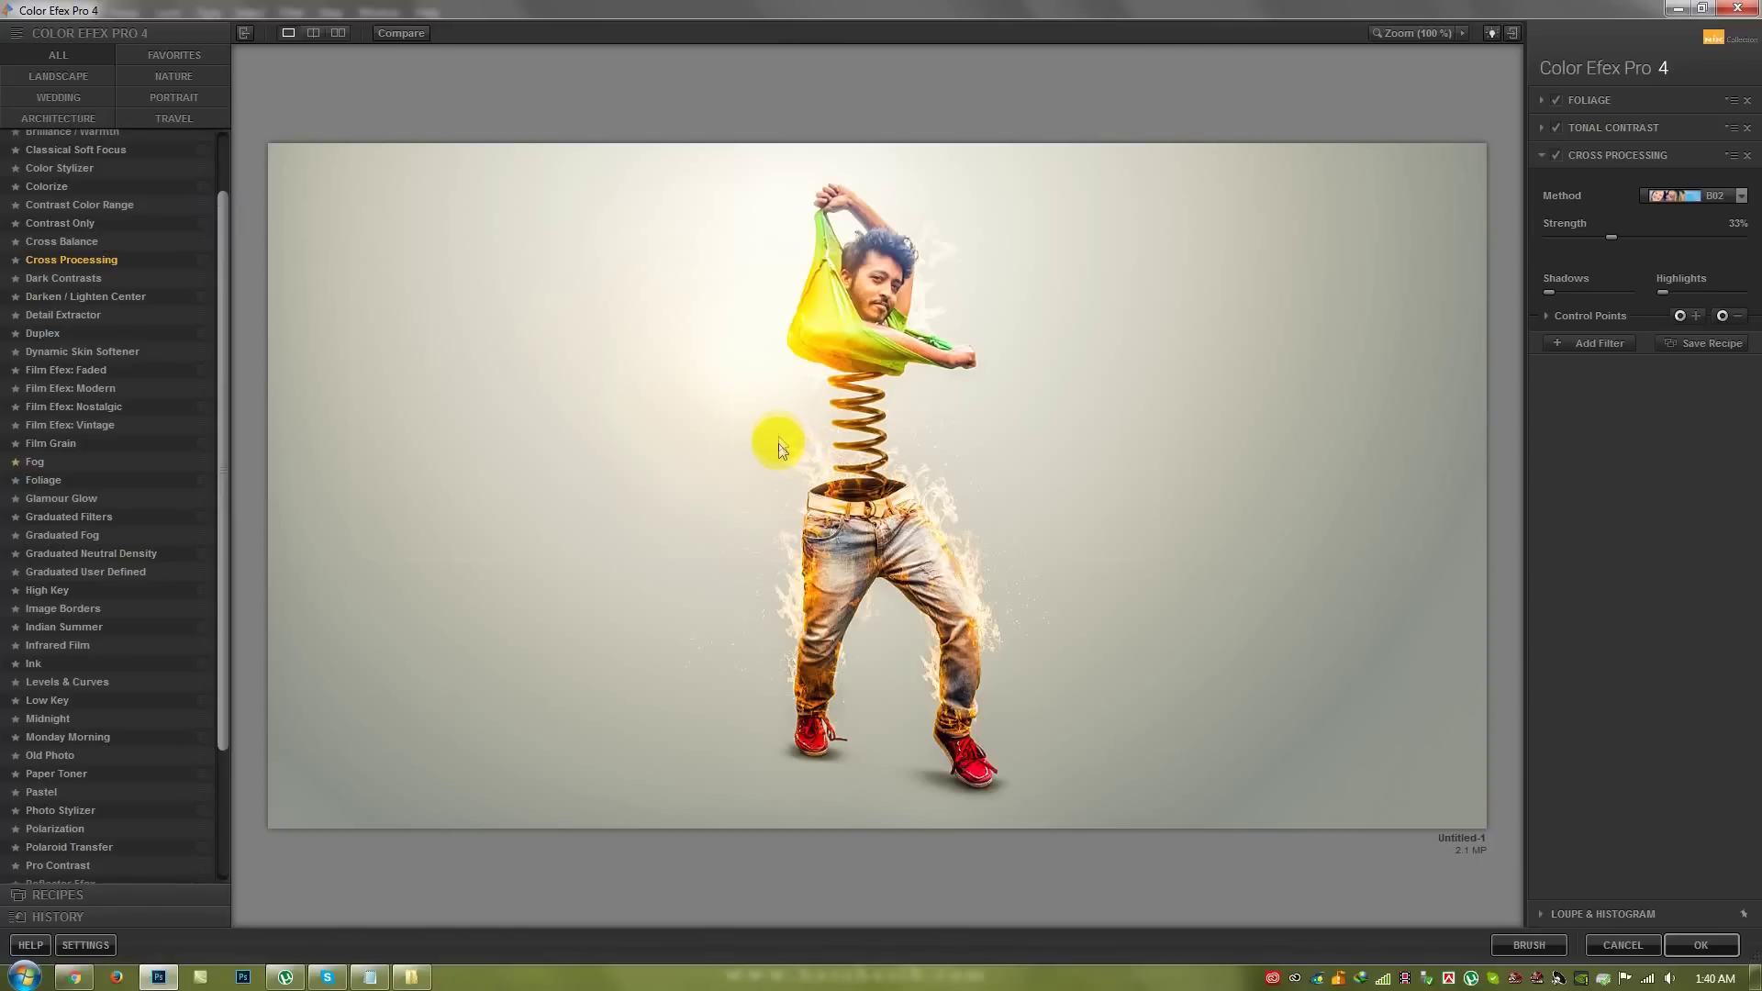
- Toggle Foliage, Tonal Contrast and Cross Processing to compare, leaving Cross Processing and Tonal Contrast on
{"action": "left_click", "coordinate": [1555, 155]}
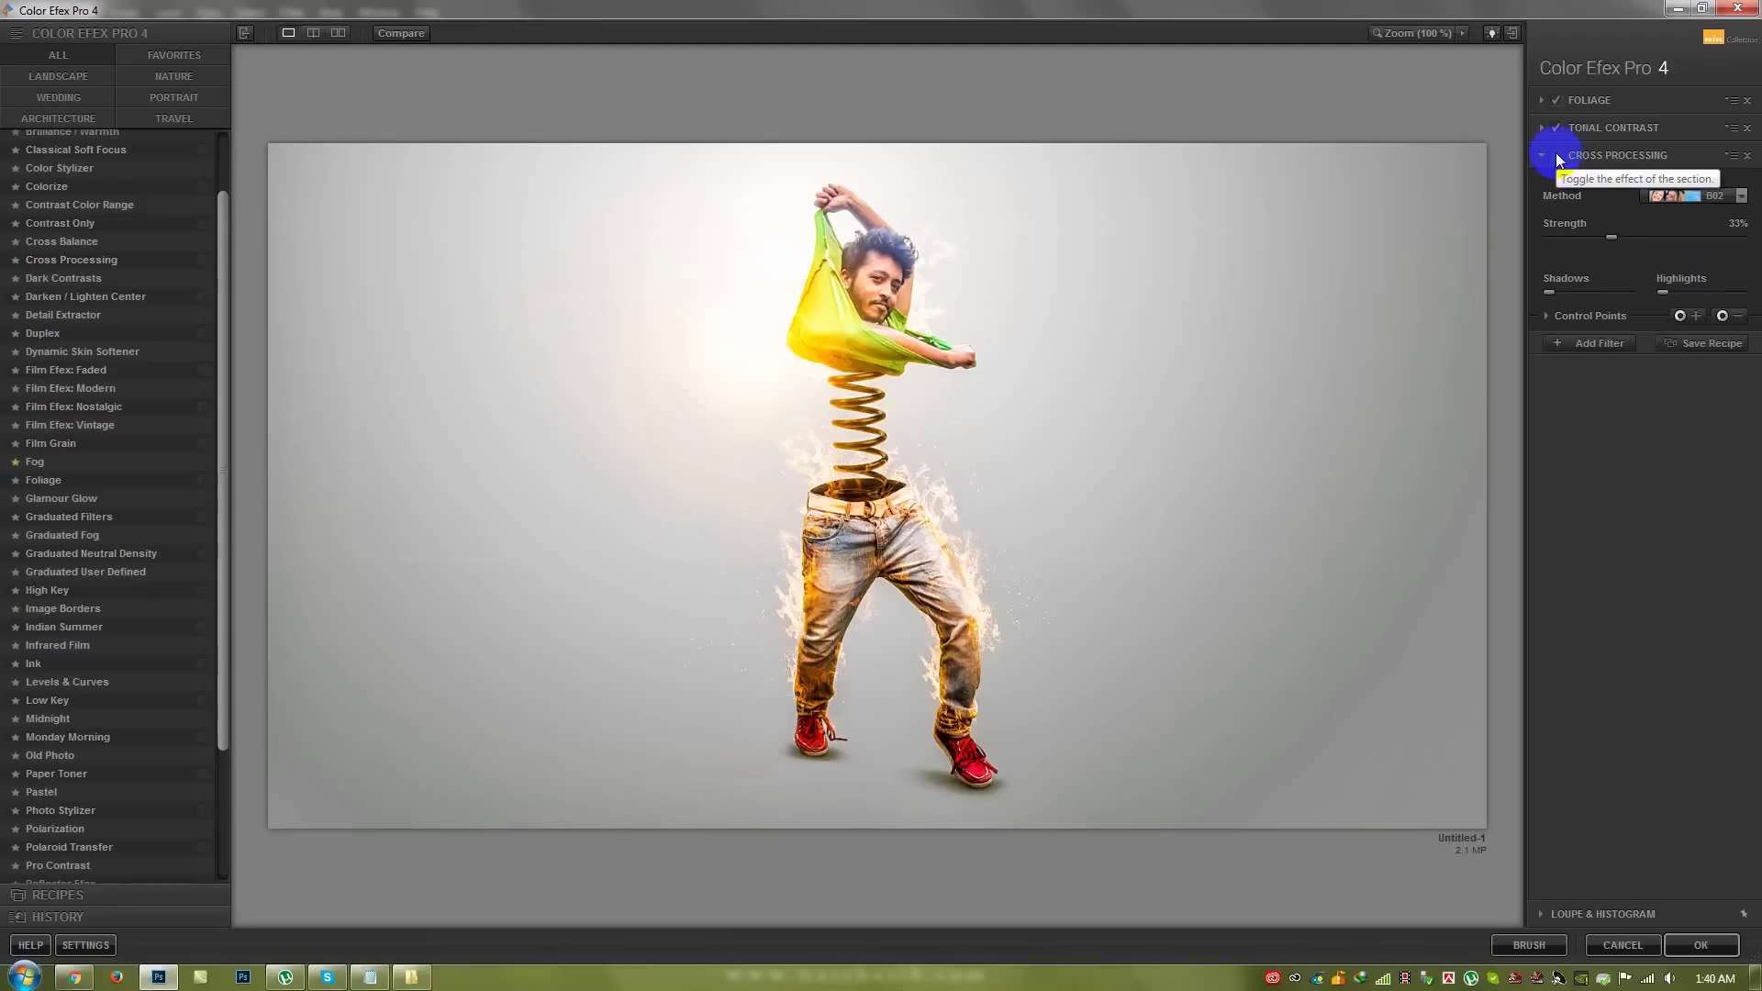
{"action": "left_click", "coordinate": [1551, 129]}
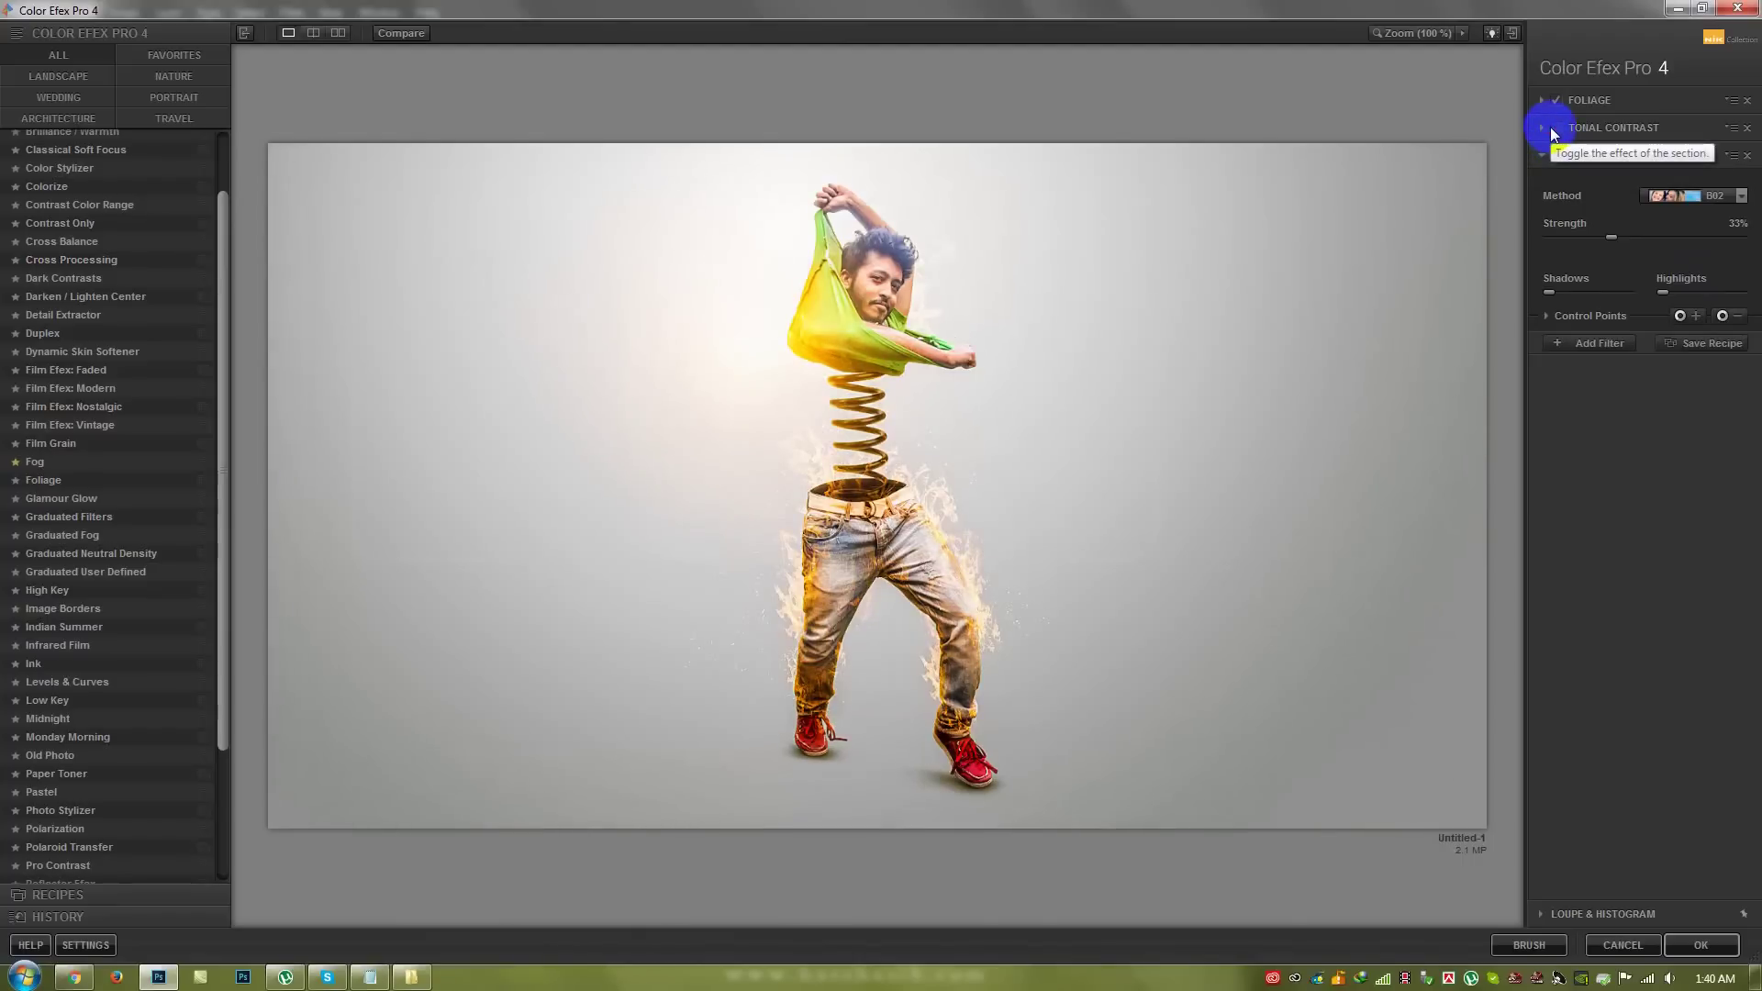
{"action": "left_click", "coordinate": [1554, 103]}
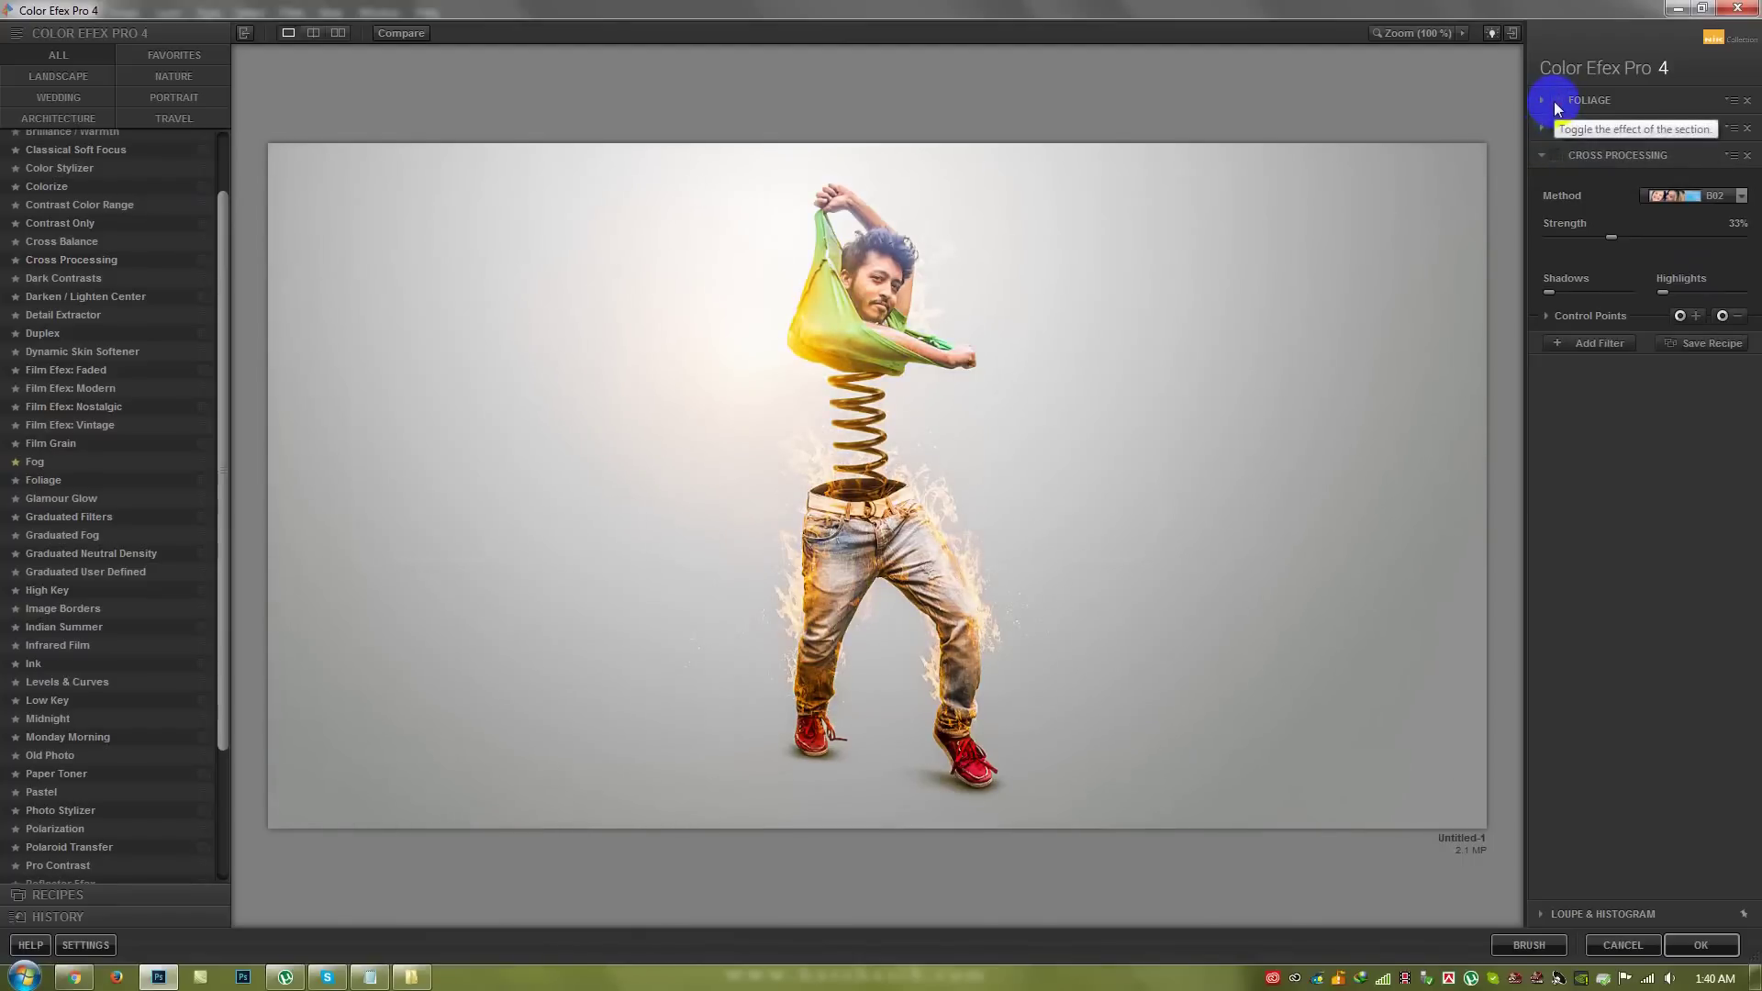
{"action": "left_click", "coordinate": [1556, 156]}
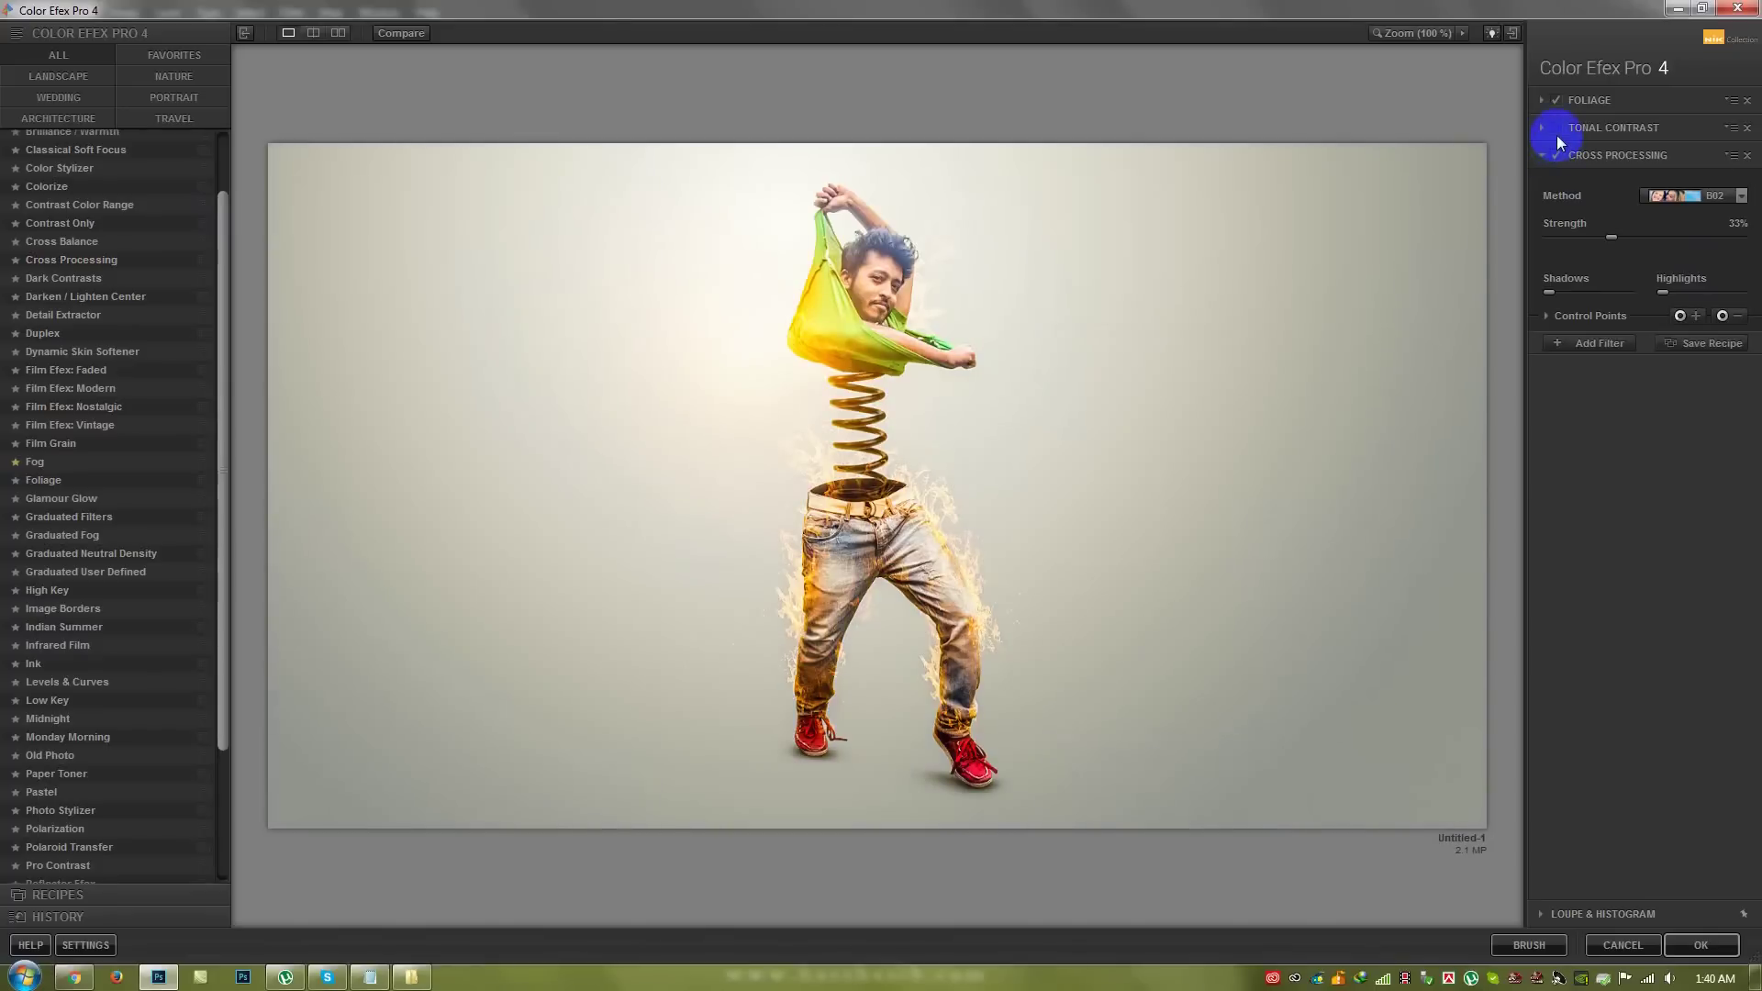
{"action": "left_click", "coordinate": [1557, 132]}
- Set Tonal Contrast midtones to 35%, fine-tune saturation and apply the grade
{"action": "left_click", "coordinate": [1571, 129]}
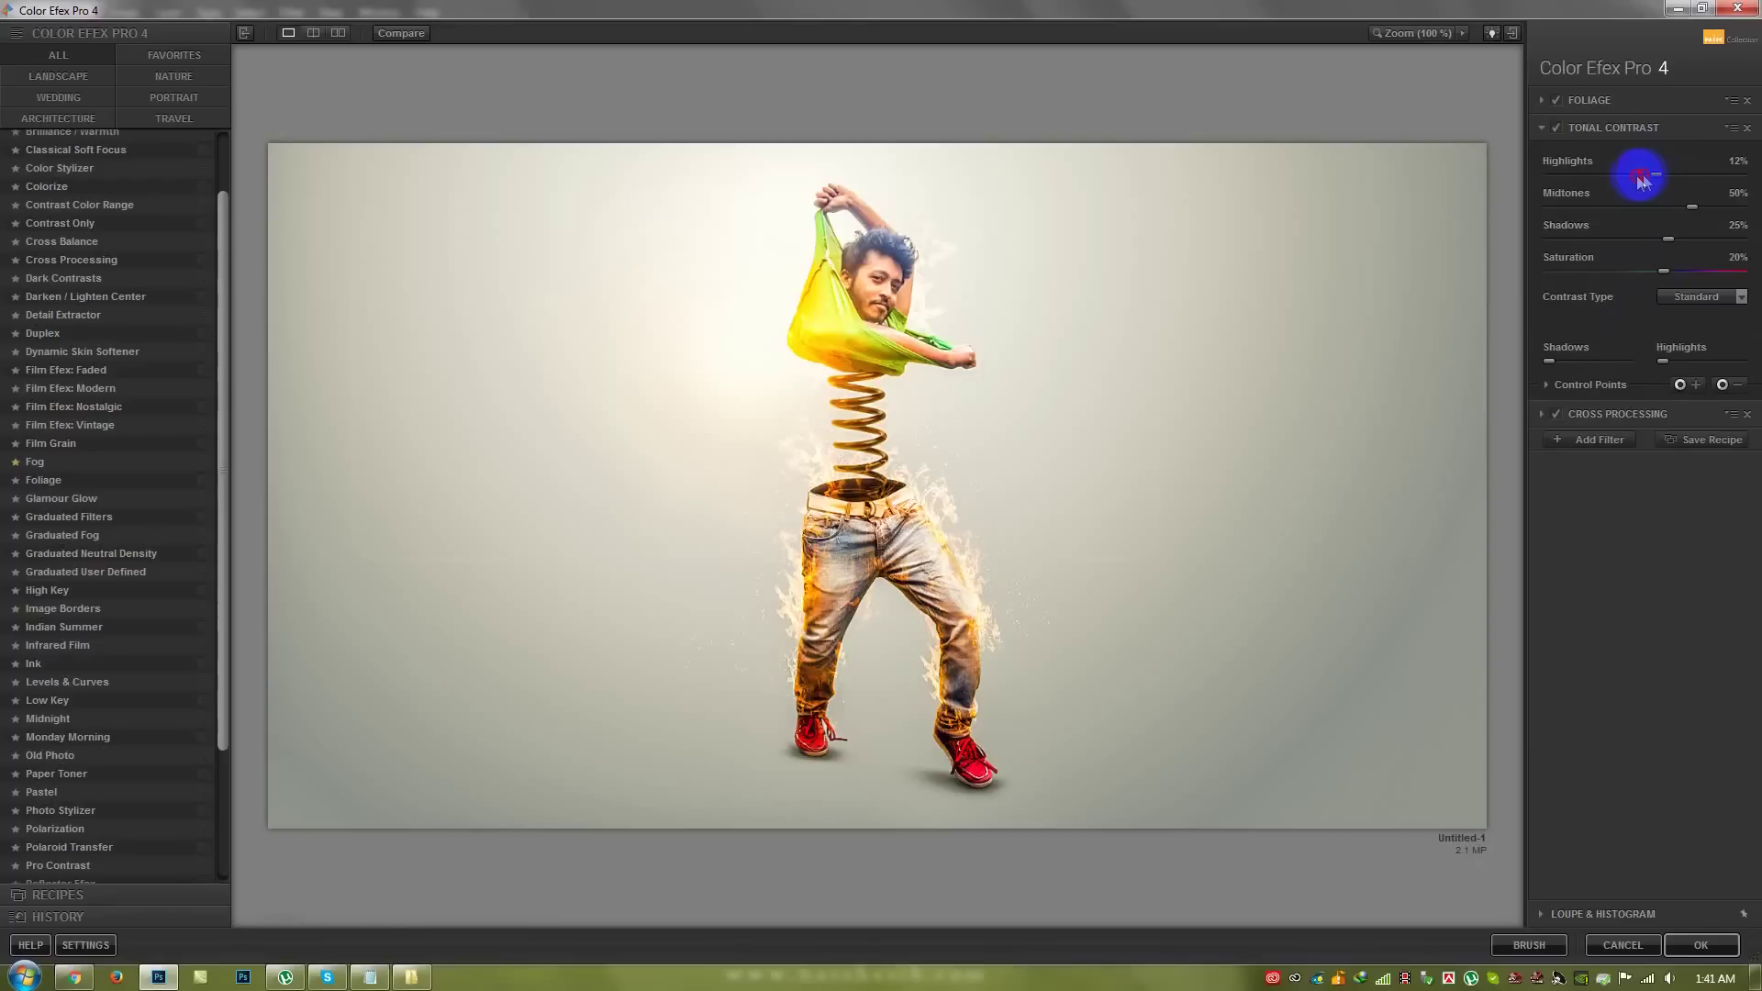
{"action": "left_click_drag", "start_coordinate": [1681, 204], "coordinate": [1680, 206]}
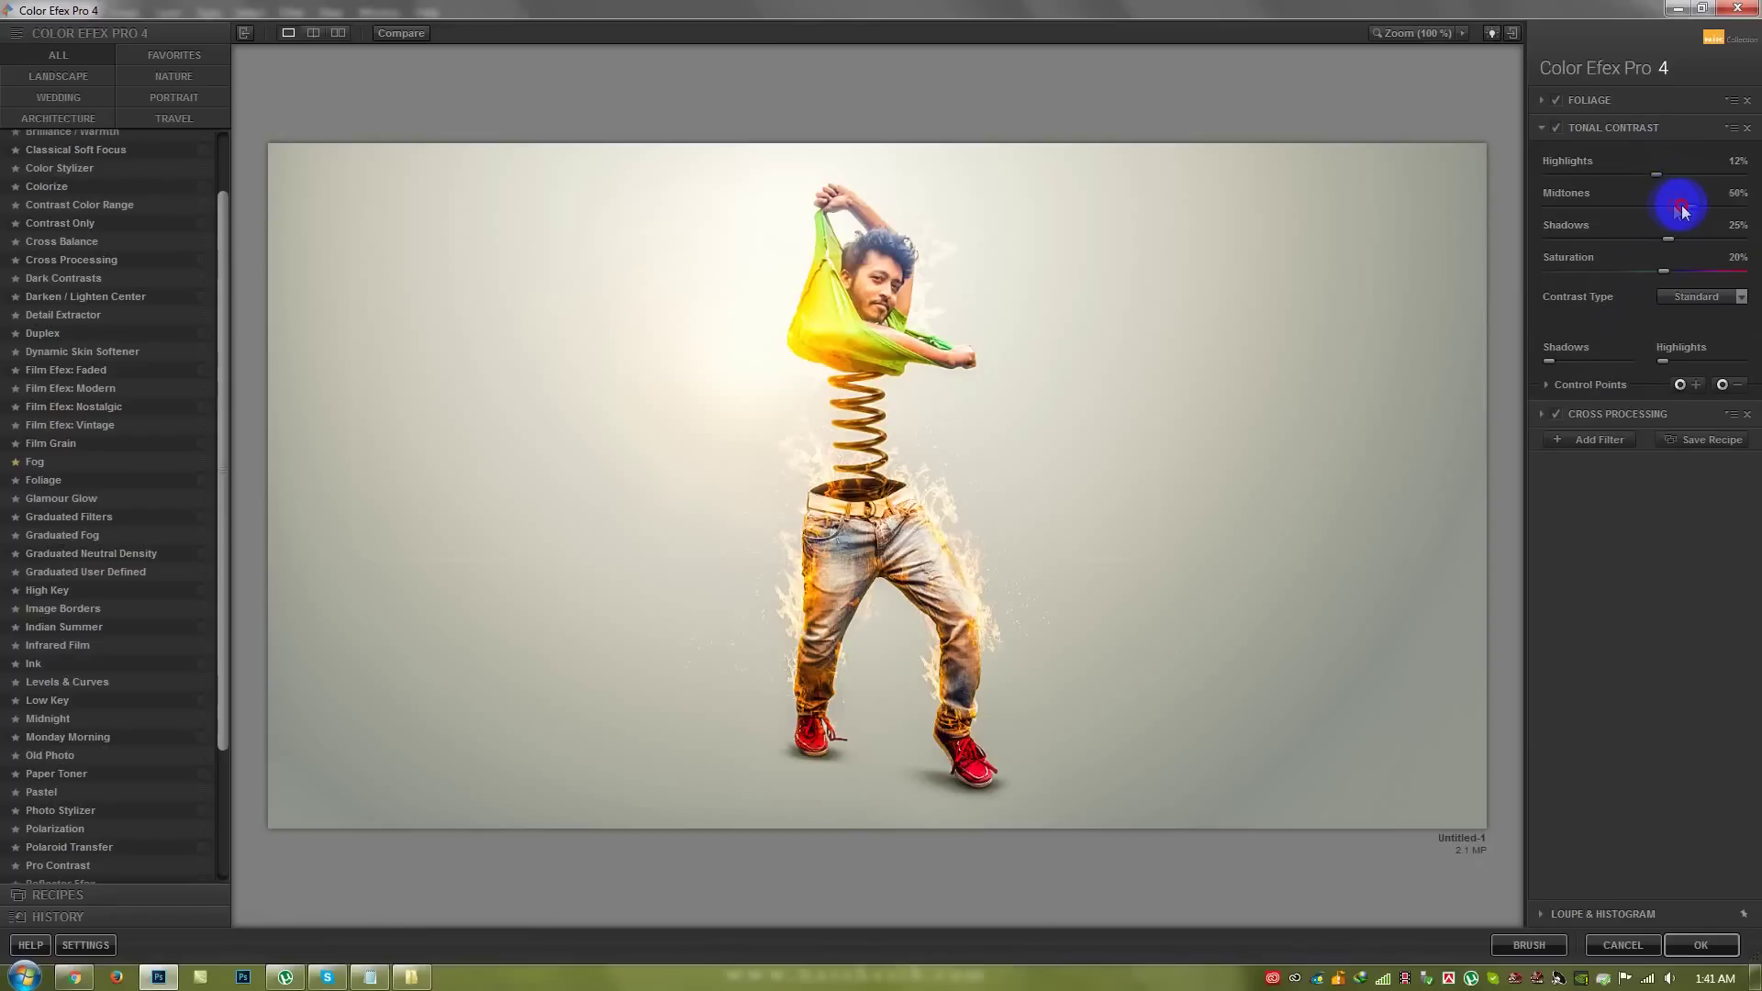
{"action": "left_click_drag", "start_coordinate": [1663, 272], "coordinate": [1698, 276]}
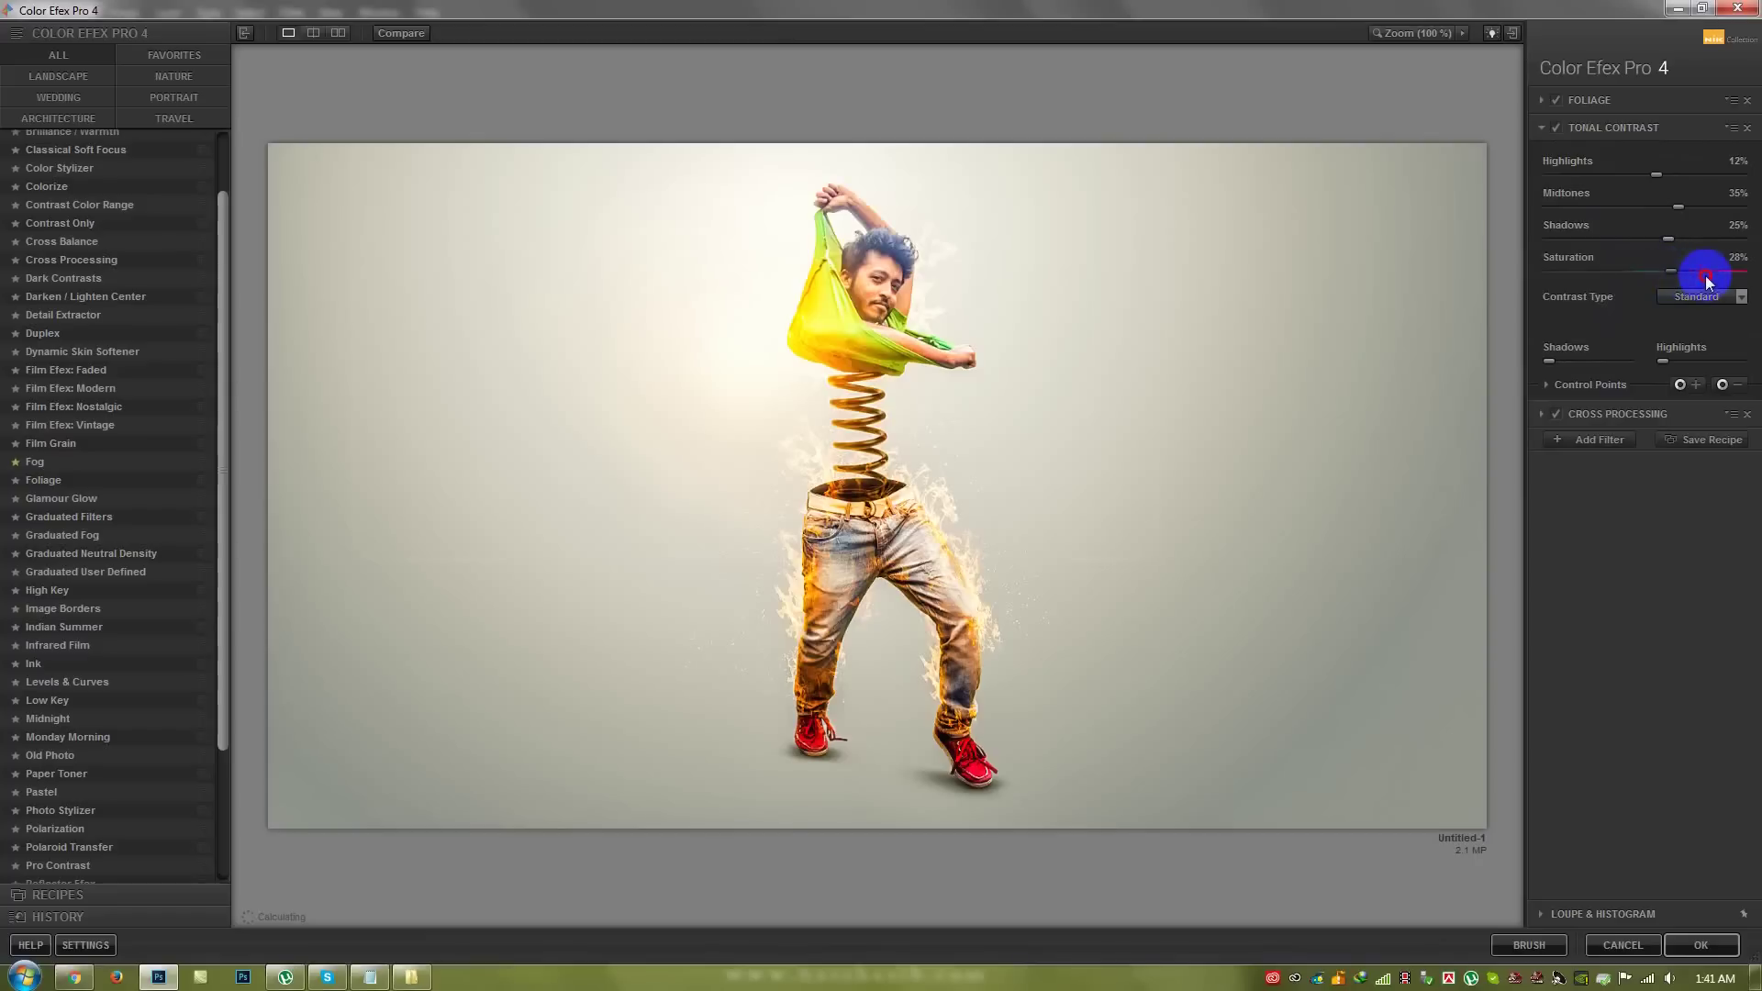
{"action": "left_click_drag", "start_coordinate": [1697, 276], "coordinate": [1655, 271]}
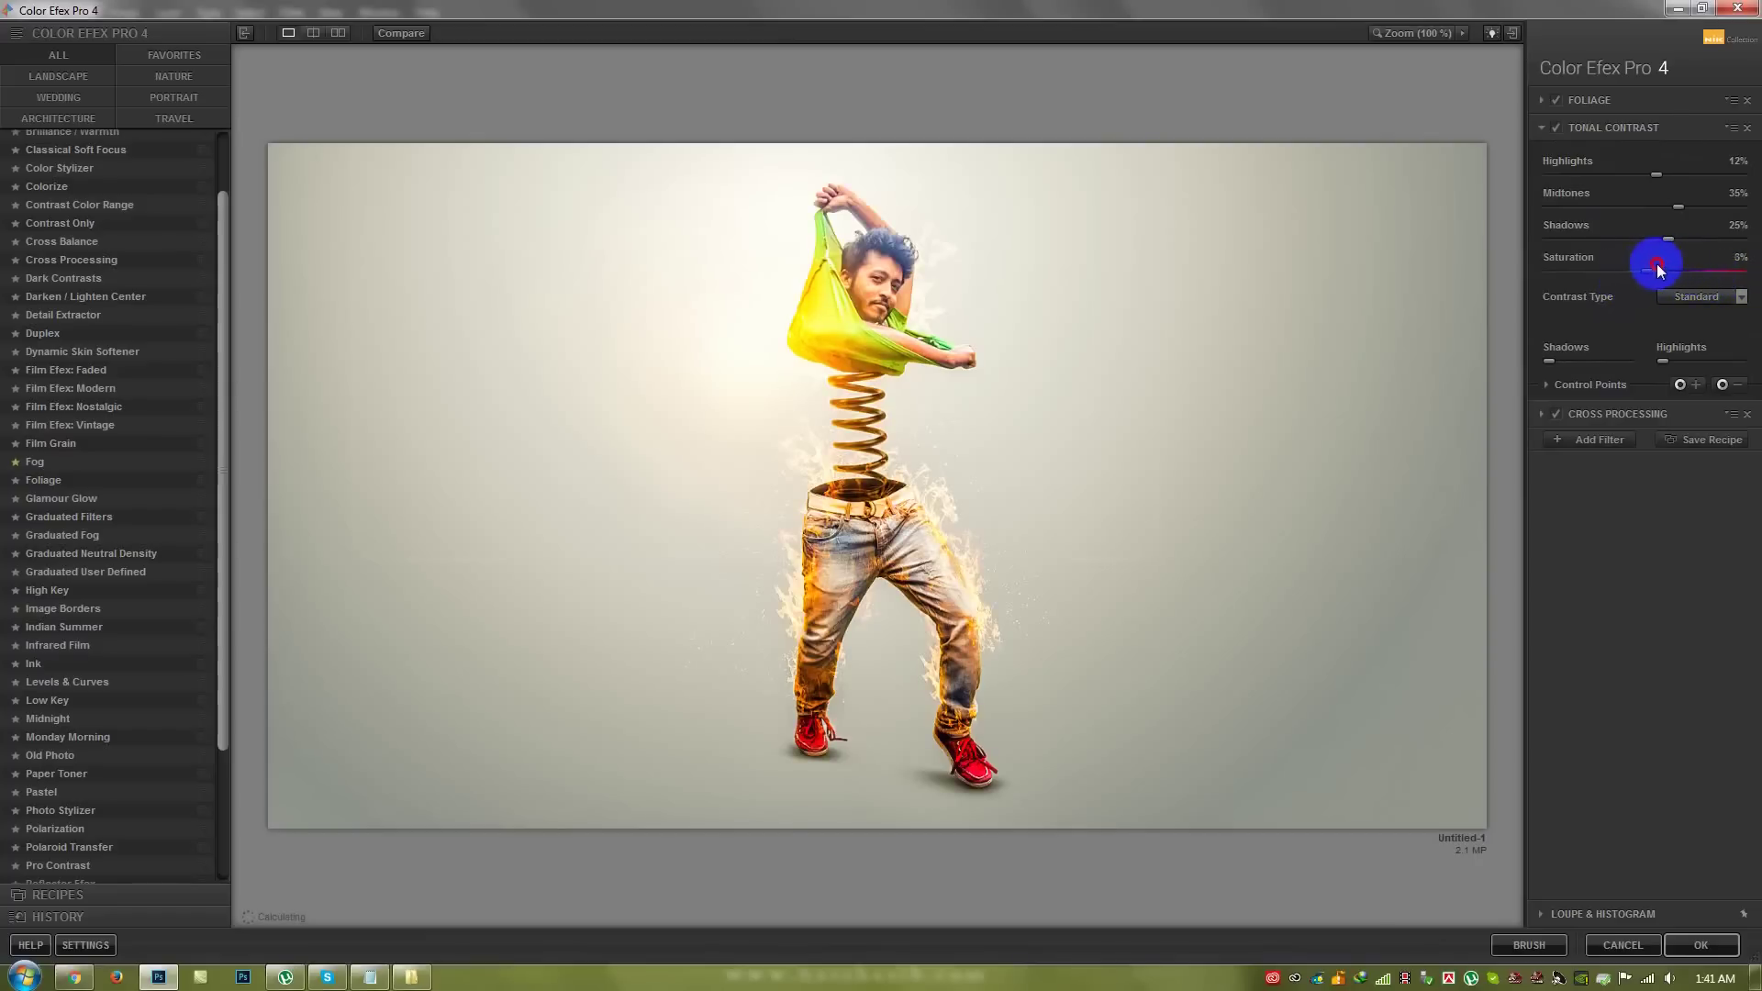
{"action": "left_click", "coordinate": [1700, 945]}
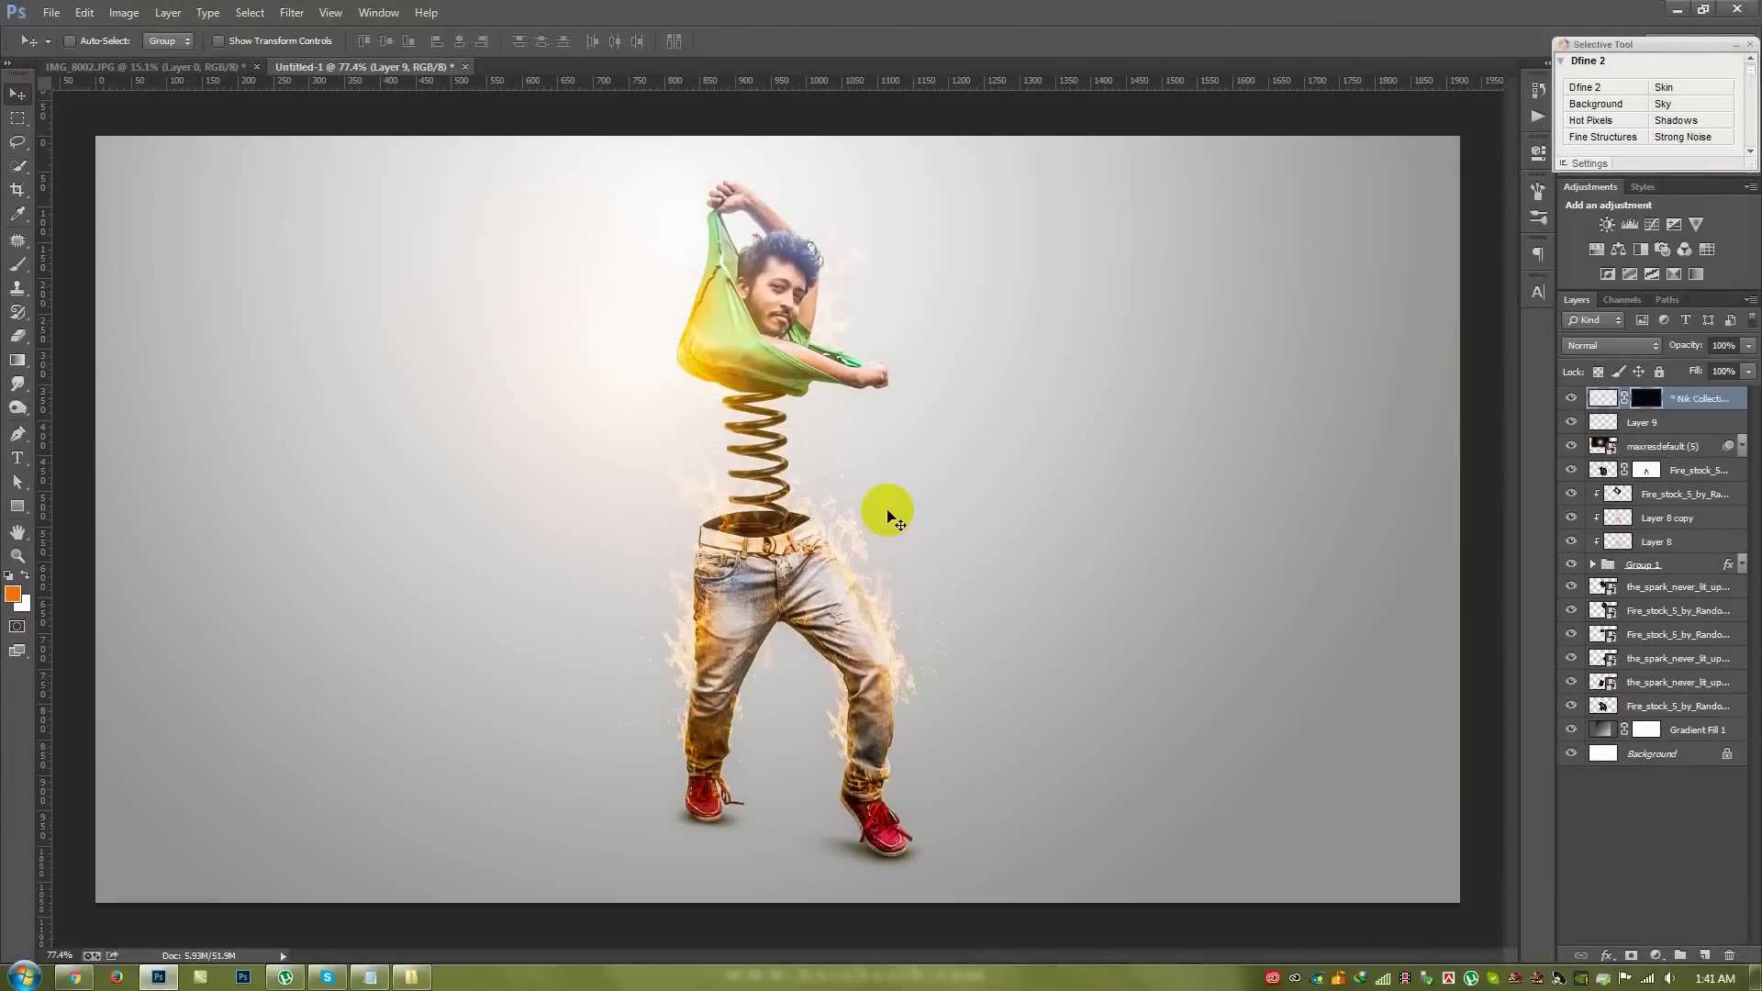
- Open the Camera Raw Filter on the composite image
{"action": "left_click", "coordinate": [888, 517]}
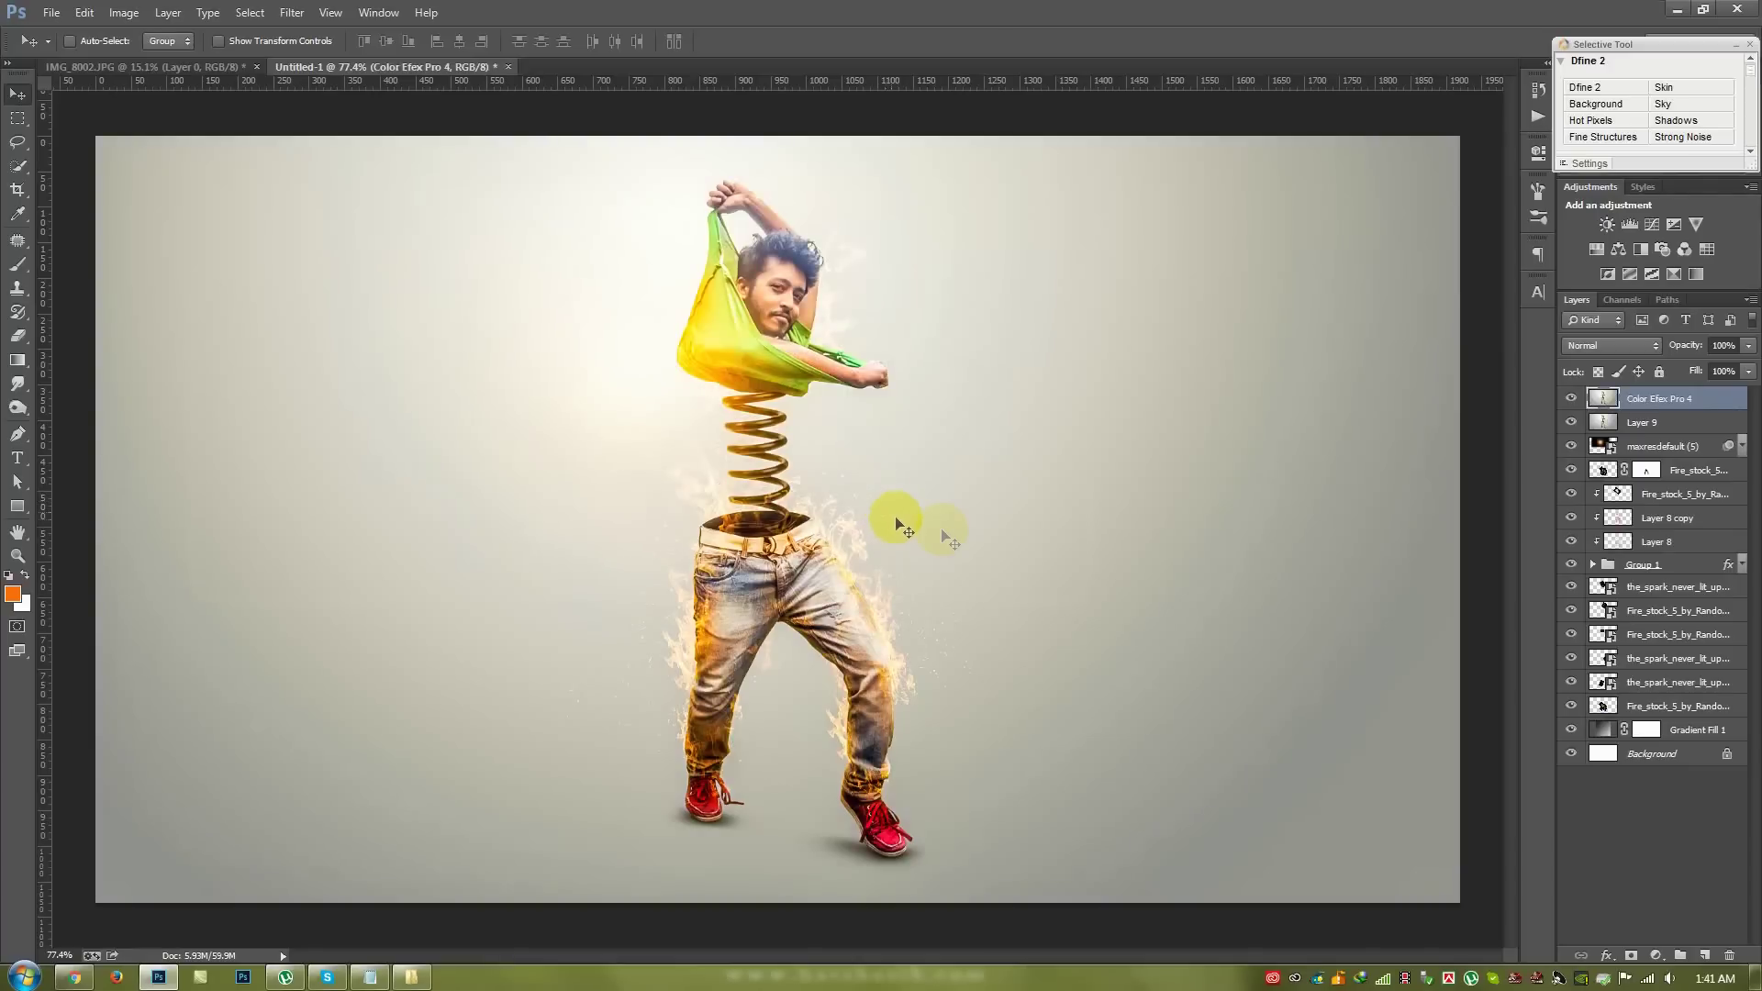
{"action": "left_click_drag", "start_coordinate": [775, 466], "coordinate": [789, 492]}
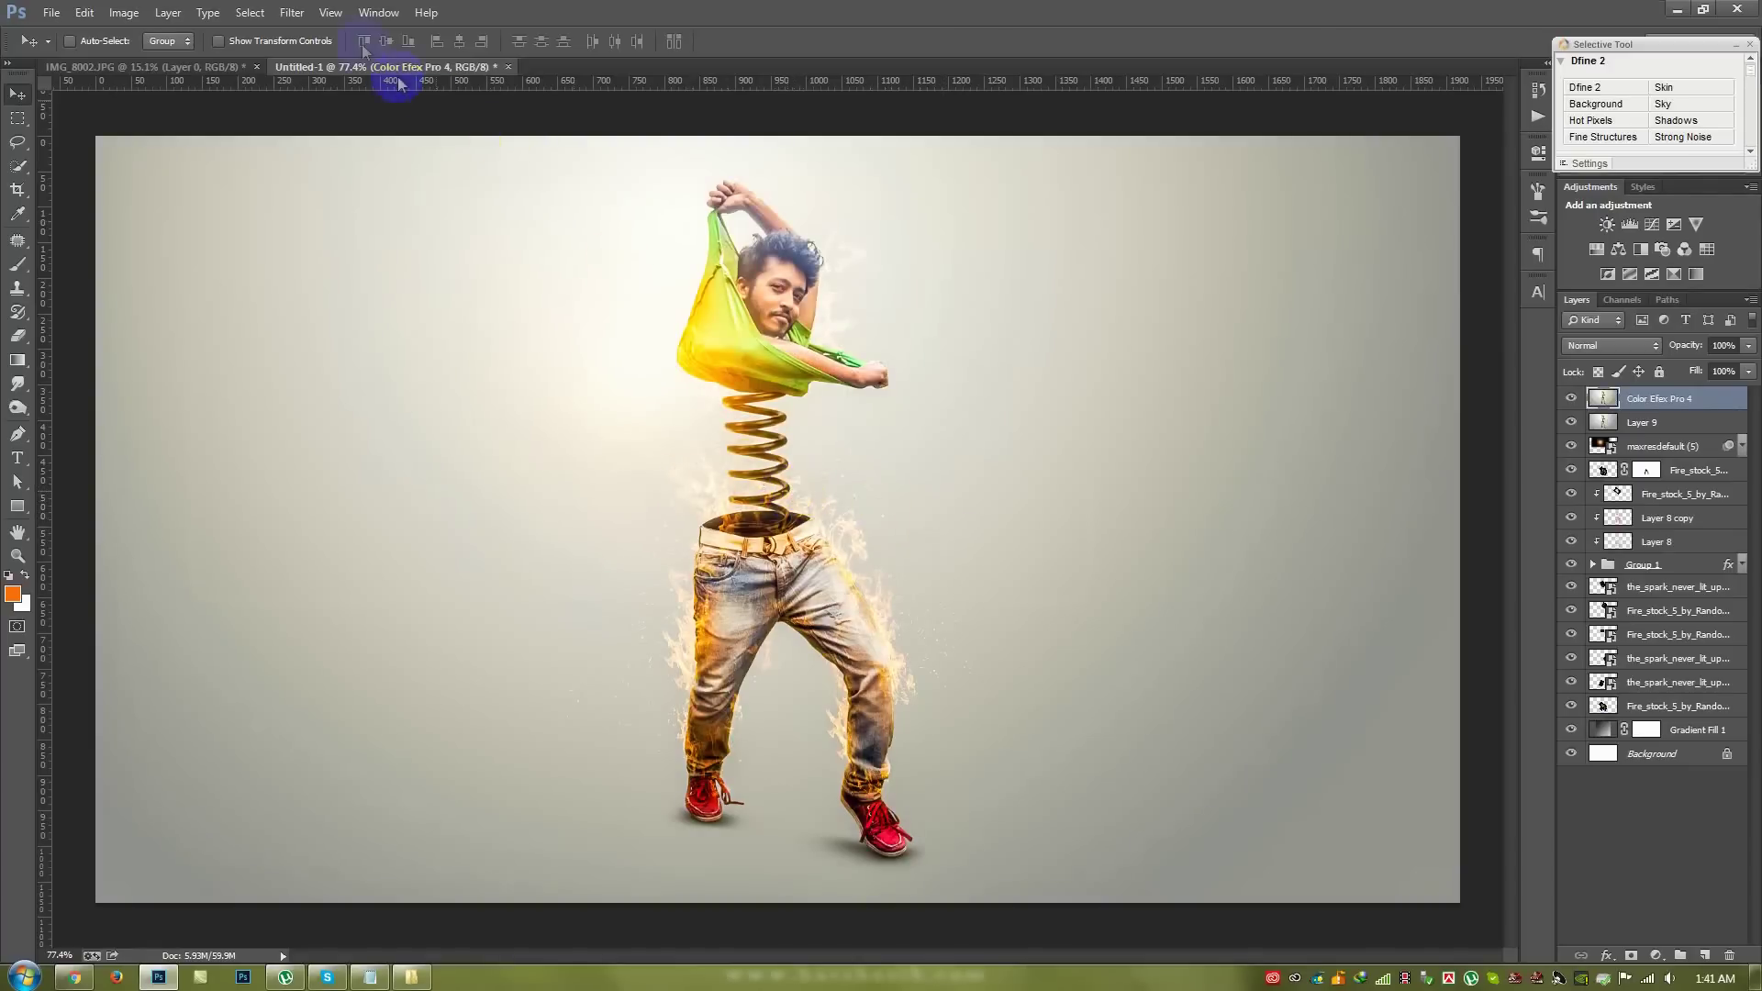
{"action": "left_click", "coordinate": [292, 12]}
{"action": "left_click", "coordinate": [331, 125]}
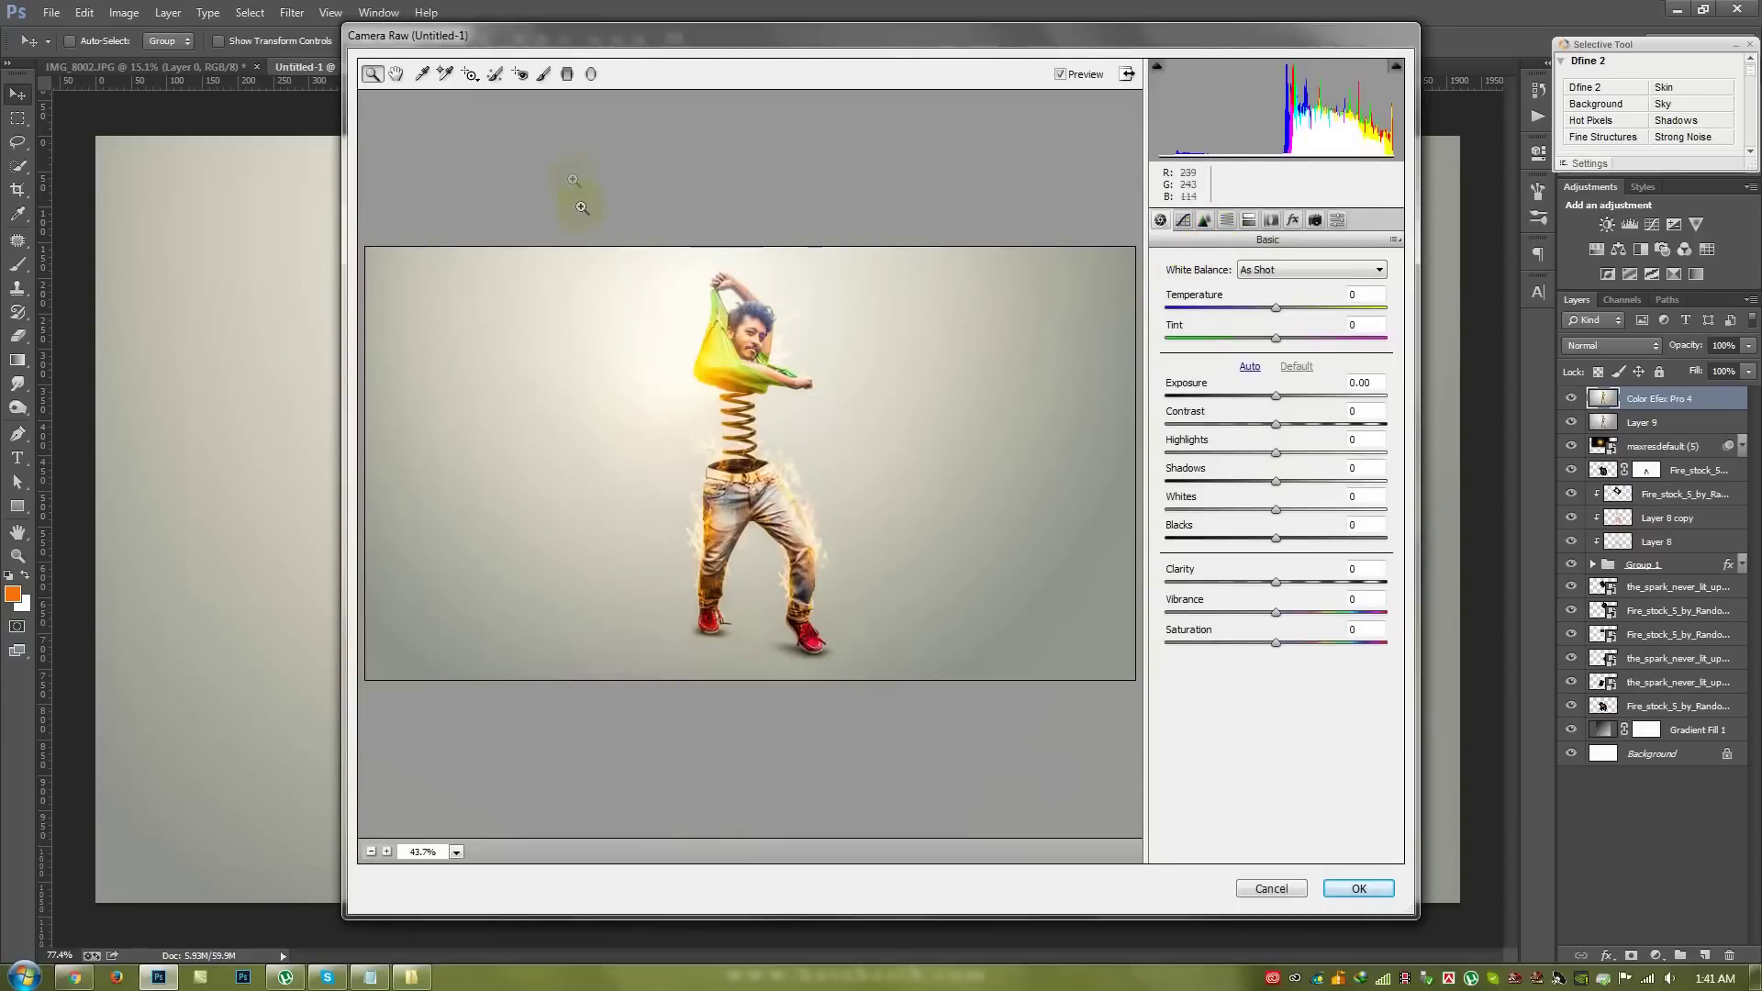
- Draw a radial filter over the figure with Exposure -0.25 and Sharpness -100 outside
{"action": "left_click", "coordinate": [591, 73]}
{"action": "left_click_drag", "start_coordinate": [731, 313], "coordinate": [863, 559]}
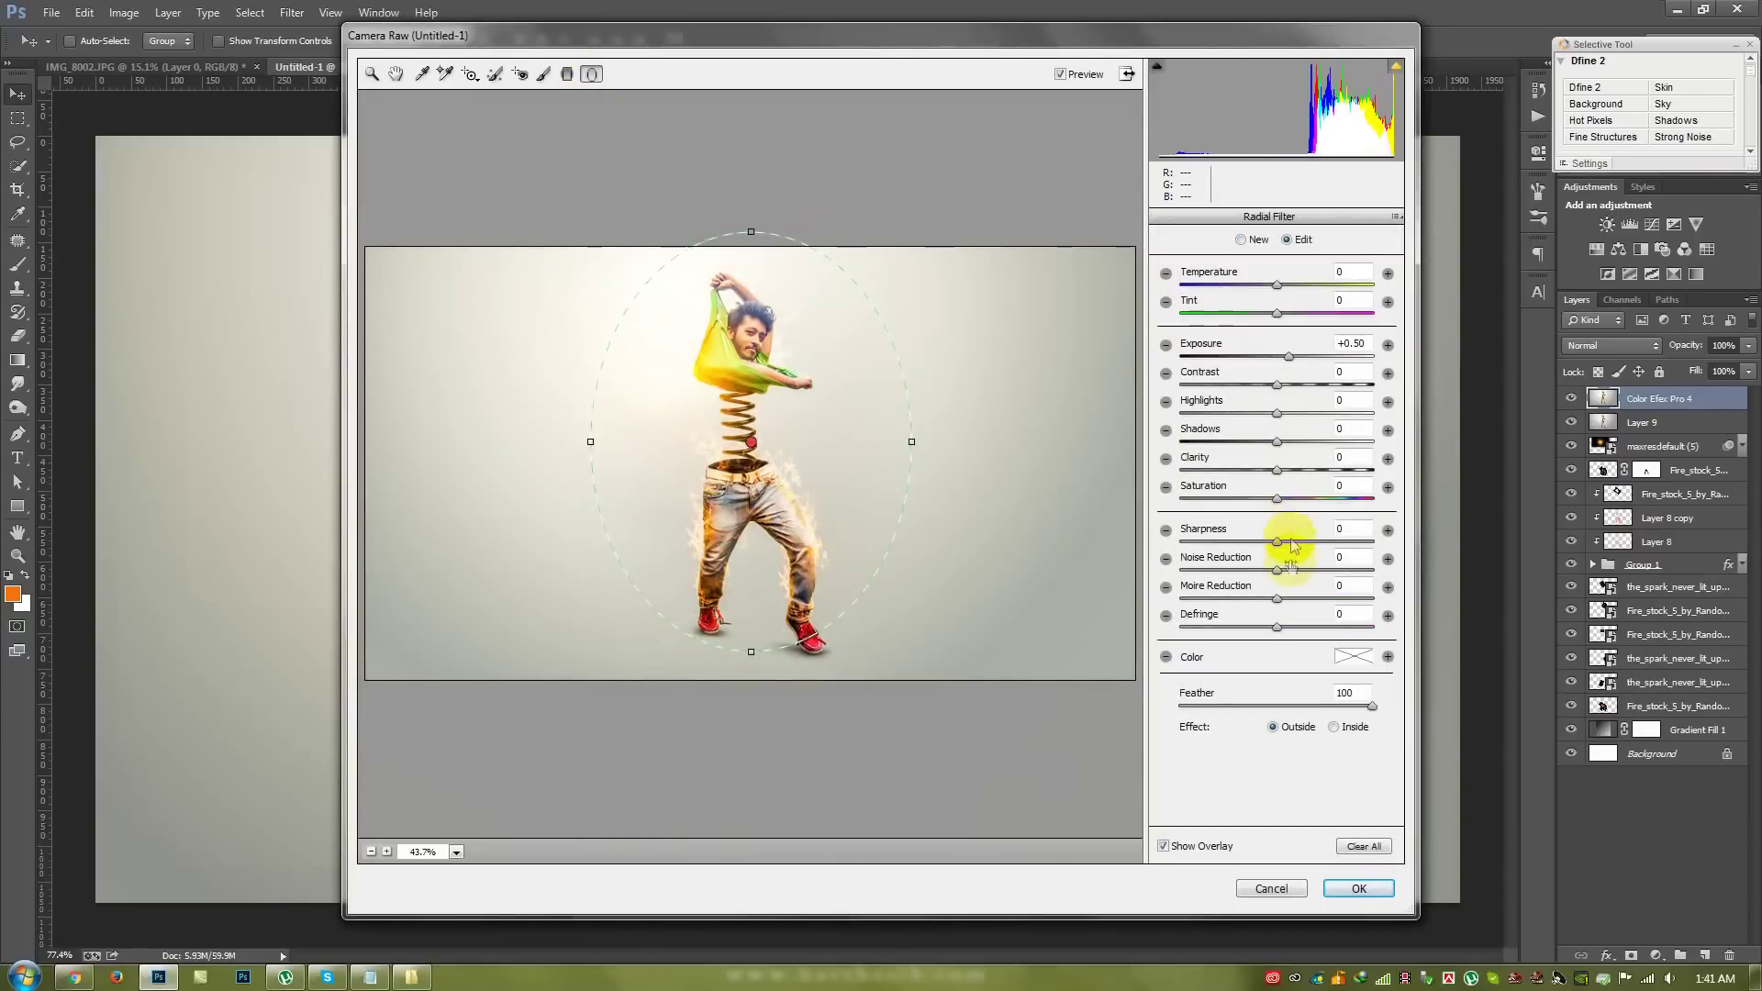
{"action": "left_click_drag", "start_coordinate": [1290, 358], "coordinate": [1272, 358]}
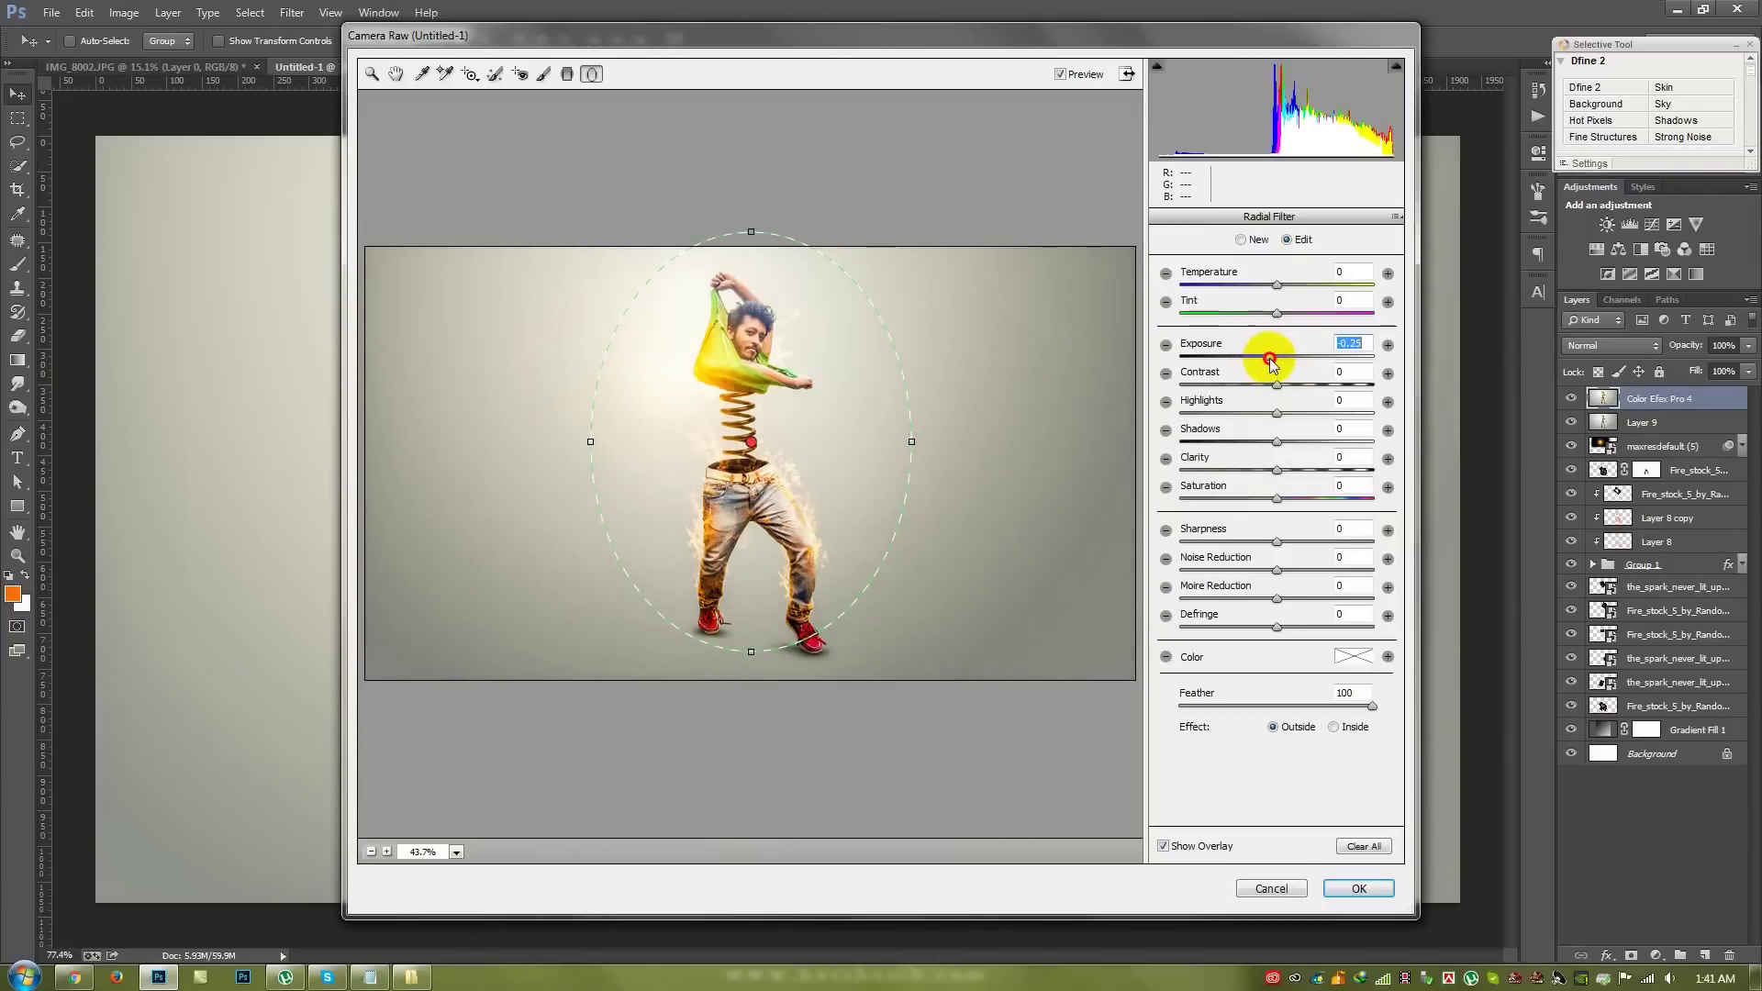
{"action": "mouse_move", "coordinate": [1276, 541]}
{"action": "left_mouse_down"}
{"action": "mouse_move", "coordinate": [1150, 548]}
{"action": "mouse_move", "coordinate": [1168, 552]}
{"action": "left_mouse_up"}
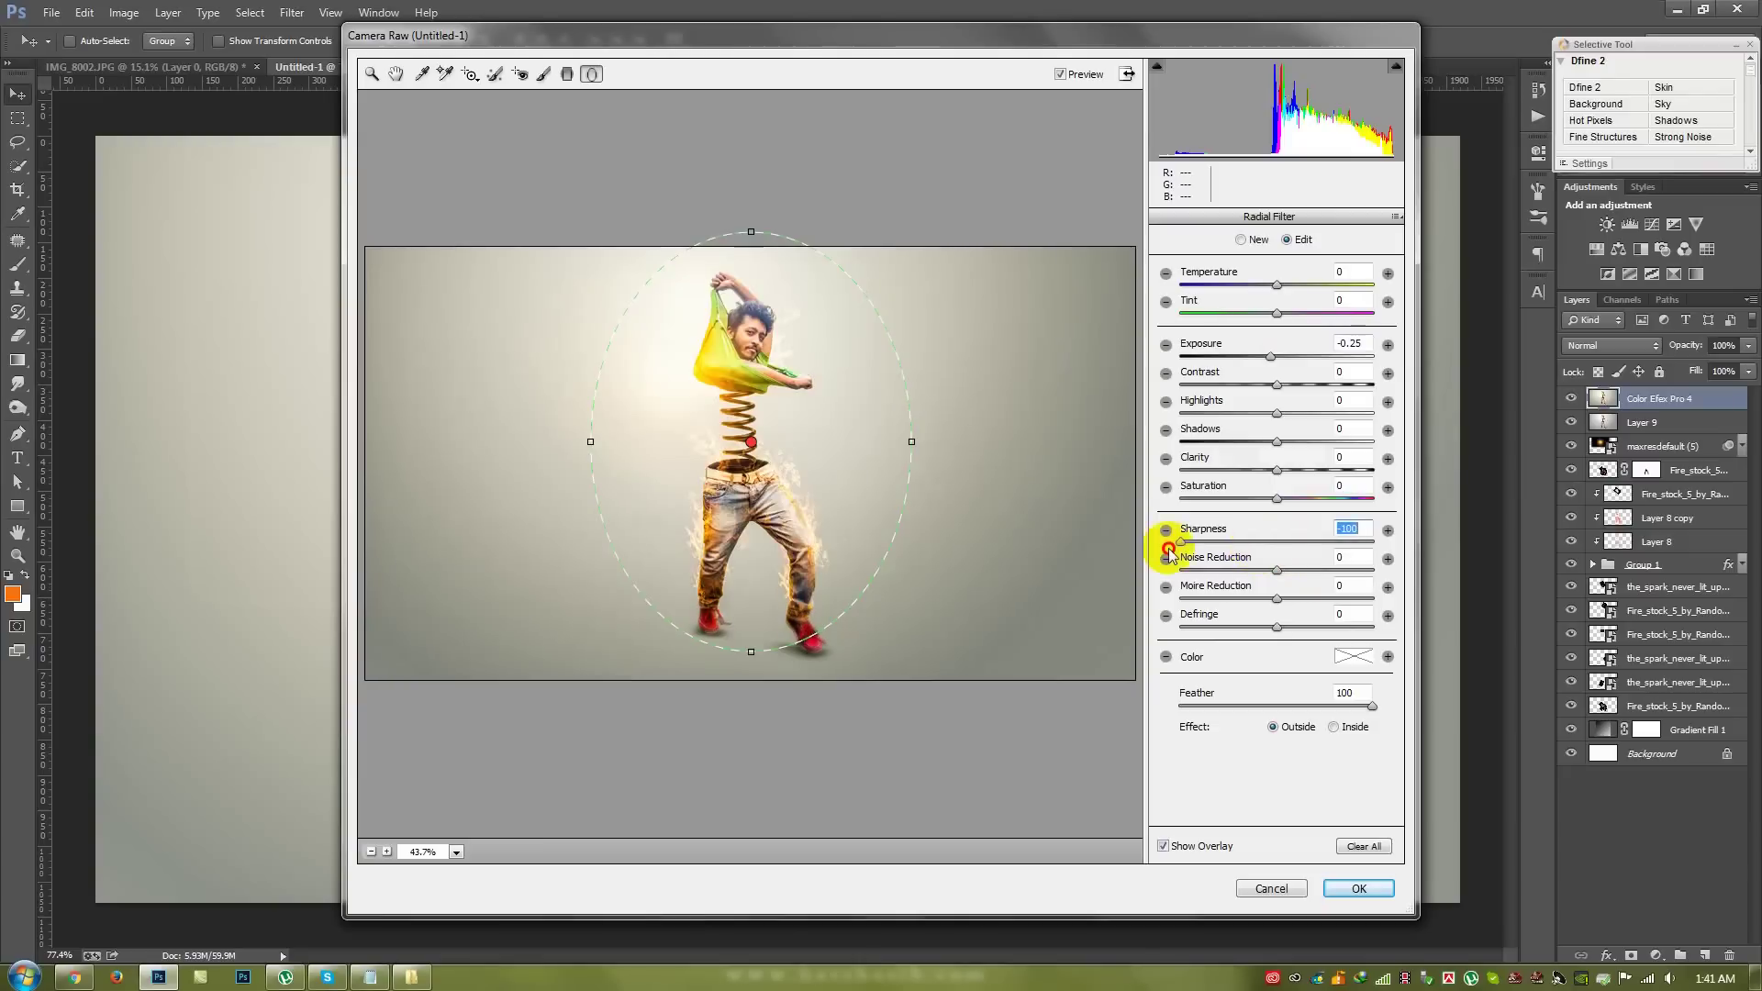
{"action": "mouse_move", "coordinate": [1277, 470]}
{"action": "left_mouse_down"}
{"action": "mouse_move", "coordinate": [1169, 478]}
{"action": "mouse_move", "coordinate": [1276, 472]}
{"action": "left_mouse_up"}
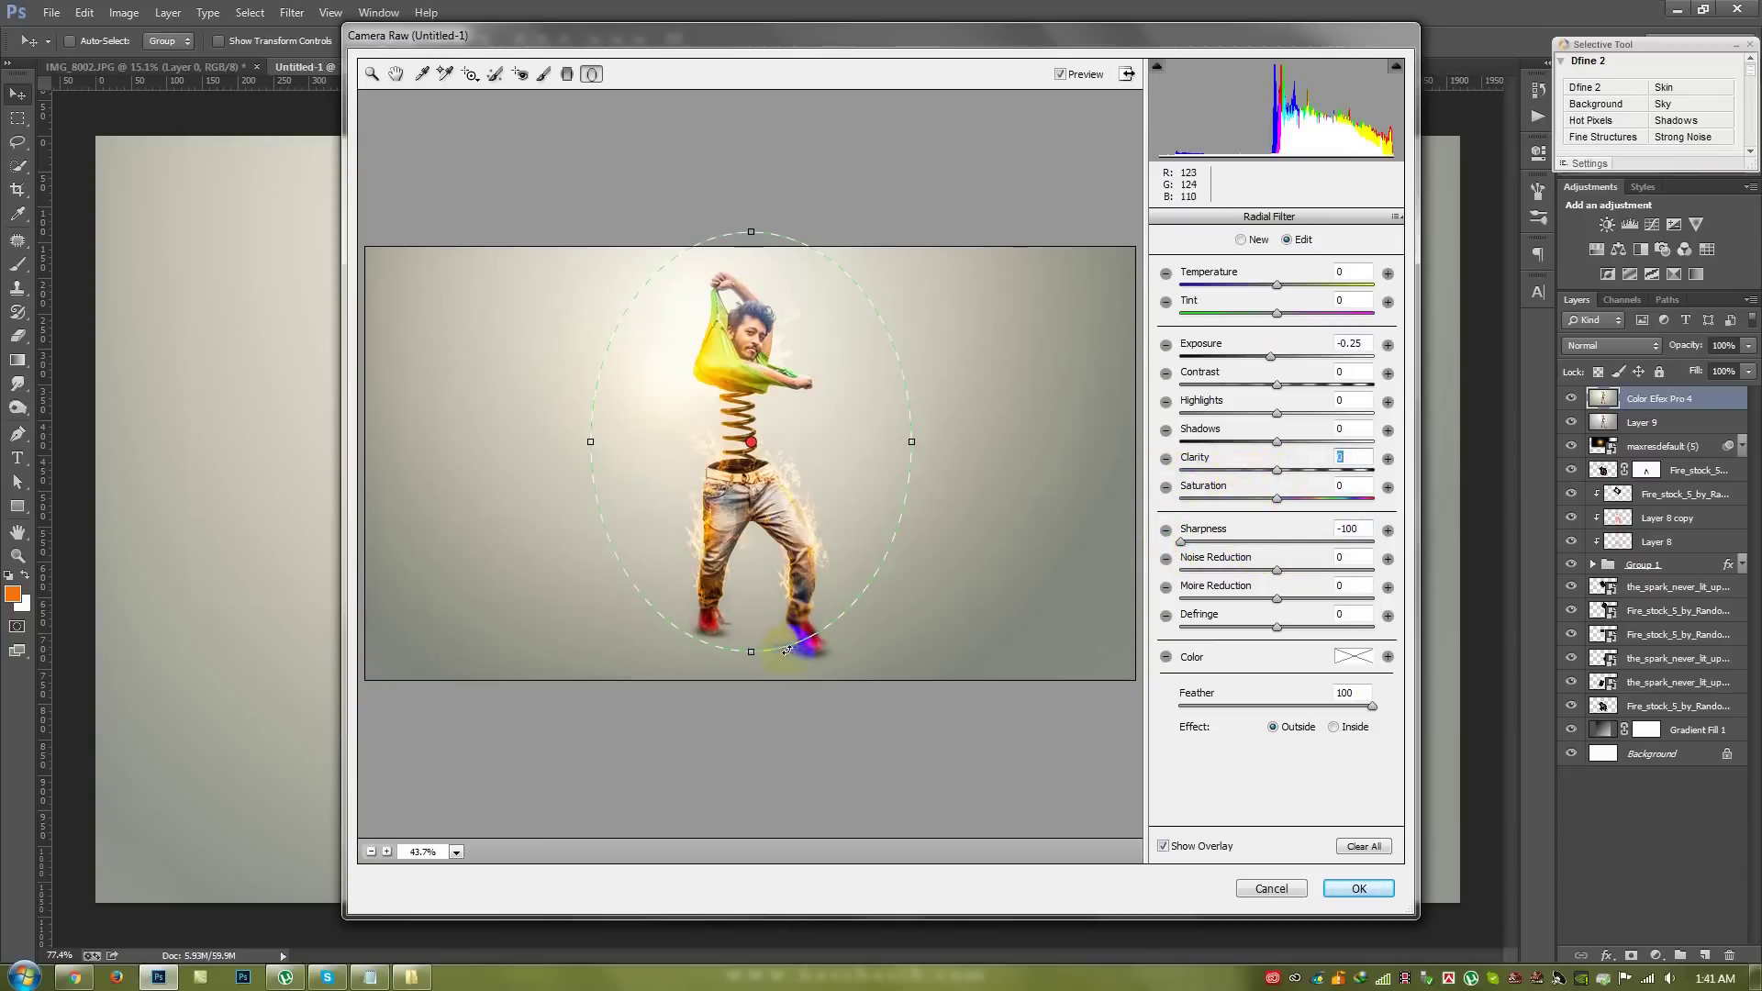
- Enlarge the vignette oval around the figure and apply the Camera Raw filter
{"action": "left_click_drag", "start_coordinate": [766, 673], "coordinate": [770, 701]}
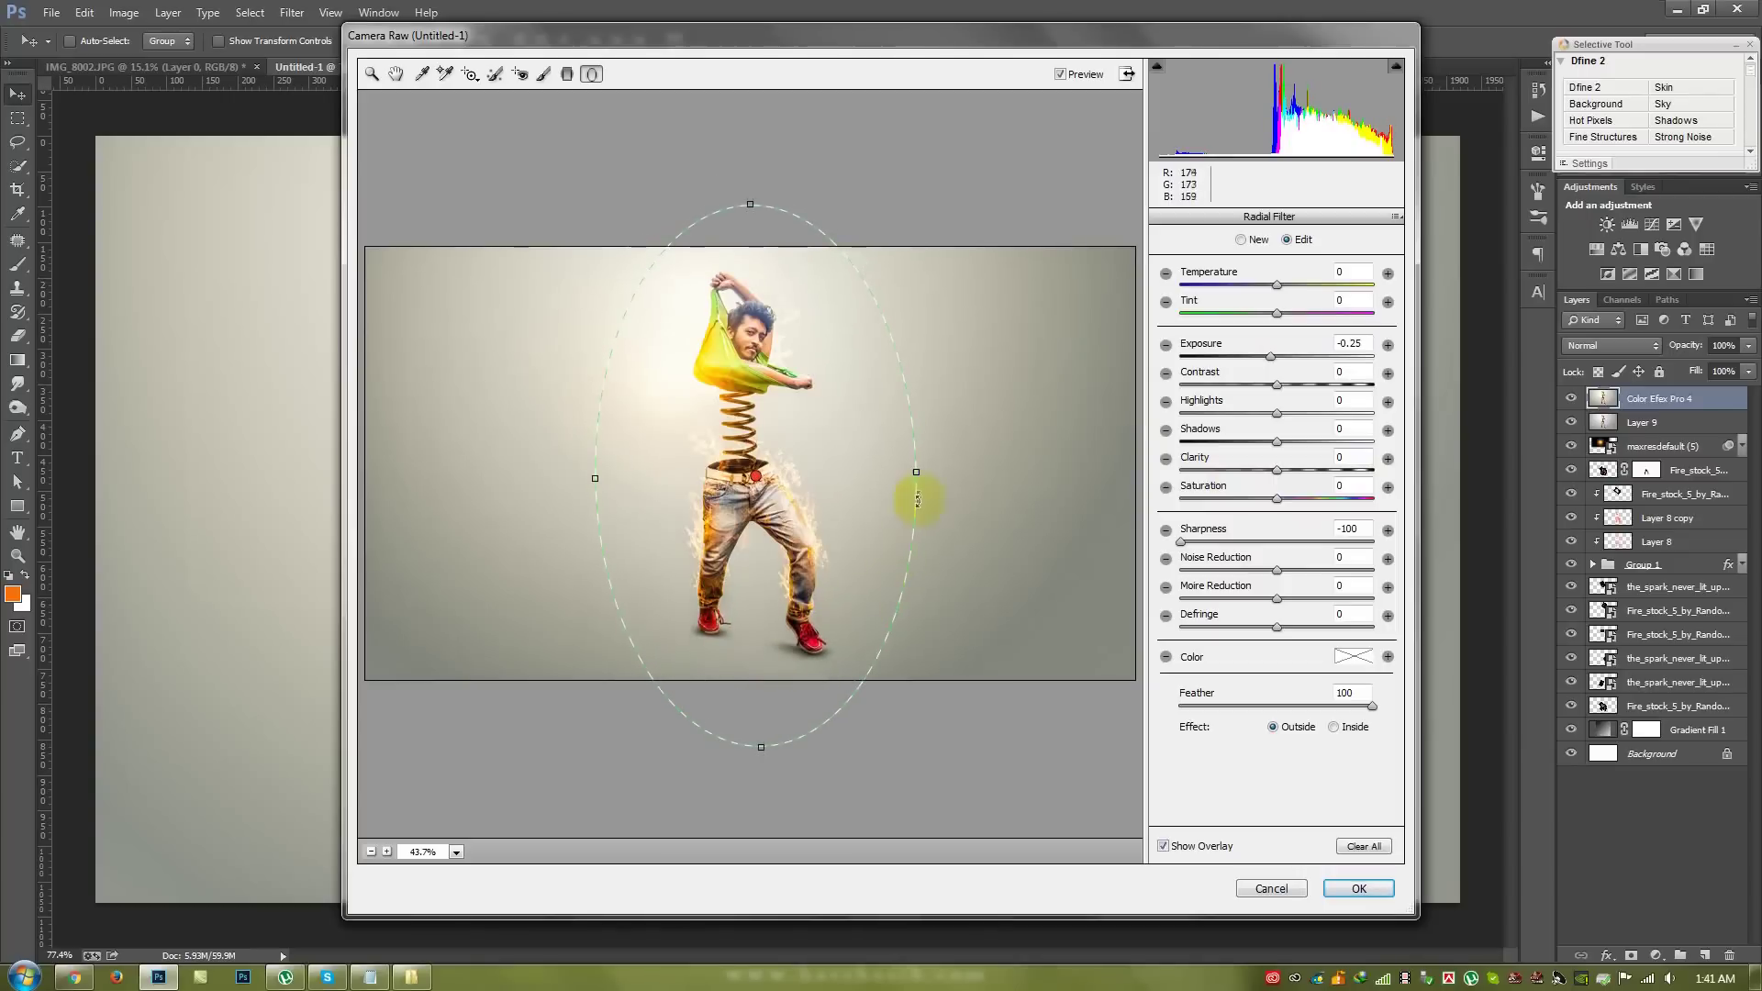
{"action": "left_click_drag", "start_coordinate": [916, 473], "coordinate": [964, 473]}
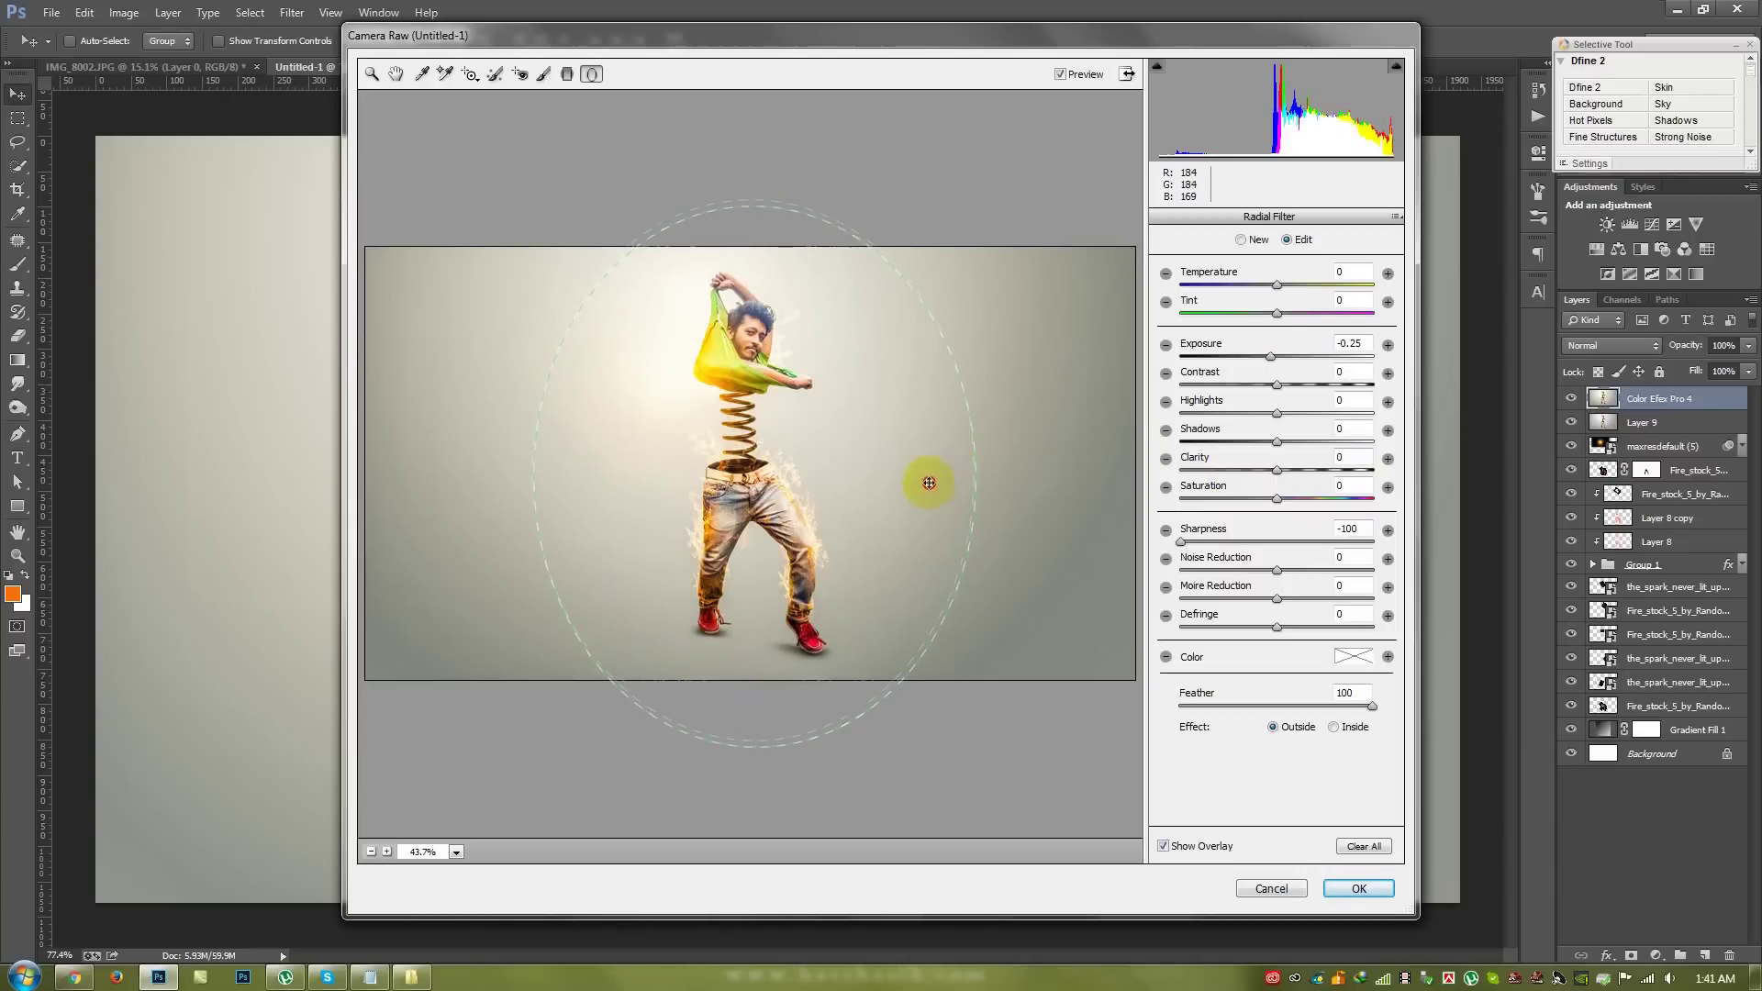
{"action": "left_click", "coordinate": [1359, 889]}
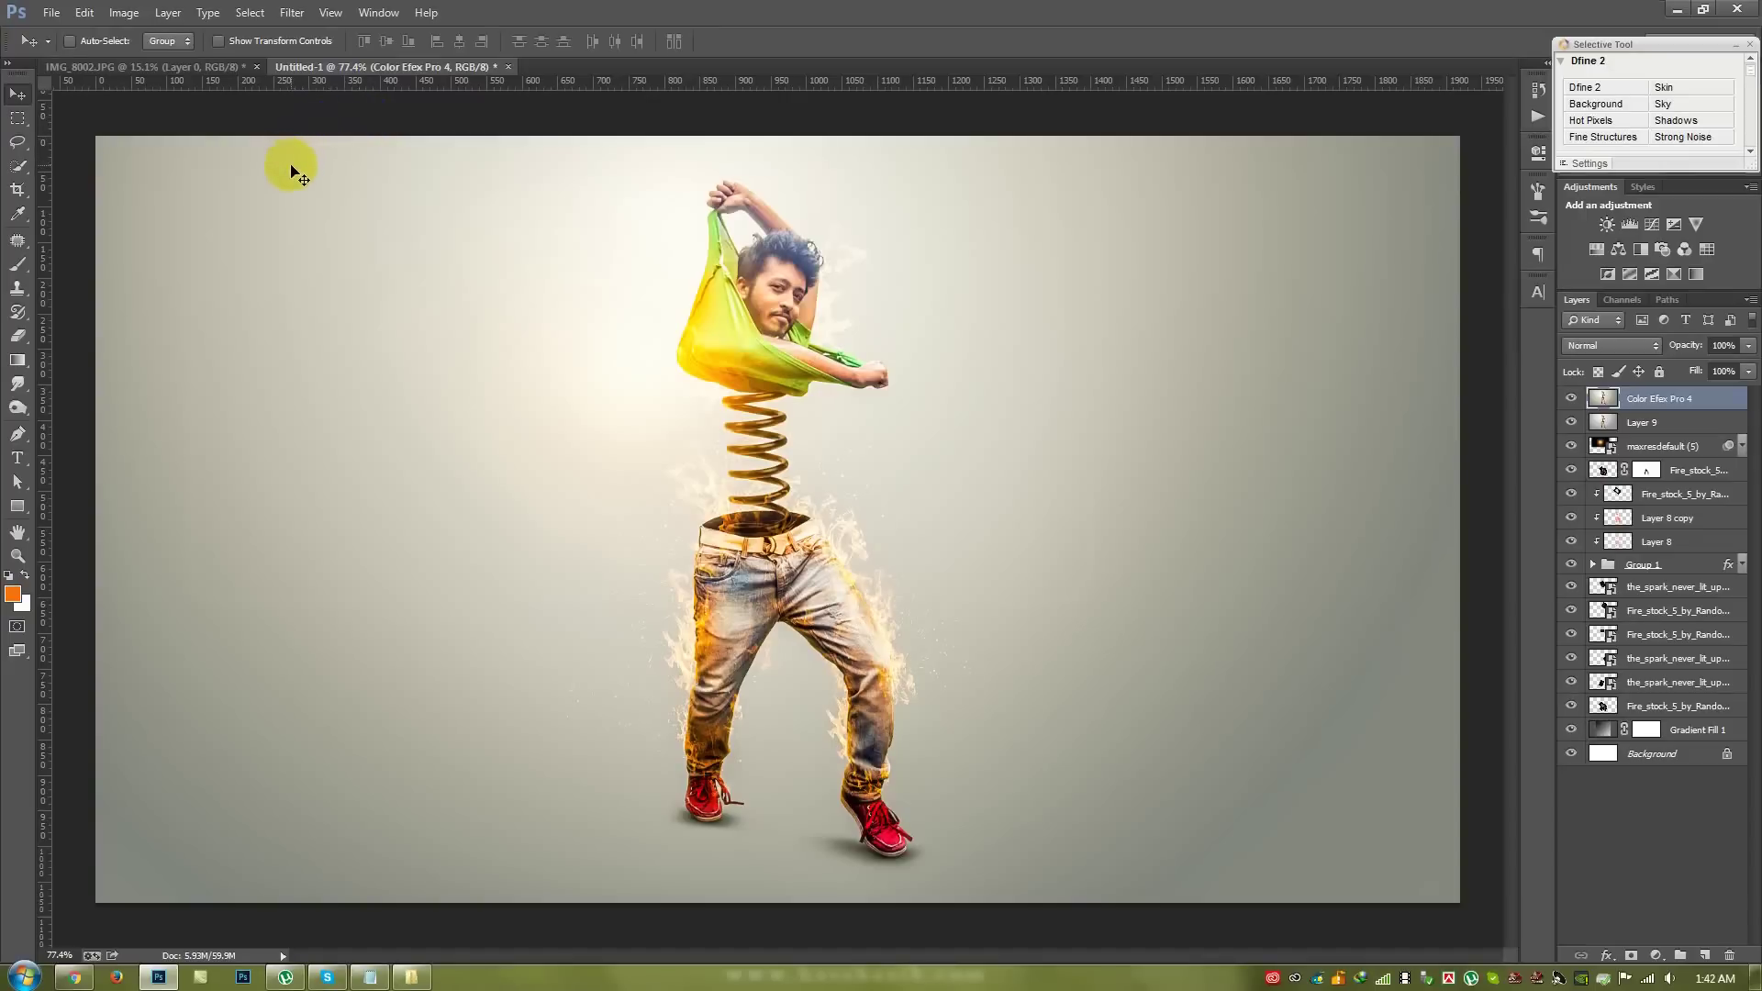
- Start a Selective Color adjustment and move its panel off the figure
{"action": "left_click", "coordinate": [392, 15]}
{"action": "left_click", "coordinate": [305, 12]}
{"action": "left_click", "coordinate": [123, 13]}
{"action": "mouse_move", "coordinate": [151, 61]}
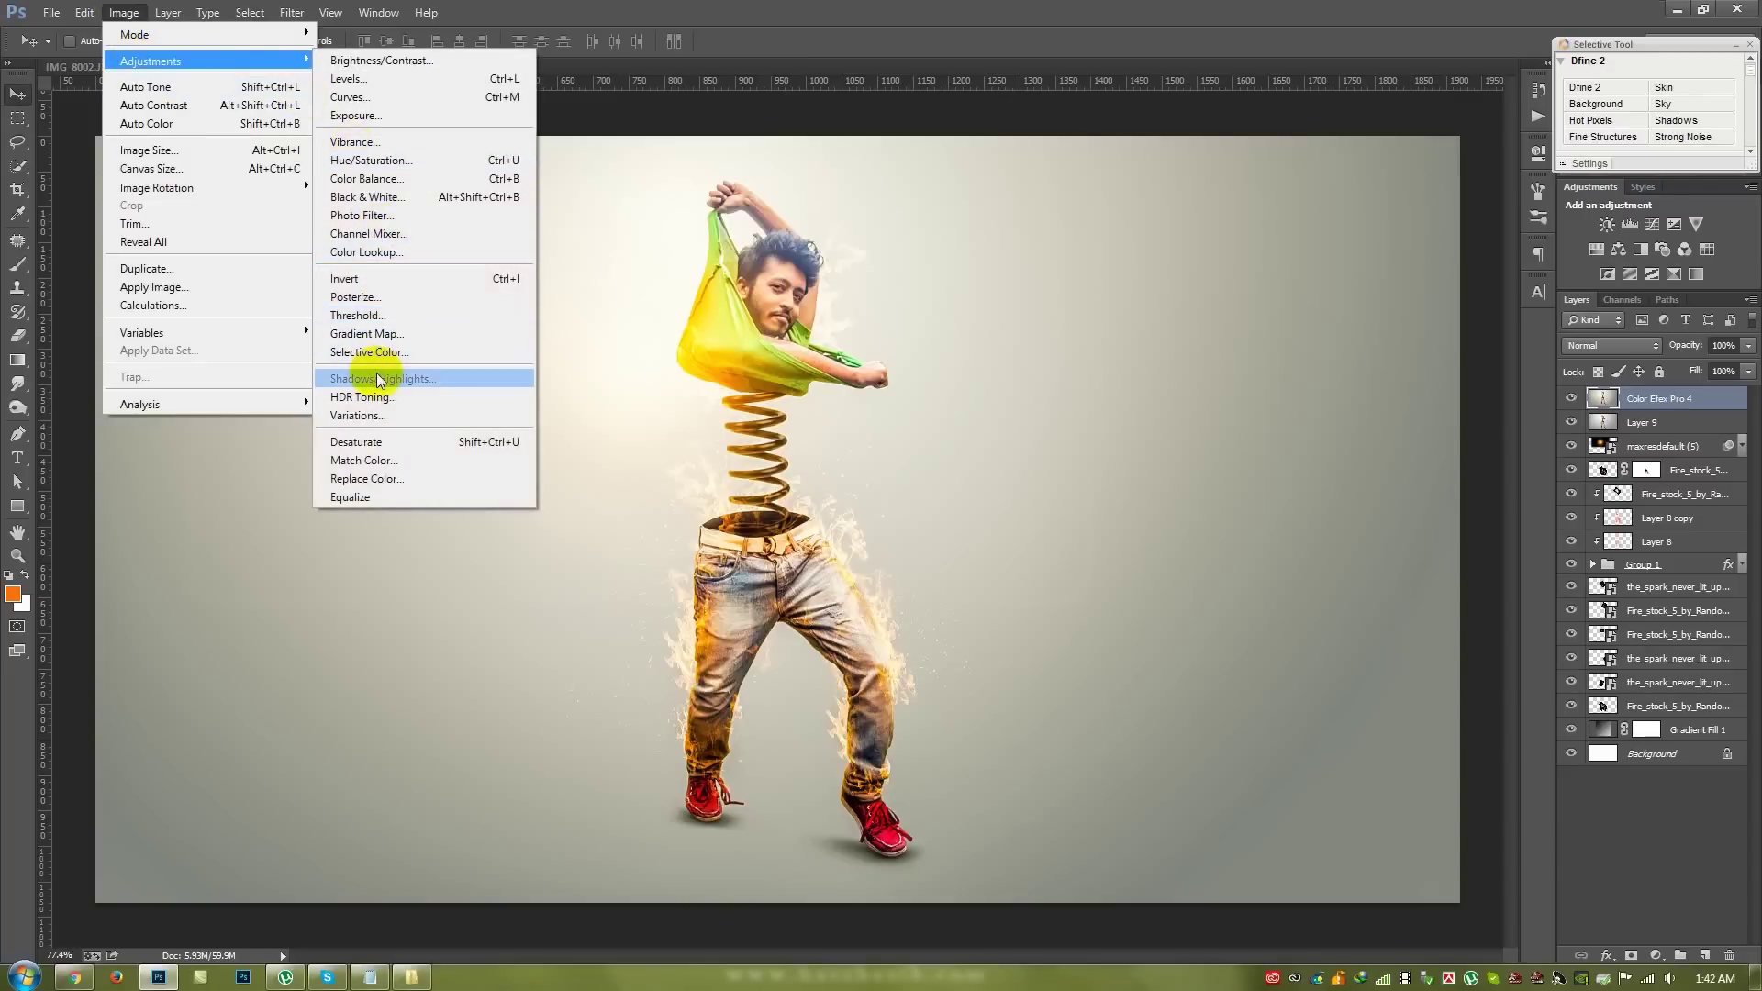
{"action": "left_click", "coordinate": [385, 353]}
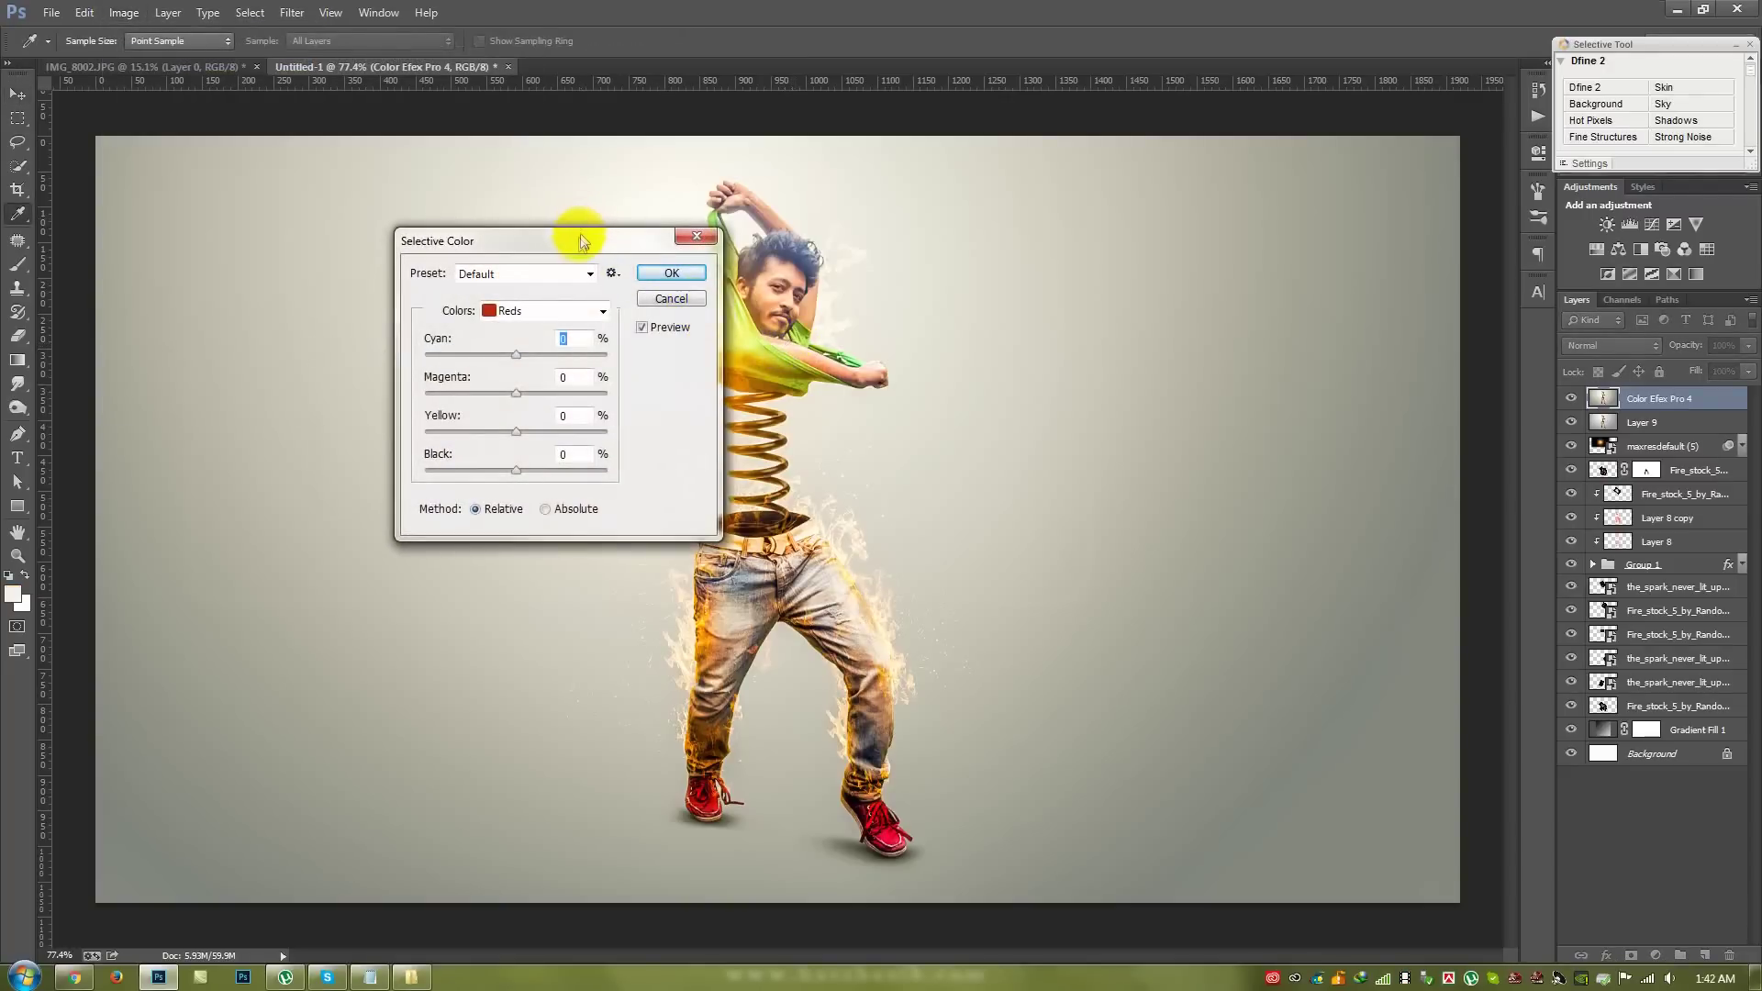
{"action": "left_click_drag", "start_coordinate": [582, 239], "coordinate": [1218, 244]}
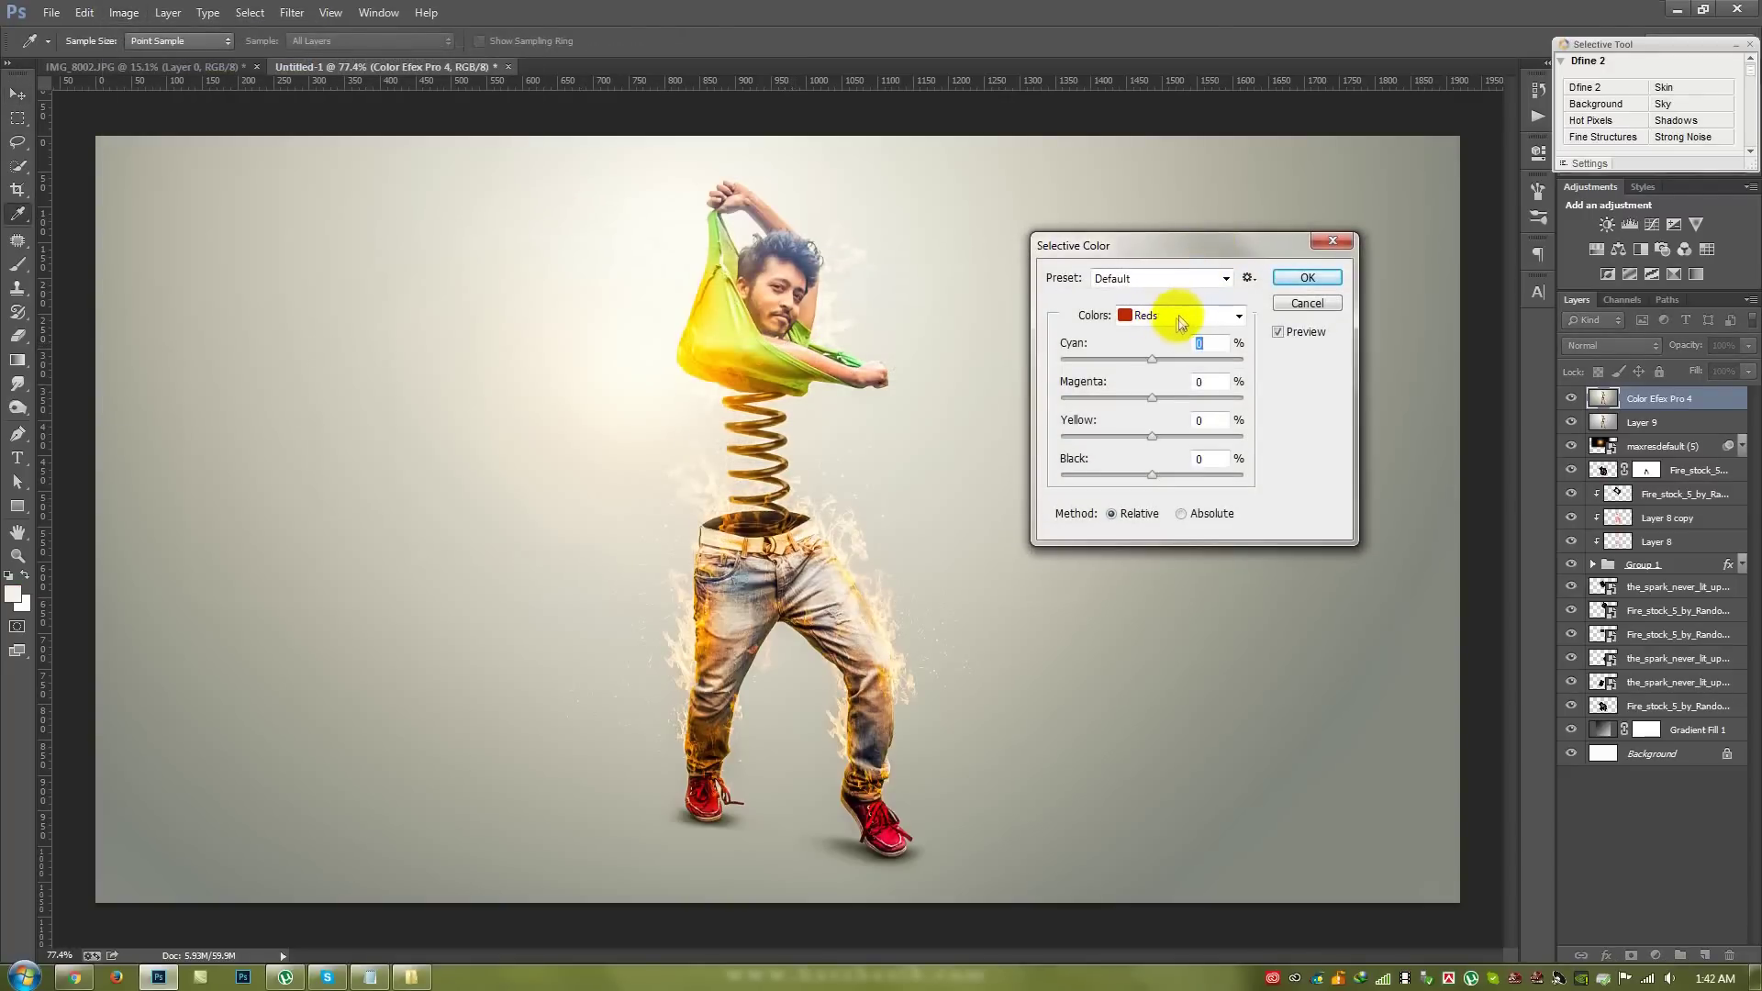
- Tune the Yellows and Reds, leaving Reds at Magenta +13 and Yellow +9, and apply
{"action": "mouse_move", "coordinate": [1153, 437]}
{"action": "left_mouse_down"}
{"action": "mouse_move", "coordinate": [1214, 433]}
{"action": "mouse_move", "coordinate": [1199, 437]}
{"action": "left_mouse_up"}
{"action": "left_click", "coordinate": [1182, 315]}
{"action": "left_click", "coordinate": [1158, 342]}
{"action": "mouse_move", "coordinate": [1153, 436]}
{"action": "left_mouse_down"}
{"action": "mouse_move", "coordinate": [1205, 439]}
{"action": "mouse_move", "coordinate": [1175, 442]}
{"action": "left_mouse_up"}
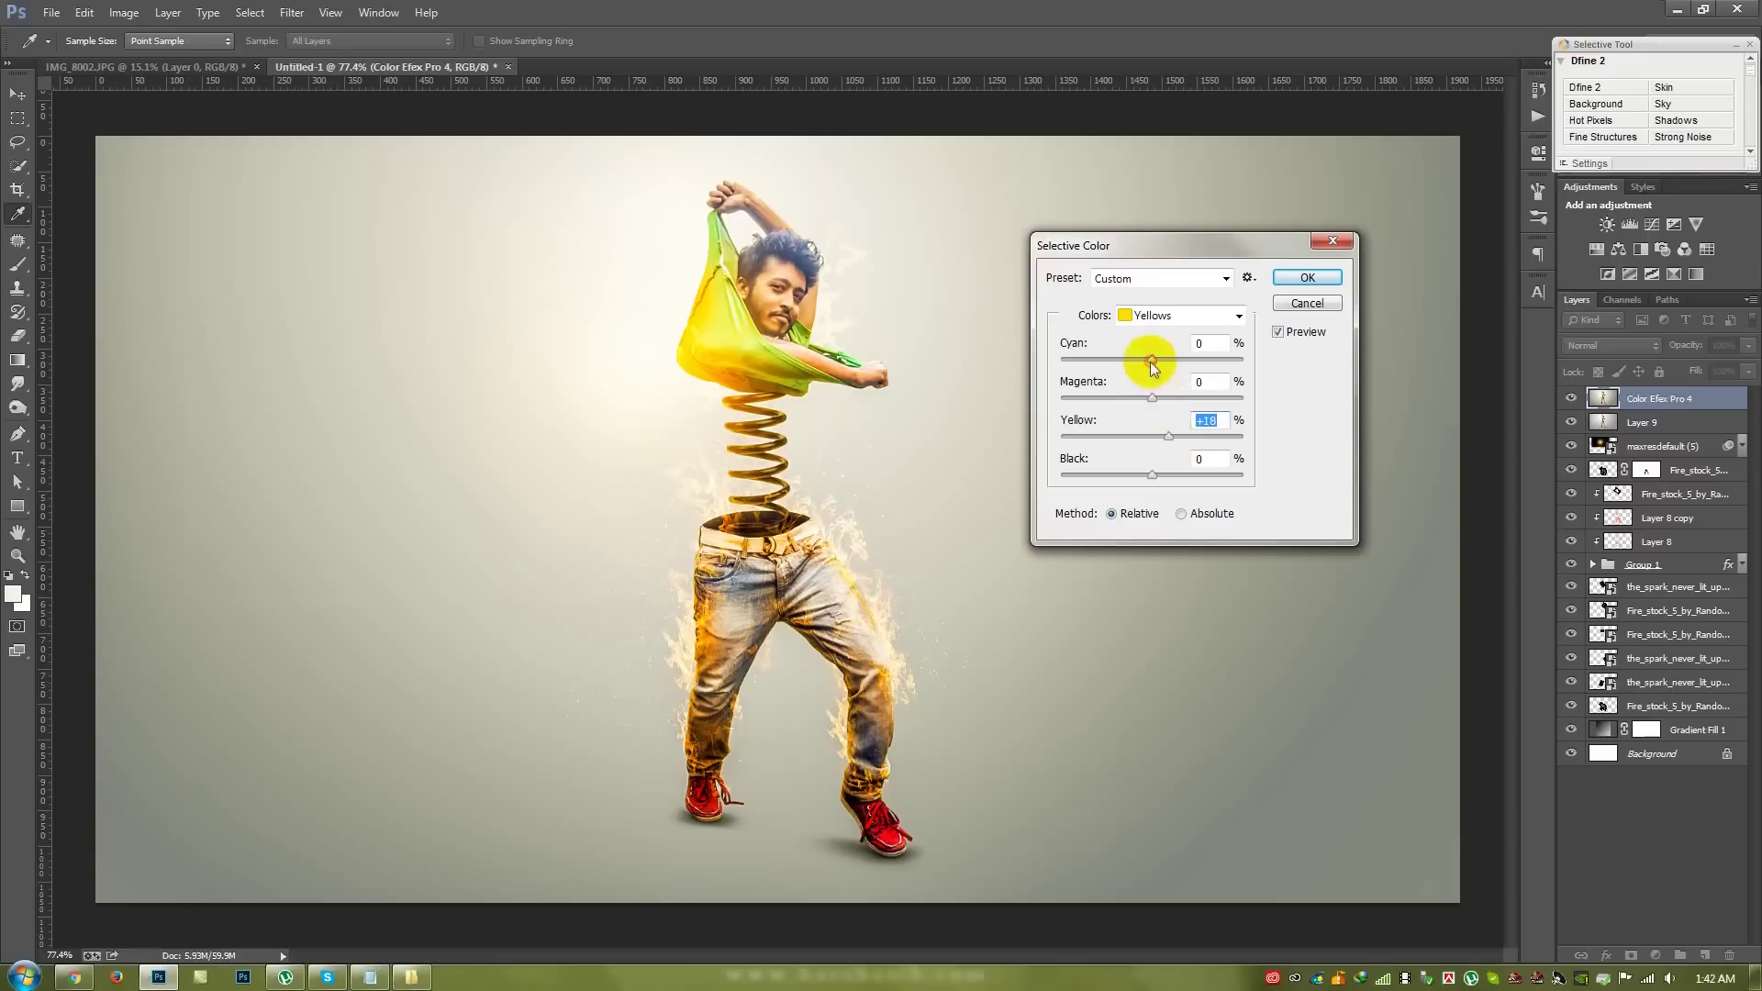
{"action": "mouse_move", "coordinate": [1187, 365]}
{"action": "left_mouse_down"}
{"action": "mouse_move", "coordinate": [1093, 367]}
{"action": "mouse_move", "coordinate": [1132, 360]}
{"action": "mouse_move", "coordinate": [1214, 401]}
{"action": "mouse_move", "coordinate": [1165, 405]}
{"action": "mouse_move", "coordinate": [1171, 444]}
{"action": "mouse_move", "coordinate": [1149, 447]}
{"action": "mouse_move", "coordinate": [1173, 476]}
{"action": "mouse_move", "coordinate": [1127, 475]}
{"action": "mouse_move", "coordinate": [1156, 479]}
{"action": "left_mouse_up"}
{"action": "left_click", "coordinate": [1181, 315]}
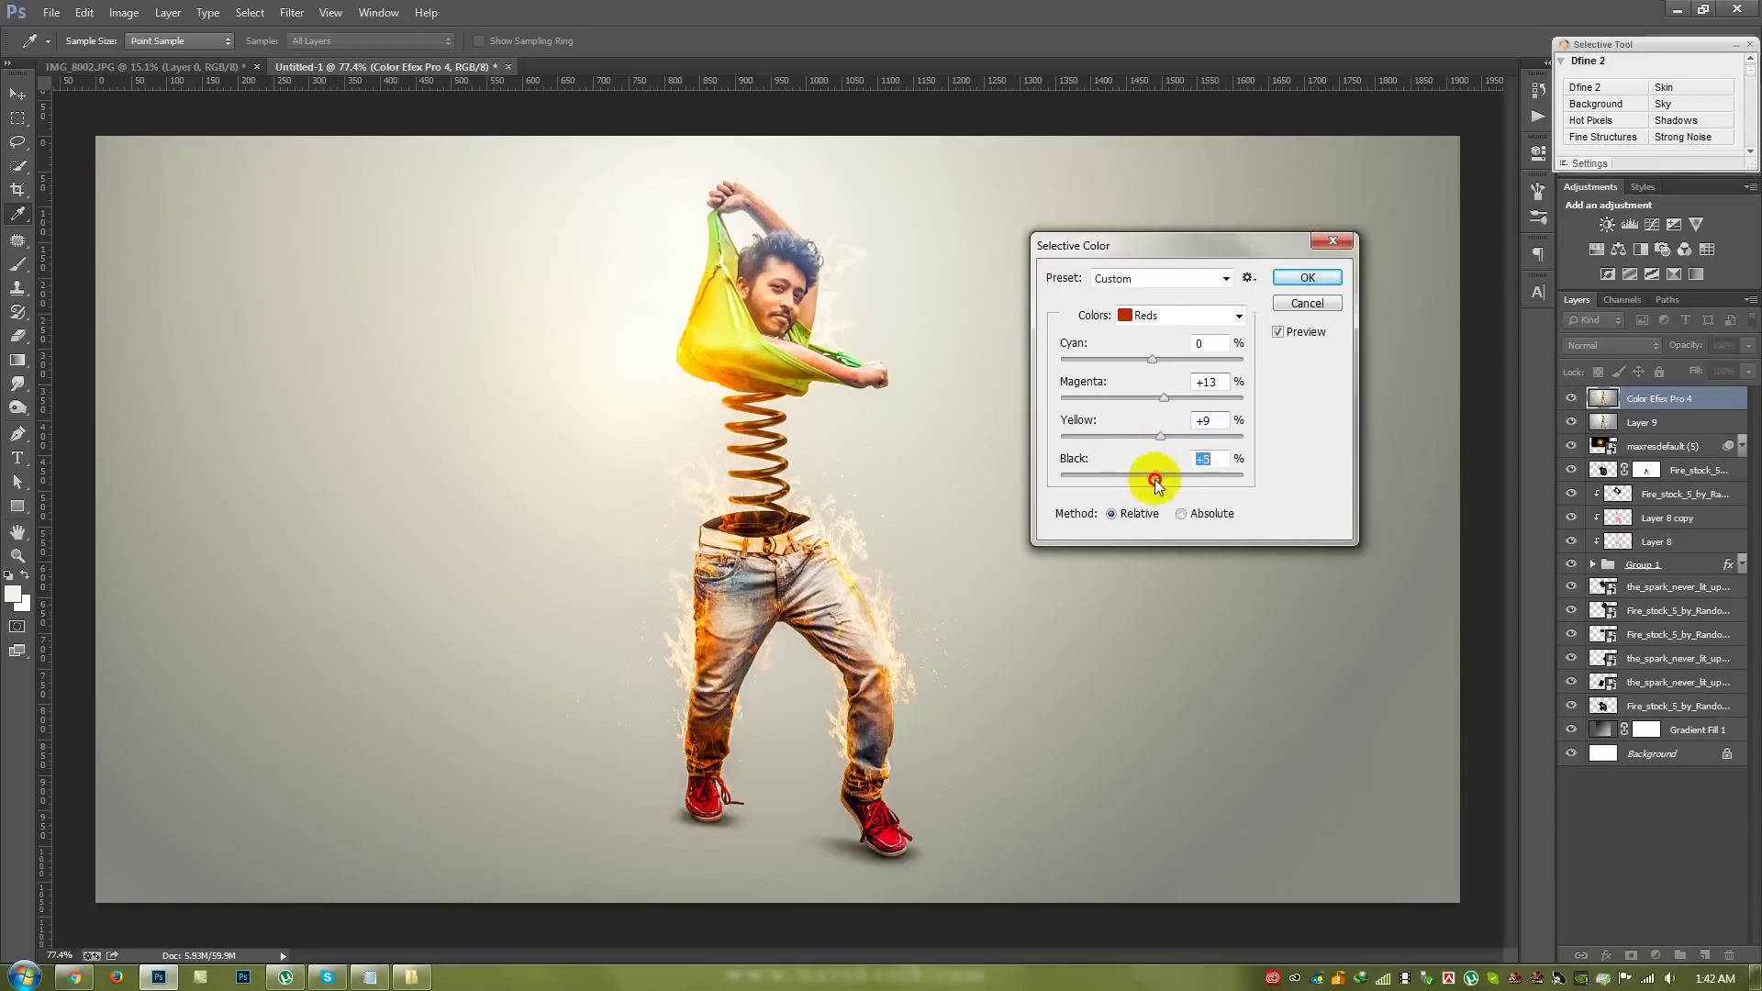
{"action": "left_click", "coordinate": [1303, 277]}
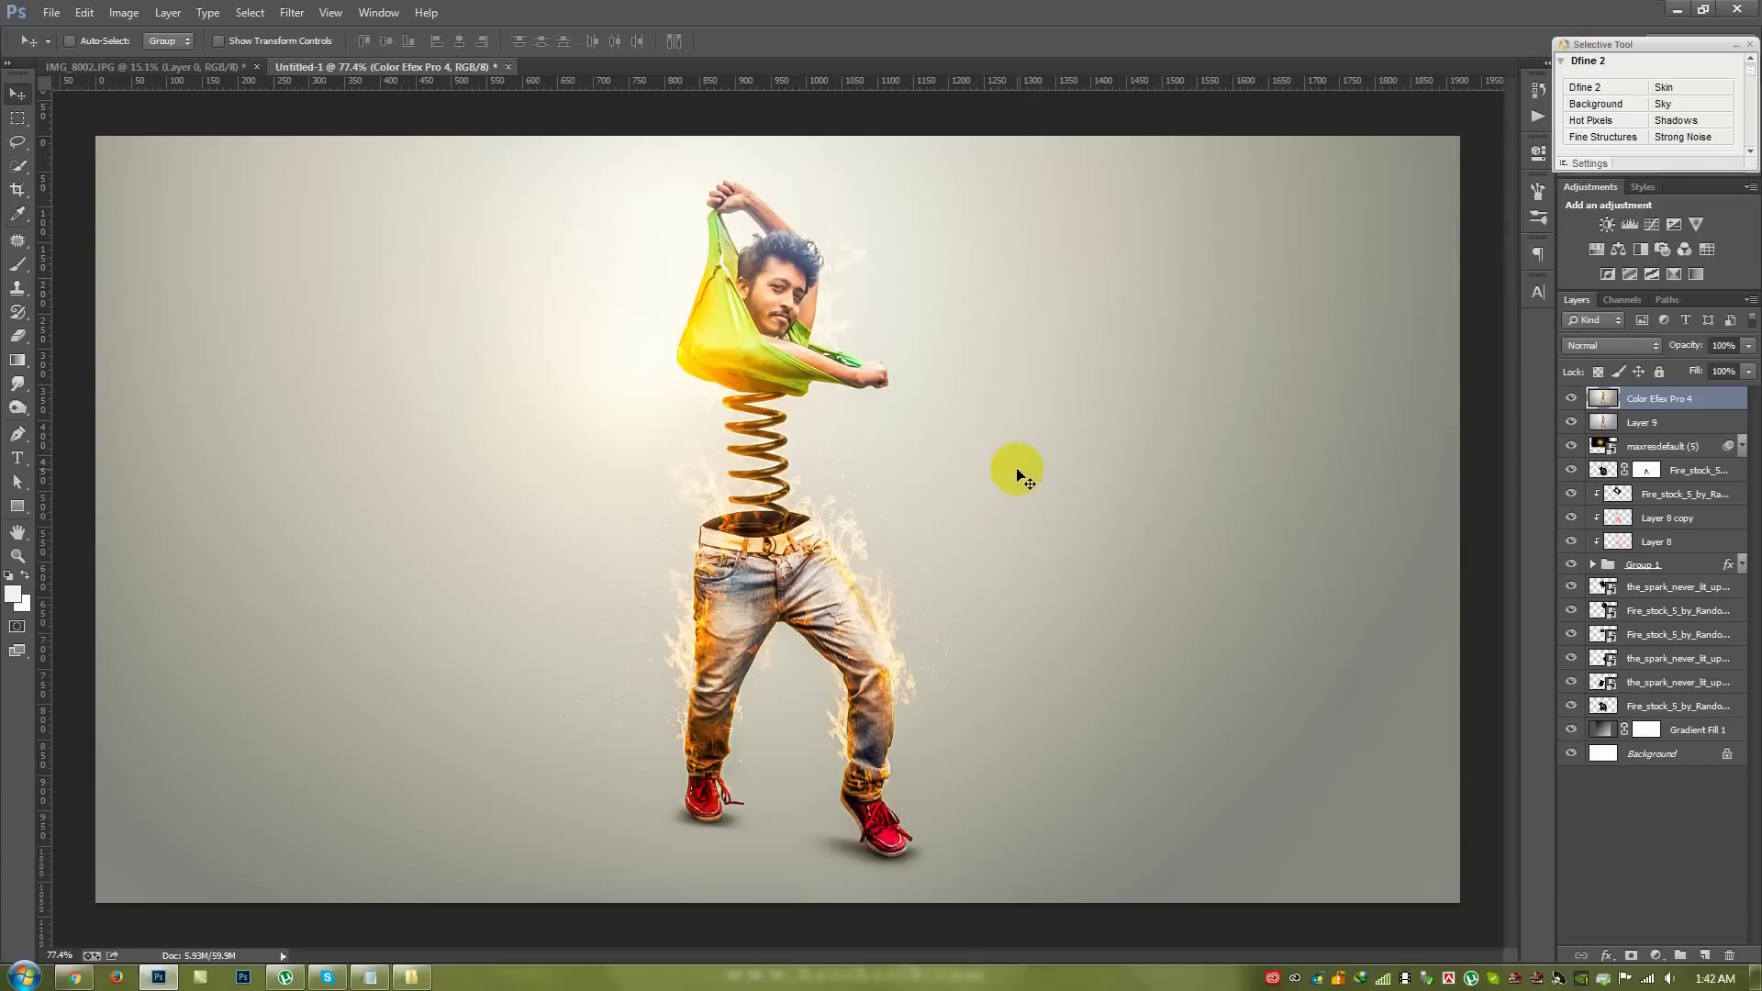
- Save the composite to the Desktop as the PSD file Fire man.psd
{"action": "key", "text": "ctrl+s"}
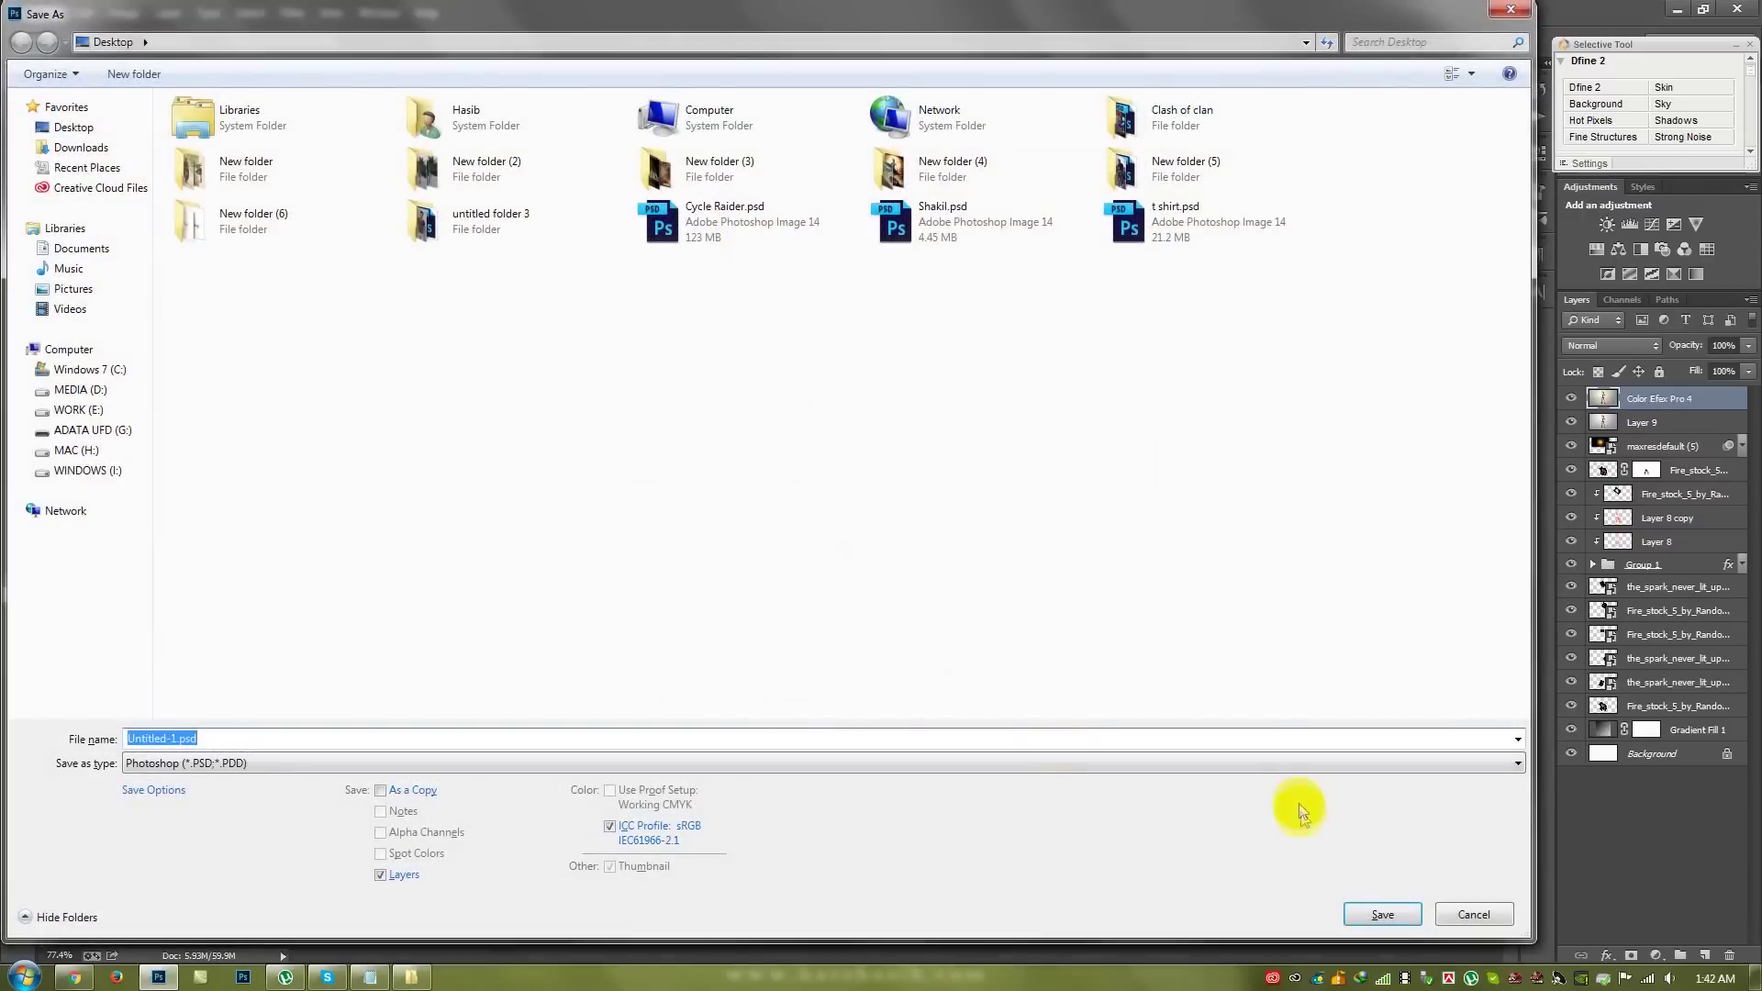
{"action": "type", "text": "Fire man"}
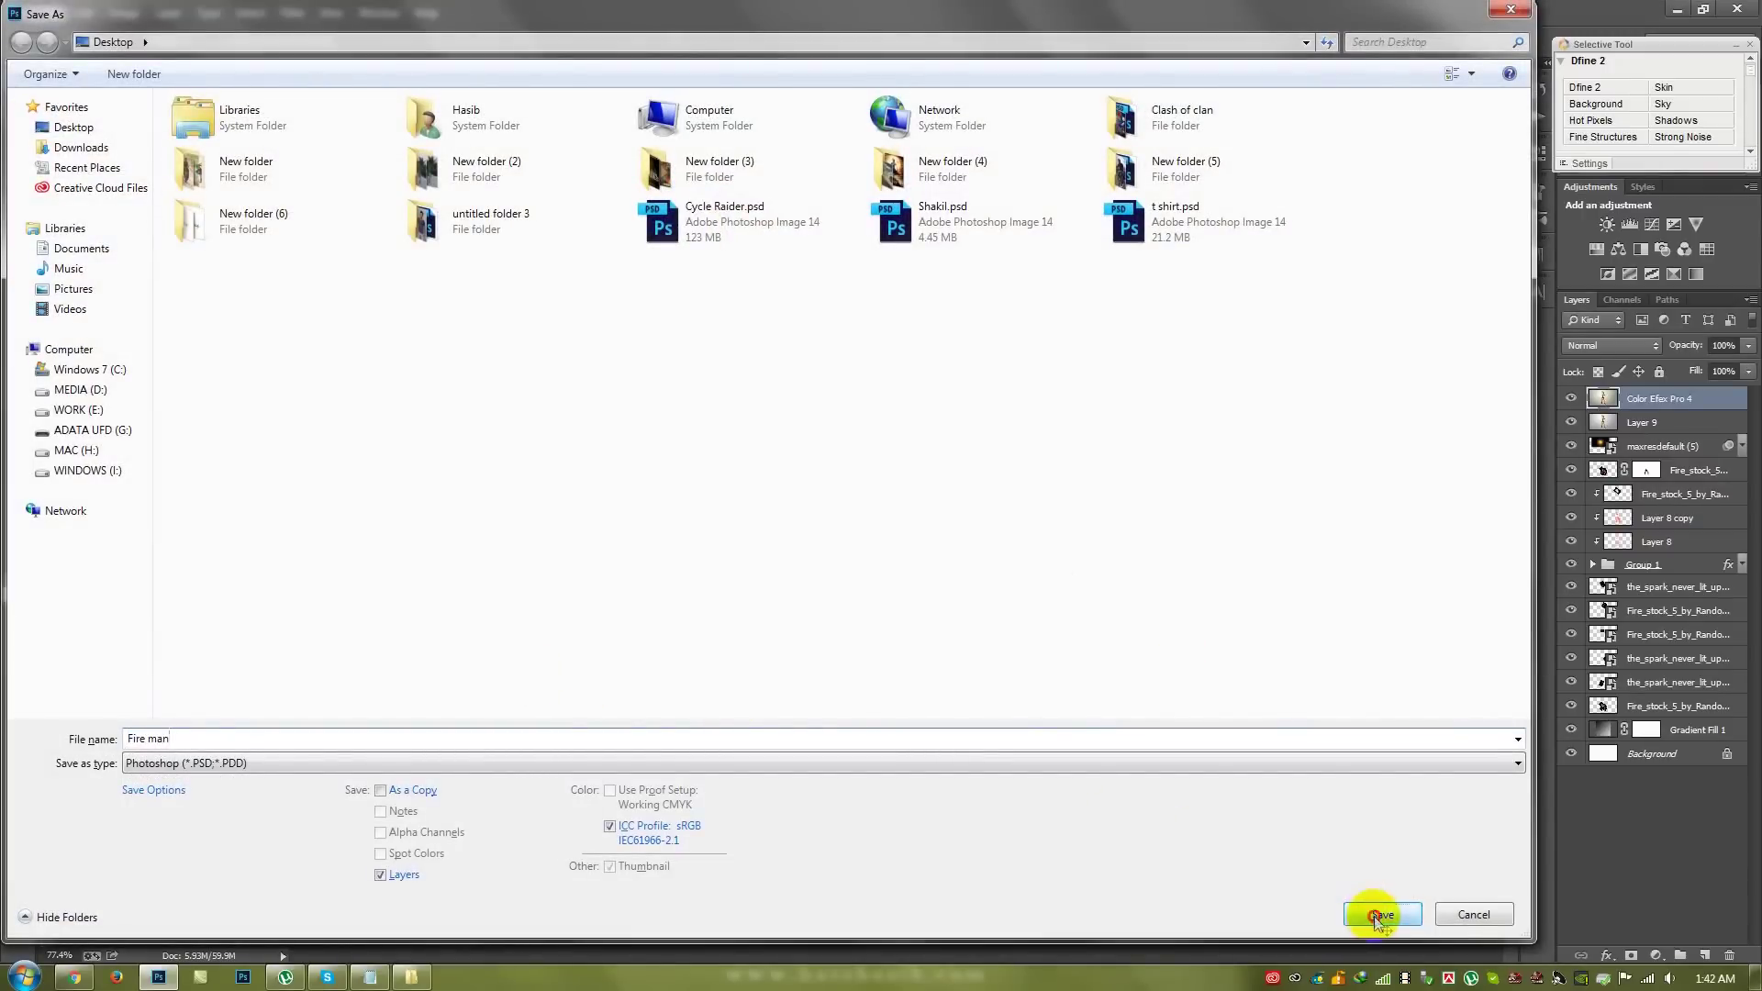
{"action": "left_click", "coordinate": [1378, 916]}
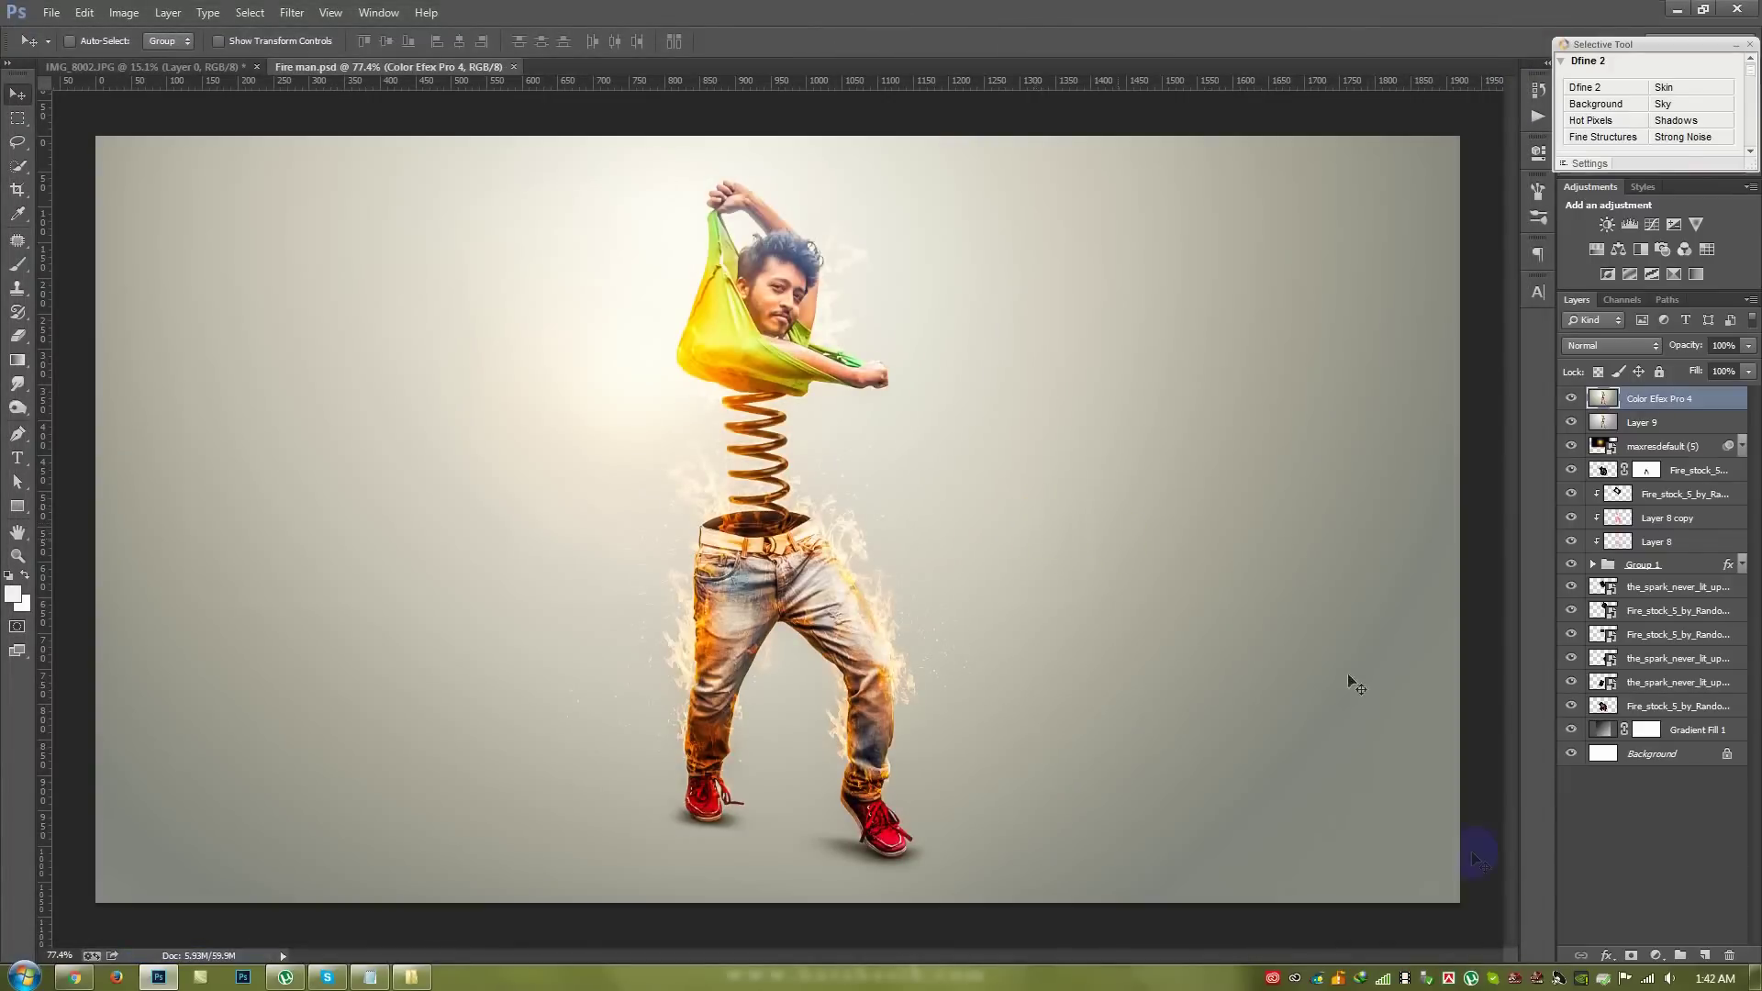